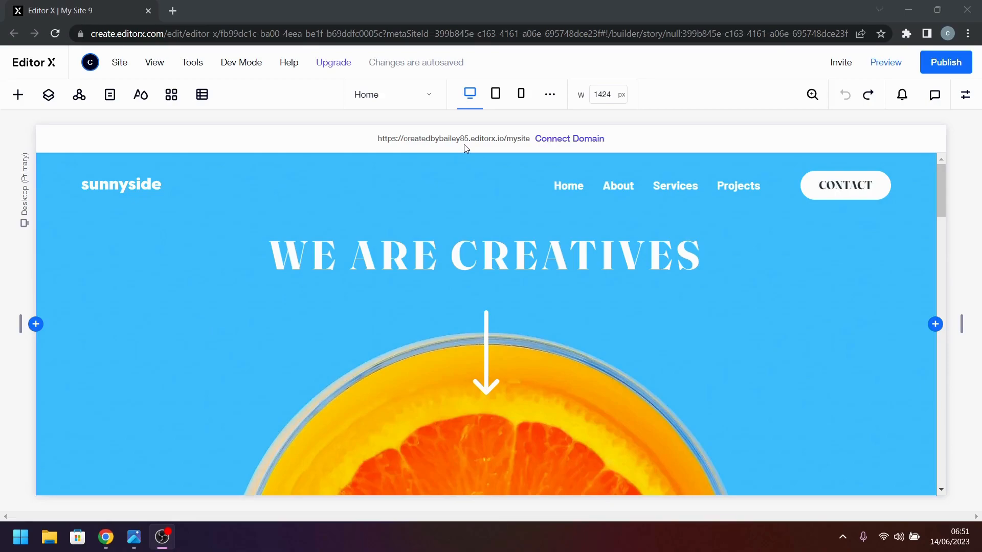
# - Switch to the tablet breakpoint and review how the Home page sections lay out at that width
pyautogui.click(495, 101)
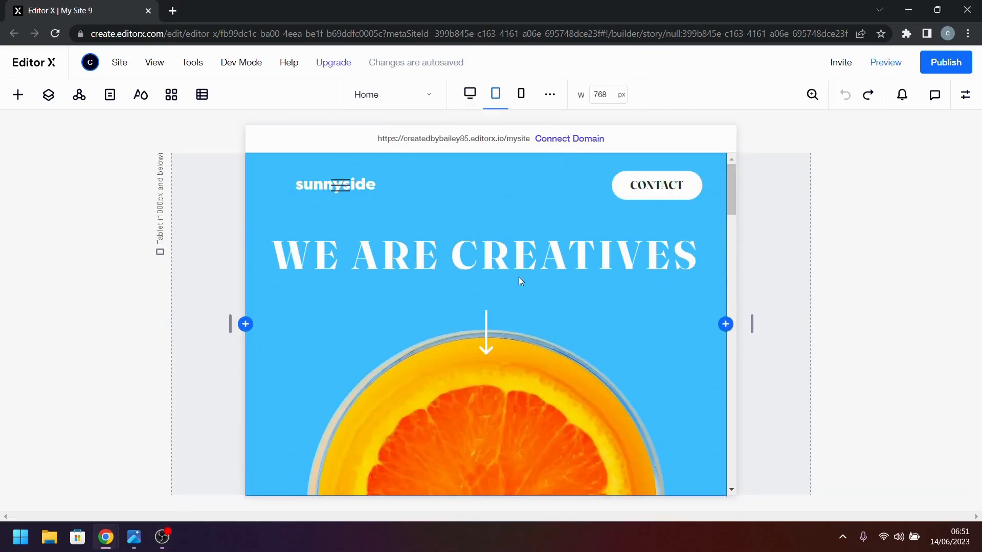
pyautogui.scroll(-10, 518, 277)
pyautogui.scroll(-10, 521, 281)
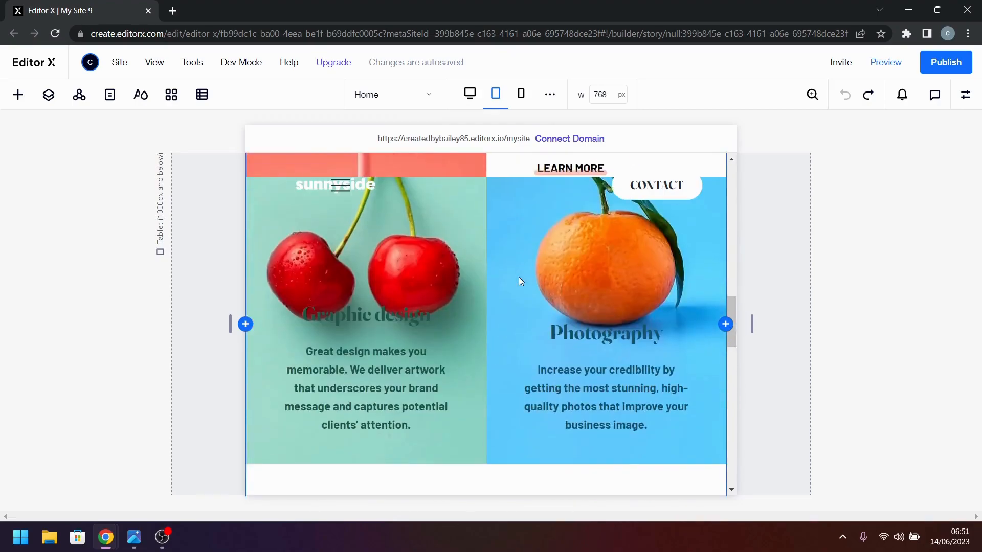
pyautogui.scroll(-5, 521, 282)
pyautogui.scroll(15, 521, 281)
pyautogui.scroll(5, 518, 277)
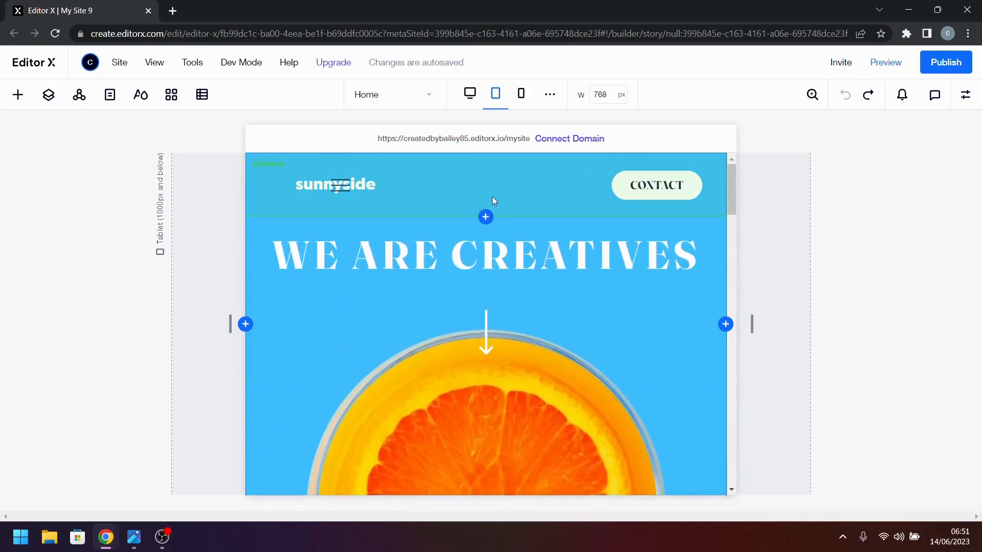
# - Set the header's Hamburger Menu to not display at the tablet breakpoint
pyautogui.click(490, 189)
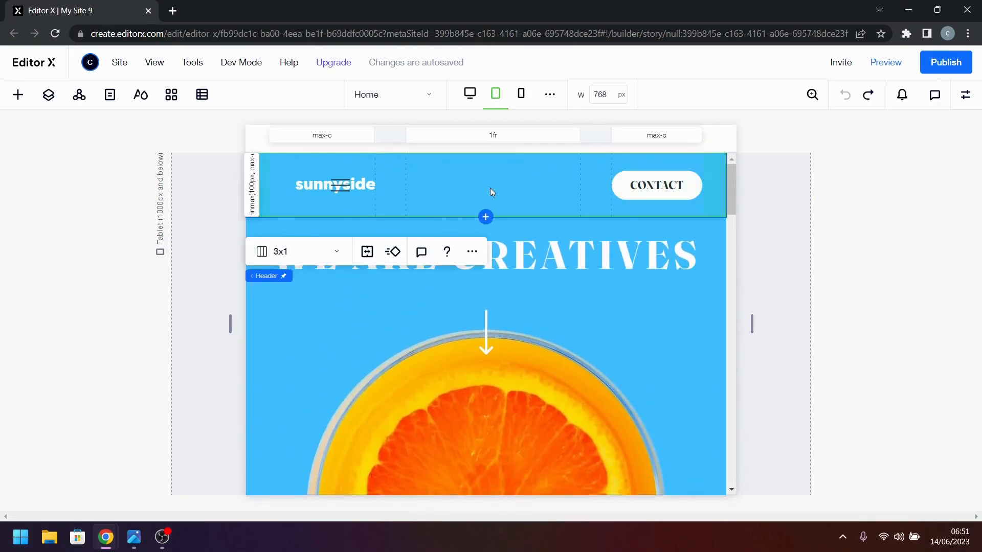
pyautogui.click(348, 185)
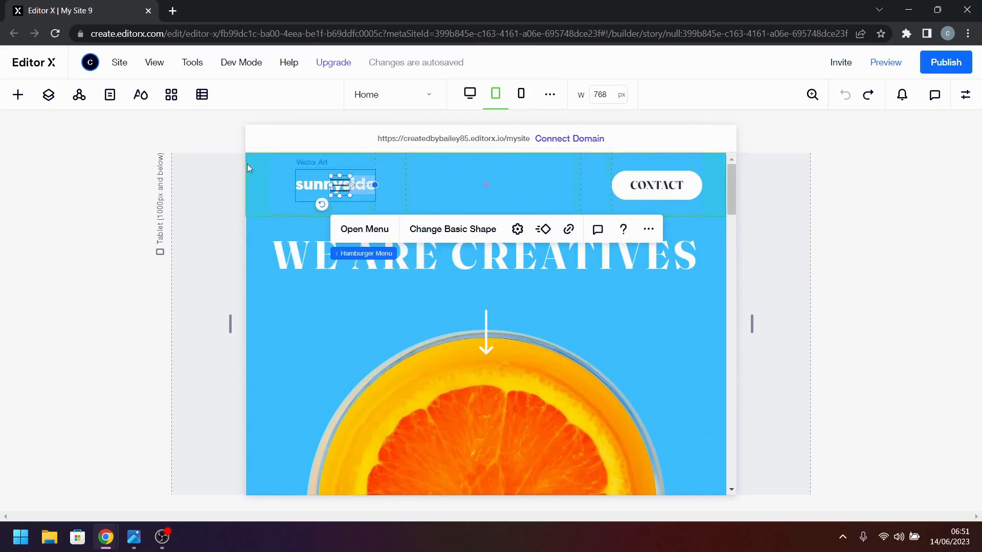
pyautogui.click(50, 95)
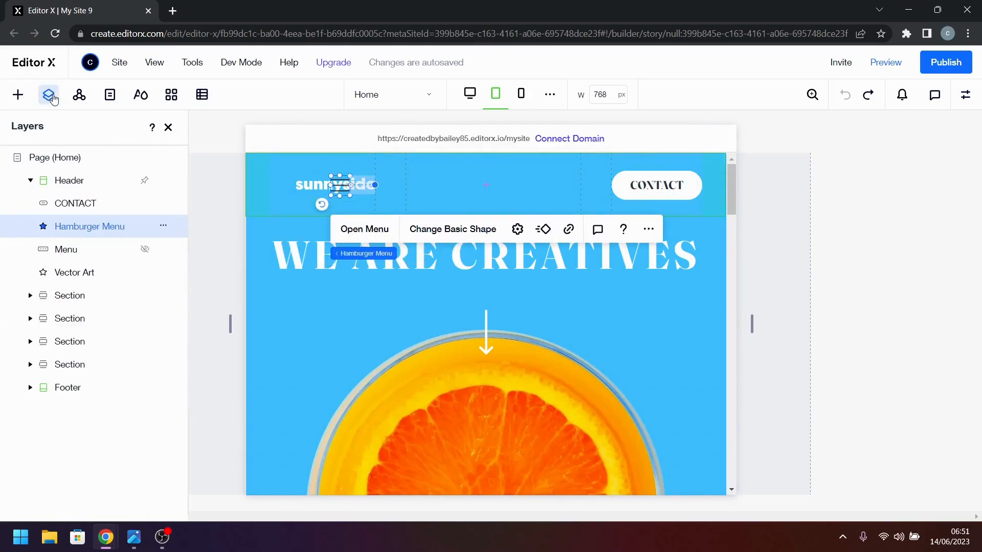
pyautogui.click(167, 227)
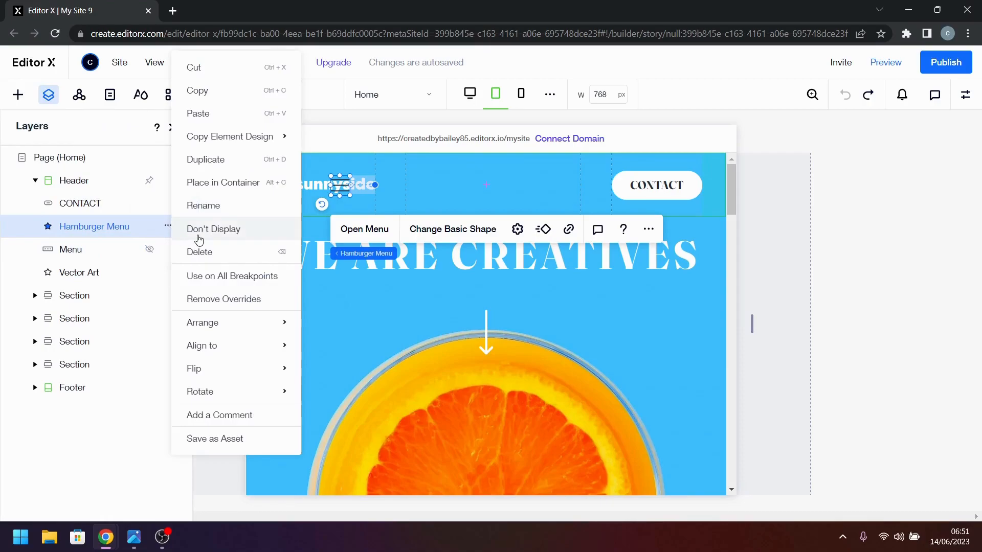
pyautogui.click(157, 228)
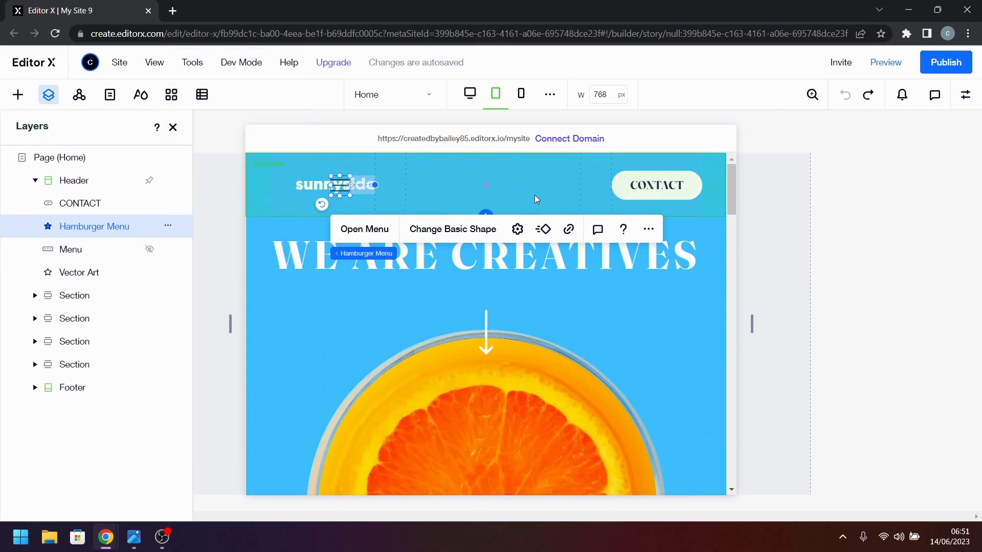
pyautogui.click(168, 229)
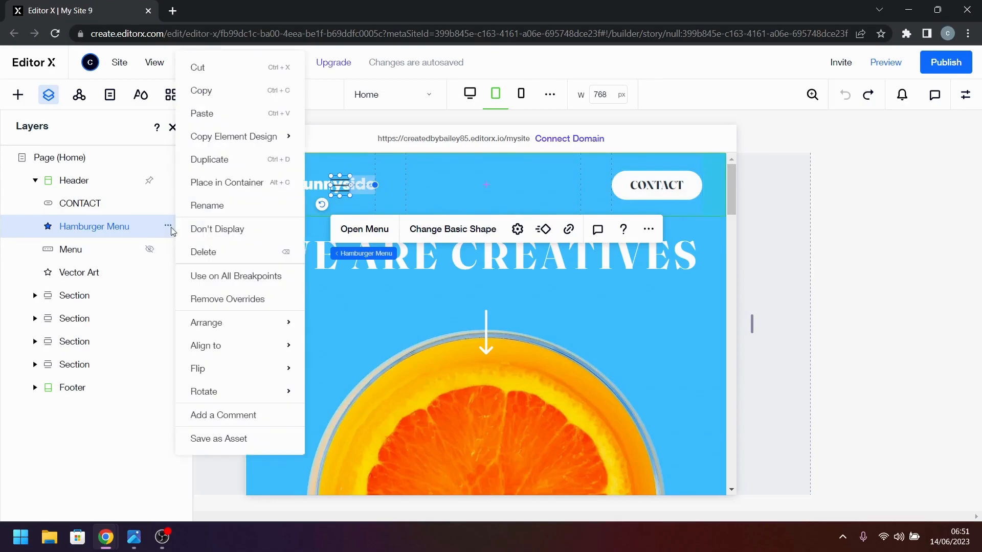
pyautogui.click(217, 230)
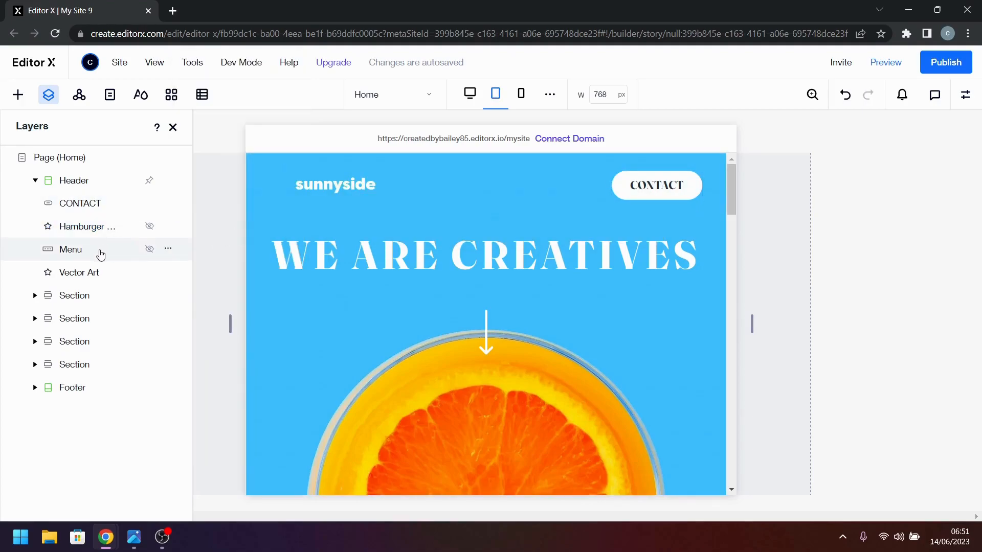
# - Display the header's hidden horizontal Menu at the tablet breakpoint
pyautogui.click(150, 250)
pyautogui.click(272, 188)
pyautogui.click(302, 183)
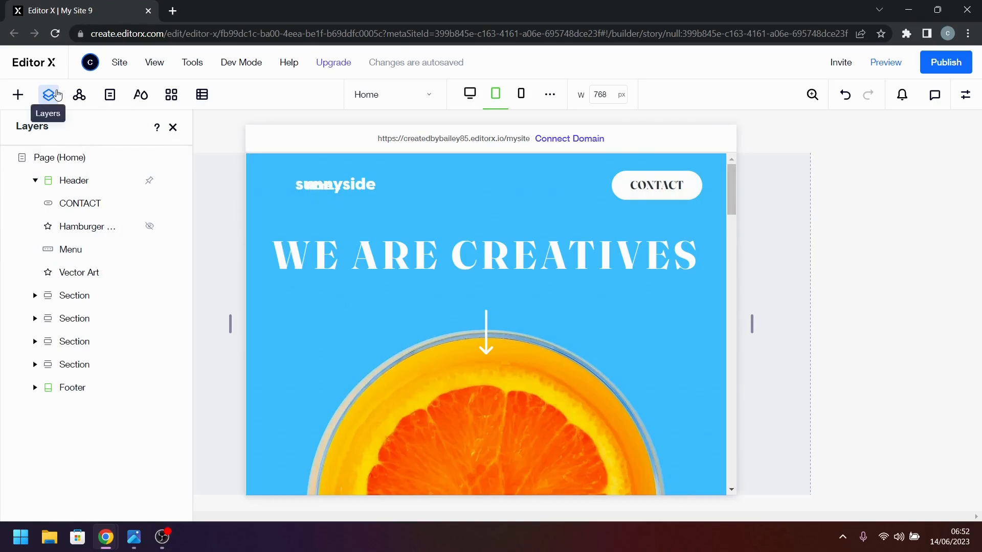
# - Place the horizontal Menu in the header's middle grid cell and stretch it to fill that cell
pyautogui.click(73, 250)
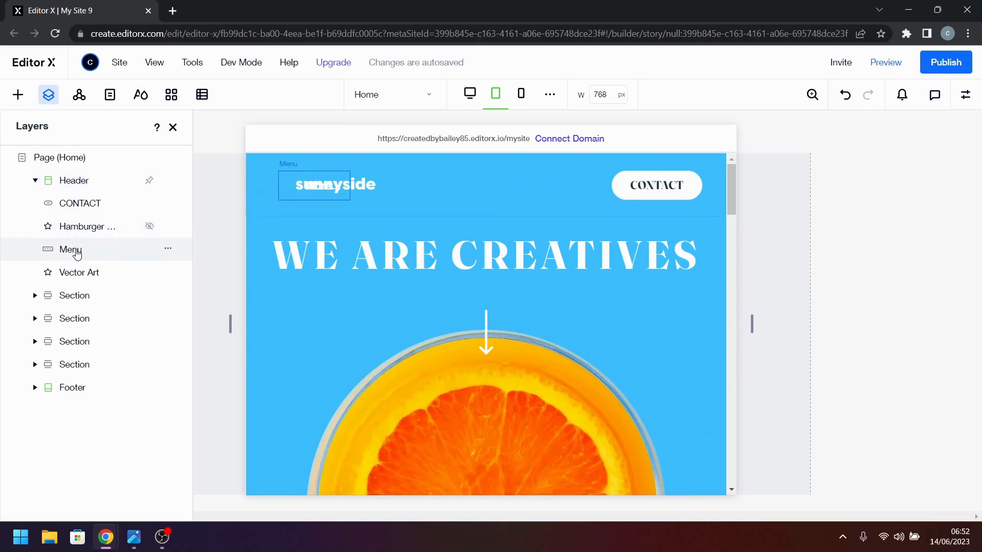
pyautogui.click(966, 95)
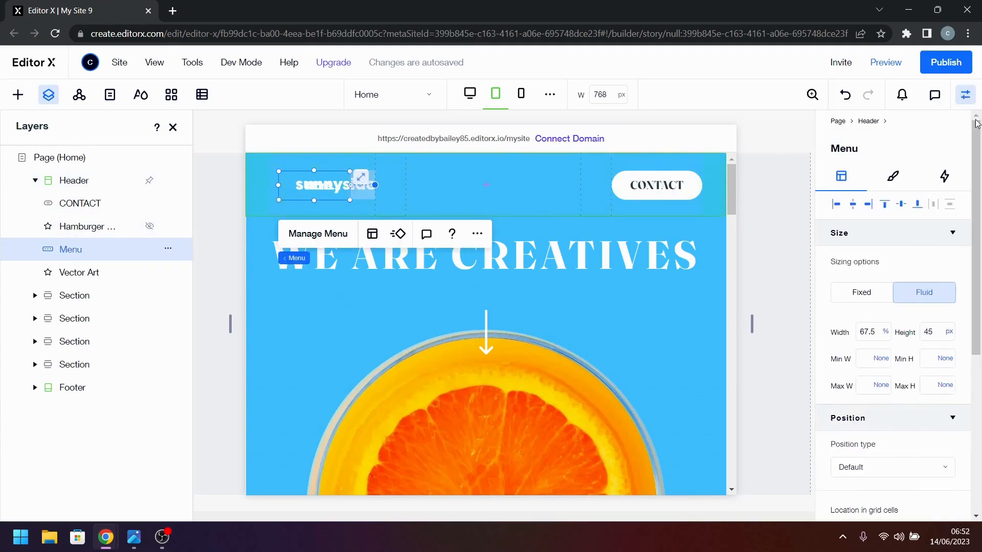
pyautogui.scroll(-4, 895, 328)
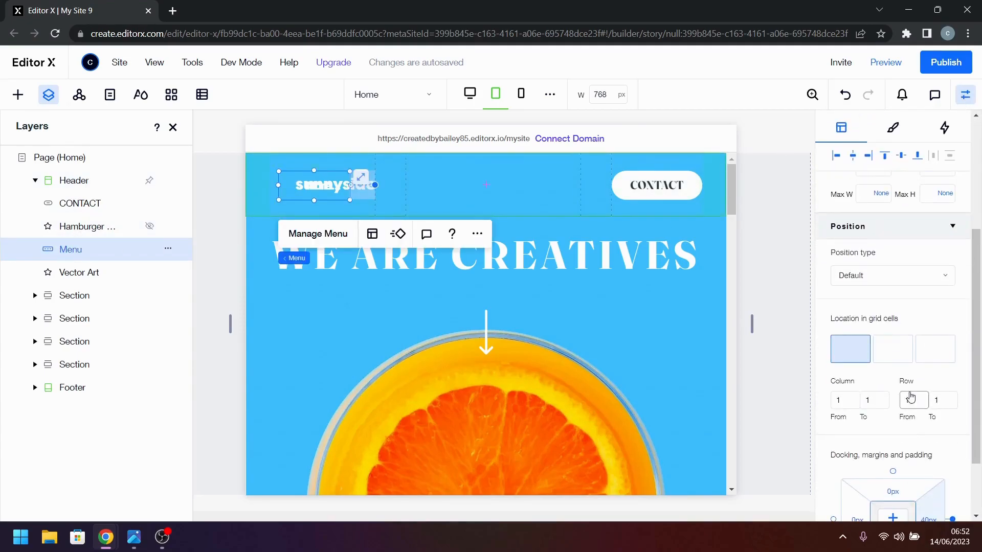
pyautogui.click(897, 347)
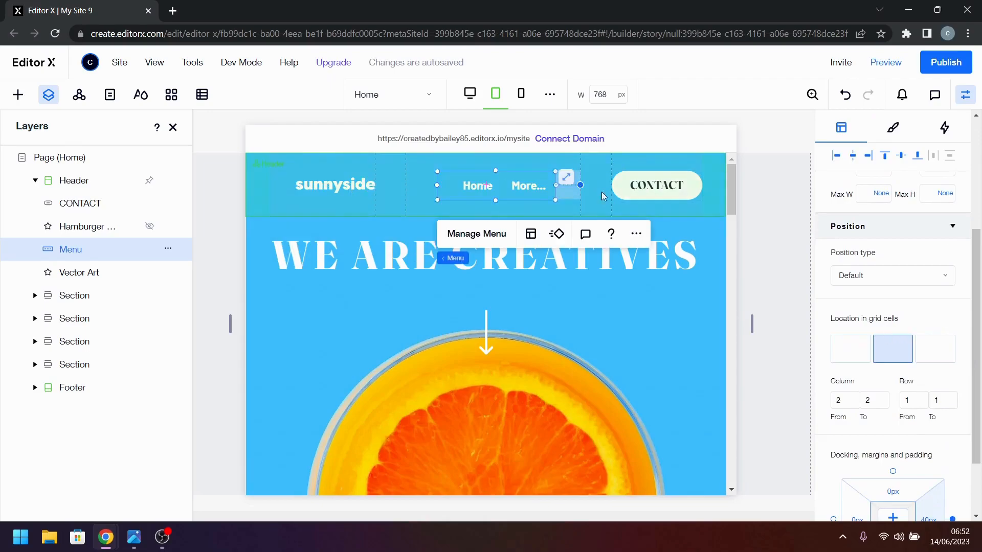
pyautogui.click(567, 179)
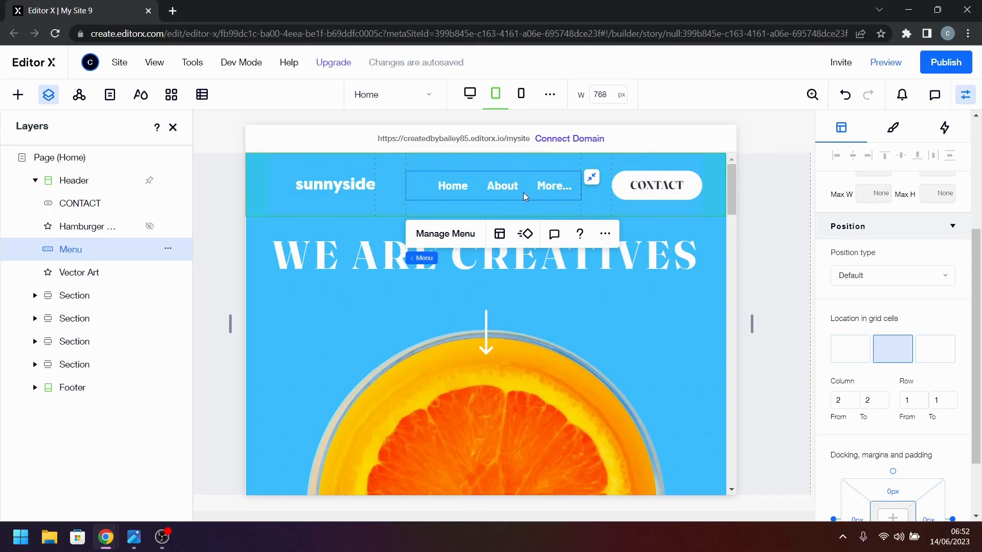
# - Align the sunnyside logo to the left of its header grid cell
pyautogui.click(351, 187)
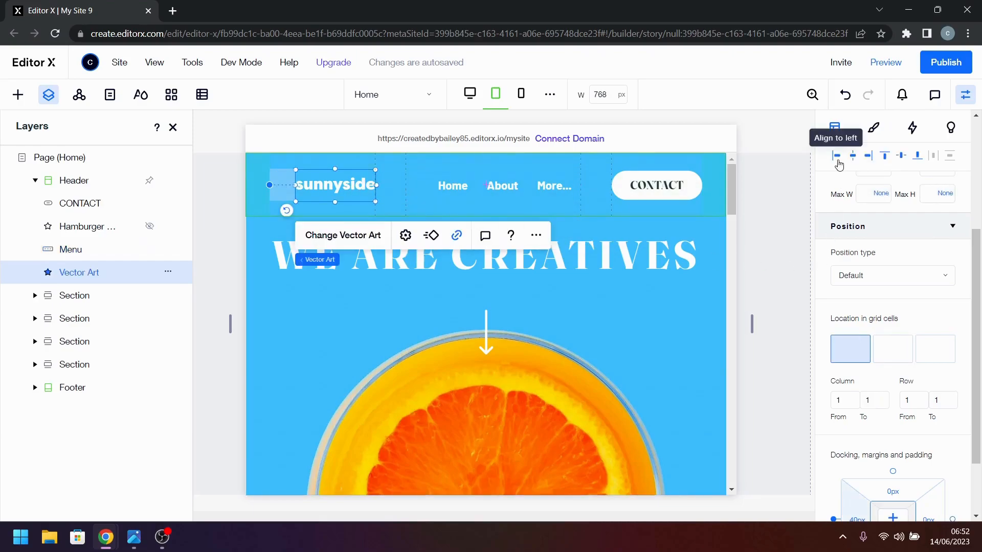
pyautogui.click(837, 162)
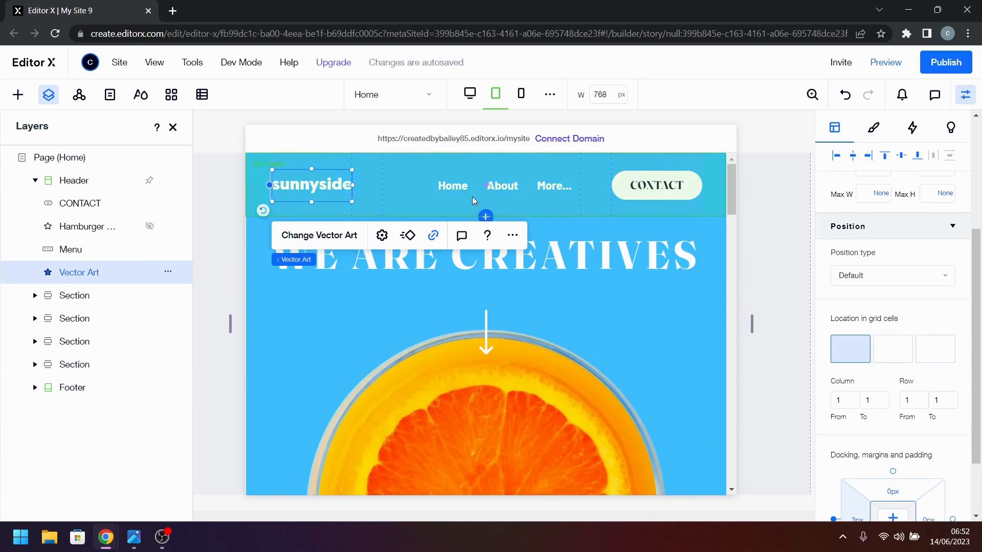
# - Set the CONTACT button's text to a font size of 16 px
pyautogui.click(654, 183)
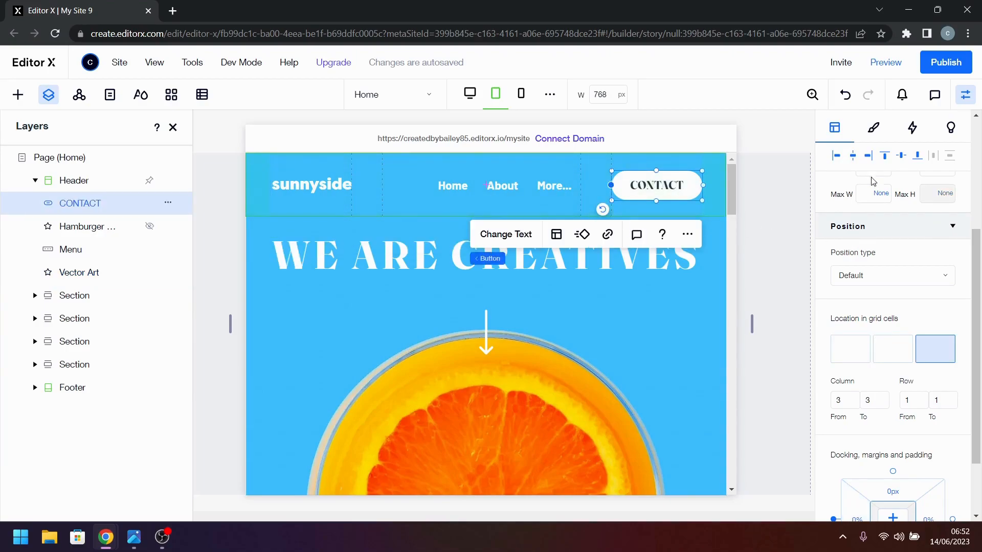
pyautogui.click(874, 130)
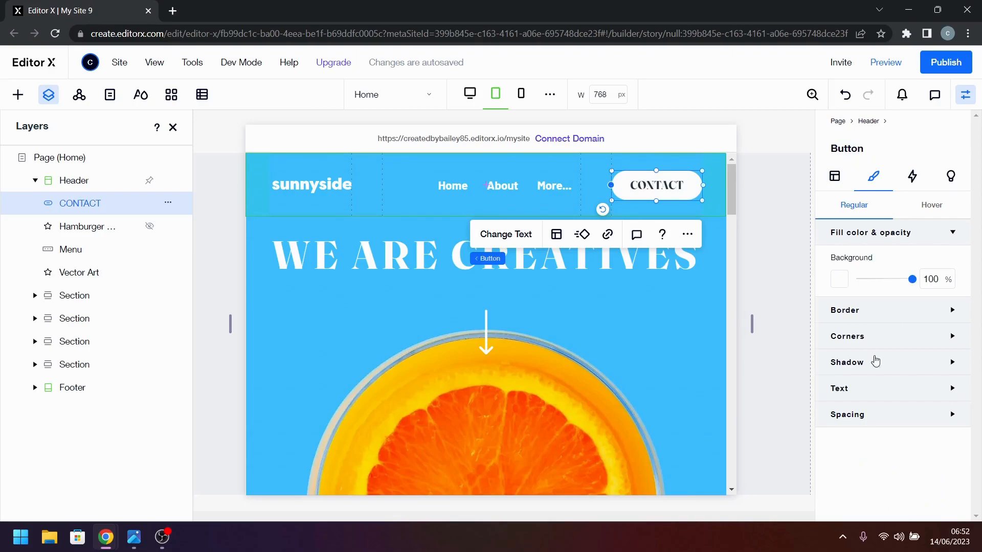
pyautogui.click(880, 389)
pyautogui.scroll(-1, 894, 440)
pyautogui.scroll(-1, 895, 440)
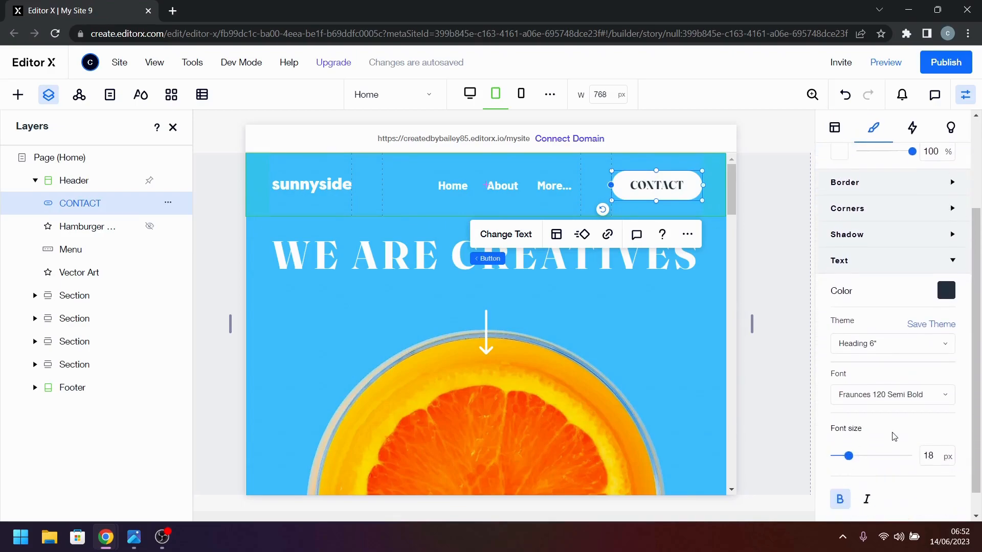
pyautogui.scroll(-1, 891, 436)
pyautogui.click(936, 430)
pyautogui.write('1')
pyautogui.click(946, 431)
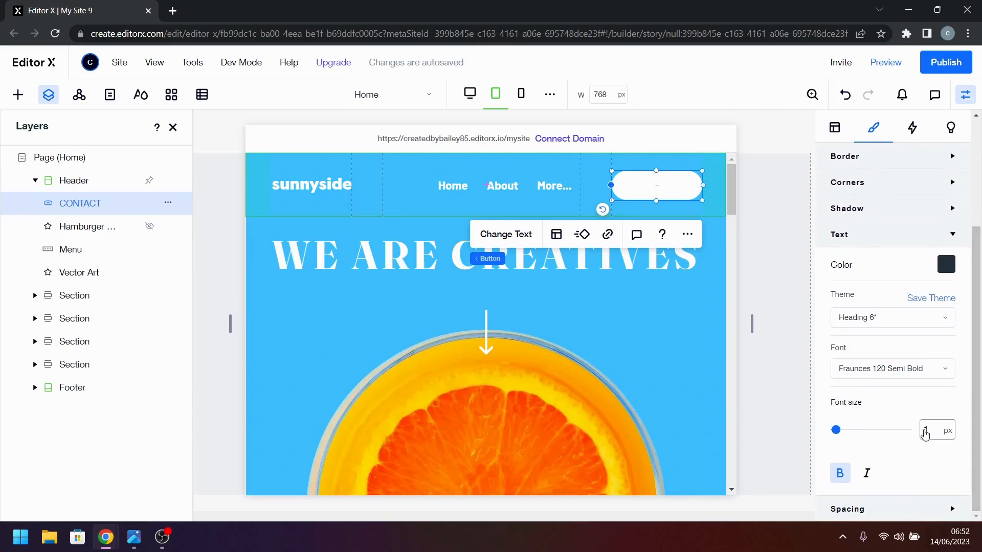
pyautogui.write('16')
pyautogui.press('Return')
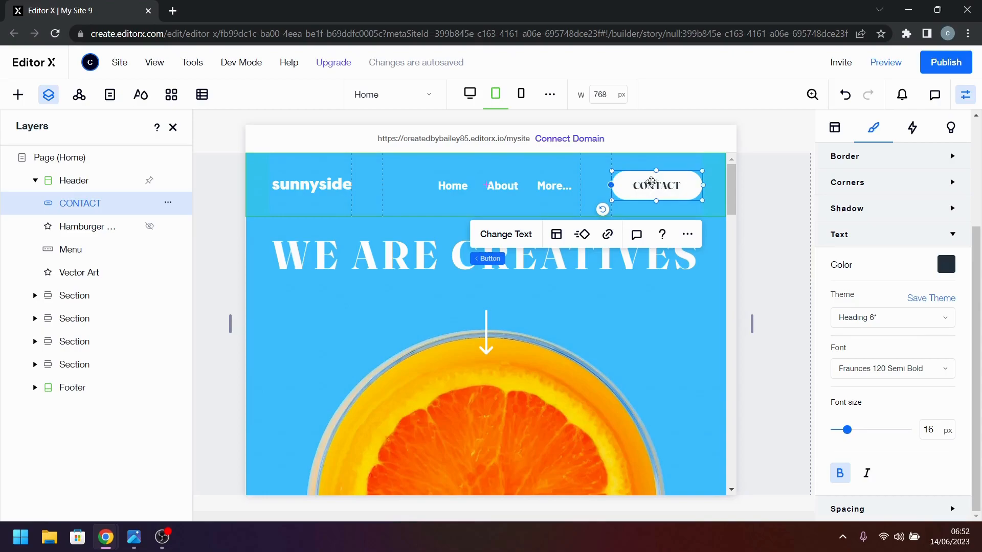
# - Set the CONTACT button's fixed width to 130 px
pyautogui.scroll(5, 838, 156)
pyautogui.click(841, 180)
pyautogui.click(869, 331)
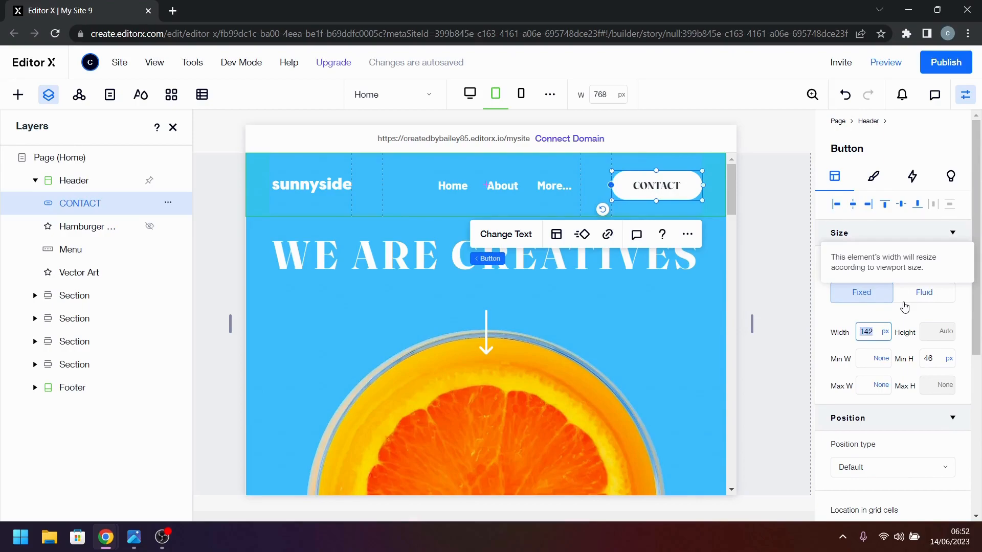
pyautogui.write('130')
pyautogui.press('Return')
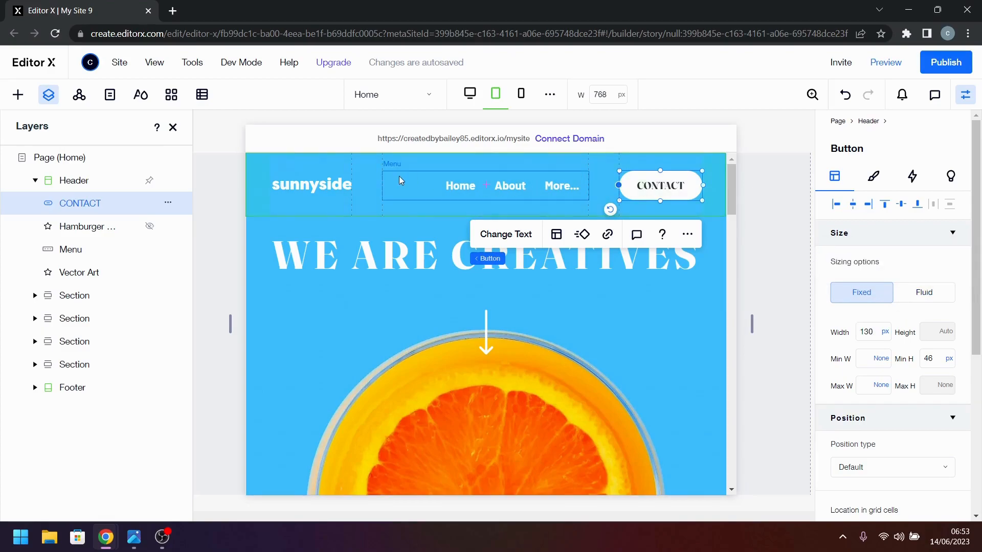
# - Set the horizontal gap between the header's grid columns to 24 px
pyautogui.click(369, 178)
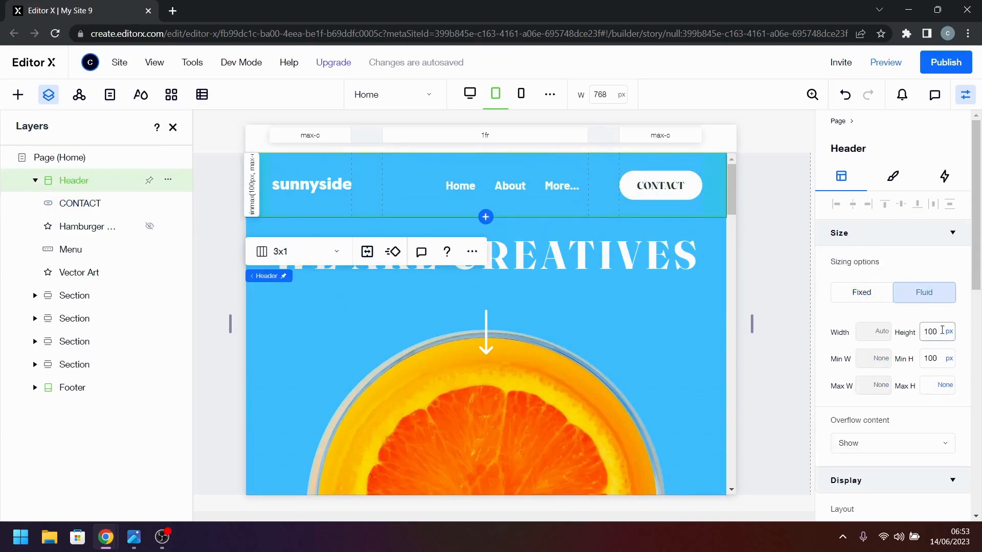
pyautogui.scroll(-2, 925, 326)
pyautogui.scroll(-2, 924, 326)
pyautogui.click(888, 365)
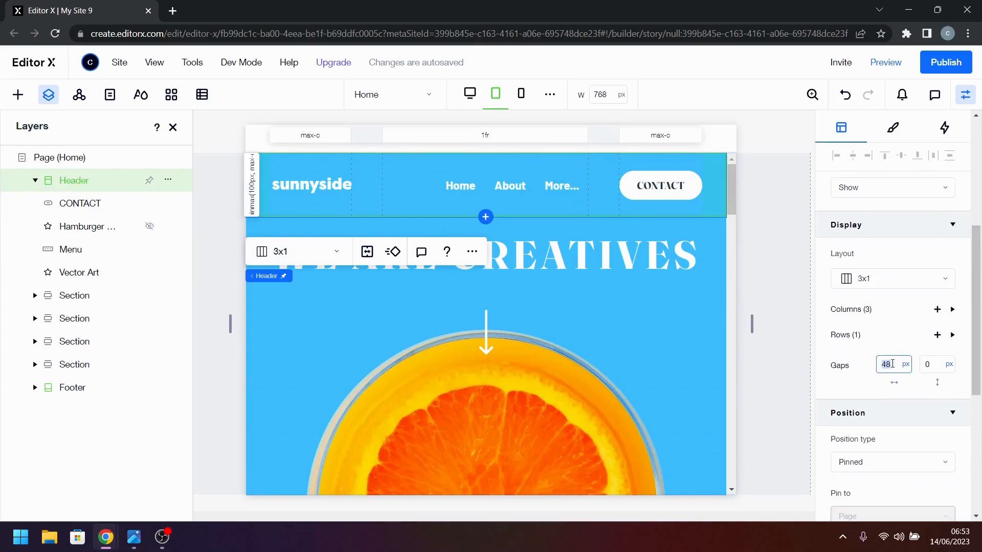
pyautogui.write('24')
pyautogui.press('Return')
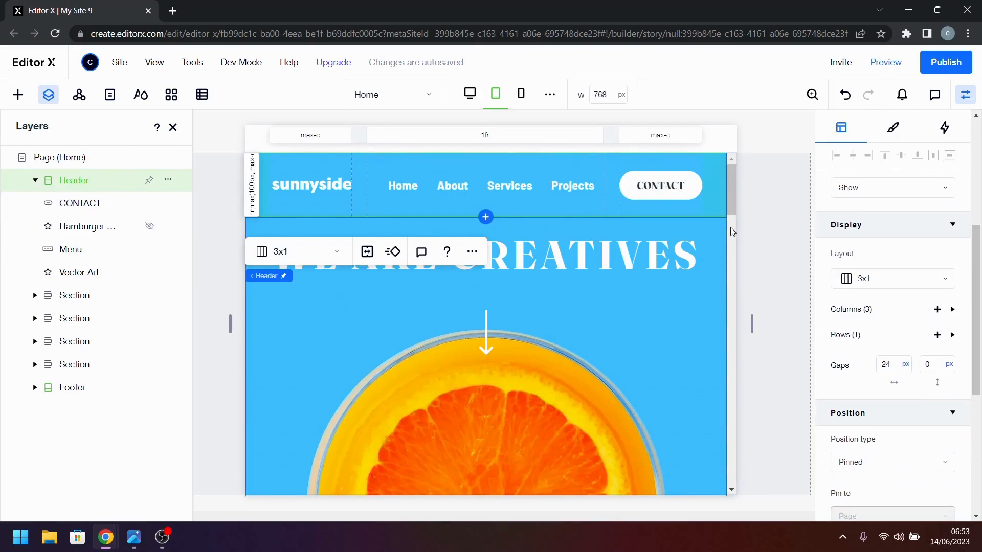
pyautogui.click(494, 186)
pyautogui.click(892, 131)
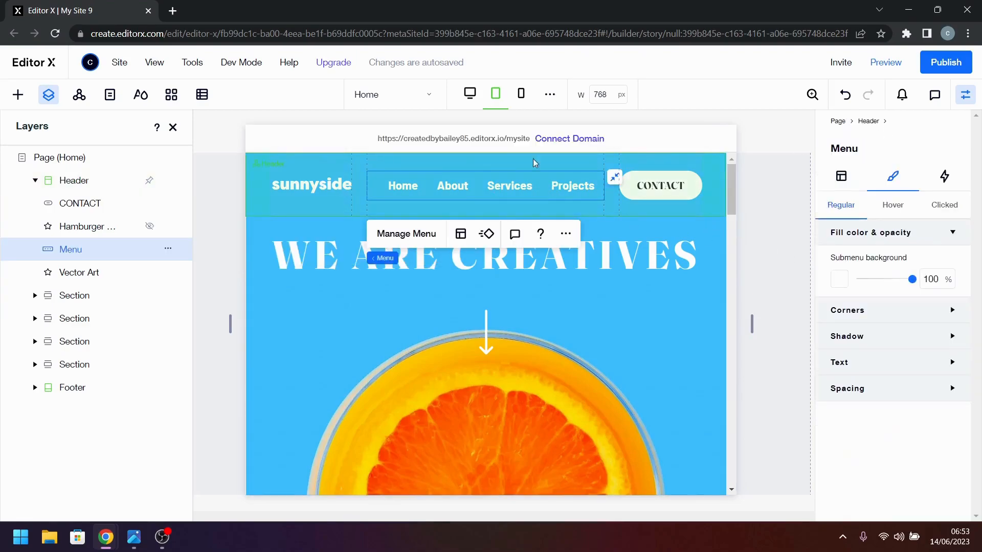
# - Set the sunnyside logo's width to 100 px and align it to the left of its grid cell
pyautogui.click(307, 176)
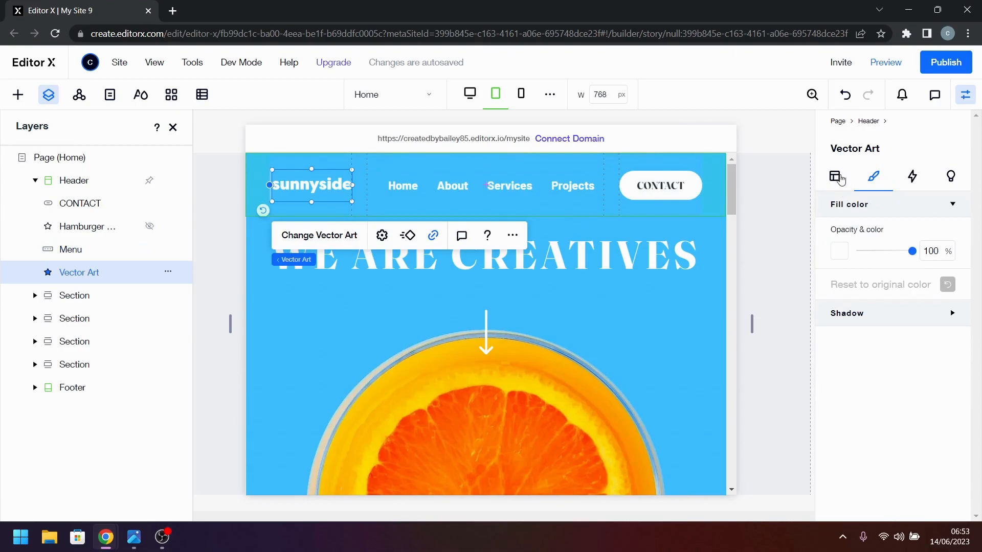
pyautogui.click(836, 177)
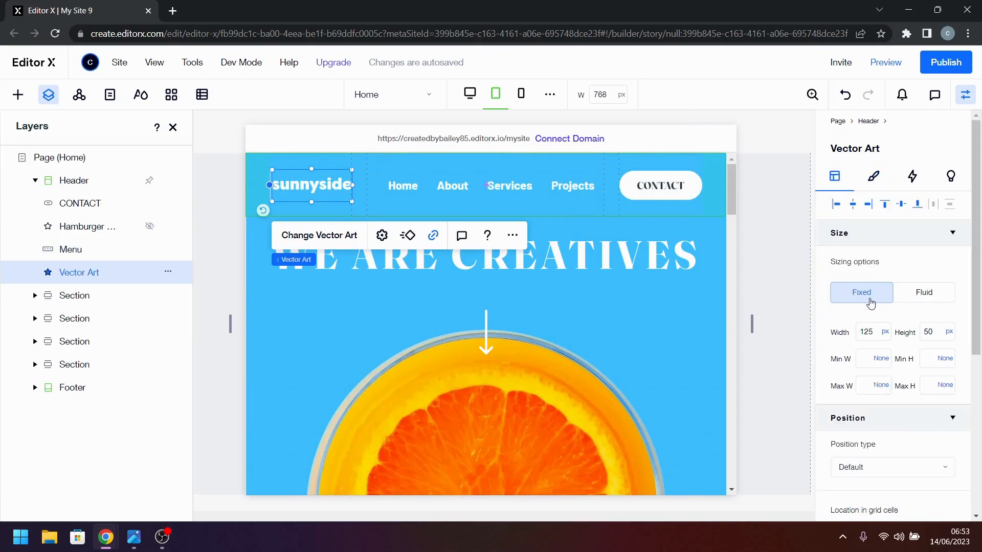
pyautogui.click(869, 334)
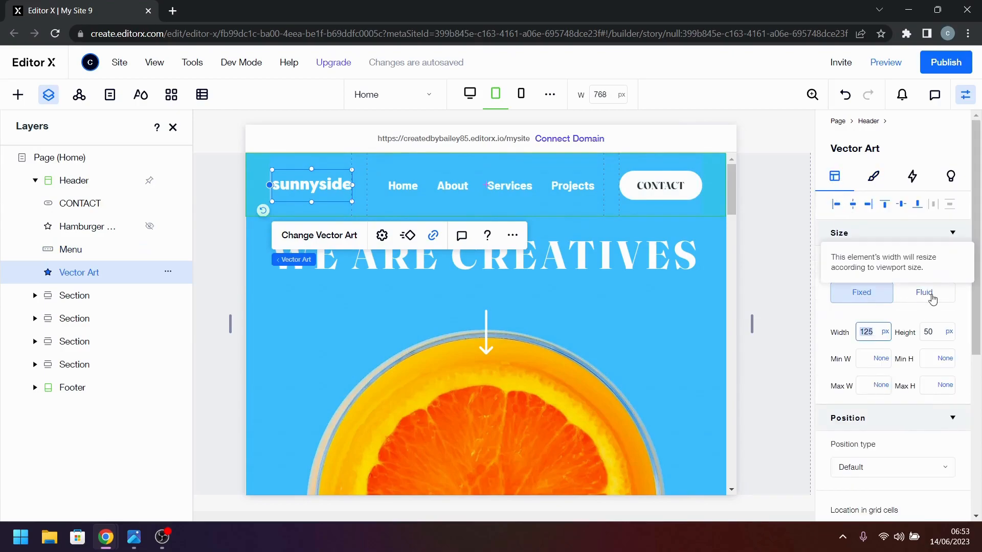
pyautogui.write('100')
pyautogui.press('Return')
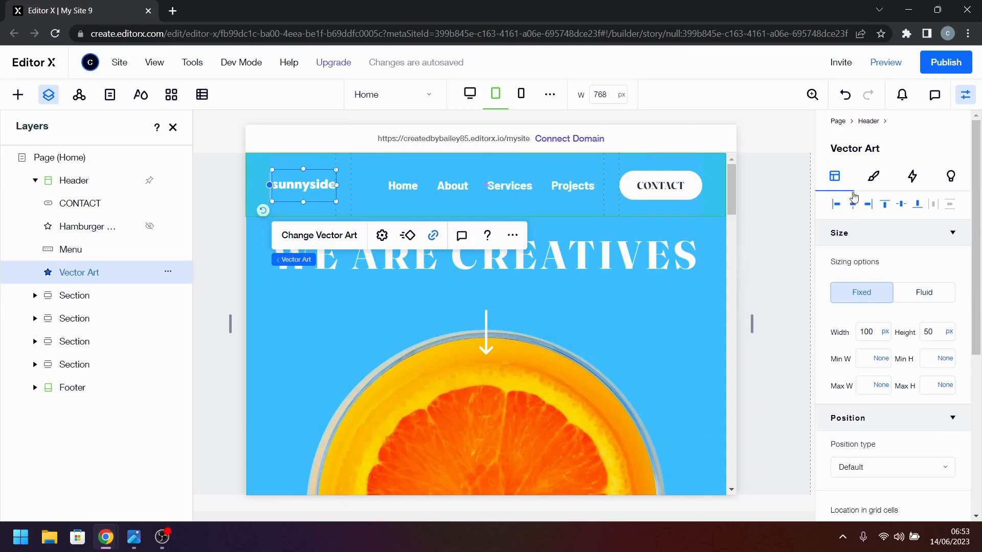
pyautogui.click(836, 206)
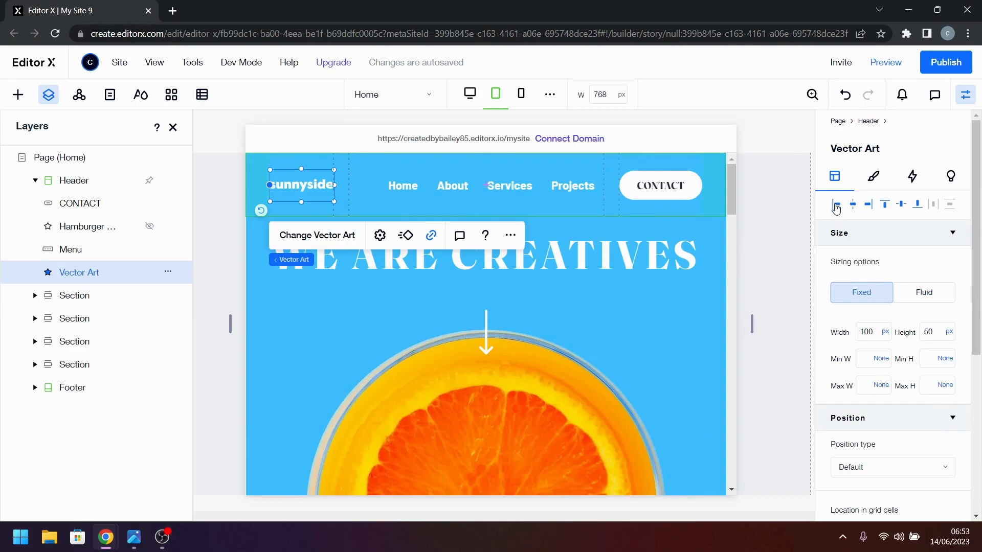
pyautogui.click(783, 217)
pyautogui.click(537, 179)
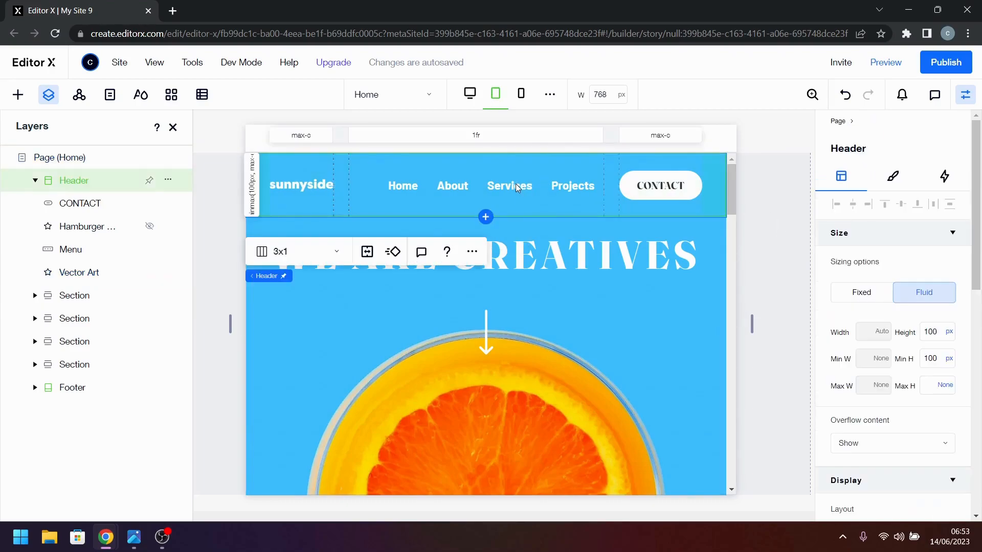
# - Centre the item alignment of the header's navigation menu in its layout settings
pyautogui.click(516, 187)
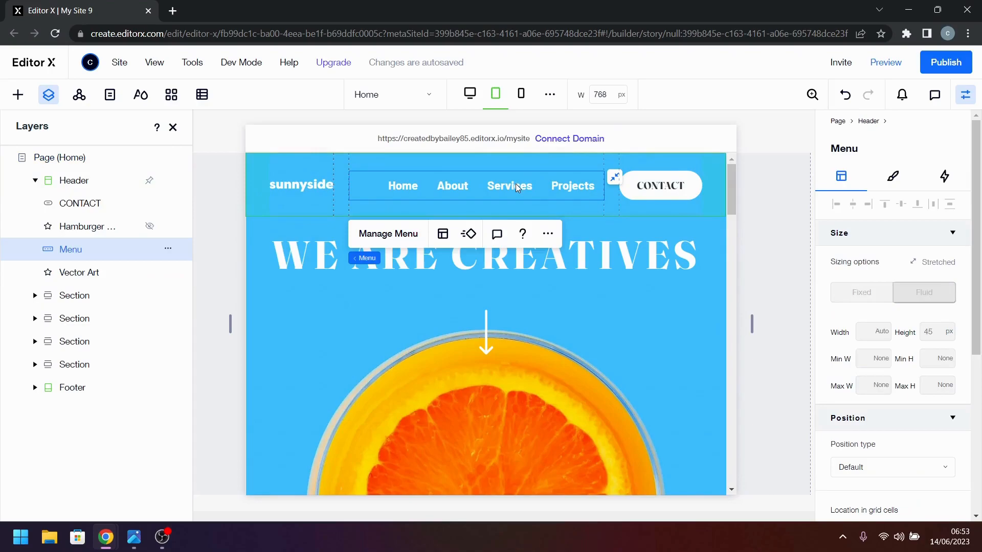
pyautogui.click(443, 234)
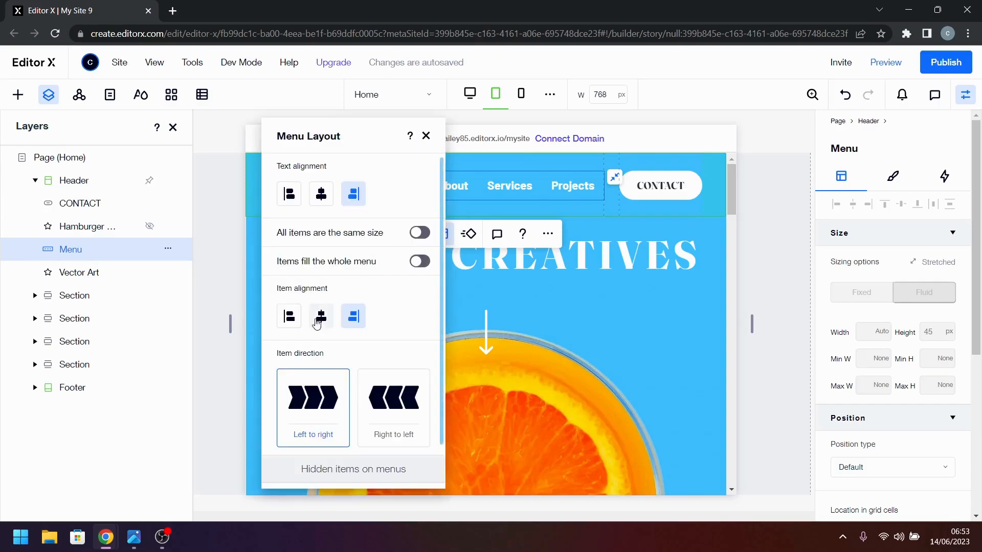
pyautogui.click(328, 322)
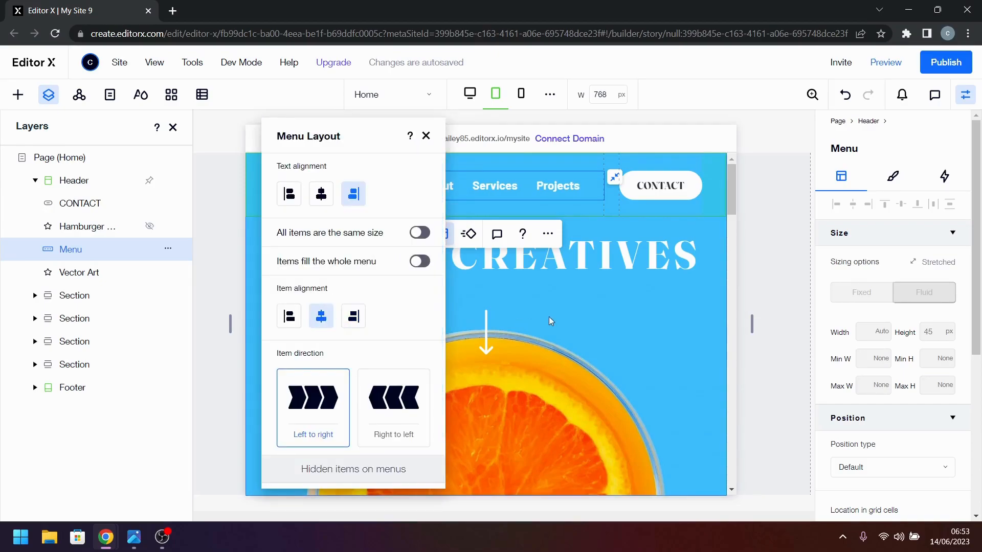
pyautogui.click(427, 136)
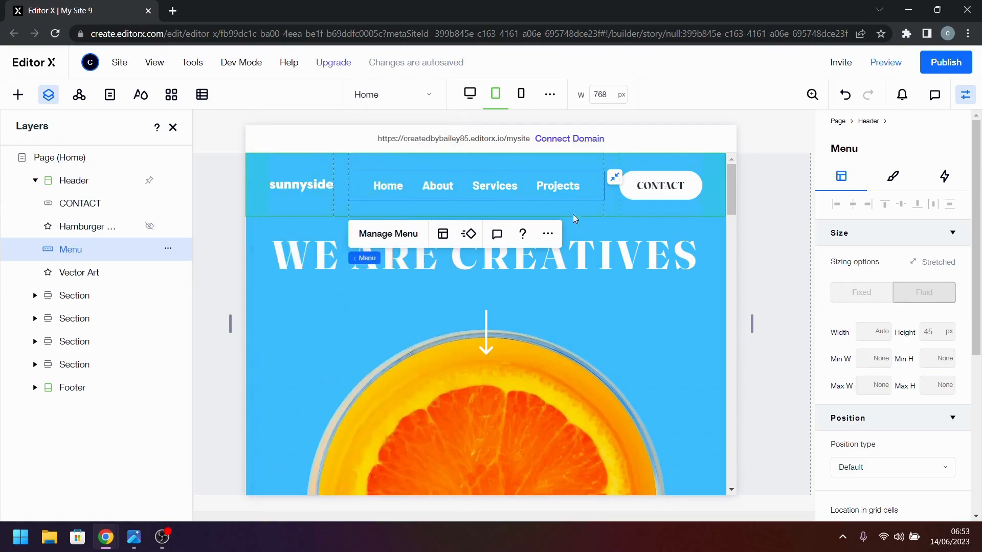
pyautogui.click(653, 290)
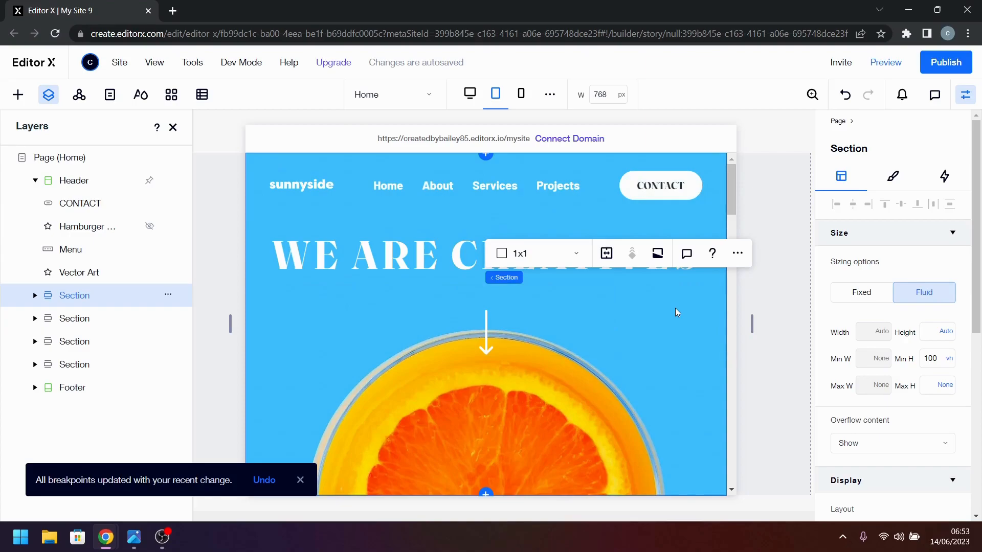
# - Set the maximum font size of the WE ARE CREATIVES heading to 54
pyautogui.scroll(-3, 596, 398)
pyautogui.scroll(3, 596, 398)
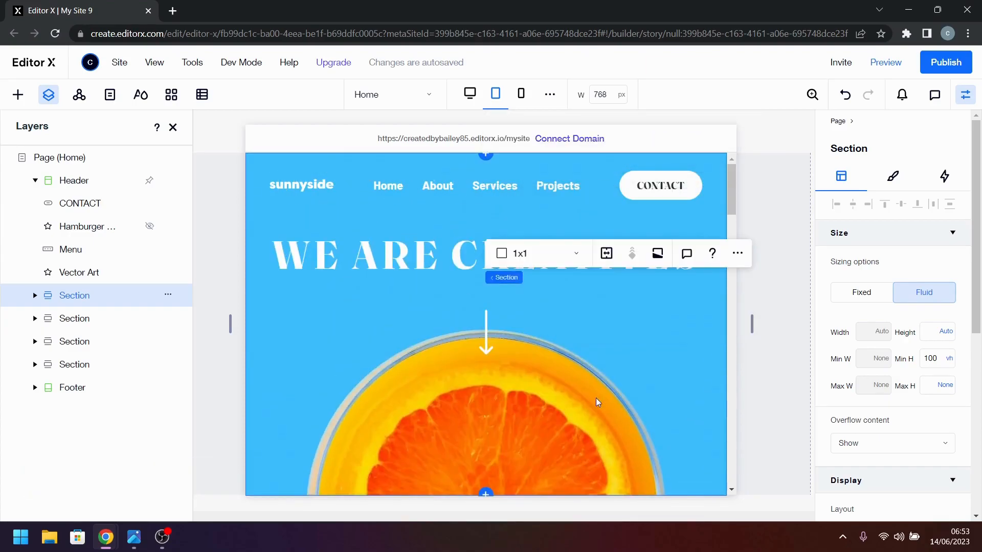
pyautogui.click(367, 281)
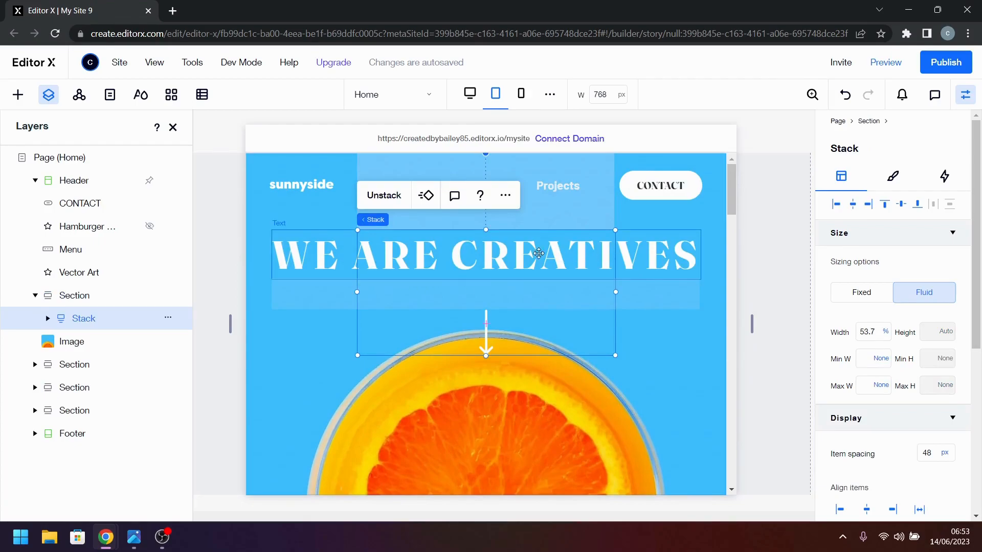
pyautogui.click(538, 254)
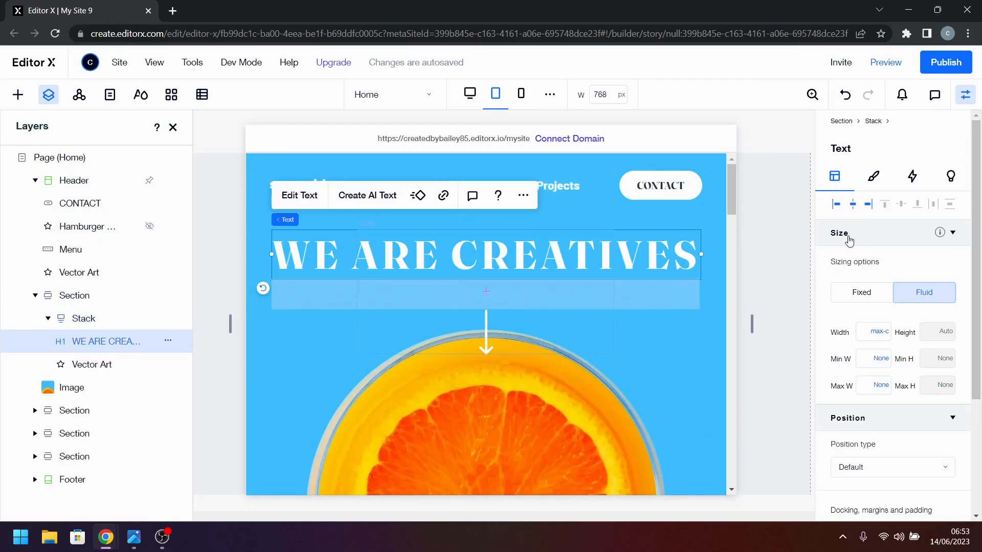
pyautogui.click(874, 176)
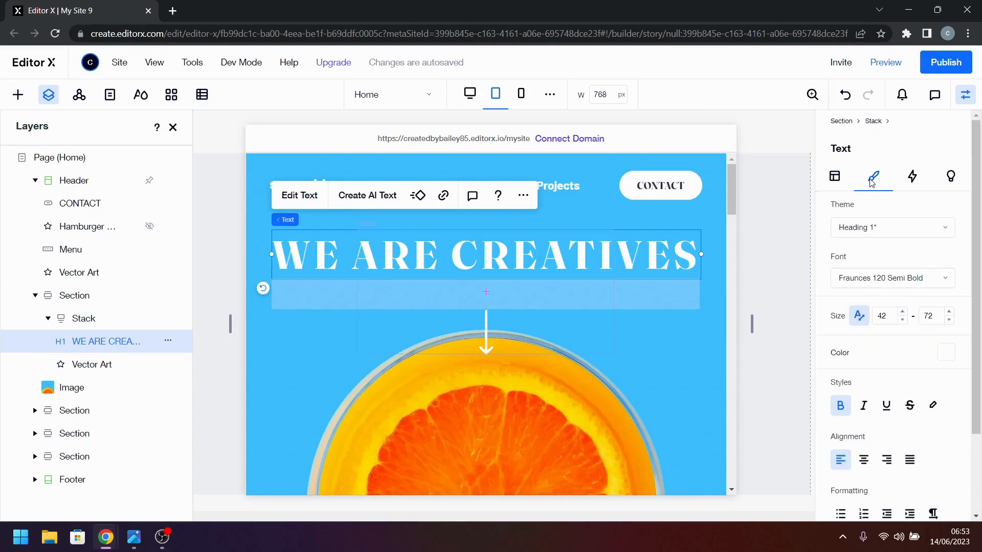
pyautogui.click(935, 317)
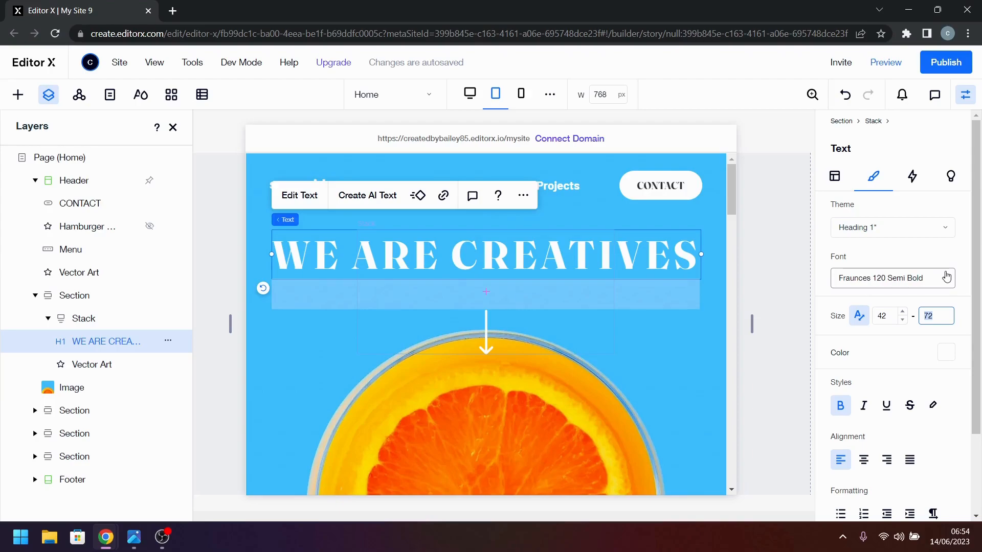
pyautogui.write('54')
pyautogui.press('Return')
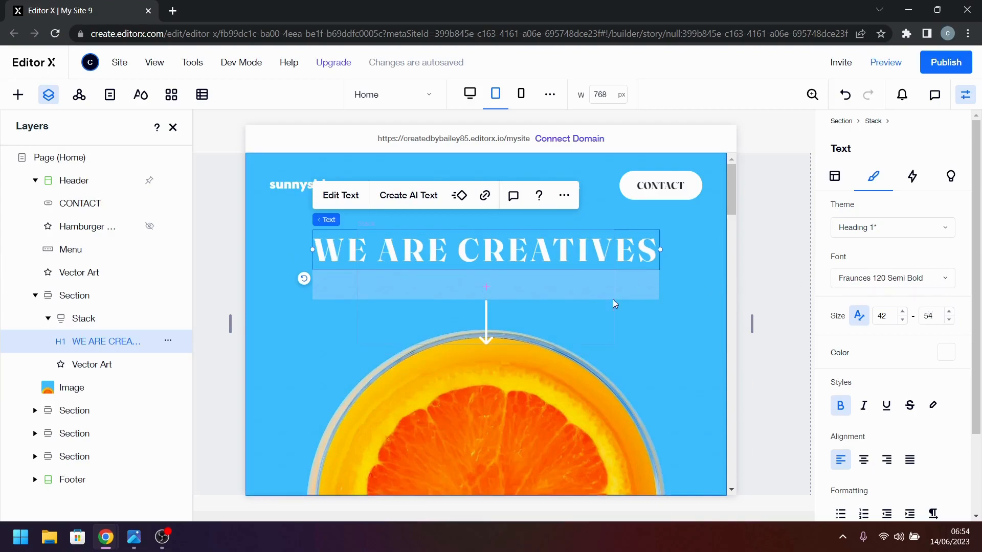
# - Set the width of the white down arrow below the heading to 25%
pyautogui.click(479, 314)
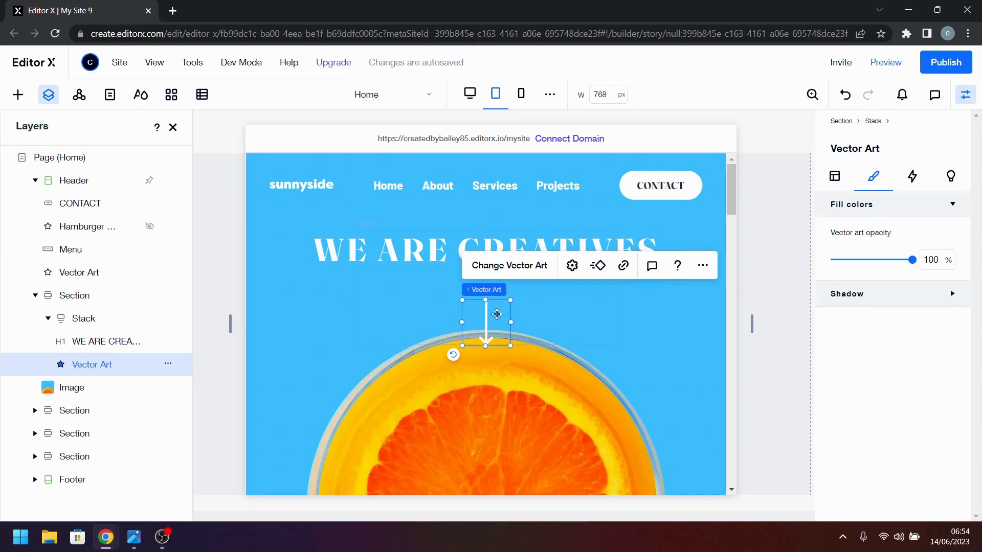
pyautogui.click(834, 176)
pyautogui.click(866, 334)
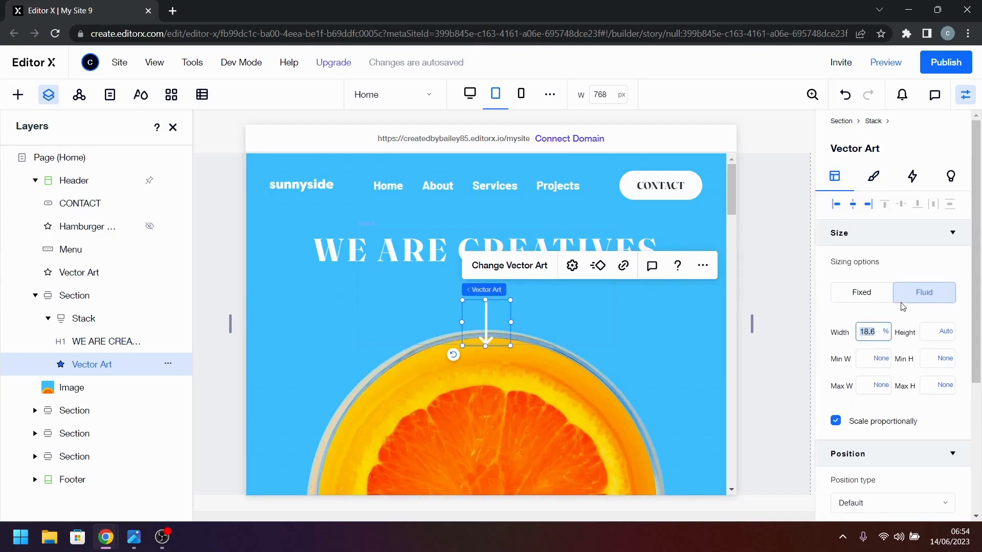
pyautogui.write('25')
pyautogui.press('Return')
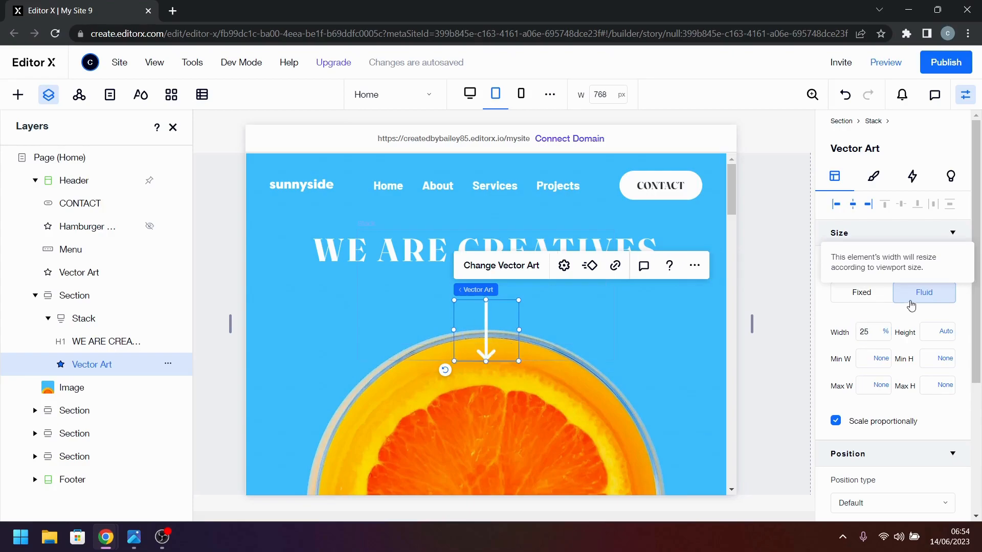
pyautogui.click(622, 348)
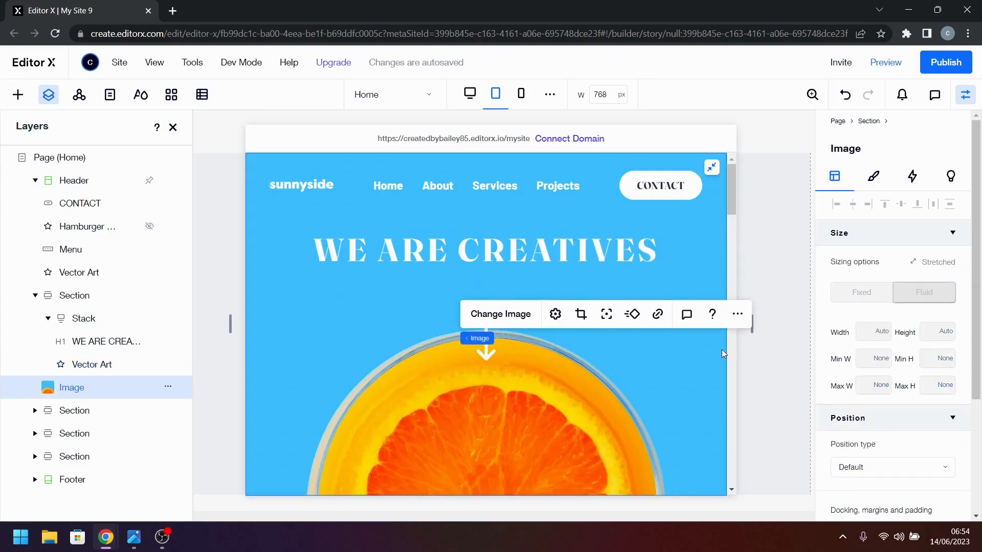
# - Set the width of the stack holding the heading and arrow to 100%
pyautogui.click(606, 249)
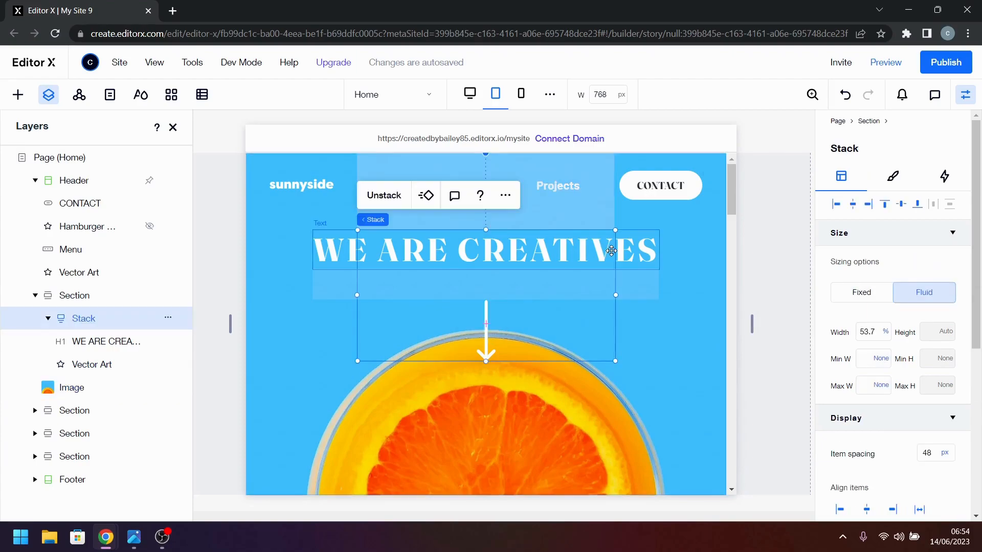
pyautogui.click(869, 331)
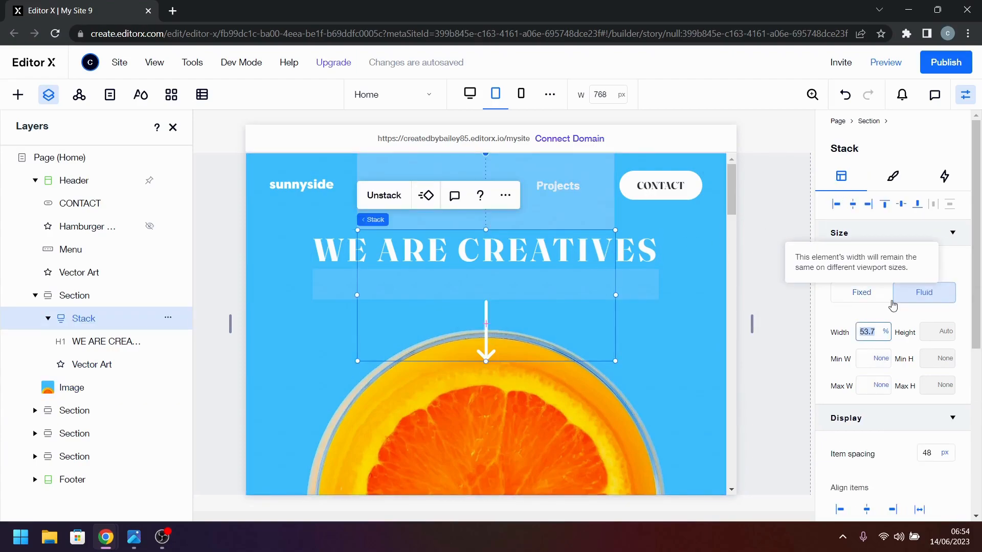
pyautogui.write('100')
pyautogui.press('Return')
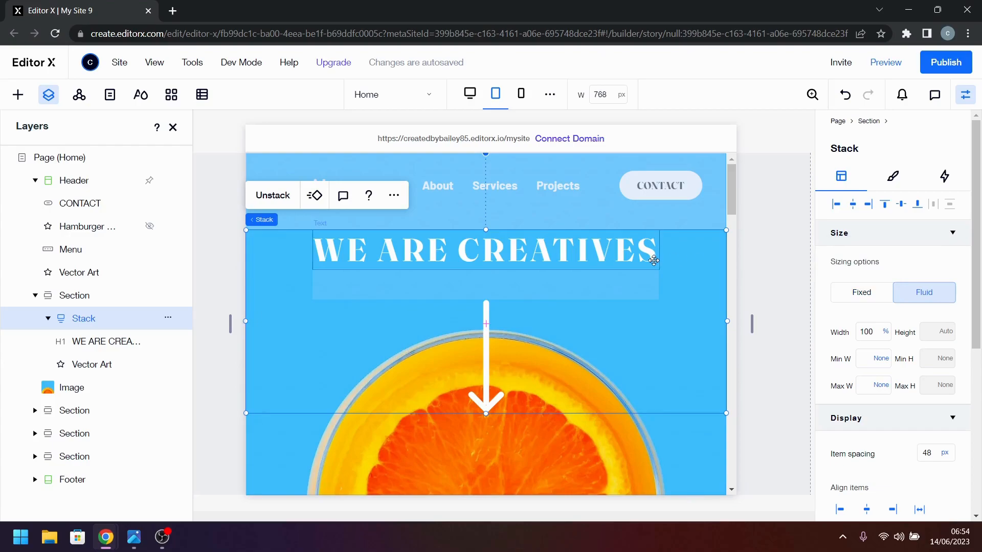
# - Set the width of the down arrow in the widened stack to 15%
pyautogui.click(484, 332)
pyautogui.click(864, 331)
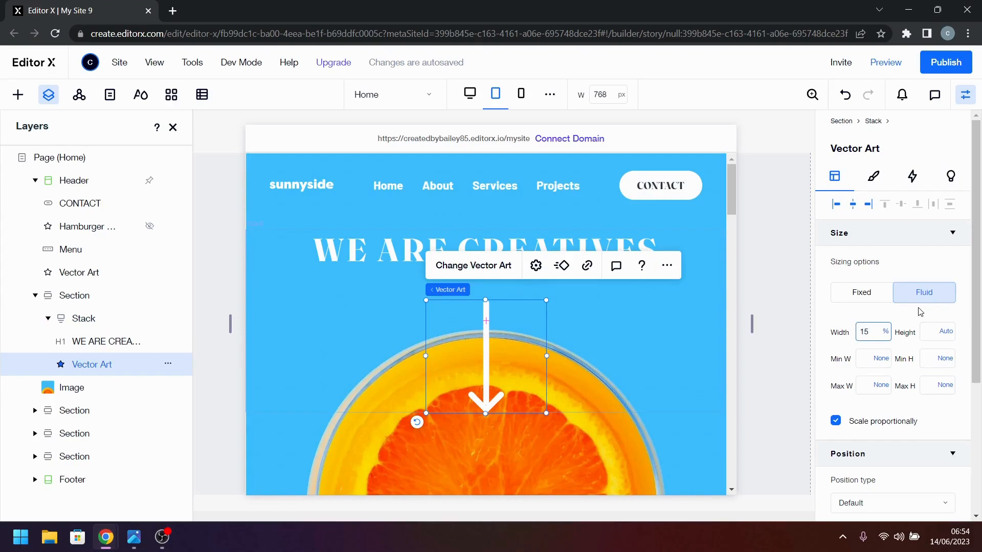
pyautogui.press('Return')
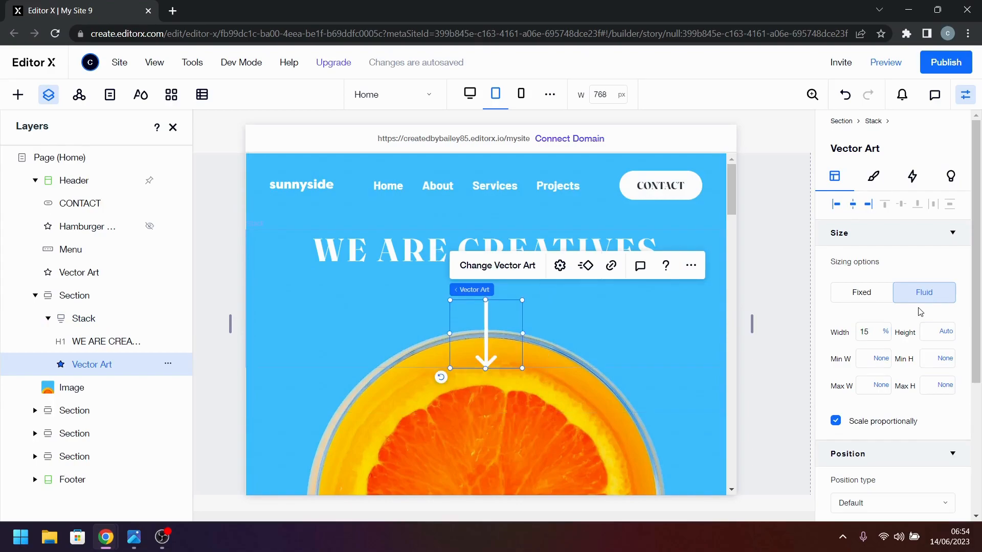
pyautogui.click(758, 303)
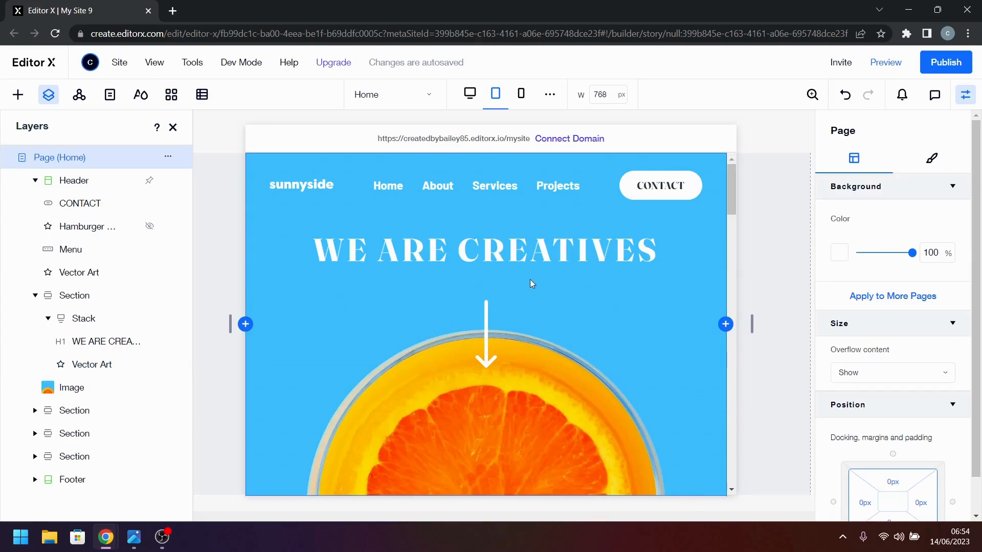
# - Narrow the canvas to 751 px and examine the hero and the Transform your brand container at that width
pyautogui.scroll(-1, 530, 280)
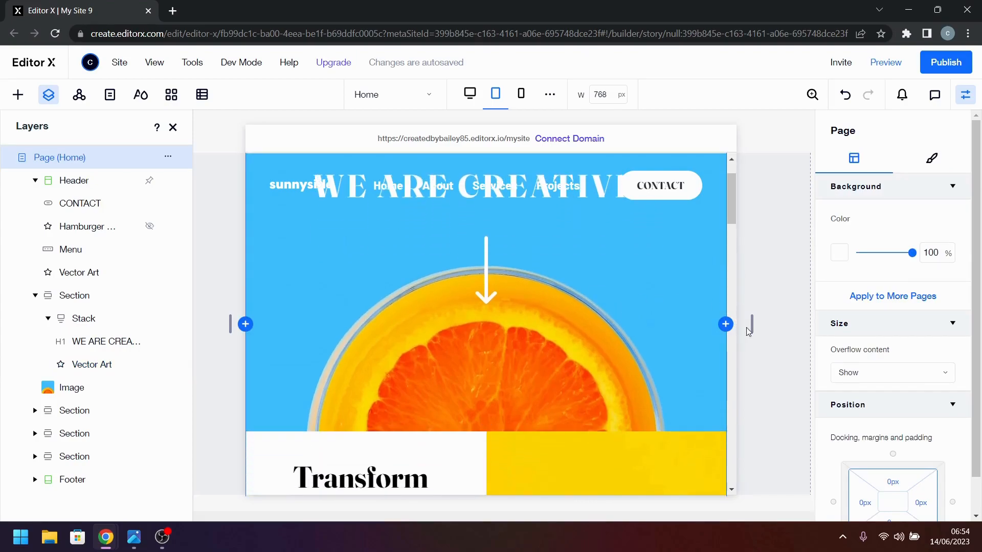
pyautogui.moveTo(751, 320)
pyautogui.mouseDown()
pyautogui.moveTo(829, 324)
pyautogui.moveTo(732, 324)
pyautogui.mouseUp()
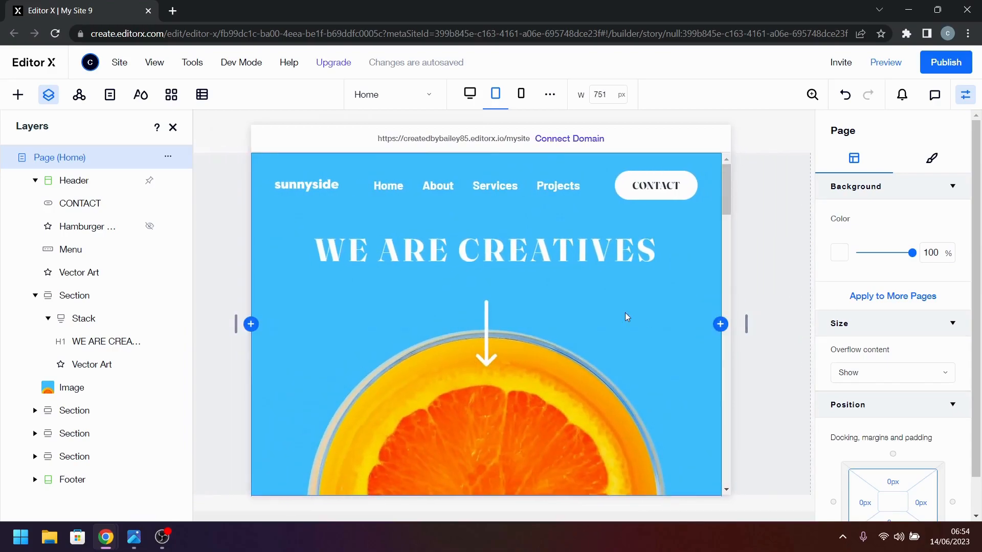
pyautogui.scroll(-3, 625, 312)
pyautogui.scroll(-2, 626, 312)
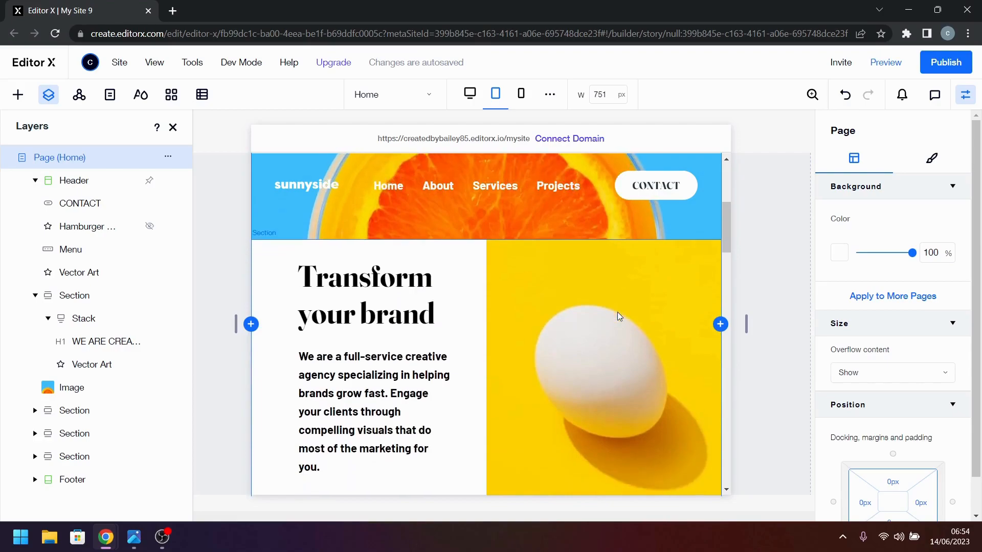
pyautogui.scroll(-1, 618, 313)
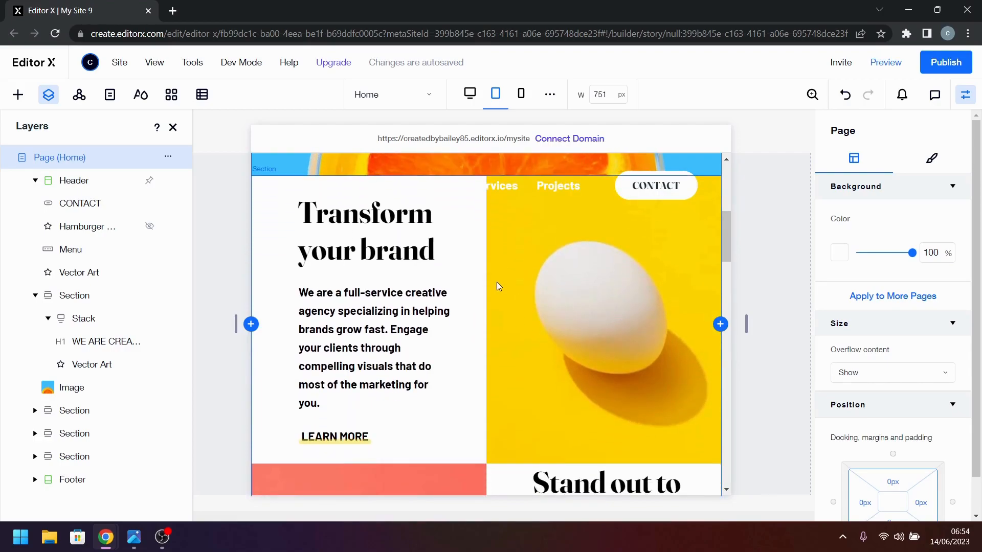
pyautogui.click(459, 283)
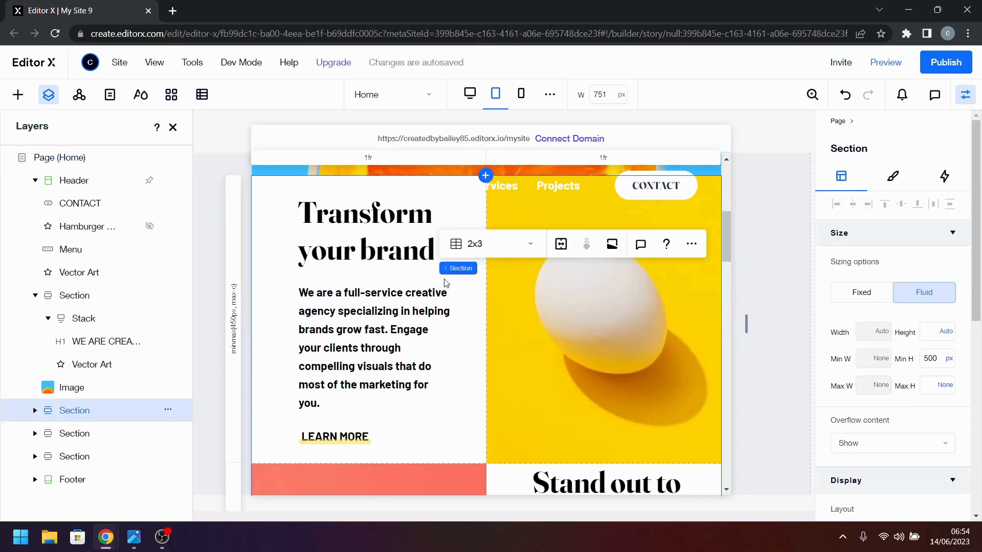
pyautogui.click(402, 285)
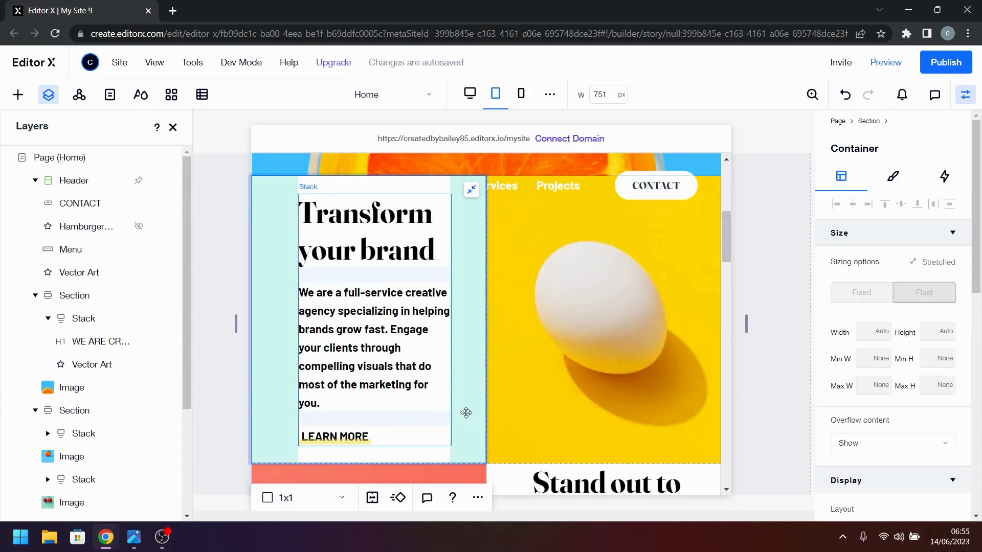
# - Switch to the image viewer and examine the Stand out to the right audience text styling in mobile-design.jpg
pyautogui.click(128, 539)
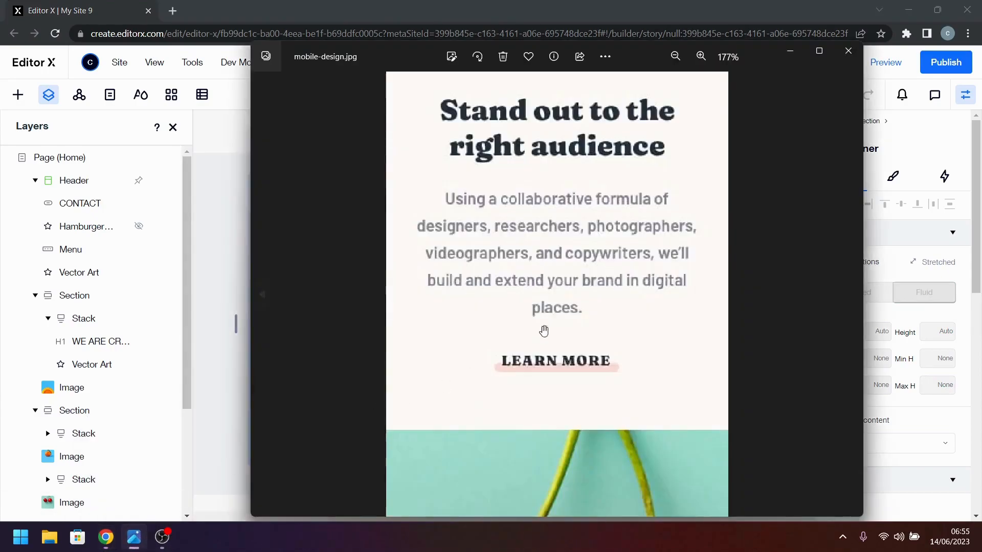
pyautogui.scroll(-2, 588, 271)
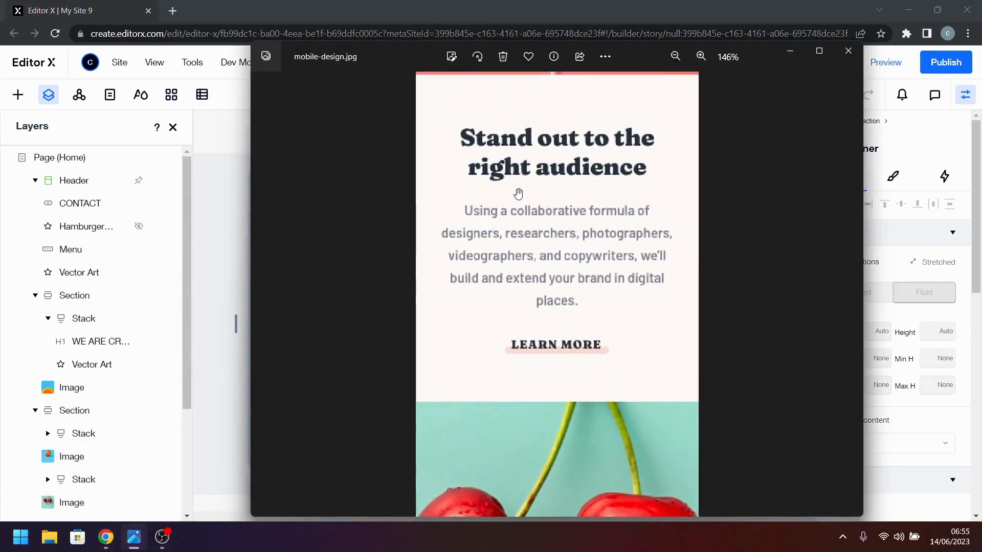
pyautogui.click(783, 51)
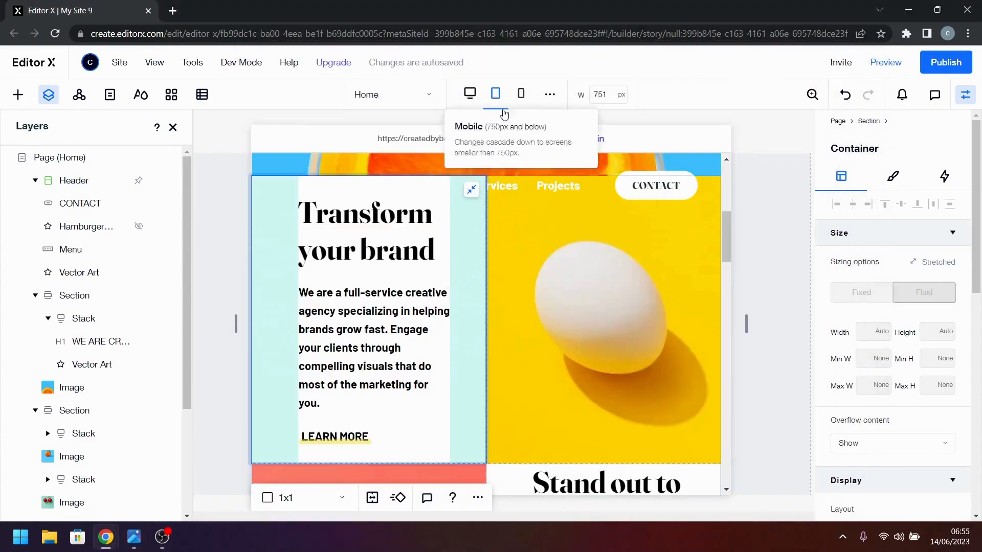
# - At the Desktop breakpoint, change the Transform your brand paragraph's text color to the theme grey #5A636C
pyautogui.click(472, 96)
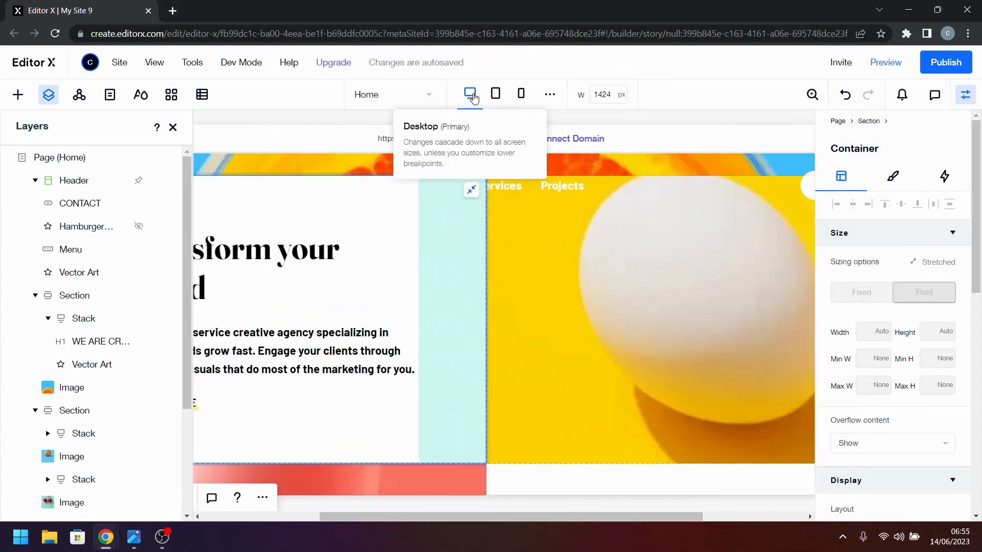
pyautogui.click(173, 128)
pyautogui.click(332, 346)
pyautogui.click(325, 362)
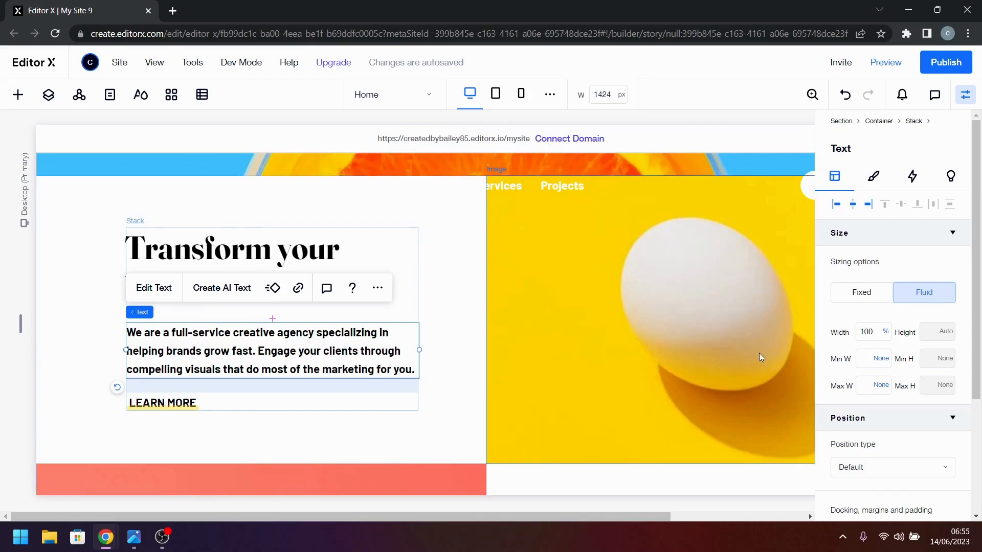
pyautogui.click(874, 177)
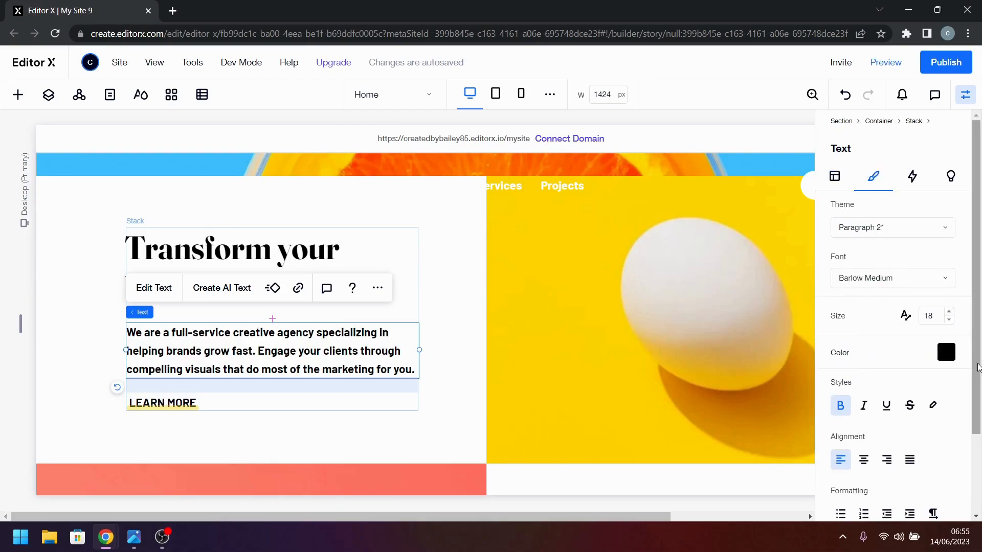
pyautogui.scroll(-2, 900, 358)
pyautogui.click(952, 250)
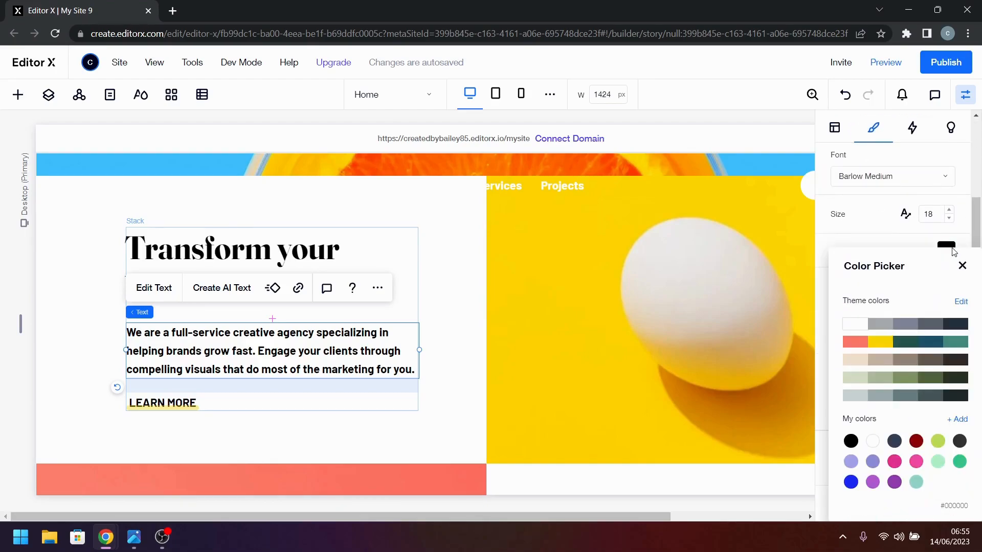
pyautogui.click(937, 330)
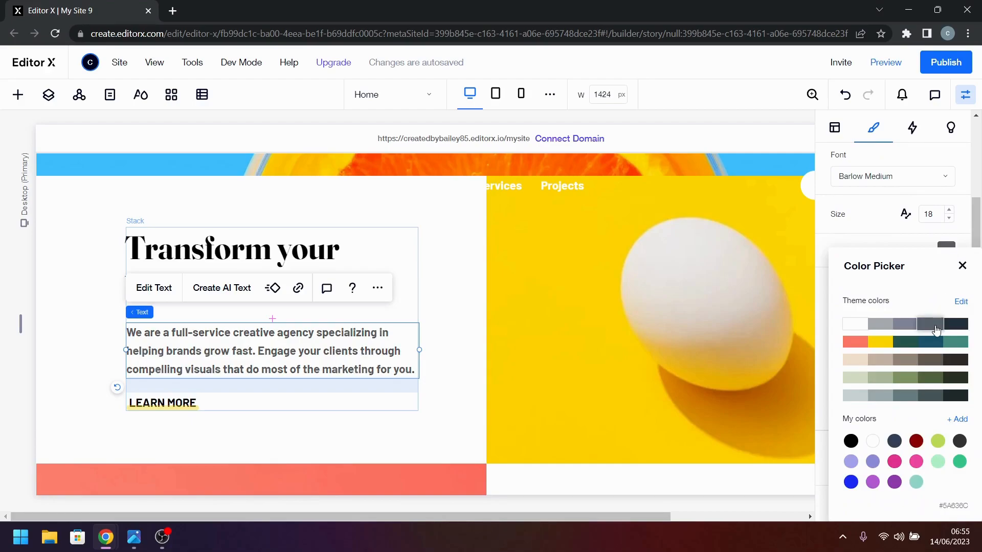
# - Compare the paragraph's grey with mobile-design.jpg and set the Transform your brand paragraph's text color to the theme grey #818498
pyautogui.click(134, 537)
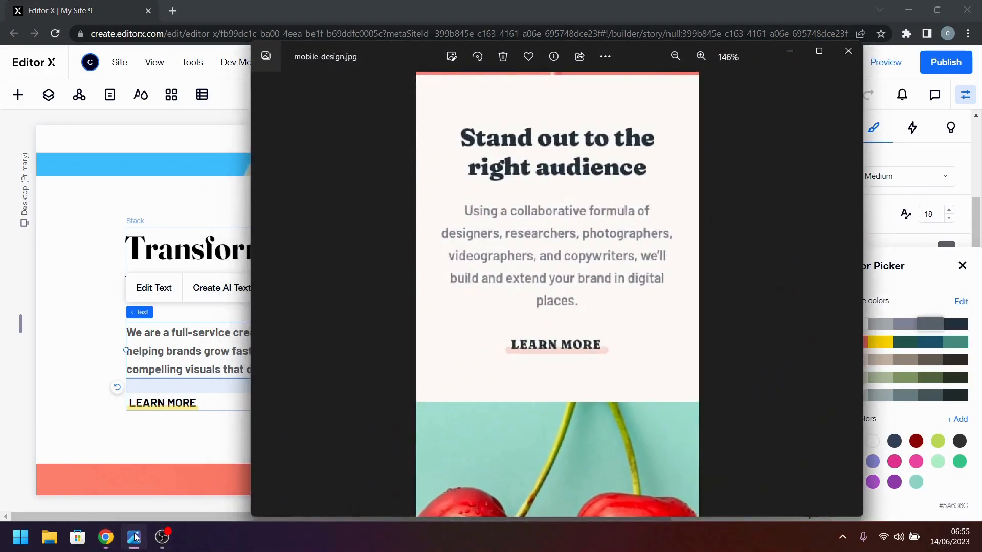
pyautogui.click(135, 537)
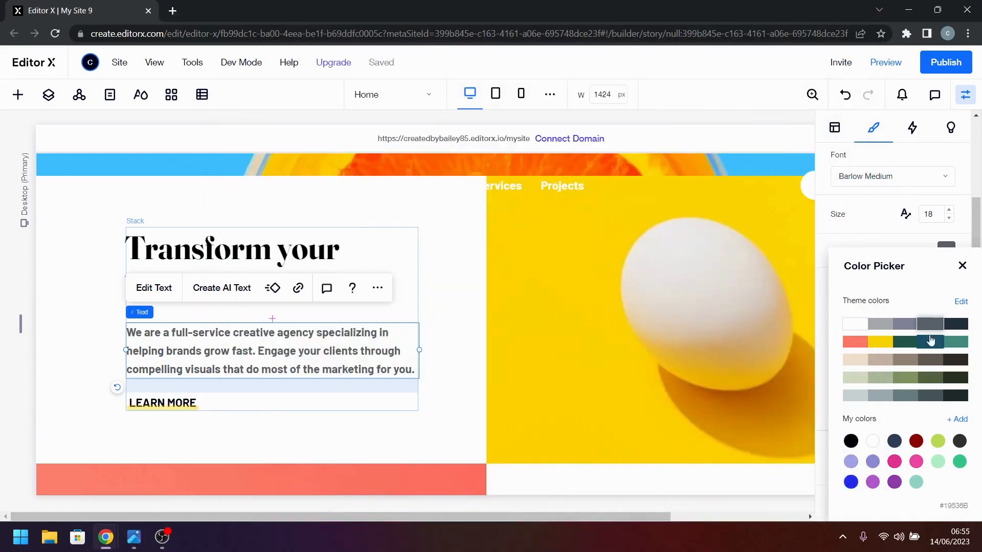
pyautogui.click(905, 327)
pyautogui.click(930, 326)
pyautogui.click(135, 543)
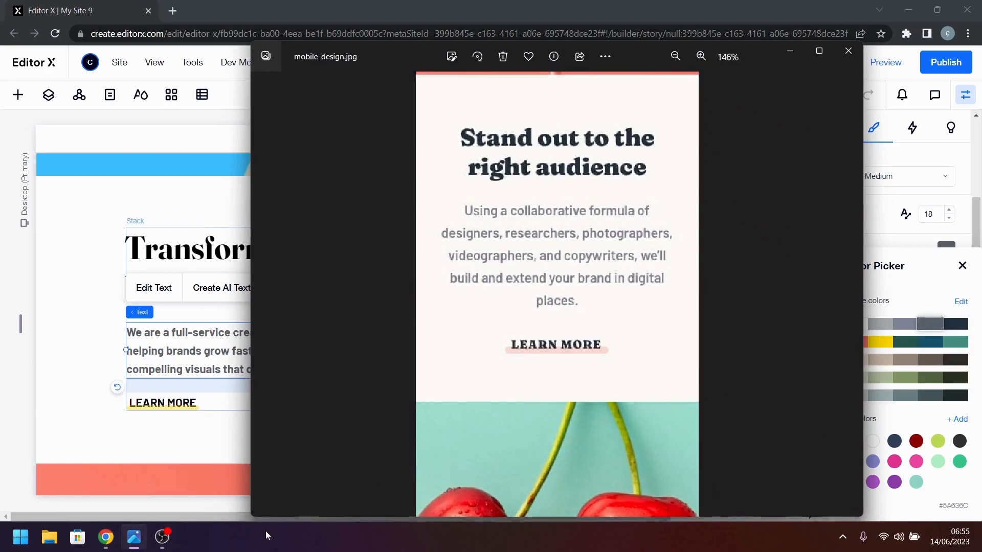
pyautogui.click(134, 537)
pyautogui.click(908, 328)
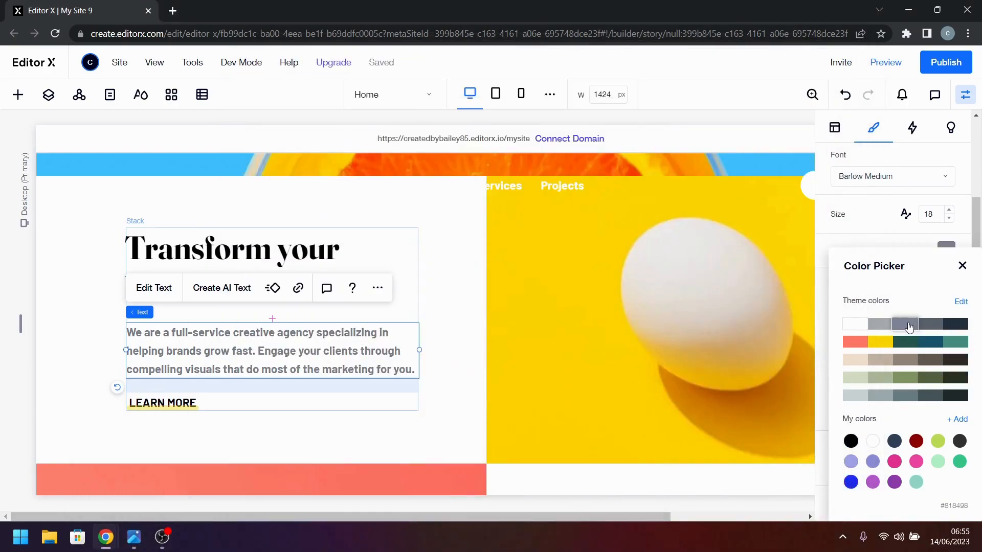
# - Recheck the paragraph color against the body text in mobile-design.jpg and close the color picker
pyautogui.click(134, 537)
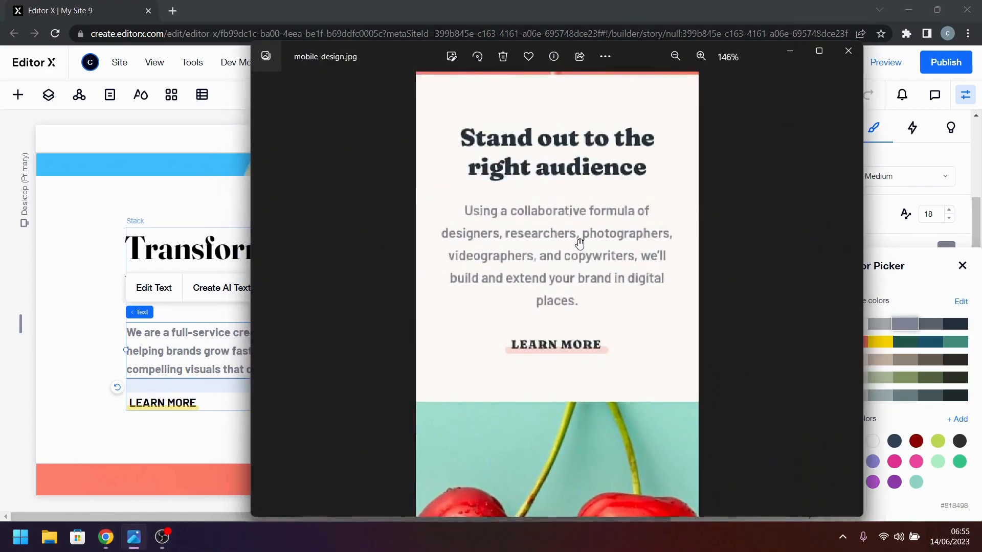
pyautogui.scroll(-4, 579, 247)
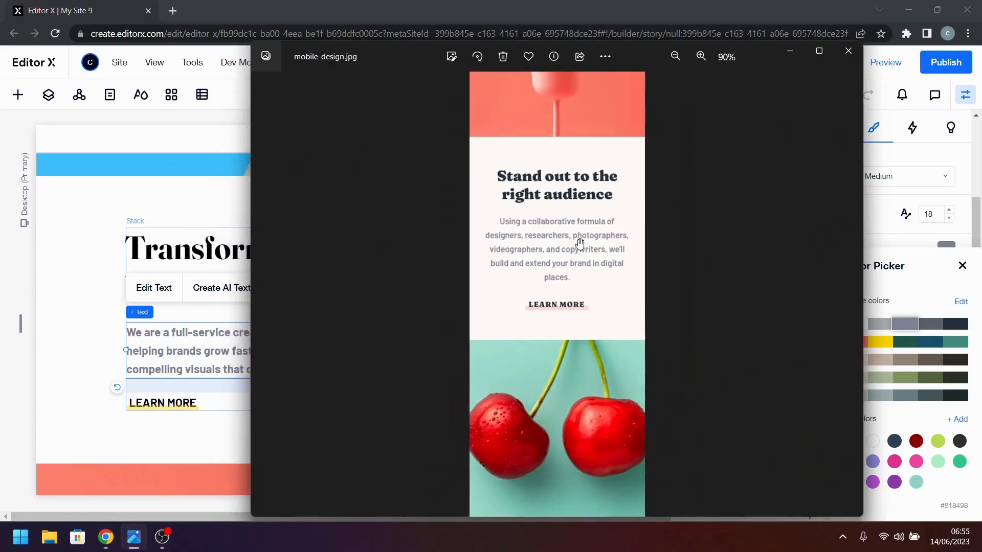
pyautogui.click(788, 50)
pyautogui.click(963, 265)
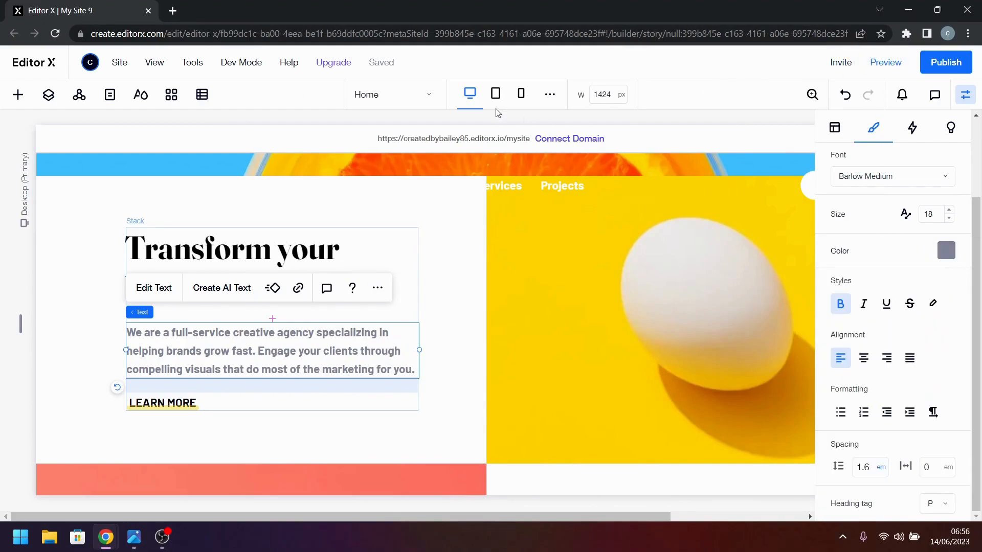
# - At the Tablet breakpoint, set the left padding of the Transform your brand container to 10%
pyautogui.click(495, 94)
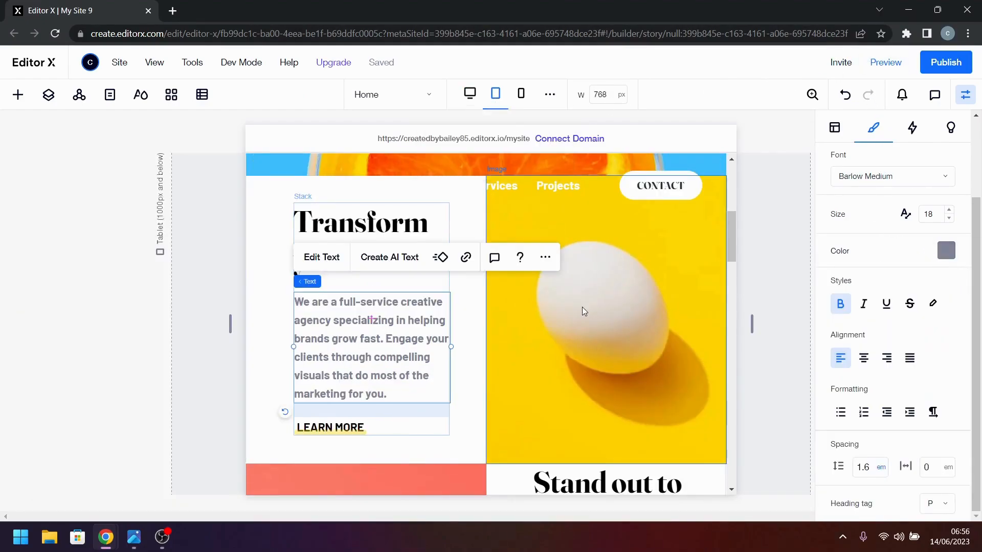
pyautogui.click(471, 344)
pyautogui.scroll(2, 435, 318)
pyautogui.click(432, 337)
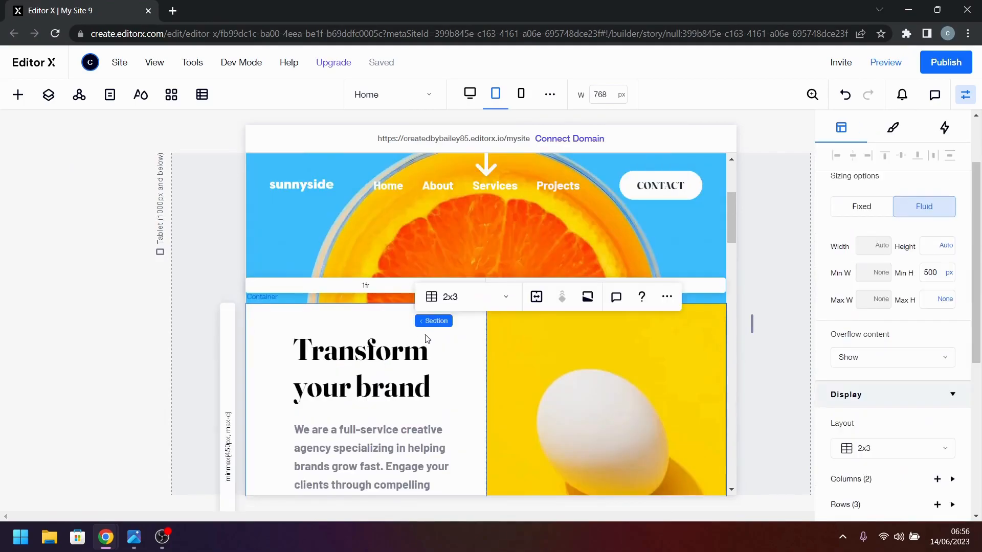
pyautogui.click(408, 342)
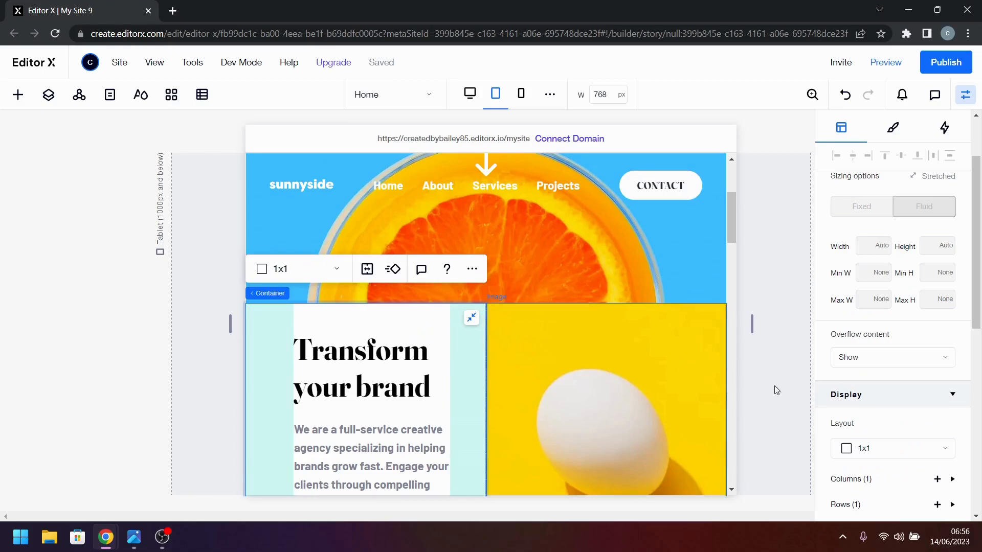
pyautogui.scroll(-5, 851, 404)
pyautogui.scroll(-1, 438, 356)
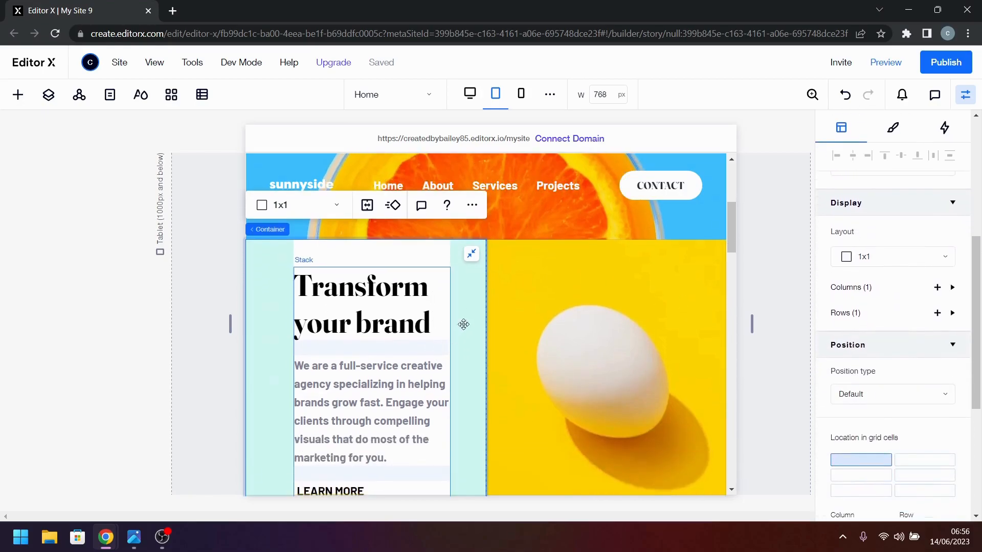
pyautogui.scroll(-1, 934, 400)
pyautogui.scroll(-4, 934, 400)
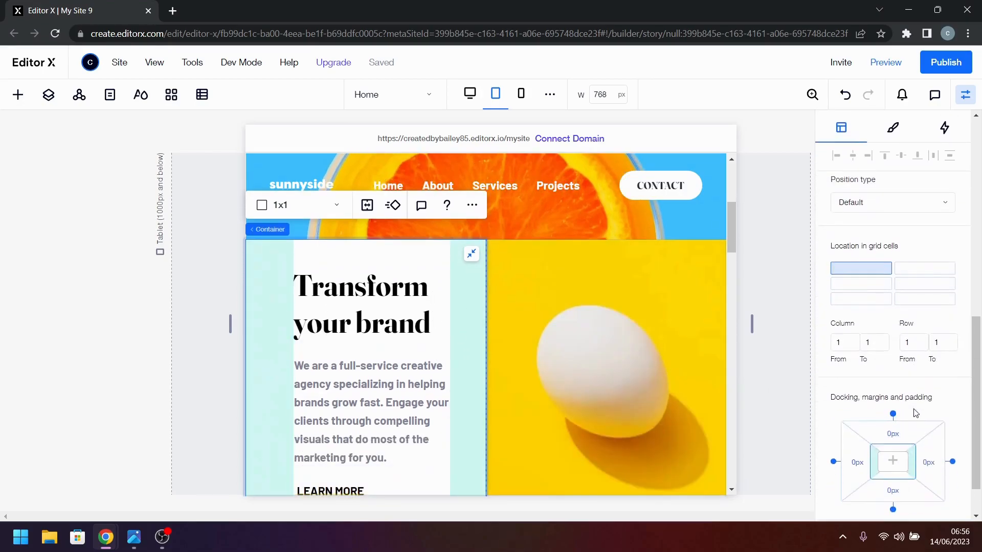
pyautogui.click(875, 411)
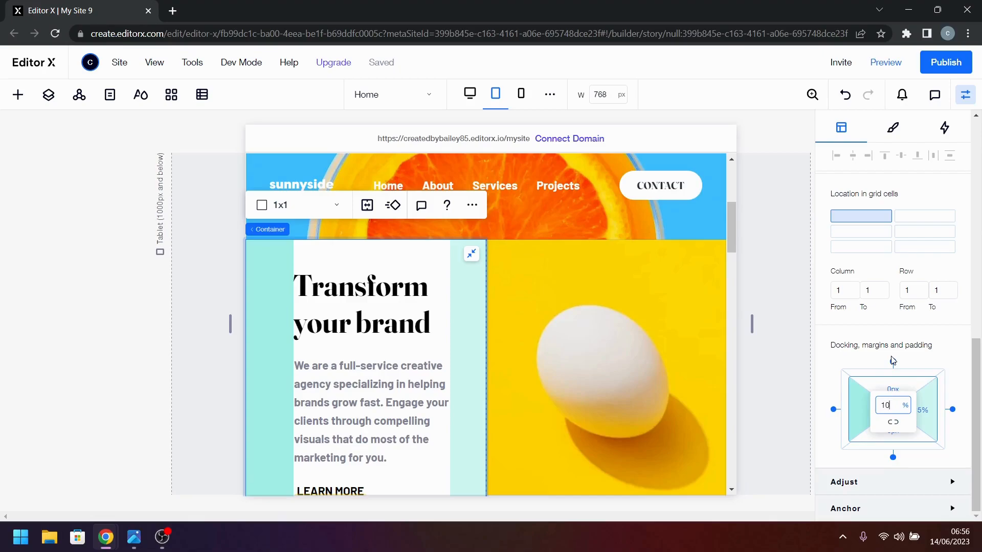
pyautogui.press('Tab')
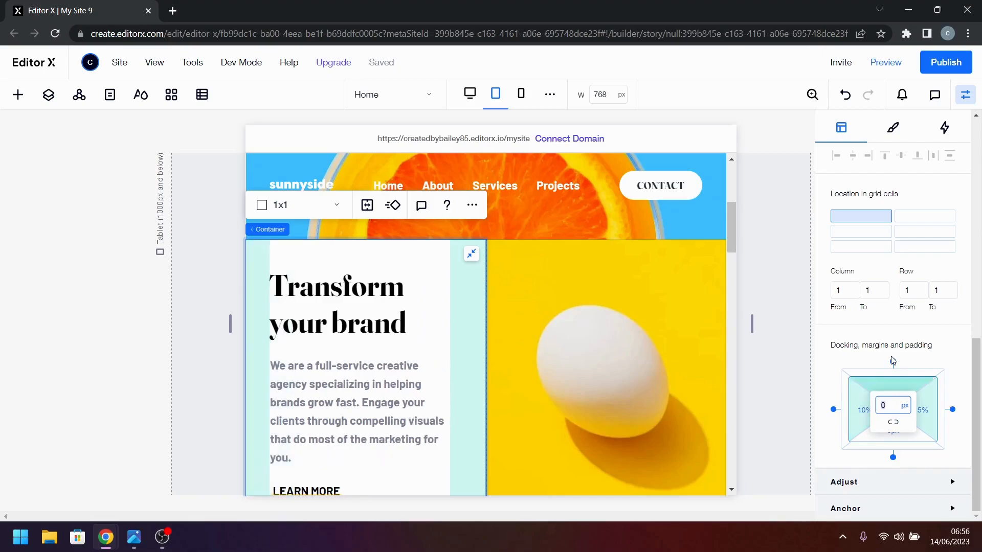
# - Set the right padding of the Transform your brand container to 8%
pyautogui.press('Tab')
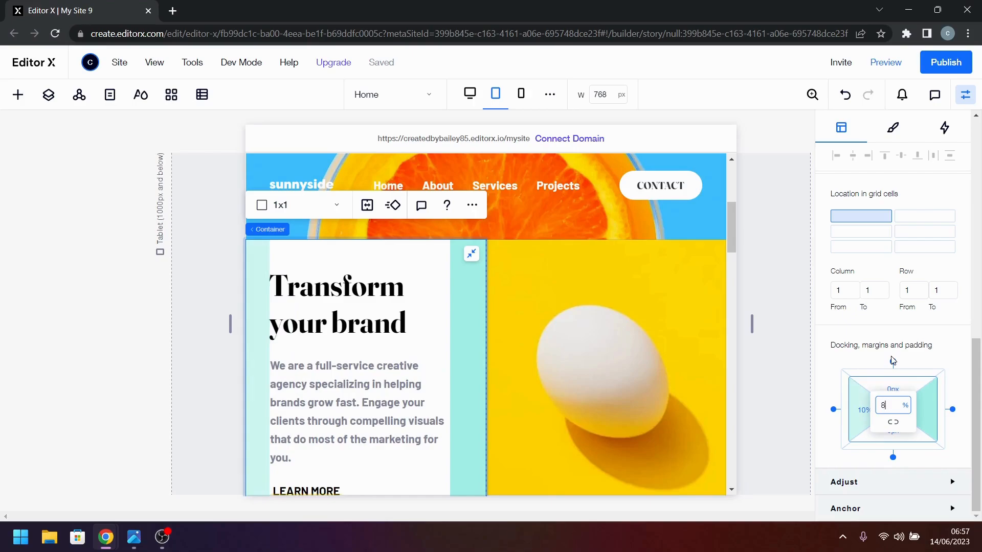
pyautogui.write('8')
pyautogui.press('Return')
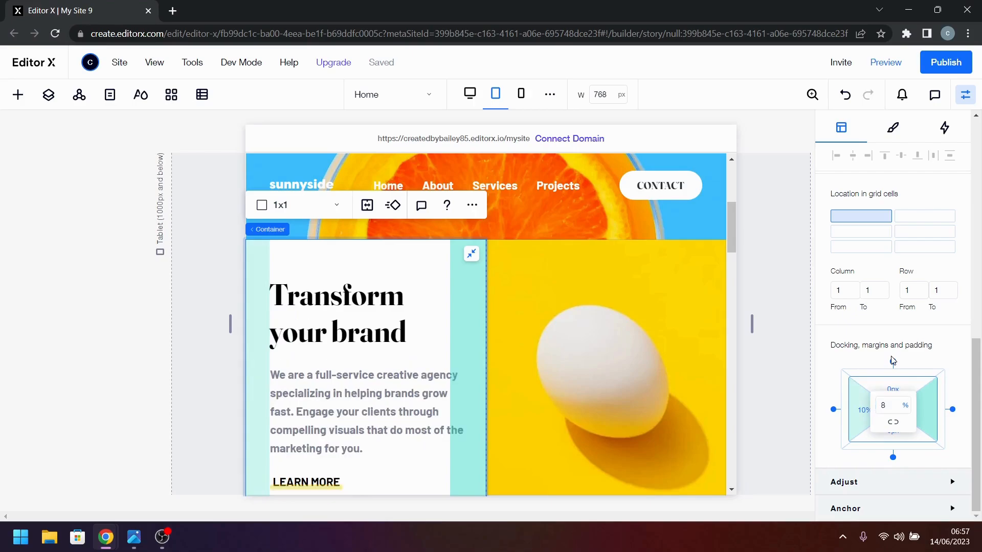
pyautogui.scroll(-4, 548, 355)
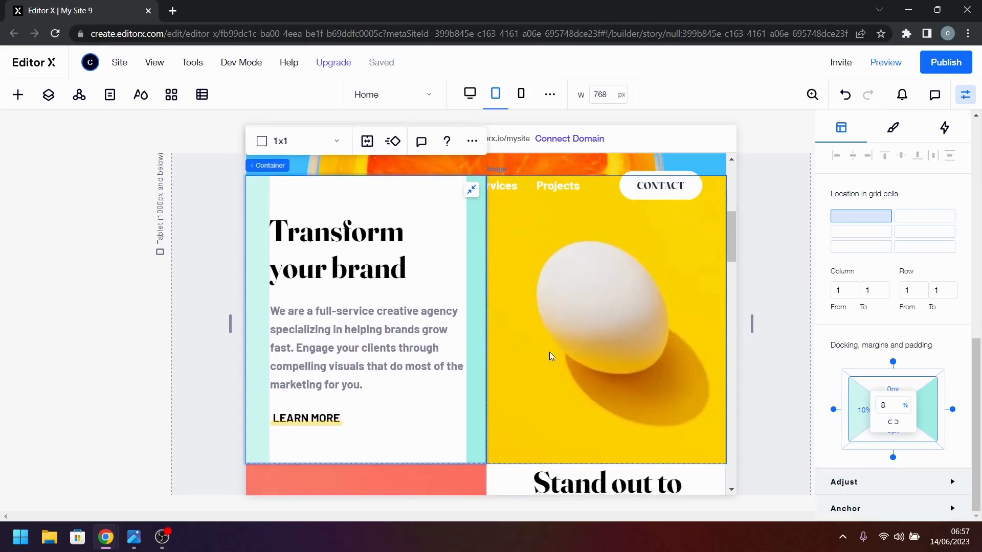
# - Set the Stand out to the right audience container's left padding to 10% and right padding to 8%
pyautogui.click(518, 385)
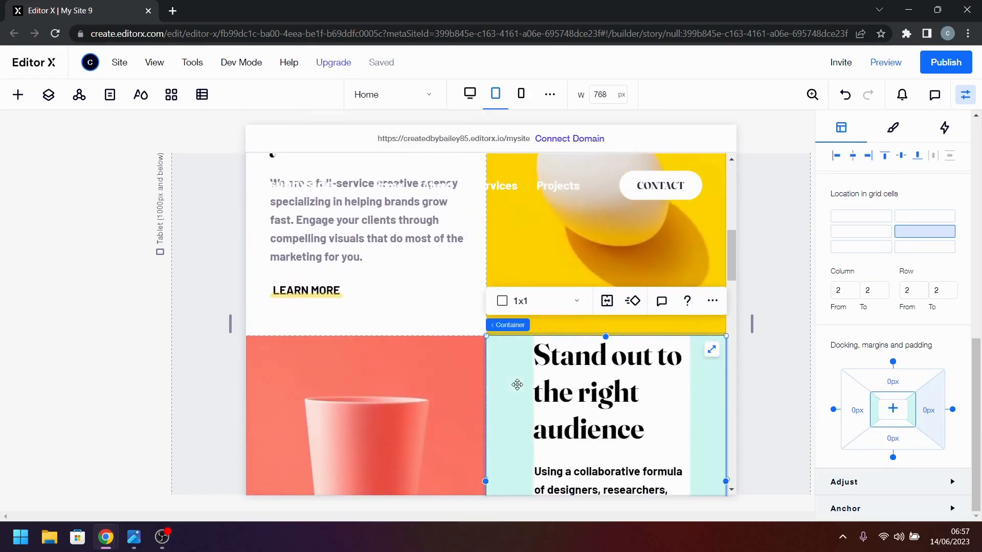
pyautogui.click(876, 412)
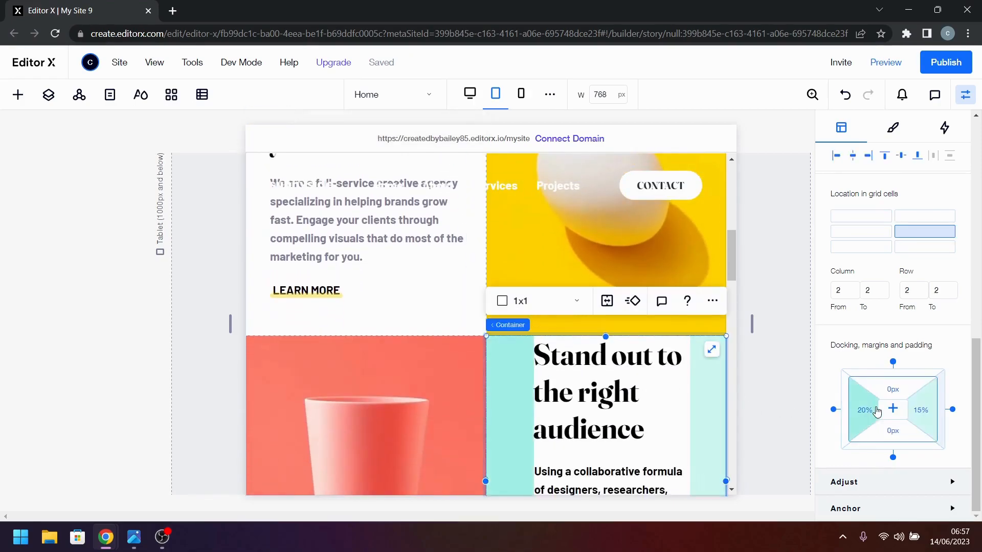
pyautogui.click(864, 415)
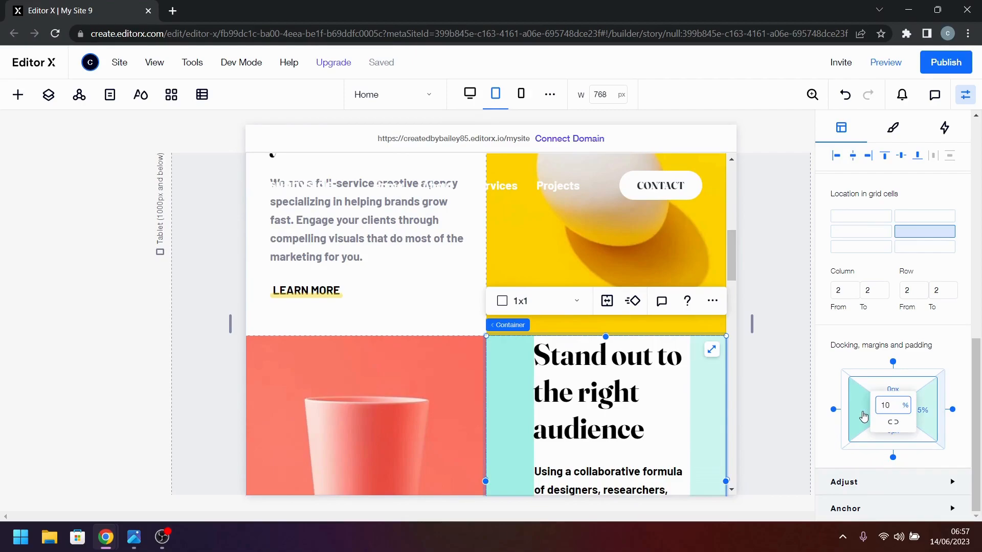
pyautogui.write('10')
pyautogui.press('Tab')
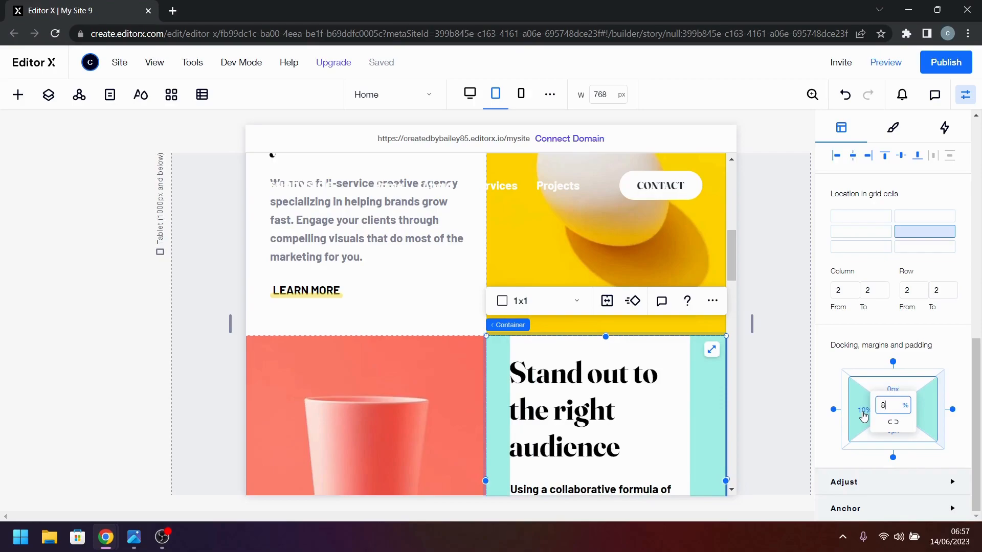
pyautogui.write('8')
pyautogui.scroll(-6, 621, 361)
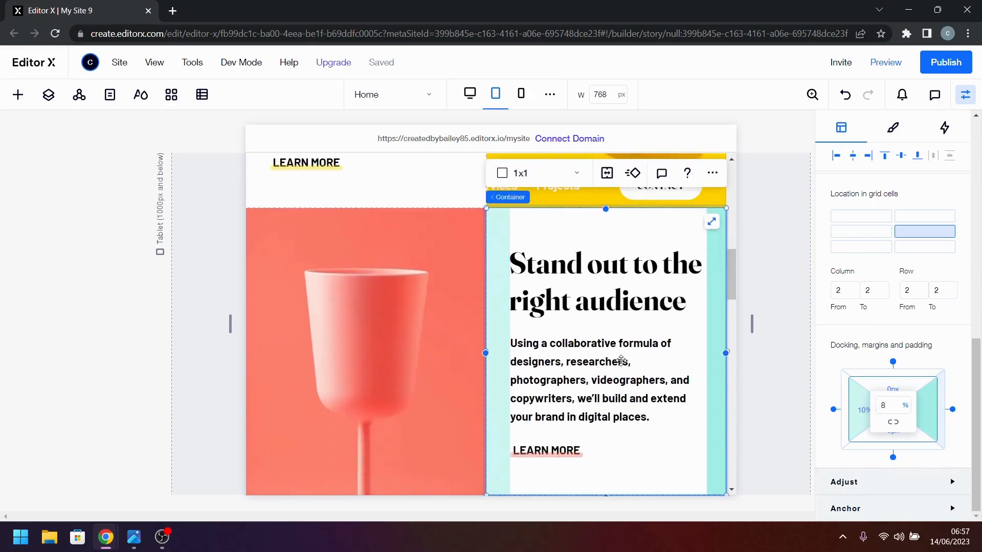
# - Align the Transform your brand heading to the left edge of its stack
pyautogui.scroll(-3, 621, 360)
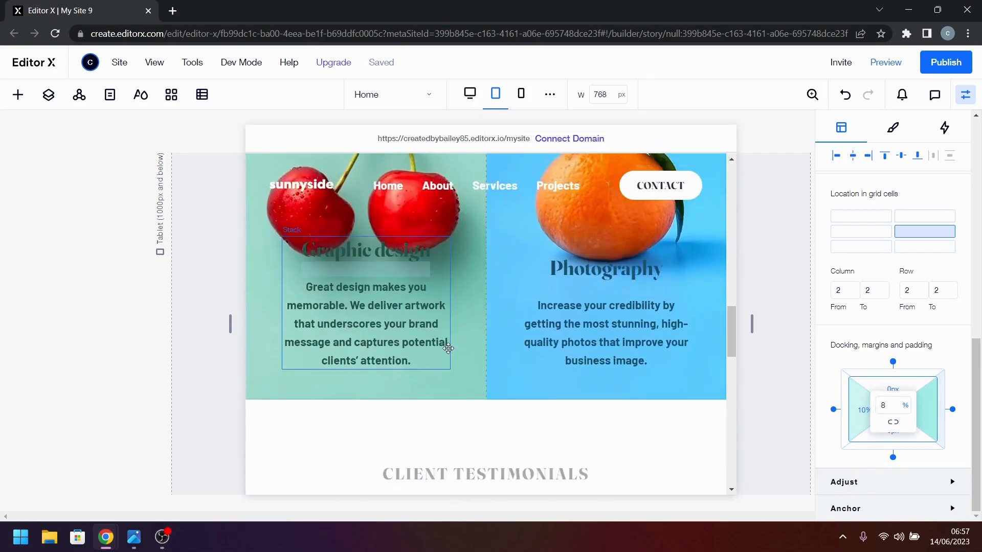
pyautogui.click(470, 342)
pyautogui.scroll(8, 436, 343)
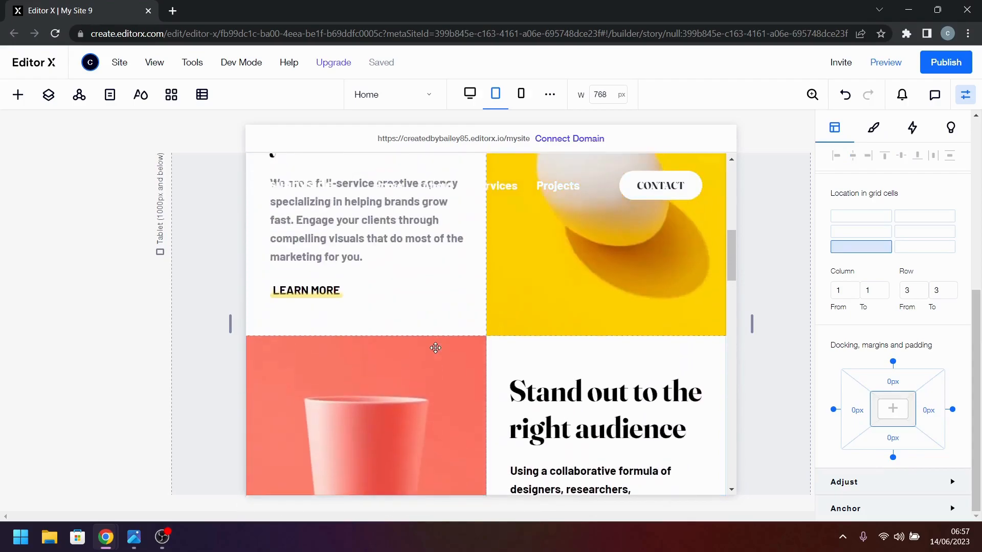
pyautogui.click(416, 331)
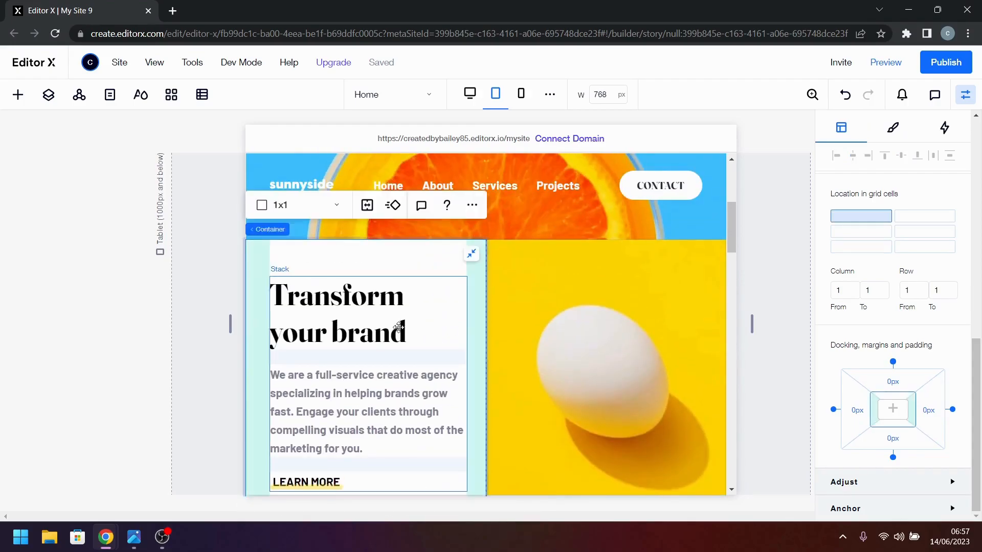
pyautogui.click(387, 320)
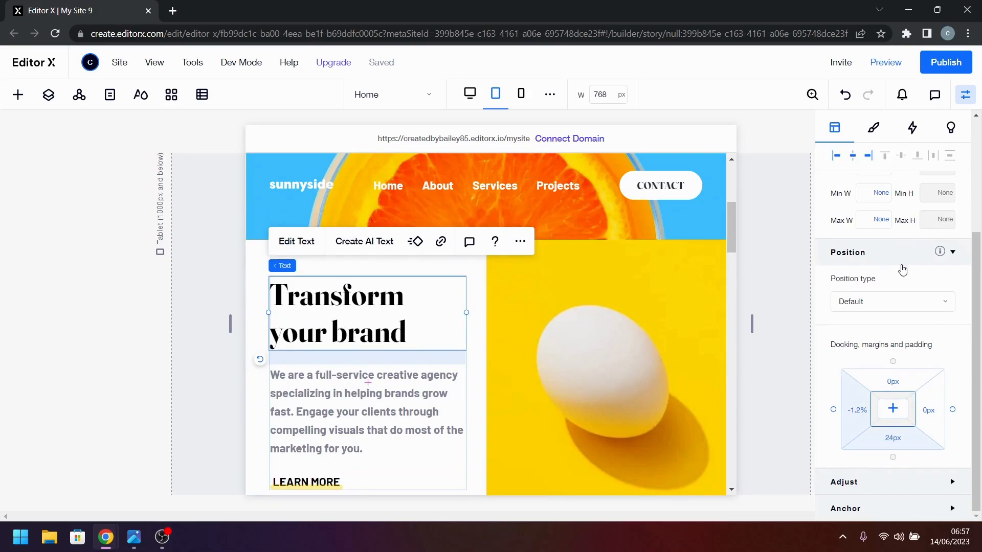
pyautogui.click(833, 158)
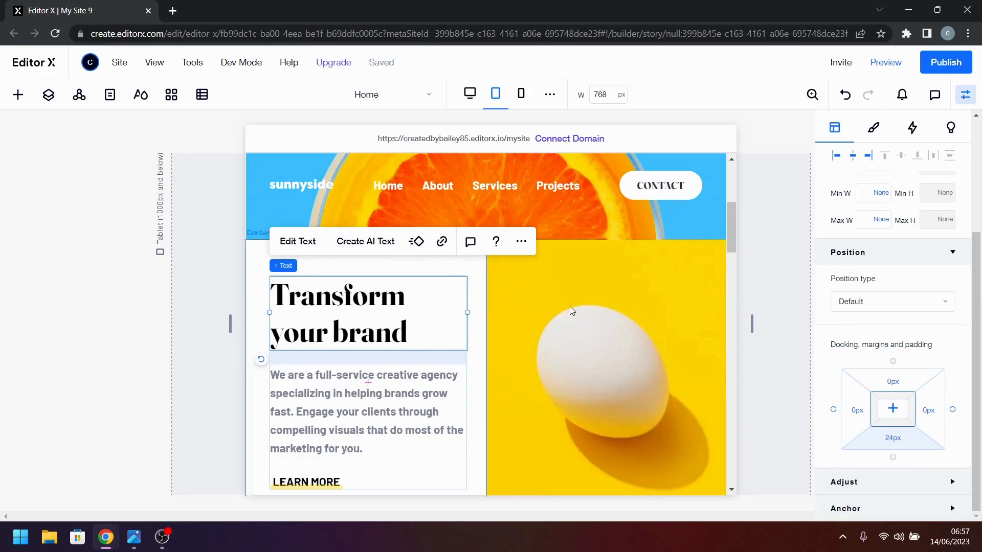
# - Set the Transform your brand heading's scaling font size to a range of 42 to 50
pyautogui.scroll(4, 899, 302)
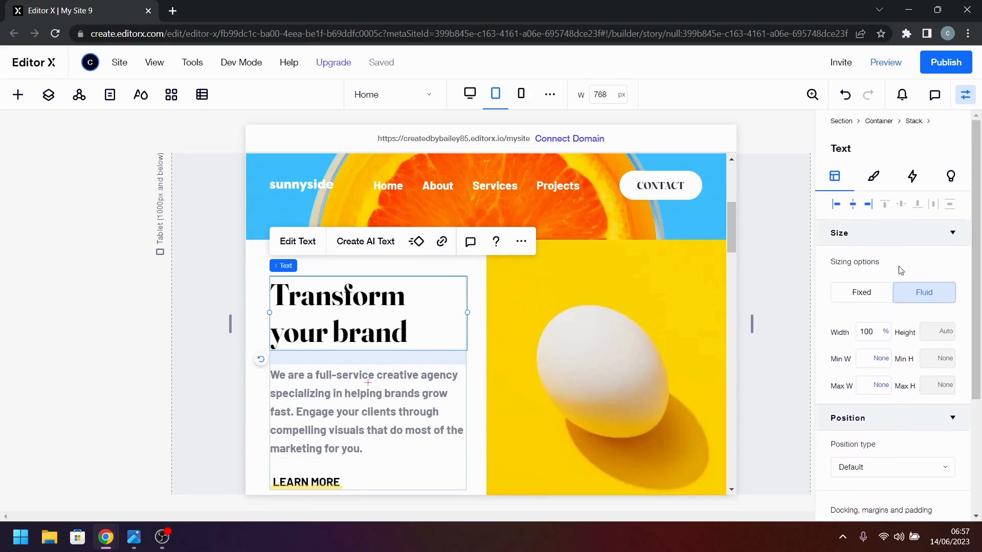
pyautogui.click(873, 176)
pyautogui.click(938, 321)
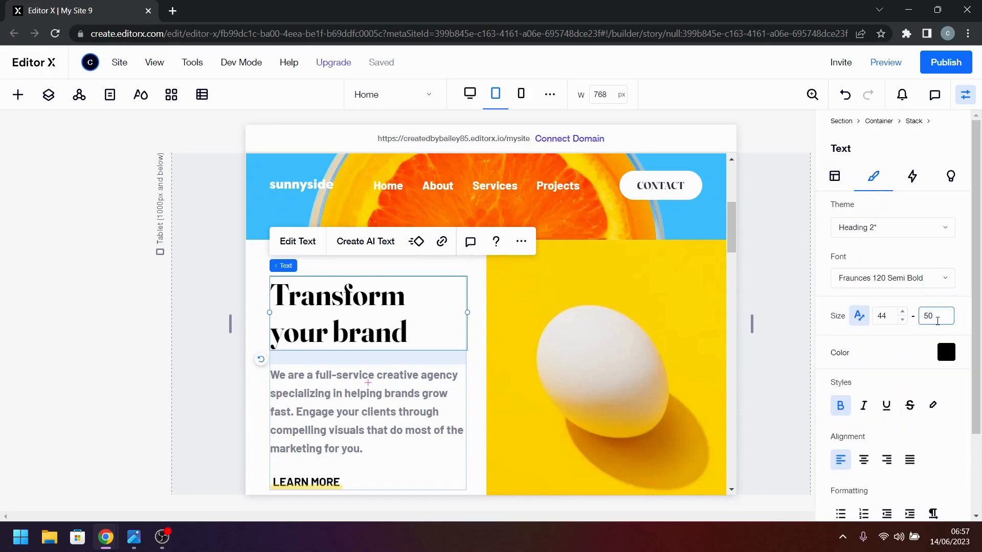
pyautogui.write('50')
pyautogui.press('Return')
pyautogui.scroll(-2, 940, 325)
pyautogui.click(888, 214)
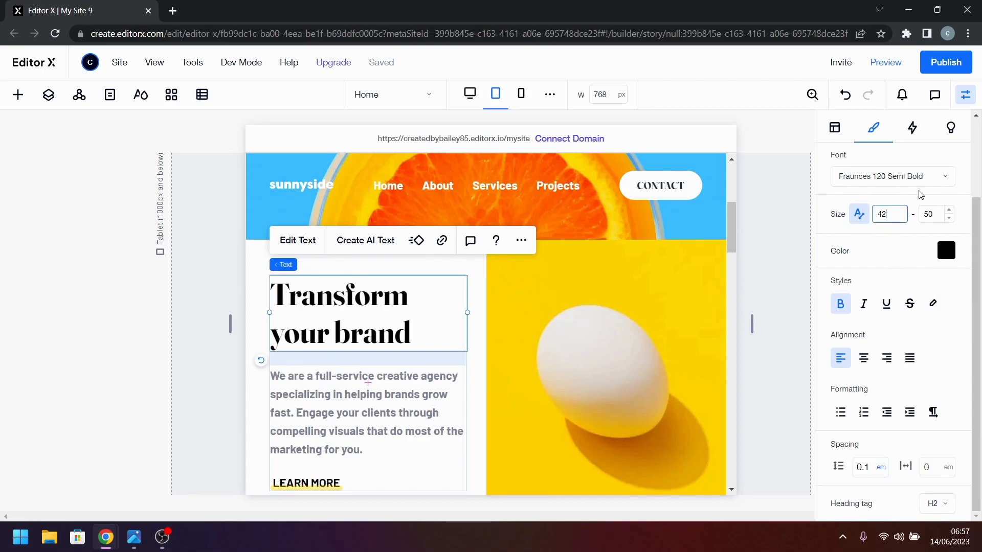
pyautogui.press('Return')
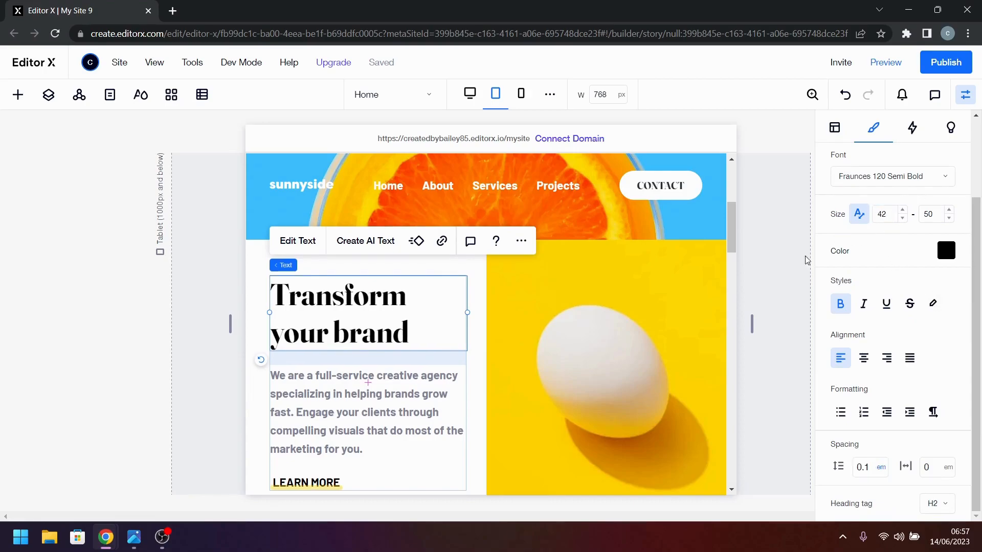
# - Examine the text styling of the Transform your brand paragraph and its LEARN MORE link
pyautogui.click(432, 378)
pyautogui.scroll(-1, 387, 419)
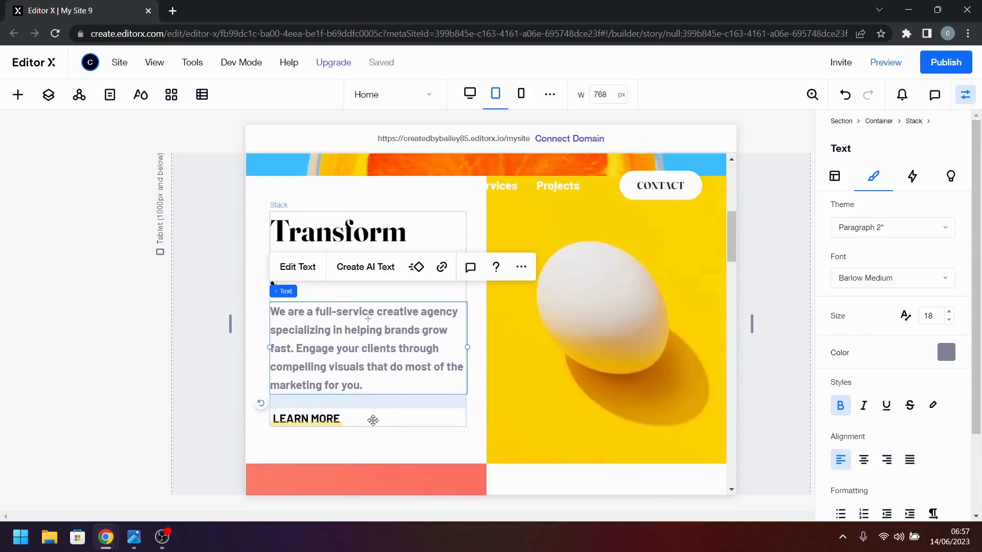
pyautogui.click(306, 419)
pyautogui.click(306, 419)
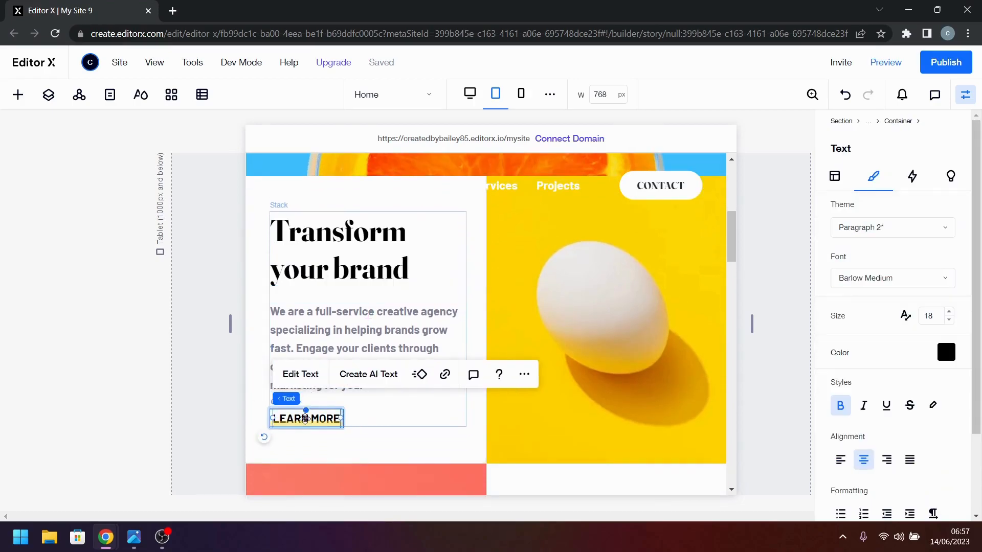
# - Set the Stand out to the right audience heading's scaling font size to a range of 42 to 50
pyautogui.scroll(-4, 440, 444)
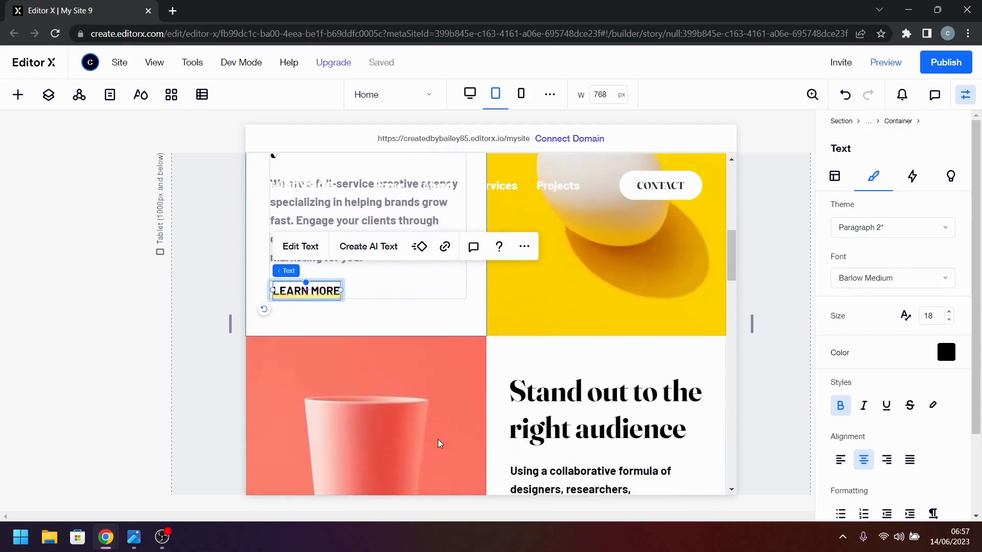
pyautogui.click(574, 365)
pyautogui.click(574, 365)
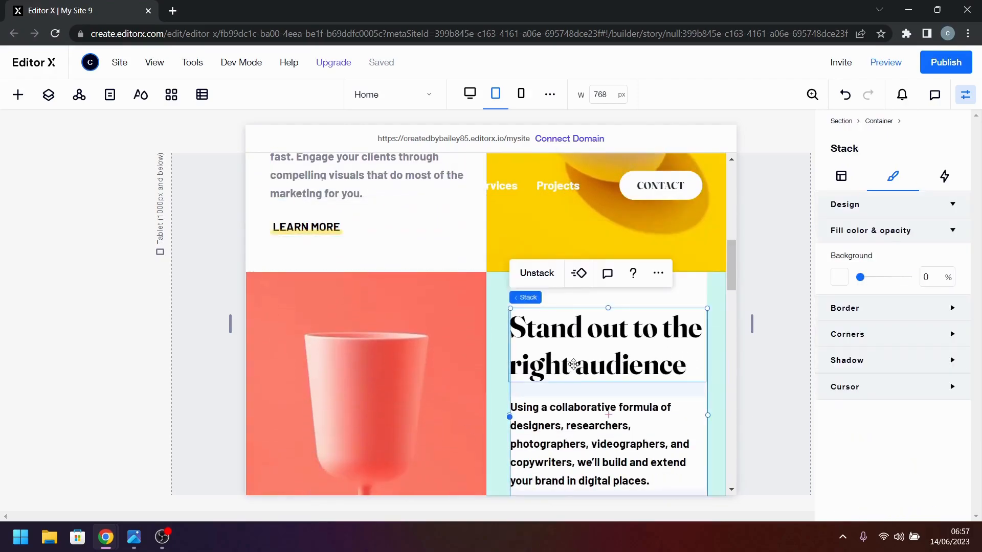
pyautogui.click(618, 351)
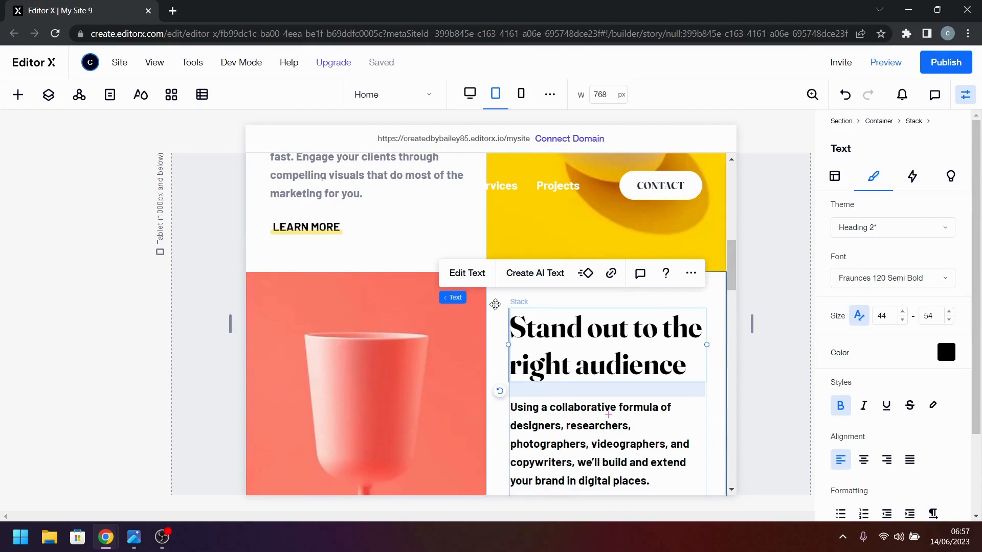
pyautogui.click(923, 316)
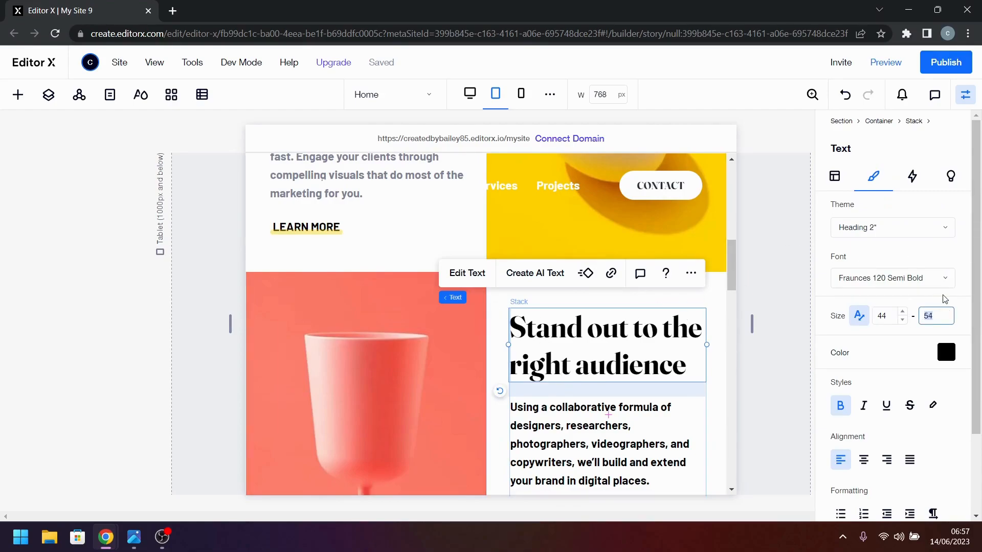
pyautogui.click(890, 314)
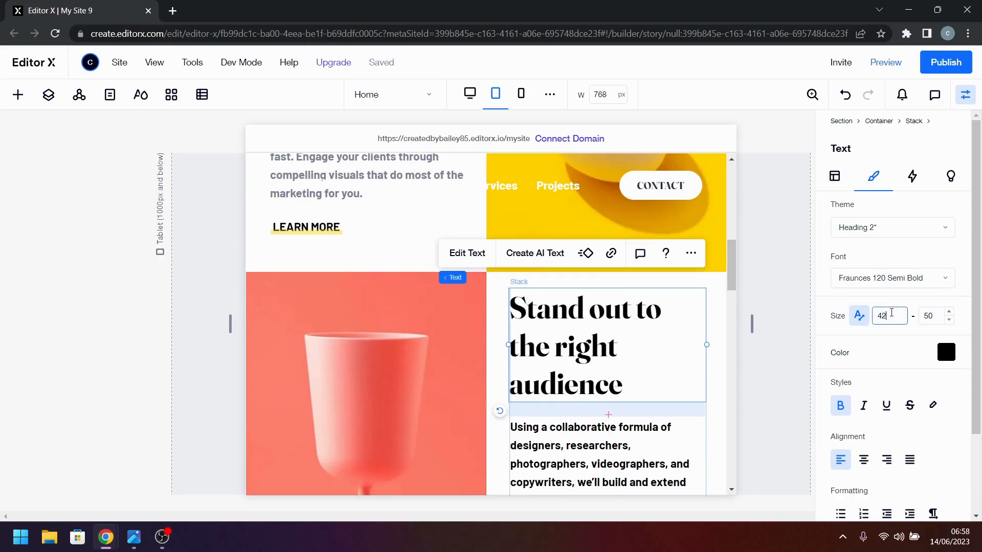
pyautogui.write('42')
pyautogui.press('Return')
# - Align the Stand out to the right audience heading to the left edge of its stack
pyautogui.scroll(-1, 671, 354)
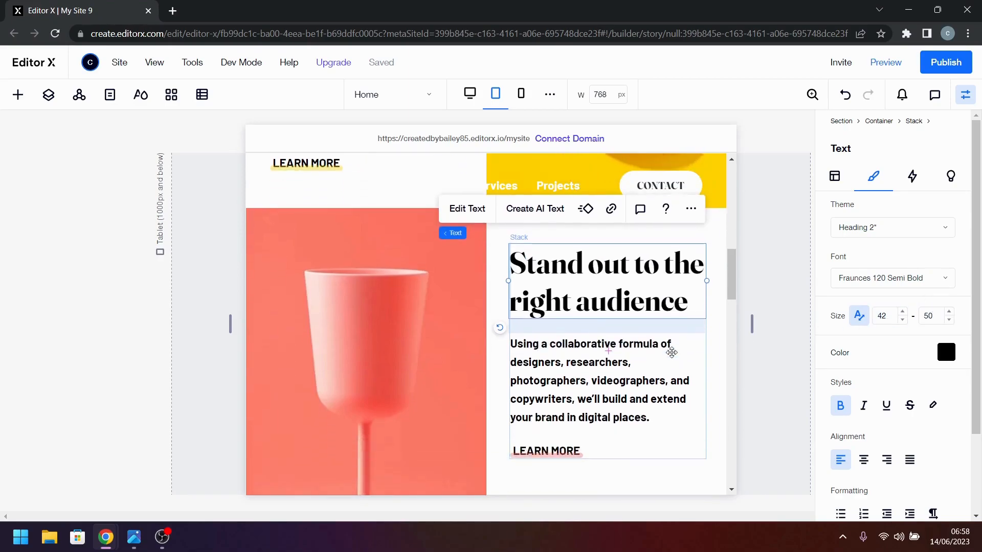
pyautogui.click(847, 177)
pyautogui.click(837, 204)
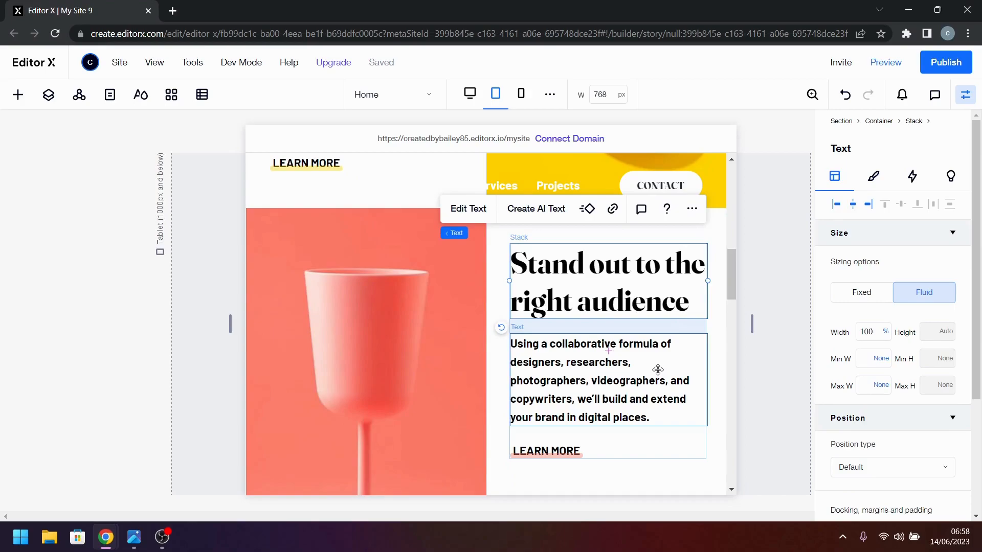
# - Recolour the Stand out to the right audience paragraph to theme grey #818498 at the desktop breakpoint, and return to the tablet breakpoint
pyautogui.click(659, 369)
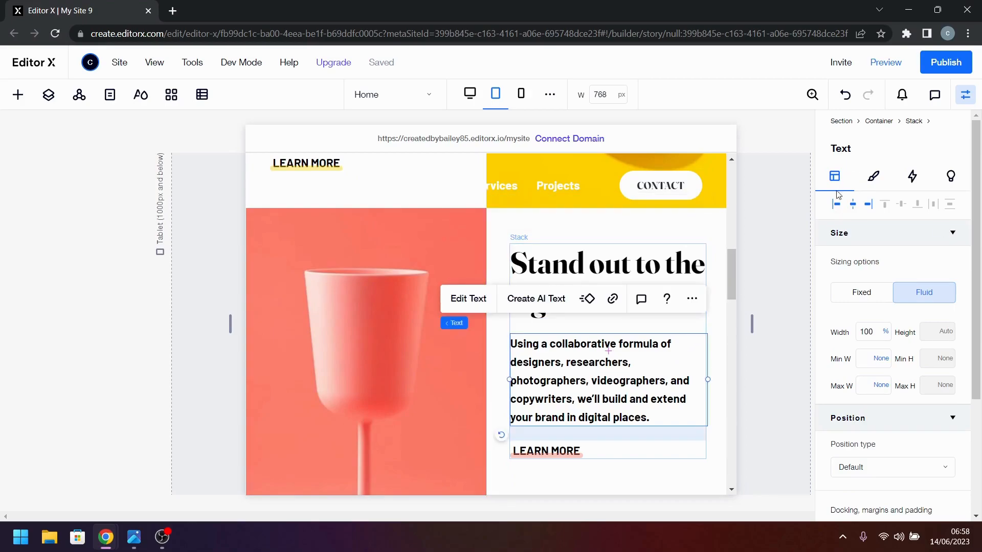
pyautogui.scroll(5, 632, 401)
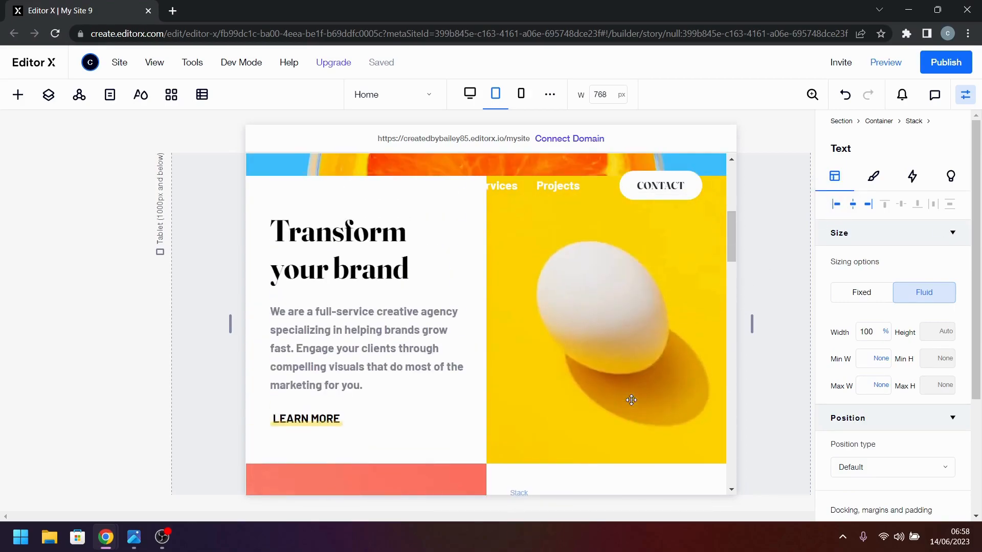
pyautogui.scroll(-6, 546, 385)
pyautogui.scroll(4, 527, 378)
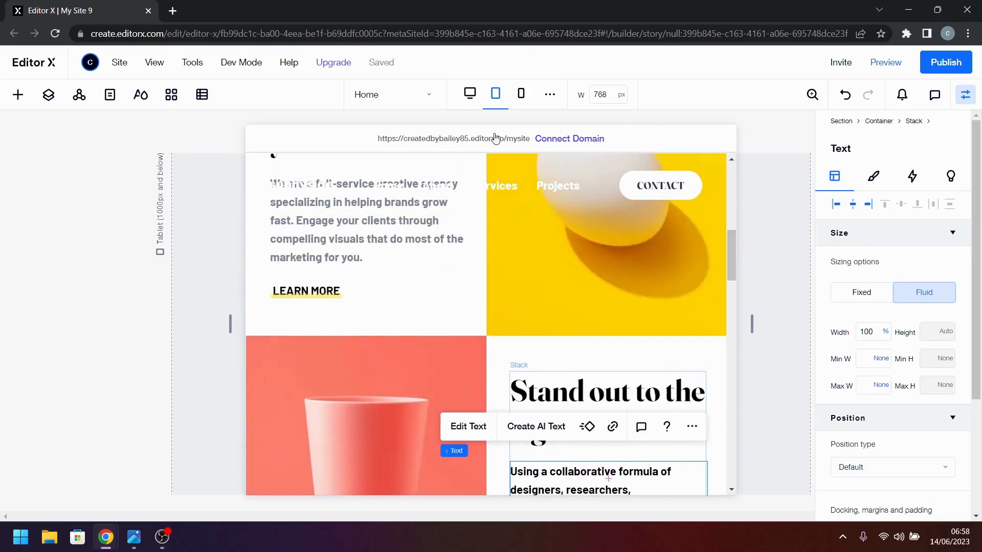
pyautogui.click(469, 98)
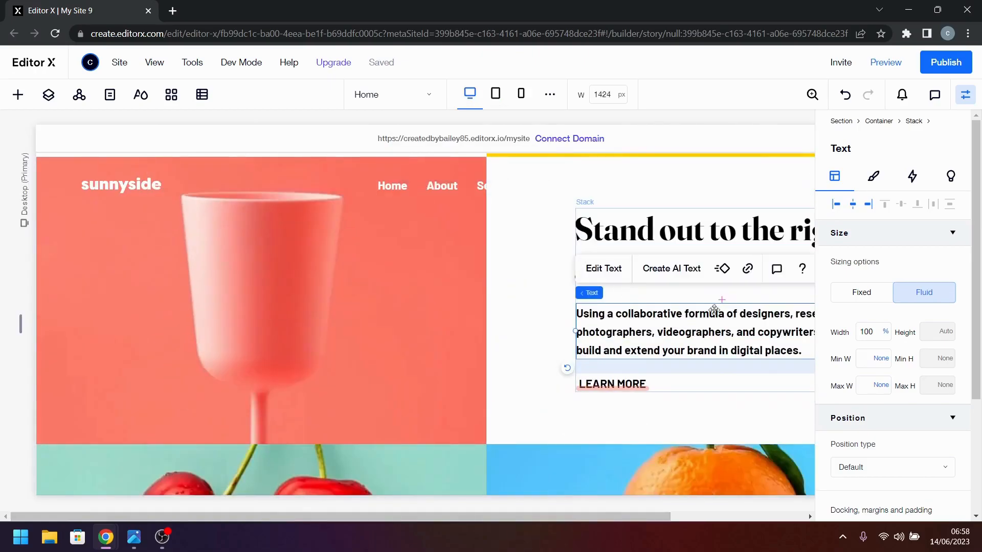
pyautogui.click(873, 177)
pyautogui.click(947, 352)
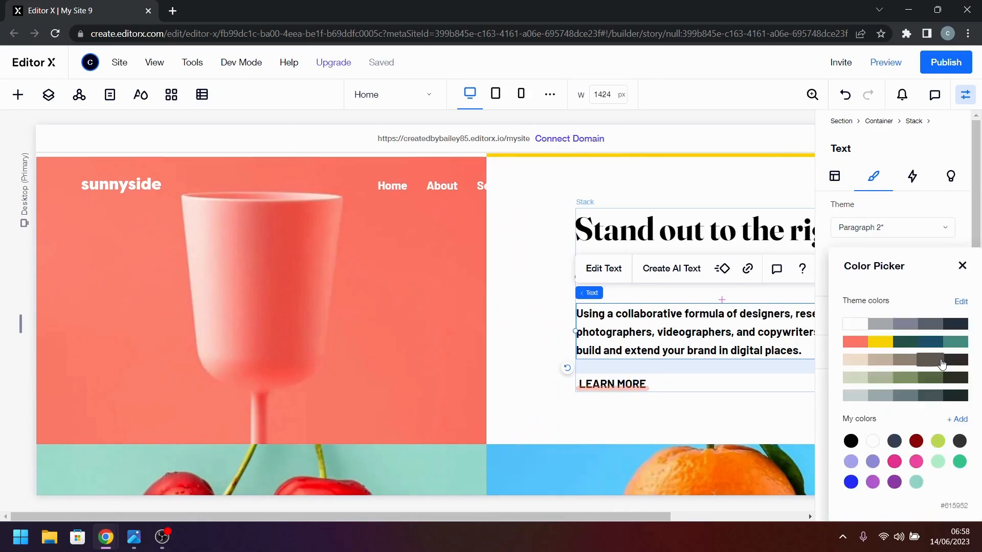
pyautogui.click(921, 324)
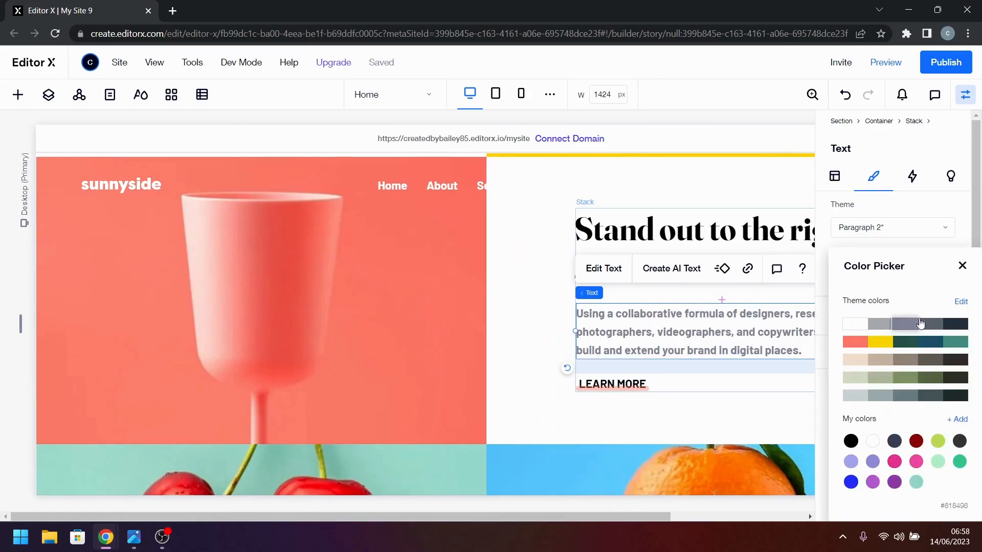
pyautogui.click(962, 266)
pyautogui.click(495, 93)
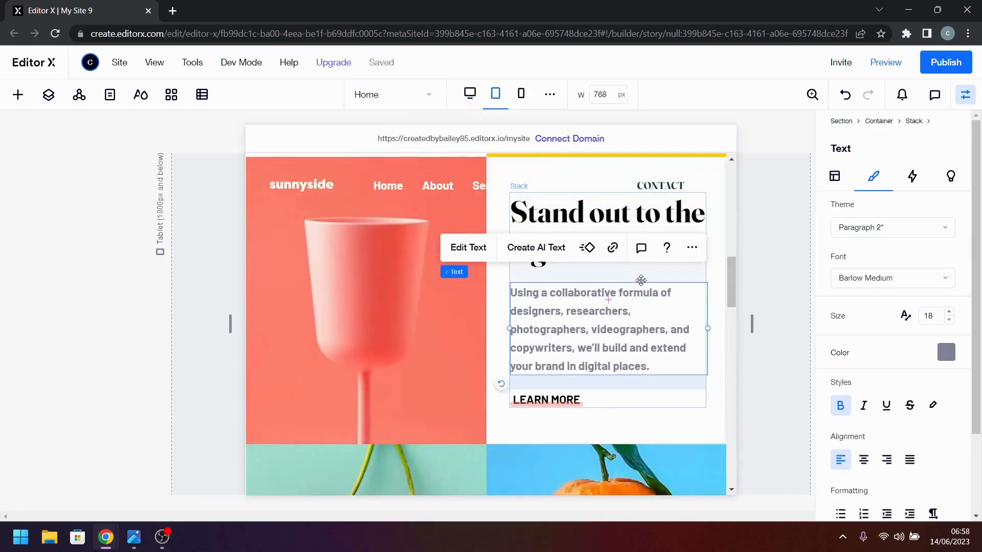
# - Set the Graphic design heading's scaling font size to a range of 28 to 36
pyautogui.click(649, 390)
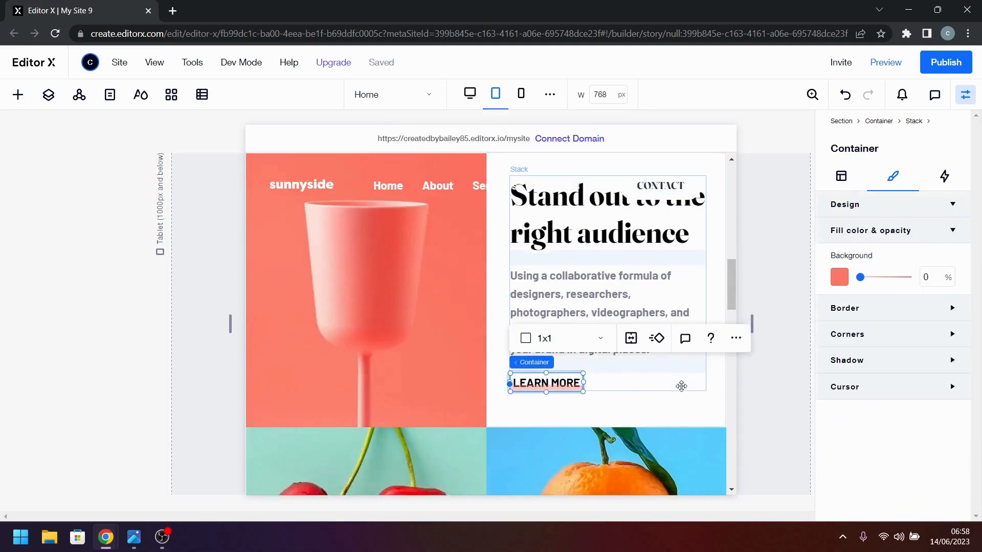
pyautogui.scroll(-5, 682, 387)
pyautogui.scroll(1, 384, 322)
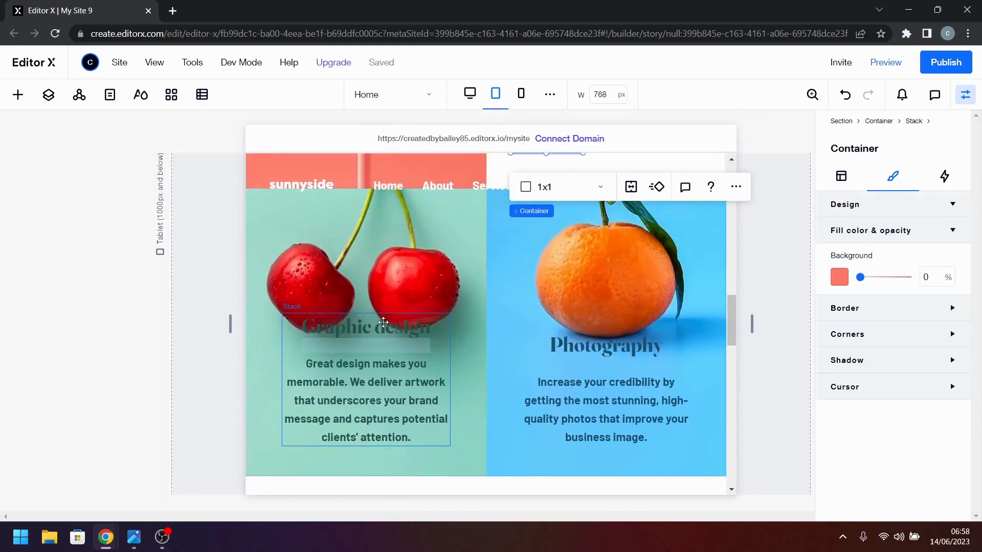
pyautogui.click(384, 322)
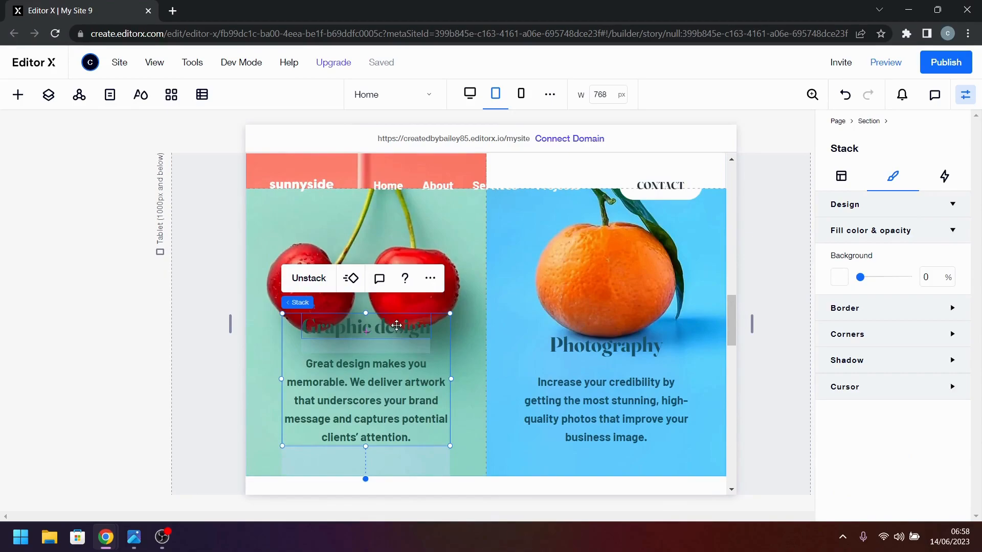
pyautogui.click(394, 327)
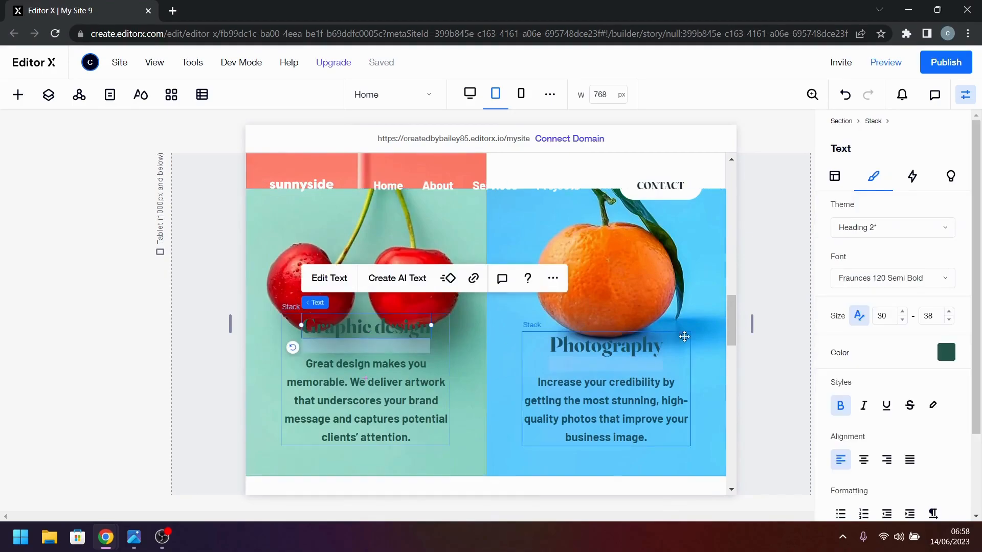
pyautogui.click(950, 321)
pyautogui.click(950, 321)
pyautogui.click(903, 320)
pyautogui.click(903, 320)
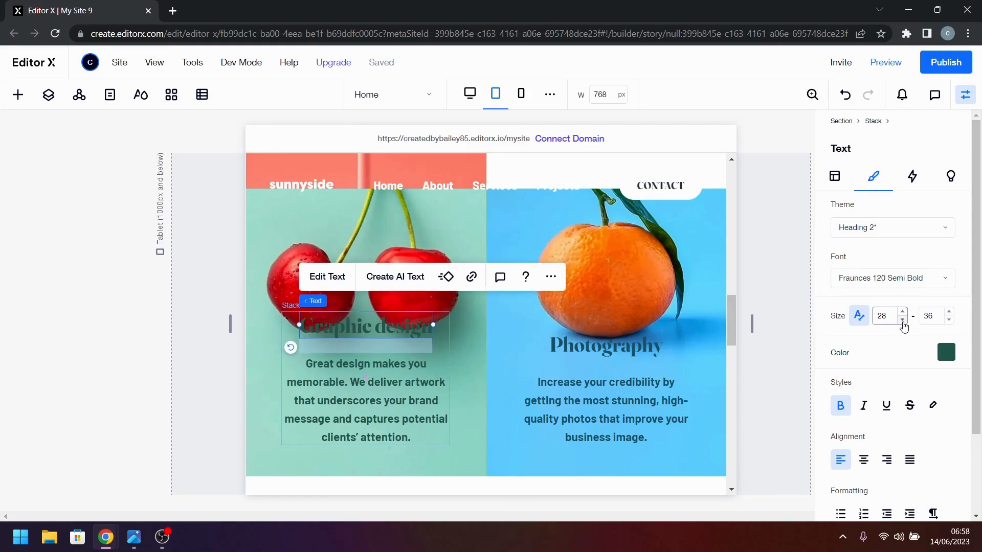
# - Set the Photography heading's scaling font size to a range of 28 to 37
pyautogui.click(612, 349)
pyautogui.click(612, 348)
pyautogui.click(903, 321)
pyautogui.click(903, 320)
pyautogui.click(953, 321)
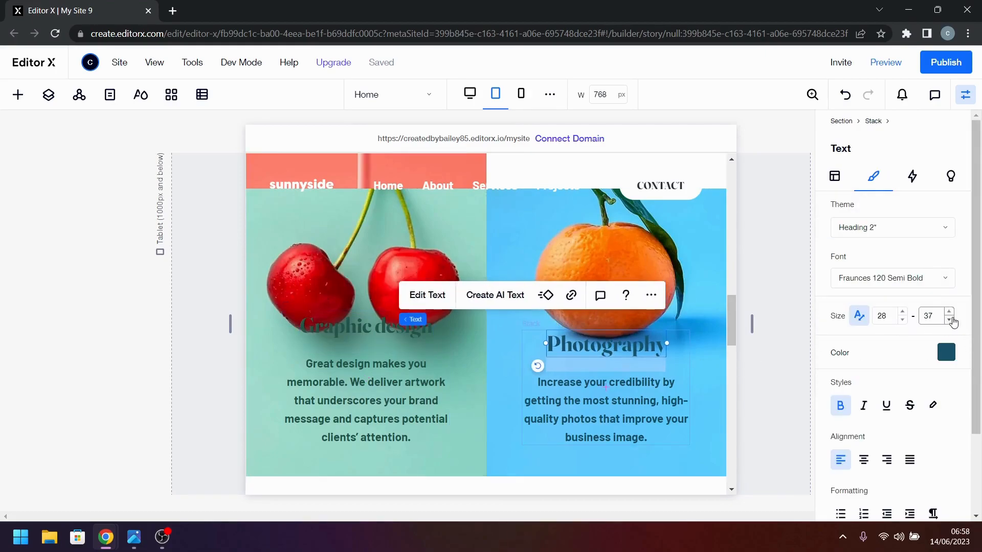
# - Set the width of the stack holding the Graphic design heading and paragraph to 80%
pyautogui.click(437, 402)
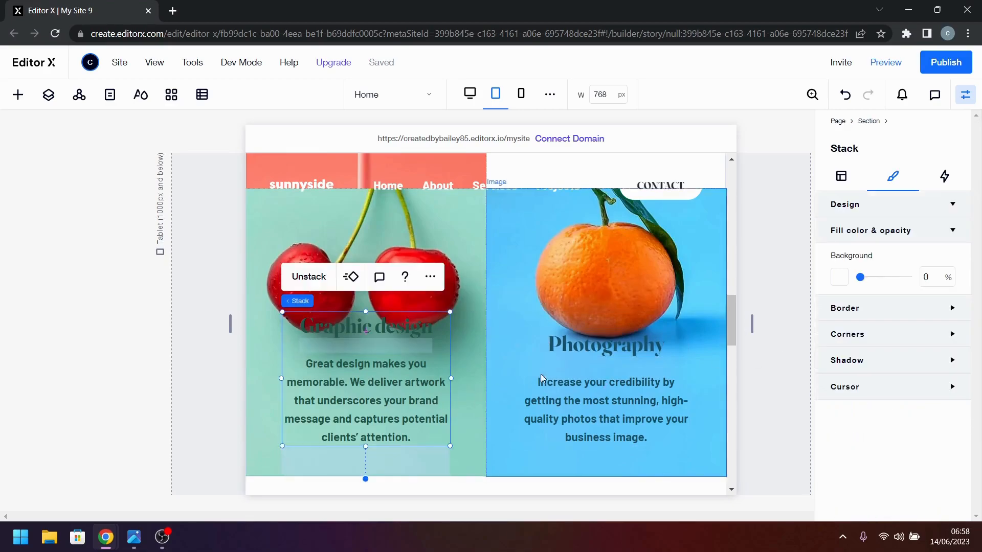
pyautogui.click(848, 181)
pyautogui.click(866, 331)
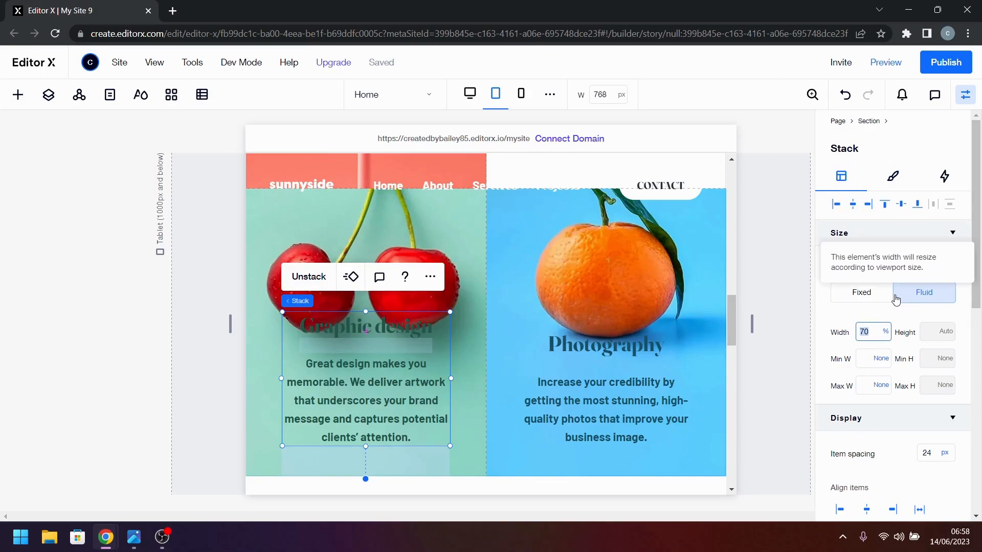
pyautogui.press('Return')
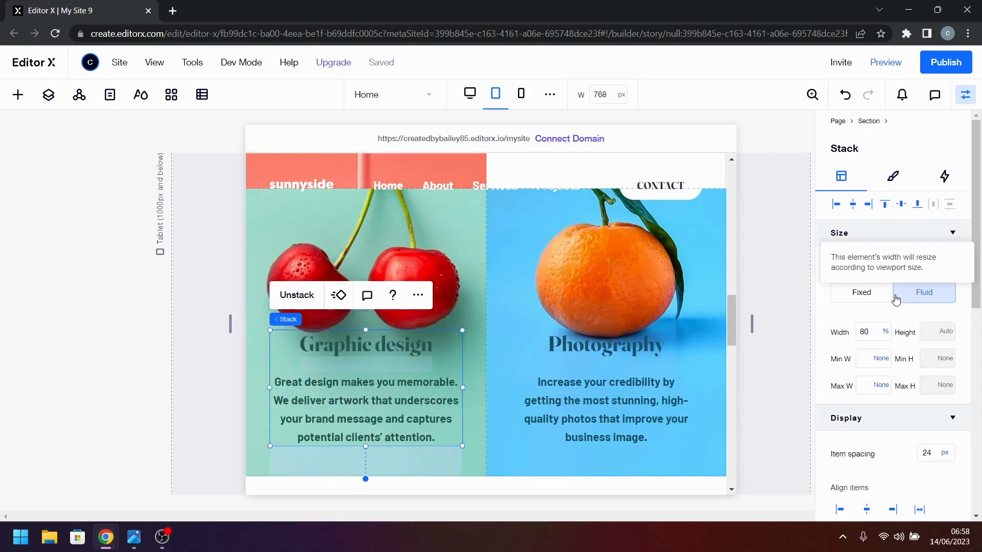
# - Set the Graphic design stack's bottom margin to 32 px
pyautogui.scroll(-3, 903, 381)
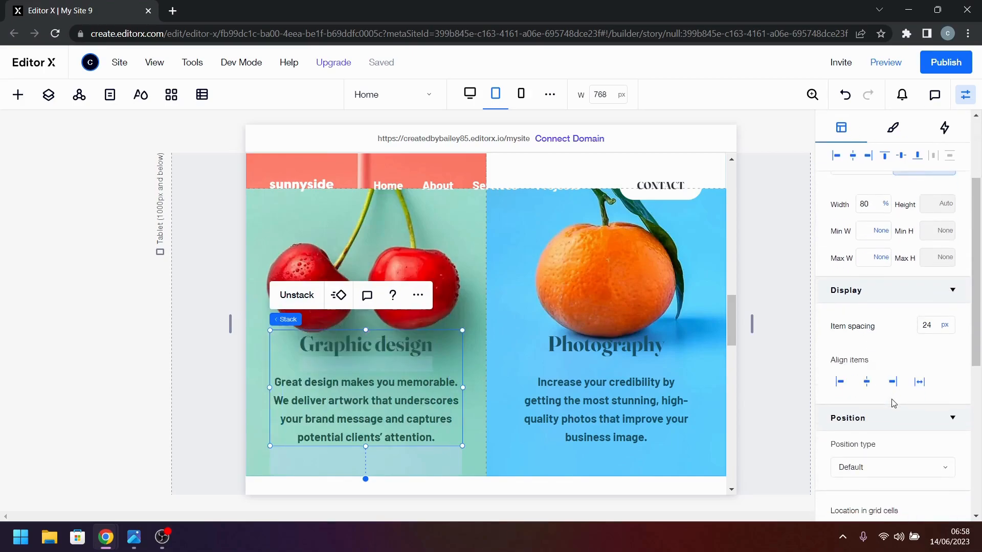
pyautogui.scroll(-1, 894, 391)
pyautogui.scroll(-5, 895, 393)
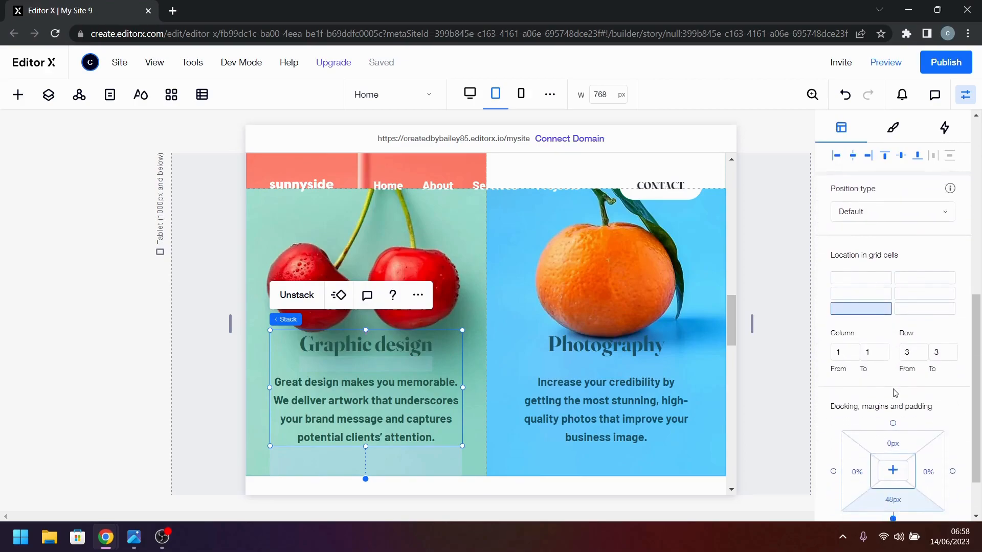
pyautogui.click(893, 438)
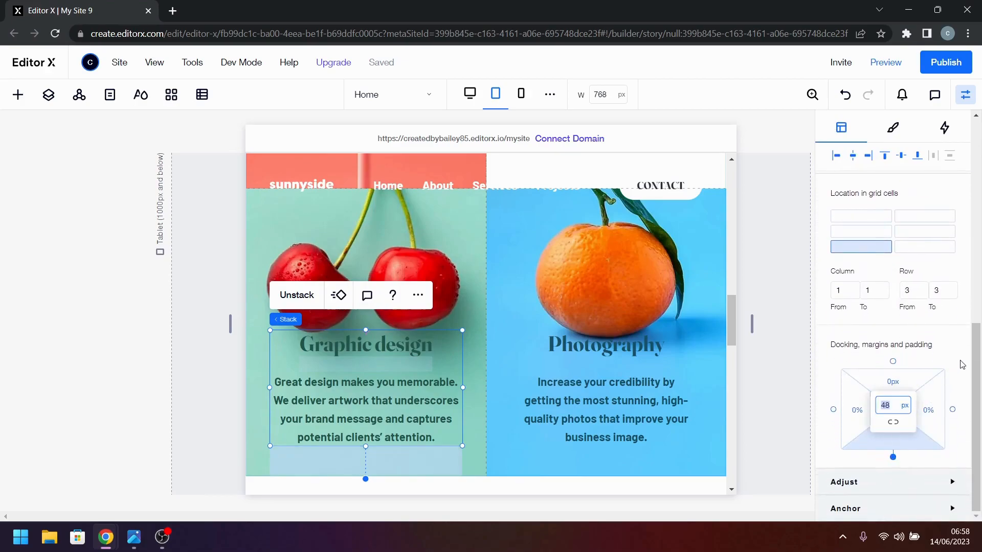
pyautogui.write('32')
pyautogui.press('Return')
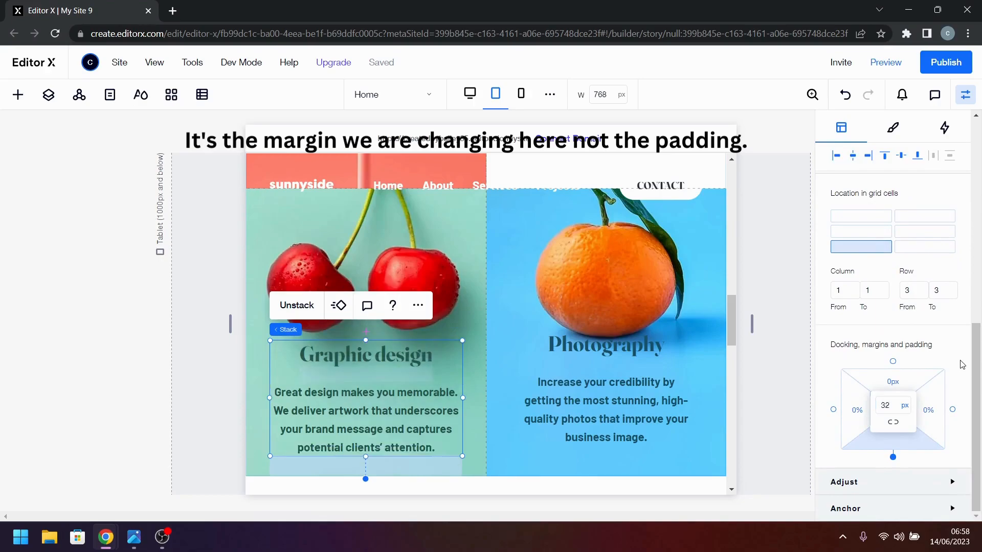
# - Set the Photography stack's bottom margin to 32 px
pyautogui.click(639, 376)
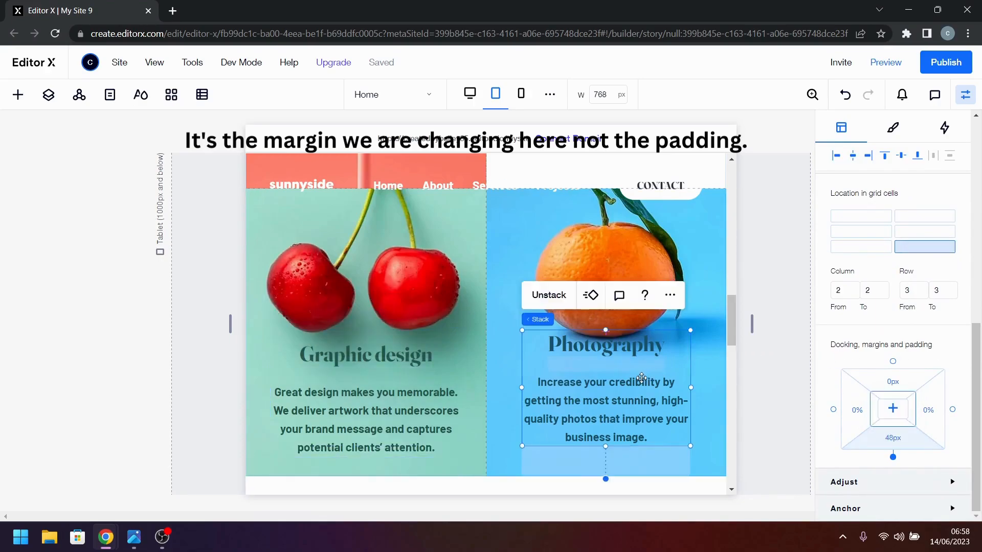
pyautogui.click(894, 439)
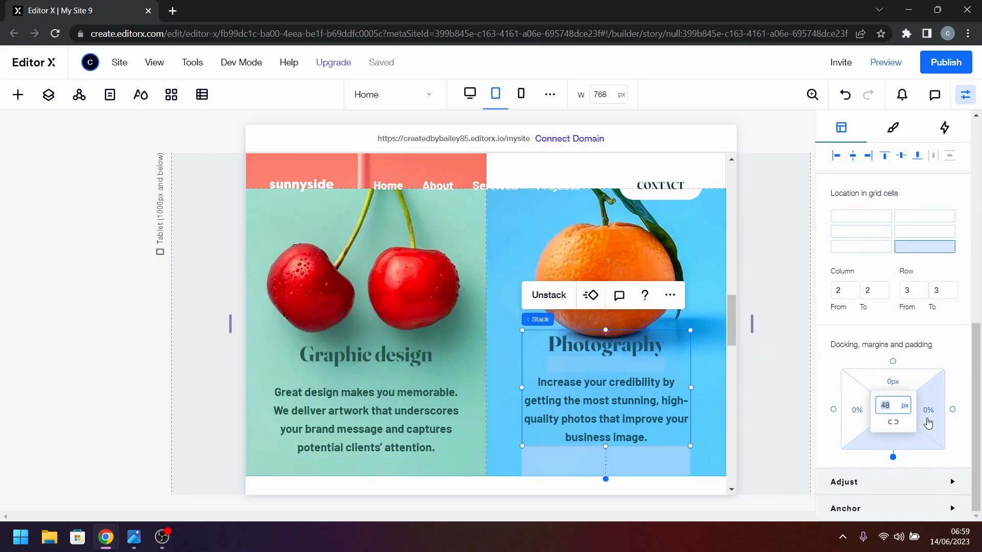
pyautogui.press('Return')
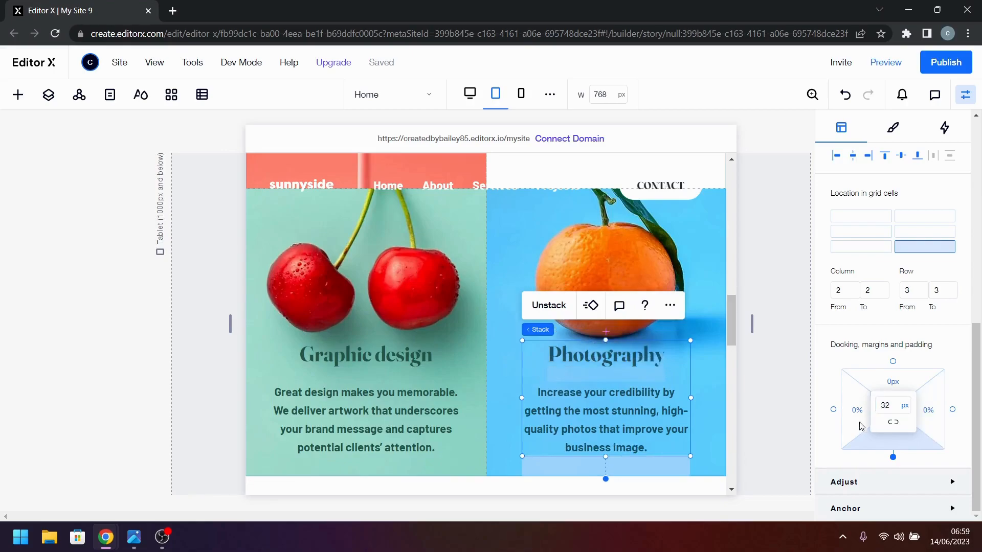
# - Set the Photography stack's width to 80% and deselect it
pyautogui.scroll(5, 869, 233)
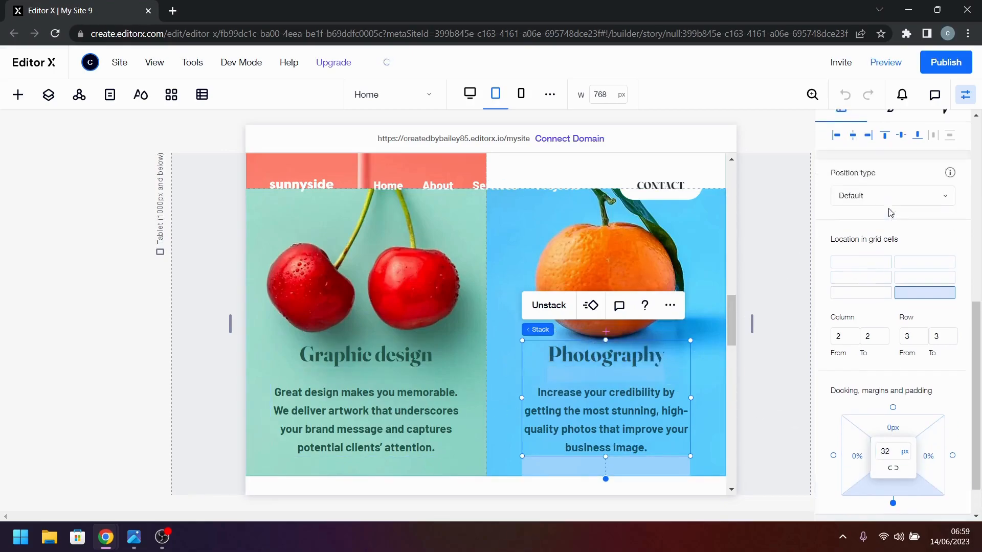
pyautogui.click(866, 206)
pyautogui.scroll(-5, 867, 209)
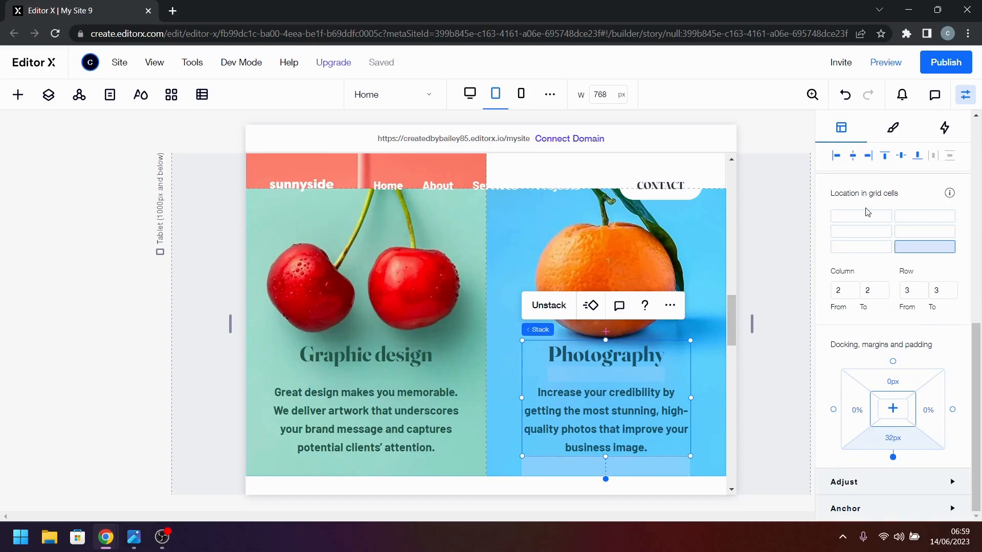
pyautogui.scroll(5, 870, 236)
pyautogui.click(870, 267)
pyautogui.write('80')
pyautogui.press('Return')
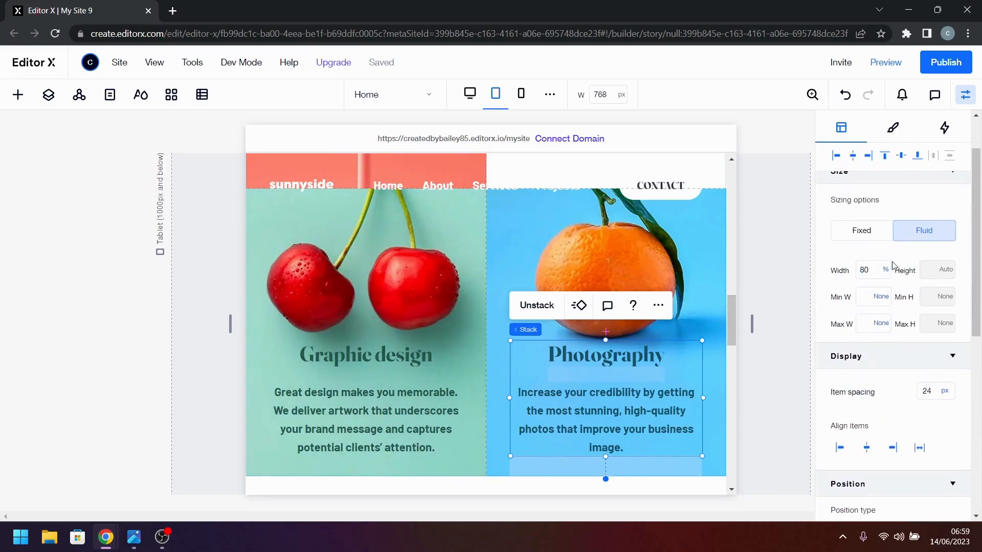
pyautogui.click(760, 314)
pyautogui.scroll(5, 671, 322)
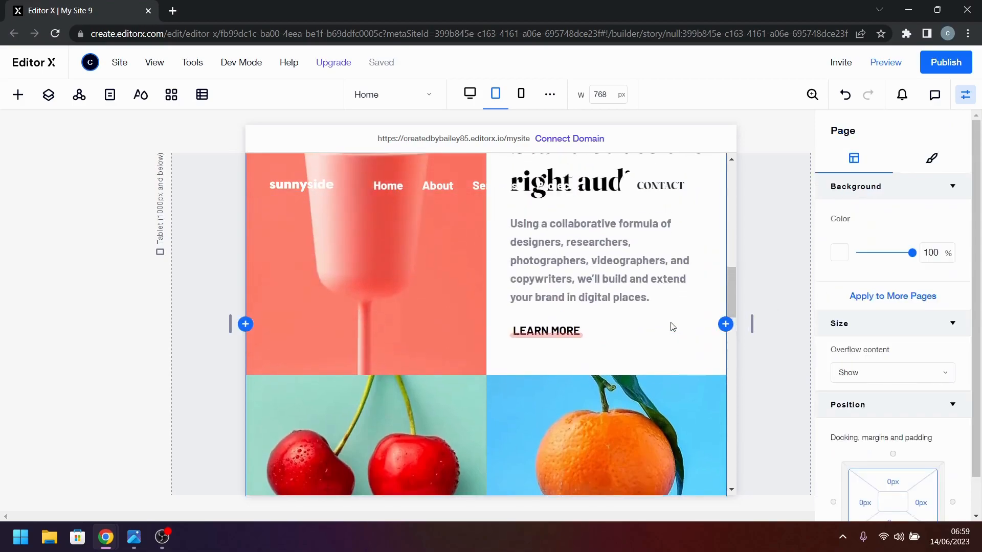
pyautogui.scroll(10, 672, 326)
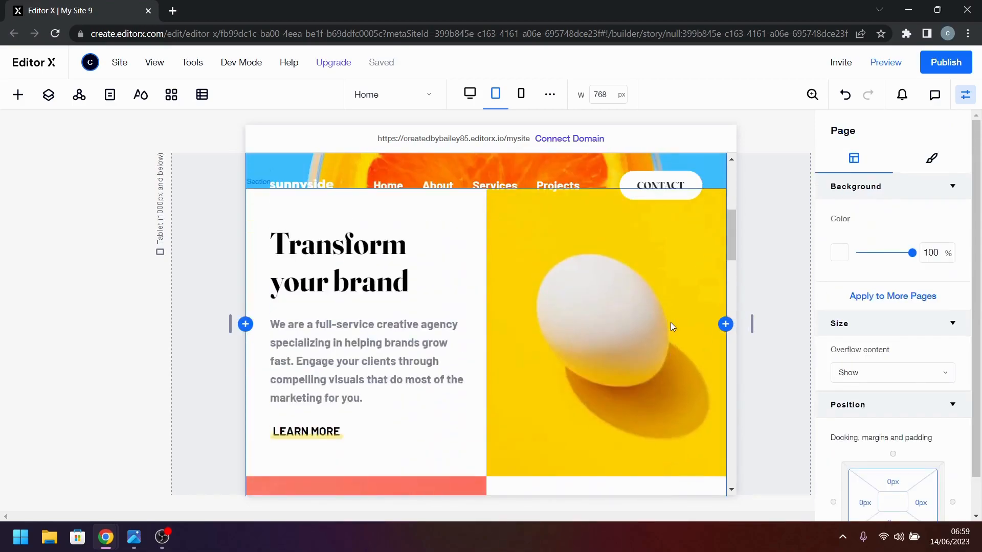
# - Set the left and right padding of the Client Testimonials section to 8%
pyautogui.scroll(-10, 672, 326)
pyautogui.scroll(-10, 671, 326)
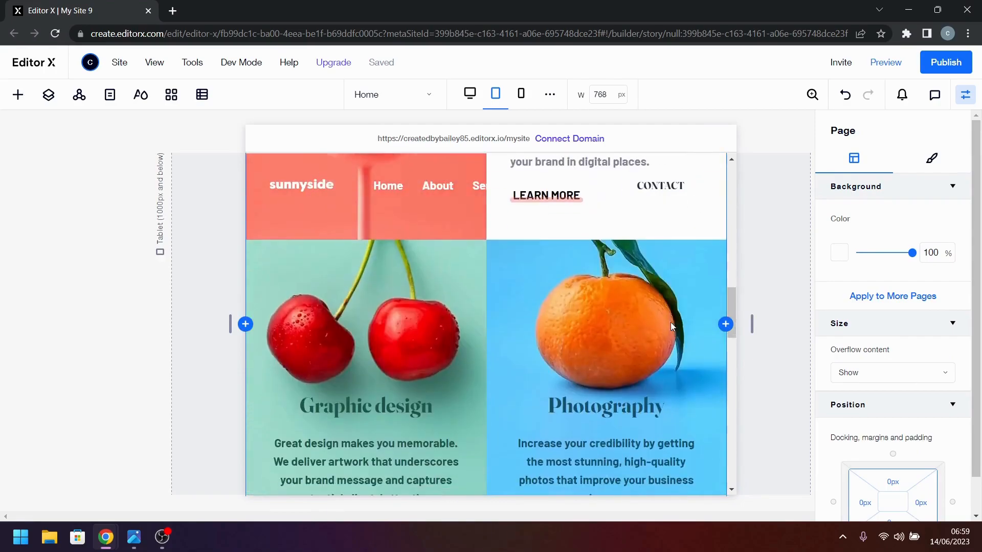
pyautogui.scroll(-1, 673, 327)
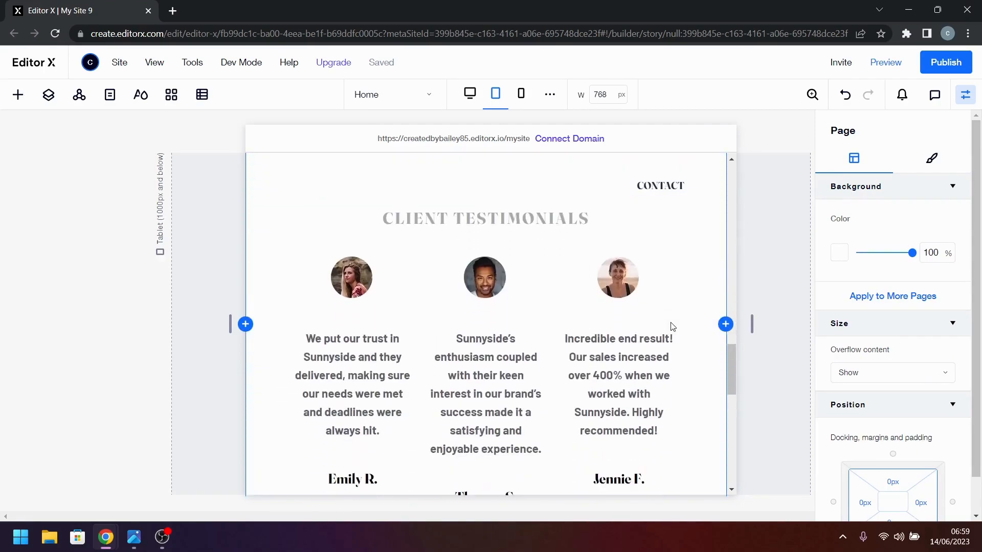
pyautogui.scroll(-1, 672, 326)
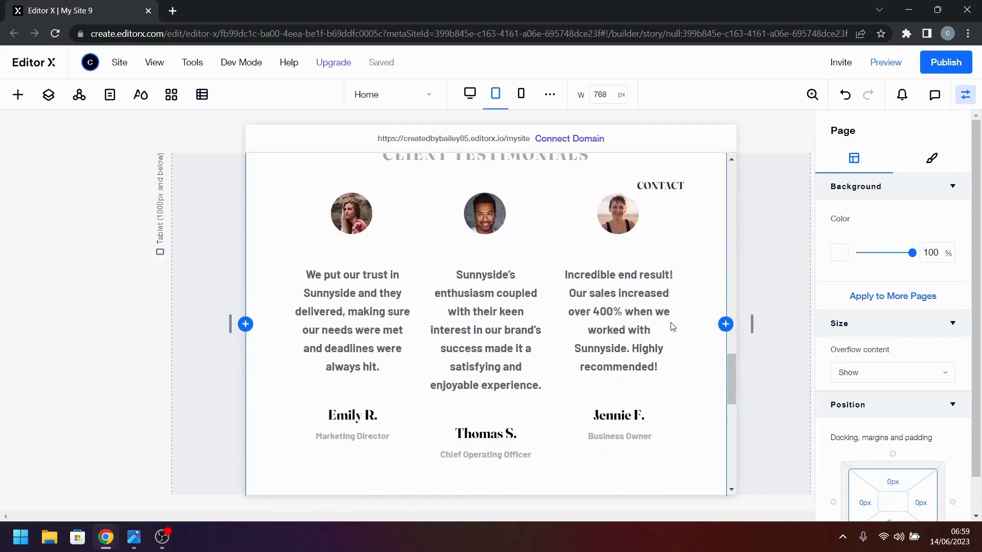
pyautogui.scroll(1, 672, 326)
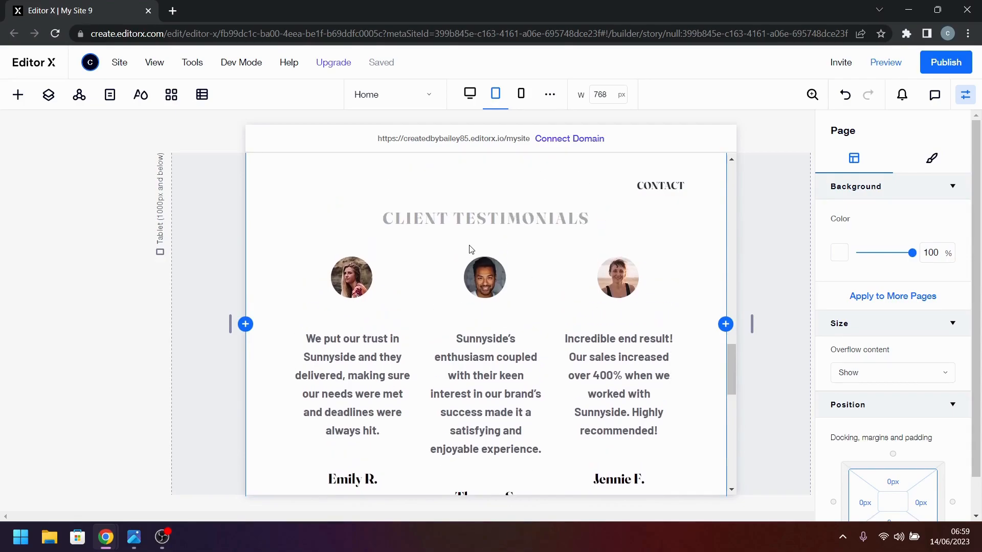
pyautogui.click(478, 229)
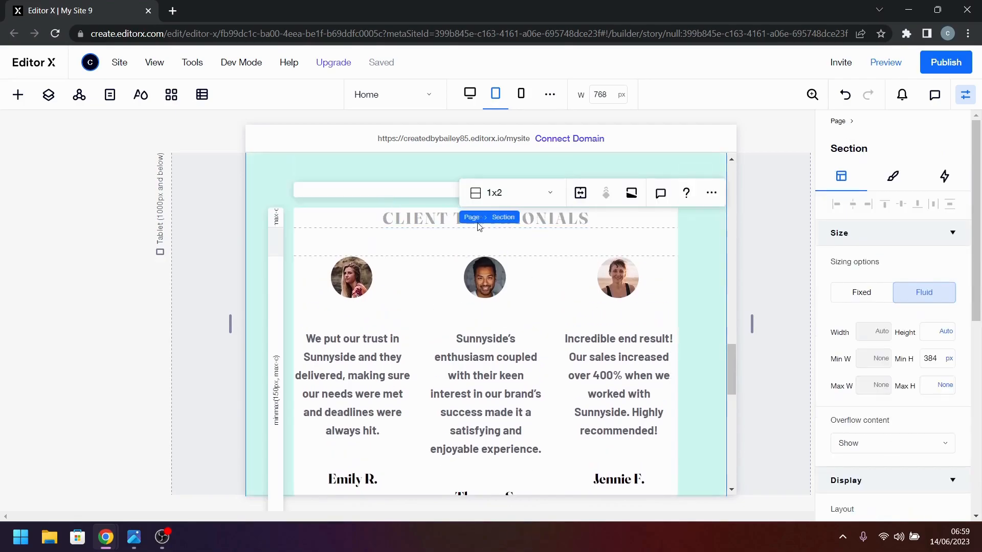
pyautogui.click(567, 220)
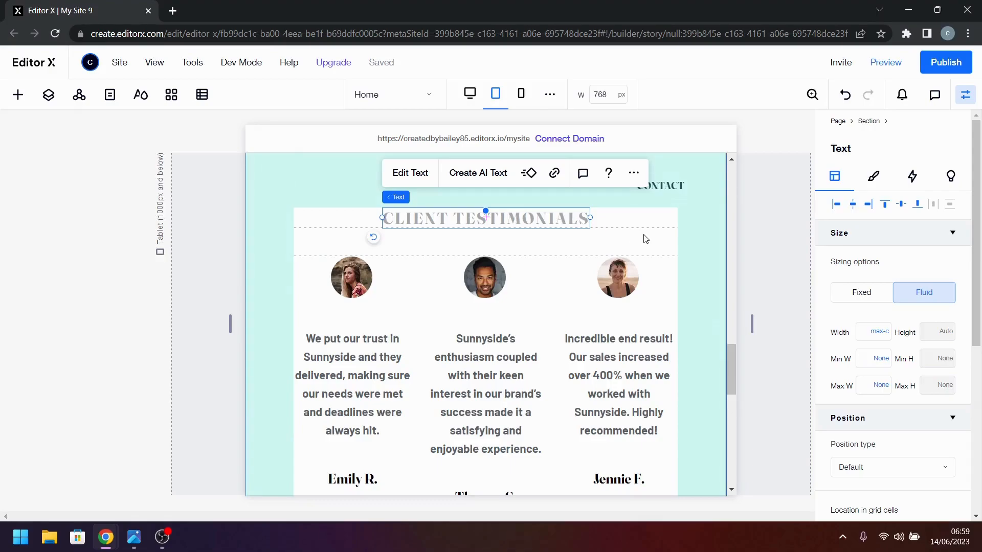
pyautogui.click(656, 241)
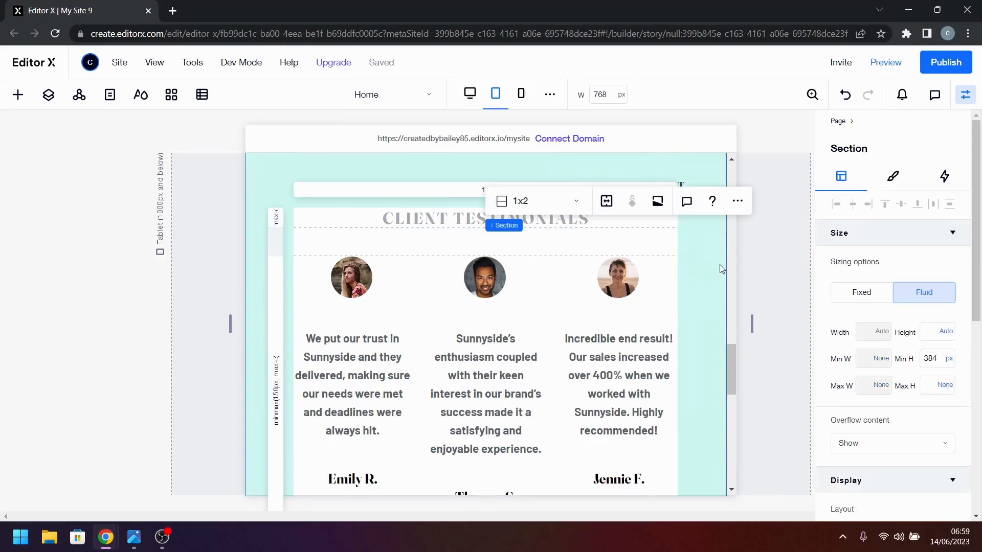
pyautogui.scroll(-7, 899, 311)
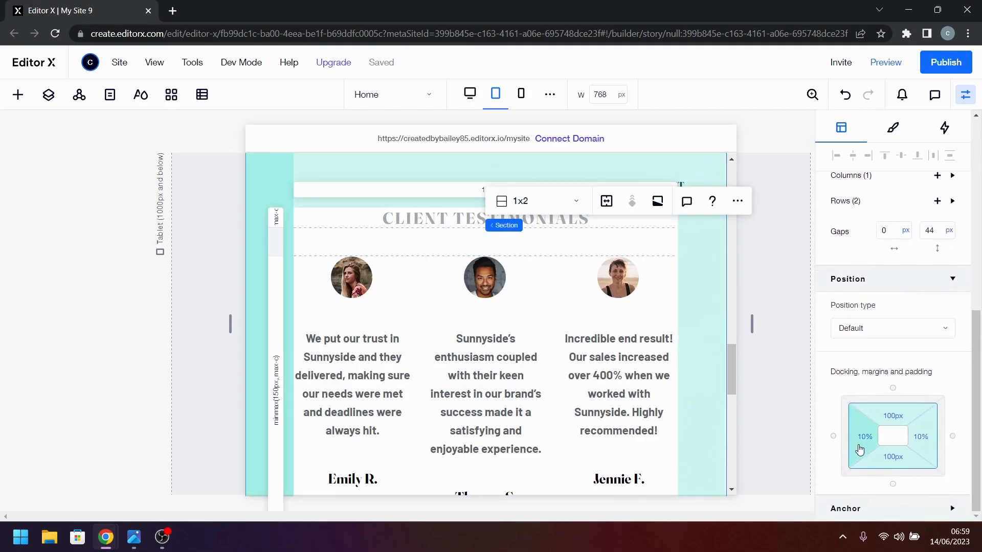
pyautogui.click(865, 437)
pyautogui.write('8')
pyautogui.press('Tab')
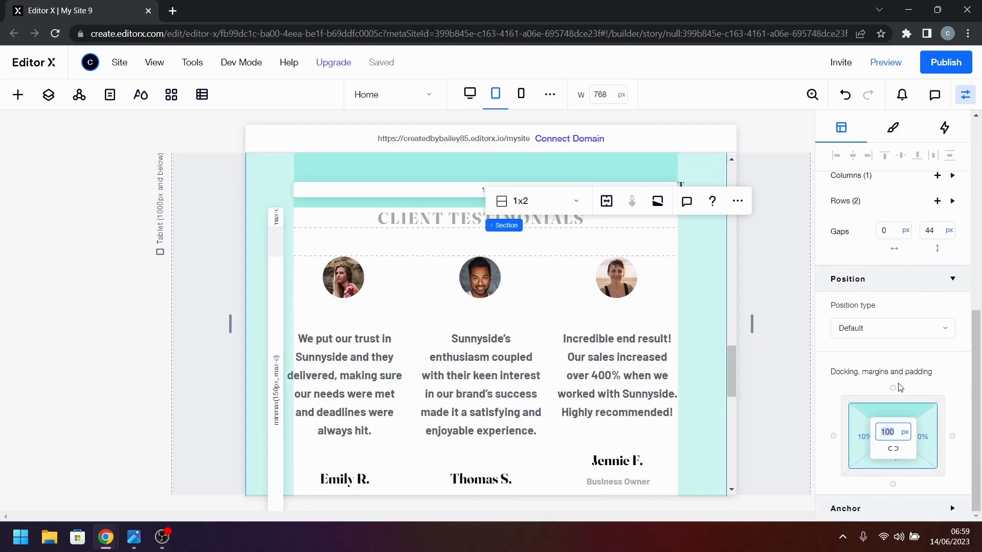
pyautogui.write('8')
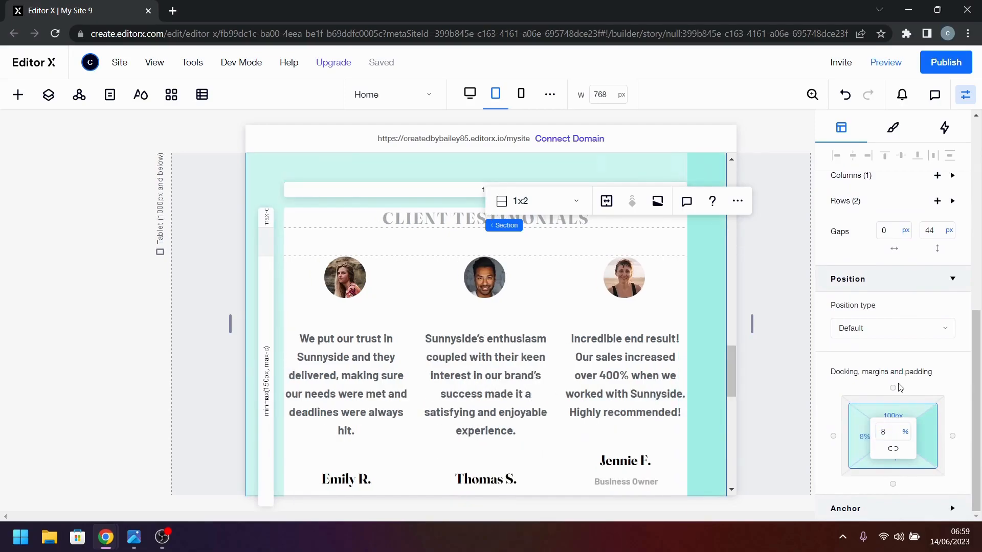
# - Examine the testimonials section's spacing against its neighbouring sections and inspect the first testimonial paragraph's text settings
pyautogui.scroll(-1, 637, 344)
pyautogui.scroll(-1, 637, 344)
pyautogui.scroll(4, 637, 344)
pyautogui.scroll(-6, 638, 344)
pyautogui.scroll(5, 638, 344)
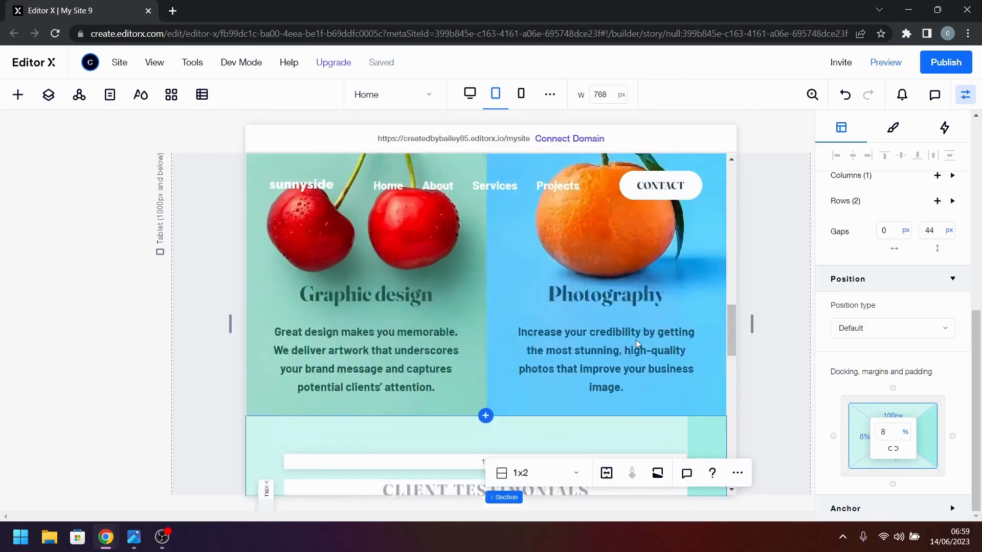
pyautogui.scroll(-4, 638, 344)
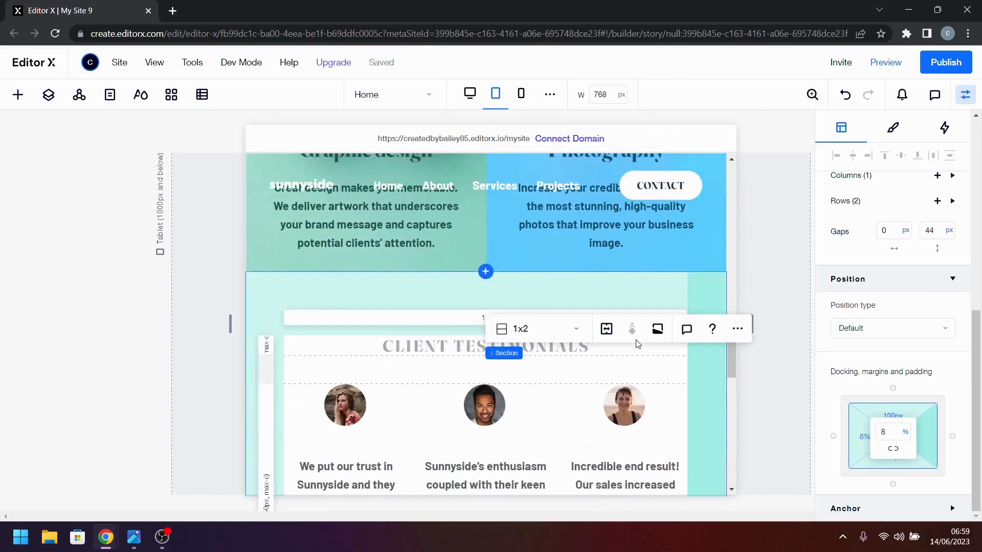
pyautogui.click(390, 416)
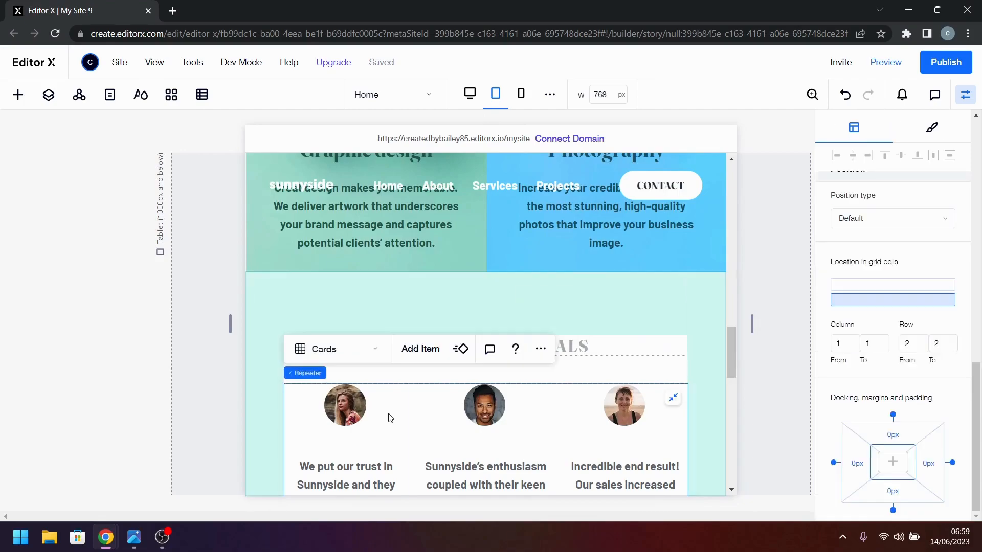
pyautogui.scroll(-1, 390, 422)
pyautogui.click(427, 402)
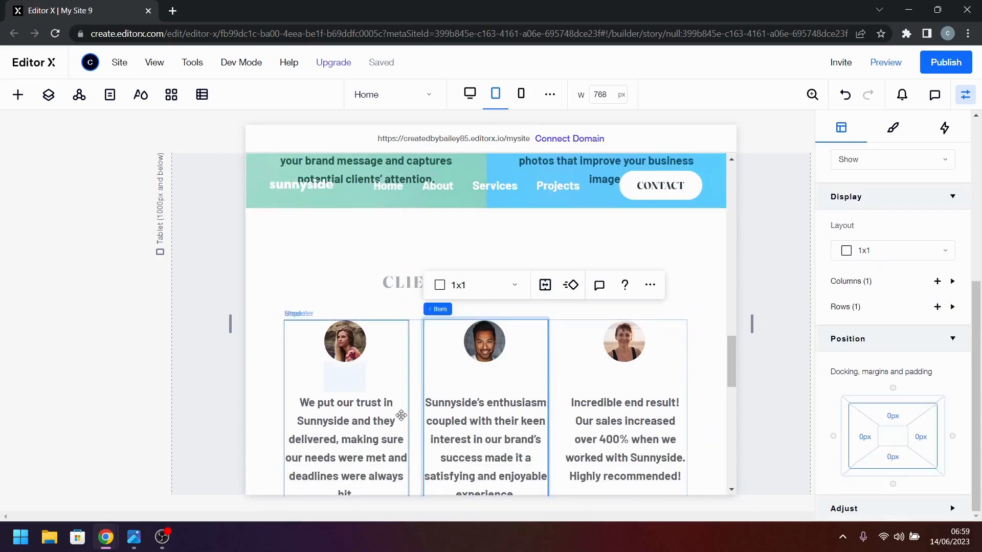
pyautogui.scroll(-2, 409, 379)
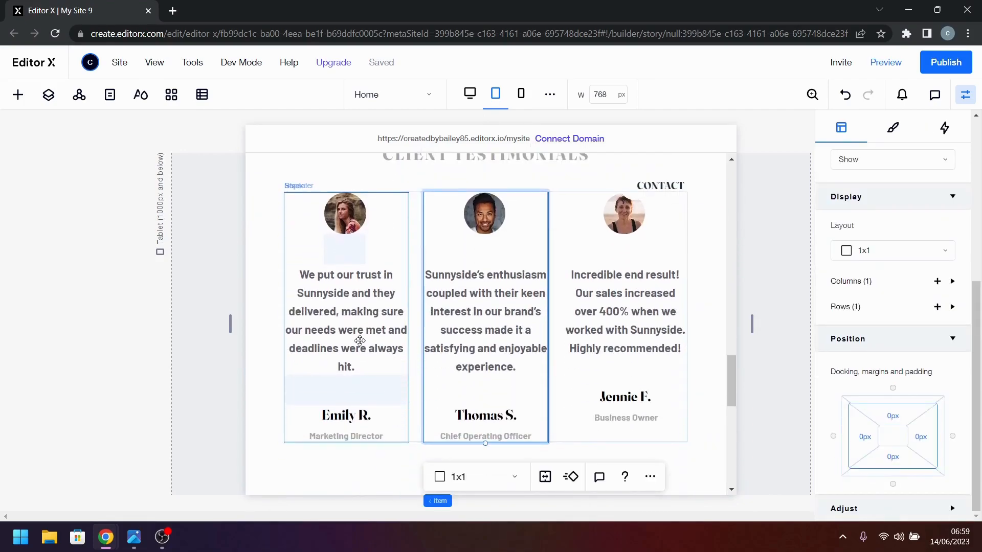
pyautogui.click(358, 340)
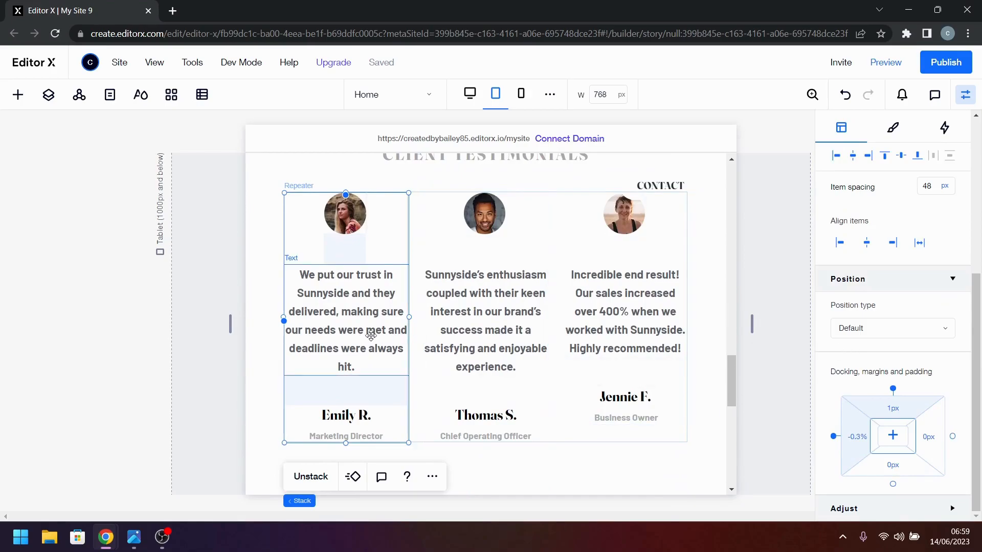
pyautogui.click(370, 335)
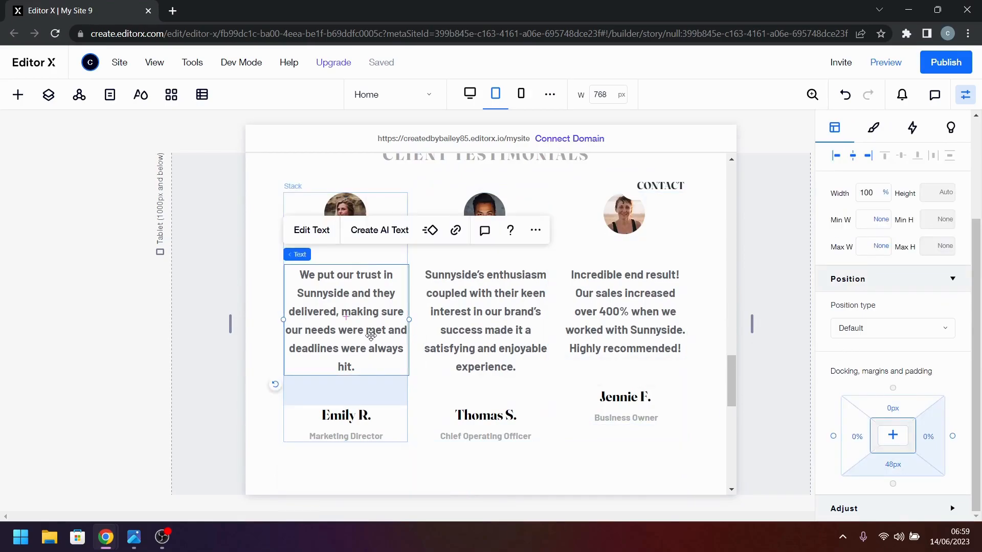
pyautogui.click(874, 128)
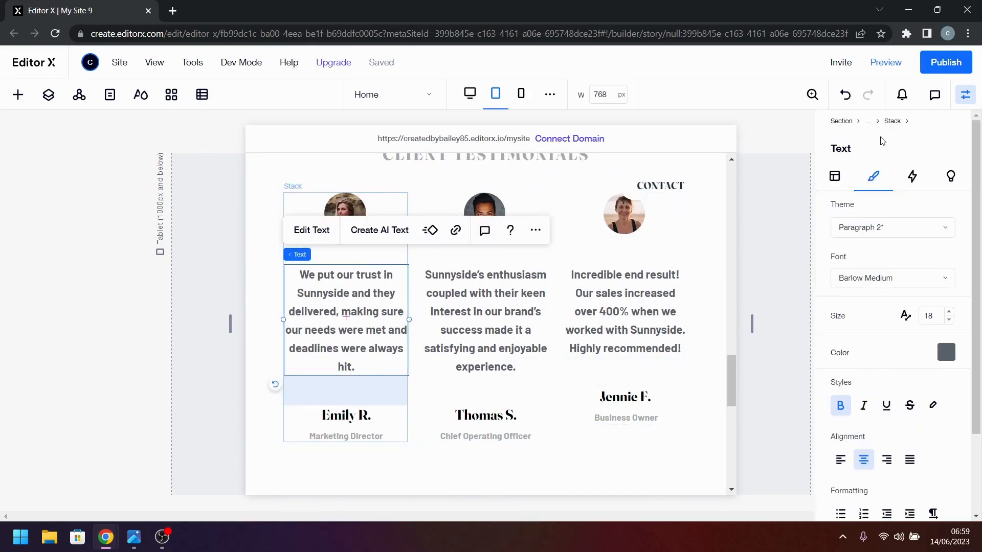
pyautogui.click(698, 289)
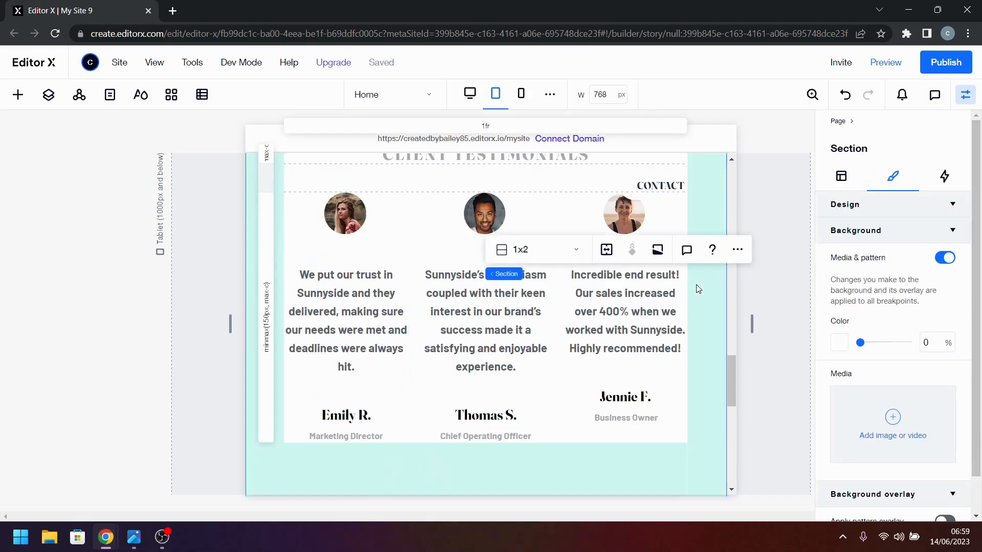
pyautogui.scroll(-3, 704, 369)
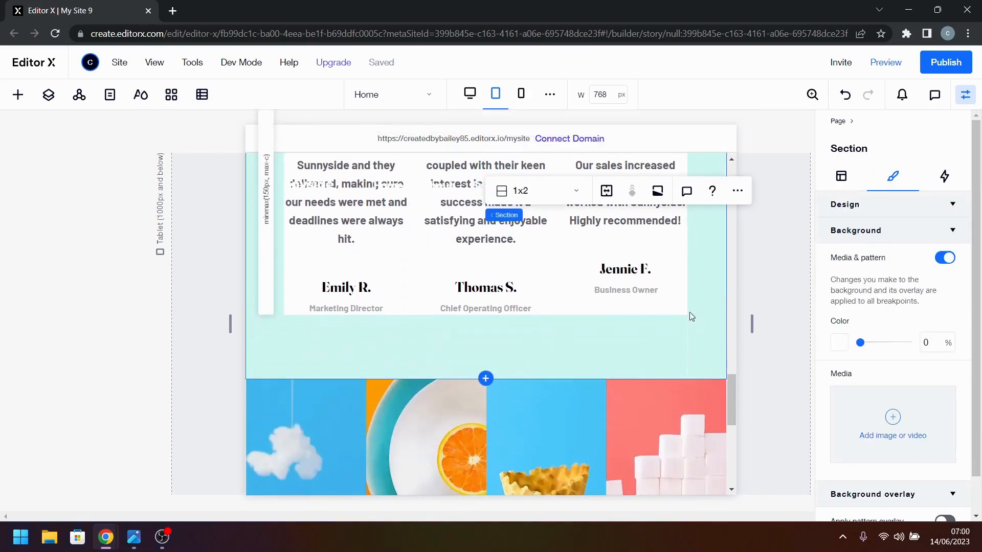
pyautogui.scroll(4, 694, 323)
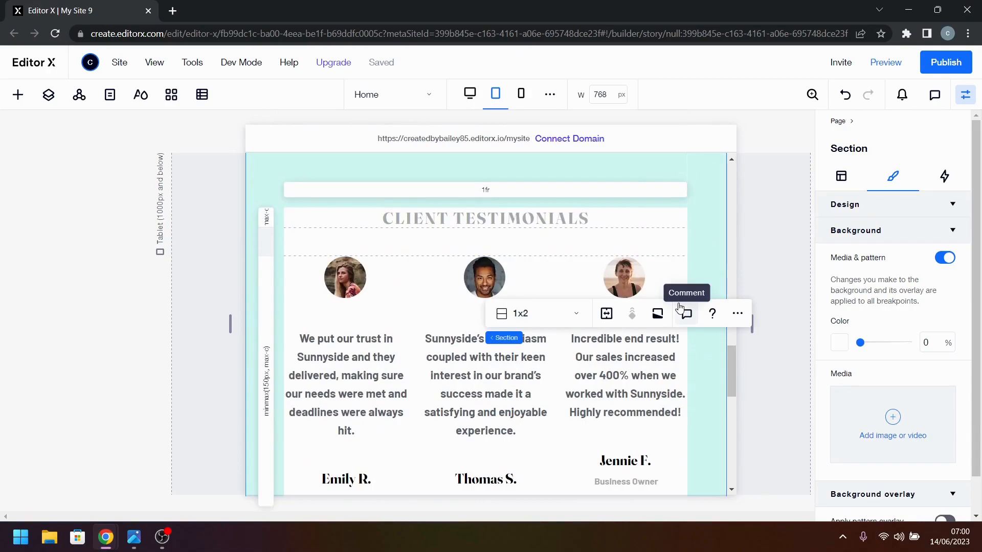
# - Set the horizontal gap between the items of the testimonials repeater to 18 px
pyautogui.click(428, 398)
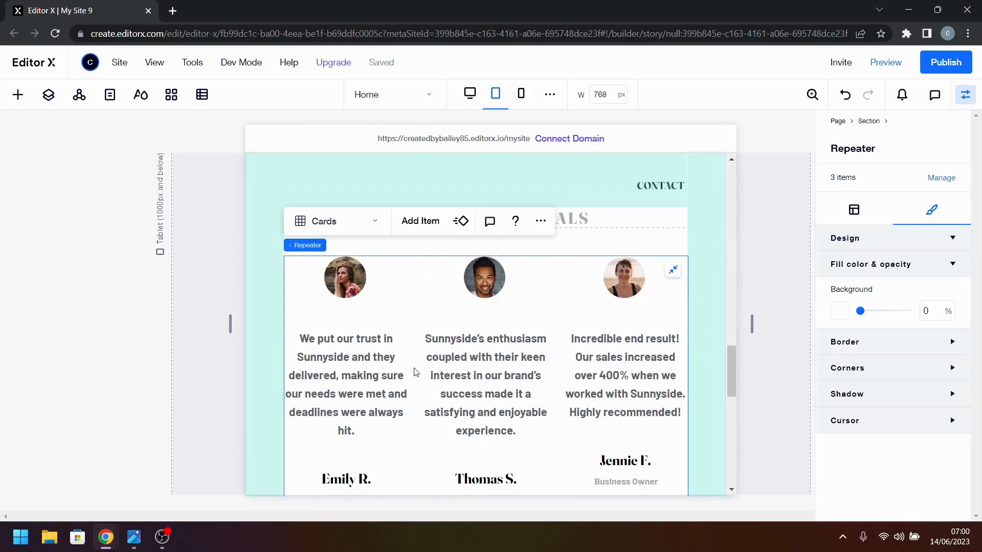
pyautogui.click(853, 219)
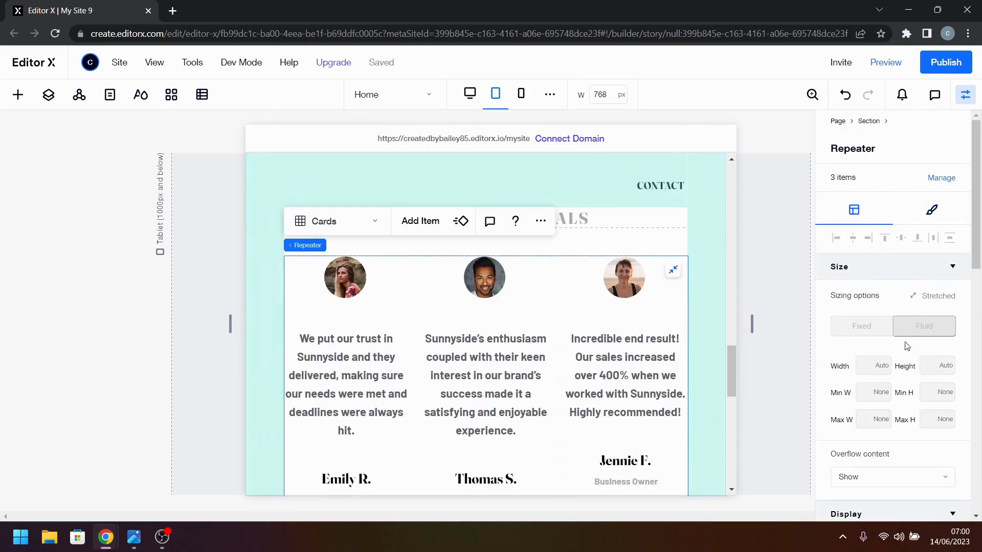
pyautogui.scroll(-5, 900, 333)
pyautogui.click(887, 352)
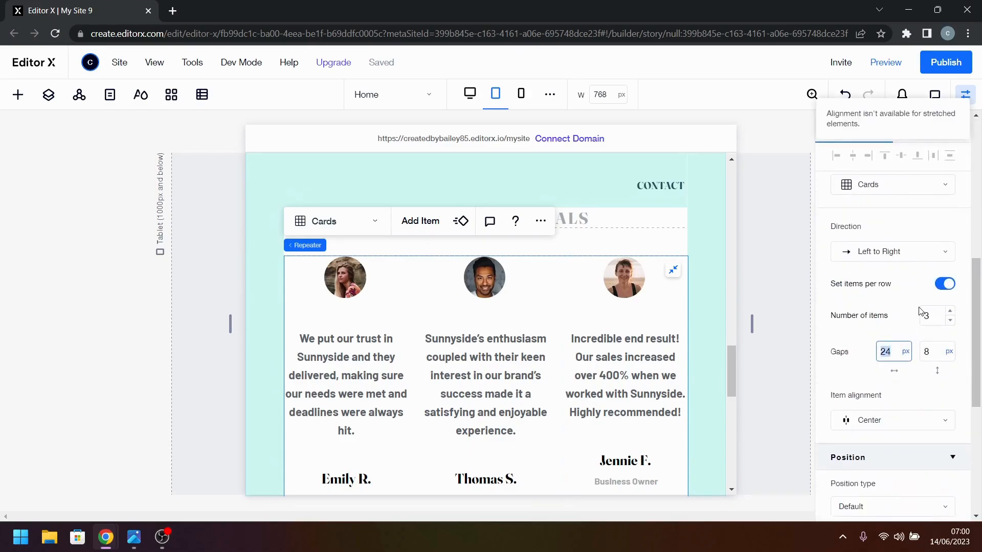
pyautogui.press('Return')
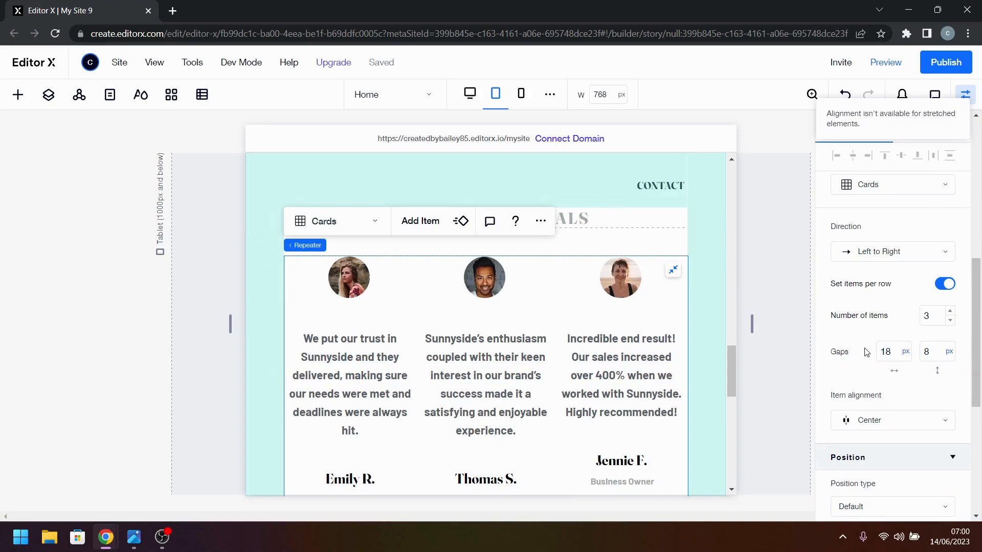
pyautogui.click(885, 357)
pyautogui.click(885, 330)
# - Check how the testimonials reflow by widening the canvas to 1000 px and narrowing it to 751 px
pyautogui.scroll(-1, 585, 336)
pyautogui.moveTo(751, 327); pyautogui.dragTo(830, 328)
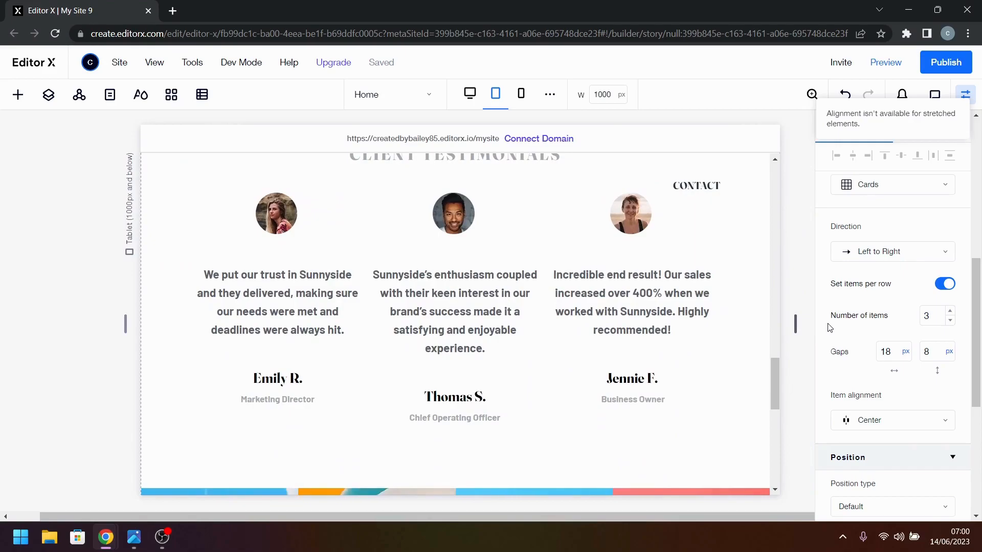
pyautogui.moveTo(796, 324); pyautogui.dragTo(746, 324)
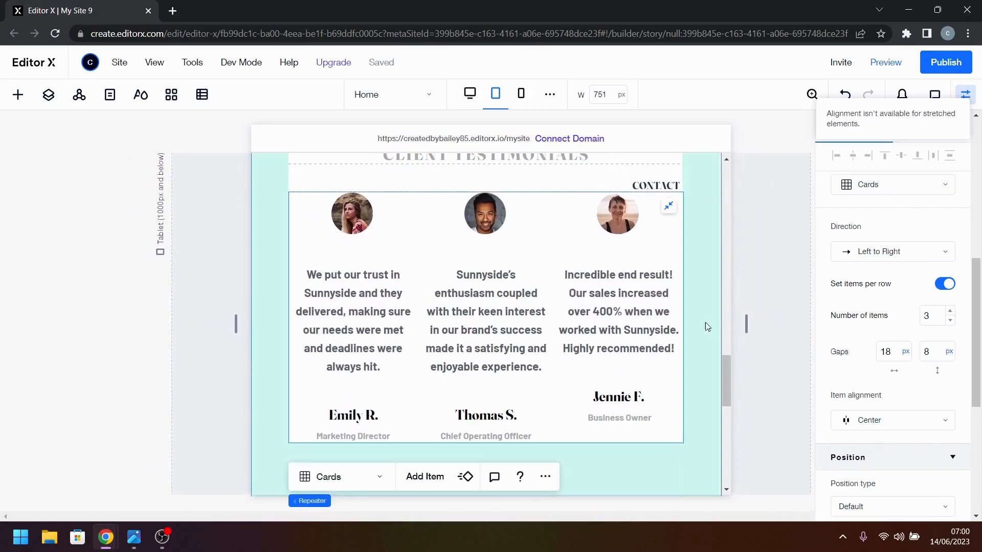
pyautogui.scroll(1, 658, 362)
pyautogui.scroll(-1, 658, 362)
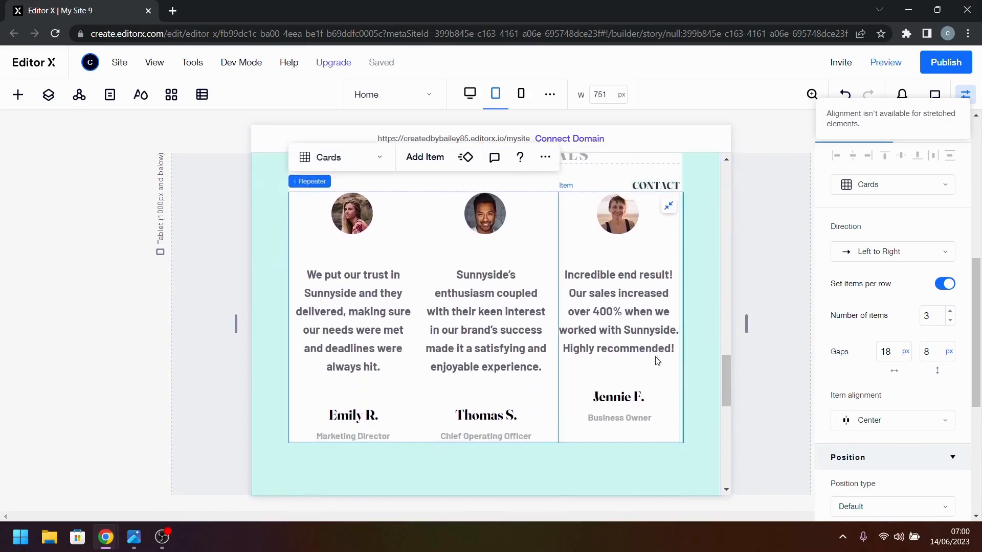
# - Set the image gallery repeater below the testimonials to 2 items per row
pyautogui.scroll(-5, 658, 361)
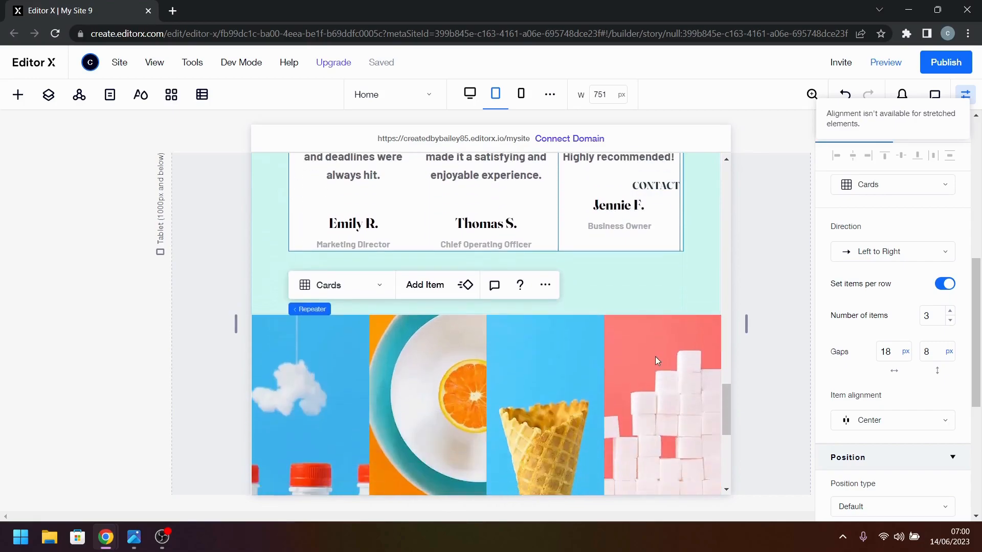
pyautogui.scroll(-1, 658, 361)
pyautogui.scroll(2, 657, 361)
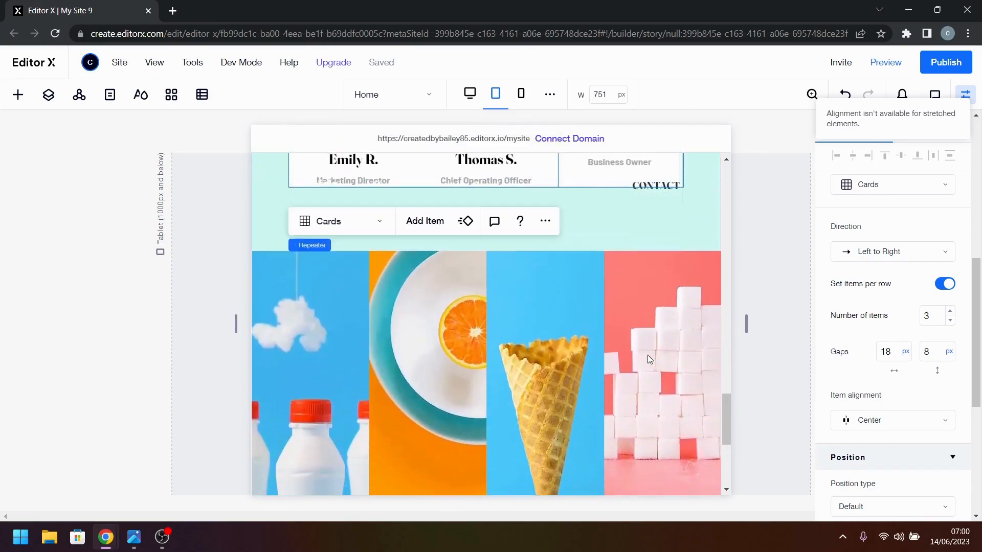
pyautogui.click(619, 354)
pyautogui.click(614, 354)
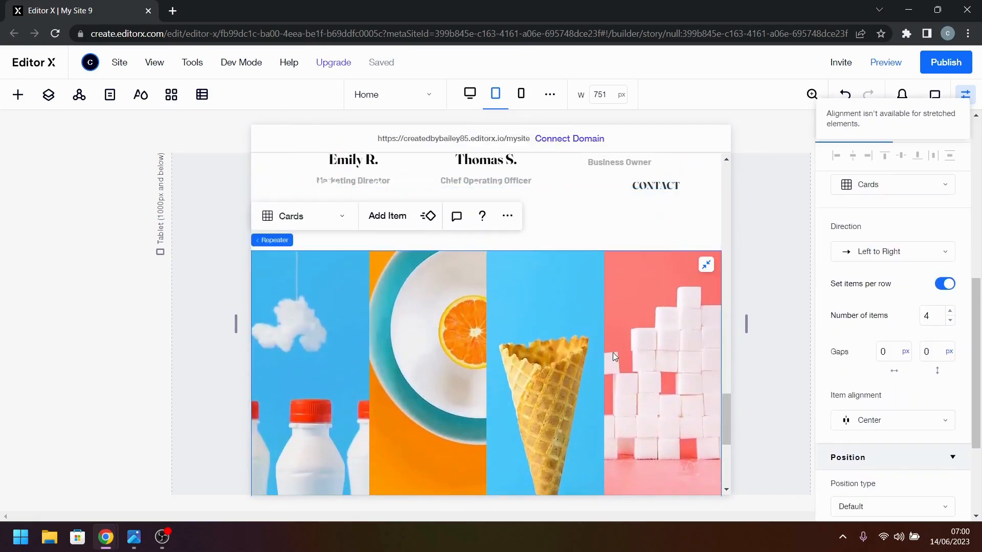
pyautogui.click(950, 321)
pyautogui.click(951, 321)
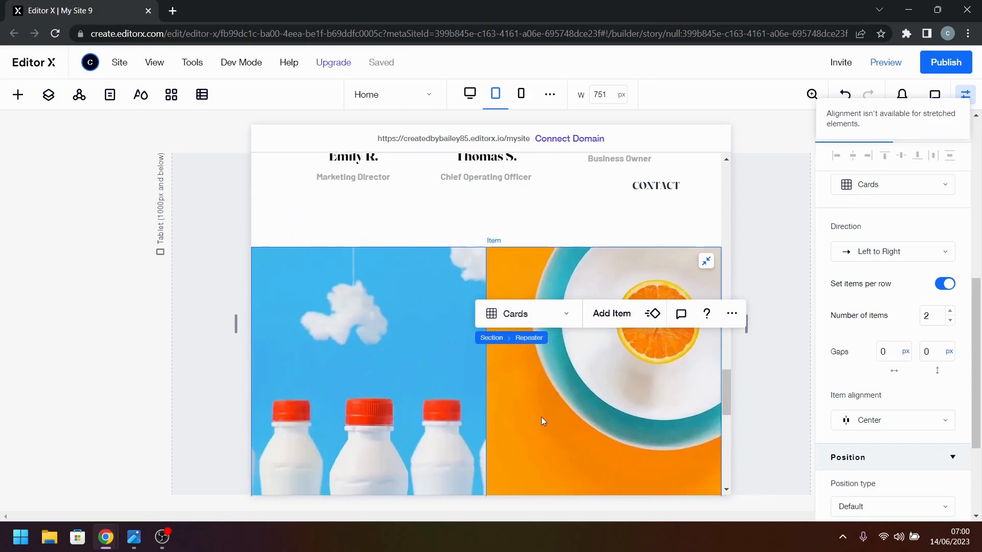
# - Try minimum heights of 200 px and 250 px for the items of the image gallery repeater
pyautogui.scroll(-5, 541, 417)
pyautogui.scroll(5, 541, 416)
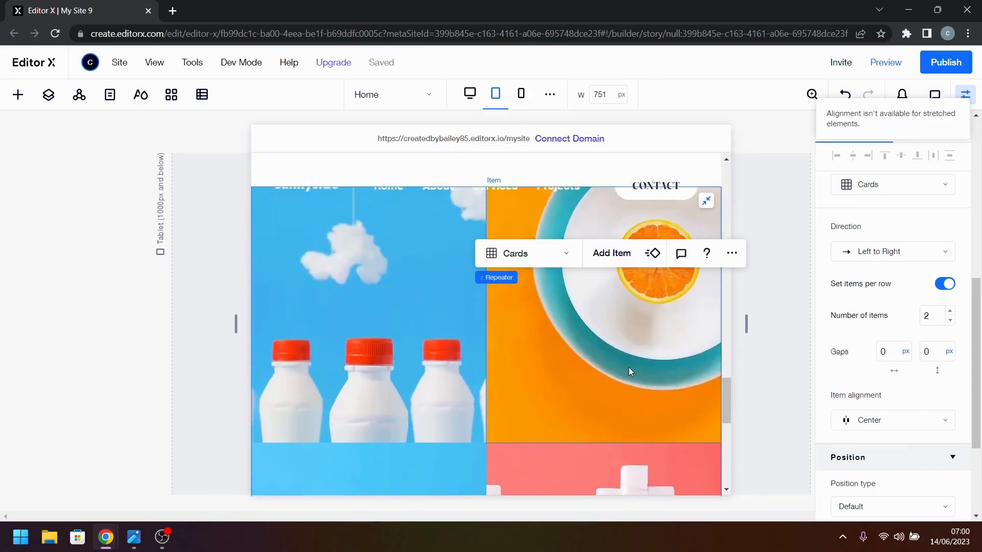
pyautogui.click(403, 359)
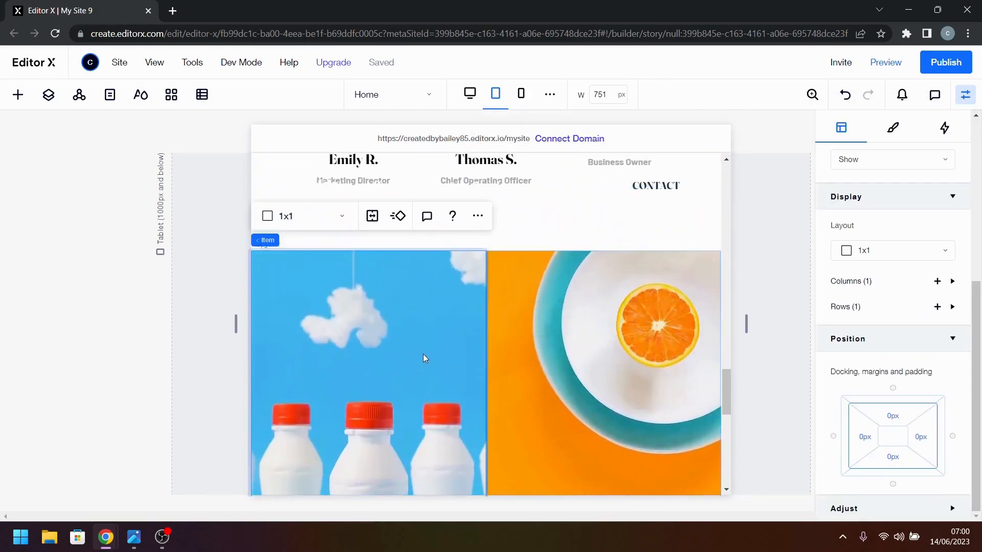
pyautogui.scroll(4, 890, 352)
pyautogui.click(931, 268)
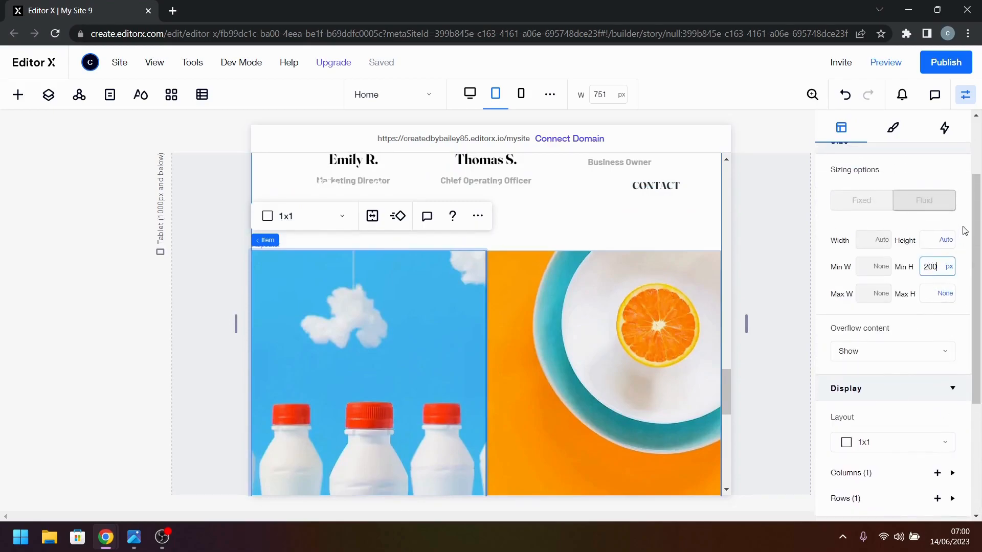
pyautogui.press('Return')
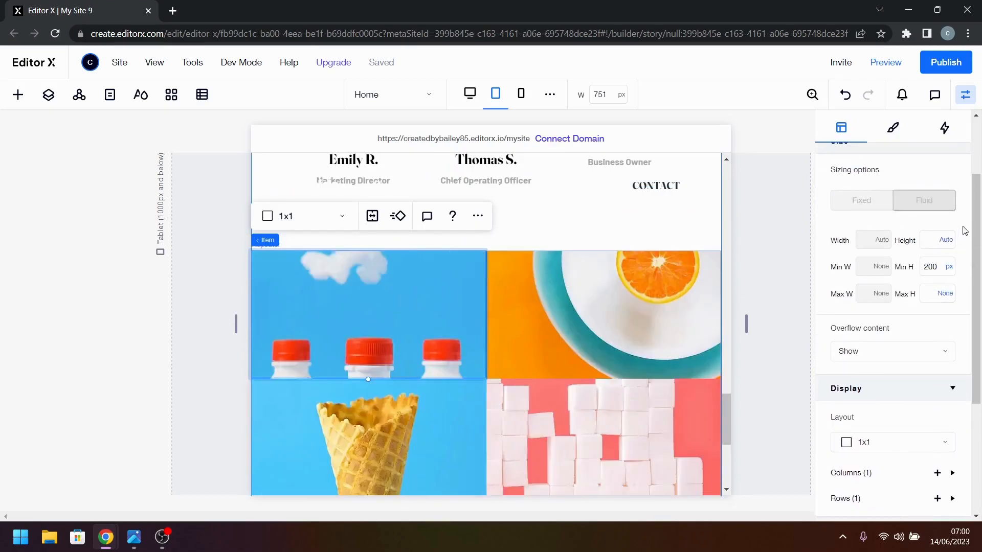
pyautogui.click(928, 268)
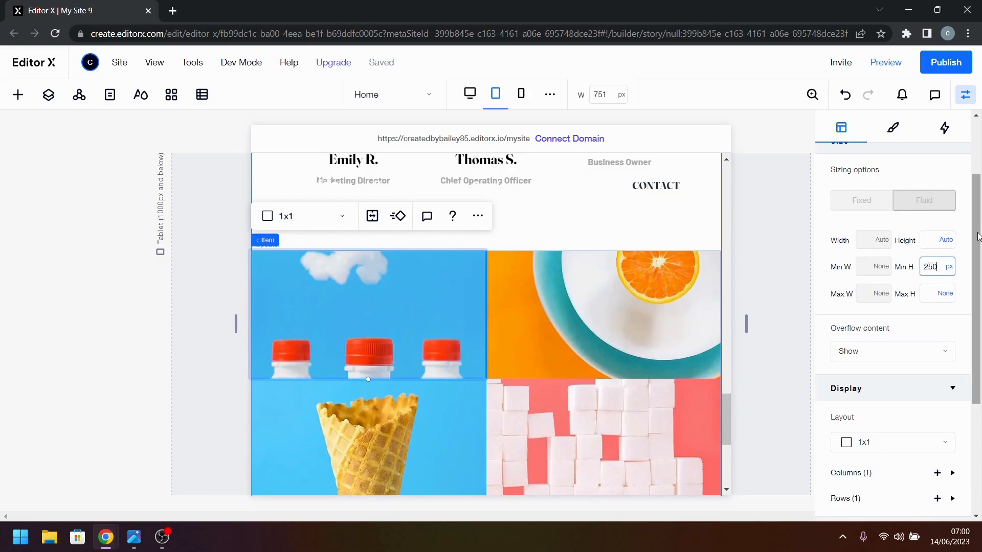
pyautogui.press('Return')
# - Try the Fit to bounding box display mode on the first gallery image and return it to Fill bounding box
pyautogui.click(423, 274)
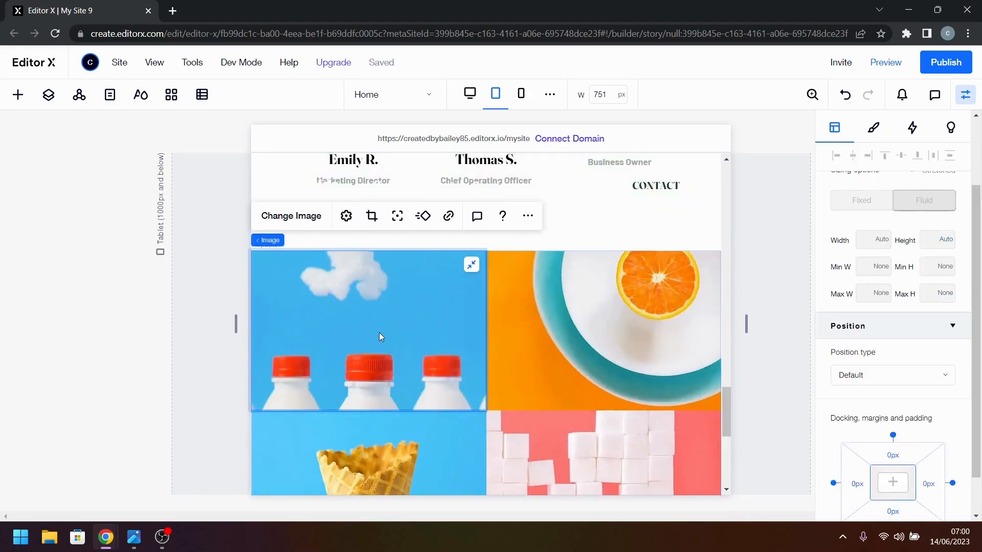
pyautogui.click(346, 216)
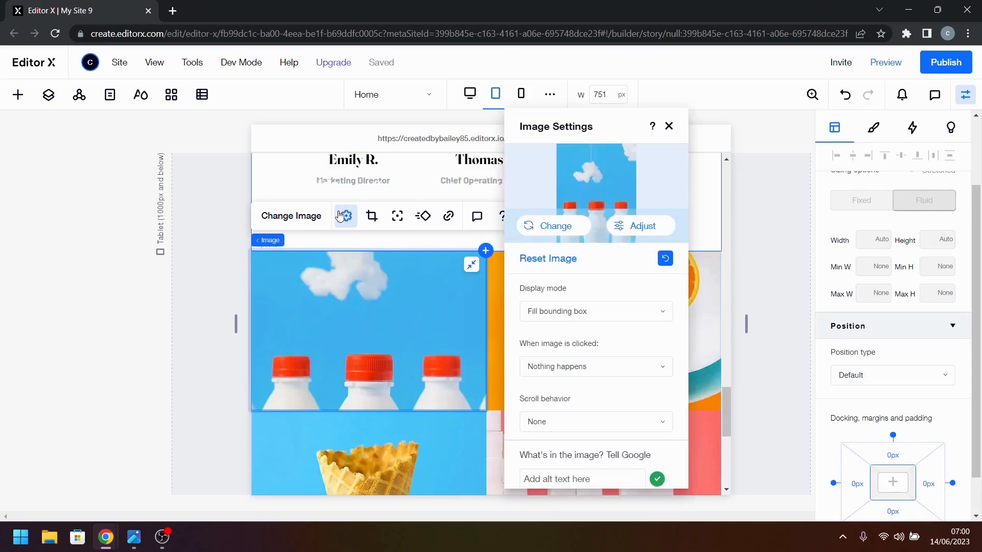
pyautogui.click(609, 309)
pyautogui.click(600, 354)
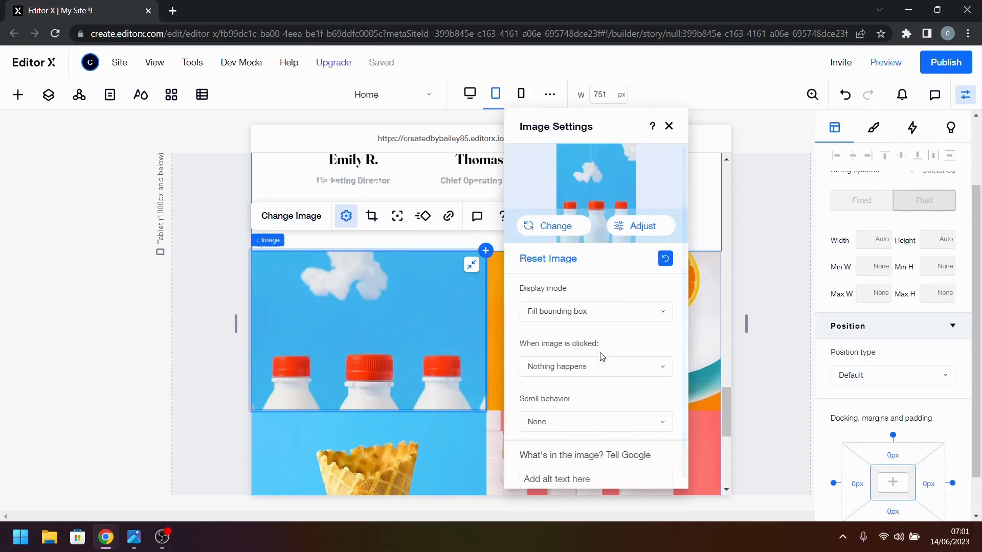
pyautogui.click(572, 313)
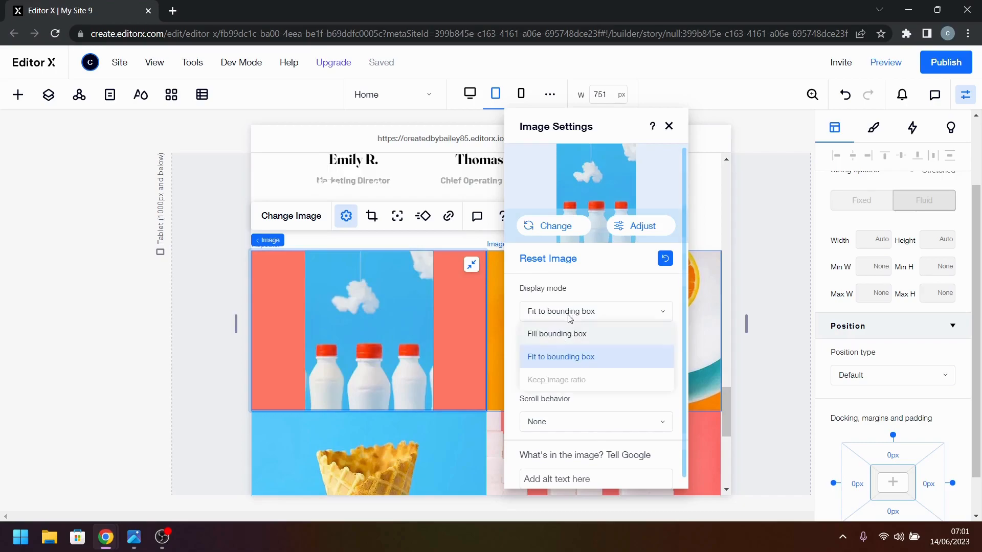
pyautogui.click(573, 332)
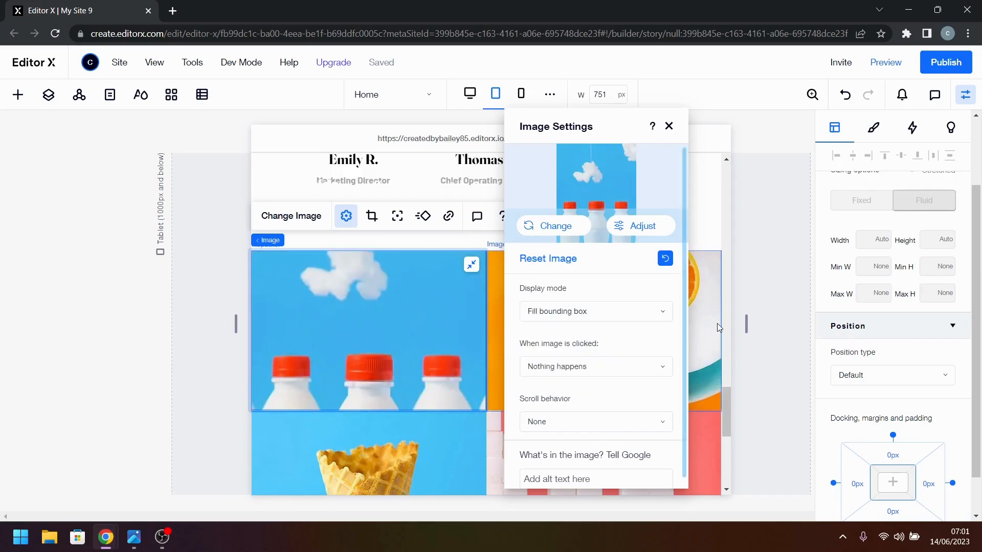
pyautogui.click(809, 273)
# - Set the minimum height of the image gallery repeater's items to 300 px
pyautogui.click(565, 323)
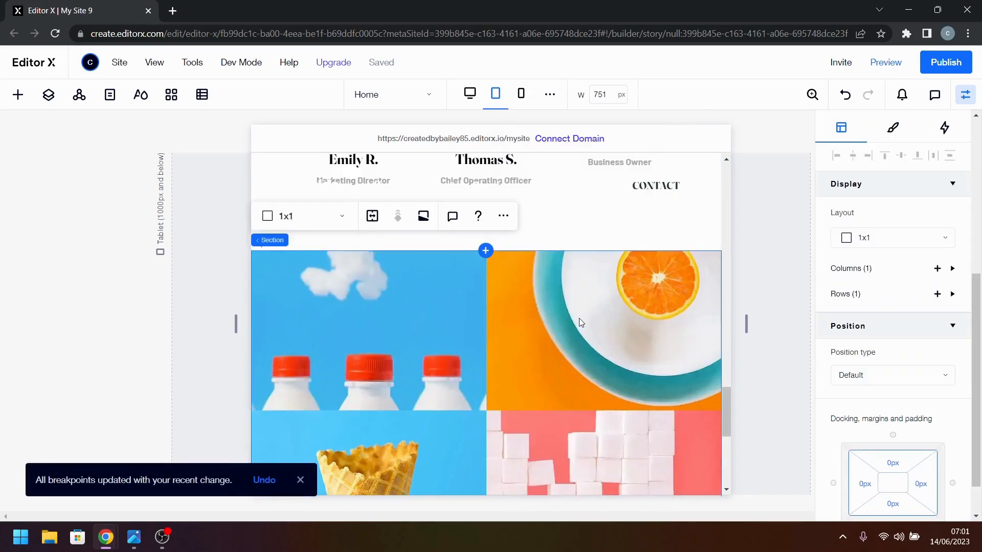
pyautogui.scroll(4, 910, 309)
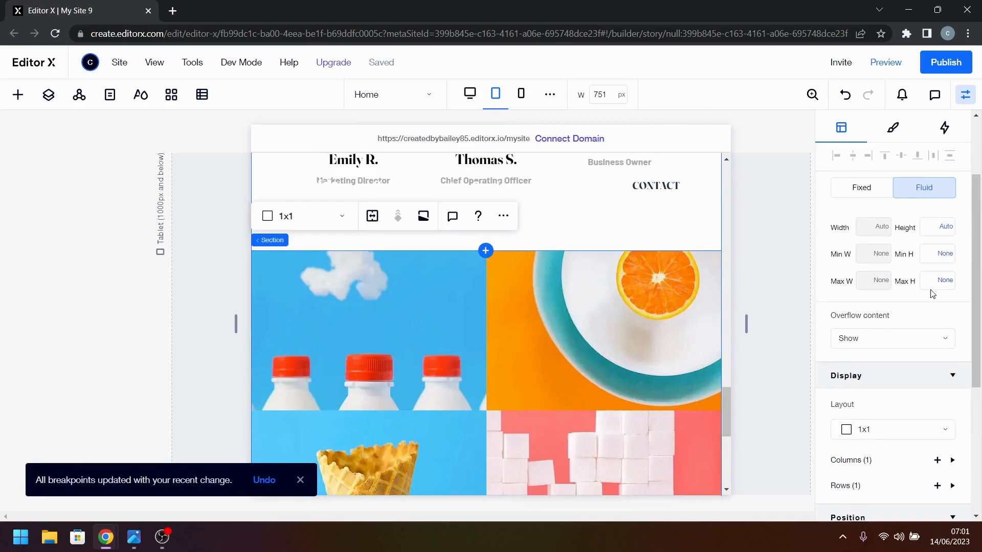
pyautogui.click(417, 329)
pyautogui.click(416, 330)
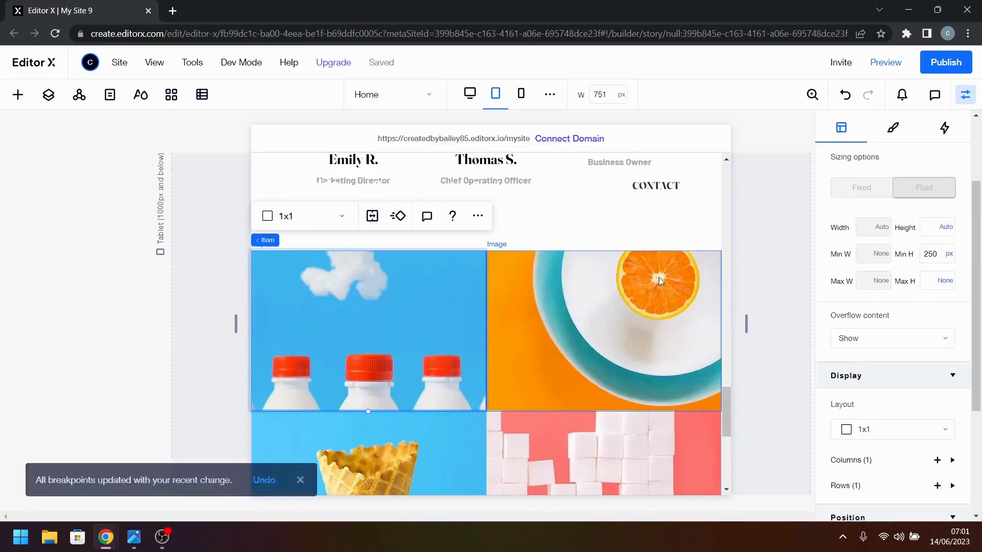
pyautogui.click(931, 256)
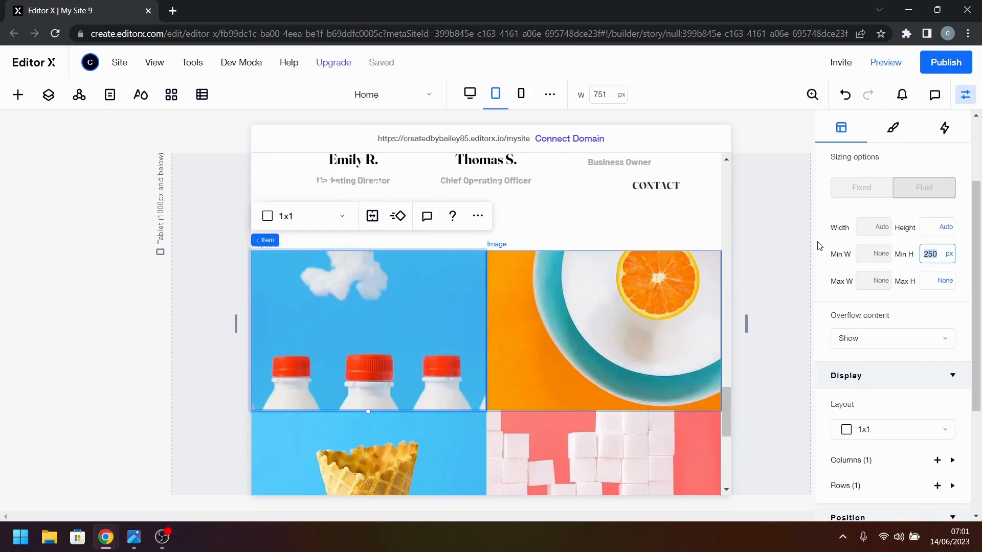
pyautogui.write('300')
pyautogui.press('Return')
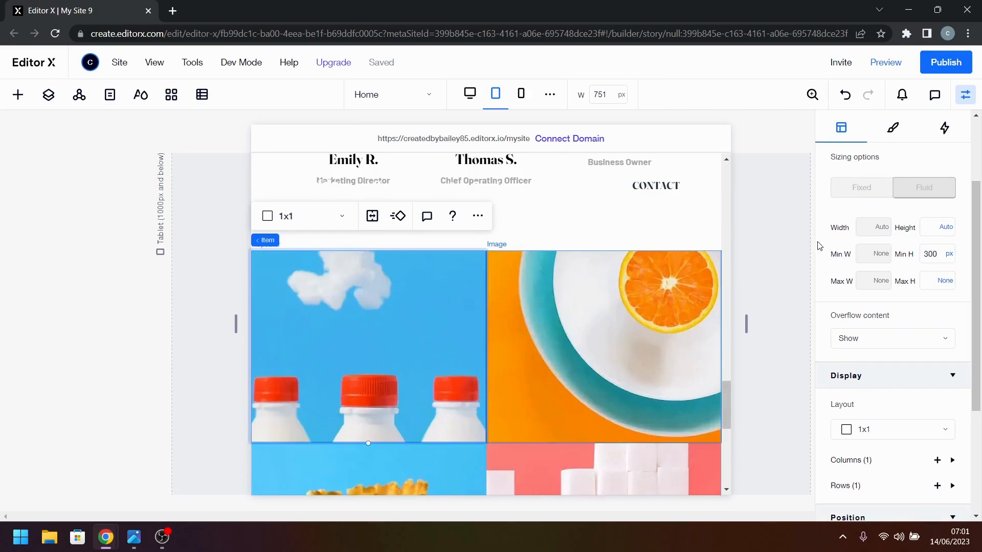
# - Set the minimum height of the gallery repeater's items to 400 px and check how all four images are cropped
pyautogui.scroll(-3, 614, 335)
pyautogui.scroll(-1, 613, 333)
pyautogui.scroll(3, 614, 333)
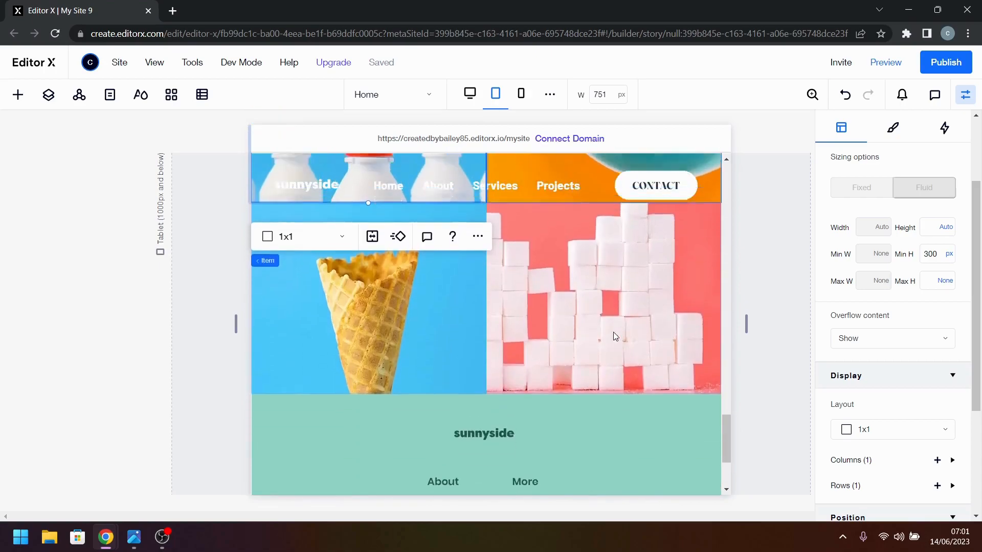
pyautogui.click(937, 256)
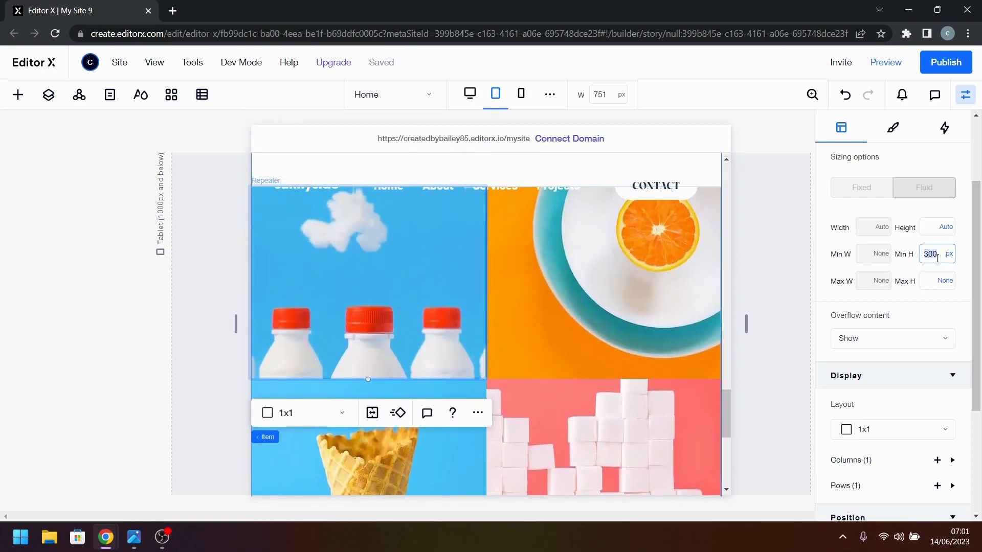
pyautogui.write('4')
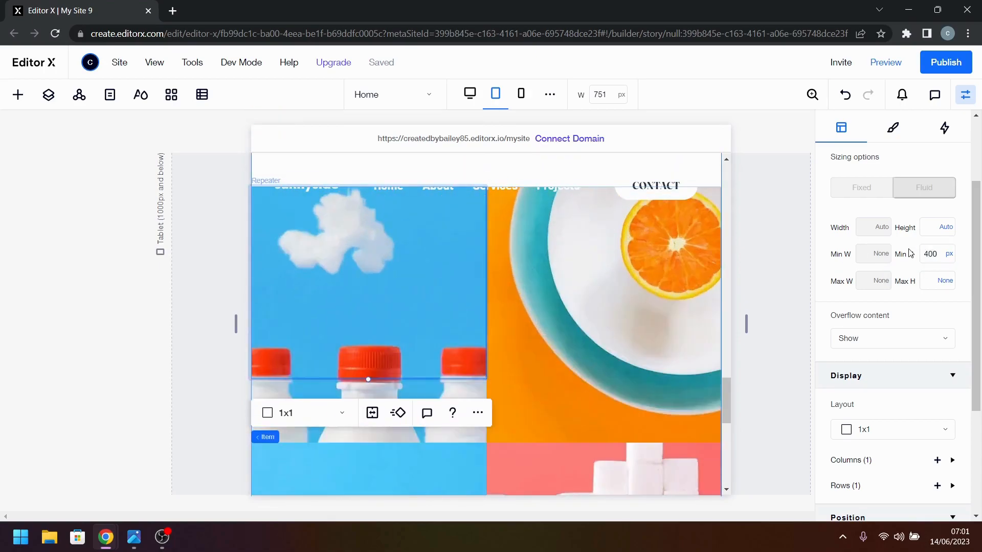
pyautogui.press('Return')
pyautogui.scroll(-5, 629, 310)
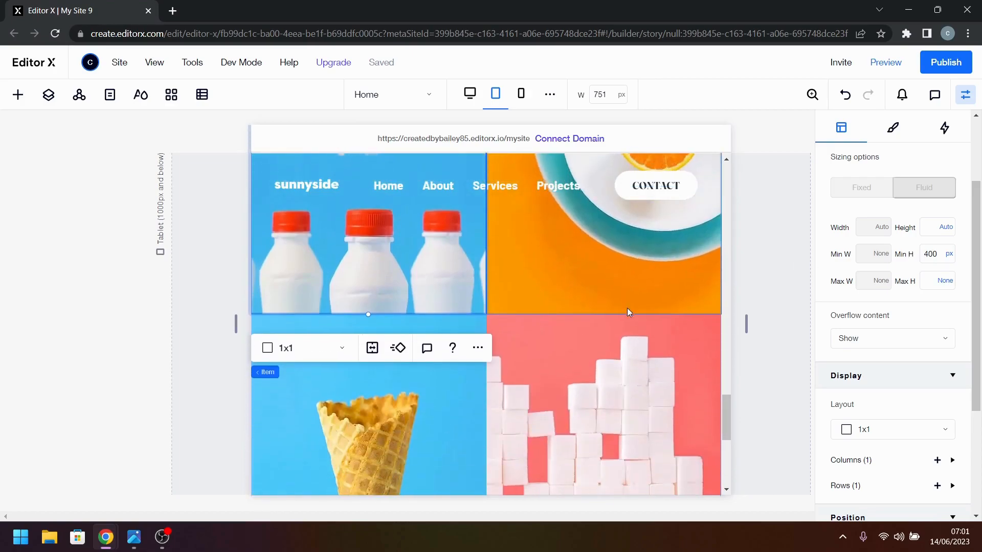
pyautogui.scroll(5, 628, 312)
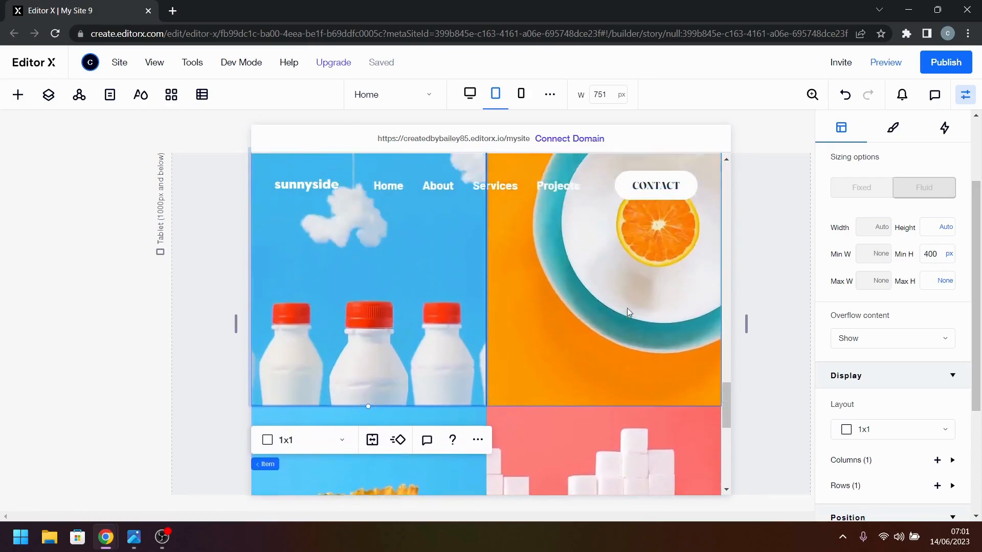
pyautogui.scroll(1, 627, 308)
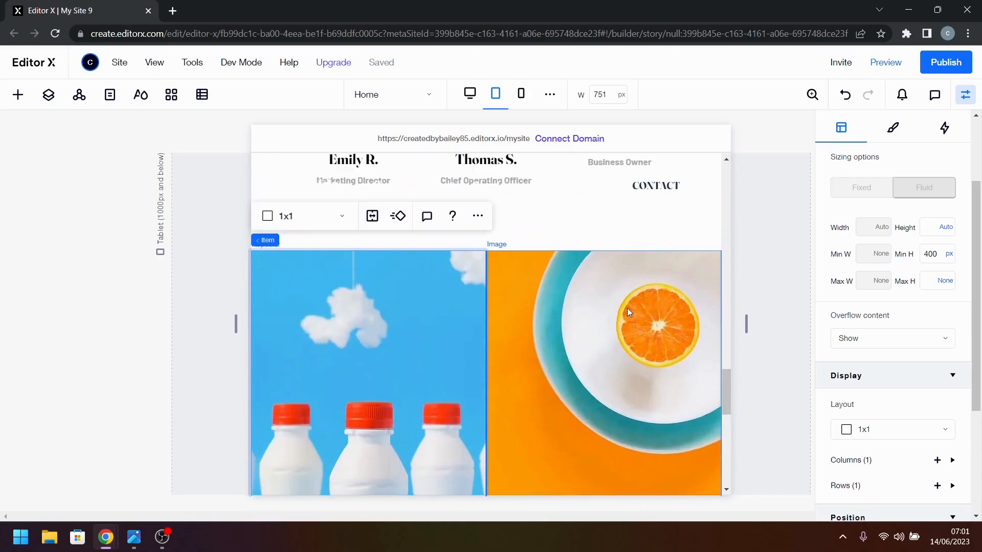
pyautogui.scroll(-6, 627, 308)
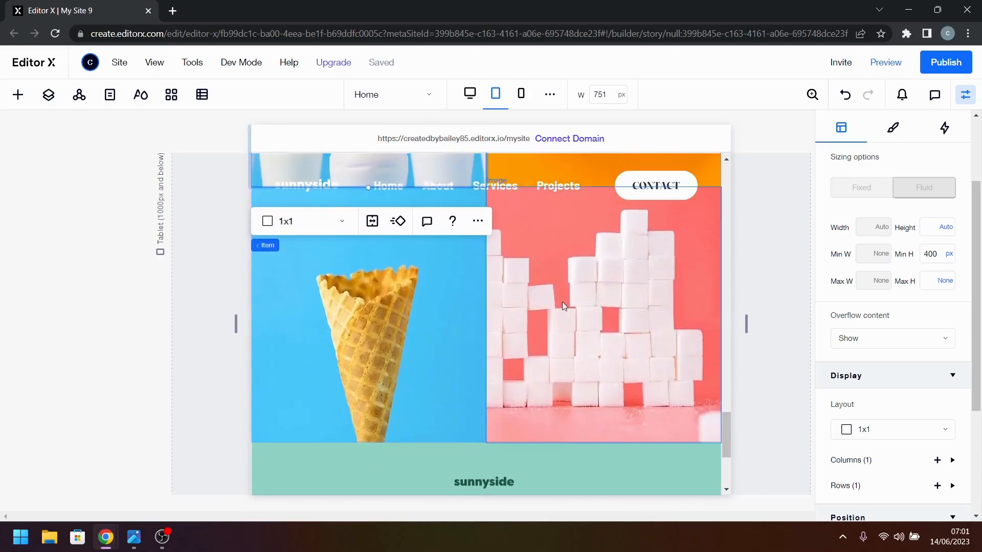
# - Set the width of the footer stack holding the logo, menu, social icons and credit text to 60%
pyautogui.scroll(-4, 563, 302)
pyautogui.click(563, 302)
pyautogui.click(492, 333)
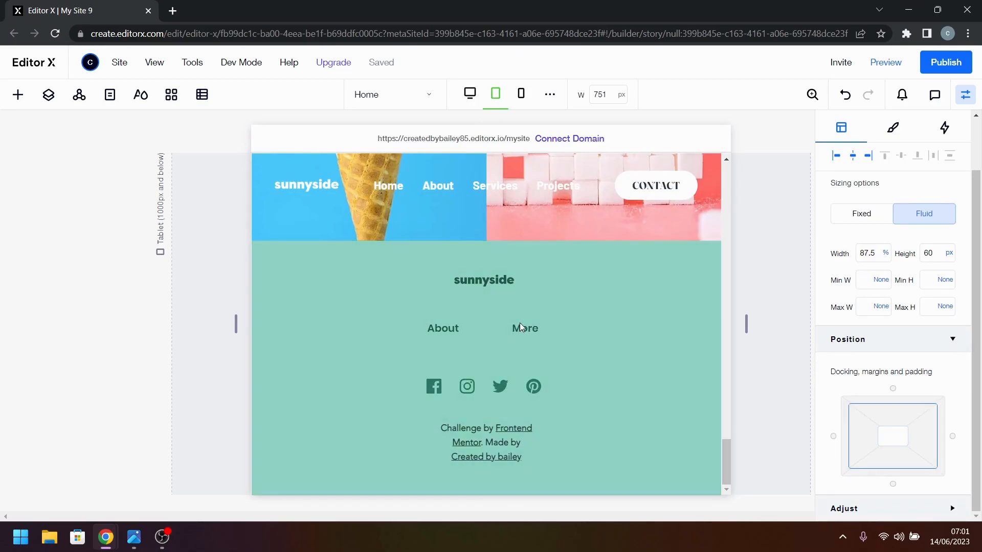
pyautogui.click(457, 327)
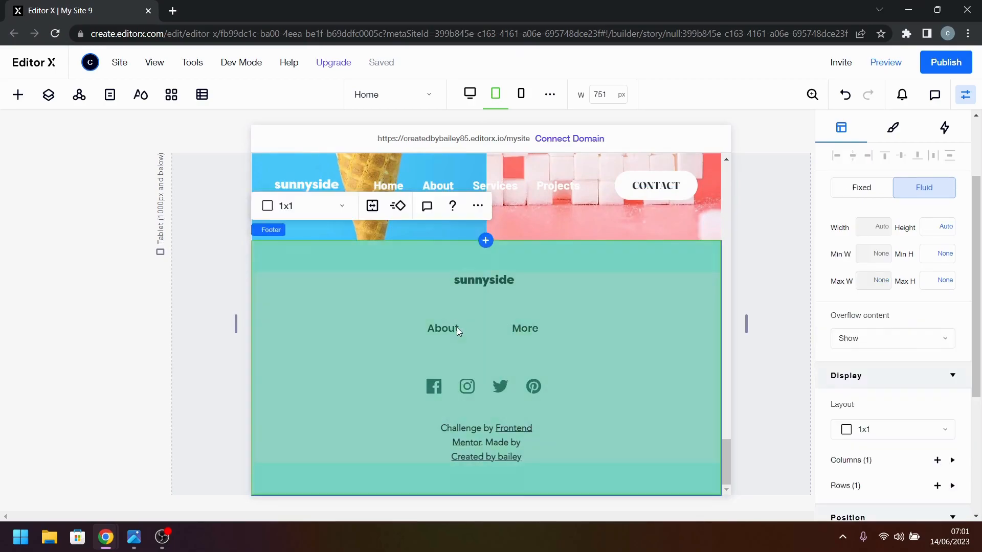
pyautogui.click(869, 226)
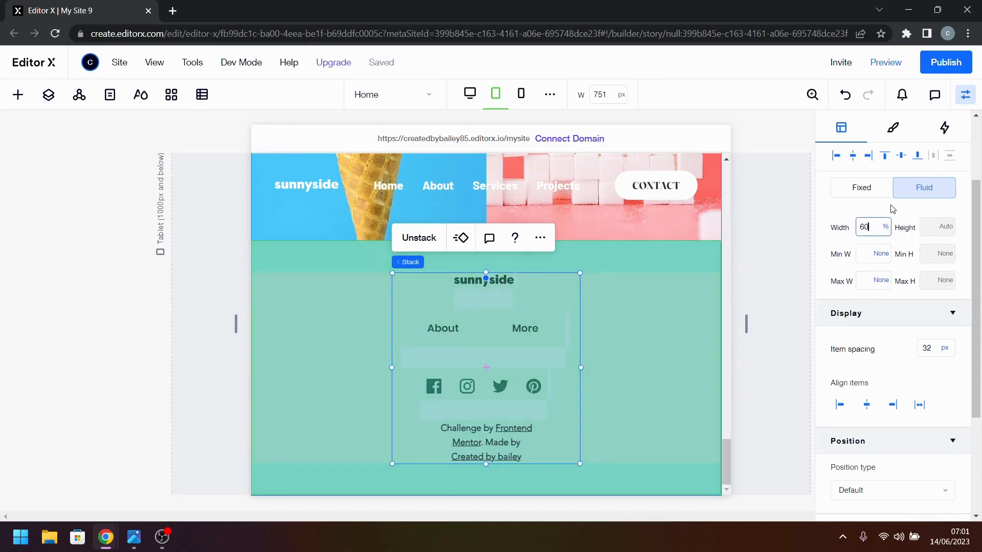
pyautogui.press('Return')
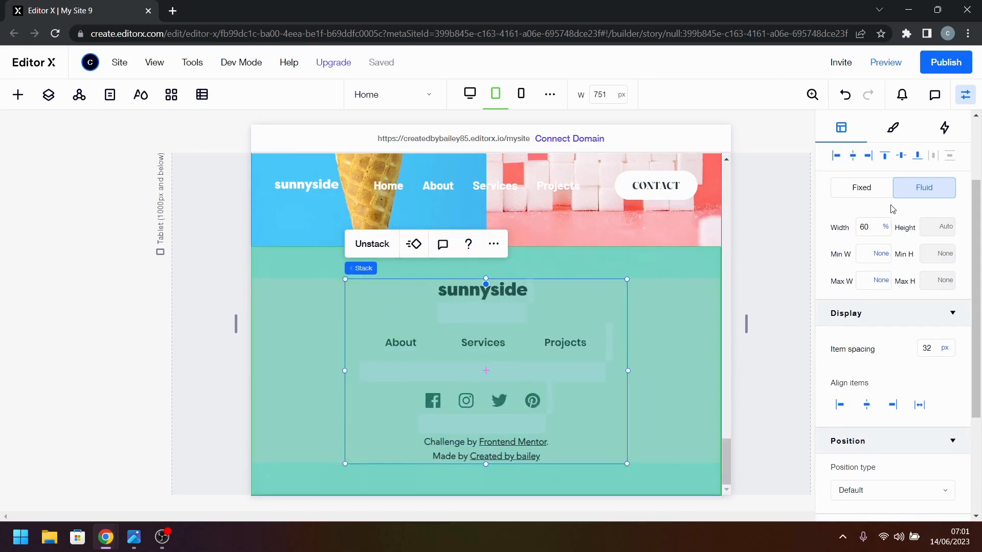
# - Set the width of the footer's credit text to 100% and check the footer by resizing the canvas
pyautogui.click(542, 450)
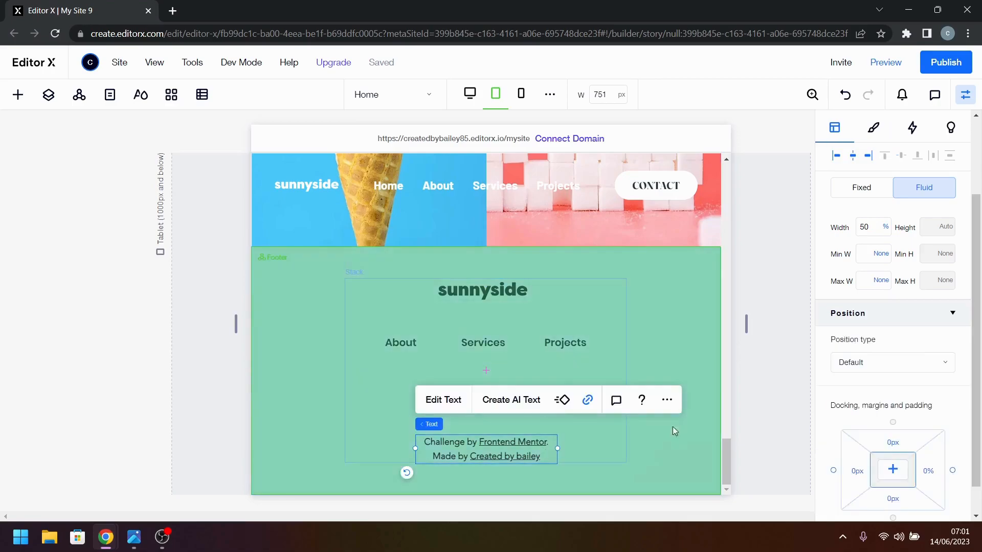
pyautogui.click(871, 226)
pyautogui.write('100')
pyautogui.press('Return')
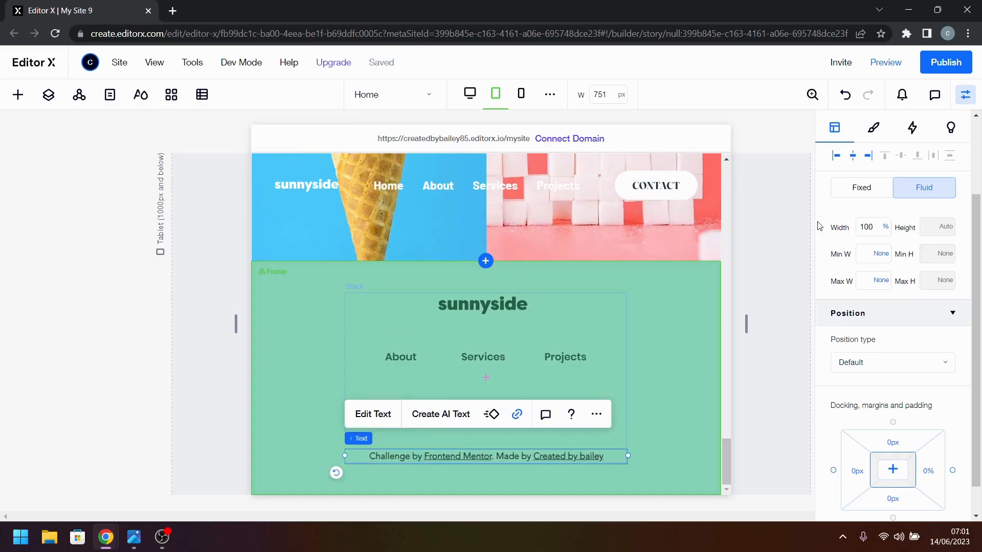
pyautogui.click(688, 352)
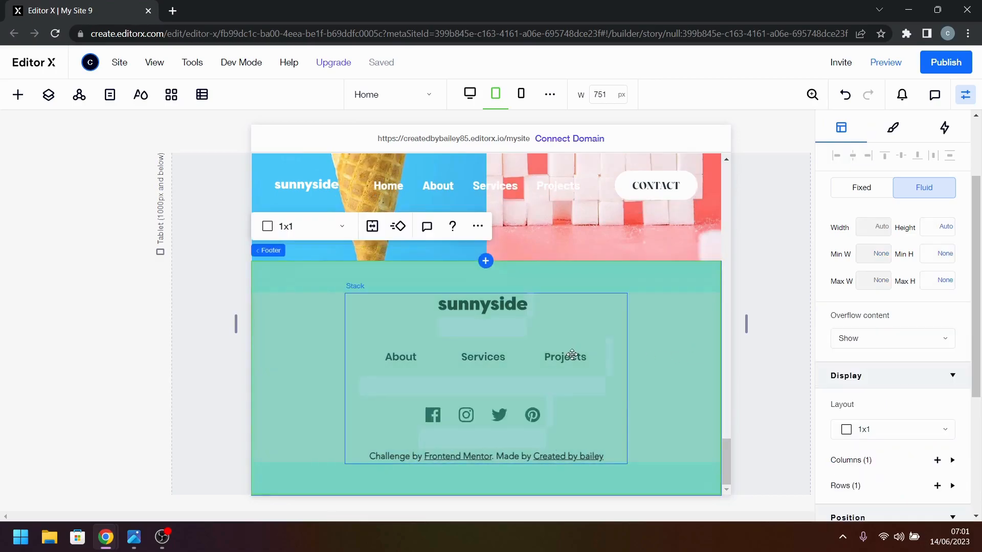
pyautogui.moveTo(746, 326)
pyautogui.mouseDown()
pyautogui.moveTo(795, 325)
pyautogui.moveTo(744, 328)
pyautogui.mouseUp()
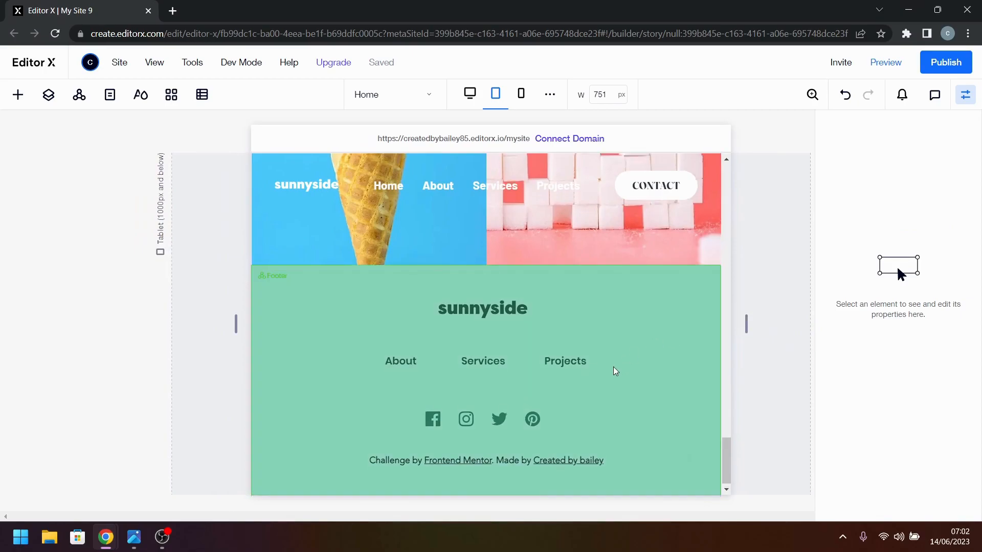
# - Switch to the mobile breakpoint (750 px and below) and review the layout from the hero down through the service sections
pyautogui.scroll(10, 614, 370)
pyautogui.scroll(10, 616, 371)
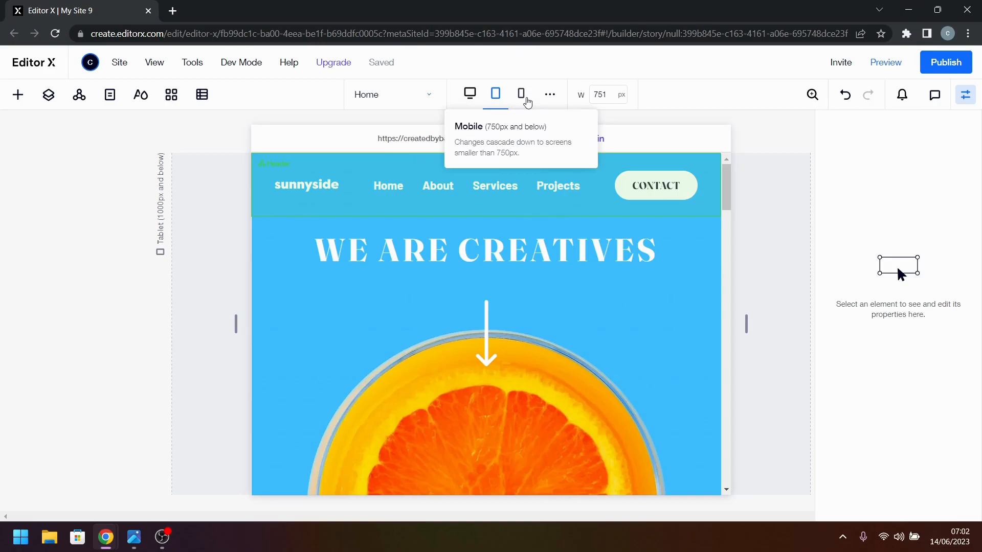
pyautogui.click(527, 101)
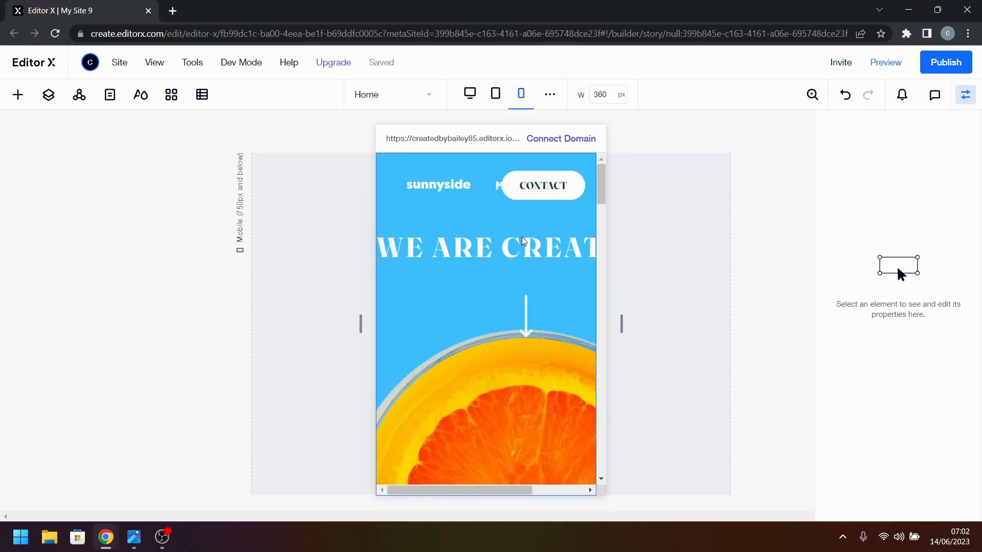
pyautogui.scroll(-10, 524, 241)
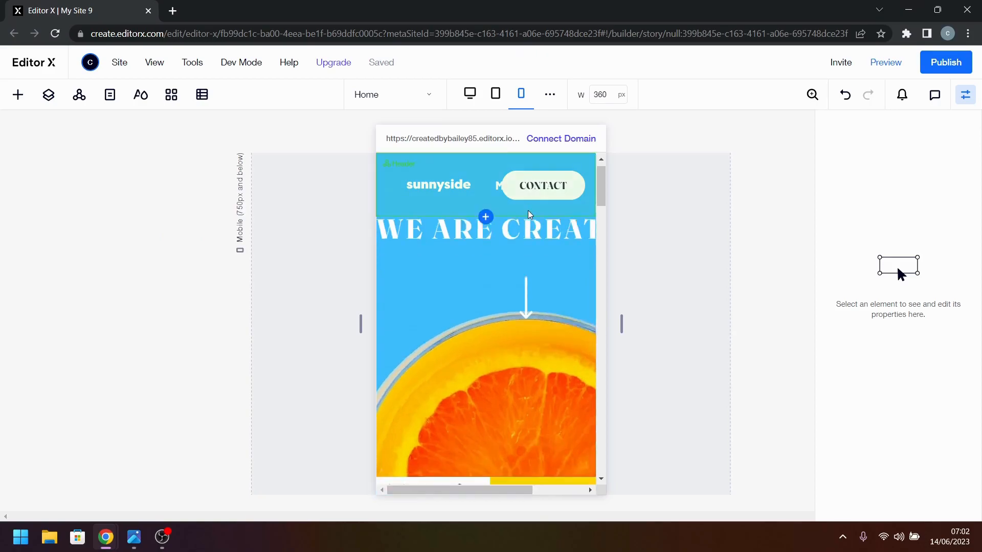
pyautogui.scroll(-10, 517, 305)
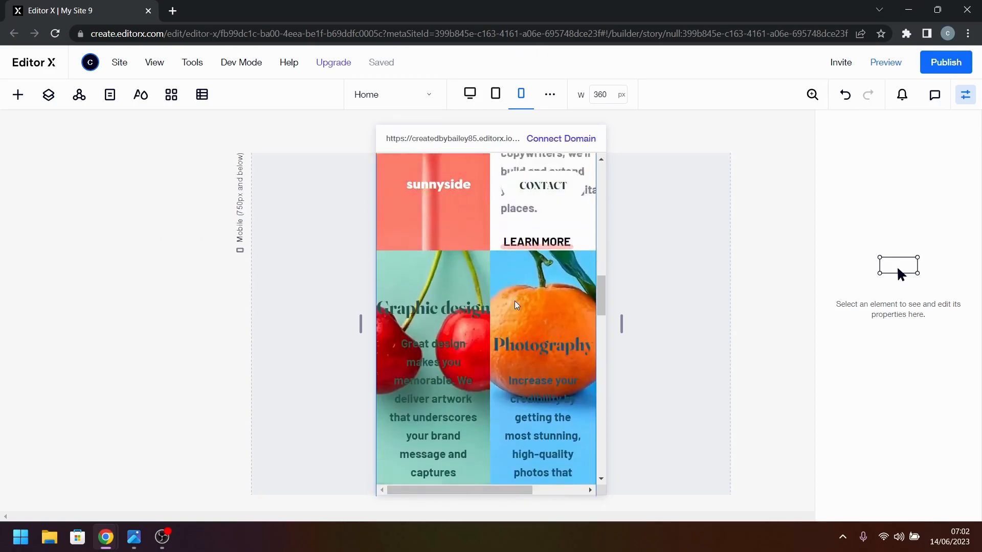
pyautogui.scroll(-3, 515, 306)
pyautogui.scroll(15, 516, 306)
pyautogui.scroll(5, 516, 305)
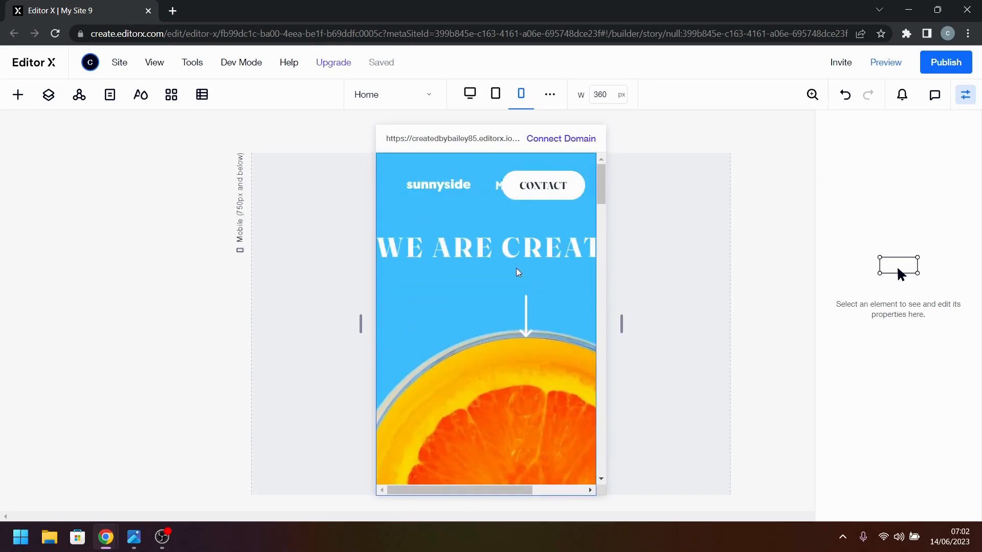
# - Align the sunnyside logo to the left edge of its header grid cell
pyautogui.click(448, 211)
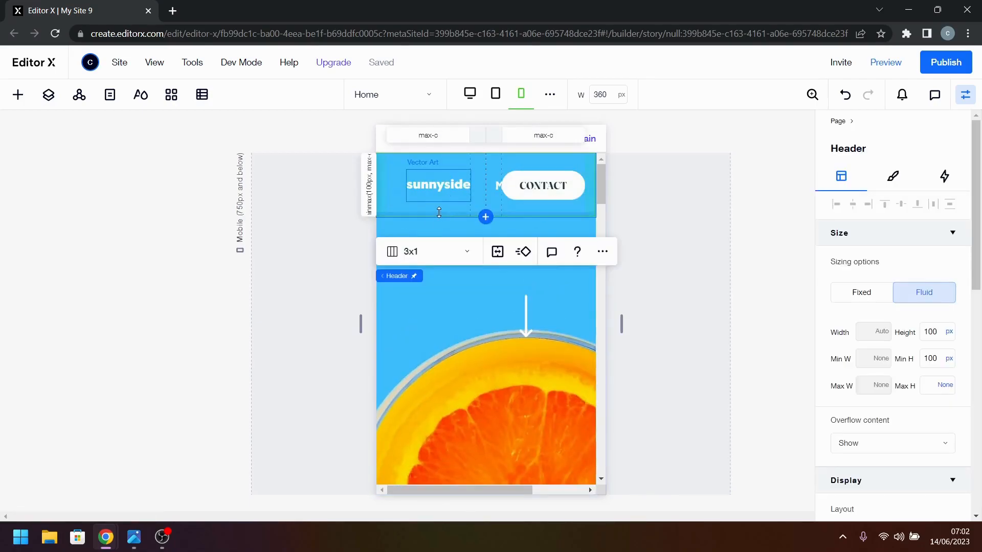
pyautogui.click(440, 196)
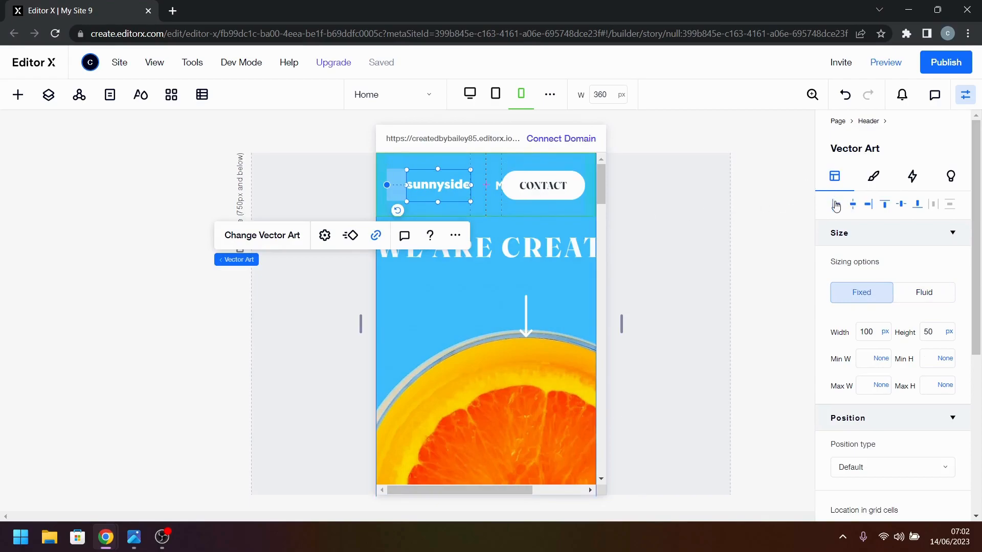
pyautogui.click(835, 206)
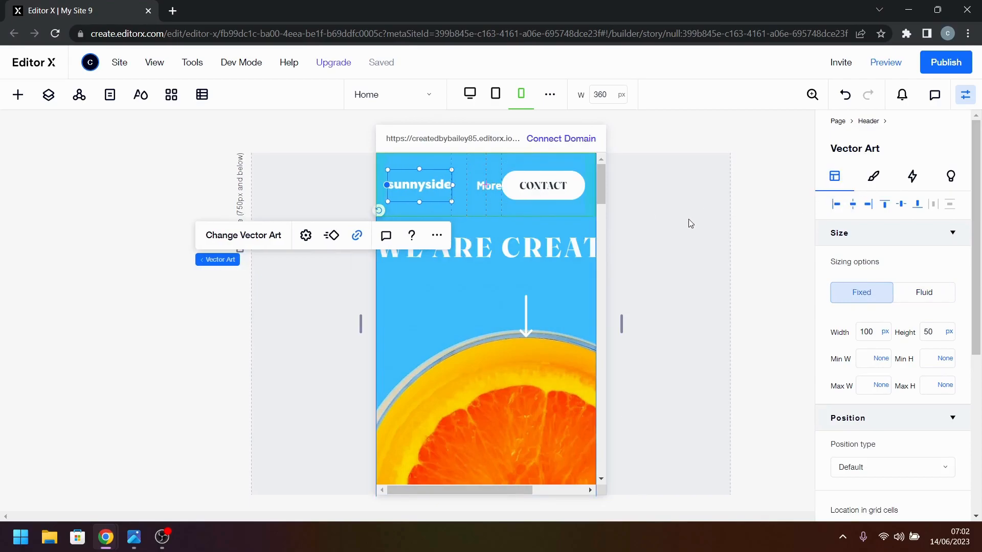
# - Hide the header's Menu and CONTACT button at the mobile breakpoint with Don't Display
pyautogui.click(49, 96)
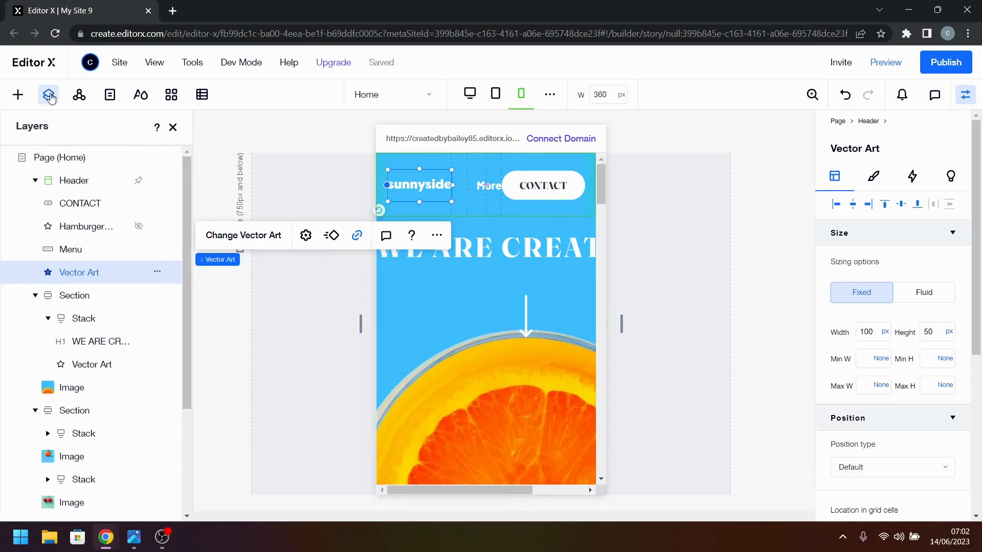
pyautogui.click(84, 257)
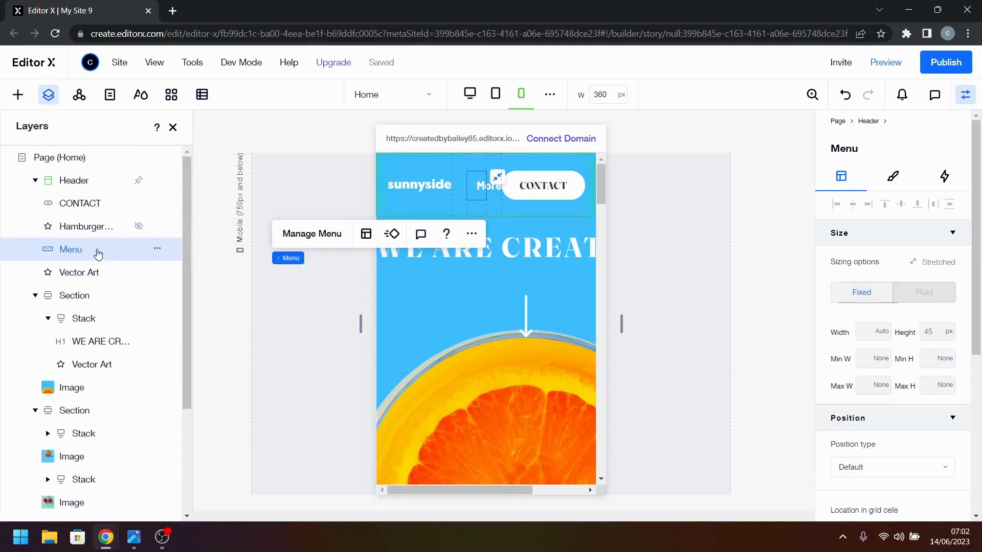
pyautogui.click(158, 250)
pyautogui.click(194, 230)
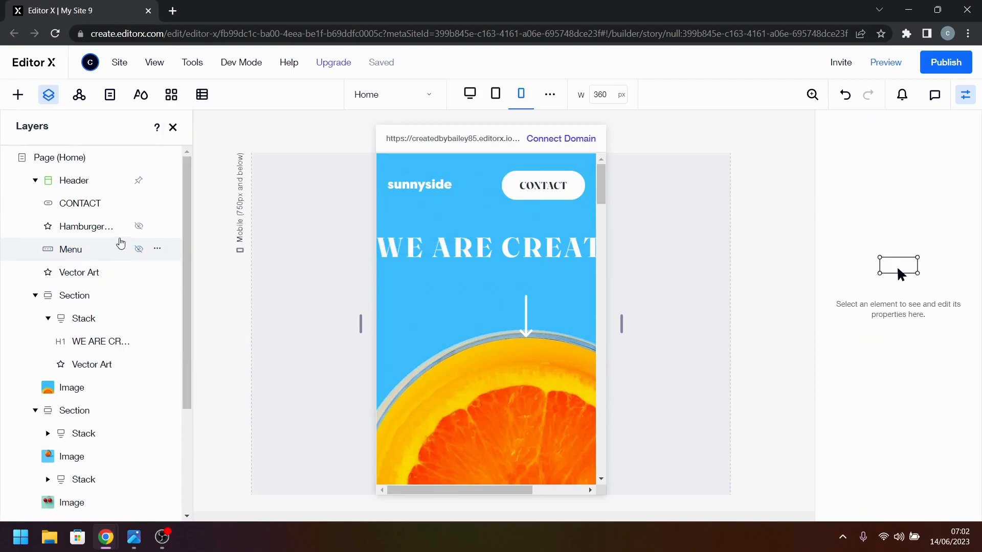
pyautogui.click(117, 209)
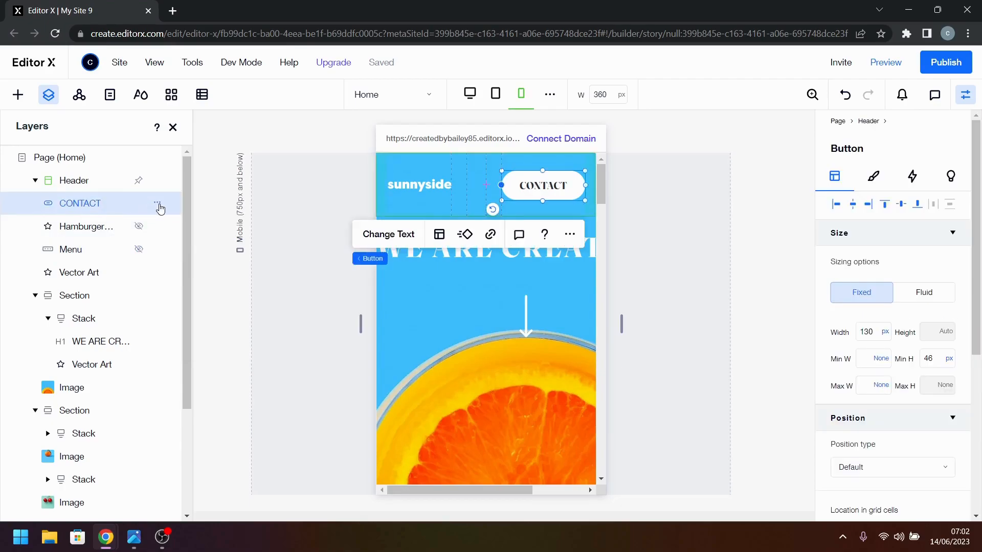
pyautogui.click(157, 203)
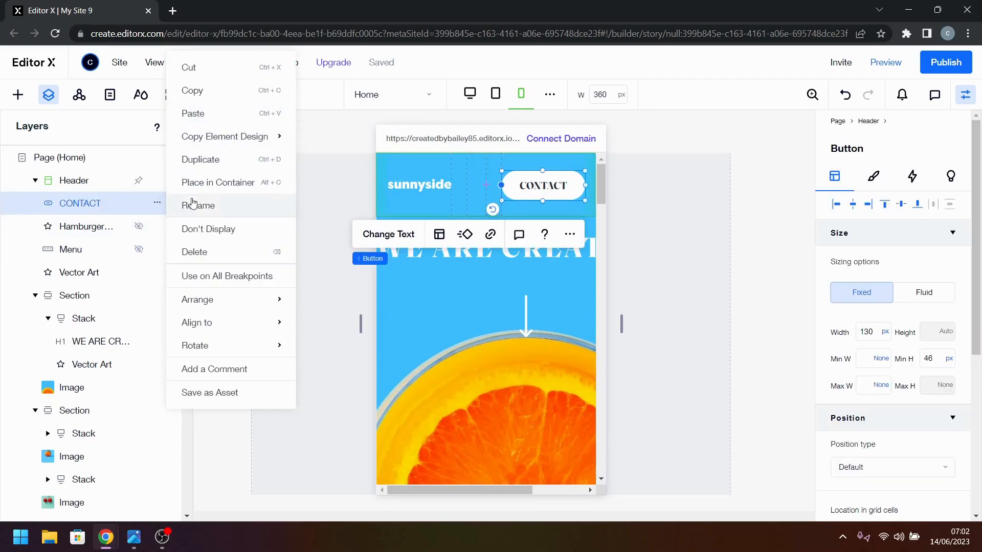
pyautogui.click(200, 230)
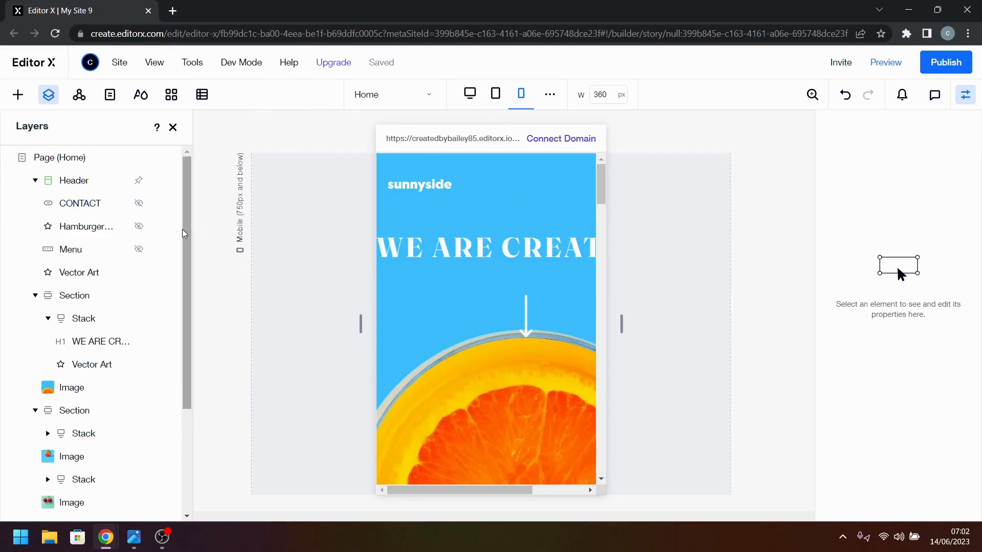
# - Display the hidden hamburger menu and place it right-aligned in the header's third grid cell
pyautogui.click(138, 227)
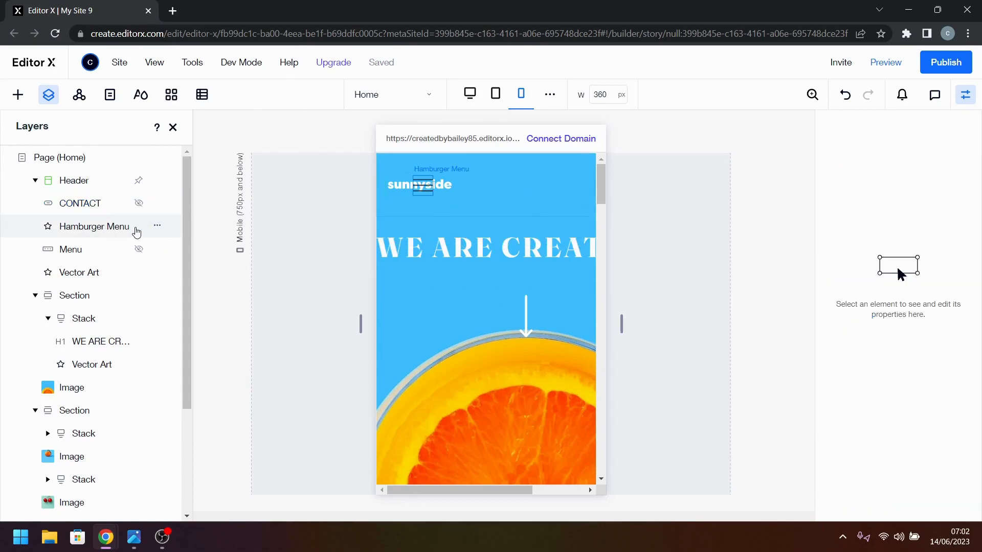
pyautogui.click(426, 185)
pyautogui.click(424, 185)
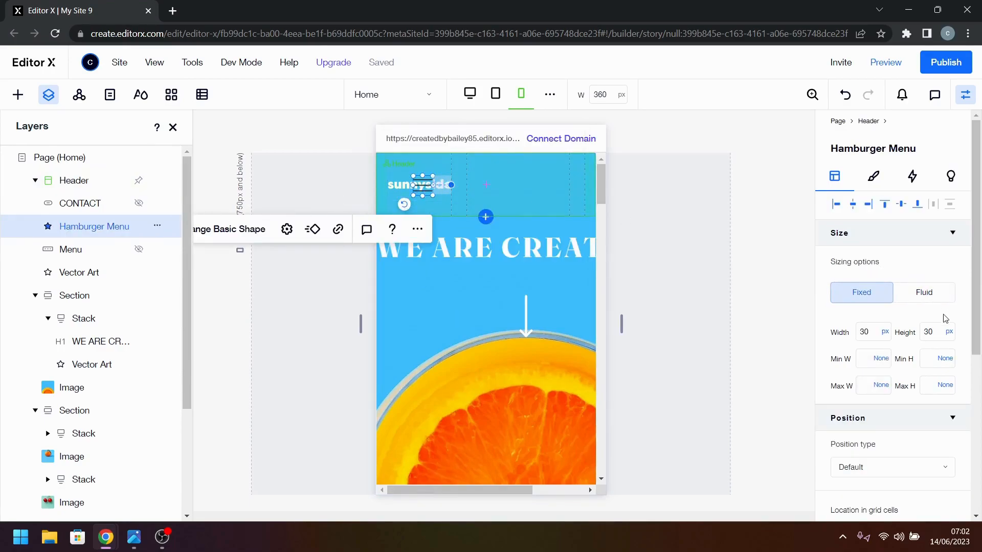
pyautogui.scroll(-5, 943, 387)
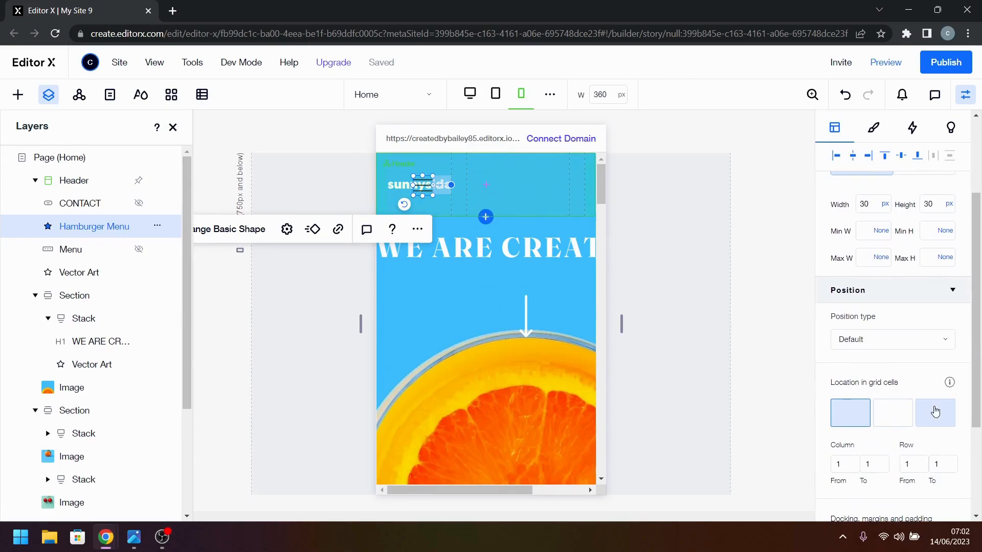
pyautogui.click(936, 416)
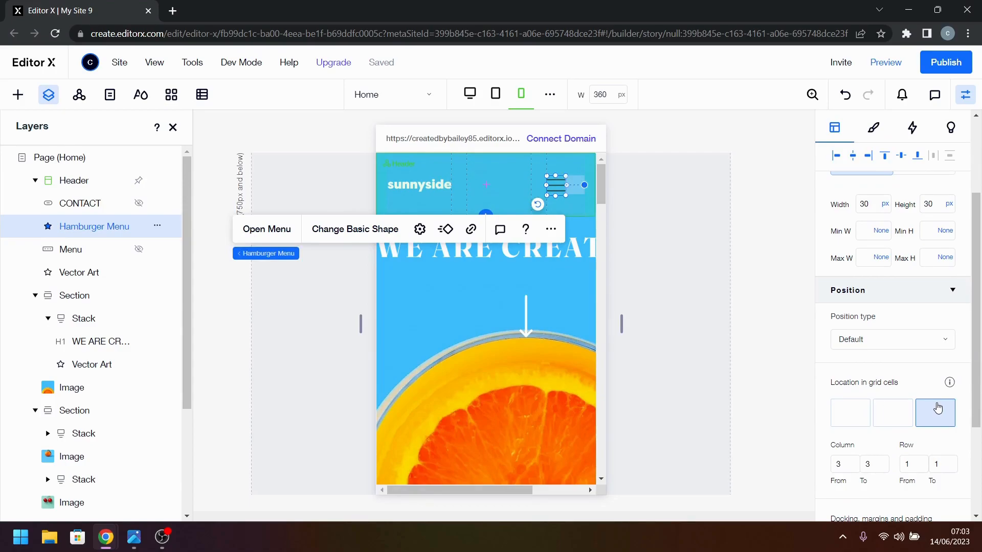
pyautogui.click(873, 160)
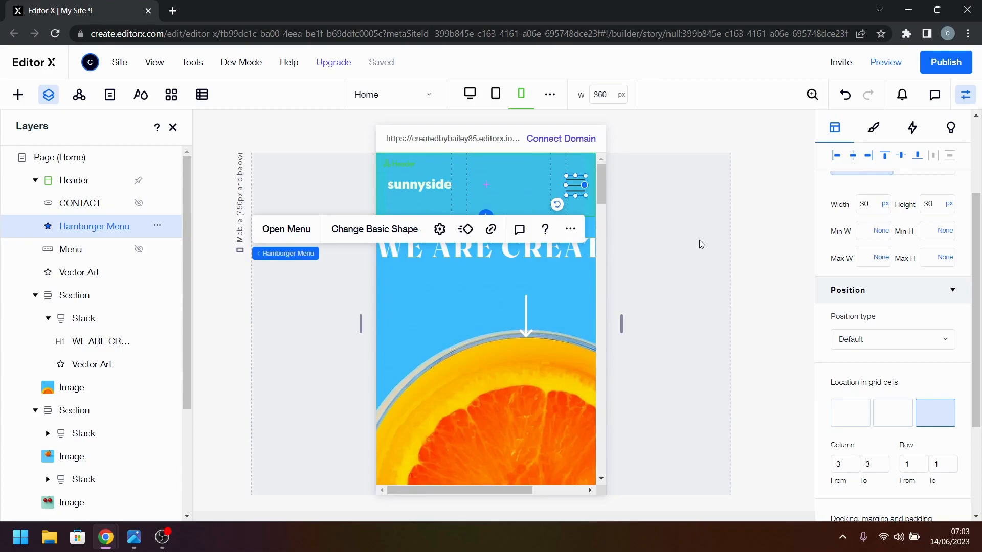
# - Check the header in the mobile-design.jpg mockup and set the hamburger menu icon's fill color to white
pyautogui.click(134, 548)
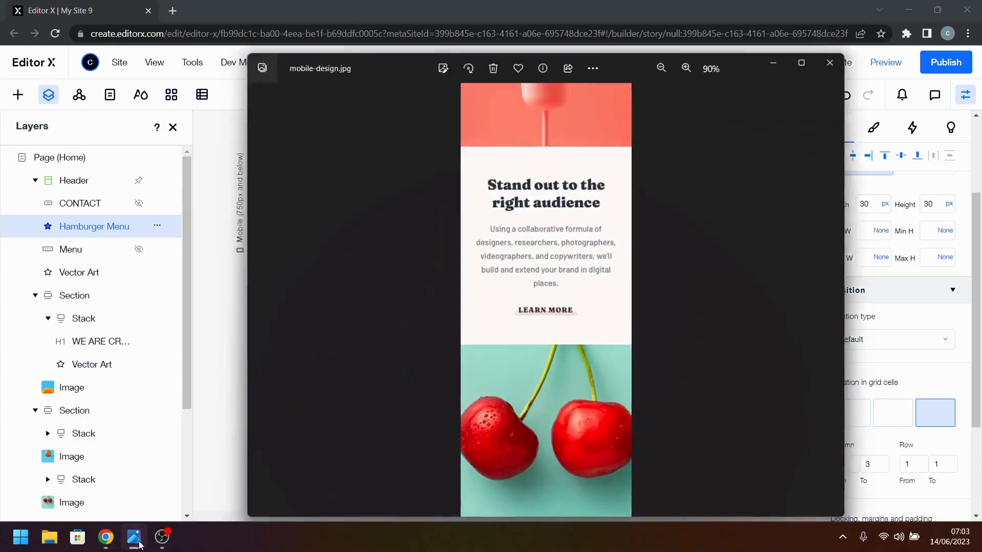
pyautogui.scroll(4, 597, 213)
pyautogui.scroll(5, 645, 194)
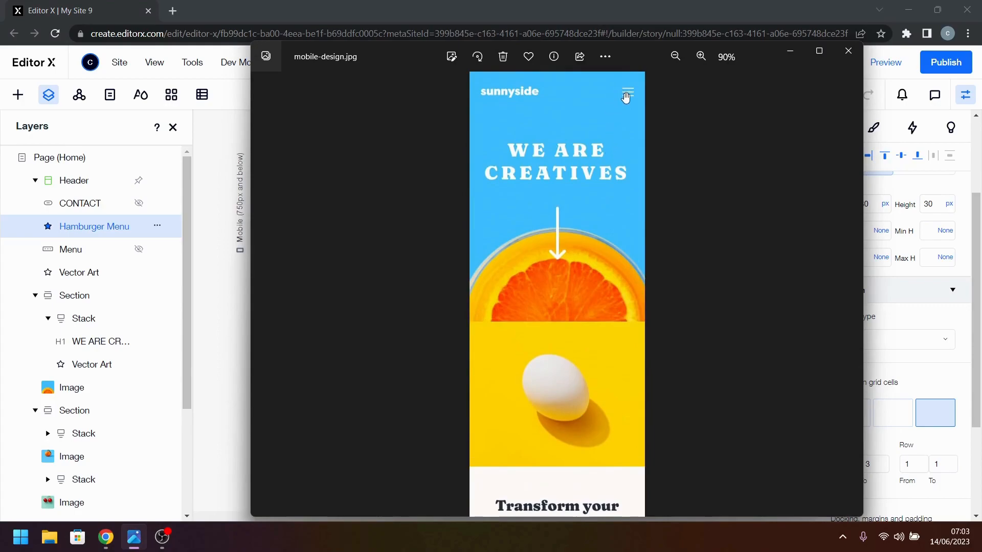
pyautogui.click(789, 52)
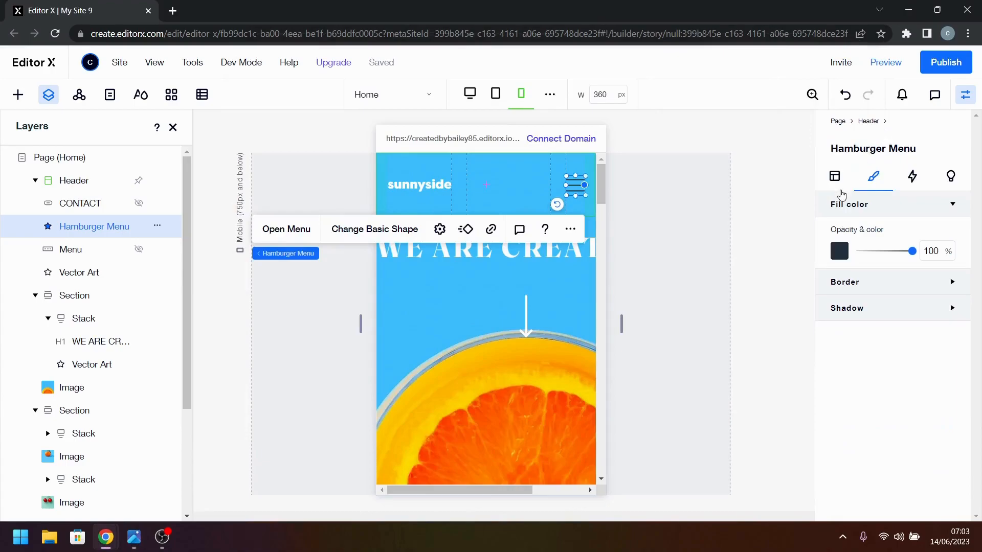
pyautogui.click(839, 251)
pyautogui.click(791, 334)
pyautogui.click(892, 267)
pyautogui.click(682, 290)
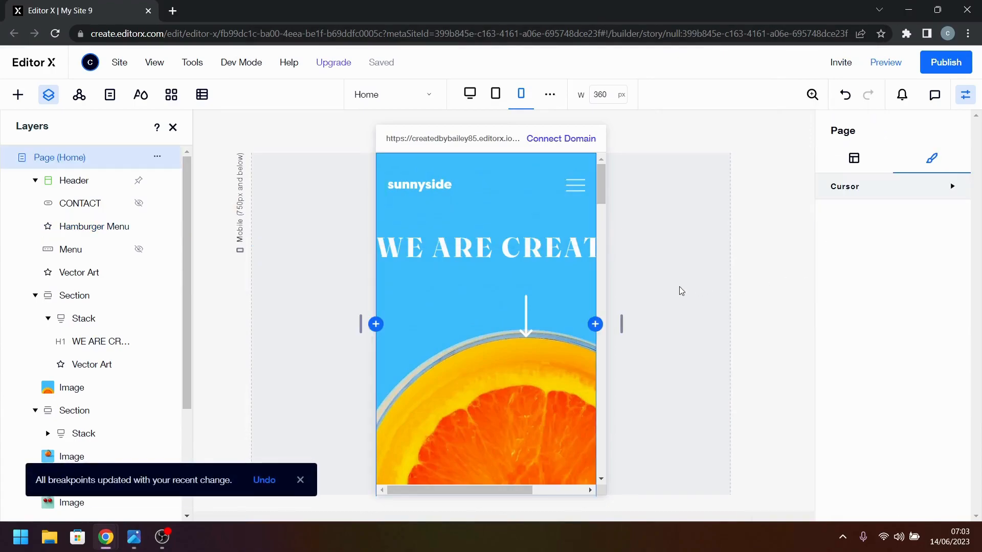
# - Check the hero in the mobile-design.jpg mockup and set the WE ARE CREATIVES heading's width to 100%
pyautogui.click(134, 537)
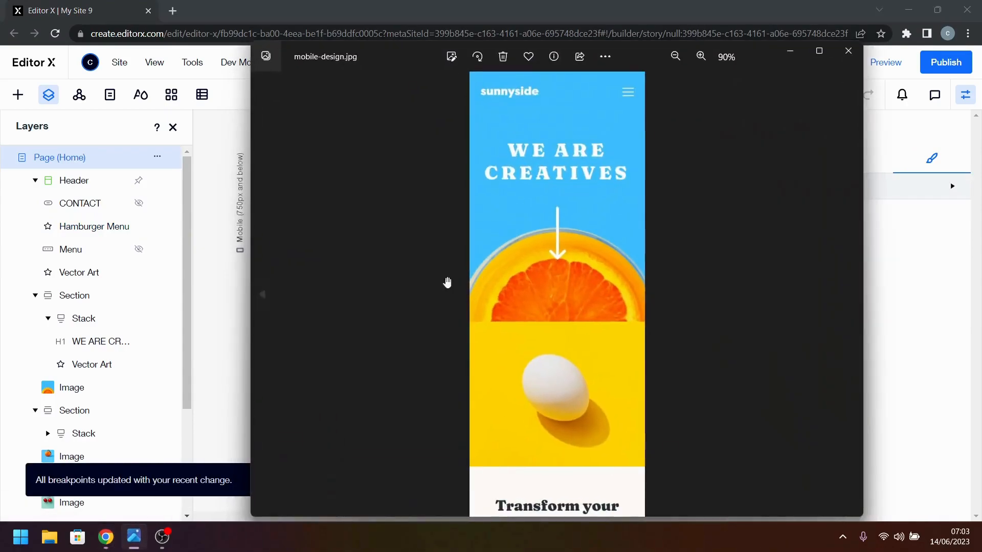
pyautogui.click(791, 50)
pyautogui.click(545, 251)
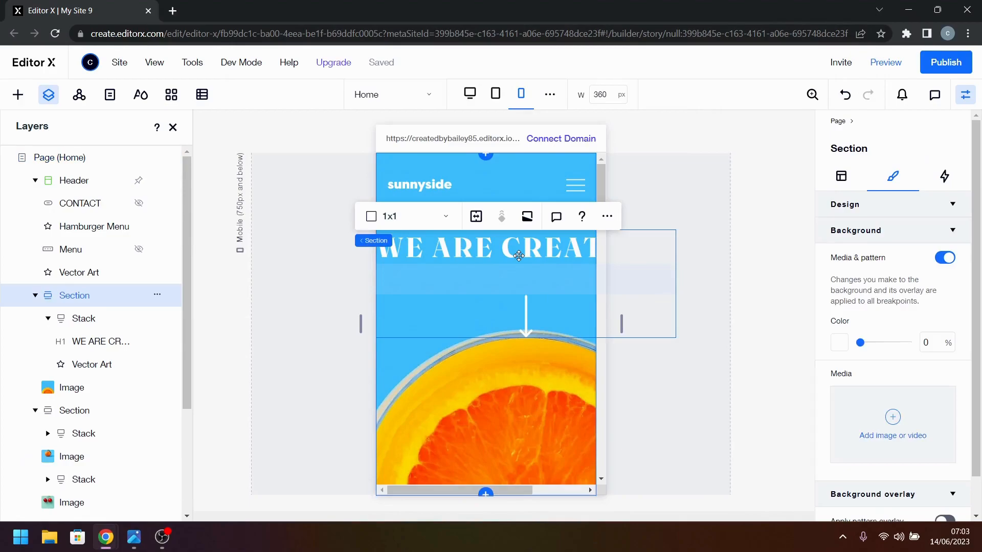
pyautogui.click(520, 256)
pyautogui.click(535, 249)
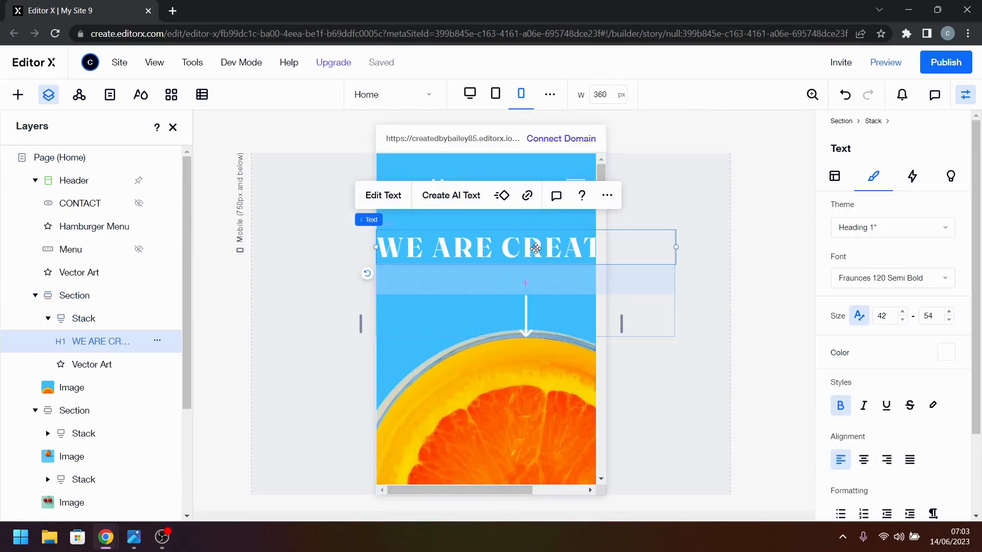
pyautogui.click(836, 177)
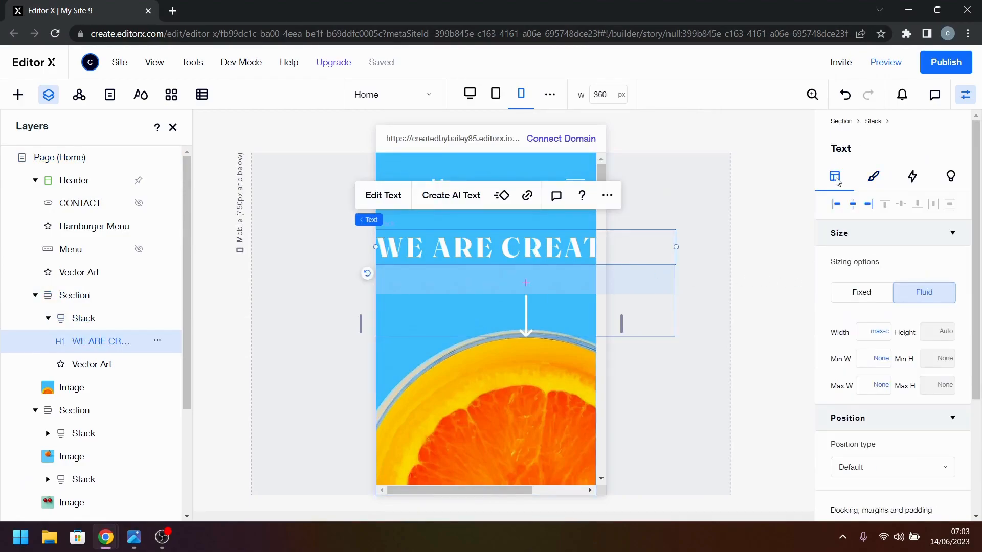
pyautogui.click(879, 338)
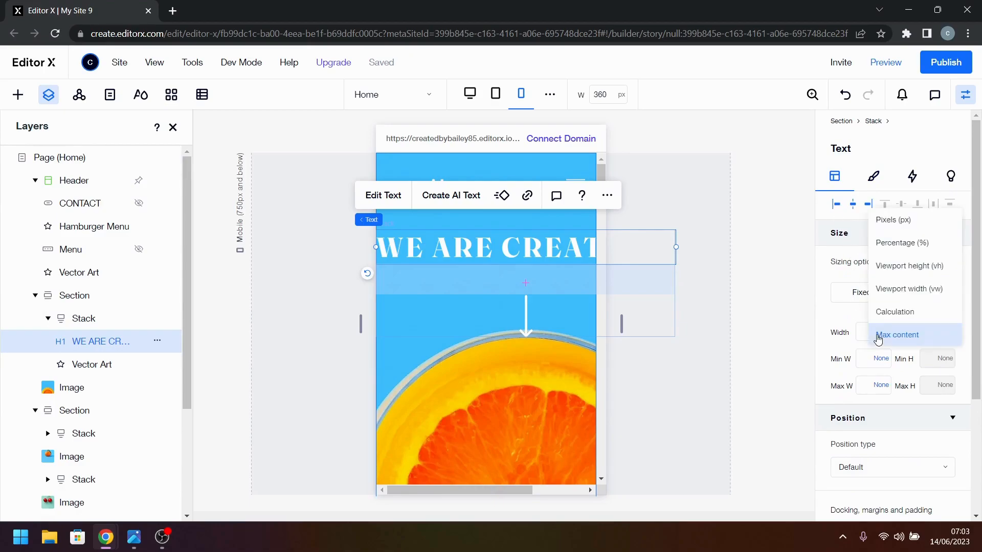
pyautogui.click(886, 241)
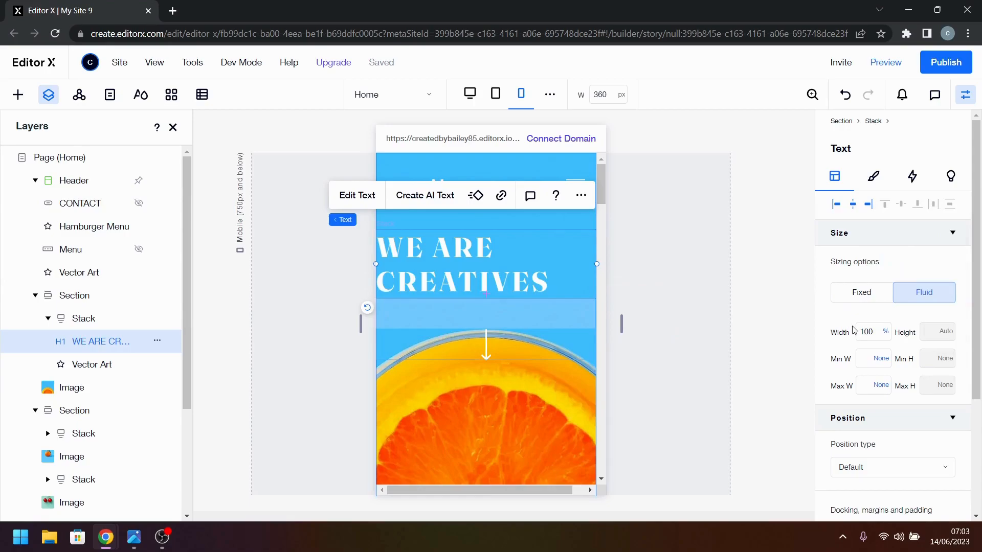
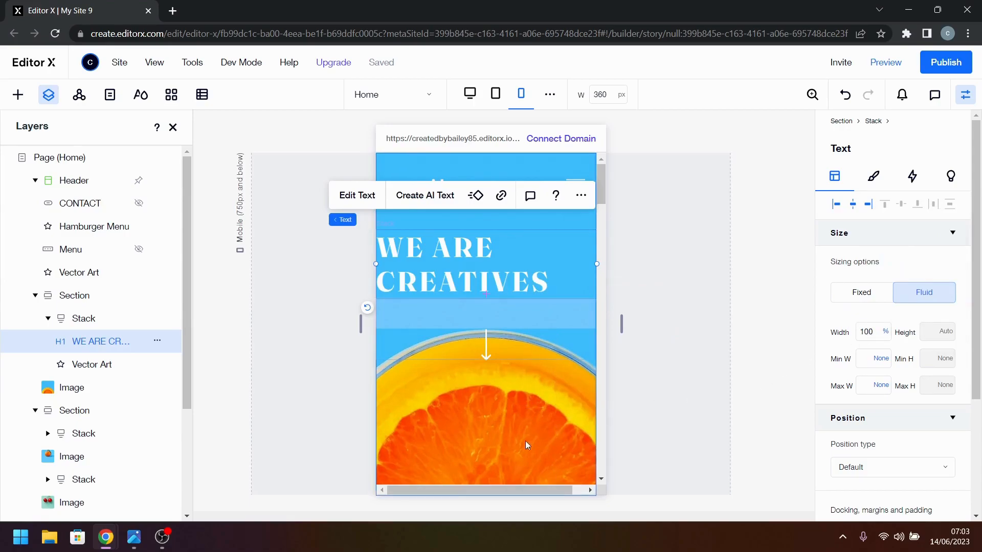
# - Examine the hero stack, its image and the sections below for the cause of the page's horizontal overflow
pyautogui.moveTo(510, 490); pyautogui.dragTo(457, 482)
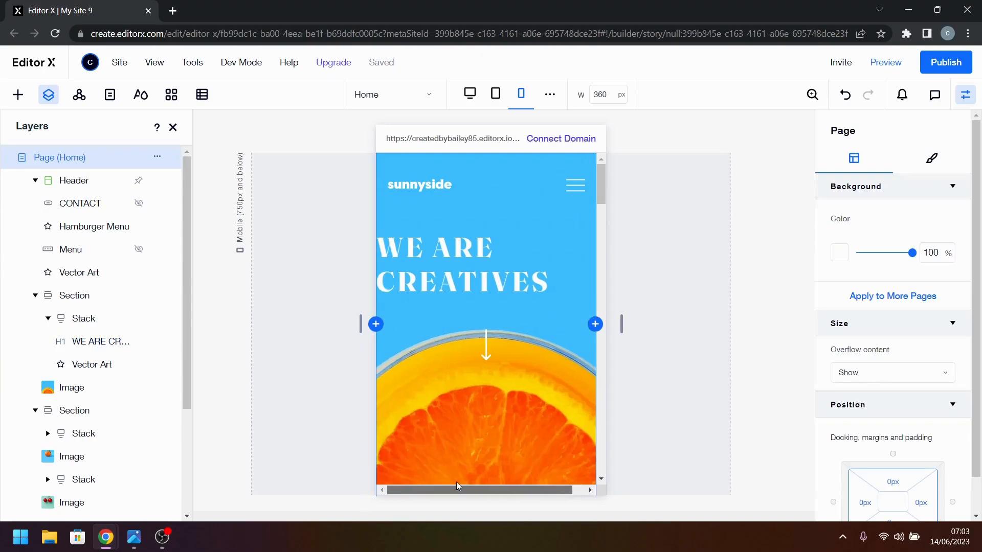
pyautogui.click(509, 309)
pyautogui.click(478, 321)
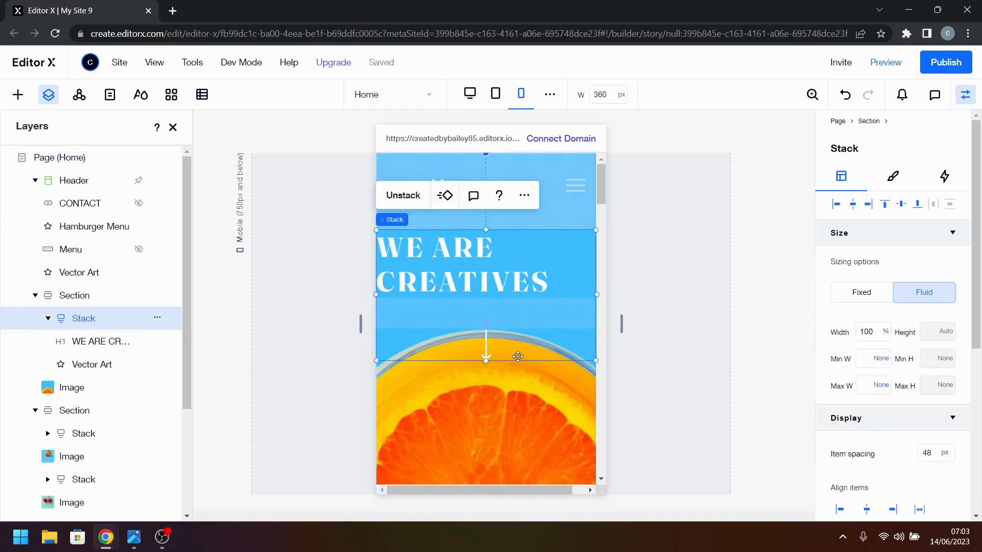
pyautogui.scroll(-4, 527, 384)
pyautogui.scroll(4, 543, 358)
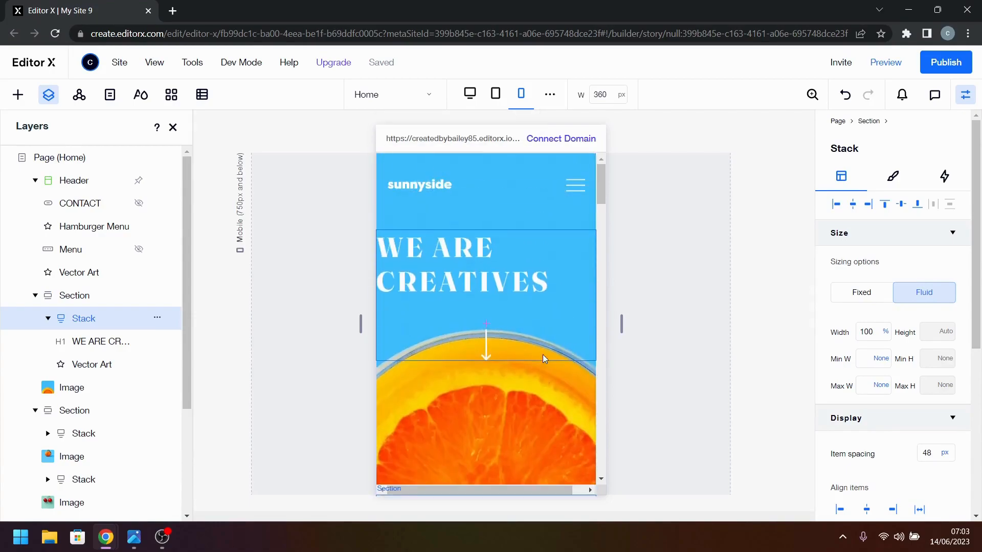
pyautogui.click(554, 415)
pyautogui.click(544, 311)
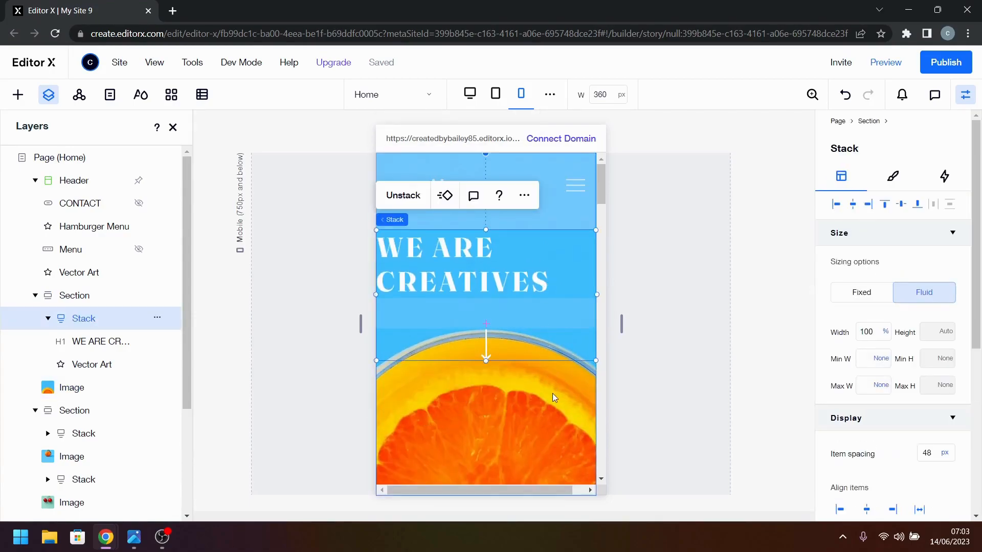
pyautogui.click(519, 396)
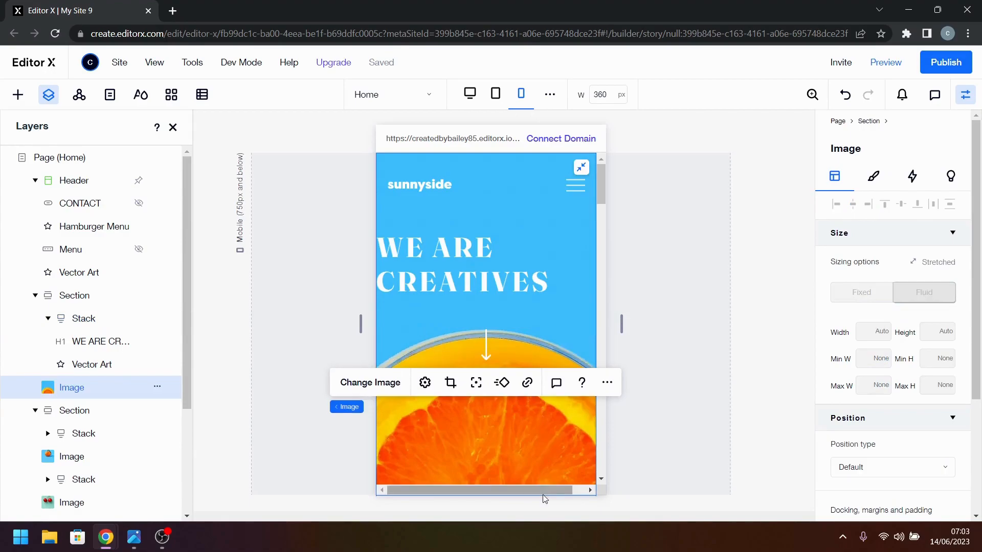
pyautogui.moveTo(542, 492); pyautogui.dragTo(588, 487)
pyautogui.scroll(-3, 563, 440)
pyautogui.scroll(-10, 563, 440)
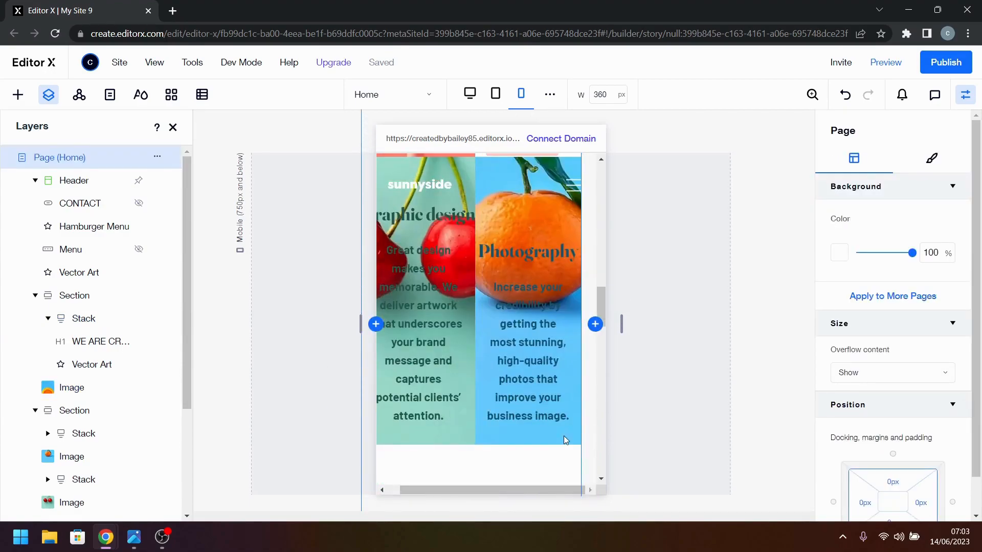
pyautogui.scroll(-3, 564, 440)
pyautogui.scroll(6, 564, 440)
pyautogui.scroll(6, 565, 440)
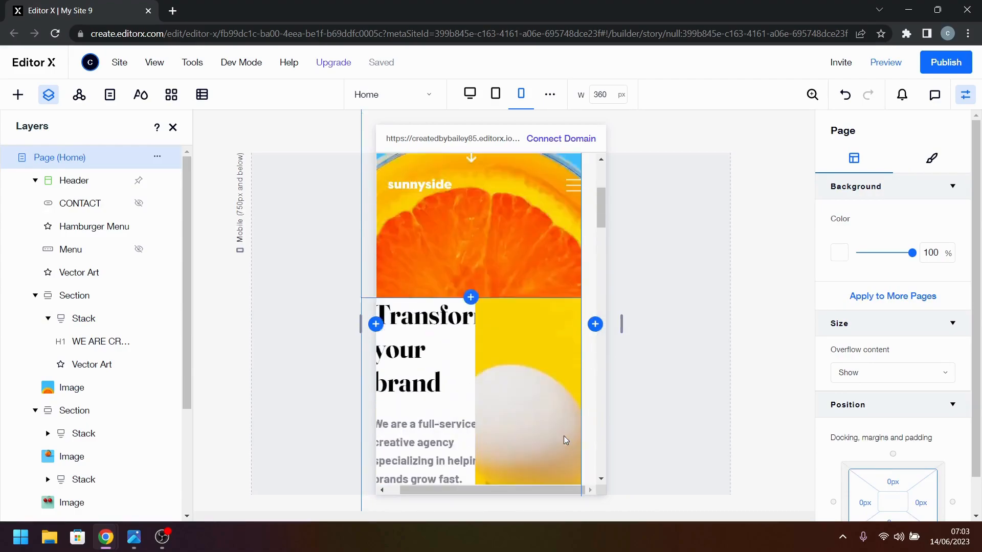
pyautogui.moveTo(523, 490); pyautogui.dragTo(446, 481)
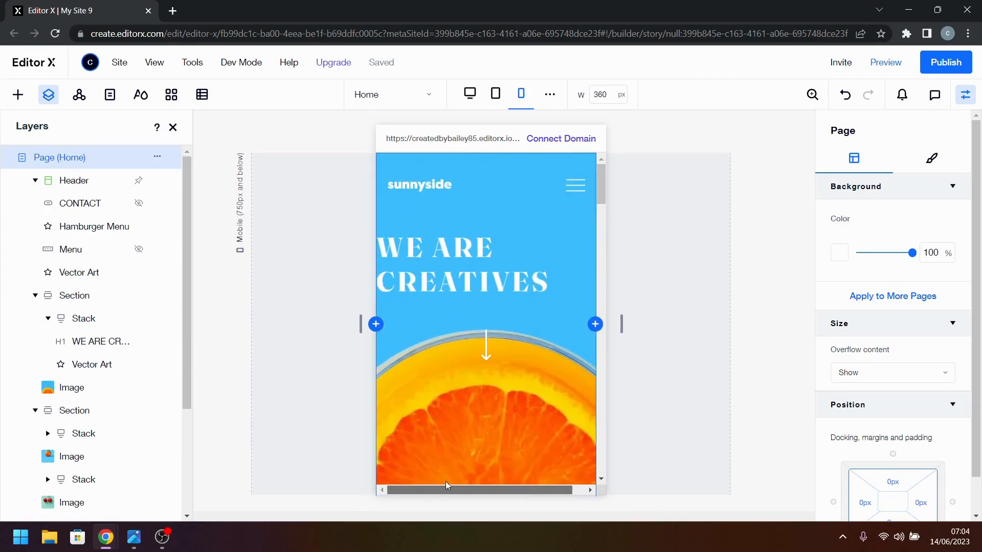
# - Check the hero heading's alignment in the mobile-design.jpg mockup and center-align the WE ARE CREATIVES heading text
pyautogui.click(451, 269)
pyautogui.click(451, 269)
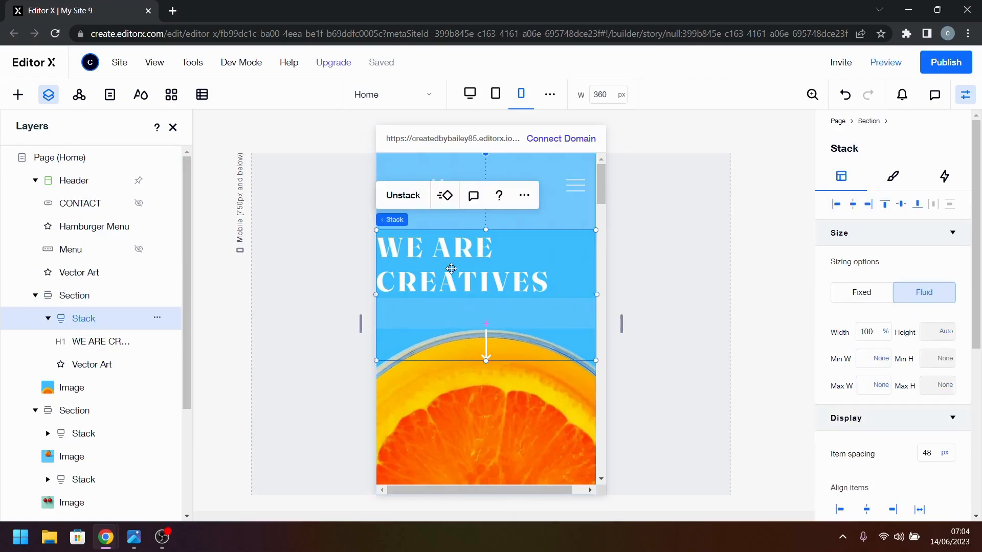
pyautogui.click(451, 269)
pyautogui.hotkey('alt', 'Tab')
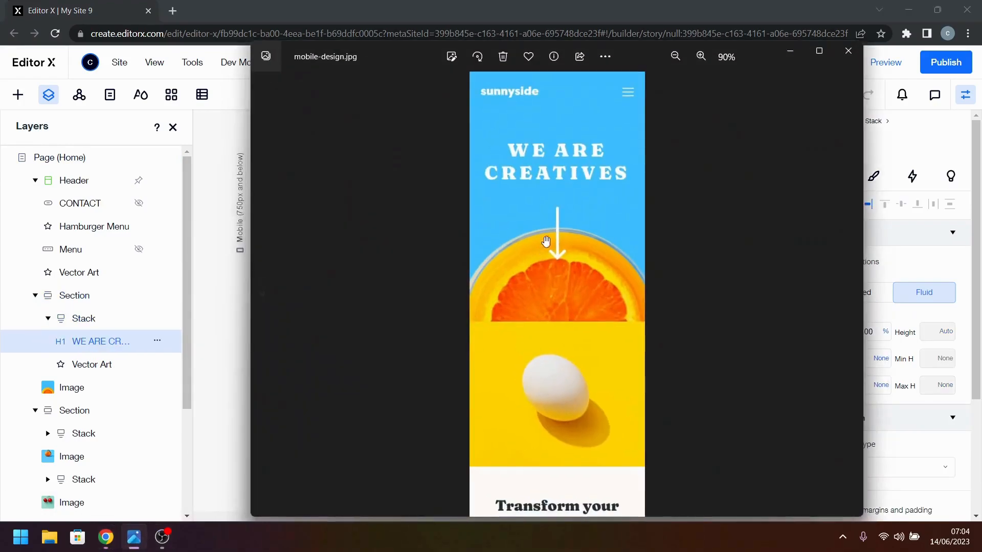
pyautogui.click(801, 51)
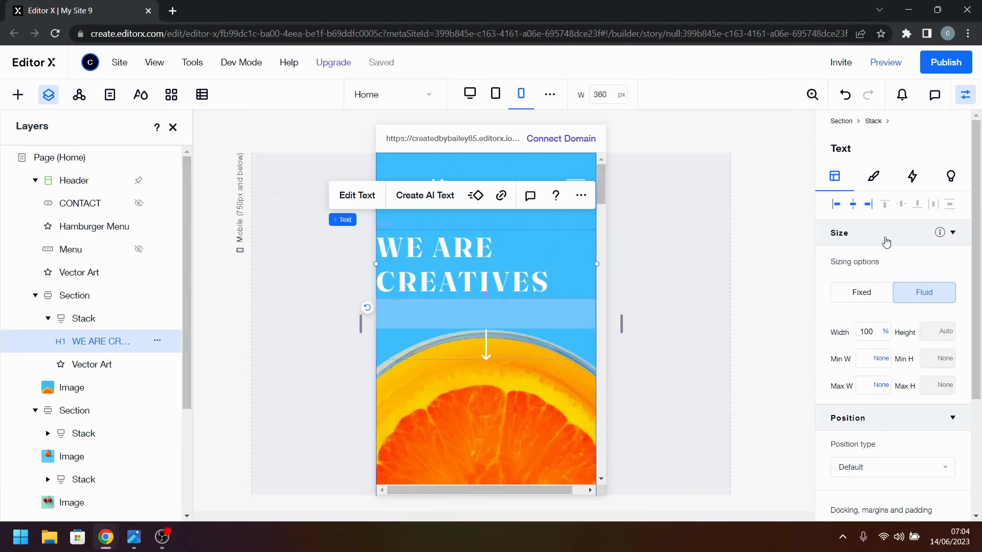
pyautogui.click(879, 175)
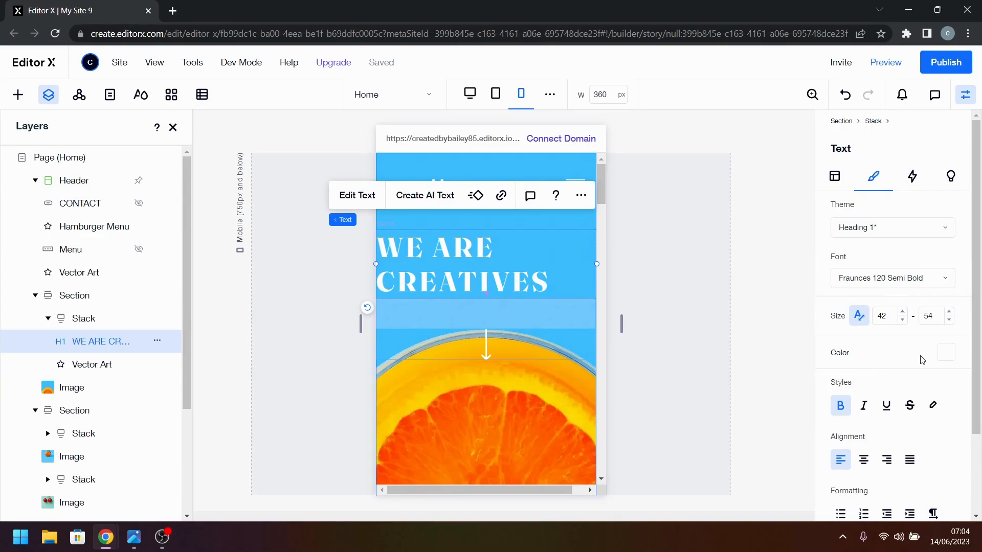
pyautogui.click(866, 462)
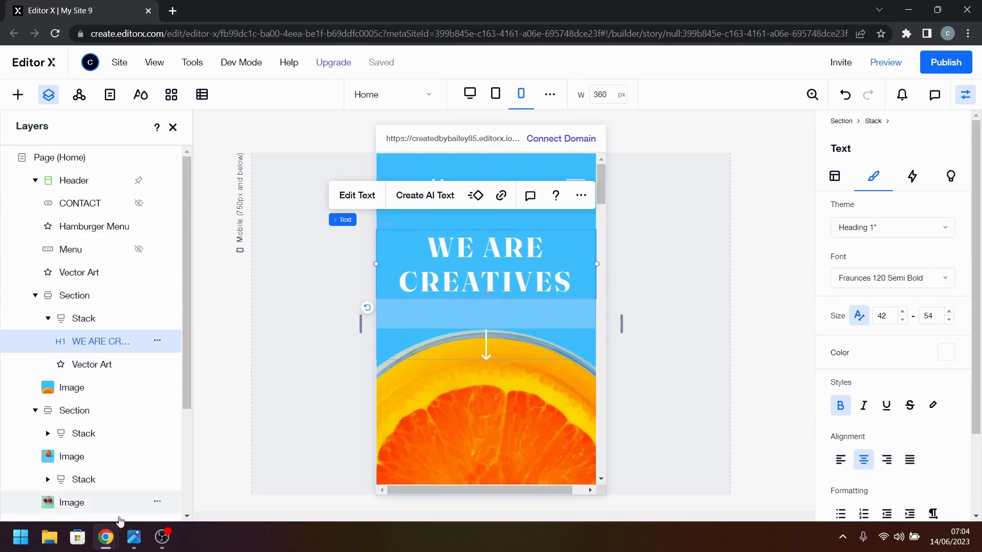
# - Compare the heading with the mobile mockup and set its font size range to 36 minimum and 48 maximum
pyautogui.click(139, 545)
pyautogui.click(139, 545)
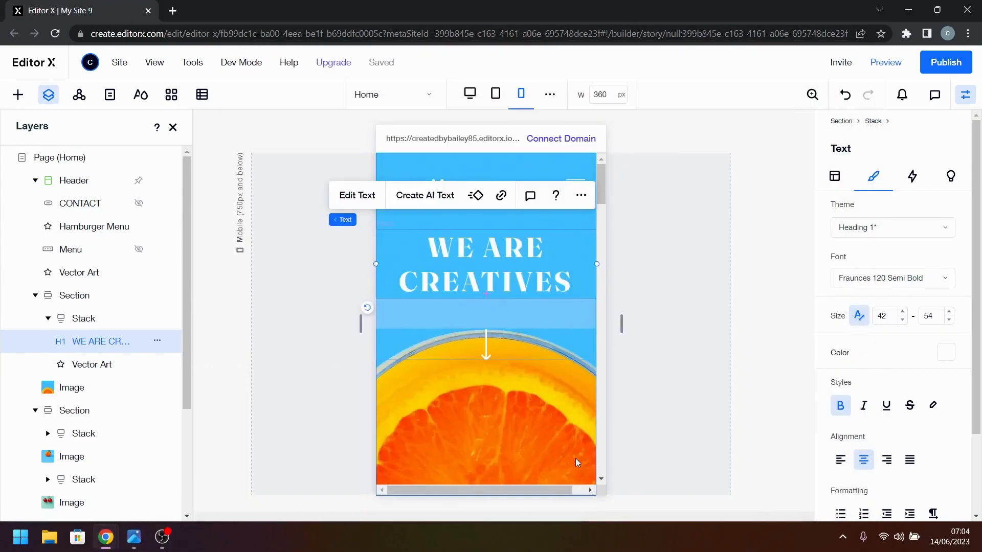
pyautogui.click(944, 318)
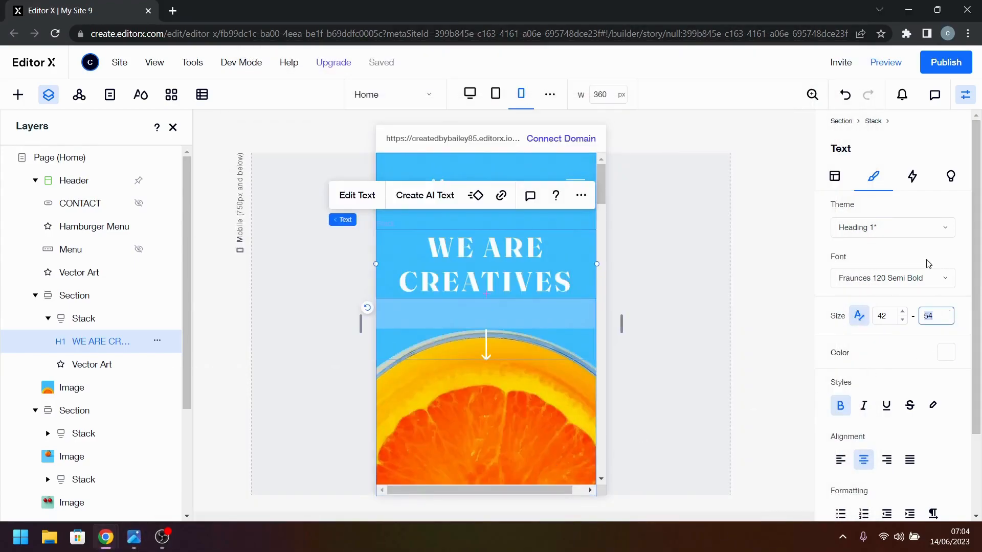
pyautogui.press('Return')
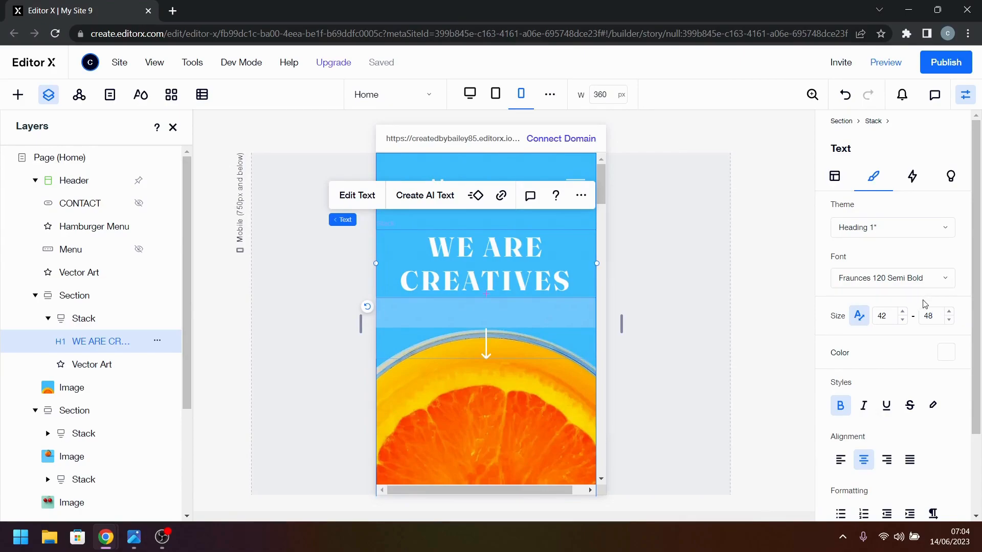
pyautogui.click(892, 318)
pyautogui.press('Return')
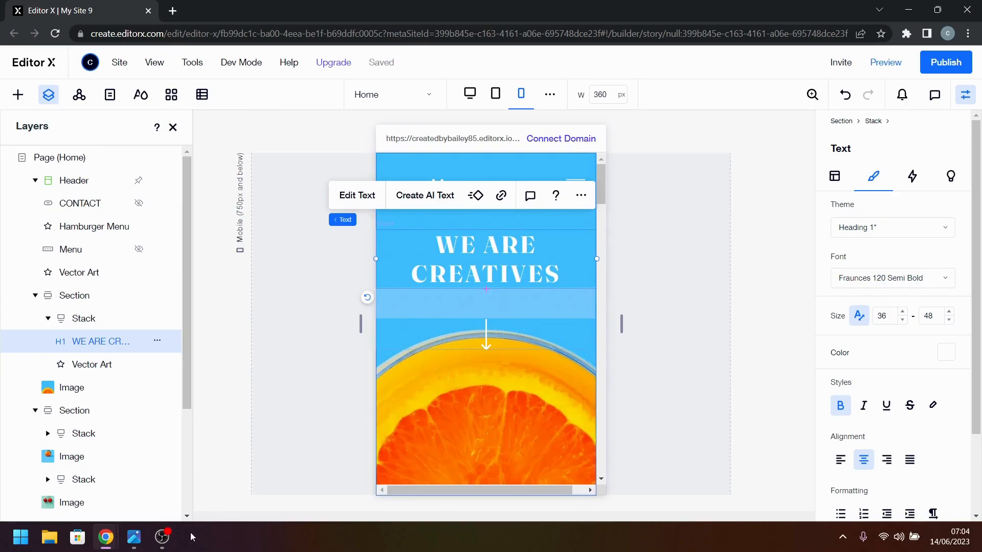
# - Check the heading against the mobile mockup again and set its minimum font size to 40
pyautogui.click(134, 537)
pyautogui.click(135, 537)
pyautogui.click(882, 316)
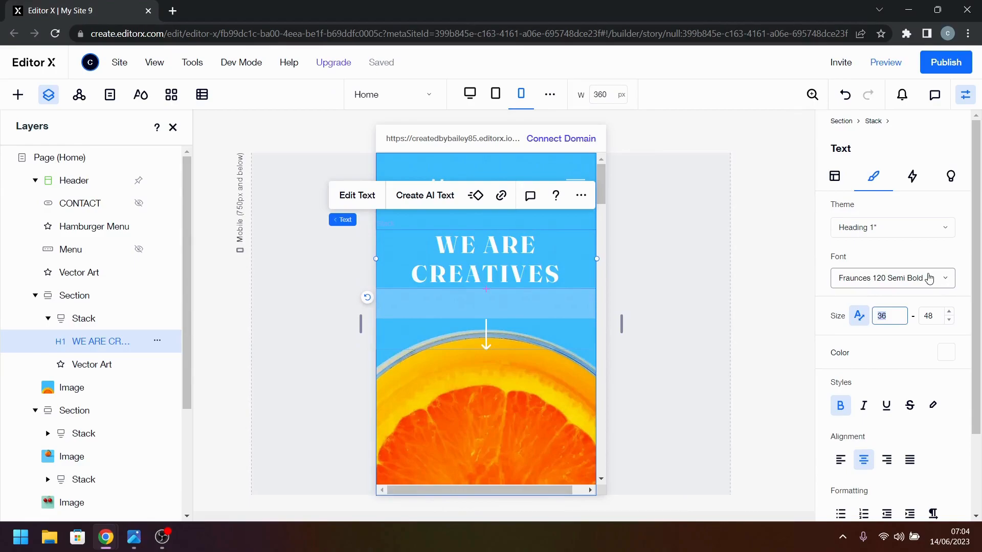
pyautogui.write('40')
pyautogui.press('Return')
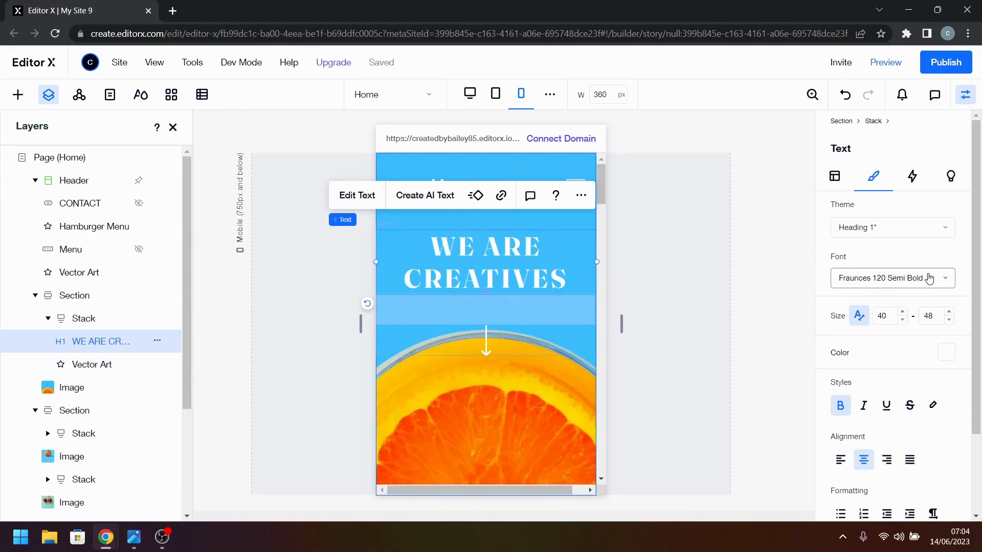
# - Set the hero's white arrow vector art to 25% width and compare it with the arrow in the mobile mockup
pyautogui.click(486, 344)
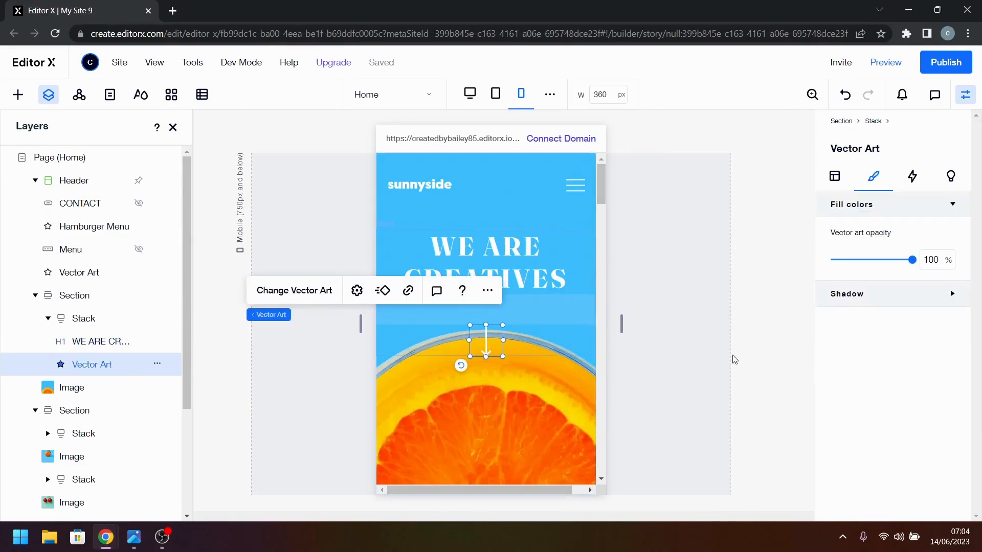
pyautogui.click(835, 185)
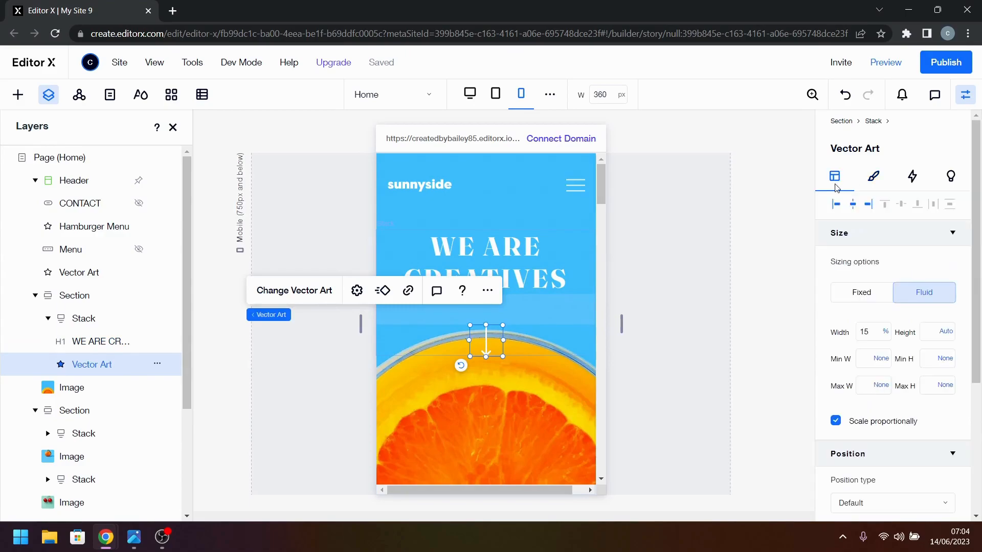
pyautogui.click(873, 329)
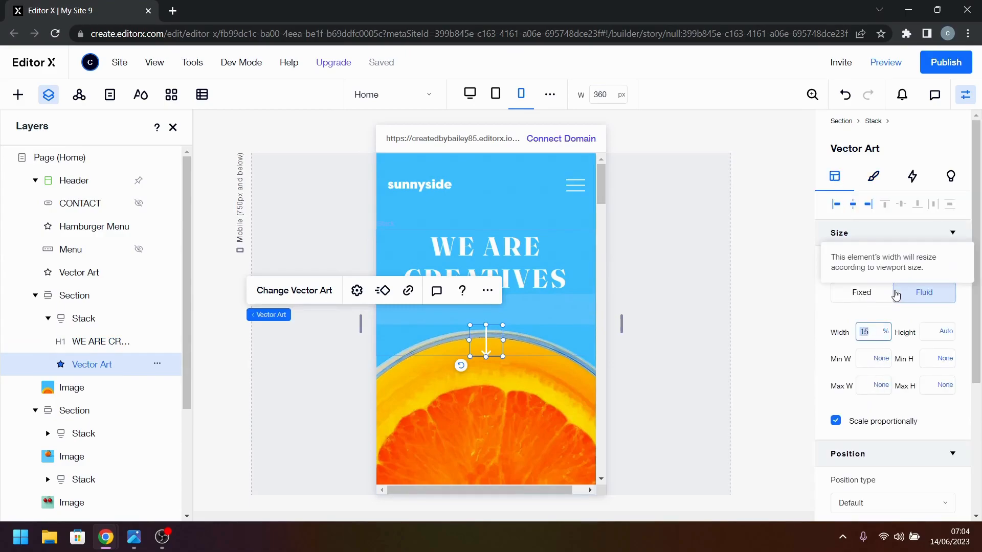
pyautogui.press('Return')
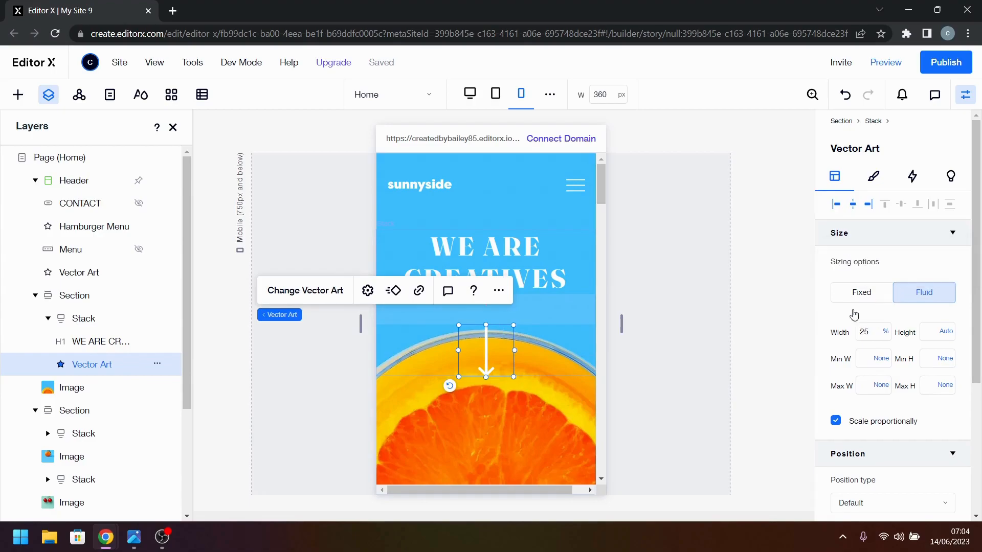
pyautogui.click(140, 538)
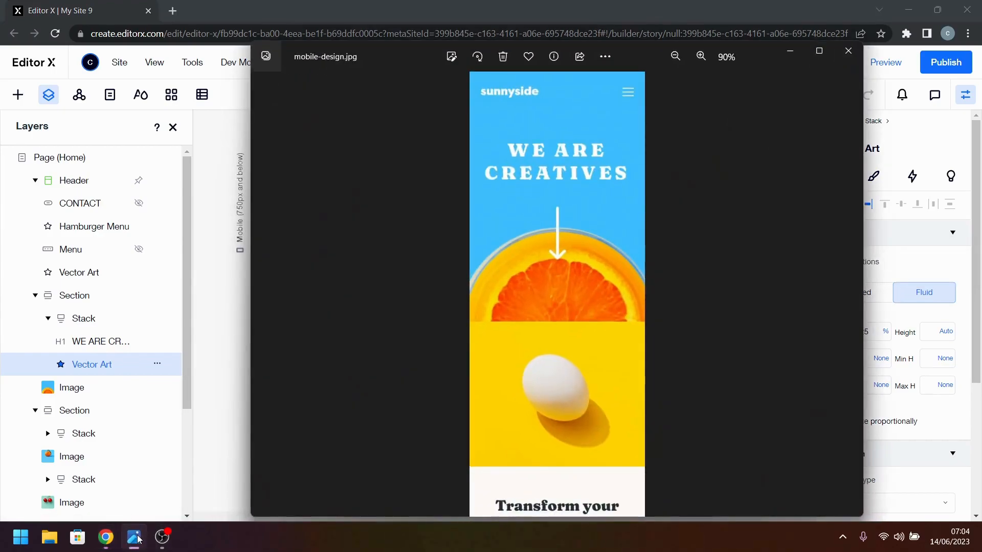
pyautogui.click(138, 539)
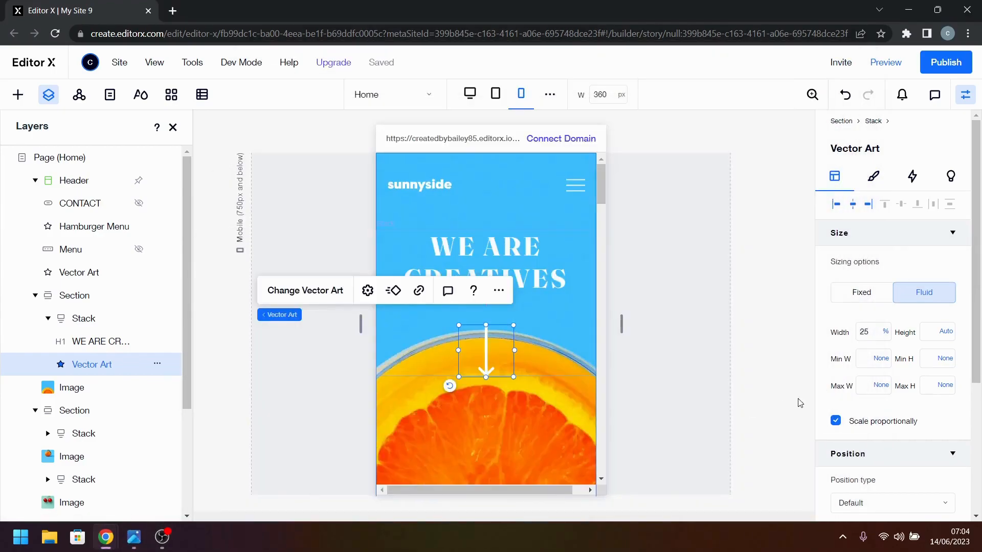
# - Set the hero arrow's width to 30% and compare it with the mobile-design.jpg mockup
pyautogui.click(868, 331)
pyautogui.press('Return')
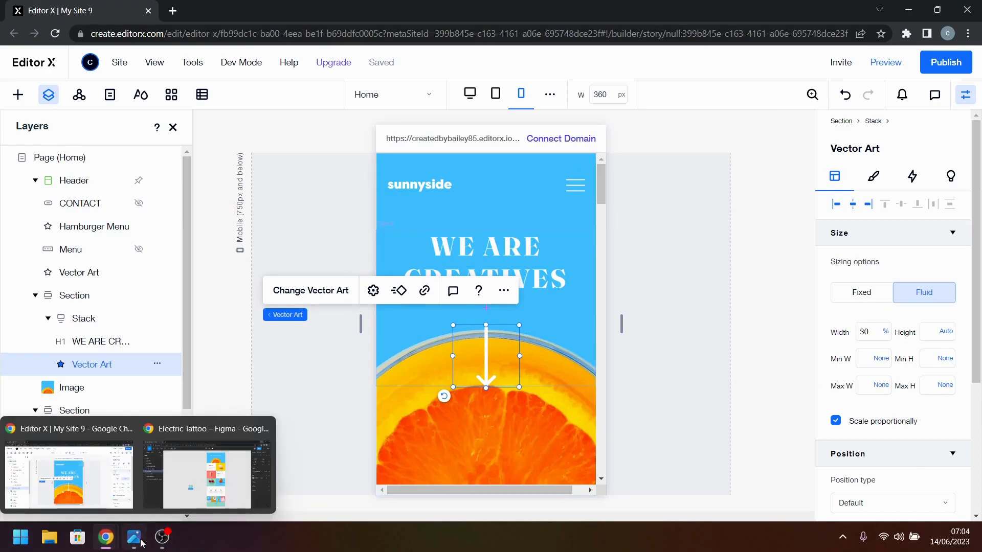
pyautogui.click(141, 543)
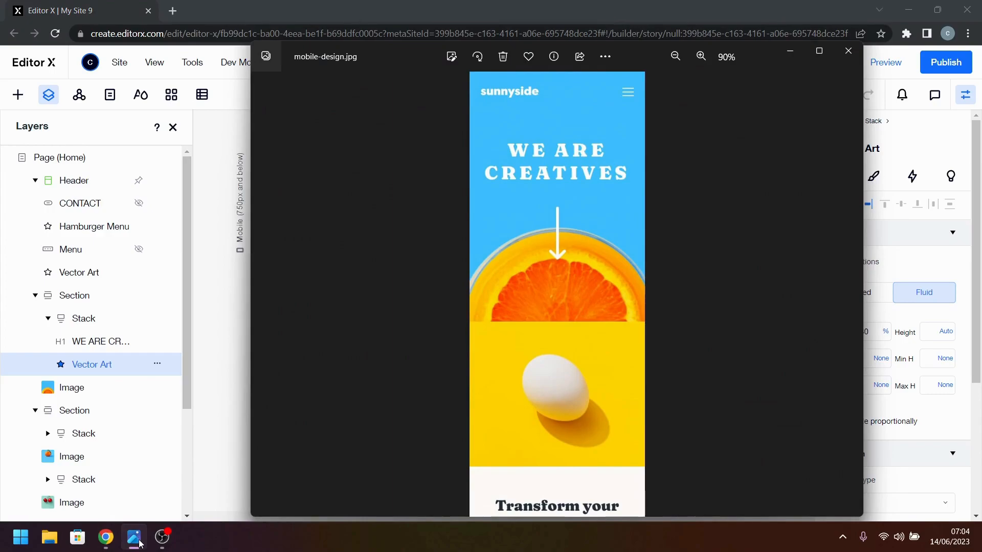
pyautogui.click(135, 539)
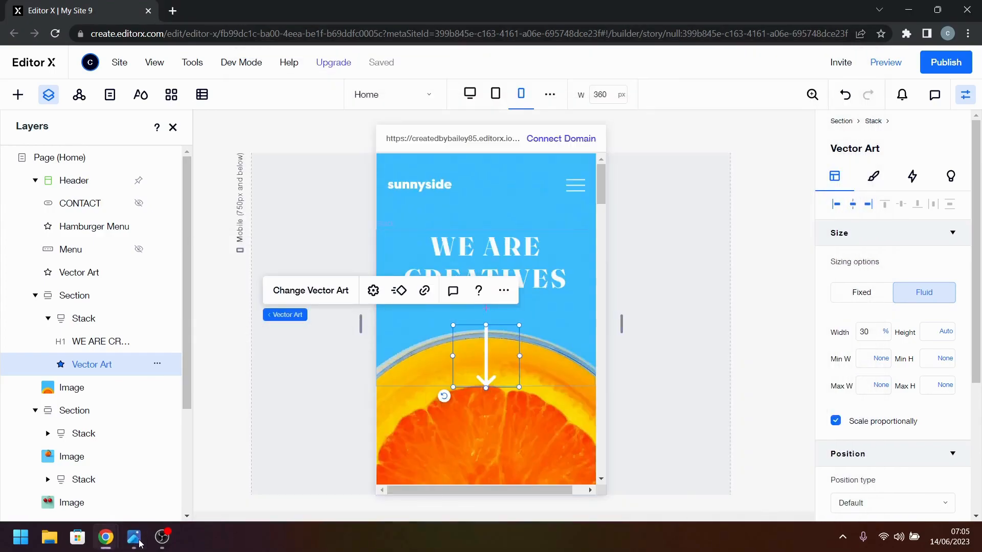
pyautogui.click(135, 538)
pyautogui.click(134, 537)
# - Set the hero stack's item spacing to 32 px, checking the gap between heading and arrow against the mobile mockup
pyautogui.click(717, 367)
pyautogui.click(550, 310)
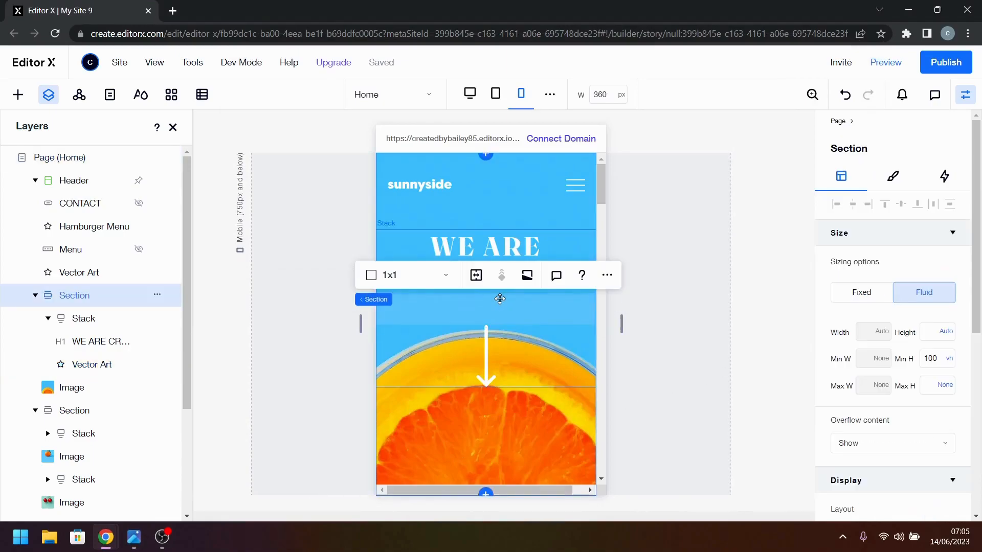
pyautogui.click(550, 310)
pyautogui.click(134, 539)
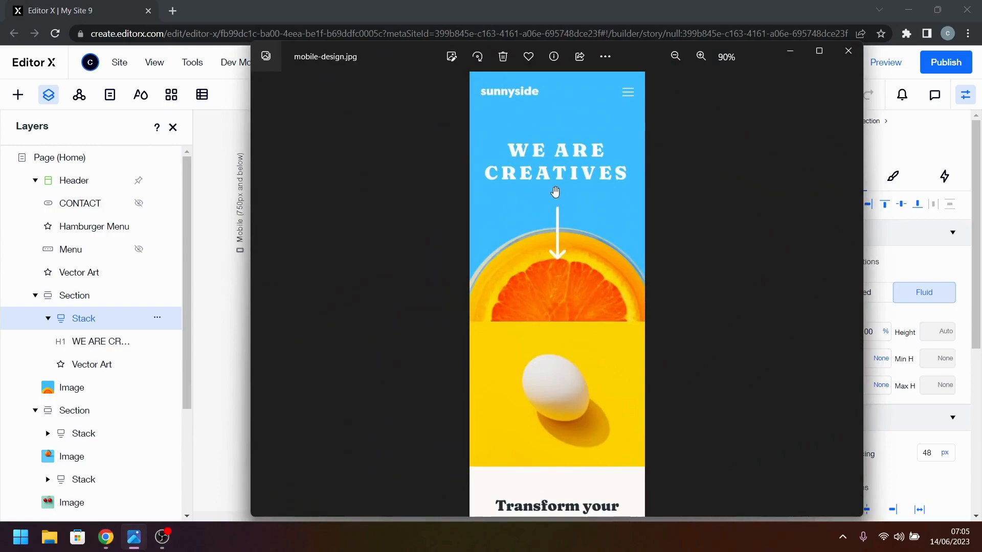
pyautogui.click(791, 51)
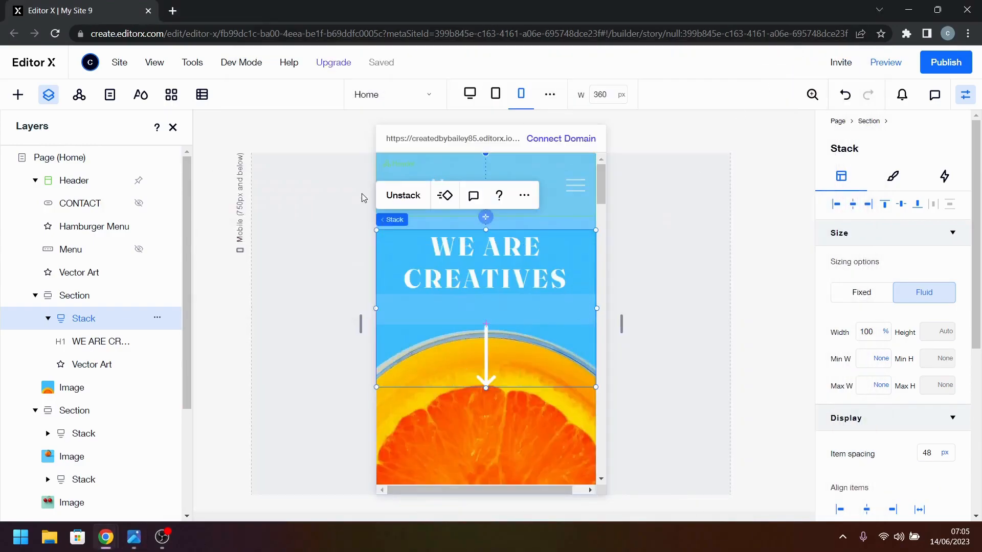
pyautogui.click(928, 455)
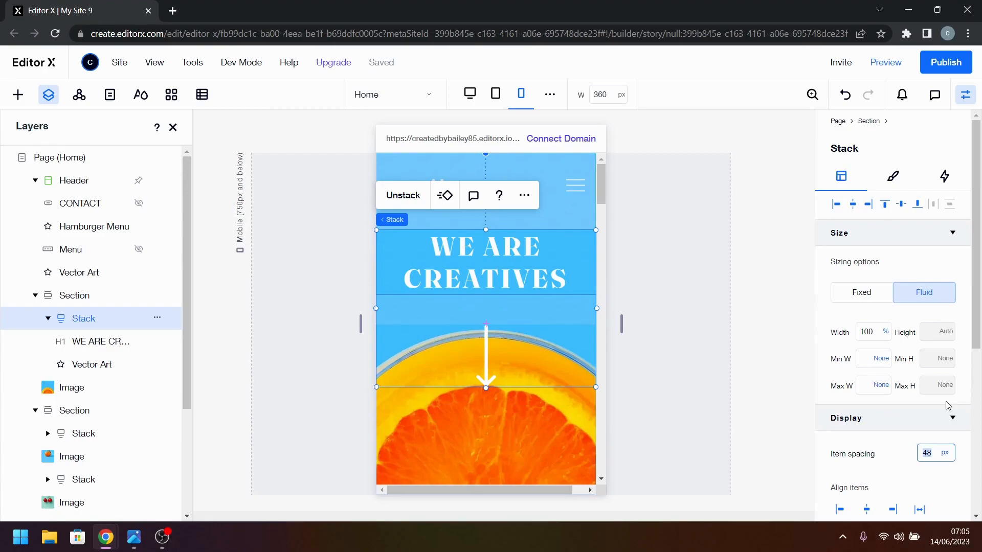
pyautogui.press('Return')
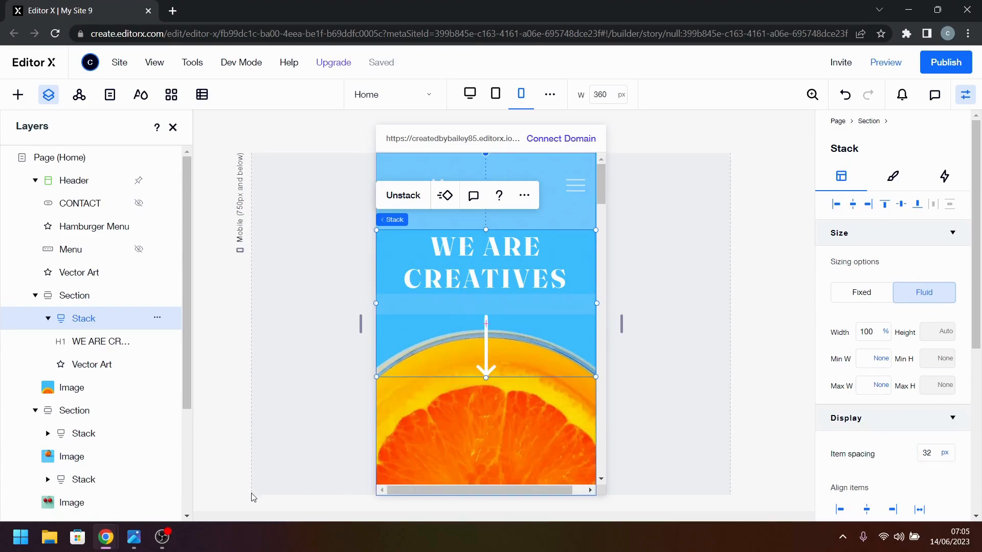
pyautogui.click(785, 313)
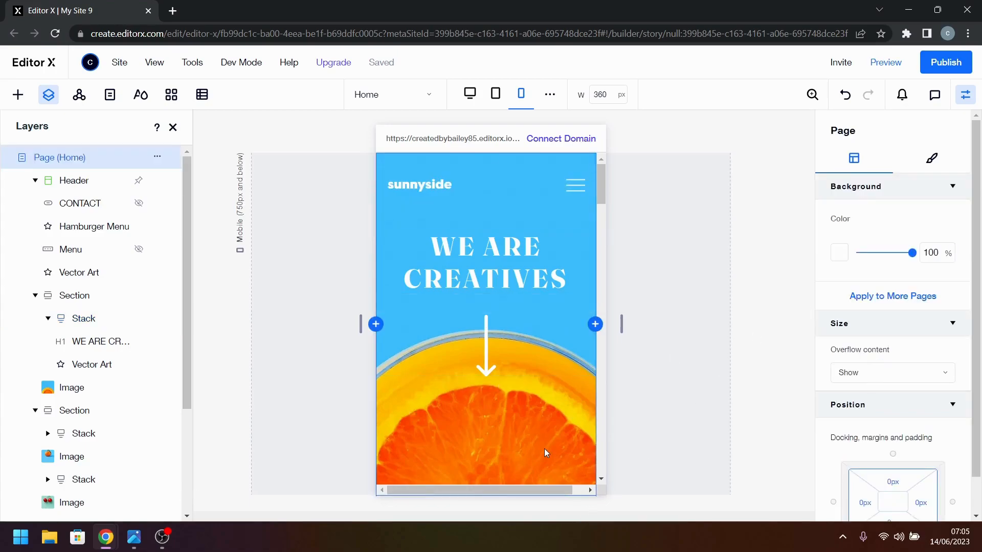
pyautogui.click(136, 537)
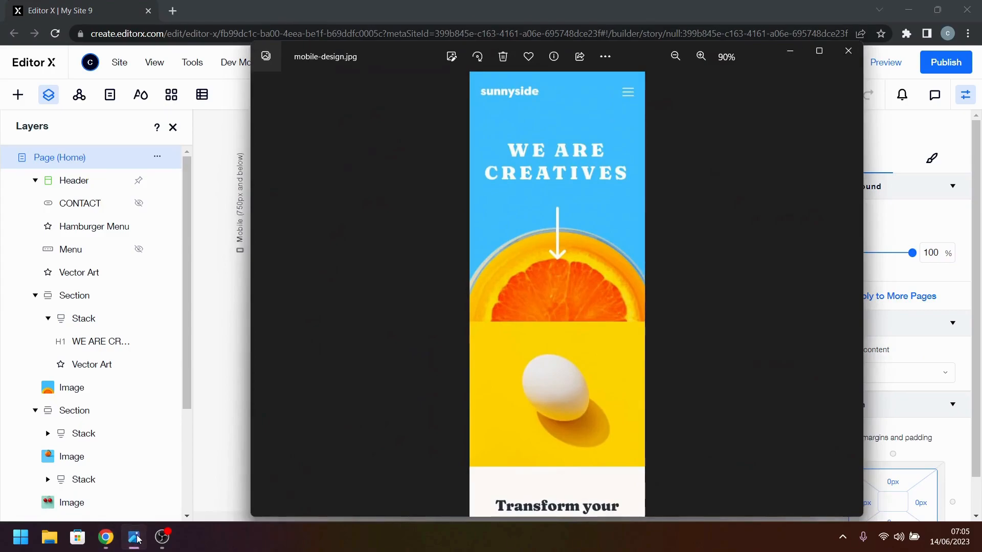
pyautogui.click(135, 537)
# - Examine how the two-column grid section below the hero lays out its images and text at the mobile breakpoint
pyautogui.scroll(-2, 554, 263)
pyautogui.scroll(2, 551, 269)
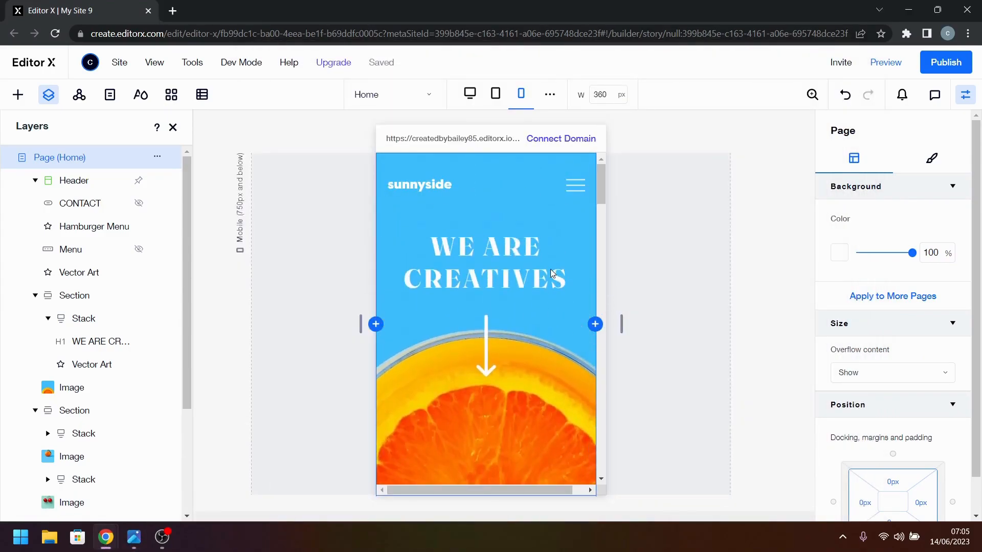
pyautogui.scroll(-5, 551, 269)
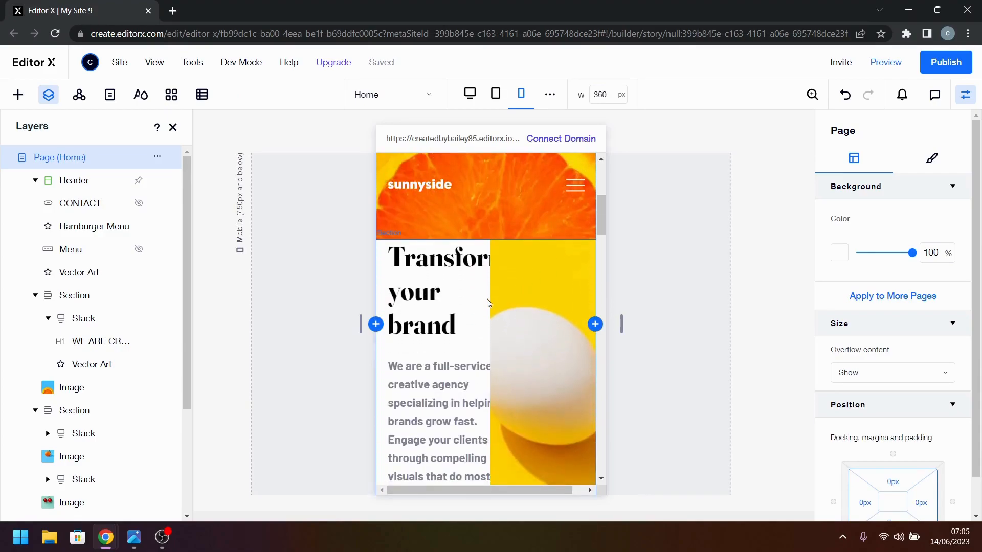
pyautogui.click(487, 298)
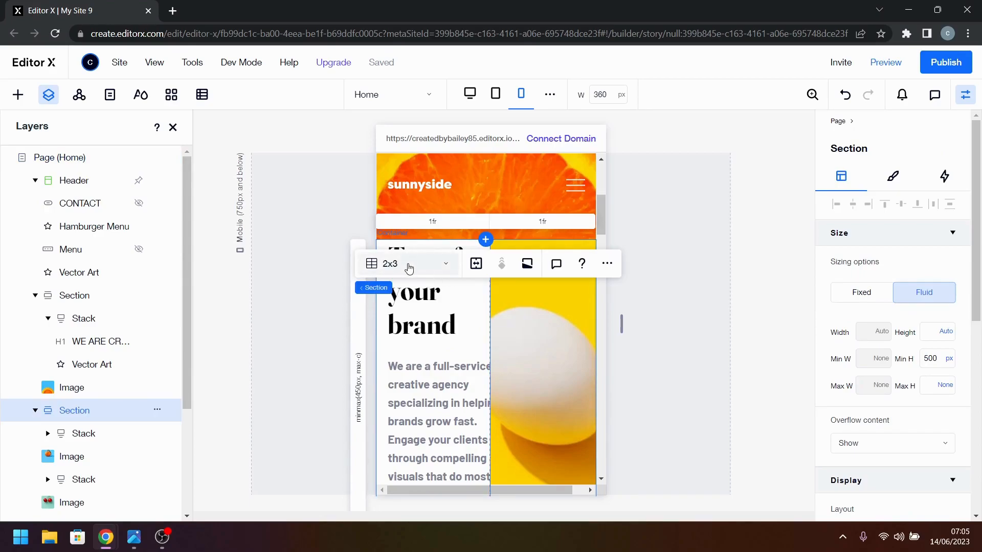
pyautogui.click(477, 328)
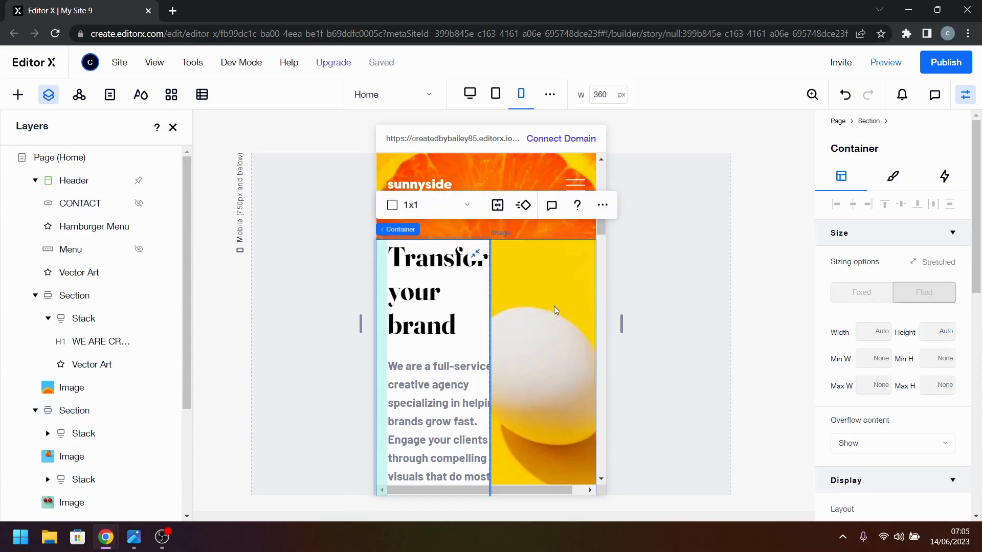
pyautogui.scroll(-1, 554, 307)
pyautogui.scroll(-5, 554, 306)
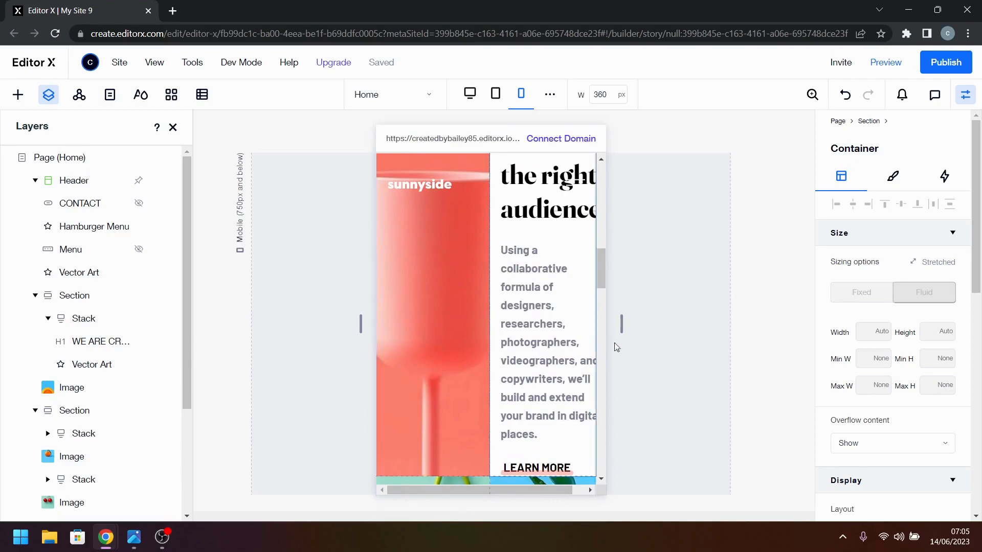
pyautogui.scroll(-3, 480, 361)
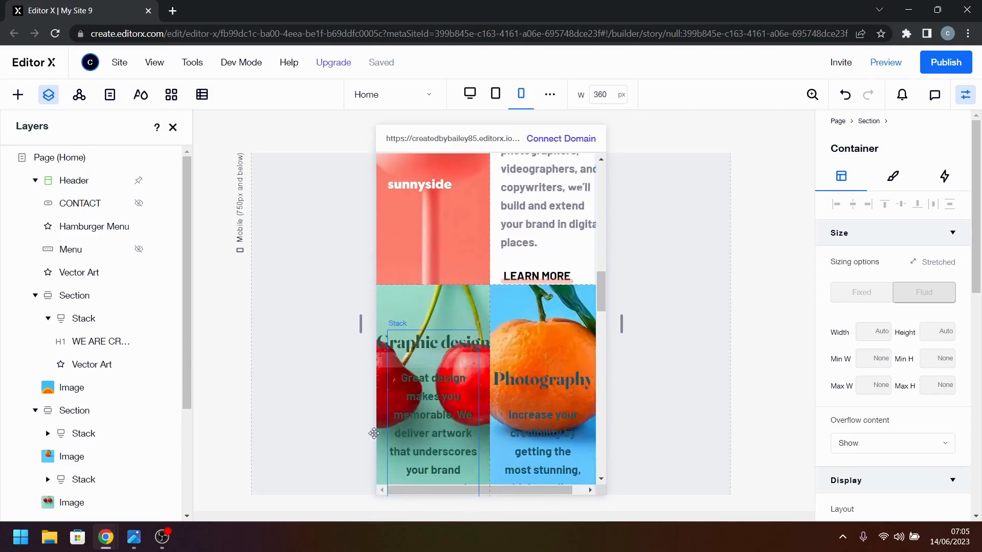
# - Examine the order of the image and text blocks below the hero in the mobile-design.jpg mockup
pyautogui.click(134, 537)
pyautogui.scroll(-7, 607, 295)
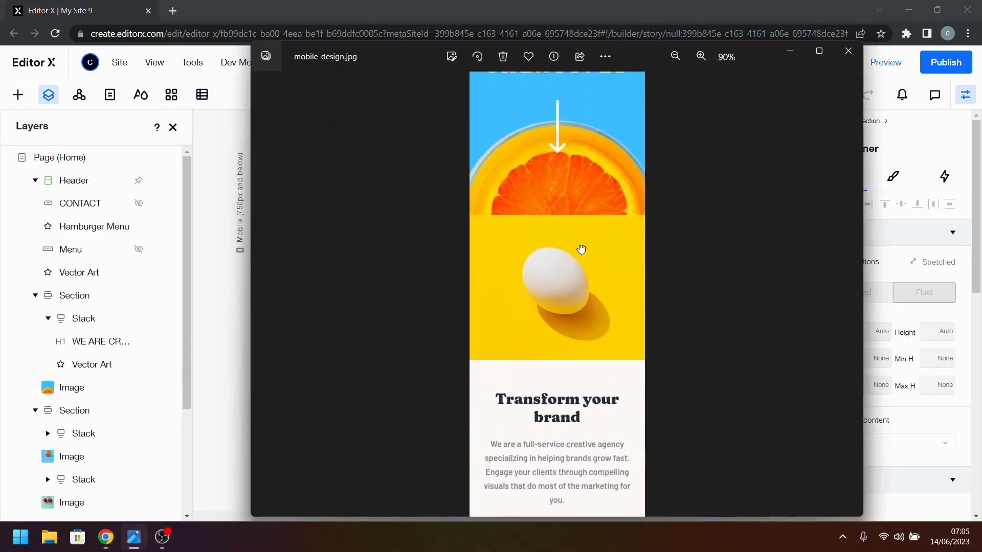
pyautogui.scroll(-10, 562, 201)
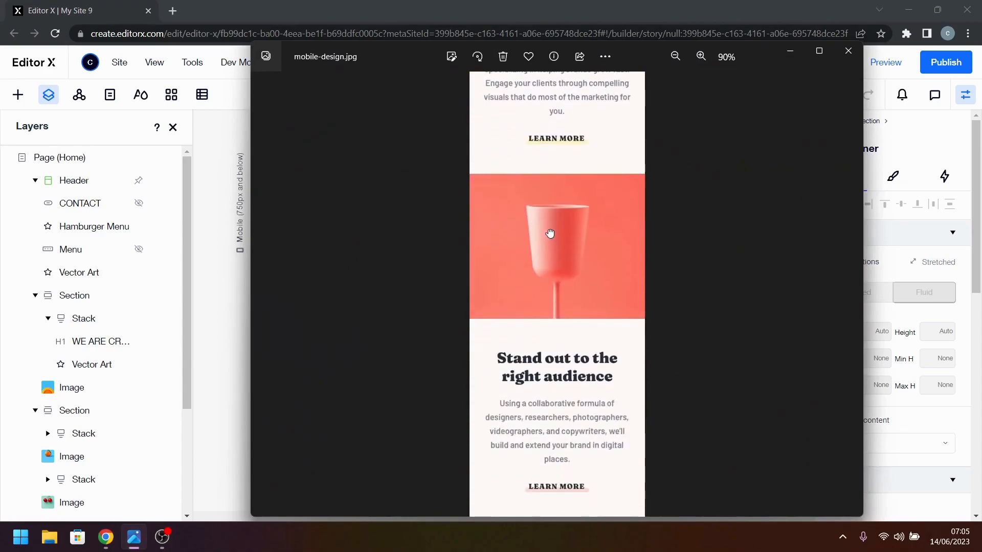
pyautogui.scroll(-5, 530, 285)
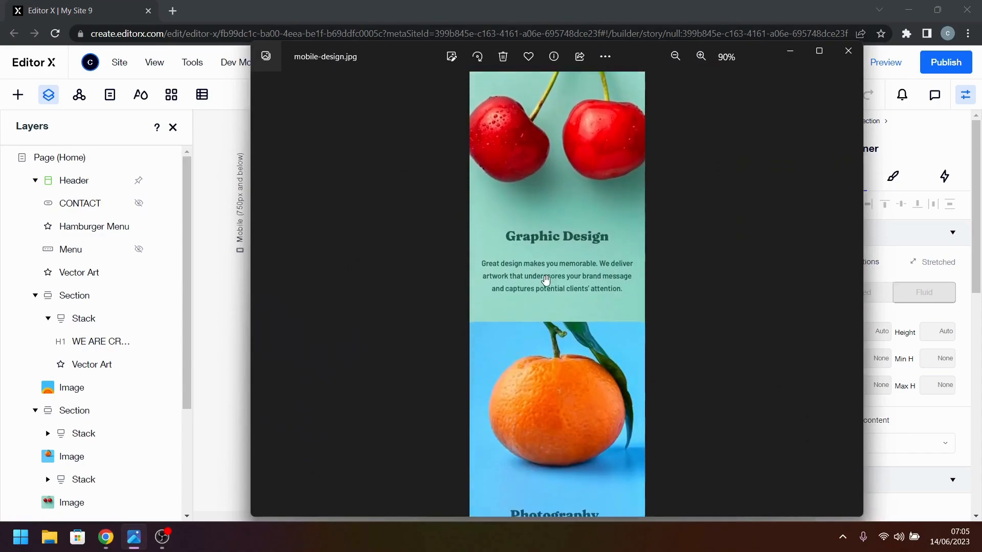
pyautogui.scroll(6, 535, 252)
pyautogui.scroll(8, 546, 431)
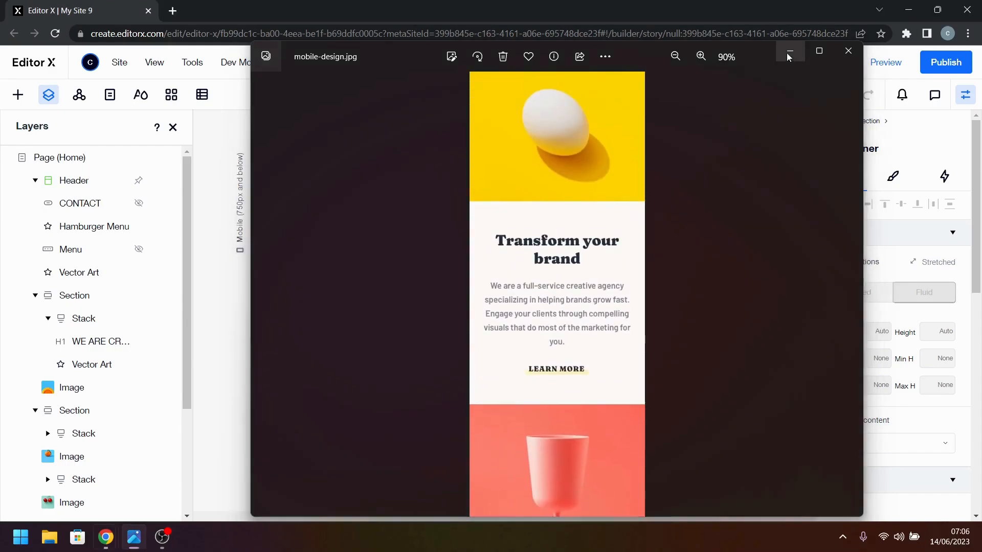
# - Change the grid of the section below the hero to 1 column and 6 rows
pyautogui.click(790, 51)
pyautogui.scroll(6, 506, 266)
pyautogui.scroll(8, 506, 266)
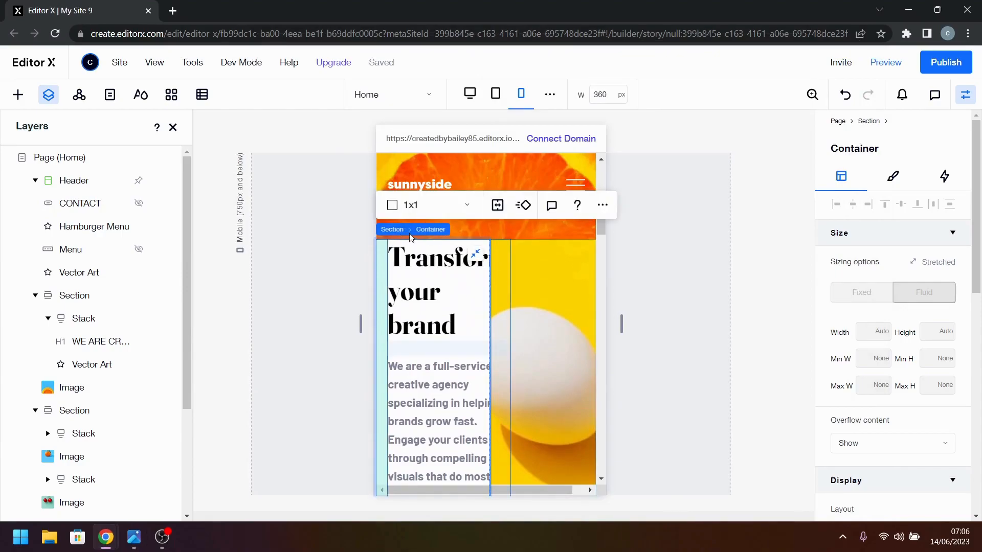
pyautogui.click(392, 230)
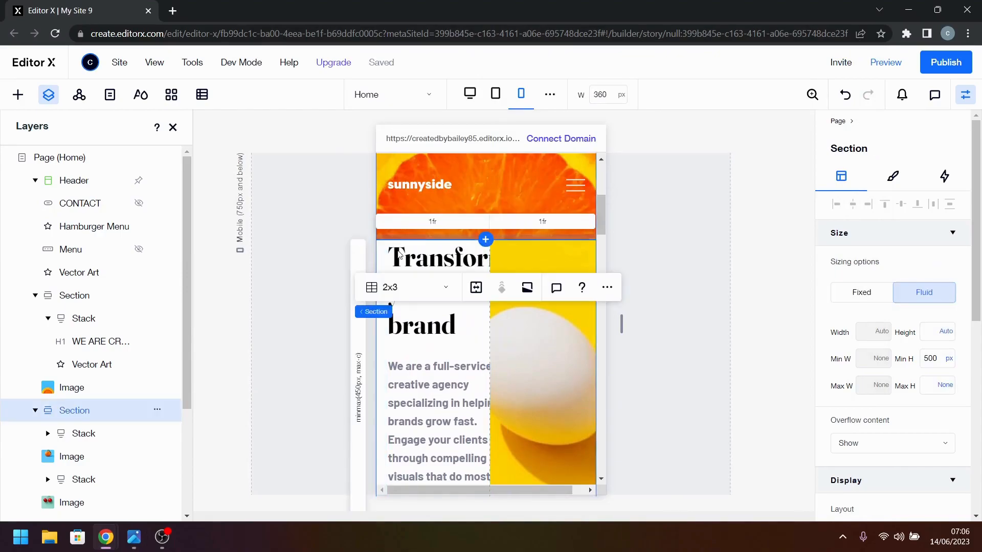
pyautogui.click(417, 298)
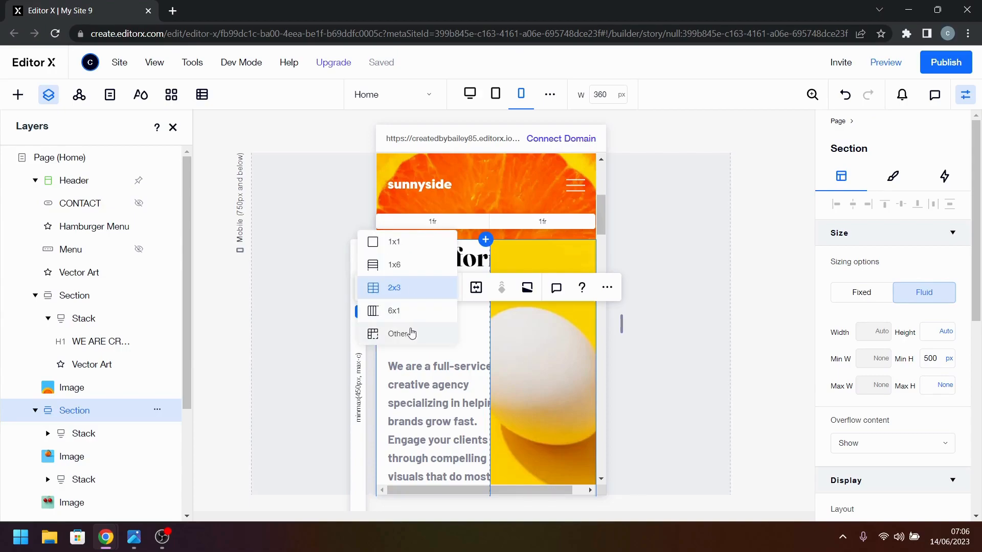
pyautogui.click(411, 335)
pyautogui.click(429, 297)
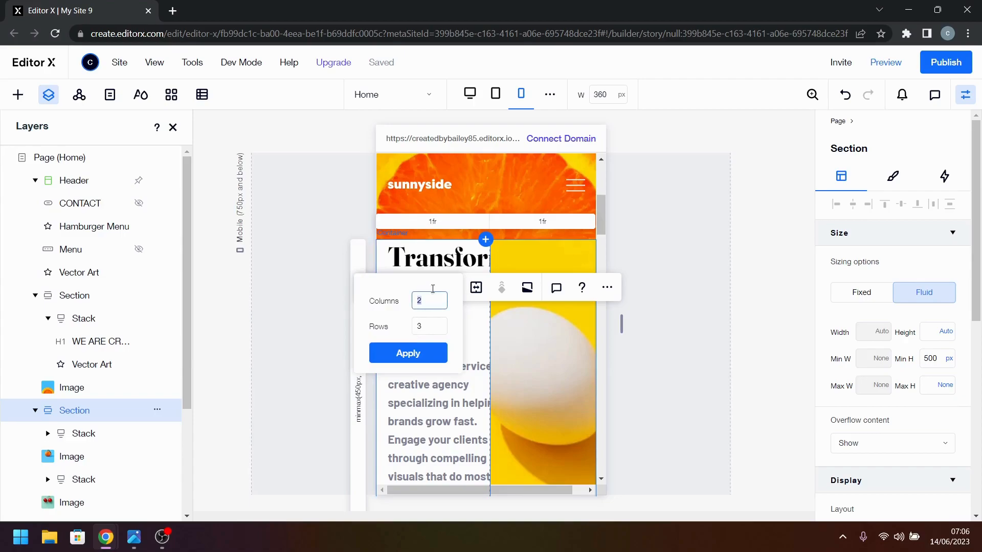
pyautogui.write('1')
pyautogui.press('Tab')
pyautogui.click(403, 358)
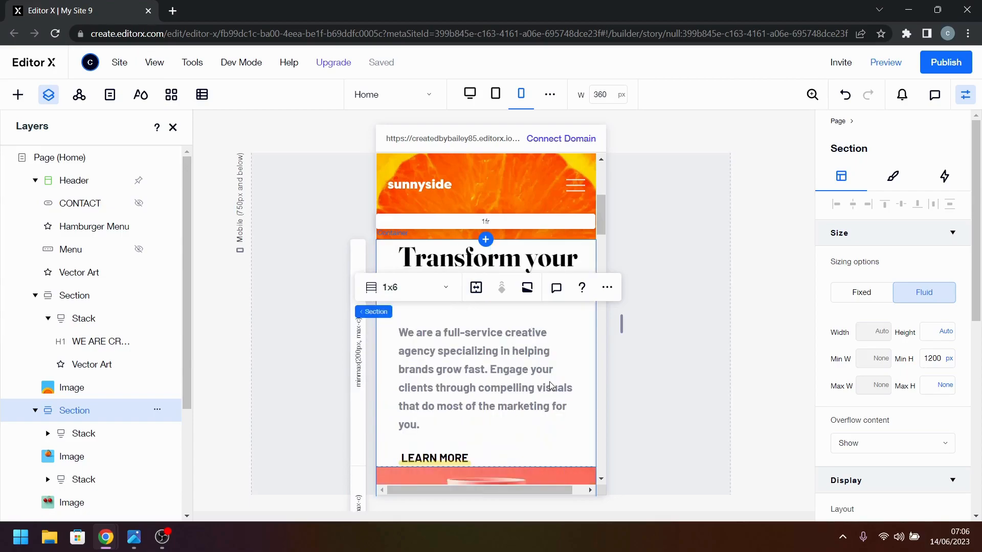
# - Check the stacked section against the mobile mockup and place the yellow egg image in the grid's first row
pyautogui.scroll(-8, 550, 387)
pyautogui.scroll(-9, 550, 382)
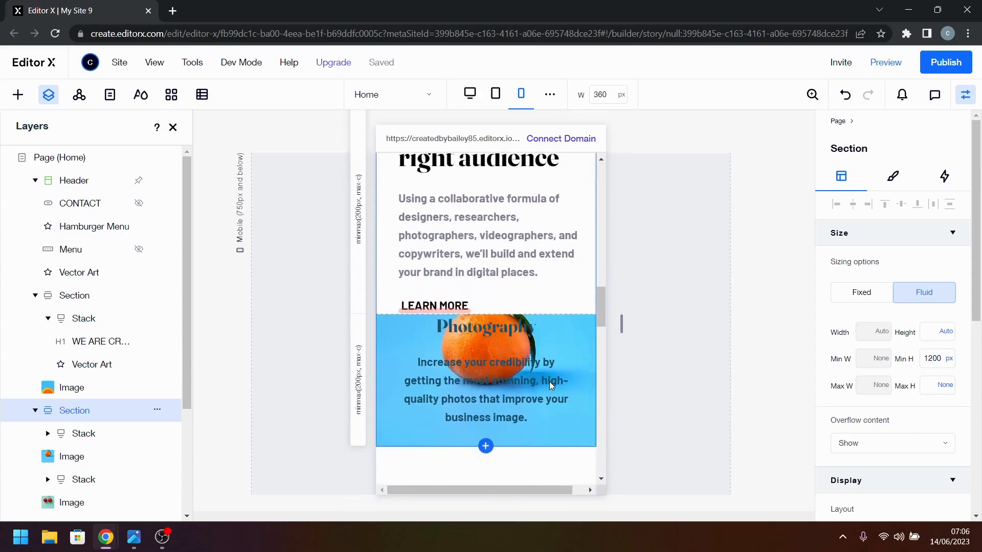
pyautogui.scroll(-3, 549, 381)
pyautogui.scroll(15, 549, 381)
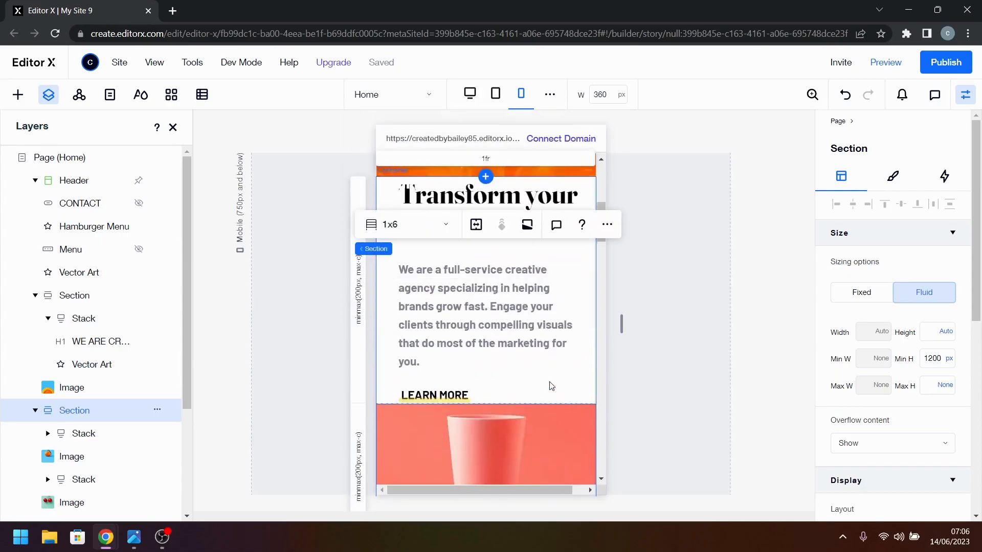
pyautogui.scroll(3, 549, 386)
pyautogui.click(134, 537)
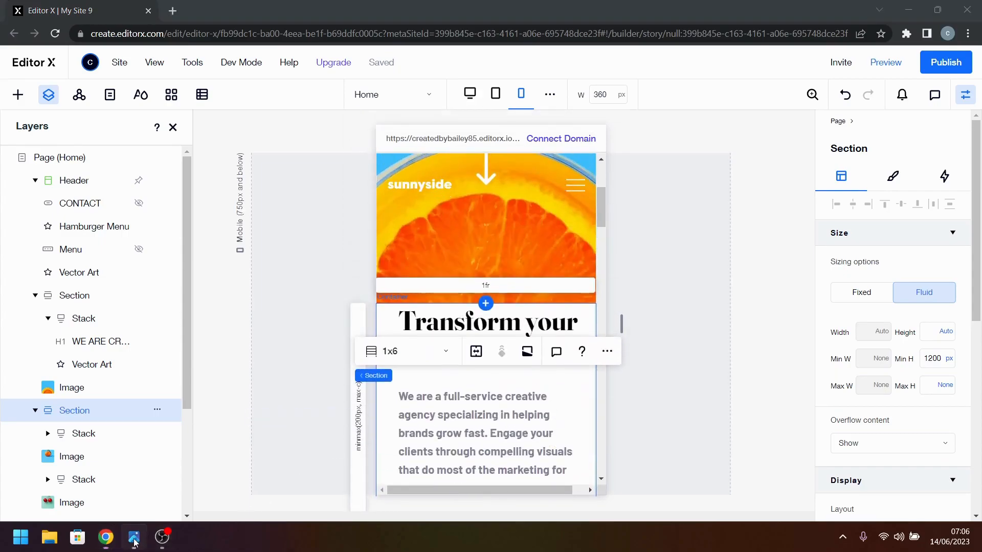
pyautogui.moveTo(584, 130); pyautogui.dragTo(571, 249)
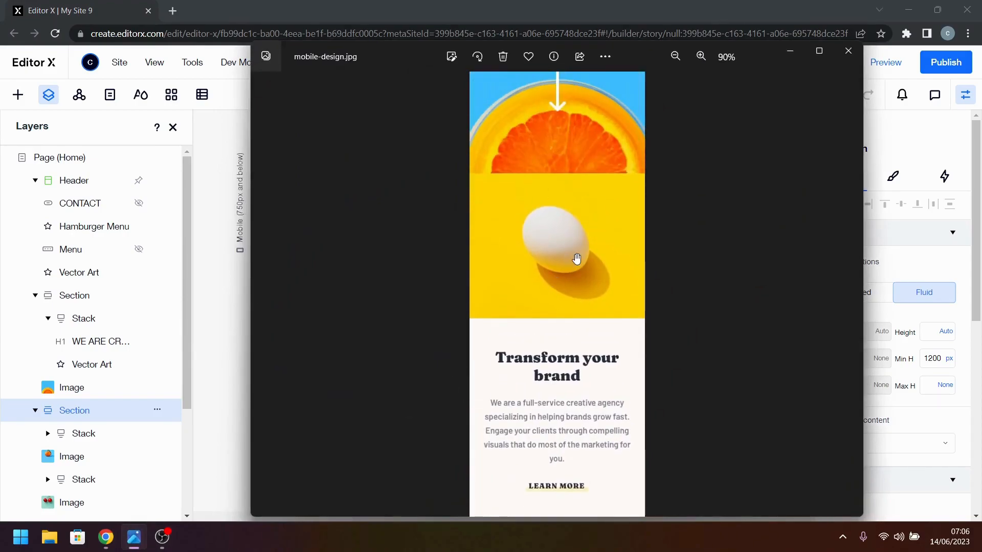
pyautogui.click(791, 51)
pyautogui.scroll(-5, 569, 393)
pyautogui.click(526, 351)
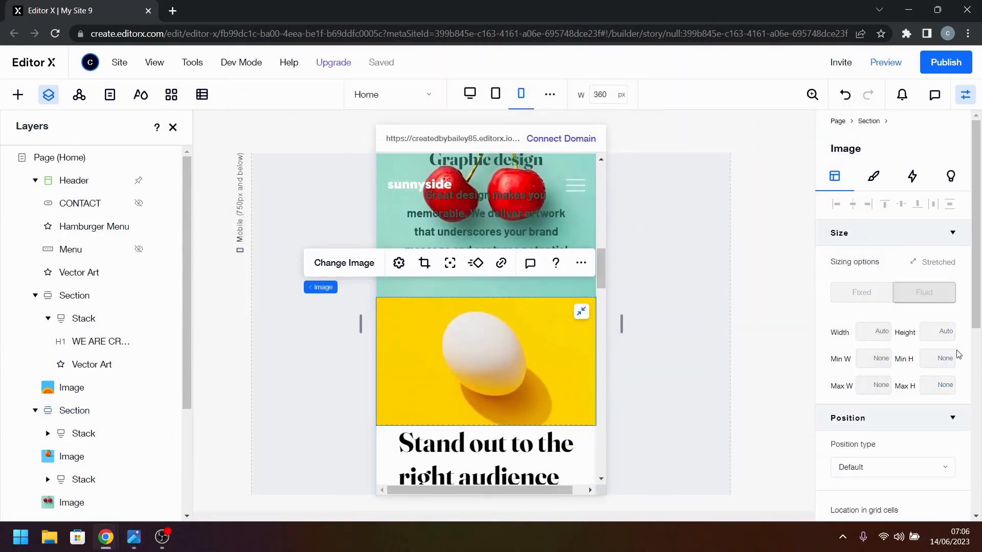
pyautogui.scroll(-4, 914, 408)
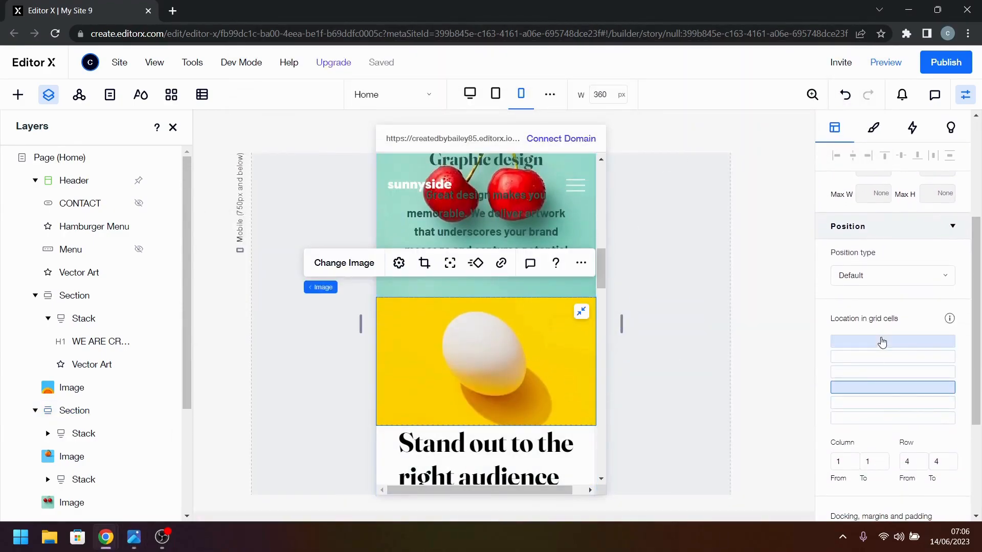
pyautogui.click(868, 342)
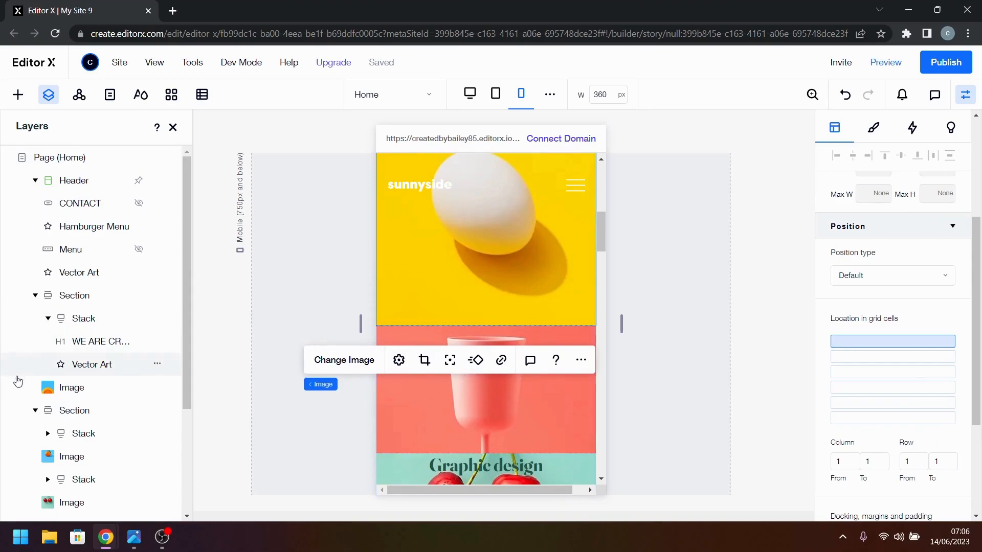
# - Find the container holding the "Transform your brand" stack and place it in the second row of the section's grid
pyautogui.scroll(-2, 58, 429)
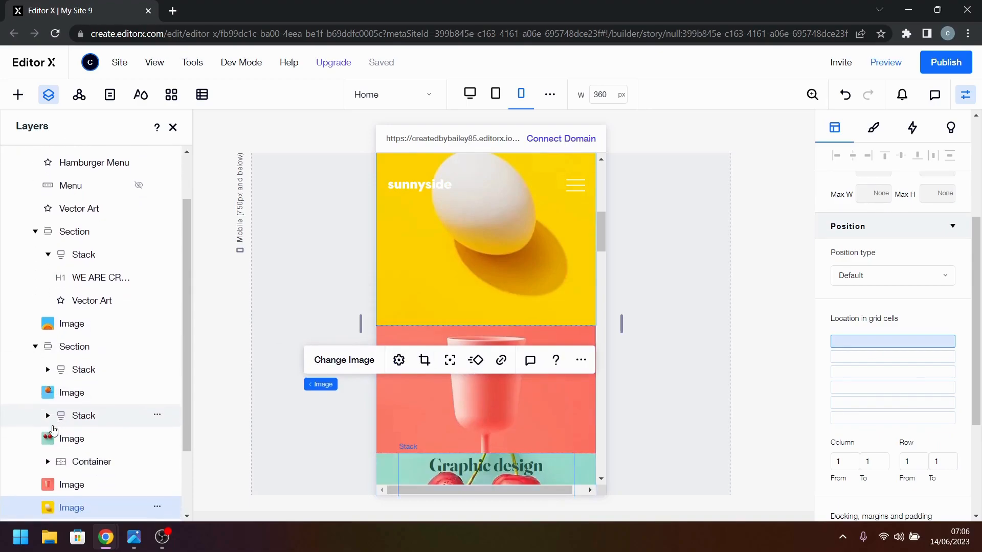
pyautogui.click(49, 369)
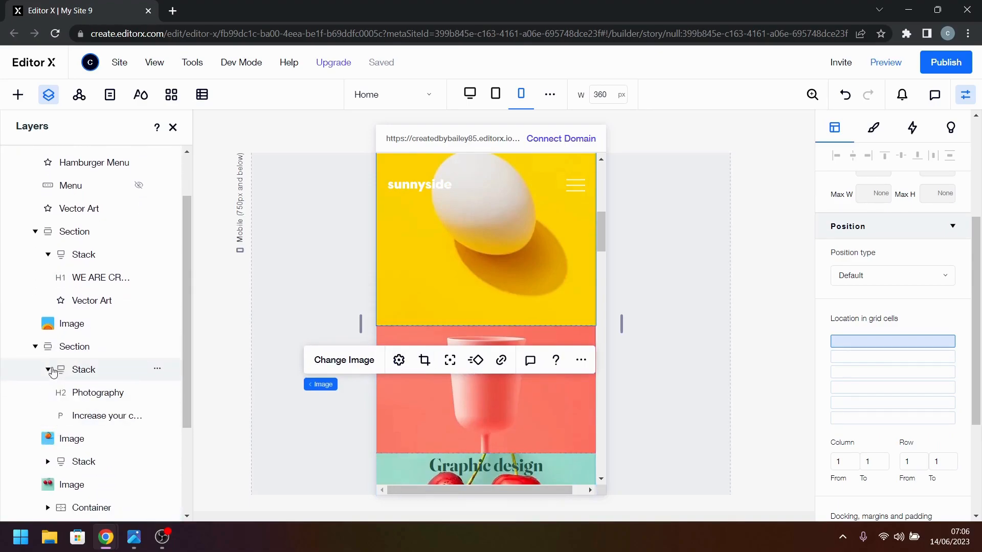
pyautogui.click(48, 369)
pyautogui.scroll(-3, 63, 417)
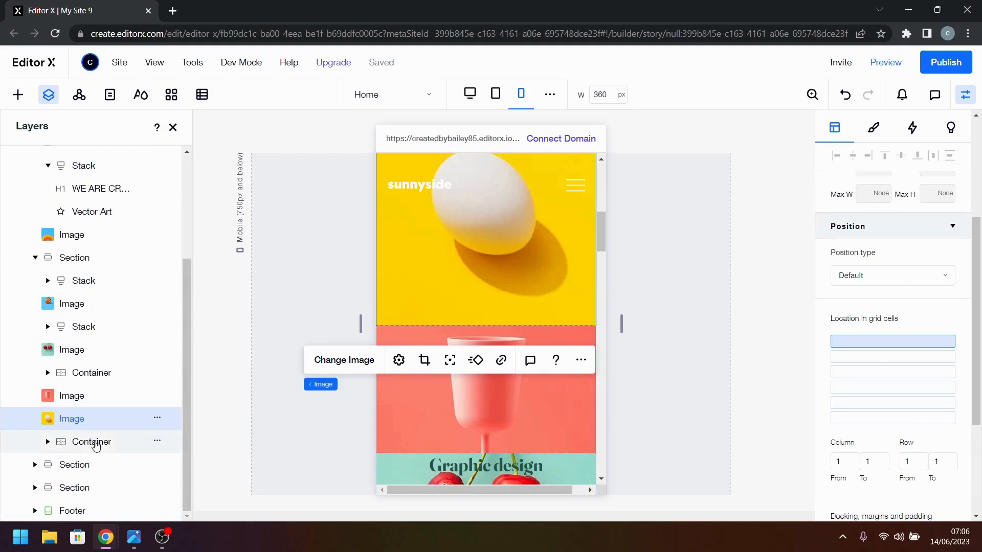
pyautogui.click(47, 443)
pyautogui.click(70, 466)
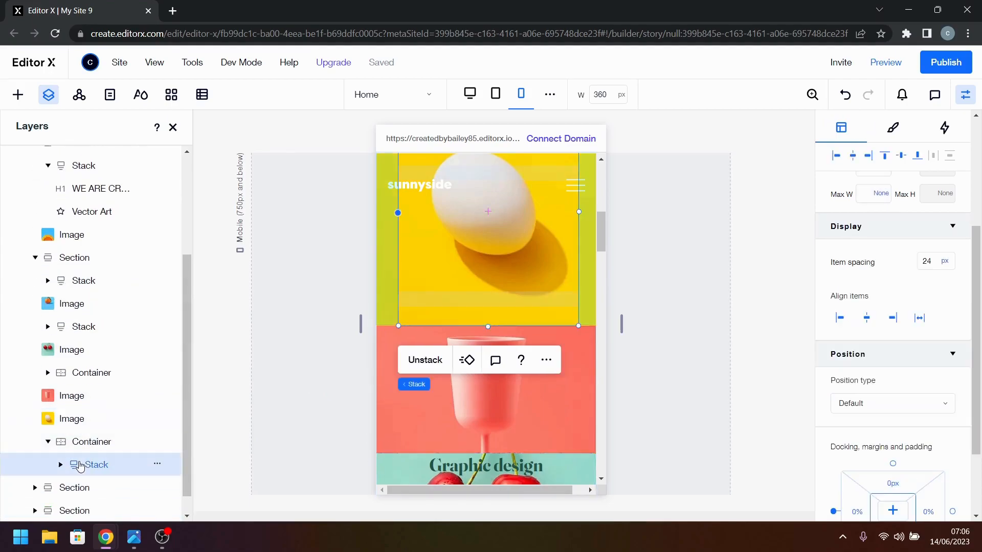
pyautogui.click(61, 465)
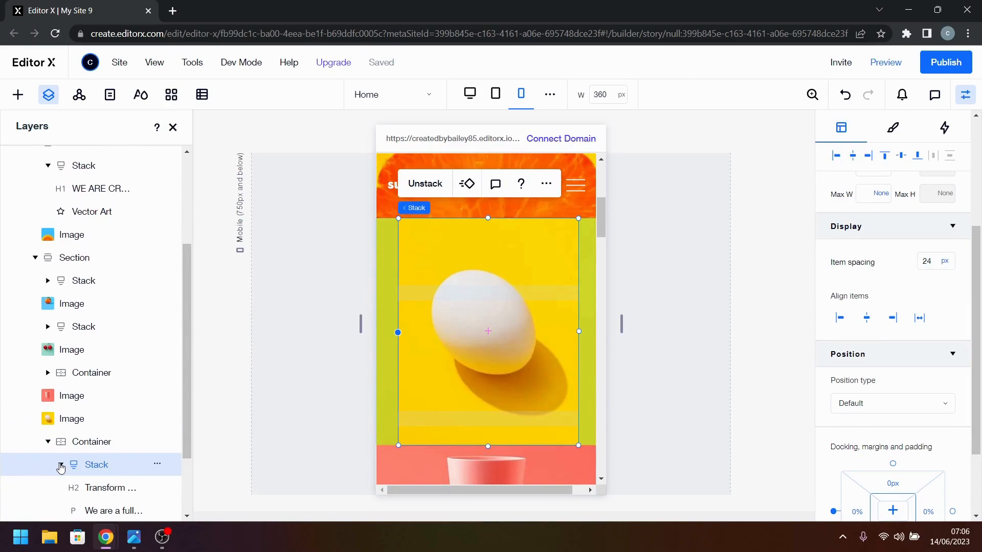
pyautogui.scroll(-2, 62, 455)
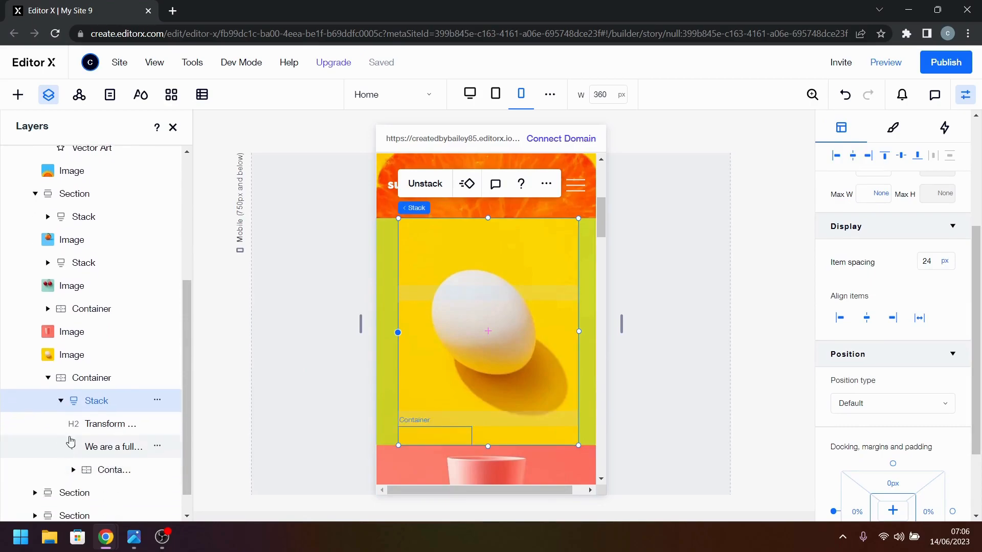
pyautogui.click(60, 402)
pyautogui.click(53, 419)
pyautogui.click(48, 420)
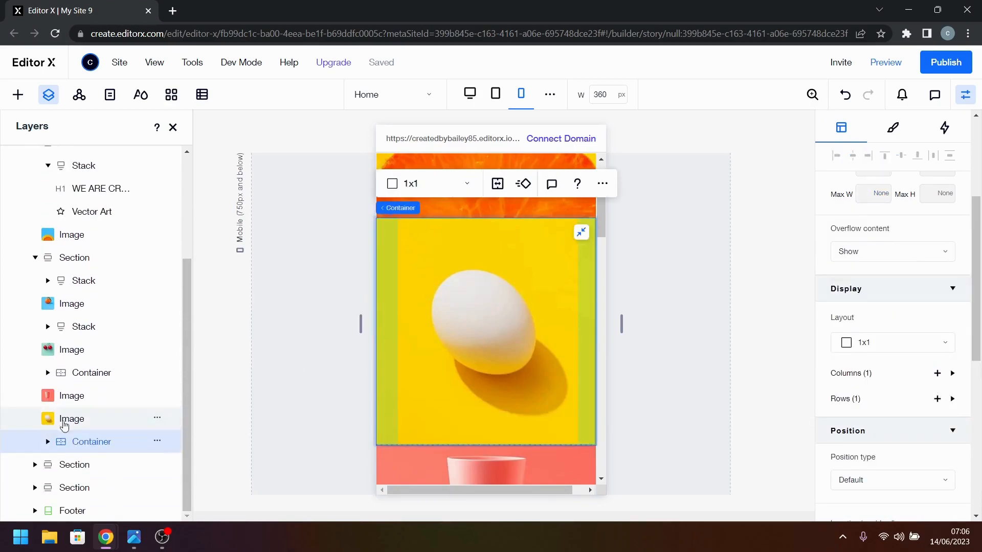
pyautogui.scroll(-3, 940, 341)
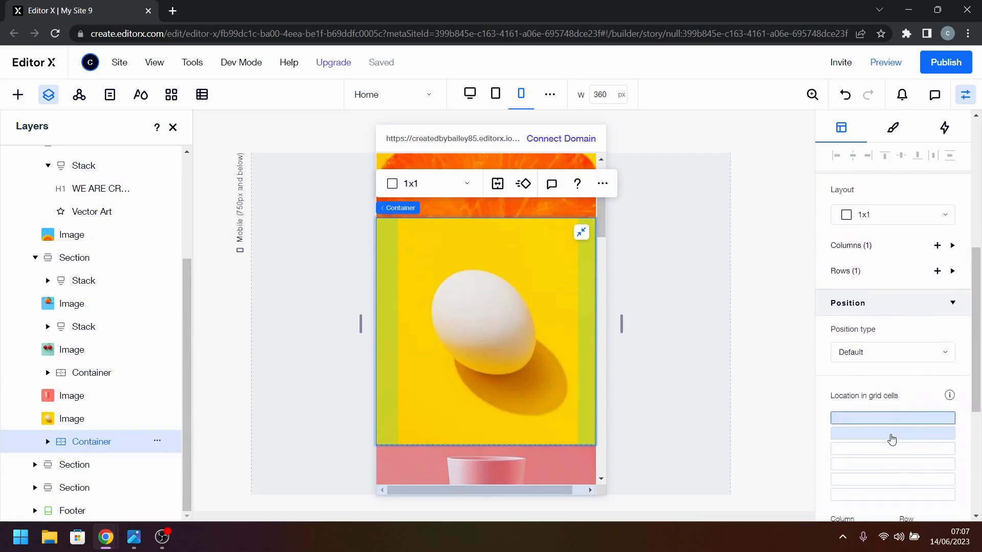
pyautogui.click(891, 435)
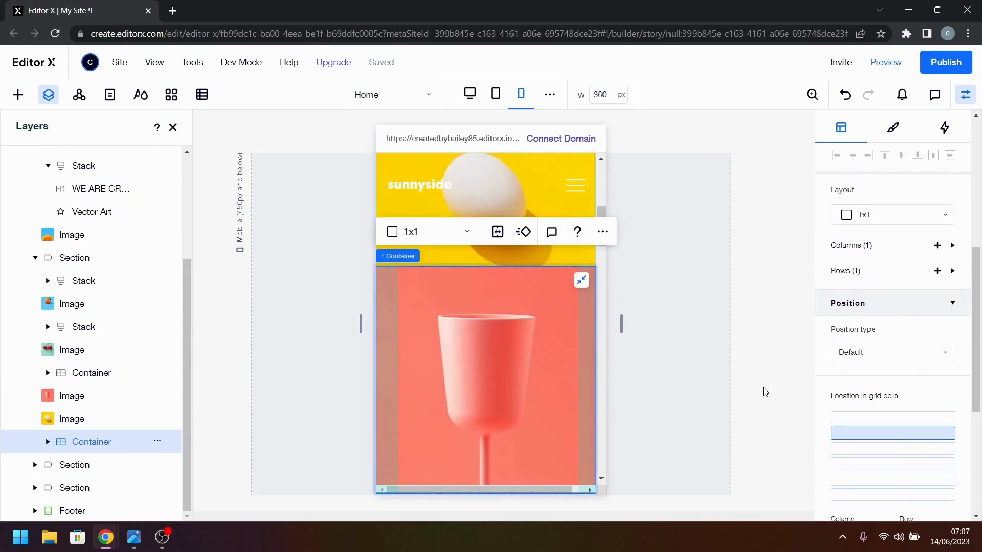
# - Check the block order in the mobile mockup and place the pink glass image in the third grid row, reviewing the stacked section
pyautogui.click(514, 377)
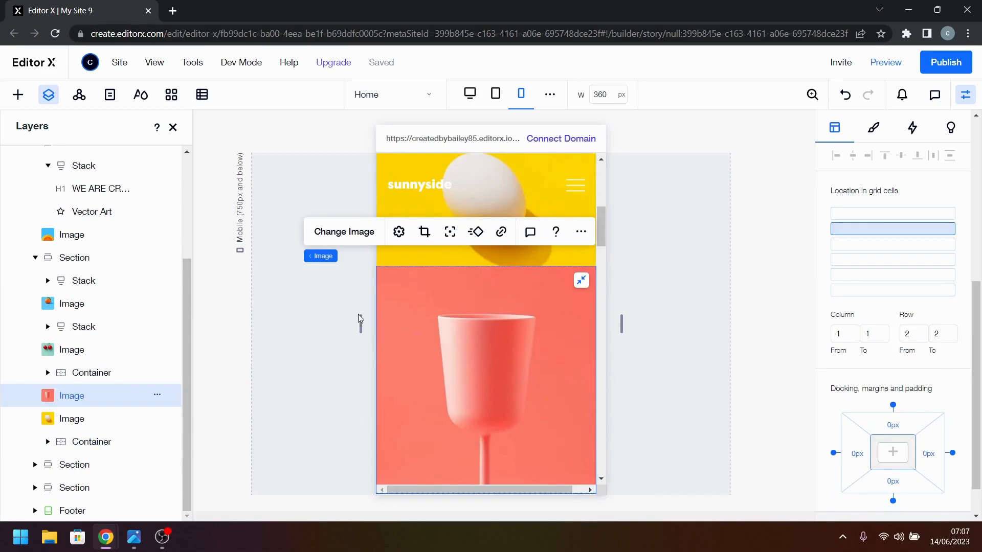
pyautogui.hotkey('alt', 'Tab')
pyautogui.moveTo(513, 366); pyautogui.dragTo(571, 156)
pyautogui.click(791, 51)
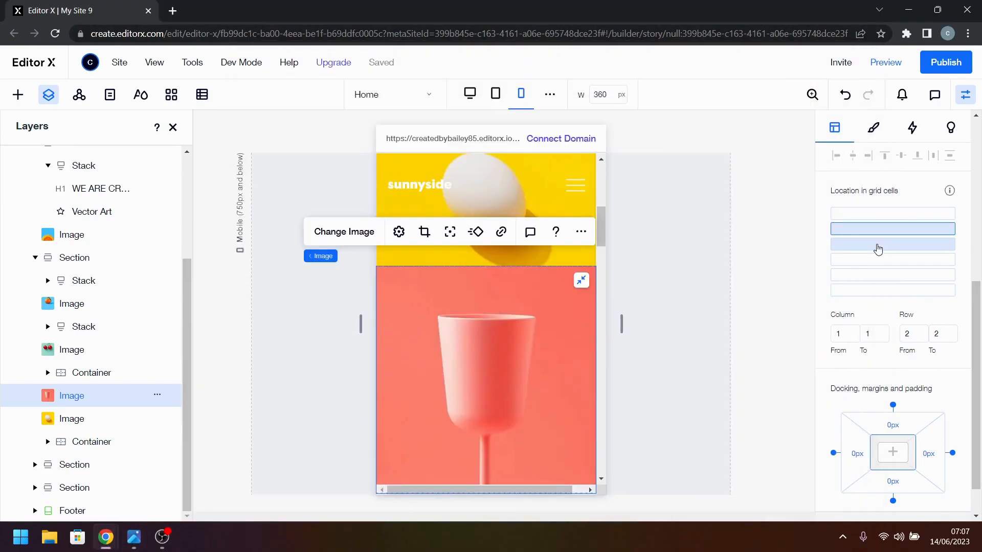
pyautogui.click(878, 249)
pyautogui.scroll(-2, 548, 334)
pyautogui.scroll(3, 545, 334)
pyautogui.scroll(2, 543, 333)
pyautogui.scroll(-5, 542, 330)
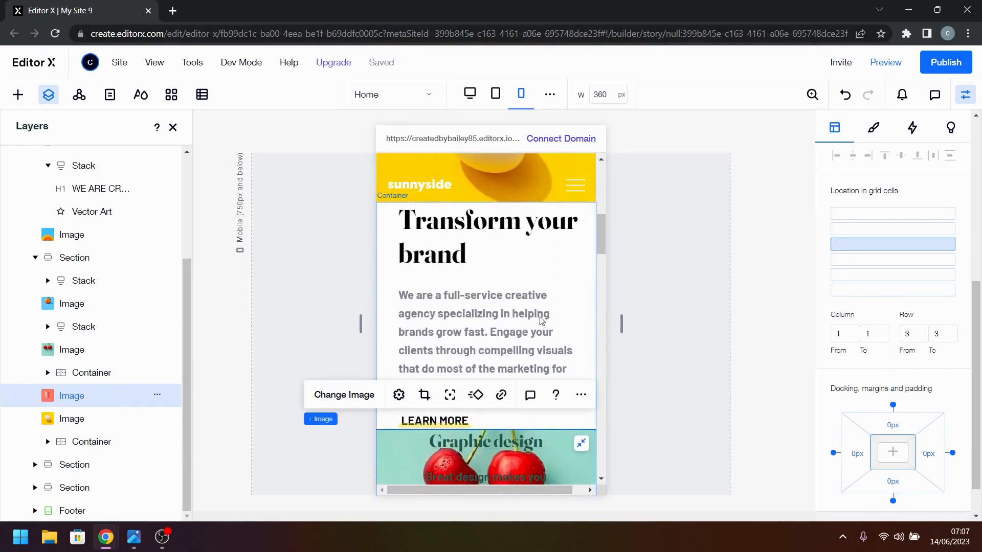
pyautogui.scroll(-1, 467, 432)
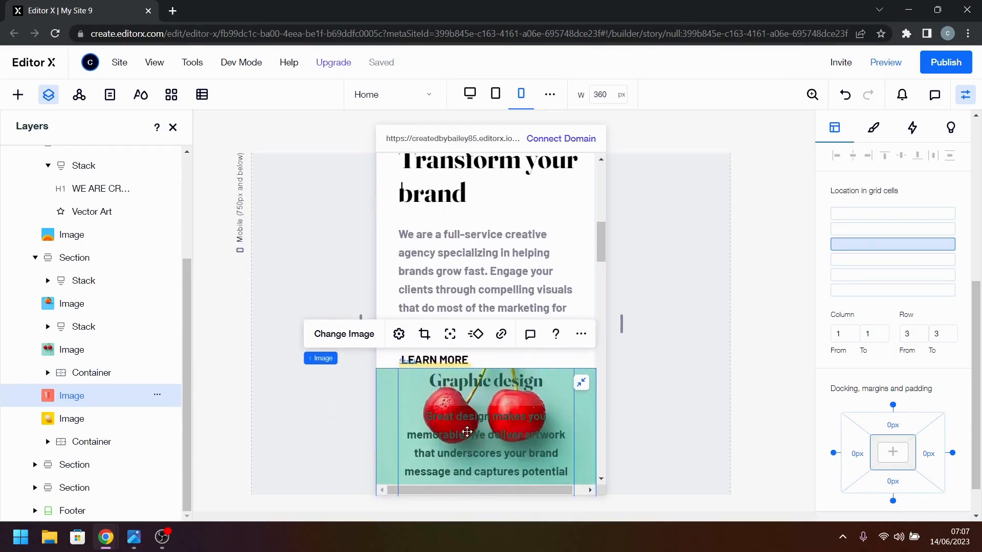
# - Check the block order in the mobile mockup and place the cherries image in the fifth row of the section's grid
pyautogui.click(389, 416)
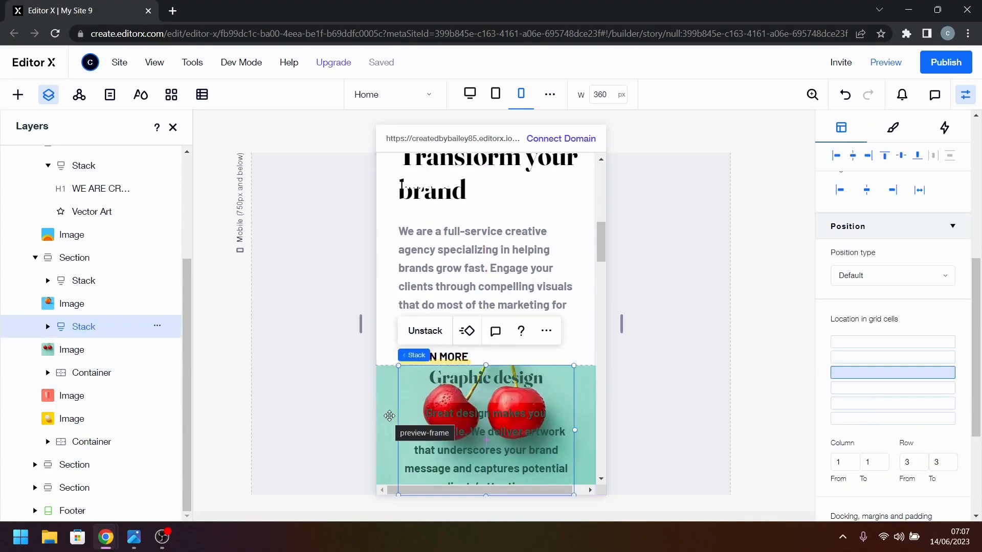
pyautogui.click(390, 418)
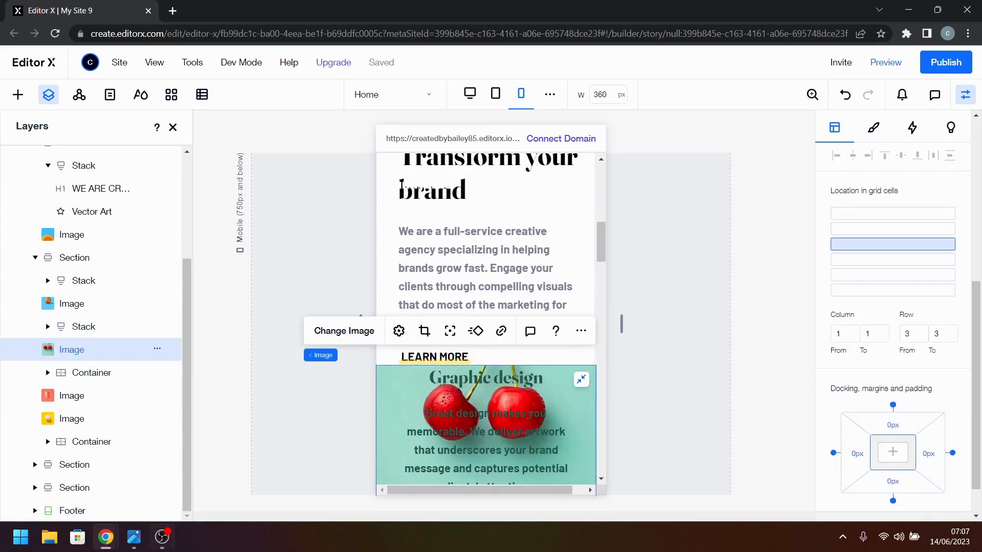
pyautogui.click(131, 538)
pyautogui.moveTo(329, 431); pyautogui.dragTo(594, 39)
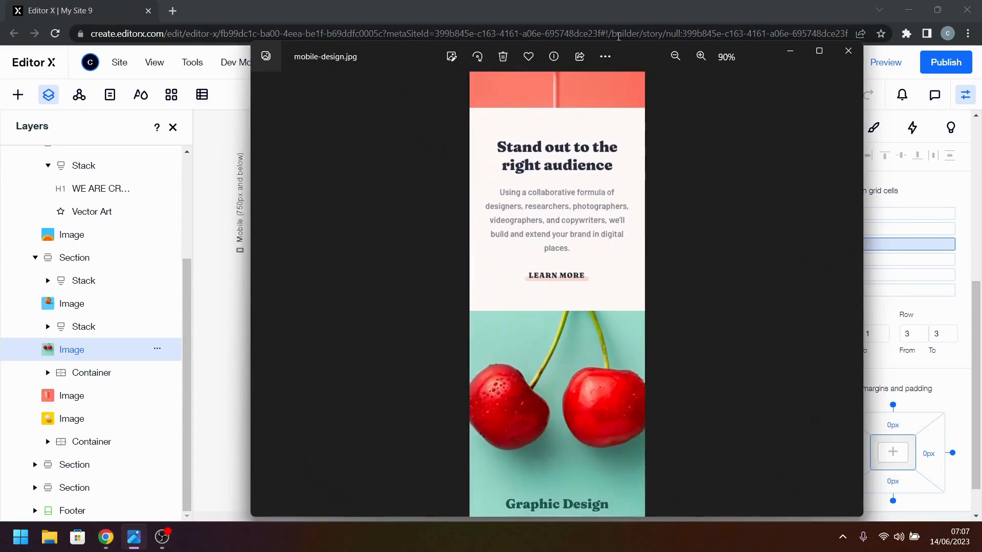
pyautogui.click(791, 52)
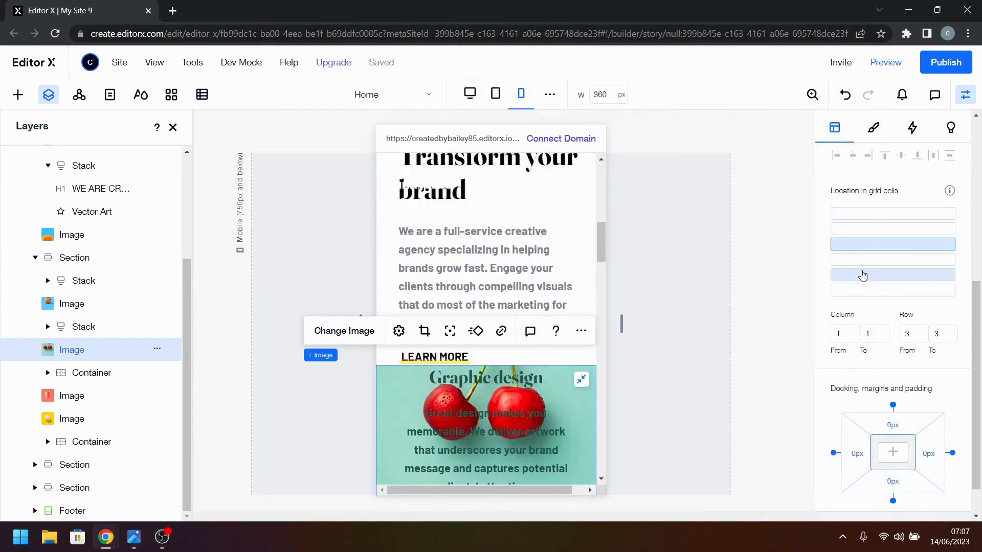
pyautogui.click(863, 275)
pyautogui.scroll(-3, 461, 297)
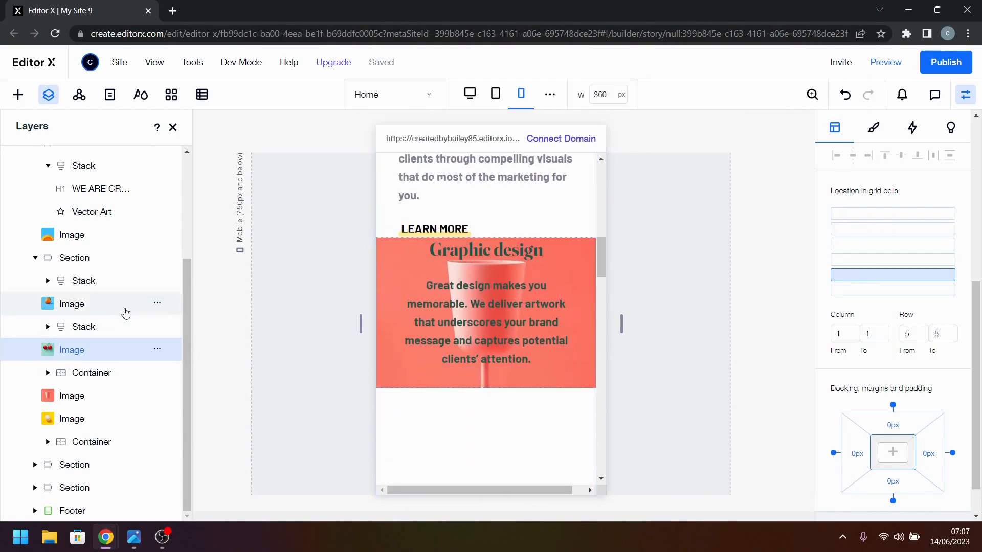
pyautogui.scroll(-7, 496, 326)
pyautogui.scroll(7, 481, 363)
# - Place the "Graphic design" stack in the fifth grid row and check the row placement of the orange image and "Photography" stack
pyautogui.click(486, 362)
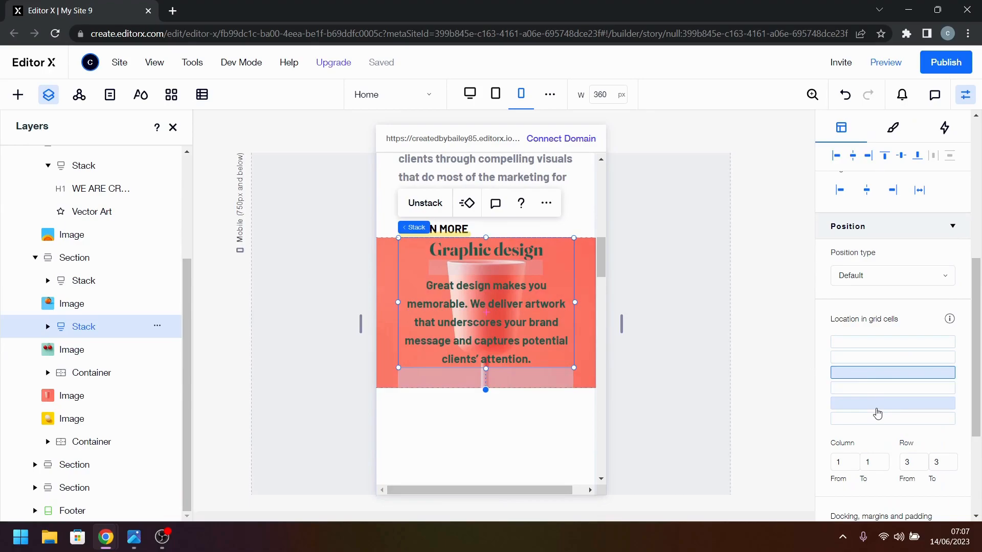
pyautogui.click(878, 408)
pyautogui.scroll(-5, 624, 379)
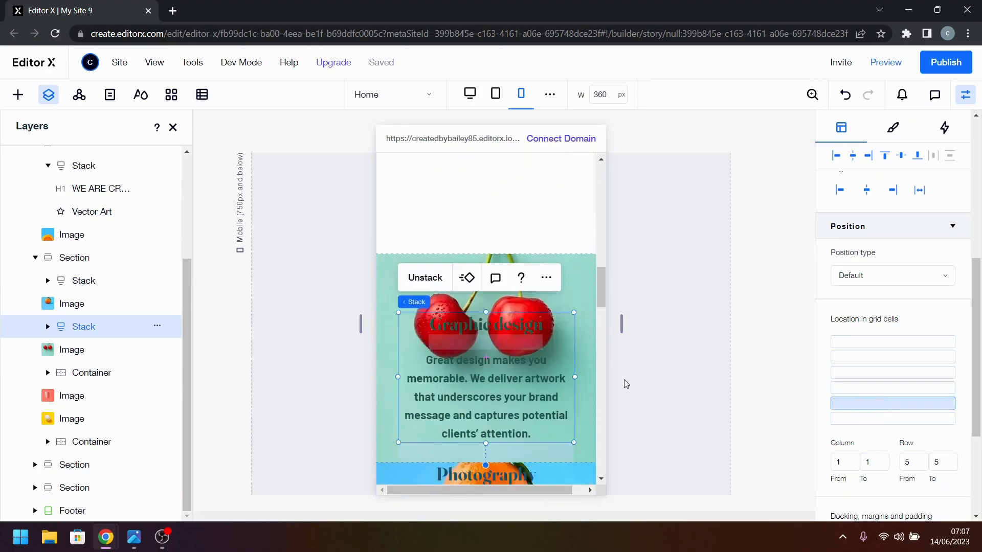
pyautogui.scroll(5, 624, 380)
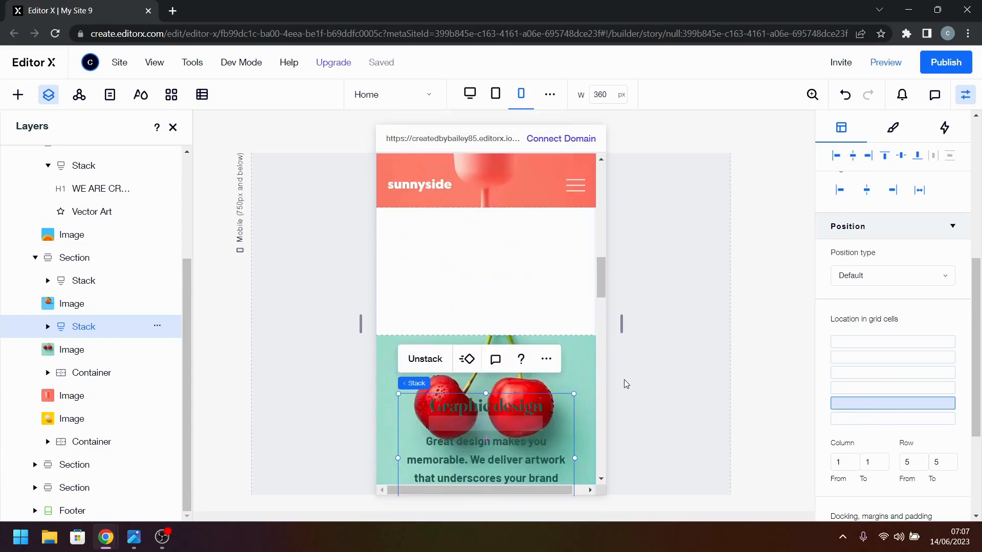
pyautogui.scroll(-5, 583, 413)
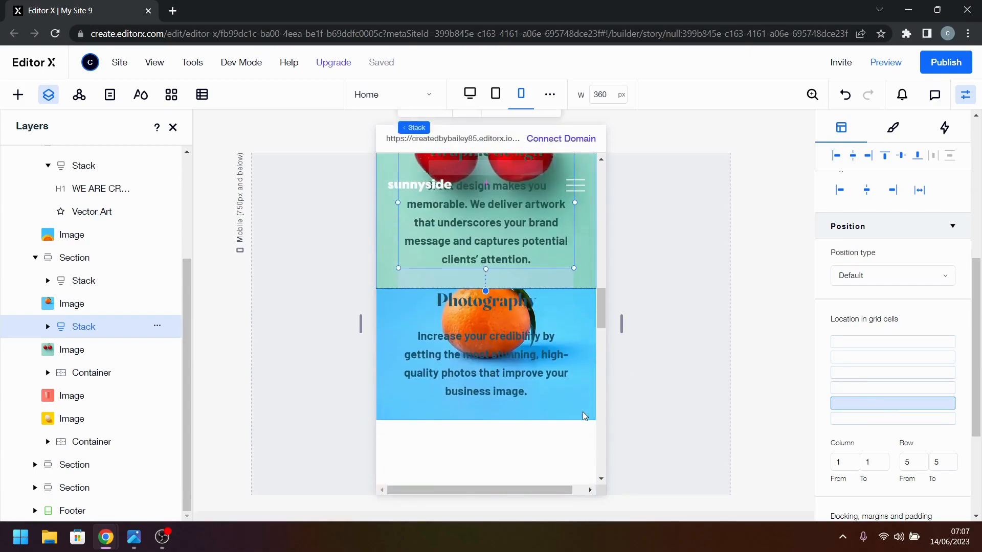
pyautogui.click(582, 326)
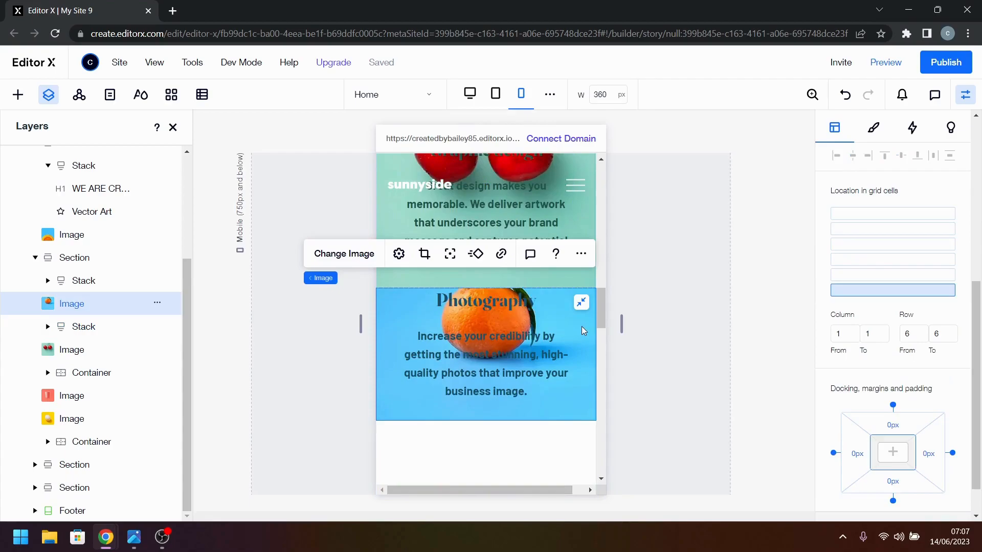
pyautogui.click(544, 363)
# - Collapse the hero section's layers and inspect both stacks in the section below to find the missing fourth-row text block
pyautogui.scroll(15, 543, 363)
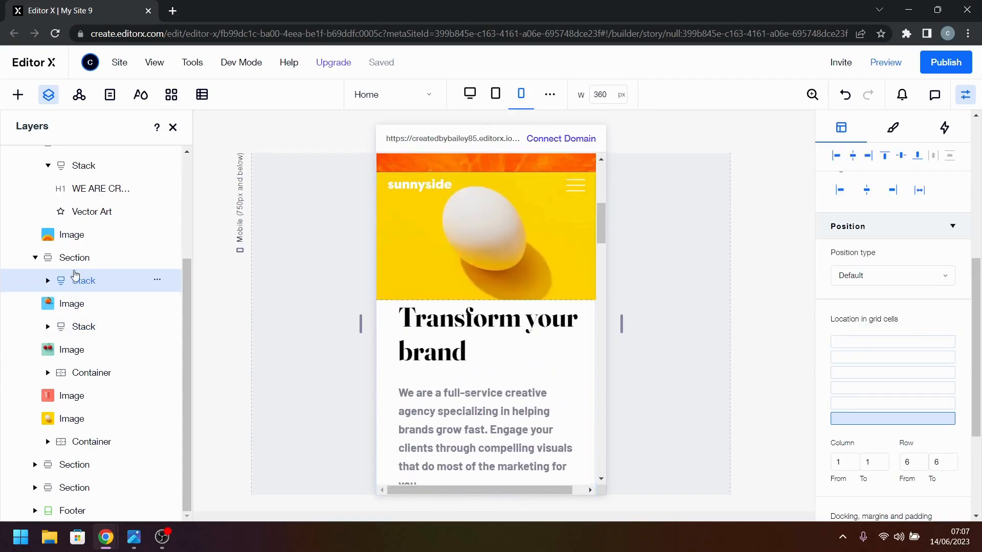
pyautogui.click(63, 321)
pyautogui.click(48, 327)
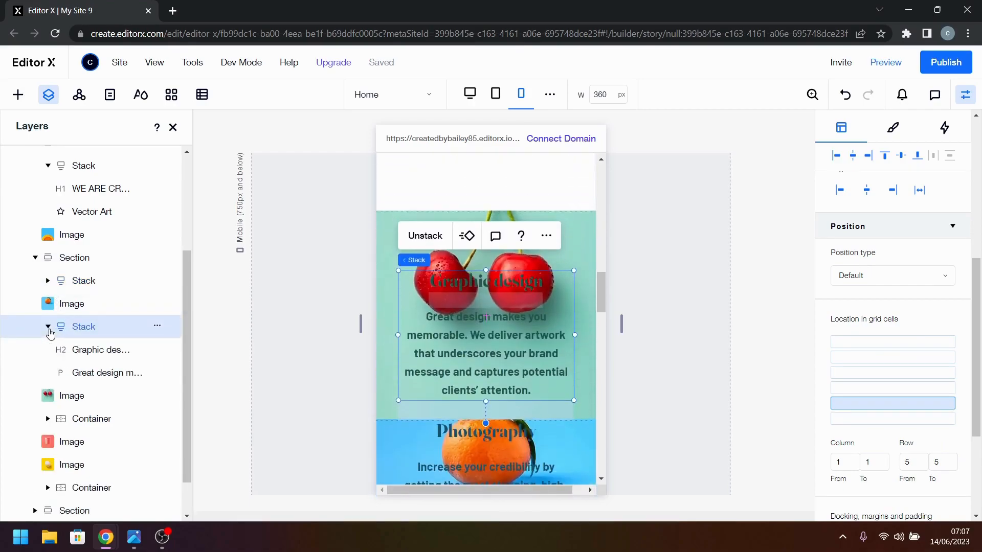
pyautogui.click(49, 327)
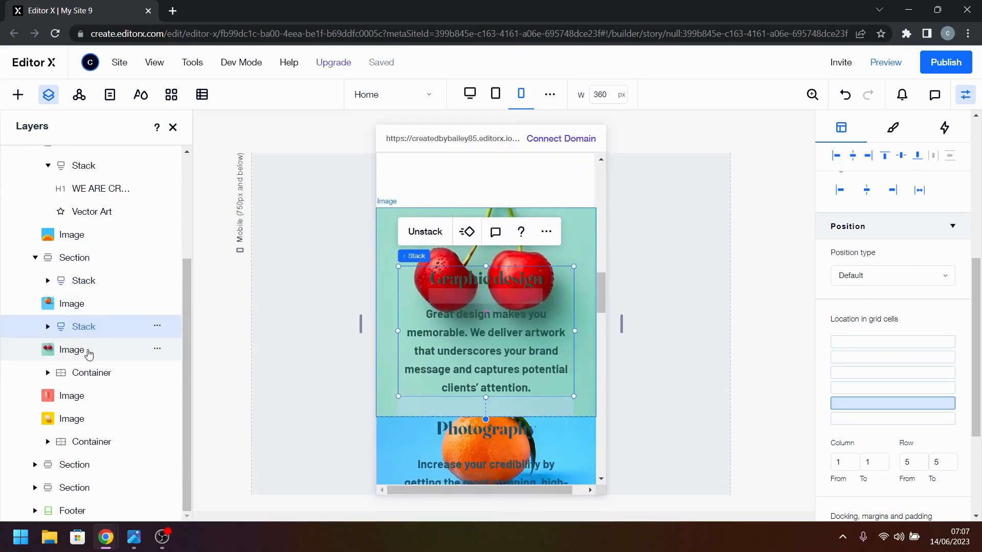
pyautogui.scroll(5, 82, 327)
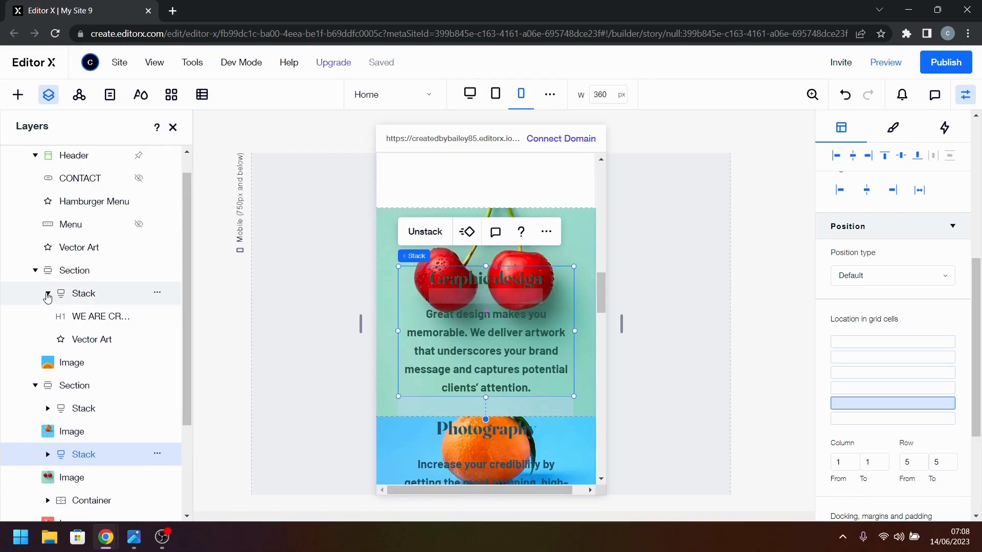
pyautogui.click(48, 296)
pyautogui.click(34, 272)
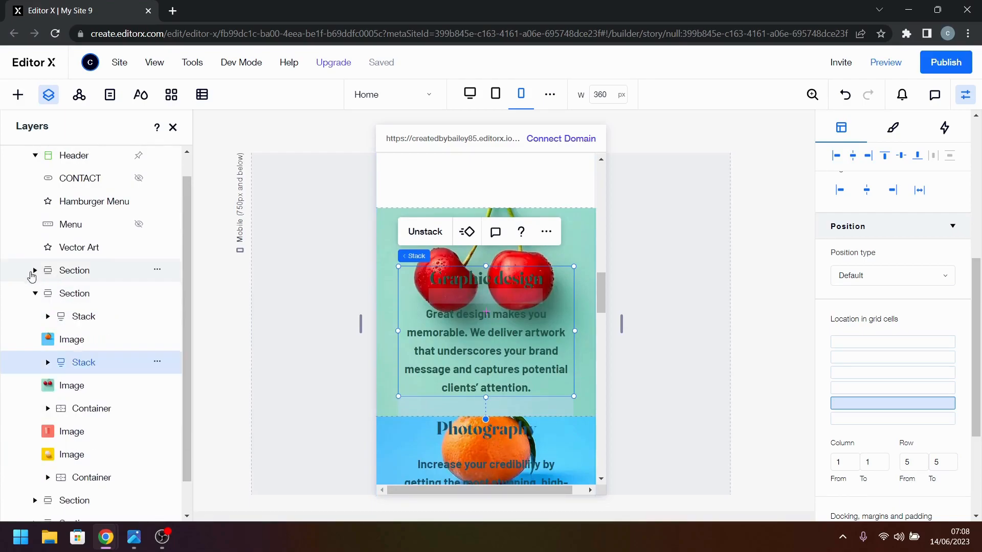
pyautogui.click(49, 322)
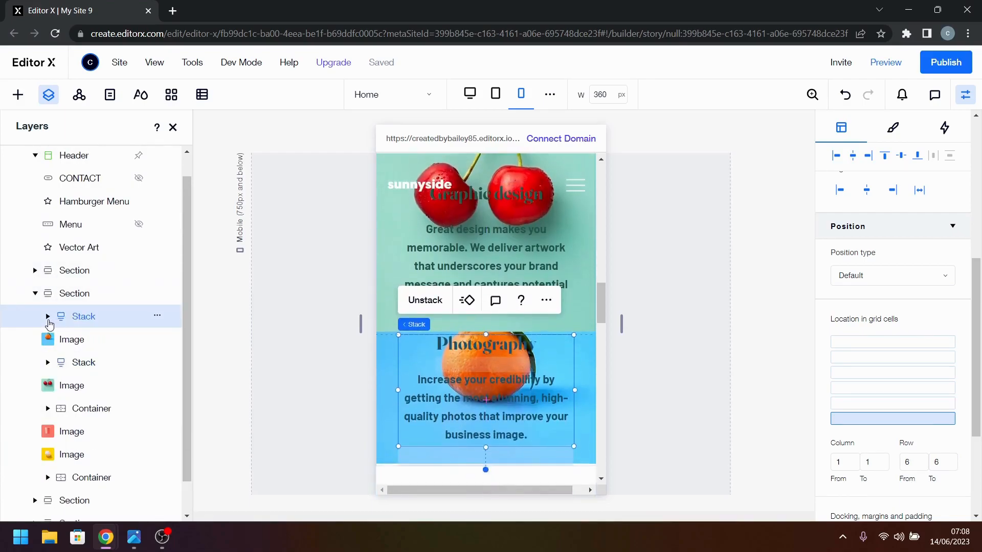
pyautogui.click(48, 319)
pyautogui.click(48, 319)
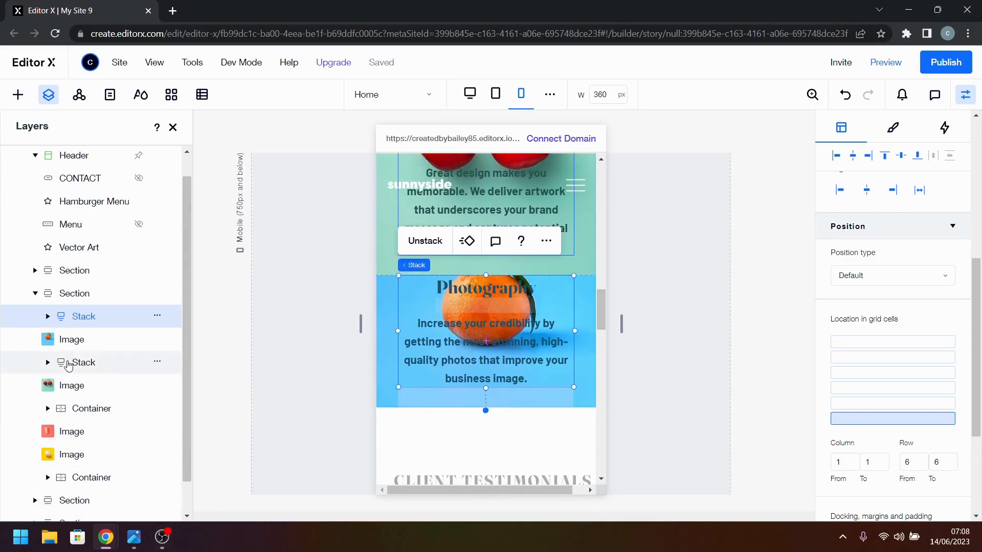
pyautogui.click(49, 363)
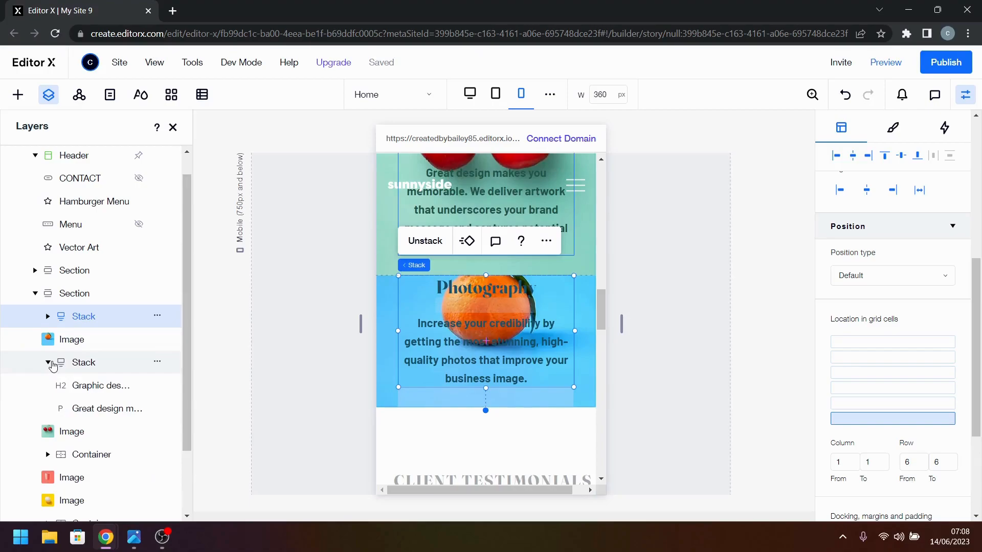
pyautogui.click(48, 363)
# - Identify the container holding the "Stand out to the right audience" stack and place it in the fourth row of the section's grid
pyautogui.click(48, 408)
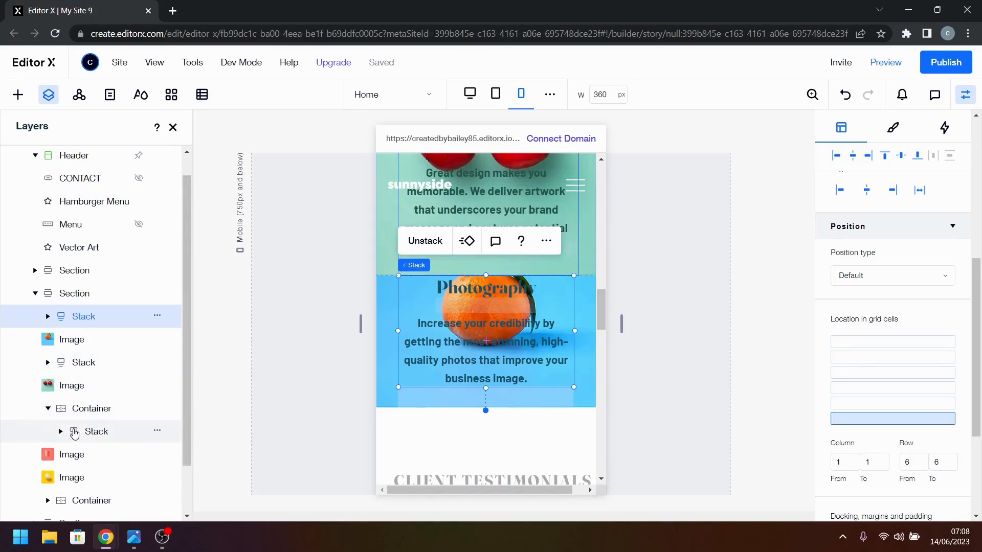
pyautogui.click(60, 433)
pyautogui.click(61, 432)
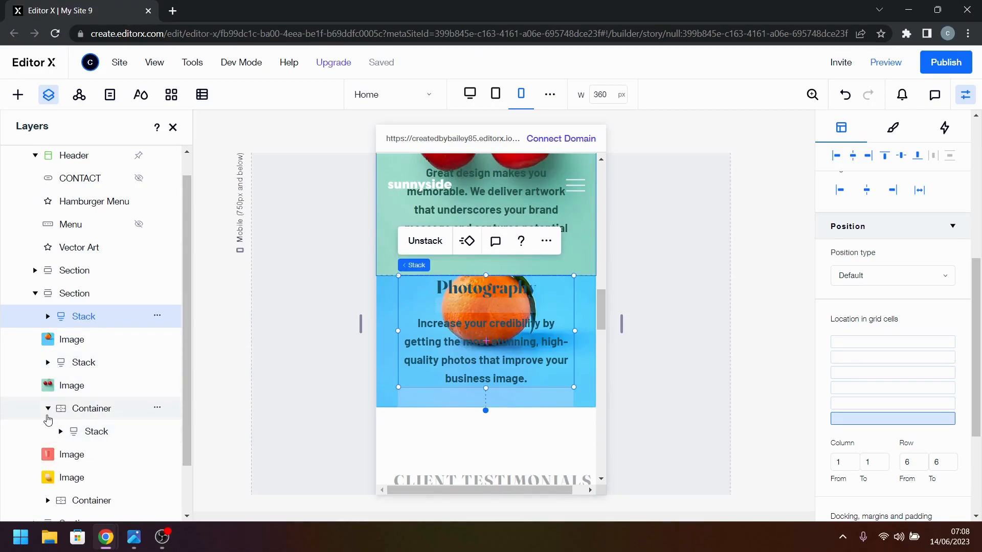
pyautogui.click(48, 408)
pyautogui.click(94, 412)
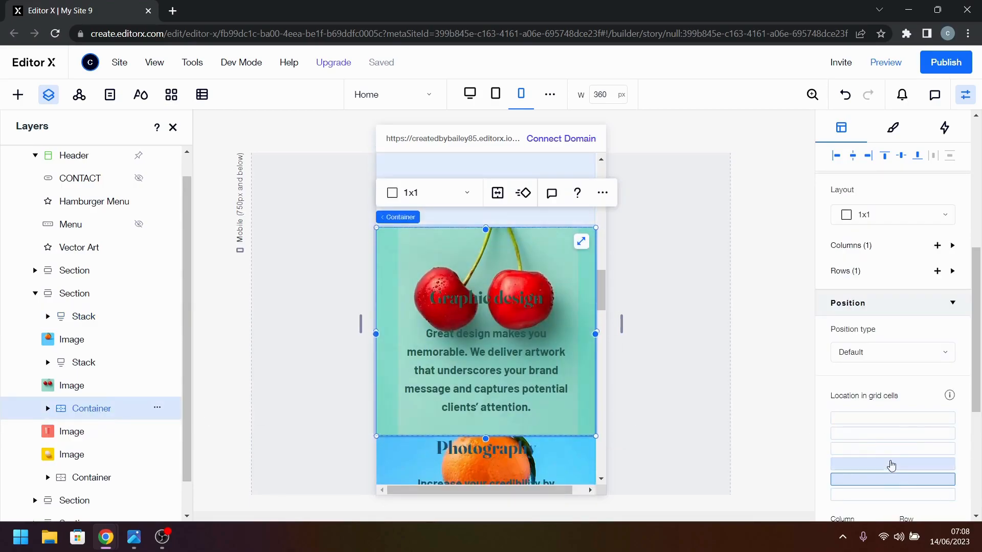
pyautogui.click(833, 455)
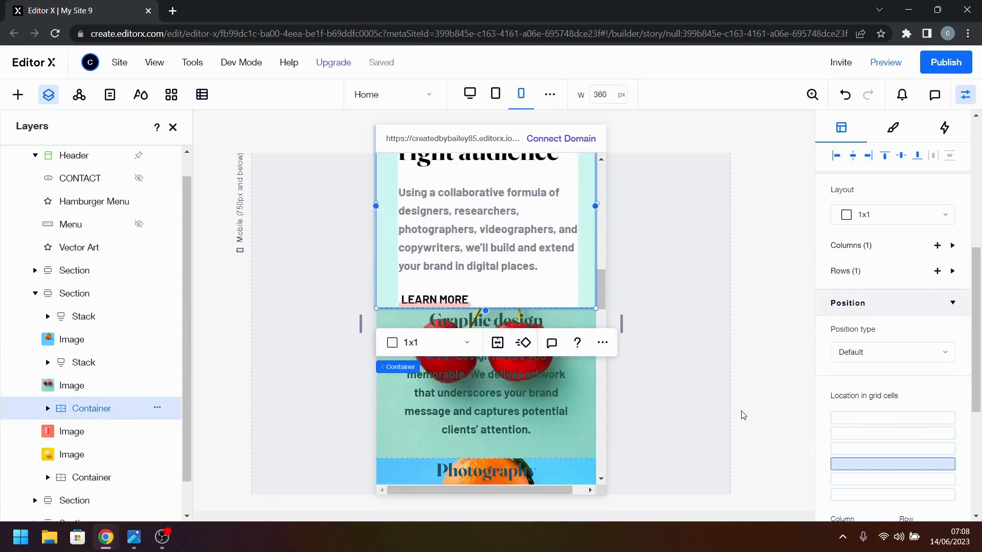
# - Review the order of the stacked blocks from the yellow egg image down to the "Photography" block
pyautogui.scroll(3, 701, 405)
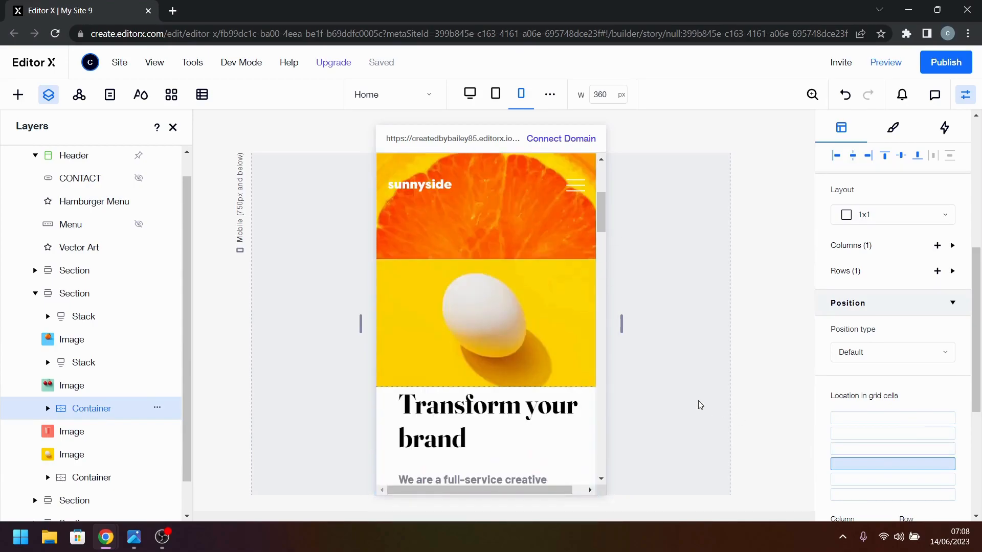
pyautogui.click(700, 405)
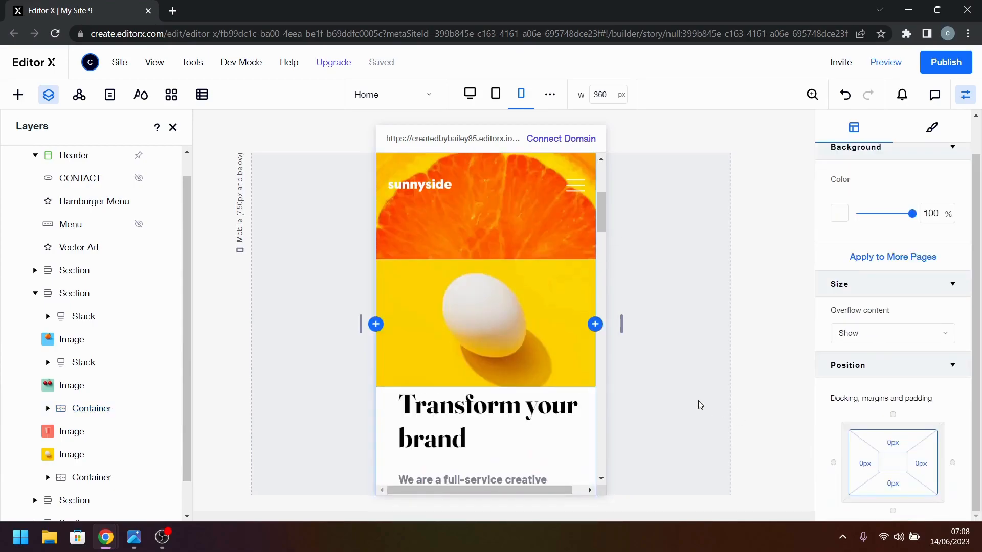
pyautogui.click(530, 342)
pyautogui.click(460, 375)
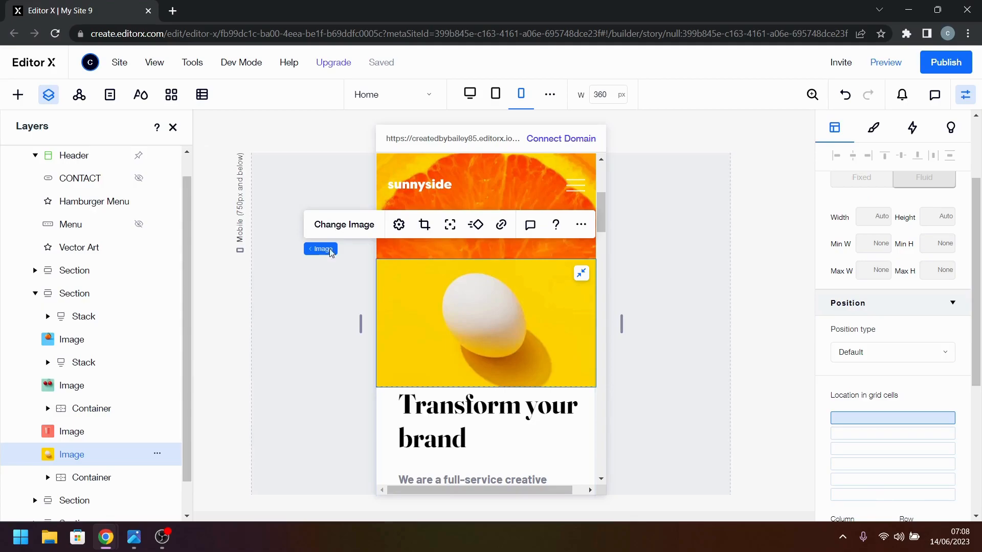
pyautogui.scroll(-15, 523, 392)
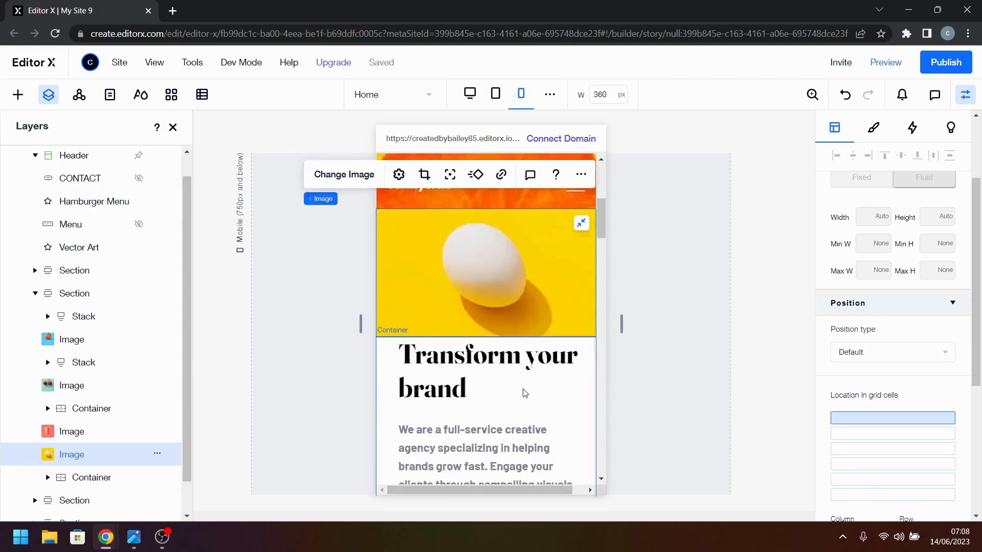
pyautogui.scroll(12, 523, 393)
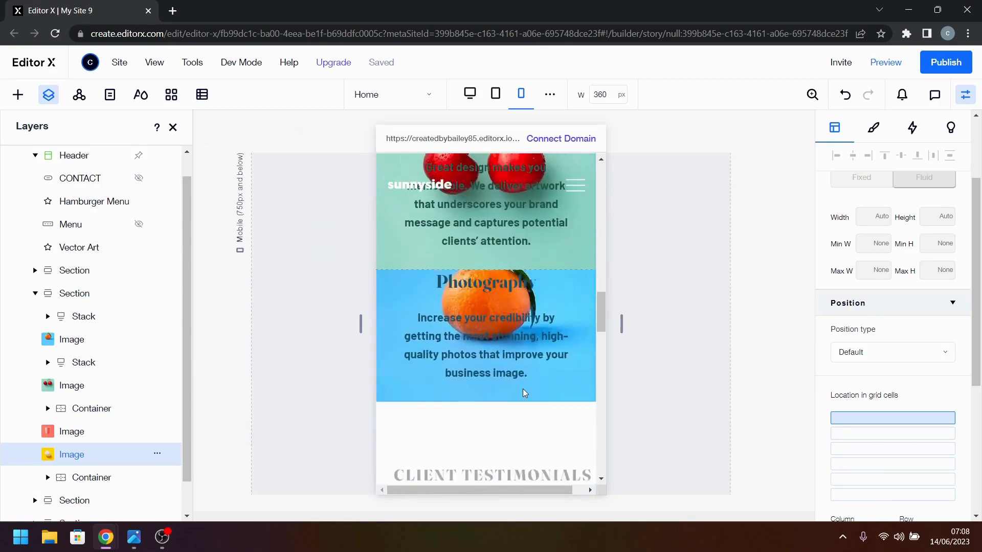
pyautogui.scroll(5, 522, 390)
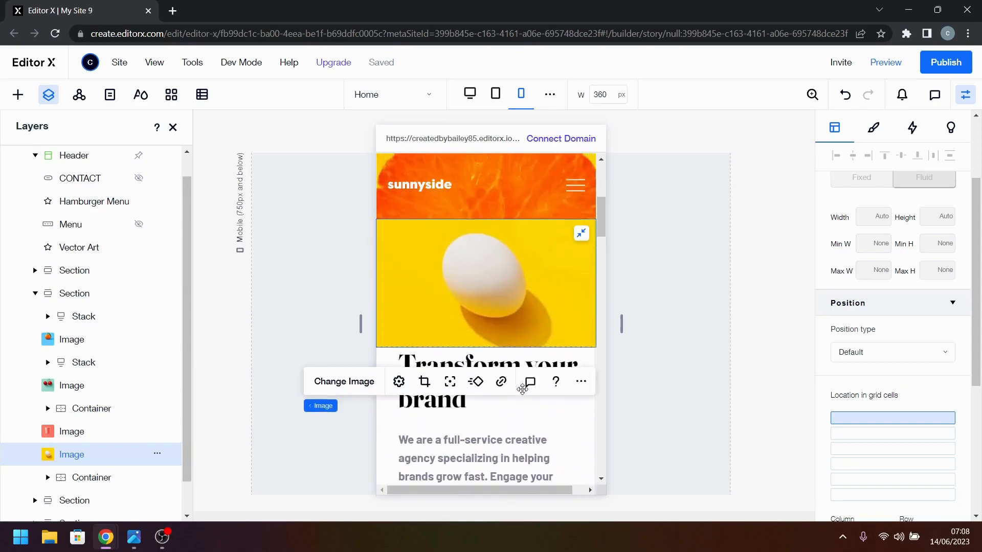
pyautogui.scroll(-6, 522, 390)
pyautogui.scroll(-6, 522, 389)
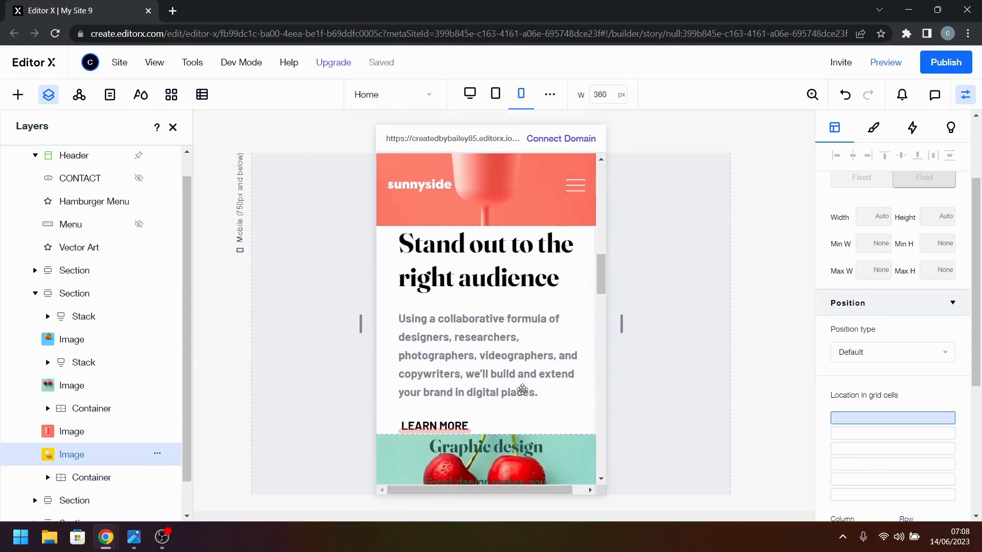
# - Compare the egg image and the "Transform your brand" block with the mobile mockup
pyautogui.click(134, 537)
pyautogui.scroll(5, 571, 294)
pyautogui.scroll(6, 571, 295)
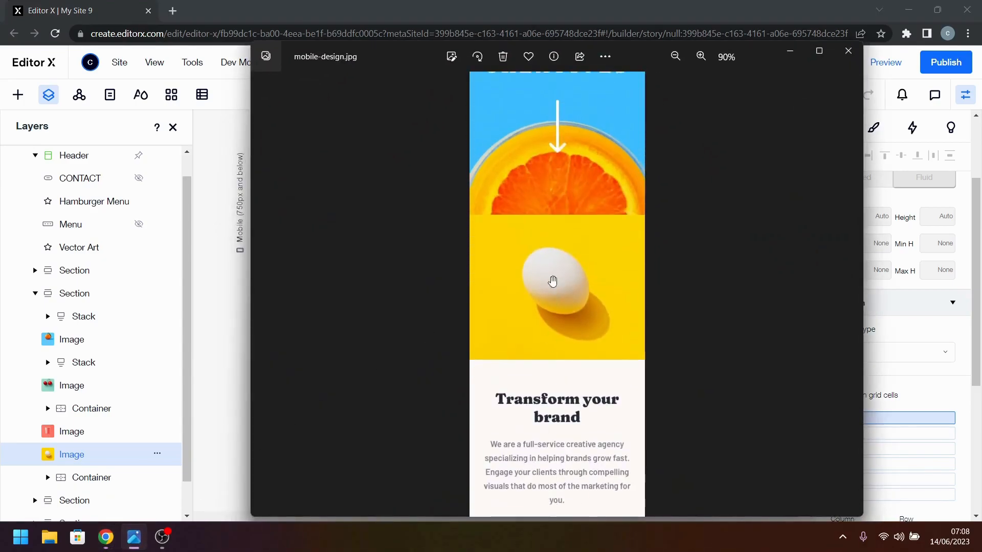
pyautogui.scroll(-2, 543, 299)
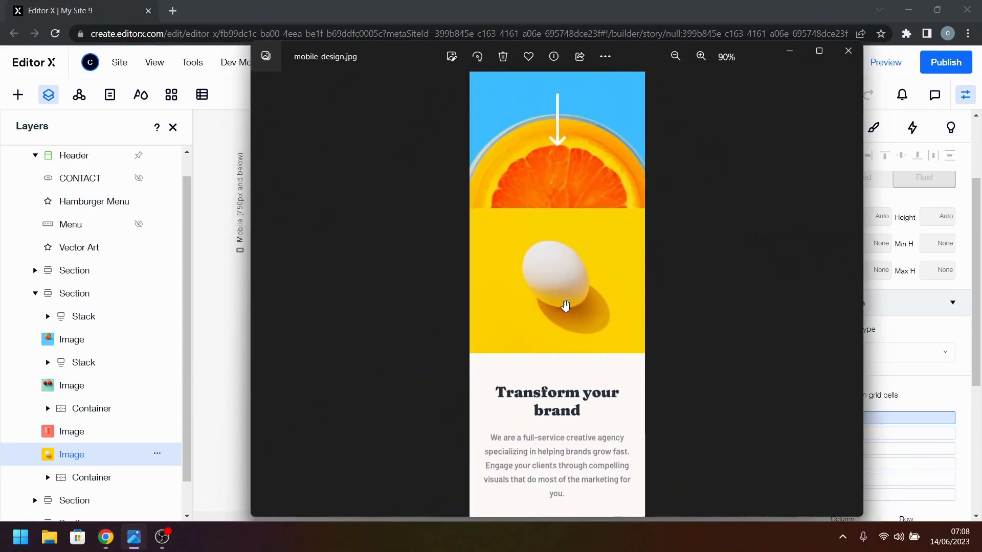
pyautogui.click(790, 55)
pyautogui.scroll(10, 541, 319)
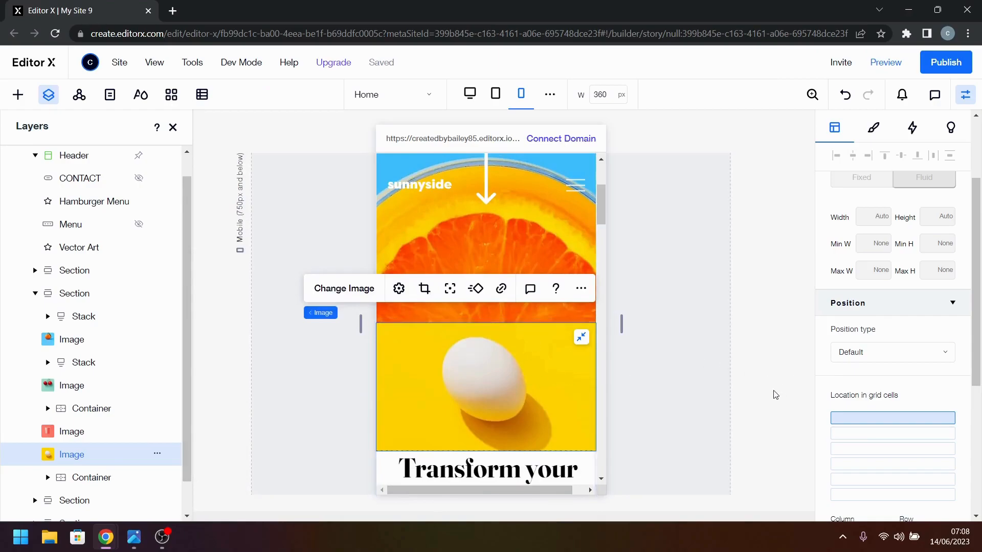
# - Set the minimum height of the first row, behind the egg image, to 250 px in the section grid
pyautogui.click(735, 400)
pyautogui.click(512, 398)
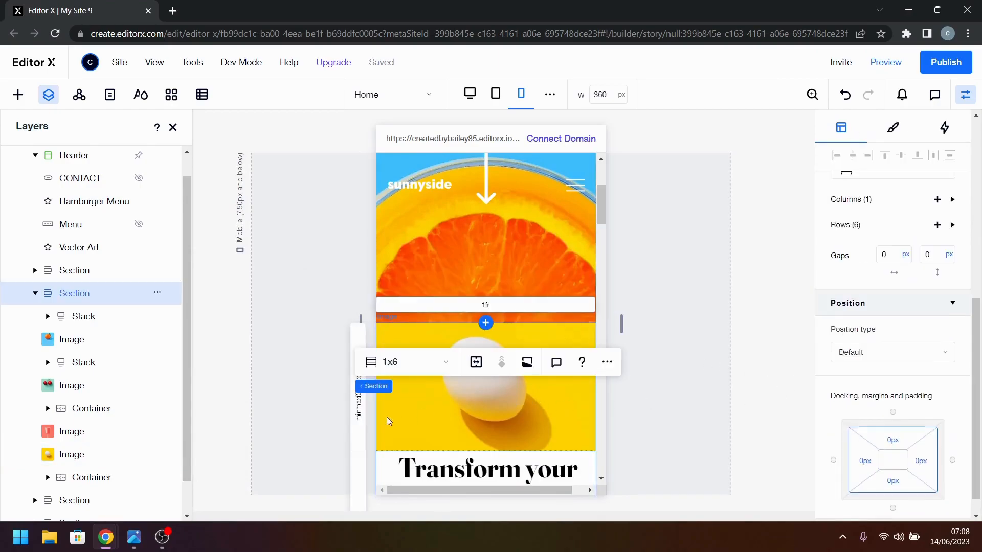
pyautogui.click(360, 416)
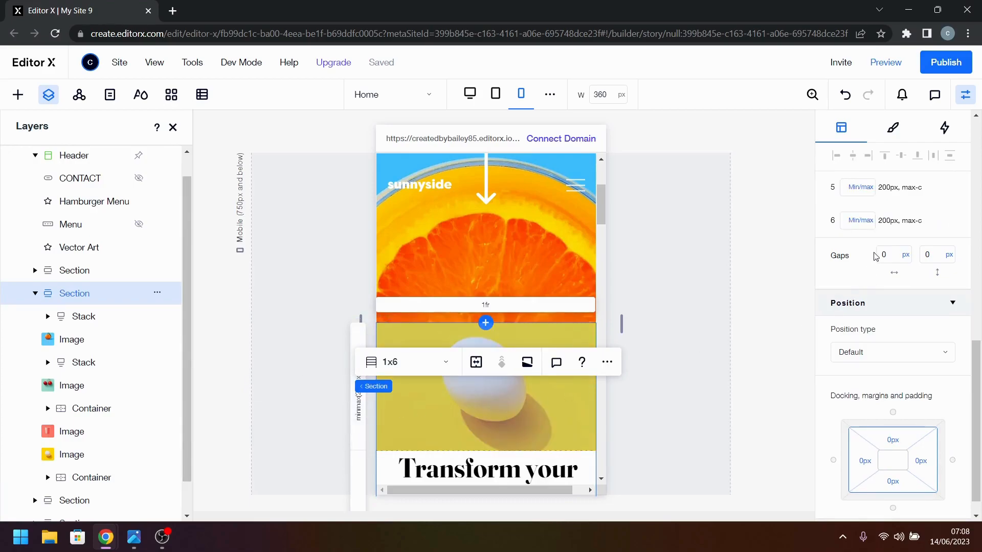
pyautogui.scroll(3, 883, 255)
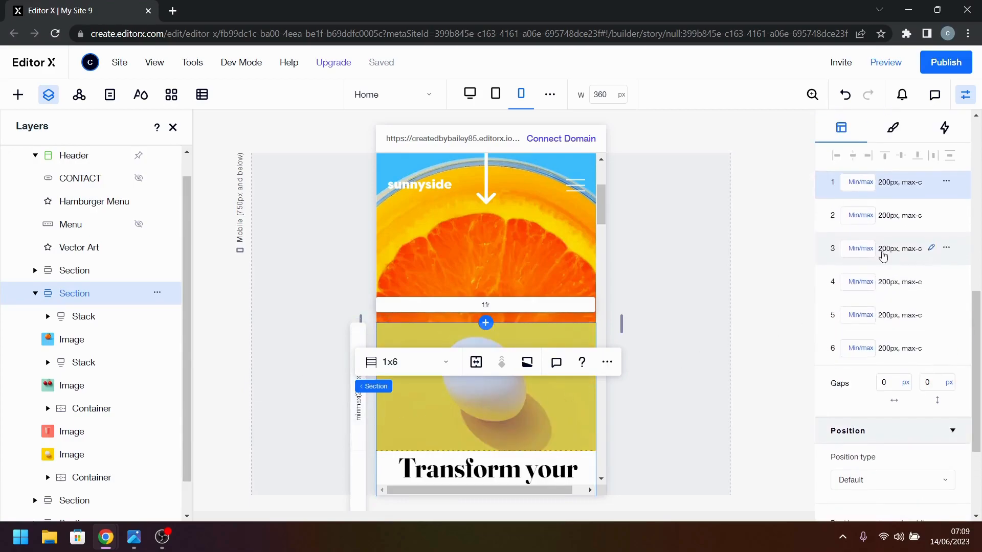
pyautogui.click(865, 184)
pyautogui.click(910, 209)
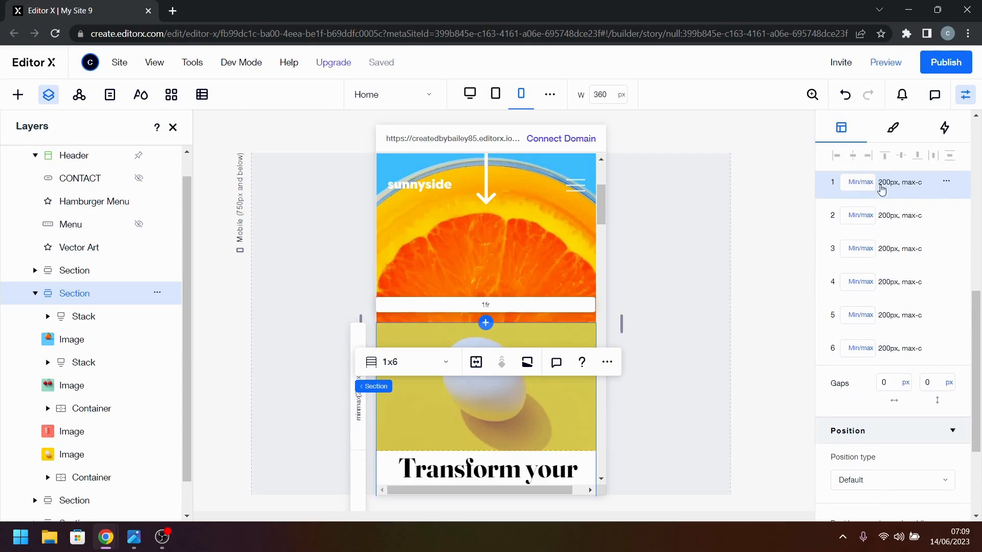
pyautogui.click(886, 188)
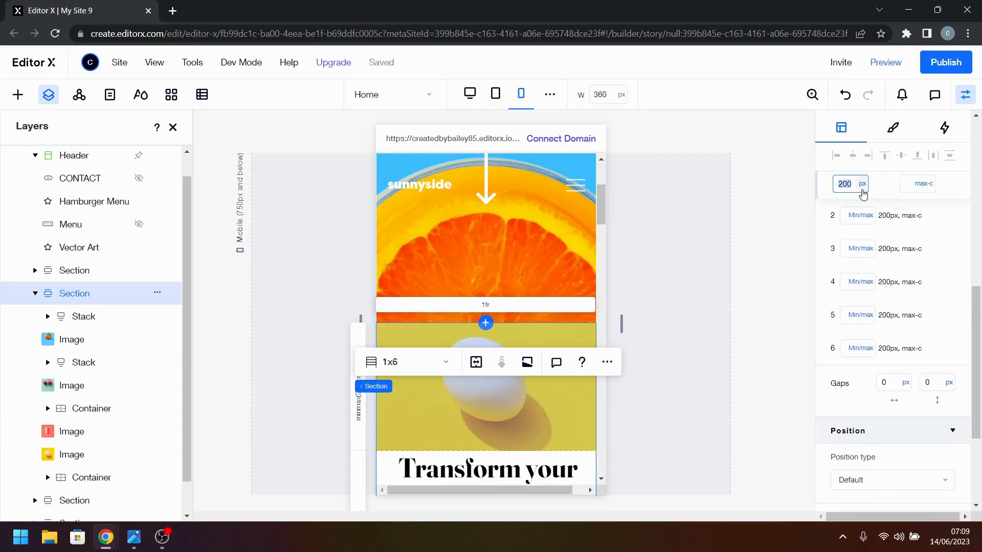
pyautogui.write('250')
pyautogui.press('Return')
pyautogui.click(636, 401)
pyautogui.scroll(-3, 576, 425)
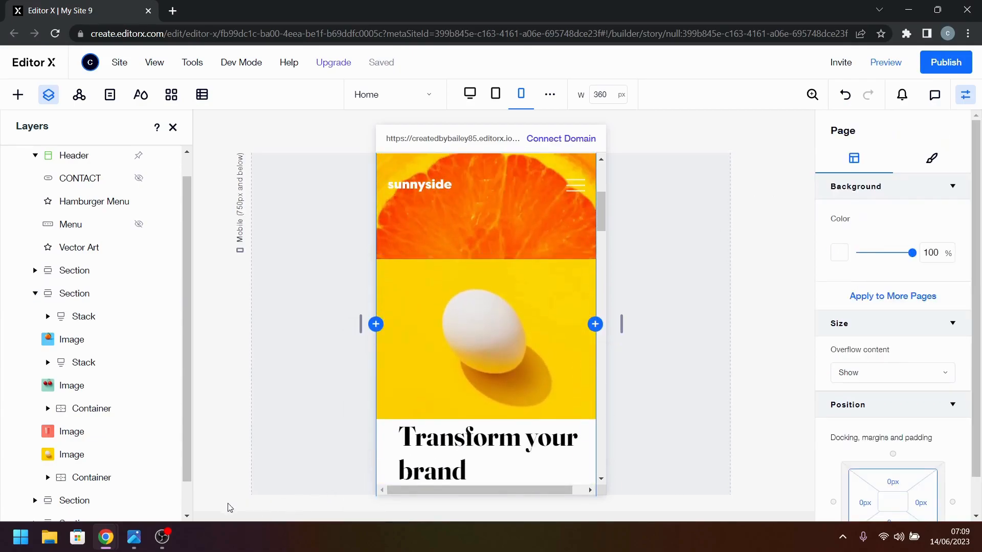
# - Set the minimum height of the section's first row, holding the egg image, to 300 px
pyautogui.click(132, 539)
pyautogui.click(132, 538)
pyautogui.click(481, 385)
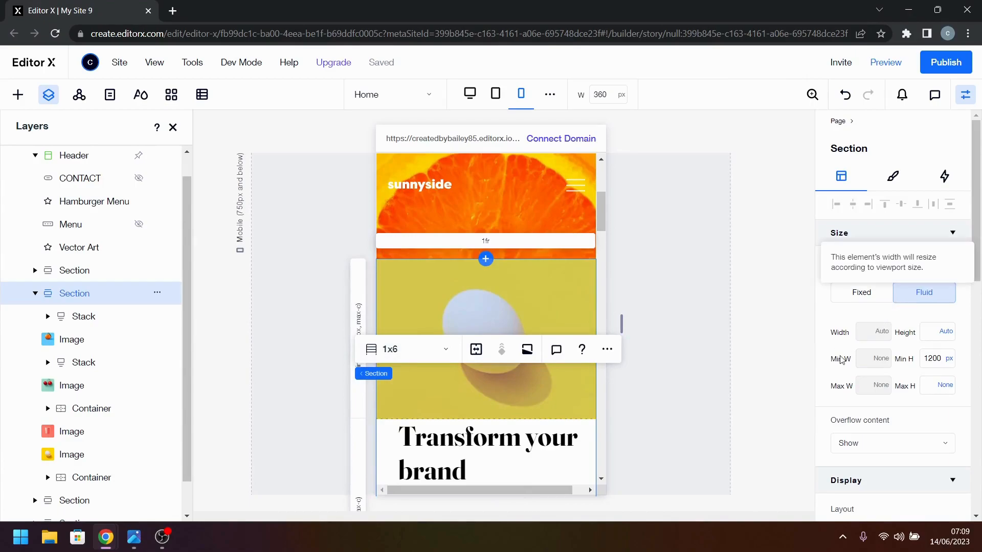
pyautogui.scroll(-3, 891, 289)
pyautogui.scroll(-2, 897, 440)
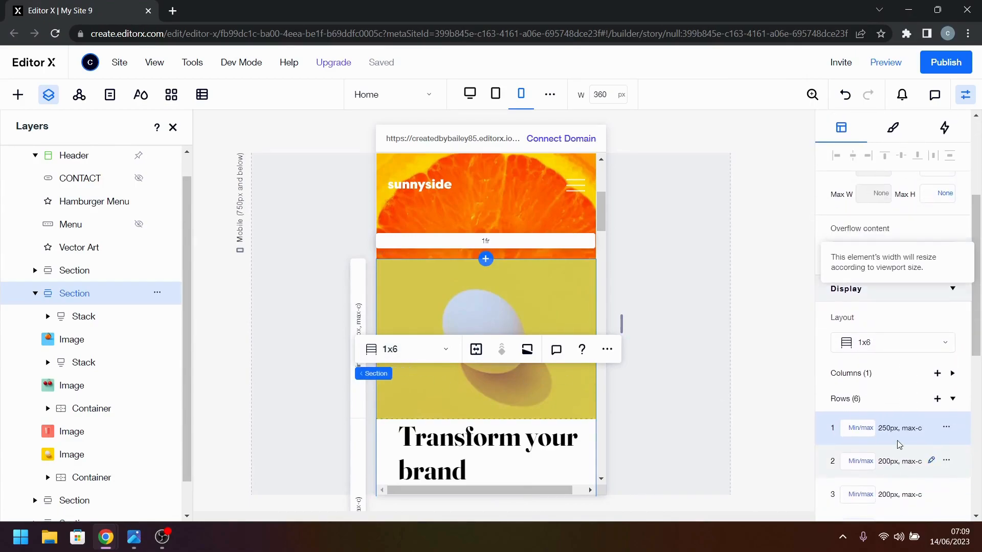
pyautogui.click(892, 434)
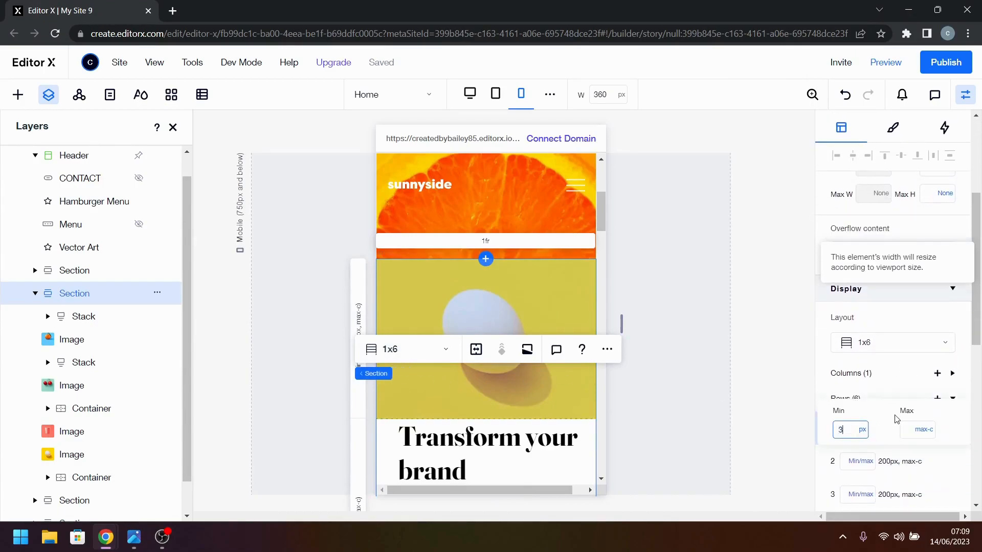
pyautogui.click(640, 421)
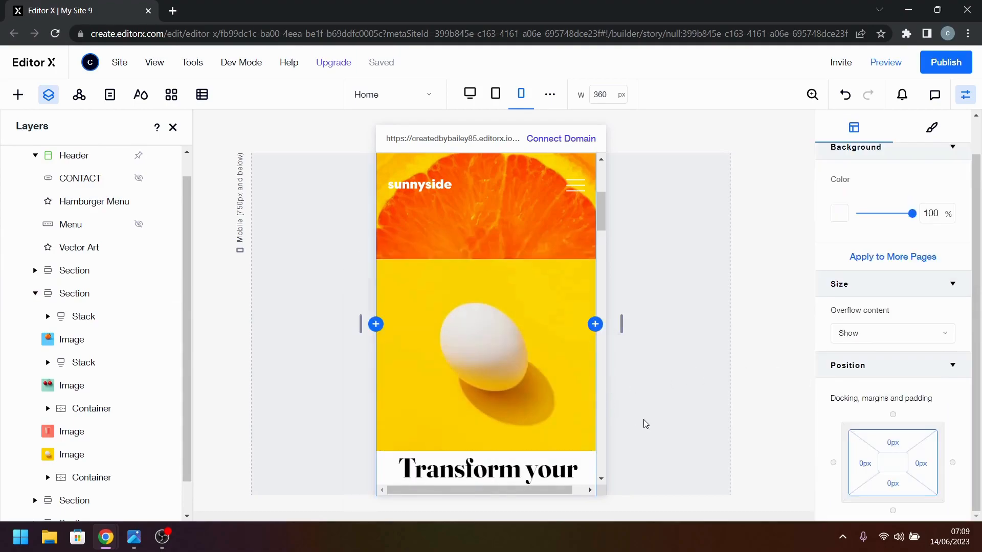
# - Set the minimum height of the section's third row, holding the pink cup image, to 300 px
pyautogui.scroll(-3, 646, 424)
pyautogui.scroll(-3, 646, 424)
pyautogui.scroll(5, 645, 424)
pyautogui.scroll(-2, 646, 424)
pyautogui.scroll(2, 646, 424)
pyautogui.scroll(-10, 646, 424)
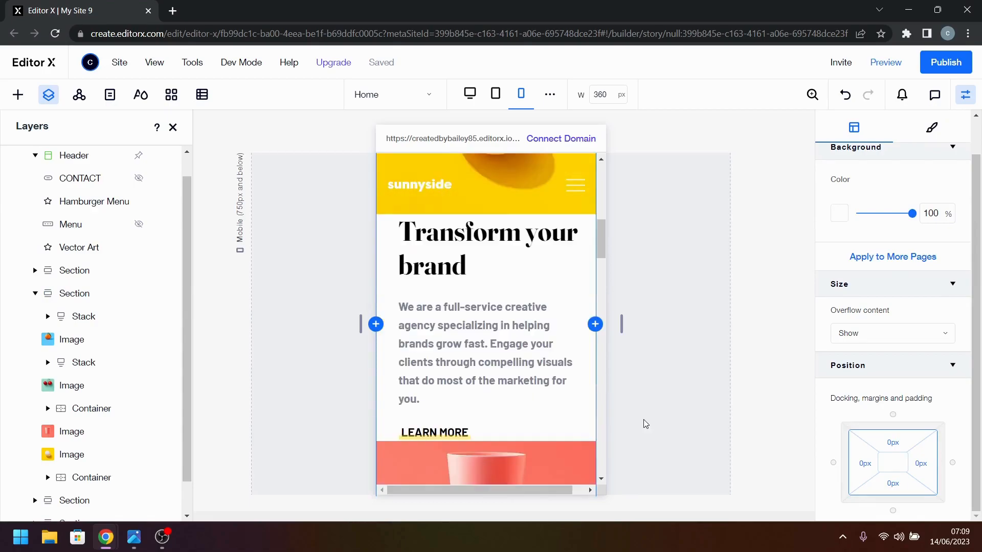
pyautogui.click(465, 300)
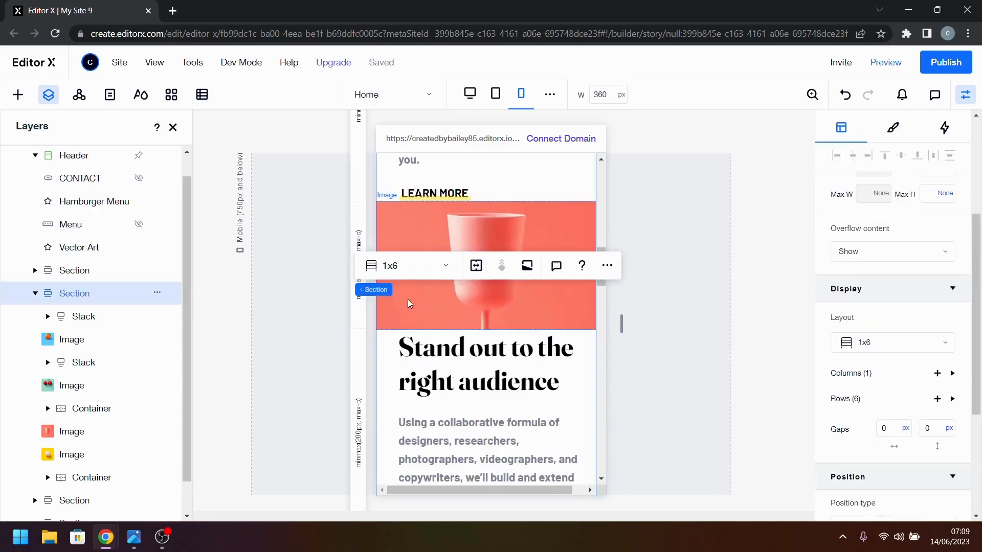
pyautogui.click(358, 238)
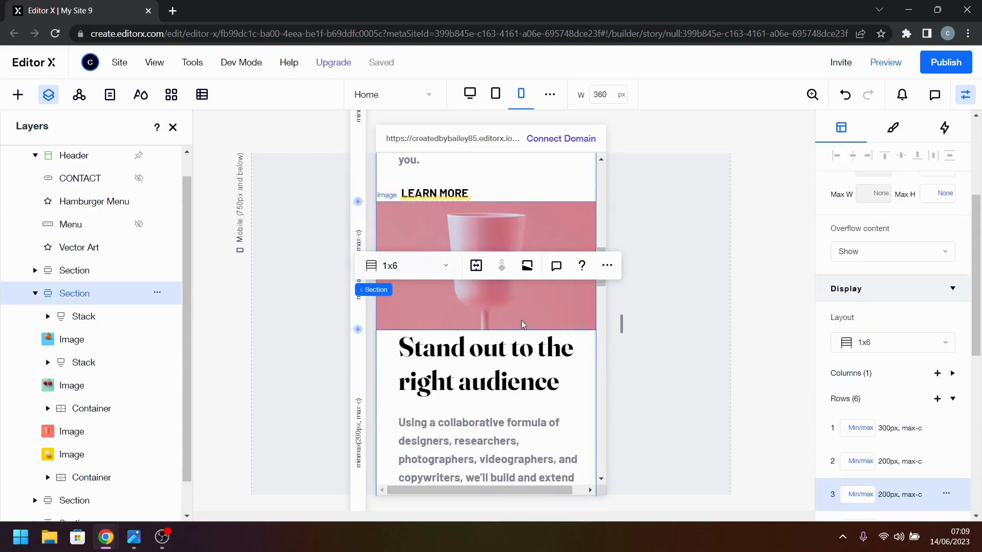
pyautogui.click(872, 504)
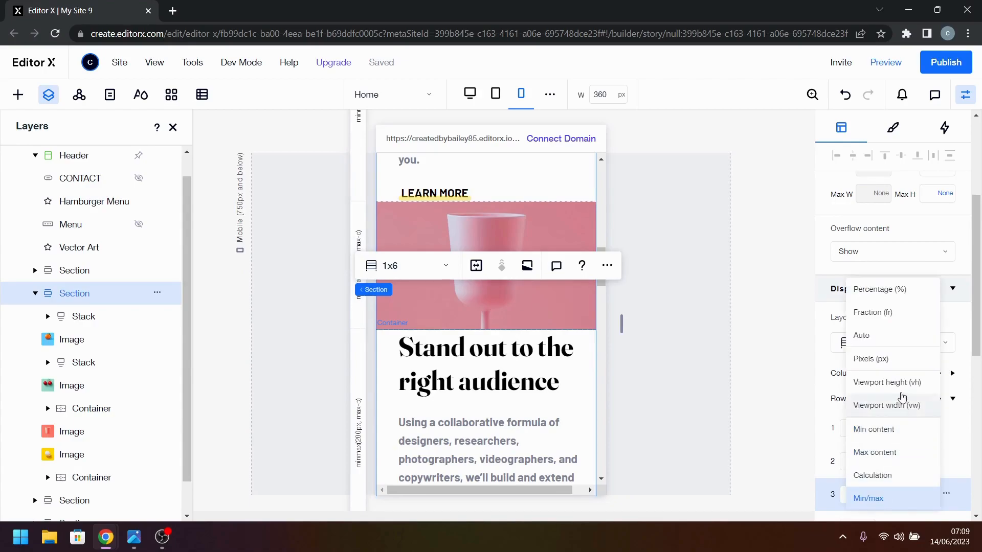
pyautogui.click(948, 467)
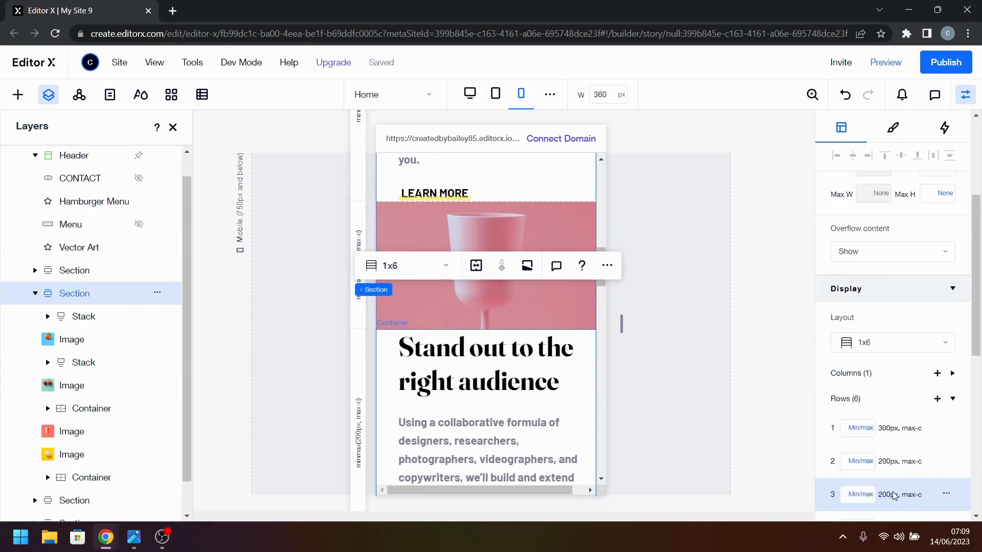
pyautogui.click(894, 496)
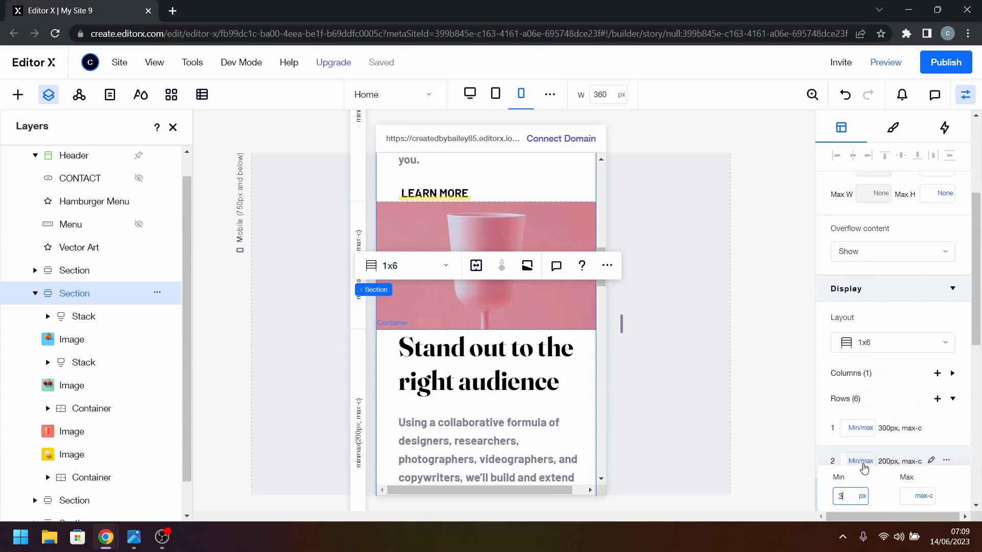
pyautogui.write('300')
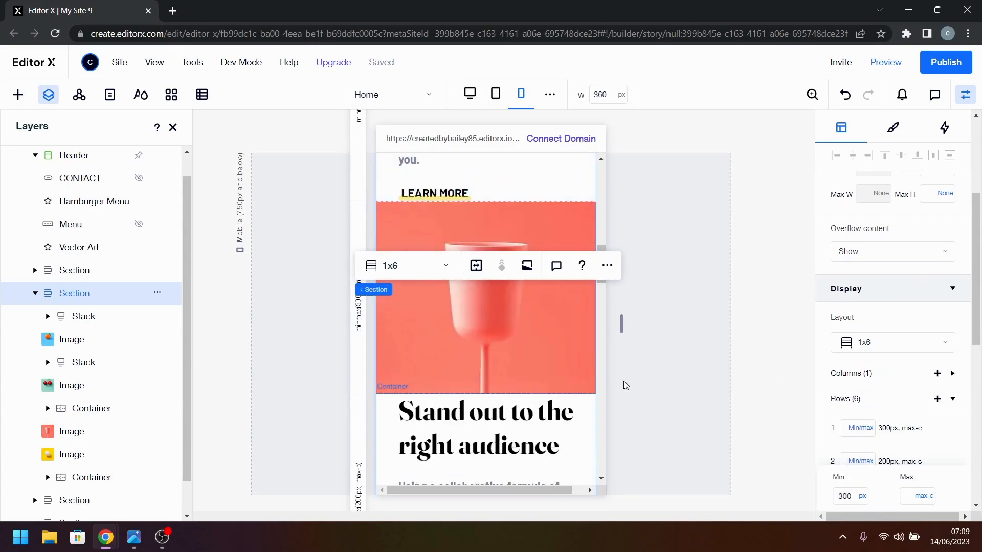
# - Open the image replacement dialog for the egg image and show the file info of the first image-transform.jpg in Site Files
pyautogui.scroll(-3, 625, 383)
pyautogui.scroll(-3, 625, 386)
pyautogui.scroll(10, 623, 386)
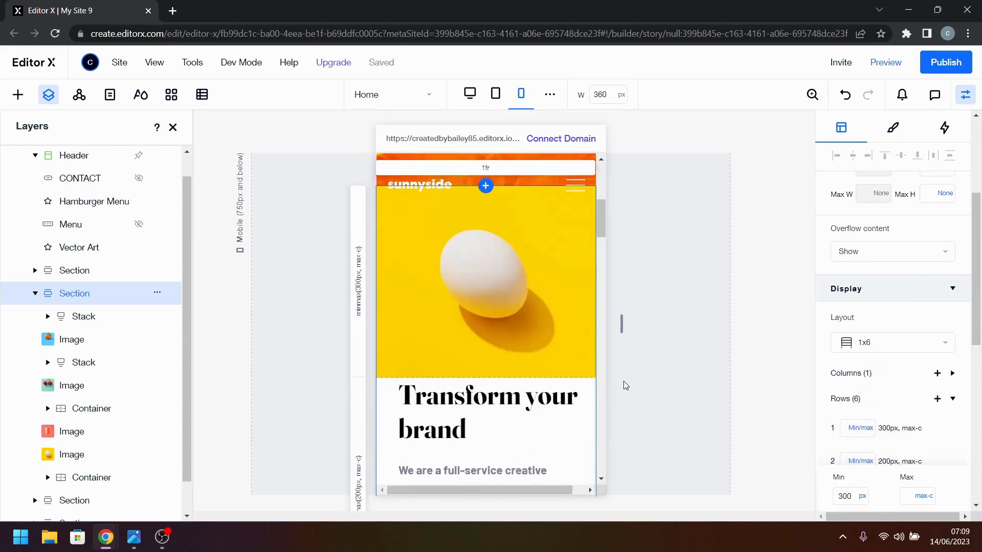
pyautogui.click(509, 347)
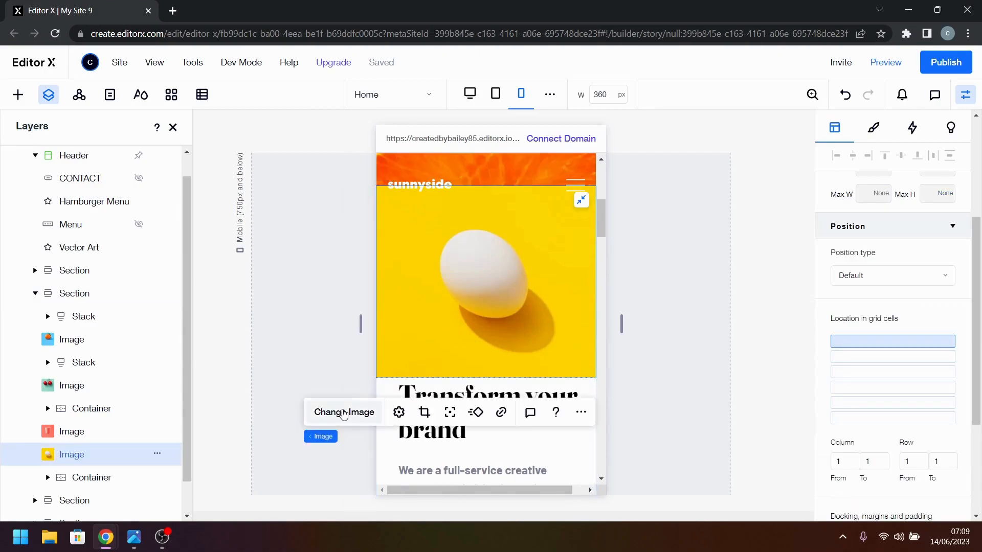
pyautogui.click(344, 413)
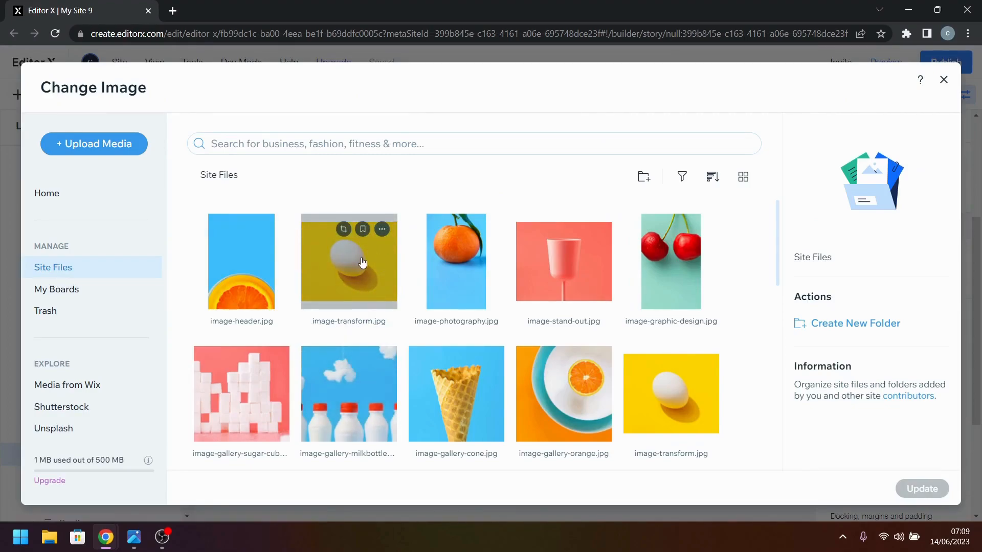
pyautogui.click(382, 229)
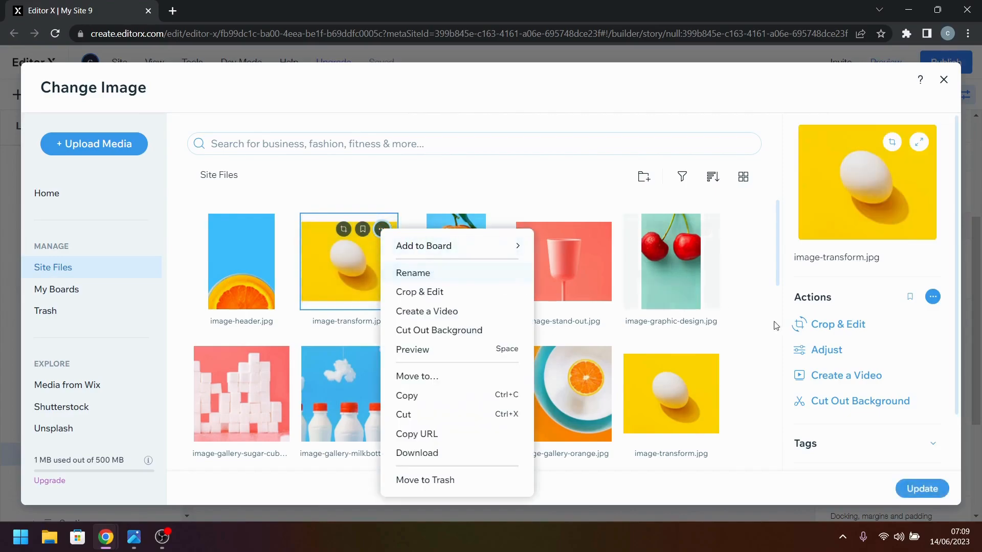
pyautogui.click(872, 449)
pyautogui.scroll(-1, 873, 450)
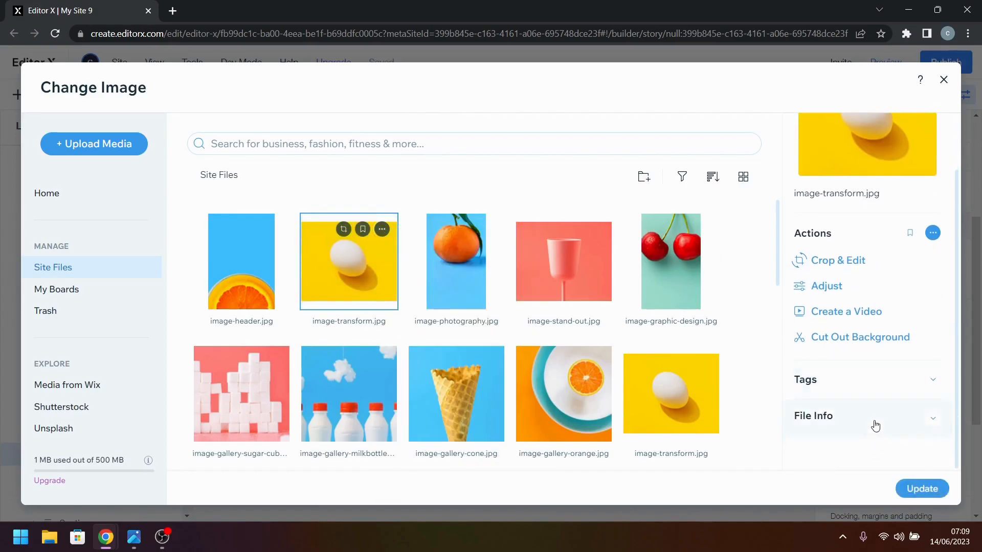
pyautogui.click(876, 426)
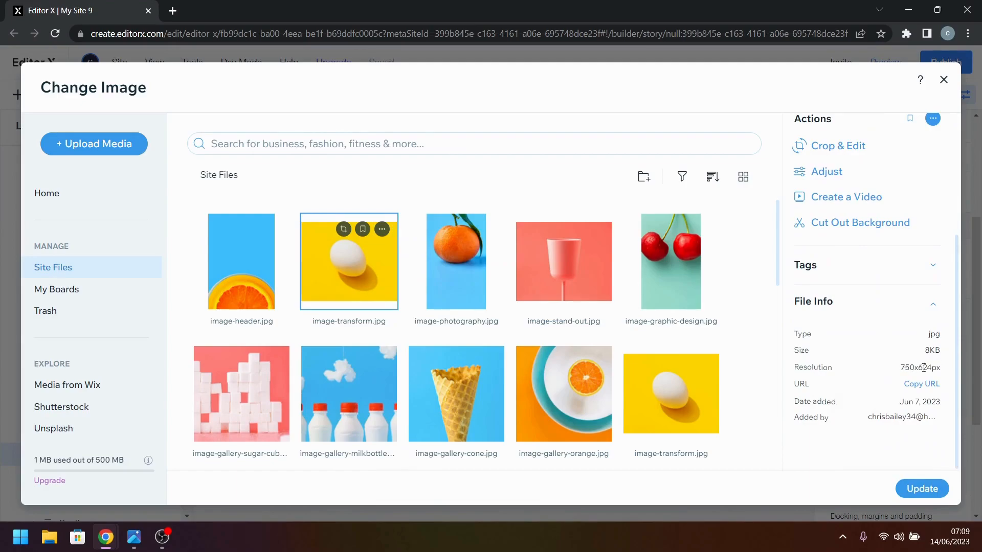
# - Compare the resolutions of the two image-transform.jpg files using their file info
pyautogui.moveTo(678, 390)
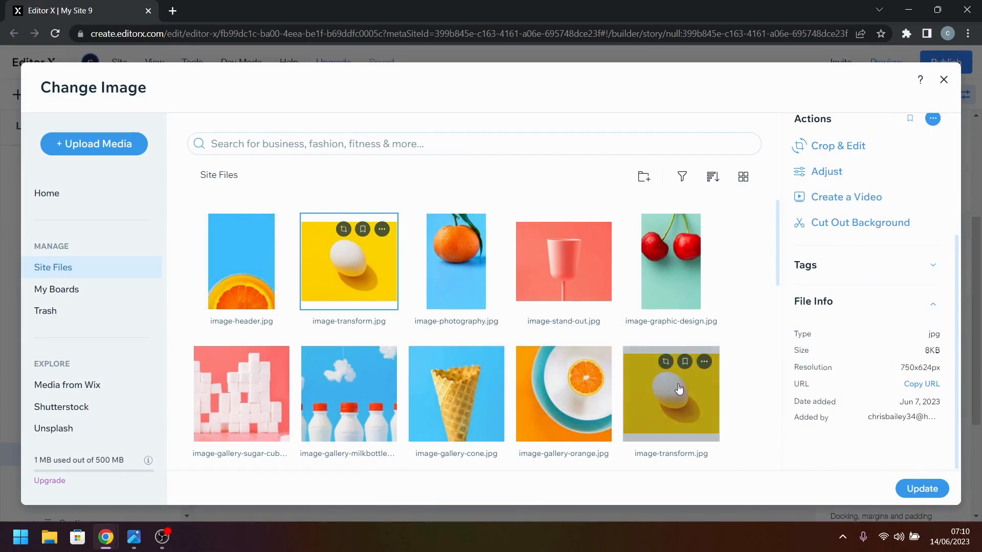
pyautogui.click(706, 363)
pyautogui.click(844, 416)
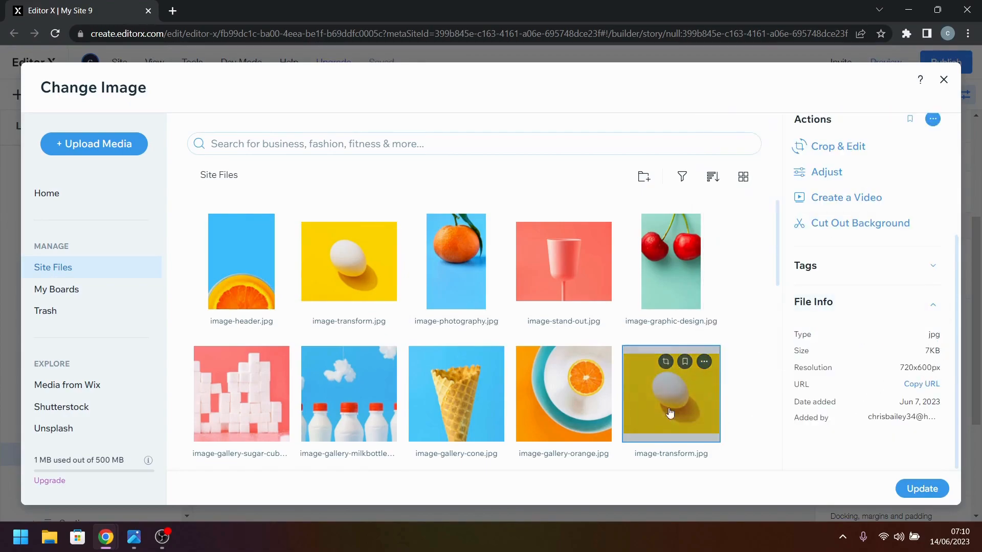
pyautogui.click(353, 251)
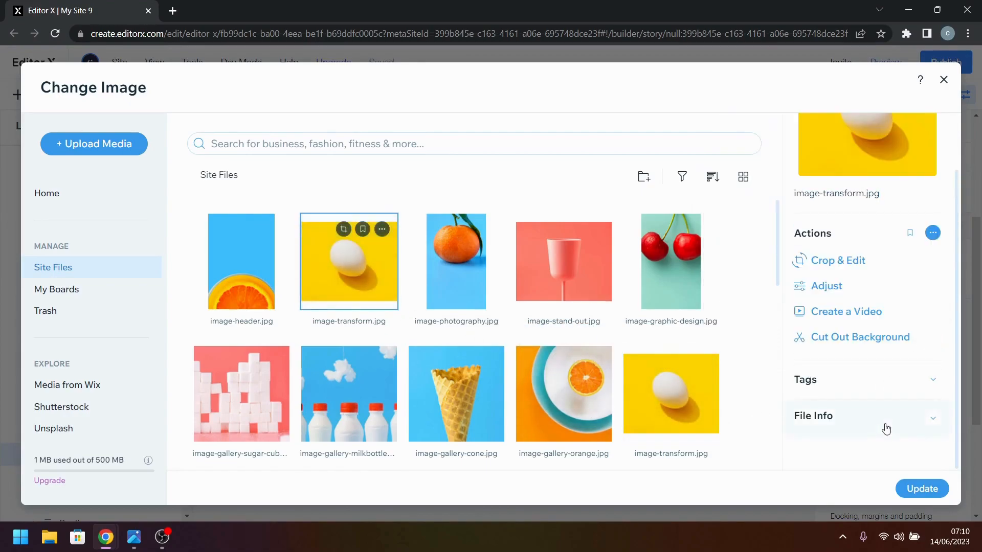
pyautogui.click(885, 423)
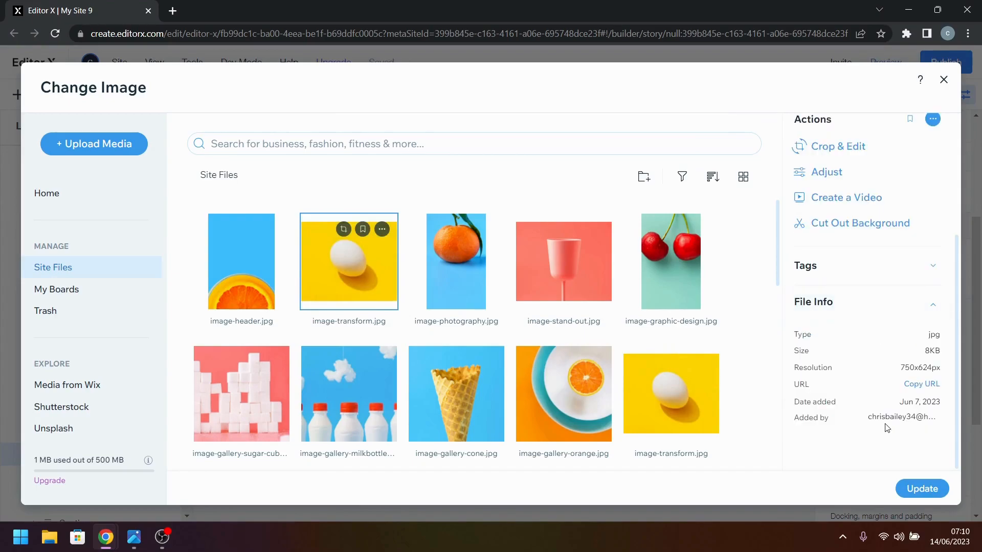
pyautogui.click(654, 392)
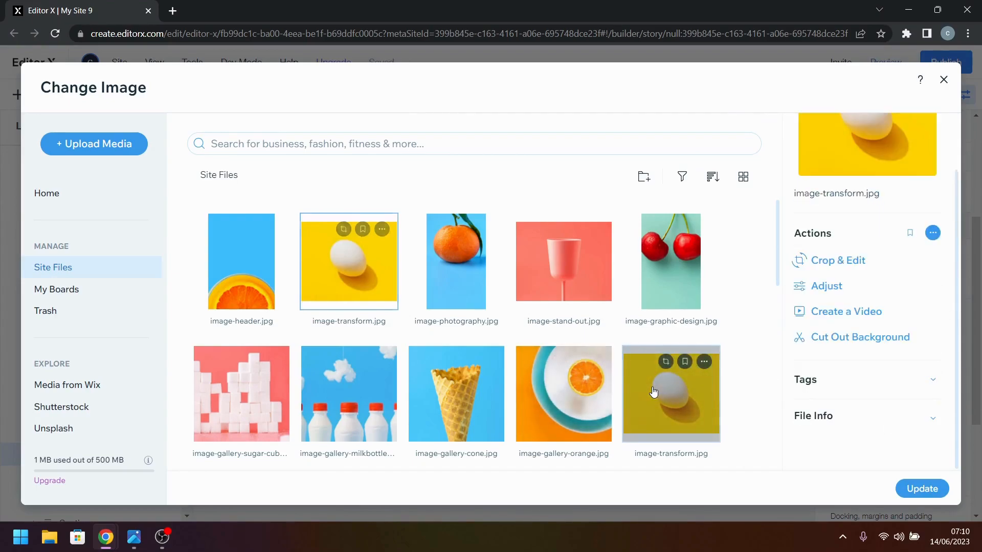
pyautogui.click(880, 414)
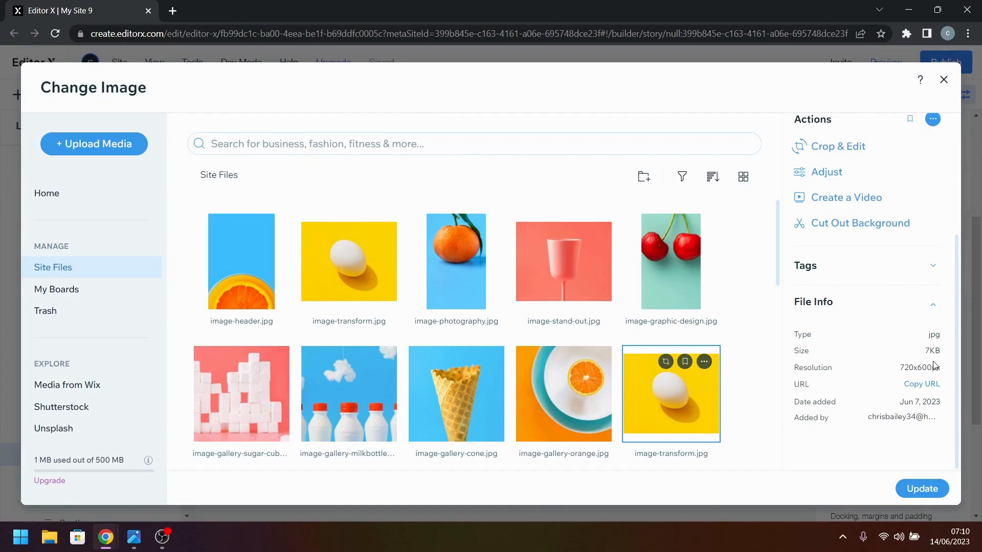
pyautogui.click(384, 304)
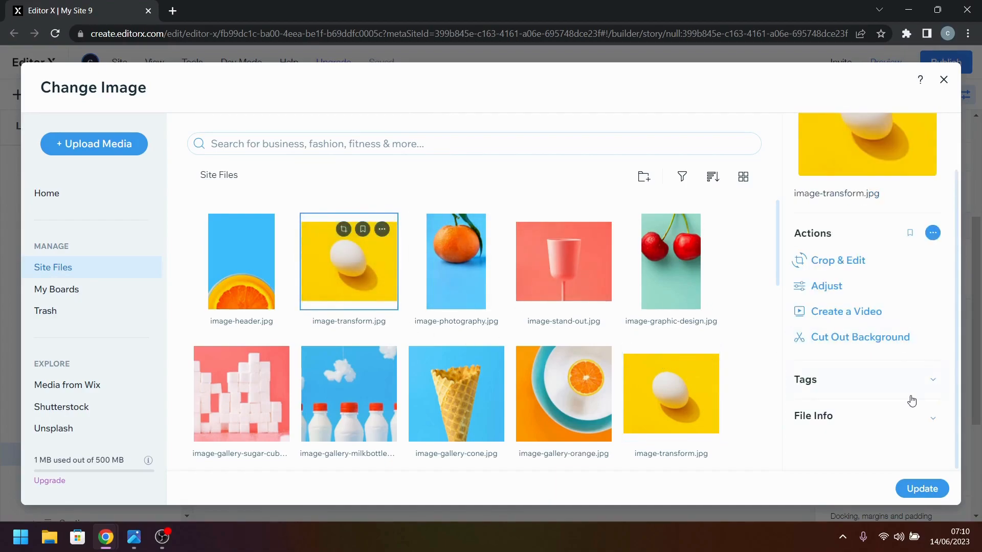
pyautogui.click(905, 414)
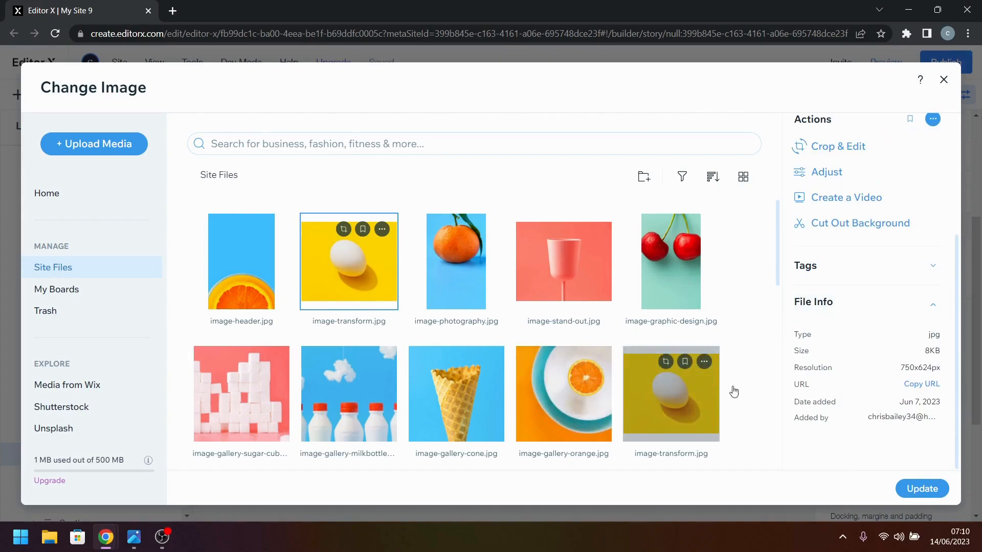
pyautogui.click(715, 408)
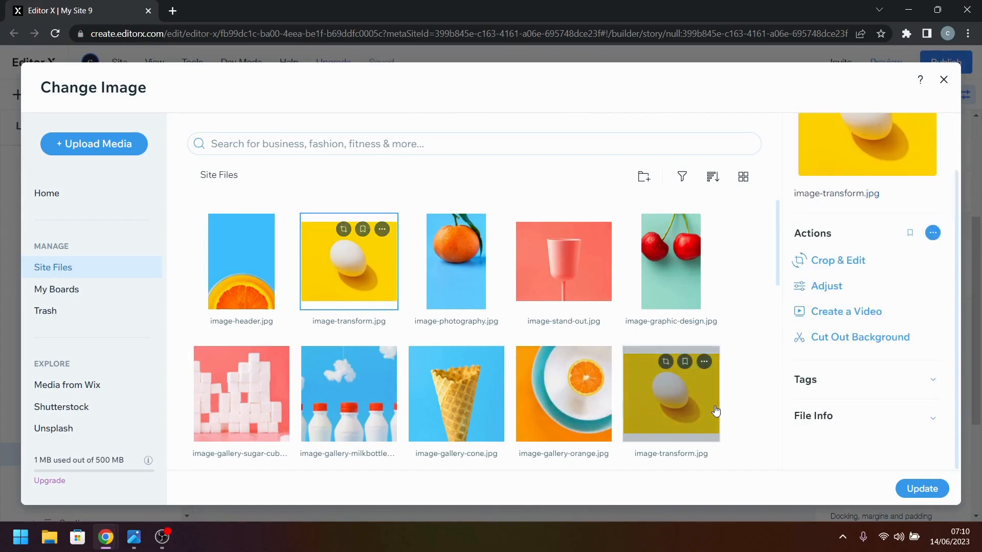
pyautogui.click(873, 418)
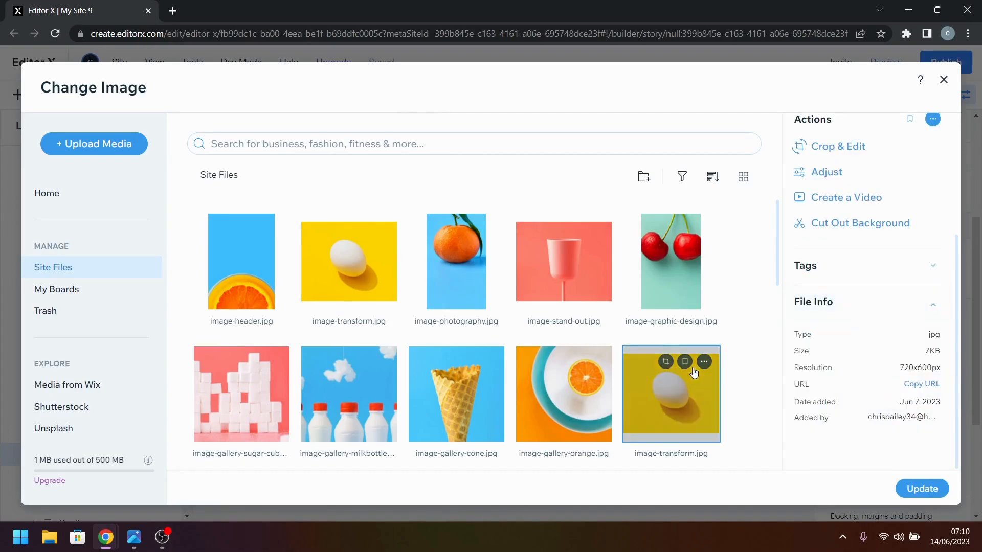
# - Compare the resolutions of the two image-stand-out.jpg files using their file info, then leave the image replacement dialog without updating
pyautogui.click(598, 286)
pyautogui.click(862, 429)
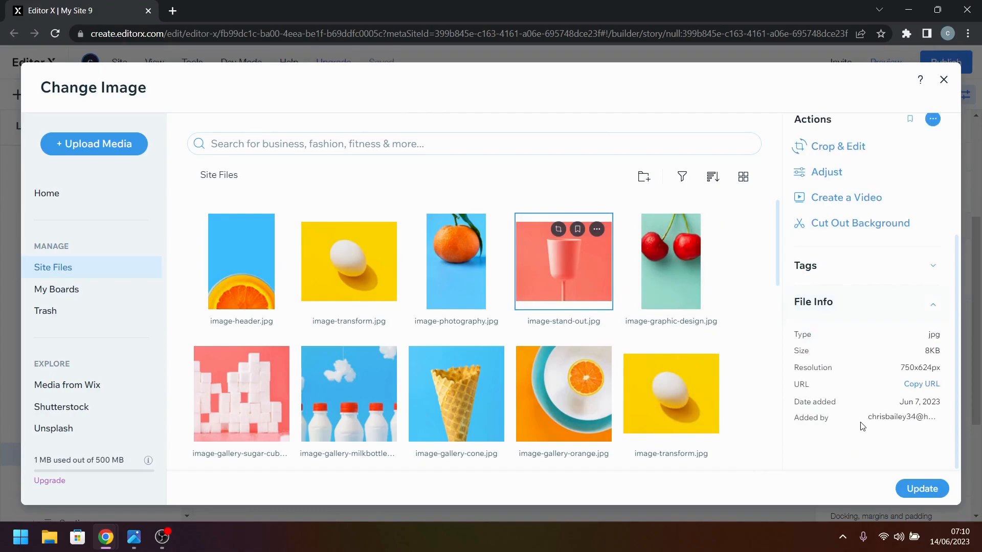
pyautogui.scroll(-2, 545, 379)
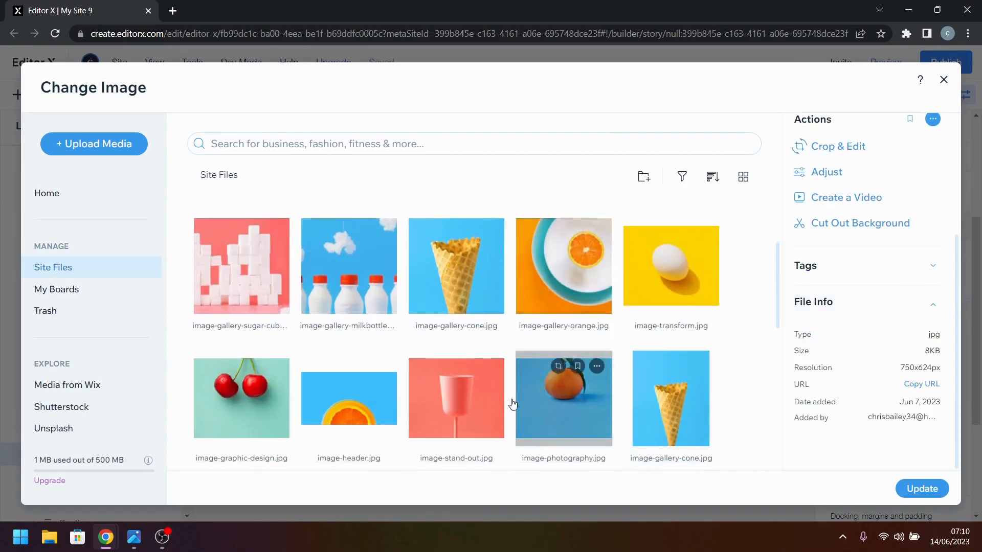
pyautogui.click(485, 413)
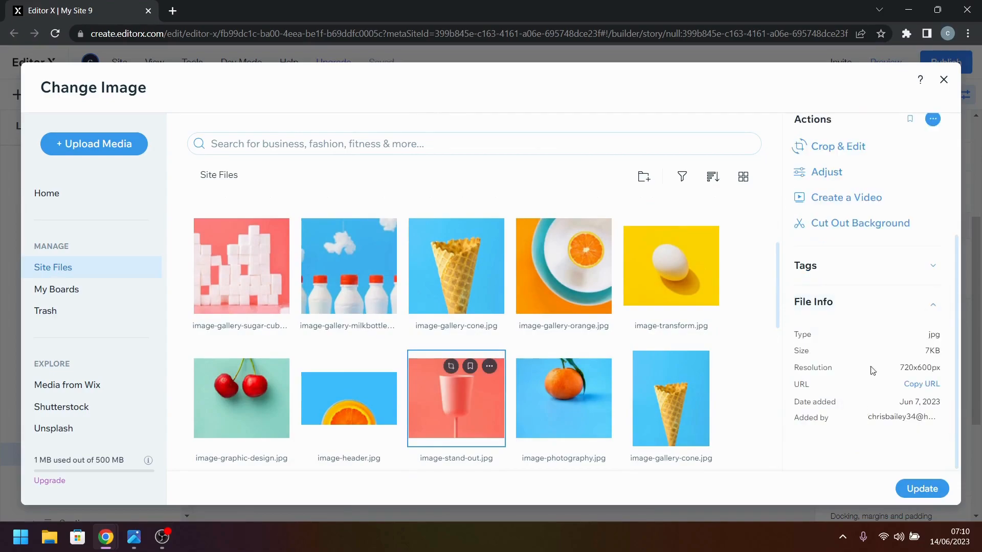
pyautogui.click(944, 80)
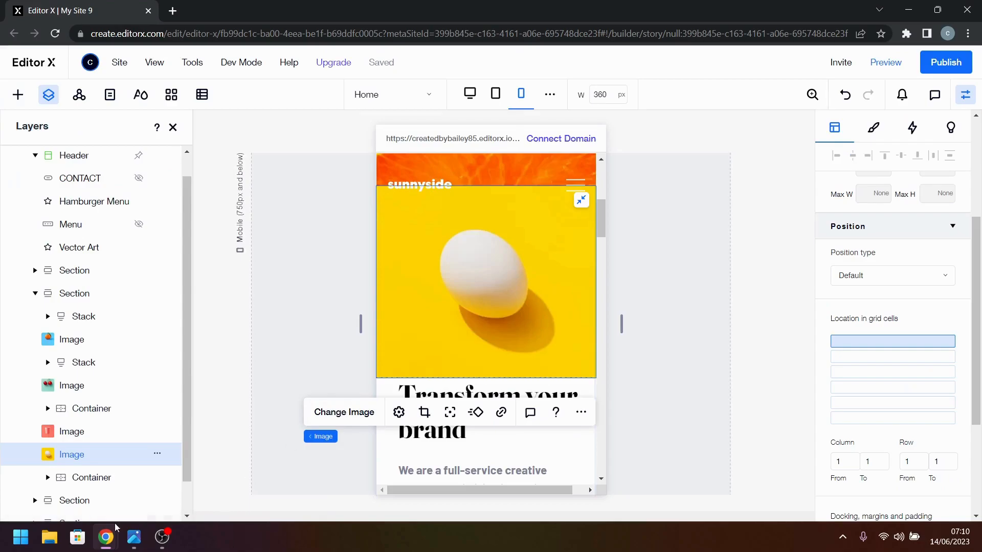
# - Examine the egg image and "Transform your brand" block of mobile-design.jpg in the photo viewer and compare them with the page
pyautogui.click(134, 537)
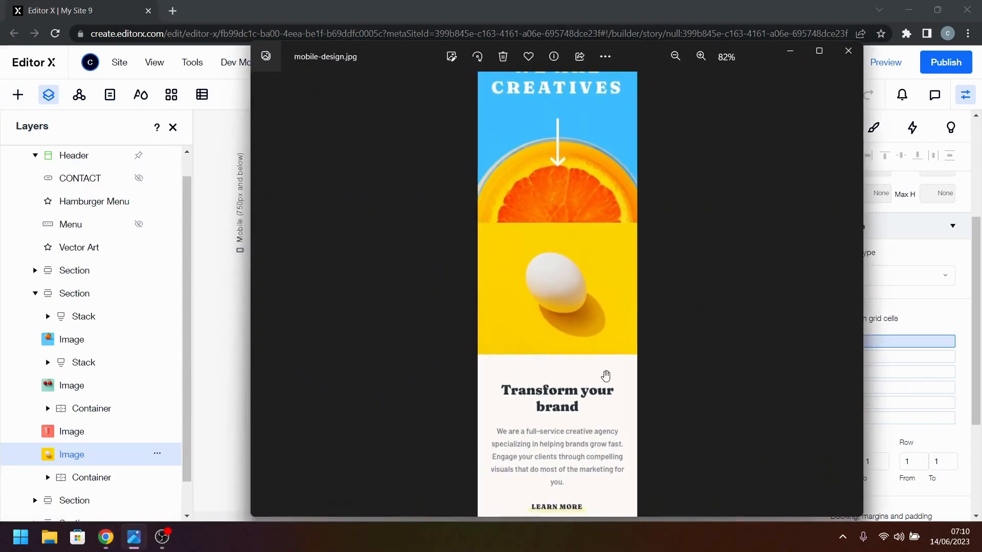
pyautogui.moveTo(603, 406); pyautogui.dragTo(609, 260)
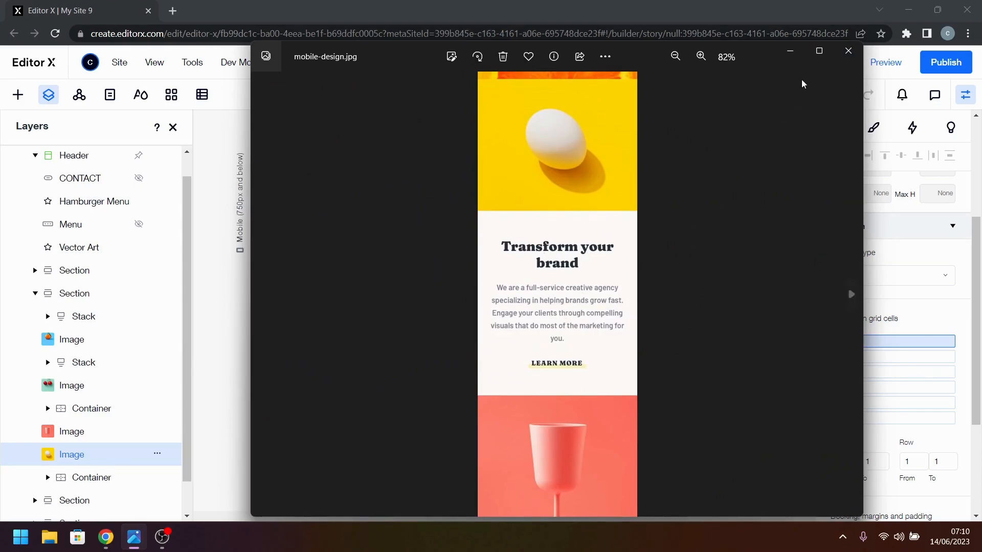
pyautogui.click(787, 52)
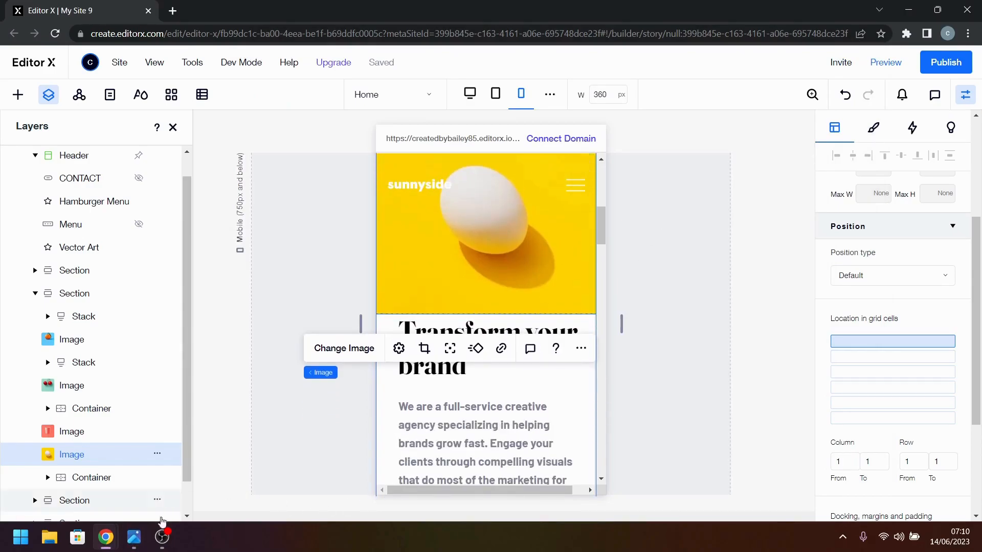
pyautogui.click(133, 537)
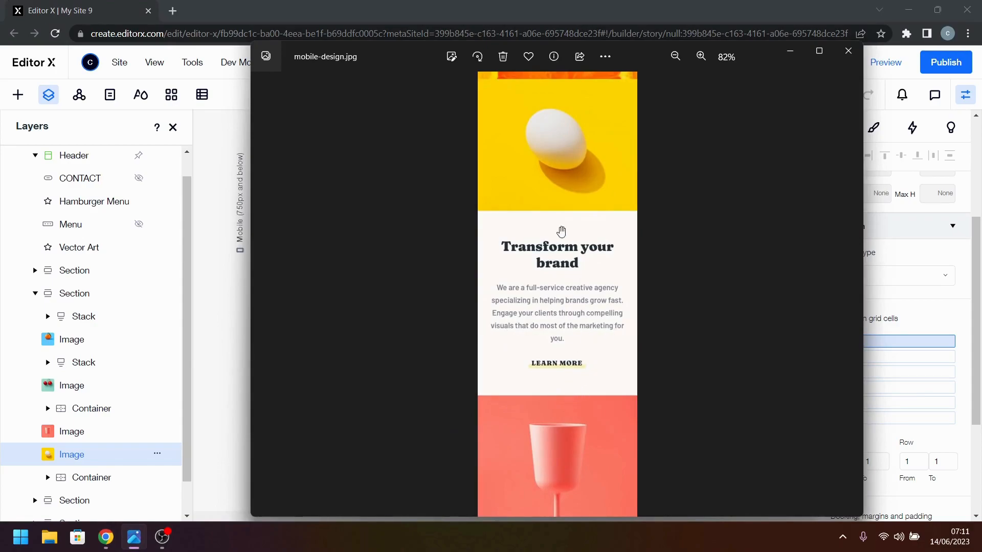
pyautogui.click(798, 49)
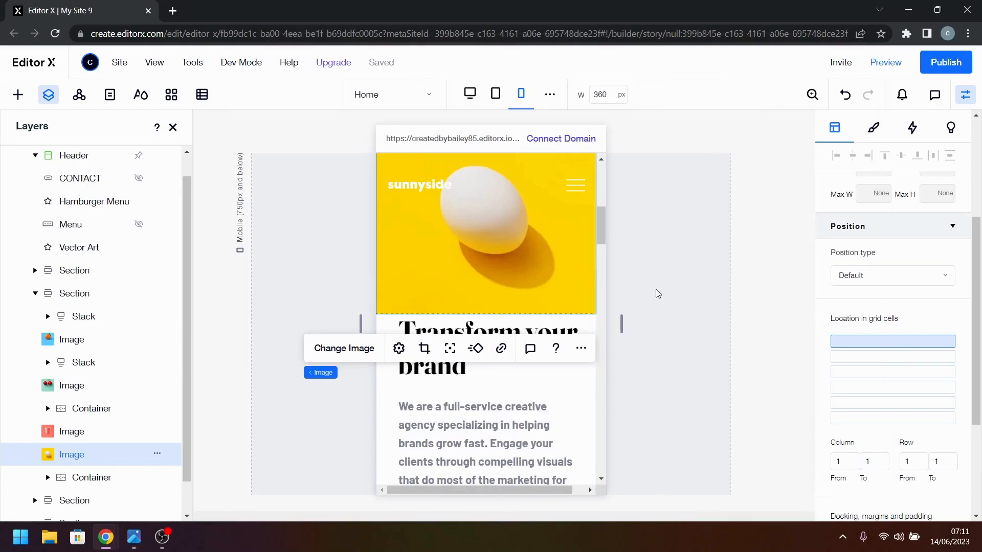
# - Set the left and right padding of the "Transform your brand" container to 5%
pyautogui.click(545, 422)
pyautogui.scroll(-1, 544, 422)
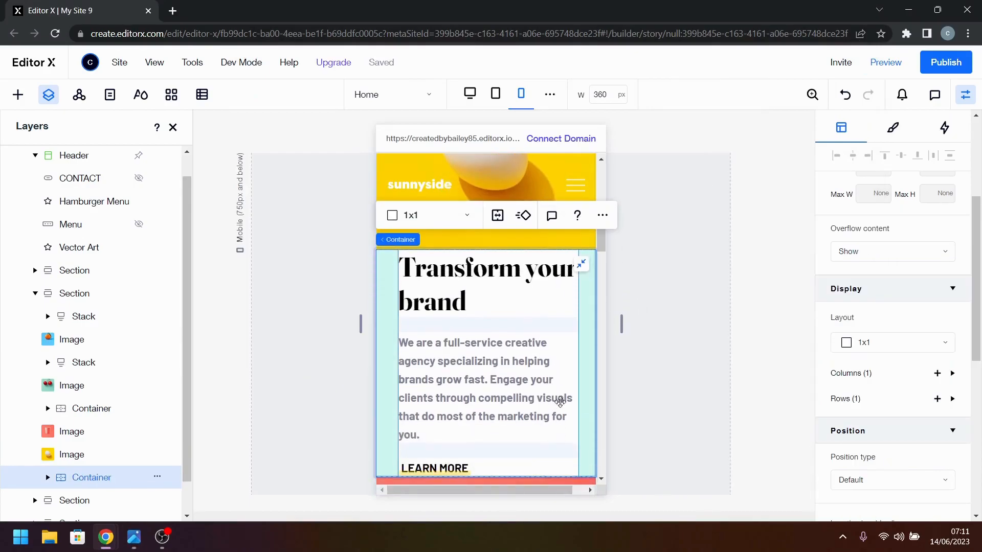
pyautogui.scroll(-4, 884, 424)
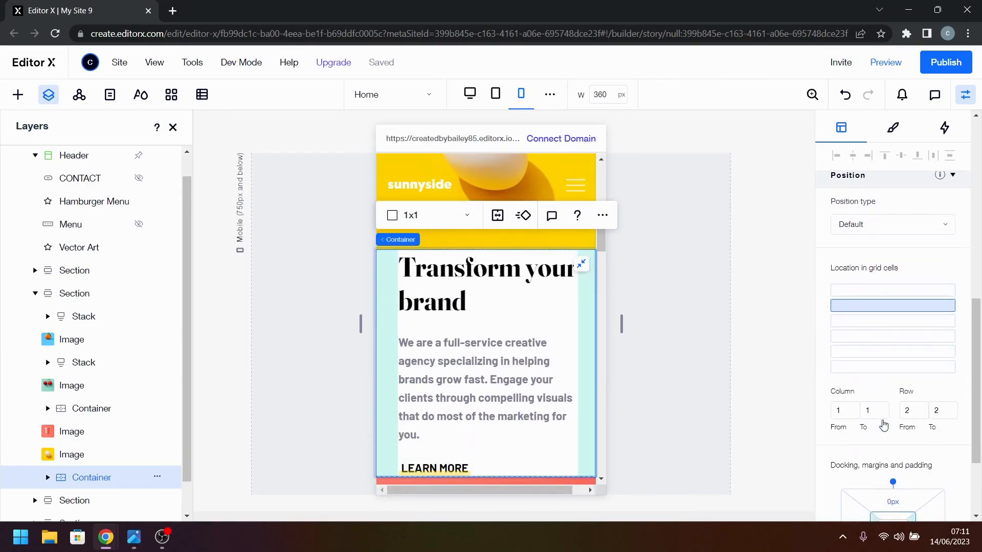
pyautogui.scroll(-4, 914, 362)
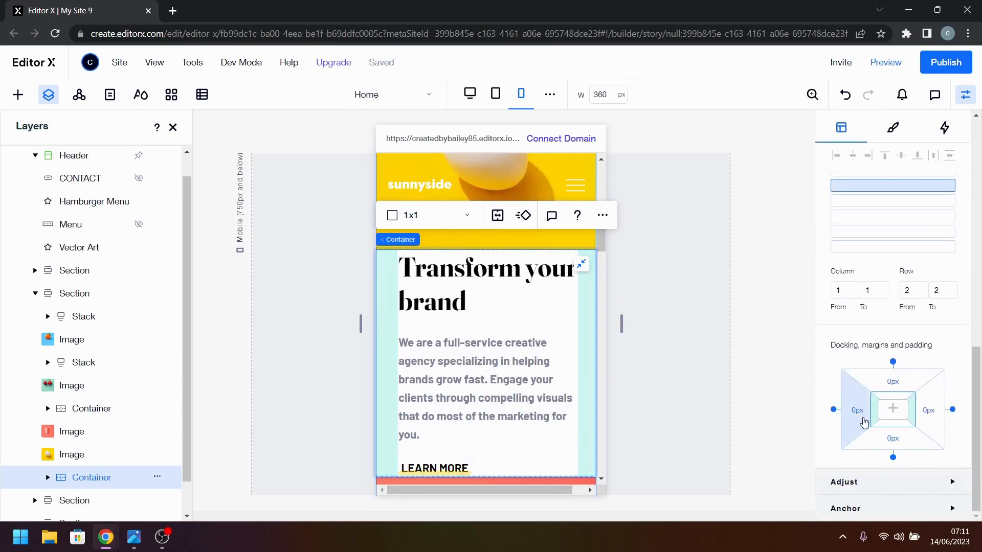
pyautogui.click(874, 416)
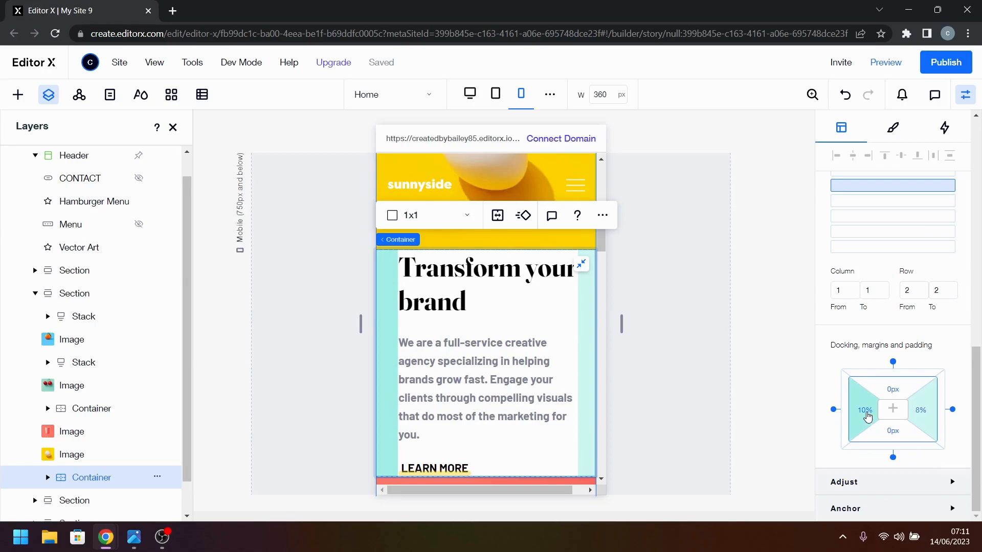
pyautogui.click(865, 412)
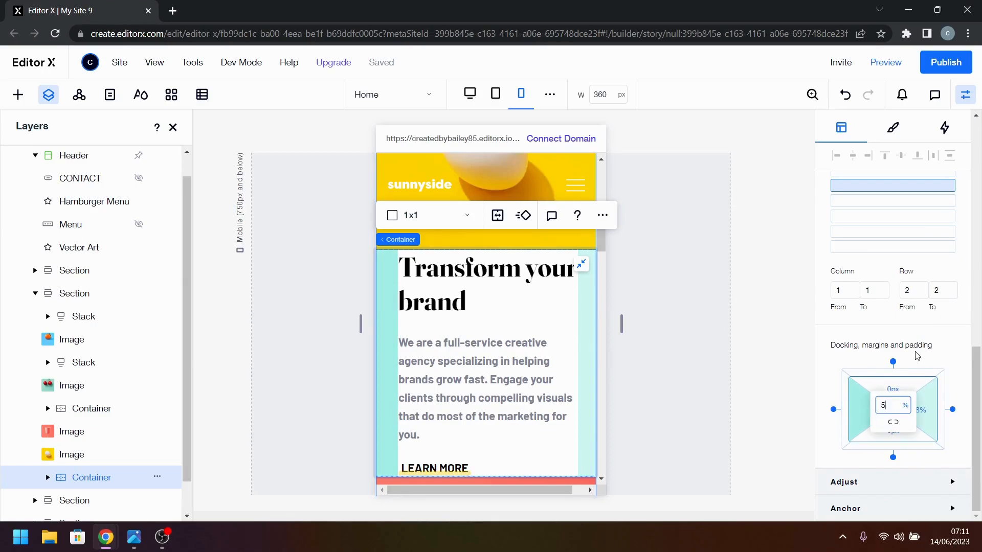
pyautogui.press('Tab')
pyautogui.press('Return')
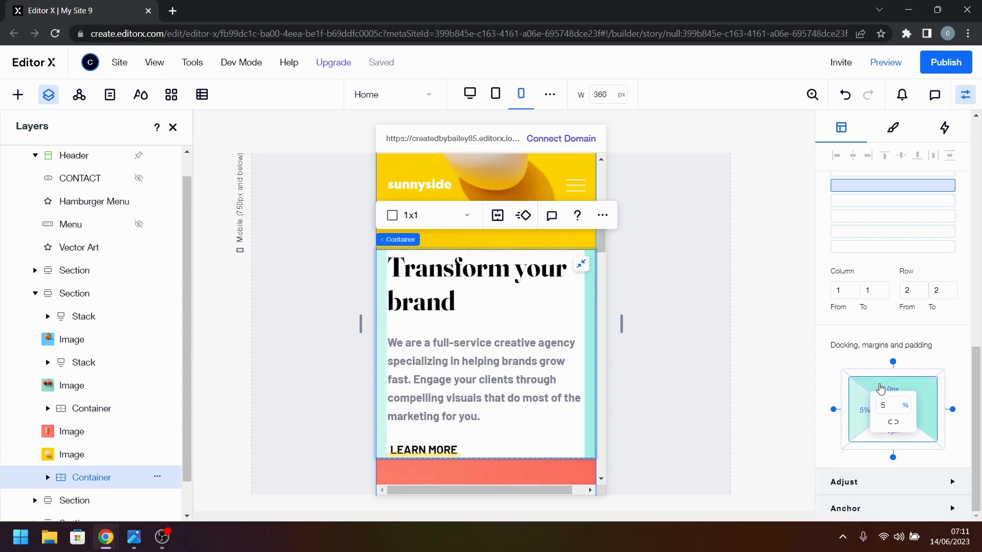
# - Set the top and bottom padding of the "Transform your brand" container to 40 px
pyautogui.click(881, 389)
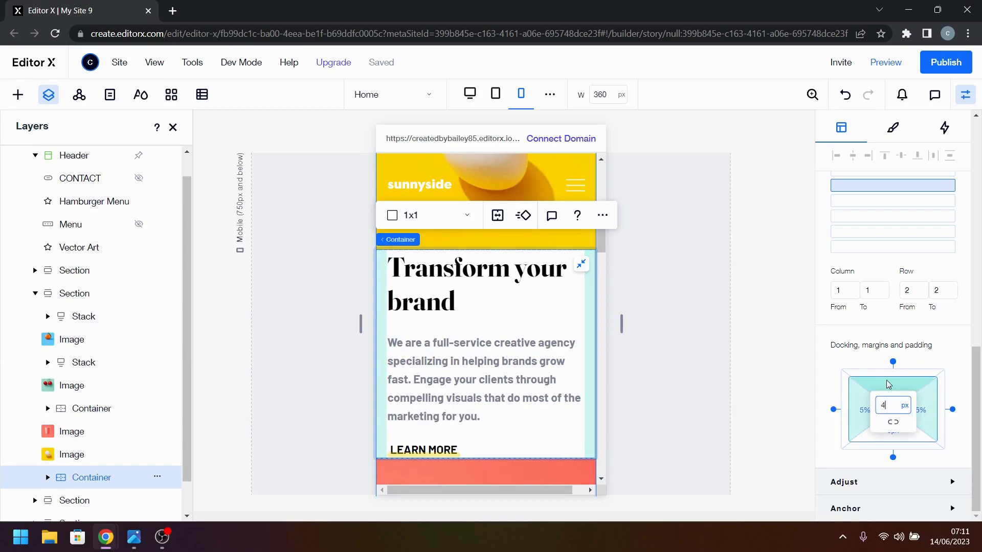
pyautogui.write('40')
pyautogui.press('Return')
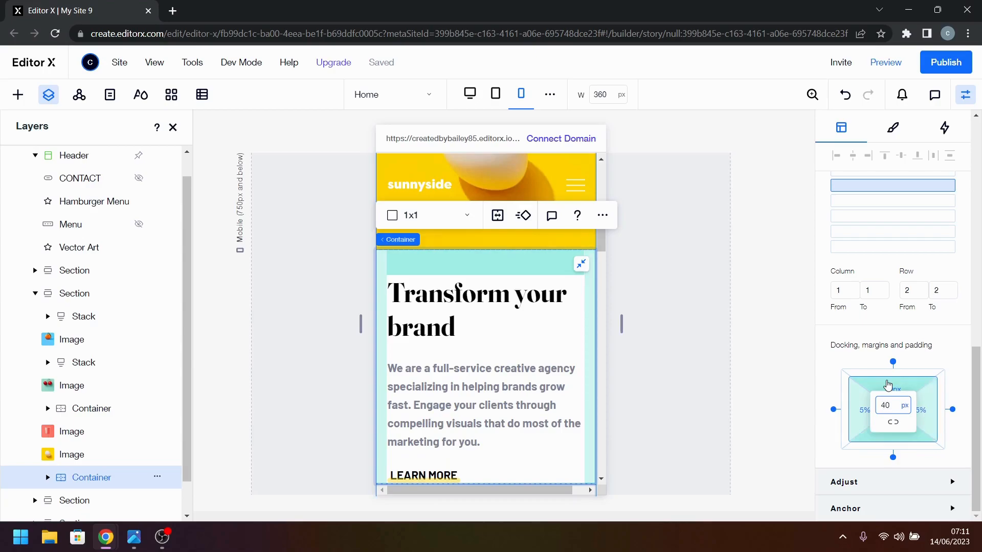
pyautogui.click(711, 362)
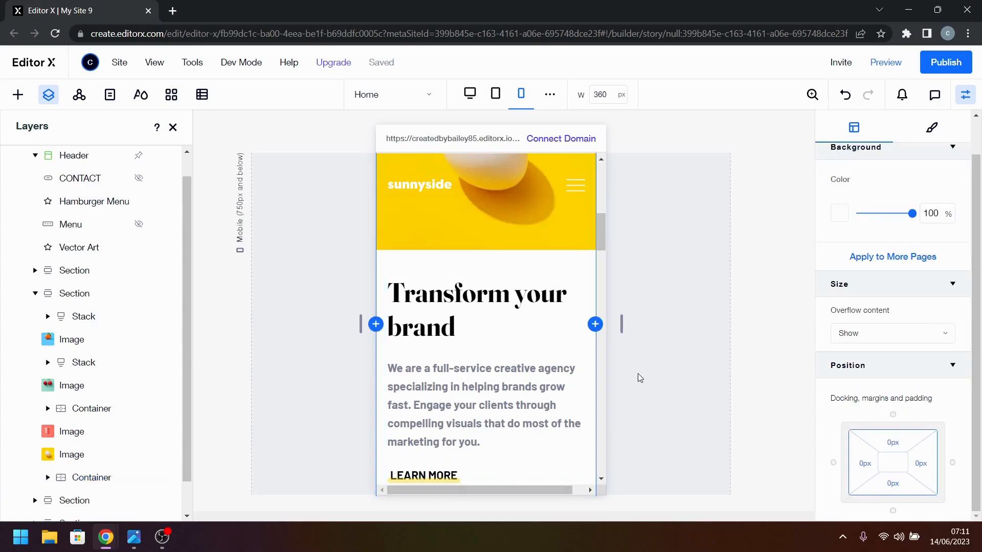
# - Check the spacing around the "Transform your brand" text against mobile-design.jpg in the photo viewer
pyautogui.scroll(-1, 537, 378)
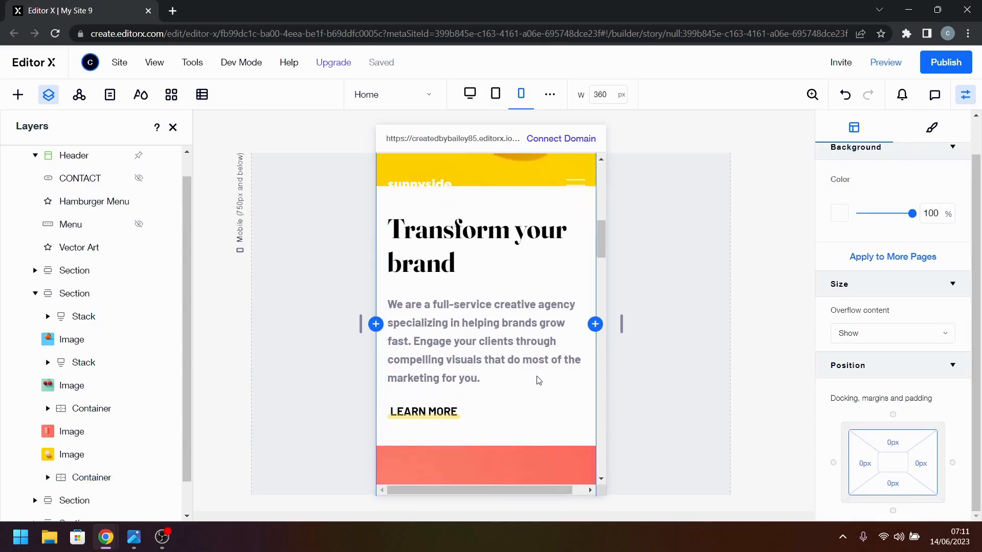
pyautogui.click(498, 360)
pyautogui.click(500, 417)
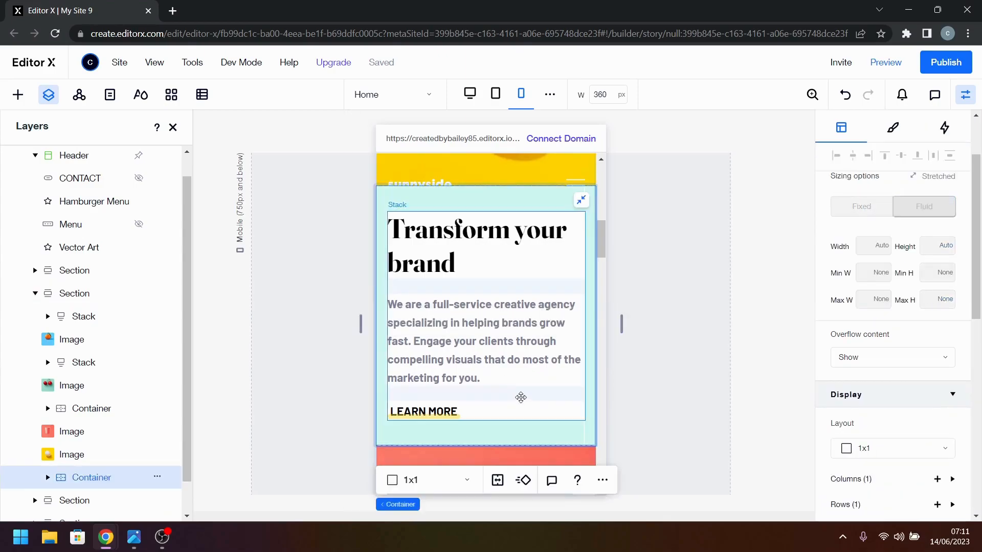
pyautogui.scroll(3, 527, 395)
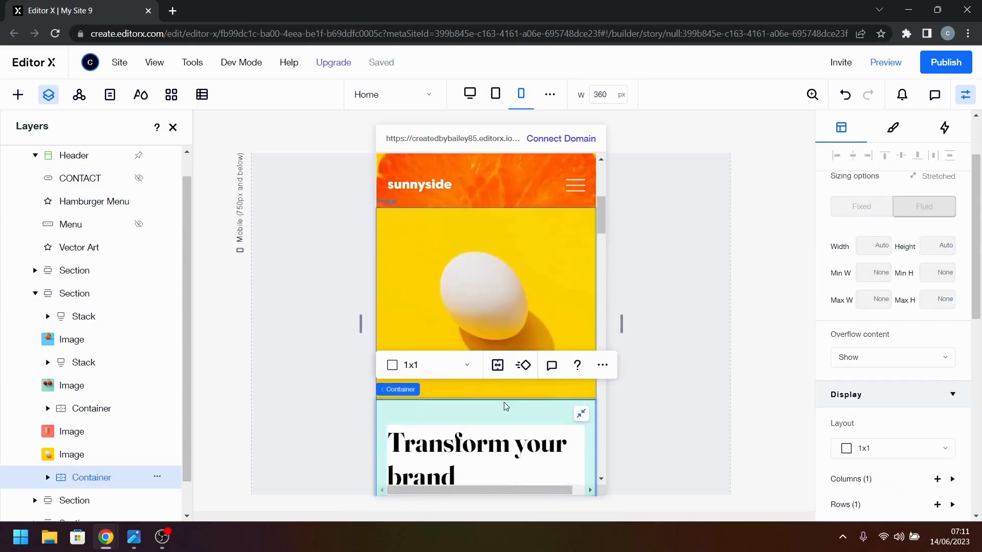
pyautogui.click(134, 538)
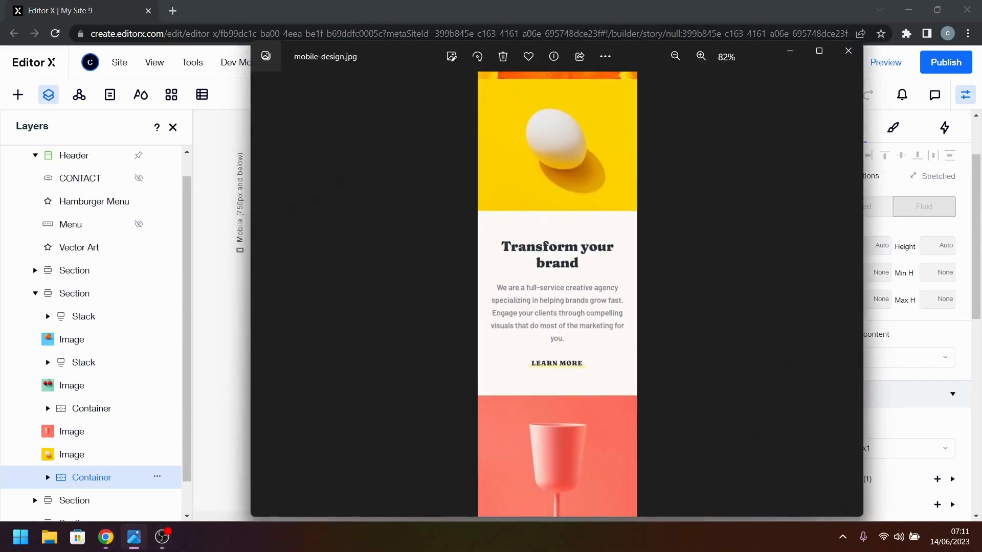
pyautogui.click(134, 537)
pyautogui.click(742, 446)
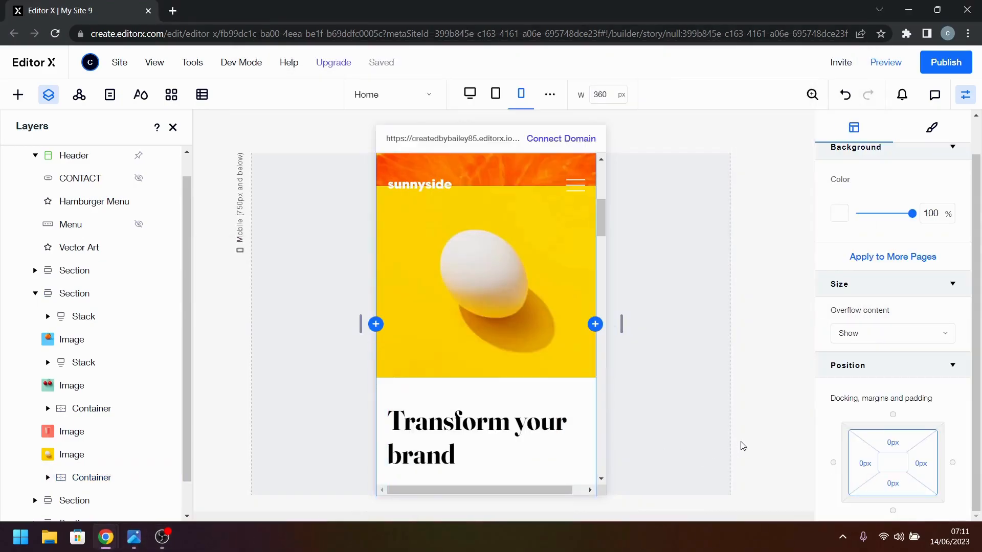
pyautogui.scroll(-2, 615, 425)
pyautogui.click(134, 538)
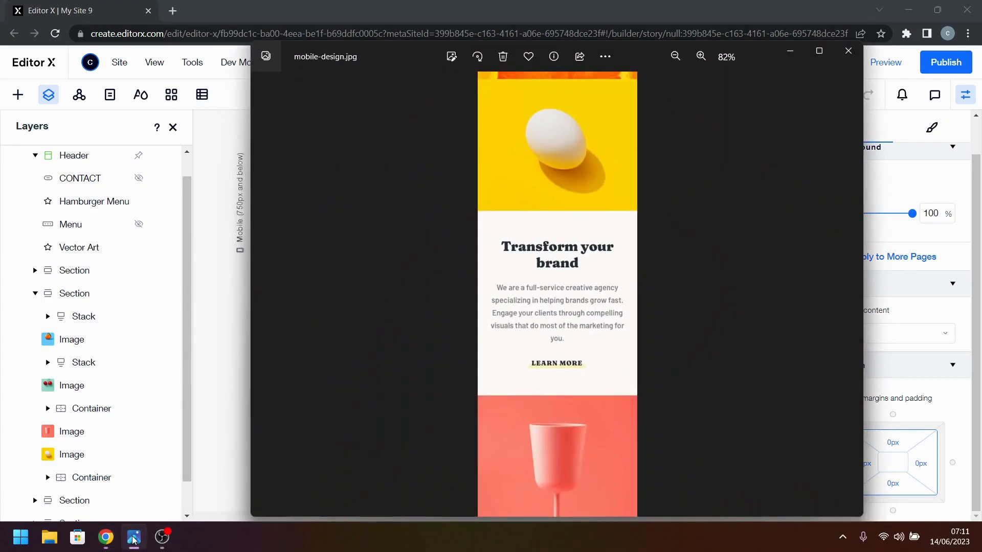
pyautogui.click(133, 538)
# - Set the "Transform your brand" container's padding to 60 px at the top and bottom and 6% on the left and right
pyautogui.click(528, 432)
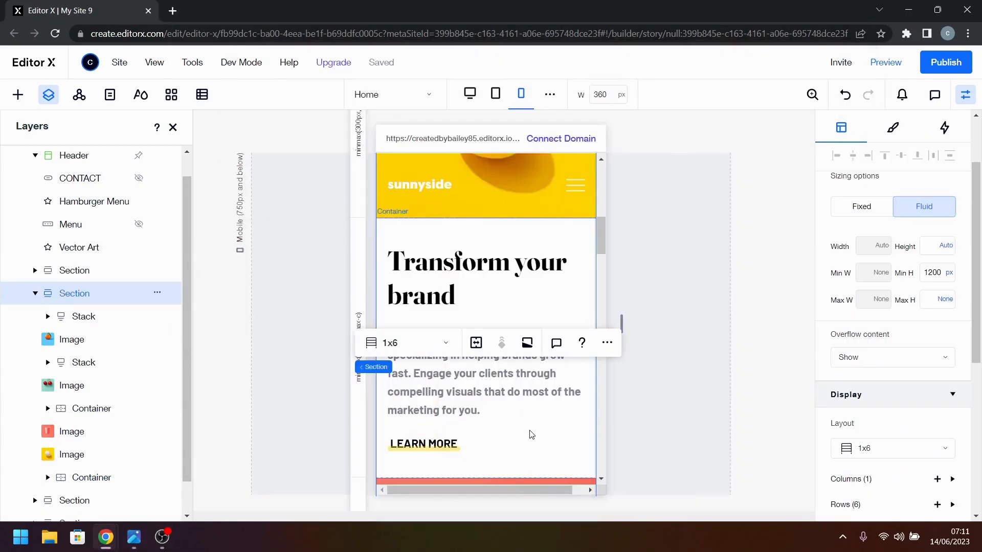
pyautogui.click(529, 432)
pyautogui.scroll(-2, 922, 456)
pyautogui.scroll(-1, 920, 457)
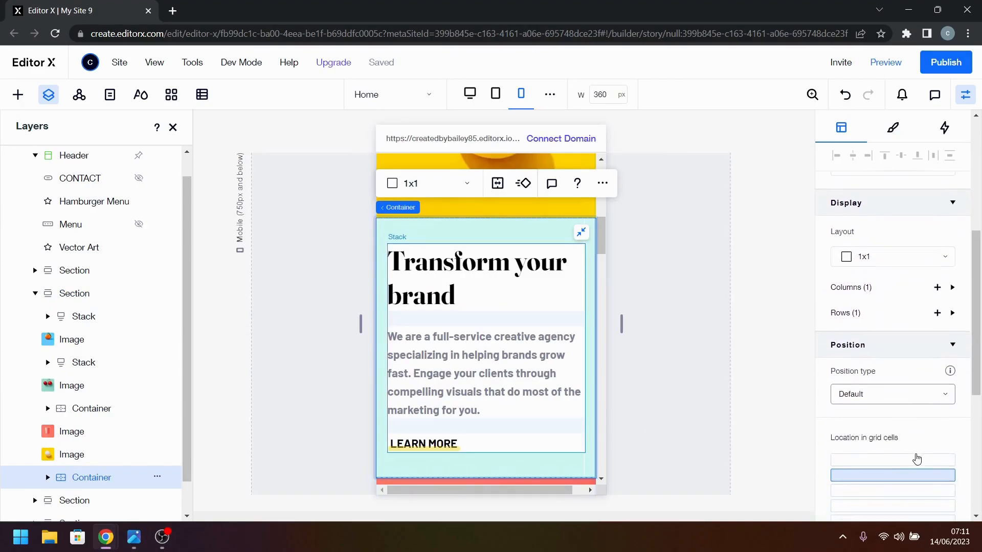
pyautogui.scroll(3, 915, 459)
pyautogui.scroll(-6, 910, 460)
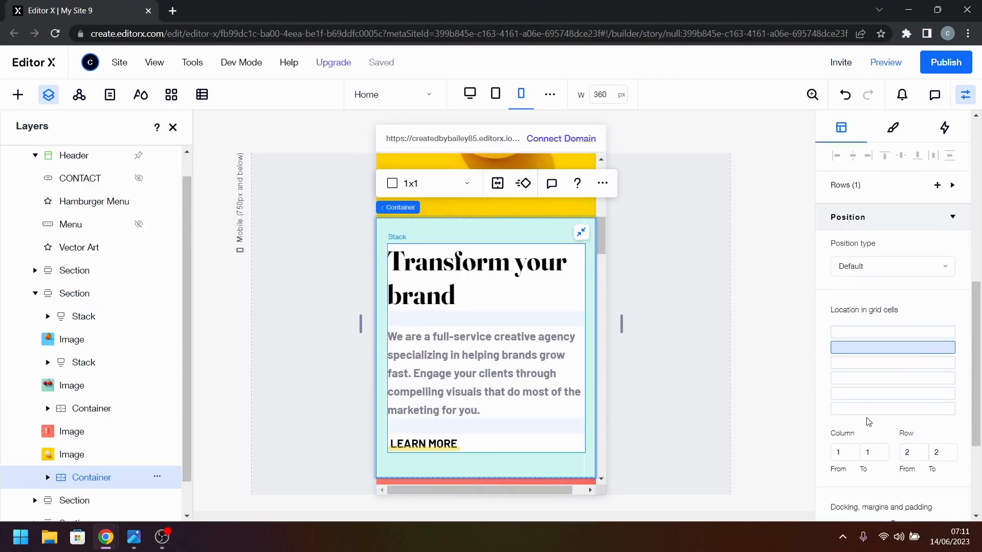
pyautogui.scroll(-3, 906, 460)
pyautogui.click(893, 390)
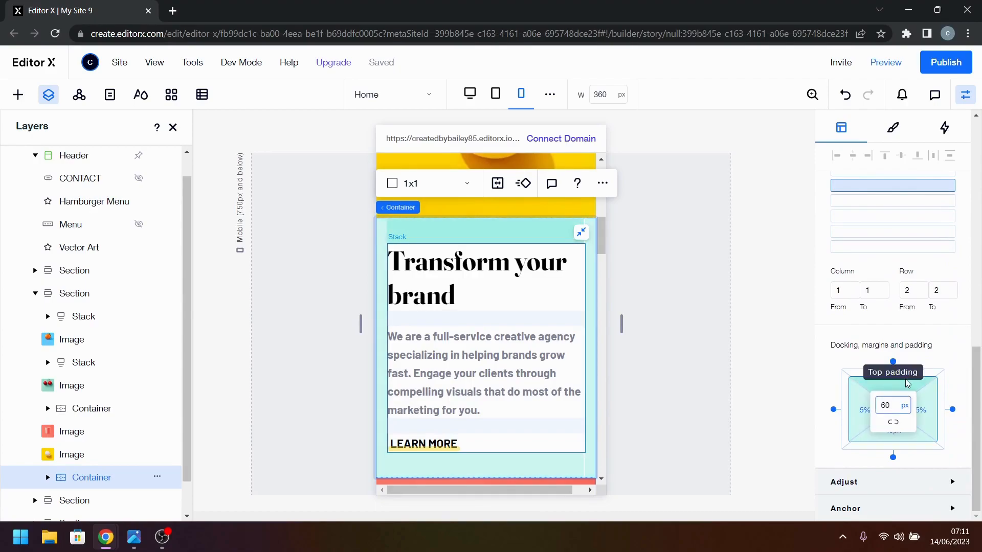
pyautogui.write('60')
pyautogui.press('Tab')
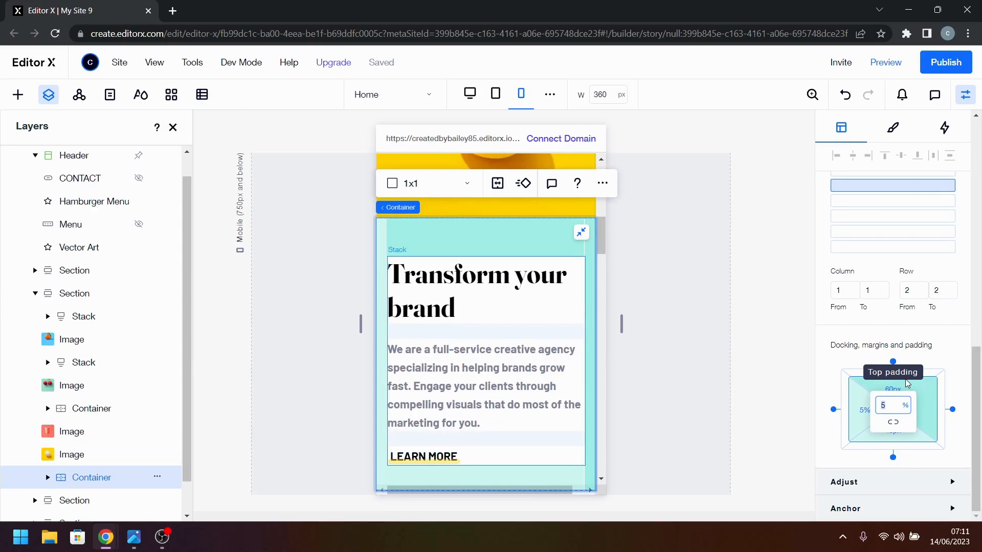
pyautogui.press('Tab')
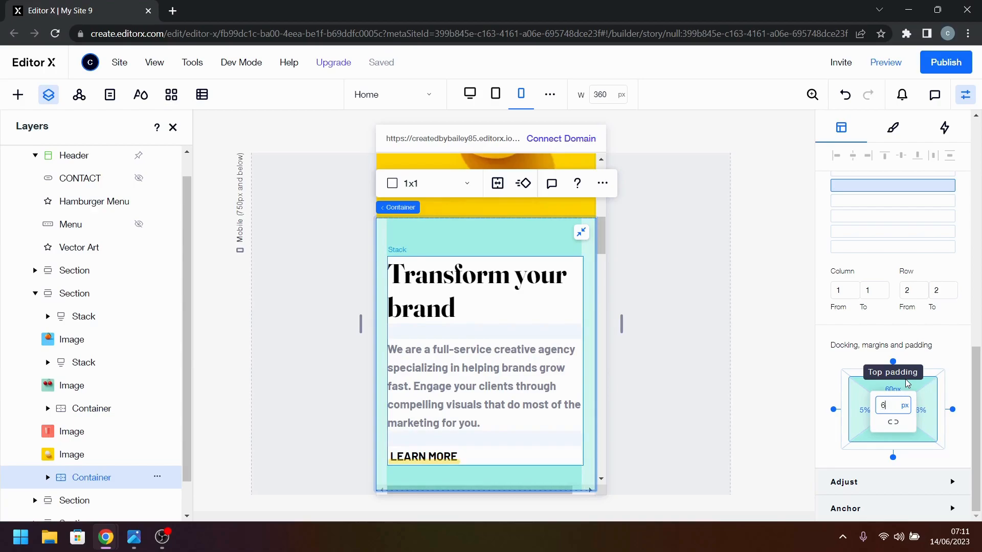
pyautogui.press('Tab')
pyautogui.write('6')
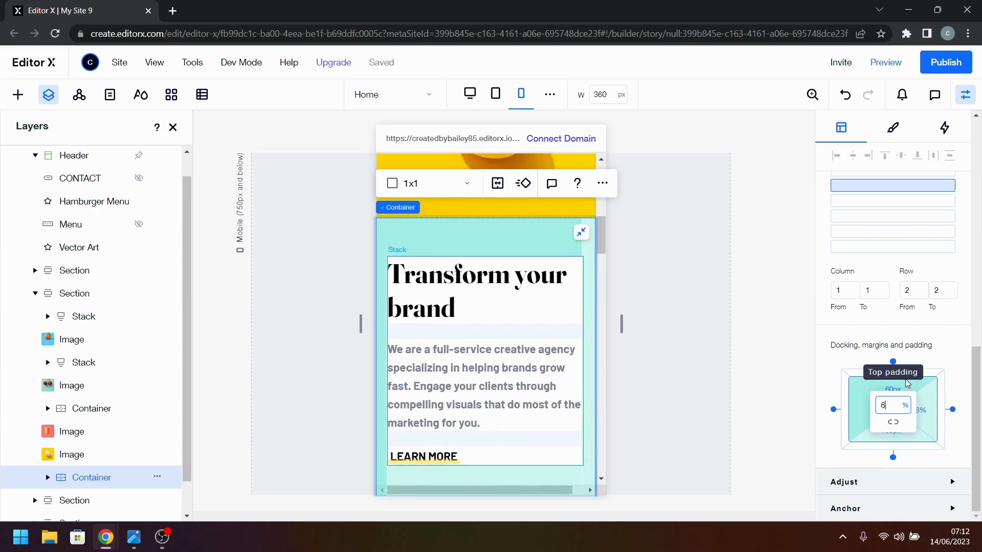
pyautogui.press('Return')
pyautogui.click(683, 384)
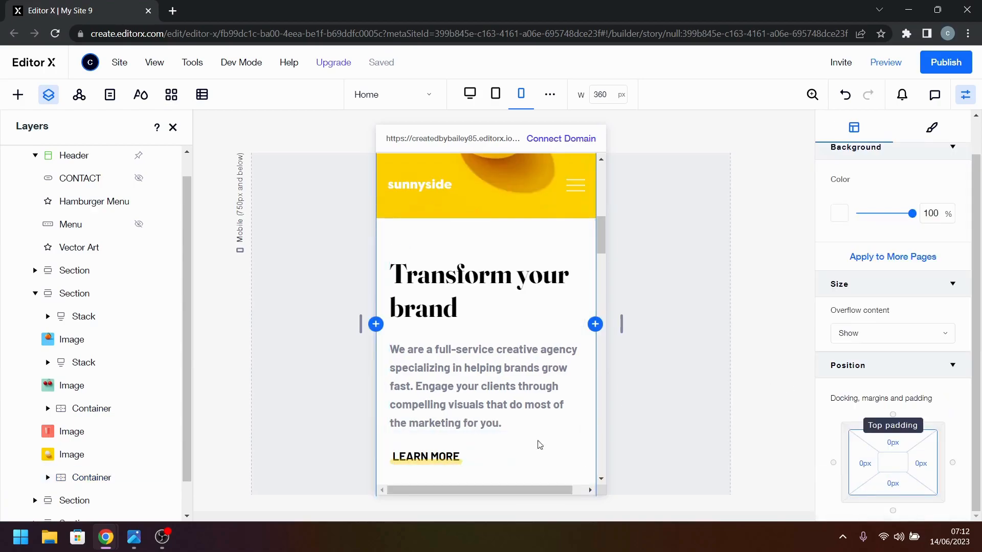
# - Inspect the heading, paragraph and LEARN MORE link alignment close up in mobile-design.jpg in the photo viewer
pyautogui.click(142, 547)
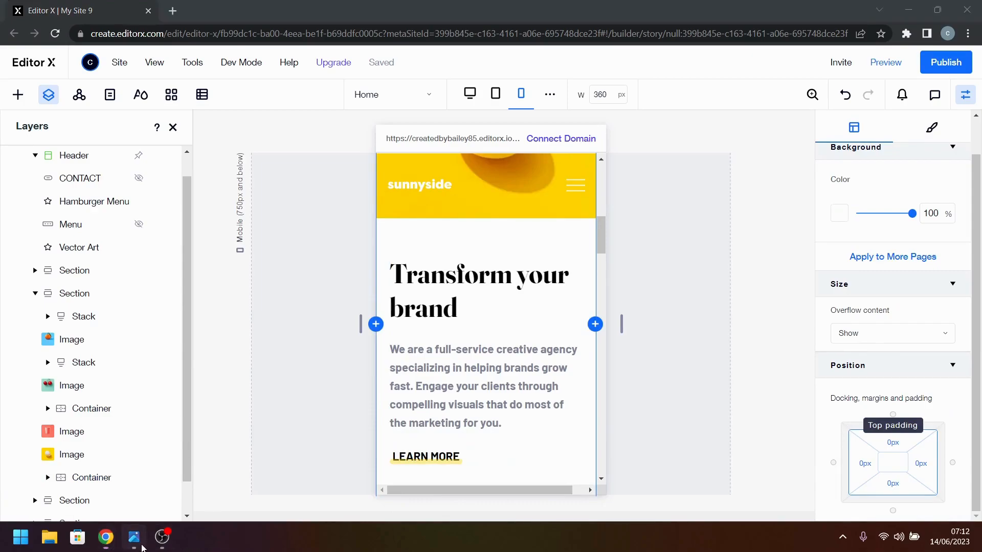
pyautogui.scroll(5, 599, 343)
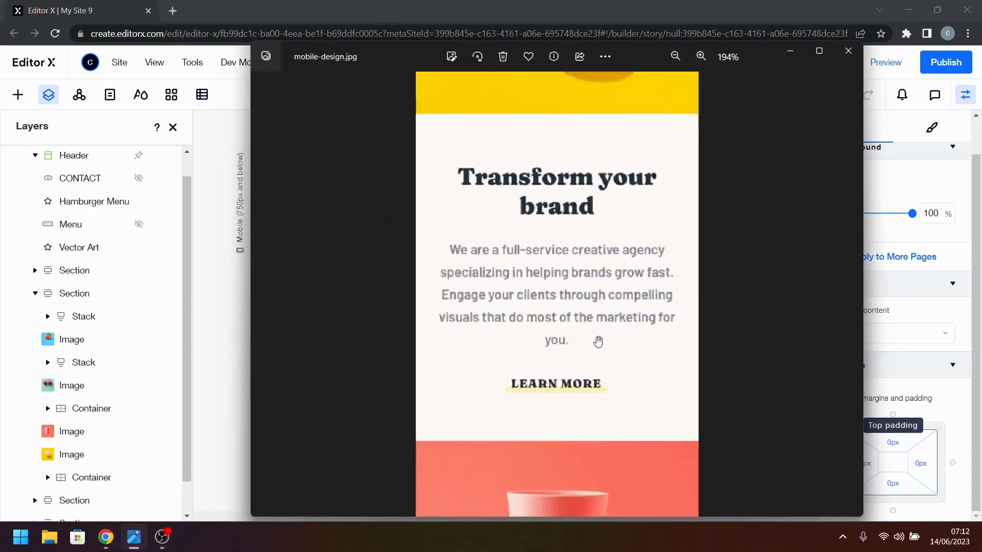
pyautogui.moveTo(598, 342); pyautogui.dragTo(585, 382)
pyautogui.click(791, 54)
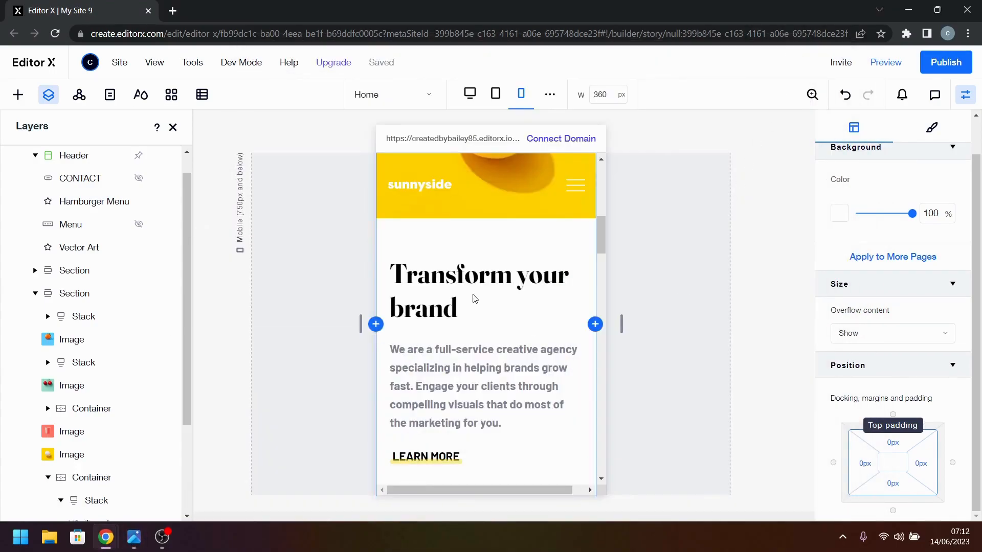
# - Set the "Transform your brand" heading's font size range to 36–42 and centre its text
pyautogui.click(460, 296)
pyautogui.click(457, 299)
pyautogui.click(450, 300)
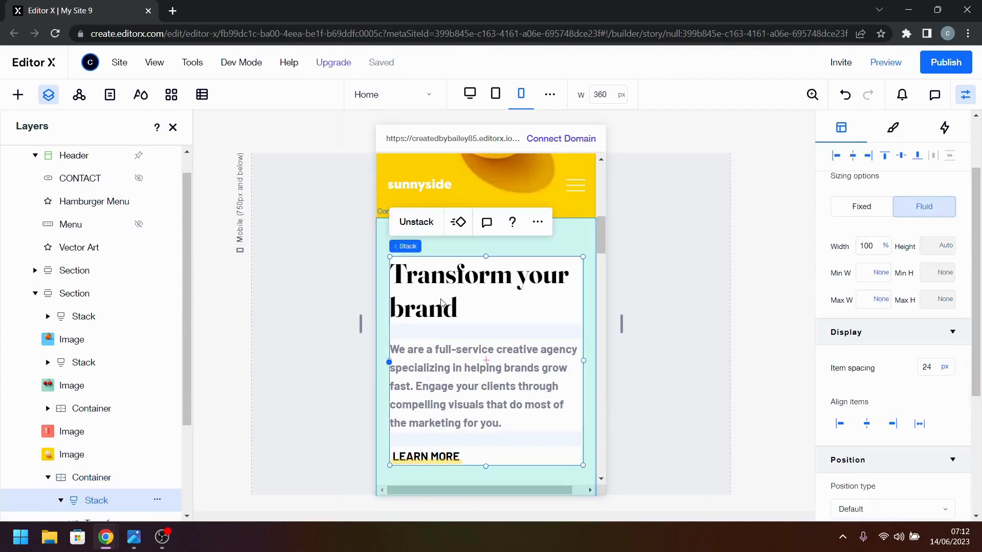
pyautogui.click(442, 302)
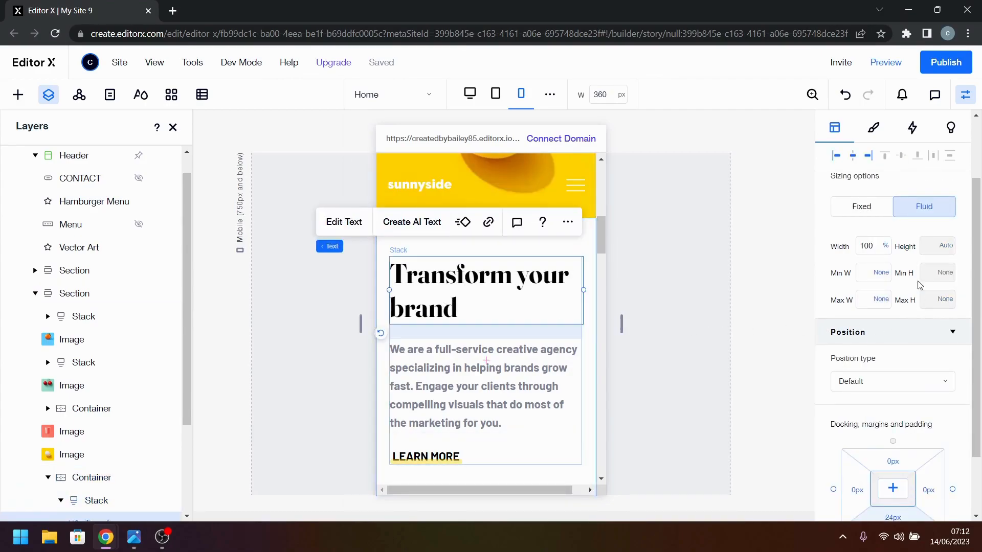
pyautogui.click(874, 131)
pyautogui.click(929, 318)
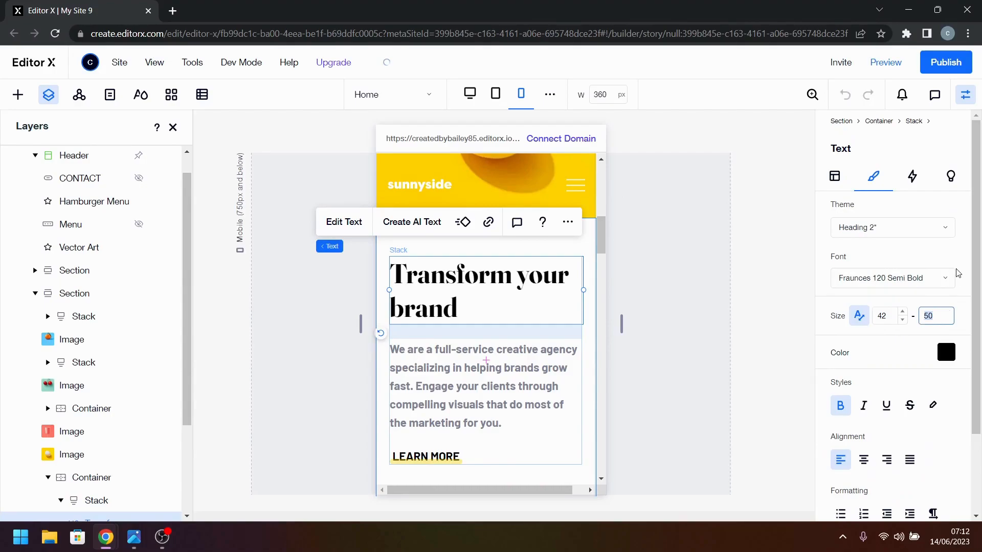
pyautogui.write('4')
pyautogui.press('Return')
pyautogui.click(884, 317)
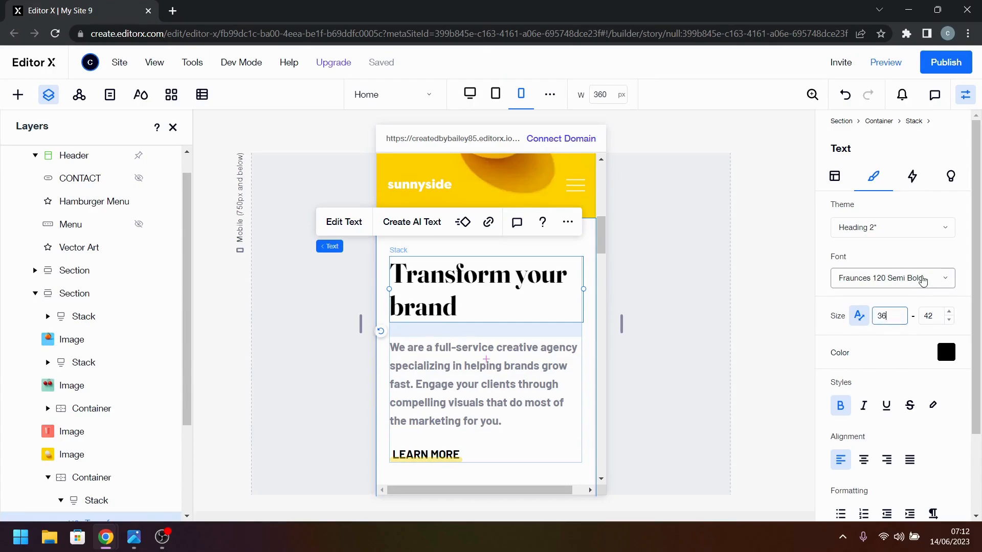
pyautogui.write('36')
pyautogui.press('Return')
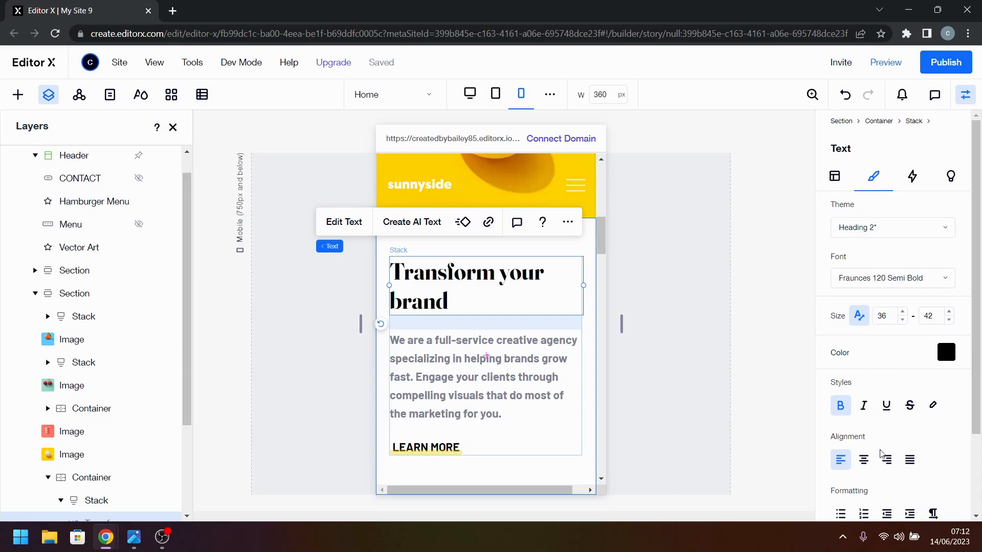
pyautogui.click(863, 460)
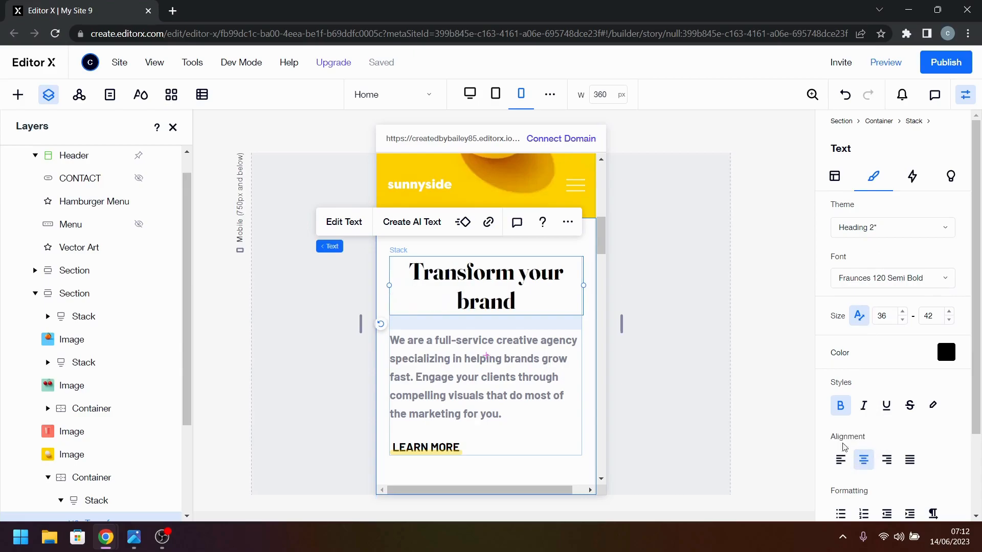
# - Set the paragraph below "Transform your brand" to font size 16 and centre its text
pyautogui.click(466, 379)
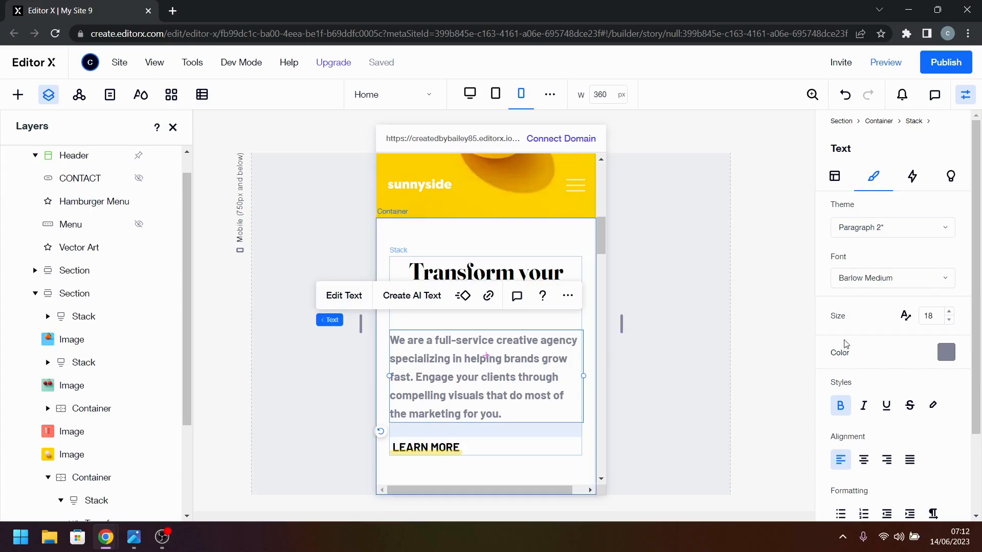
pyautogui.click(952, 321)
pyautogui.click(893, 338)
pyautogui.click(949, 320)
pyautogui.click(949, 320)
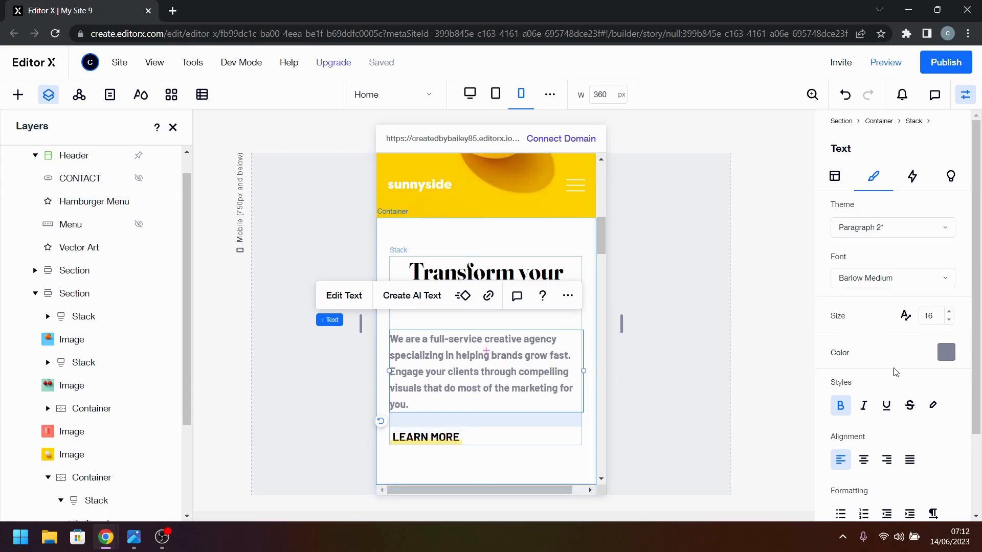
pyautogui.click(864, 460)
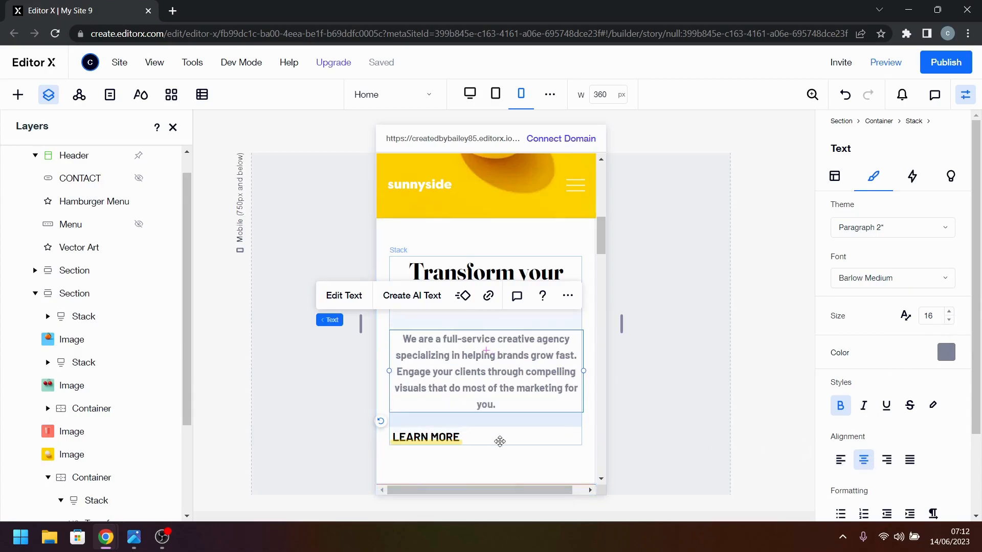
# - Centre the LEARN MORE container horizontally within the "Transform your brand" stack
pyautogui.click(449, 443)
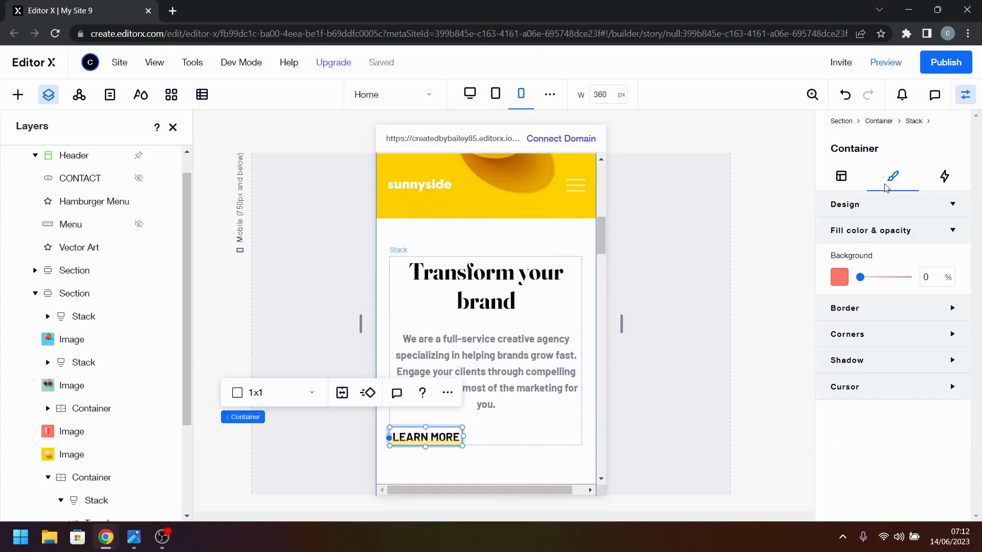
pyautogui.click(842, 177)
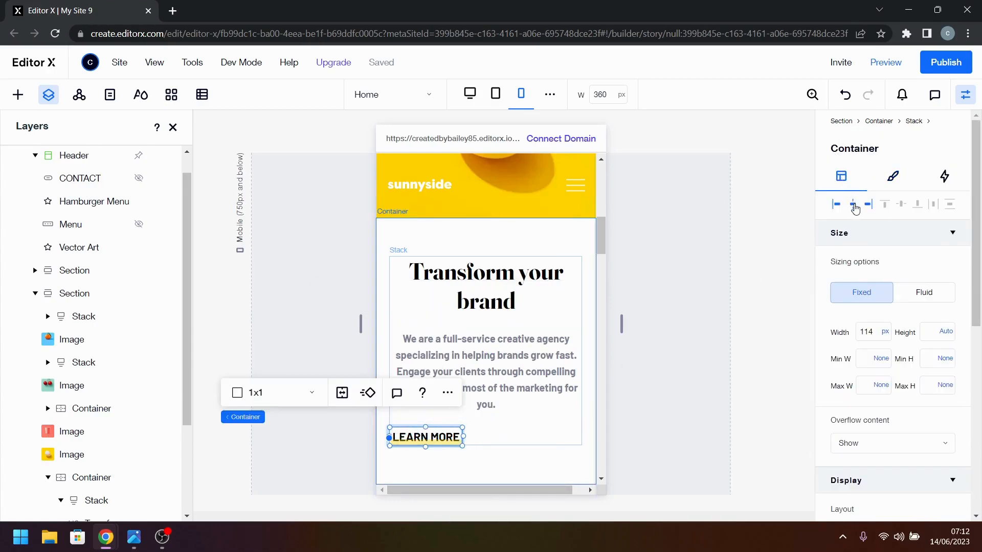
pyautogui.click(854, 205)
pyautogui.click(678, 316)
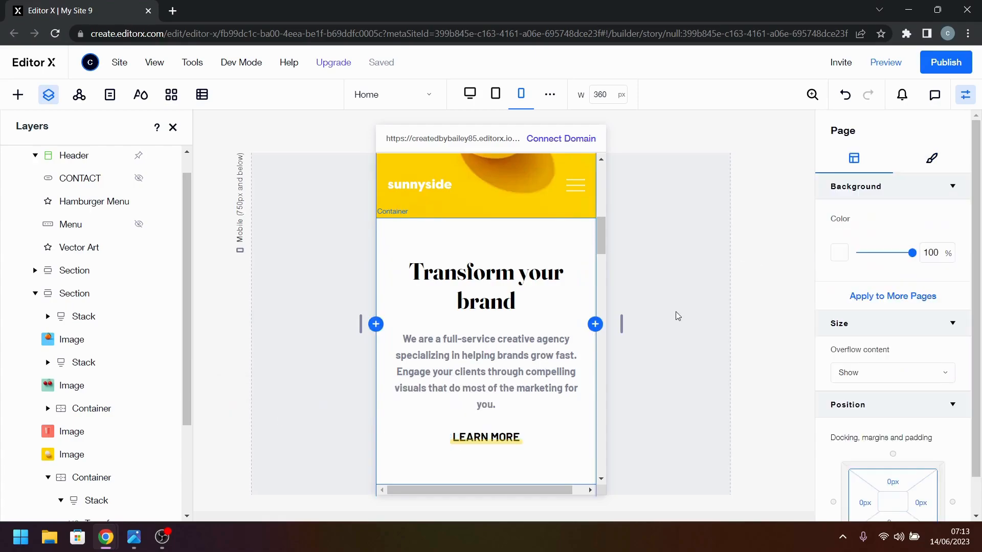
# - Compare the "Transform your brand" text sizes and spacing with mobile-design.jpg in the photo viewer
pyautogui.click(492, 368)
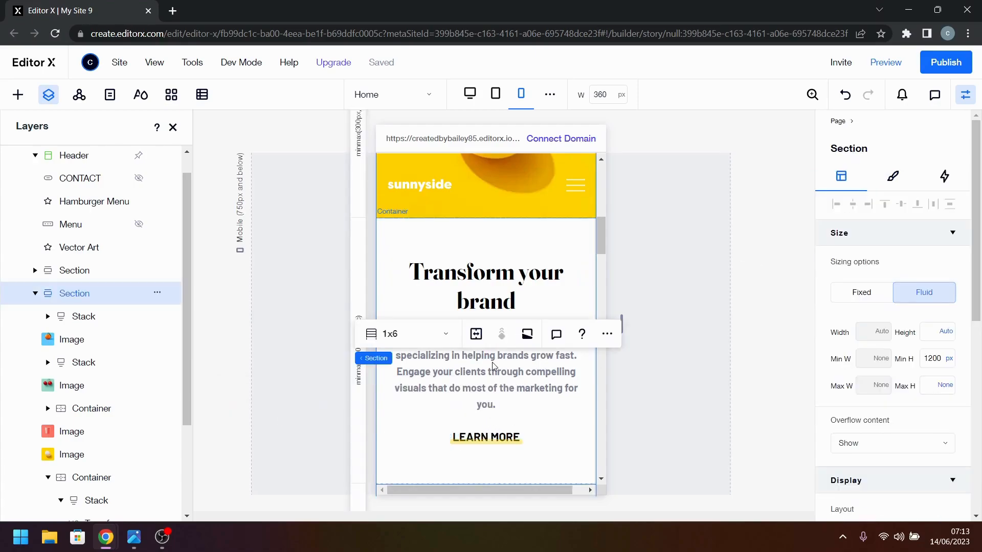
pyautogui.click(134, 537)
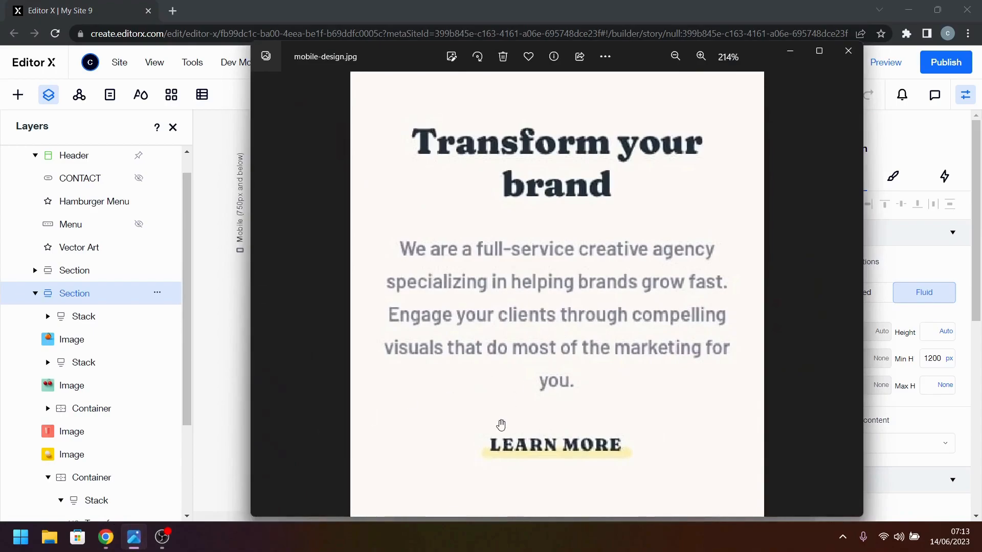
pyautogui.click(789, 51)
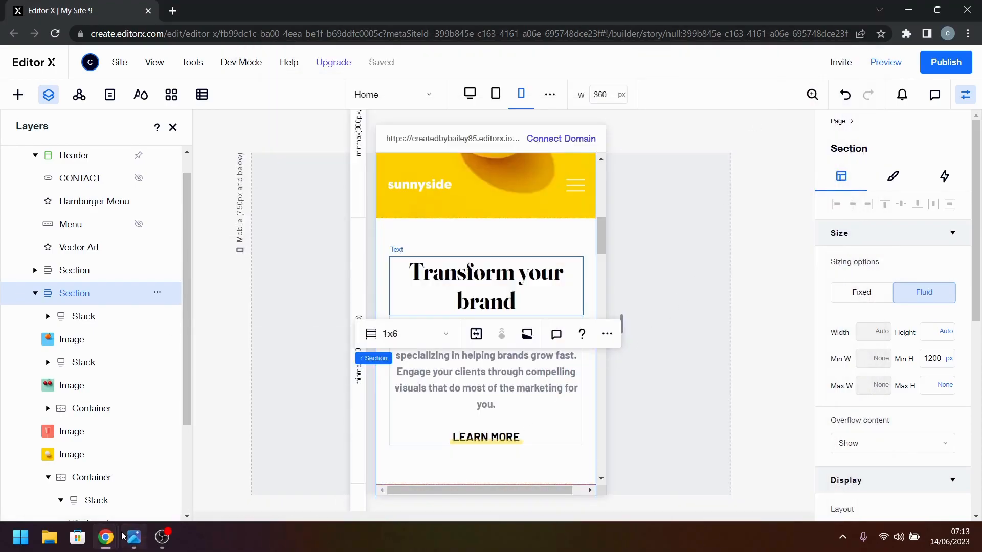
pyautogui.click(134, 543)
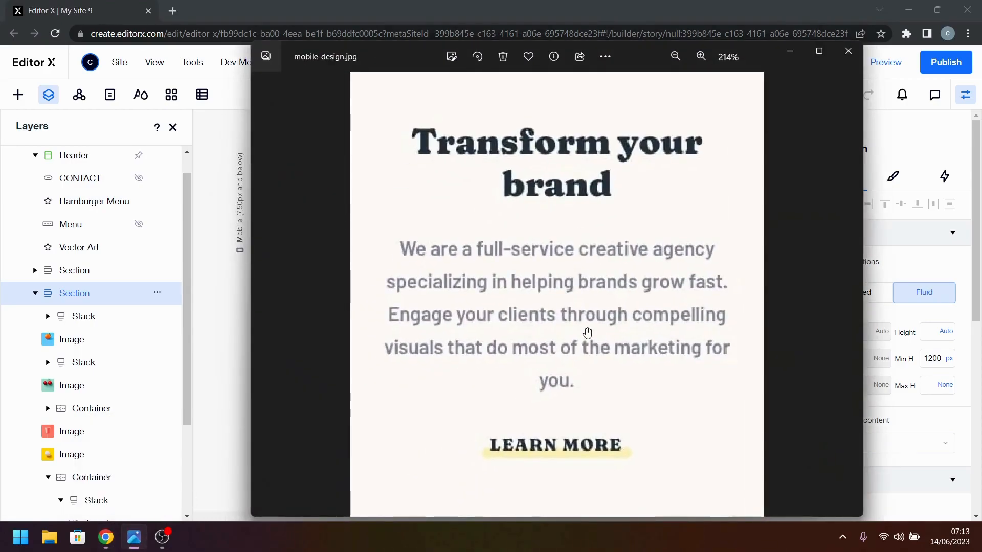
pyautogui.scroll(-1, 588, 333)
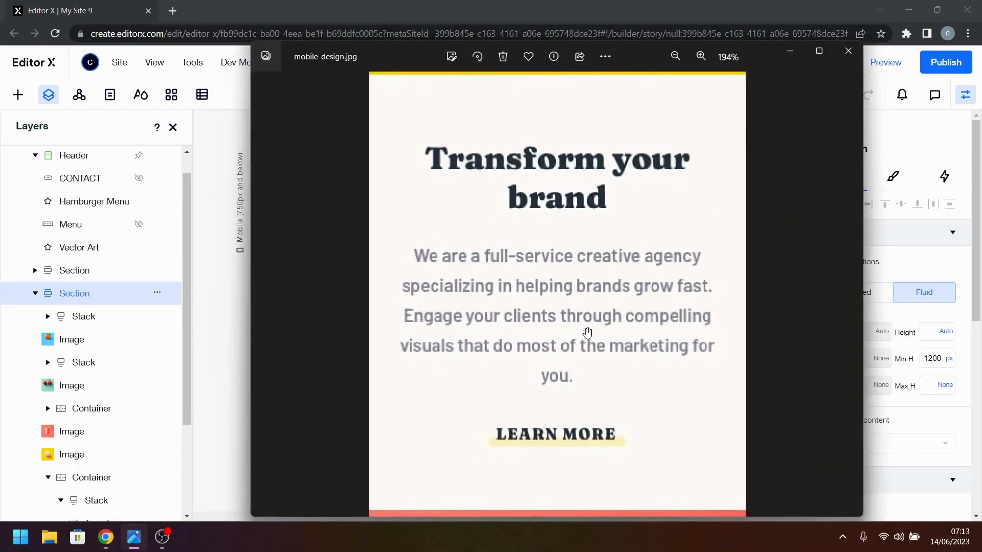
pyautogui.click(780, 48)
# - Set the "Transform your brand" heading's font size range to 38–46
pyautogui.click(514, 288)
pyautogui.click(499, 290)
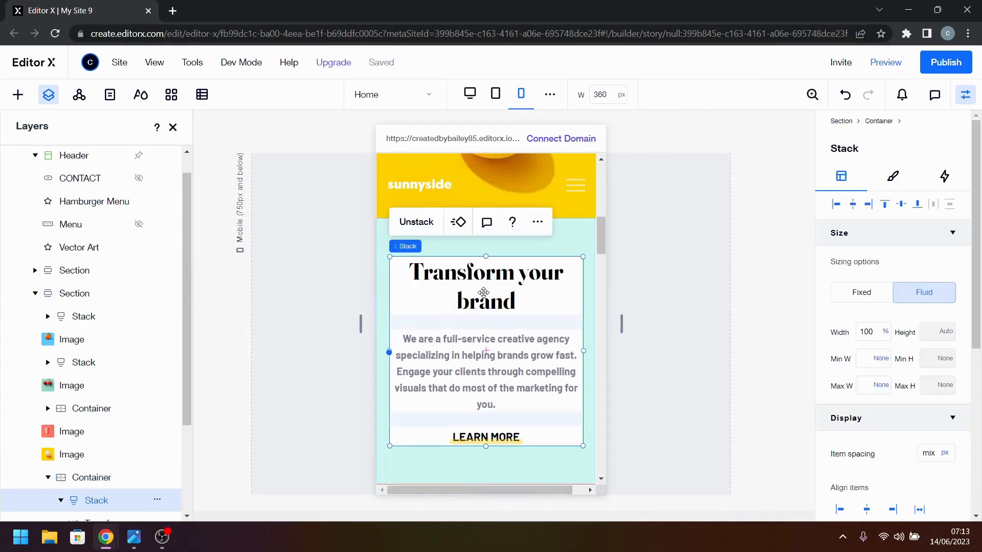
pyautogui.click(484, 293)
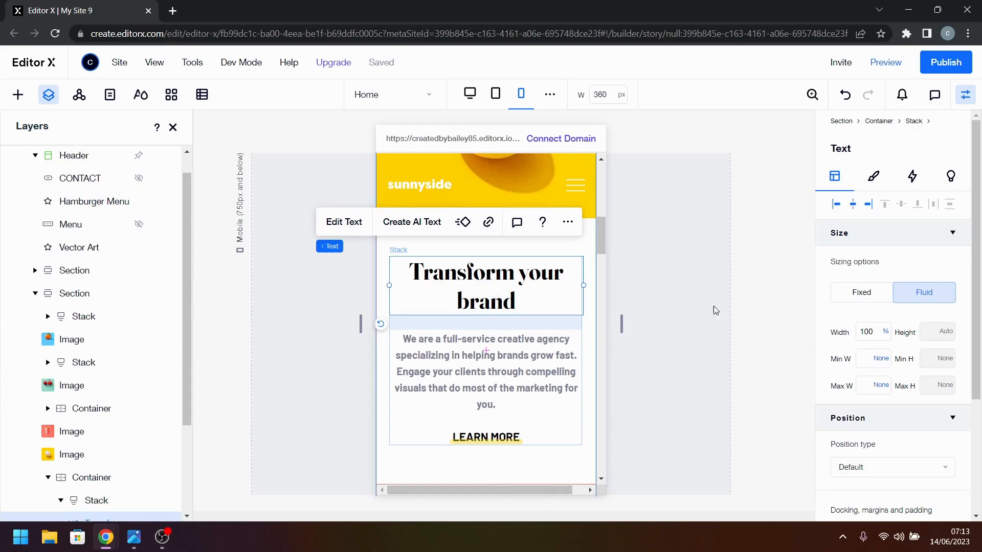
pyautogui.click(877, 174)
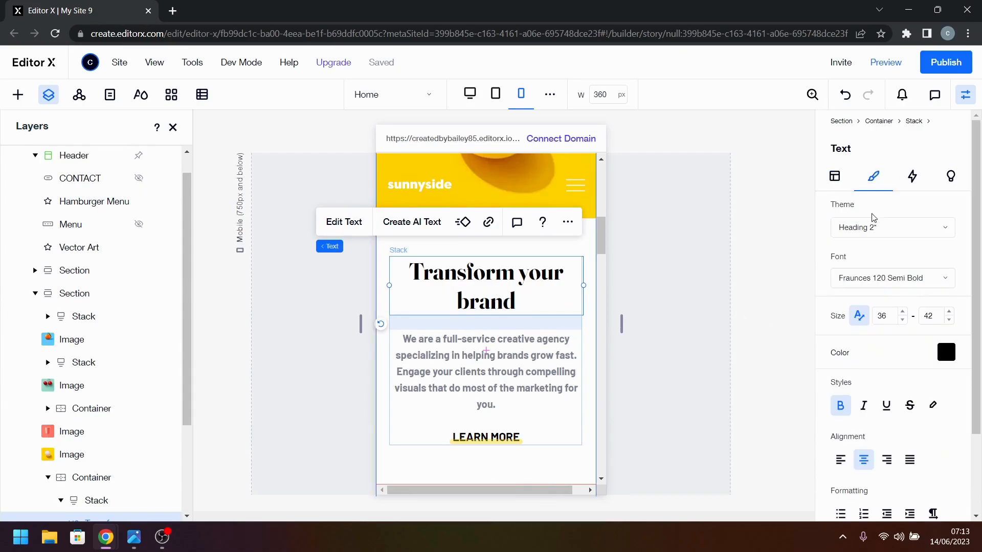
pyautogui.click(928, 315)
pyautogui.write('46')
pyautogui.press('Return')
pyautogui.click(884, 317)
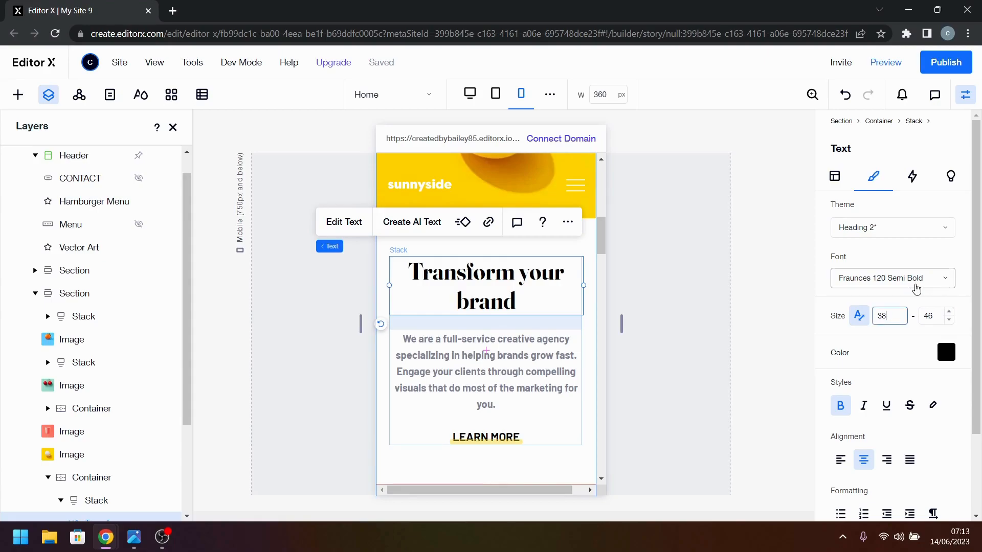
pyautogui.press('Return')
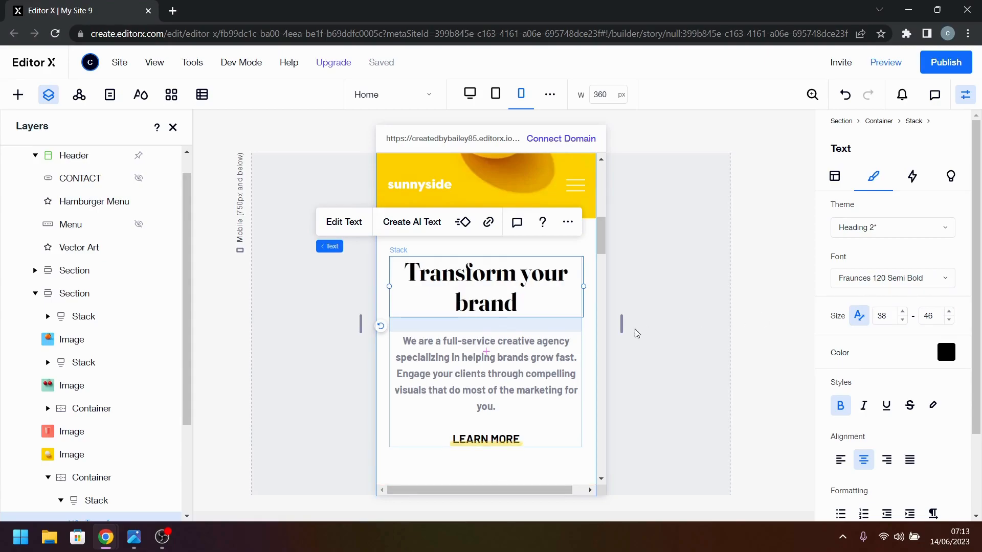
# - Set the "Stand out to the right audience" container's padding to 60 px at the top and bottom and 6% on the left and right
pyautogui.scroll(-10, 634, 335)
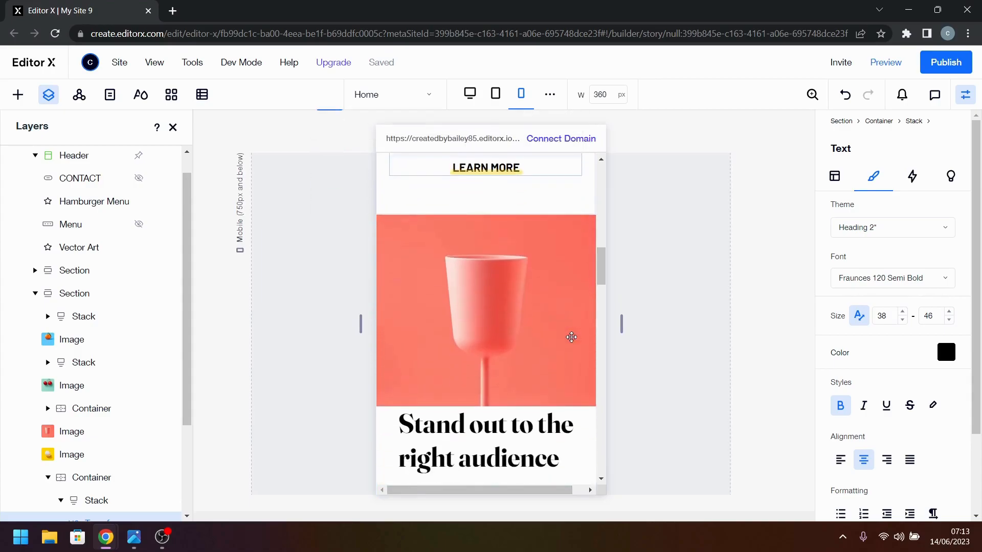
pyautogui.scroll(-3, 572, 337)
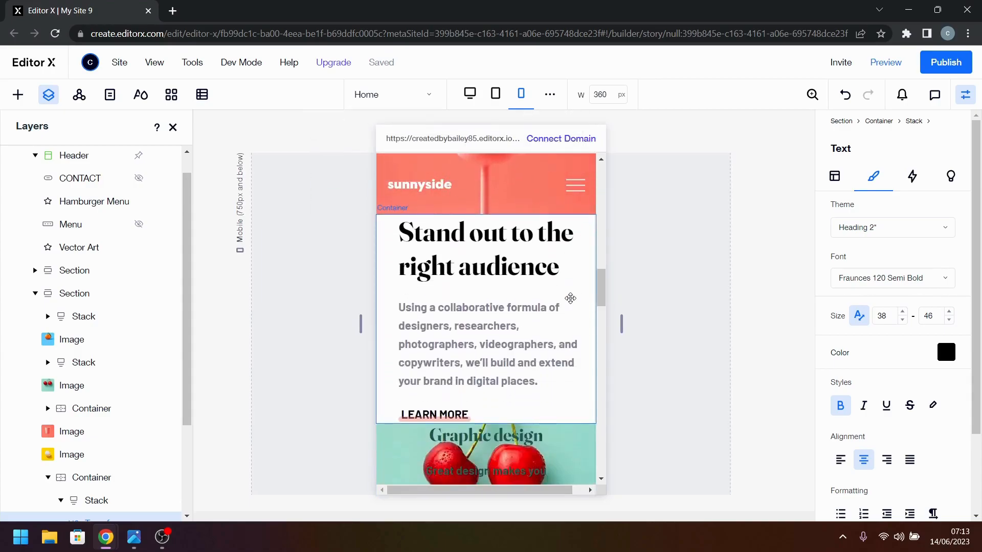
pyautogui.click(570, 299)
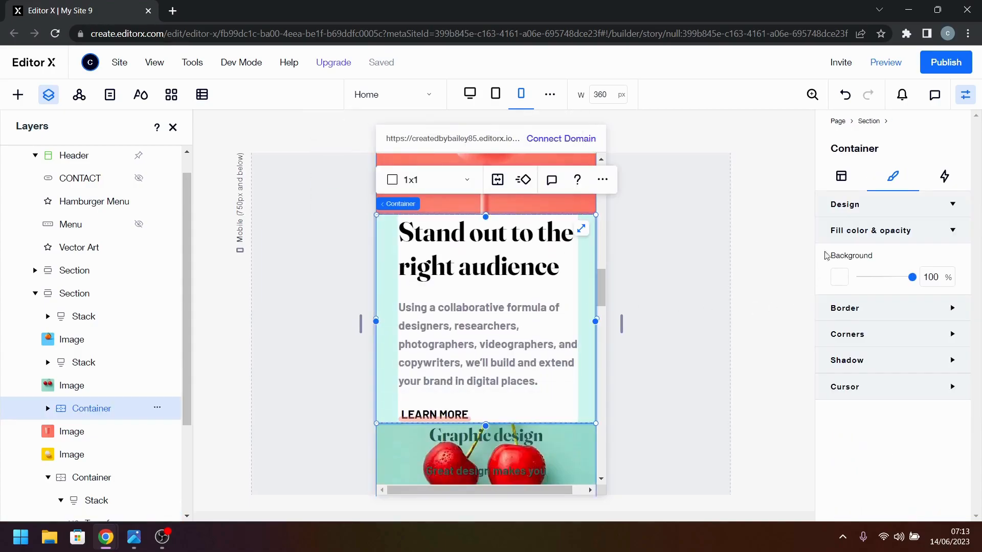
pyautogui.click(841, 176)
pyautogui.scroll(-3, 844, 424)
pyautogui.scroll(-5, 844, 424)
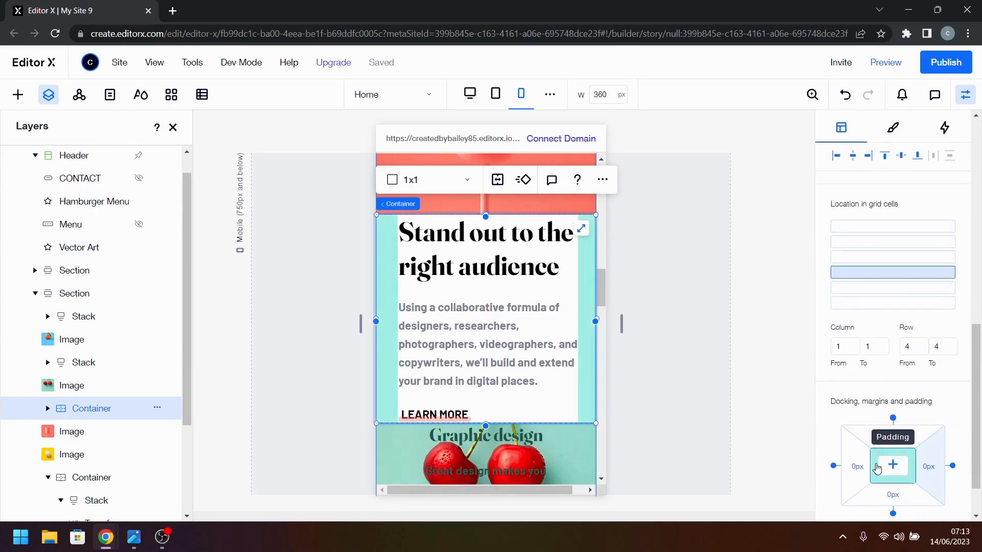
pyautogui.click(884, 464)
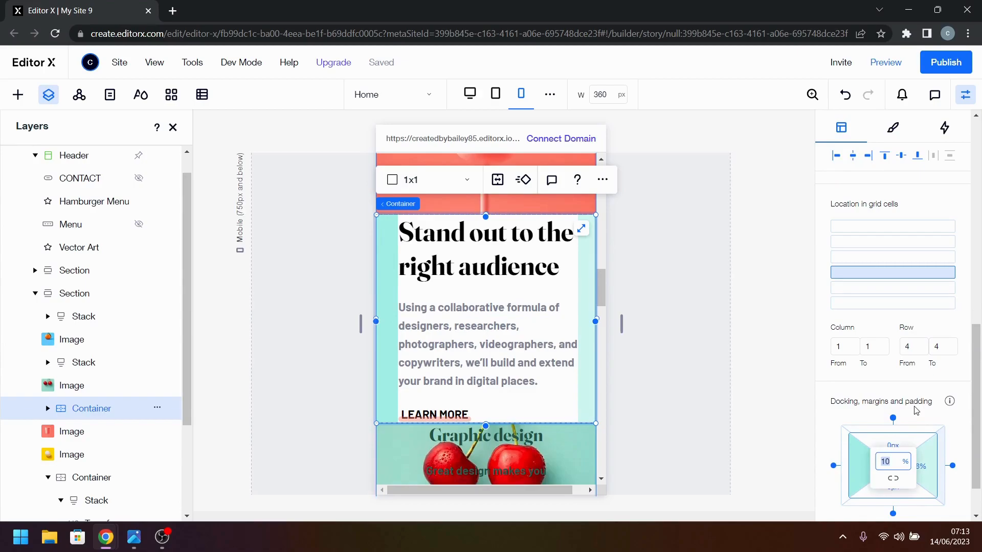
pyautogui.press('Tab')
pyautogui.write('60')
pyautogui.press('Tab')
pyautogui.write('6')
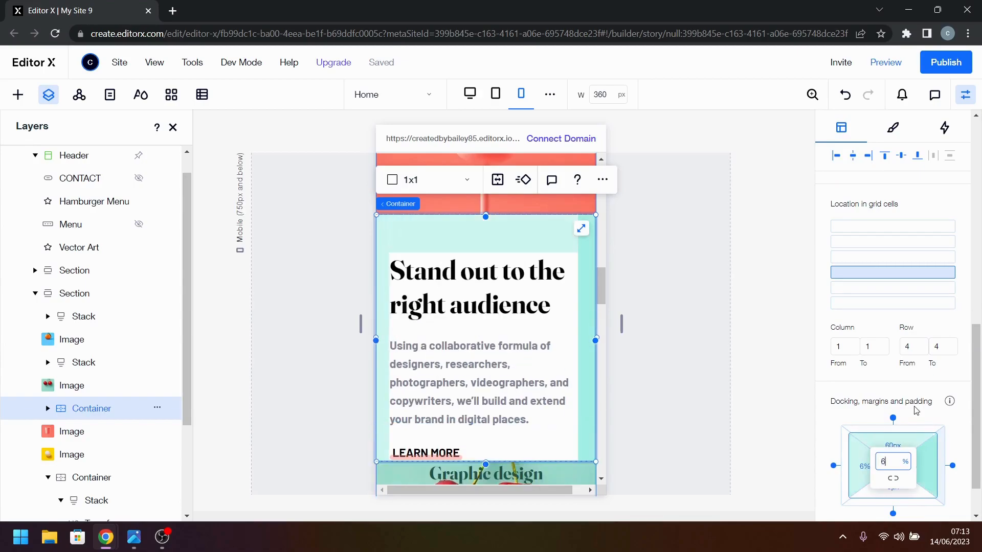
pyautogui.press('Tab')
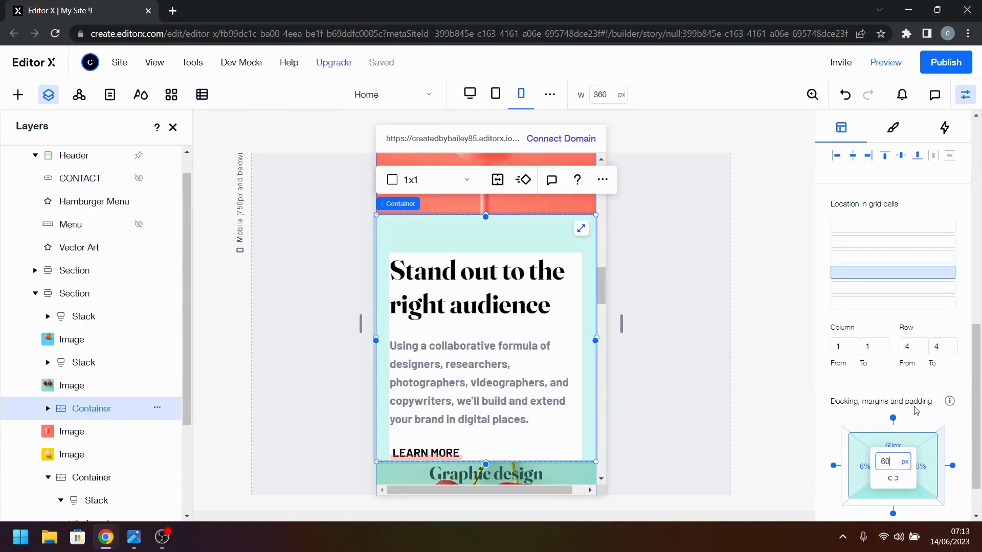
pyautogui.write('60')
pyautogui.press('Return')
# - Set the "Stand out to the right audience" heading's font size range to 36–46
pyautogui.click(514, 280)
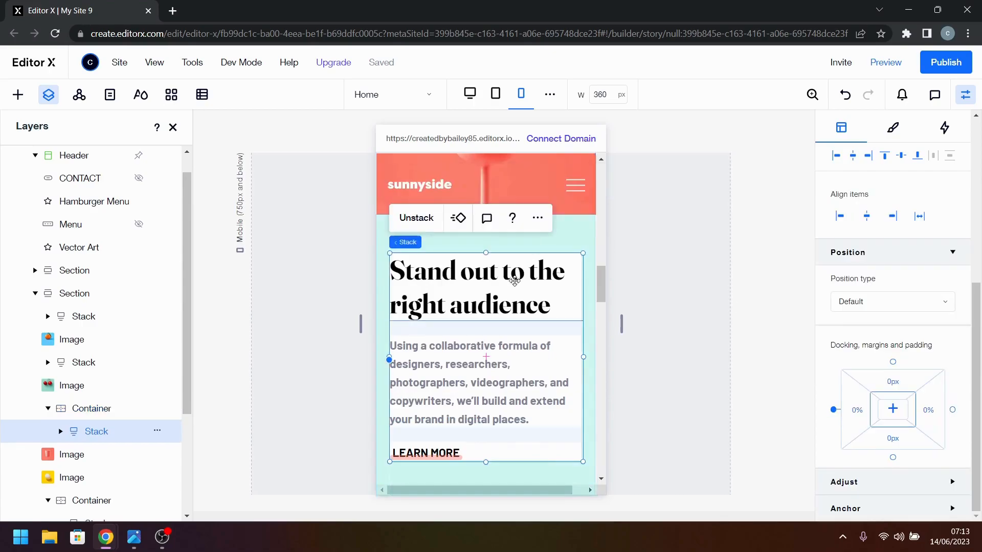
pyautogui.click(515, 281)
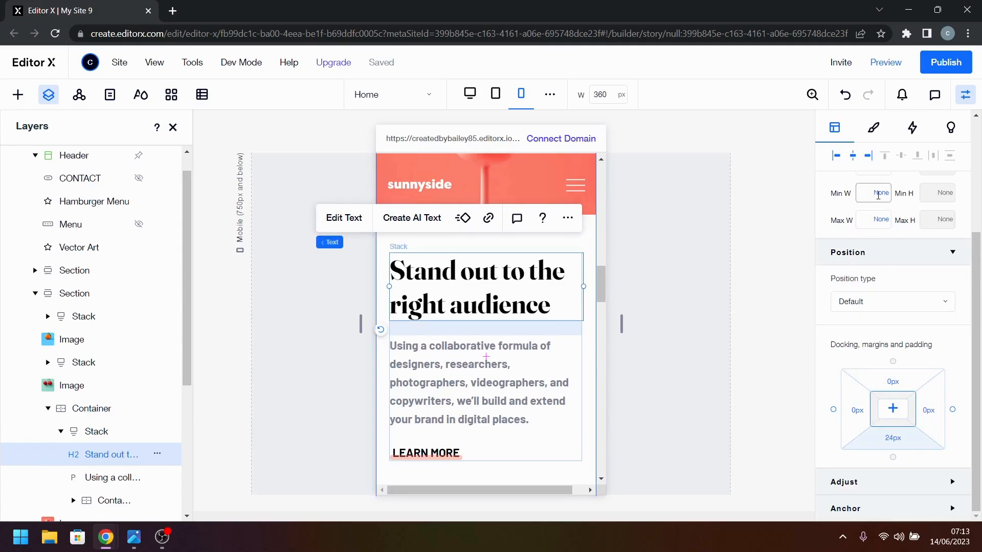
pyautogui.click(873, 128)
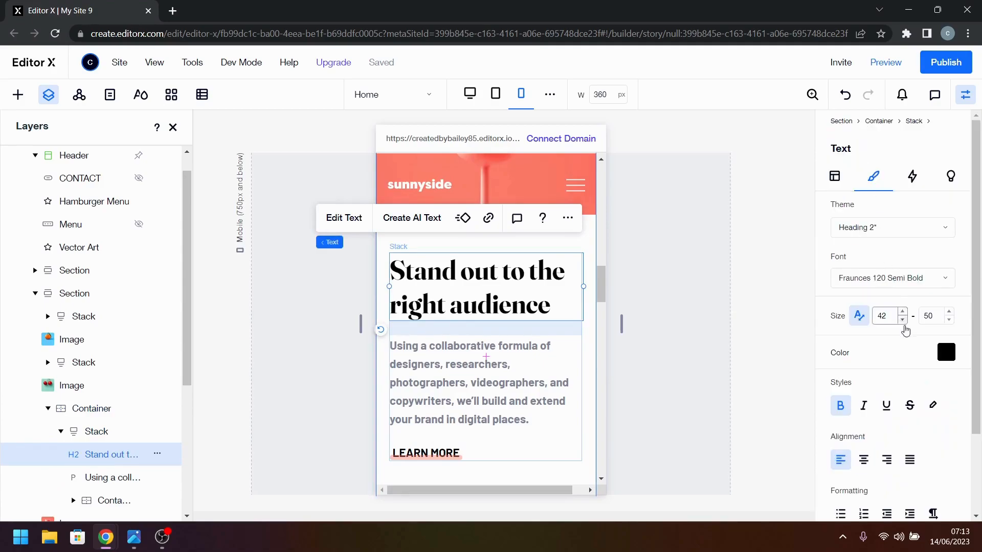
pyautogui.click(938, 322)
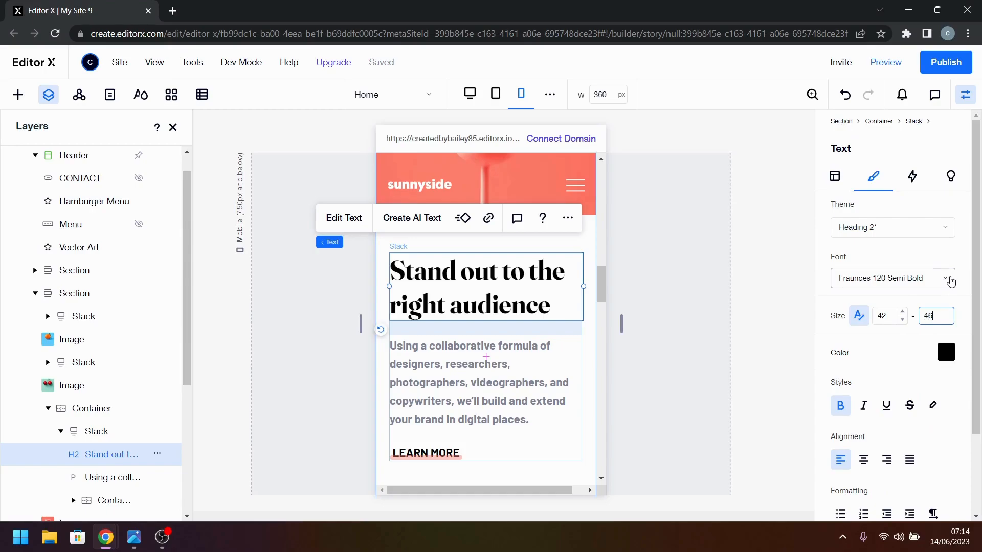
pyautogui.press('Tab')
pyautogui.click(883, 211)
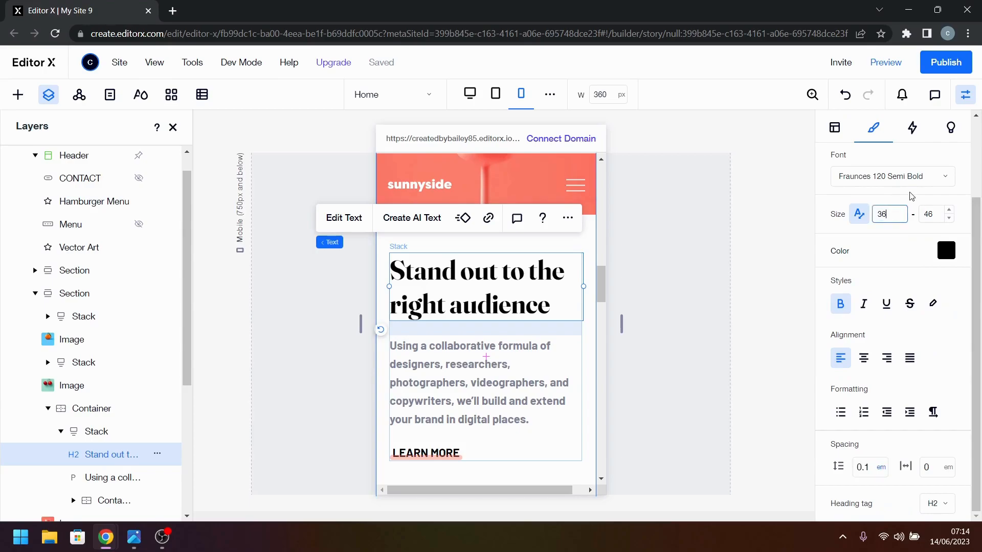
pyautogui.moveTo(778, 257); pyautogui.dragTo(761, 367)
pyautogui.scroll(2, 511, 374)
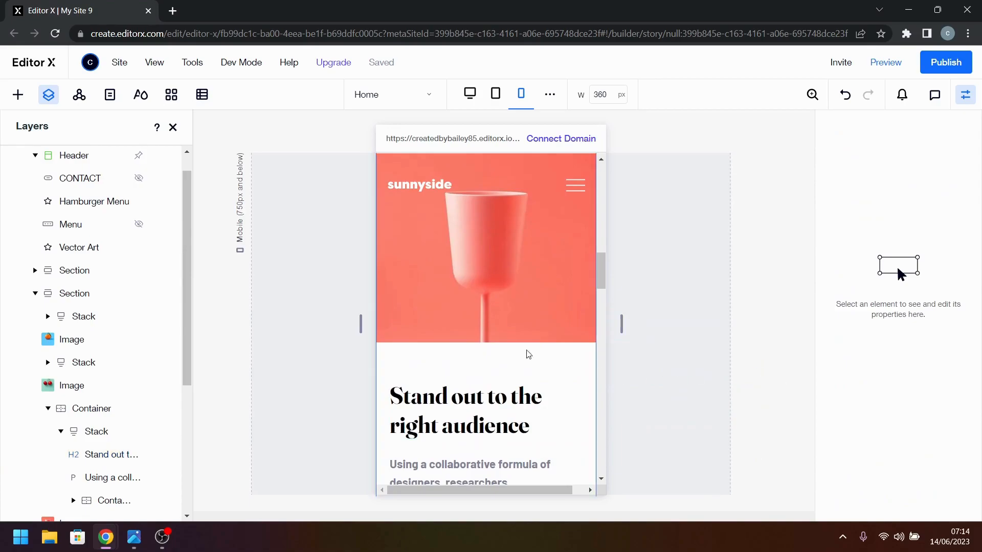
# - Set the "Stand out to the right audience" heading's minimum font size to 38 to match the "Transform your brand" heading
pyautogui.scroll(-8, 559, 361)
pyautogui.scroll(2, 489, 297)
pyautogui.click(464, 286)
pyautogui.click(474, 281)
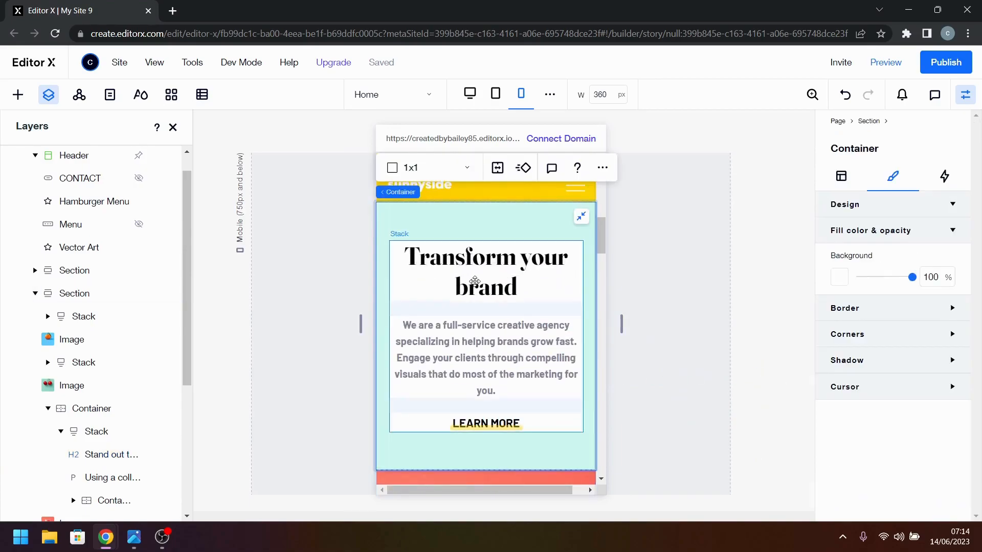
pyautogui.click(475, 281)
pyautogui.click(476, 281)
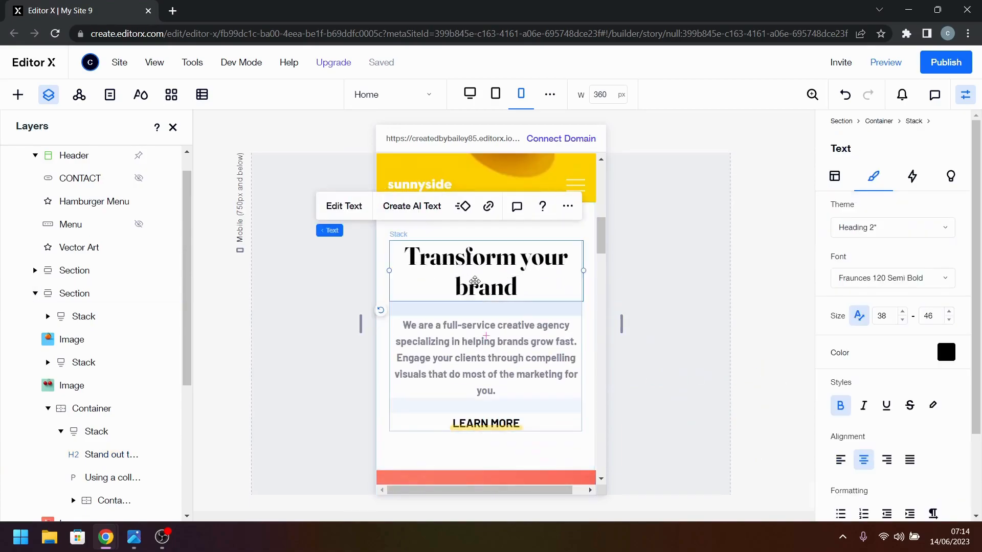
pyautogui.scroll(-8, 491, 307)
pyautogui.click(481, 404)
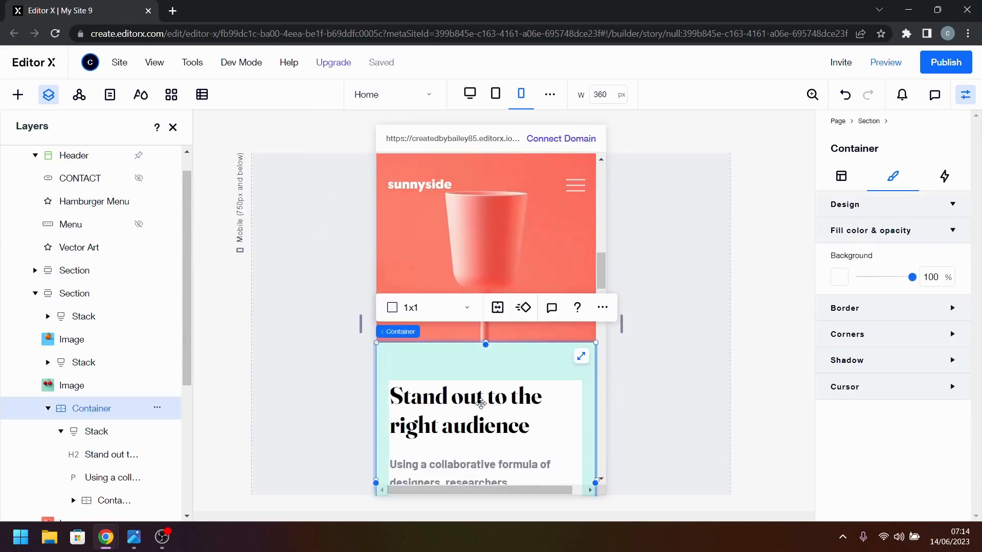
pyautogui.click(480, 403)
pyautogui.click(481, 404)
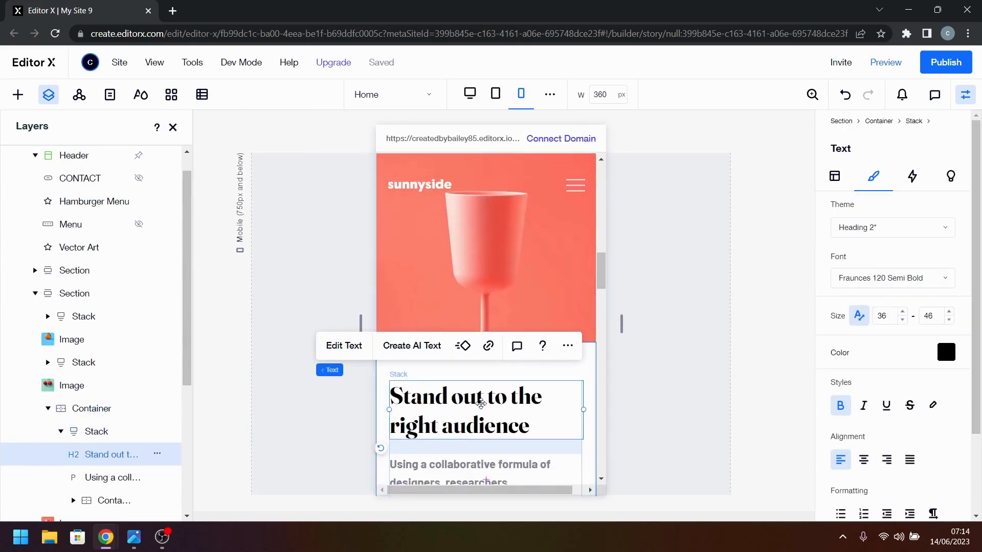
pyautogui.click(891, 322)
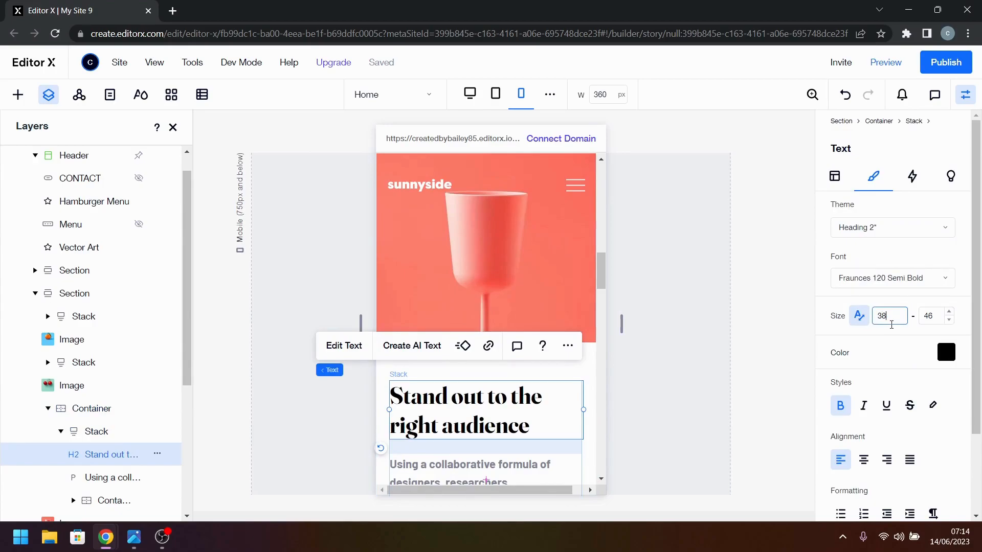
pyautogui.write('38')
pyautogui.press('Return')
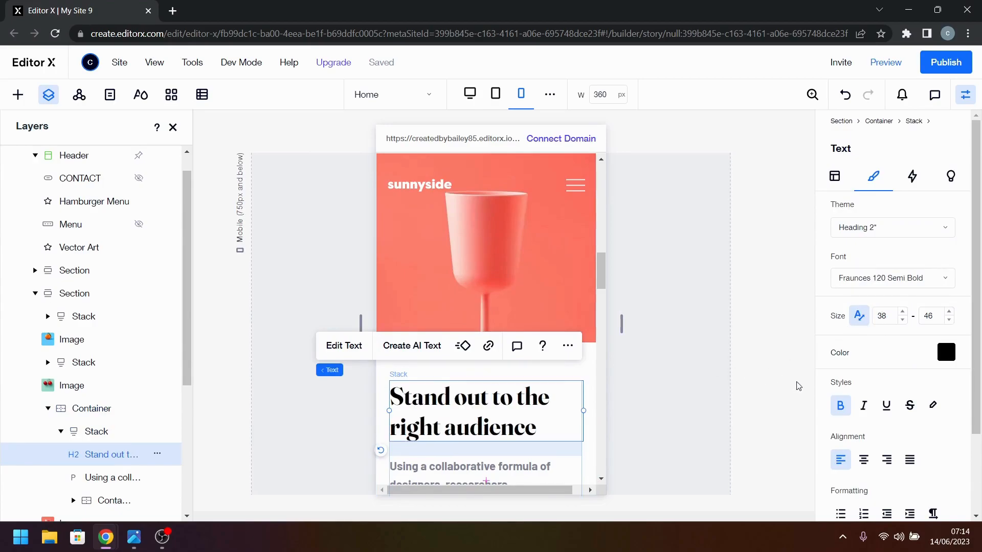
# - Center-align the "Stand out to the right audience" heading and the paragraph below it
pyautogui.scroll(-2, 815, 407)
pyautogui.click(864, 460)
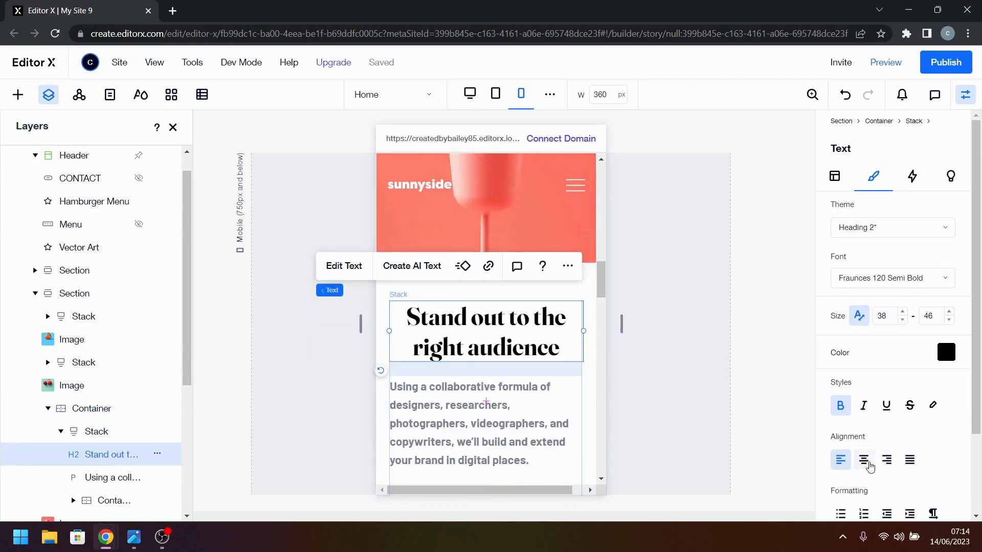
pyautogui.click(476, 420)
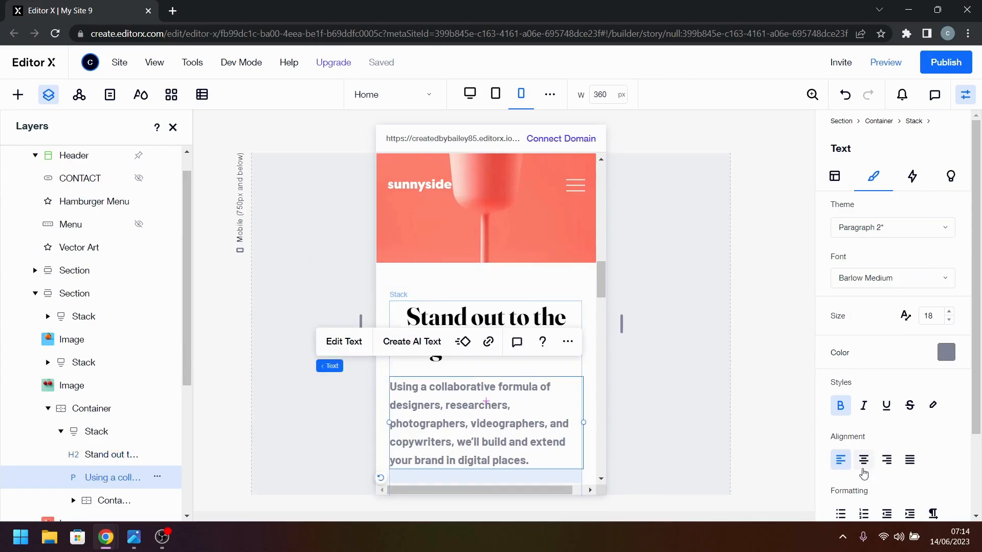
pyautogui.click(866, 467)
pyautogui.scroll(-3, 439, 415)
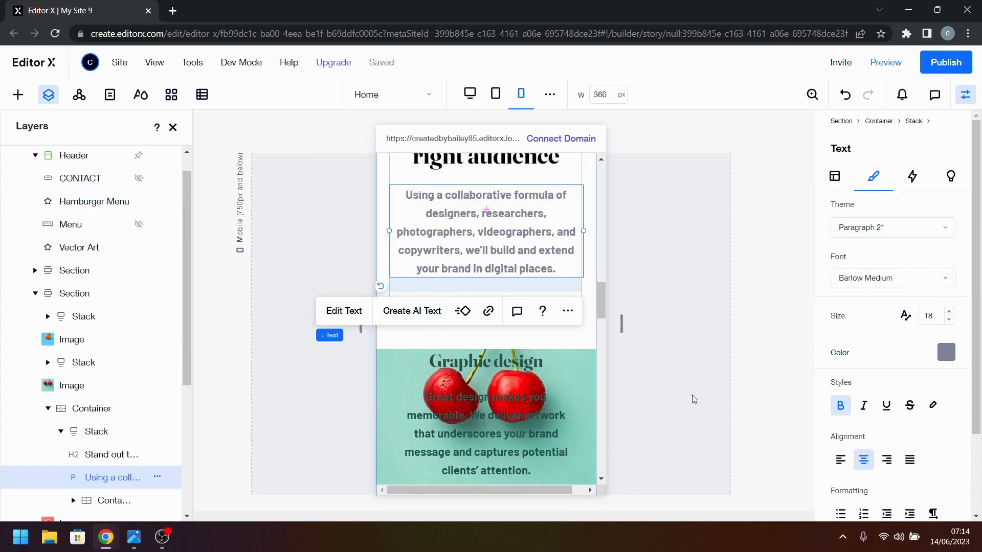
# - Center the LEARN MORE container horizontally below the "Stand out to the right audience" paragraph
pyautogui.click(812, 357)
pyautogui.click(427, 304)
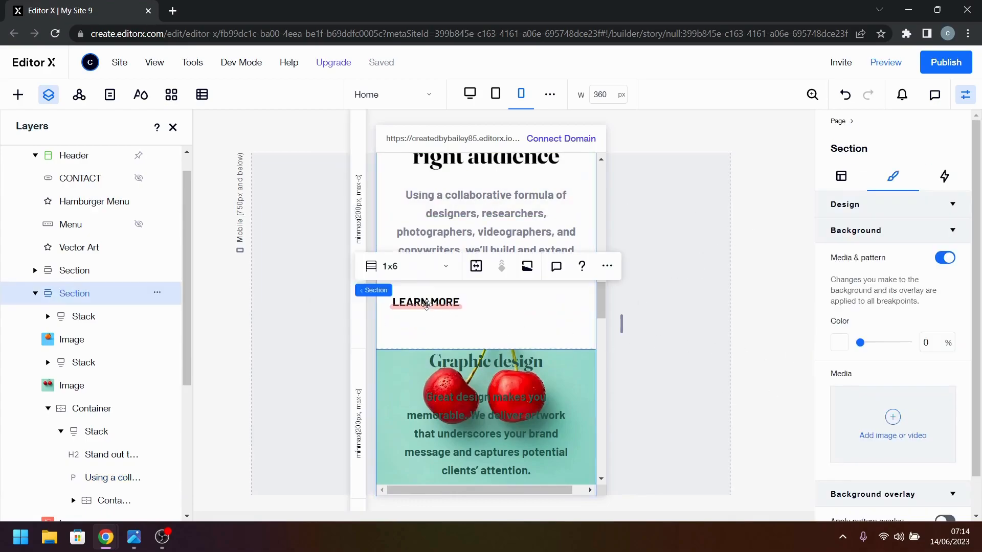
pyautogui.click(427, 305)
pyautogui.click(429, 305)
pyautogui.click(432, 305)
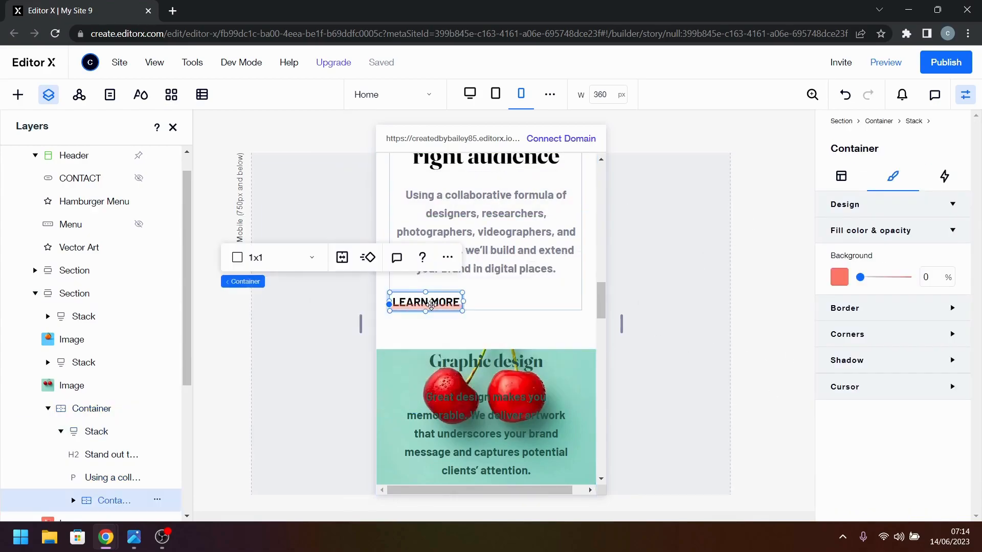
pyautogui.click(841, 177)
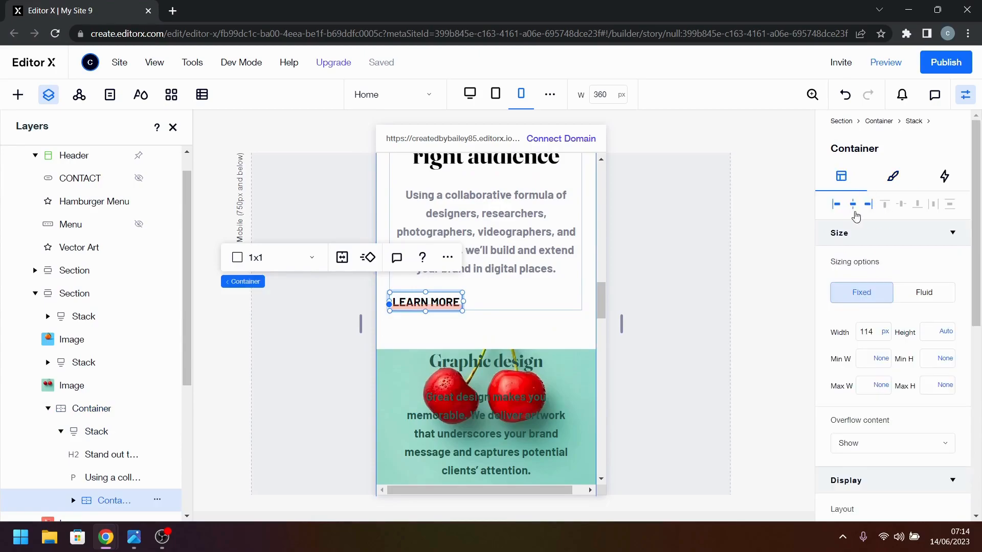
pyautogui.click(853, 205)
pyautogui.click(723, 306)
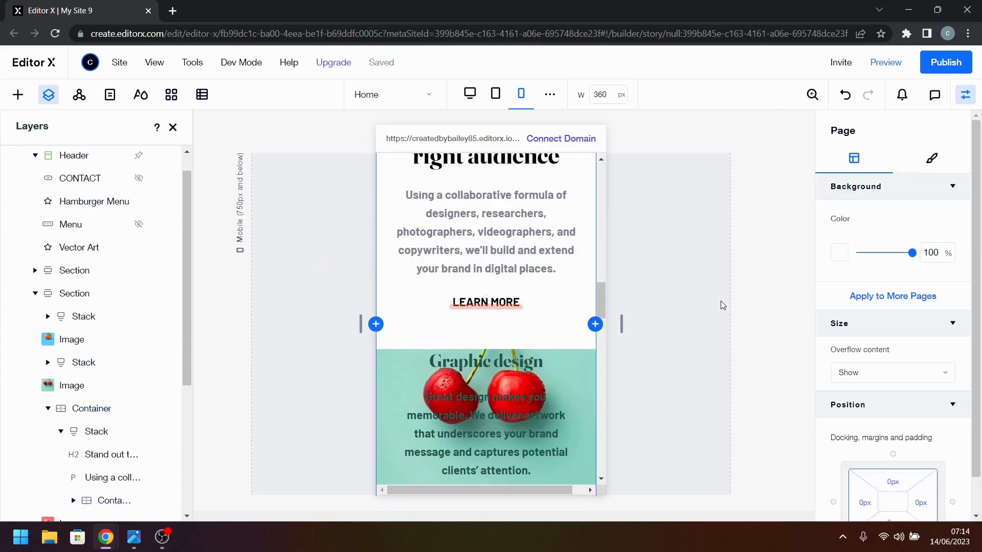
# - Compare the "Stand out" block and the Graphic Design image, including its text placement, with mobile-design.jpg in the photo viewer
pyautogui.click(134, 537)
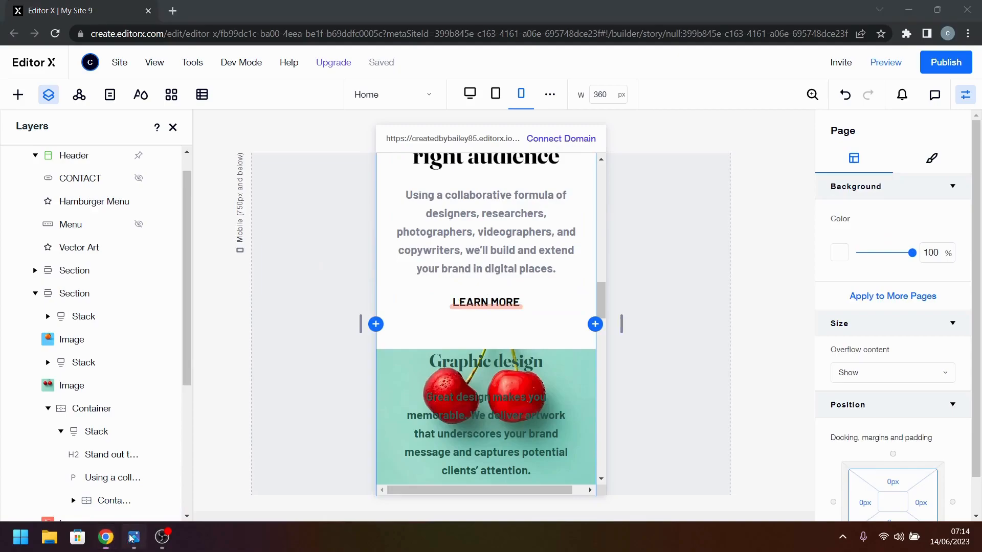
pyautogui.scroll(-10, 527, 390)
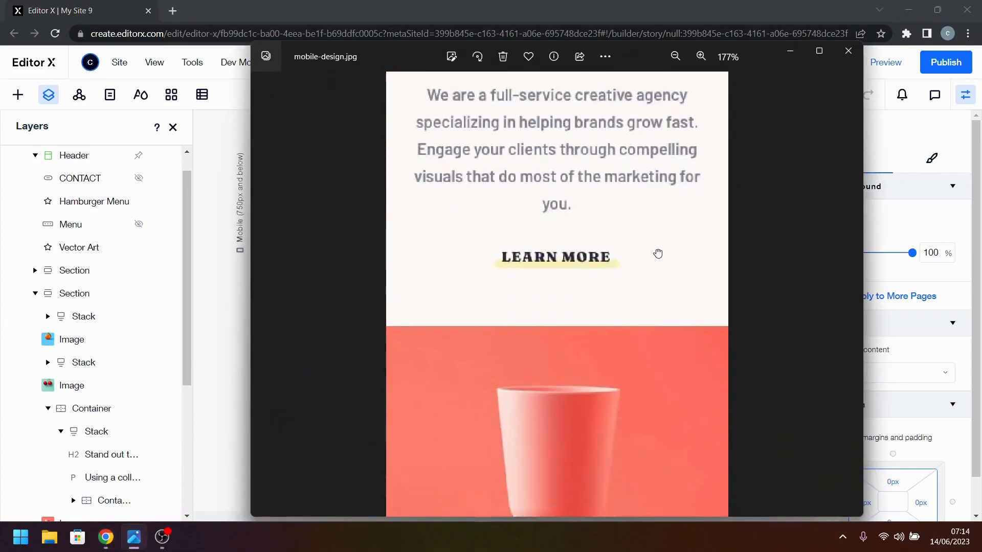
pyautogui.scroll(8, 640, 461)
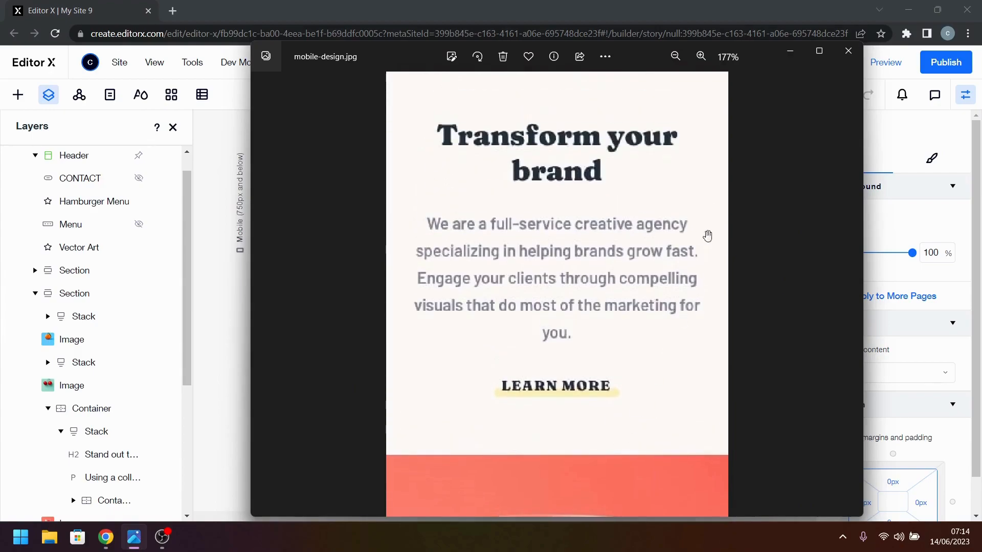
pyautogui.scroll(-8, 710, 283)
pyautogui.scroll(-8, 701, 349)
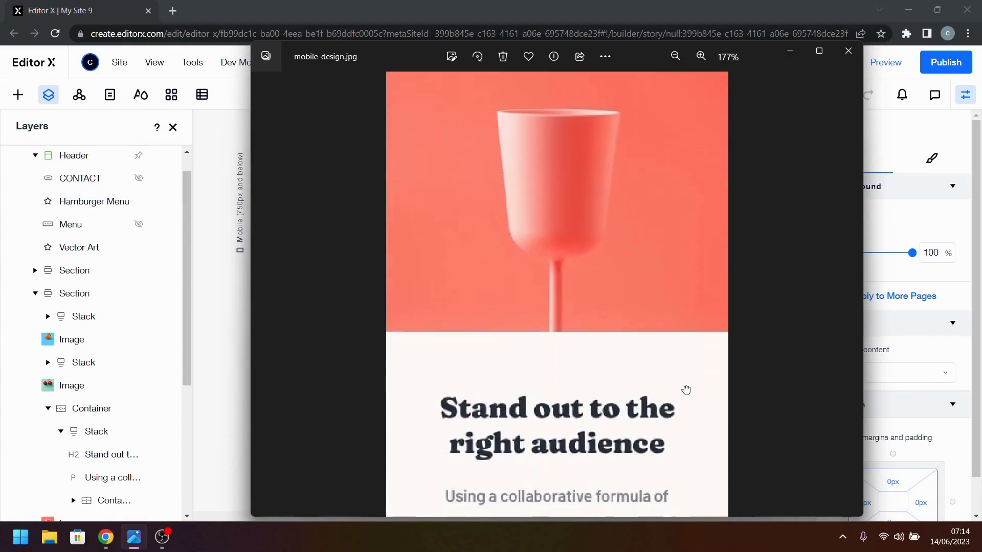
pyautogui.scroll(-5, 643, 272)
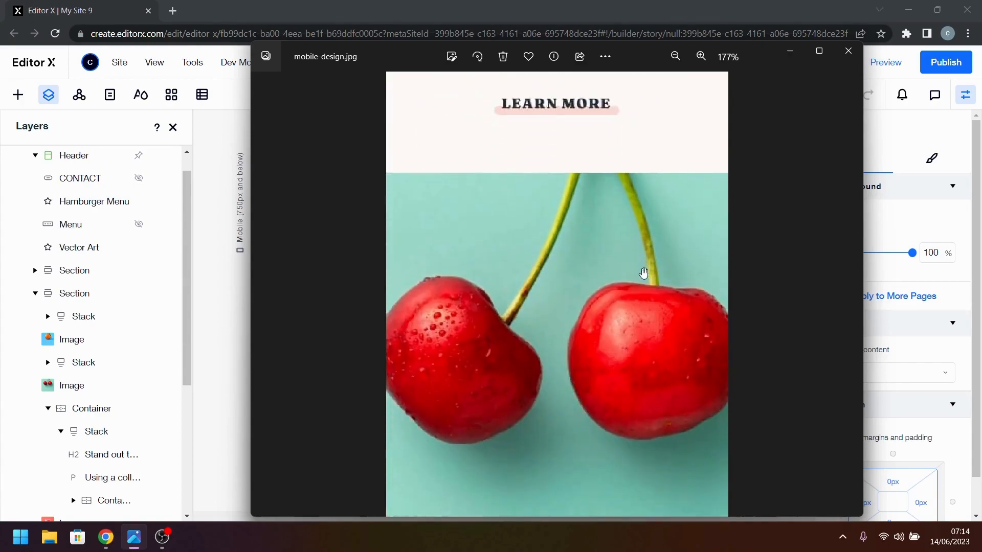
pyautogui.keyDown('ctrl'); pyautogui.scroll(-1, 617, 348); pyautogui.keyUp('ctrl')
pyautogui.scroll(-1, 618, 348)
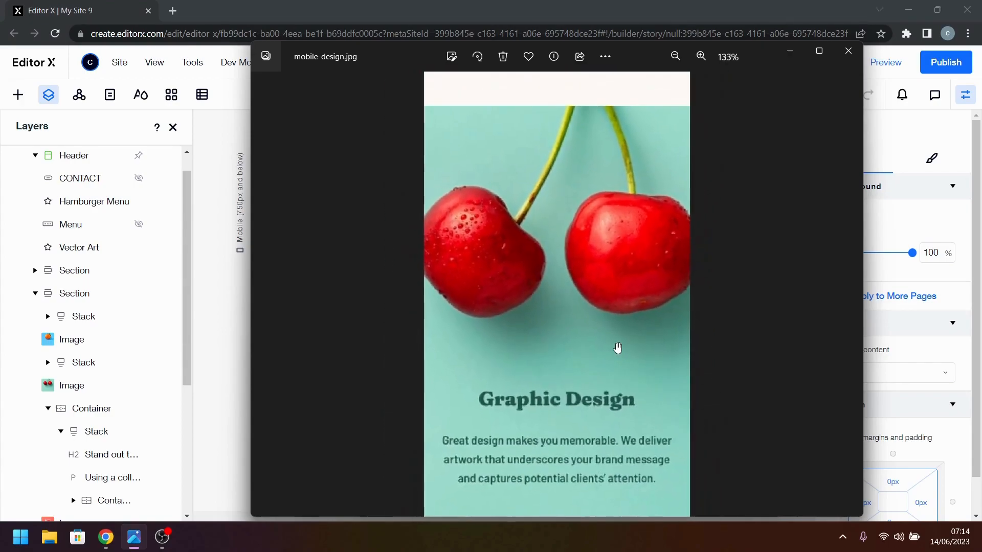
pyautogui.moveTo(638, 388)
pyautogui.mouseDown()
pyautogui.moveTo(629, 310)
pyautogui.moveTo(634, 374)
pyautogui.mouseUp()
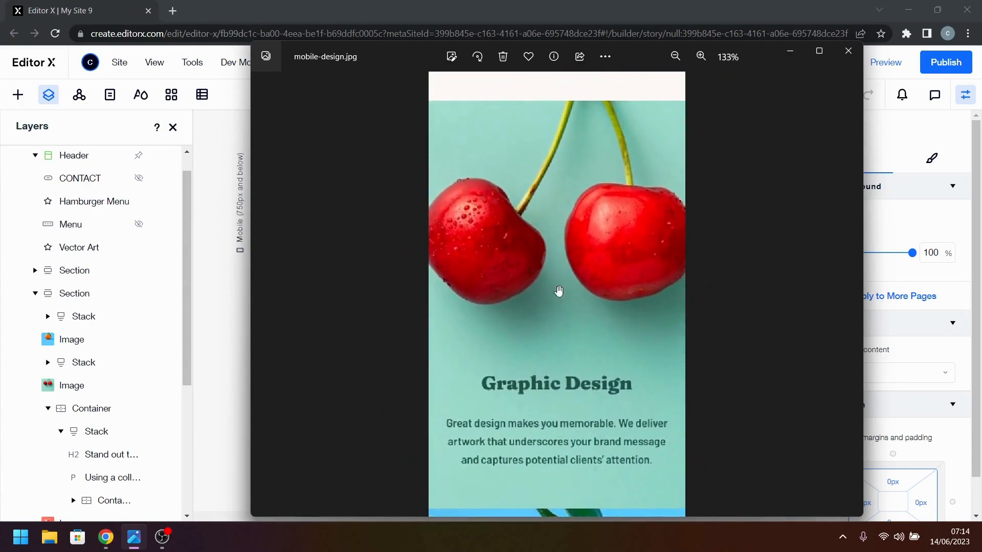
pyautogui.click(790, 50)
# - Collapse the Header and the first section in the layer tree, and select the cherries image behind the "Graphic design" text
pyautogui.scroll(-2, 426, 361)
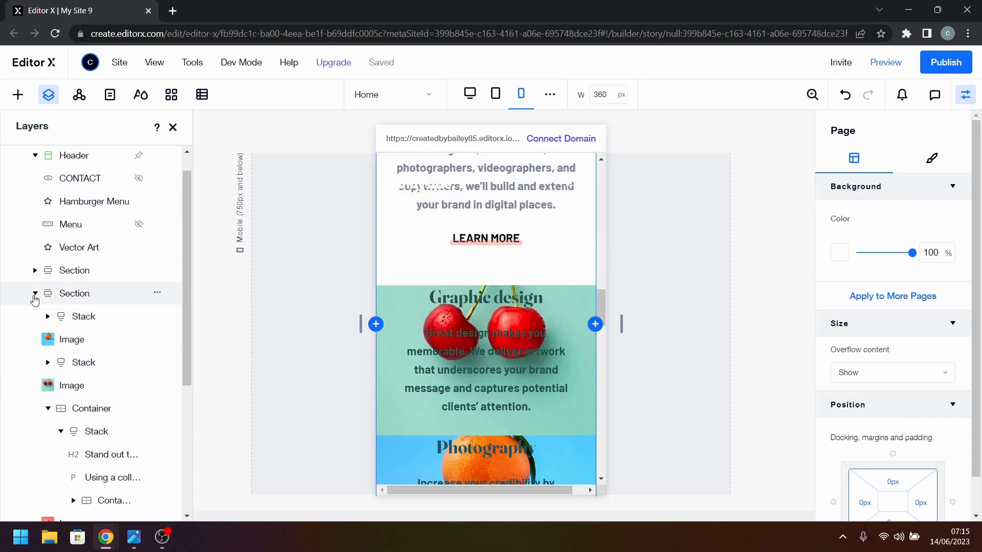
pyautogui.click(36, 296)
pyautogui.click(36, 295)
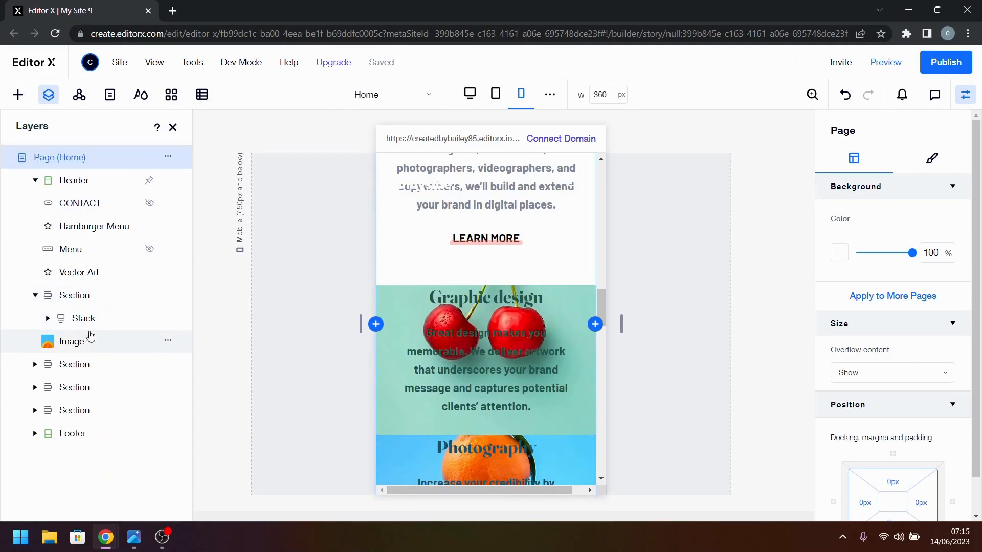
pyautogui.click(35, 296)
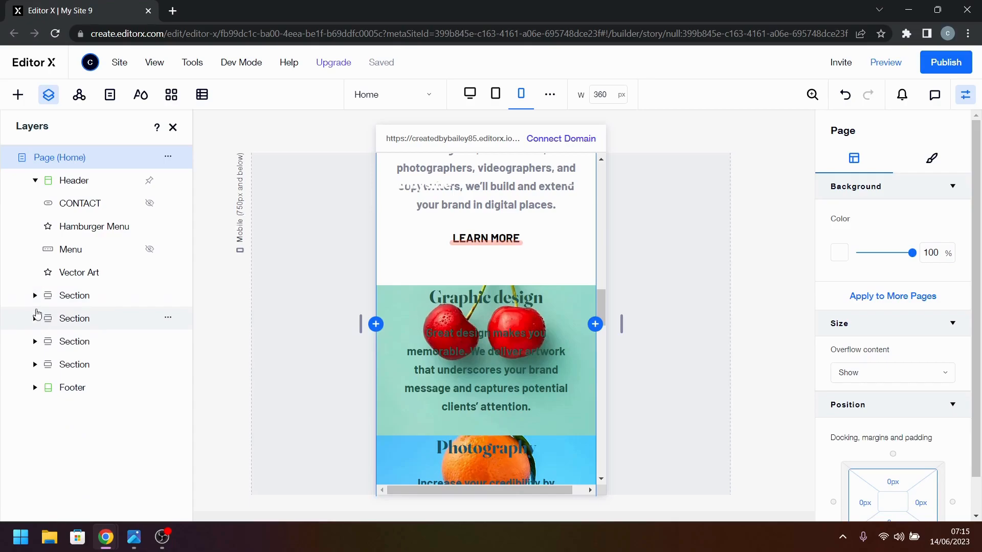
pyautogui.click(35, 180)
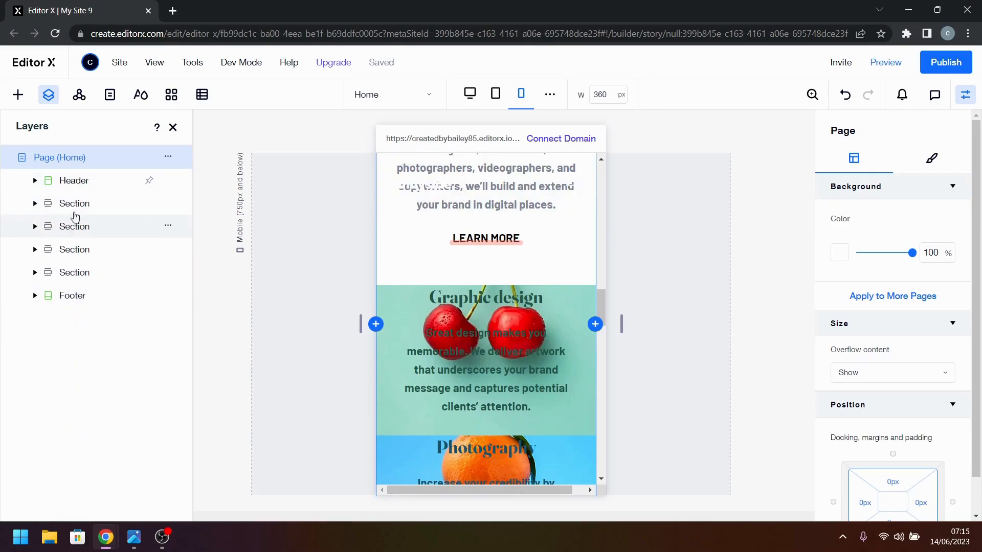
pyautogui.click(34, 227)
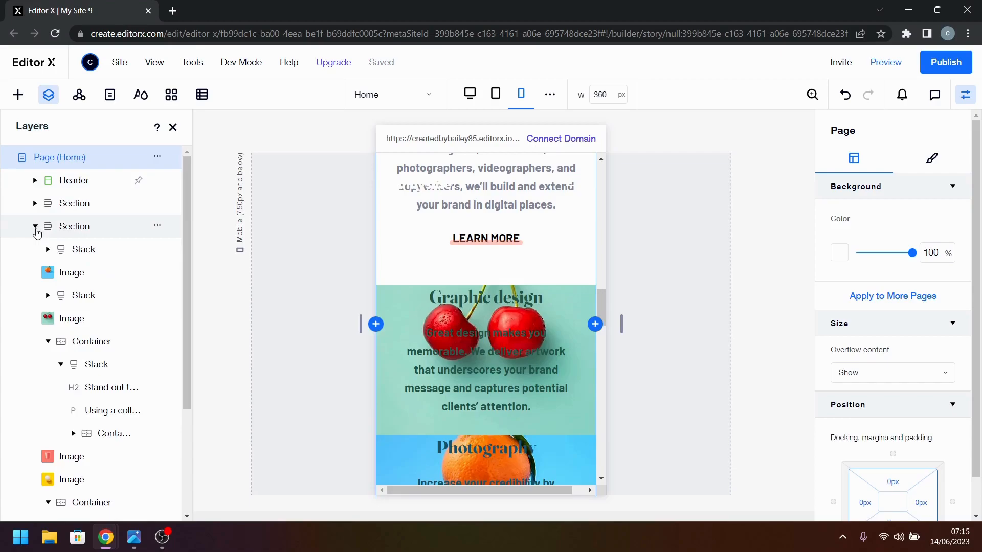
pyautogui.click(85, 279)
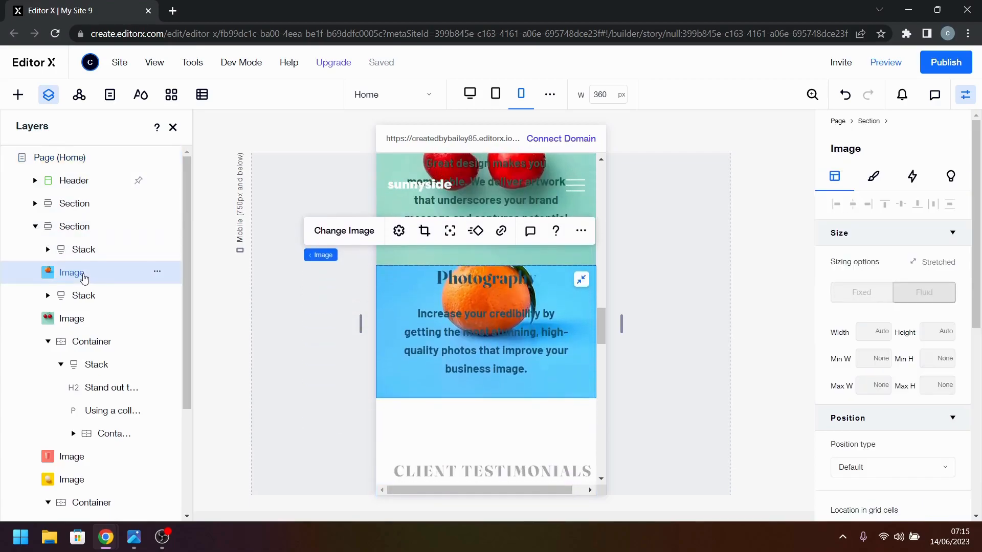
pyautogui.click(110, 319)
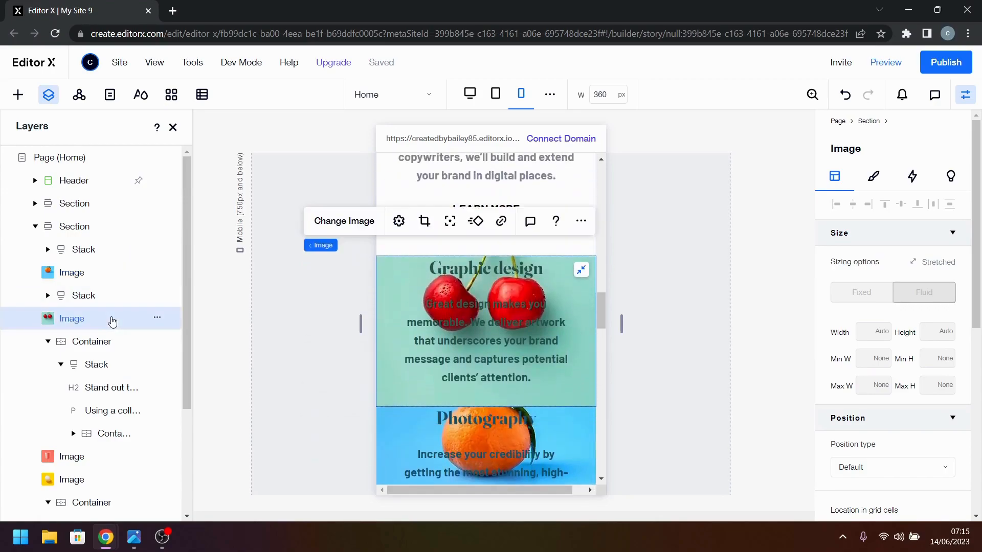
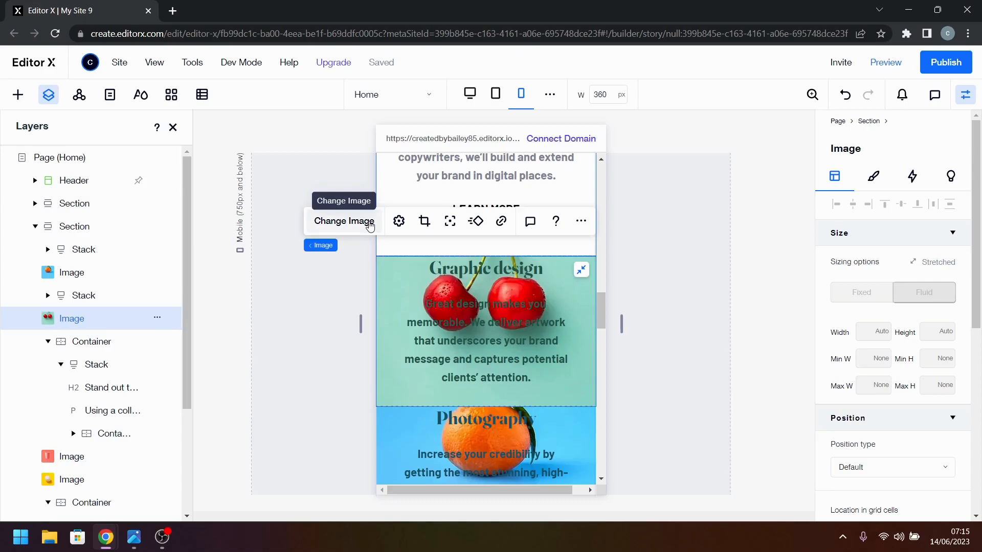
# - Try replacing the cherries image with the portrait image-graphic-design.jpg from Site Files, and check it at the desktop breakpoint
pyautogui.click(371, 225)
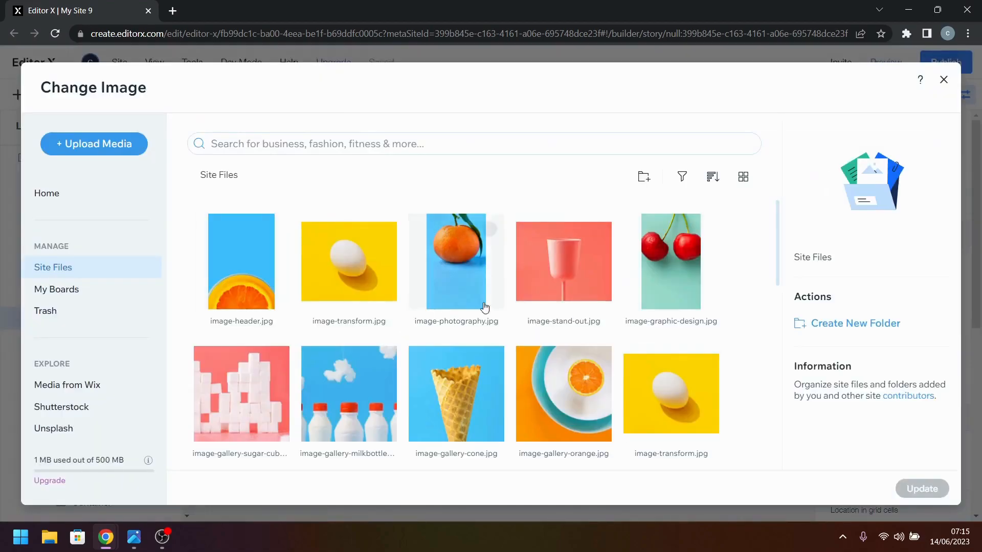
pyautogui.click(671, 262)
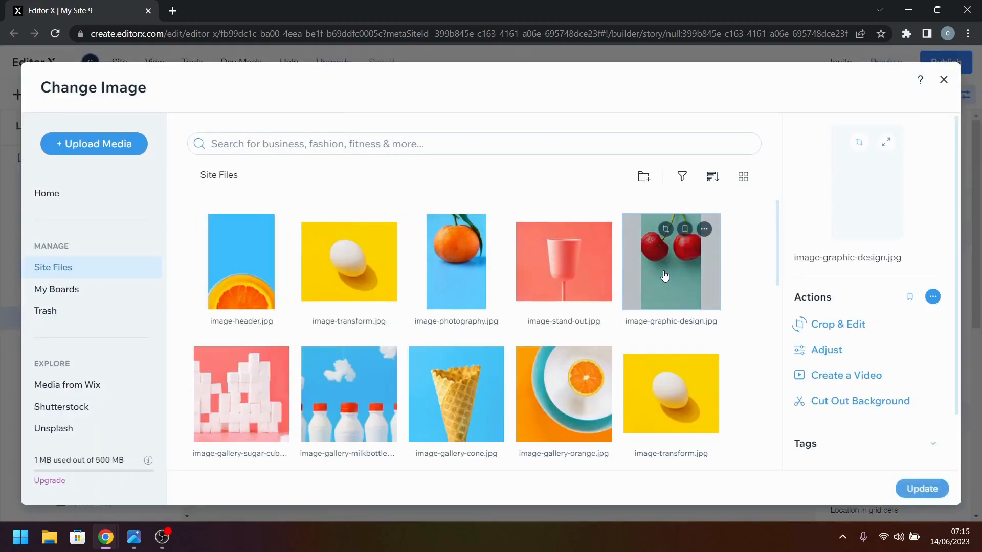
pyautogui.click(935, 496)
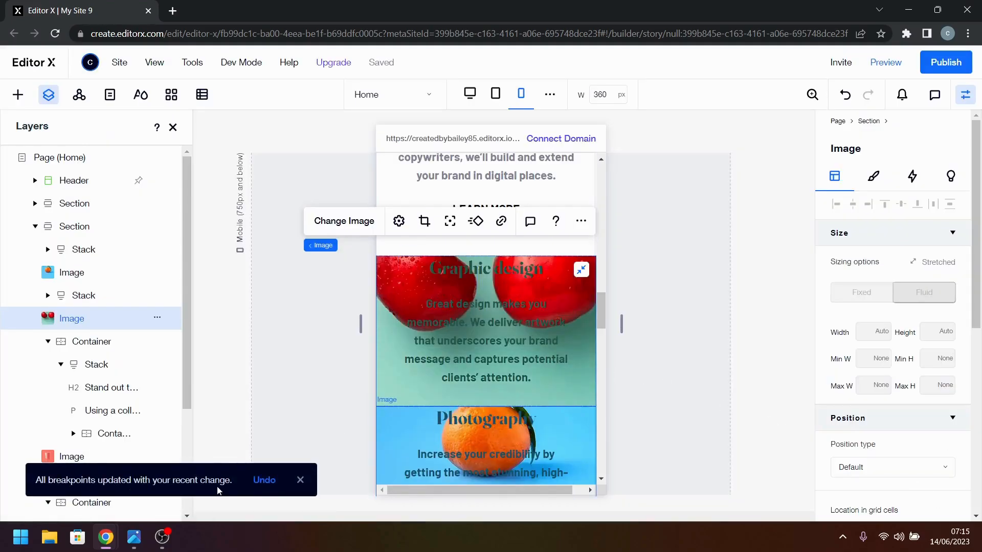
pyautogui.click(470, 94)
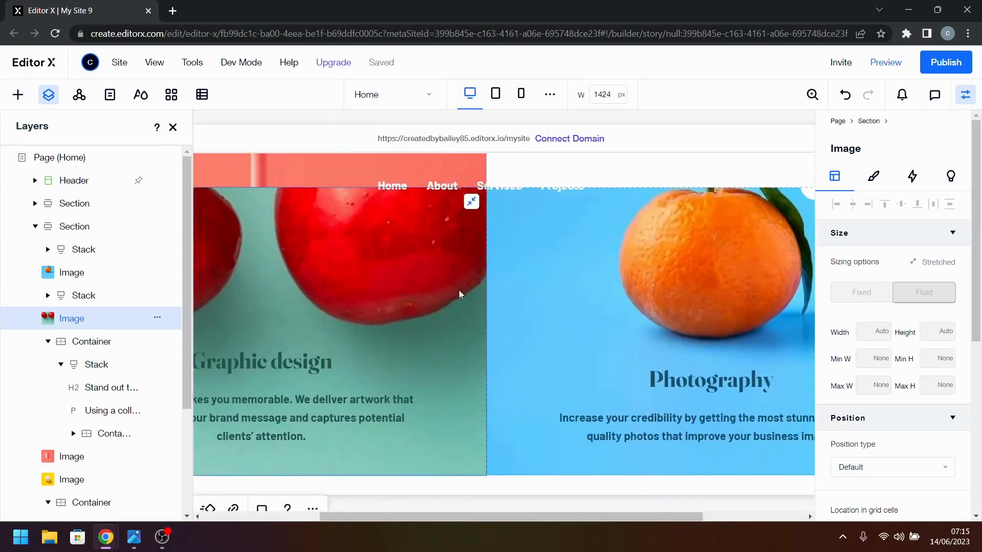
pyautogui.click(520, 93)
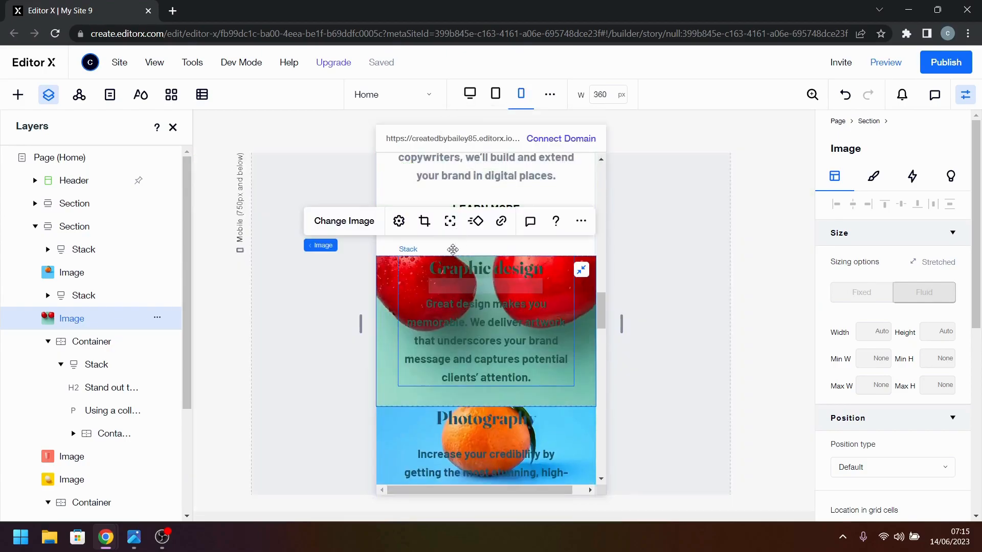
# - Change the cherries image back to the landscape image-graphic-design.jpg from Site Files
pyautogui.click(341, 221)
pyautogui.scroll(-2, 273, 287)
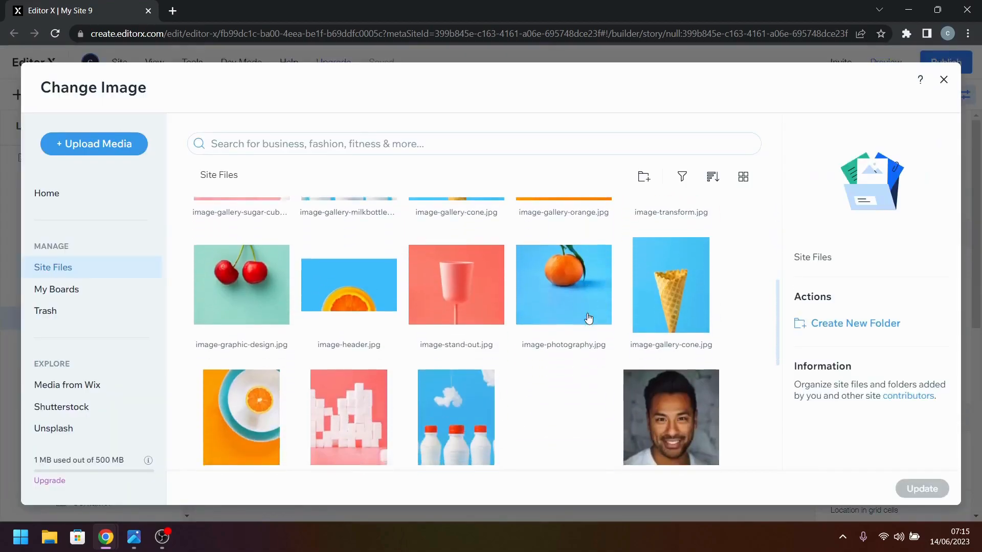
pyautogui.click(273, 287)
pyautogui.click(914, 488)
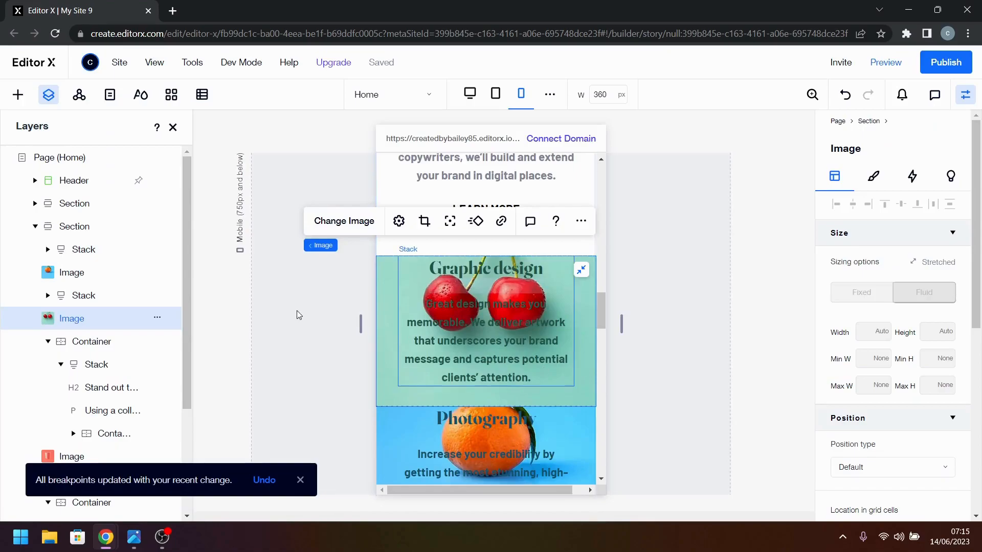
# - Add a new image over the Graphic design block, place it in row 5 of the section grid, and stretch it to fill the cell
pyautogui.click(17, 95)
pyautogui.moveTo(158, 276); pyautogui.dragTo(462, 395)
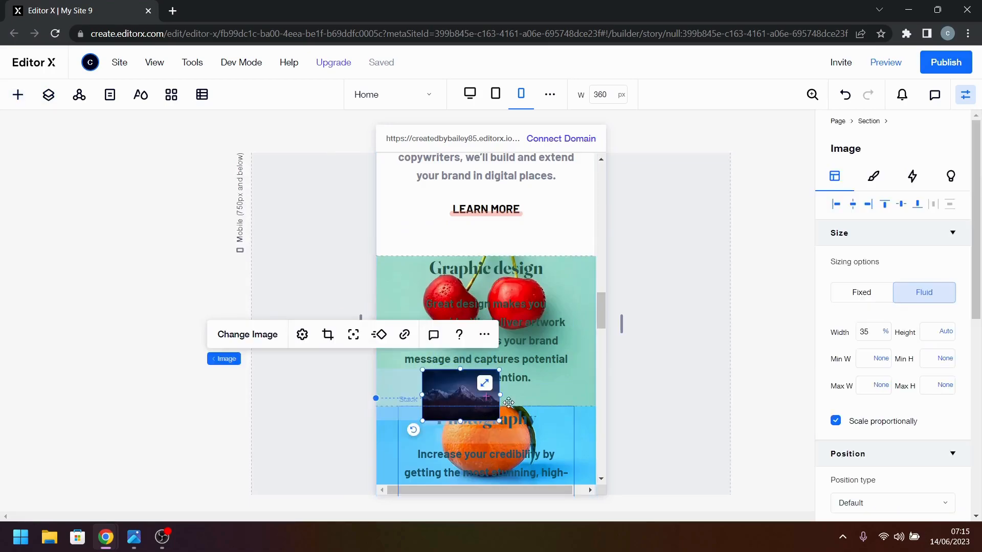
pyautogui.scroll(-4, 915, 402)
pyautogui.scroll(-3, 915, 401)
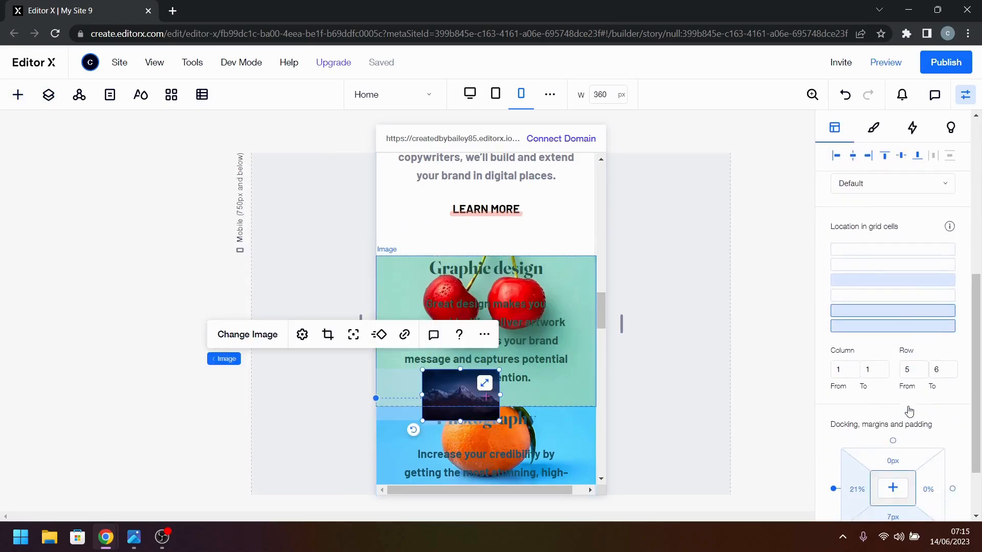
pyautogui.click(893, 314)
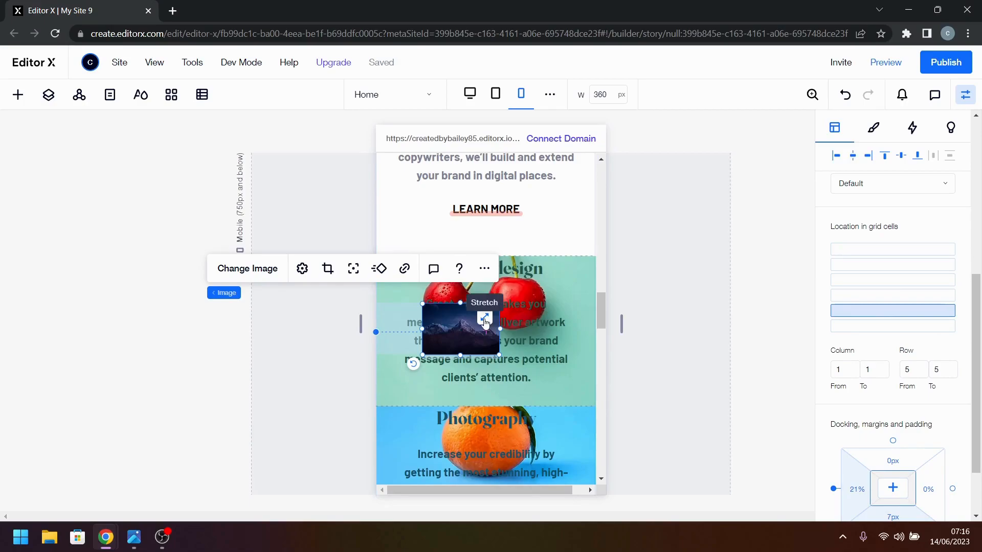
pyautogui.click(484, 319)
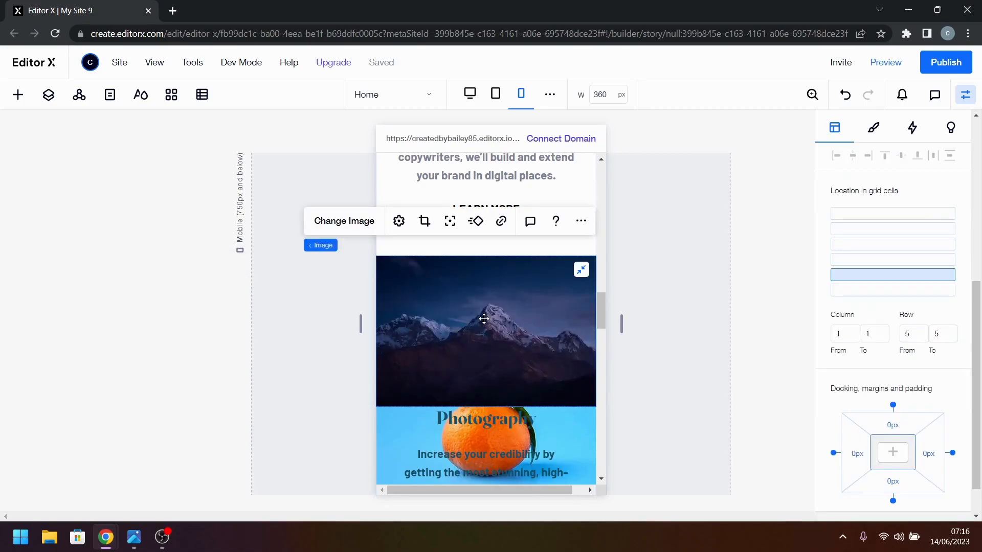
# - Send the new mountain image to the back of the section's stacking order
pyautogui.rightClick(484, 318)
pyautogui.moveTo(542, 324)
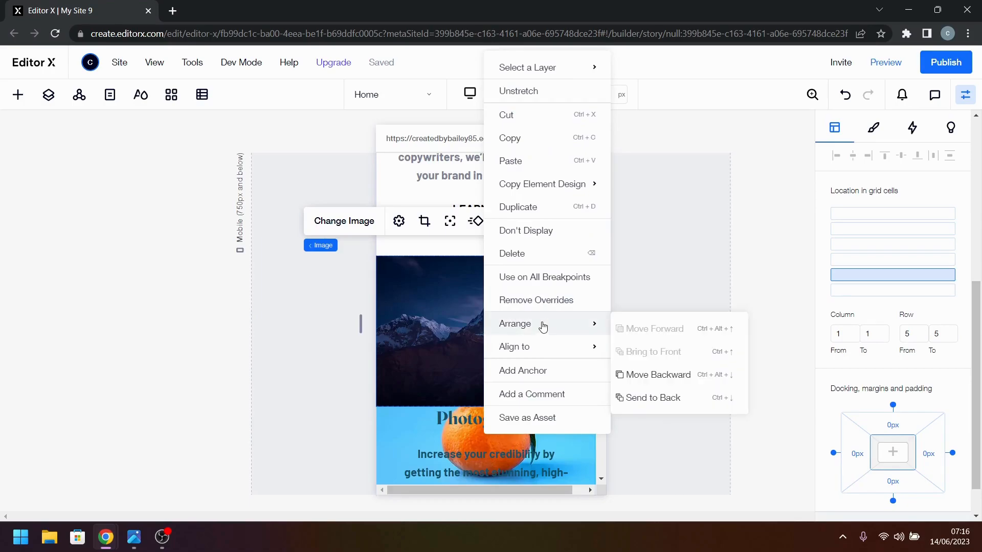
pyautogui.click(687, 397)
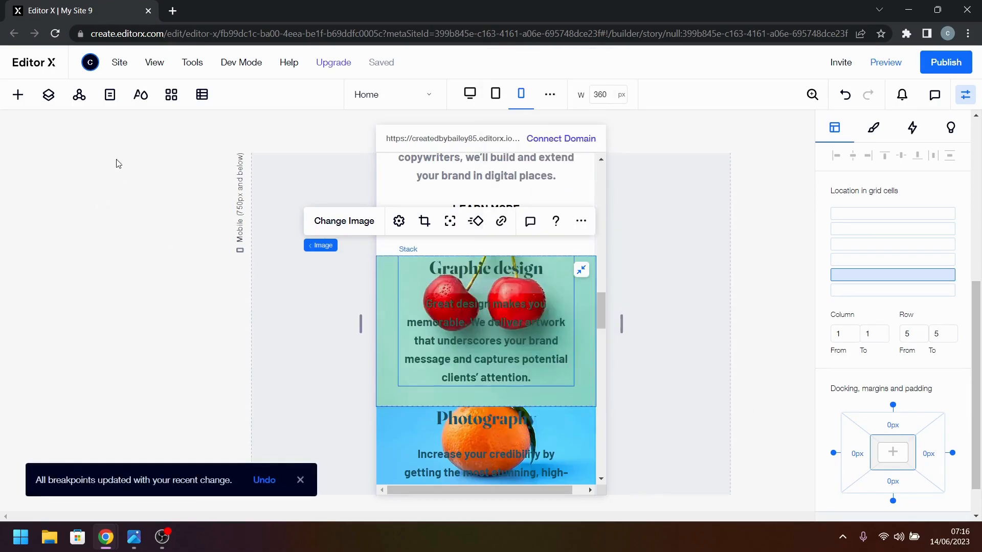
# - Set the original cherries image to Don't Display at the mobile breakpoint
pyautogui.click(49, 95)
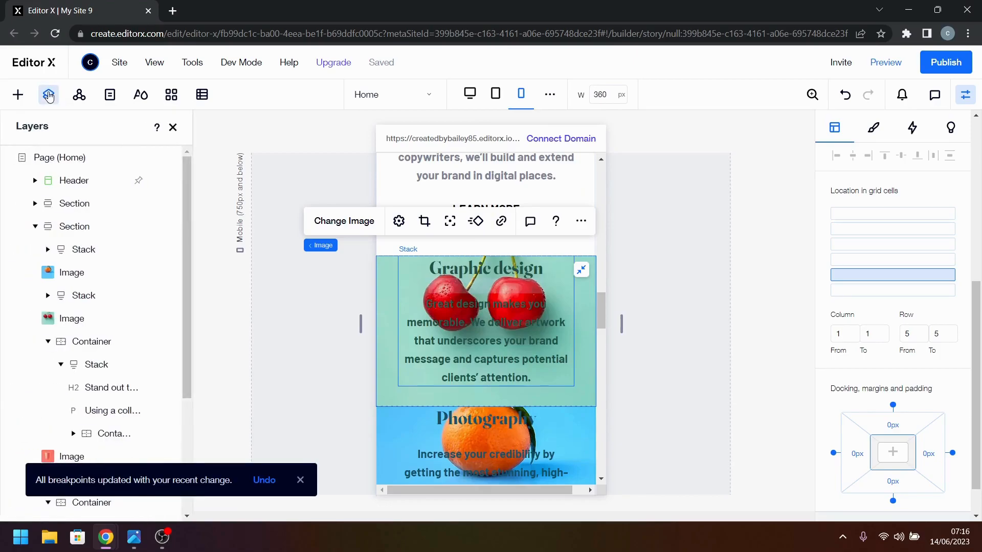
pyautogui.scroll(-1, 113, 307)
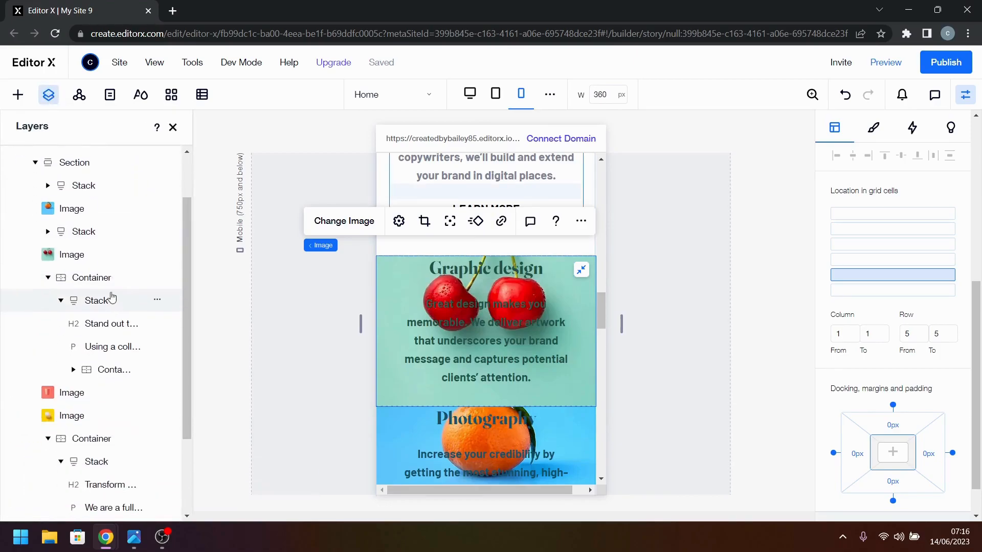
pyautogui.click(93, 256)
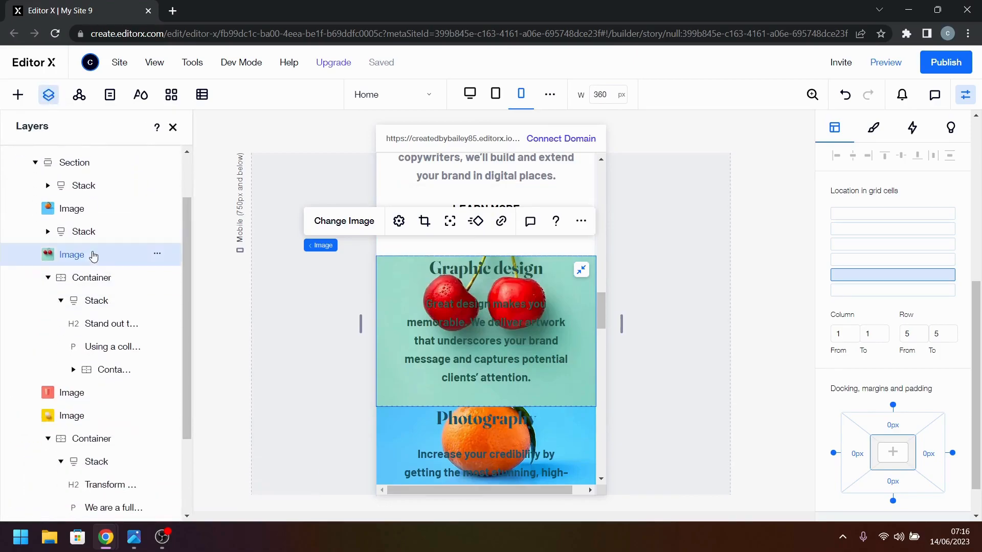
pyautogui.click(157, 254)
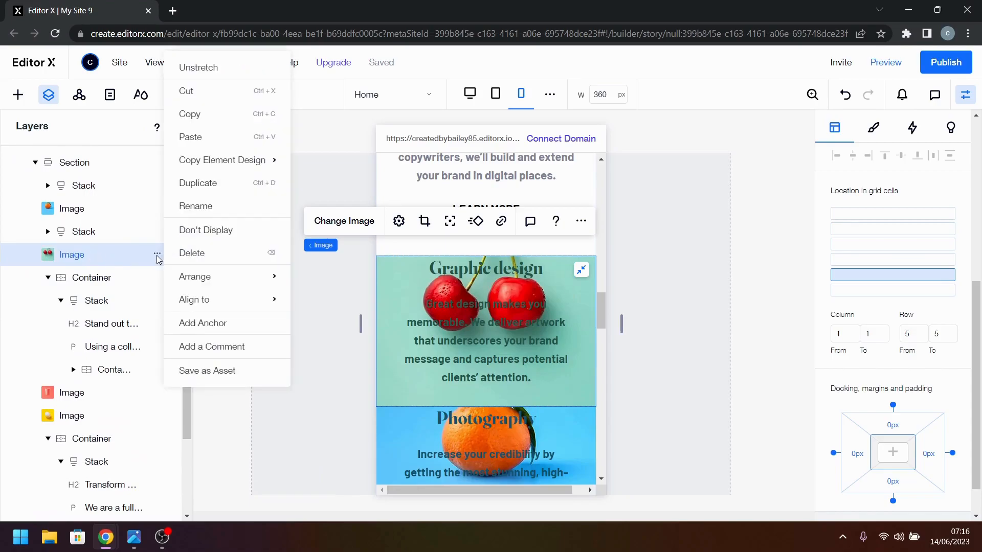
pyautogui.click(218, 231)
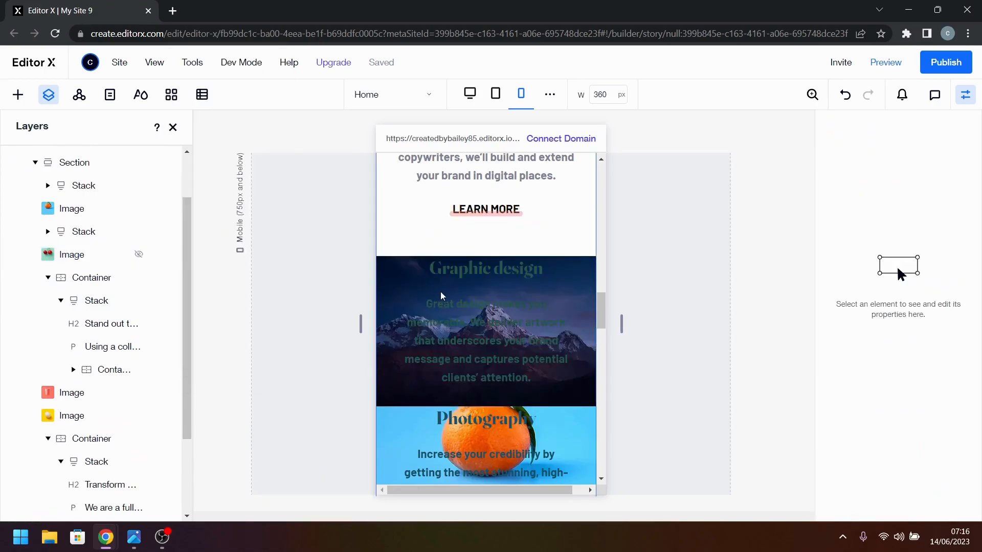
# - Replace the mountain image behind the Graphic design text with the portrait image-graphic-design.jpg from Site Files
pyautogui.click(395, 293)
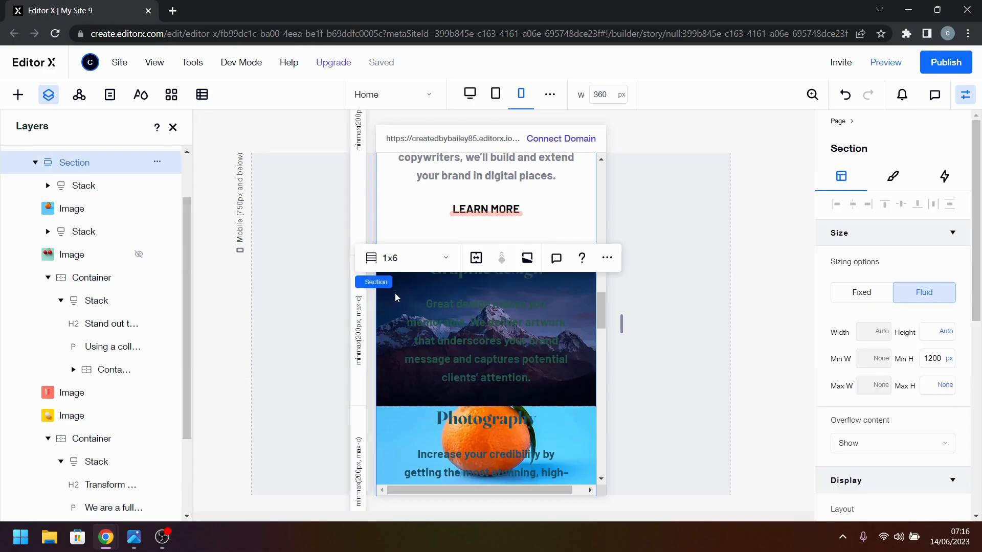
pyautogui.click(380, 317)
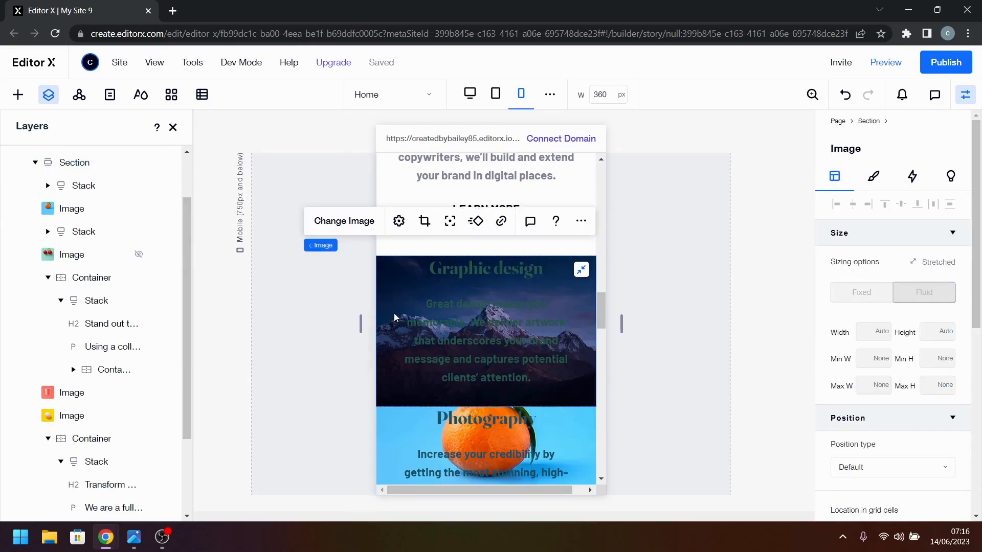
pyautogui.click(340, 225)
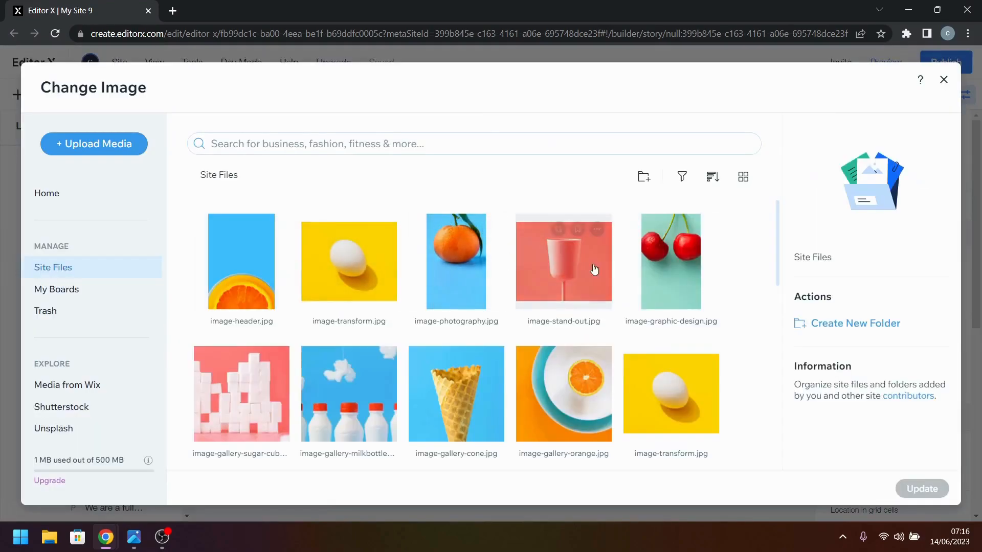
pyautogui.click(706, 300)
pyautogui.click(929, 489)
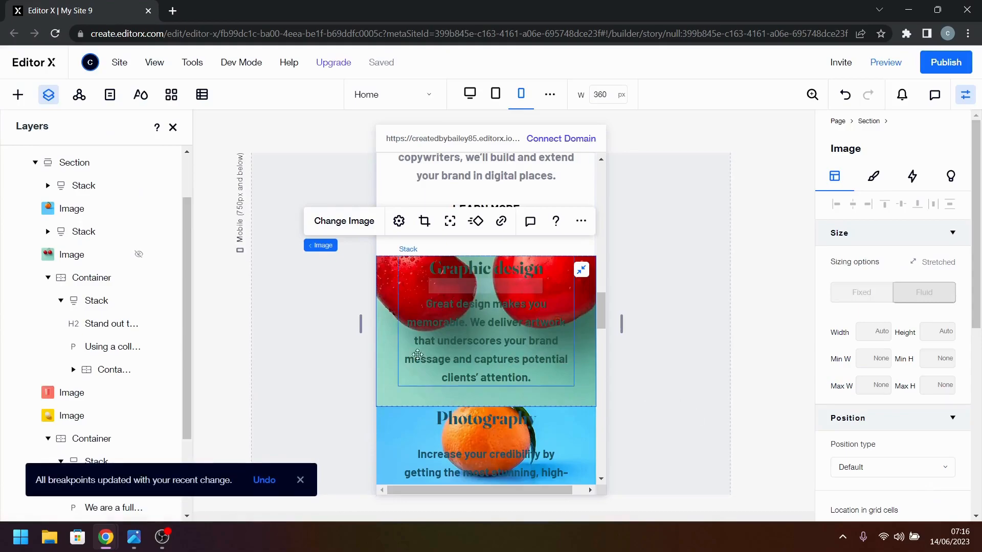
# - Set the minimum height of the section's row 5 to 400 px and compare the result with mobile-design.jpg
pyautogui.moveTo(320, 247)
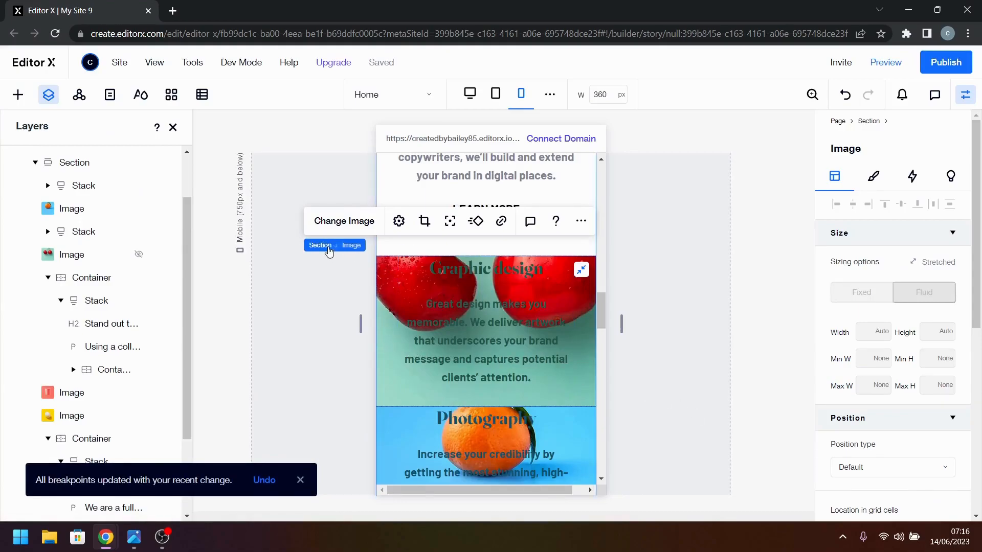
pyautogui.click(320, 246)
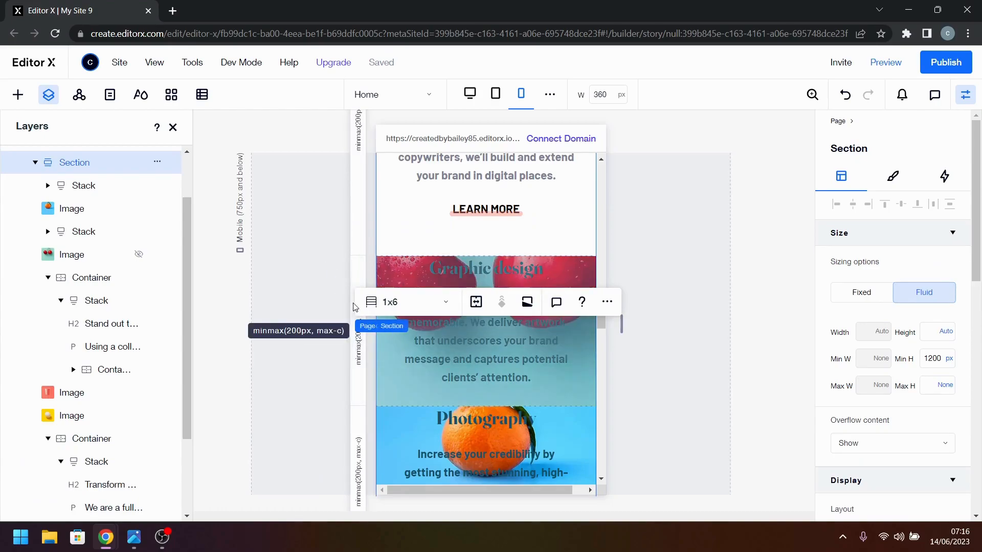
pyautogui.scroll(-1, 889, 406)
pyautogui.scroll(-4, 889, 405)
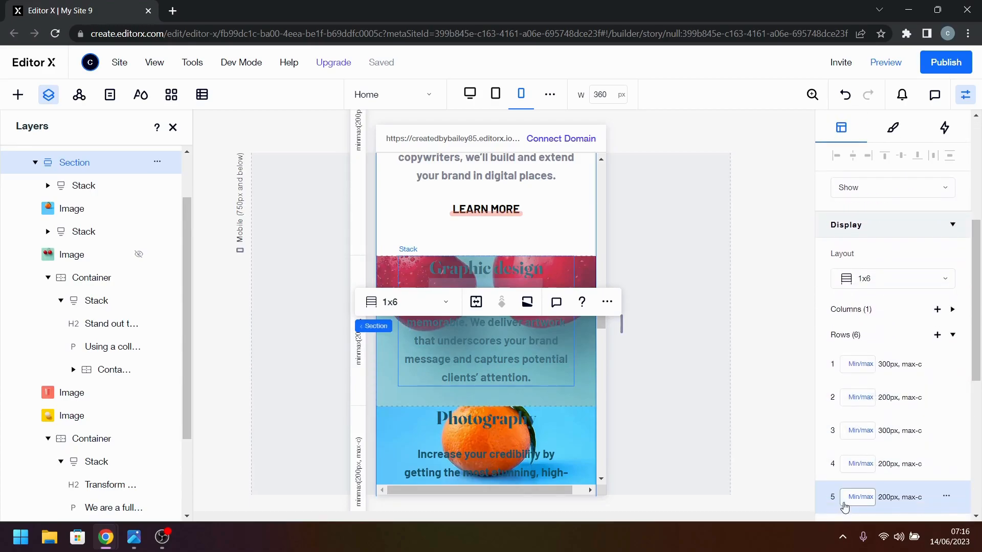
pyautogui.click(893, 503)
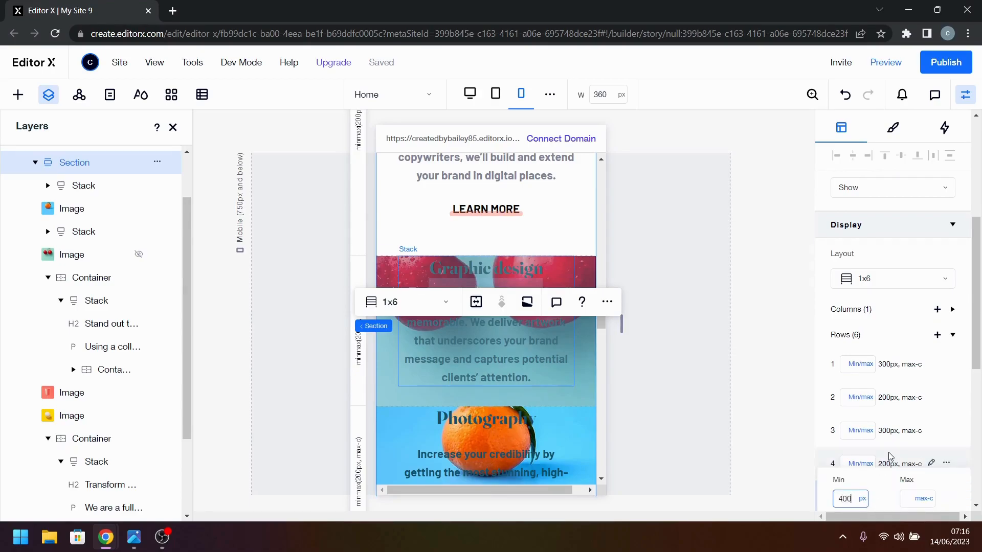
pyautogui.press('Return')
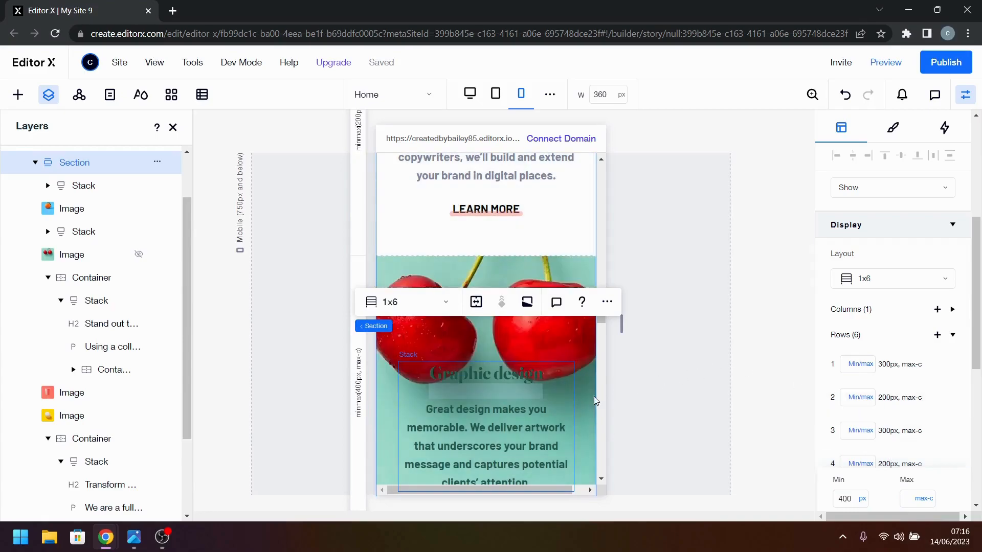
pyautogui.scroll(-2, 588, 399)
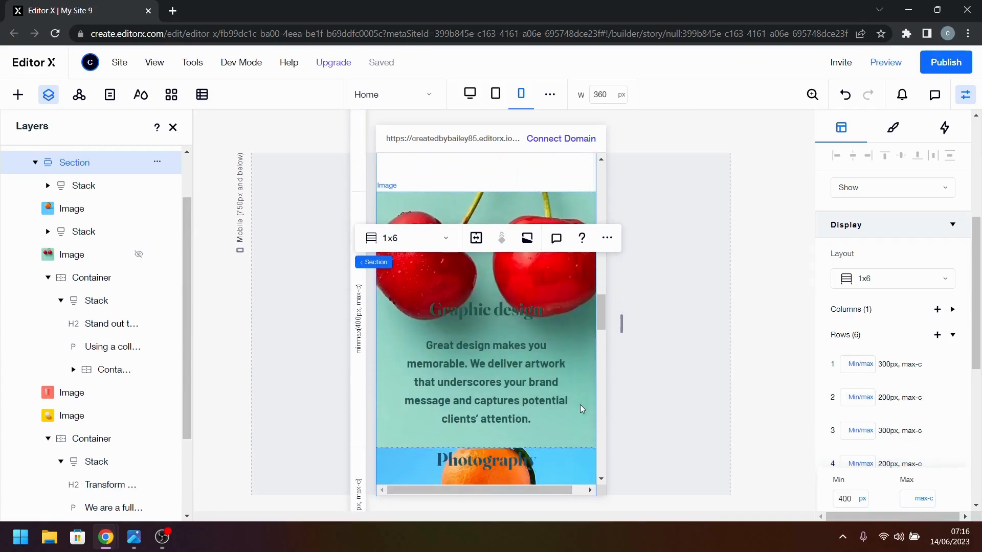
pyautogui.click(133, 537)
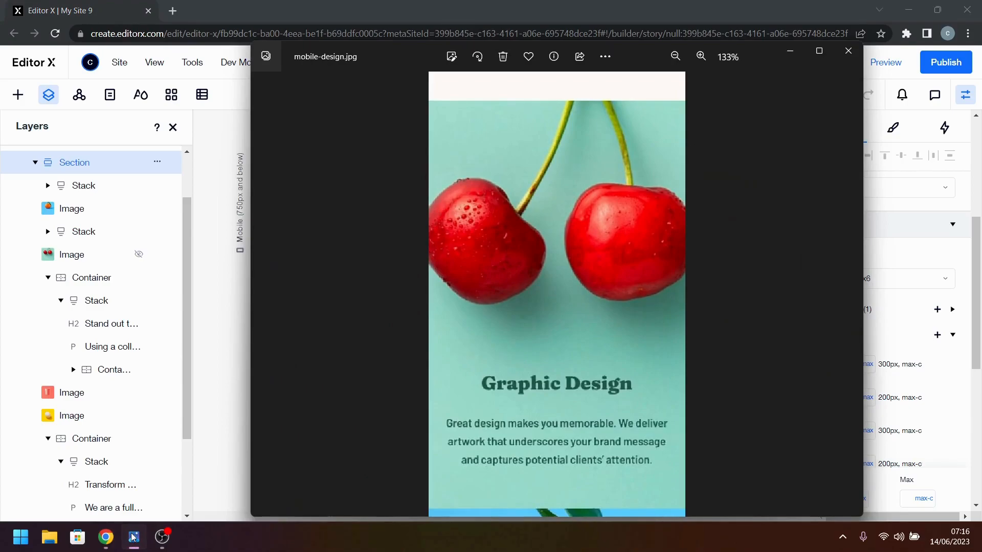
pyautogui.click(133, 537)
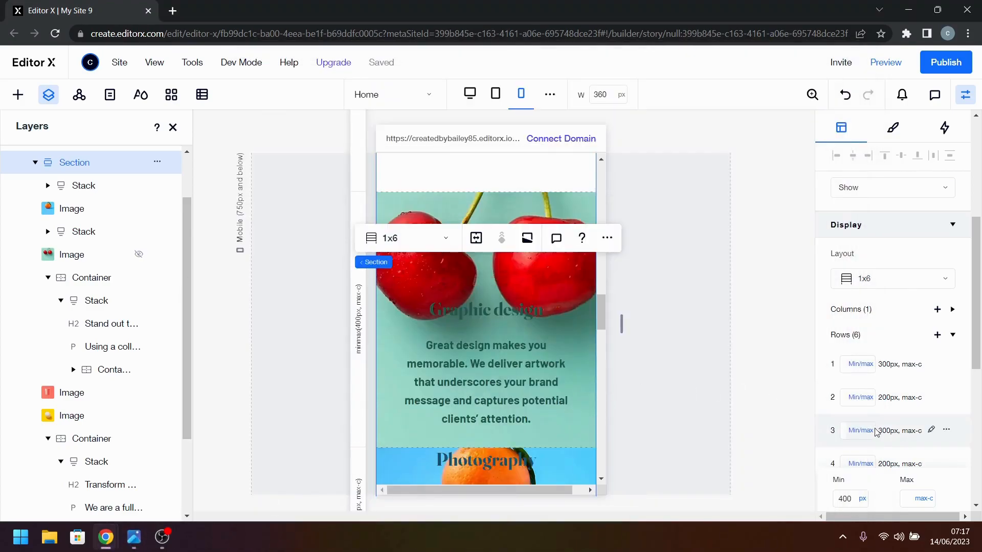
# - Set the minimum height of the section's row 5 to 600 px
pyautogui.click(845, 499)
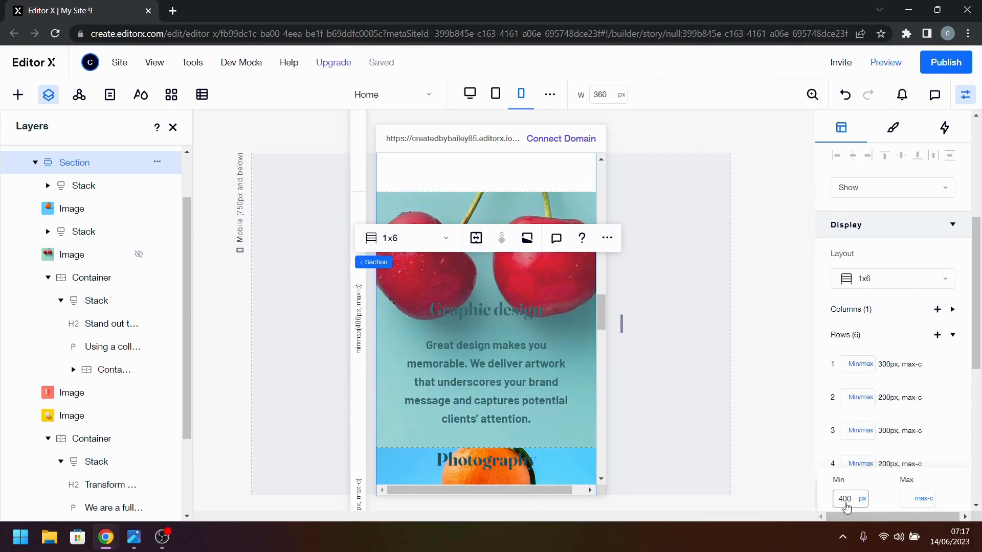
pyautogui.click(953, 455)
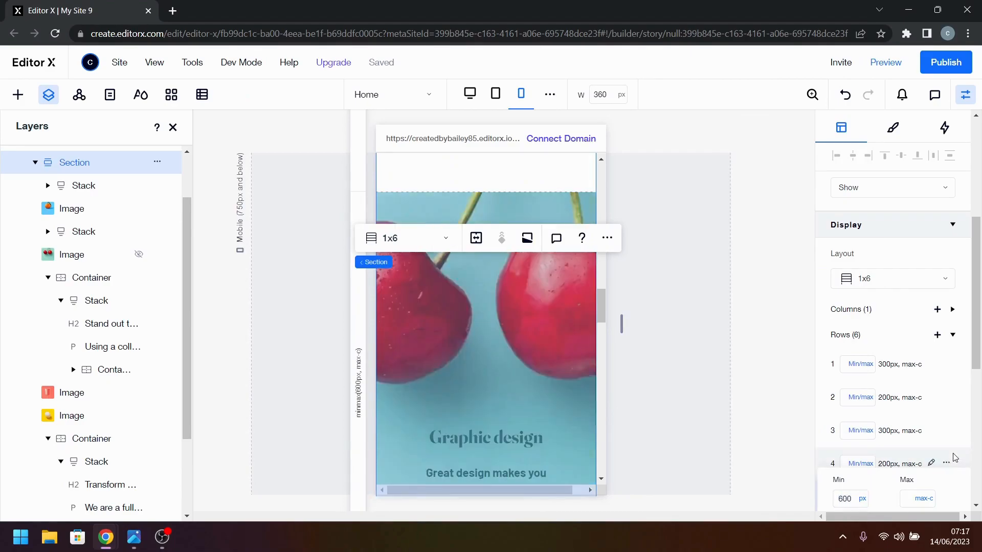
pyautogui.scroll(-2, 581, 410)
pyautogui.scroll(1, 582, 409)
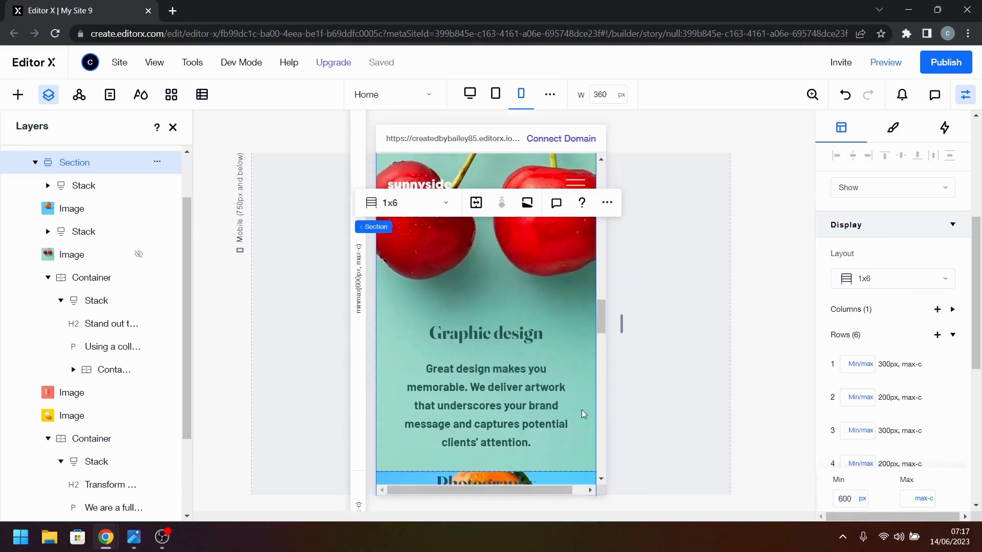
# - Compare the enlarged cherries image and its text placement with mobile-design.jpg in the photo viewer
pyautogui.click(477, 281)
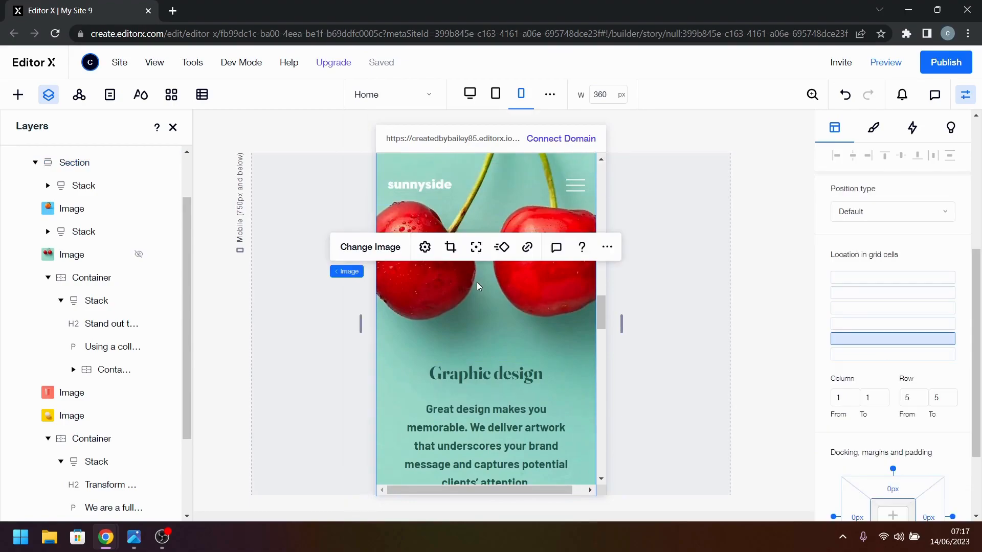
pyautogui.click(133, 538)
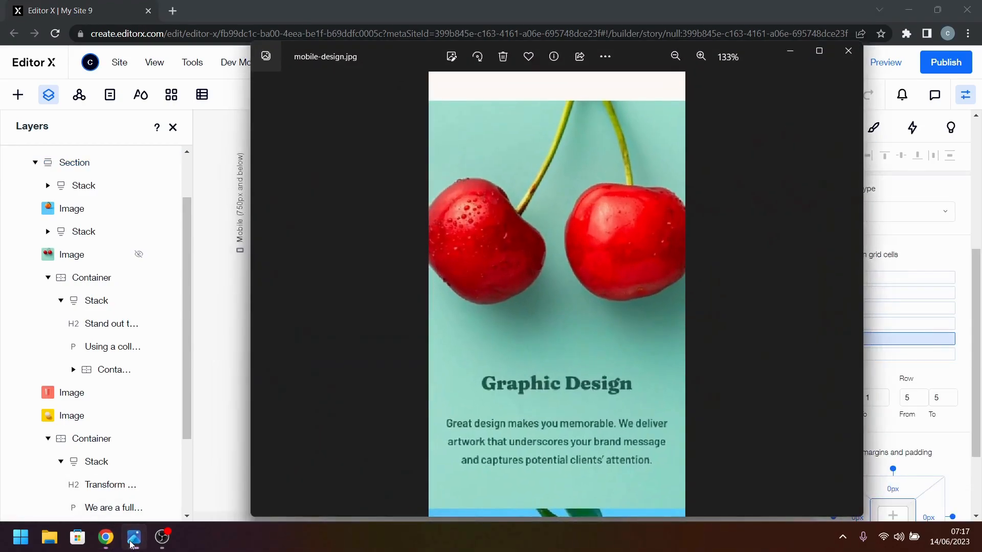
pyautogui.click(132, 543)
pyautogui.scroll(-1, 426, 430)
pyautogui.scroll(2, 425, 434)
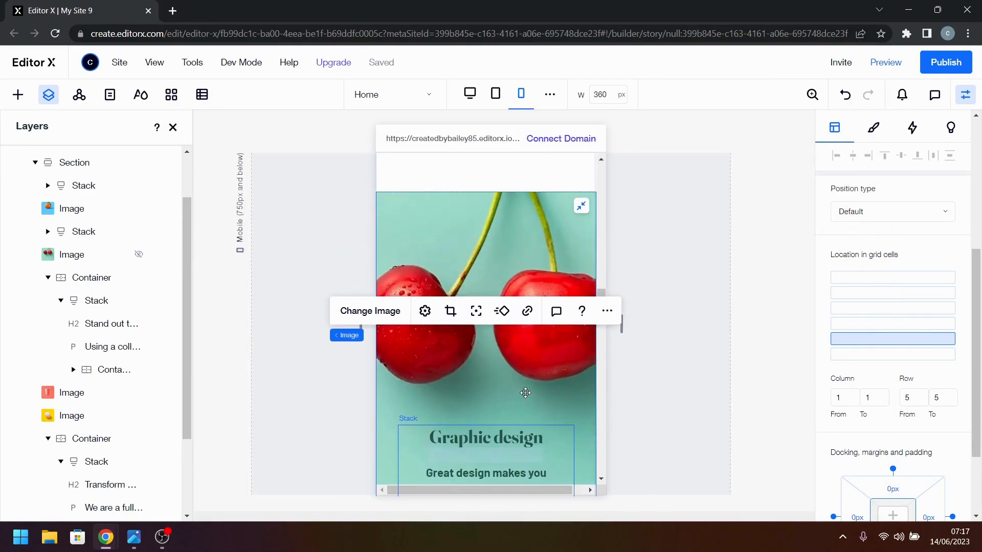
pyautogui.scroll(-1, 419, 443)
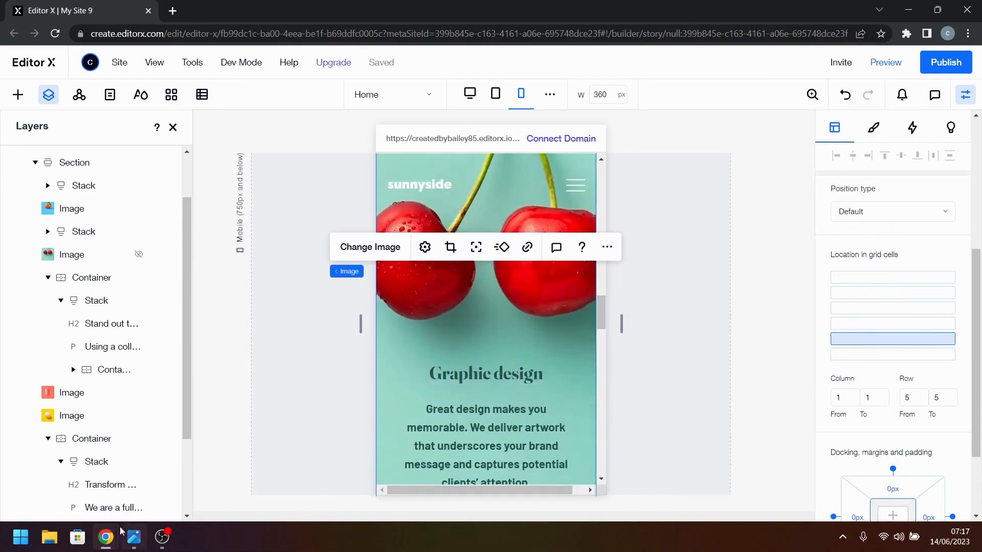
pyautogui.click(133, 538)
pyautogui.click(133, 538)
pyautogui.scroll(-1, 524, 401)
# - Check the text width in mobile-design.jpg, set the Graphic design stack's width to 90%, and select its paragraph
pyautogui.click(493, 409)
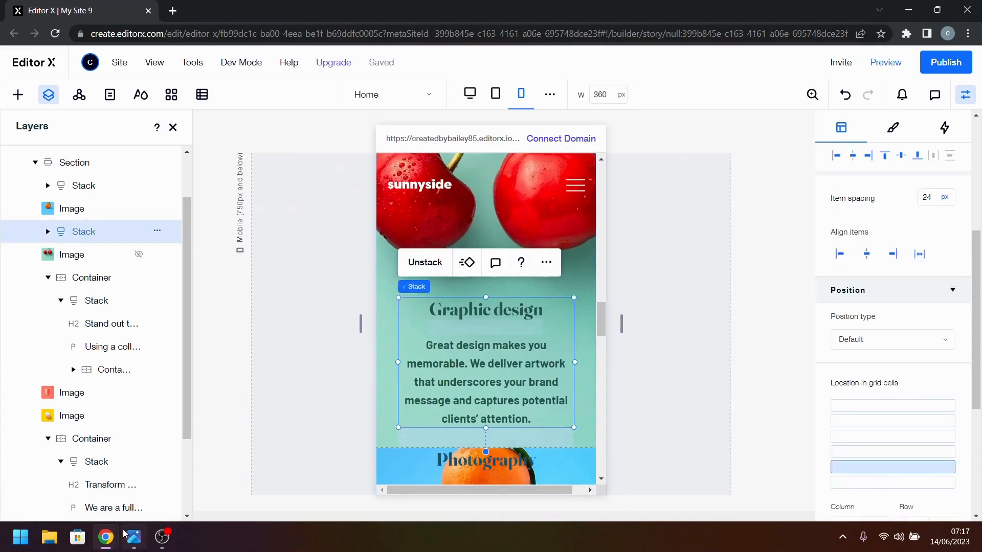
pyautogui.click(132, 538)
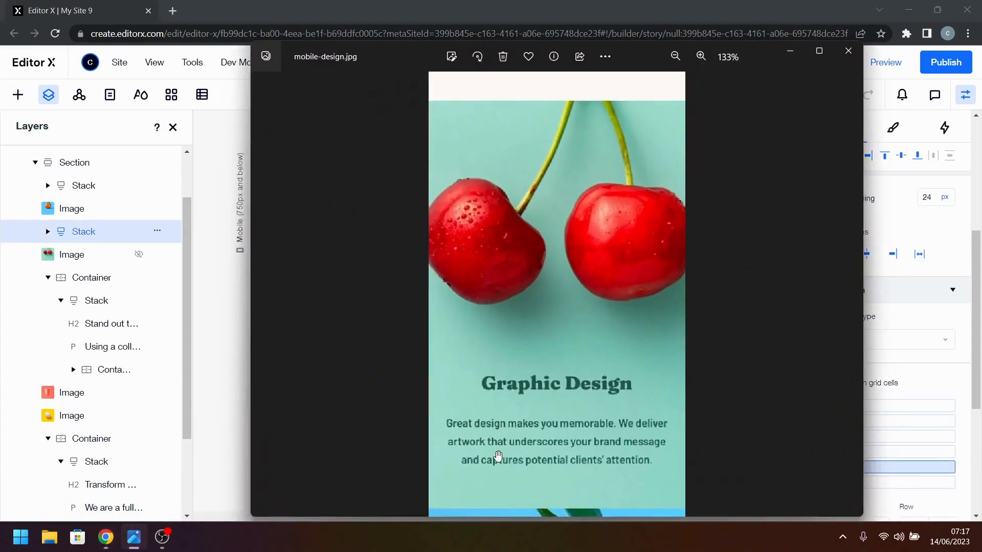
pyautogui.click(786, 51)
pyautogui.scroll(3, 866, 338)
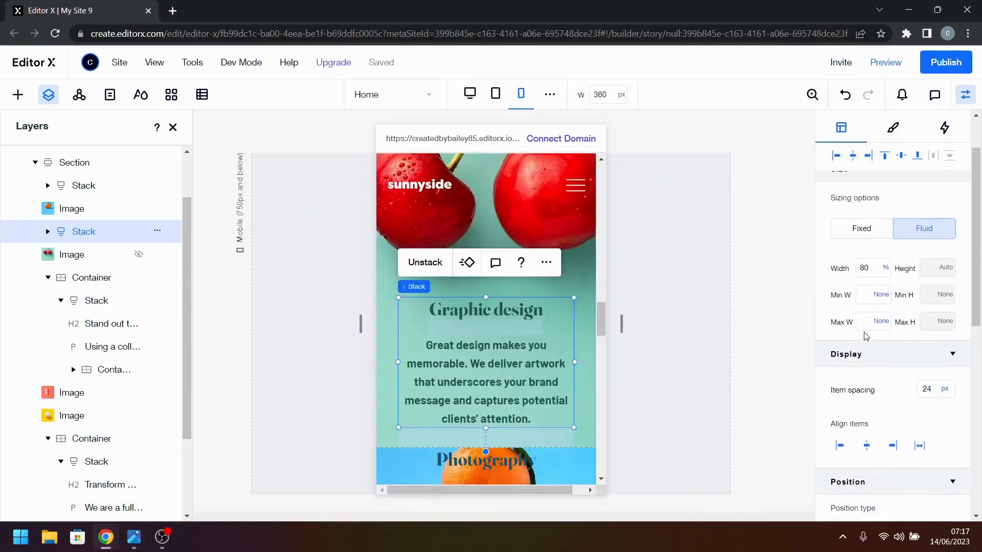
pyautogui.click(870, 268)
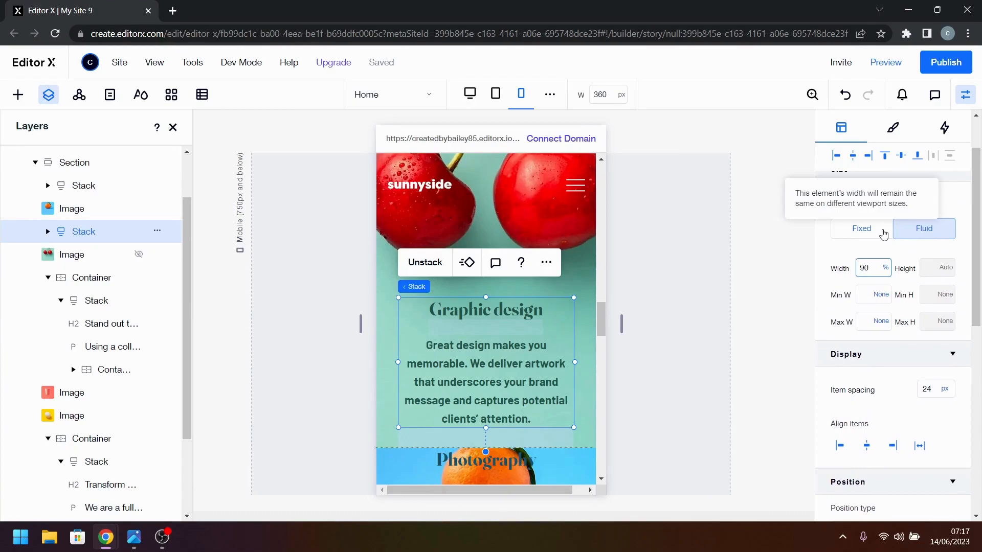
pyautogui.press('Return')
pyautogui.click(472, 412)
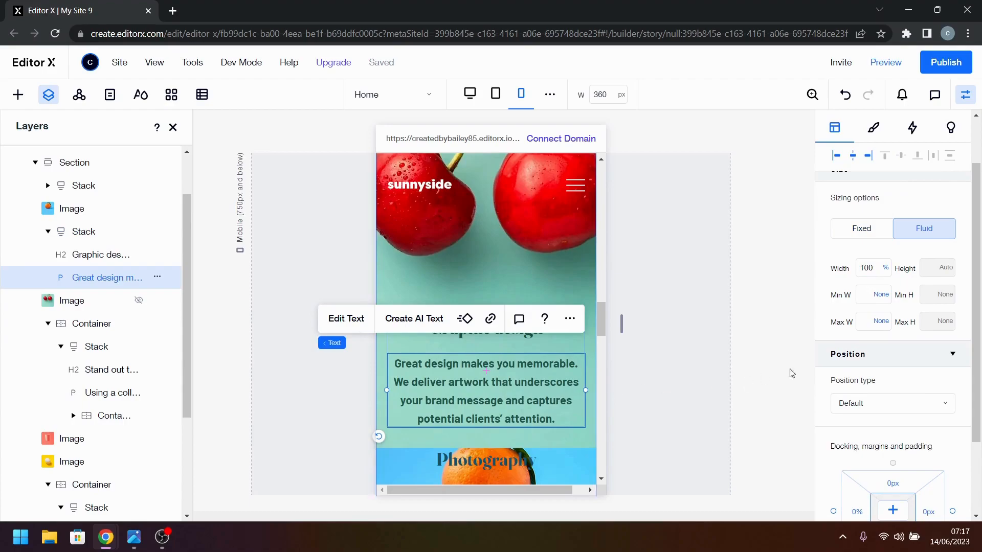
# - Set the font size of the paragraph under the Graphic design heading to 16
pyautogui.click(874, 129)
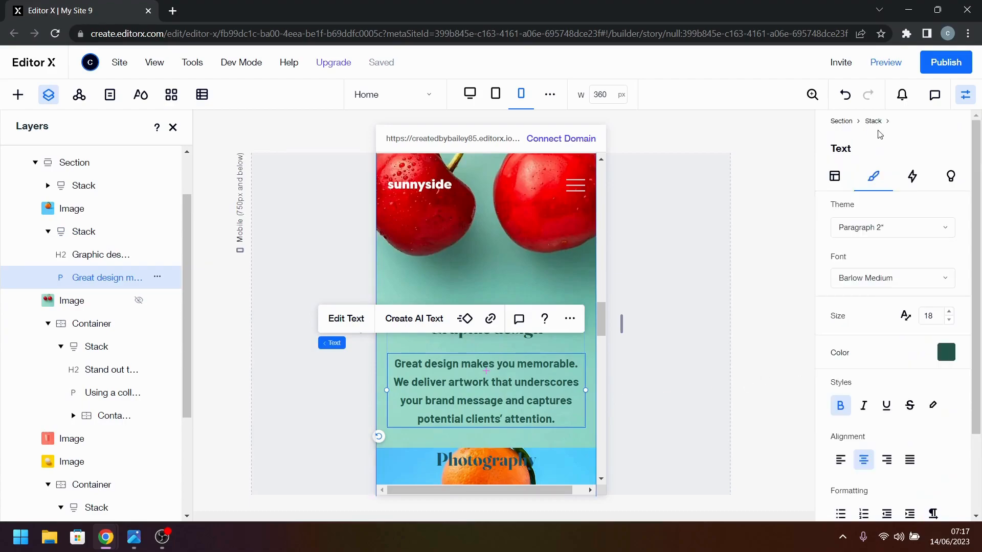
pyautogui.click(949, 320)
pyautogui.click(949, 321)
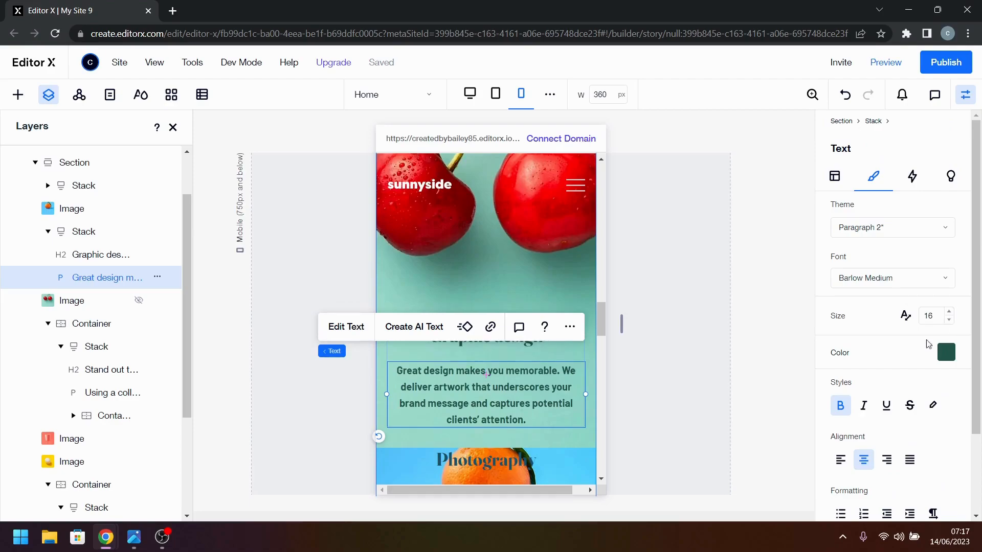
pyautogui.click(710, 371)
pyautogui.click(503, 339)
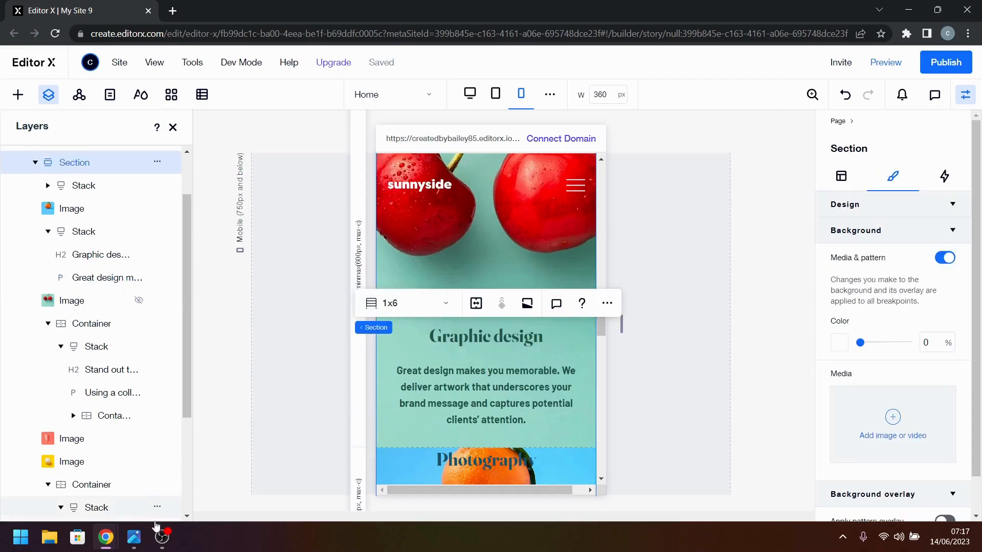
# - Compare the Graphic design text's size and spacing below it with mobile-design.jpg in the photo viewer
pyautogui.click(136, 544)
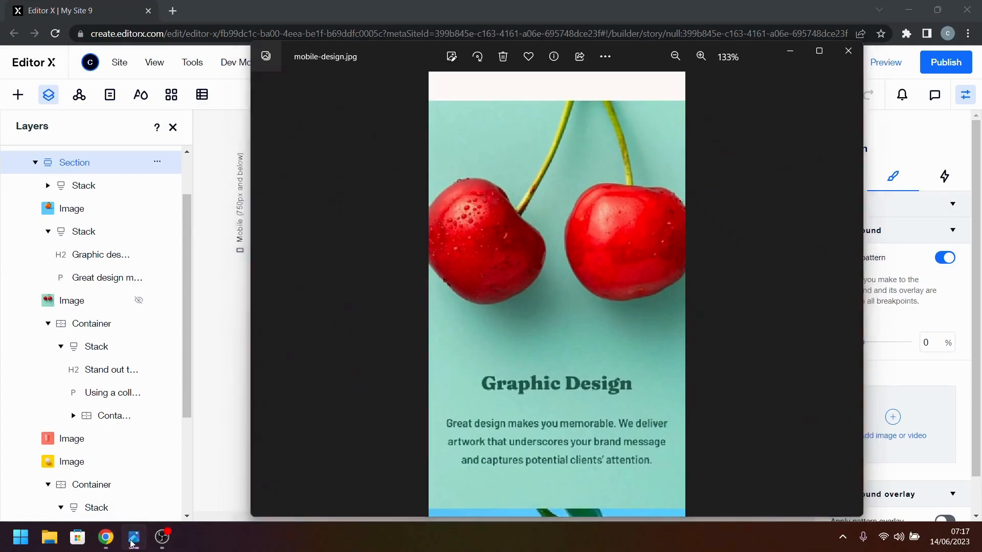
pyautogui.click(132, 540)
pyautogui.click(541, 365)
pyautogui.click(648, 369)
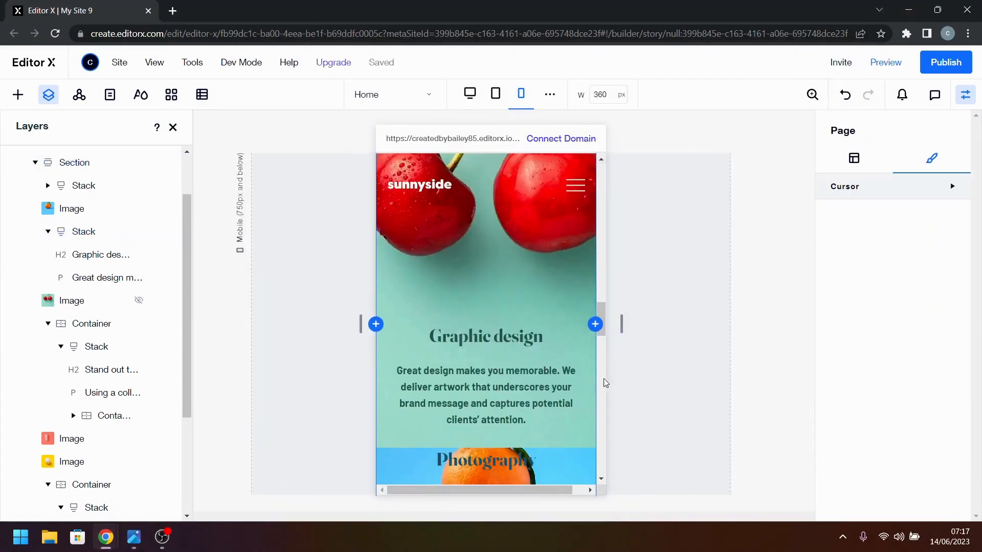
pyautogui.click(134, 538)
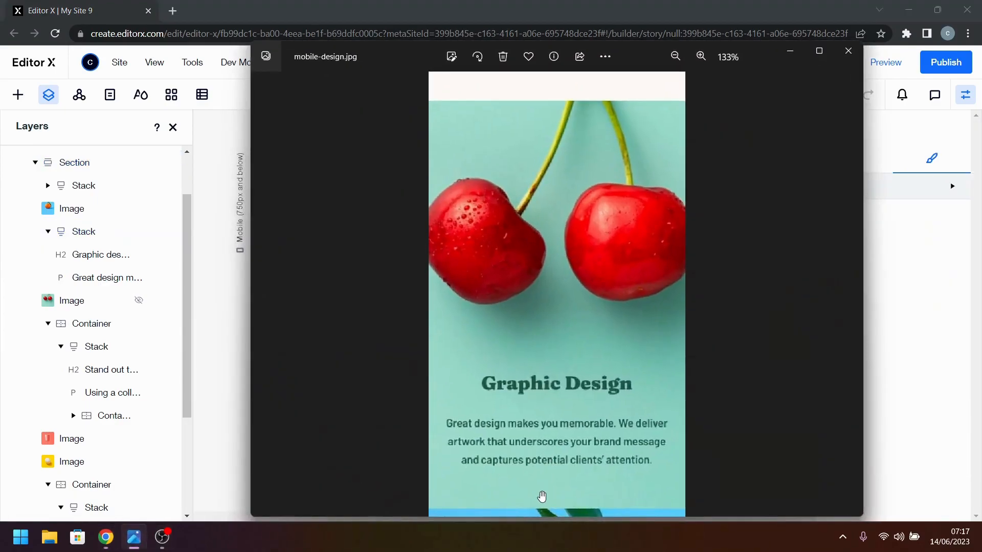
pyautogui.click(107, 539)
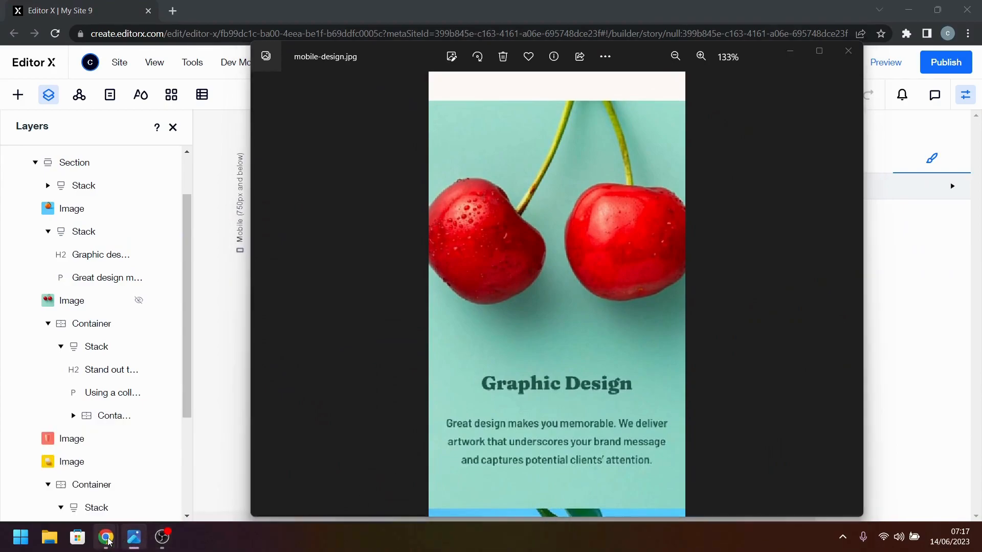
pyautogui.moveTo(109, 541)
pyautogui.click(217, 336)
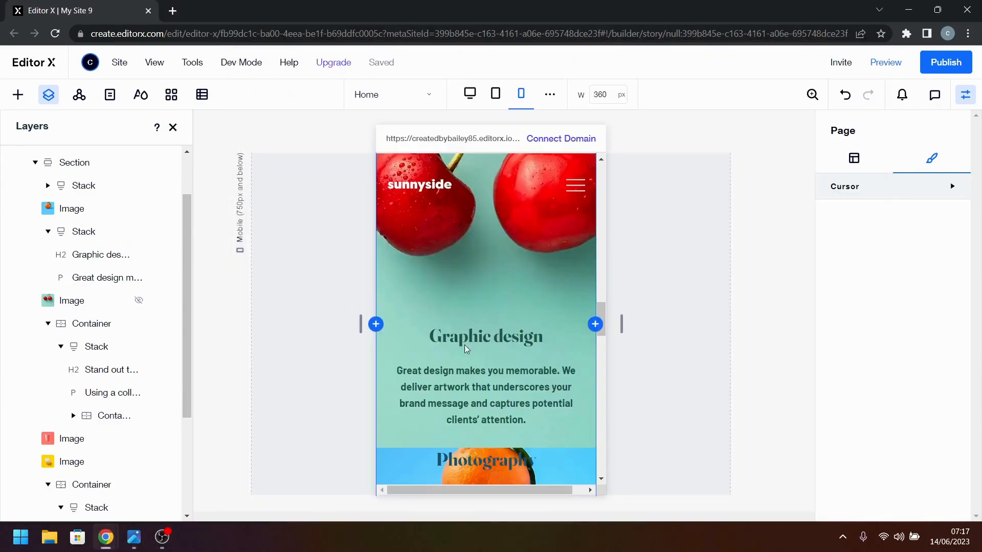
# - Set the bottom margin of the Graphic design stack to 48 px
pyautogui.click(475, 355)
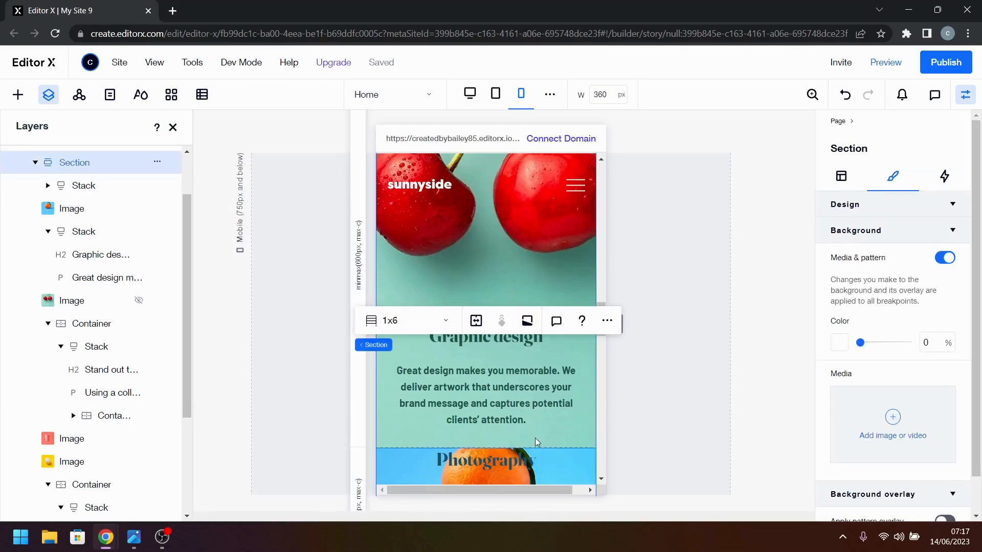
pyautogui.click(499, 409)
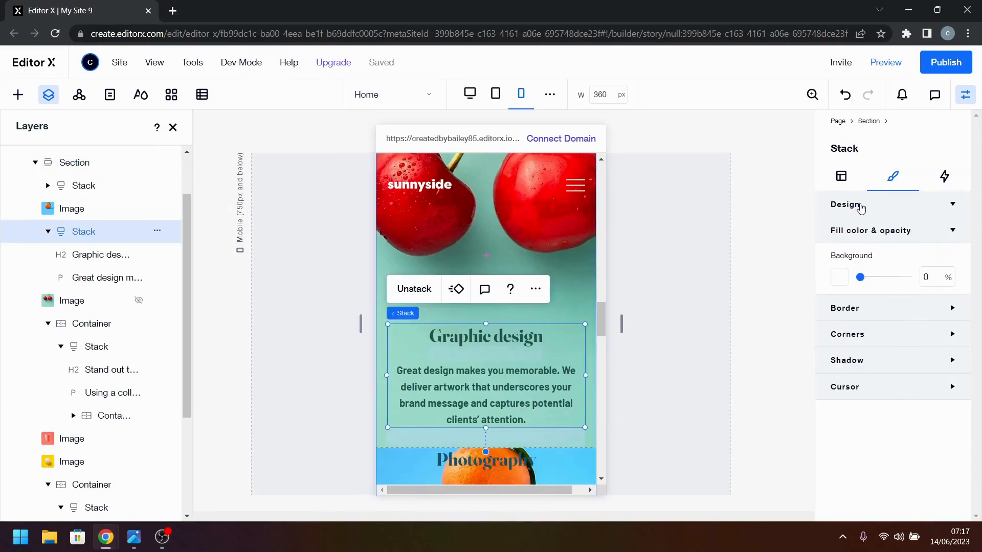
pyautogui.click(842, 176)
pyautogui.scroll(-5, 876, 430)
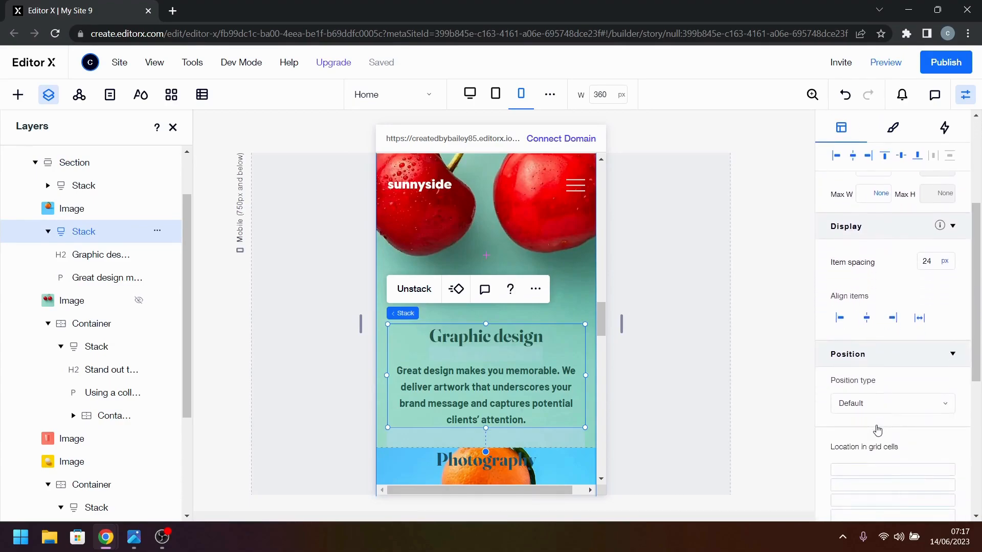
pyautogui.scroll(-5, 878, 431)
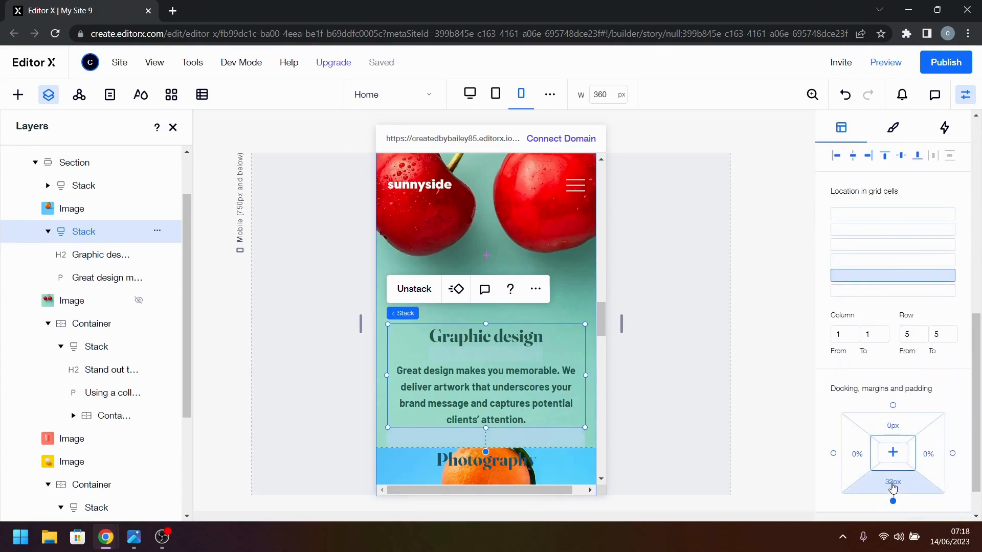
pyautogui.click(893, 485)
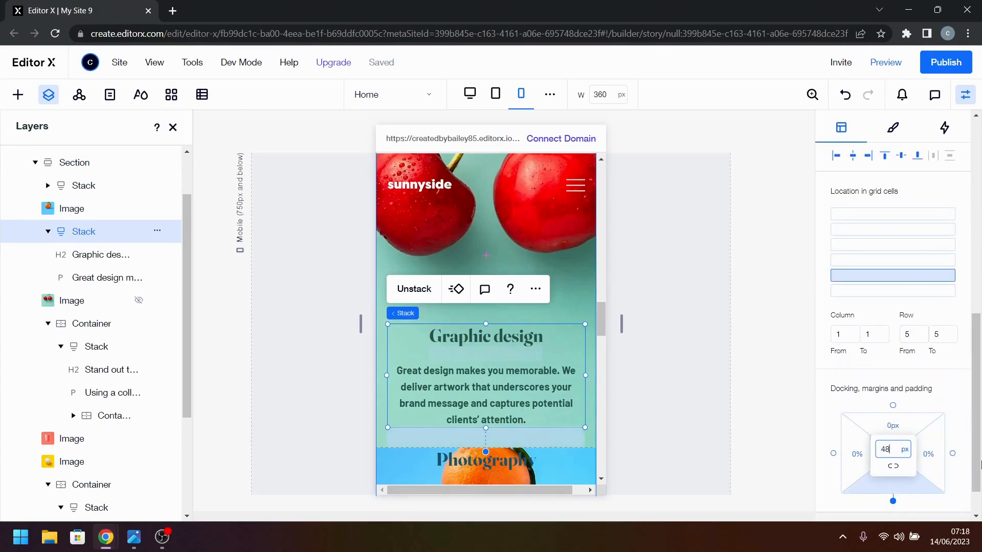
pyautogui.press('Return')
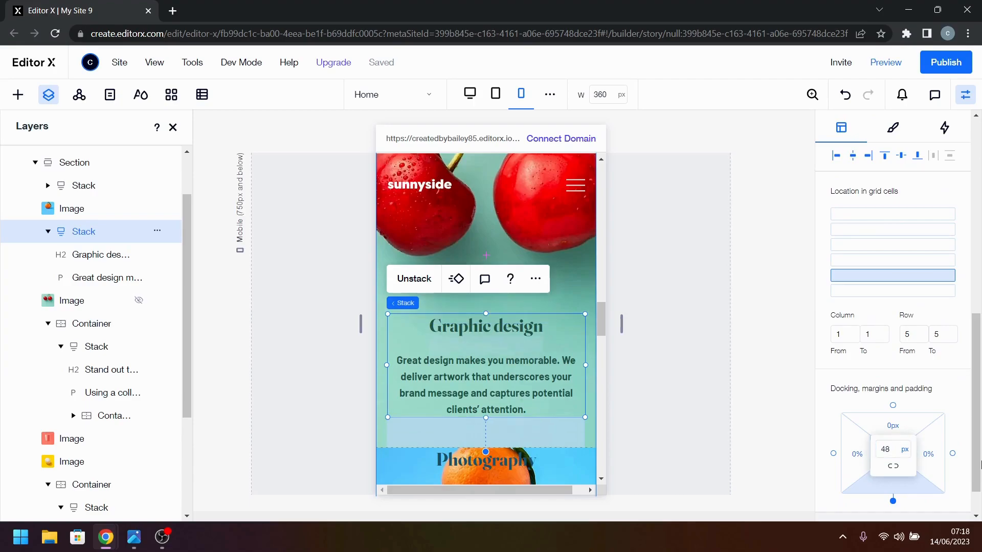
pyautogui.click(670, 380)
# - Add a new image to the Photography block in row 6 and stretch it to fill the row
pyautogui.scroll(-3, 670, 379)
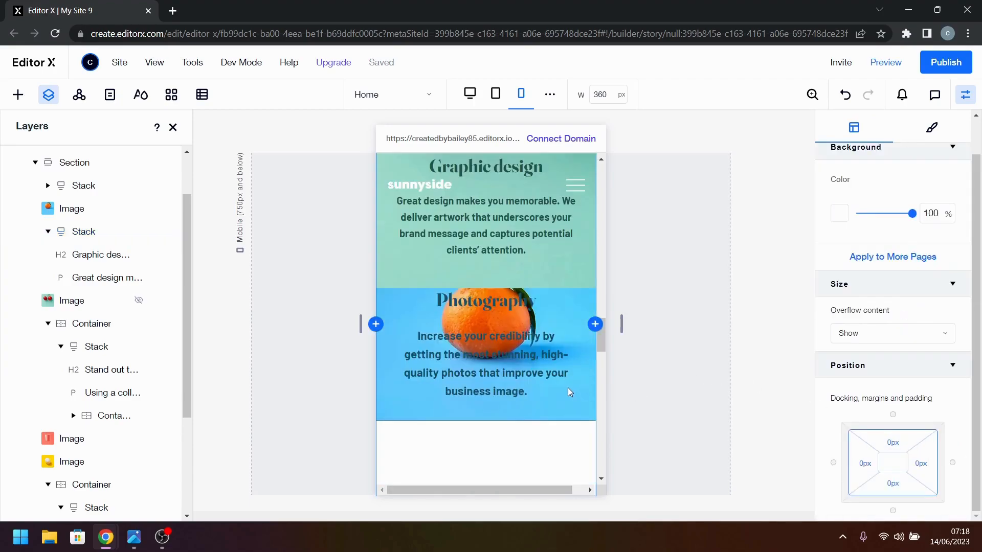
pyautogui.click(569, 390)
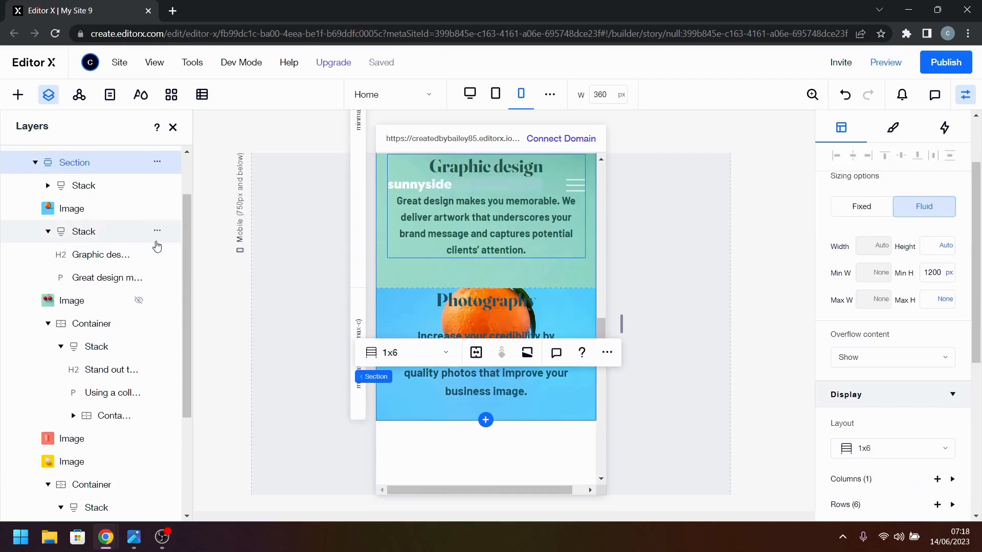
pyautogui.click(393, 413)
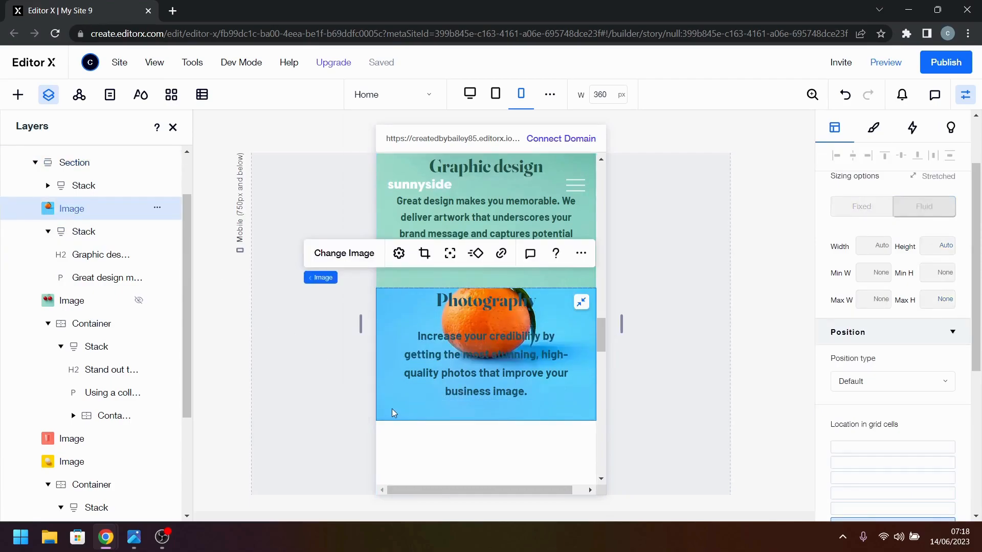
pyautogui.click(18, 102)
pyautogui.moveTo(154, 274); pyautogui.dragTo(410, 411)
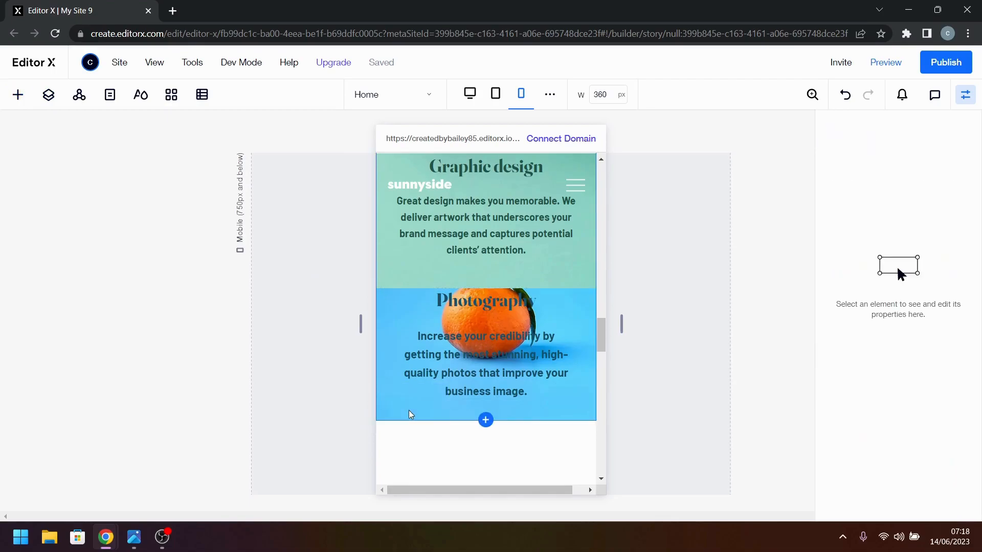
pyautogui.scroll(-4, 875, 419)
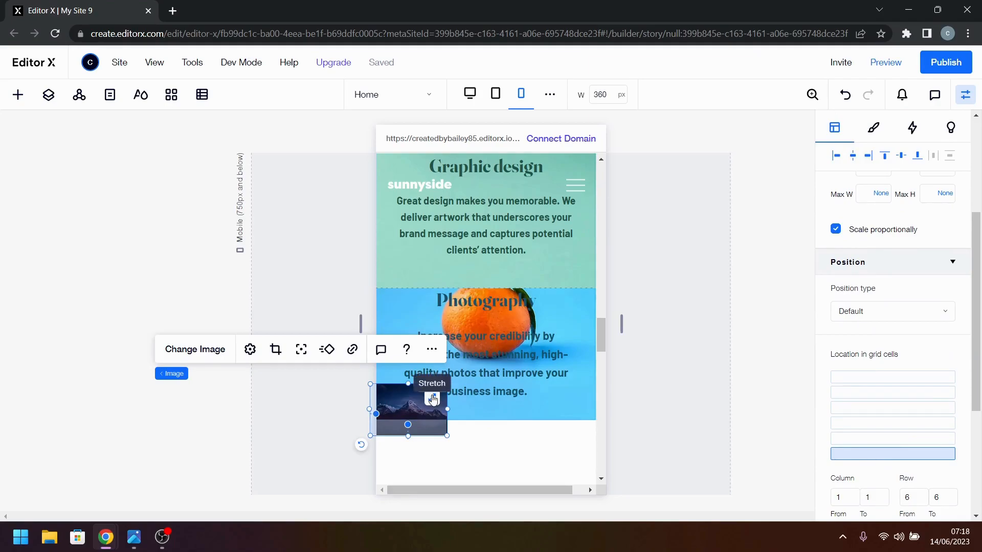
pyautogui.click(432, 399)
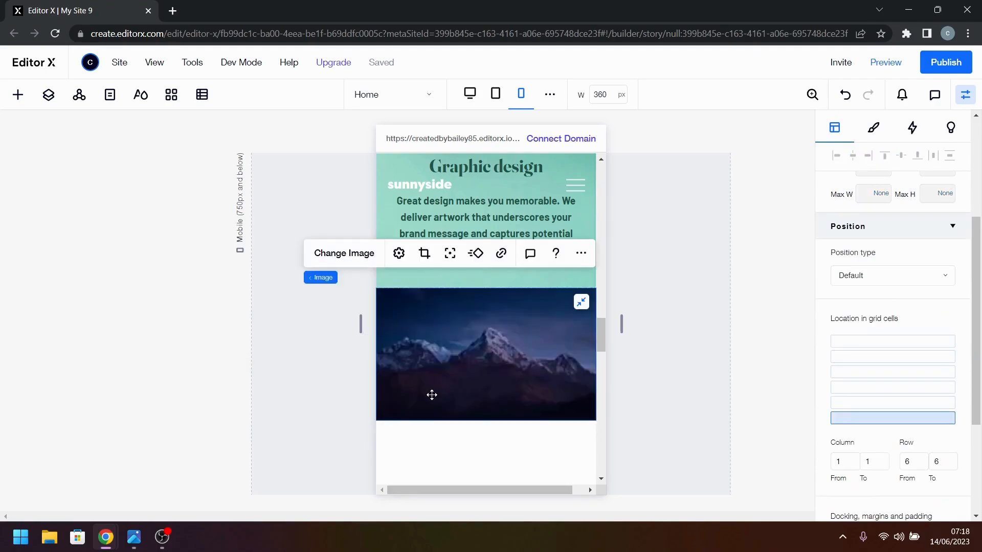
# - Replace the stretched placeholder picture with image-photography.jpg and send it to the back of the section
pyautogui.click(351, 253)
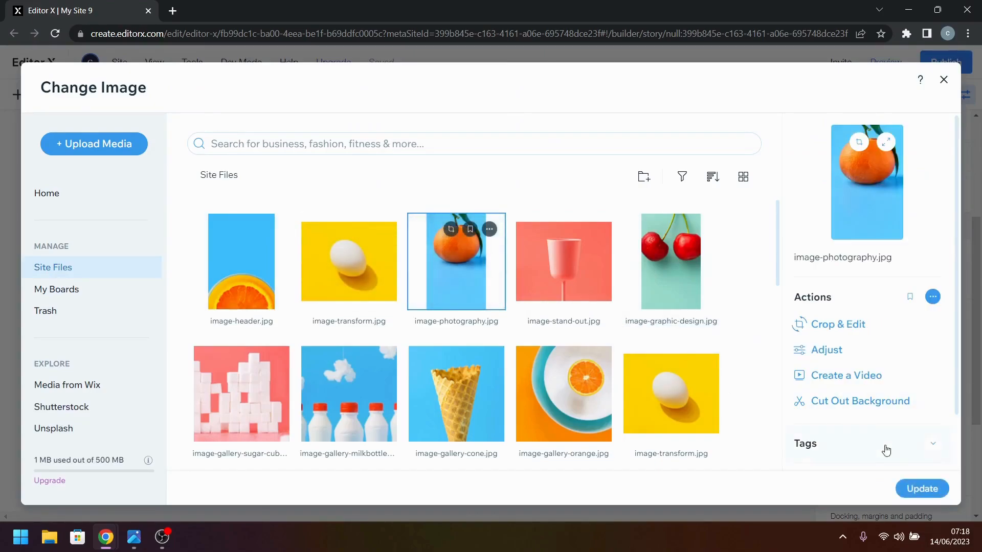
pyautogui.click(922, 489)
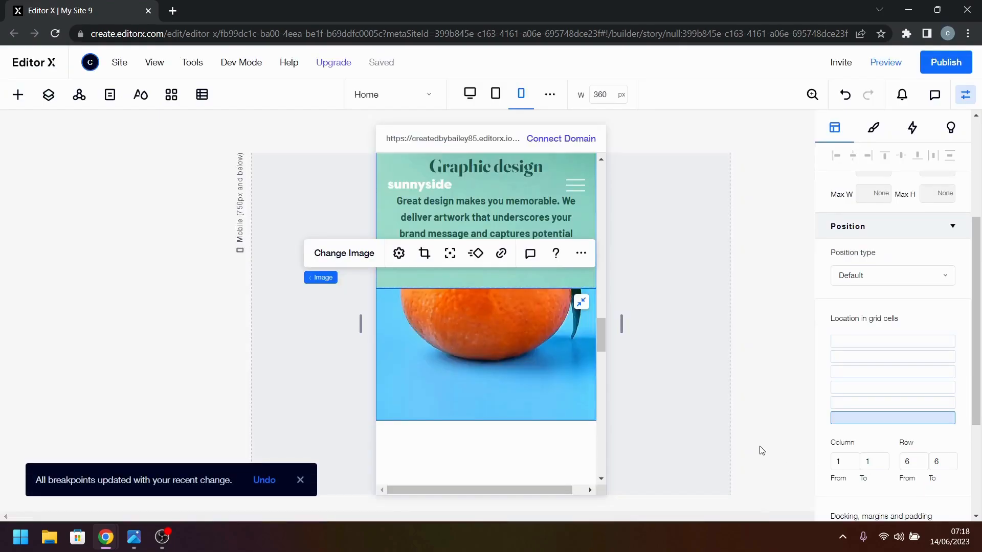
pyautogui.rightClick(520, 345)
pyautogui.moveTo(563, 327)
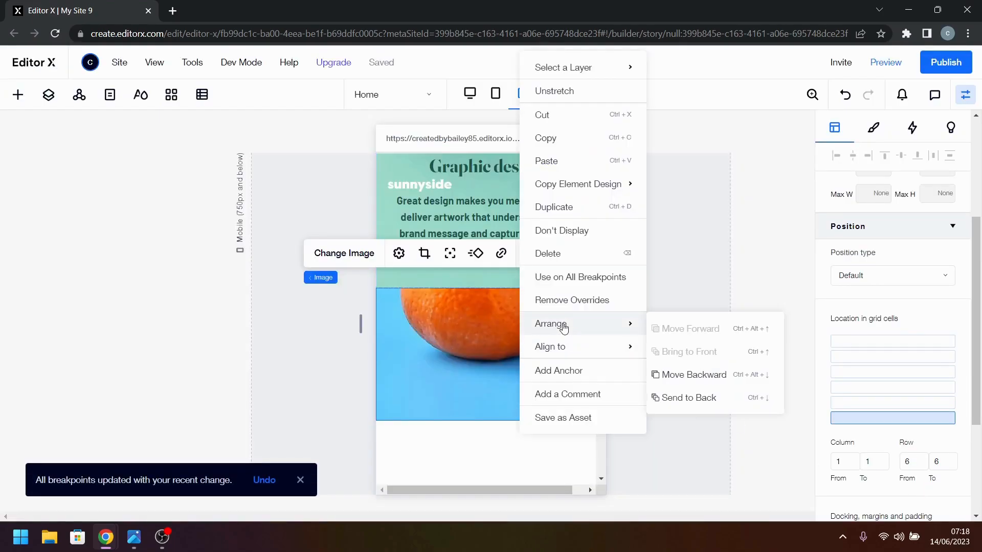
pyautogui.click(744, 398)
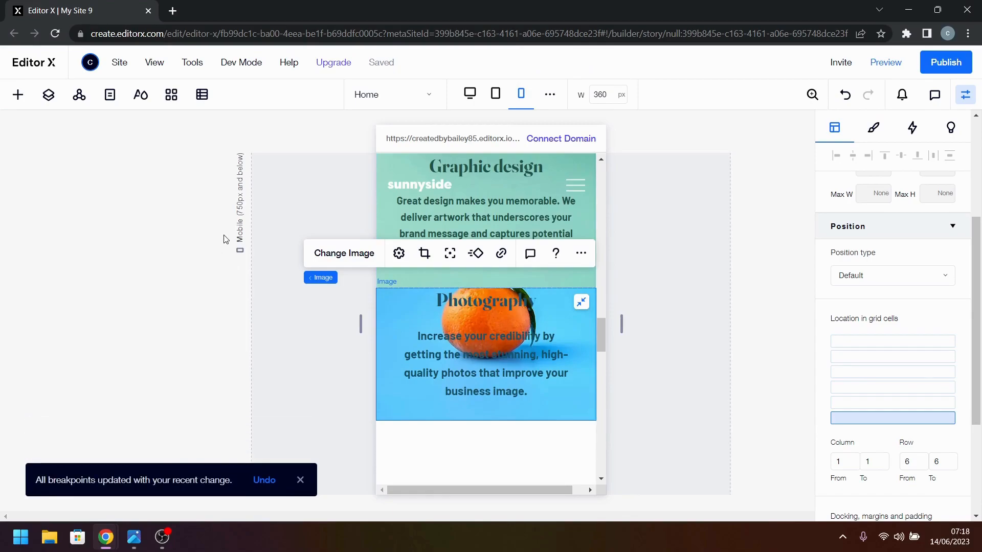
# - Set the original orange image to not display on the mobile breakpoint
pyautogui.click(49, 96)
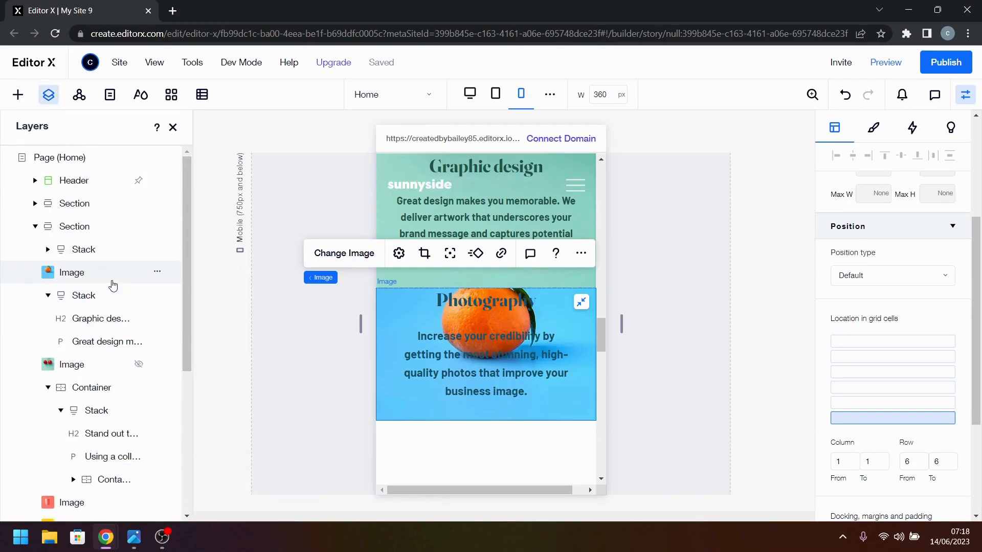
pyautogui.click(106, 276)
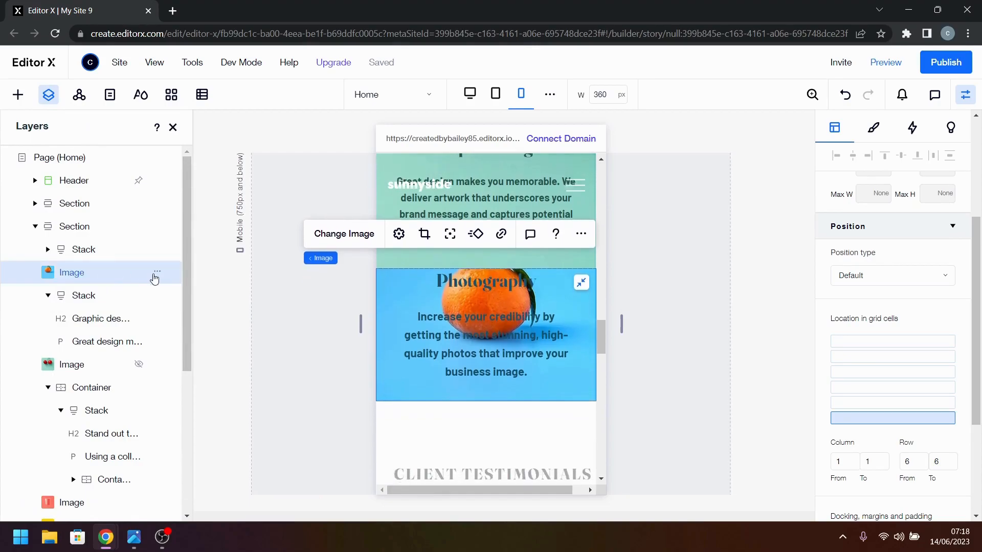
pyautogui.click(157, 272)
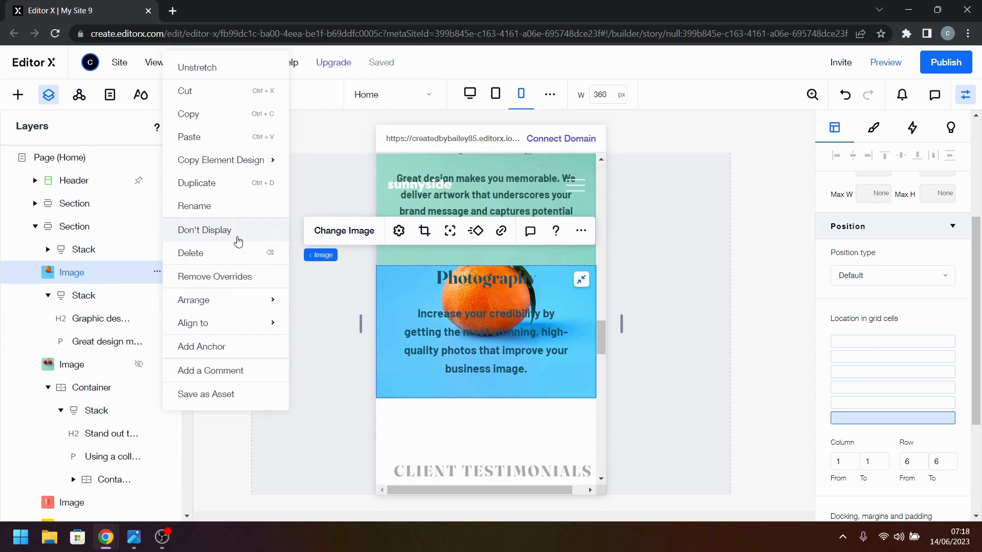
pyautogui.click(238, 240)
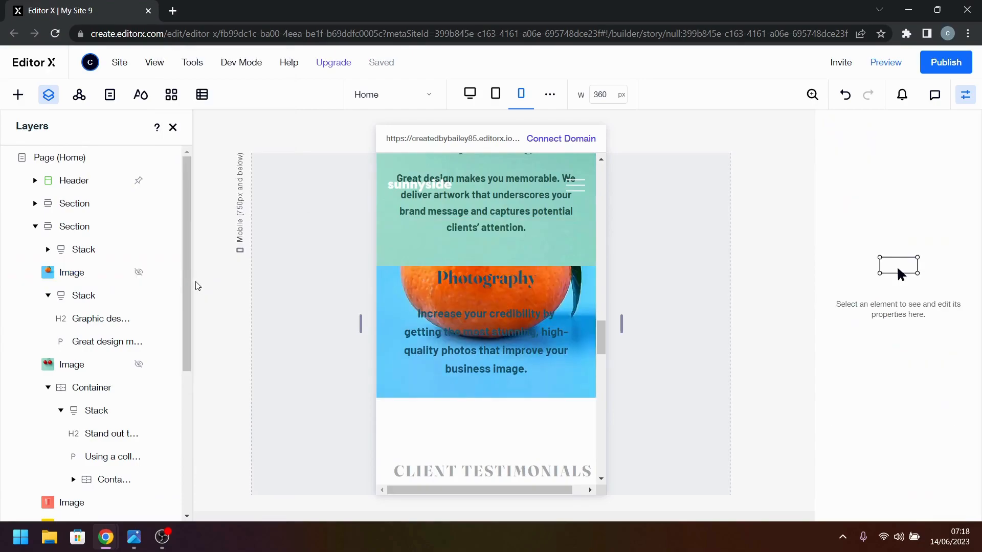
# - Collapse the Graphic design stack and the Stand out container in the layer tree and locate the newly added orange image
pyautogui.click(49, 297)
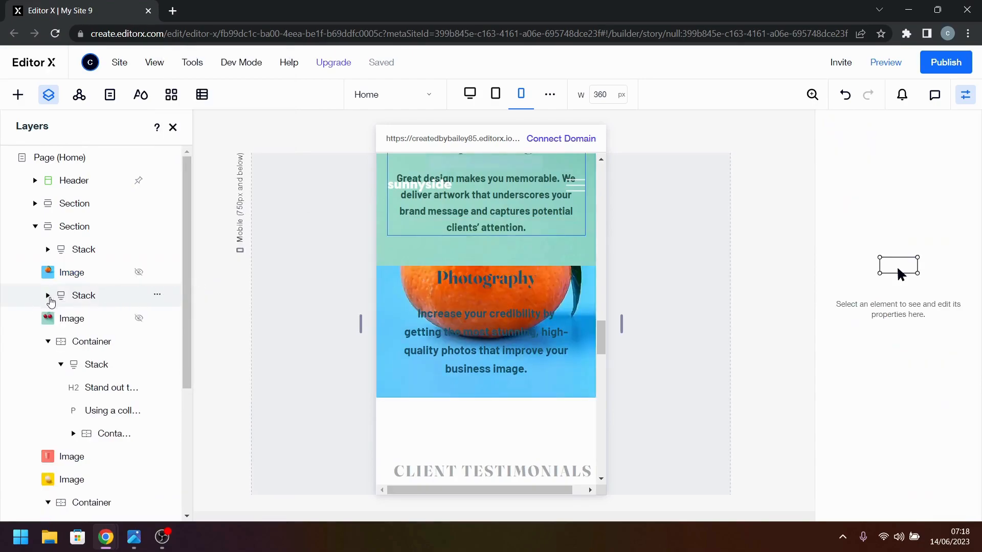
pyautogui.click(49, 341)
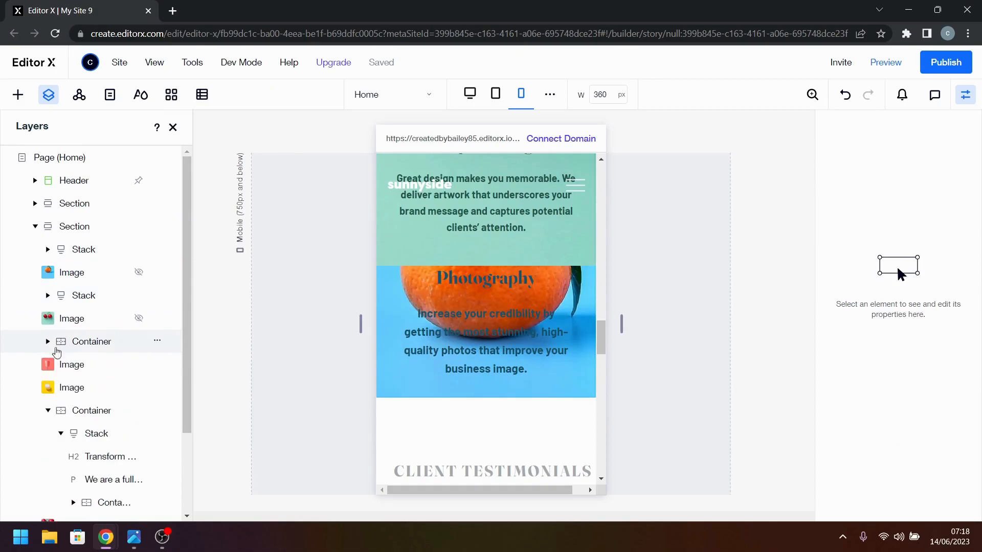
pyautogui.click(404, 322)
pyautogui.click(385, 357)
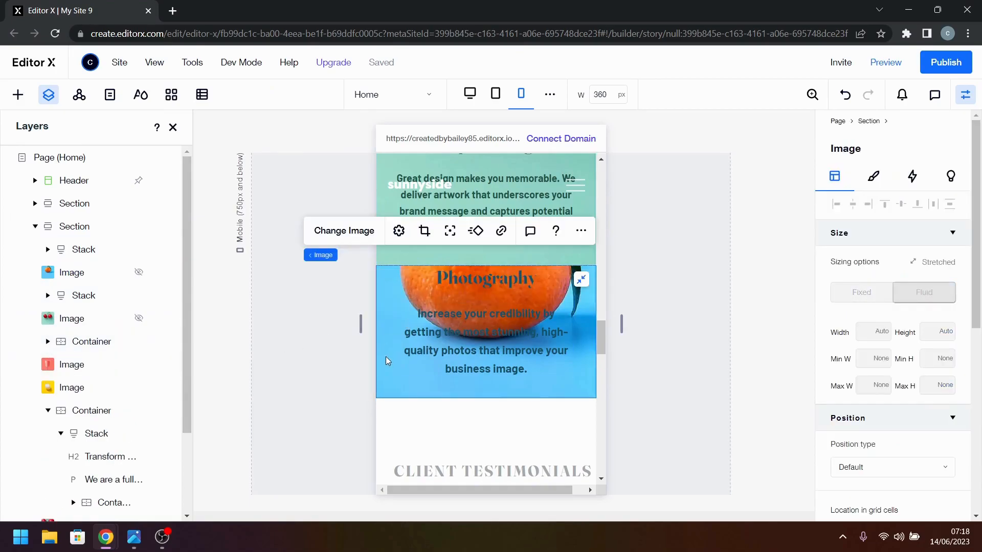
pyautogui.scroll(-2, 116, 423)
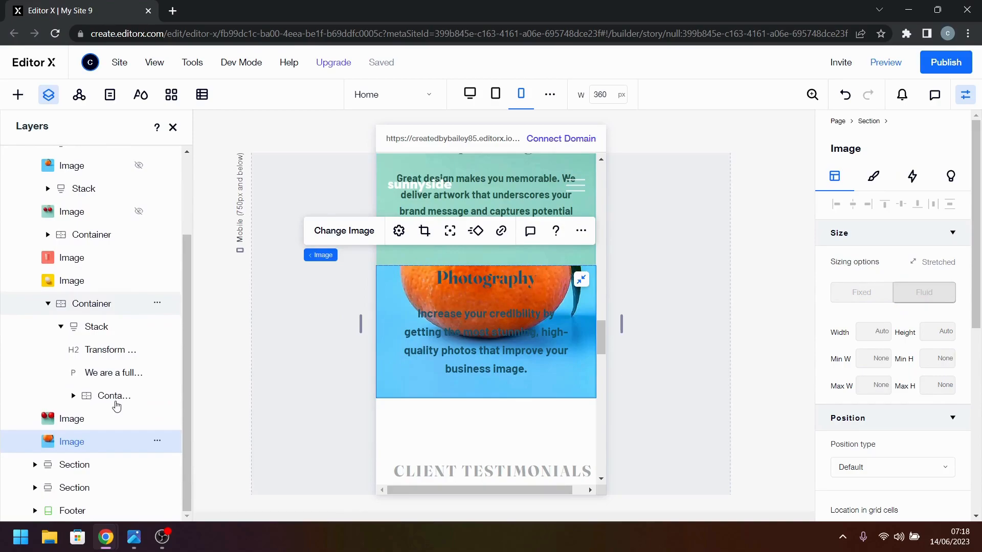
# - Set the minimum height of row 6 in the section holding the Photography block to 600 px
pyautogui.scroll(1, 380, 353)
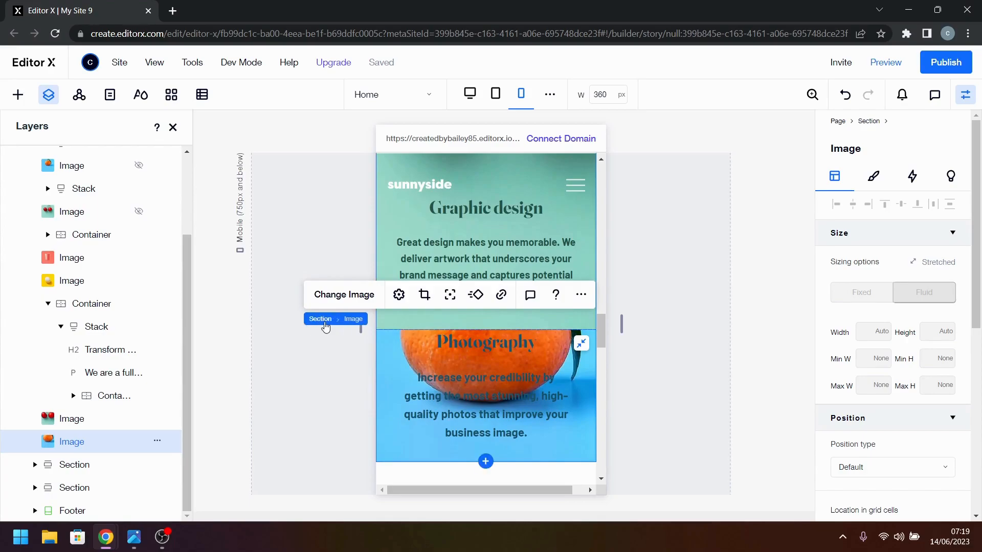
pyautogui.click(325, 325)
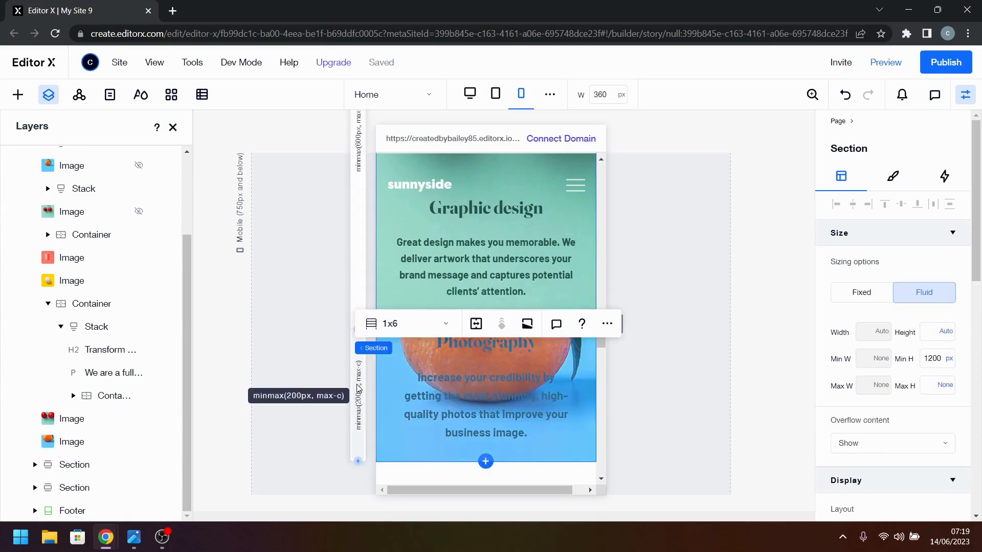
pyautogui.scroll(-7, 920, 440)
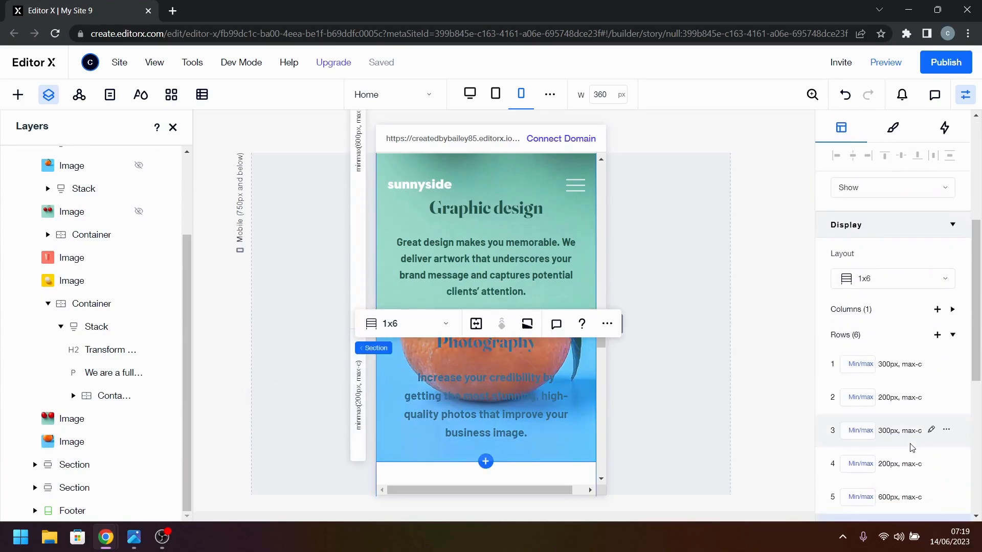
pyautogui.click(887, 404)
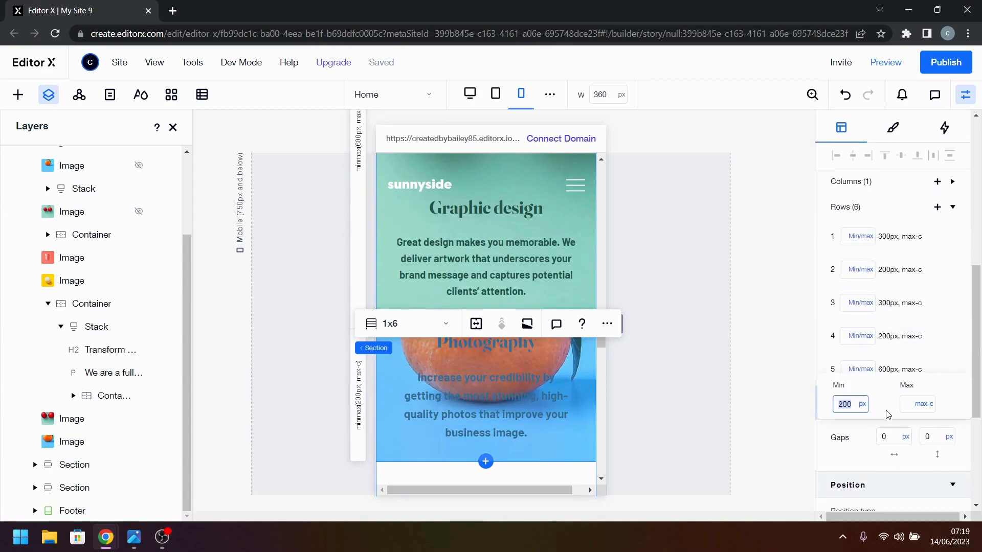
pyautogui.write('600')
pyautogui.press('Return')
# - Set the width of the Photography text stack to 95%
pyautogui.scroll(-5, 630, 358)
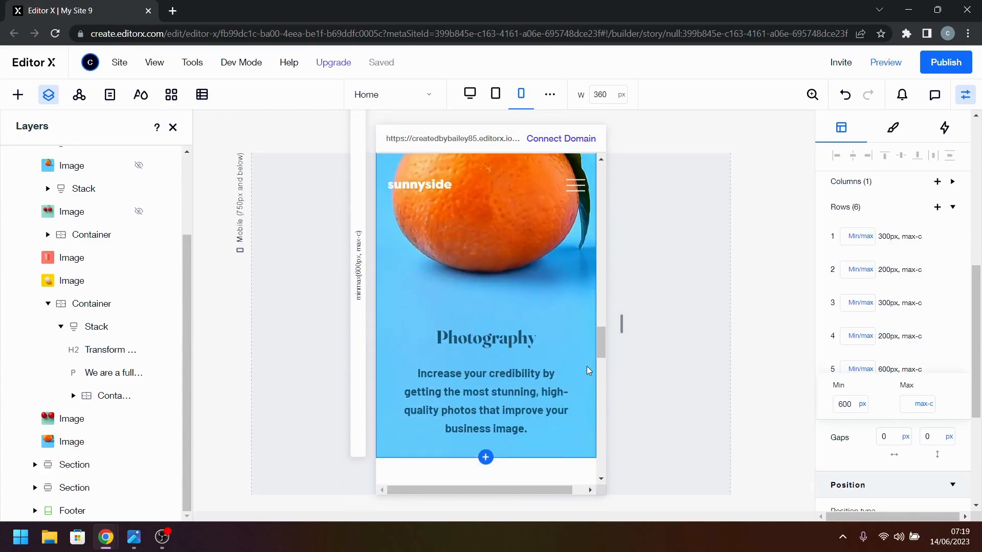
pyautogui.click(569, 385)
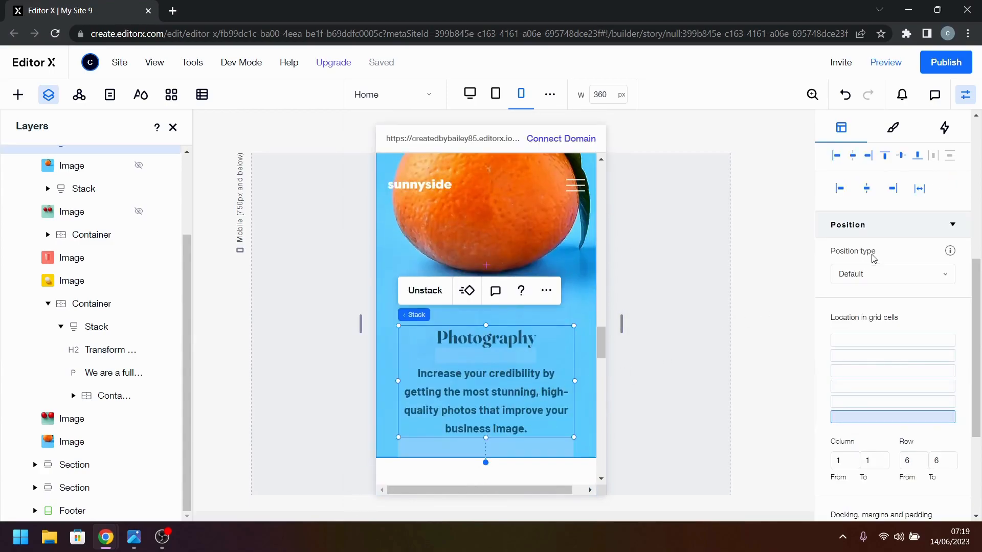
pyautogui.scroll(5, 874, 259)
pyautogui.click(866, 266)
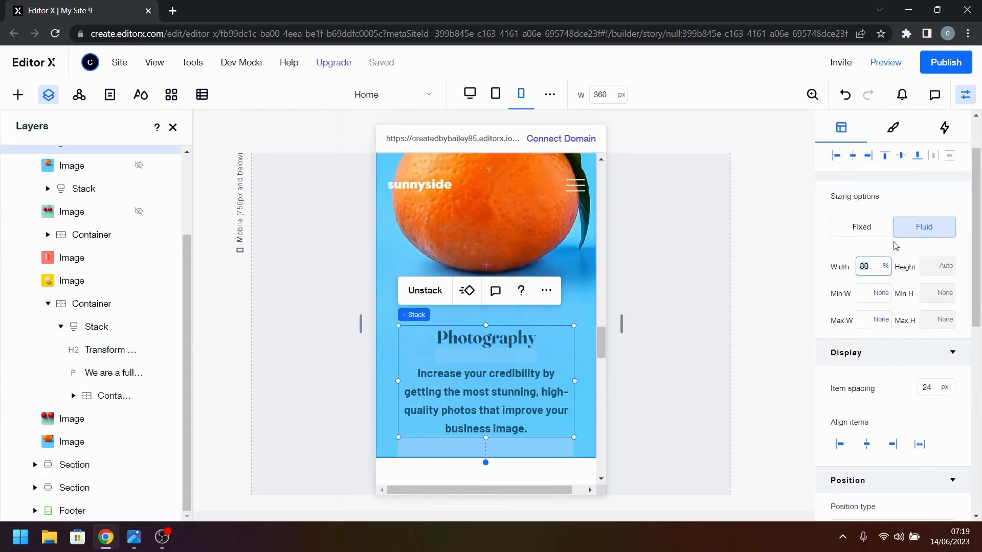
pyautogui.write('95')
pyautogui.press('Return')
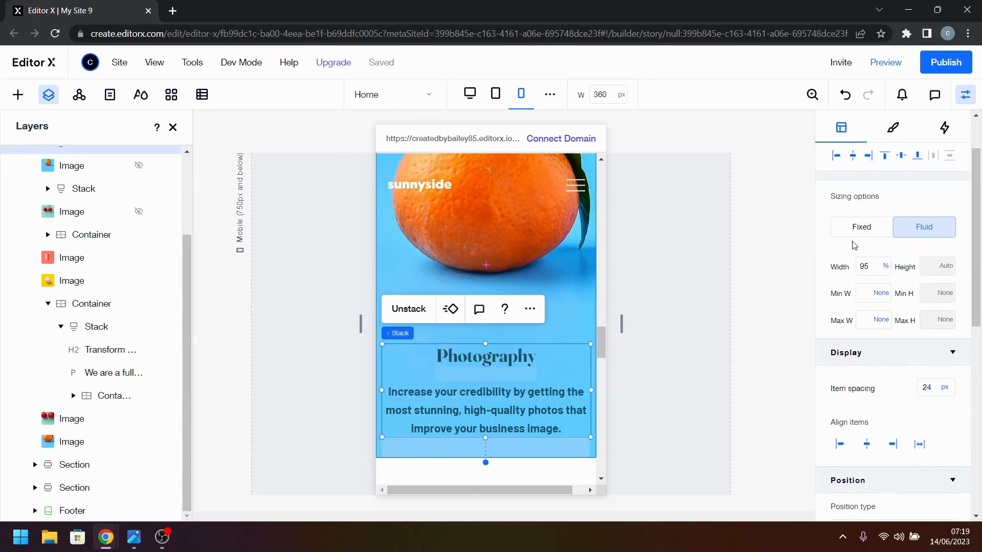
# - Check the Graphic design stack's width and set the Photography stack's width to 90% to match
pyautogui.scroll(5, 512, 292)
pyautogui.scroll(3, 510, 294)
pyautogui.click(529, 373)
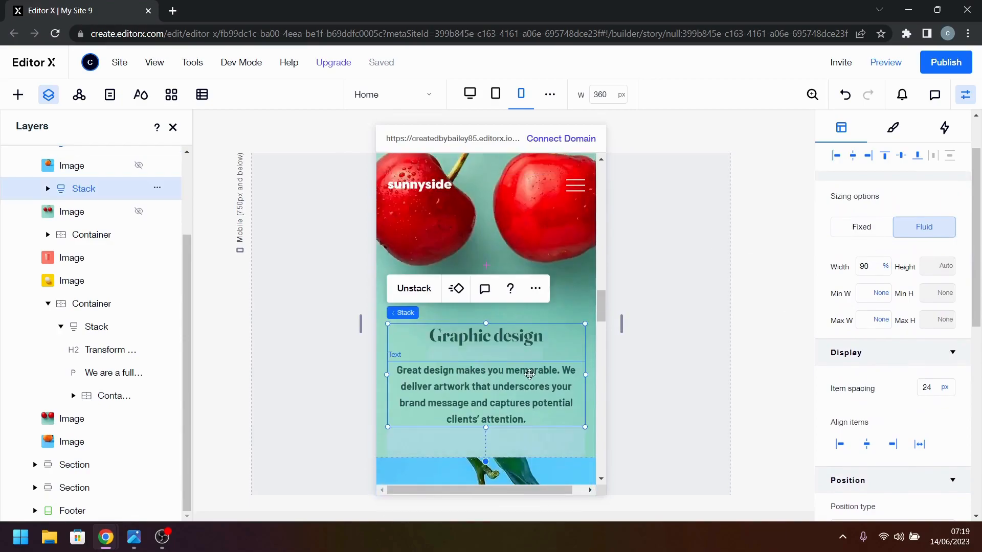
pyautogui.scroll(-10, 529, 374)
pyautogui.click(519, 299)
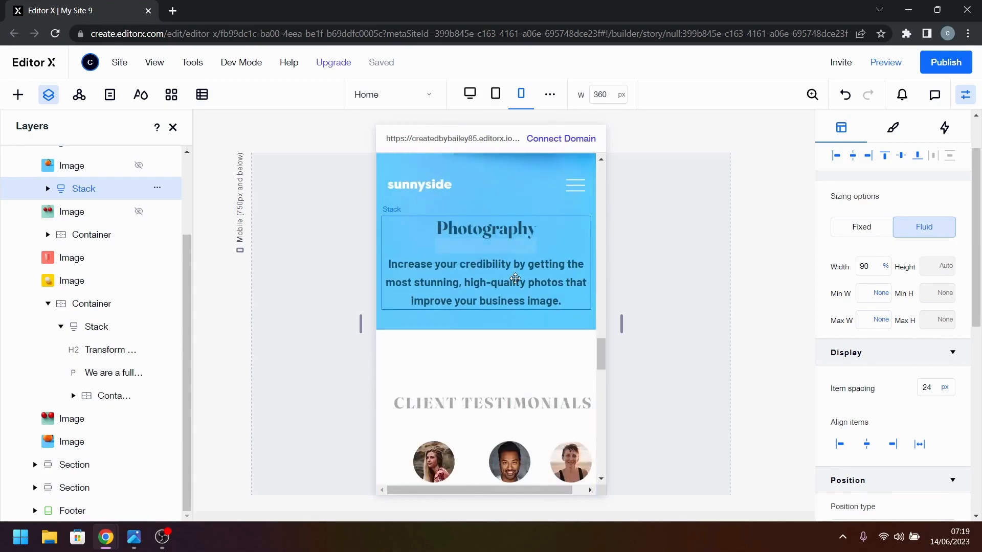
pyautogui.click(875, 268)
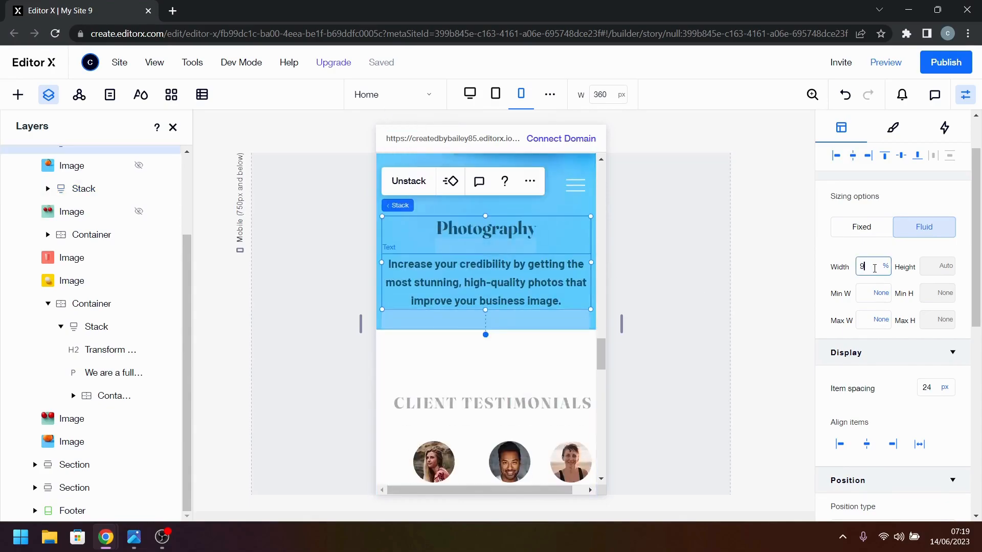
pyautogui.press('Return')
pyautogui.scroll(5, 637, 322)
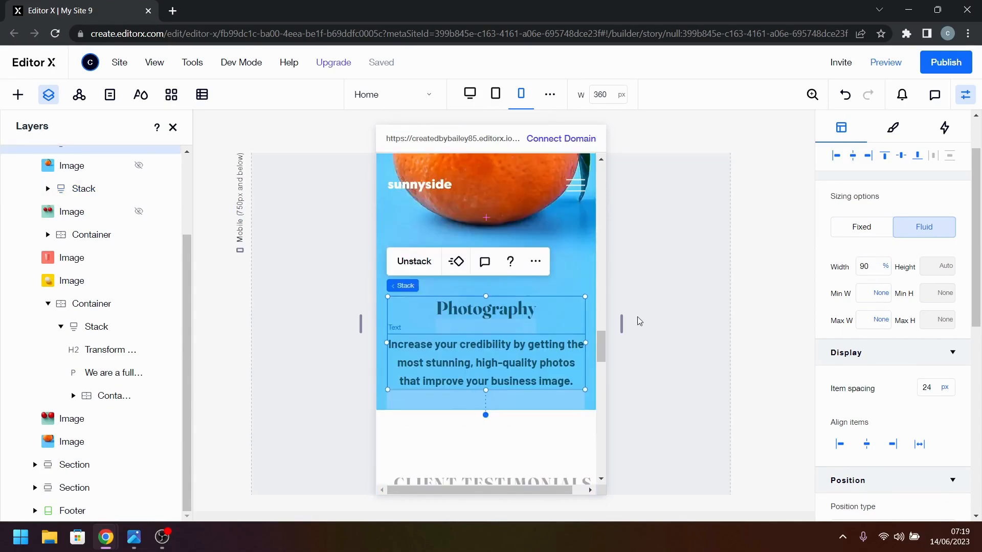
# - Set the Photography stack's bottom margin to 48 px
pyautogui.scroll(-3, 637, 317)
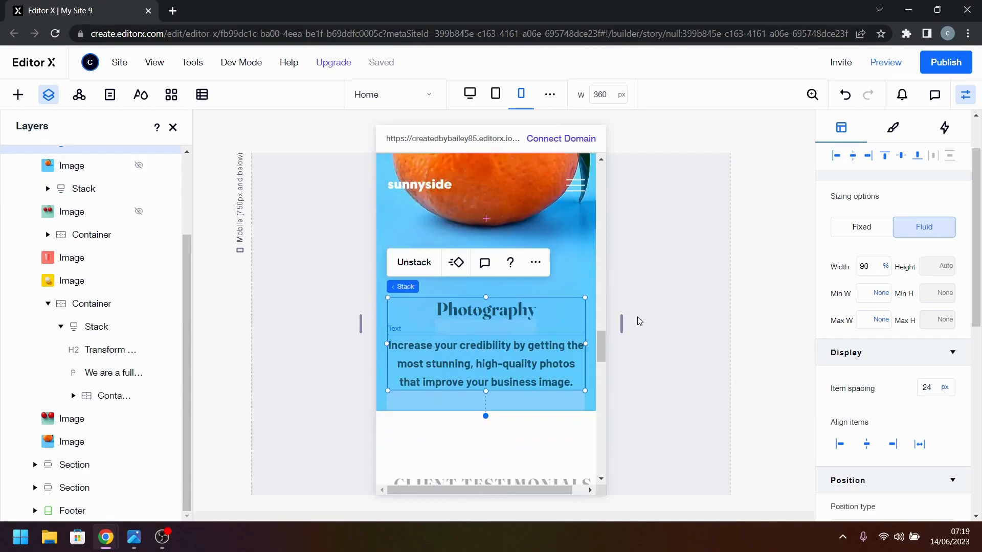
pyautogui.scroll(2, 637, 318)
pyautogui.scroll(-2, 637, 321)
pyautogui.scroll(-8, 898, 409)
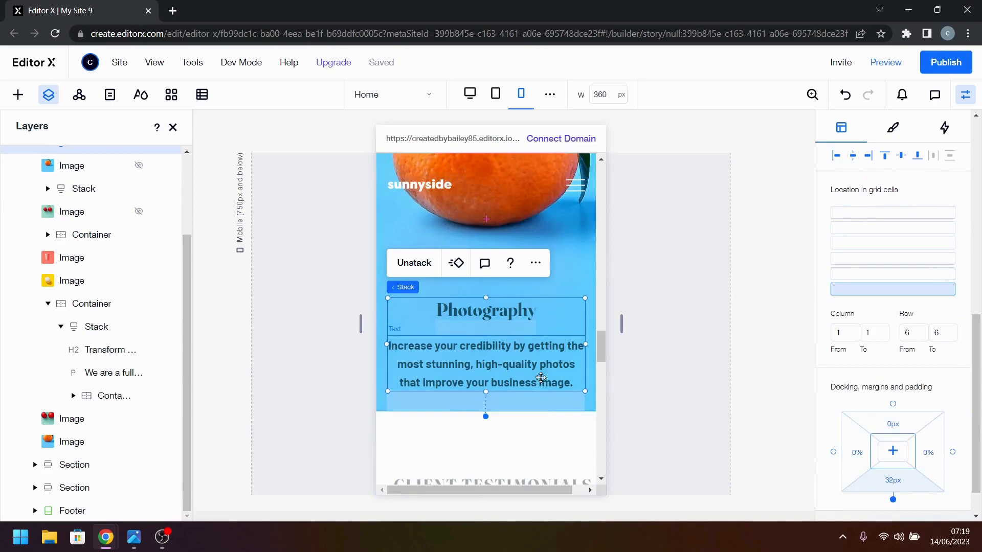
pyautogui.click(888, 490)
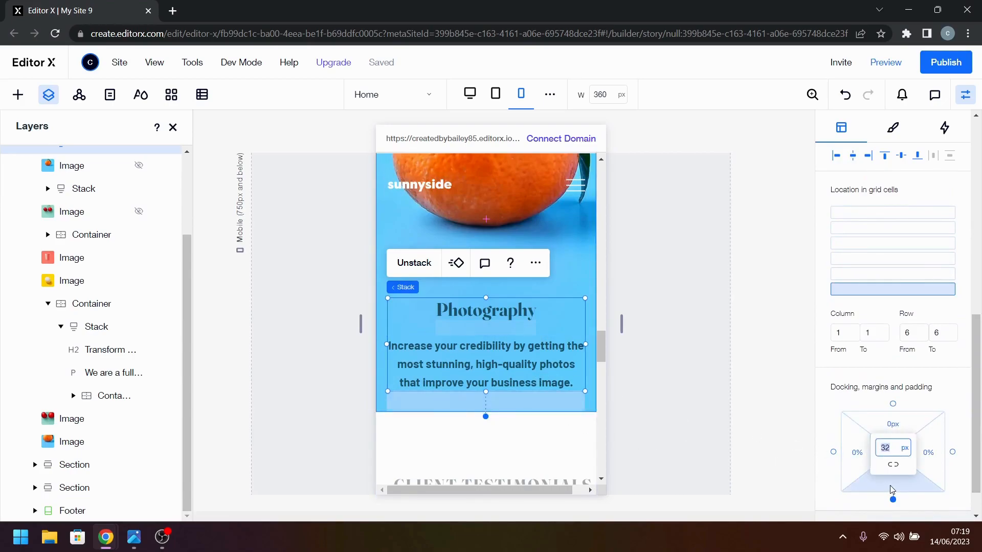
pyautogui.press('Return')
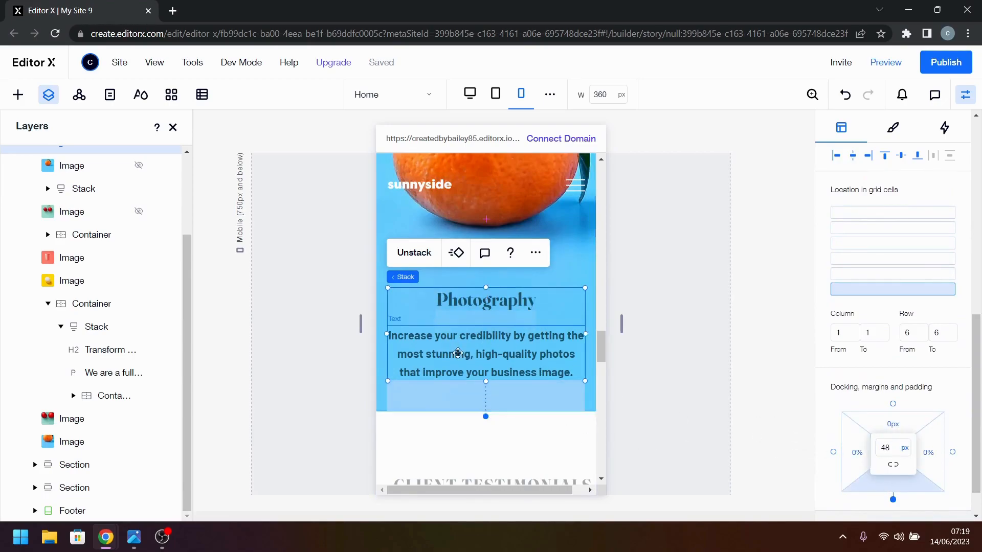
# - Reduce the maximum font size of the Photography paragraph by two steps
pyautogui.click(457, 353)
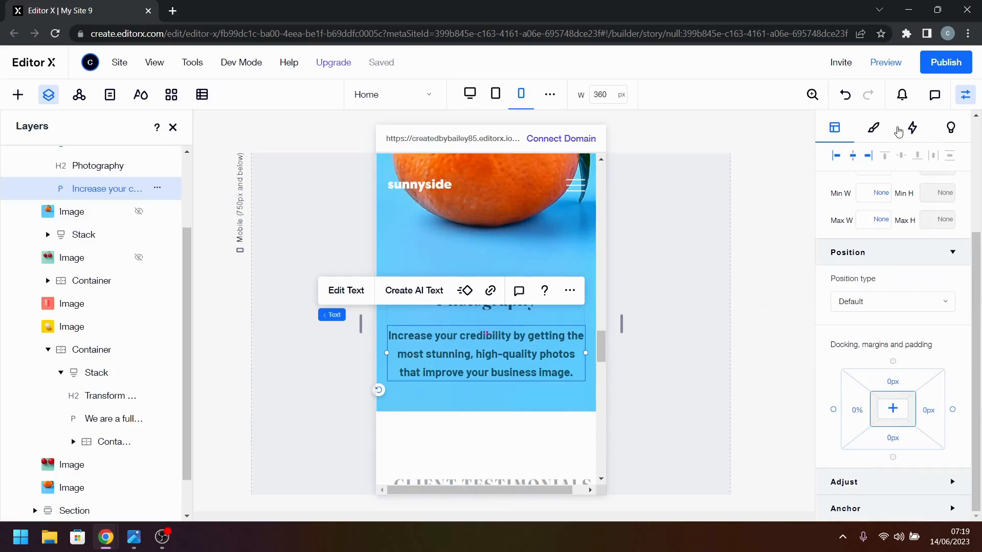
pyautogui.click(875, 128)
pyautogui.click(949, 320)
pyautogui.click(949, 320)
pyautogui.click(708, 350)
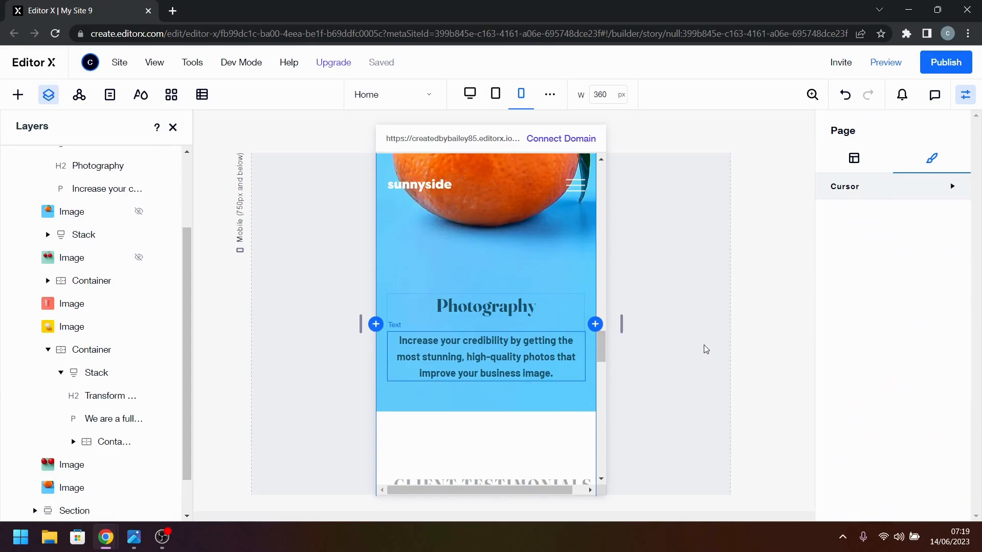
# - Review the page's mobile blocks down to the testimonials and examine the Client Testimonials layout in mobile-design.jpg
pyautogui.scroll(10, 550, 340)
pyautogui.scroll(6, 551, 342)
pyautogui.scroll(-4, 551, 343)
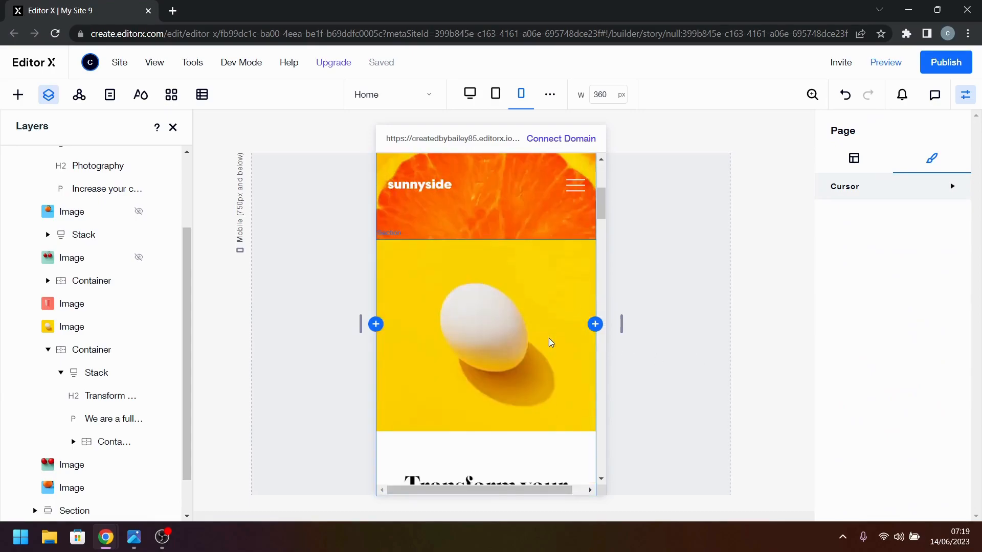
pyautogui.scroll(-10, 551, 342)
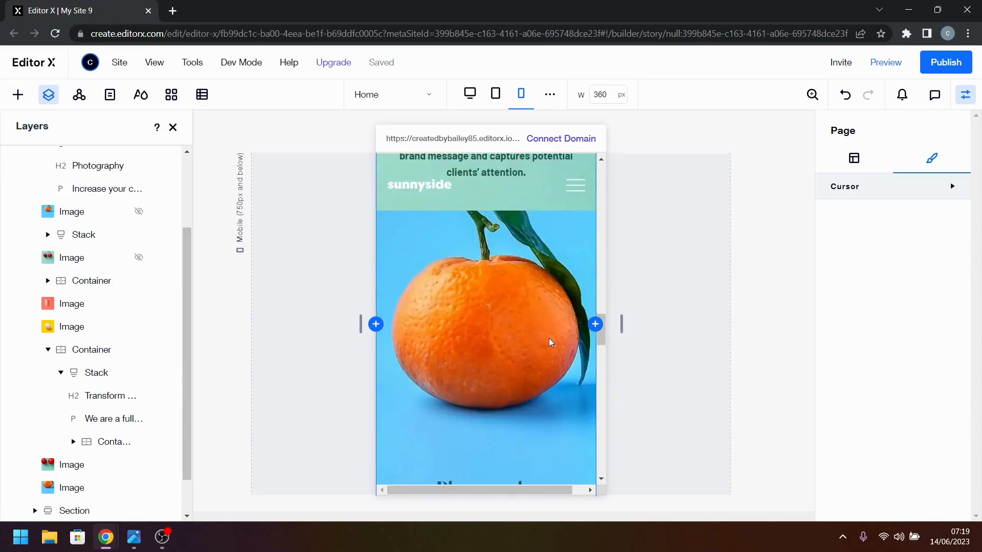
pyautogui.scroll(-6, 551, 342)
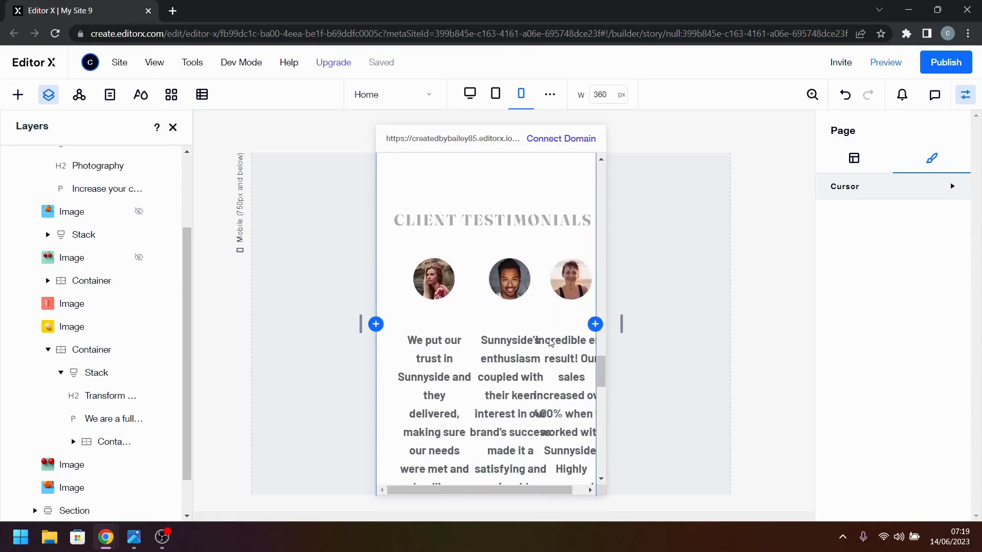
pyautogui.click(134, 537)
pyautogui.moveTo(609, 406); pyautogui.dragTo(639, 230)
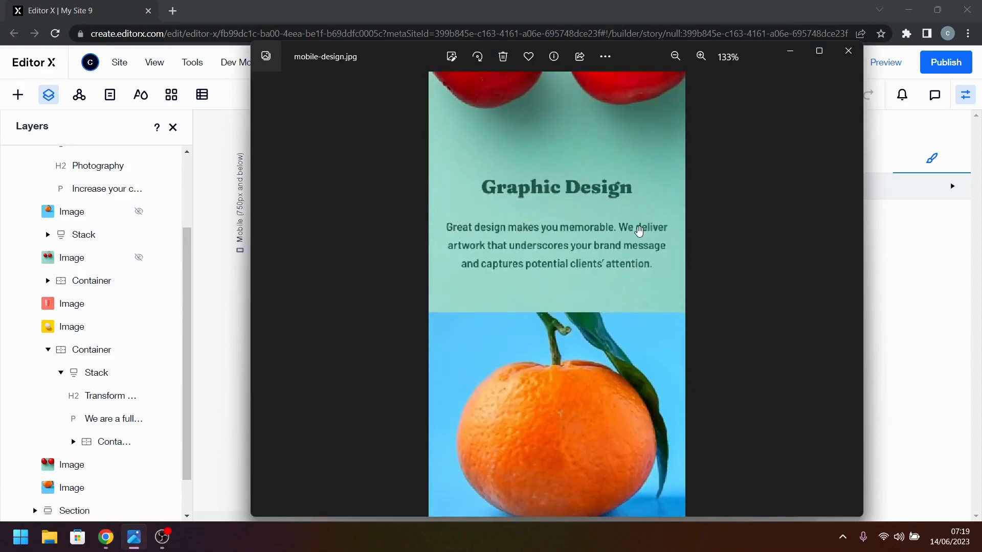
pyautogui.scroll(-10, 639, 230)
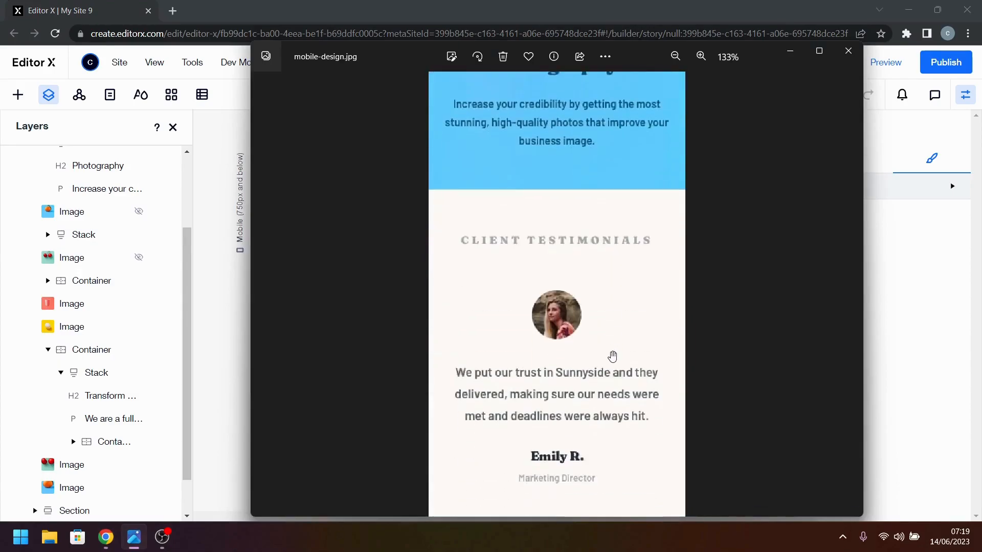
pyautogui.scroll(-5, 639, 389)
pyautogui.scroll(-15, 640, 317)
pyautogui.scroll(7, 647, 336)
pyautogui.scroll(-5, 648, 454)
pyautogui.scroll(10, 636, 333)
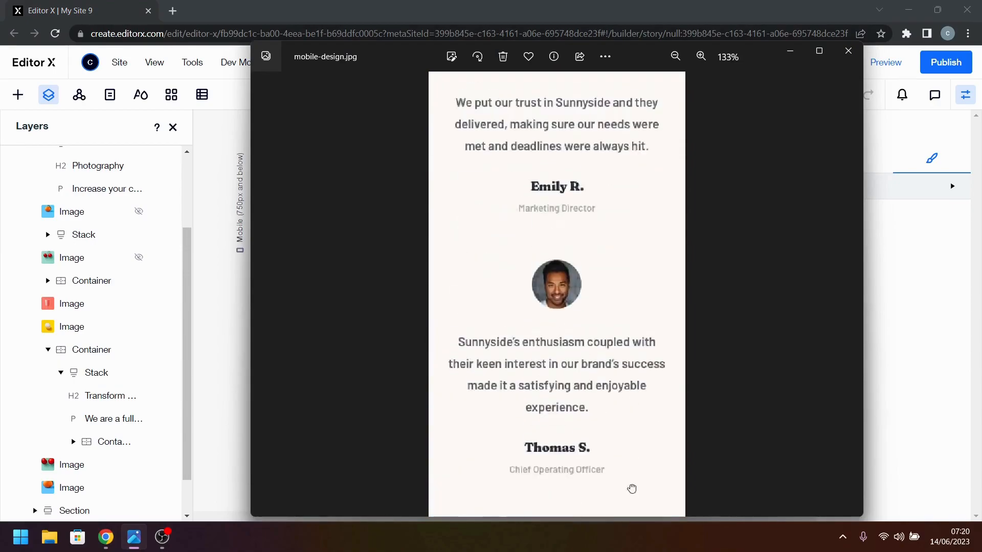
pyautogui.scroll(9, 624, 450)
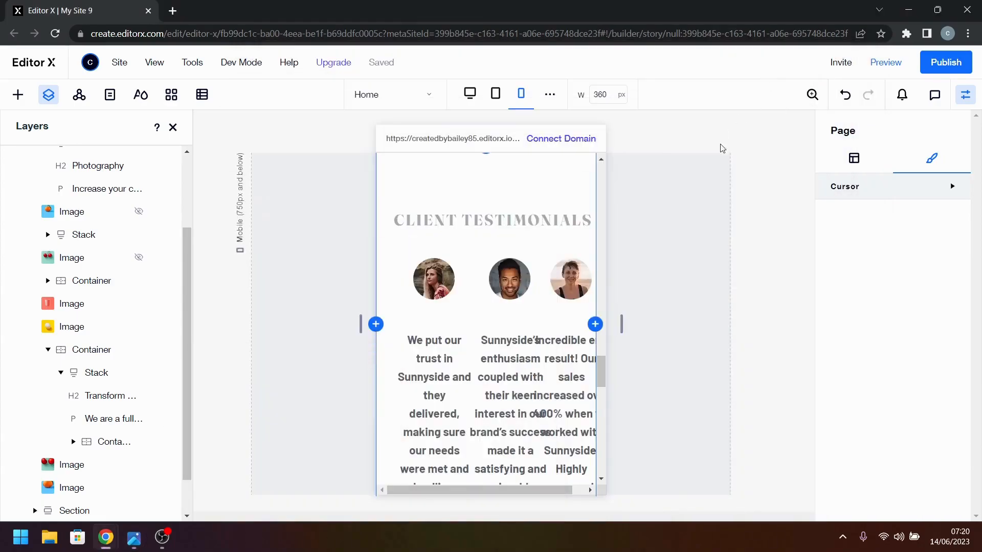
pyautogui.click(791, 51)
# - Compare the Client Testimonials heading with mobile-design.jpg and set its font size range to 20–24
pyautogui.click(466, 224)
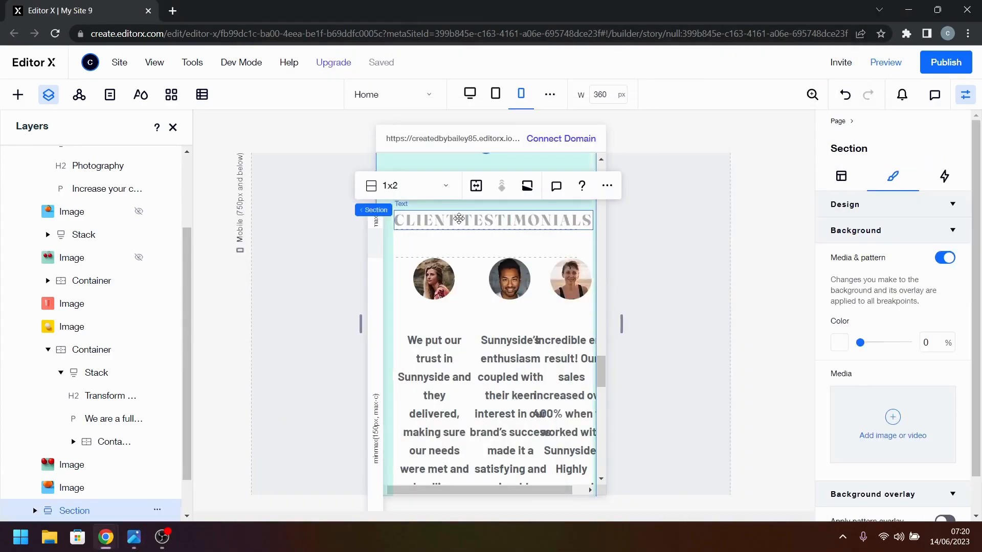
pyautogui.click(459, 219)
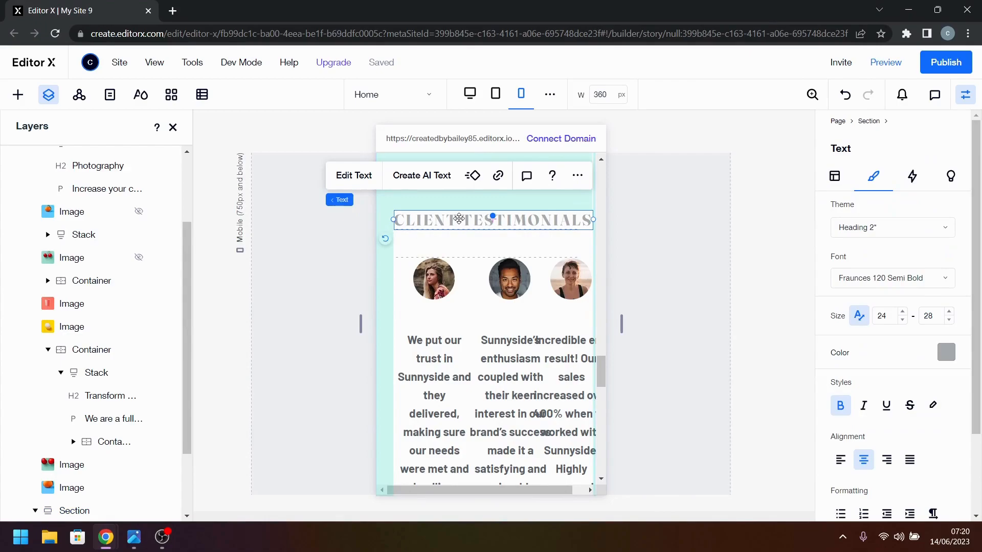
pyautogui.click(134, 537)
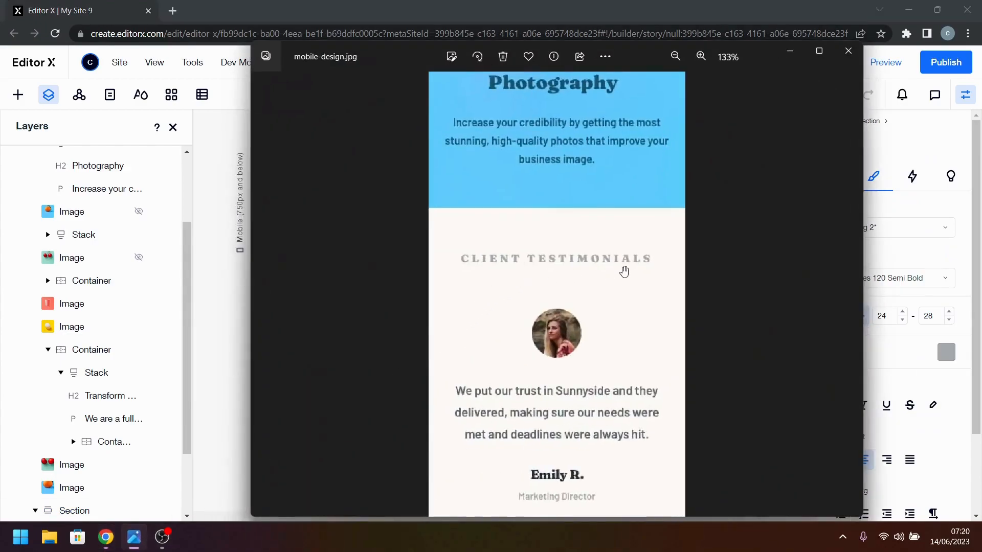
pyautogui.click(790, 51)
pyautogui.click(928, 316)
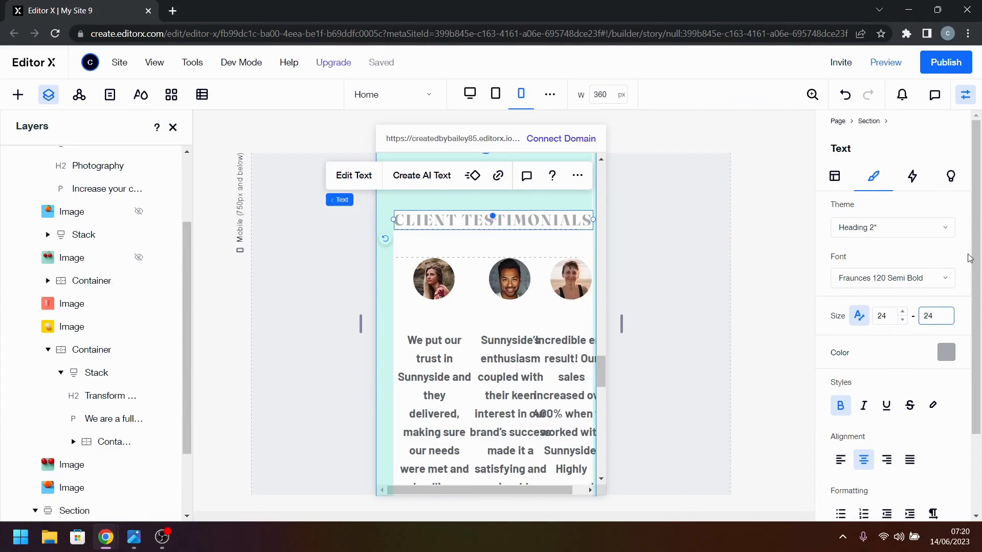
pyautogui.click(881, 315)
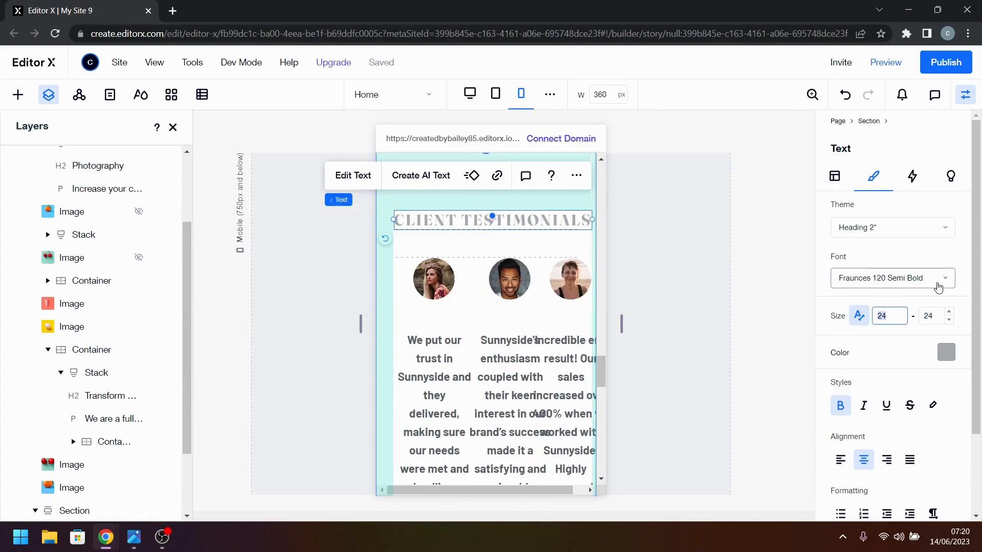
pyautogui.press('Return')
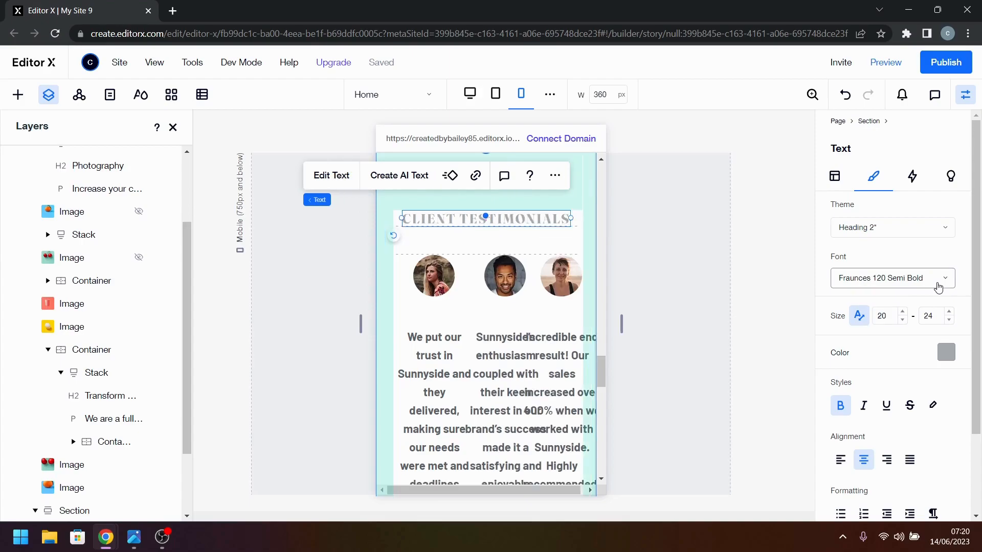
pyautogui.click(701, 310)
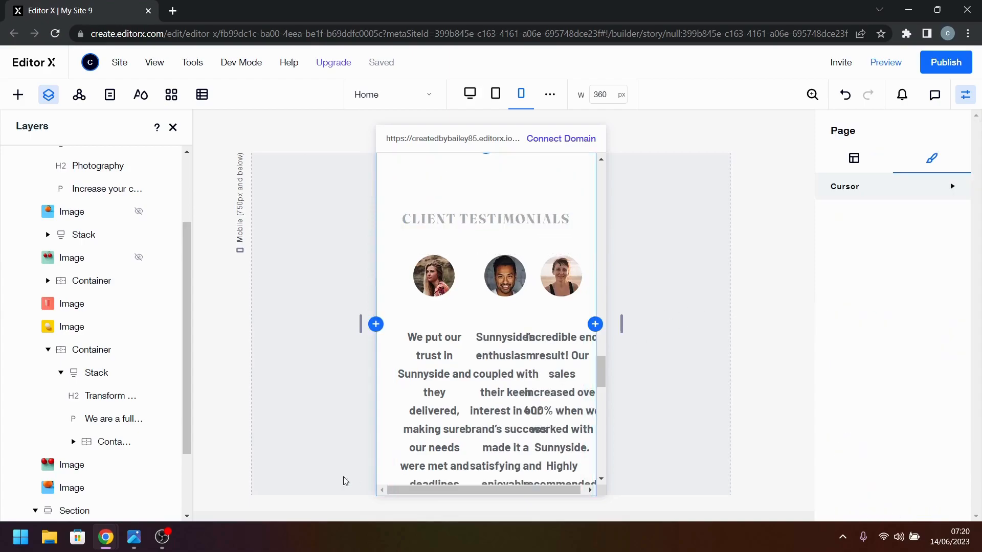
# - Compare the Client Testimonials heading with mobile-design.jpg and set its maximum font size to 22
pyautogui.click(135, 540)
pyautogui.click(135, 540)
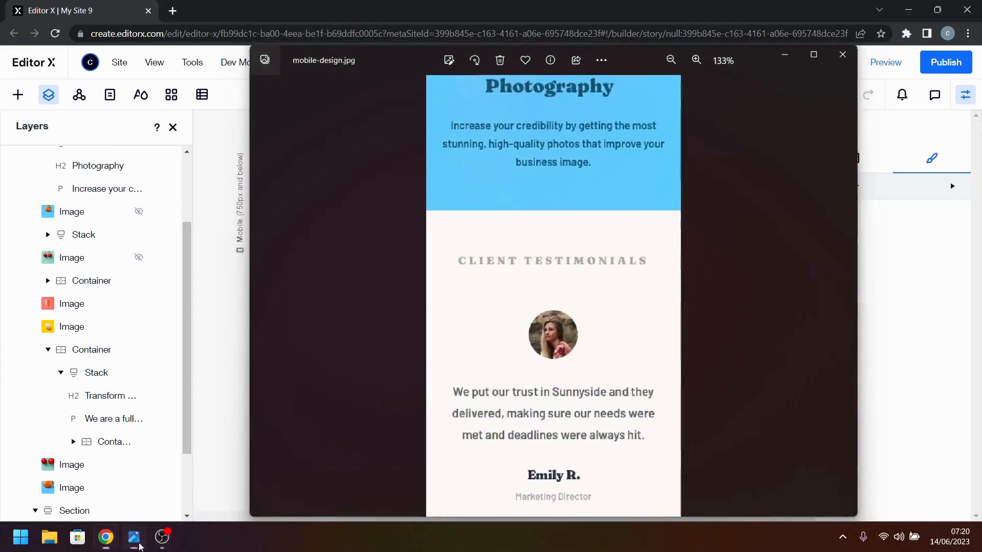
pyautogui.click(546, 219)
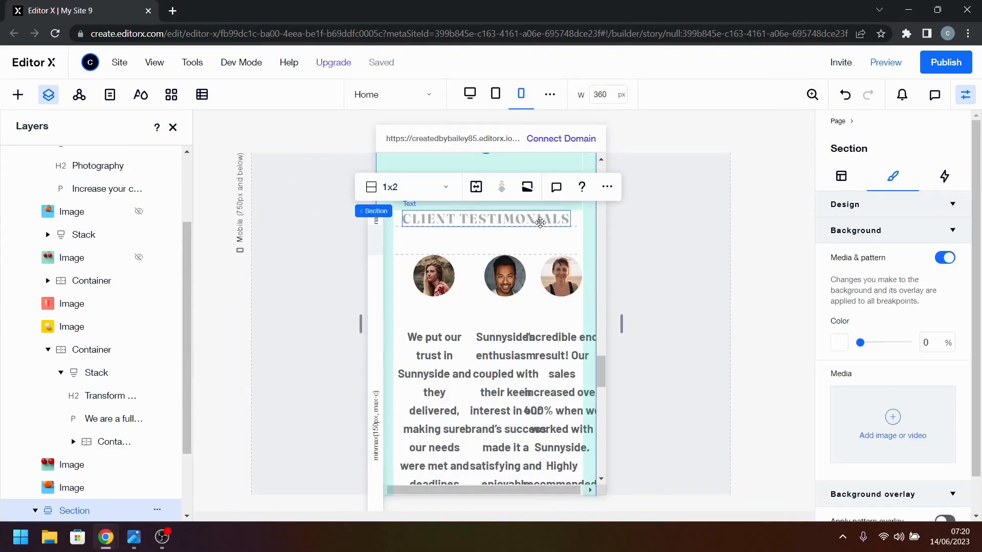
pyautogui.click(546, 219)
pyautogui.click(931, 313)
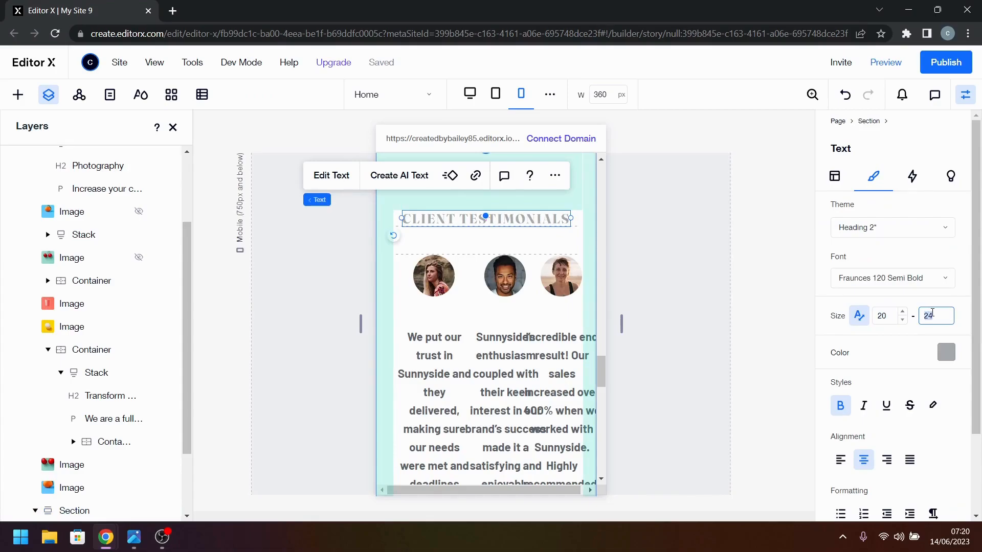
pyautogui.press('Return')
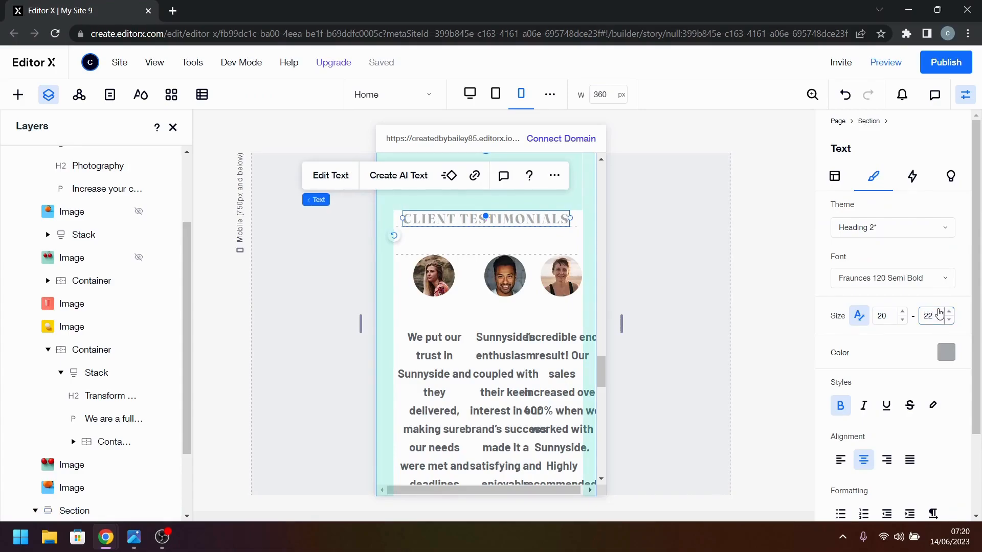
pyautogui.click(712, 330)
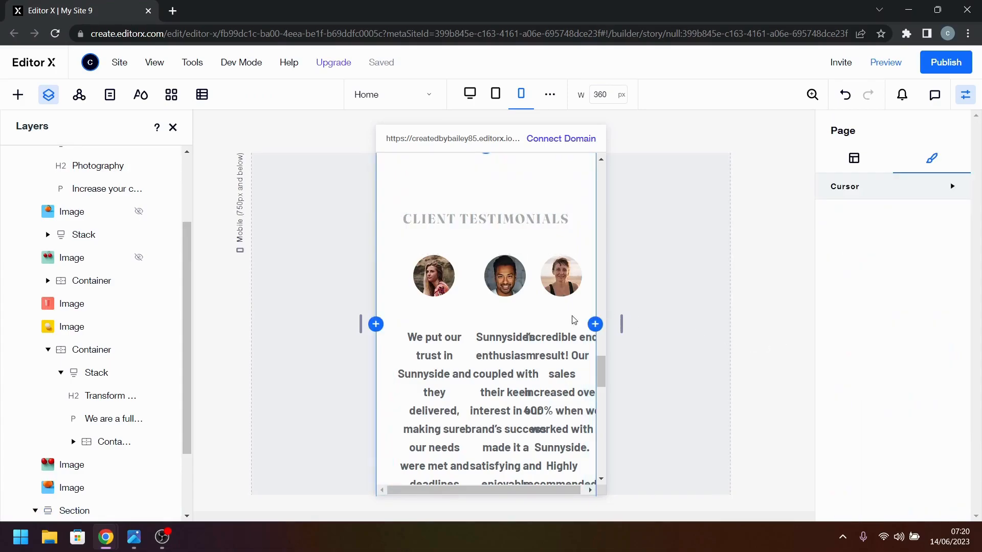
# - Set the testimonials repeater to show 1 item per row
pyautogui.click(458, 315)
pyautogui.click(460, 318)
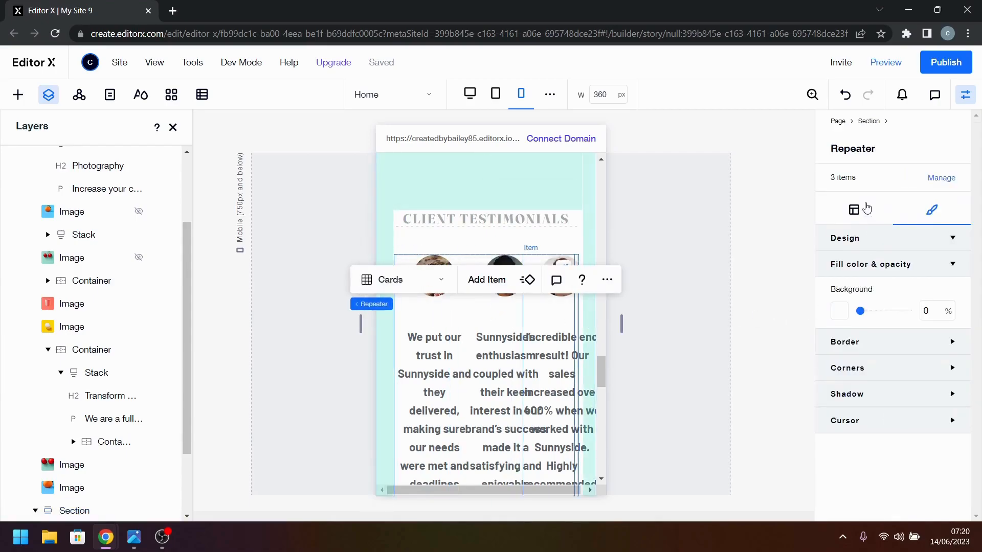
pyautogui.click(860, 209)
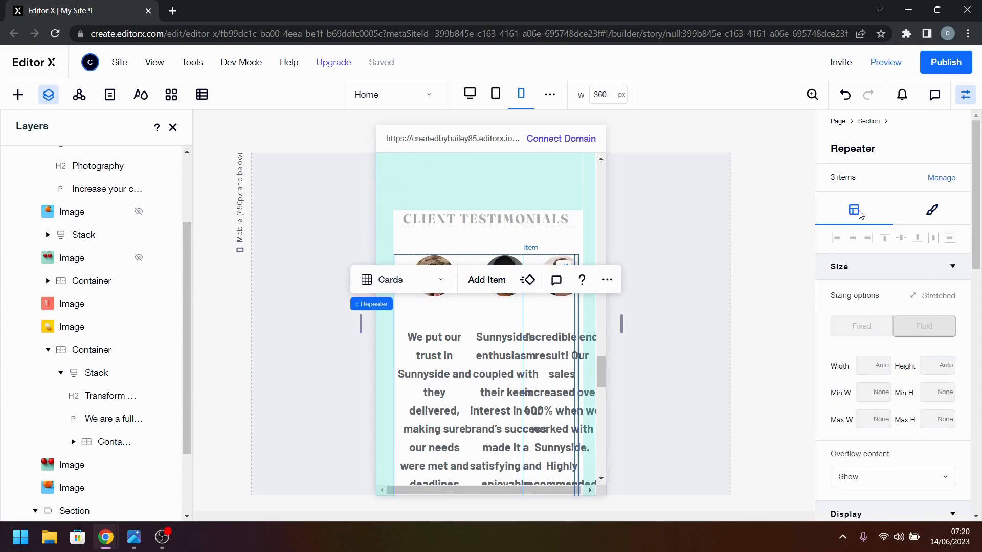
pyautogui.scroll(-5, 882, 395)
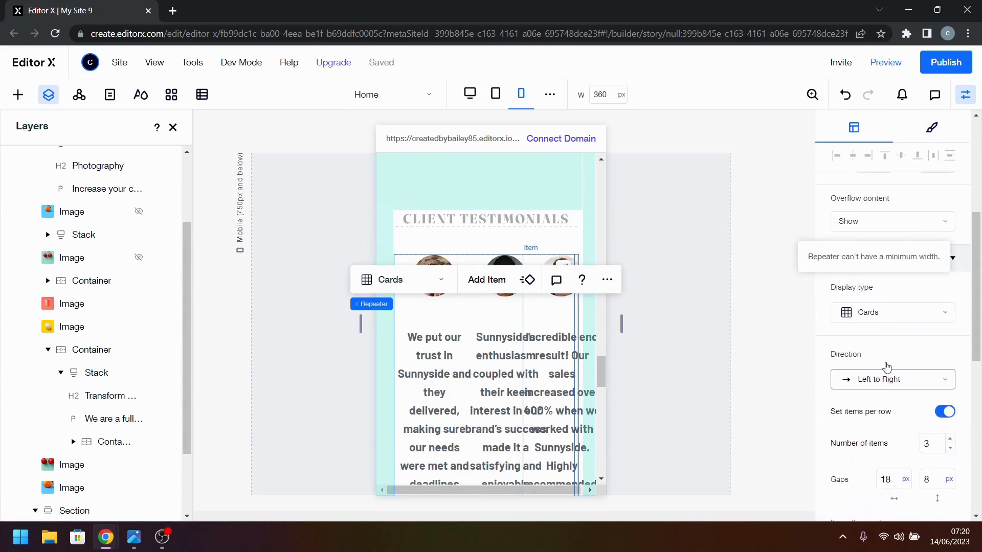
pyautogui.click(951, 450)
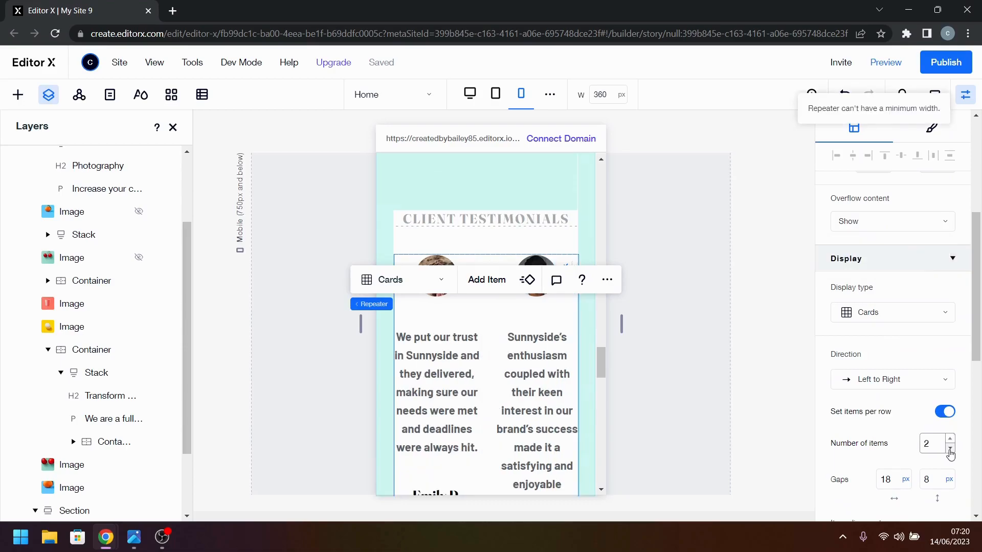
pyautogui.click(951, 450)
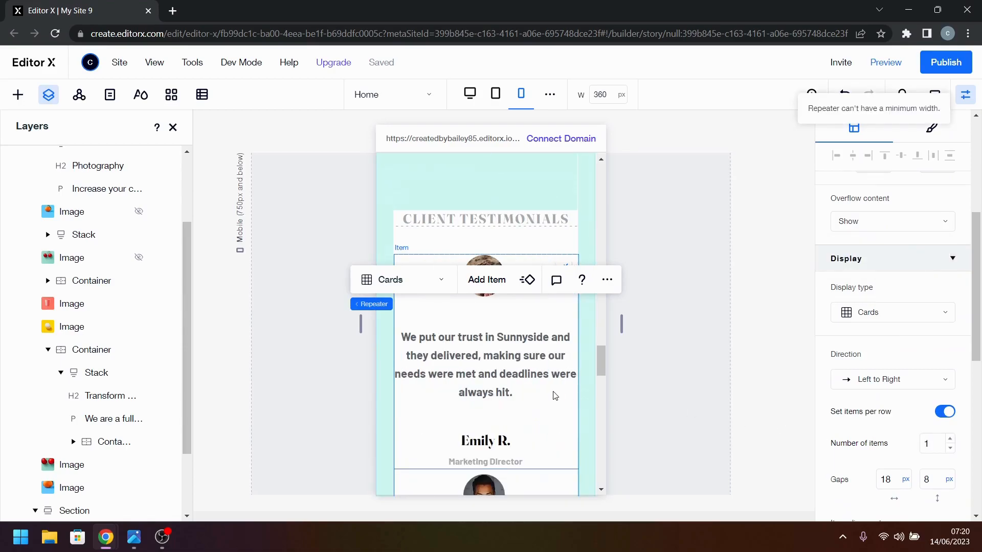
pyautogui.scroll(-1, 553, 397)
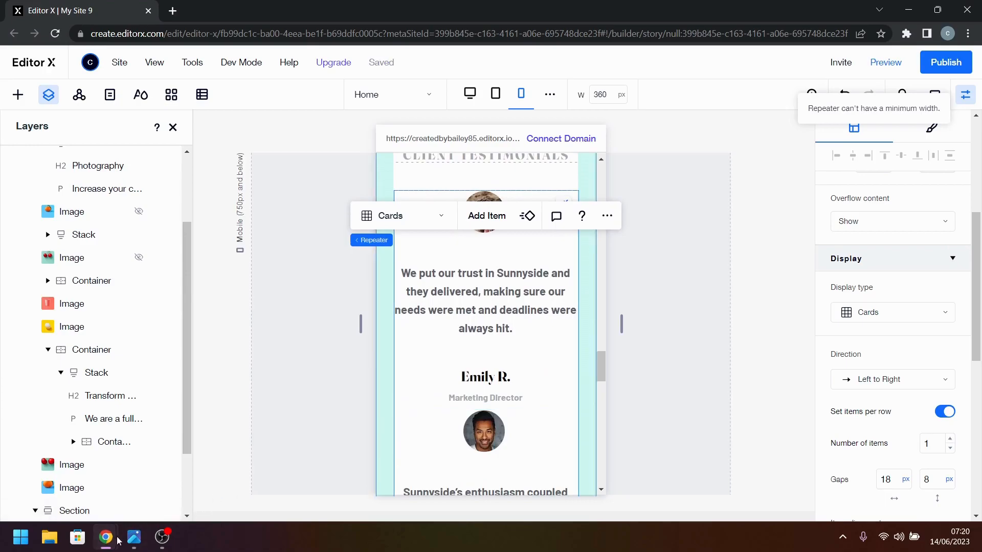
# - Check the testimonial spacing in mobile-design.jpg and set the repeater's vertical gap to 18 px
pyautogui.click(133, 538)
pyautogui.moveTo(541, 458); pyautogui.dragTo(536, 340)
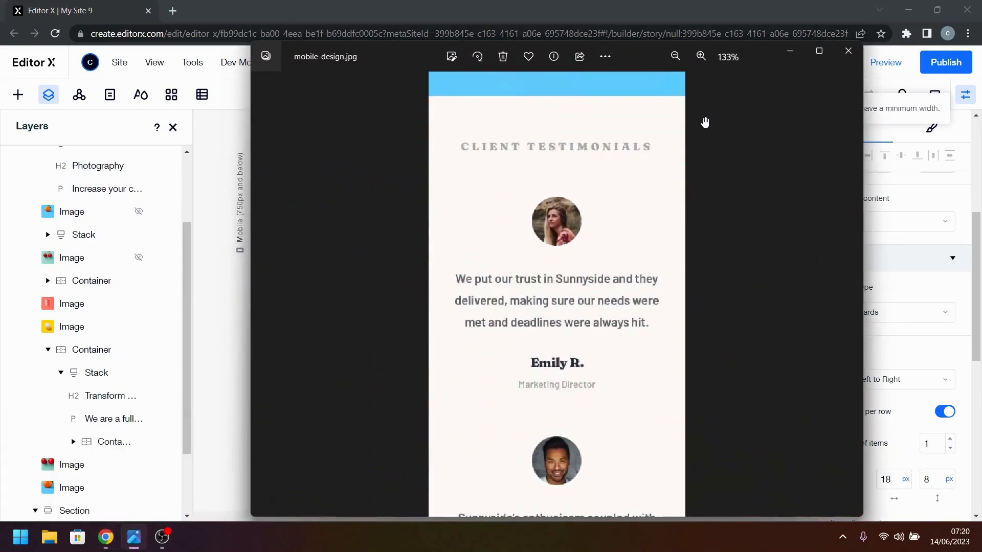
pyautogui.click(789, 52)
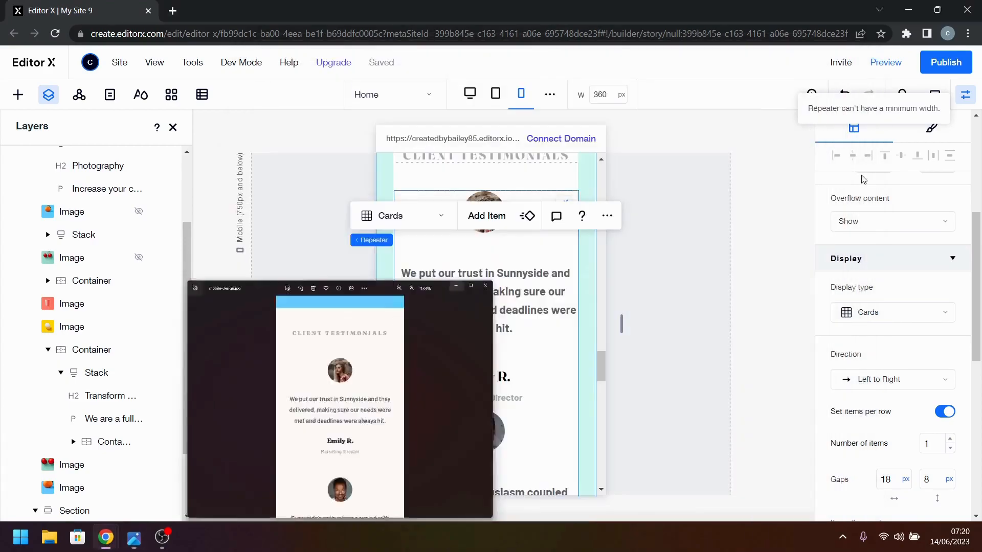
pyautogui.click(937, 487)
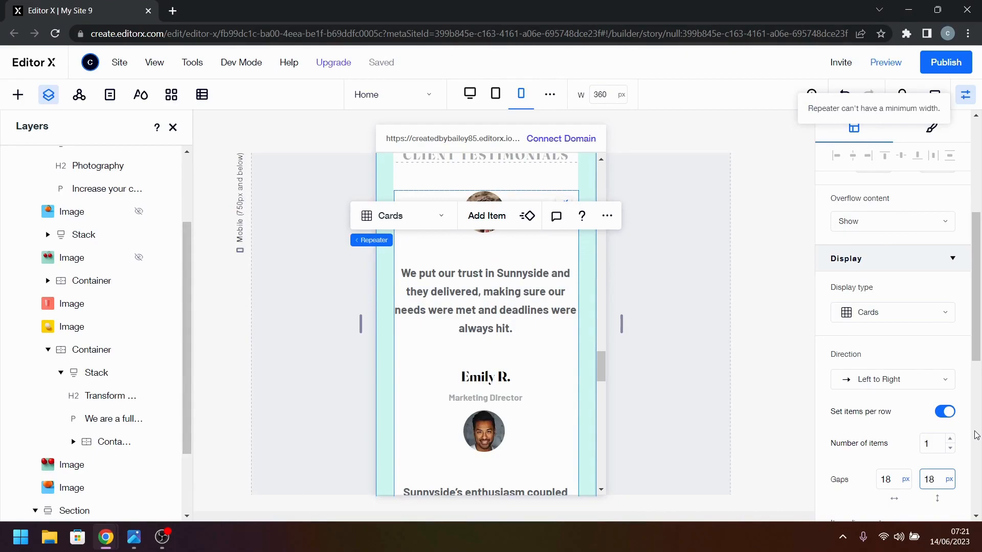
pyautogui.write('18')
pyautogui.press('Return')
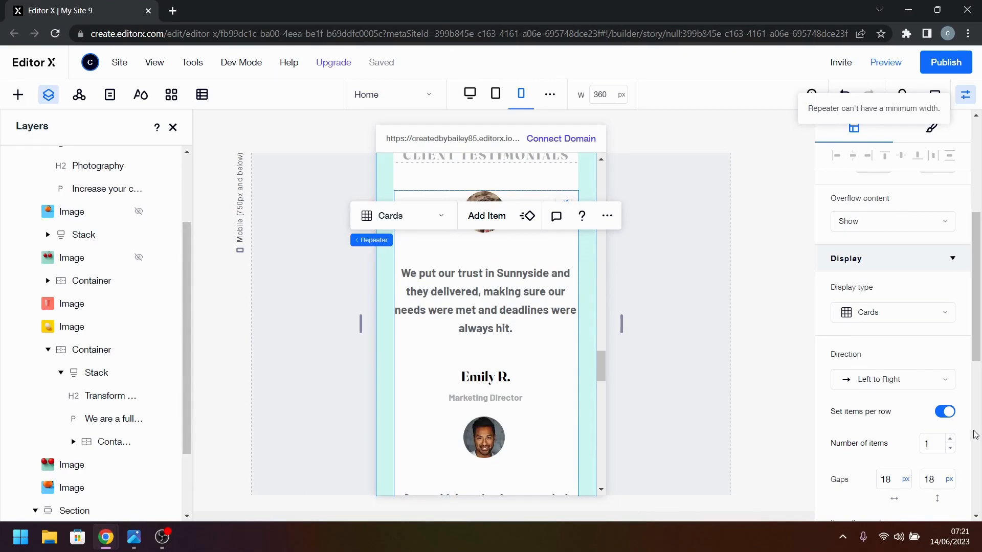
# - Set the testimonials repeater's vertical gap to 24 px
pyautogui.scroll(-3, 550, 345)
pyautogui.click(552, 344)
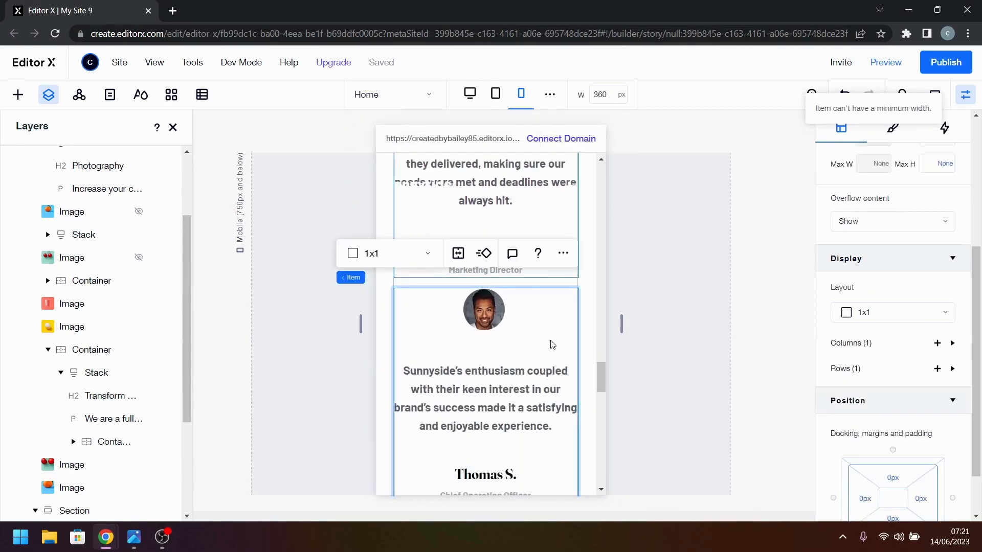
pyautogui.click(714, 329)
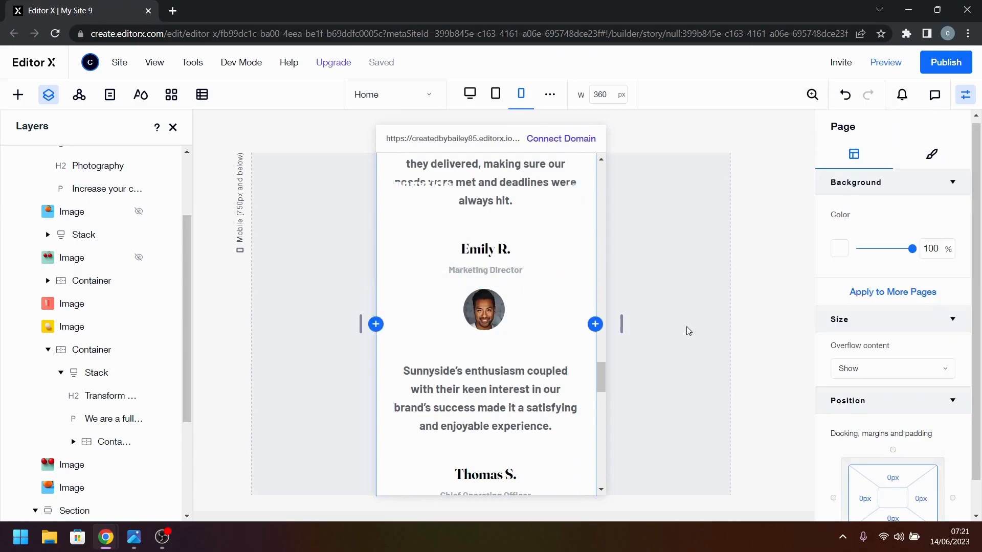
pyautogui.click(567, 280)
pyautogui.click(557, 285)
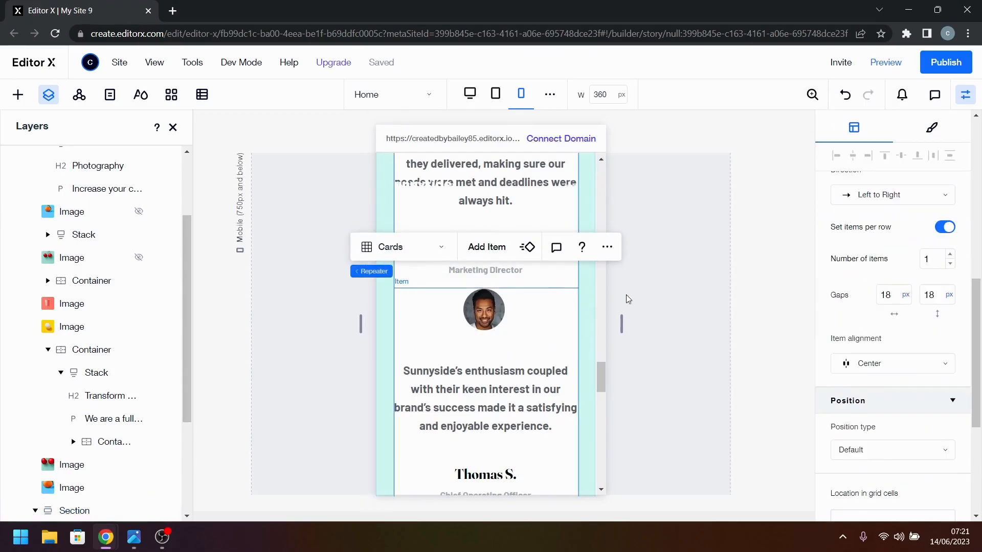
pyautogui.click(925, 296)
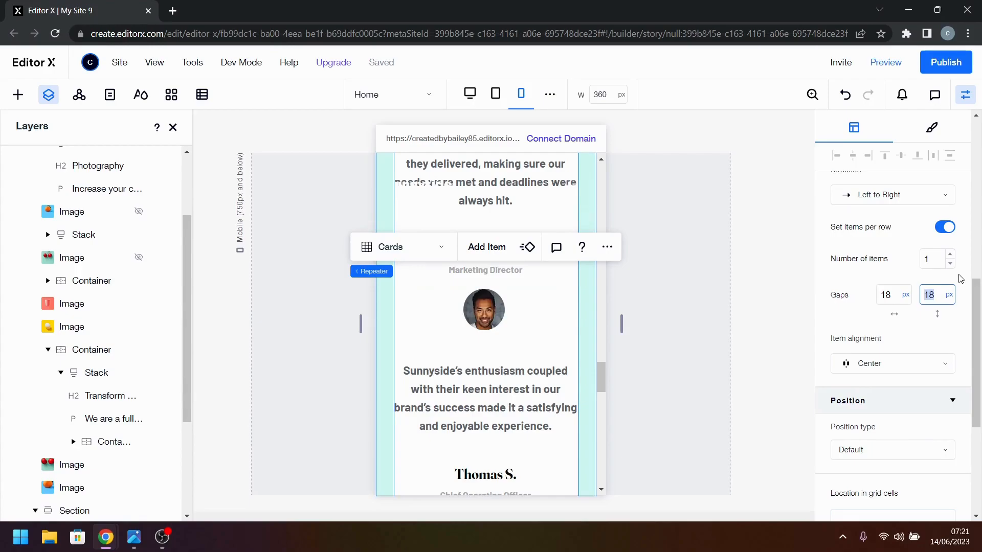
pyautogui.press('Return')
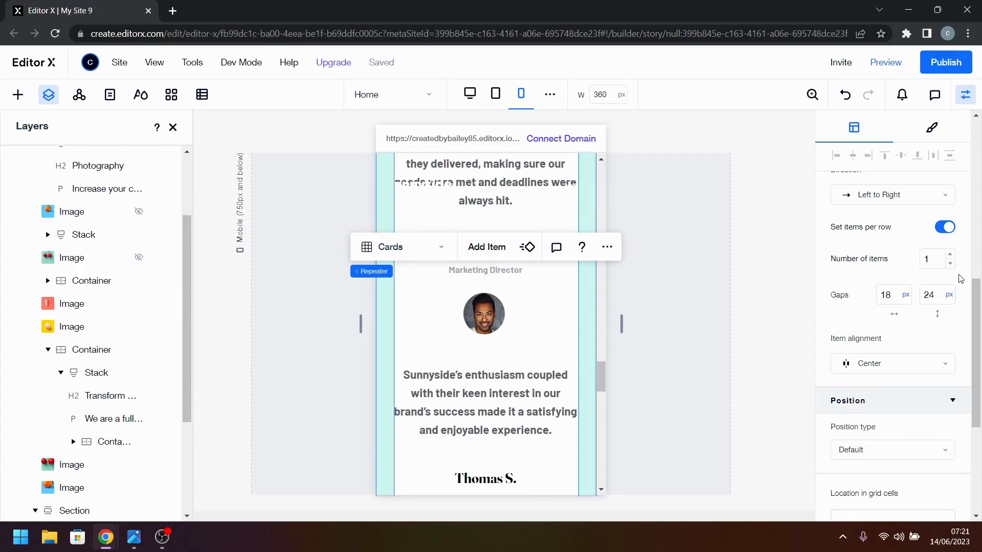
# - Review the stacked testimonial cards and examine the spacing between them on the mobile layout
pyautogui.scroll(-6, 548, 324)
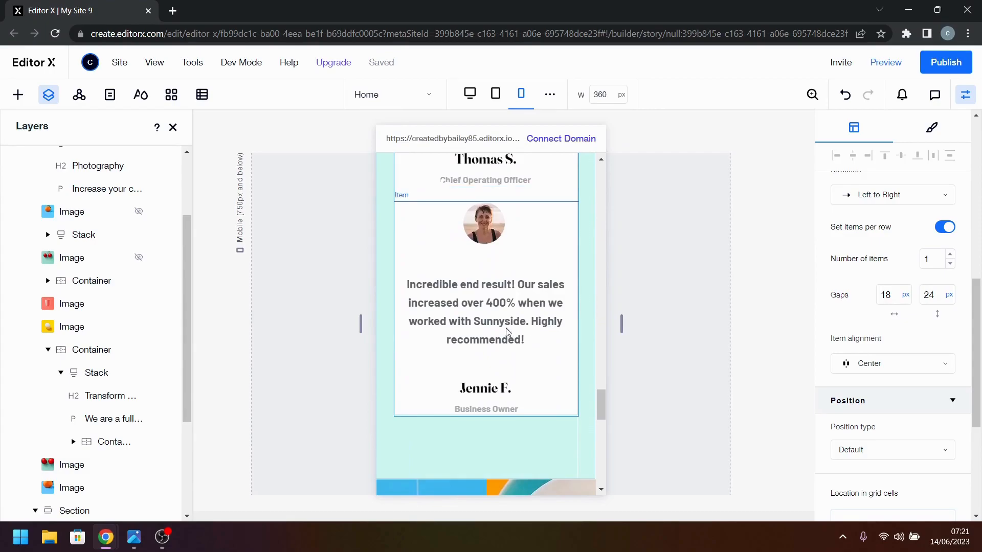
pyautogui.scroll(2, 508, 332)
pyautogui.click(575, 327)
pyautogui.click(593, 330)
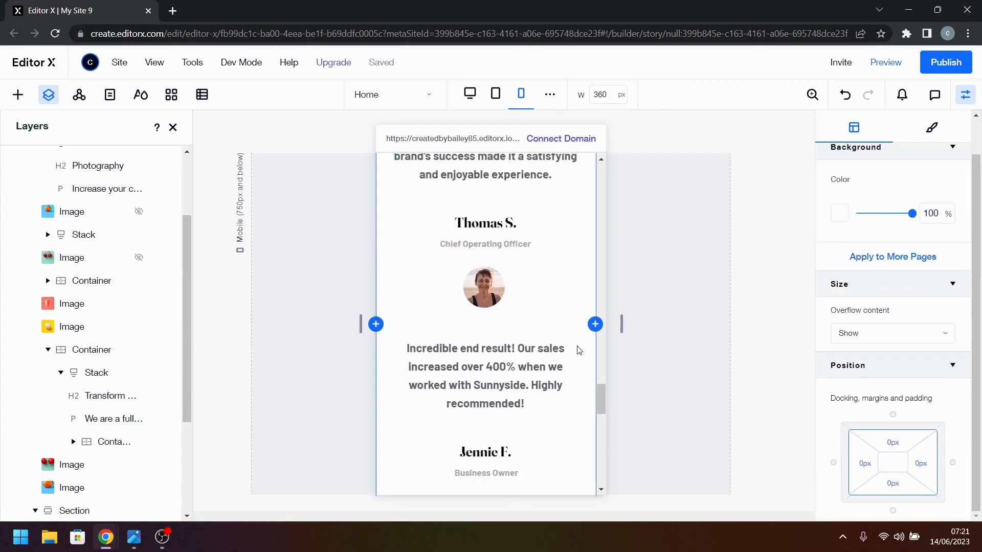
pyautogui.click(536, 342)
pyautogui.scroll(2, 535, 343)
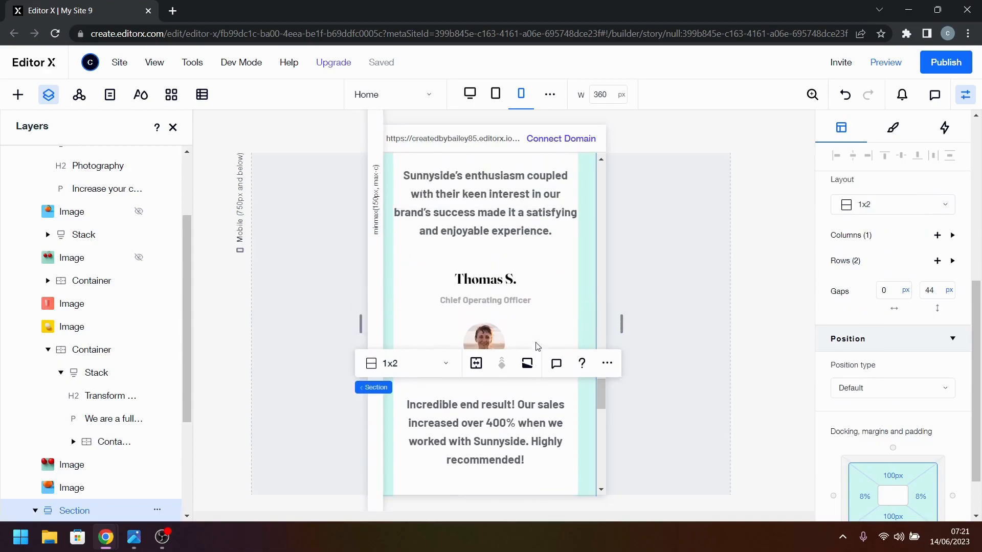
pyautogui.scroll(10, 537, 346)
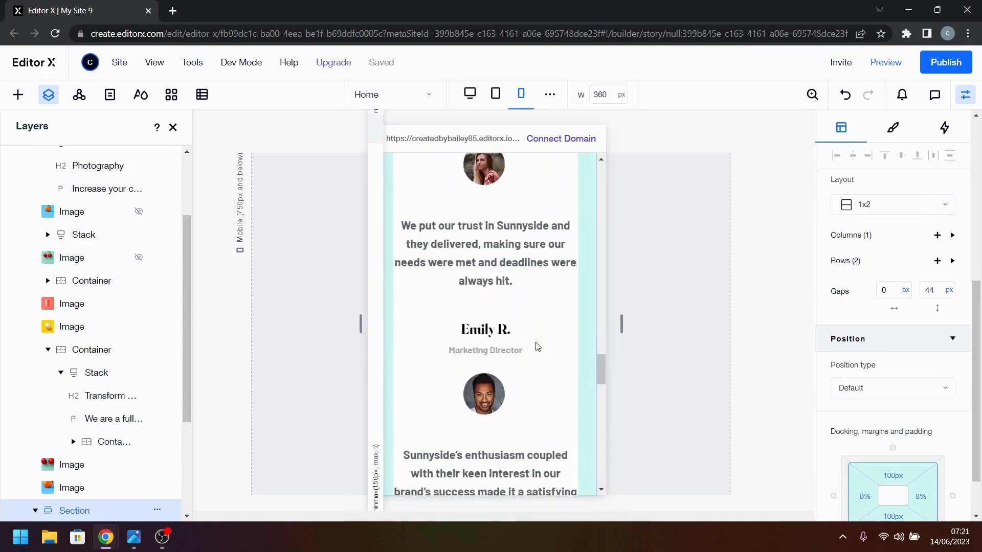
pyautogui.scroll(-4, 537, 346)
# - Set the testimonials repeater's horizontal gap to 0 px
pyautogui.click(537, 346)
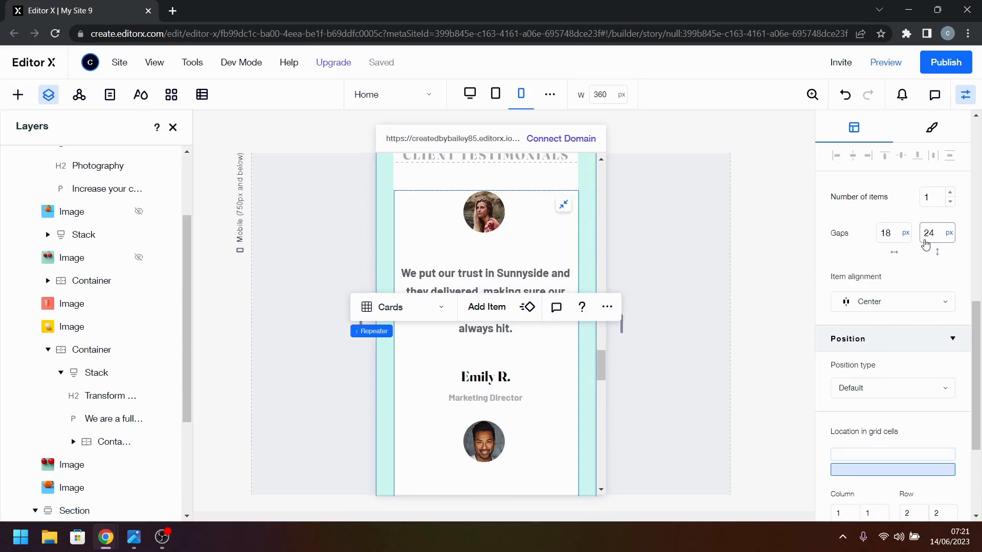
pyautogui.click(888, 238)
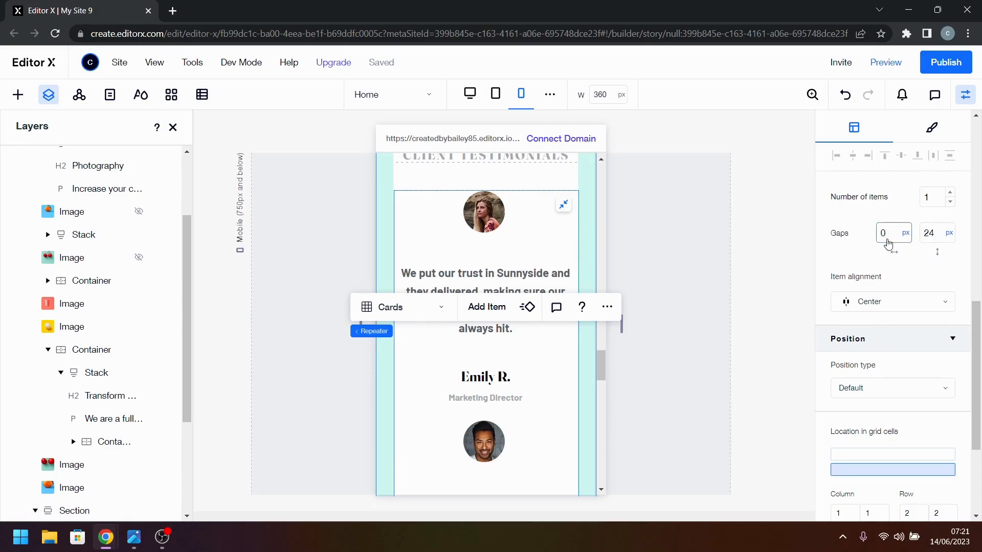
pyautogui.click(736, 325)
# - Set the testimonials repeater's vertical gap to 48 px
pyautogui.click(514, 420)
pyautogui.click(522, 434)
pyautogui.click(521, 434)
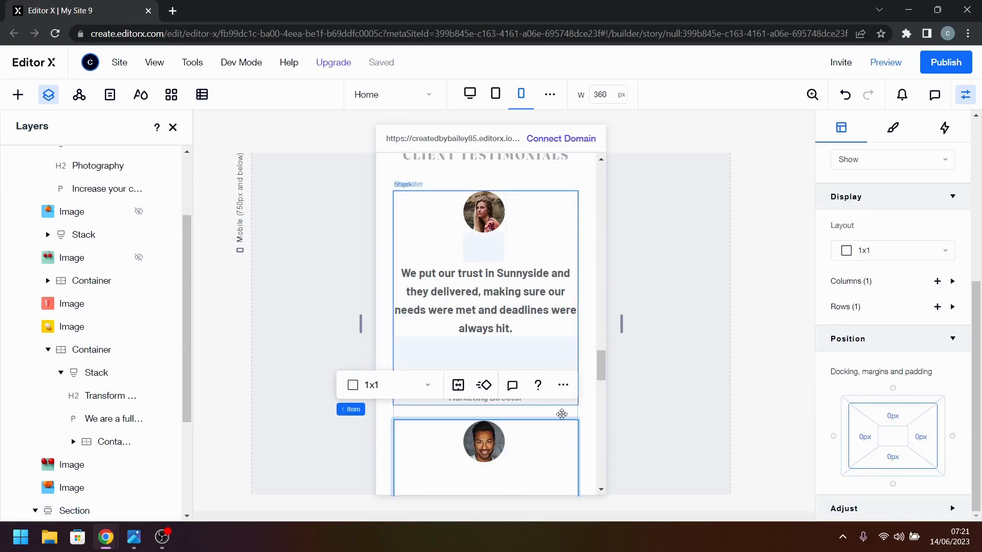
pyautogui.click(562, 414)
pyautogui.click(608, 435)
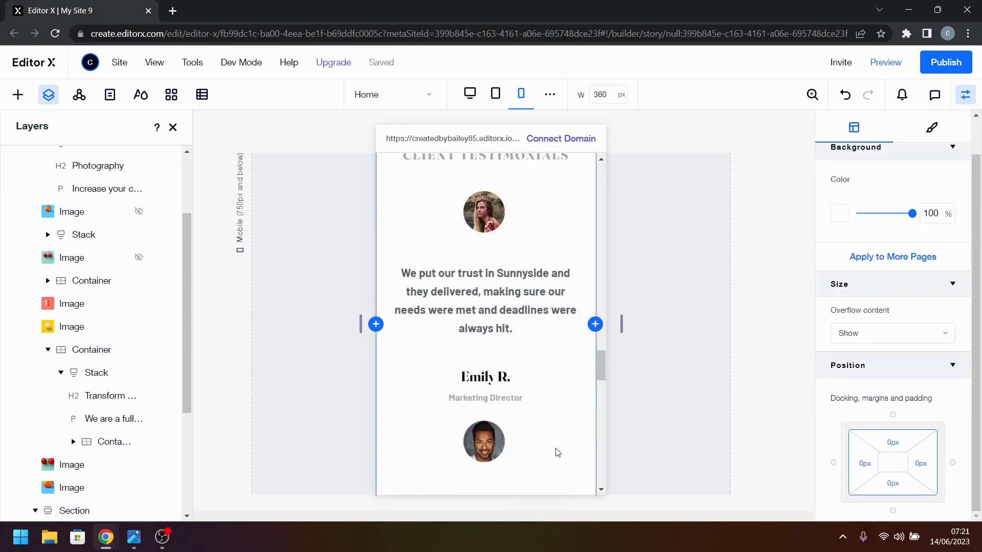
pyautogui.click(520, 299)
pyautogui.click(521, 299)
pyautogui.click(942, 225)
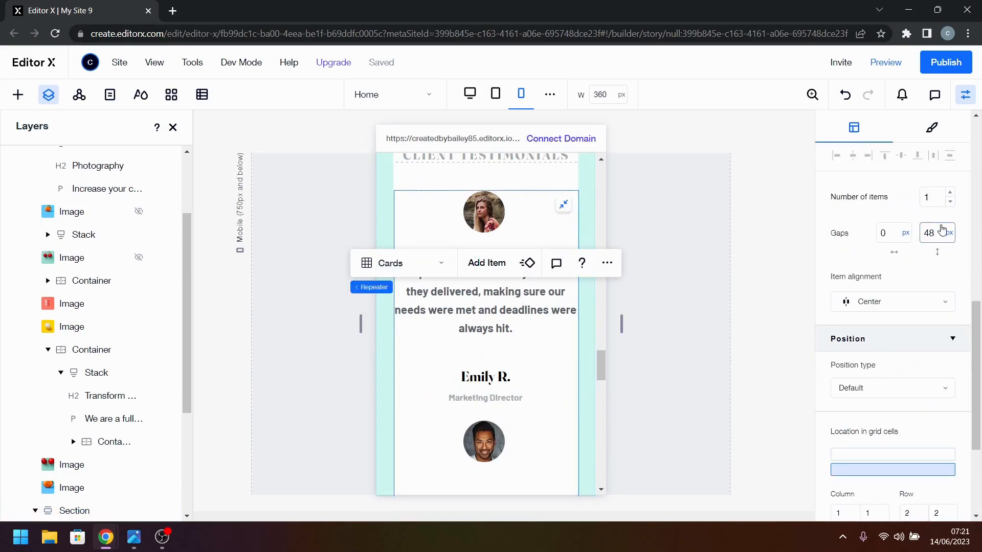
pyautogui.press('Return')
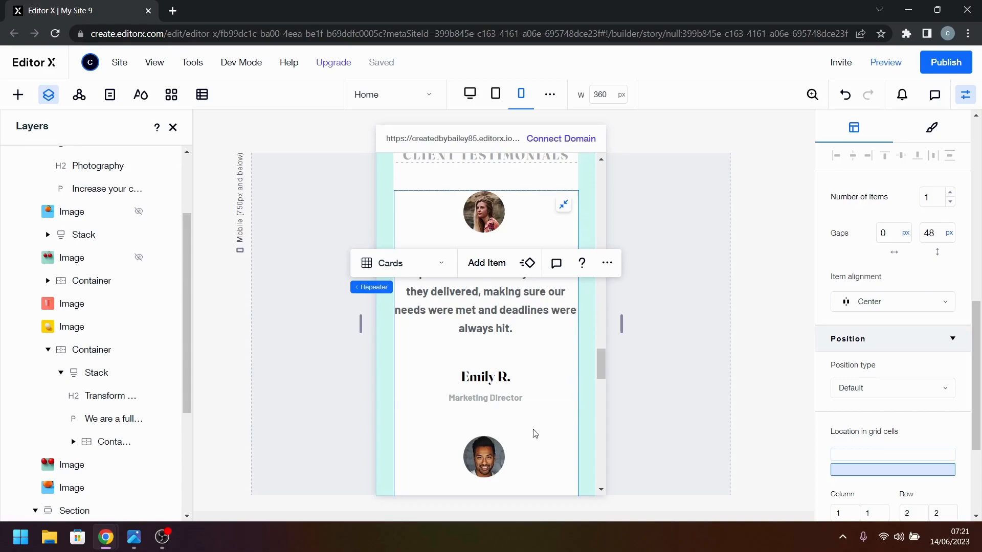
# - Look through all three testimonial cards to judge the widened spacing and text layout
pyautogui.scroll(1, 535, 434)
pyautogui.scroll(-5, 535, 434)
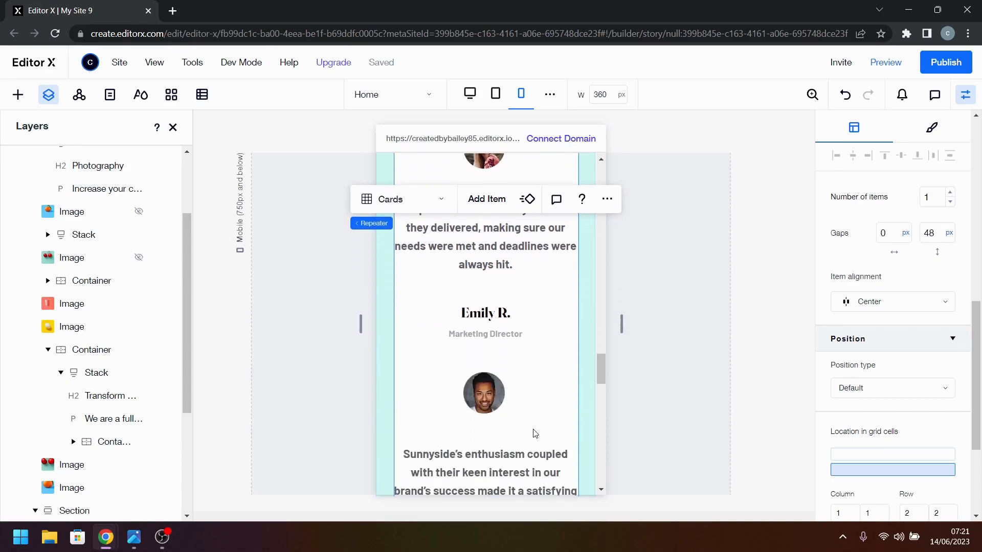
pyautogui.scroll(1, 535, 433)
pyautogui.scroll(-4, 535, 433)
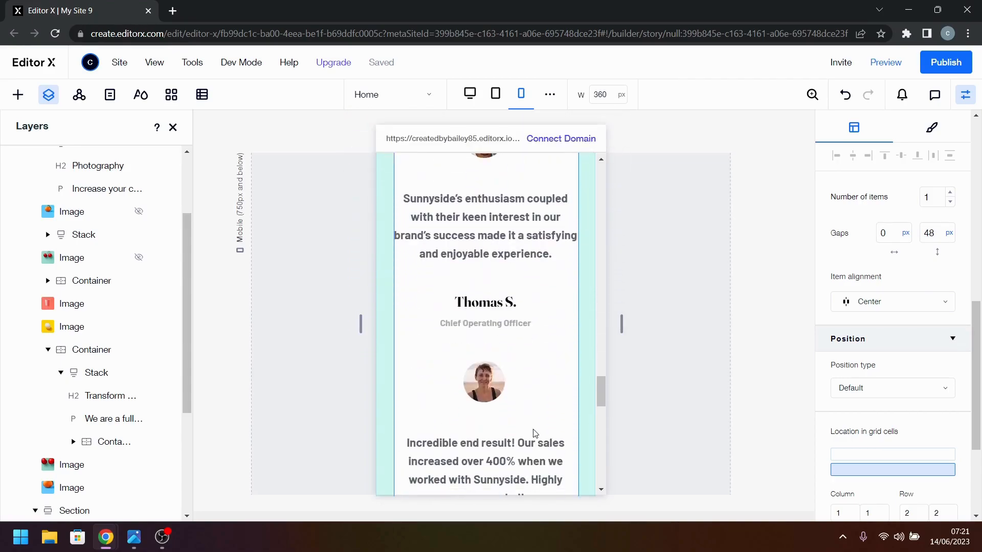
pyautogui.scroll(-2, 535, 434)
pyautogui.scroll(1, 535, 434)
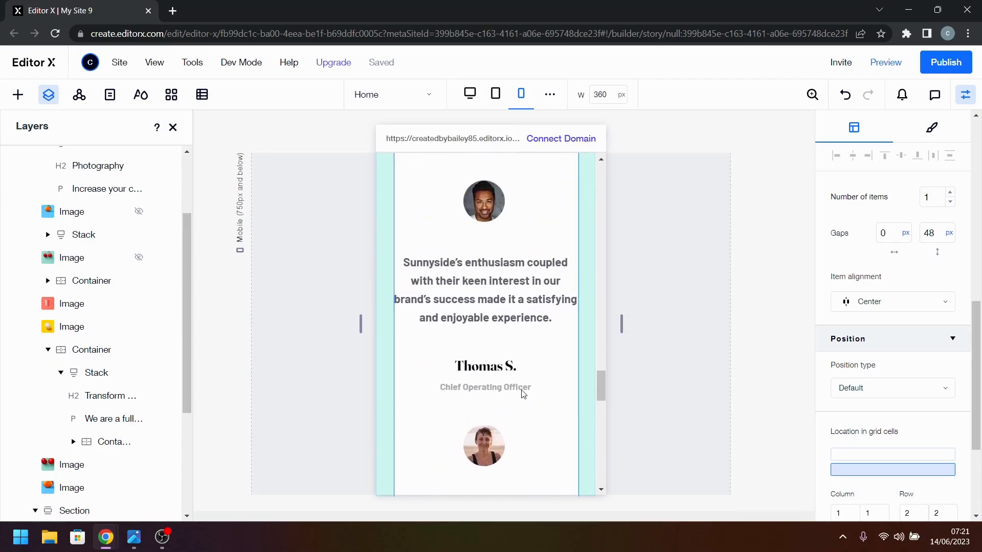
pyautogui.scroll(2, 526, 393)
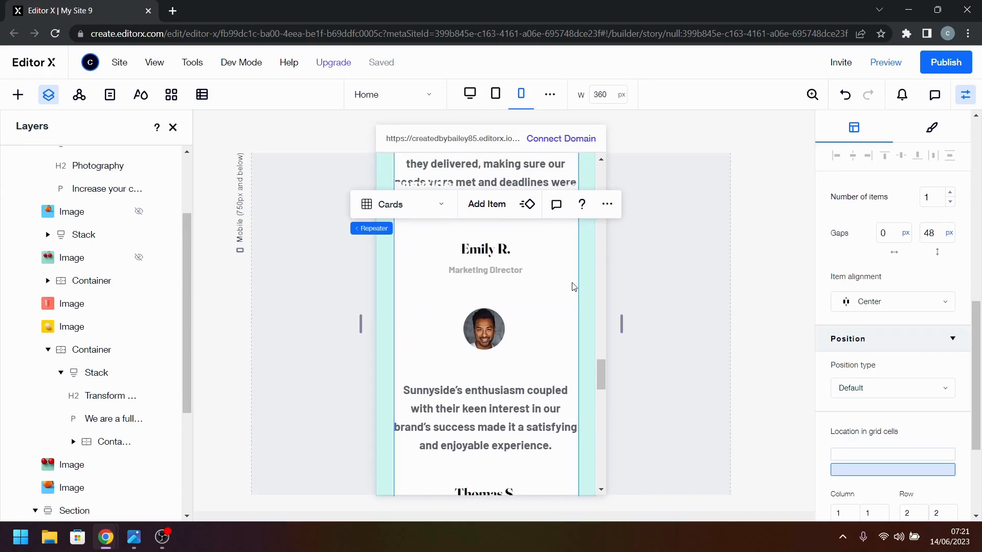
pyautogui.scroll(1, 529, 276)
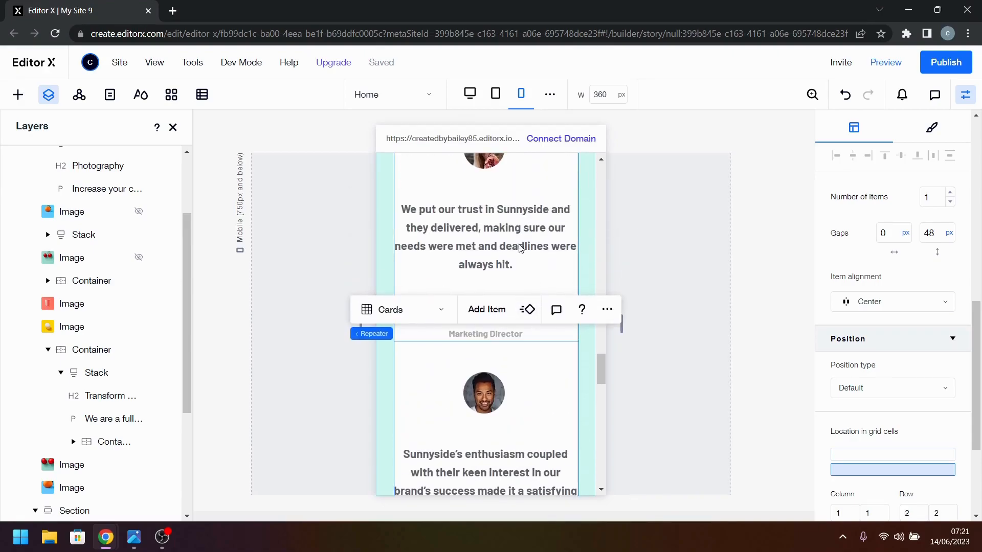
# - Set the quote text in the first testimonial card to font size 16
pyautogui.click(495, 287)
pyautogui.scroll(2, 492, 307)
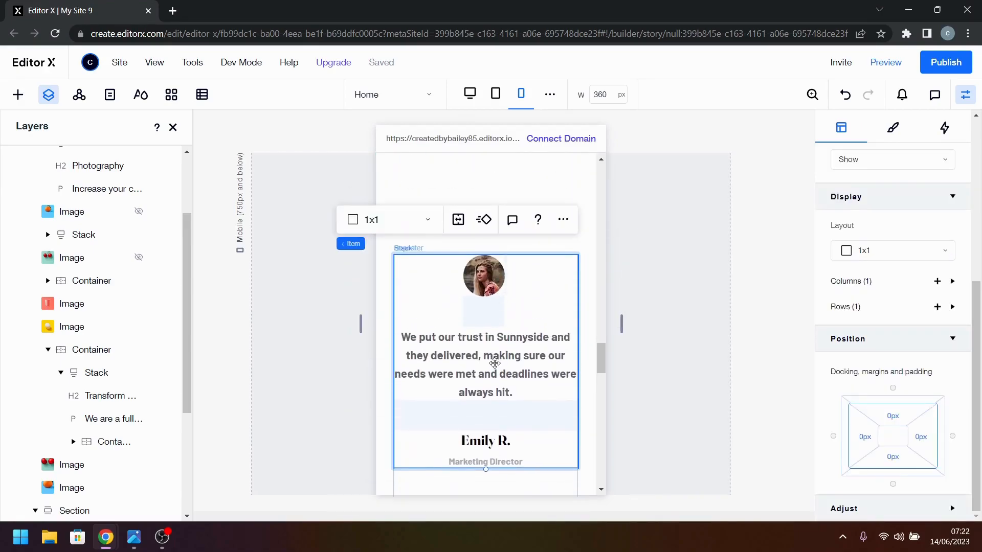
pyautogui.click(492, 360)
pyautogui.click(503, 358)
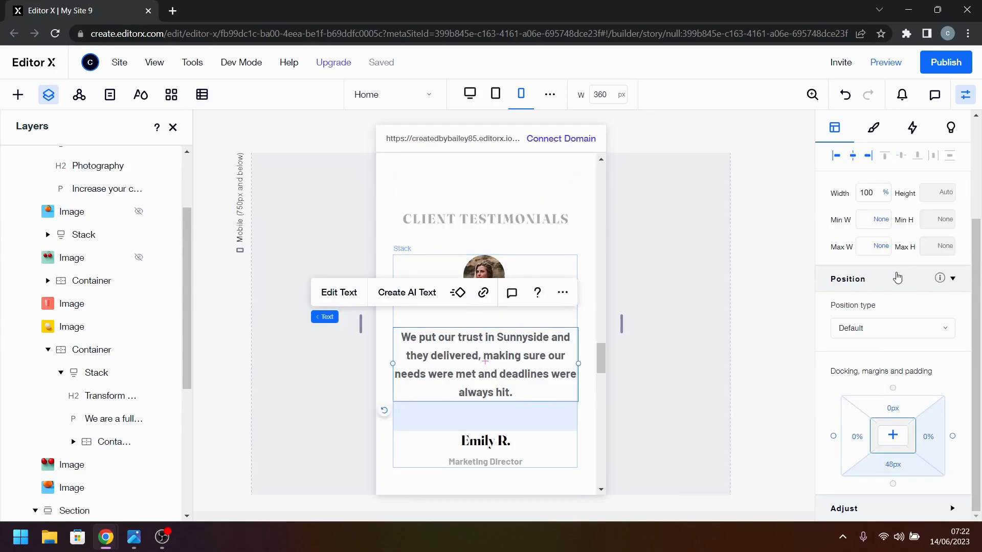
pyautogui.click(874, 132)
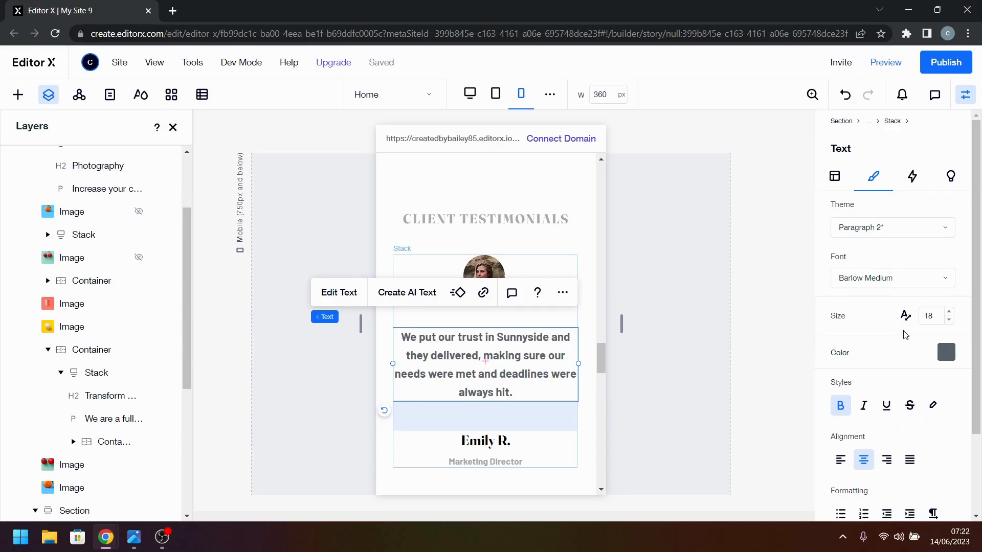
pyautogui.click(950, 321)
pyautogui.click(950, 322)
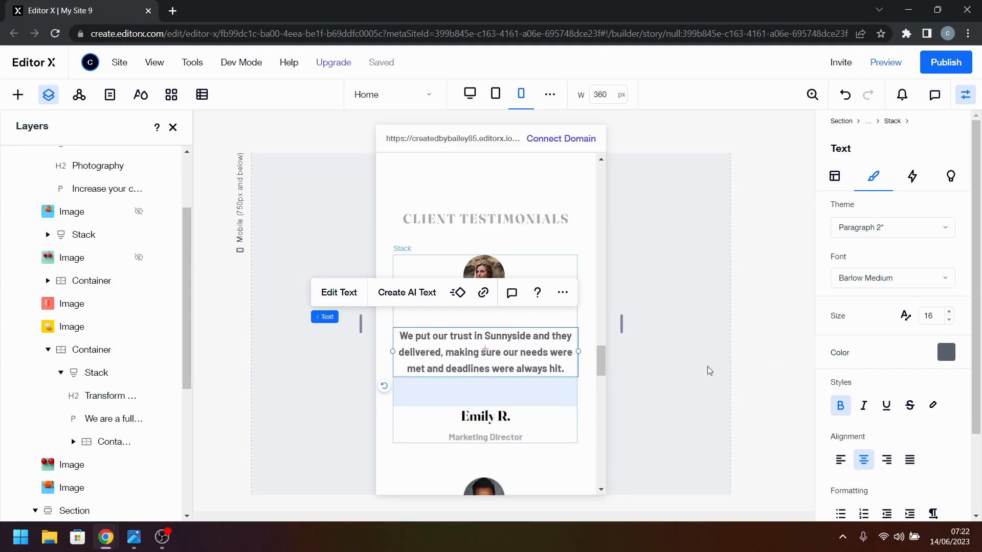
# - Set the reviewer name in the first testimonial card to font size 20
pyautogui.click(495, 420)
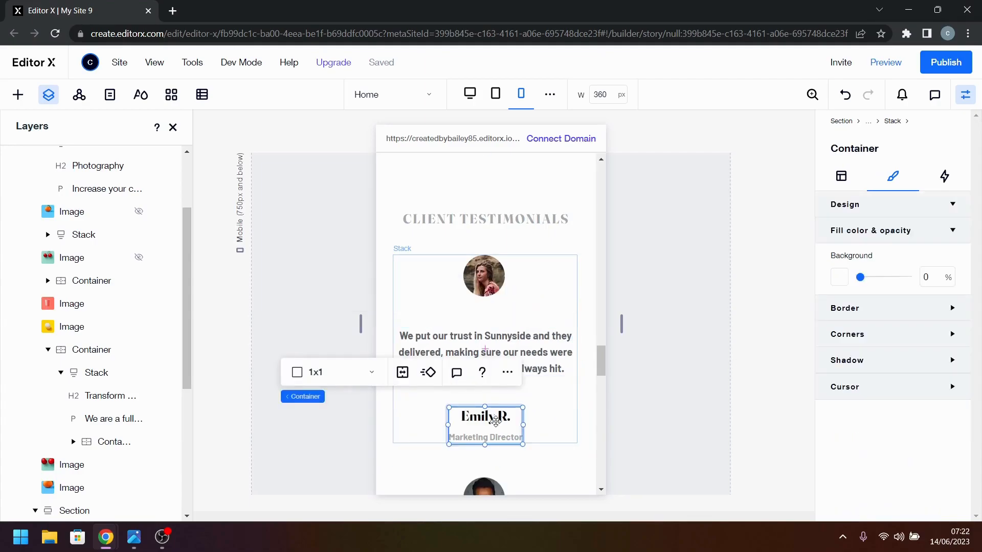
pyautogui.click(495, 421)
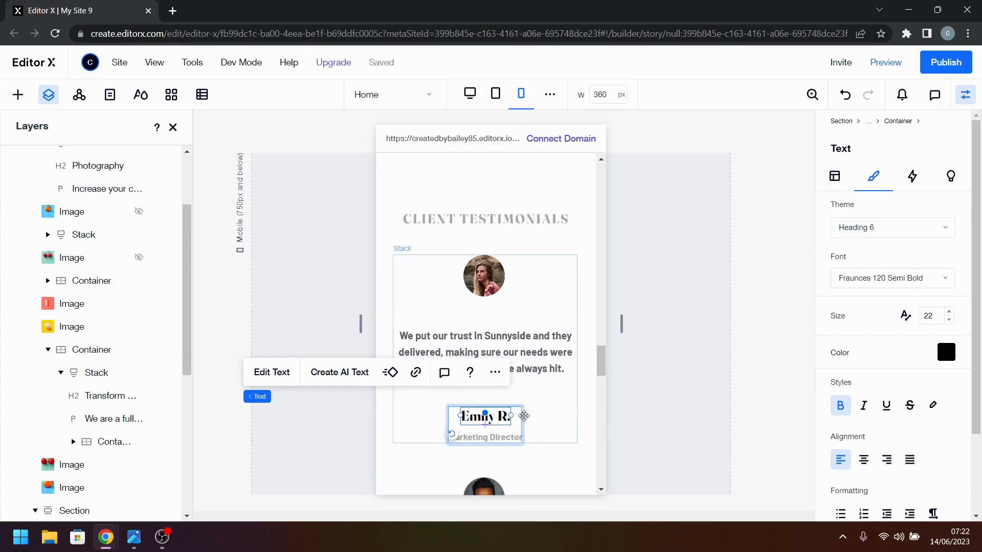
pyautogui.click(950, 320)
pyautogui.click(950, 321)
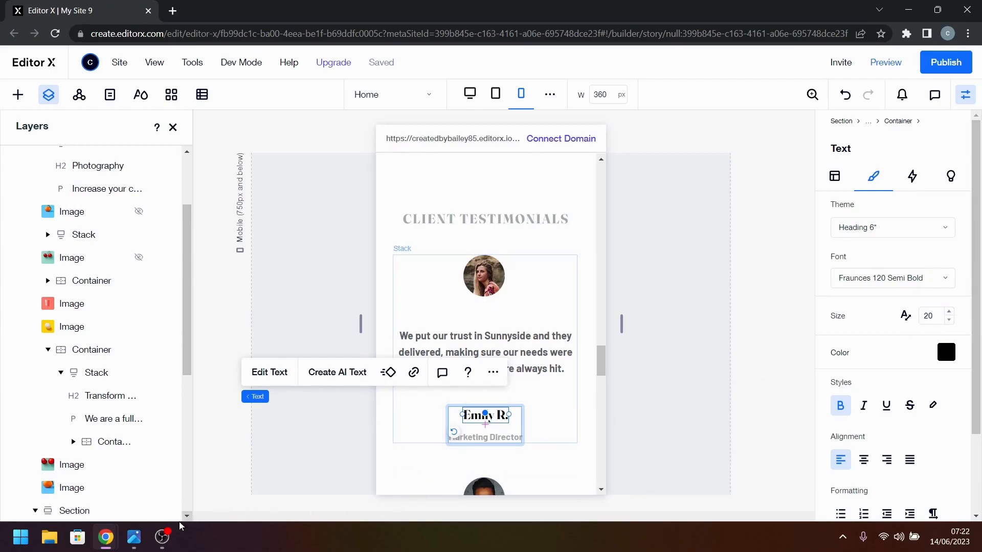
# - Compare the first testimonial with mobile-design.jpg and try a smaller font size for the reviewer name
pyautogui.click(134, 537)
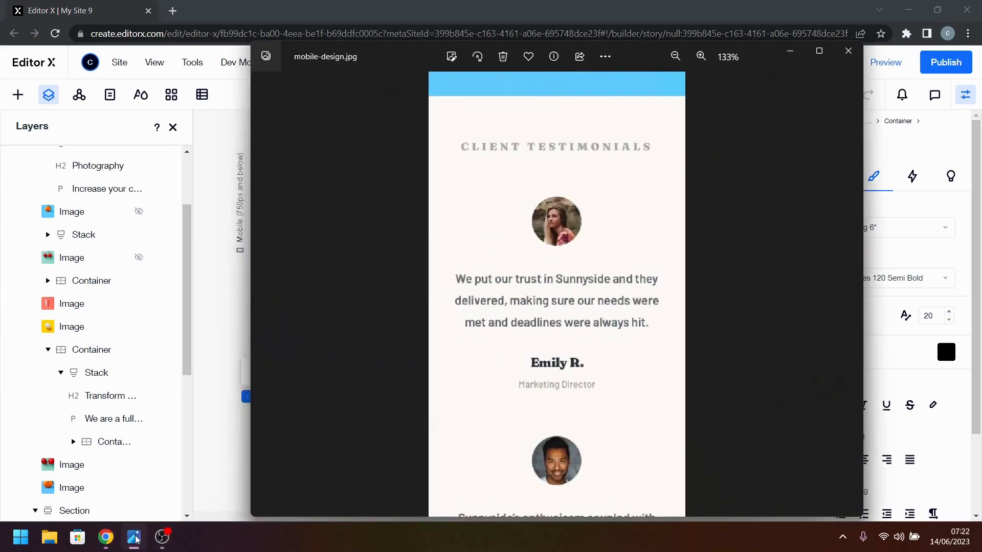
pyautogui.click(135, 538)
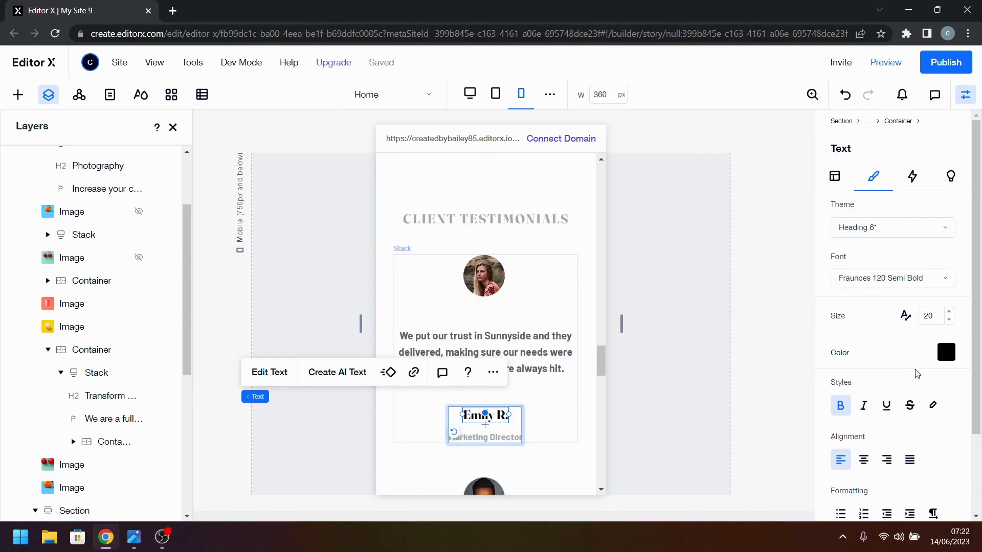
pyautogui.click(949, 320)
pyautogui.click(950, 321)
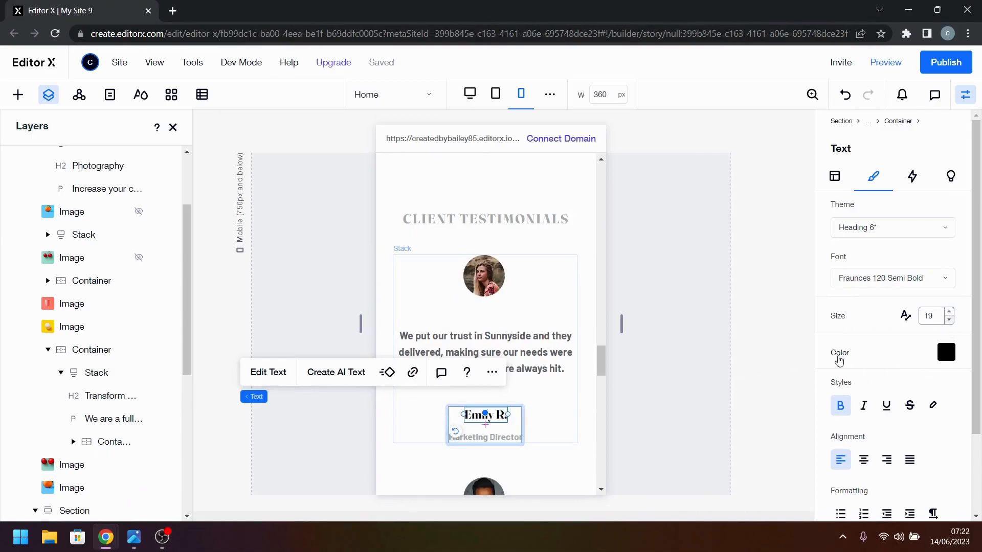
pyautogui.click(504, 439)
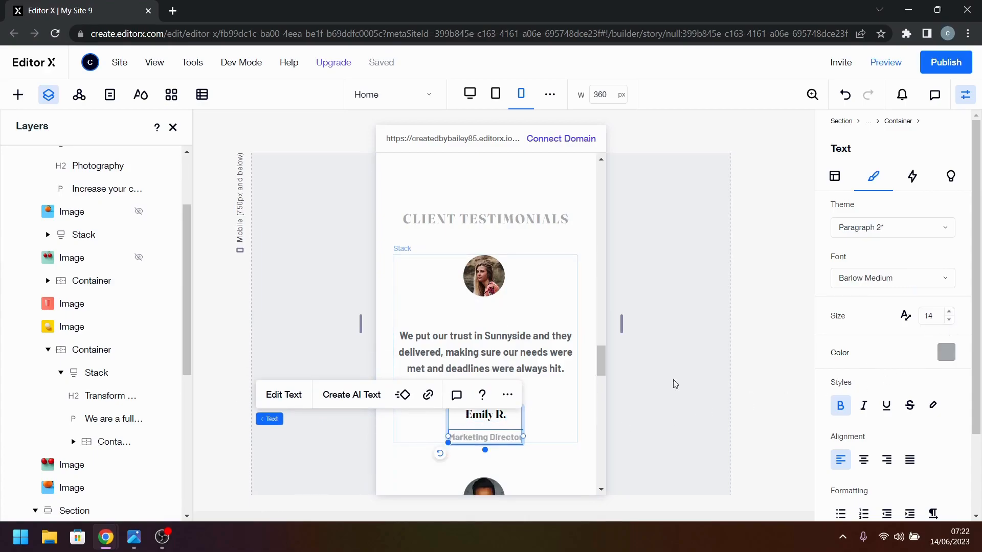
# - Raise the reviewer name's font size back to 20 and deselect the text
pyautogui.click(486, 415)
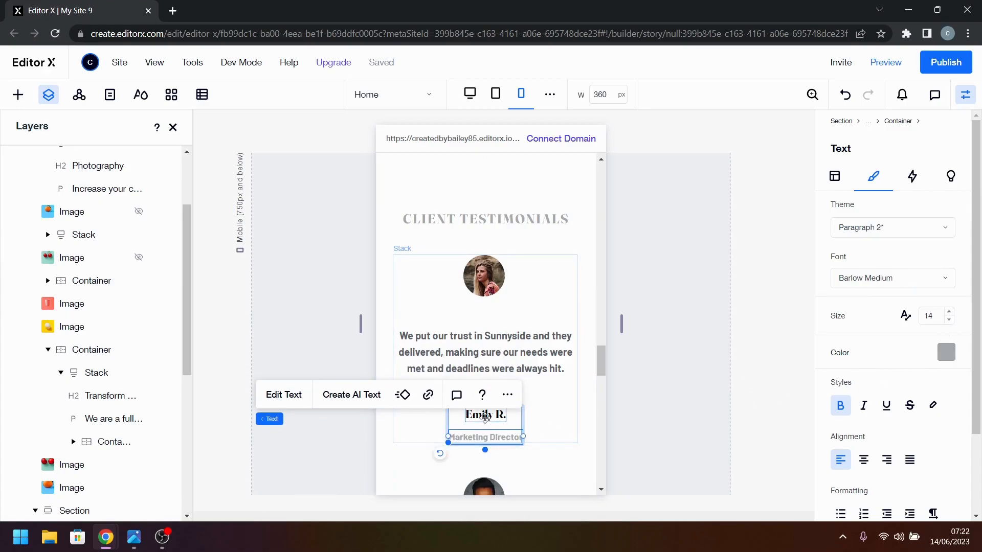
pyautogui.click(950, 313)
pyautogui.click(949, 312)
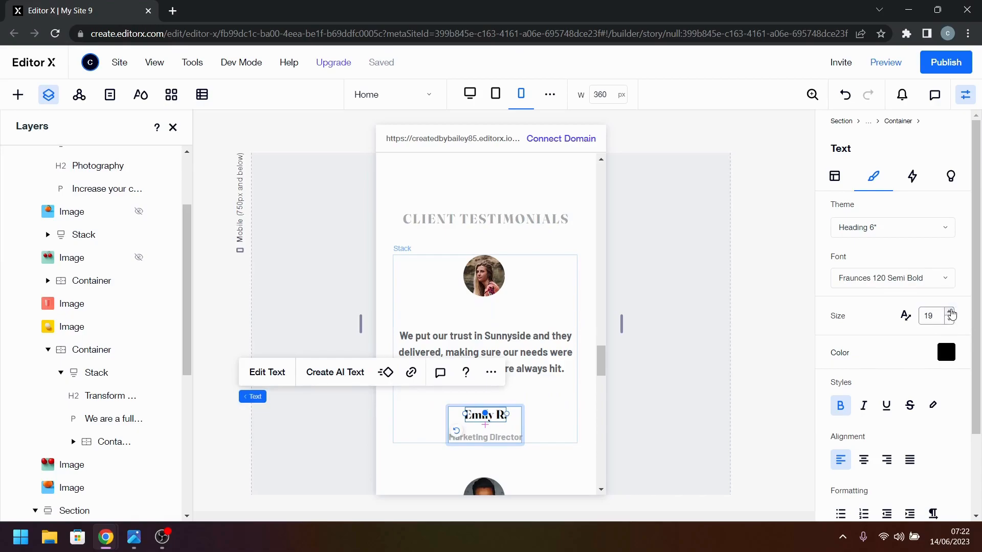
pyautogui.click(714, 374)
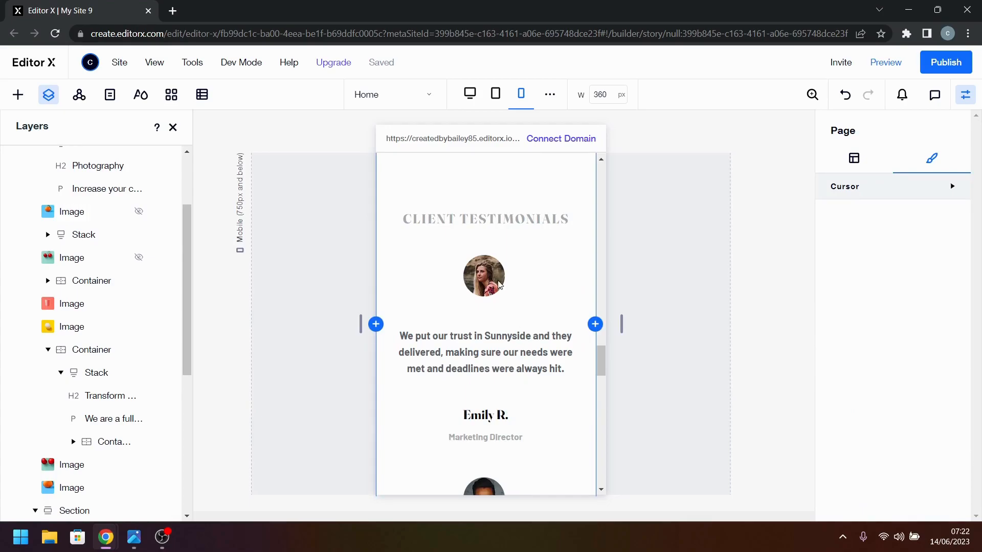
# - Check the card spacing in mobile-design.jpg and set the first testimonial stack's item spacing to 32 px
pyautogui.click(136, 547)
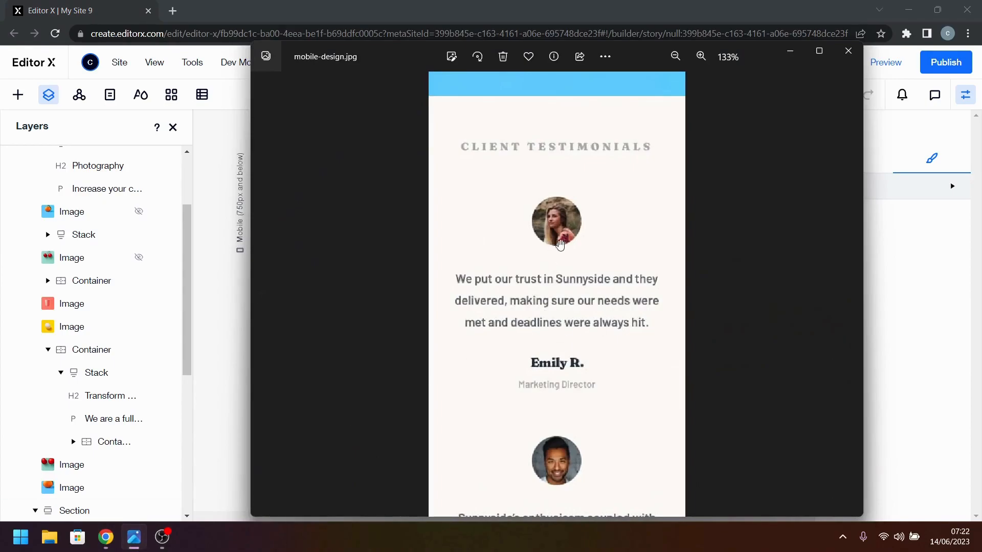
pyautogui.click(788, 54)
pyautogui.click(504, 309)
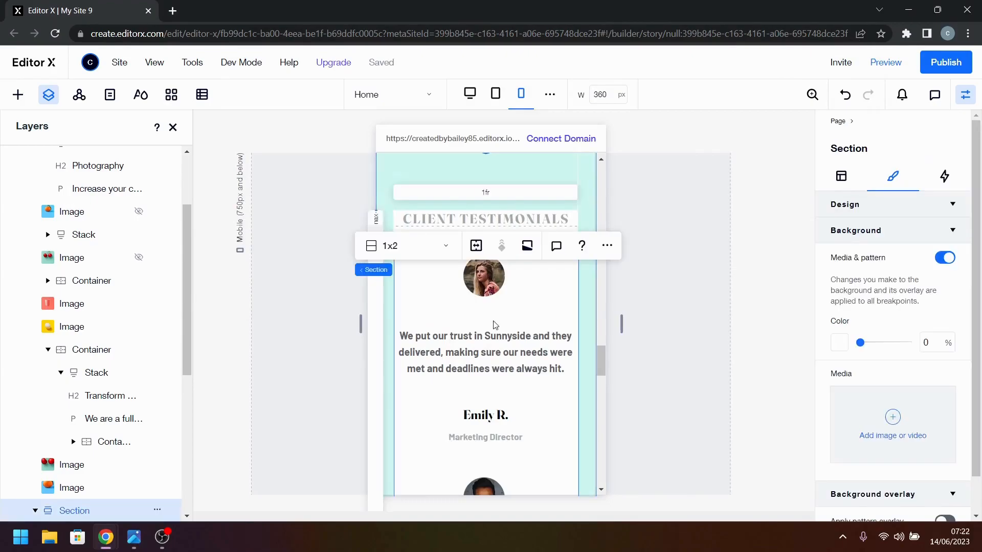
pyautogui.click(494, 326)
pyautogui.click(485, 328)
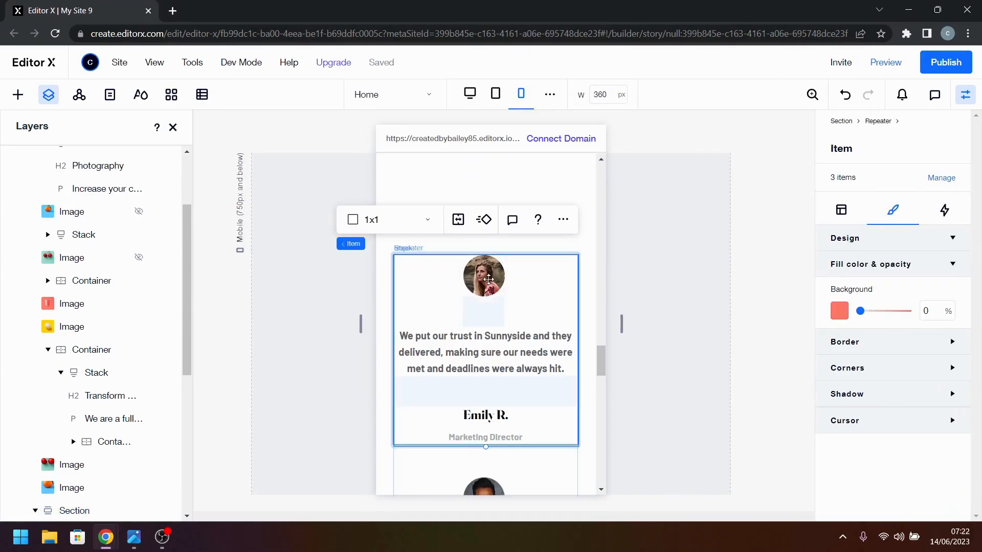
pyautogui.click(531, 310)
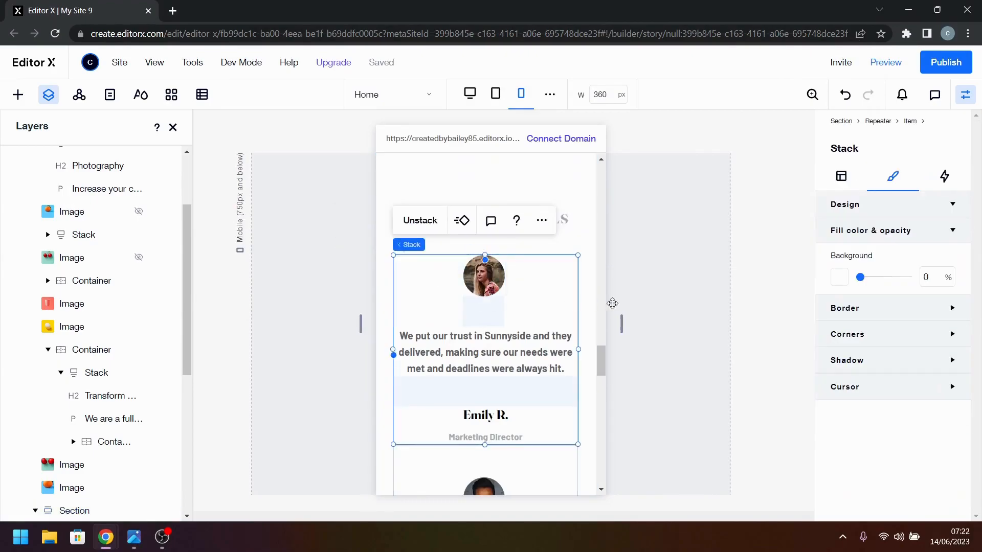
pyautogui.click(849, 188)
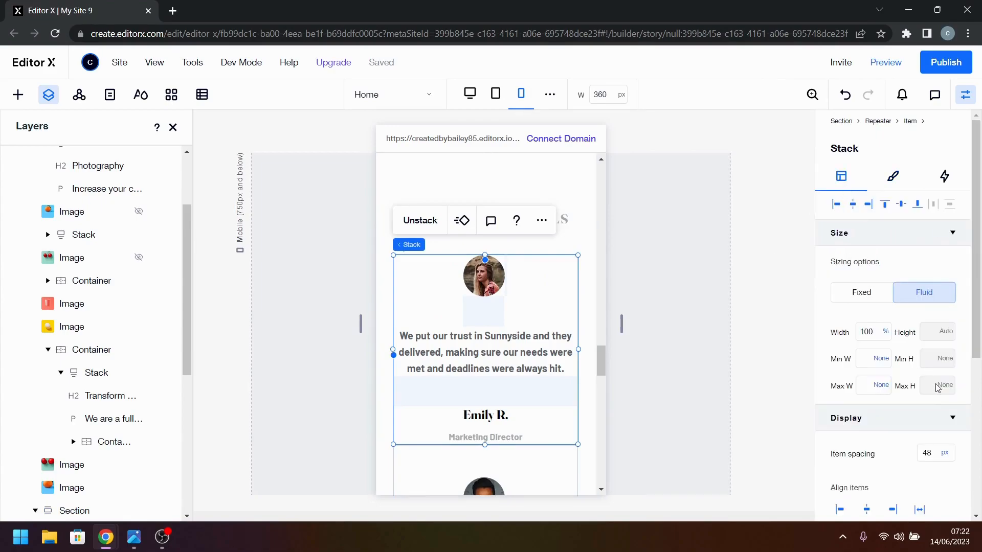
pyautogui.click(923, 460)
pyautogui.press('Return')
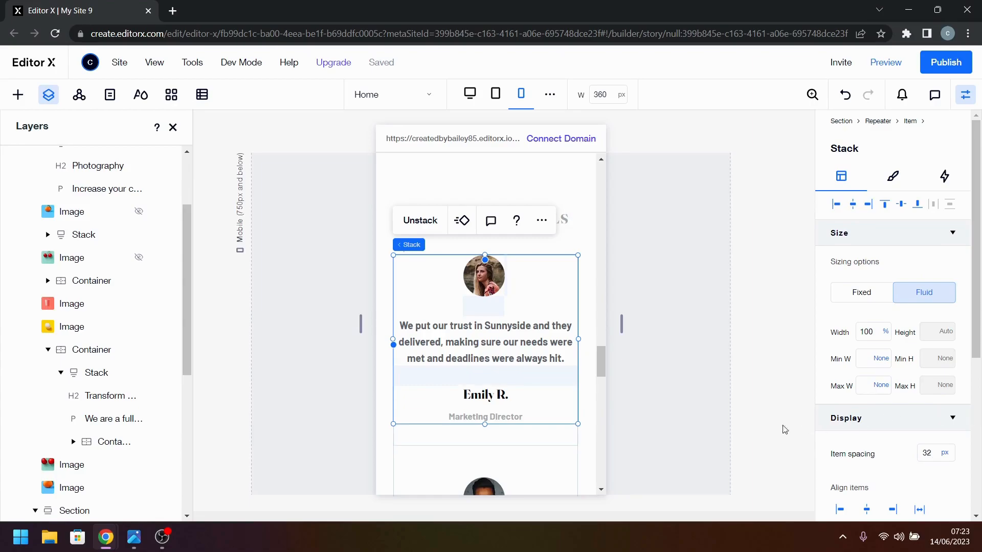
pyautogui.click(704, 343)
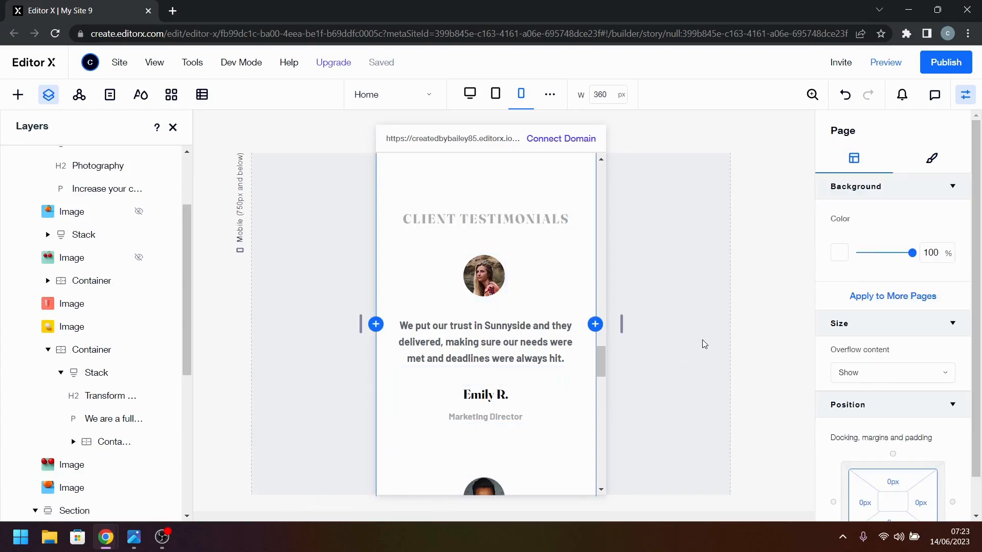
# - Compare the testimonials with mobile-design.jpg and open the Client Testimonials section's left padding value
pyautogui.click(134, 541)
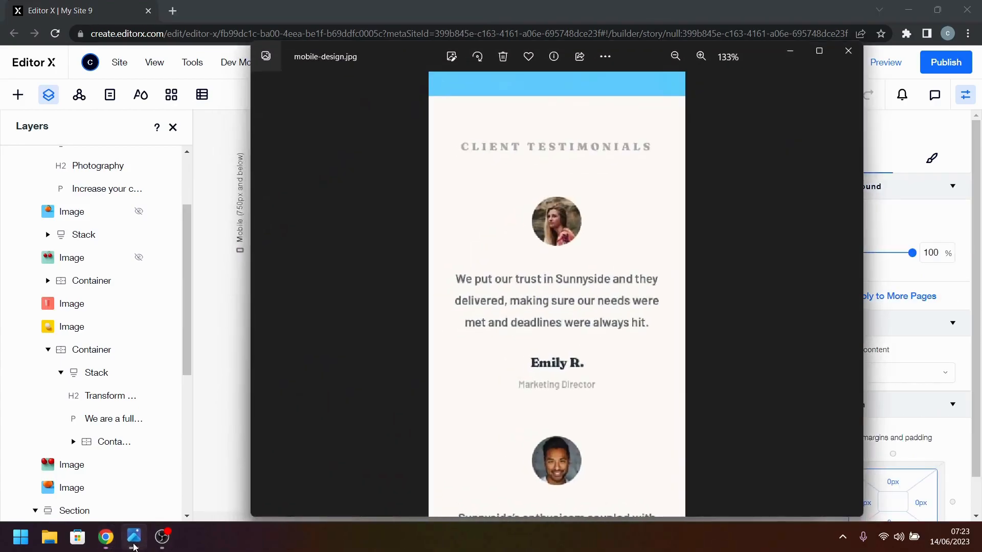
pyautogui.click(134, 543)
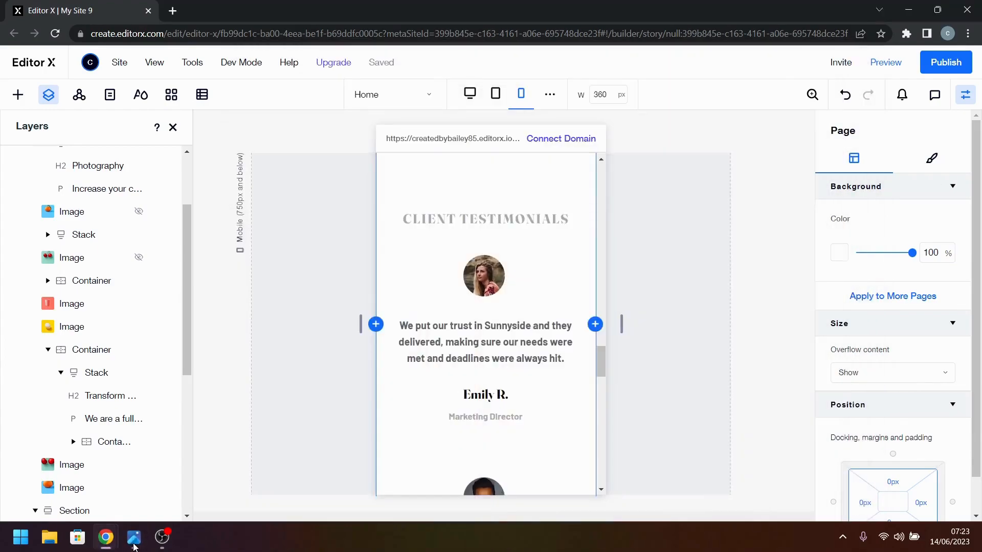
pyautogui.click(547, 352)
pyautogui.click(526, 373)
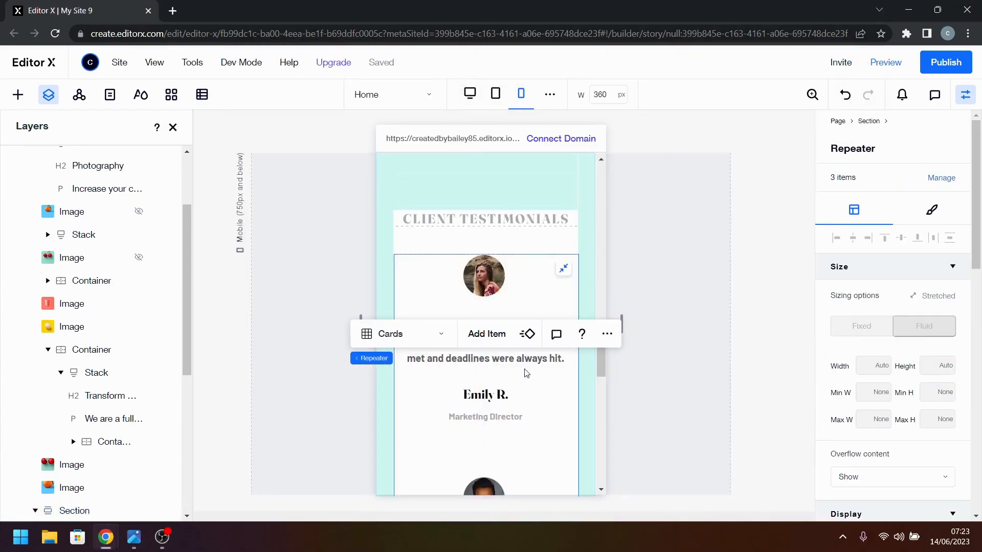
pyautogui.click(592, 399)
pyautogui.scroll(-6, 947, 379)
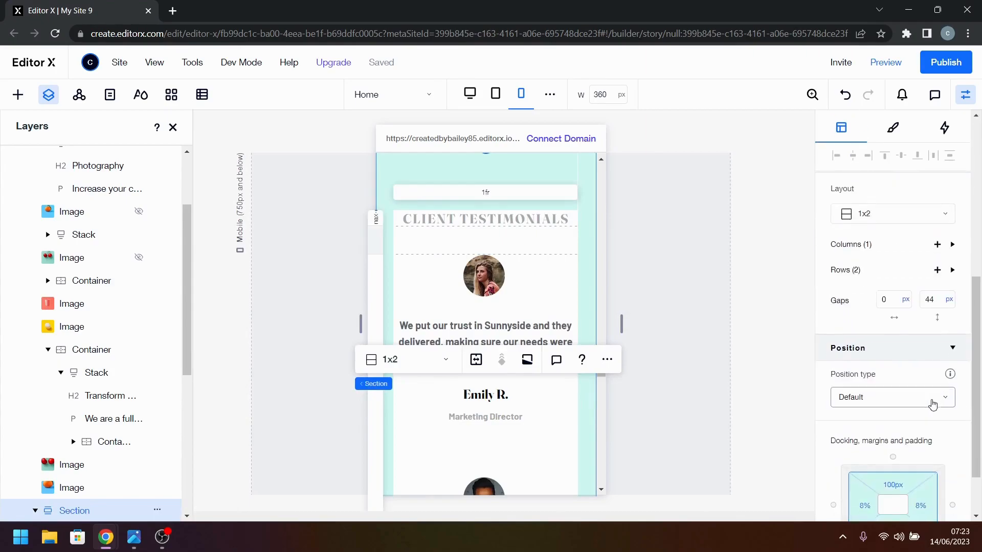
pyautogui.click(865, 436)
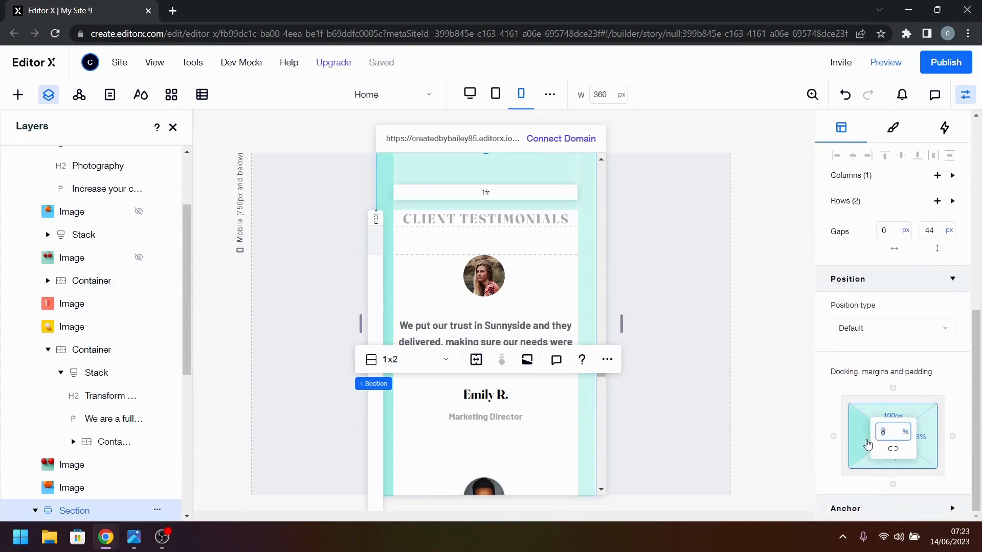
pyautogui.click(134, 537)
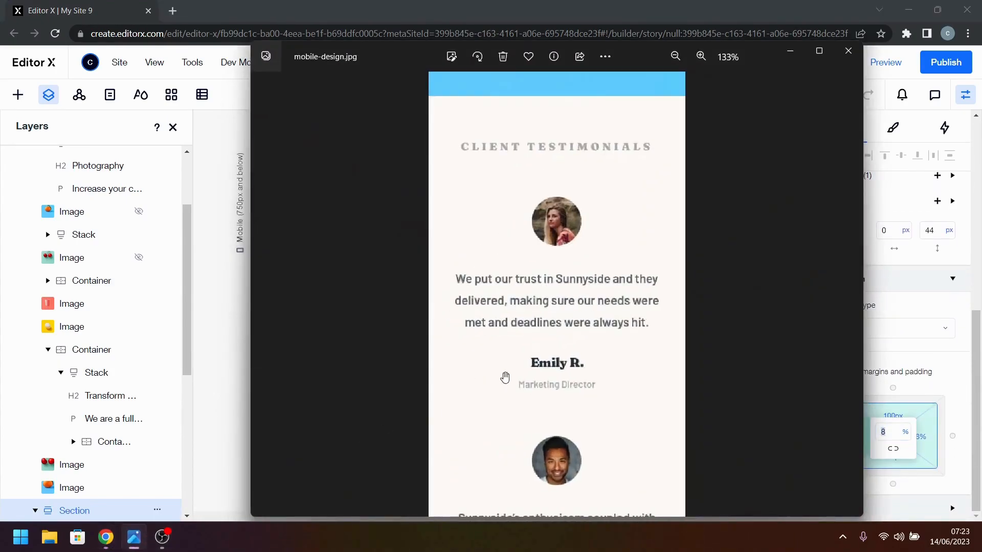
pyautogui.click(791, 51)
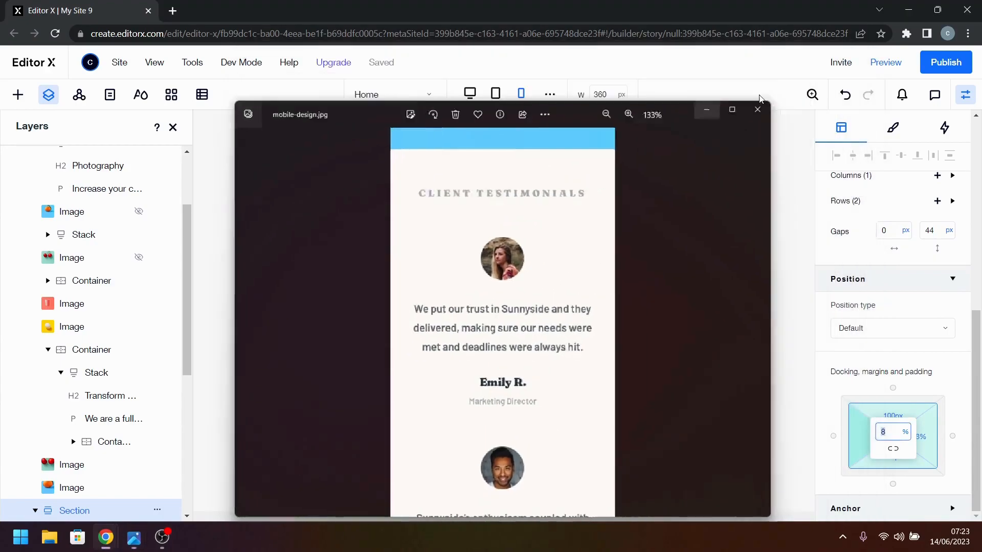
# - Examine the inner padding of the "Stand out to the right audience" container as a reference for the testimonials section
pyautogui.scroll(10, 587, 404)
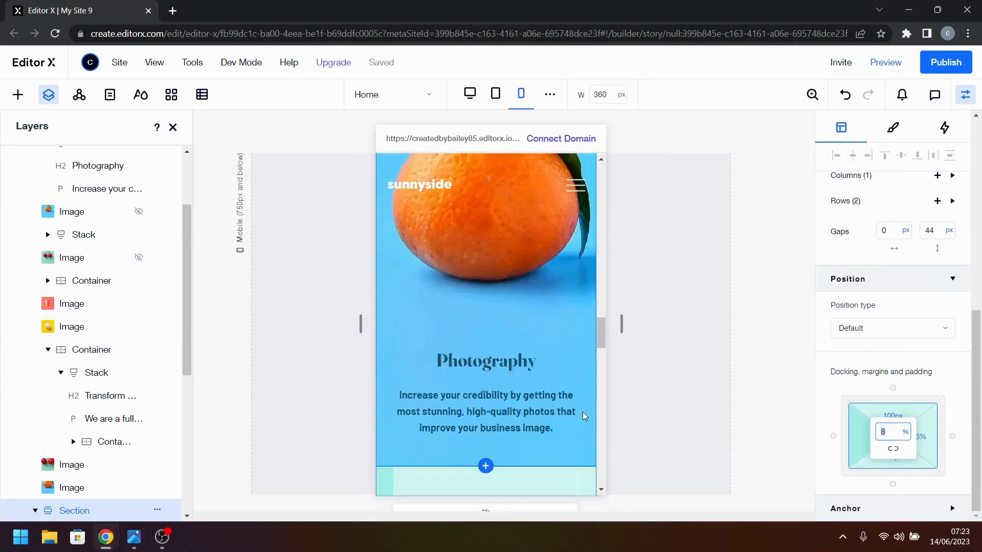
pyautogui.scroll(10, 585, 416)
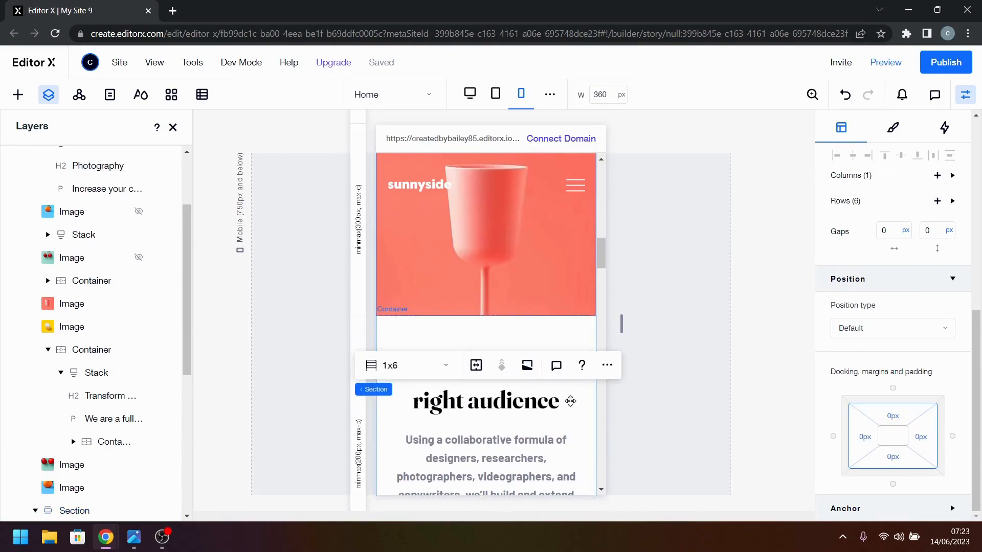
pyautogui.click(559, 404)
pyautogui.scroll(-3, 900, 409)
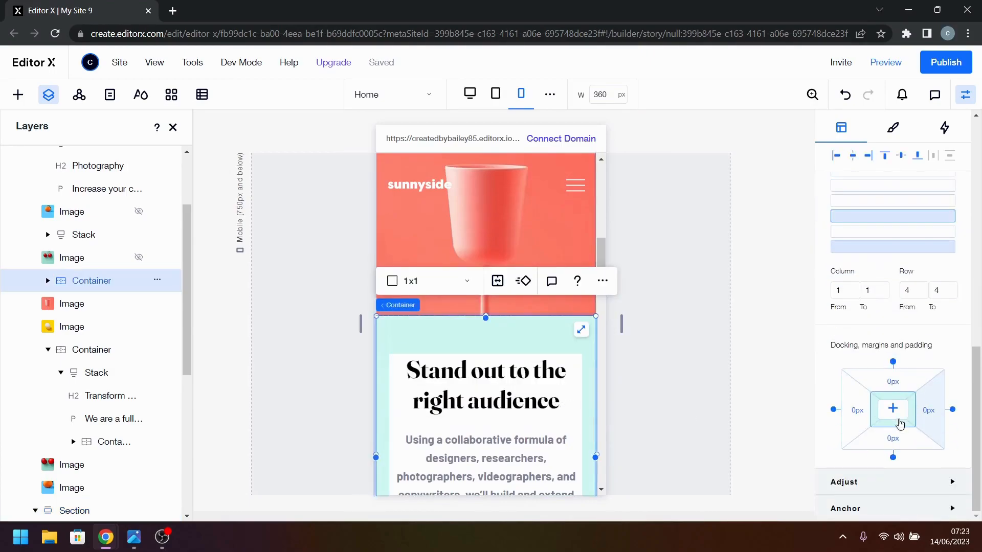
pyautogui.click(894, 409)
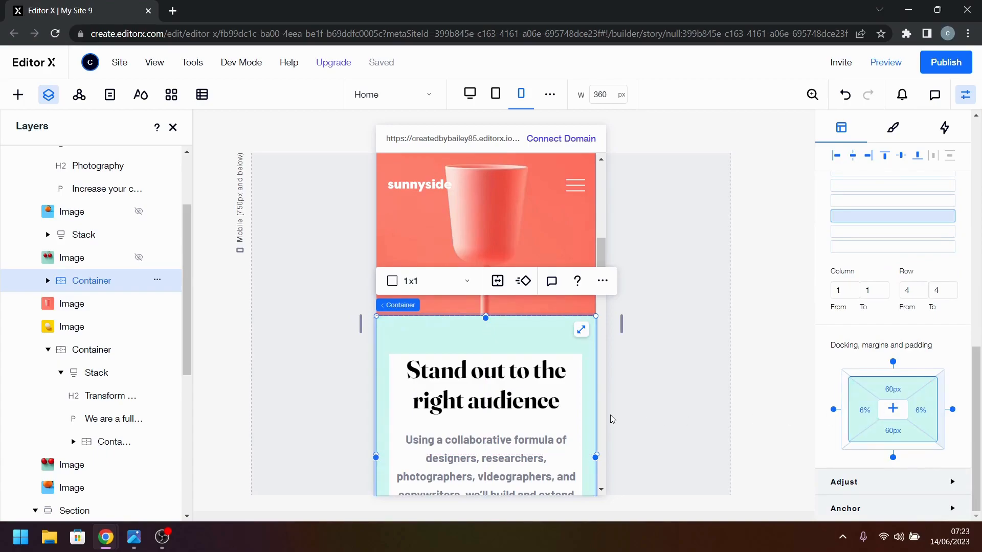
pyautogui.scroll(-3, 555, 428)
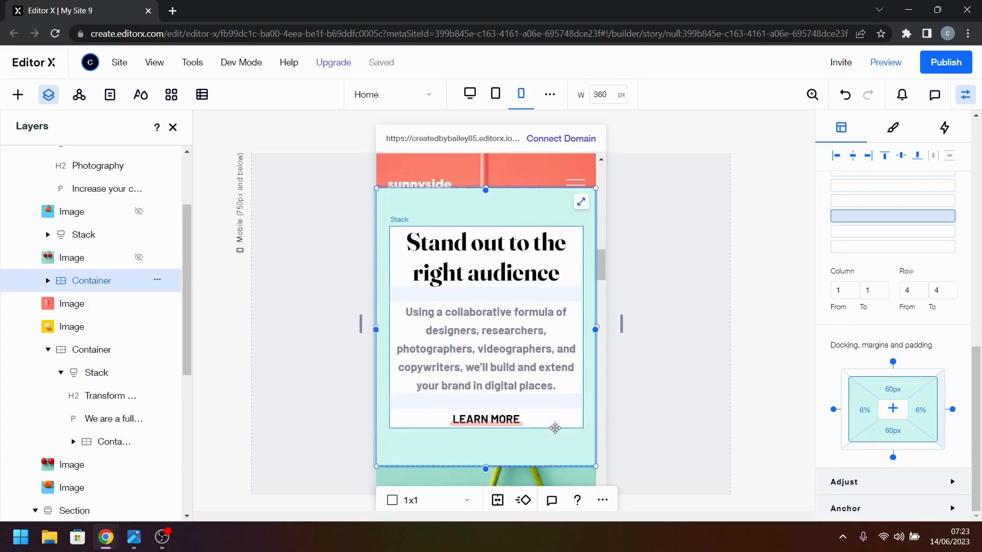
pyautogui.scroll(-15, 658, 422)
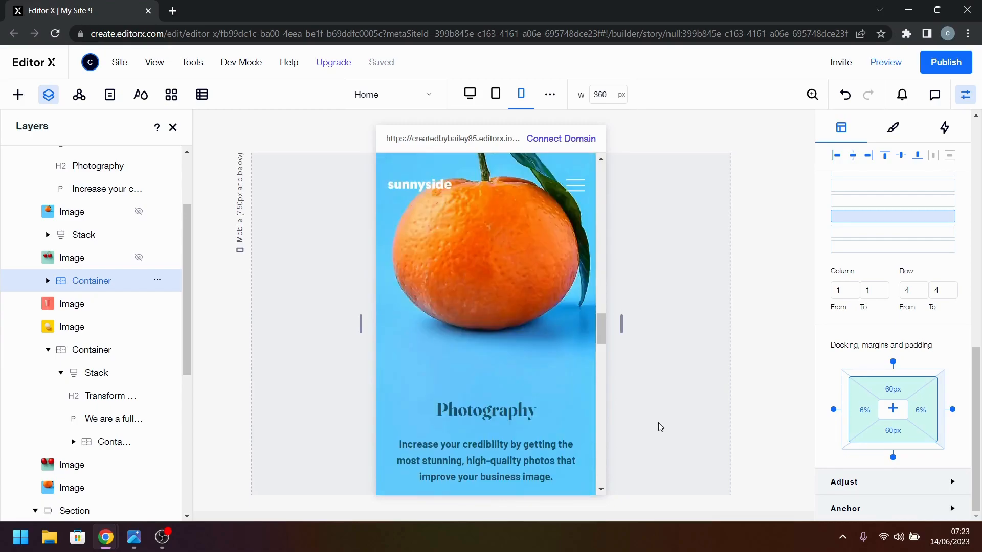
# - Set the Client Testimonials section's padding to 60 px above and below and 6% on both sides
pyautogui.click(508, 314)
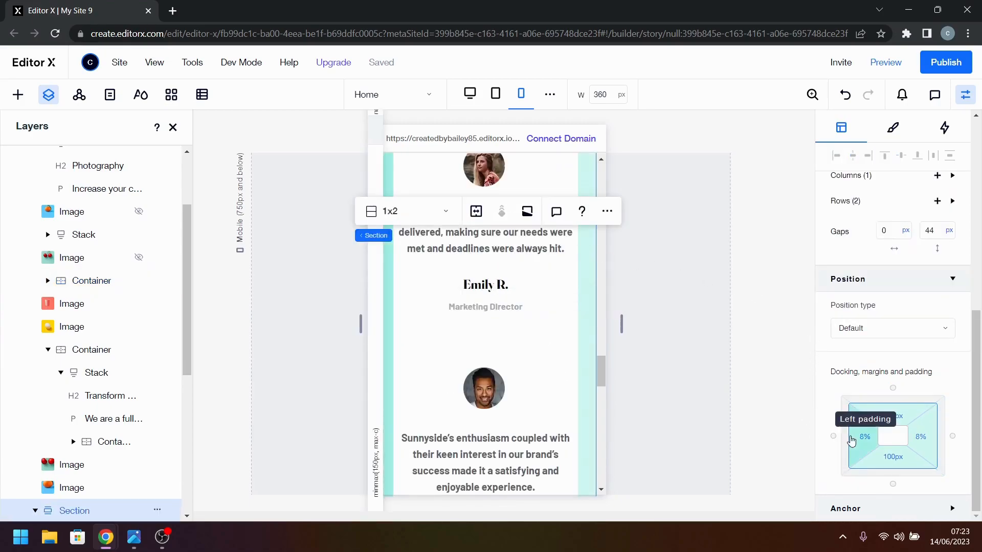
pyautogui.click(851, 440)
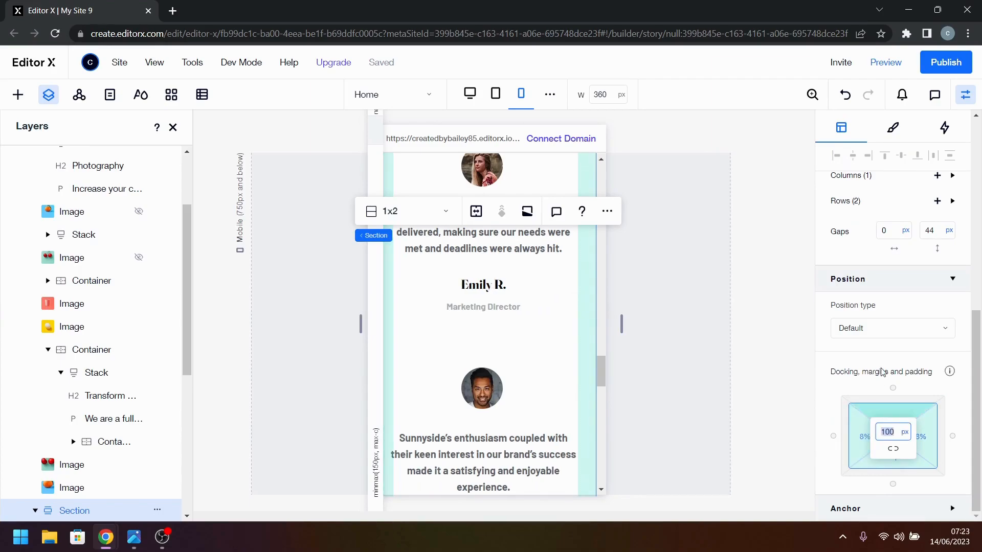
pyautogui.press('Tab')
pyautogui.write('6')
pyautogui.press('Tab')
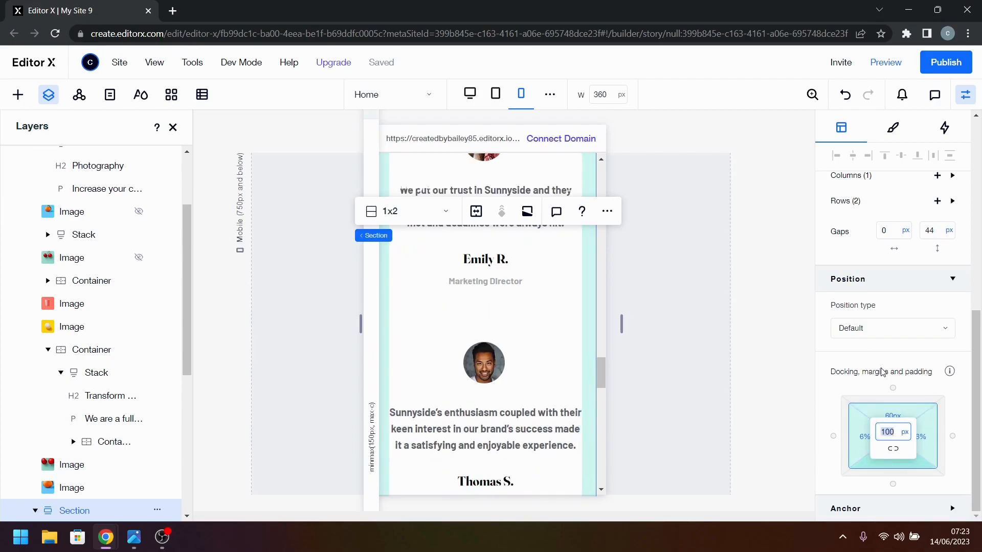
pyautogui.write('60')
pyautogui.press('Return')
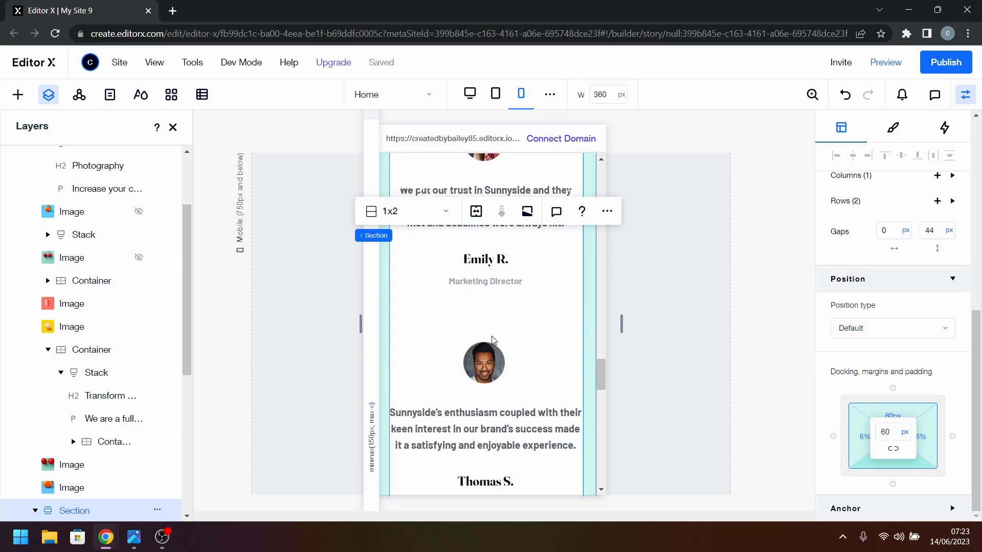
# - Review the testimonials down to the last card and compare their layout with mobile-design.jpg
pyautogui.scroll(-5, 485, 348)
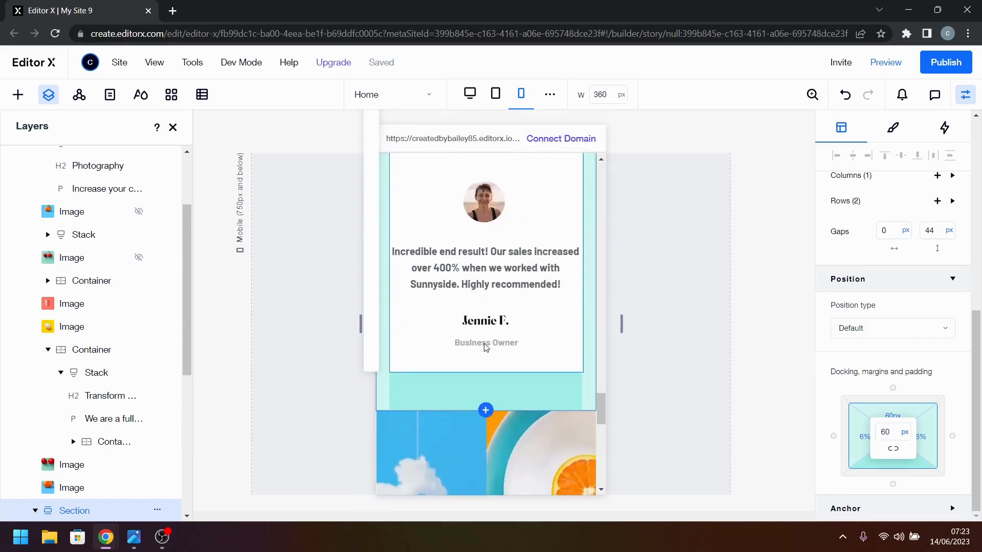
pyautogui.click(531, 323)
pyautogui.click(667, 305)
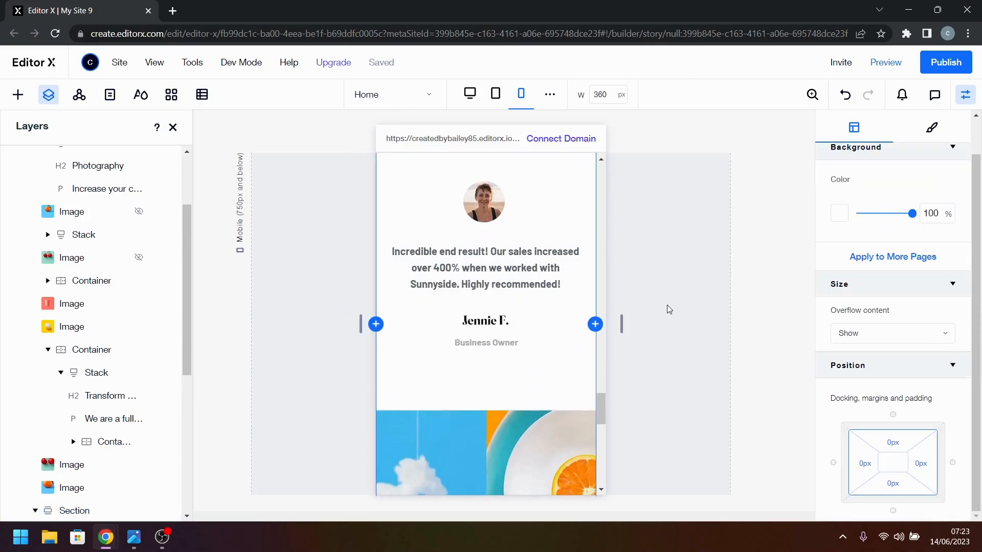
pyautogui.scroll(4, 508, 387)
pyautogui.scroll(6, 508, 387)
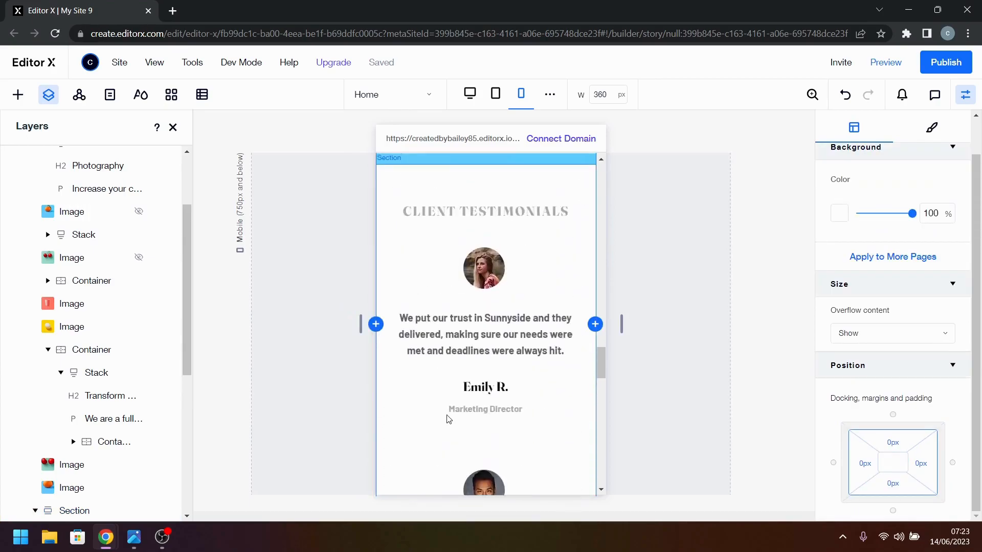
pyautogui.scroll(-2, 447, 417)
pyautogui.click(134, 537)
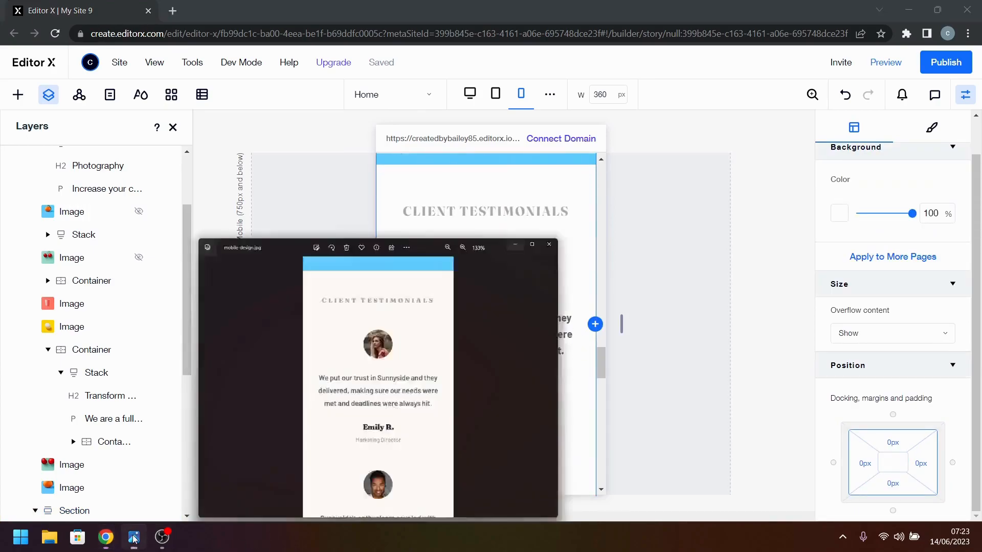
pyautogui.click(134, 537)
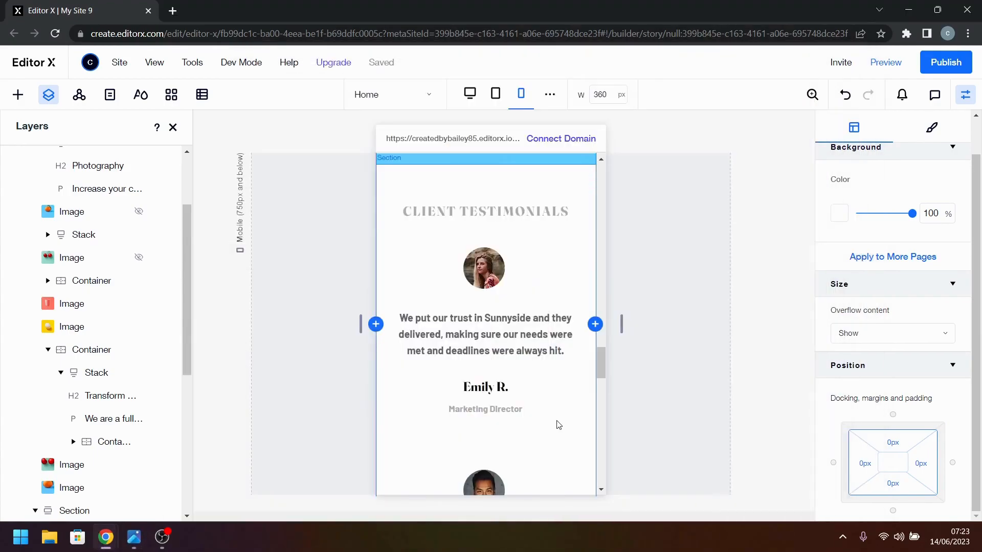
# - Set the testimonials repeater's vertical gap to 32 px and check the spacing between its cards
pyautogui.click(508, 432)
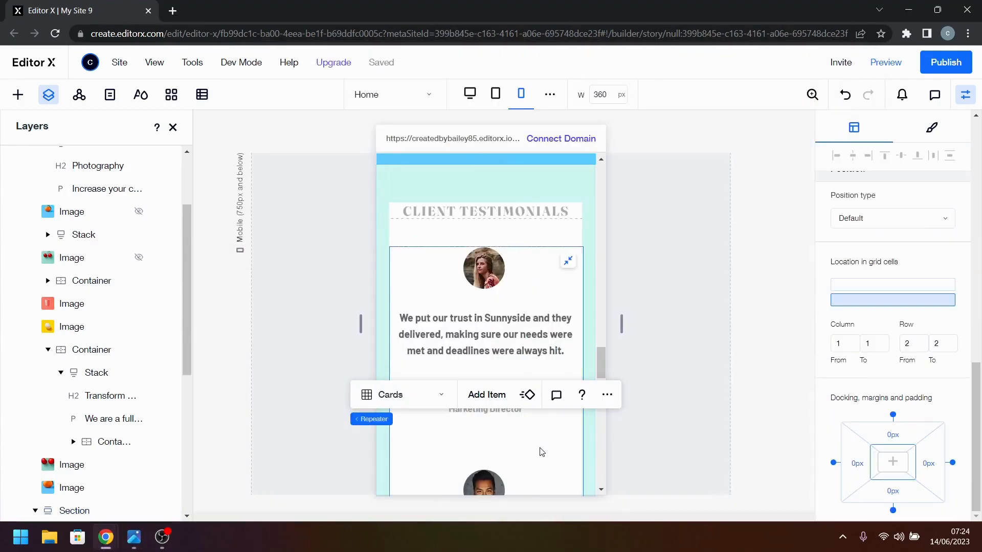
pyautogui.scroll(4, 893, 307)
pyautogui.click(937, 253)
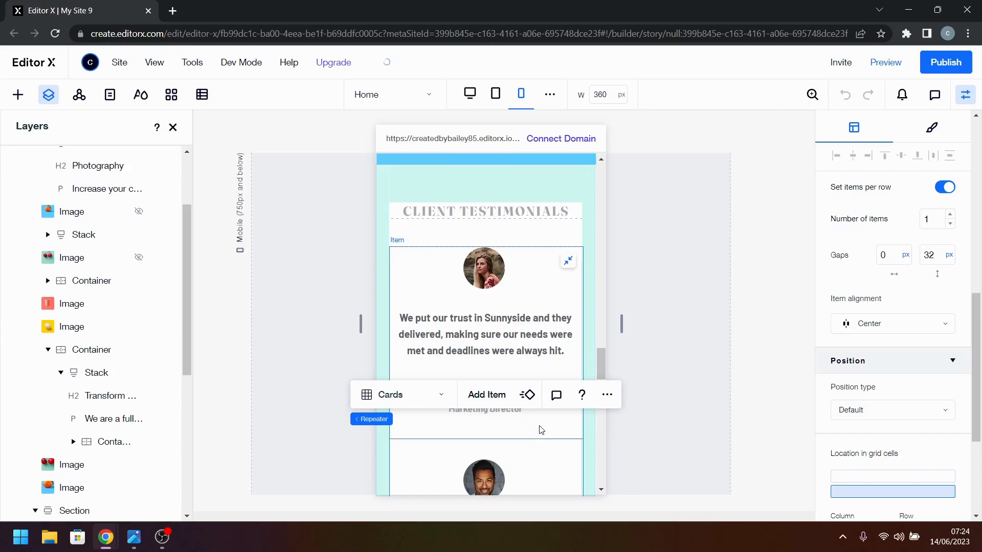
pyautogui.scroll(-2, 542, 429)
pyautogui.click(511, 426)
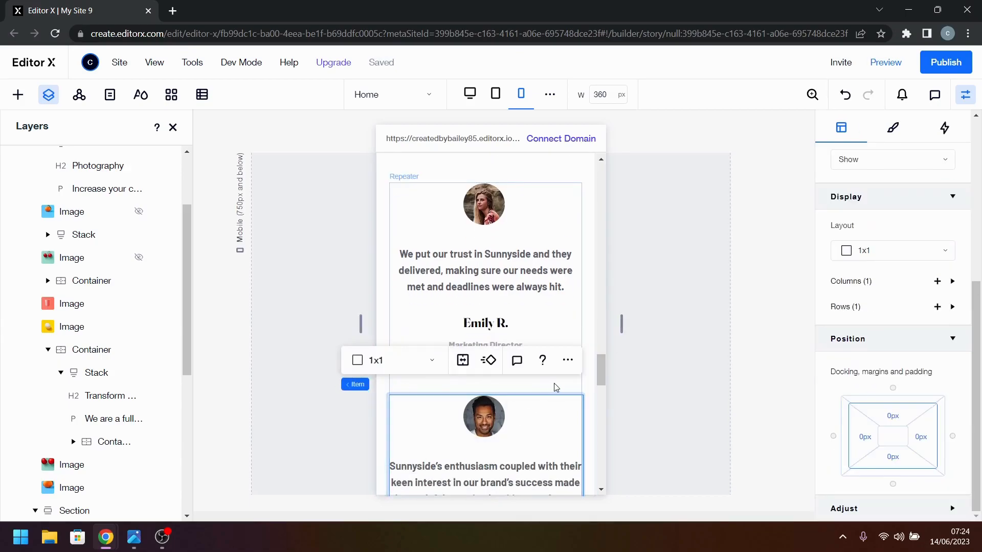
pyautogui.scroll(1, 552, 402)
pyautogui.scroll(-2, 559, 307)
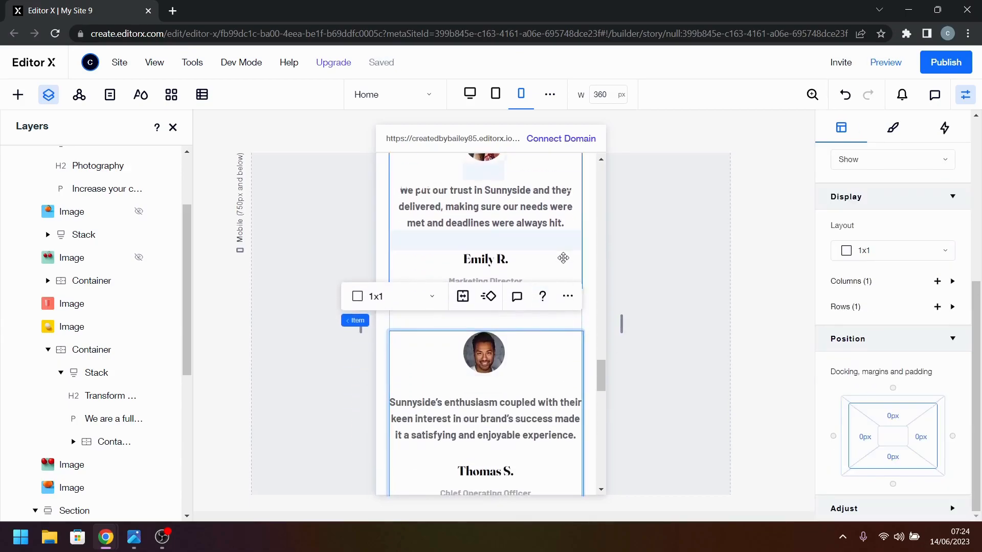
pyautogui.click(562, 262)
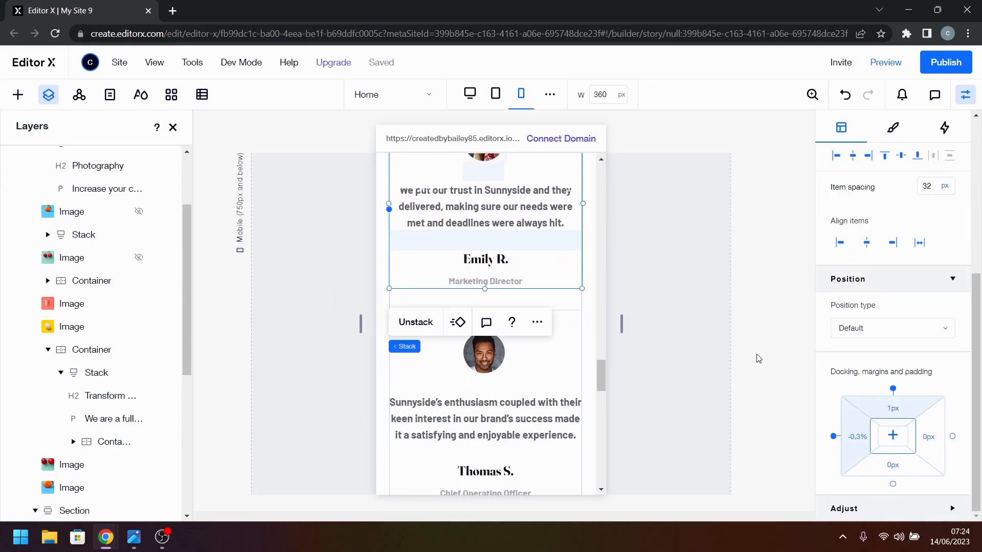
pyautogui.click(639, 368)
# - Compare the four-image gallery below the testimonials with the gallery in mobile-design.jpg
pyautogui.scroll(-10, 563, 391)
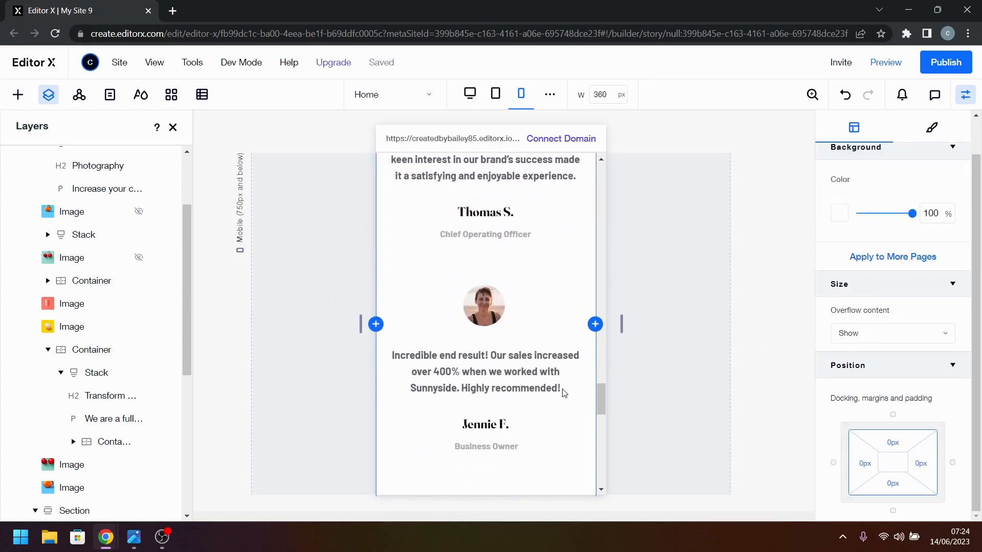
pyautogui.scroll(-6, 563, 388)
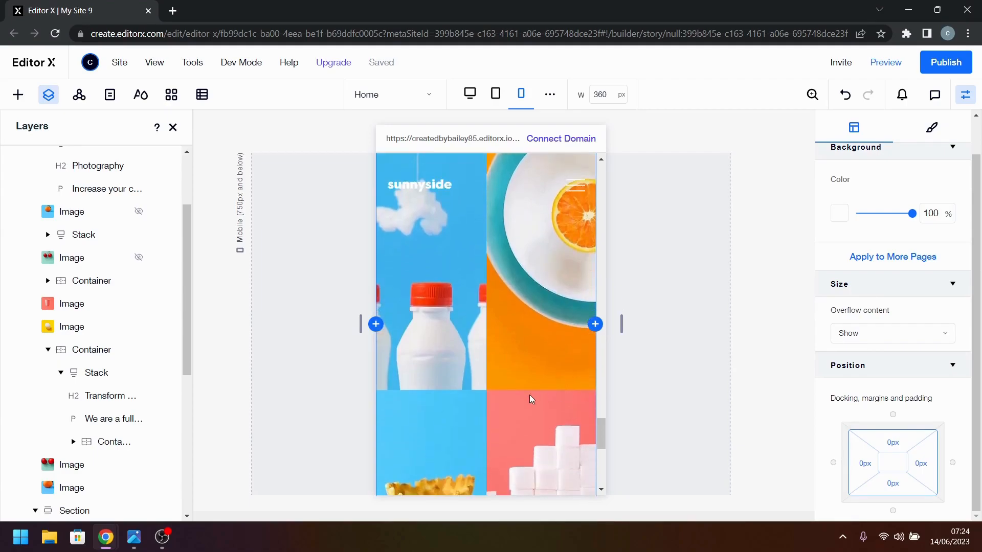
pyautogui.scroll(-2, 402, 412)
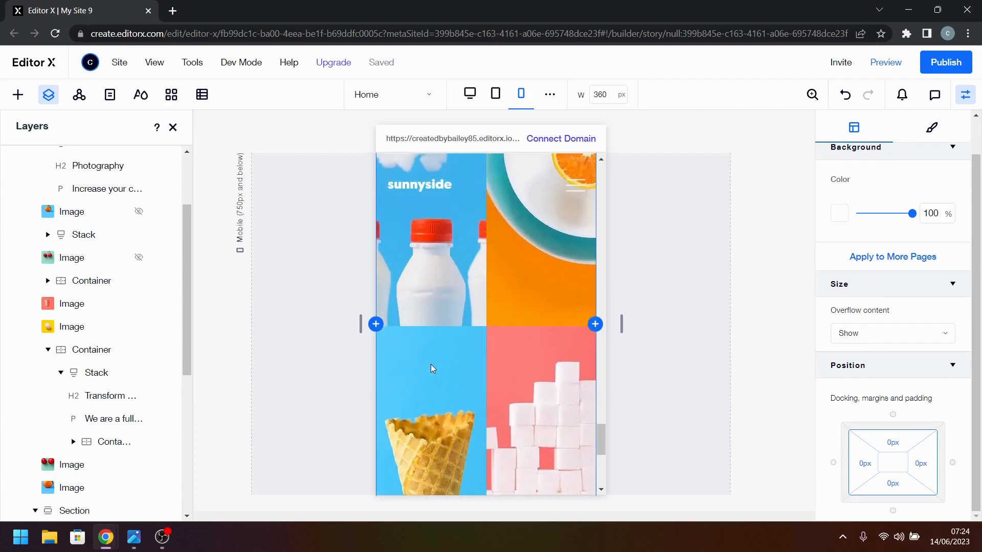
pyautogui.scroll(2, 431, 368)
pyautogui.click(135, 538)
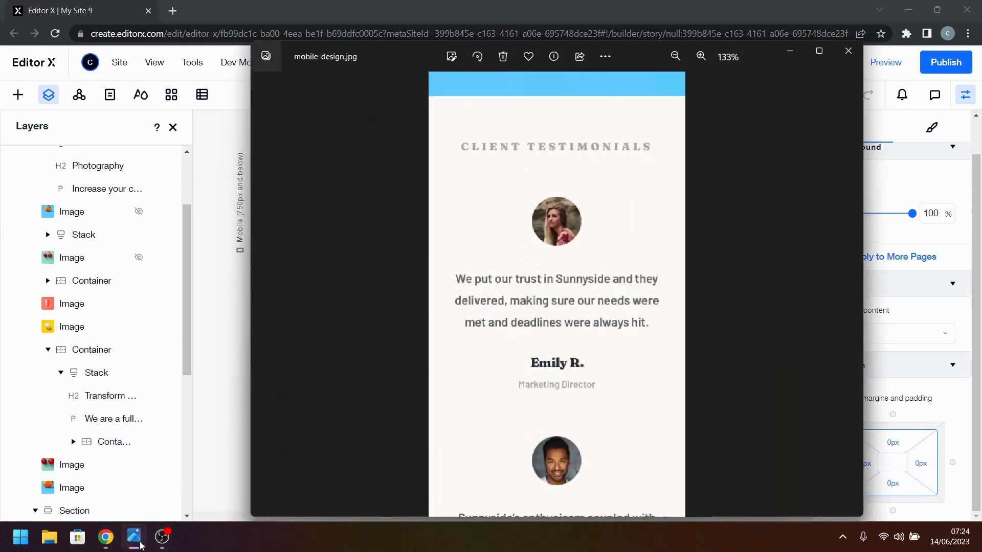
pyautogui.click(136, 538)
pyautogui.click(136, 538)
pyautogui.scroll(-3, 536, 249)
pyautogui.scroll(-10, 536, 249)
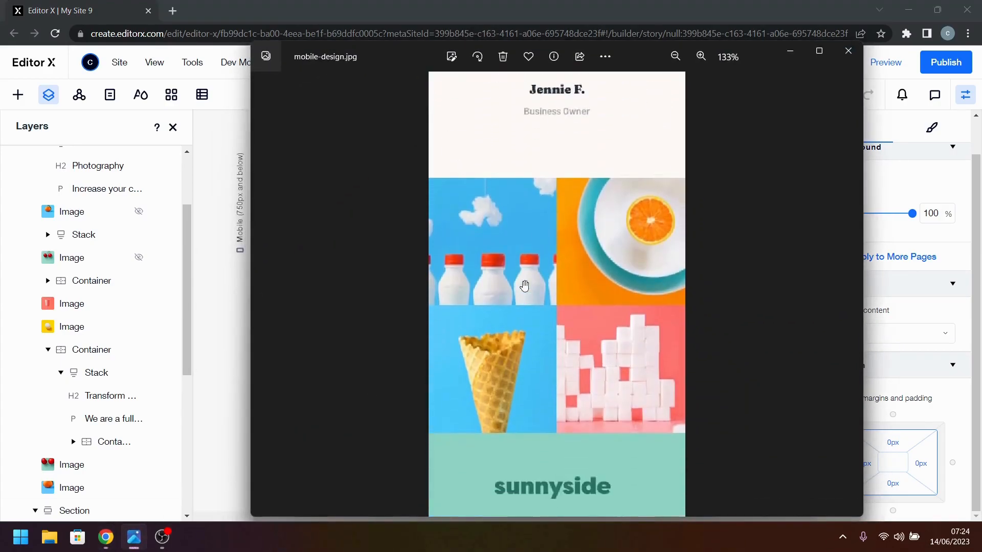
pyautogui.click(791, 55)
# - Select the image gallery's repeater, collapse the sections above it in the layer tree, and expand the repeater to list its items
pyautogui.click(440, 300)
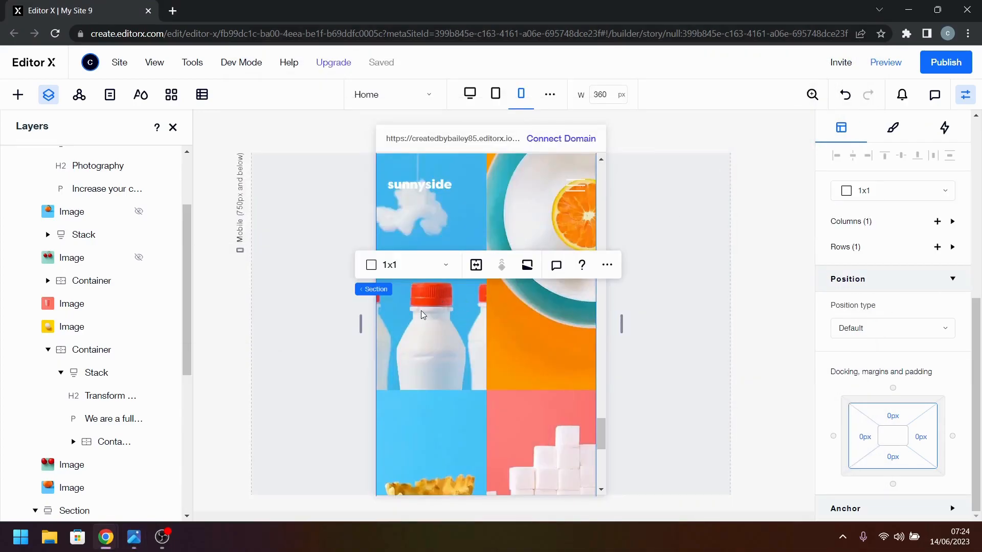
pyautogui.click(421, 312)
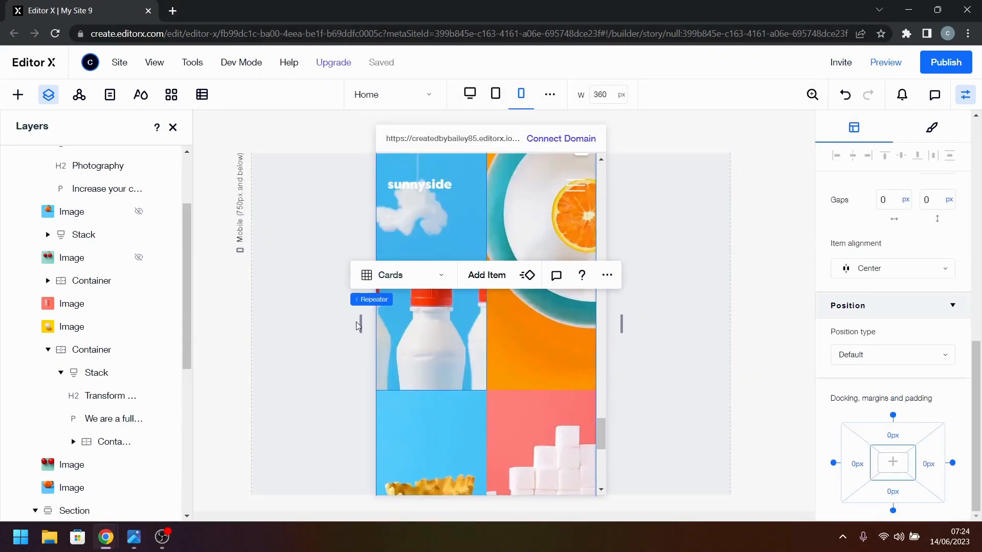
pyautogui.scroll(3, 154, 305)
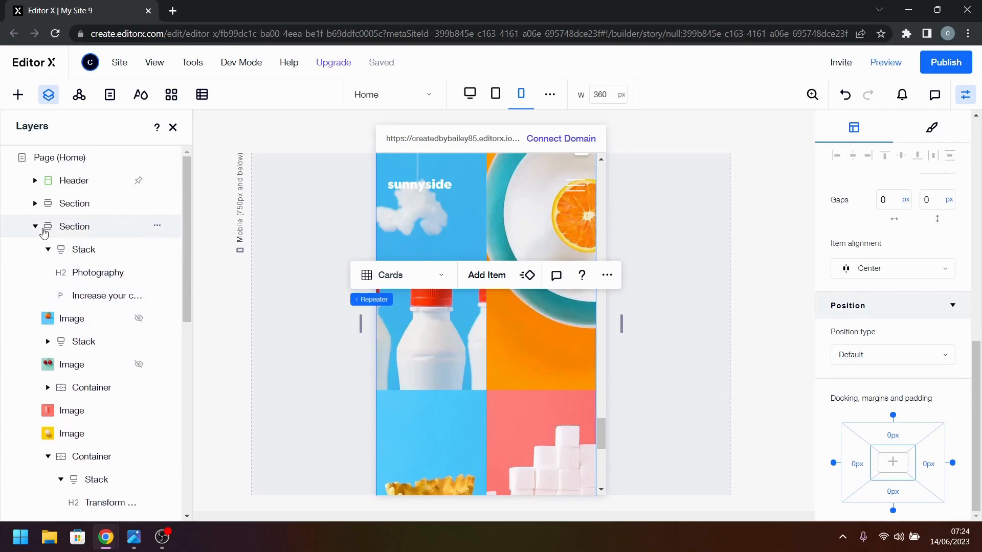
pyautogui.click(36, 227)
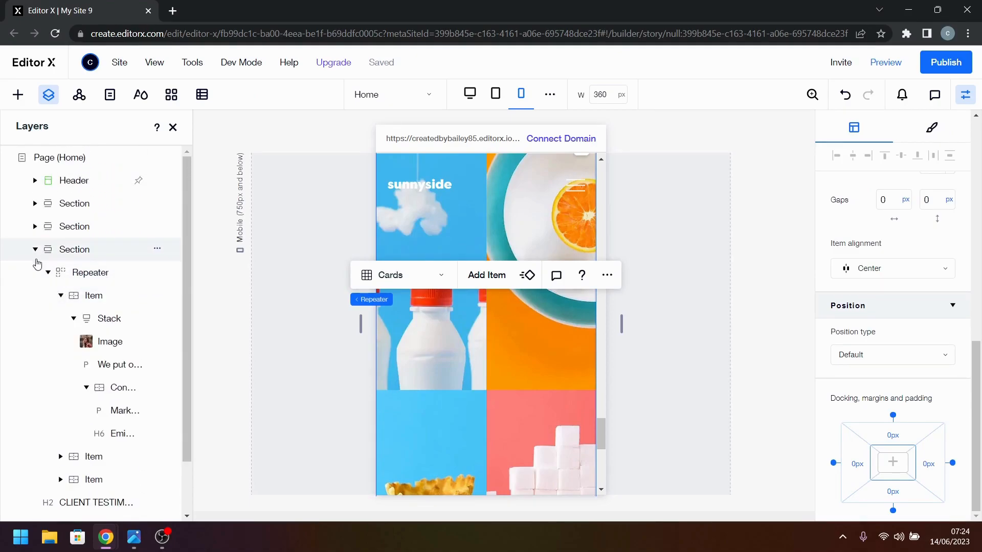
pyautogui.click(36, 251)
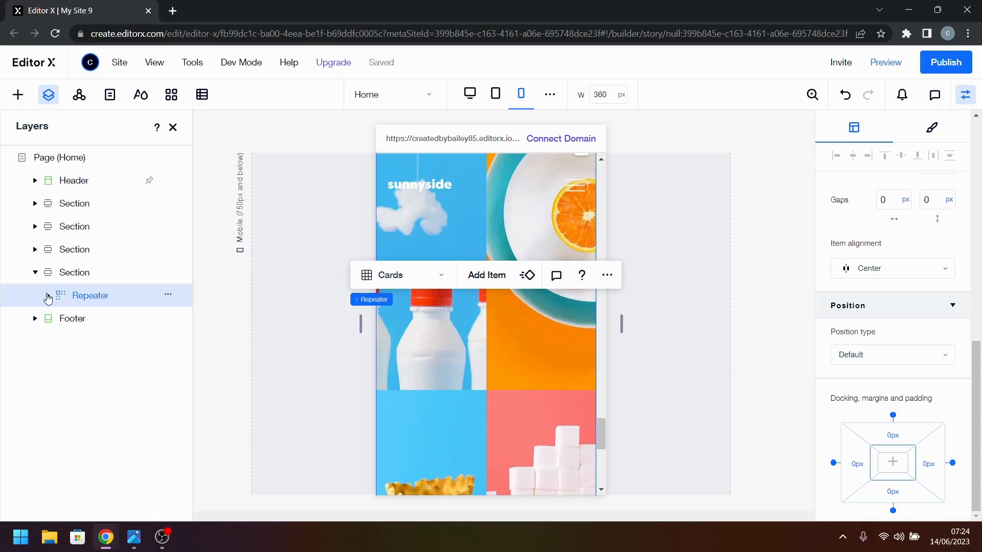
pyautogui.click(48, 296)
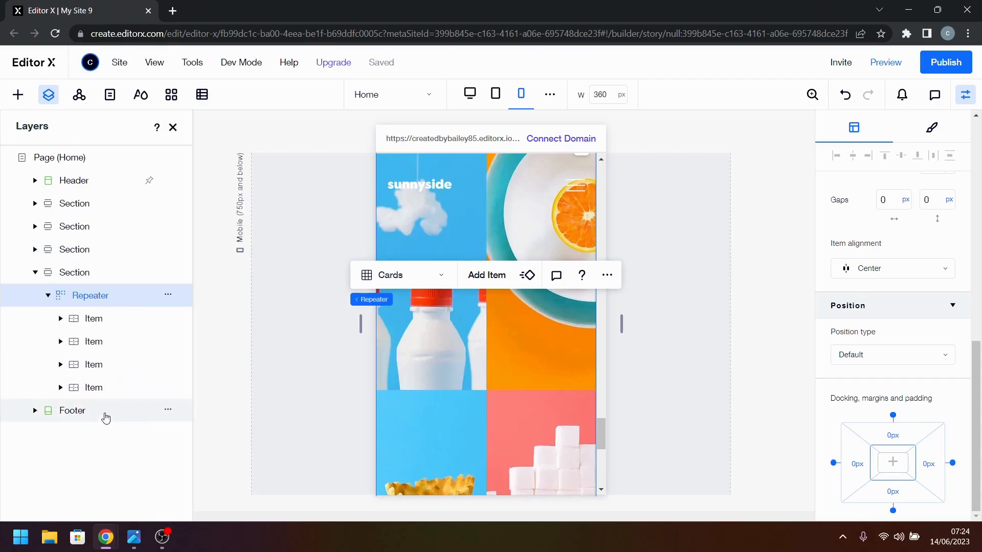
# - Hide the existing image inside the first item of the gallery repeater on the mobile breakpoint
pyautogui.click(60, 318)
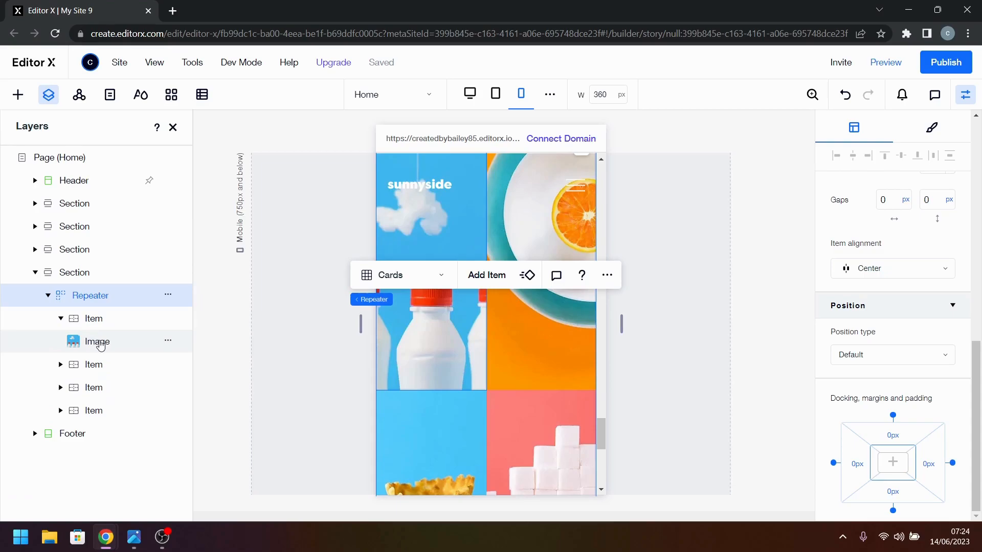
pyautogui.click(97, 343)
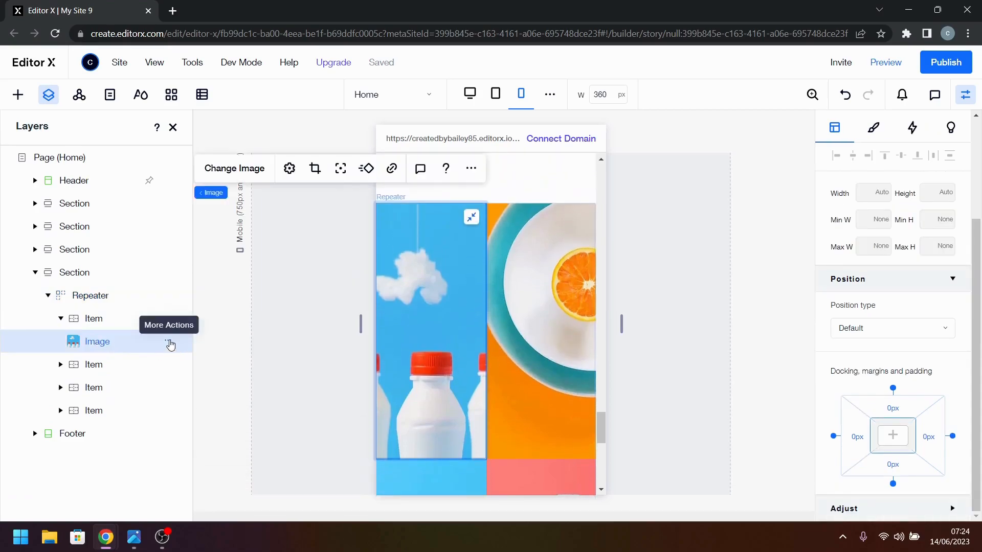
pyautogui.click(169, 341)
pyautogui.click(219, 231)
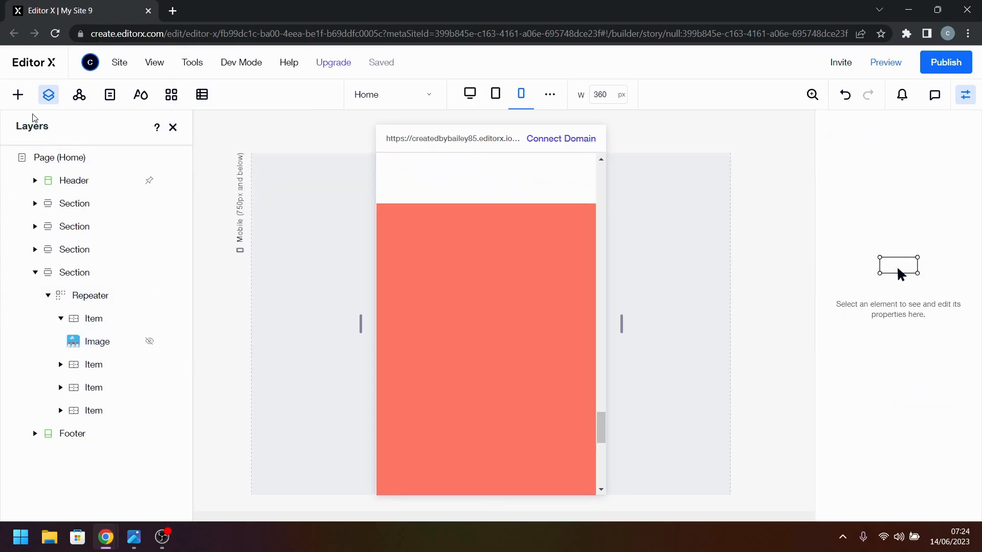
# - Add a new placeholder image to the first repeater item and stretch it to fill the item
pyautogui.click(18, 96)
pyautogui.moveTo(155, 268); pyautogui.dragTo(436, 299)
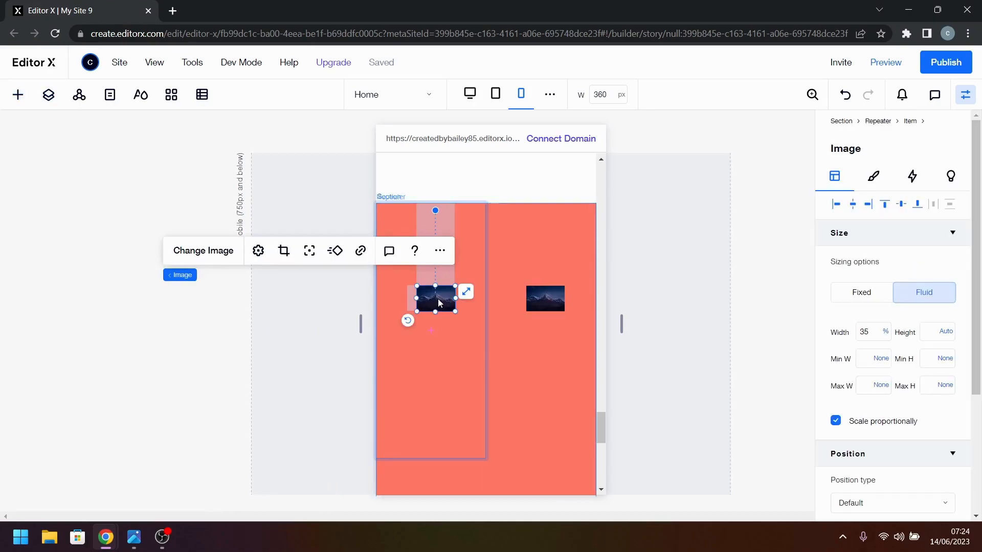
pyautogui.click(466, 295)
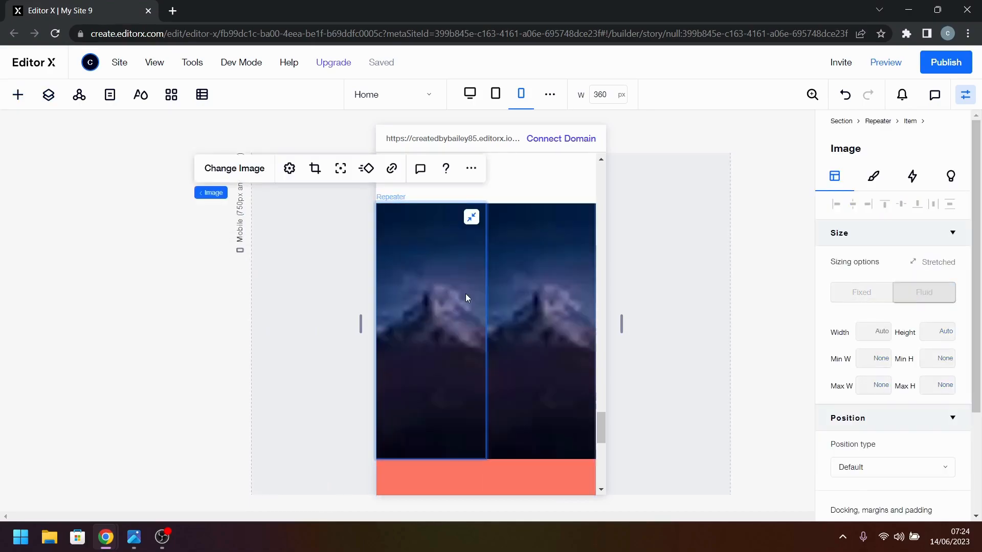
# - Browse the site files for the first item's replacement image and examine the file info of image-gallery-sugarcubes.jpg
pyautogui.click(218, 170)
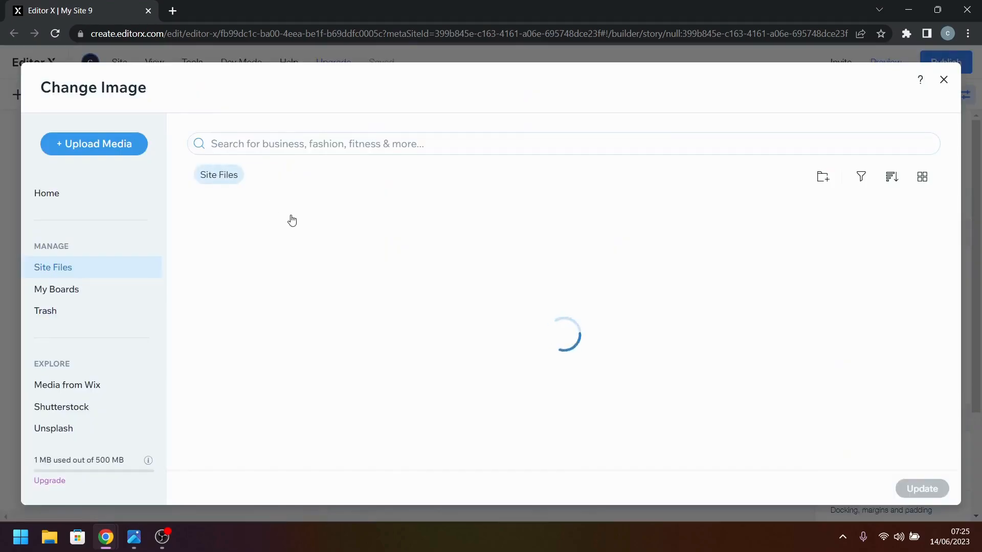
pyautogui.scroll(-5, 450, 288)
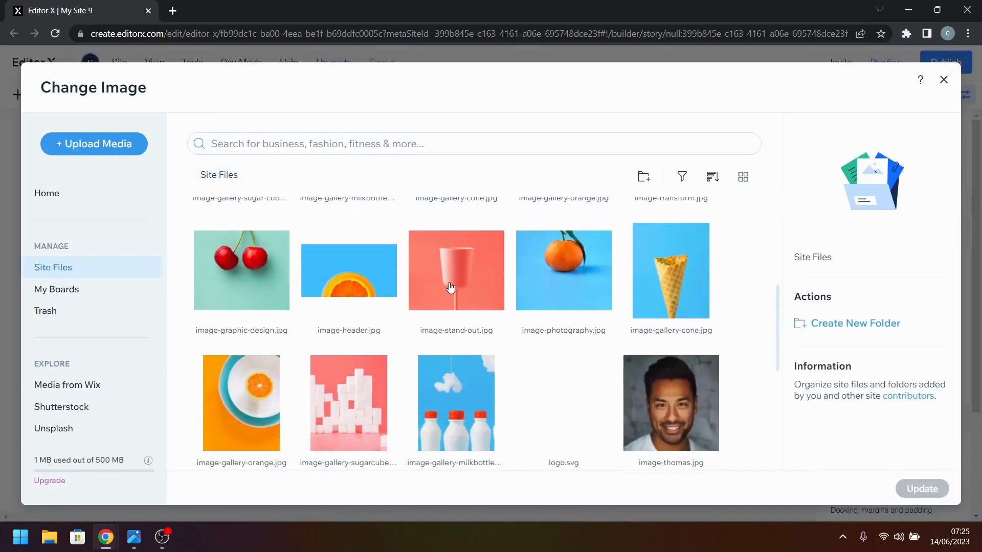
pyautogui.scroll(-1, 450, 288)
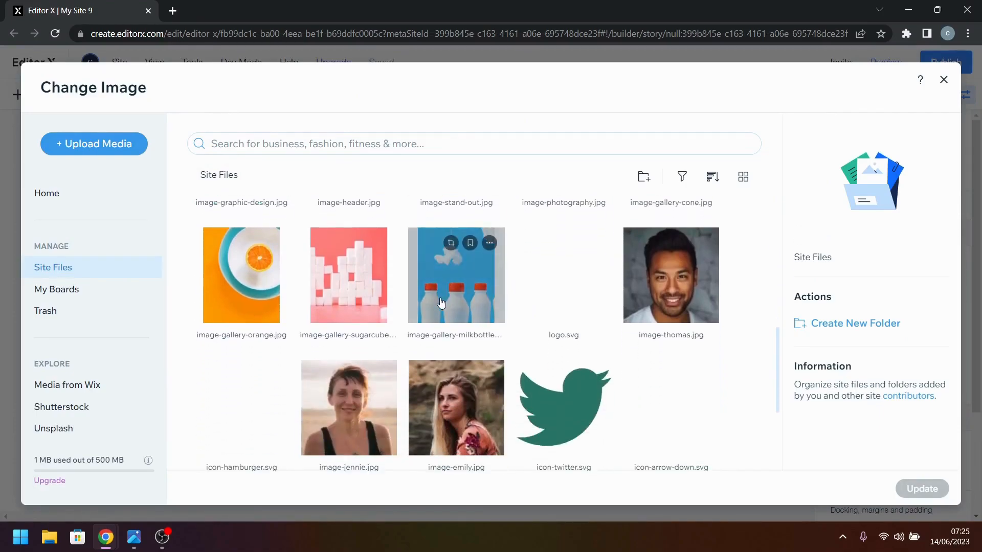
pyautogui.scroll(-3, 441, 303)
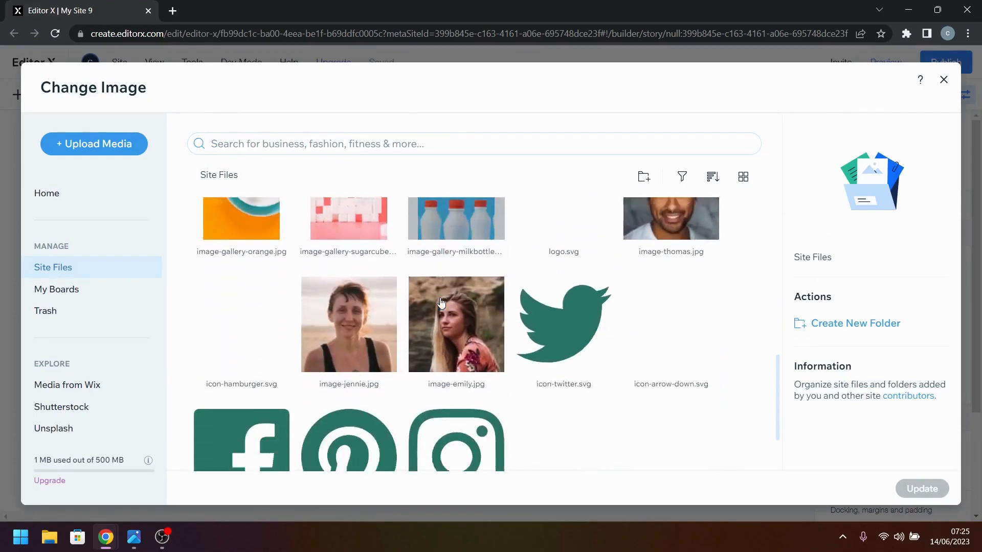
pyautogui.scroll(4, 441, 302)
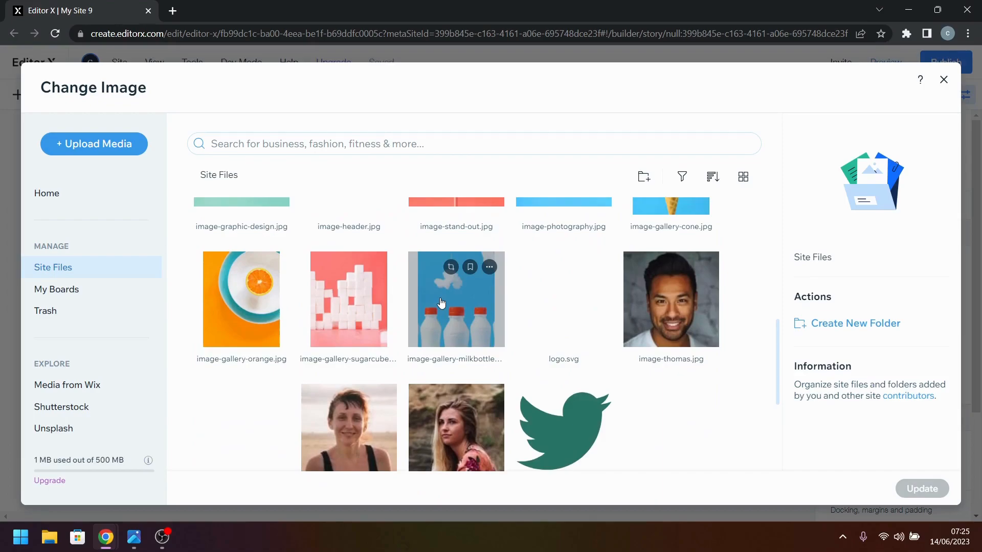
pyautogui.scroll(4, 441, 302)
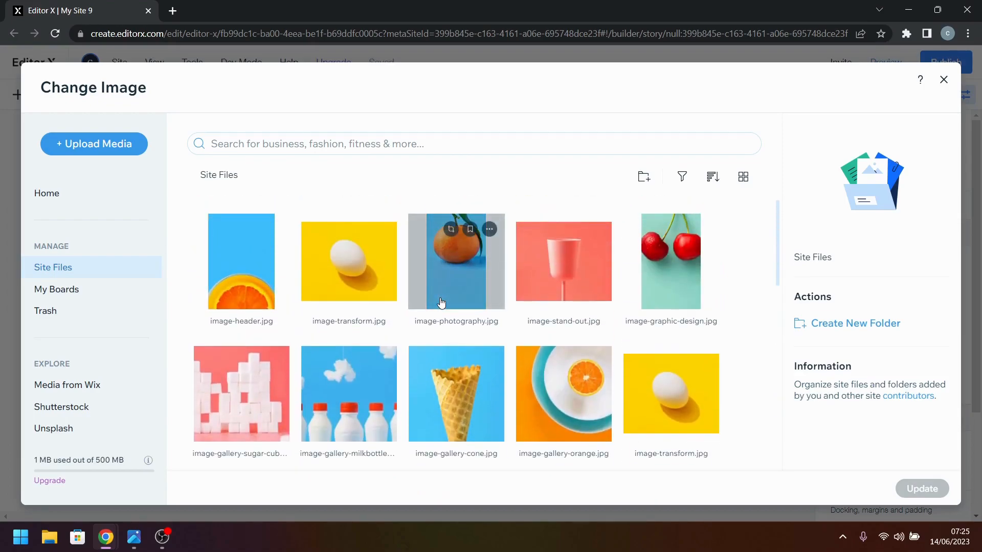
pyautogui.scroll(-5, 451, 327)
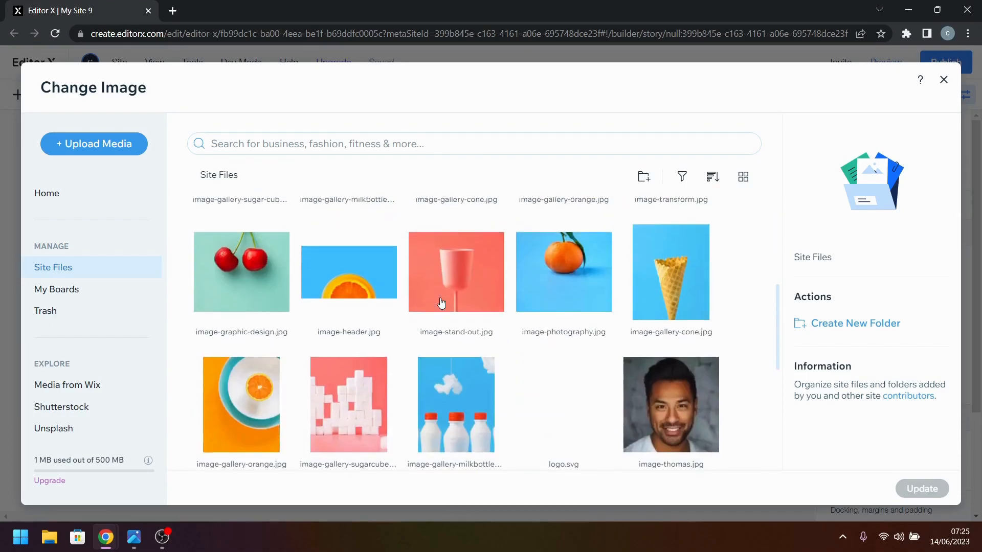
pyautogui.click(349, 404)
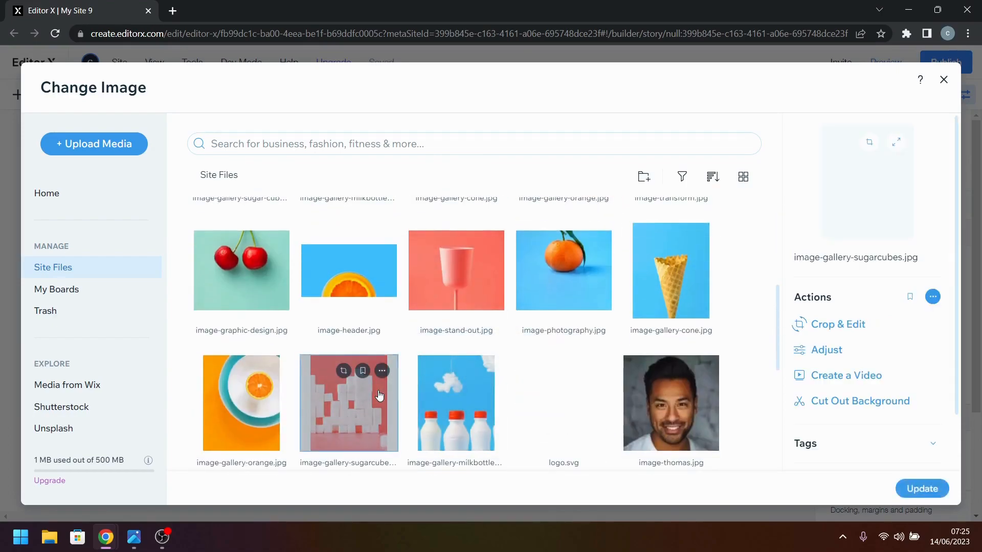
pyautogui.scroll(-2, 861, 448)
pyautogui.click(837, 415)
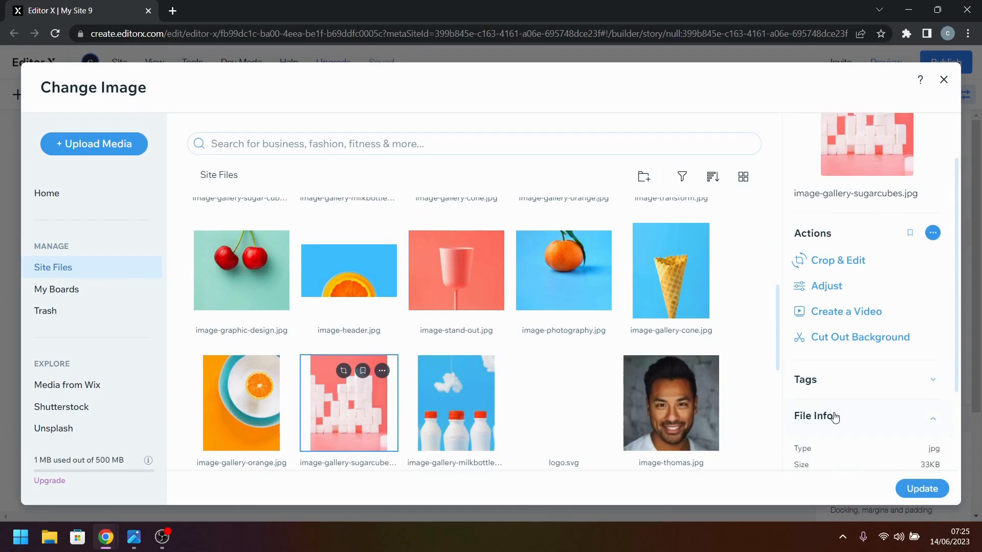
pyautogui.scroll(-1, 860, 444)
pyautogui.scroll(-1, 863, 445)
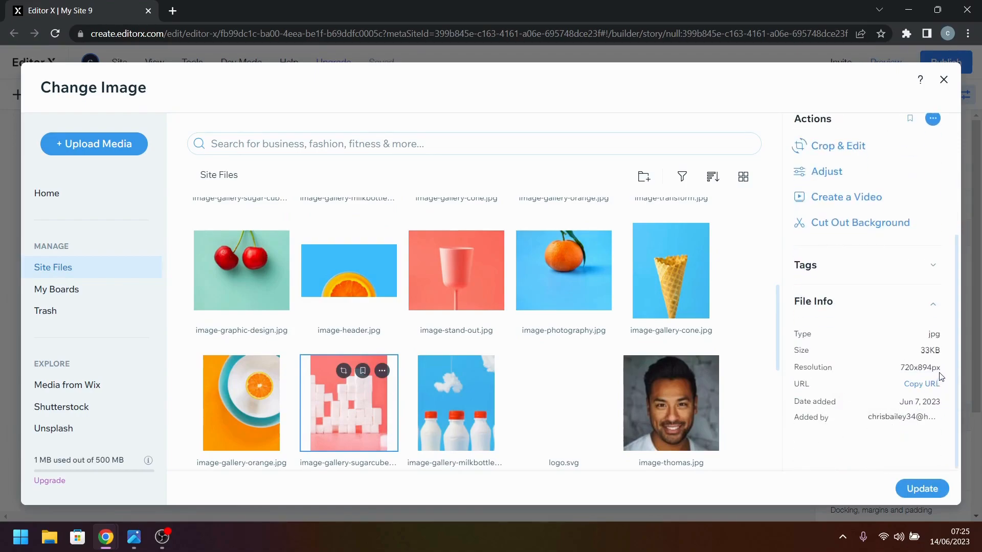
pyautogui.scroll(3, 346, 347)
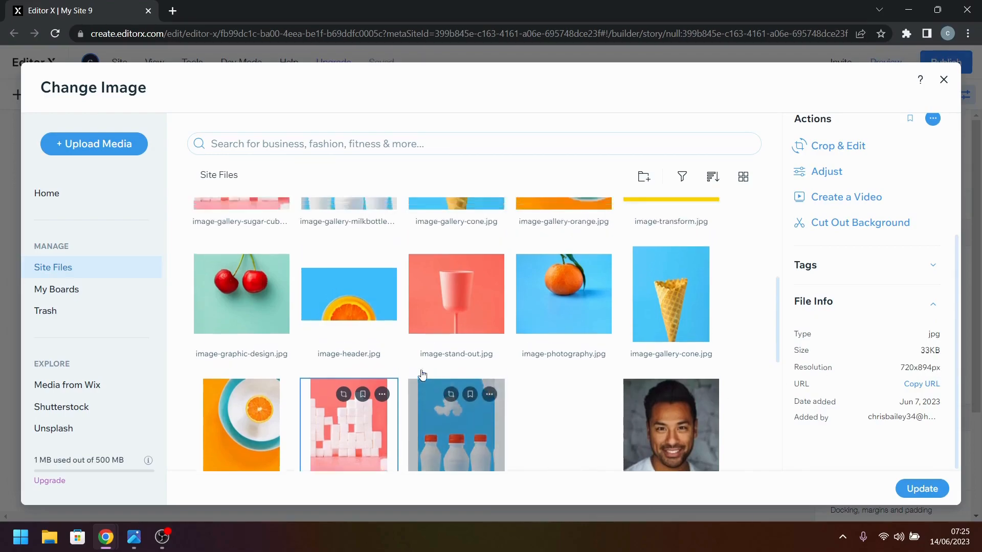
# - Check the milk bottles image's resolution and the mobile design, and replace the first item's placeholder with the 376x376px image-gallery-milkbottles.jpg
pyautogui.click(347, 346)
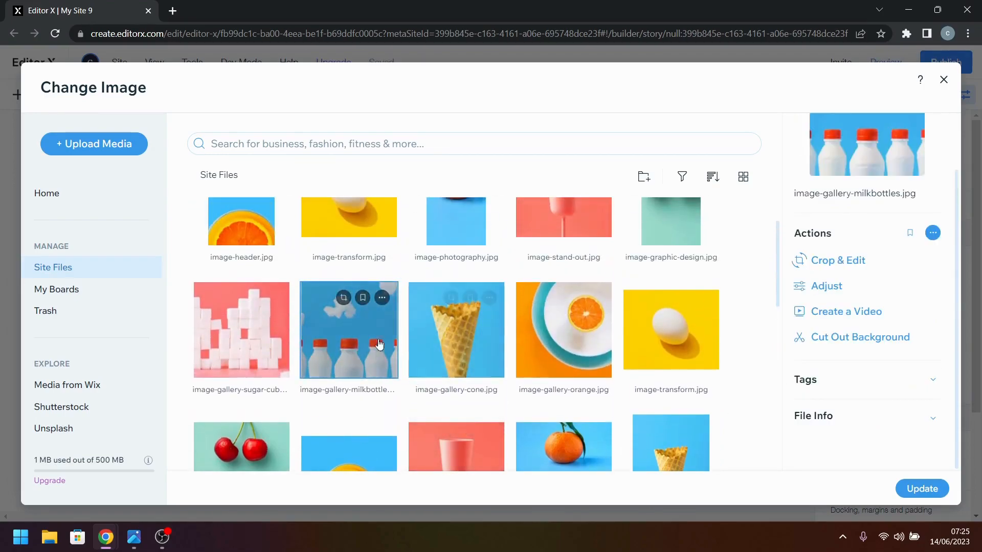
pyautogui.click(846, 414)
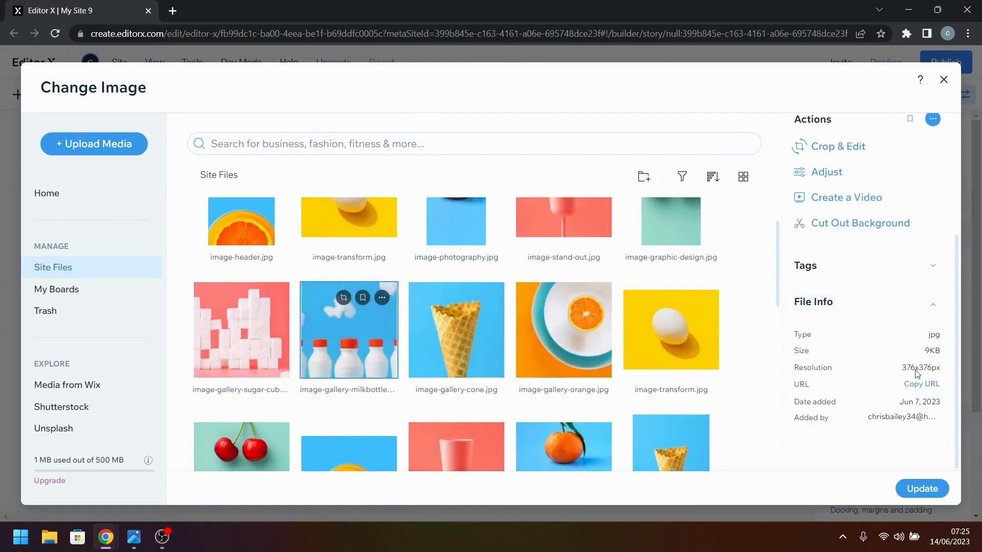
pyautogui.scroll(1, 434, 302)
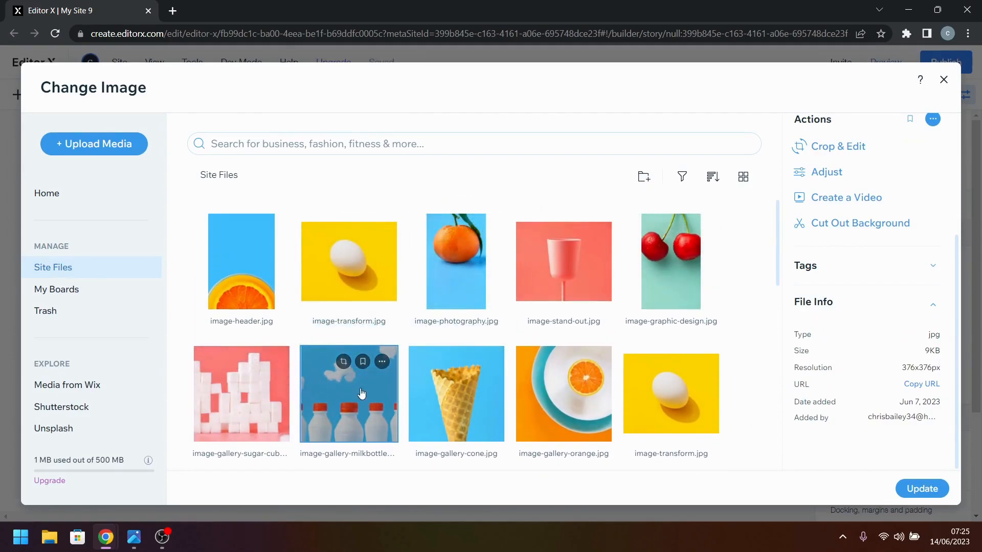
pyautogui.click(134, 537)
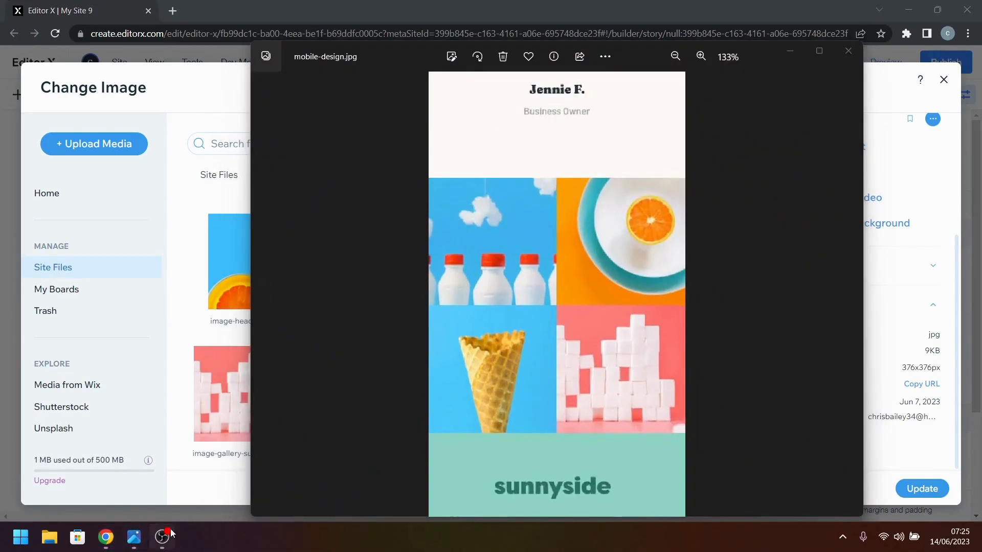
pyautogui.click(134, 544)
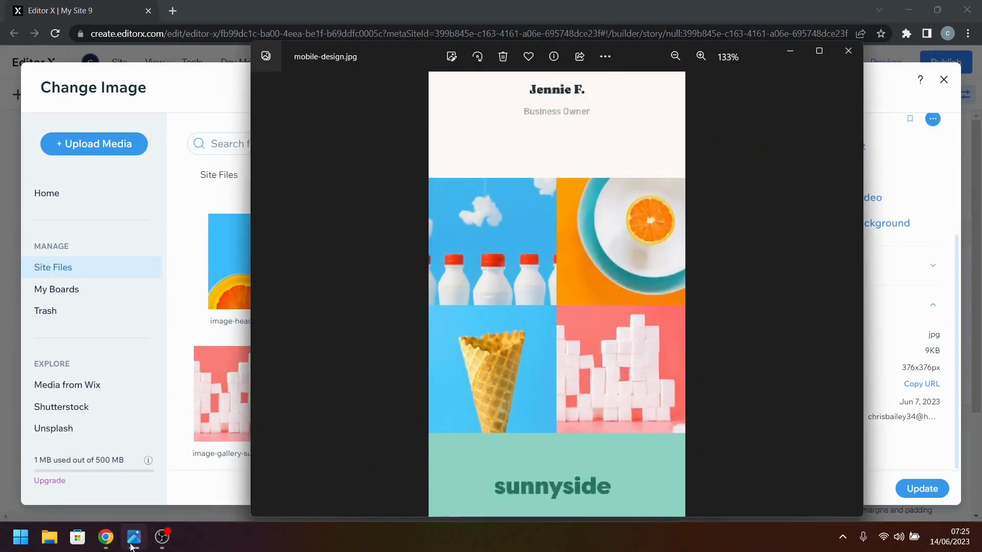
pyautogui.click(133, 543)
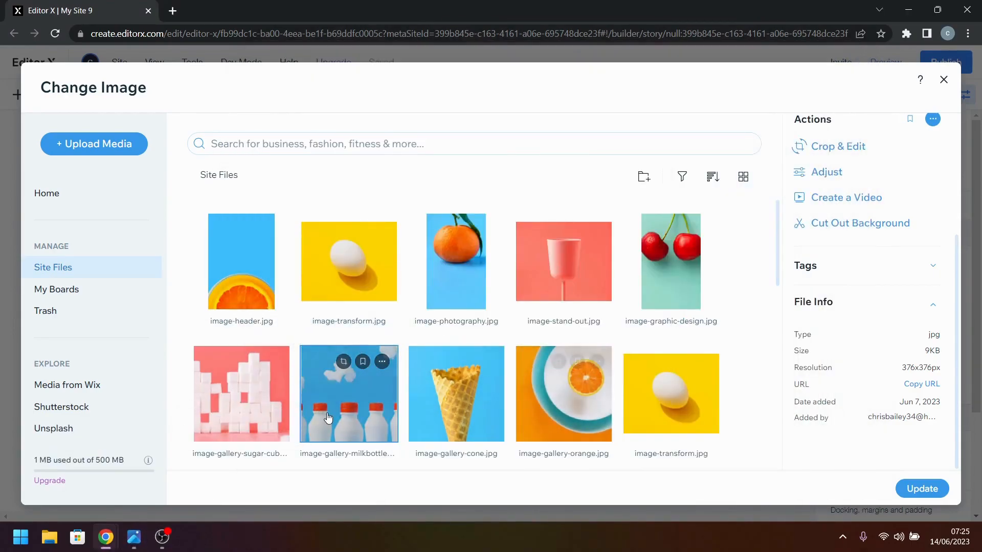
pyautogui.click(914, 494)
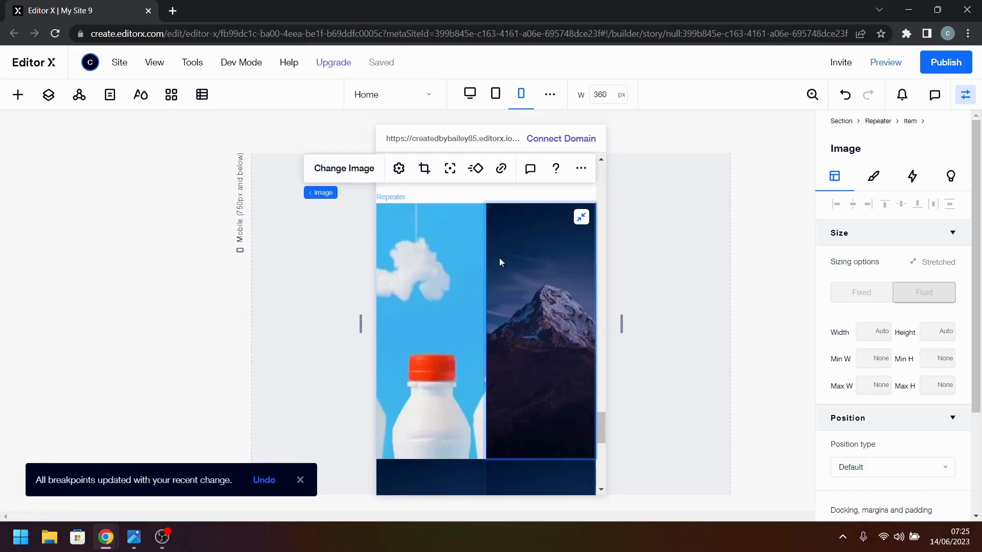
# - Replace the second repeater item's placeholder with image-gallery-orange.jpg from the site files
pyautogui.click(343, 176)
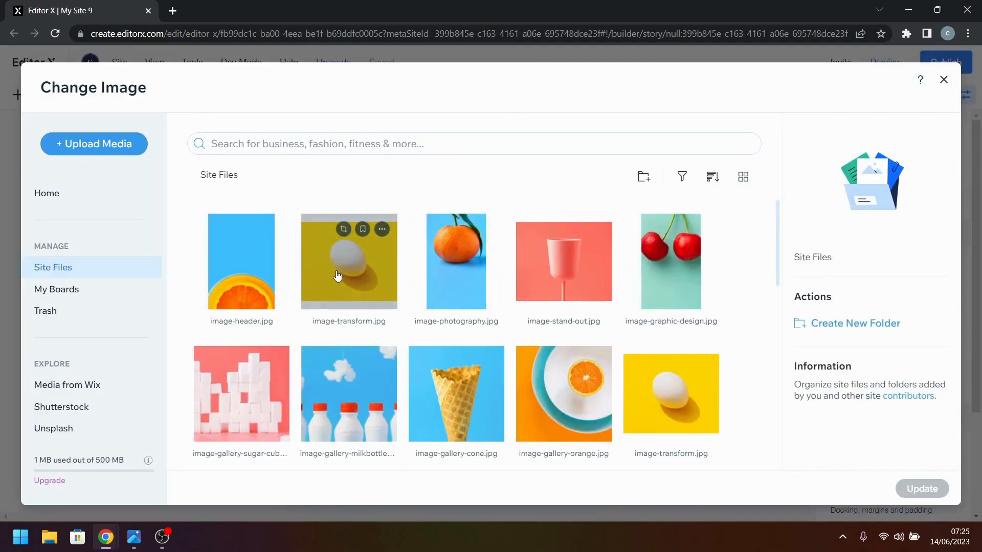
pyautogui.click(577, 412)
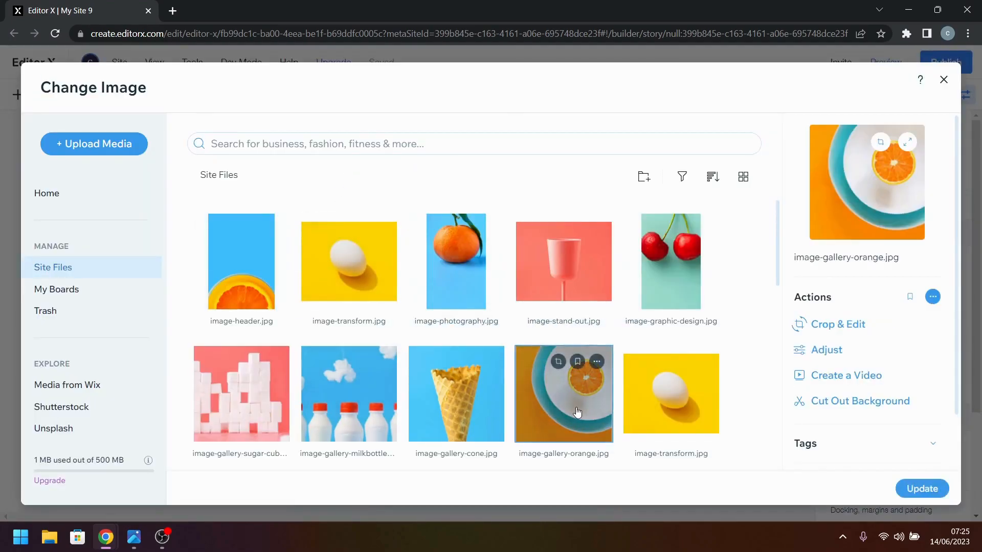
pyautogui.click(922, 489)
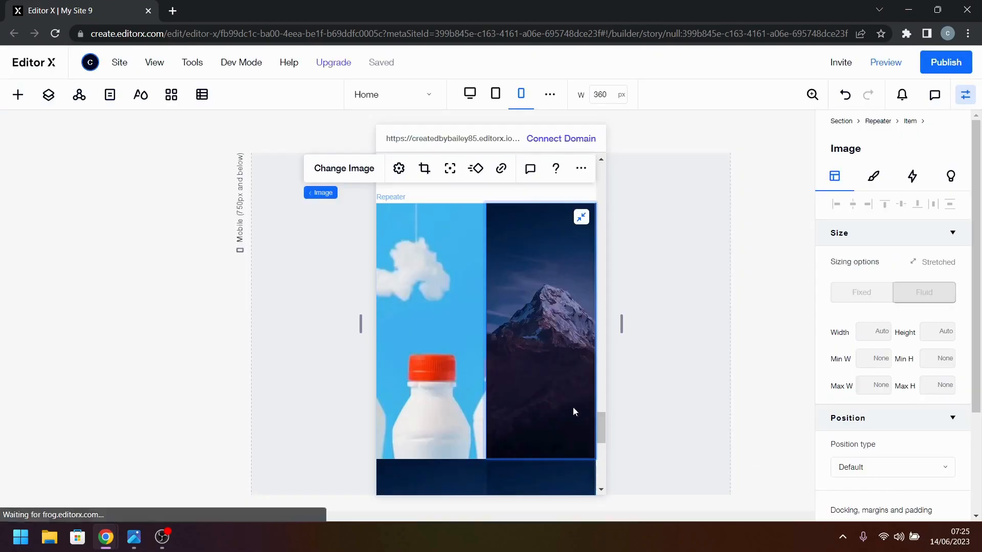
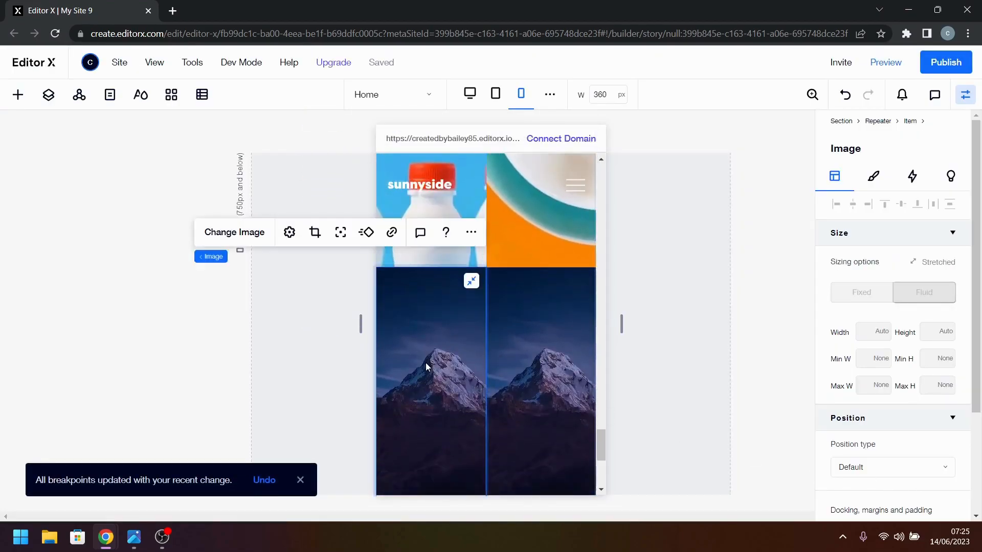
# - Check the mobile design reference and replace the third repeater item's placeholder with the square image-gallery-cone.jpg
pyautogui.click(135, 544)
pyautogui.click(136, 543)
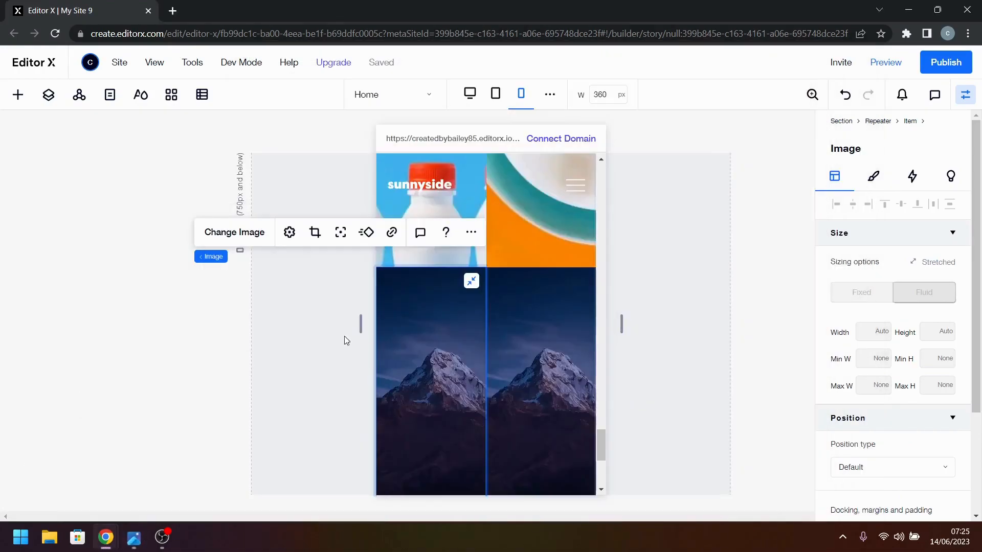
pyautogui.click(242, 235)
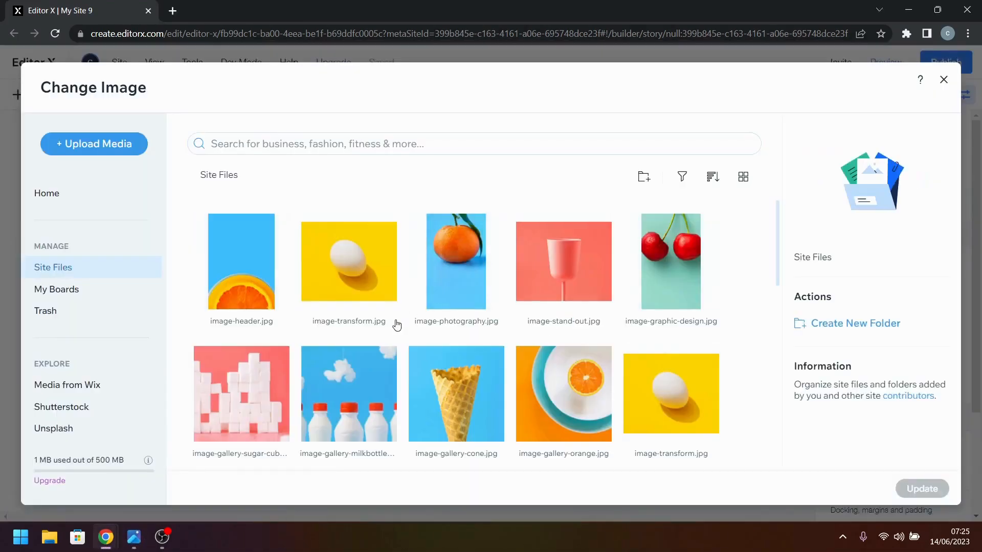
pyautogui.click(458, 399)
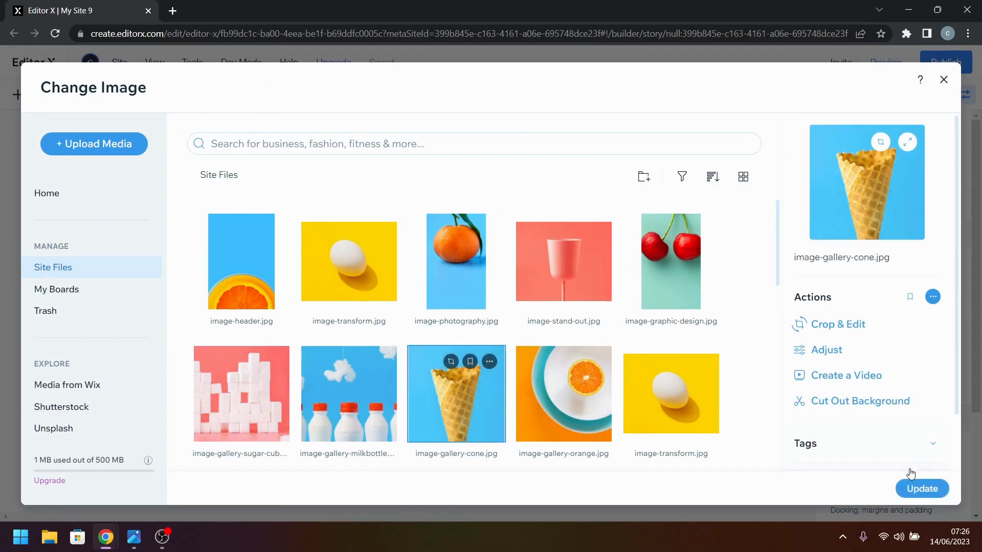
pyautogui.click(922, 489)
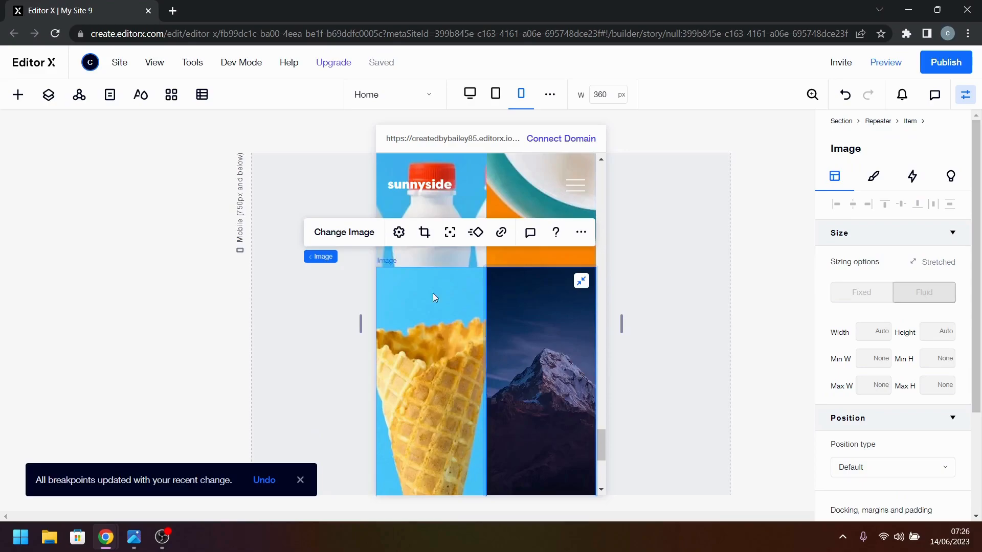
# - Replace the fourth repeater item's placeholder with the square sugar cubes gallery image from the site files
pyautogui.click(344, 233)
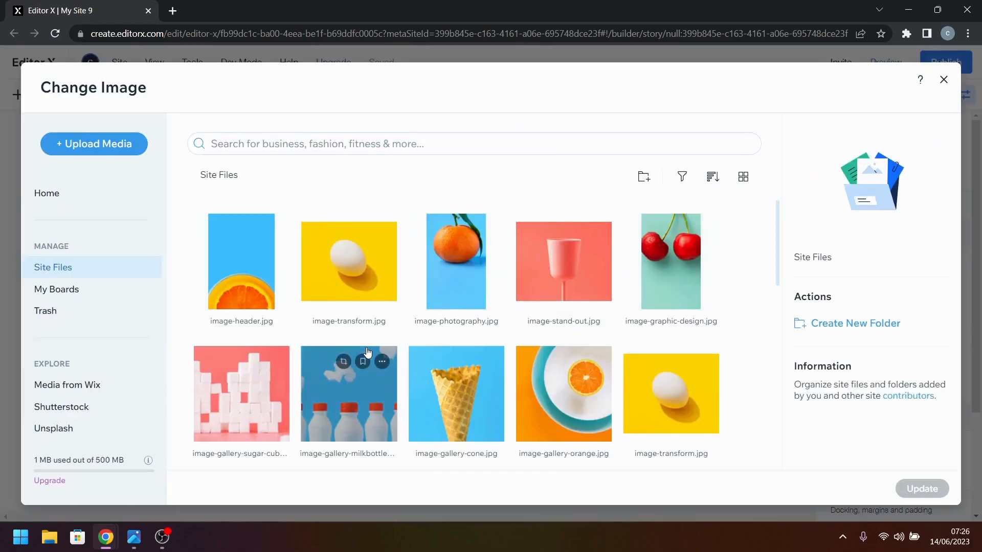
pyautogui.click(274, 394)
pyautogui.click(916, 489)
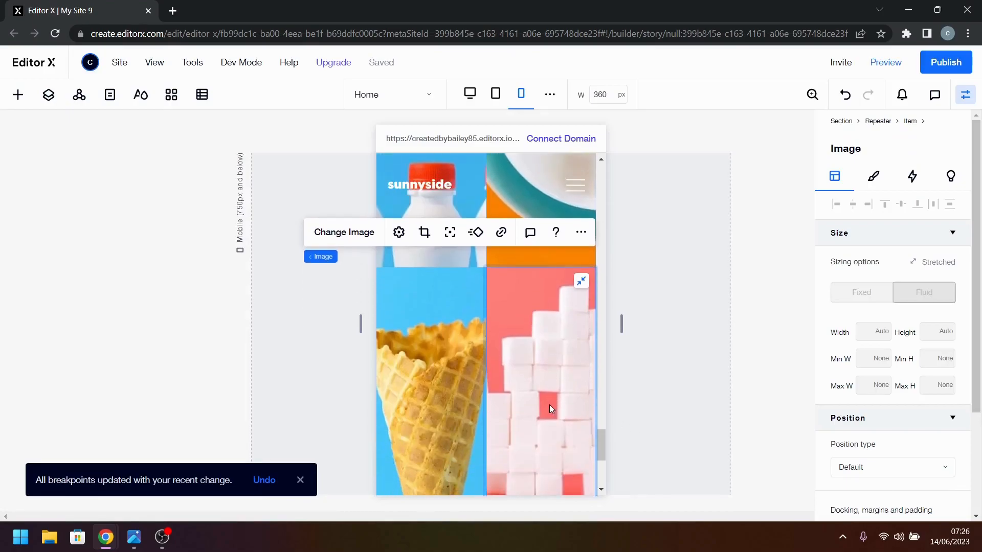
# - Set the gallery repeater items' minimum height to 200 px at the mobile breakpoint
pyautogui.scroll(-1, 475, 357)
pyautogui.click(467, 340)
pyautogui.scroll(2, 505, 336)
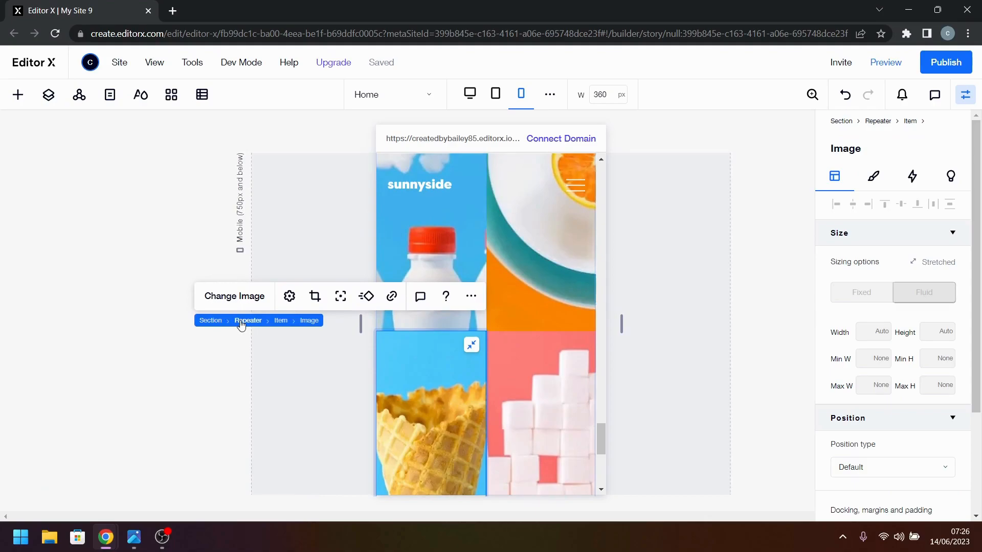
pyautogui.click(241, 325)
pyautogui.scroll(-4, 929, 385)
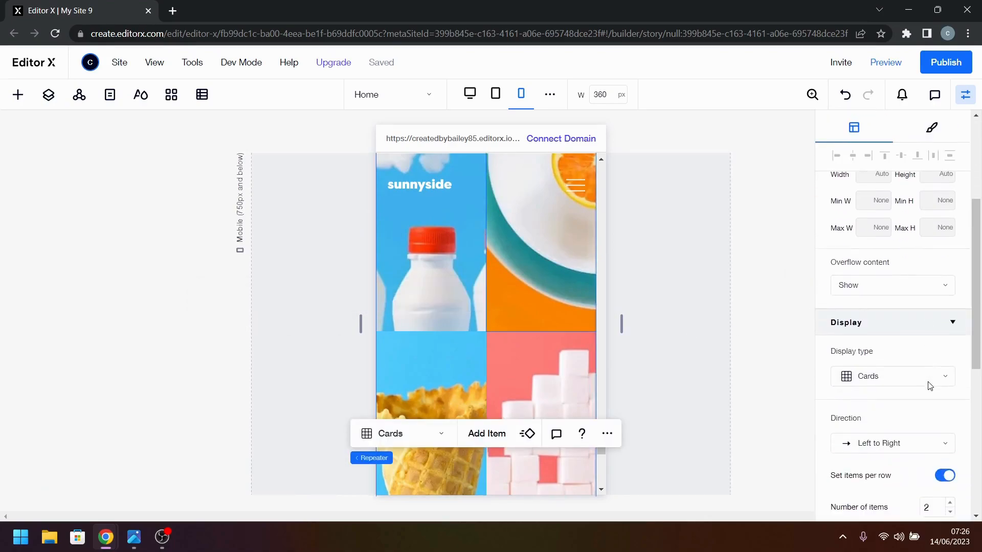
pyautogui.scroll(-6, 930, 386)
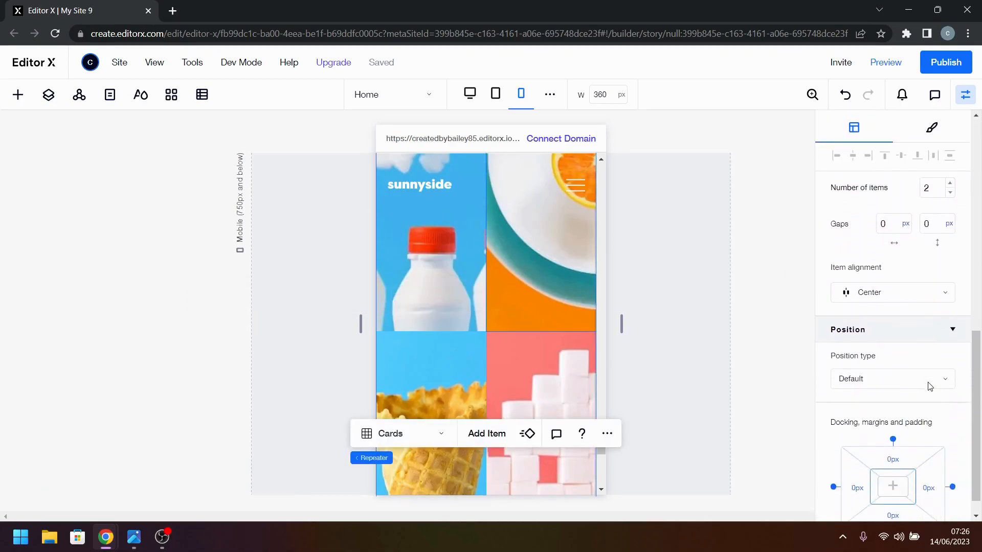
pyautogui.click(480, 281)
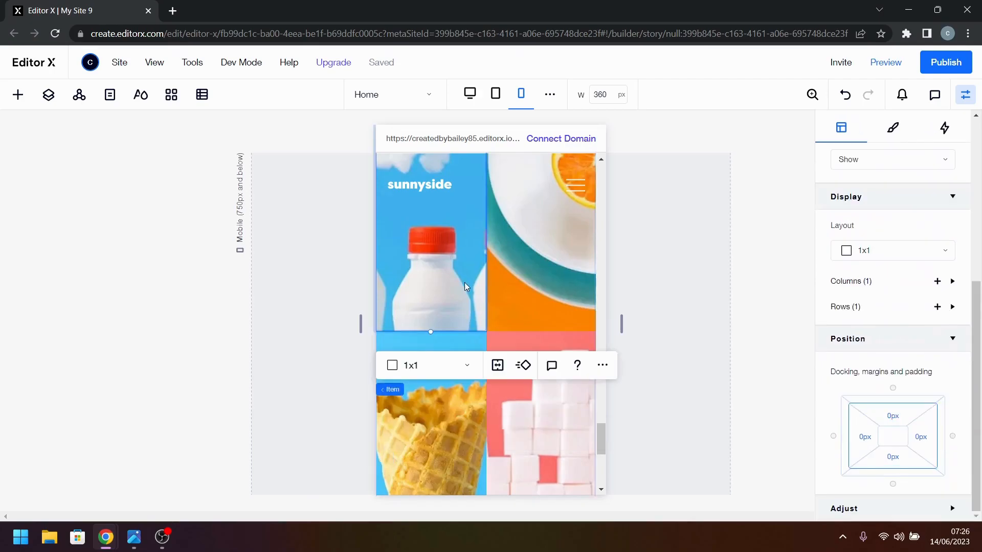
pyautogui.scroll(3, 941, 307)
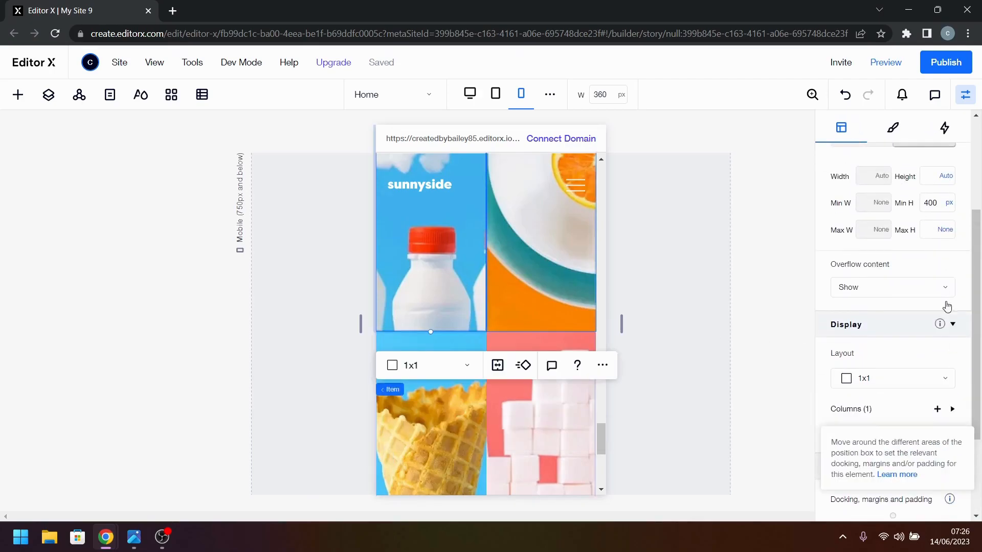
pyautogui.doubleClick(930, 203)
pyautogui.write('200')
pyautogui.press('Return')
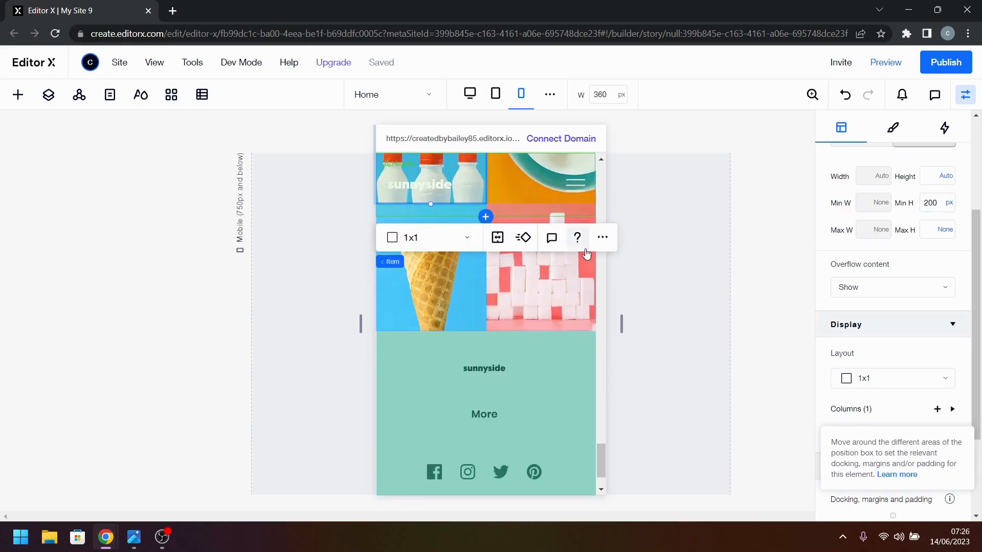
# - Compare the gallery's image proportions with the mobile-design.jpg reference
pyautogui.scroll(-3, 701, 296)
pyautogui.click(701, 294)
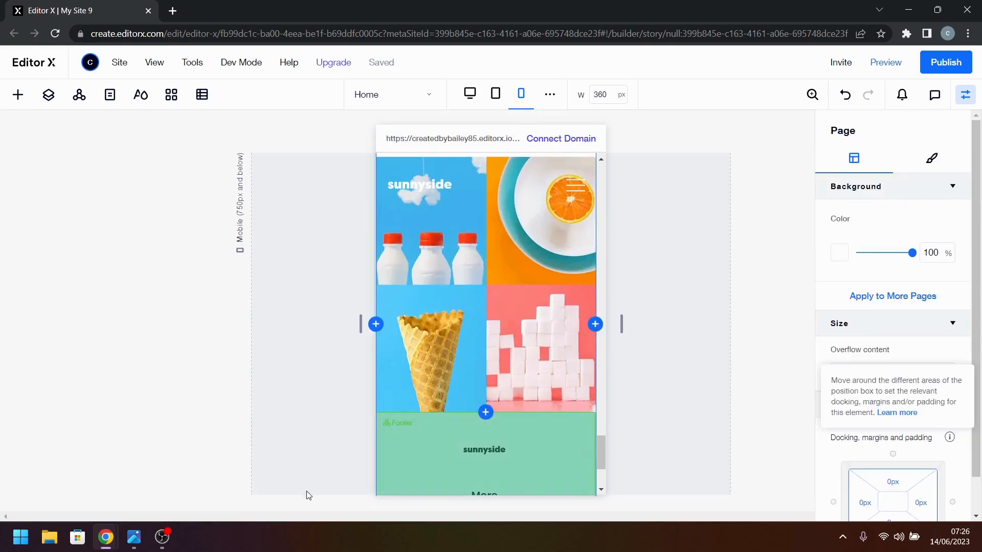
pyautogui.click(135, 537)
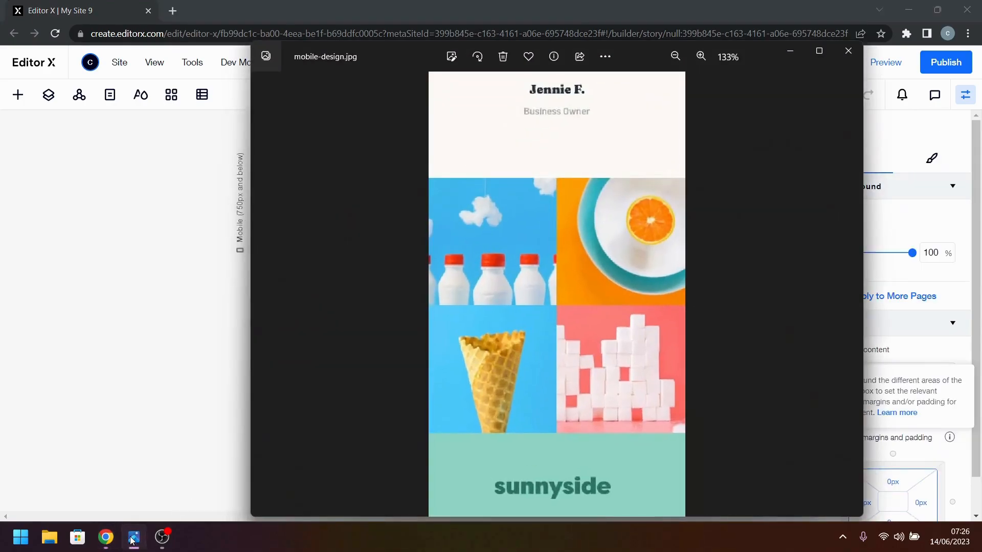
pyautogui.click(134, 537)
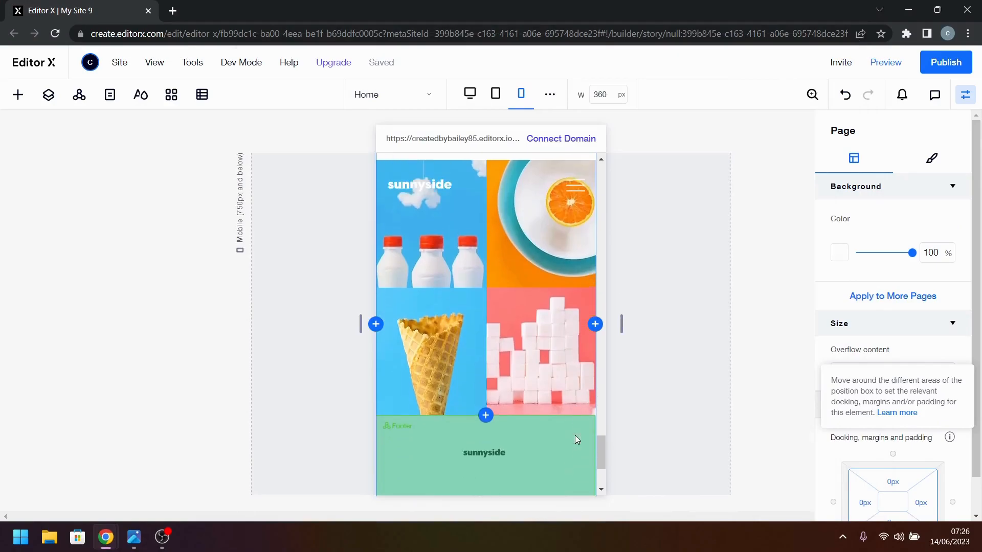
pyautogui.click(139, 538)
pyautogui.click(135, 537)
pyautogui.click(135, 537)
pyautogui.click(135, 537)
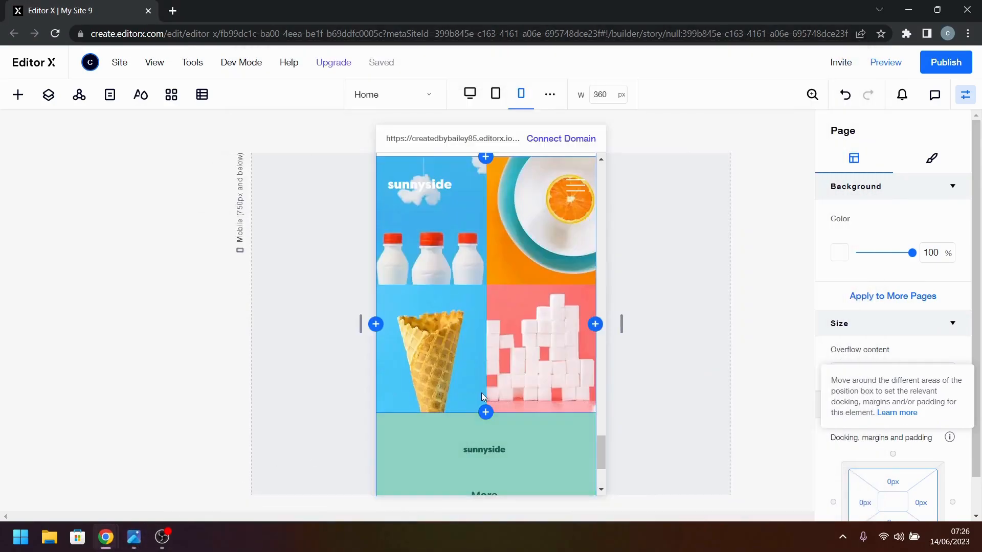
# - Reduce the gallery repeater items' minimum height to 150 px
pyautogui.scroll(1, 480, 393)
pyautogui.click(424, 311)
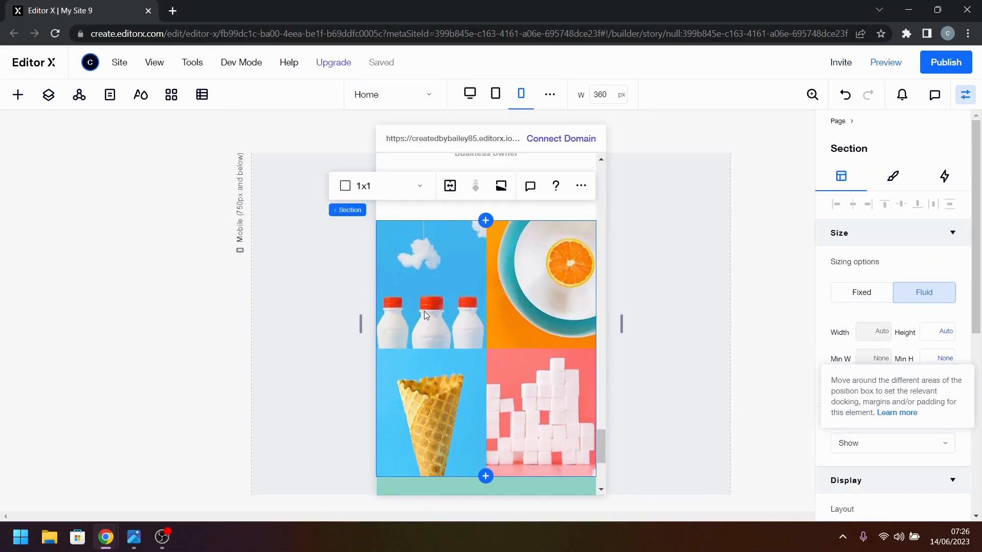
pyautogui.click(425, 312)
pyautogui.click(425, 312)
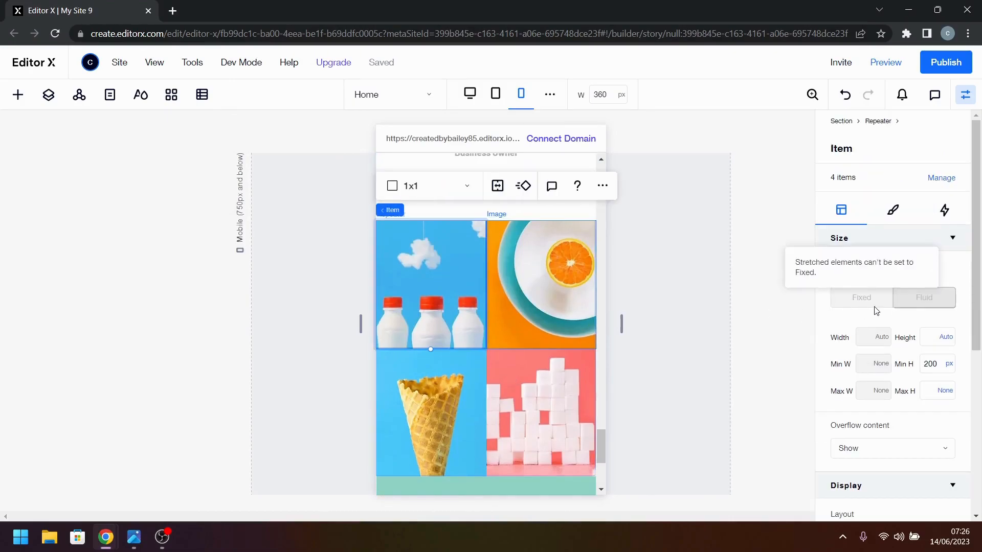
pyautogui.click(932, 365)
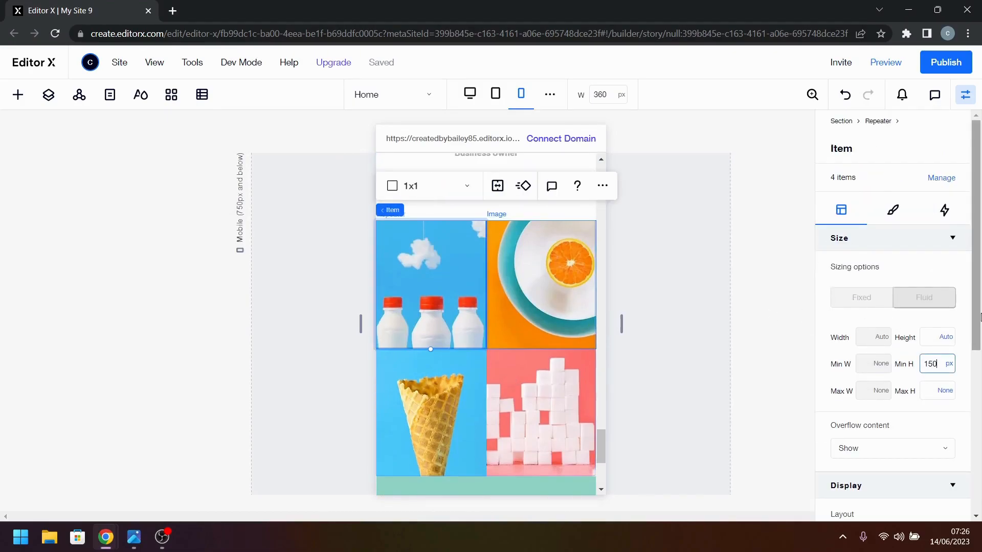
pyautogui.write('150')
pyautogui.press('Return')
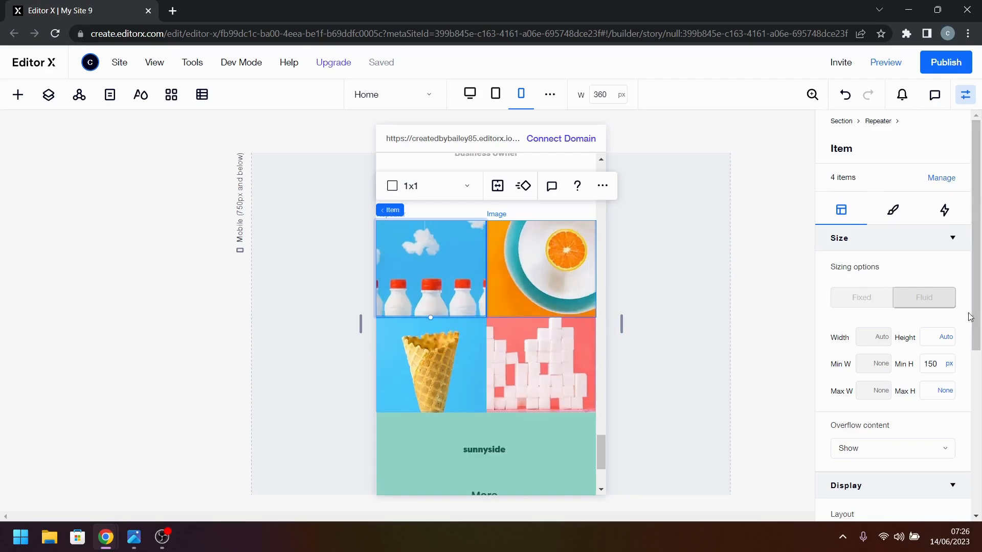
# - Set the gallery repeater items' minimum height to 175 px and check it against the mobile design
pyautogui.click(930, 364)
pyautogui.press('Return')
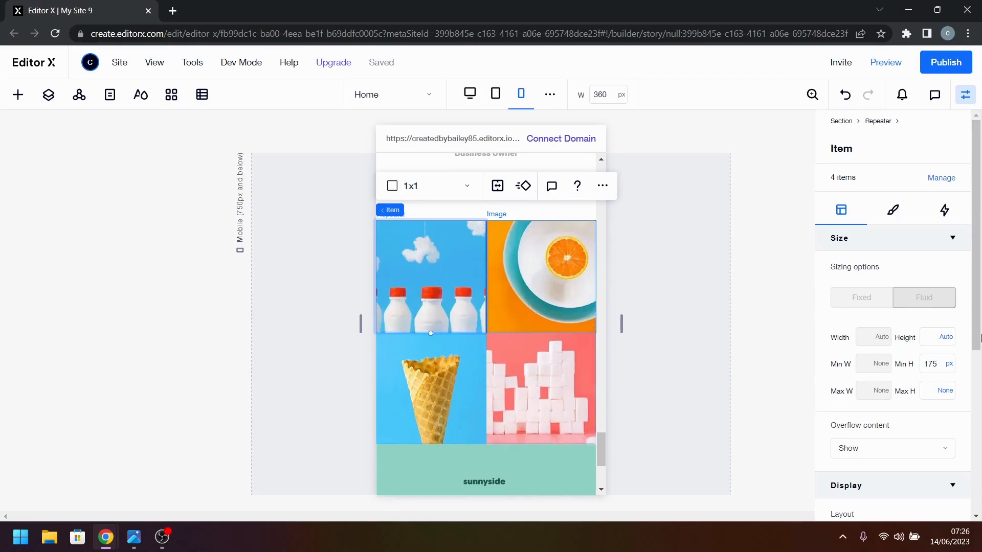
pyautogui.click(133, 538)
pyautogui.click(132, 544)
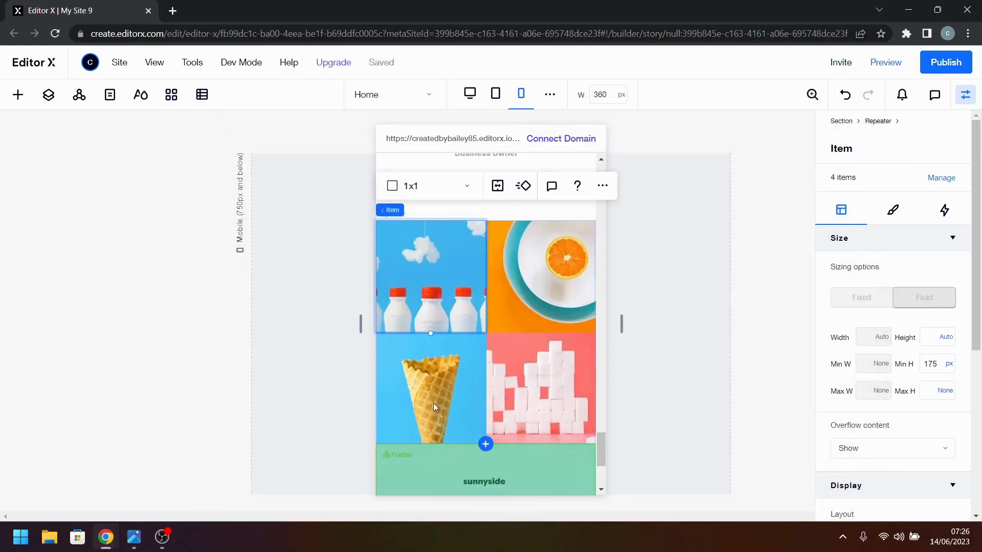
# - Inspect the mobile footer and examine its logo size, menu and social icon layout in the mobile design
pyautogui.click(655, 341)
pyautogui.scroll(3, 545, 379)
pyautogui.scroll(-3, 546, 379)
pyautogui.scroll(-3, 449, 269)
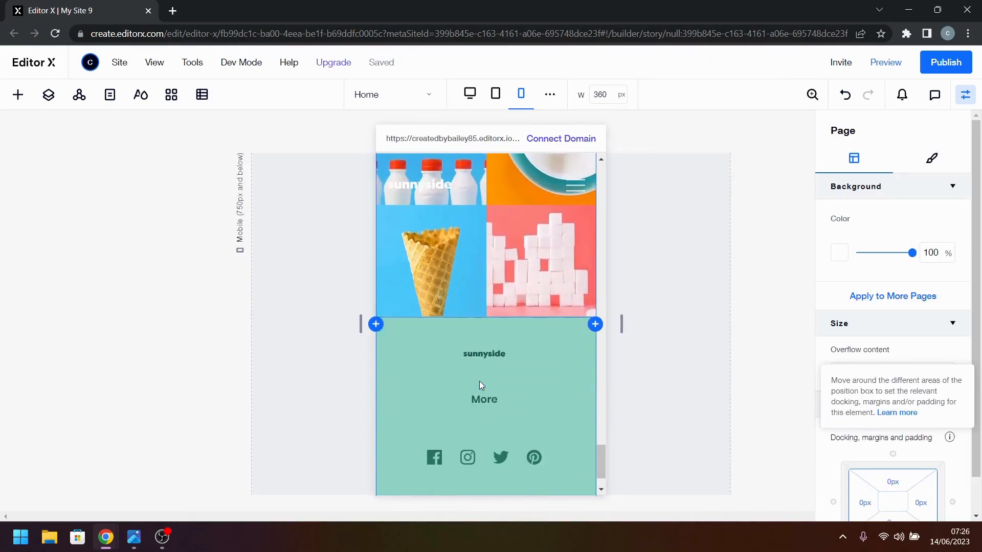
pyautogui.click(520, 377)
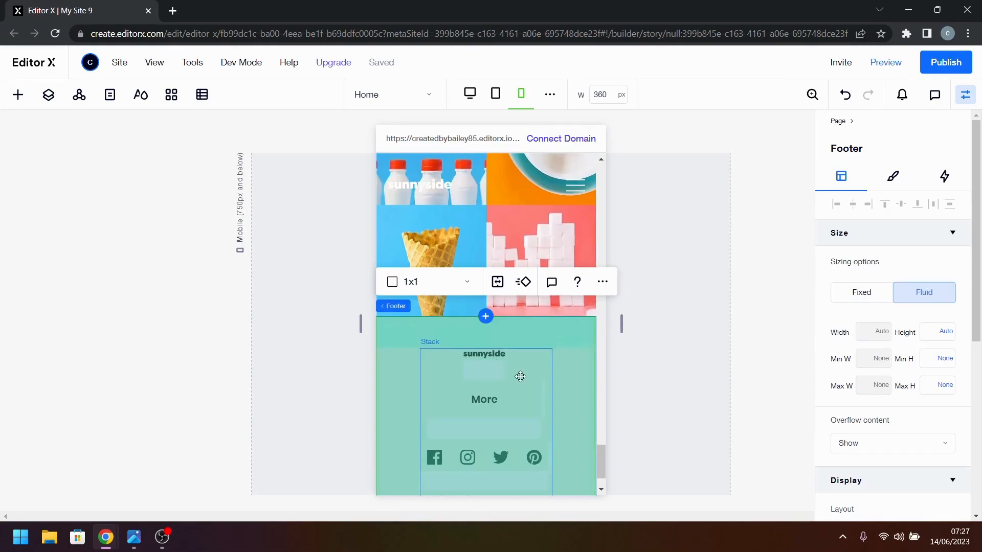
pyautogui.click(521, 377)
pyautogui.click(134, 537)
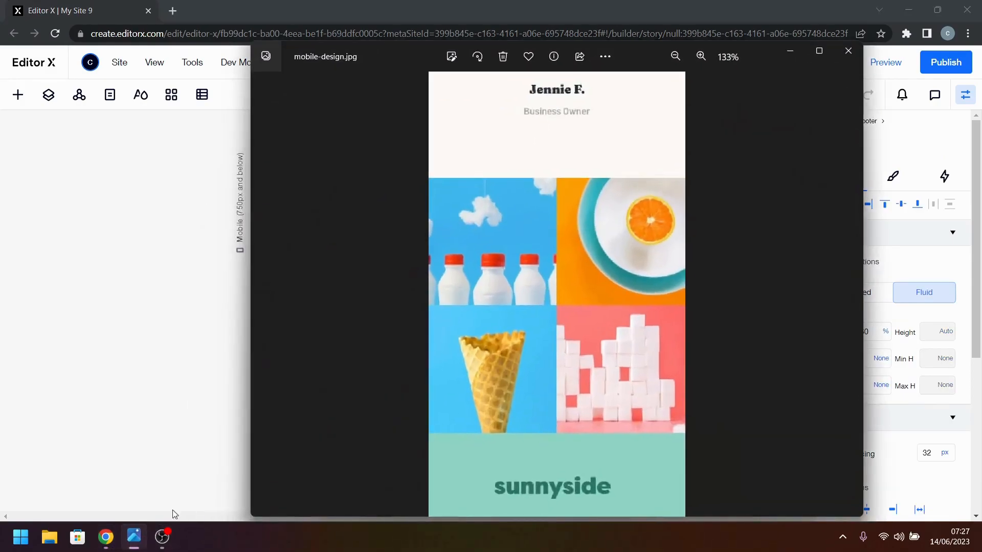
pyautogui.scroll(-2, 575, 366)
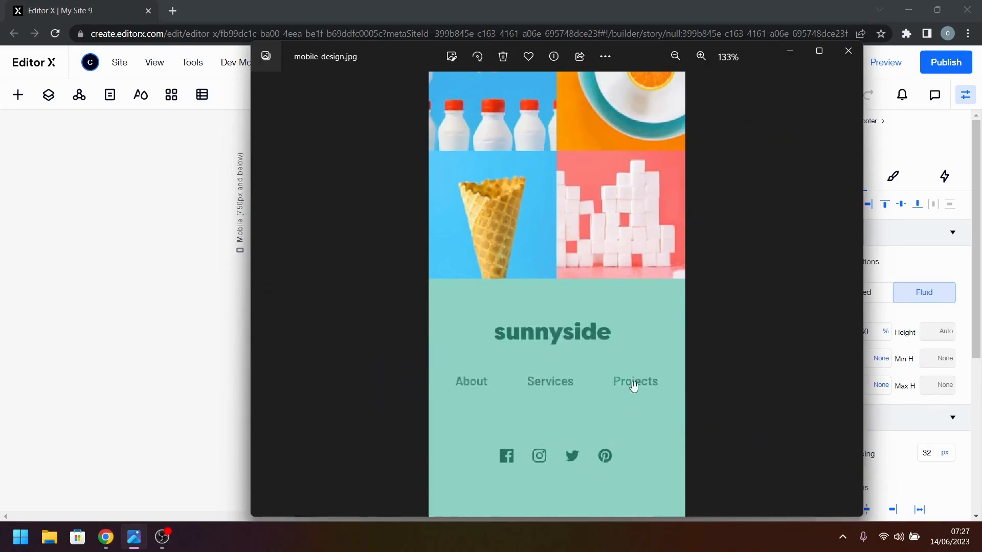
pyautogui.click(173, 346)
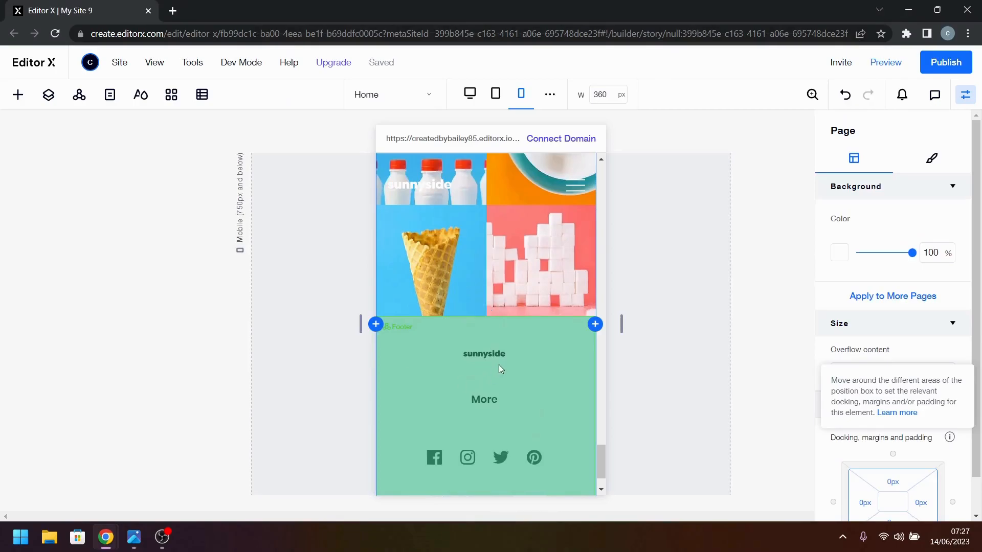
# - Set the width of the sunnyside logo in the footer stack to 80%
pyautogui.click(490, 379)
pyautogui.click(490, 378)
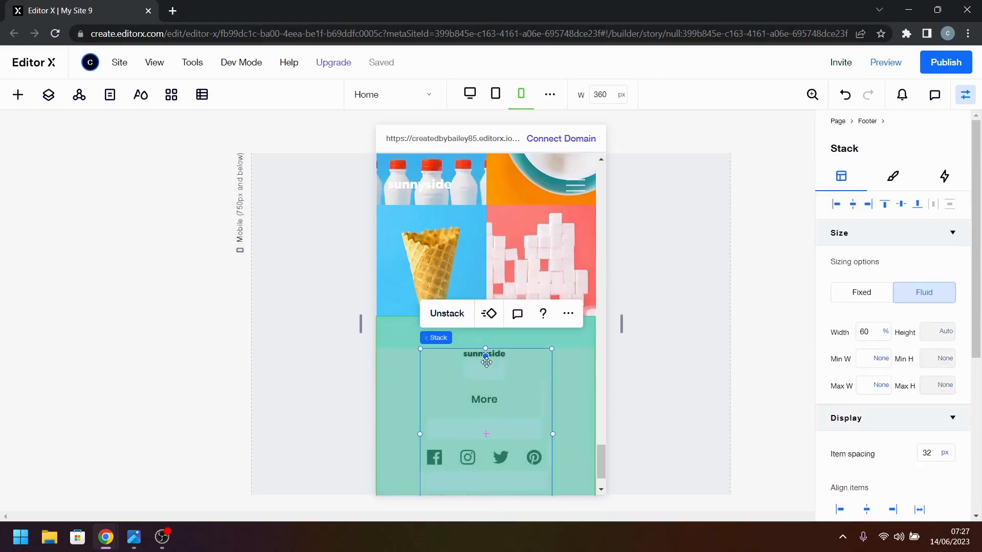
pyautogui.click(491, 354)
pyautogui.click(869, 332)
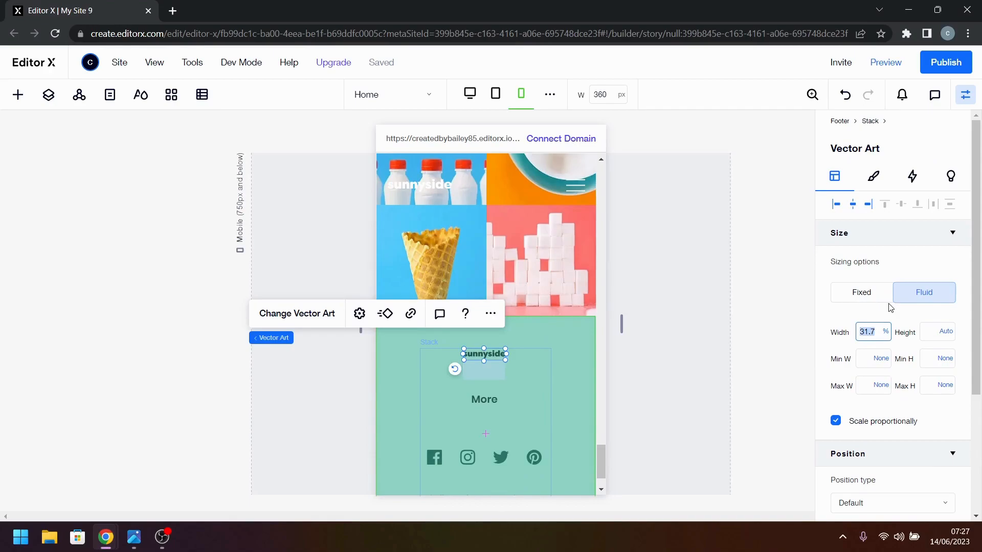
pyautogui.write('1')
pyautogui.press('Return')
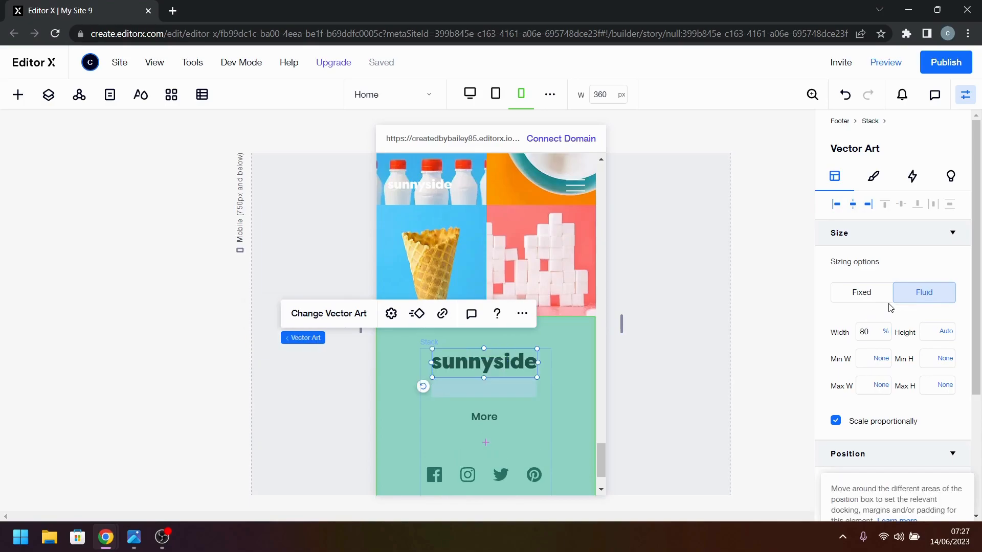
# - Set the width of the footer's stack to 100%
pyautogui.click(520, 422)
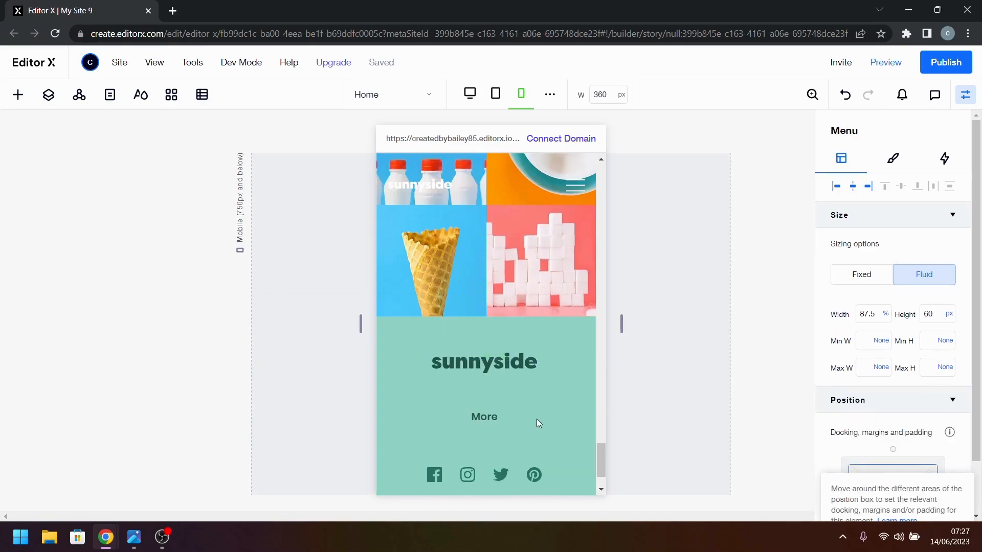
pyautogui.click(522, 385)
pyautogui.click(520, 385)
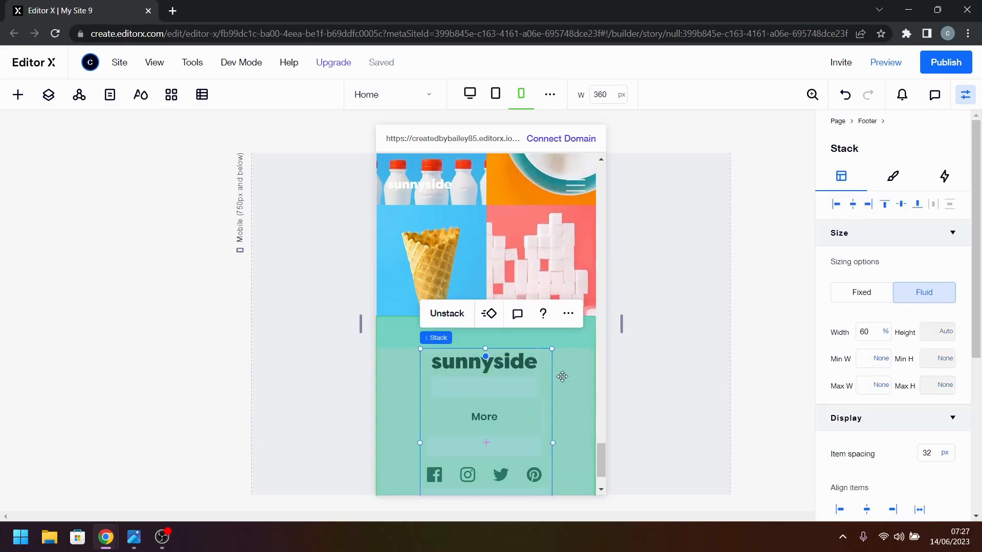
pyautogui.click(864, 331)
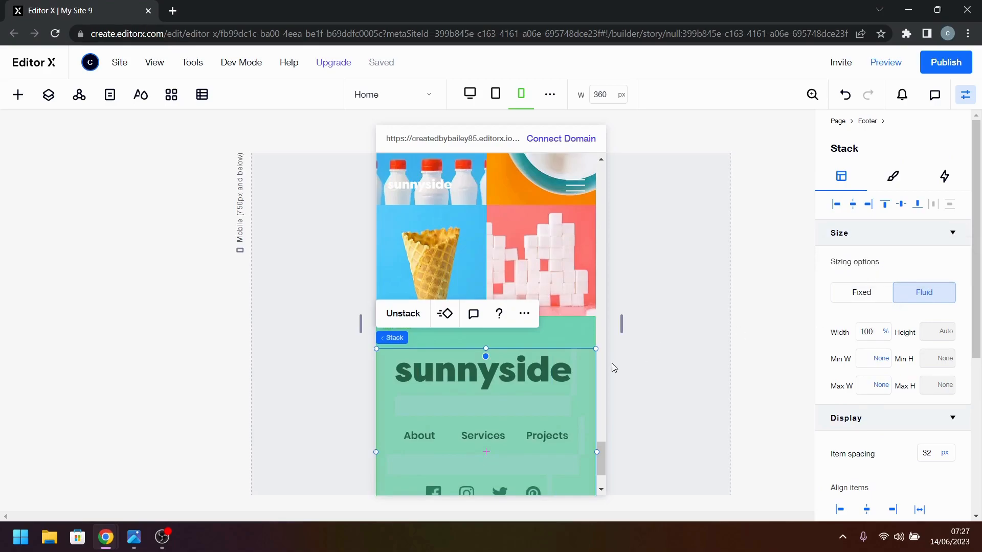
# - Set the footer's left and right padding to 6%
pyautogui.click(539, 379)
pyautogui.click(583, 379)
pyautogui.click(551, 344)
pyautogui.scroll(-6, 890, 380)
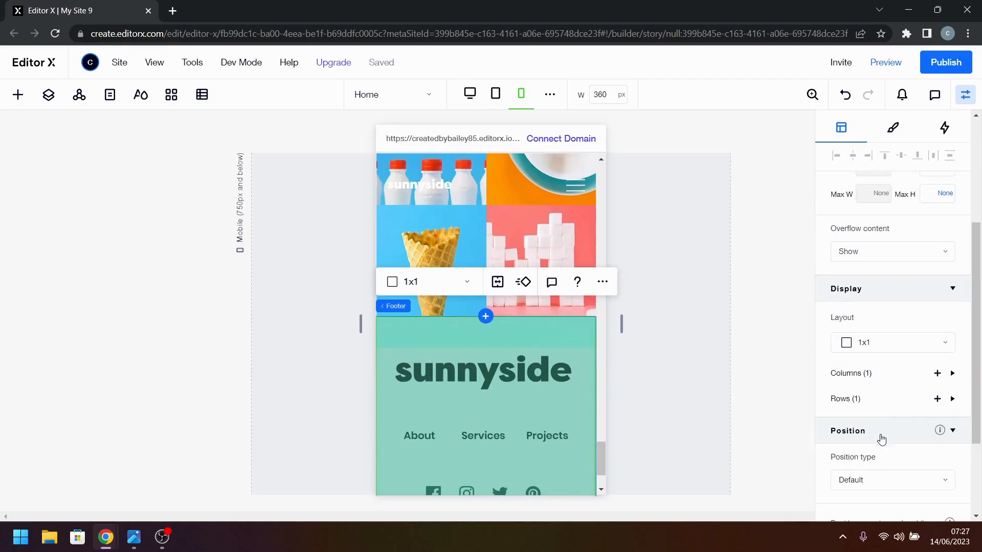
pyautogui.click(861, 463)
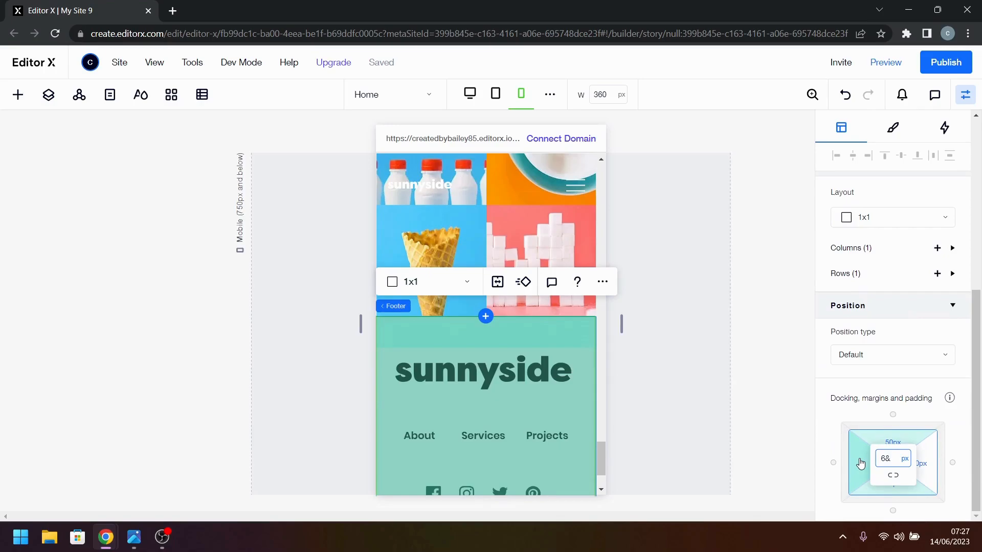
pyautogui.press('Tab')
pyautogui.press('Tab')
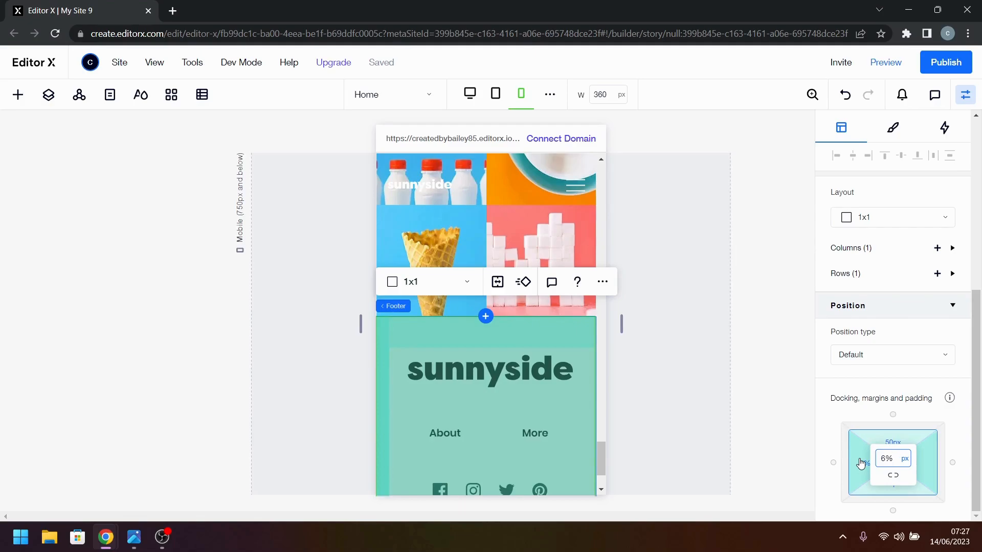
pyautogui.press('Return')
# - Adjust the footer's bottom padding and set its top padding to 60 px
pyautogui.click(900, 428)
pyautogui.write('40')
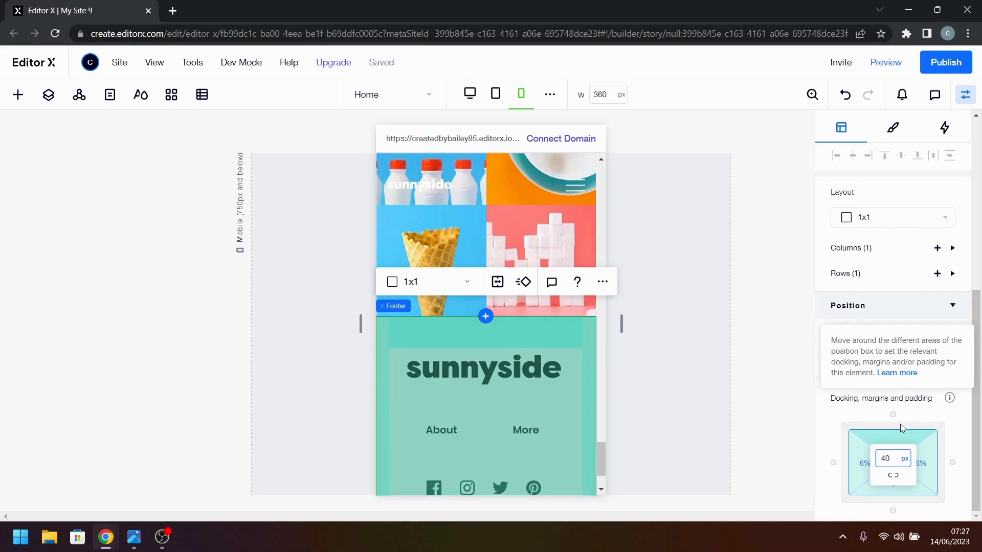
pyautogui.press('Return')
pyautogui.click(887, 494)
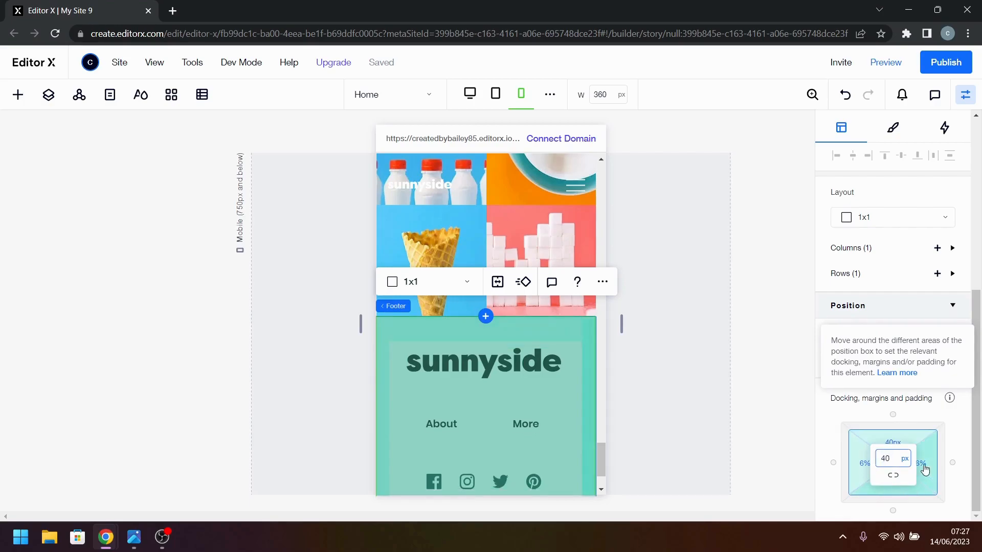
pyautogui.press('Return')
pyautogui.click(890, 440)
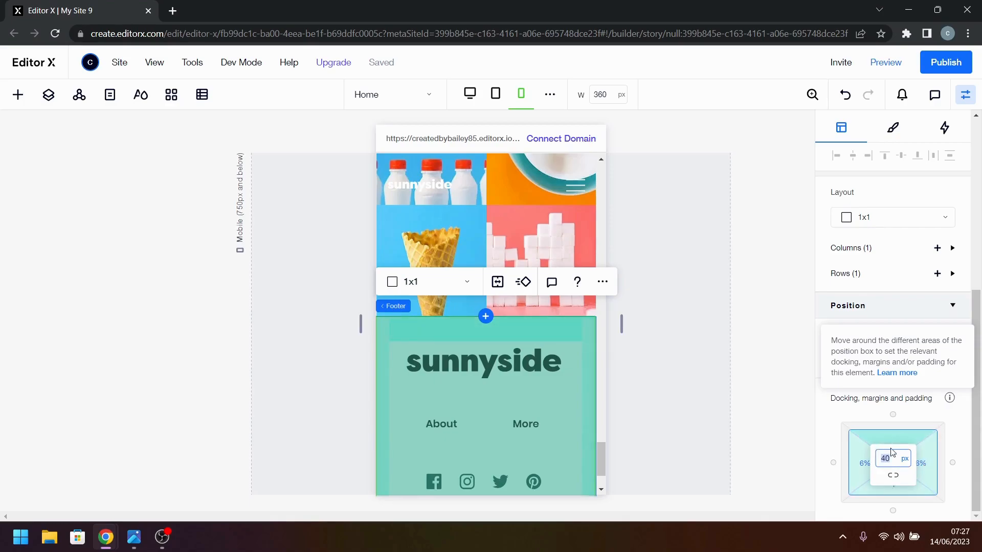
pyautogui.press('Return')
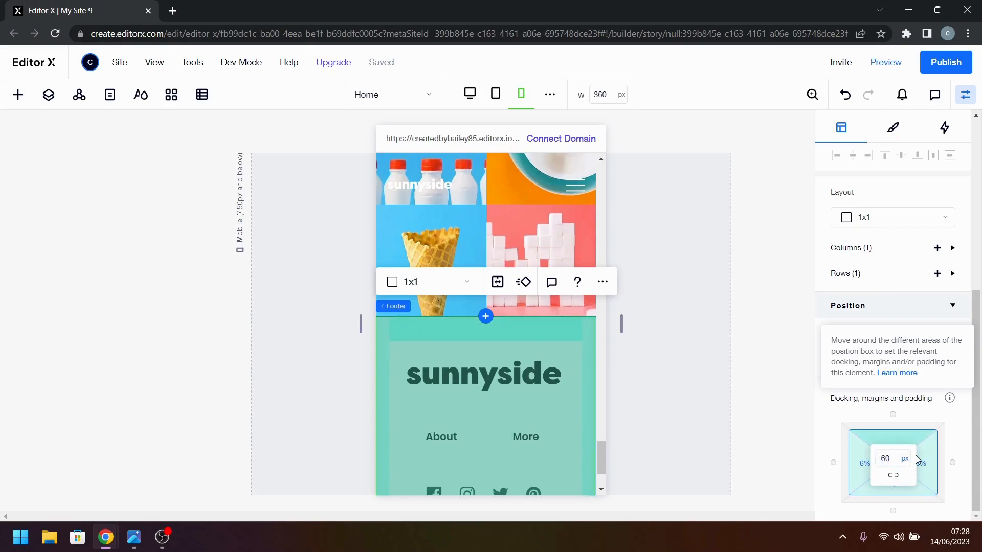
pyautogui.scroll(-2, 520, 422)
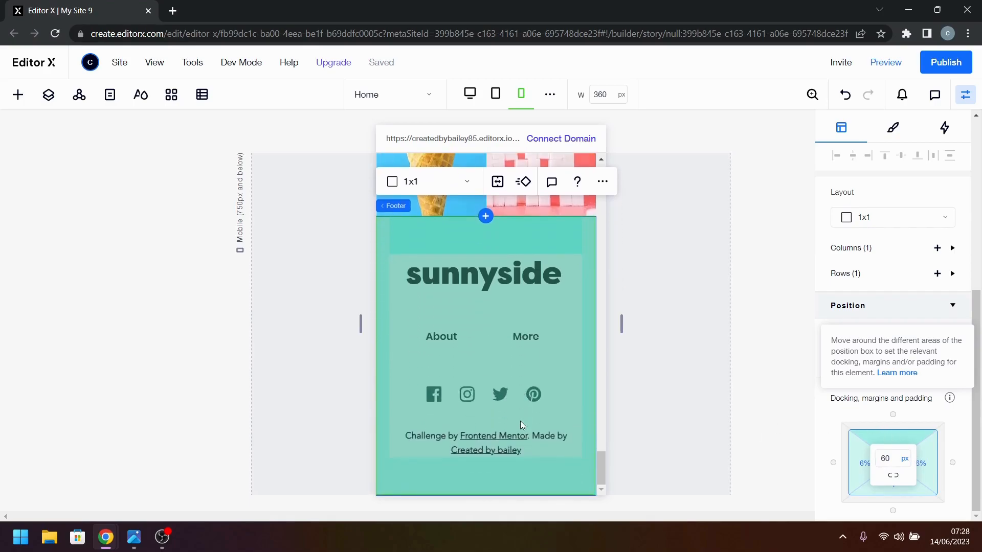
# - Try the footer's credit text at size 12, and return it to size 14
pyautogui.click(498, 442)
pyautogui.click(498, 443)
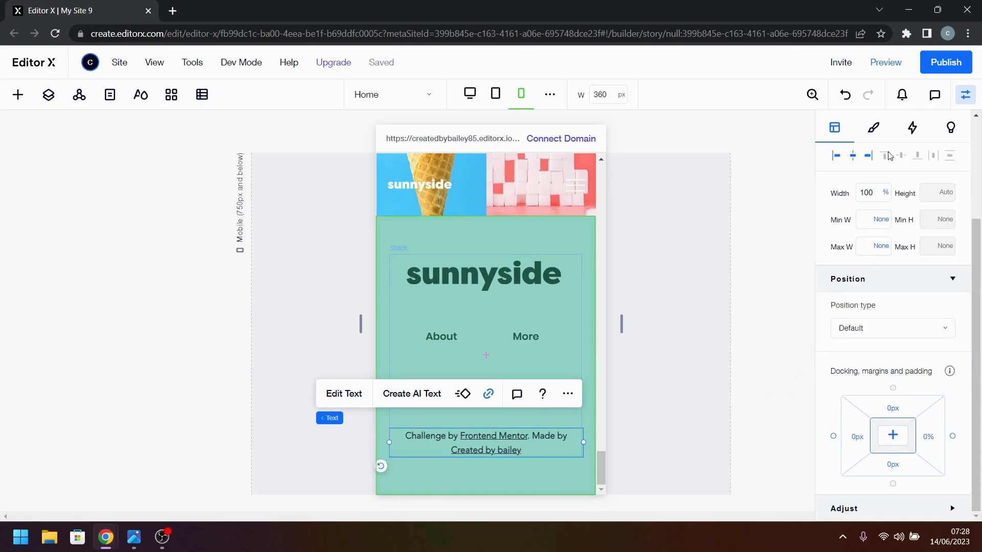
pyautogui.click(877, 129)
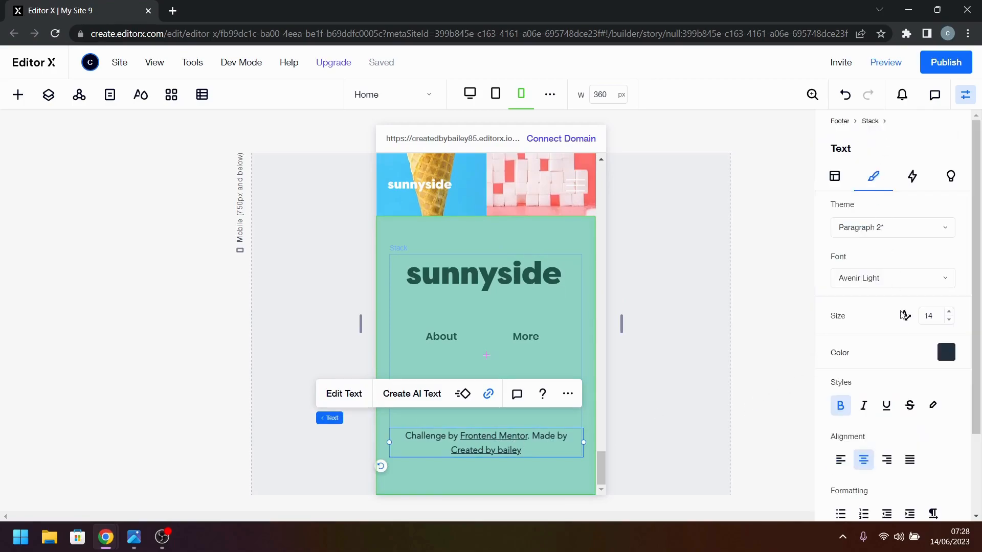
pyautogui.click(949, 322)
pyautogui.click(950, 322)
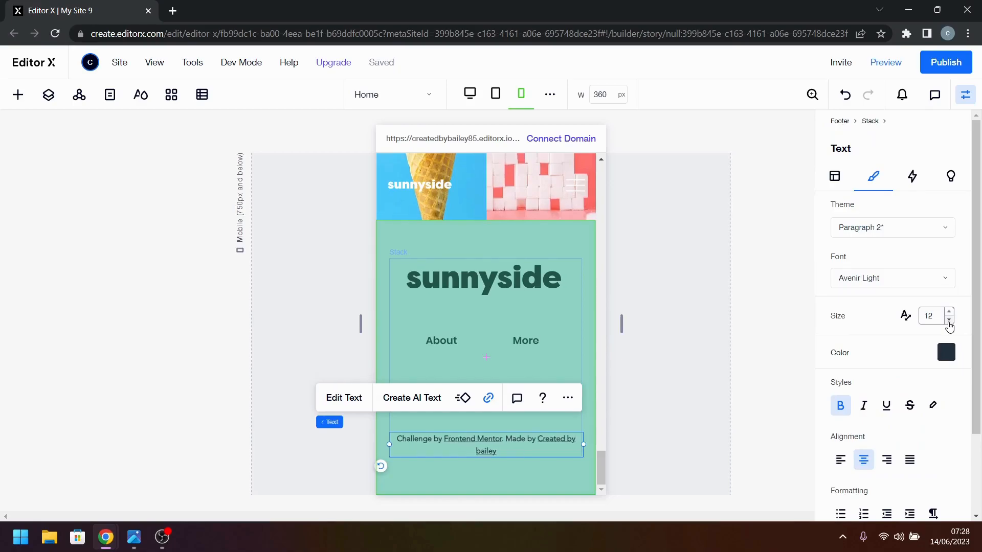
pyautogui.click(950, 312)
pyautogui.click(950, 312)
pyautogui.click(798, 400)
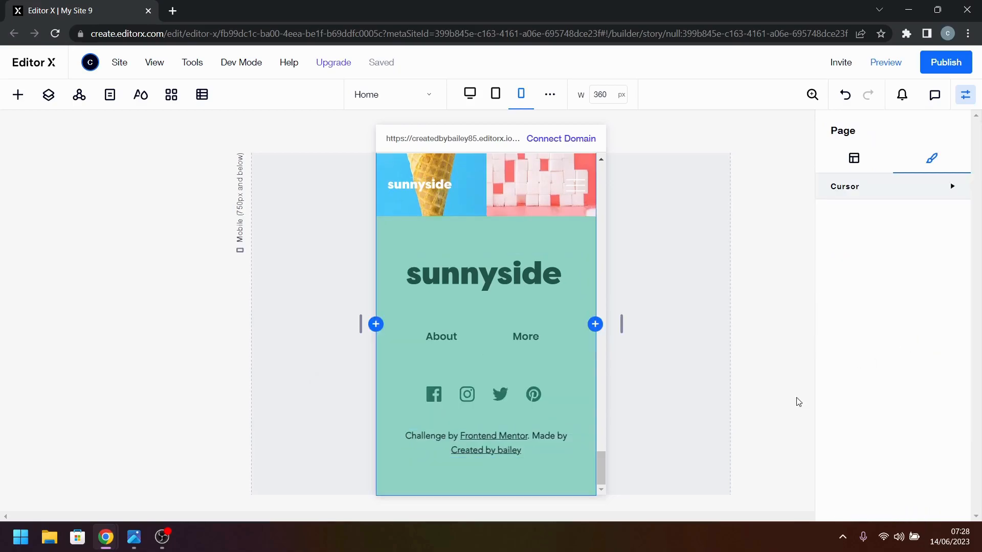
# - Set the width of the footer's navigation menu to 100%
pyautogui.click(508, 391)
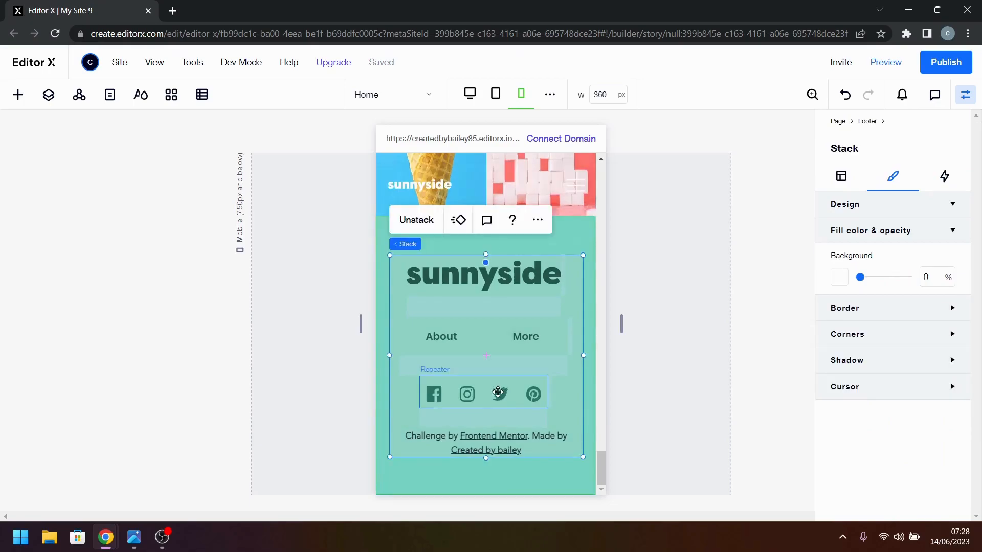
pyautogui.click(508, 392)
pyautogui.click(581, 348)
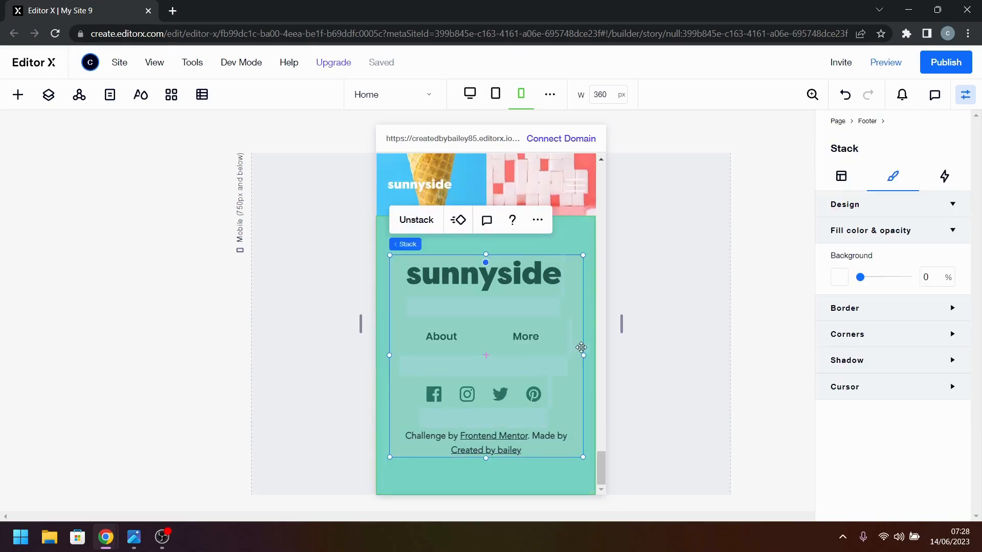
pyautogui.click(526, 337)
pyautogui.click(459, 338)
pyautogui.click(458, 337)
pyautogui.click(457, 336)
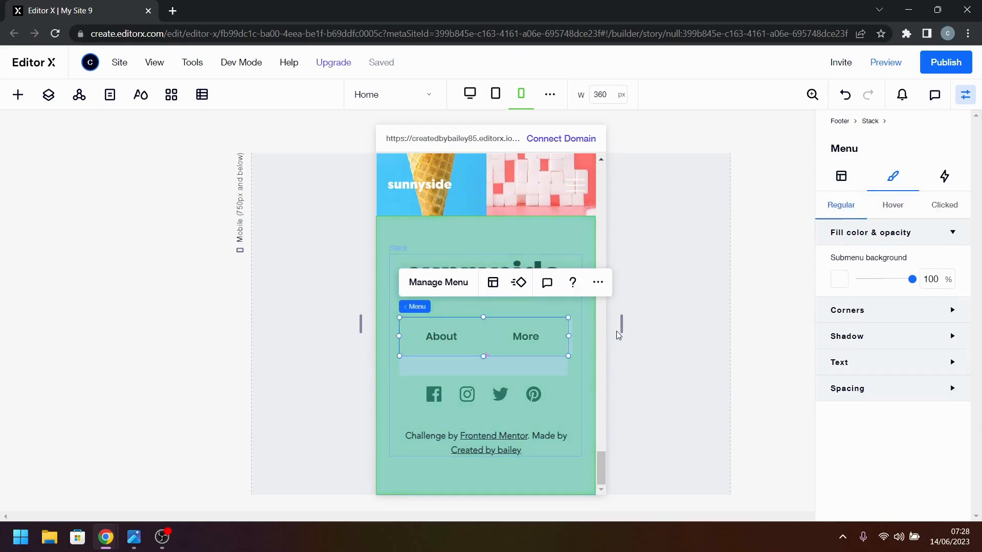
pyautogui.click(841, 177)
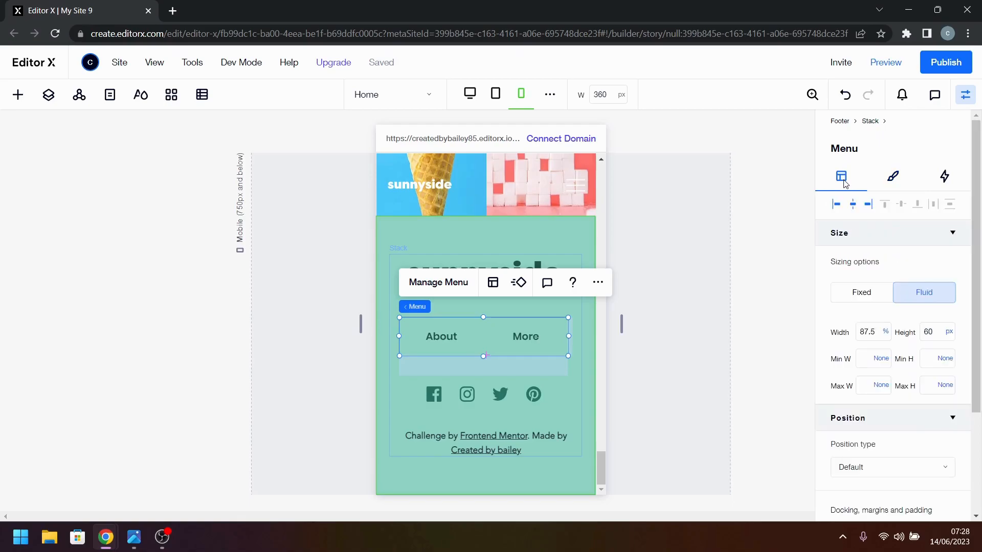
pyautogui.click(867, 332)
pyautogui.write('100')
pyautogui.press('Return')
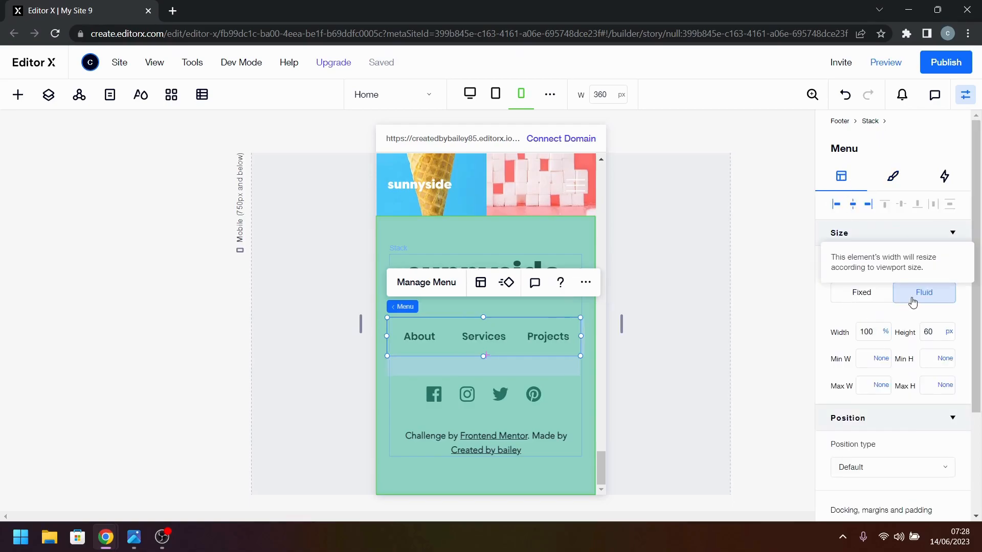
pyautogui.click(695, 330)
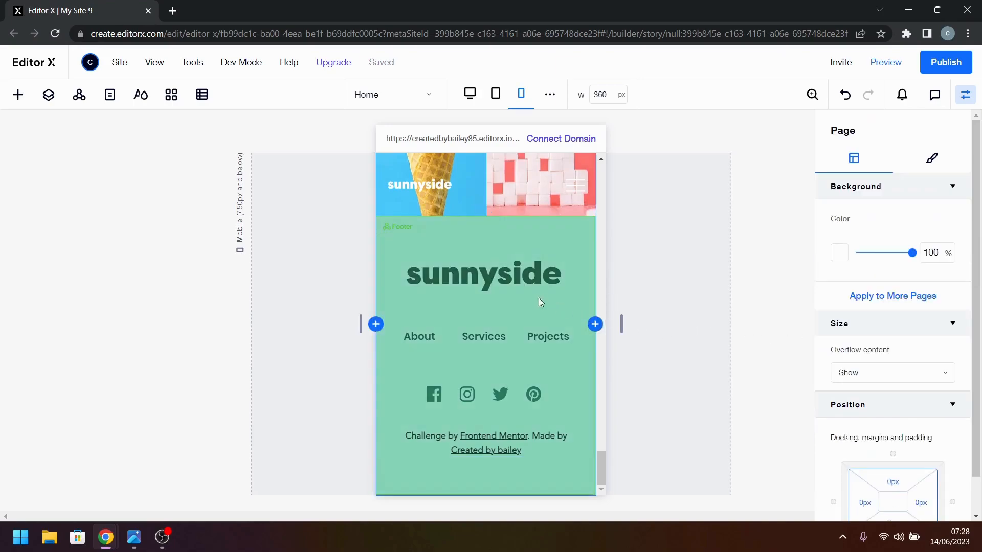
pyautogui.click(502, 272)
pyautogui.click(502, 273)
pyautogui.moveTo(504, 274); pyautogui.dragTo(509, 275)
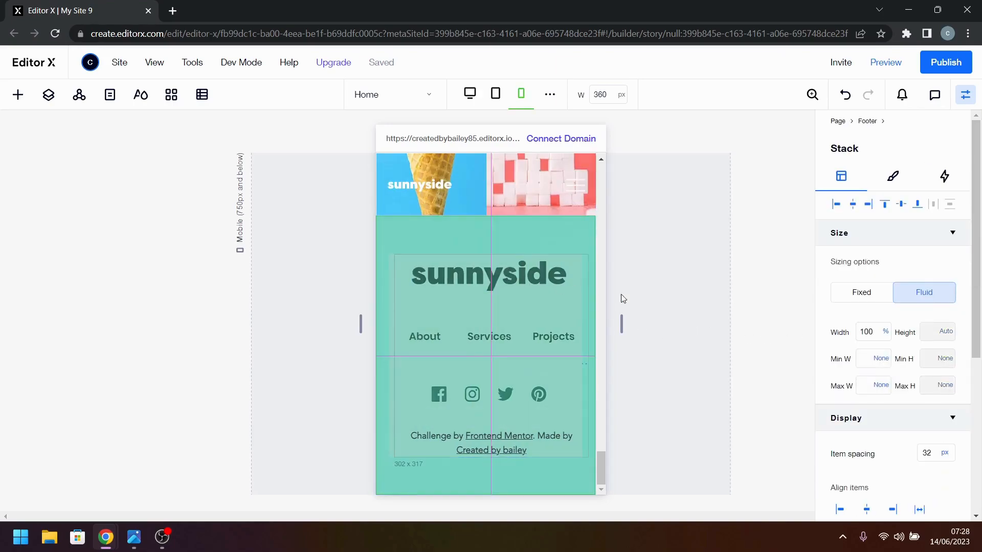
pyautogui.click(839, 204)
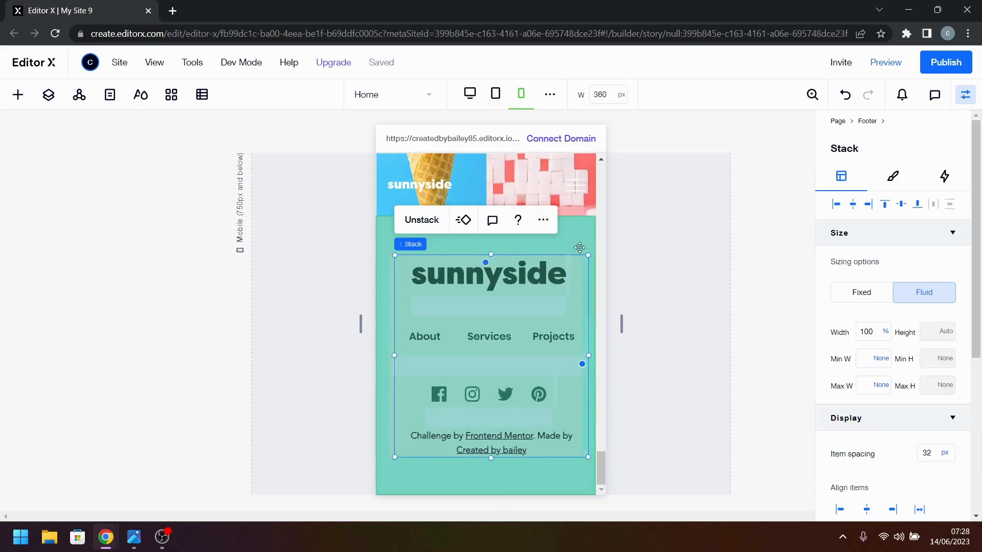
# - Centre the sunnyside logo horizontally in the footer stack and set its width to 60%
pyautogui.click(523, 279)
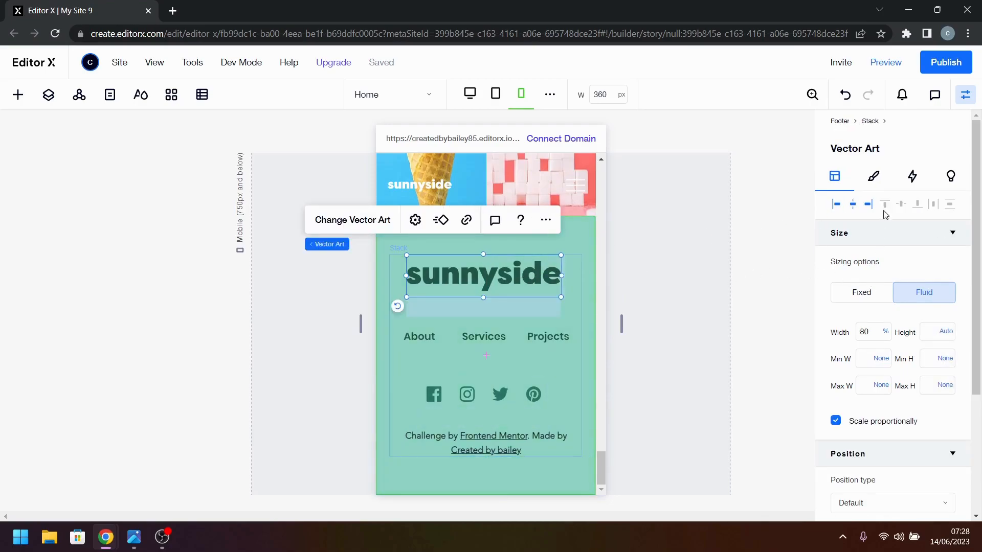
pyautogui.click(853, 205)
pyautogui.click(866, 332)
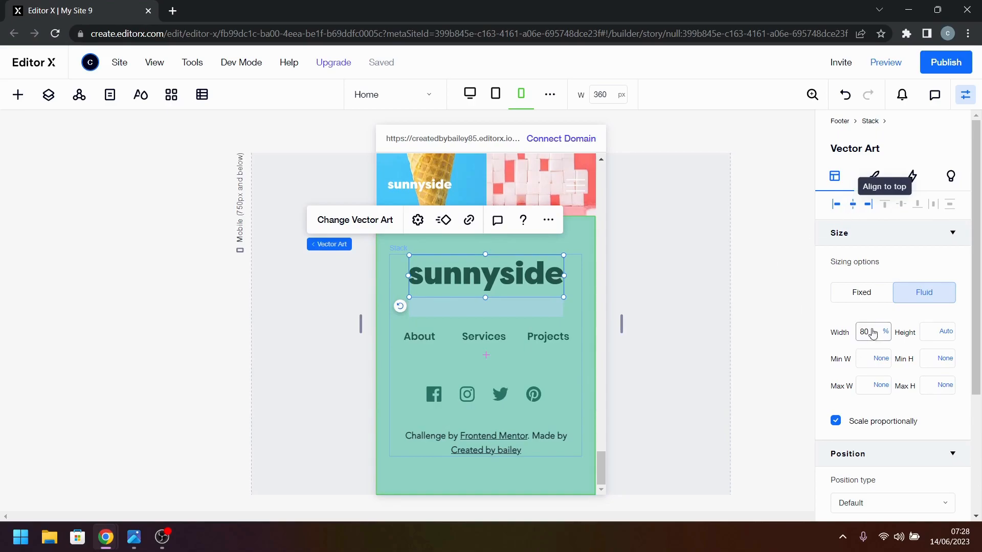
pyautogui.write('60')
pyautogui.press('Return')
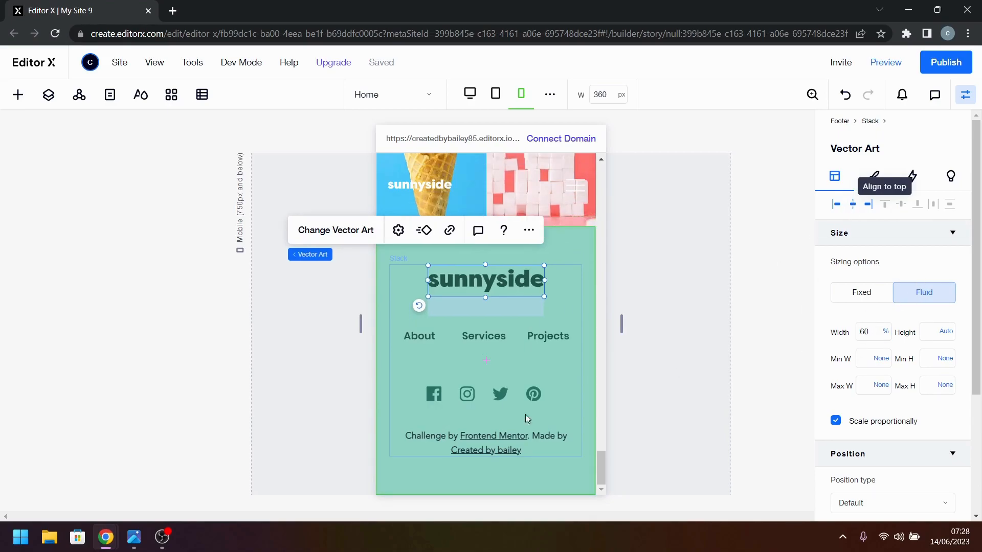
# - Compare the footer with mobile-design.jpg and align the footer's navigation menu to the left of the stack
pyautogui.click(133, 539)
pyautogui.click(132, 541)
pyautogui.click(131, 541)
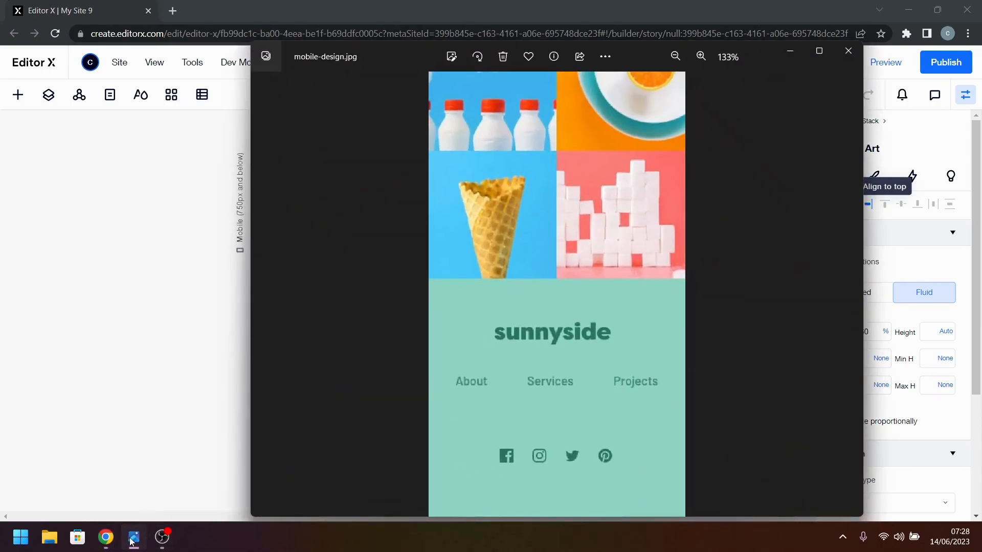
pyautogui.click(131, 541)
pyautogui.click(485, 337)
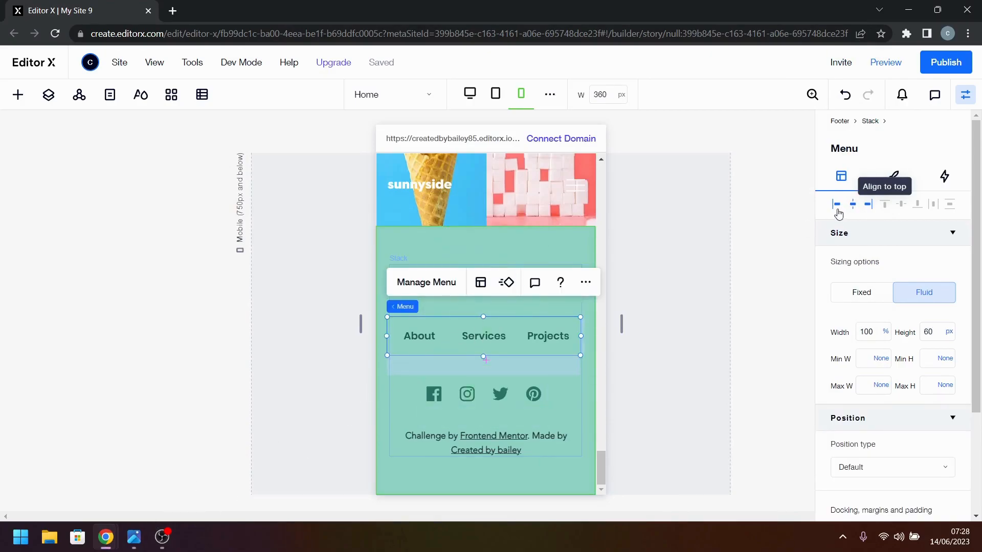
pyautogui.click(837, 210)
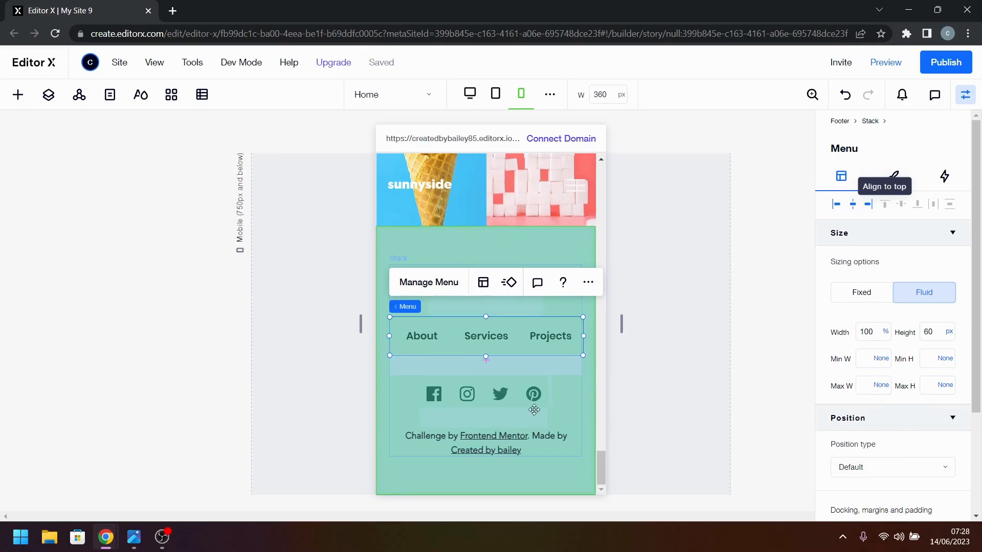
# - Centre the social icons repeater horizontally in the footer stack
pyautogui.click(534, 395)
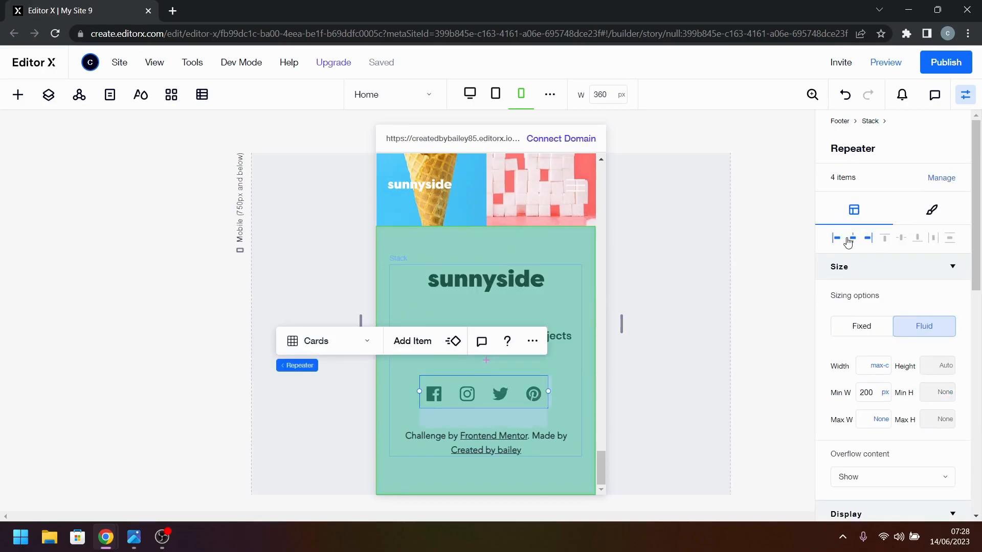
pyautogui.click(853, 239)
pyautogui.click(723, 346)
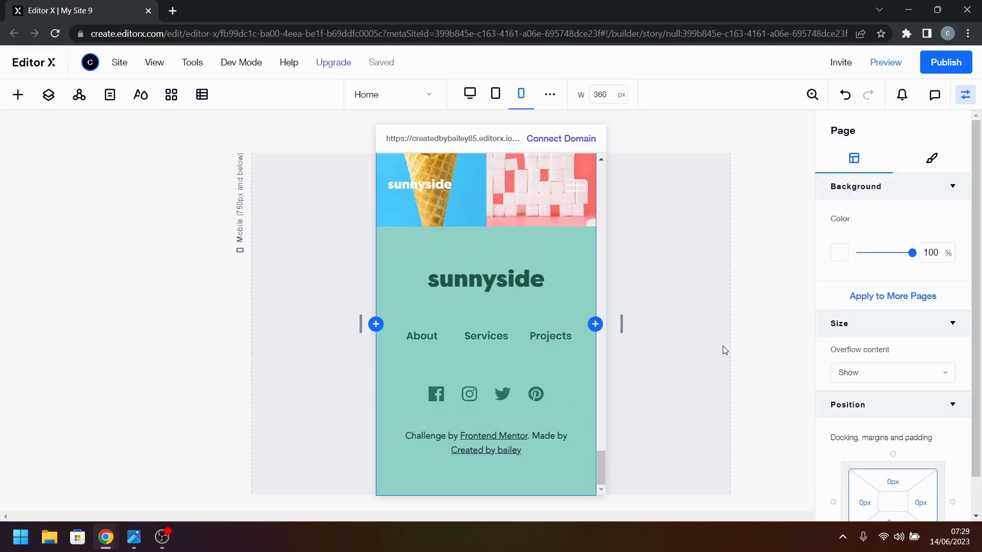
# - Try the lighter green theme colour #458C7E on the footer menu's text, using mobile-design.jpg as reference
pyautogui.click(494, 341)
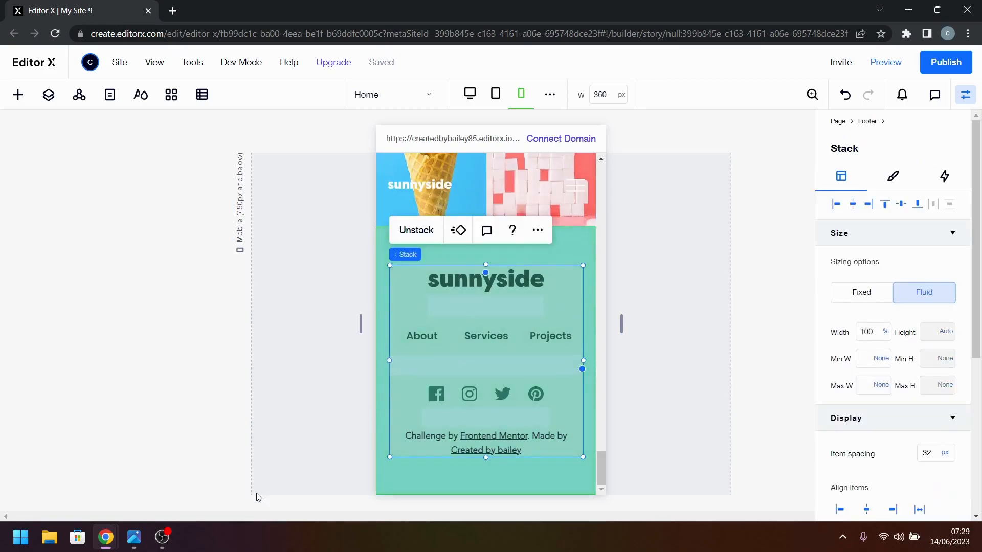
pyautogui.click(134, 537)
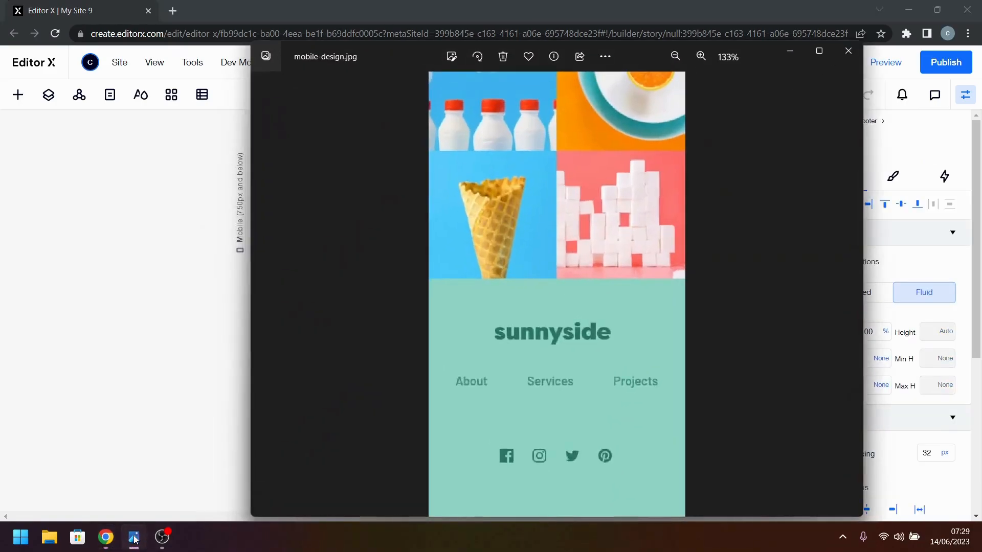
pyautogui.click(134, 537)
pyautogui.click(479, 352)
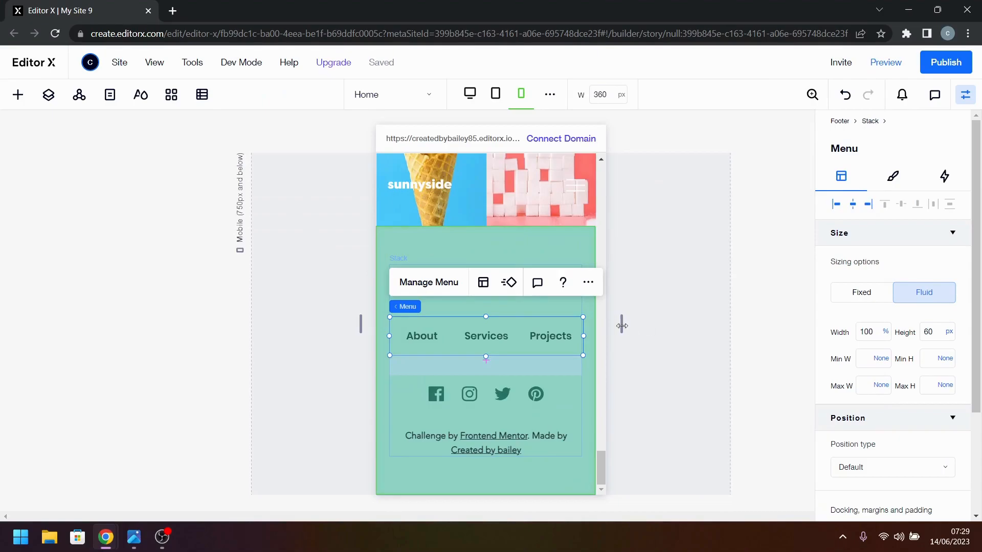
pyautogui.click(893, 179)
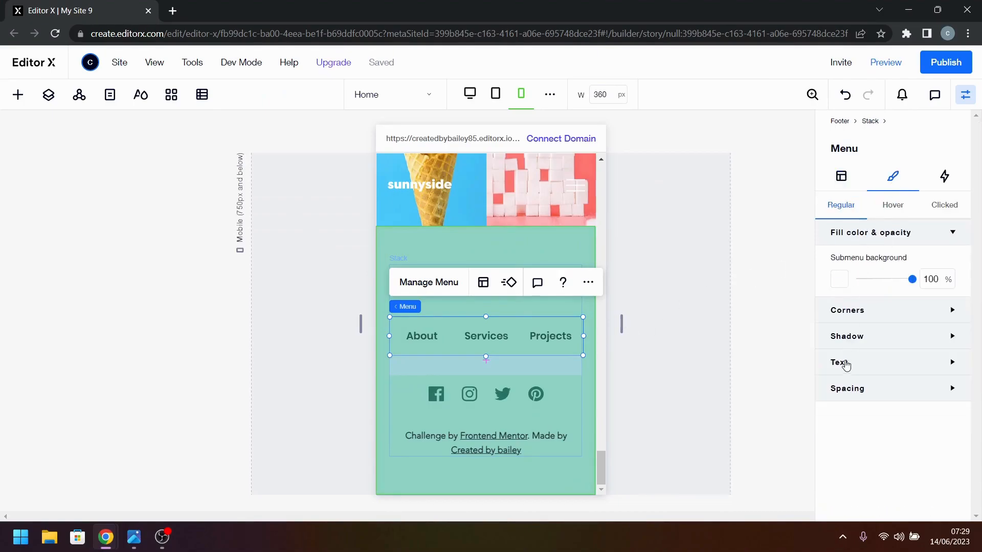
pyautogui.click(860, 363)
pyautogui.click(948, 398)
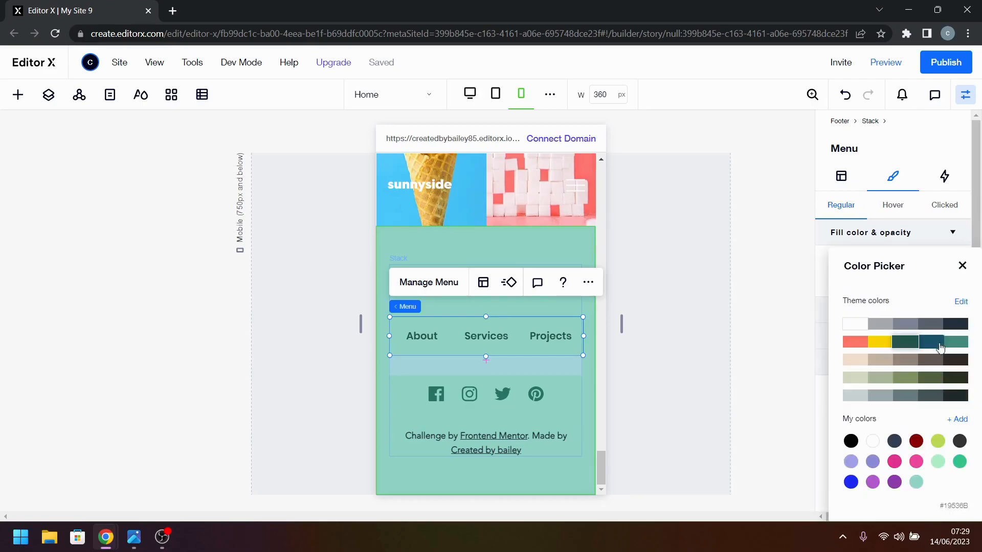
pyautogui.click(955, 344)
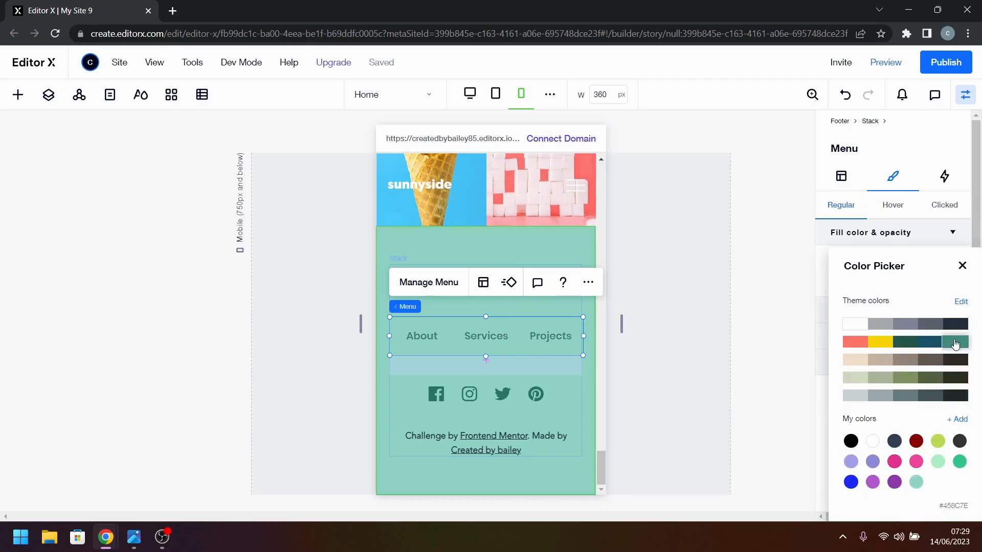
pyautogui.click(203, 469)
pyautogui.click(212, 470)
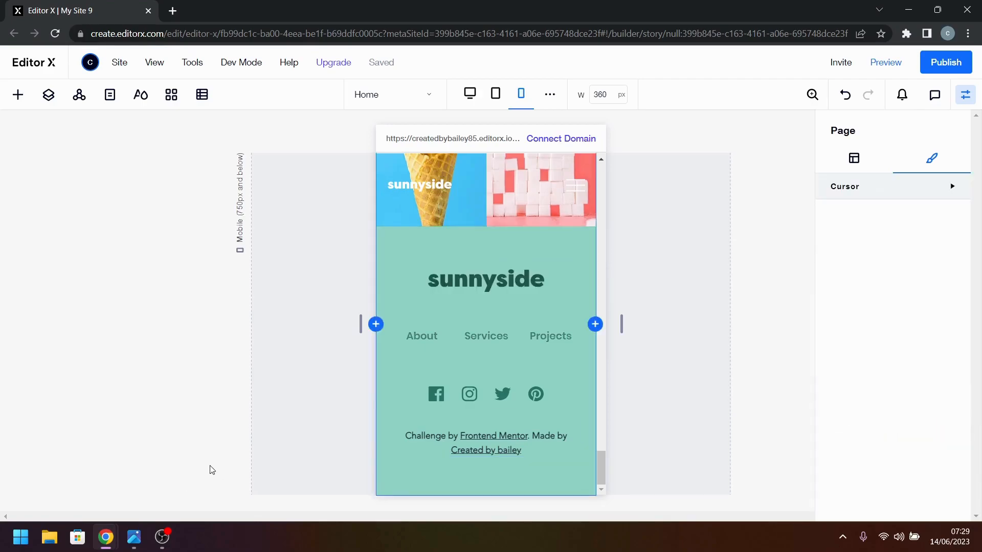
# - Compare the menu with mobile-design.jpg again and set its text colour back to dark green #25564B
pyautogui.click(134, 539)
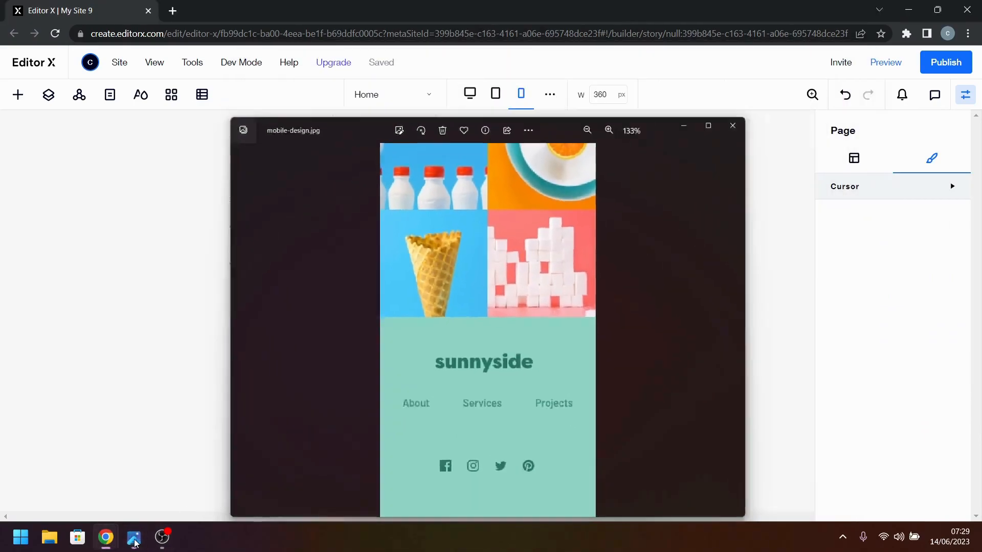
pyautogui.click(134, 541)
pyautogui.click(541, 342)
pyautogui.click(542, 336)
pyautogui.click(541, 336)
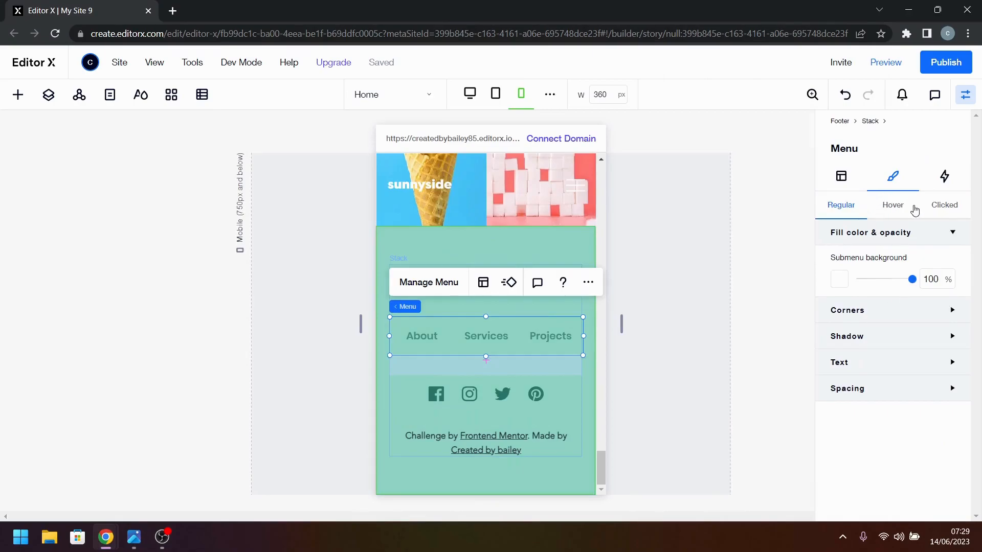
pyautogui.click(843, 364)
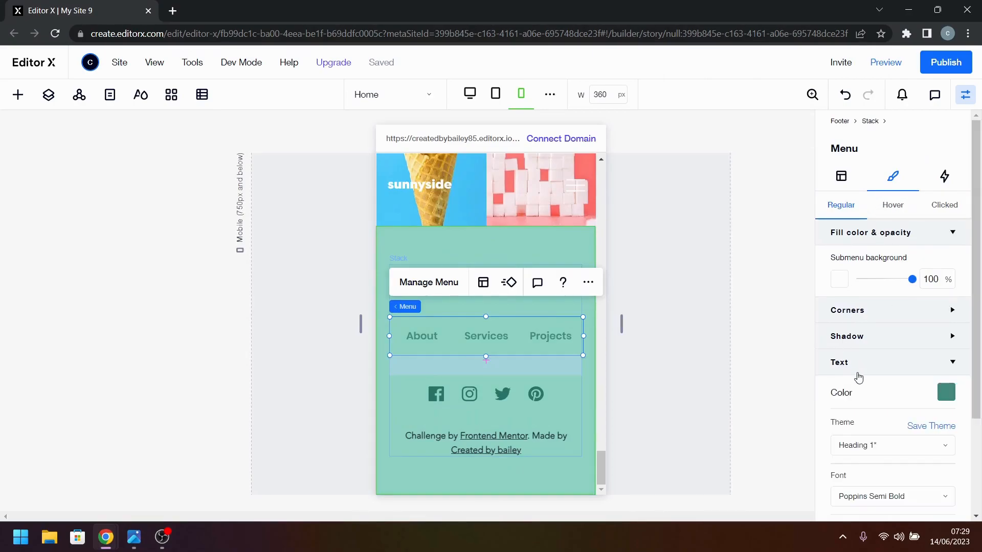
pyautogui.click(953, 398)
pyautogui.click(905, 342)
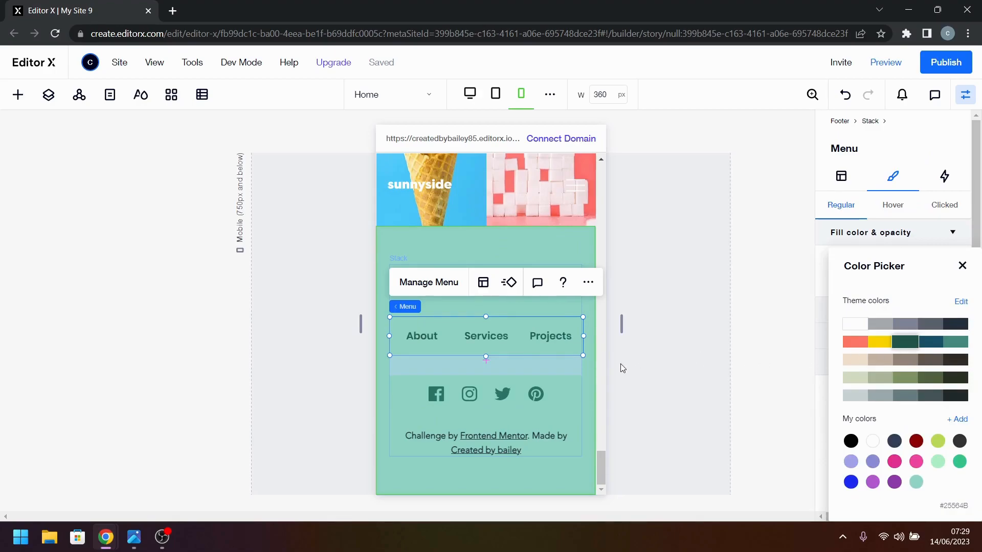
pyautogui.click(674, 426)
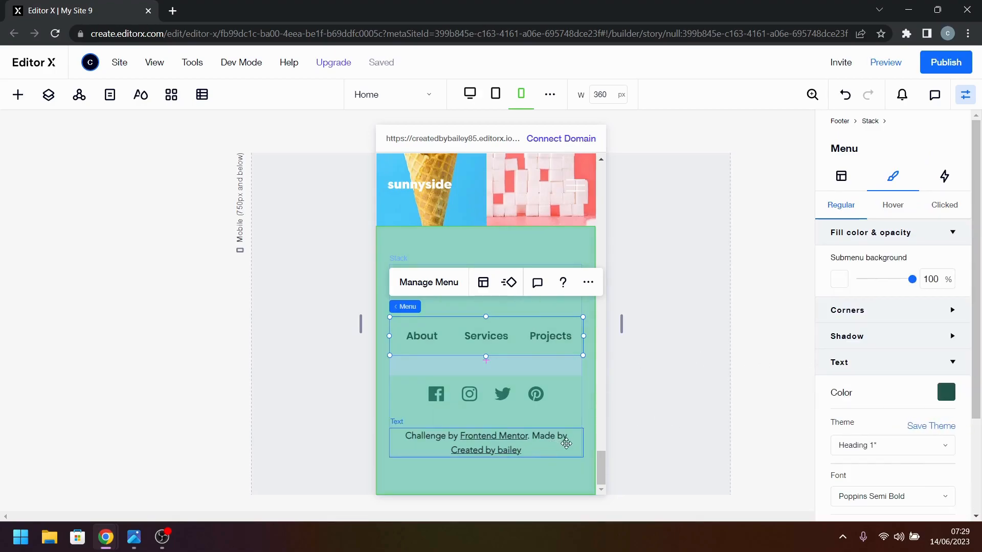
# - Compare the mobile page's sections, from the footer up to the hero, with mobile-design.jpg and look through the page layout again
pyautogui.click(575, 481)
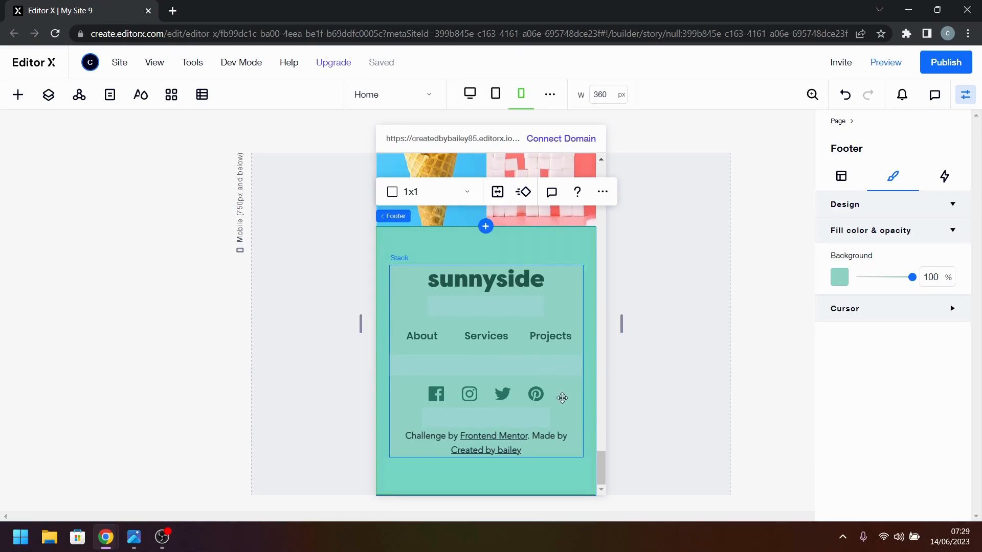
pyautogui.scroll(10, 562, 398)
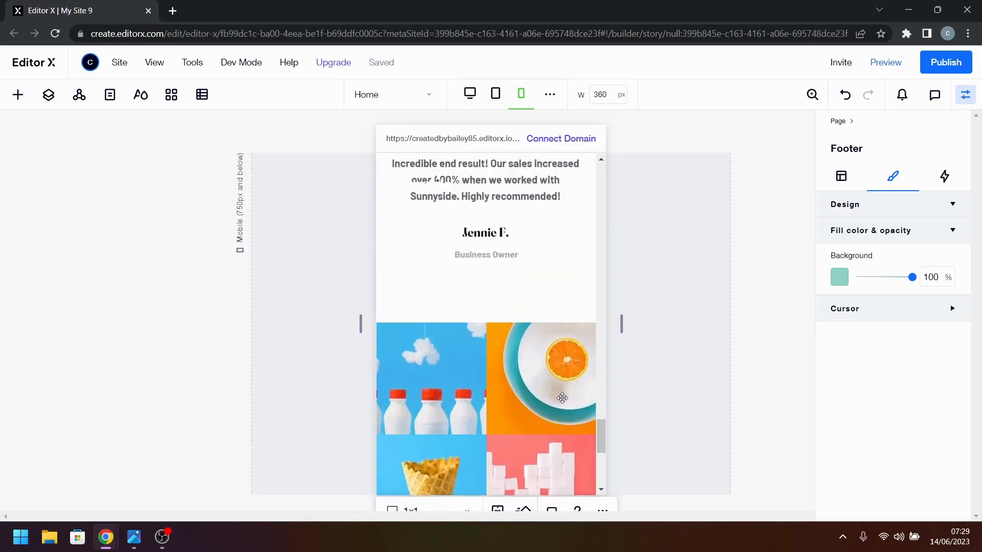
pyautogui.scroll(10, 563, 398)
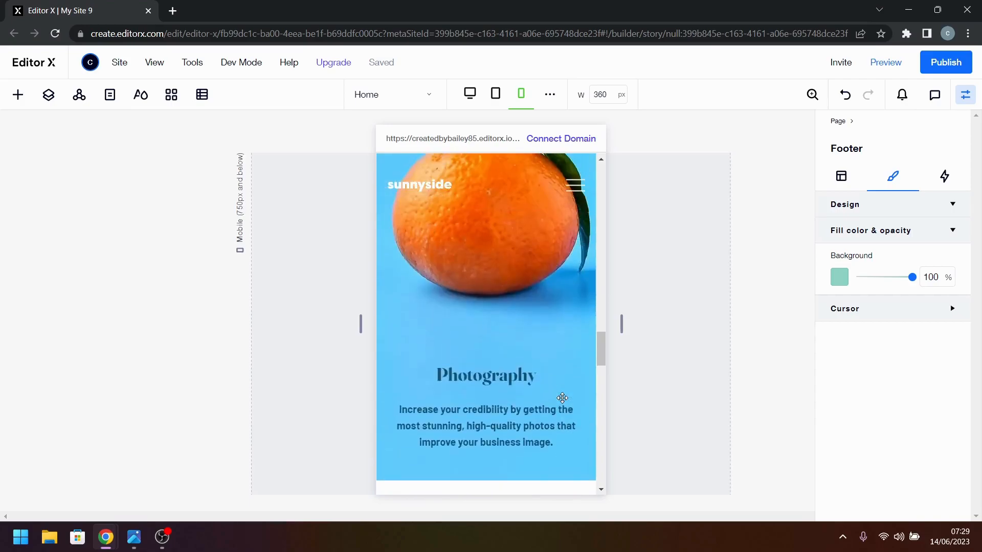
pyautogui.scroll(8, 563, 398)
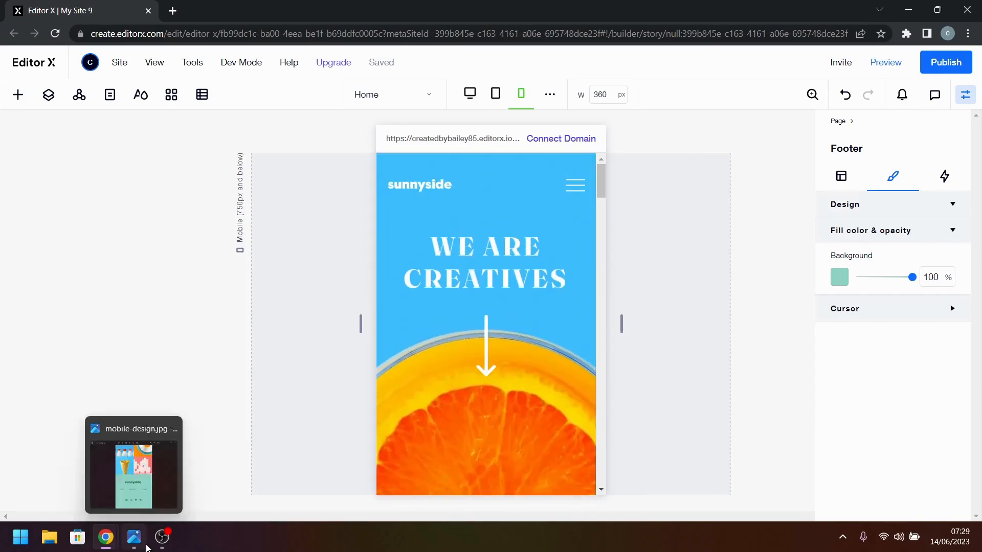
pyautogui.click(134, 537)
pyautogui.scroll(10, 606, 386)
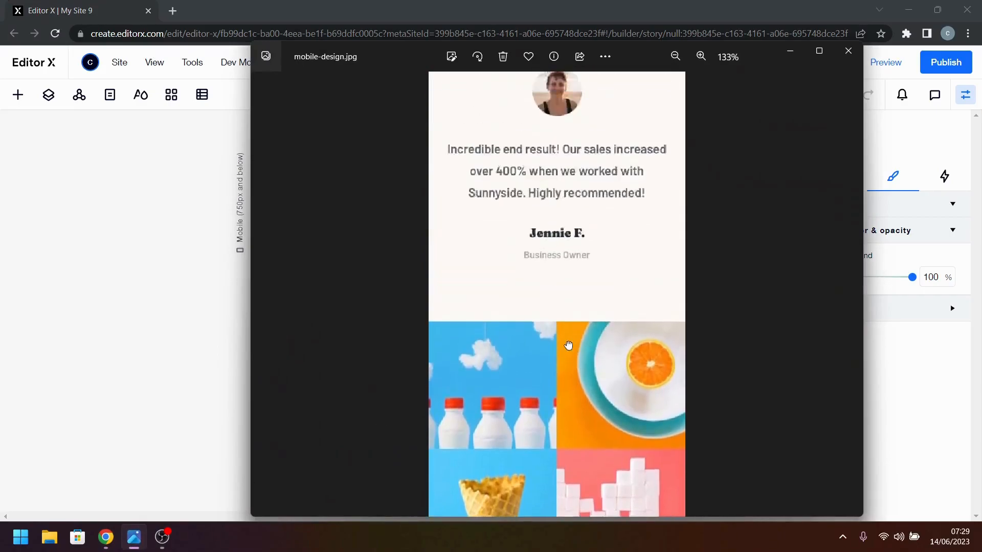
pyautogui.scroll(10, 574, 439)
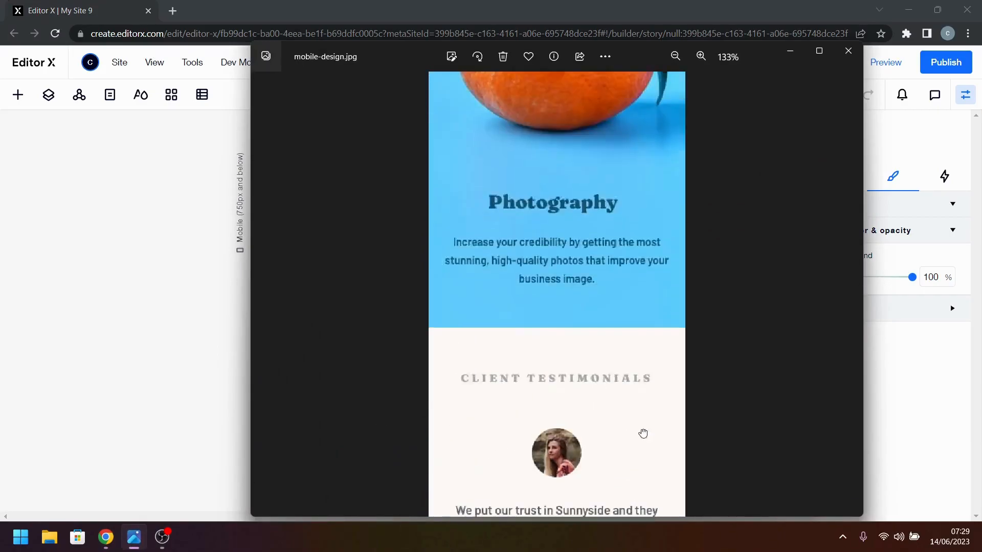
pyautogui.scroll(10, 653, 239)
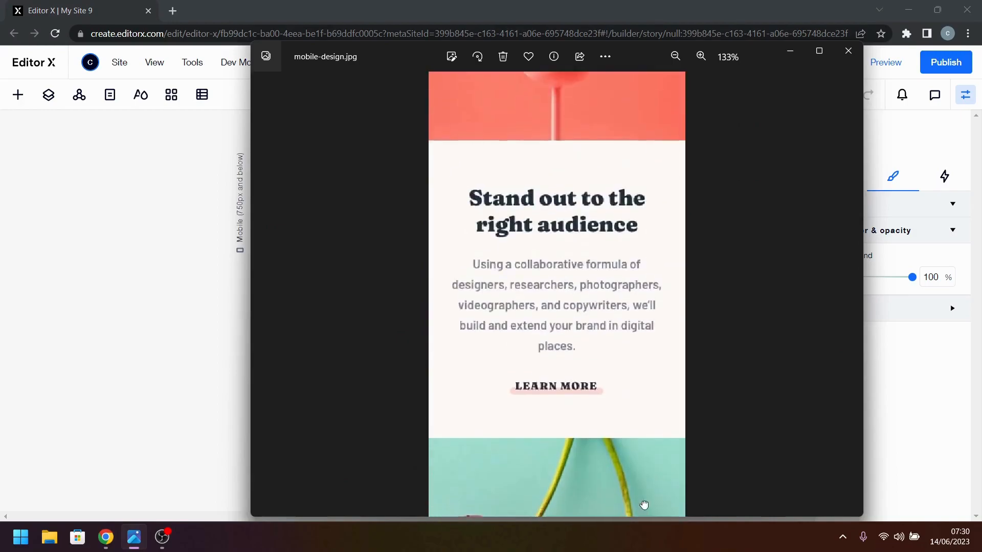
pyautogui.scroll(10, 666, 212)
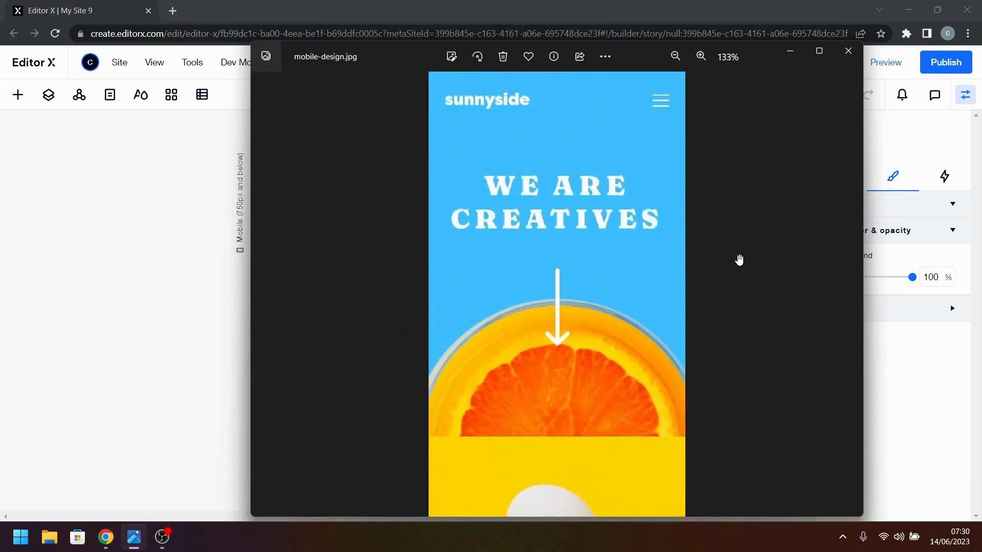
pyautogui.click(787, 52)
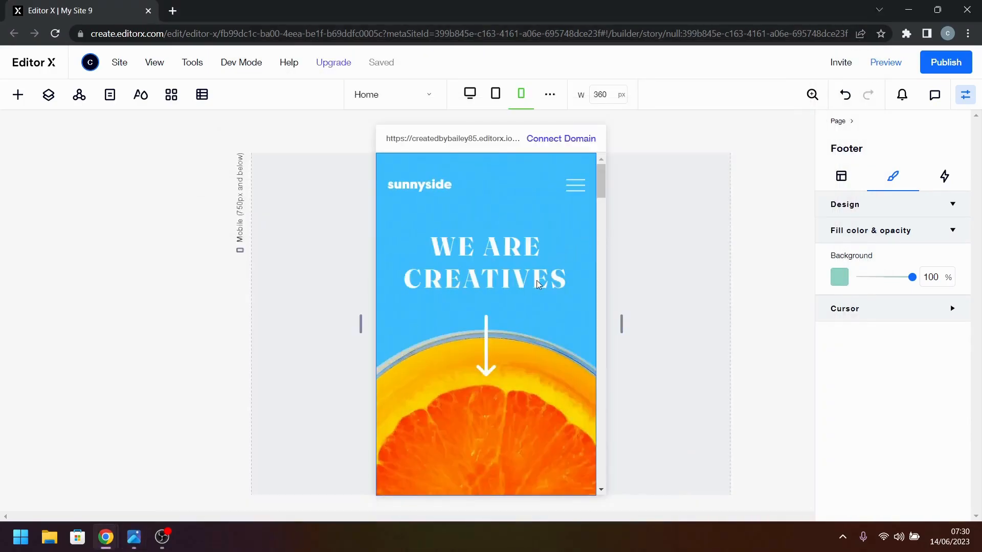
pyautogui.scroll(-5, 537, 281)
pyautogui.scroll(-8, 536, 284)
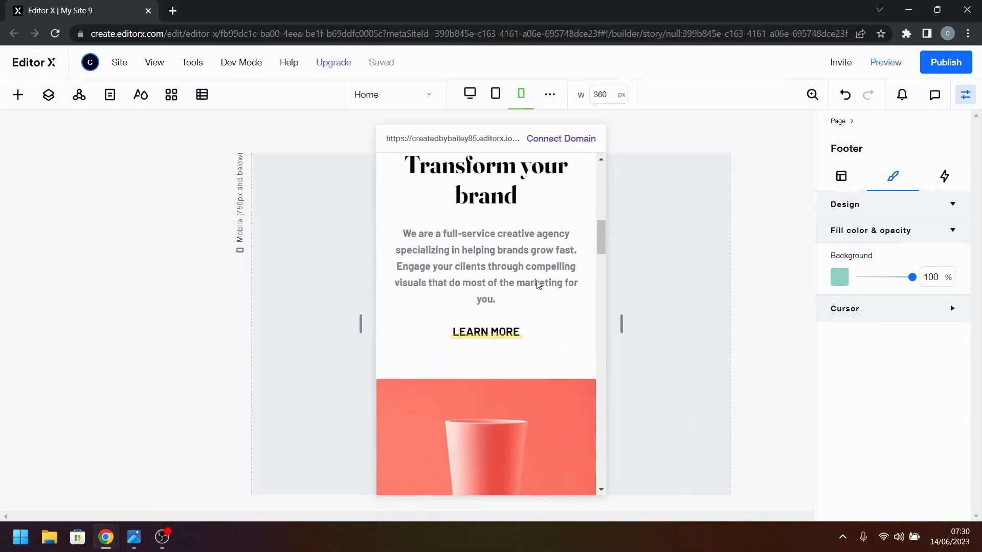
pyautogui.scroll(-10, 537, 285)
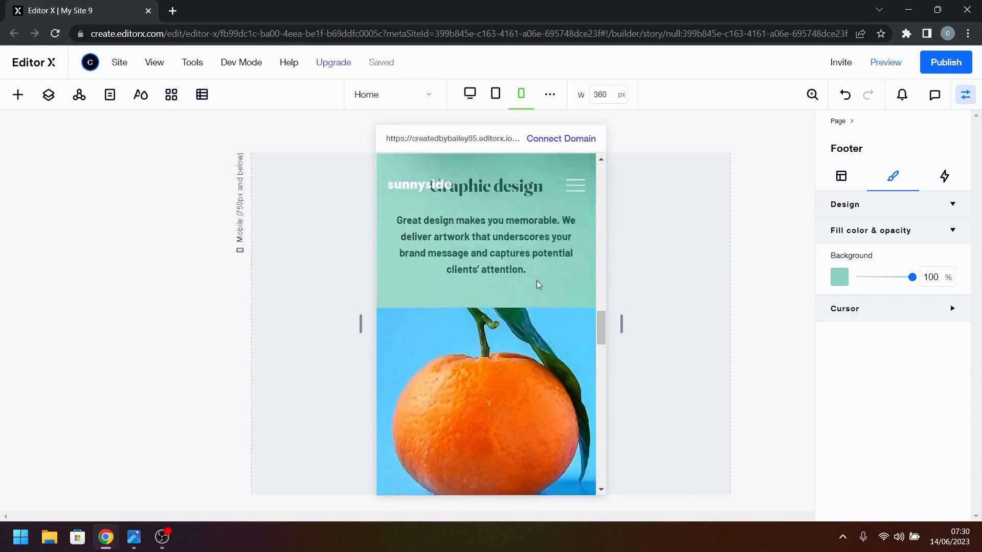
pyautogui.scroll(-10, 536, 281)
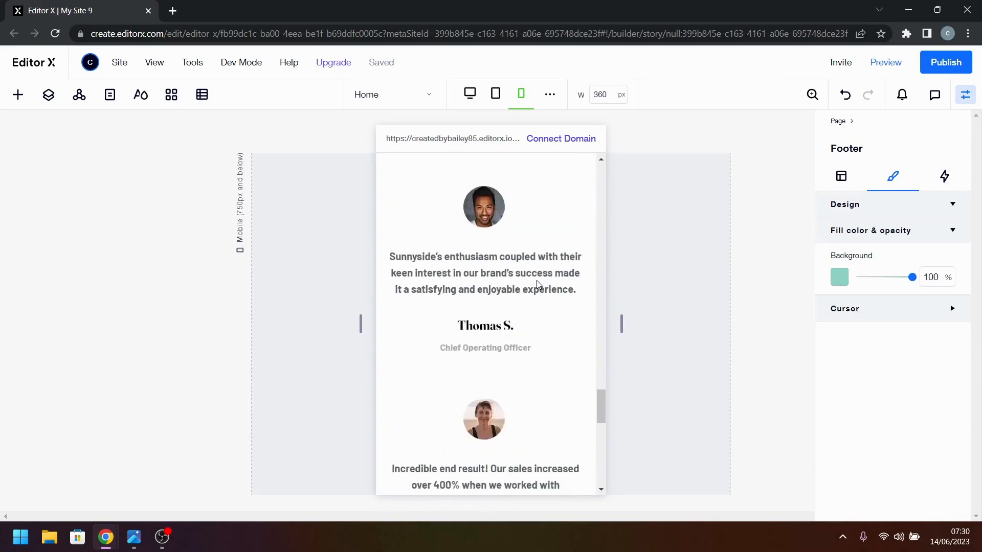
pyautogui.scroll(10, 536, 280)
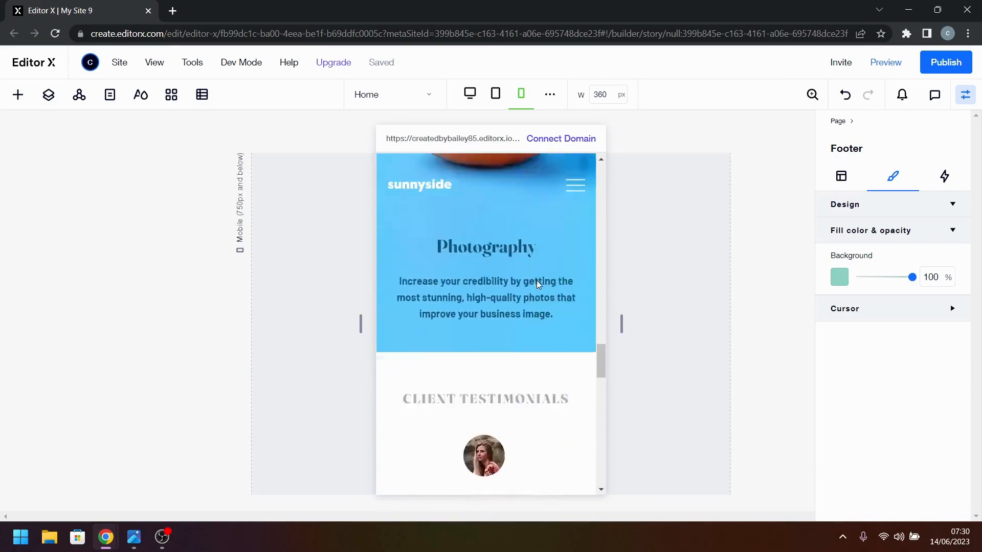
pyautogui.scroll(-1, 539, 285)
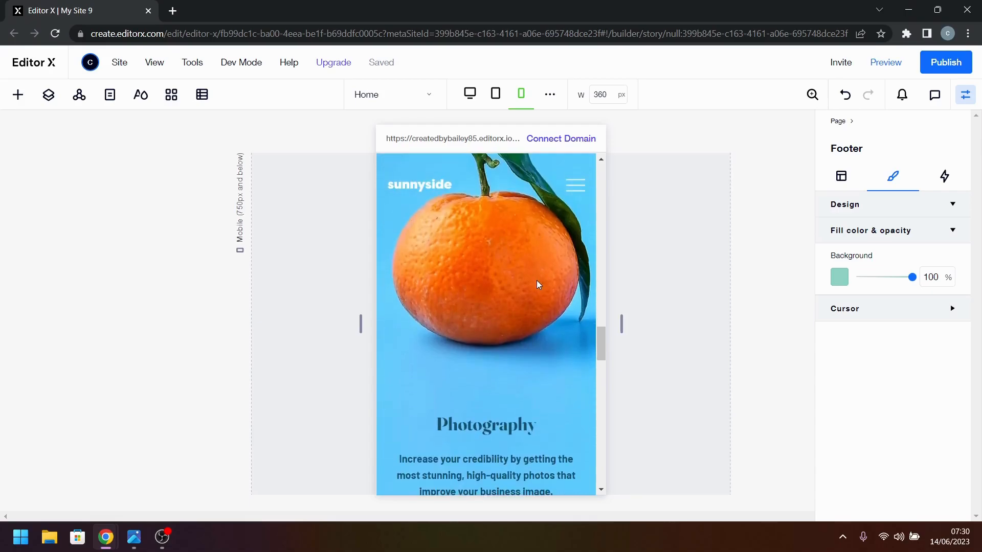
# - Set the minimum height of the Photography row, row 6 of the section's grid, to 550 px
pyautogui.click(536, 280)
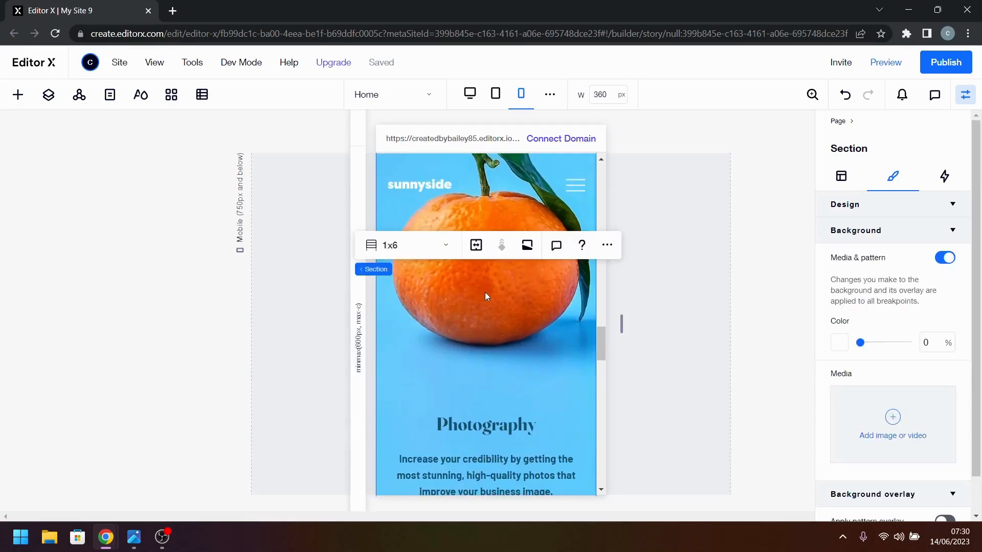
pyautogui.scroll(-4, 496, 351)
pyautogui.scroll(2, 496, 351)
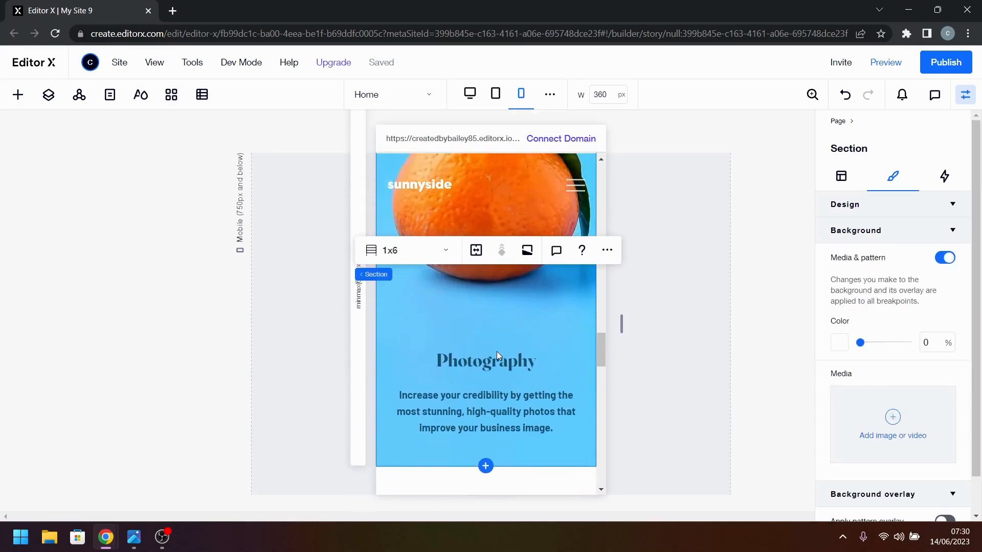
pyautogui.click(360, 287)
pyautogui.scroll(-3, 911, 395)
pyautogui.scroll(-3, 911, 397)
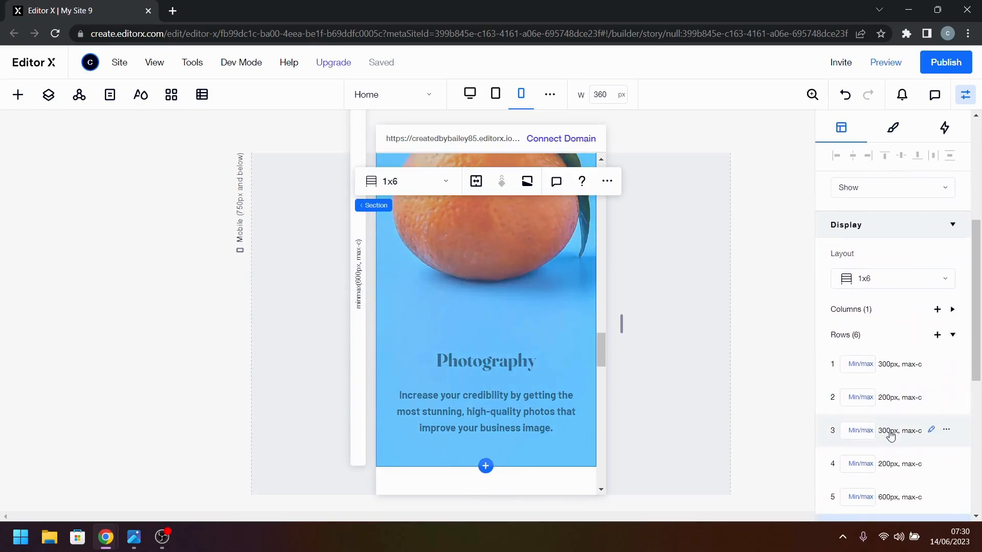
pyautogui.click(892, 469)
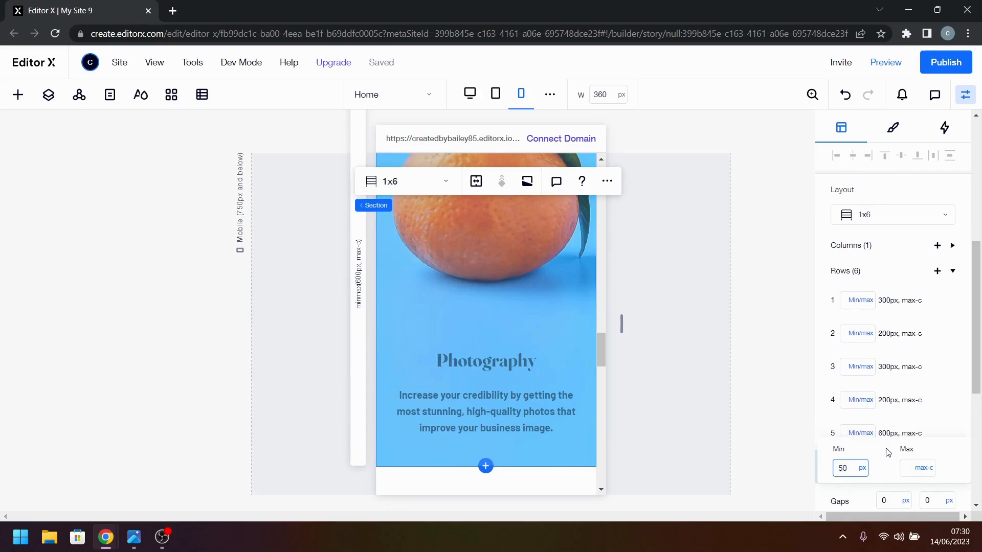
pyautogui.press('Return')
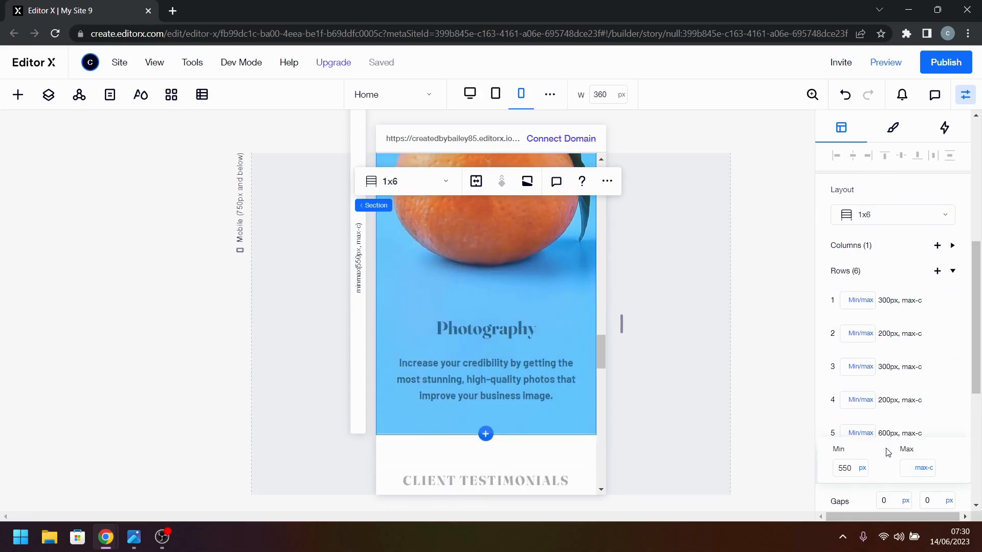
# - Set the minimum height of the Graphic design row, row 5 of the same section grid, to 550 px
pyautogui.scroll(3, 449, 377)
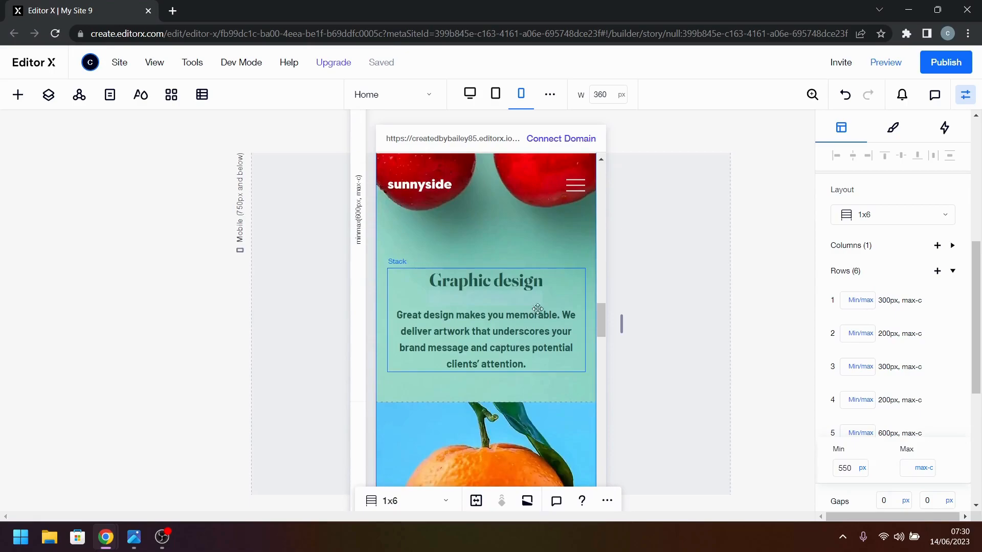
pyautogui.click(425, 252)
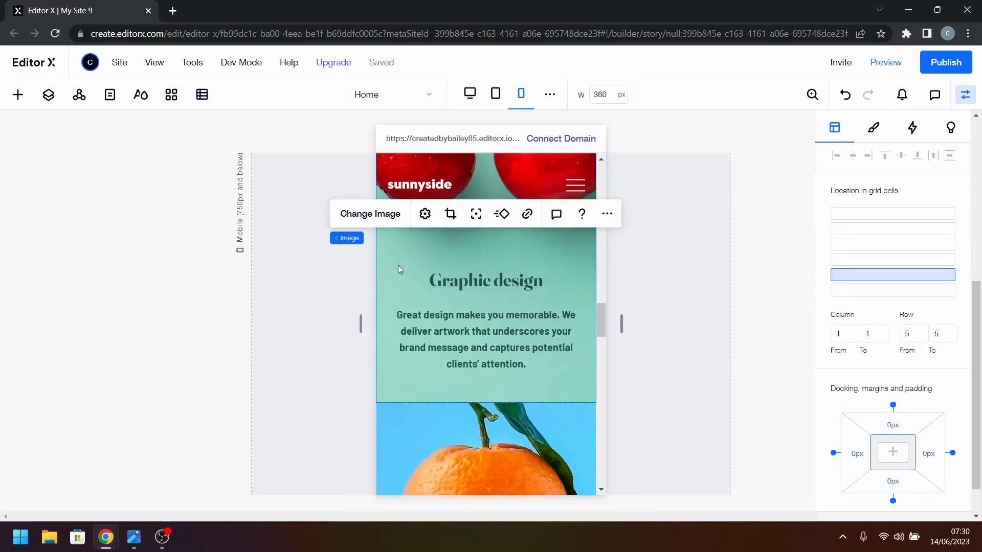
pyautogui.click(346, 239)
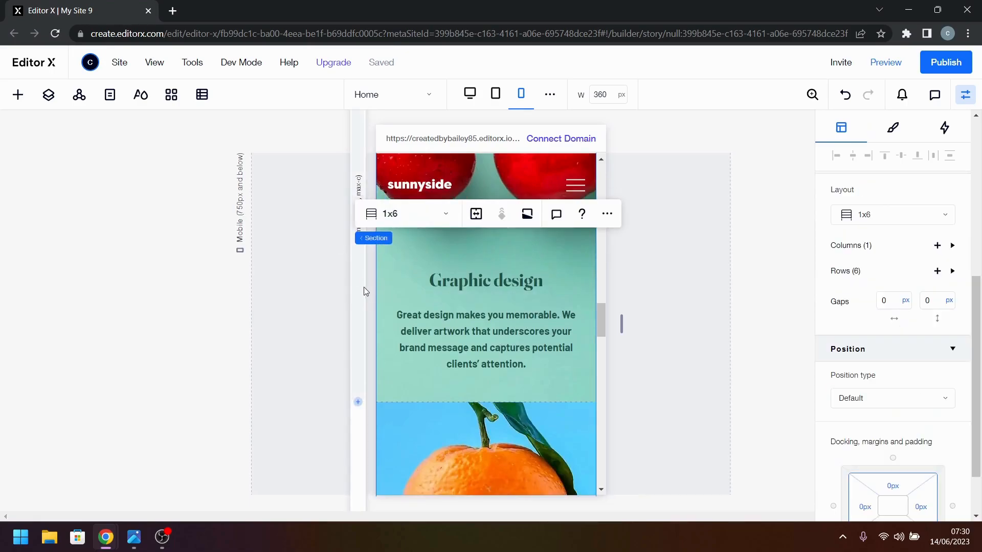
pyautogui.click(893, 441)
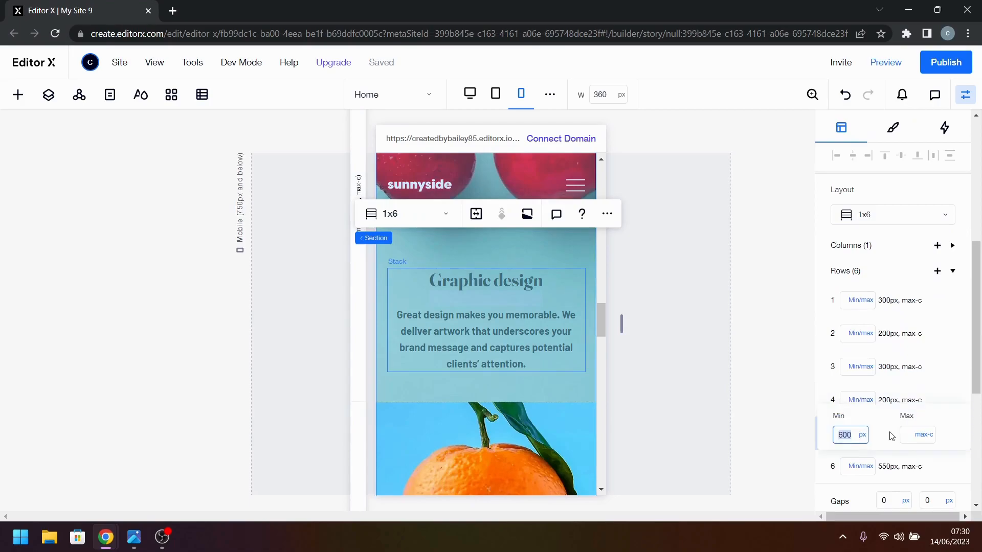
pyautogui.write('550')
pyautogui.click(660, 397)
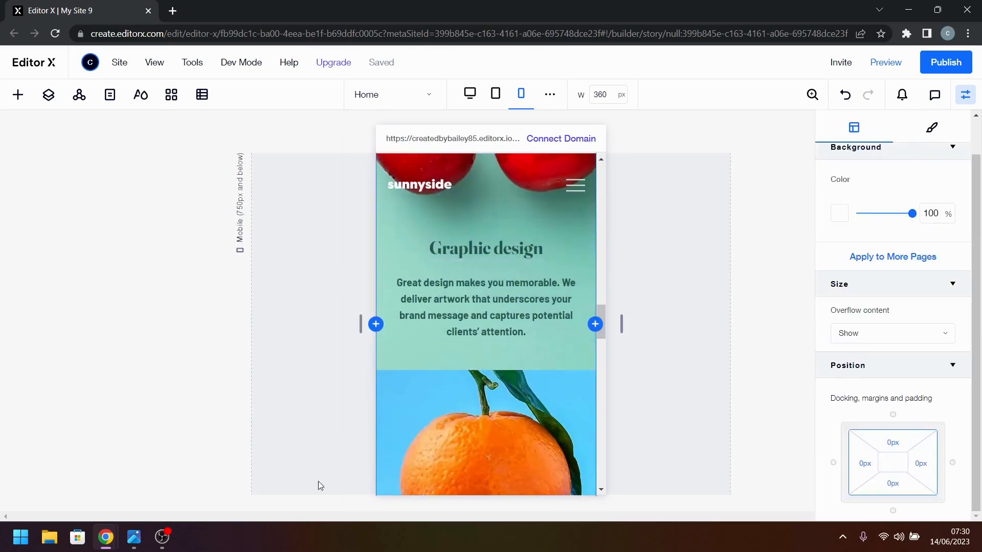
# - Examine the mobile-menu.jpg design that follows mobile-design.jpg, and return to the page's header in the editor
pyautogui.click(133, 537)
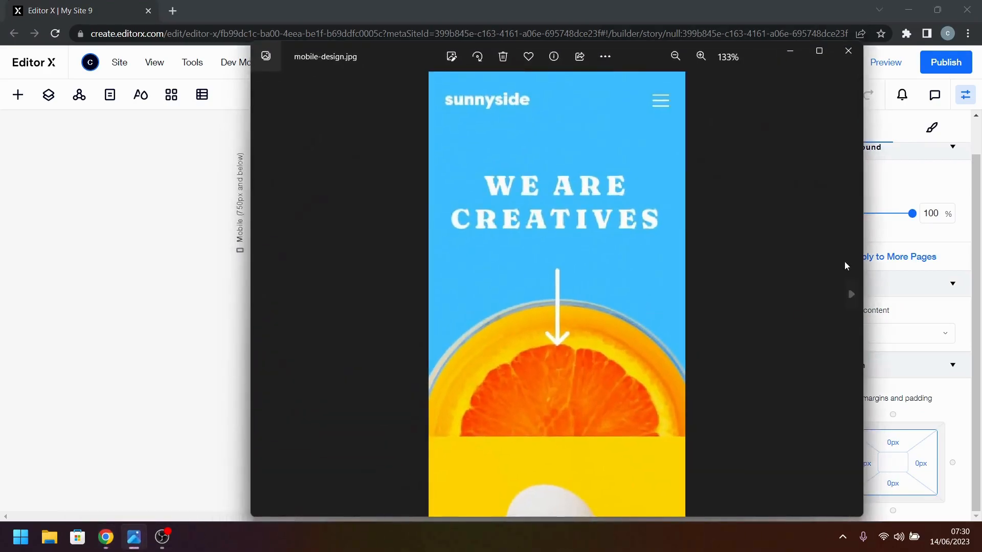
pyautogui.click(847, 295)
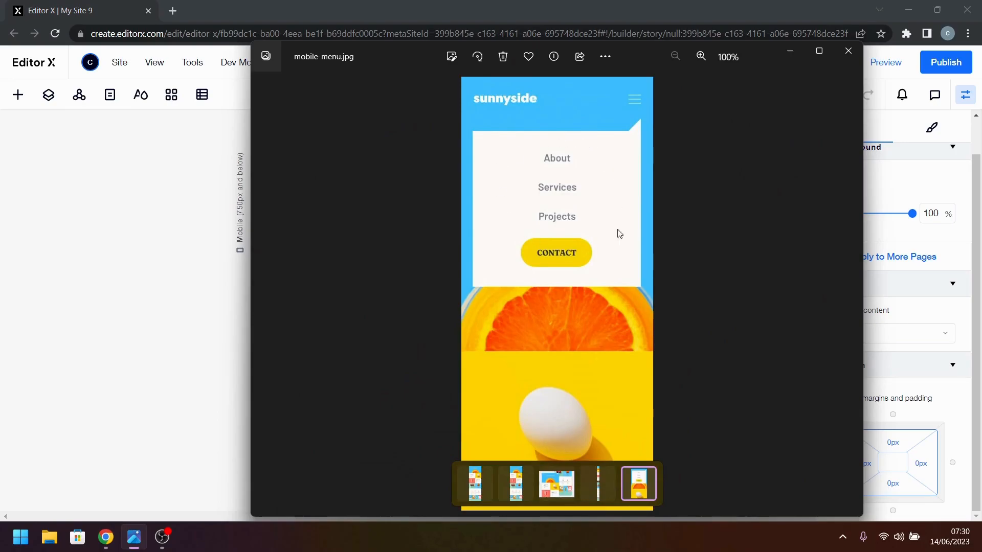
pyautogui.click(152, 284)
pyautogui.scroll(10, 525, 315)
pyautogui.scroll(5, 525, 315)
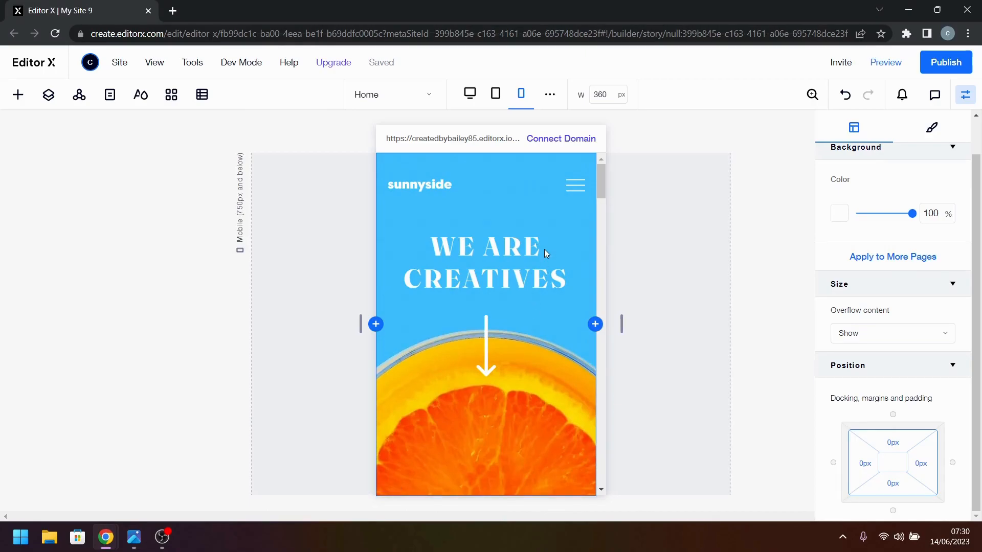
# - Open the header's hamburger menu for editing and compare its menu container with mobile-menu.jpg
pyautogui.click(579, 186)
pyautogui.click(579, 186)
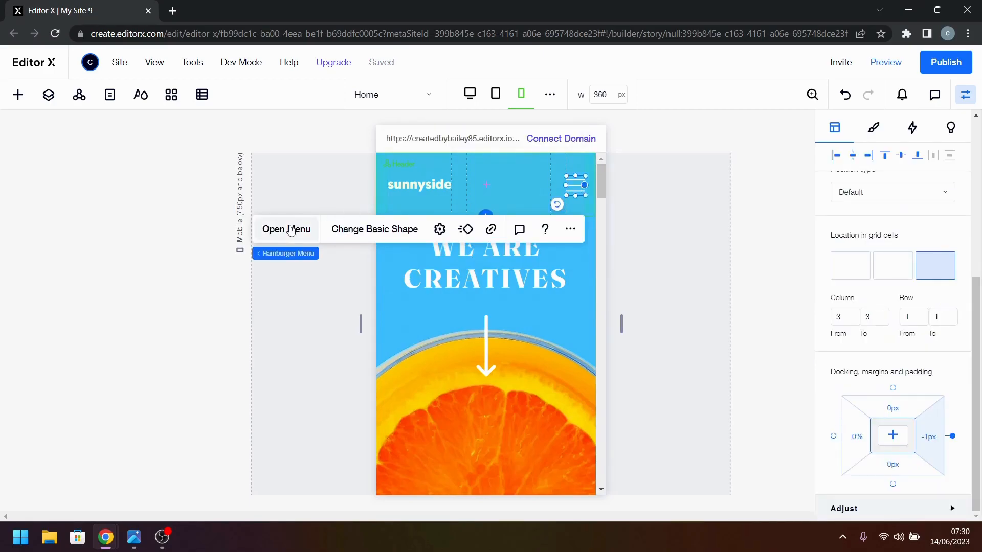
pyautogui.click(291, 230)
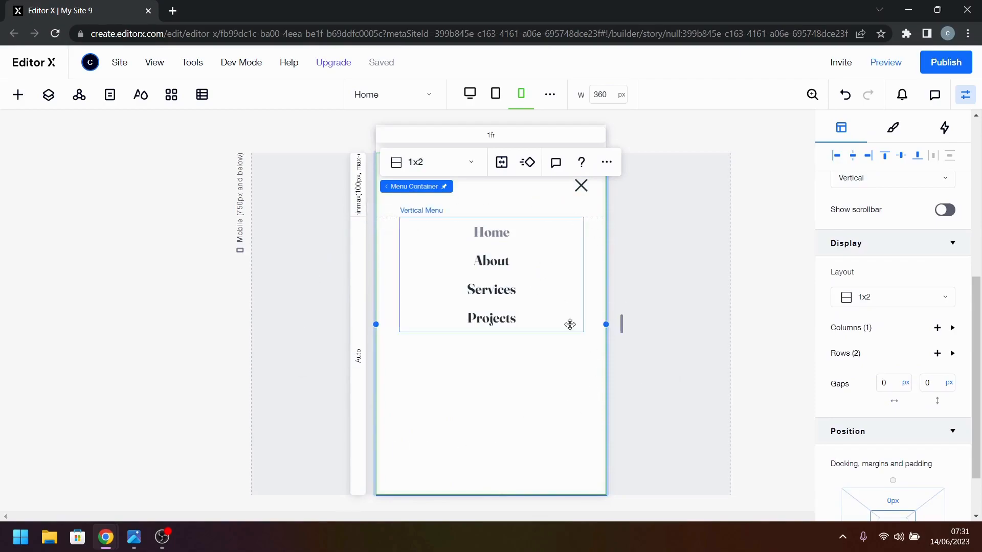
pyautogui.click(136, 546)
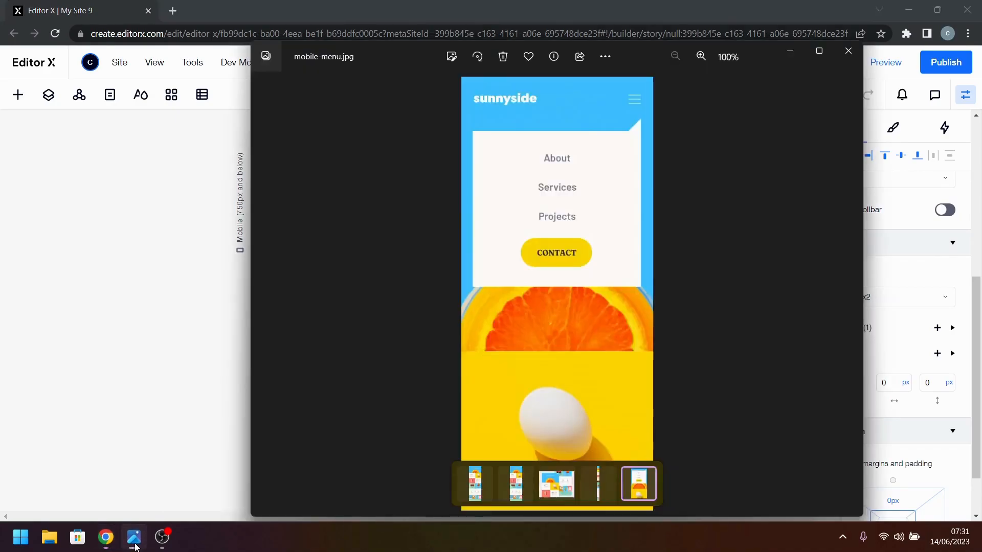
pyautogui.click(135, 546)
pyautogui.click(135, 543)
pyautogui.click(790, 51)
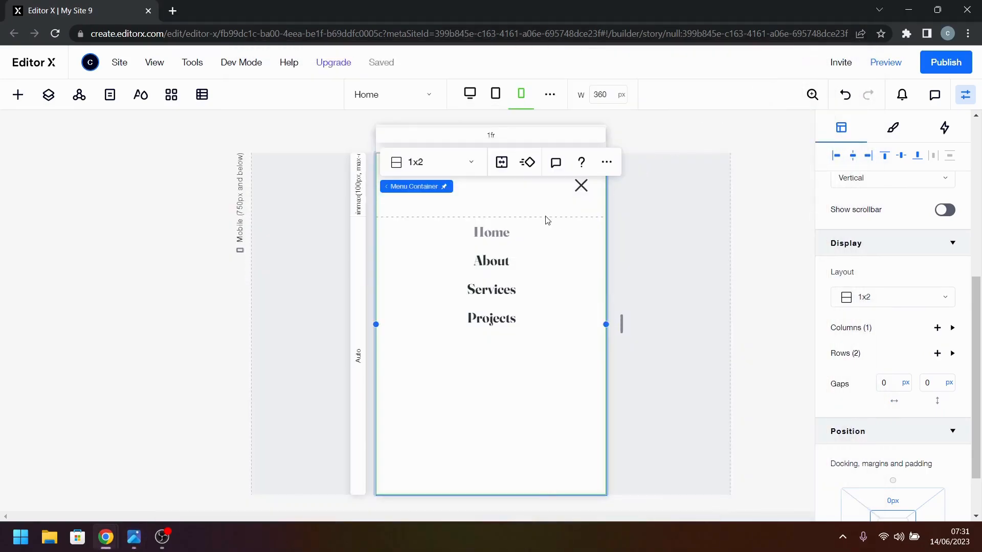
# - Set the Vertical Menu in the menu container to Don't Display on the mobile breakpoint
pyautogui.click(495, 255)
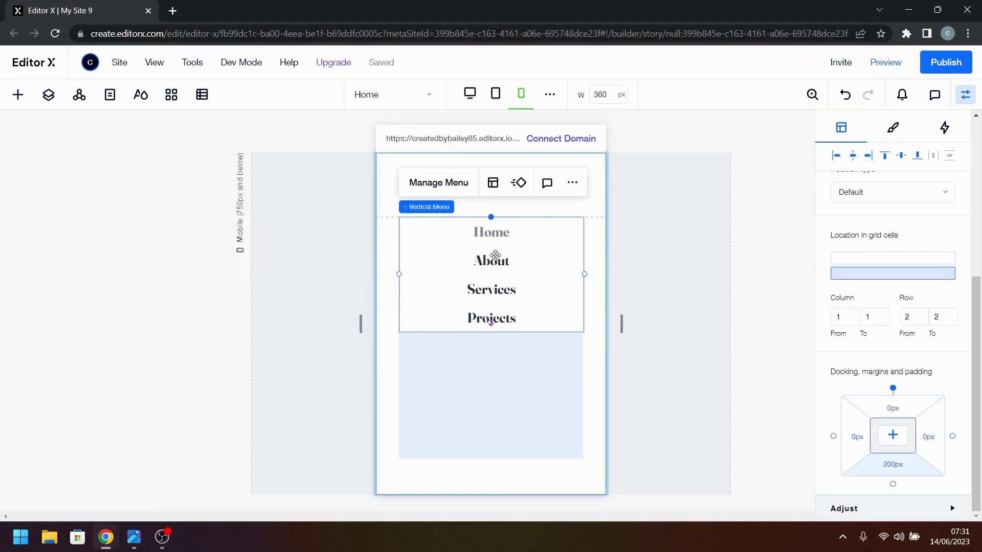
pyautogui.click(49, 95)
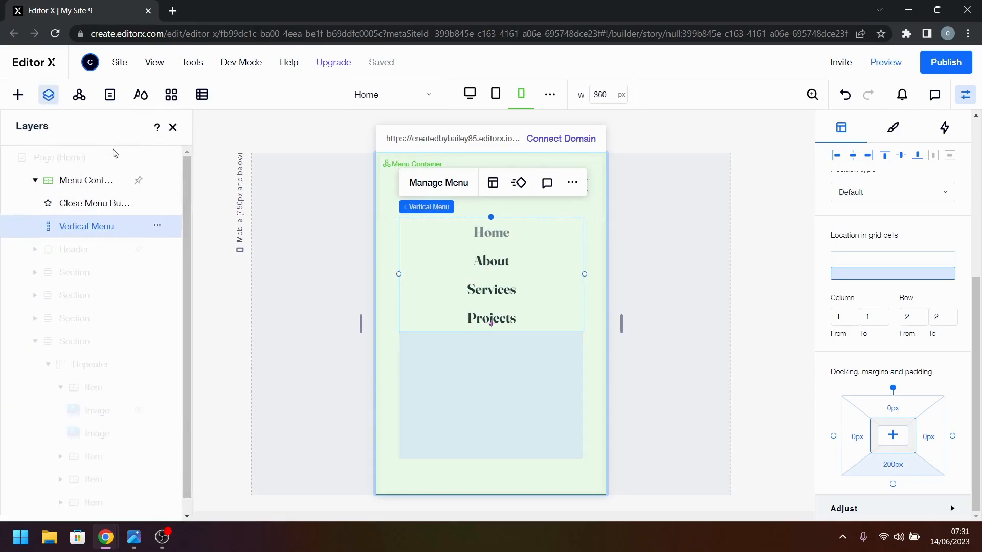
pyautogui.click(157, 226)
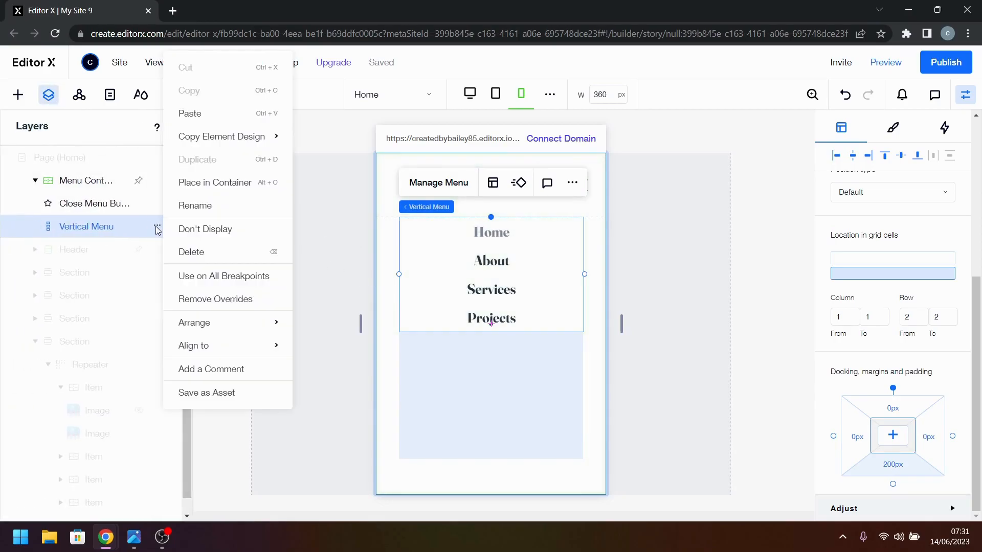
pyautogui.click(205, 229)
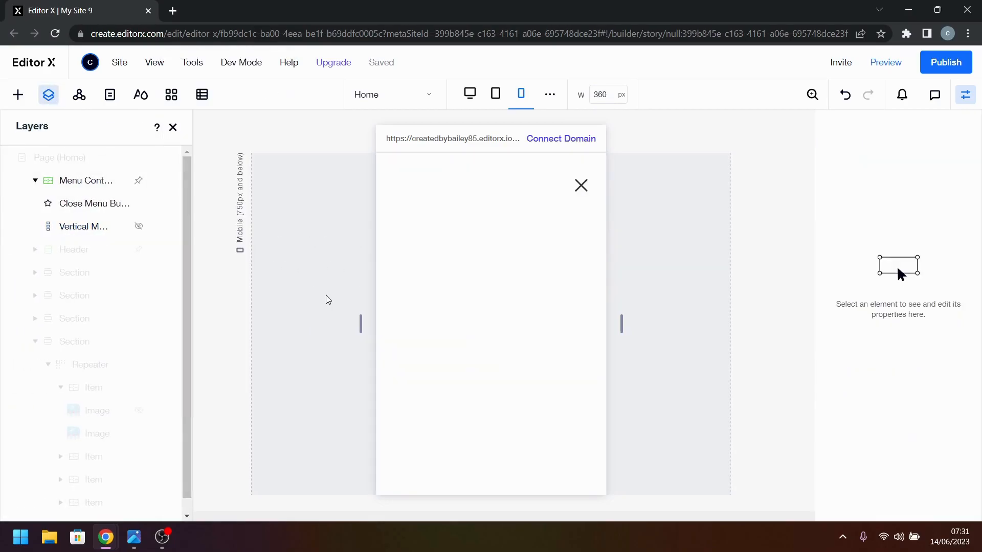
# - Reduce the Menu Container's background fill opacity to 0% and return to its layout settings
pyautogui.click(539, 229)
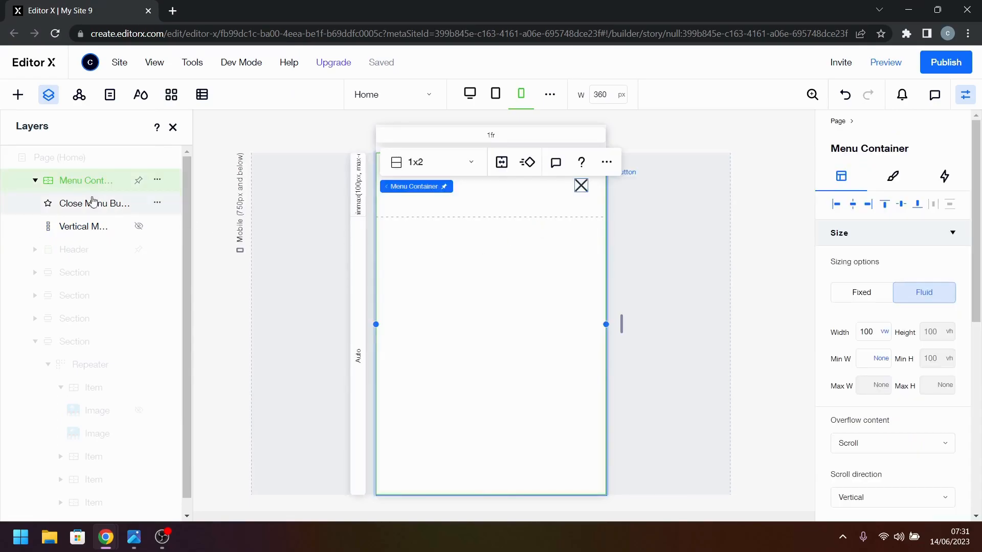
pyautogui.click(893, 176)
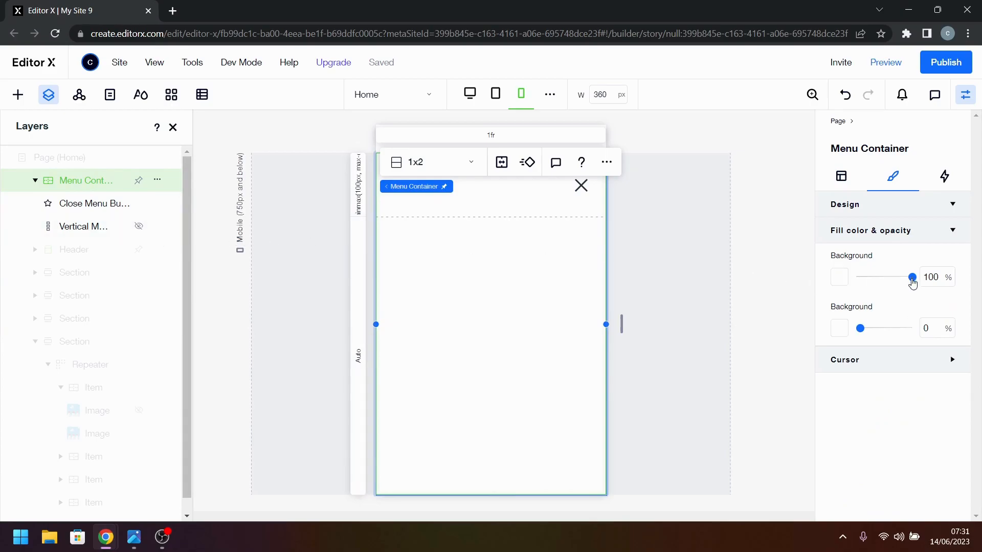
pyautogui.moveTo(913, 283); pyautogui.dragTo(853, 283)
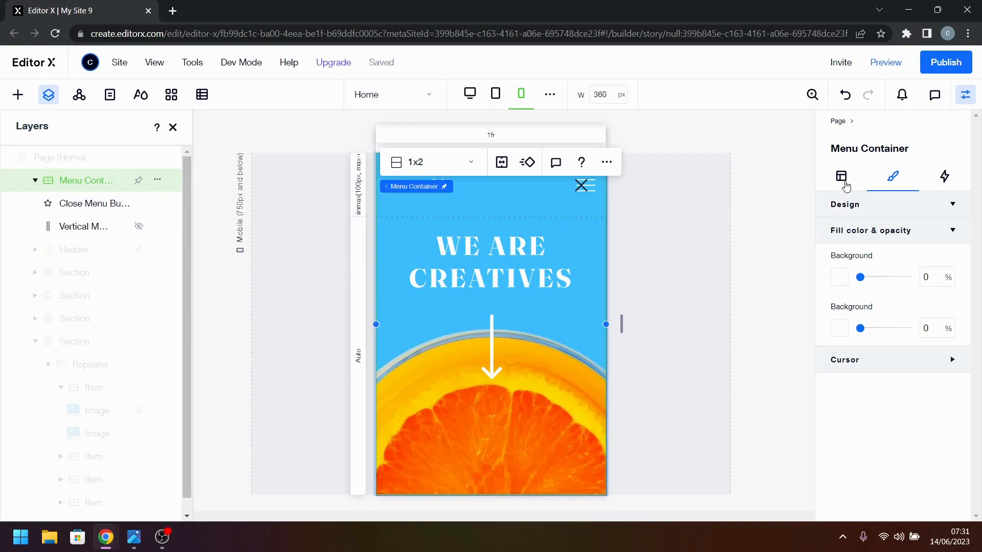
pyautogui.click(842, 179)
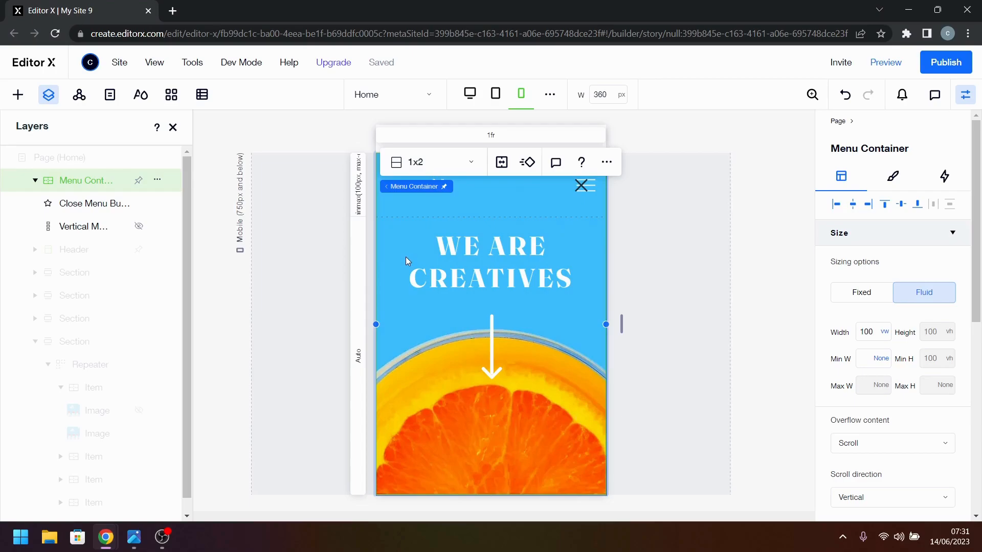
# - Reopen the header's hamburger menu for editing and compare its transparent menu container with mobile-menu.jpg
pyautogui.click(583, 186)
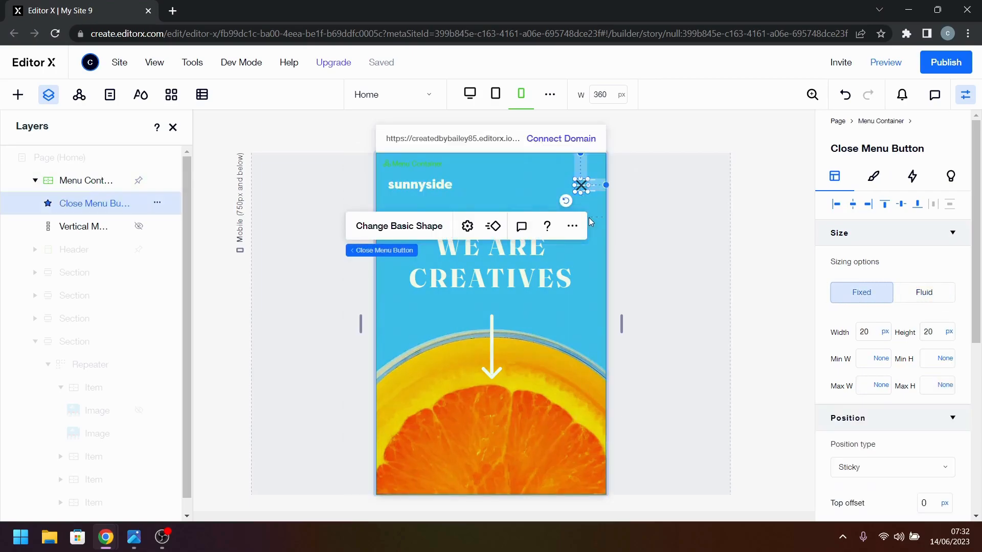
pyautogui.click(703, 253)
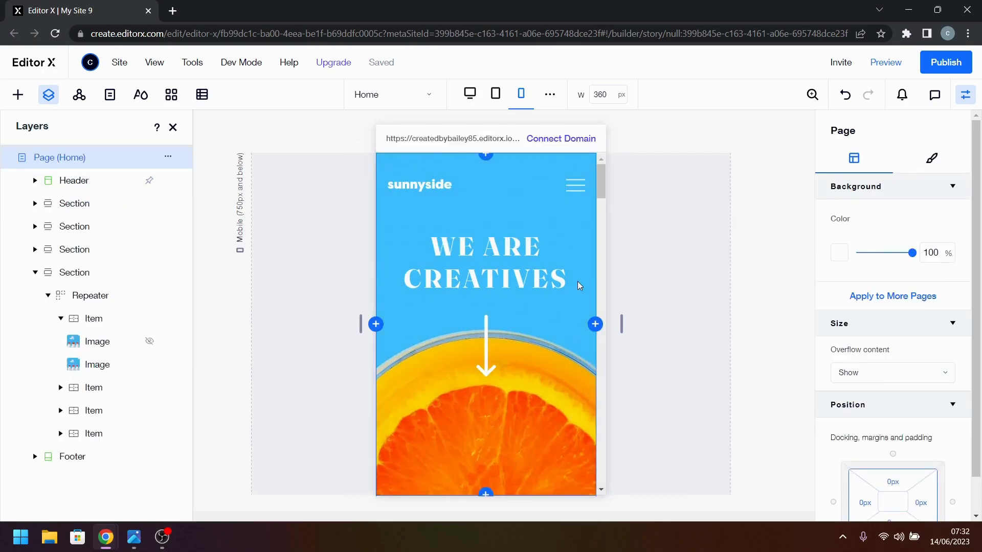
pyautogui.click(575, 185)
pyautogui.click(576, 185)
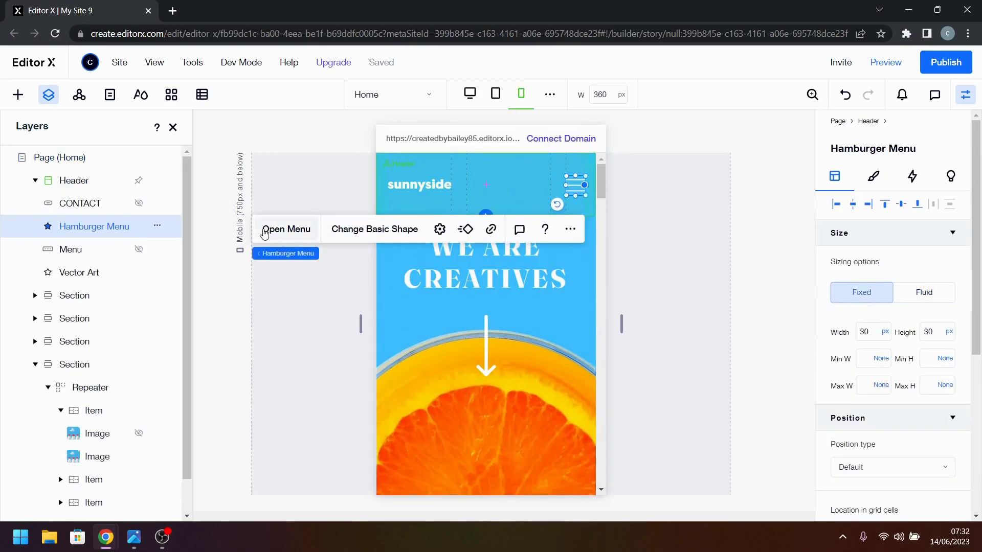
pyautogui.click(264, 234)
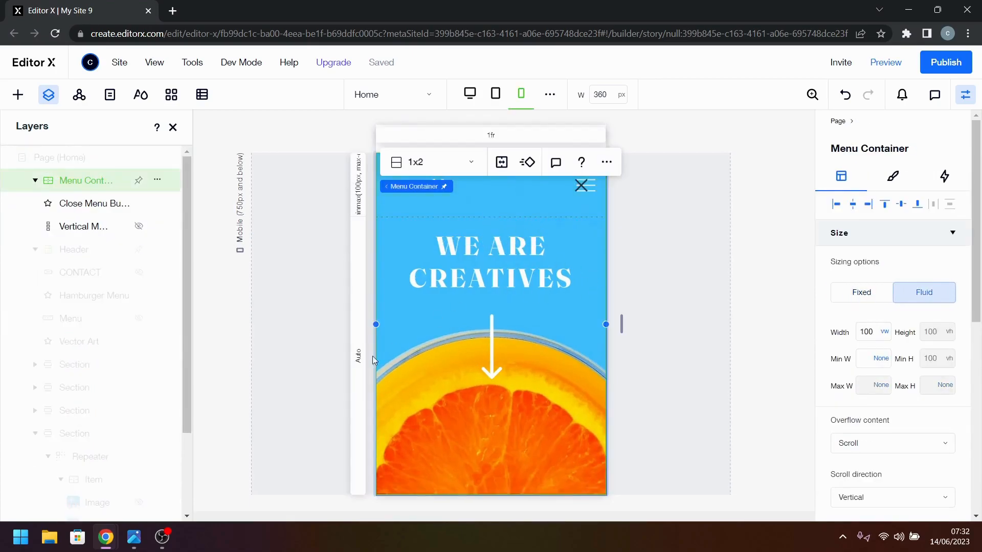
pyautogui.click(130, 542)
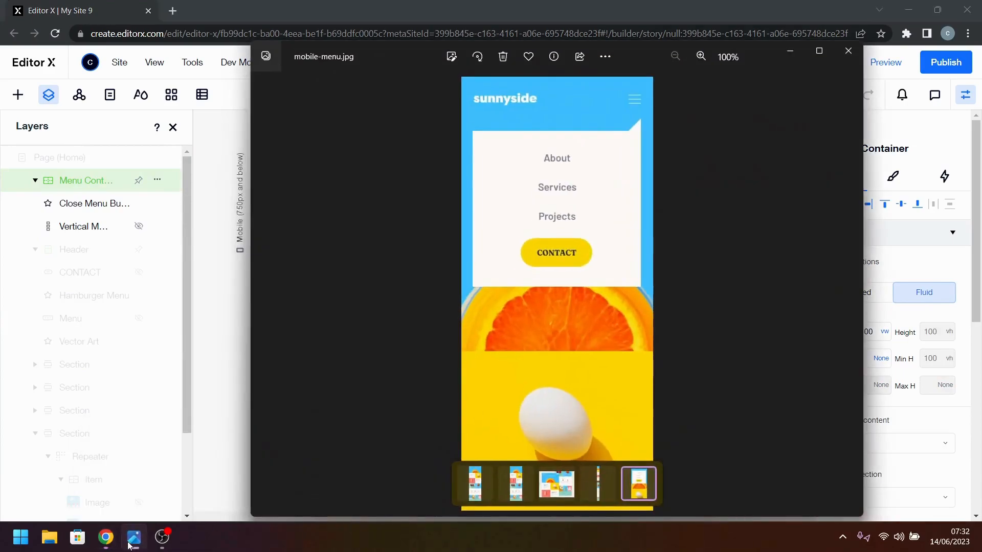
pyautogui.click(132, 538)
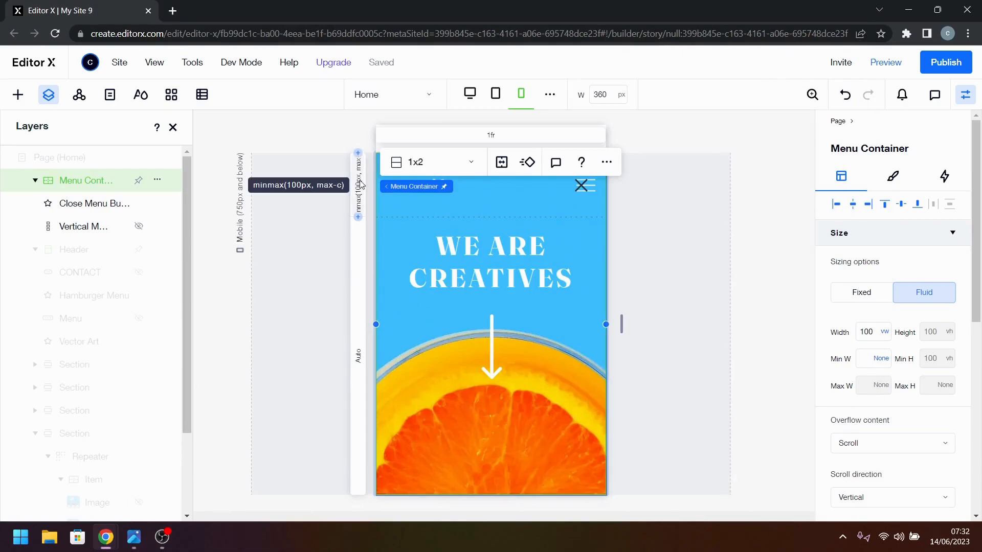
# - Review the Menu Container's layout settings against mobile-menu.jpg and set its width to 360 px
pyautogui.scroll(-3, 927, 401)
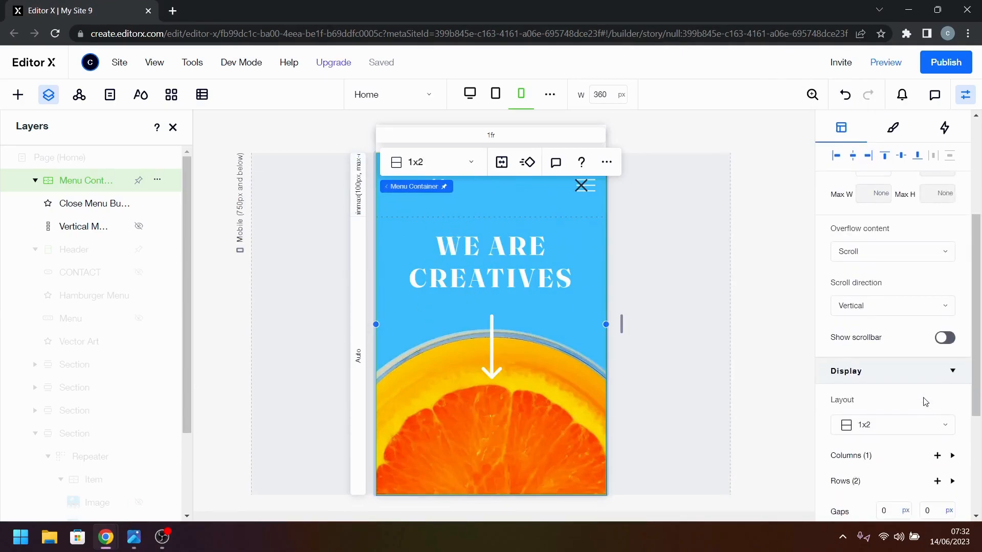
pyautogui.scroll(-3, 927, 402)
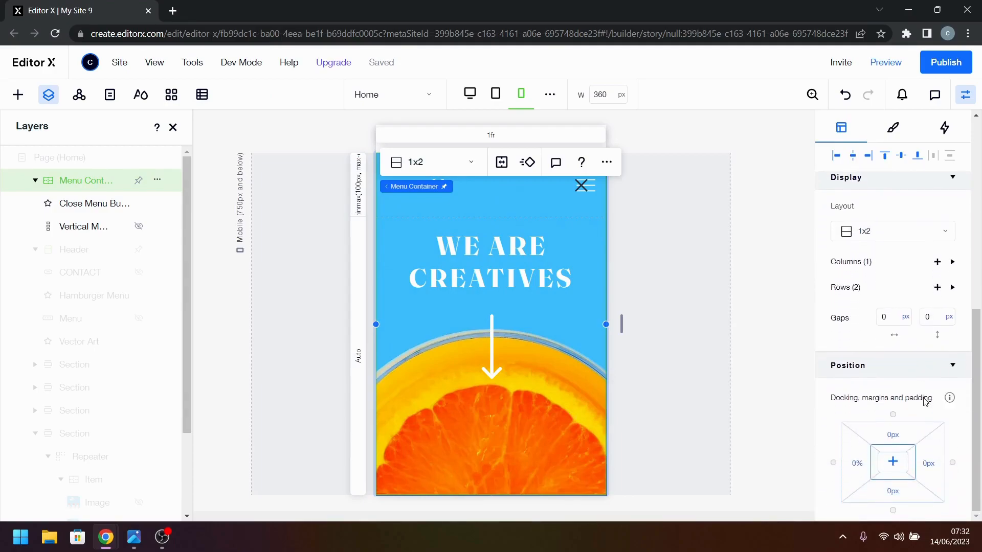
pyautogui.scroll(3, 926, 402)
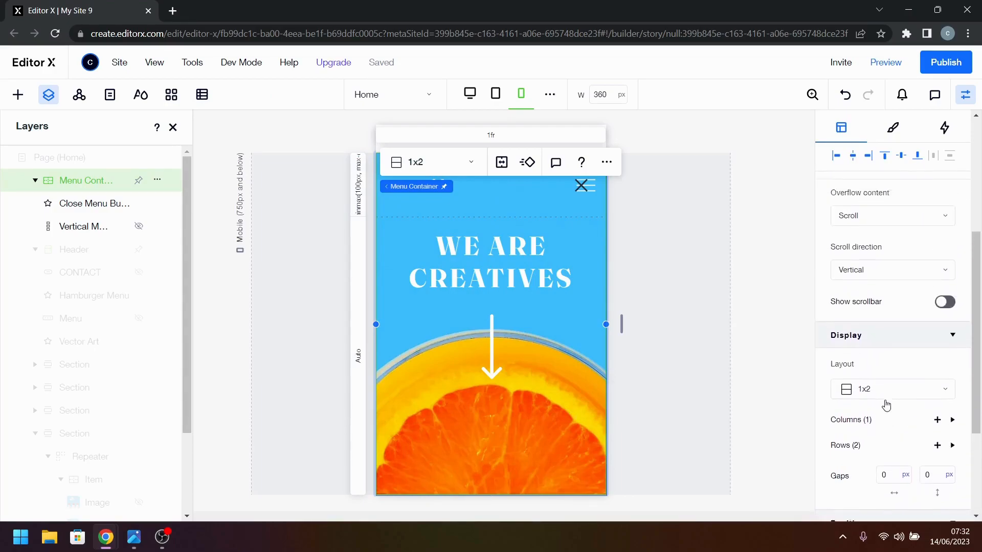
pyautogui.scroll(4, 887, 405)
pyautogui.moveTo(936, 340)
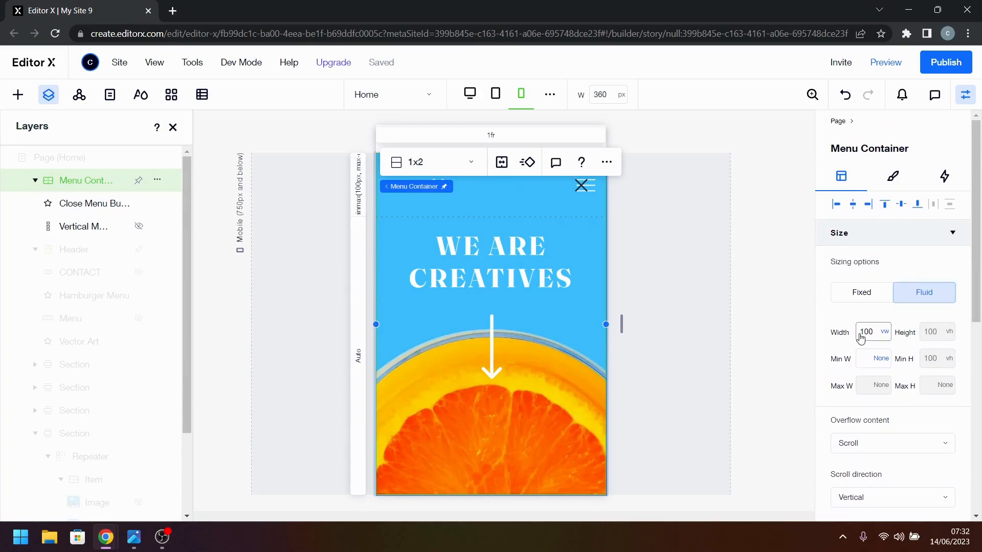
pyautogui.click(134, 540)
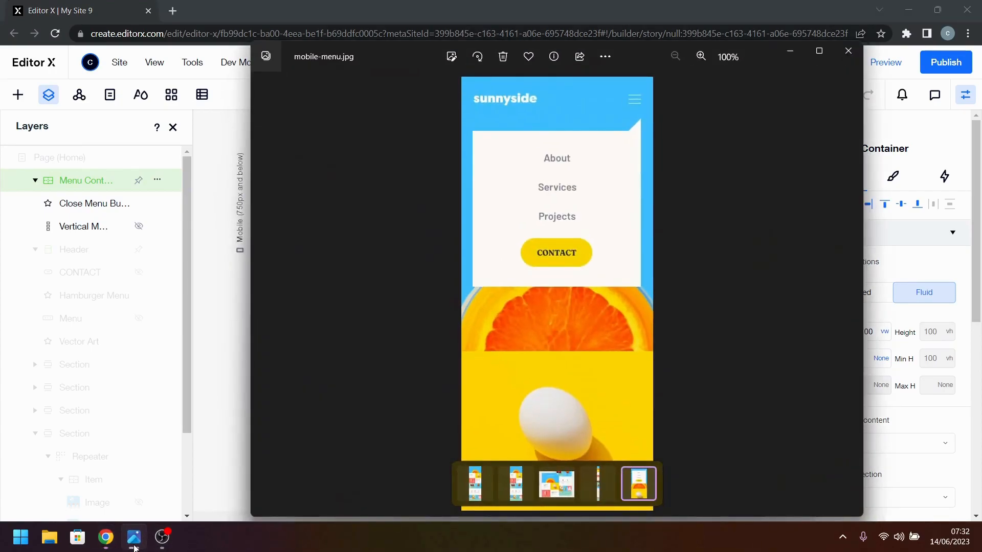
pyautogui.click(134, 540)
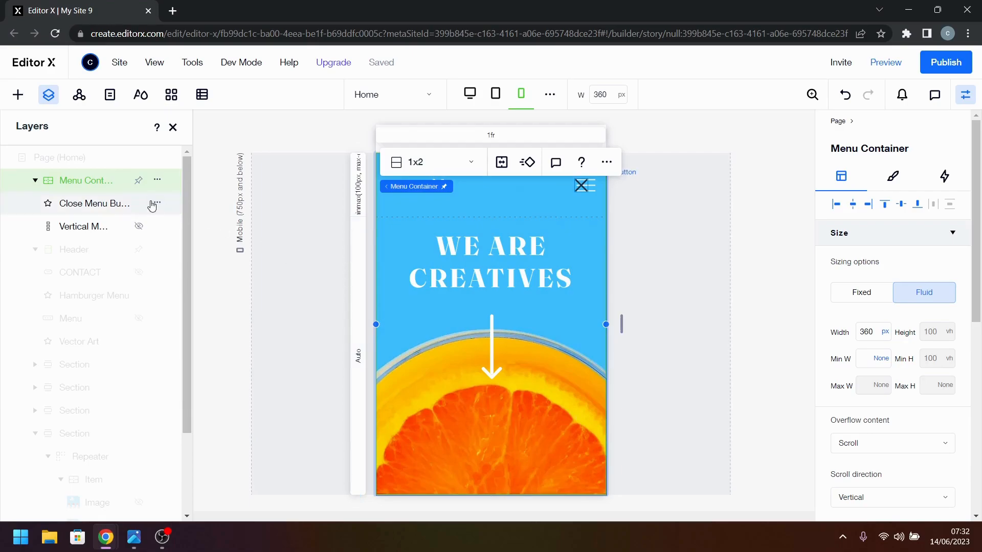
# - Add a container to the lower row of the Menu Container and set its width to 80%
pyautogui.click(18, 94)
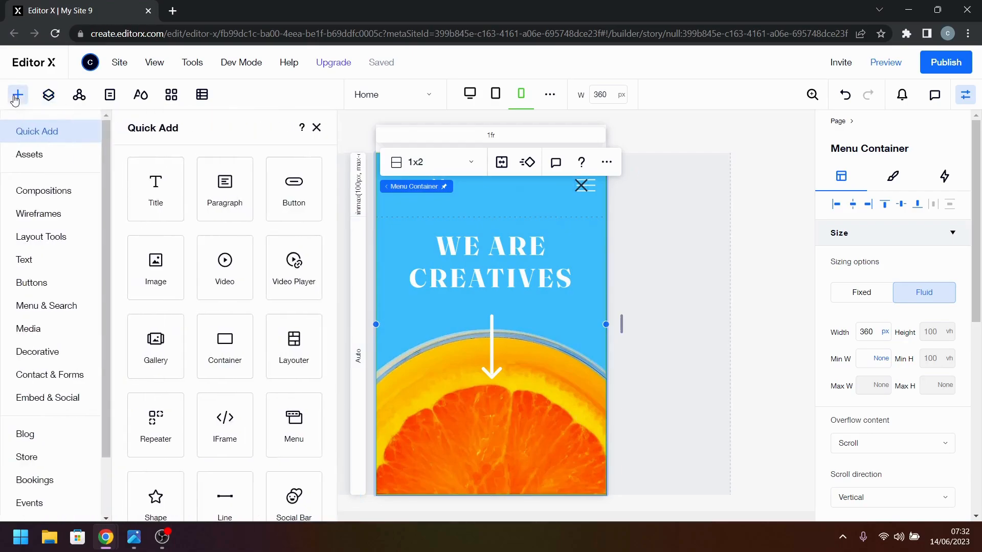
pyautogui.moveTo(251, 345); pyautogui.dragTo(502, 310)
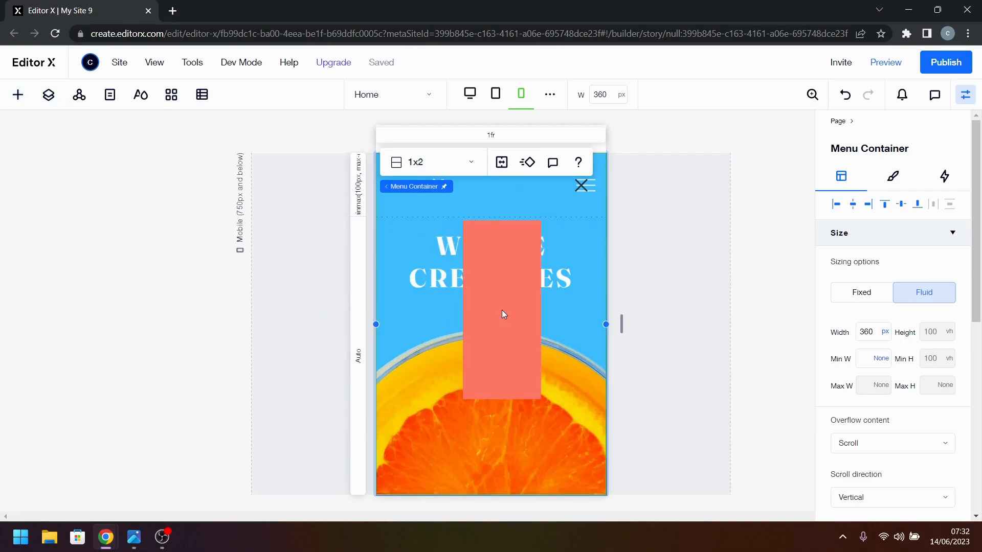
pyautogui.click(872, 327)
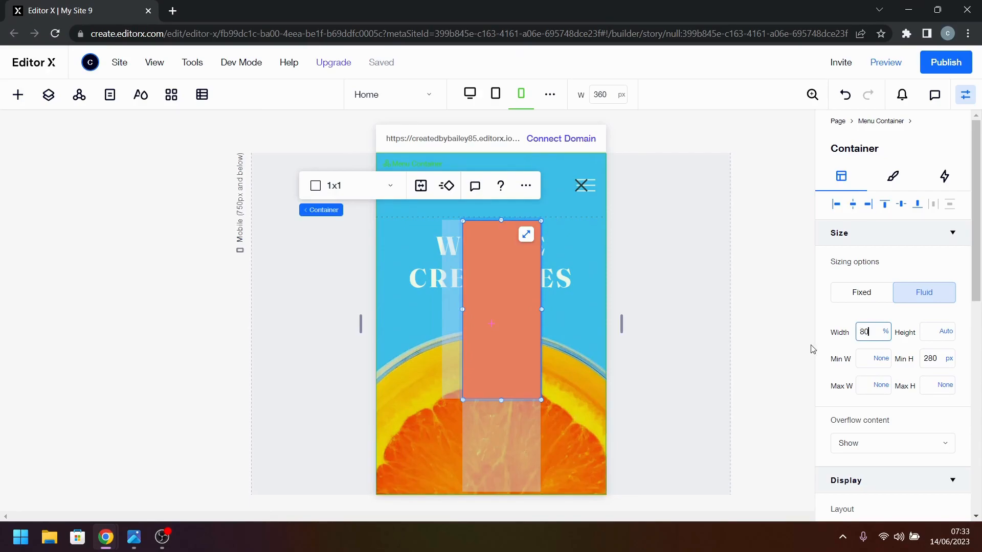
pyautogui.press('Return')
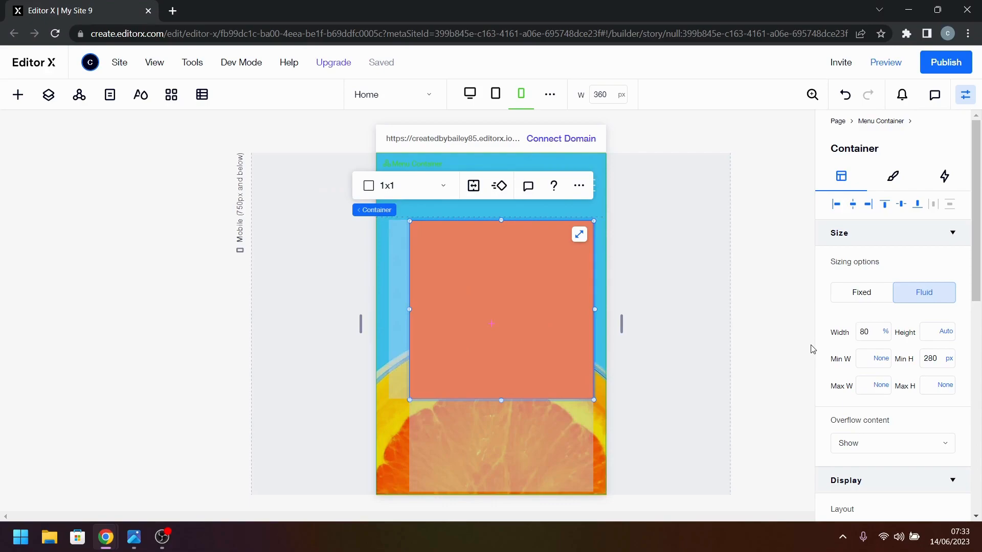
# - Extend the new container across rows 1 to 2 of the menu grid and align it to the top
pyautogui.scroll(-6, 901, 461)
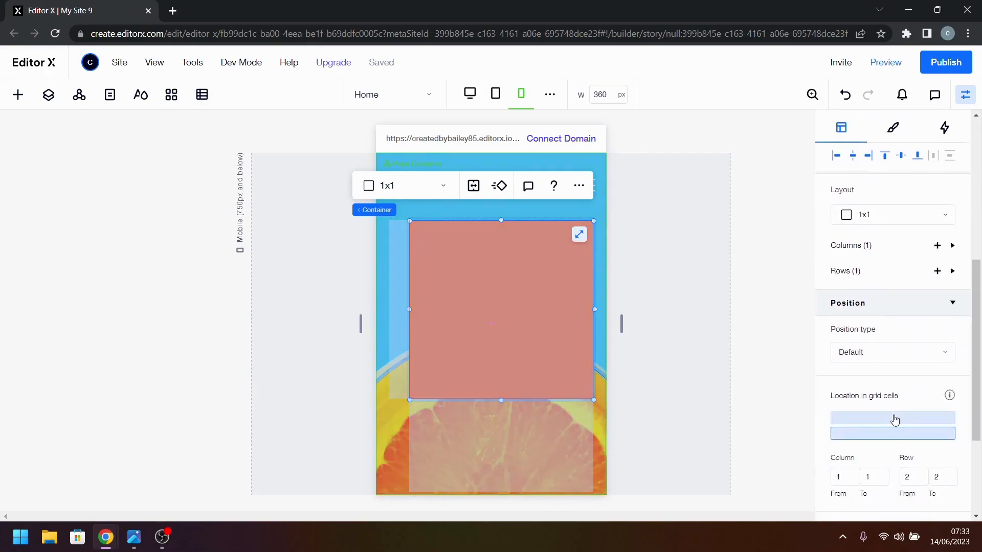
pyautogui.click(894, 421)
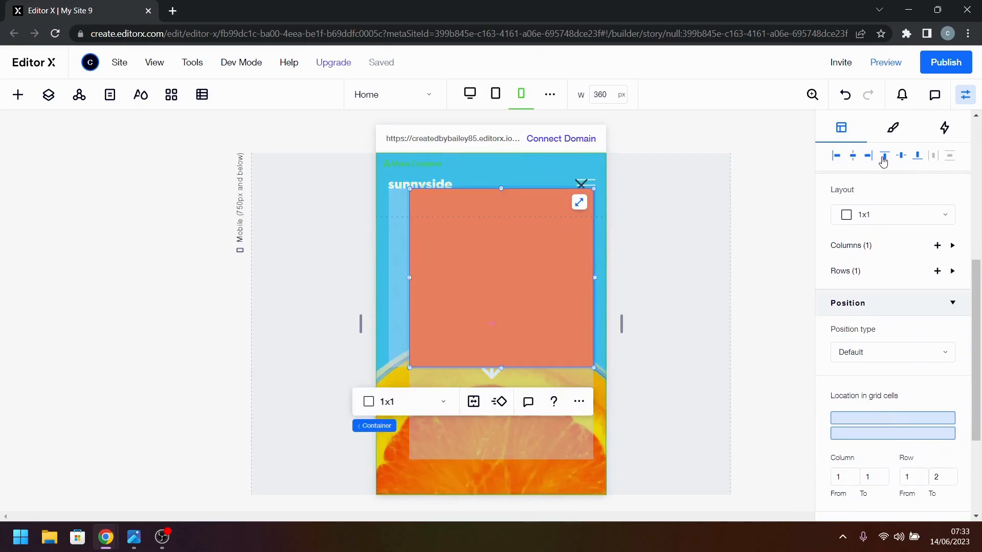
pyautogui.click(881, 162)
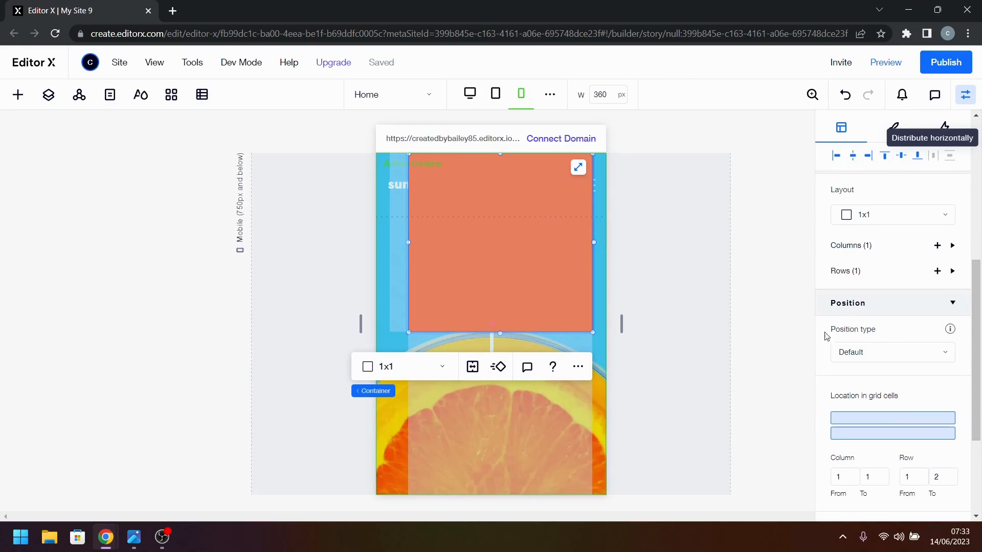
# - Send the new container to the back, behind the Close Menu Button
pyautogui.rightClick(550, 200)
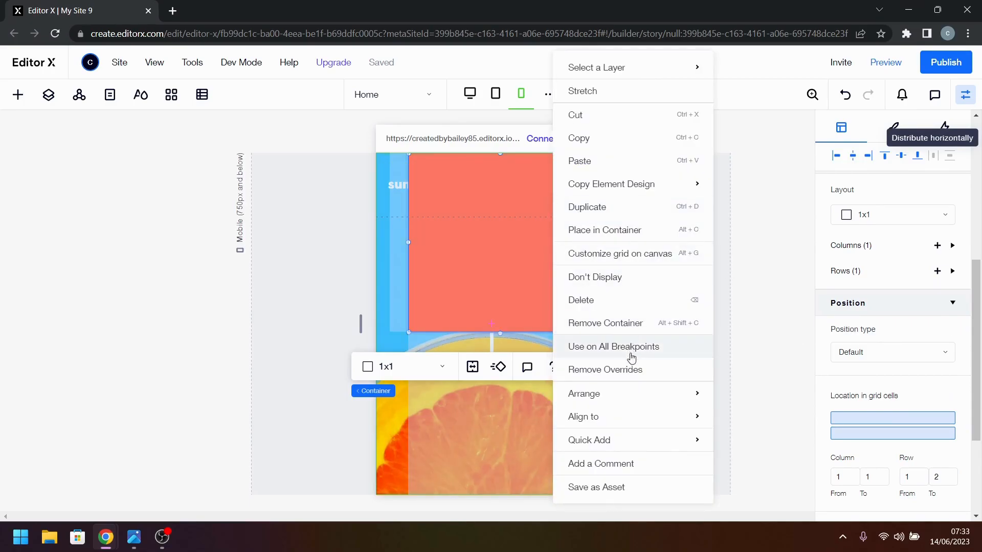
pyautogui.moveTo(628, 395)
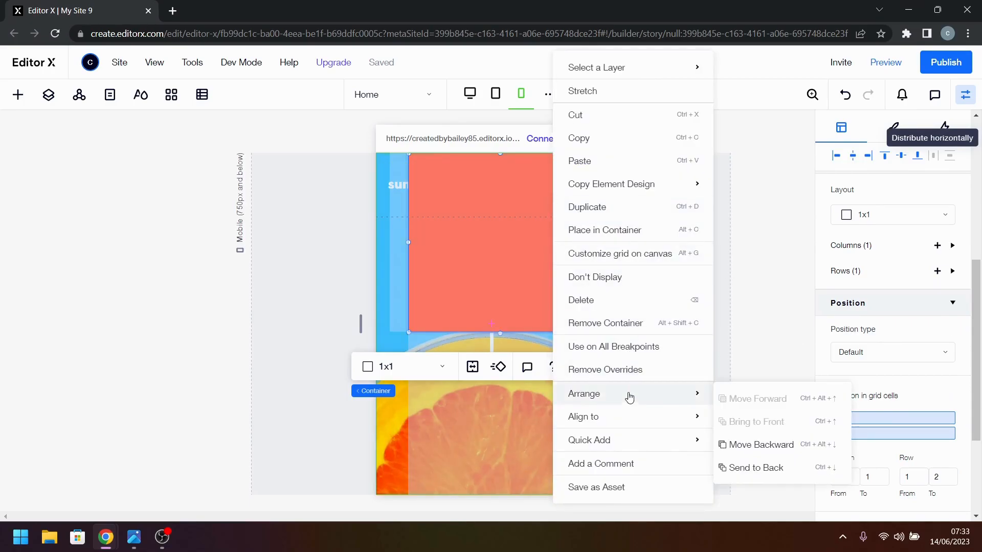
pyautogui.click(773, 469)
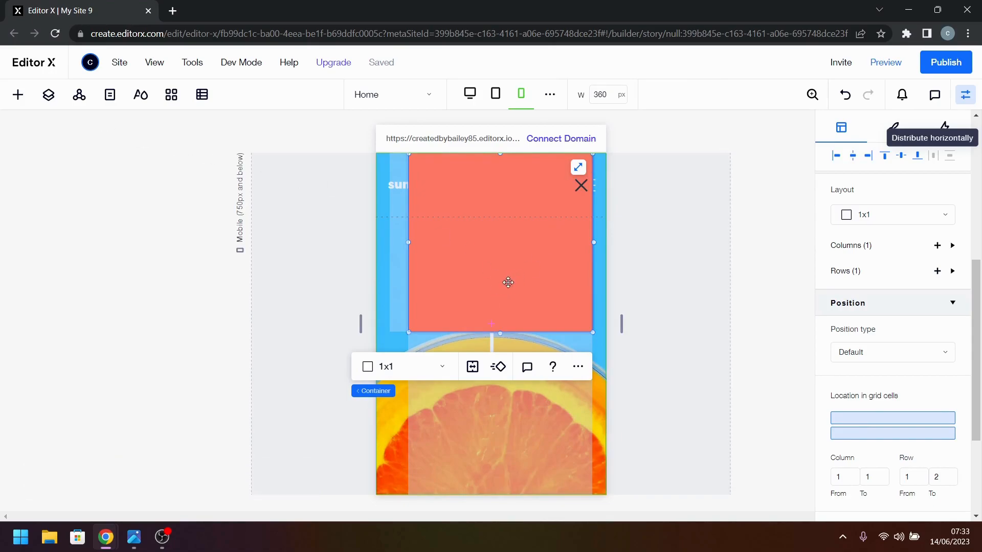
# - Set the new container's left margin to 0% and open its top margin for editing
pyautogui.scroll(-2, 910, 426)
pyautogui.scroll(-1, 910, 426)
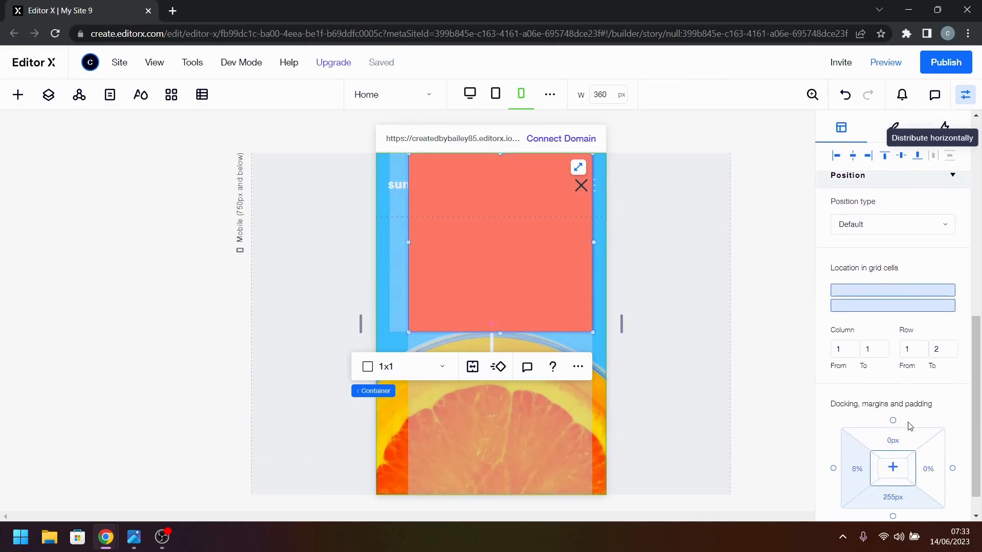
pyautogui.click(845, 475)
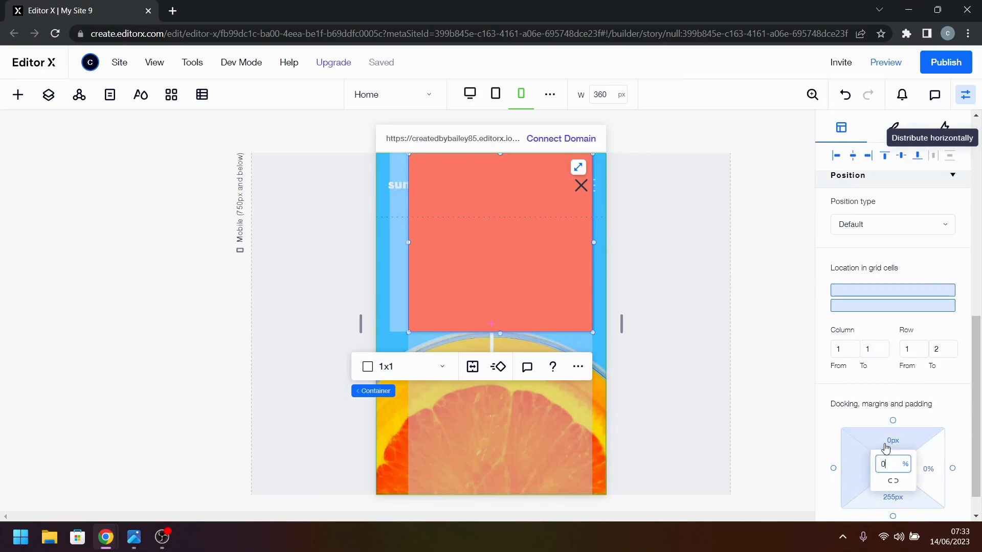
pyautogui.write('0')
pyautogui.press('Return')
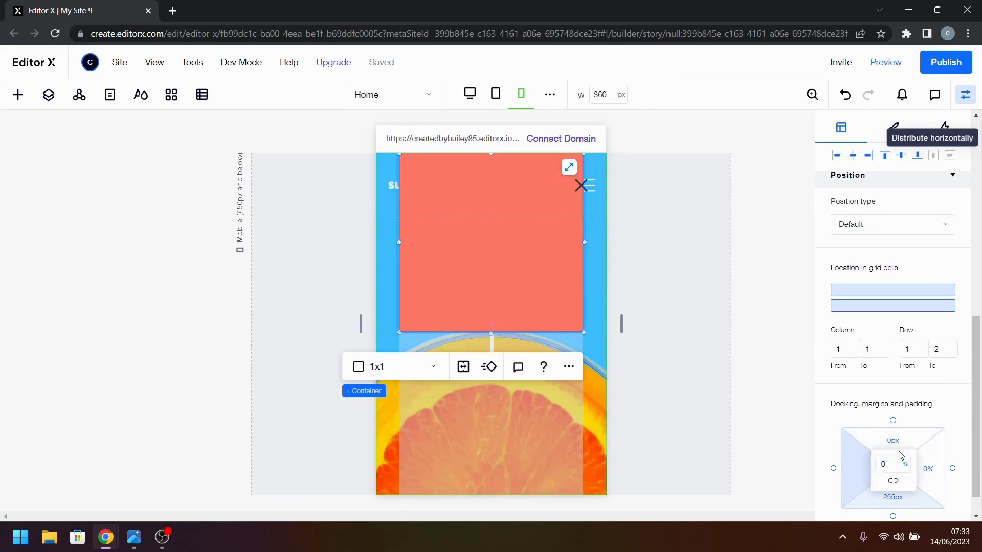
pyautogui.click(891, 442)
pyautogui.moveTo(947, 404)
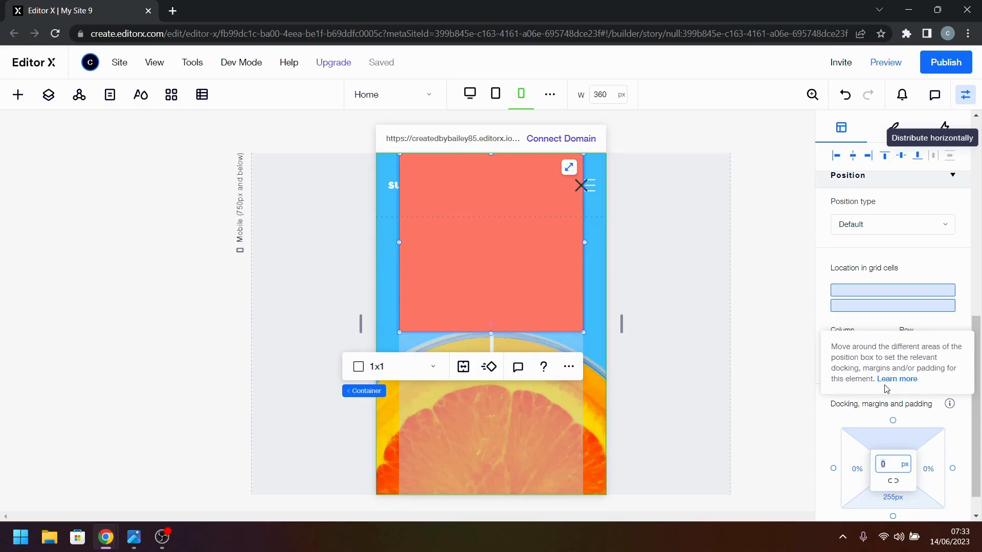
# - Set the new container's width to 100% of the Menu Container
pyautogui.scroll(8, 886, 358)
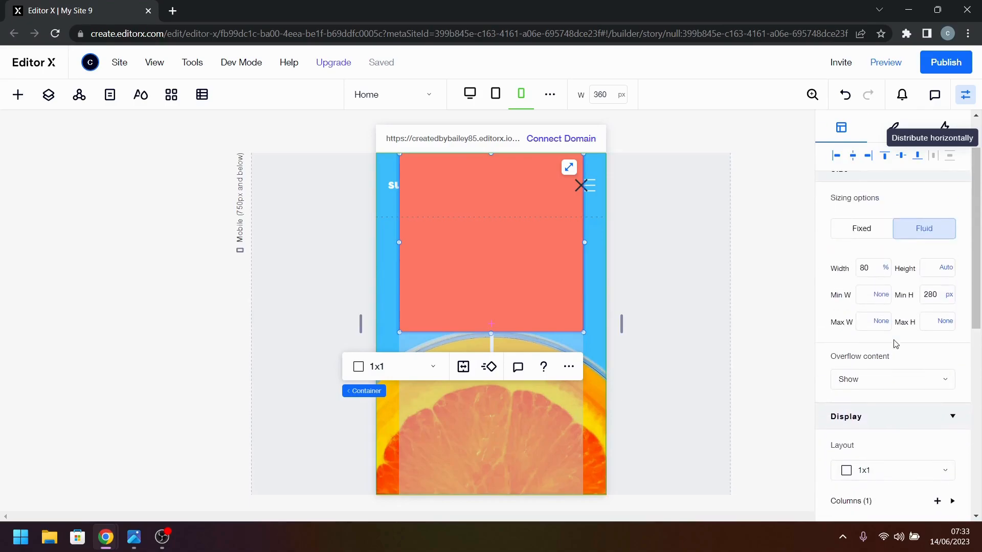
pyautogui.scroll(-8, 878, 267)
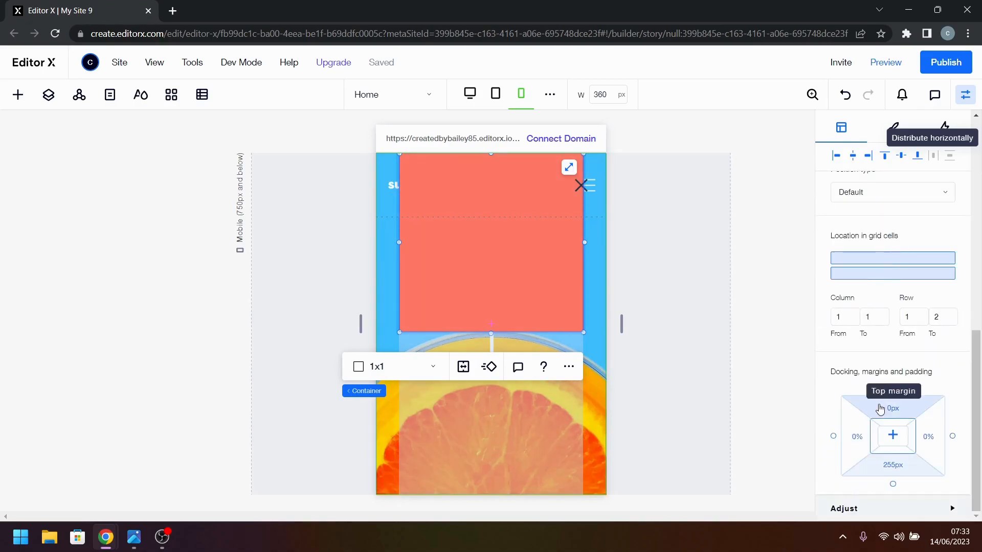
pyautogui.scroll(2, 890, 287)
pyautogui.scroll(-2, 890, 287)
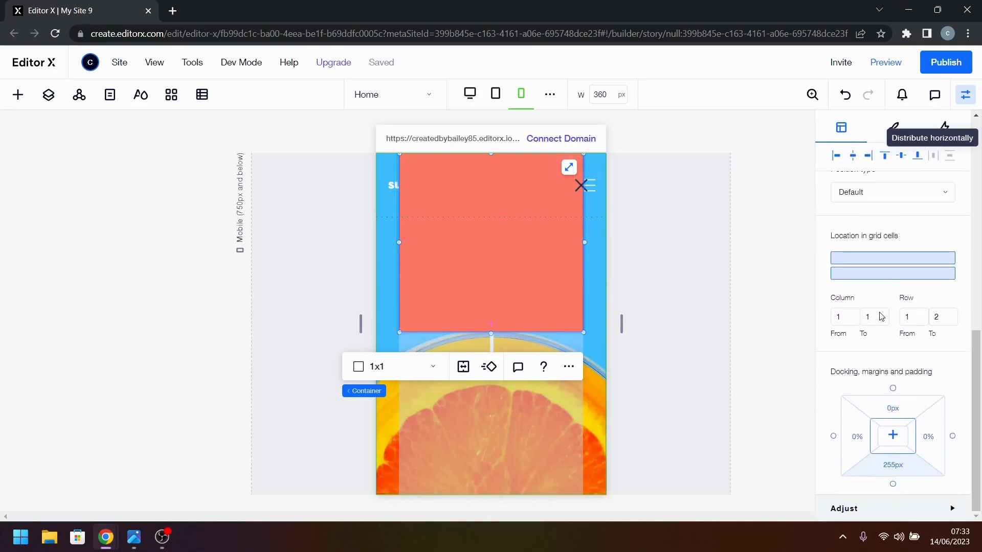
pyautogui.scroll(6, 882, 311)
pyautogui.click(868, 235)
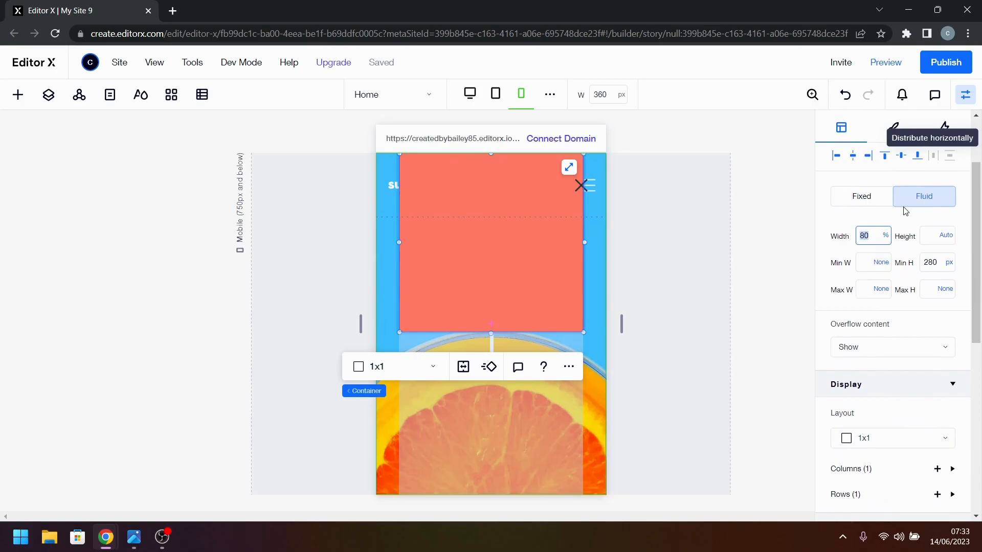
pyautogui.press('Return')
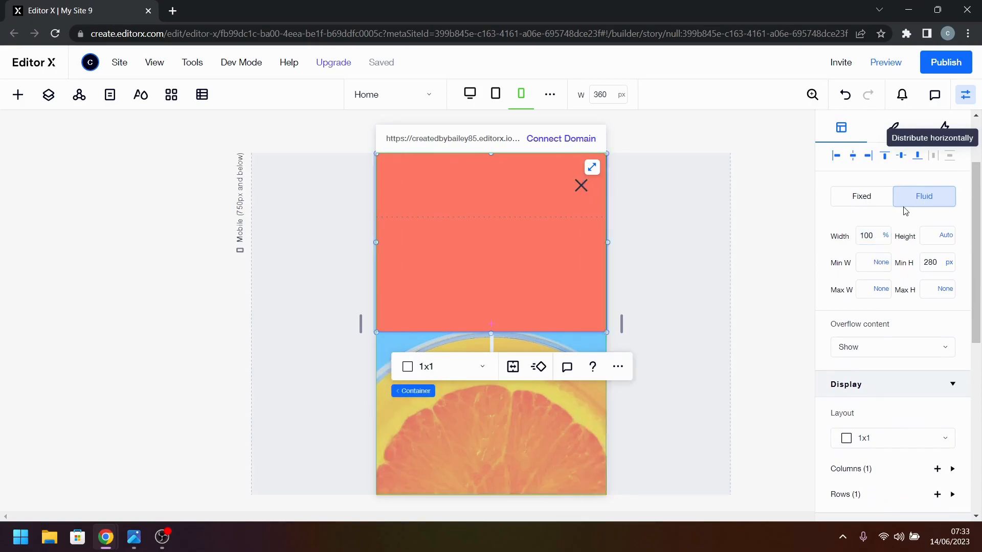
# - Try giving the red container left and right margins of 6%, then centre it horizontally
pyautogui.scroll(-1, 892, 409)
pyautogui.scroll(-5, 892, 409)
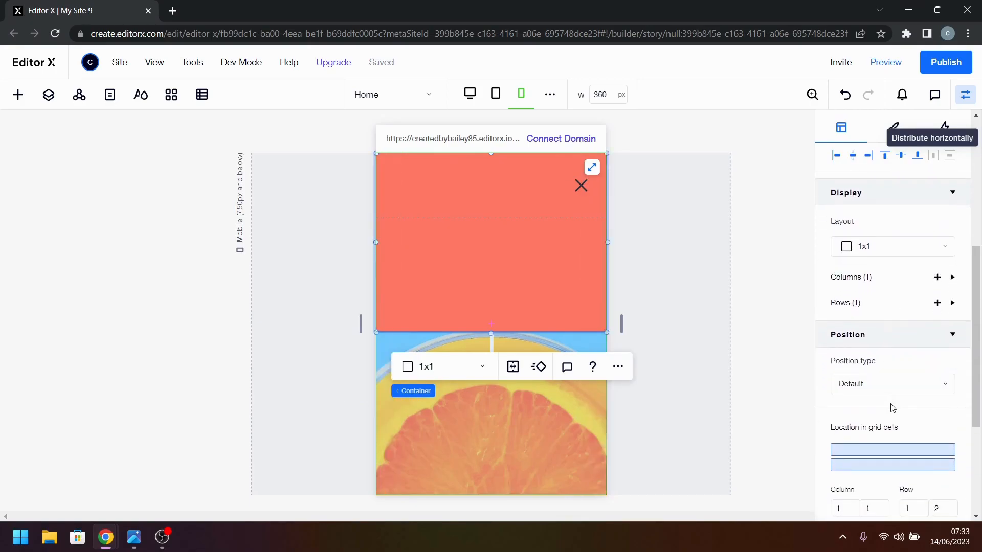
pyautogui.scroll(-1, 891, 419)
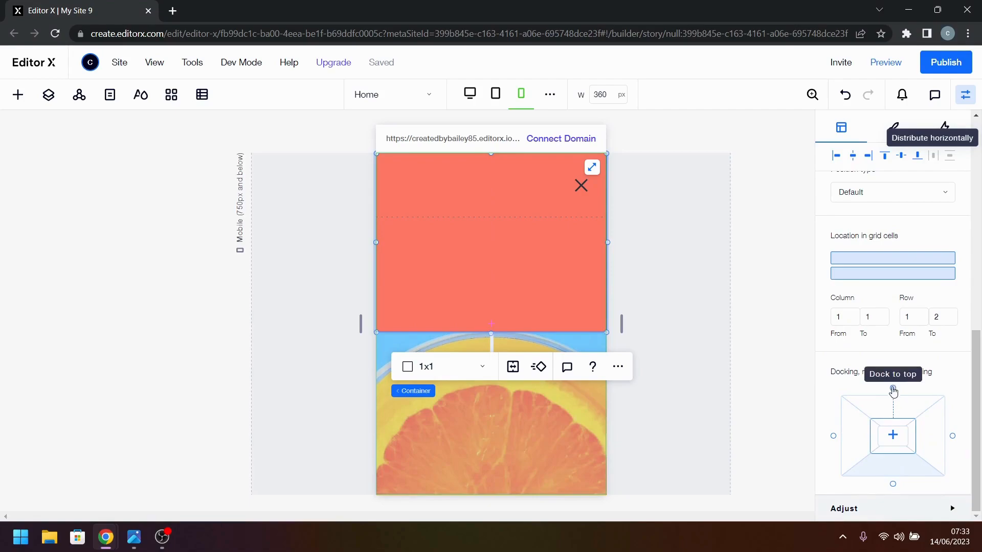
pyautogui.click(857, 436)
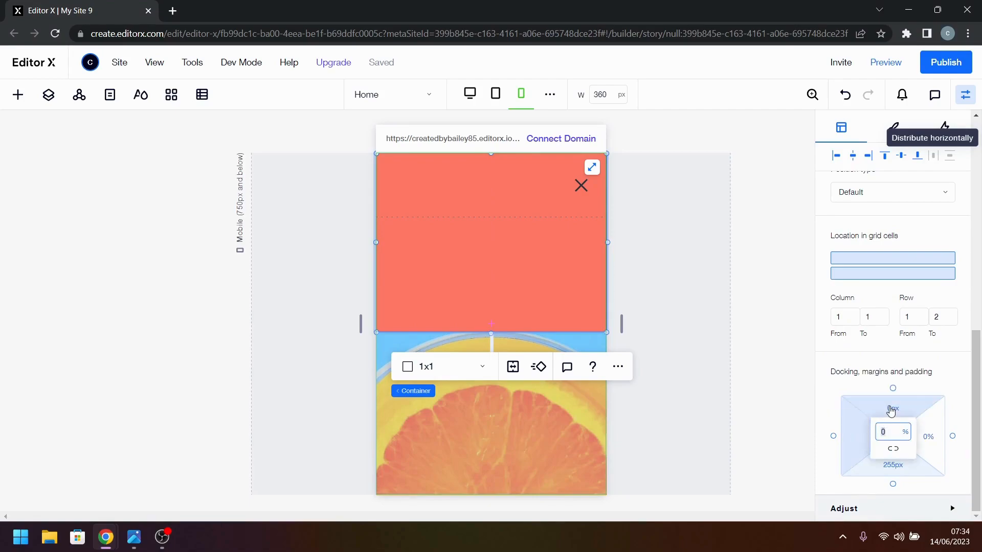
pyautogui.write('6')
pyautogui.press('Tab')
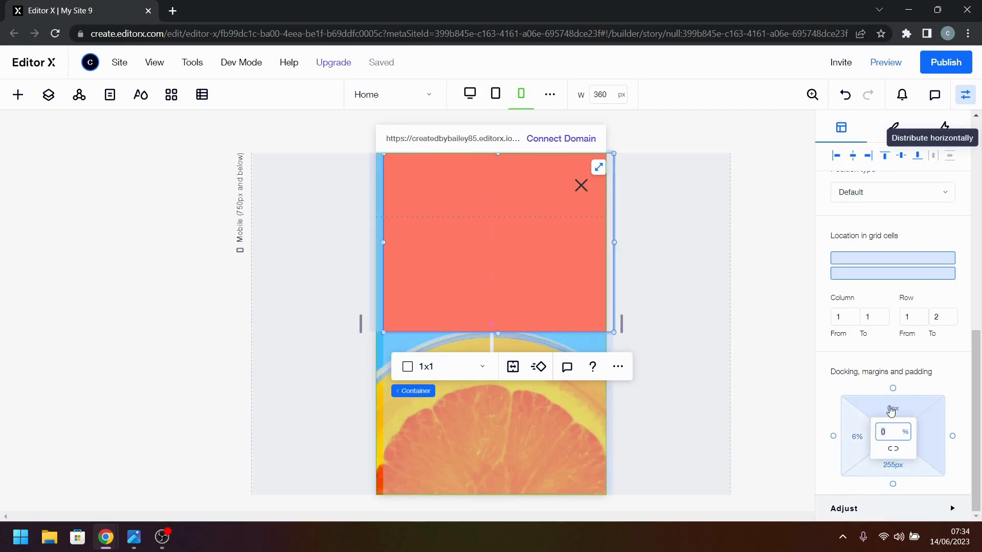
pyautogui.write('6')
pyautogui.press('Return')
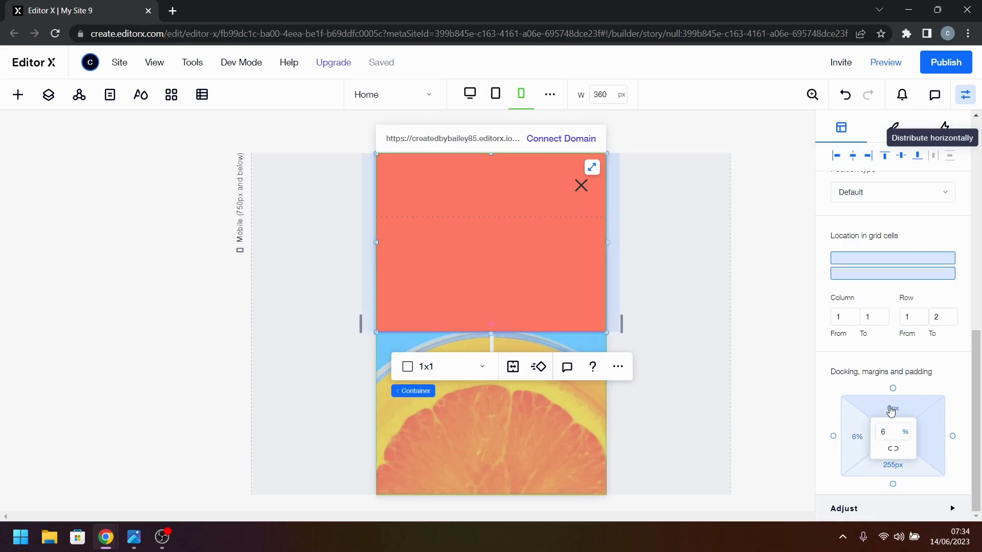
pyautogui.click(852, 156)
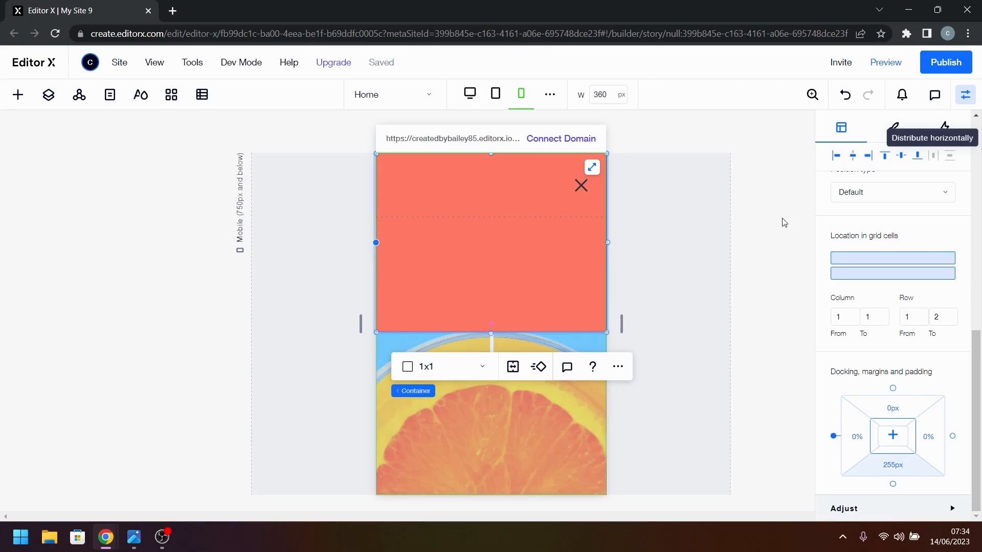
# - Deselect the container, reopen the mobile menu from the hamburger icon, reselect the red container and show the page's layers
pyautogui.click(717, 280)
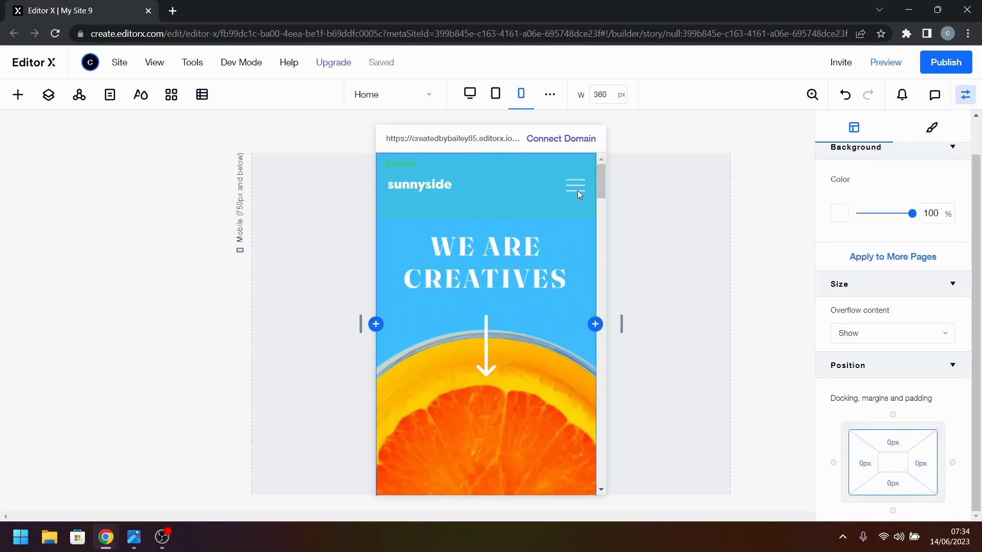
pyautogui.click(578, 185)
pyautogui.click(578, 185)
pyautogui.click(296, 229)
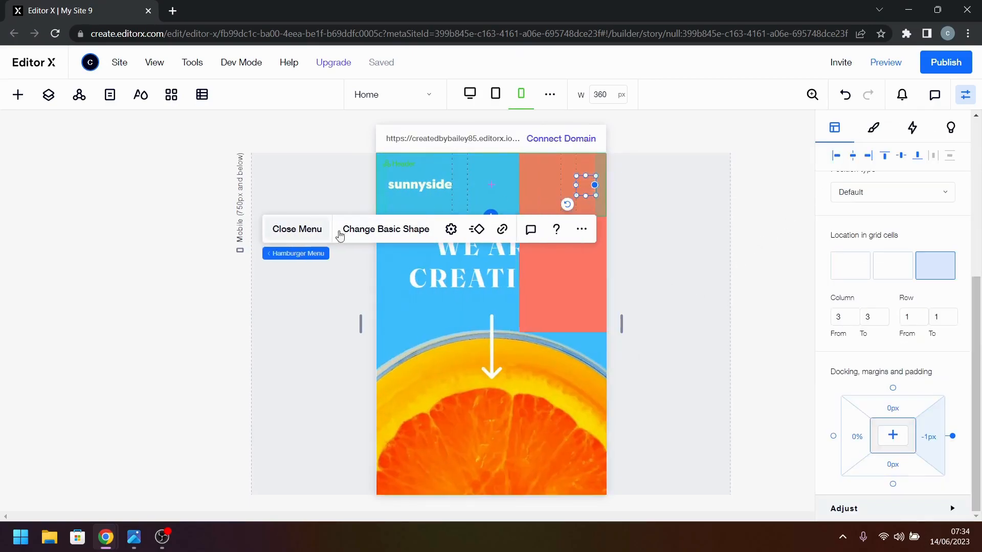
pyautogui.click(526, 282)
pyautogui.click(525, 283)
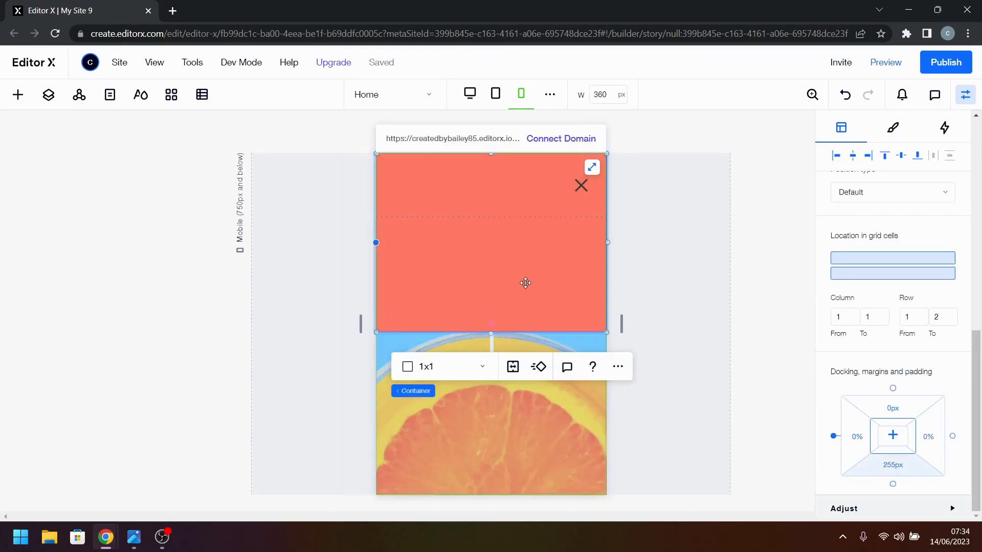
pyautogui.click(49, 97)
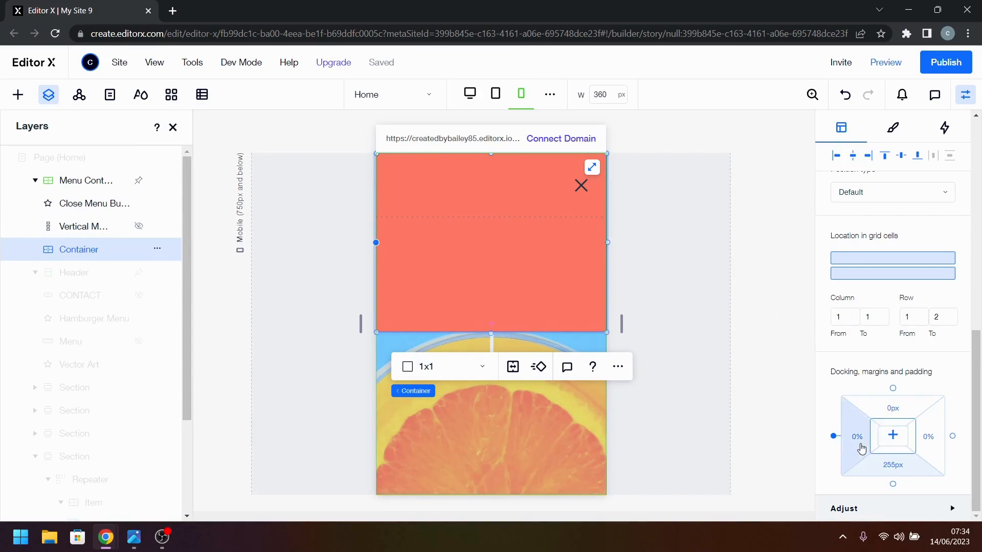
# - Try 6% for the left and right margins of the container again and realign it to the horizontal centre
pyautogui.click(859, 445)
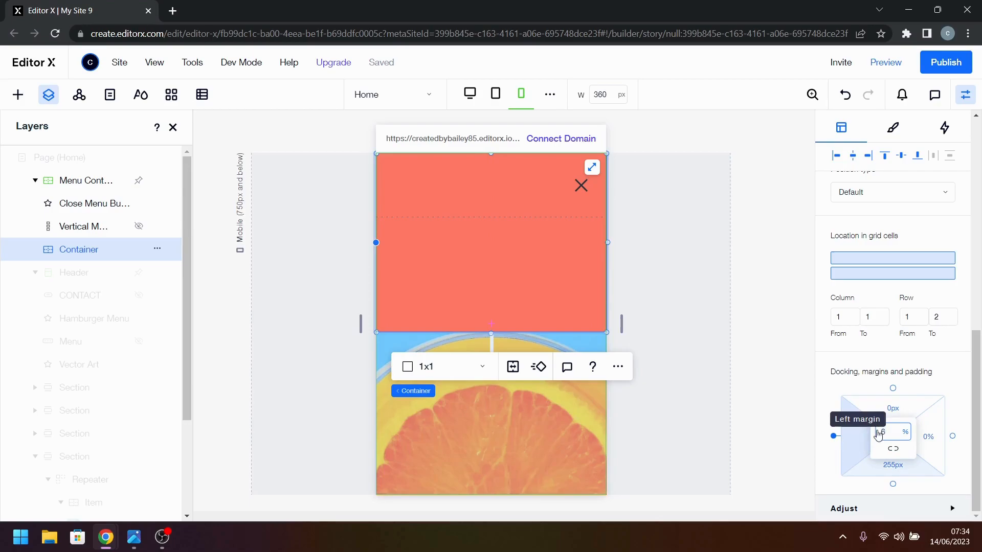
pyautogui.press('Tab')
pyautogui.press('Tab')
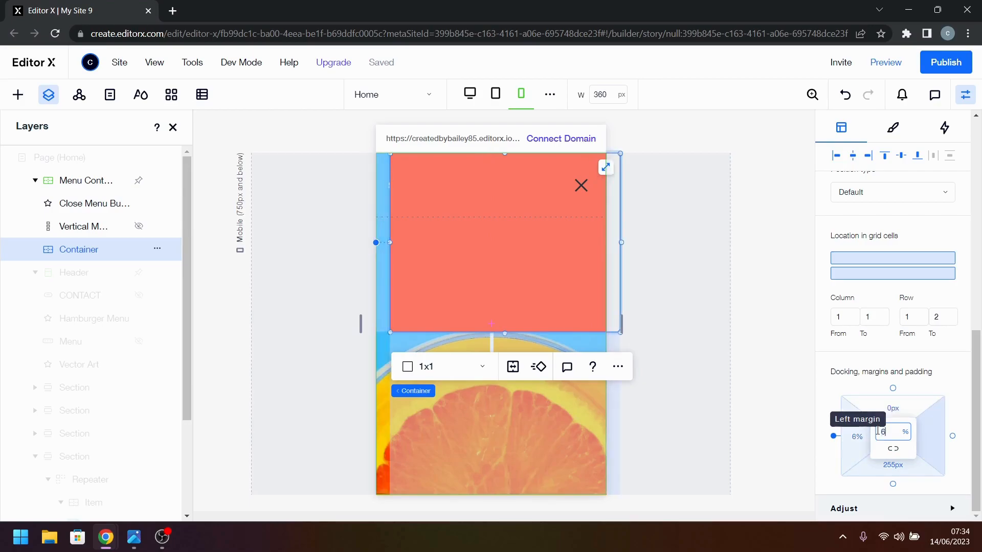
pyautogui.press('Return')
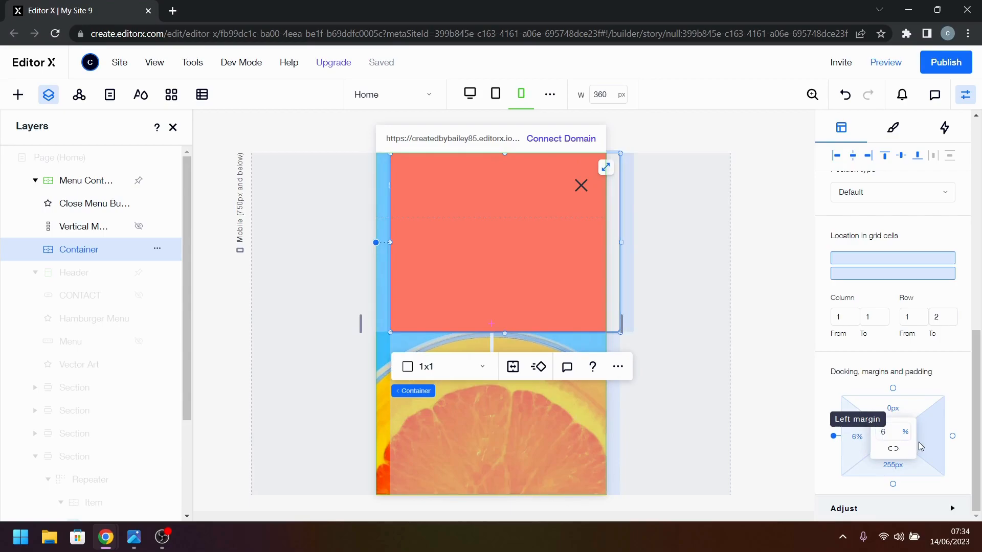
pyautogui.click(969, 413)
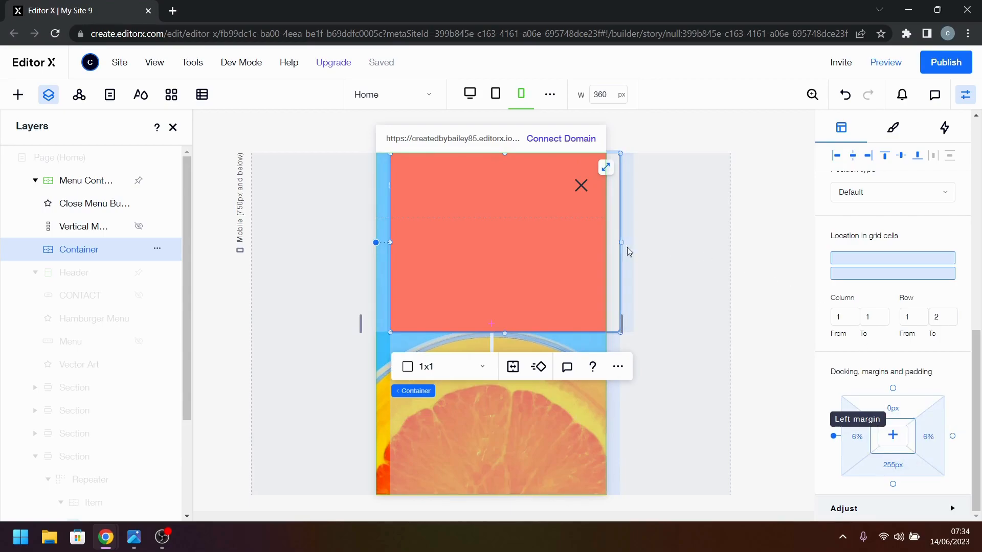
pyautogui.click(852, 158)
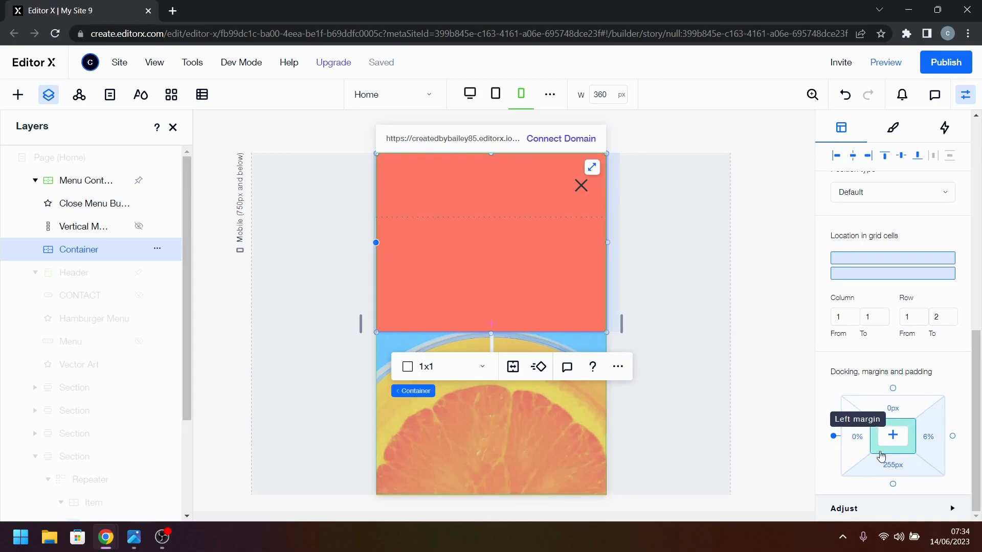
# - Retry a 6% left margin, centre the container horizontally again, and reset its right margin to 0%
pyautogui.click(854, 450)
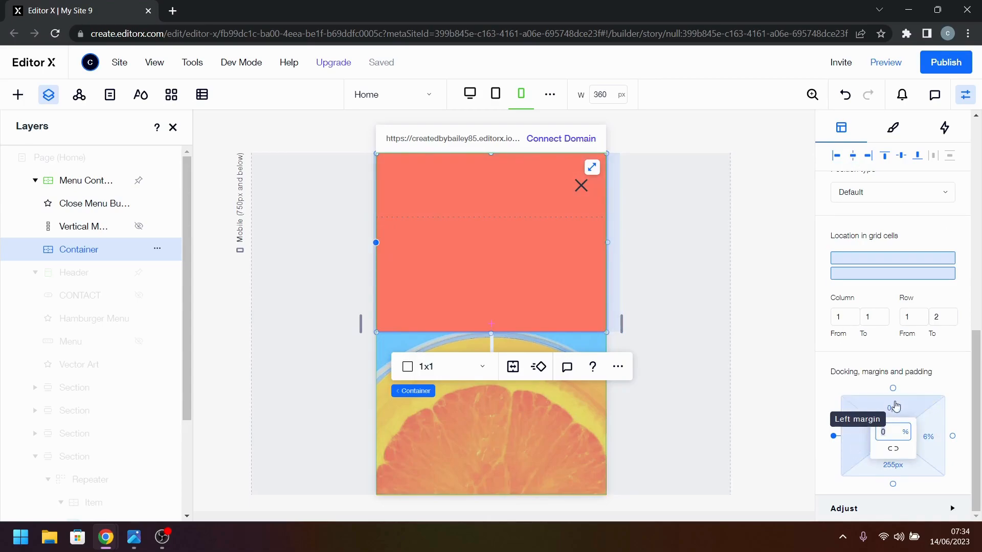
pyautogui.press('Return')
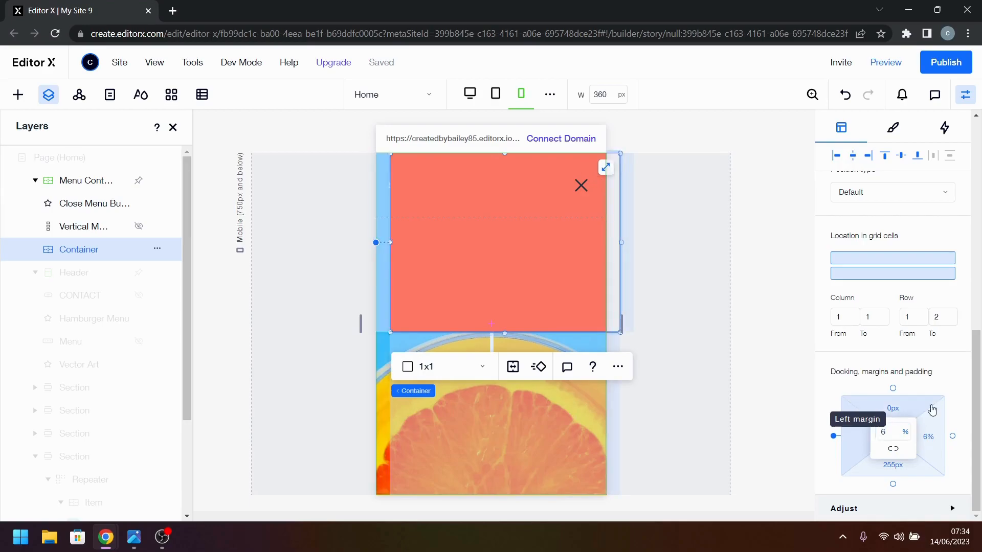
pyautogui.click(962, 387)
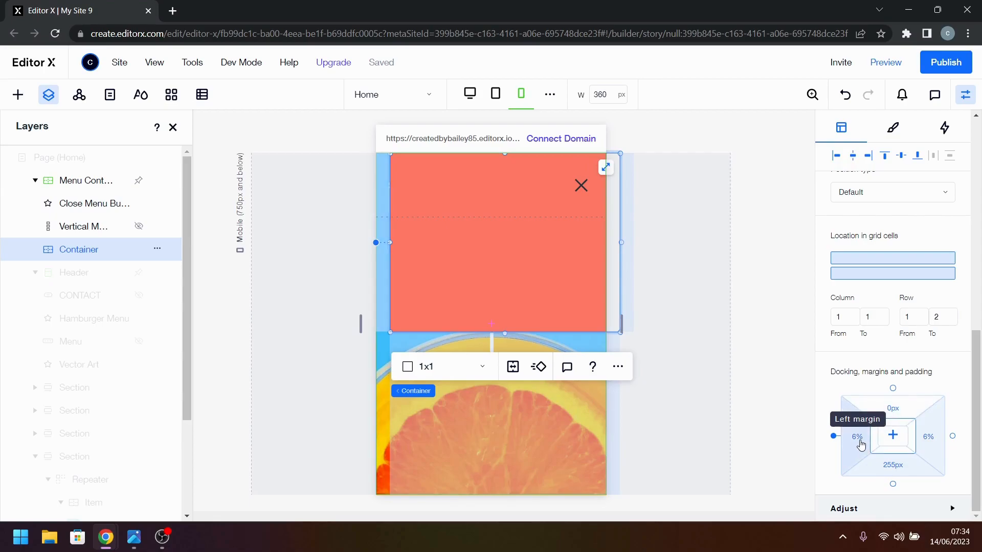
pyautogui.click(853, 157)
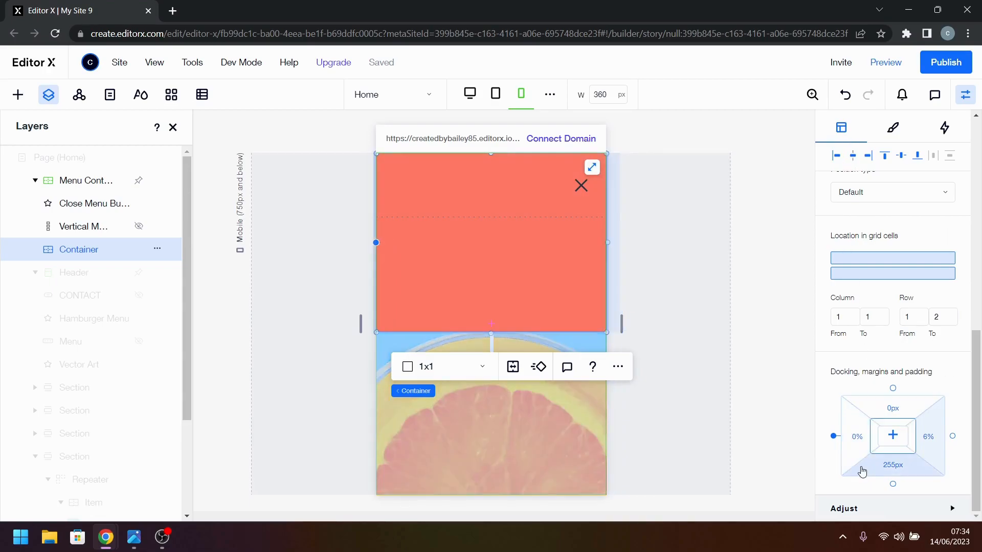
pyautogui.click(929, 436)
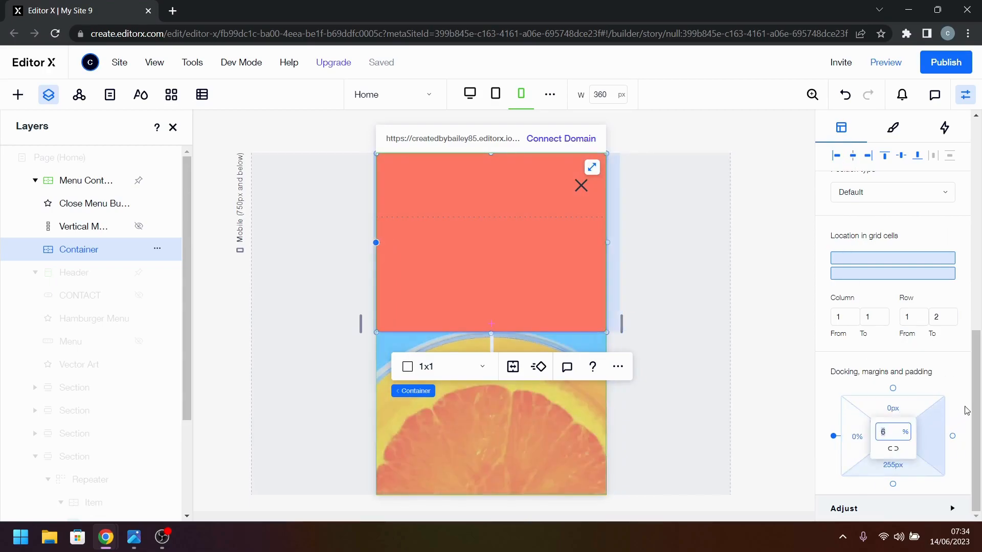
pyautogui.write('0')
pyautogui.press('Return')
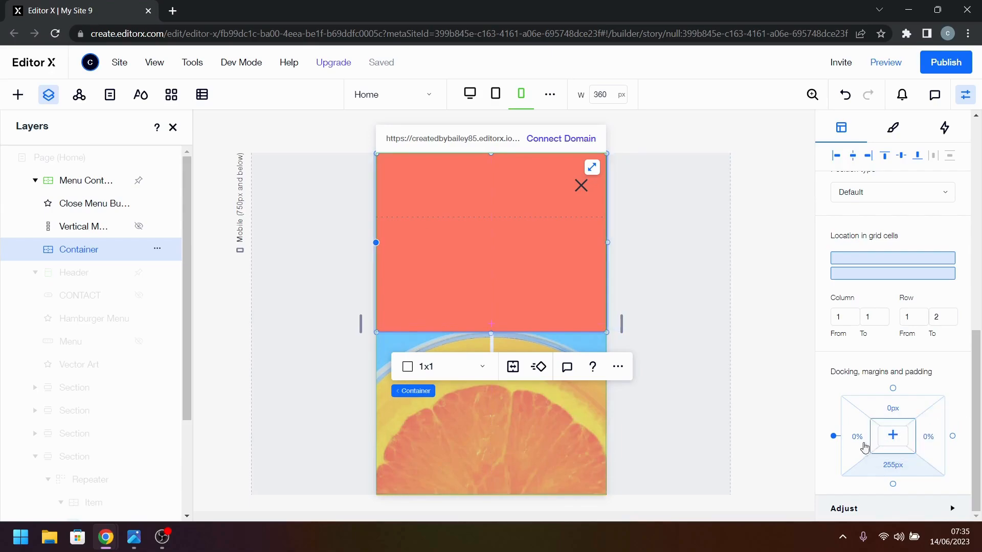
# - Set the container's left and right padding to 6%
pyautogui.click(858, 448)
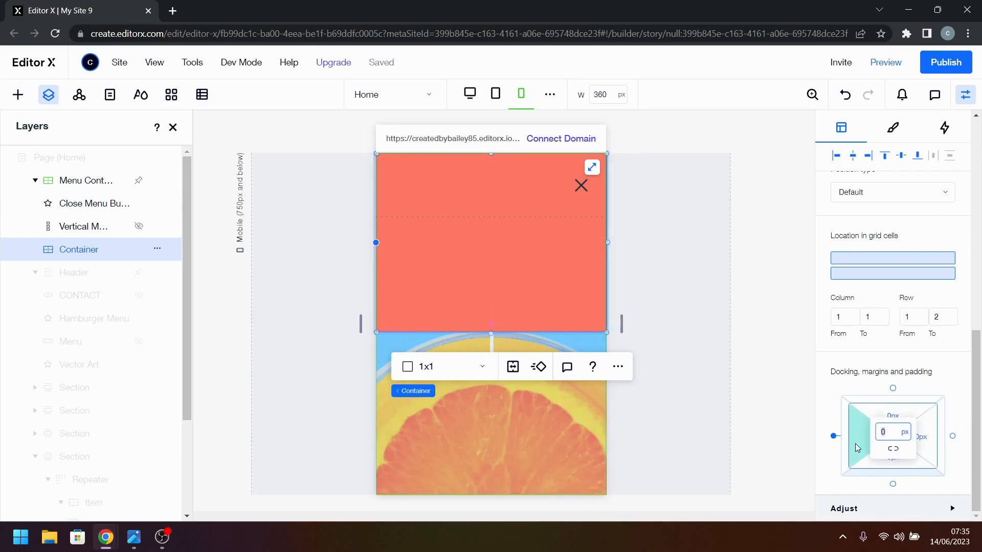
pyautogui.write('6%')
pyautogui.press('Return')
pyautogui.write('6')
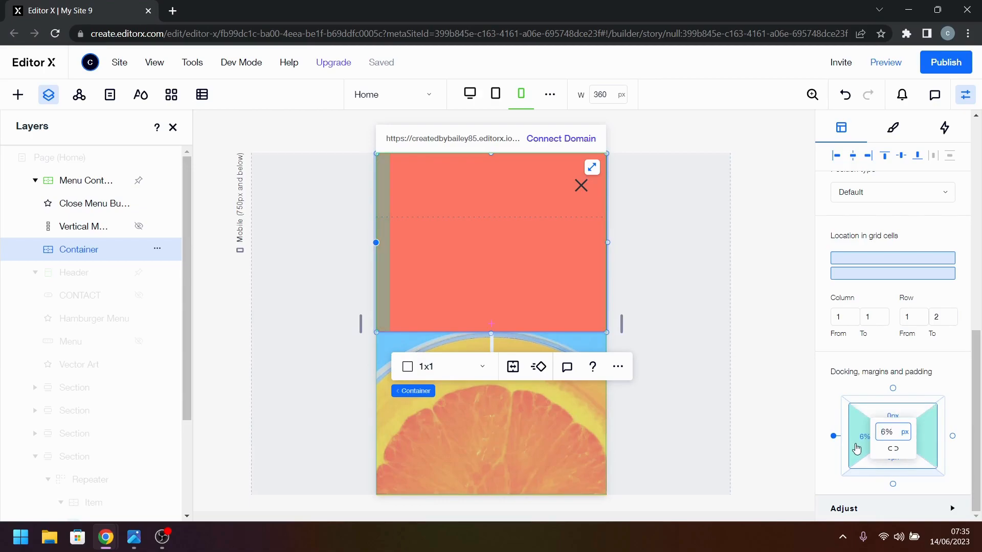
pyautogui.press('Return')
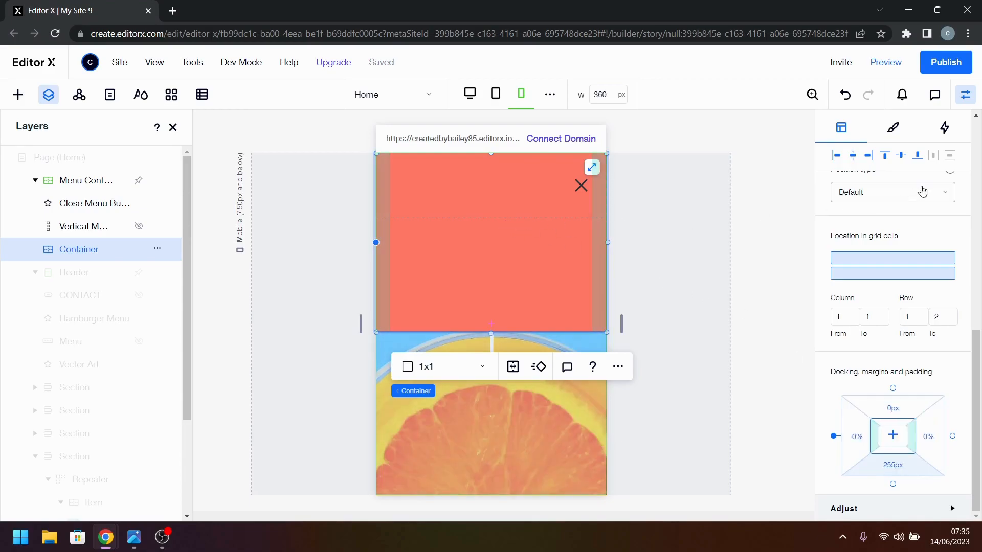
# - Change the container's background fill to white (#FFFFFF) at 100% opacity
pyautogui.click(894, 132)
pyautogui.moveTo(913, 280); pyautogui.dragTo(845, 283)
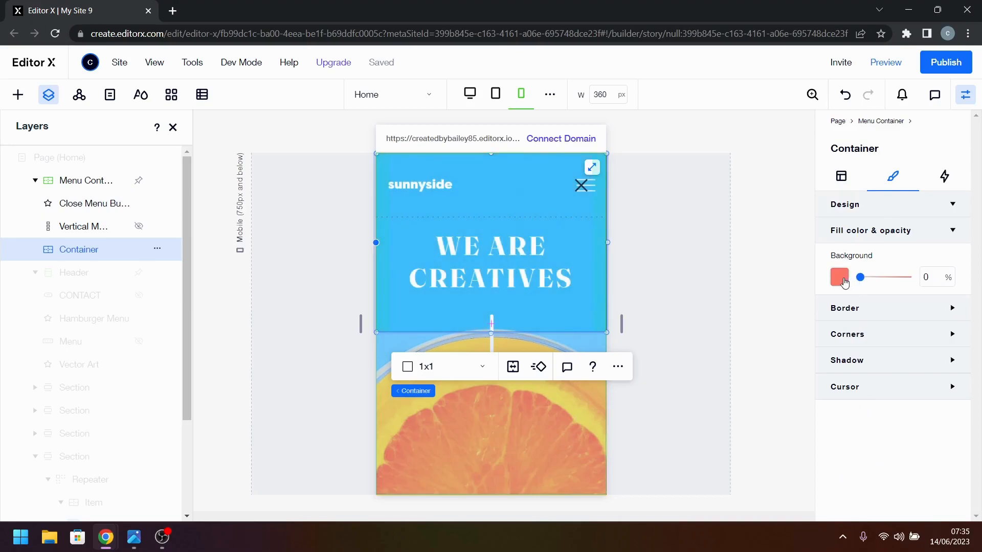
pyautogui.click(840, 278)
pyautogui.click(845, 325)
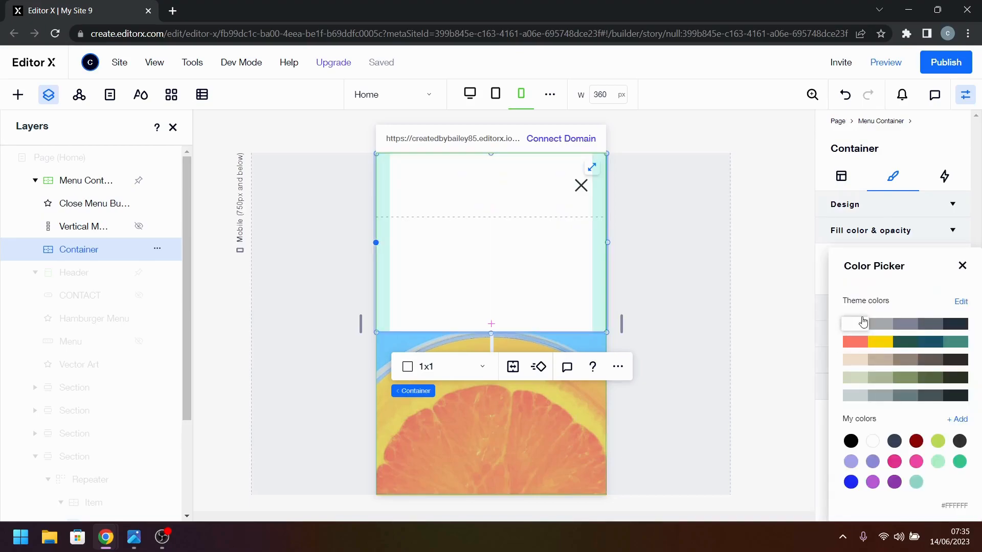
pyautogui.click(961, 265)
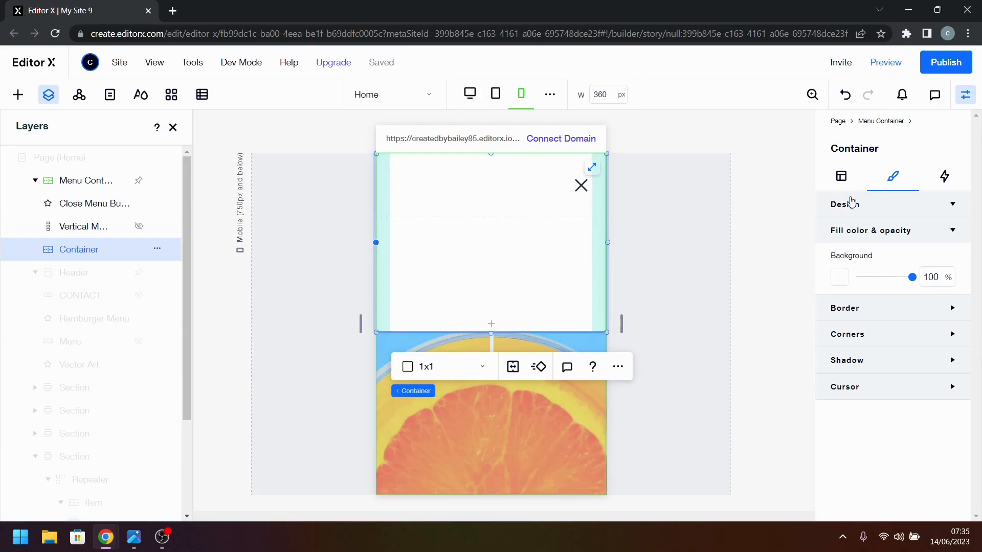
# - Reset the container's left and right padding to 0%
pyautogui.click(843, 184)
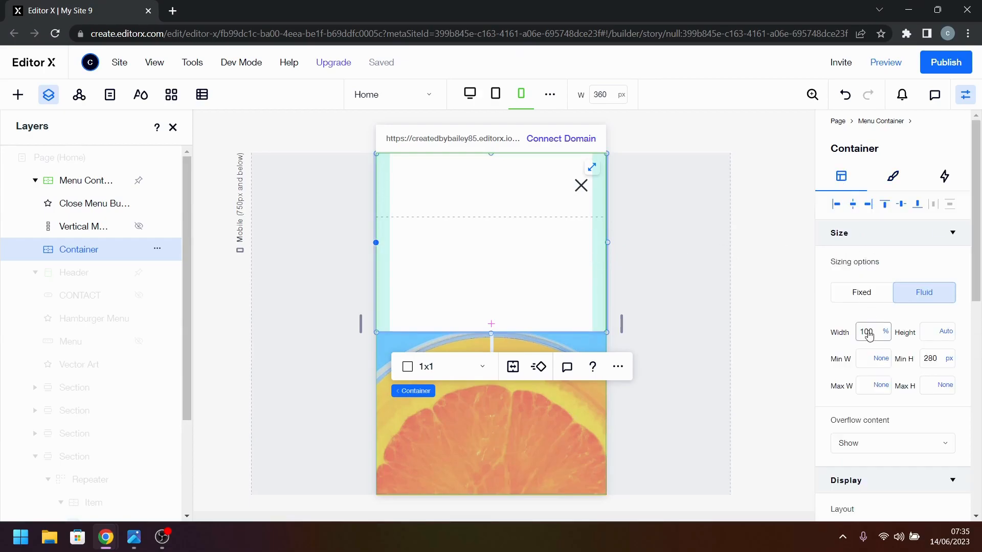
pyautogui.scroll(-5, 912, 365)
pyautogui.scroll(-3, 912, 366)
pyautogui.click(869, 439)
pyautogui.write('0')
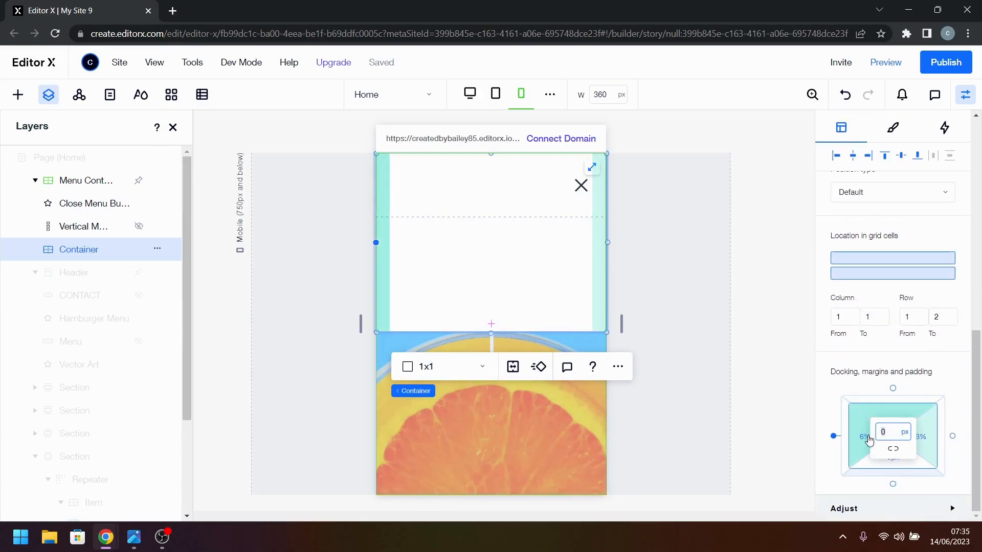
# - Set the white container's width to 90% and centre it horizontally in the Menu Container
pyautogui.scroll(10, 888, 246)
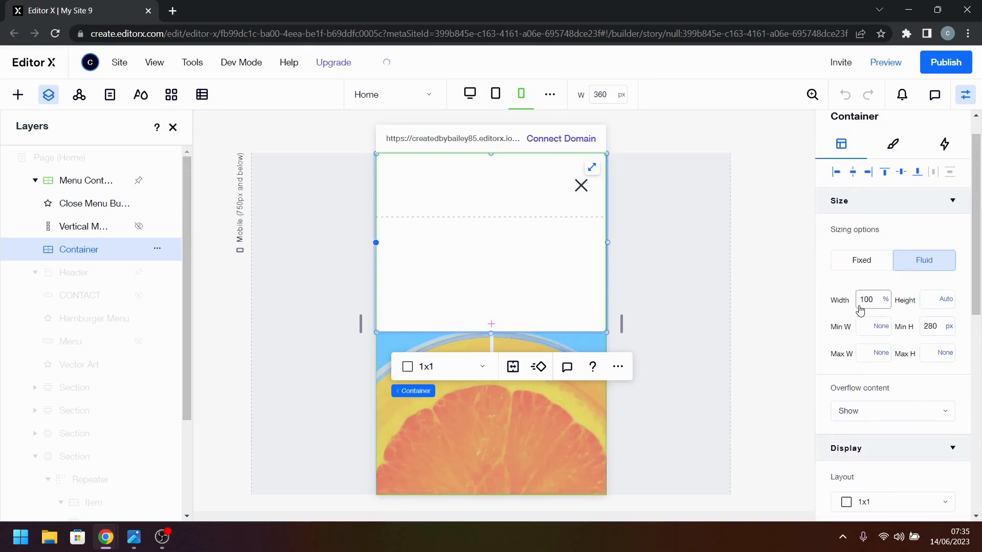
pyautogui.scroll(-5, 861, 307)
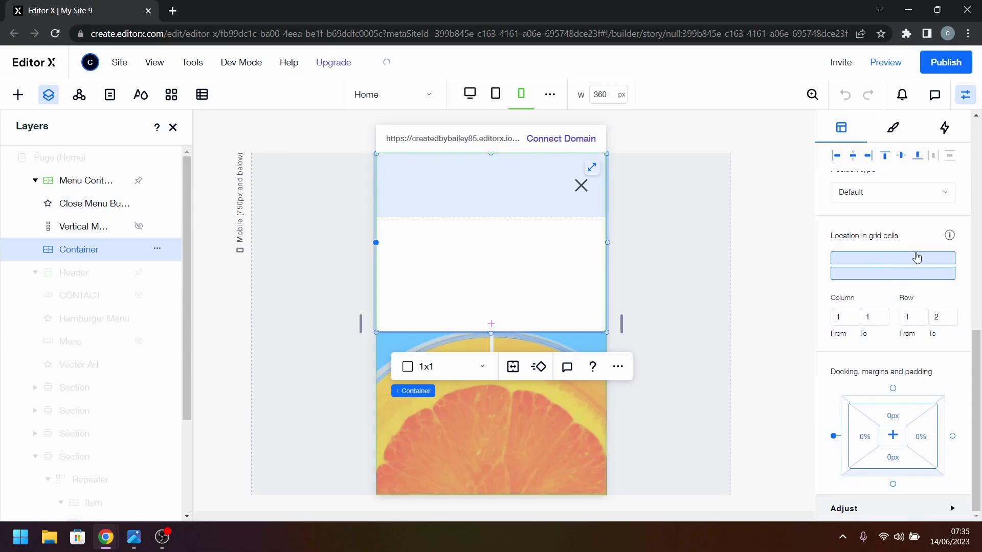
pyautogui.scroll(8, 900, 256)
pyautogui.click(868, 303)
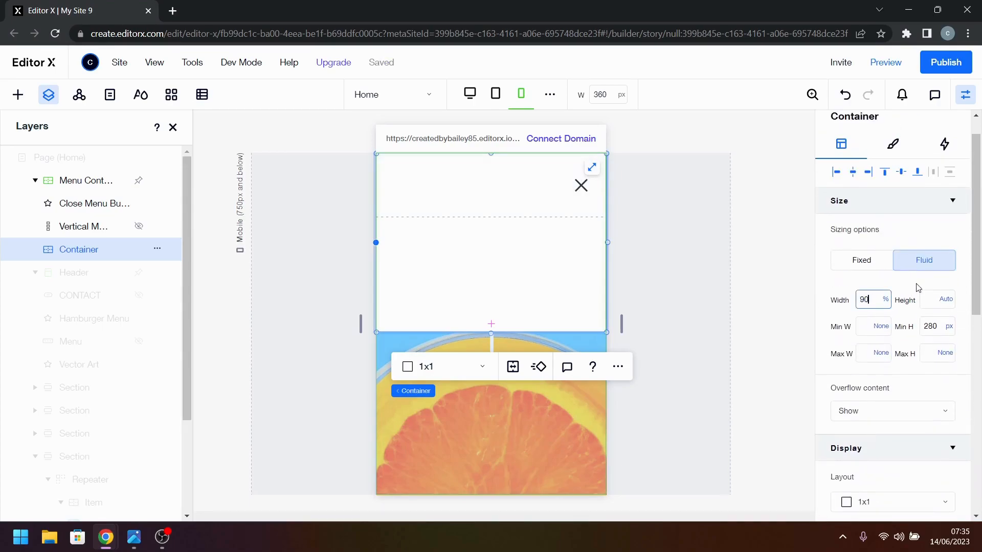
pyautogui.press('Return')
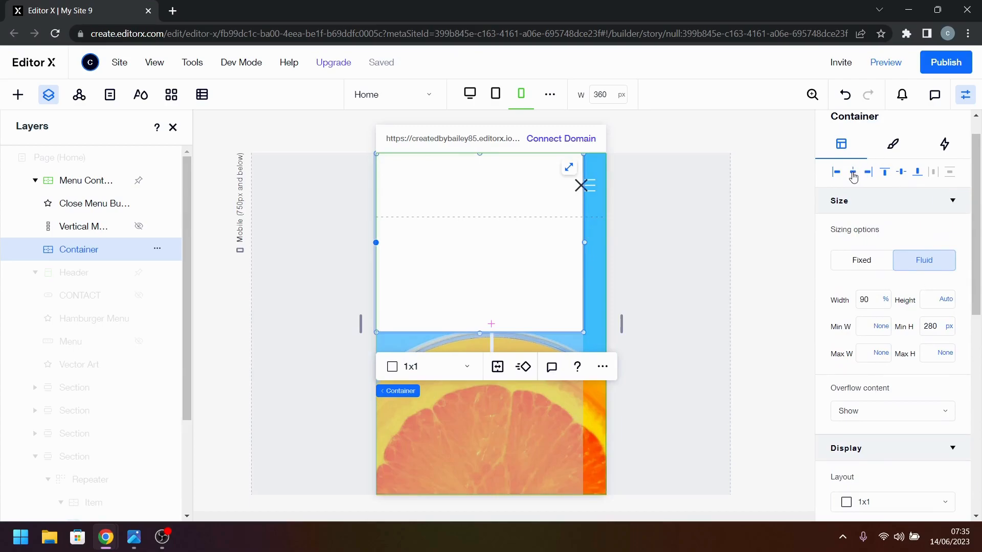
pyautogui.click(853, 174)
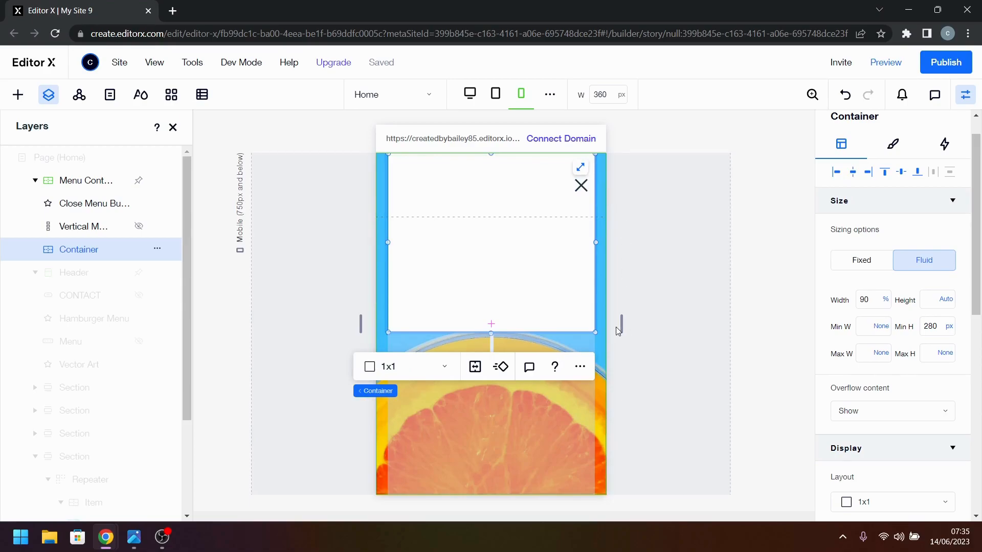
# - Check the page at the tablet breakpoint and return to the mobile breakpoint
pyautogui.moveTo(622, 324)
pyautogui.mouseDown()
pyautogui.moveTo(715, 324)
pyautogui.moveTo(608, 332)
pyautogui.moveTo(634, 327)
pyautogui.moveTo(625, 323)
pyautogui.mouseUp()
pyautogui.click(495, 93)
pyautogui.click(521, 93)
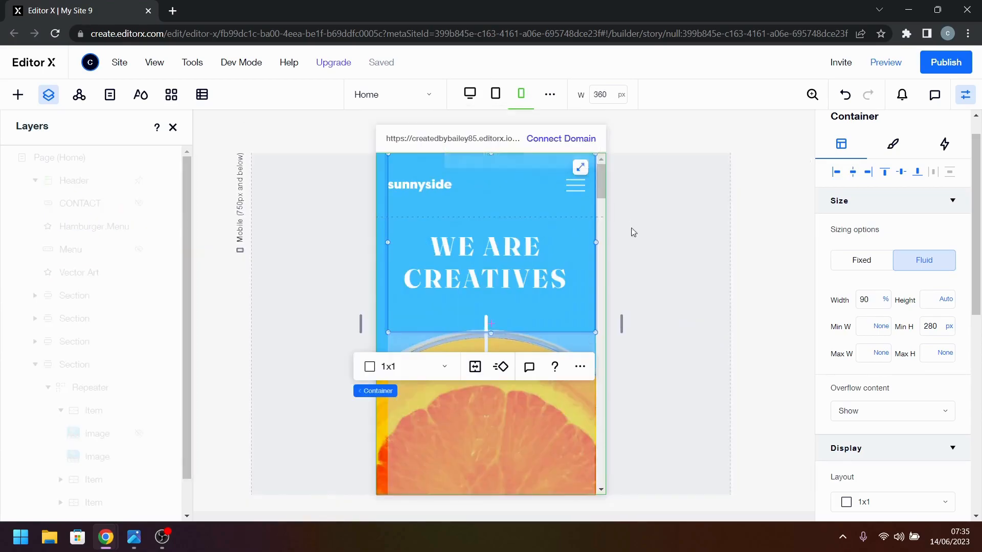
# - Open the hamburger menu's Menu Container for editing from the mobile header
pyautogui.click(547, 250)
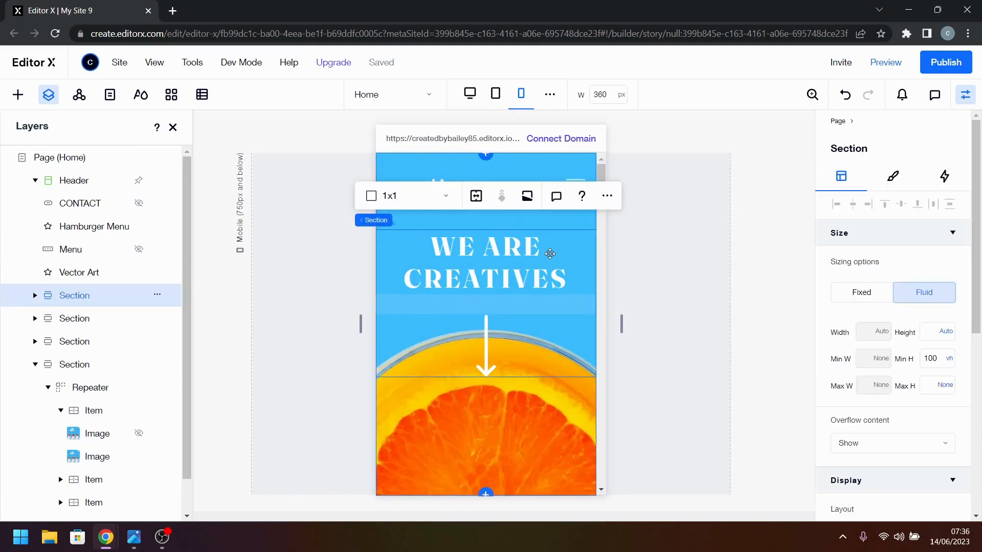
pyautogui.click(697, 227)
pyautogui.click(567, 181)
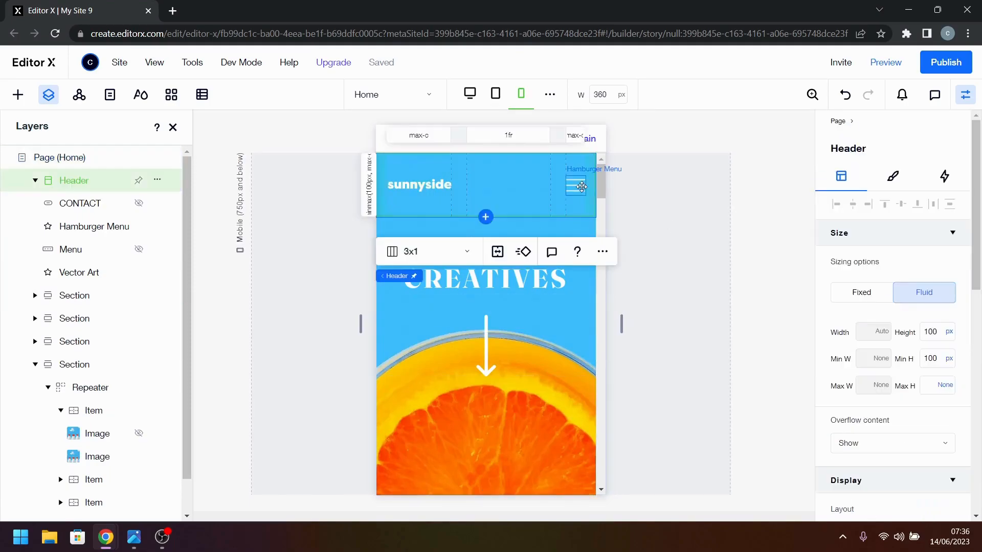
pyautogui.click(571, 183)
pyautogui.click(291, 232)
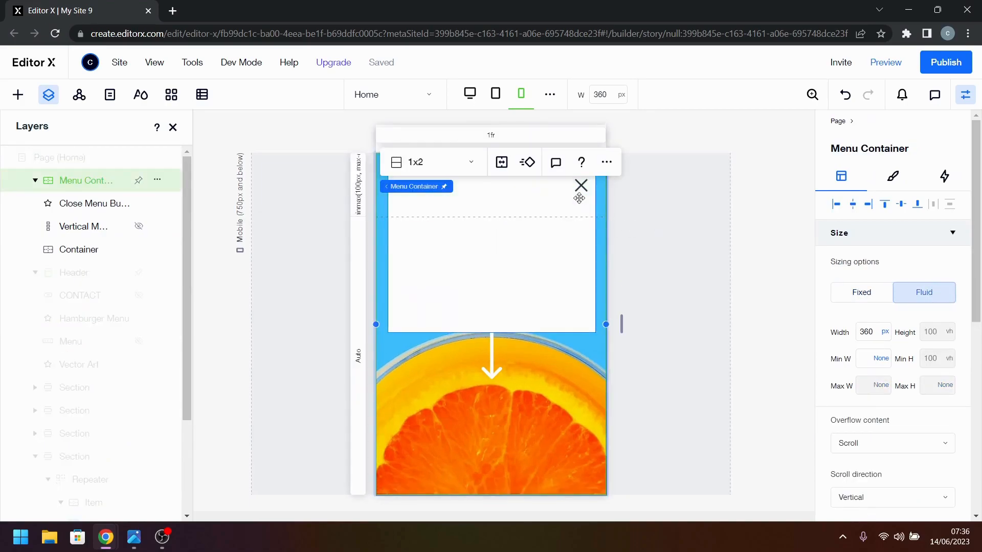
# - Set the Close Menu Button's right margin to 60 px so it sits inside the white container
pyautogui.click(580, 193)
pyautogui.click(580, 188)
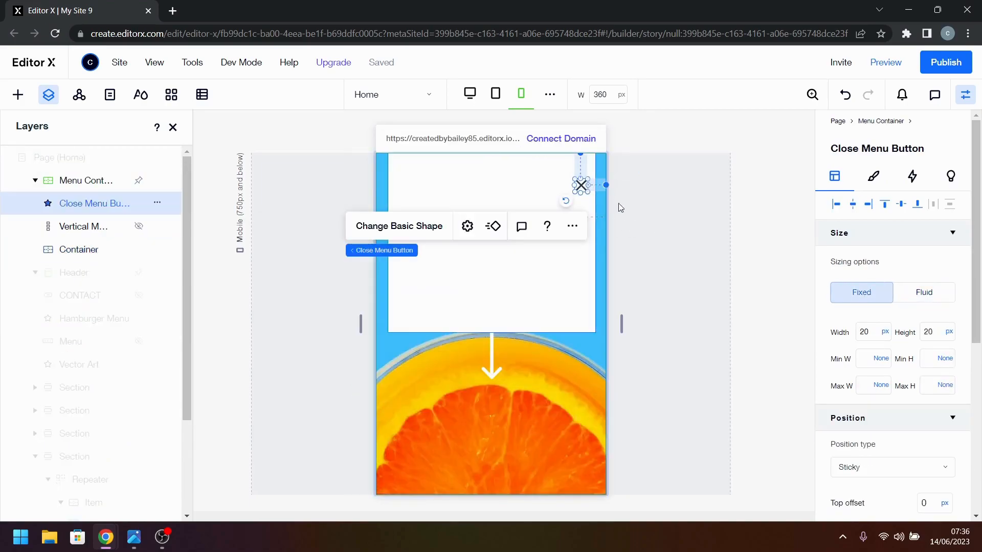
pyautogui.scroll(-6, 936, 357)
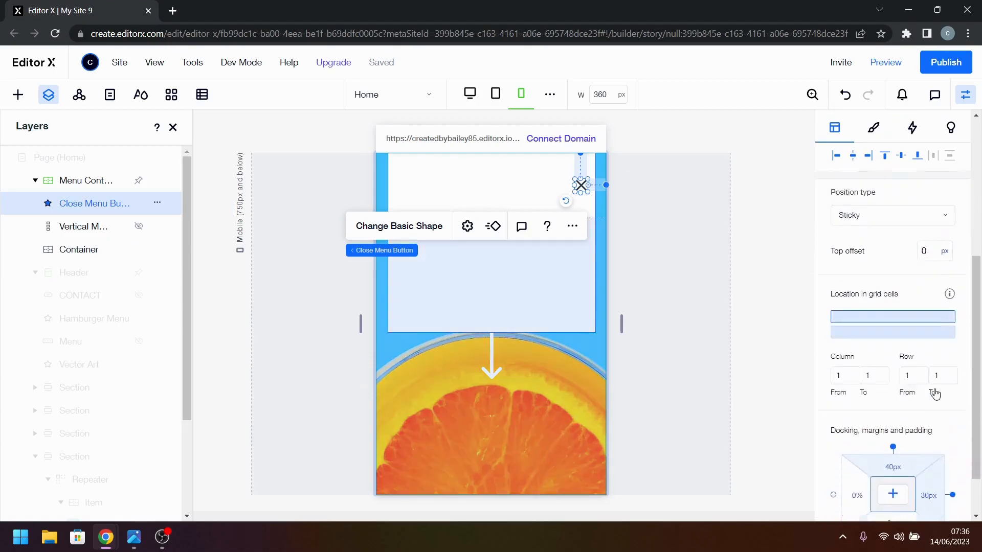
pyautogui.click(924, 439)
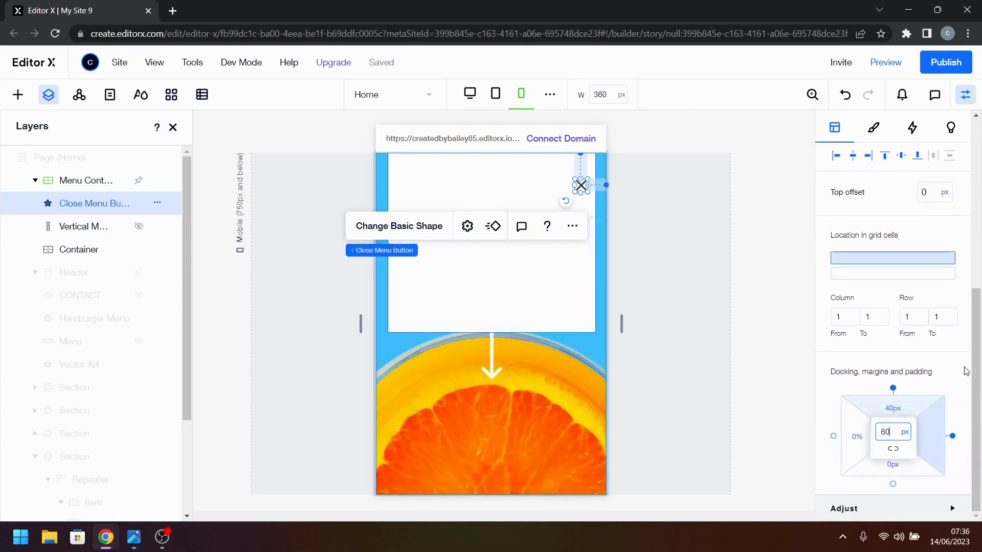
pyautogui.press('Return')
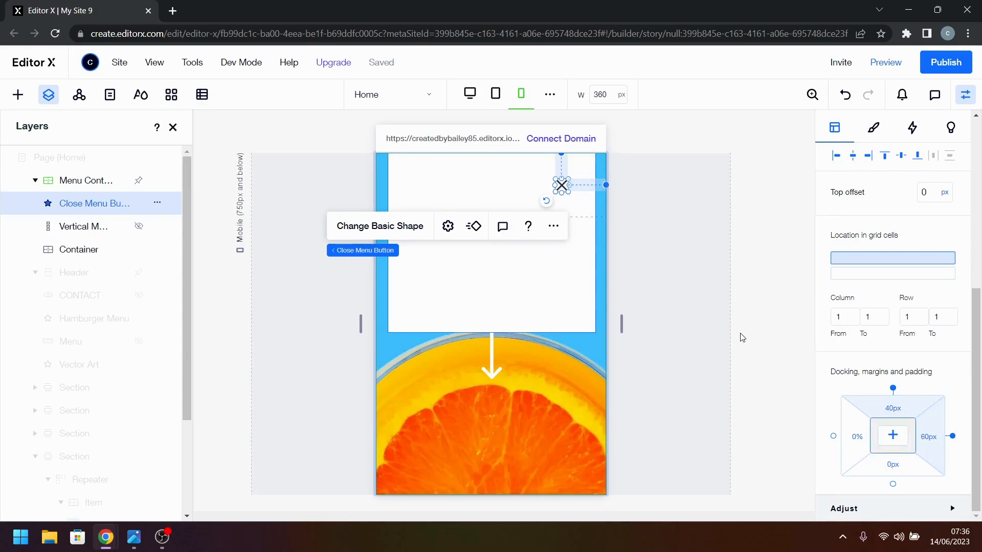
# - Unhide the Vertical Menu on mobile and set the white container's minimum height to 400 px
pyautogui.click(554, 270)
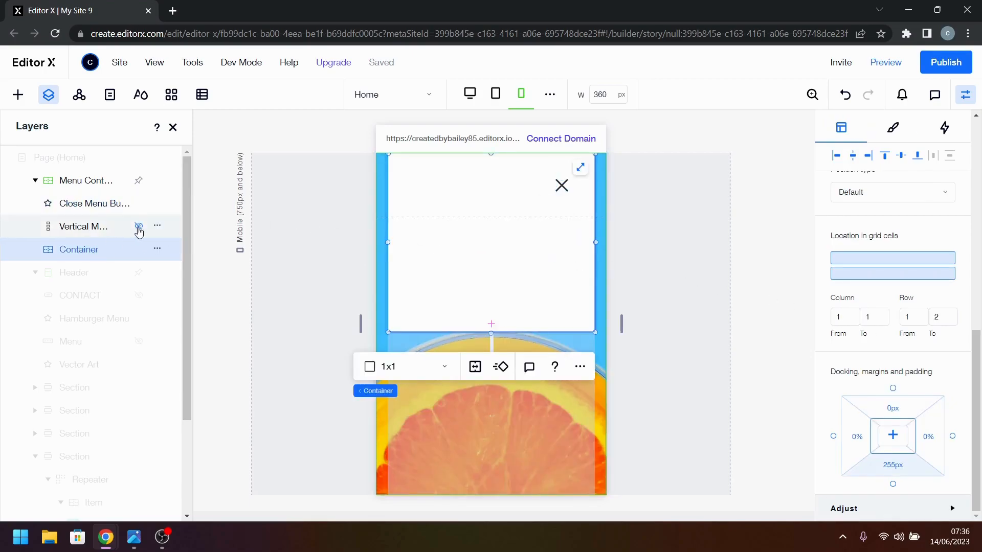
pyautogui.click(139, 226)
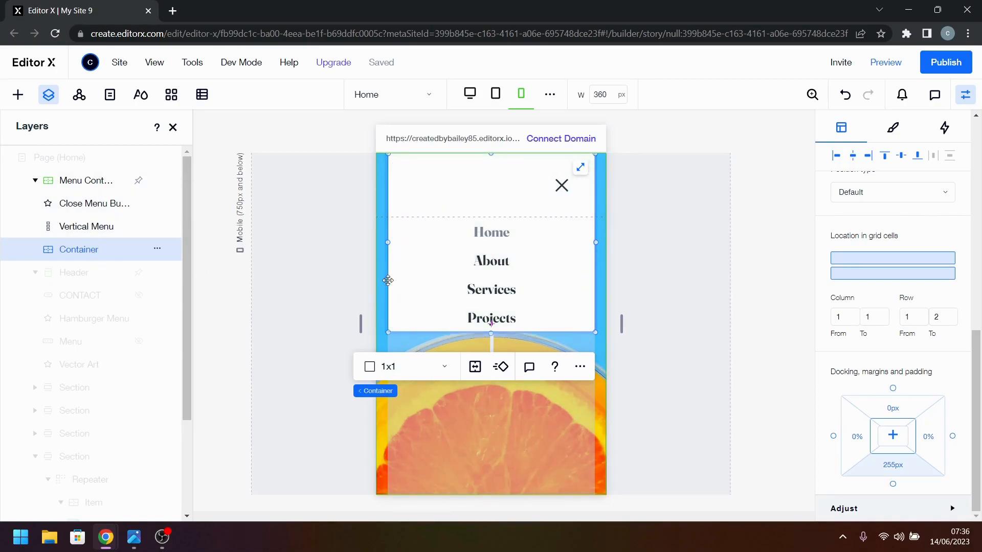
pyautogui.scroll(7, 921, 313)
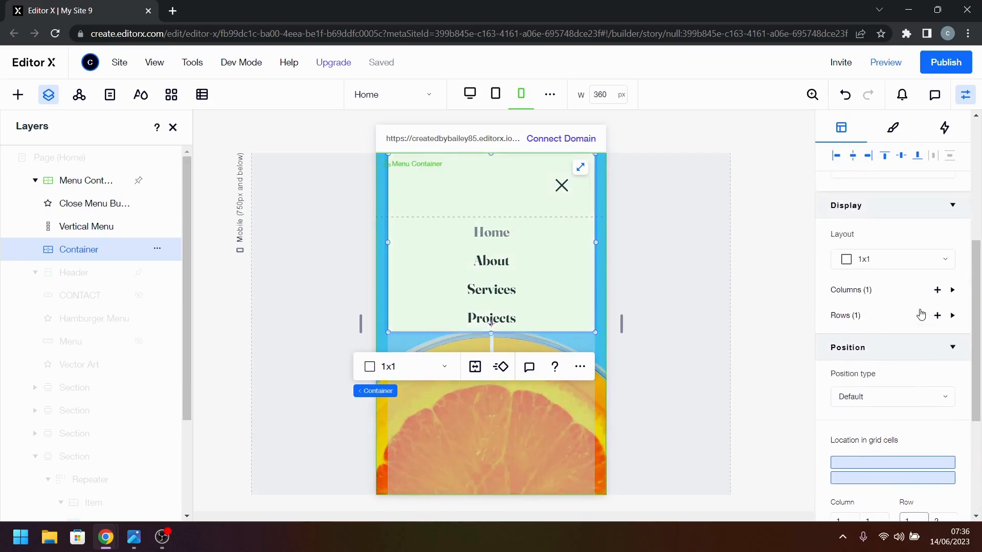
pyautogui.scroll(2, 920, 313)
pyautogui.click(923, 329)
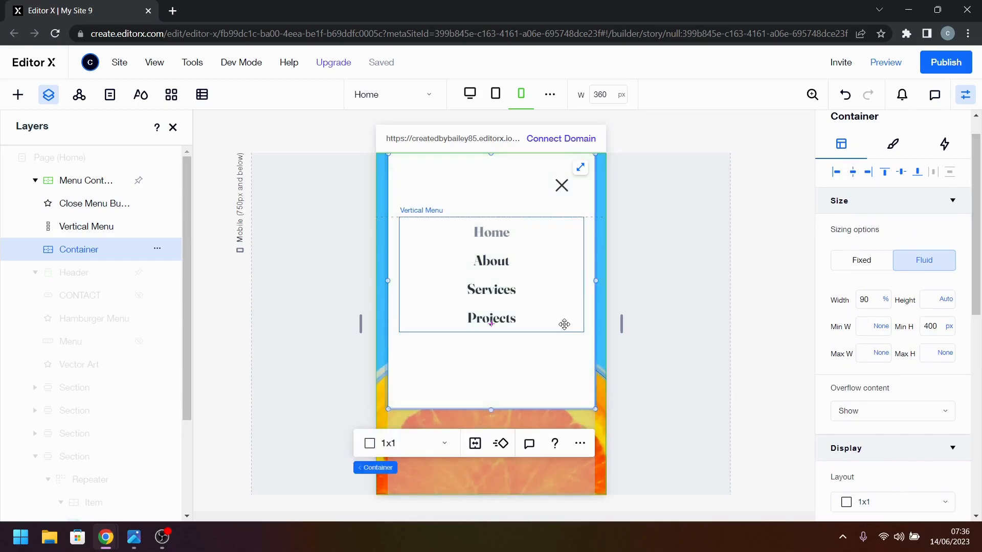
# - Compare the Vertical Menu with mobile-menu.jpg and remove the Home item from the menu
pyautogui.click(564, 324)
pyautogui.click(134, 537)
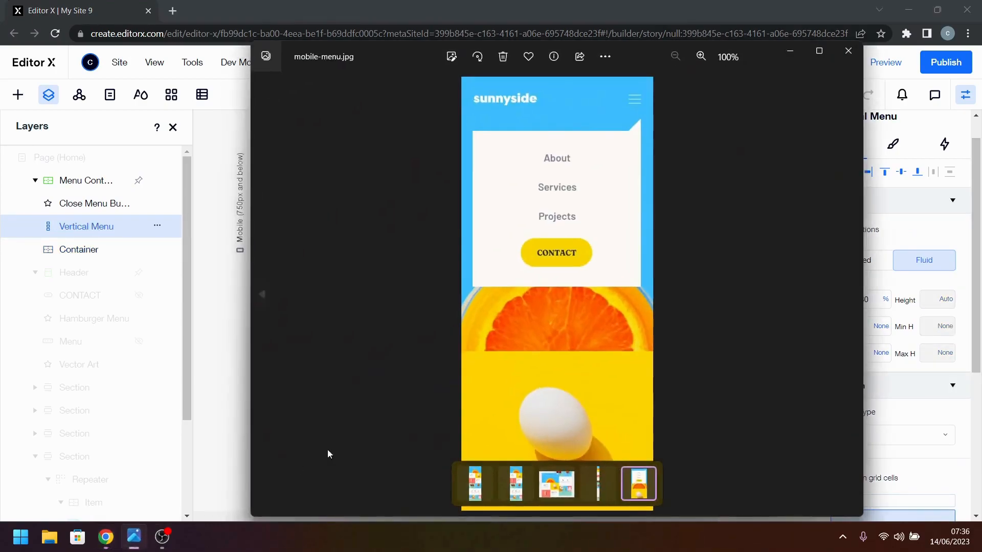
pyautogui.click(791, 53)
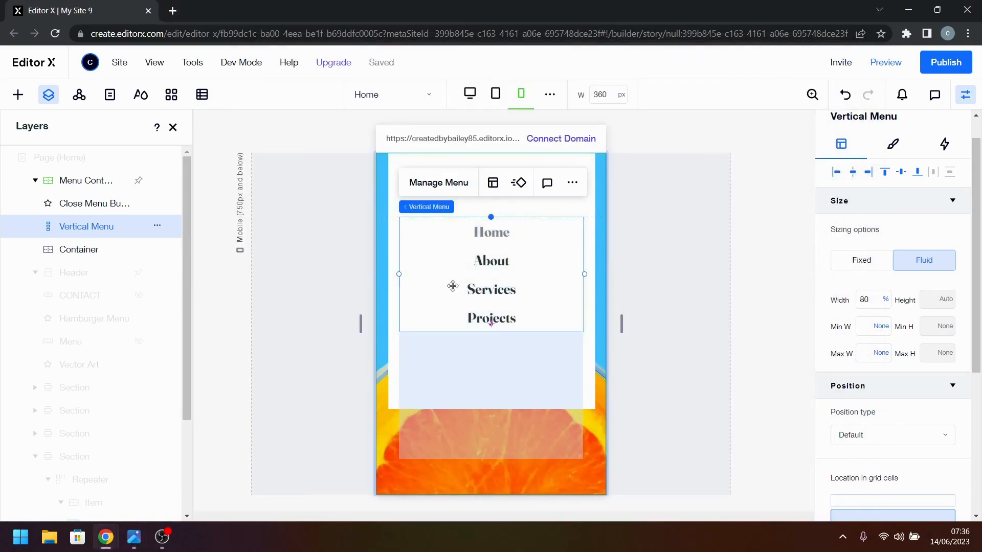
pyautogui.click(135, 538)
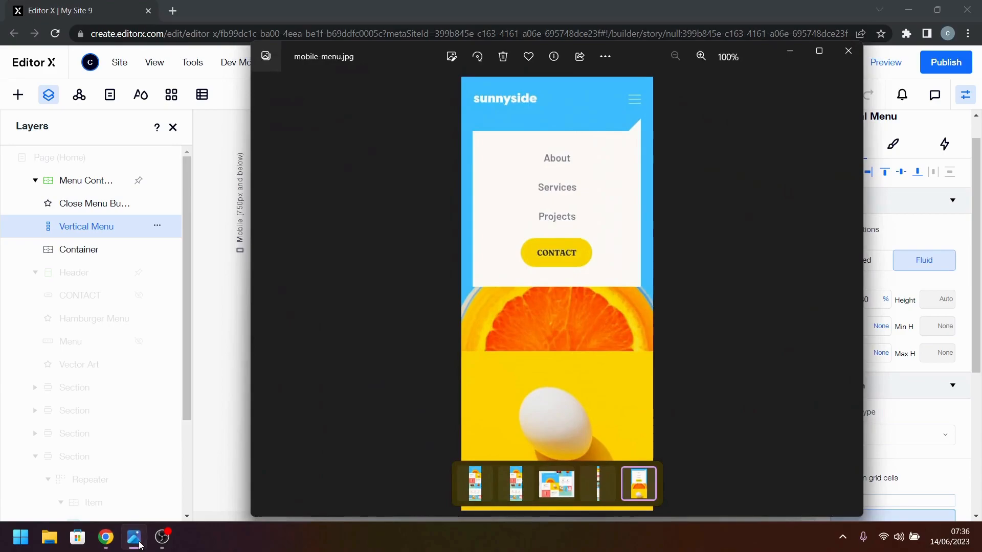
pyautogui.click(135, 538)
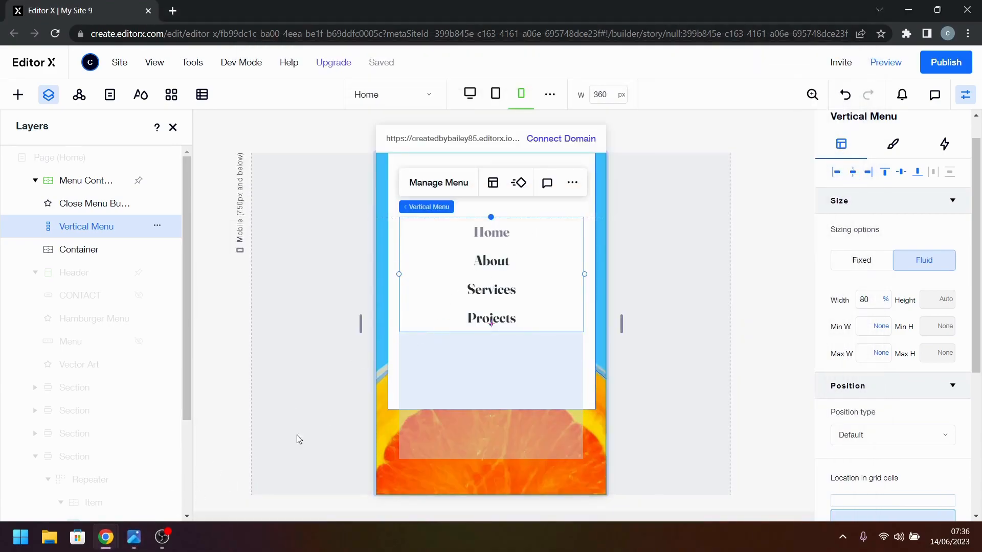
pyautogui.click(472, 192)
pyautogui.click(528, 292)
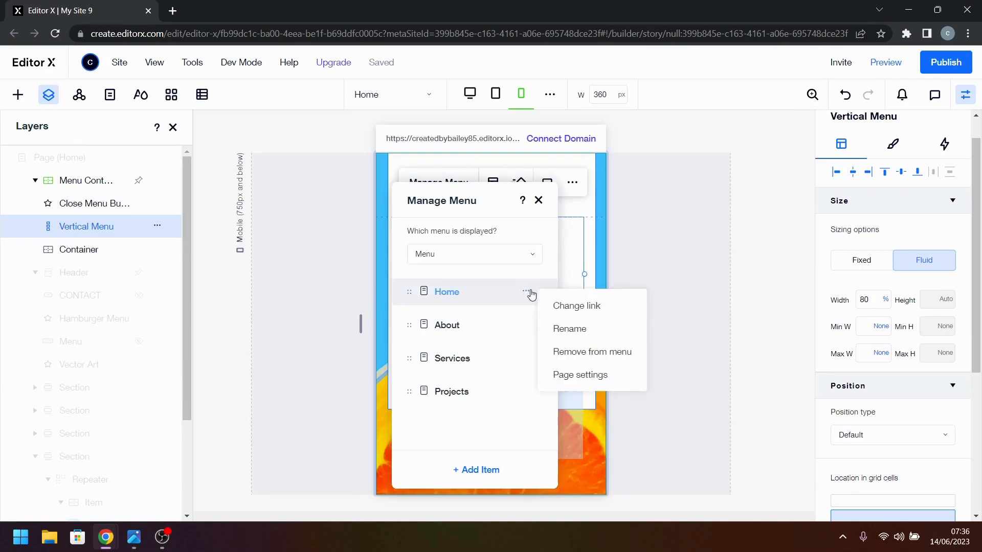
pyautogui.click(578, 353)
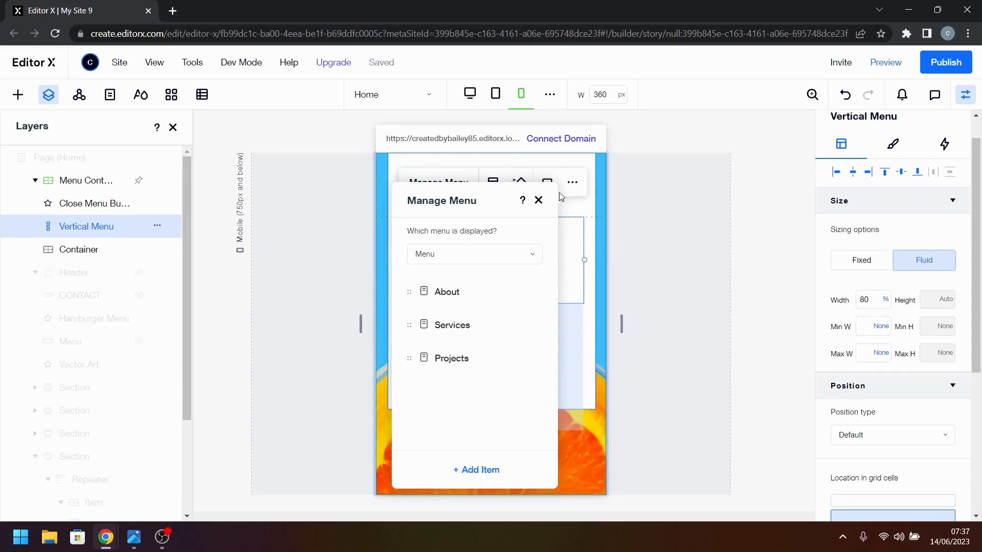
pyautogui.click(539, 201)
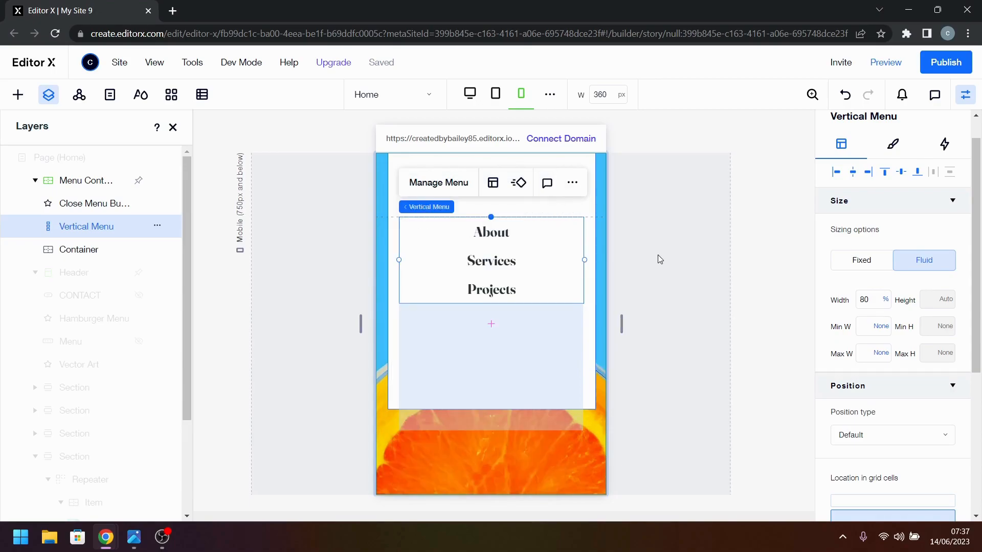
# - Check mobile-menu.jpg, reopen the hamburger menu and add a button to the white container below the Projects item
pyautogui.click(689, 290)
pyautogui.click(136, 546)
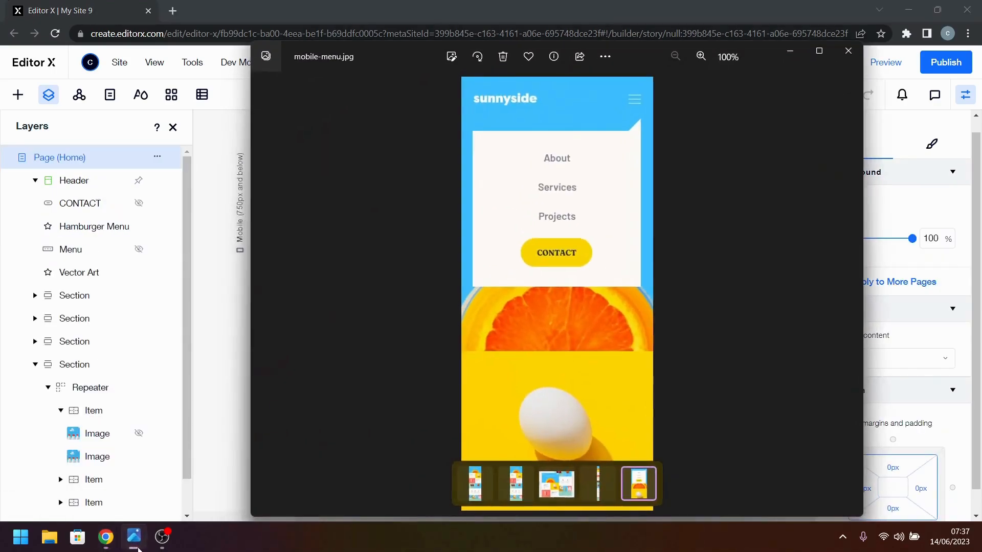
pyautogui.click(136, 545)
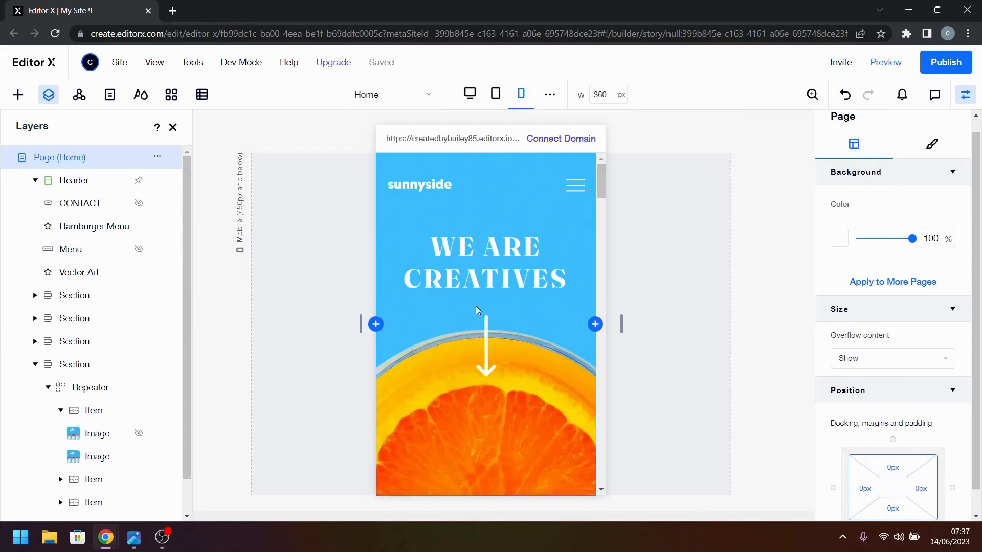
pyautogui.click(577, 193)
pyautogui.click(575, 185)
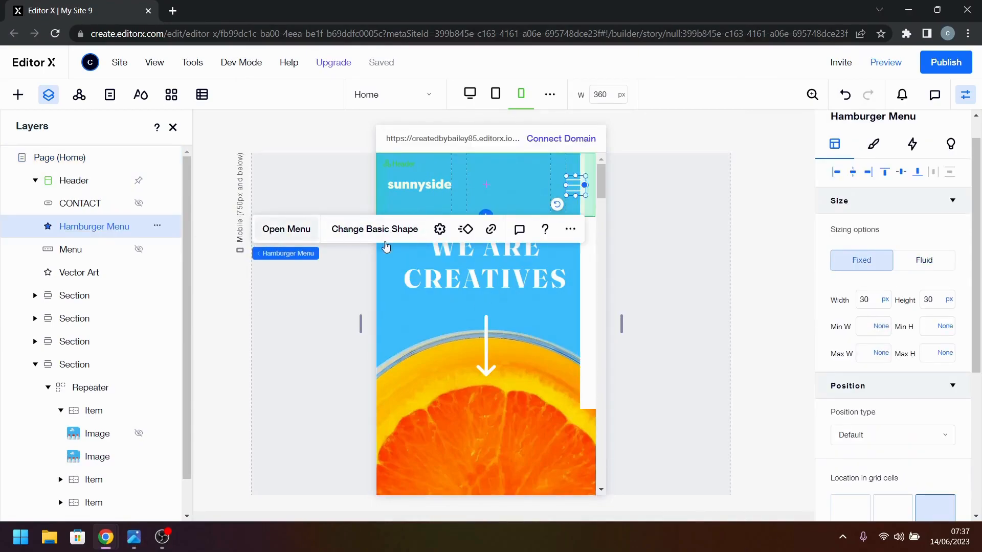
pyautogui.click(286, 229)
pyautogui.click(491, 328)
pyautogui.click(491, 328)
pyautogui.click(18, 95)
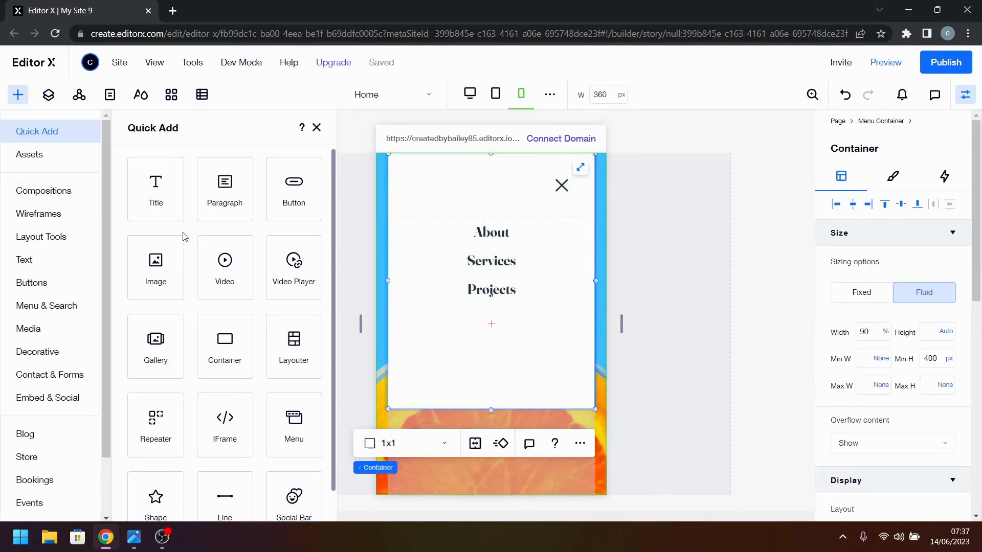
pyautogui.moveTo(283, 189); pyautogui.dragTo(495, 341)
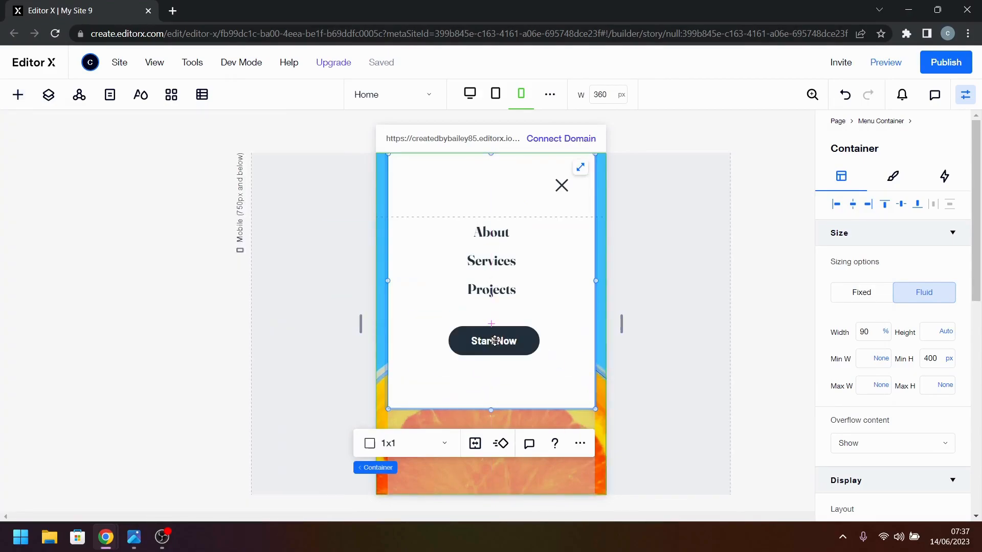
# - Change the new button's text to CONTACT
pyautogui.click(330, 290)
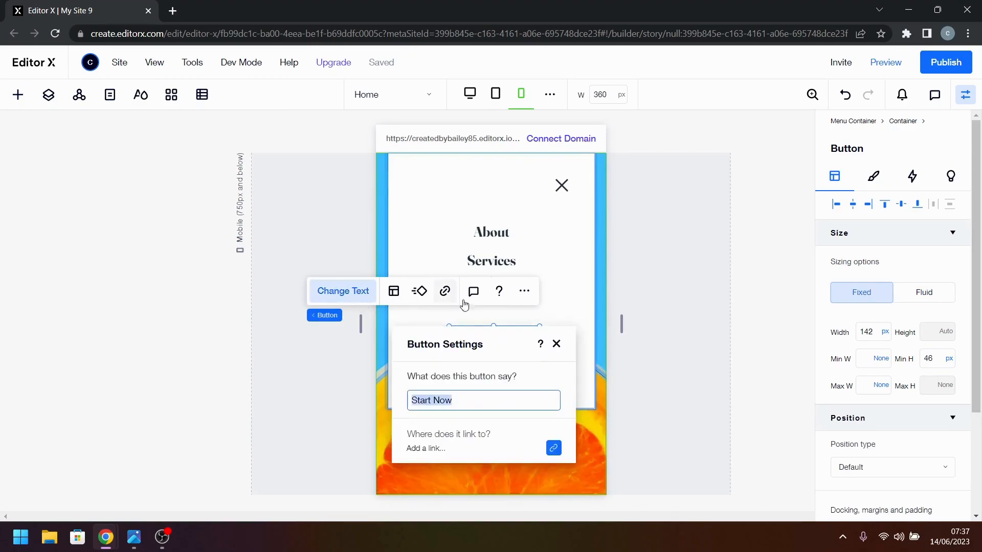
pyautogui.write('CONTACT')
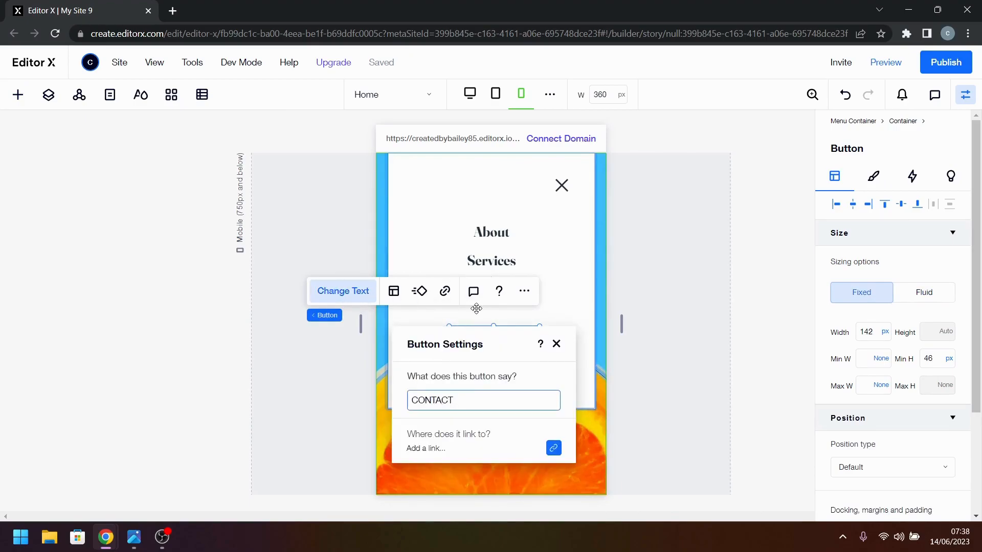
pyautogui.click(558, 346)
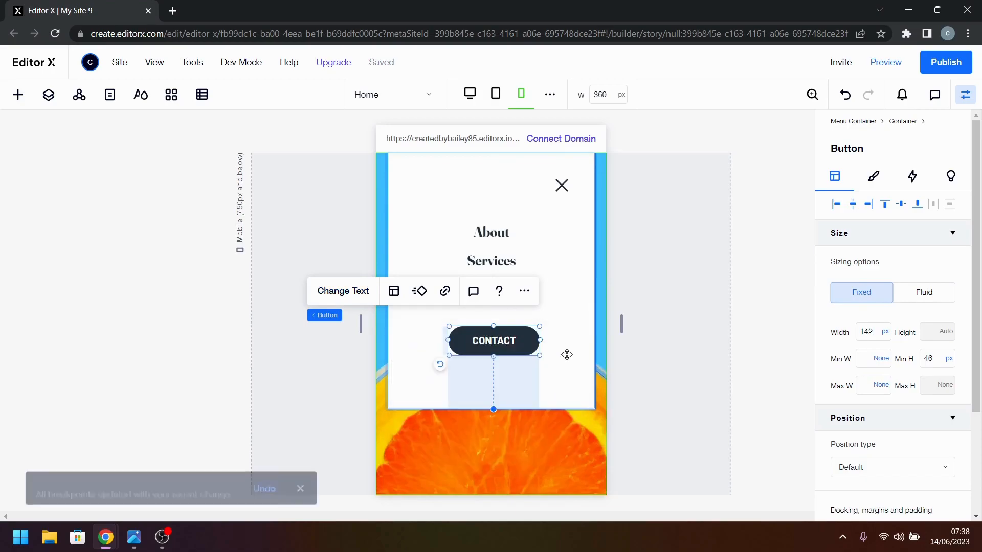
# - Check mobile-menu.jpg and set the CONTACT button's background fill to the theme yellow (#FAD400)
pyautogui.click(133, 546)
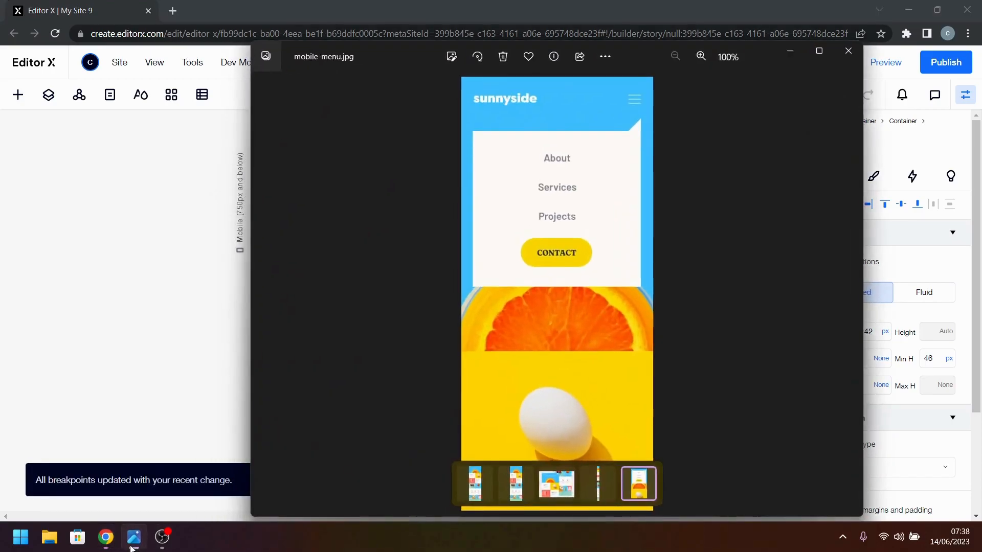
pyautogui.click(133, 546)
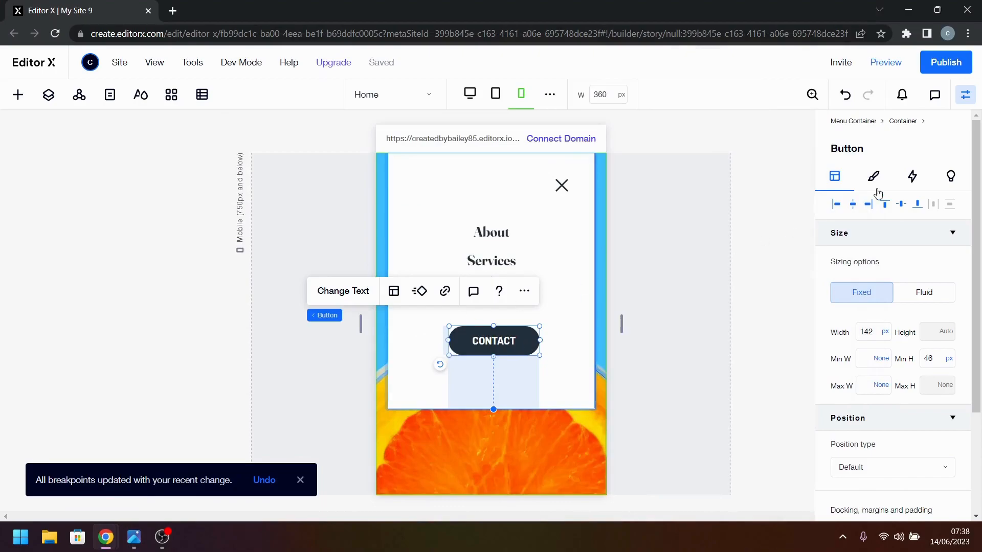
pyautogui.click(876, 177)
pyautogui.click(839, 279)
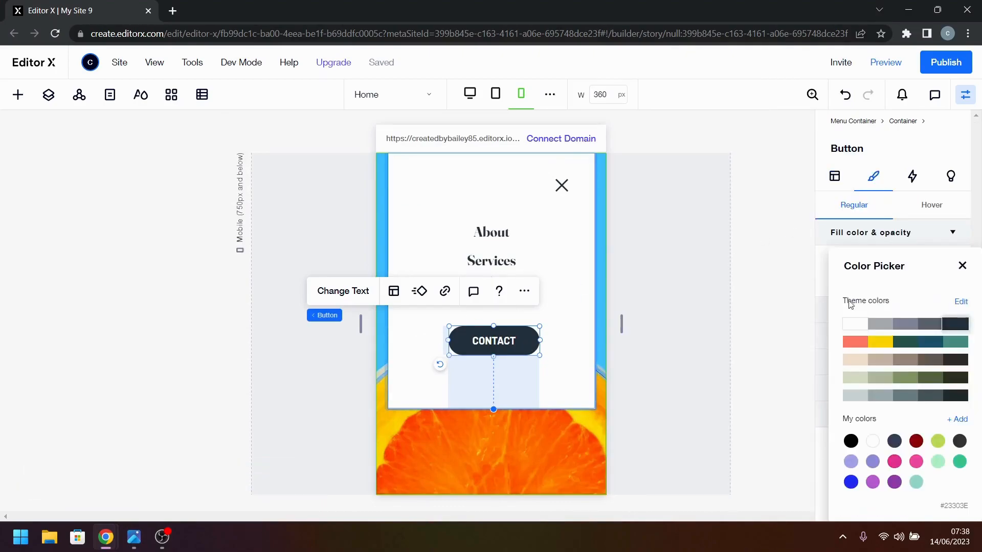
pyautogui.click(883, 346)
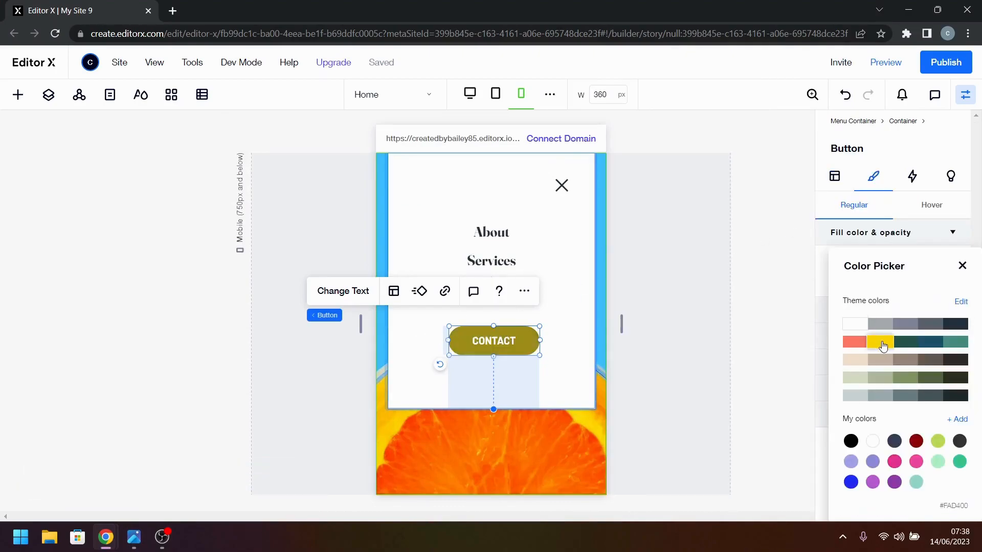
pyautogui.click(962, 266)
# - Set the CONTACT button's text color to the dark theme color #23303E and compare it with mobile-menu.jpg
pyautogui.click(888, 390)
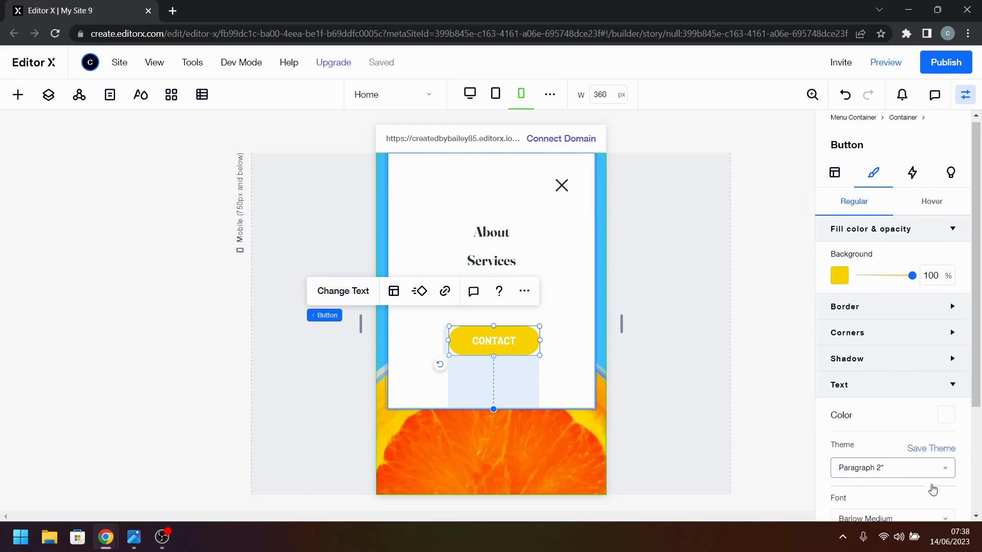
pyautogui.scroll(-3, 929, 481)
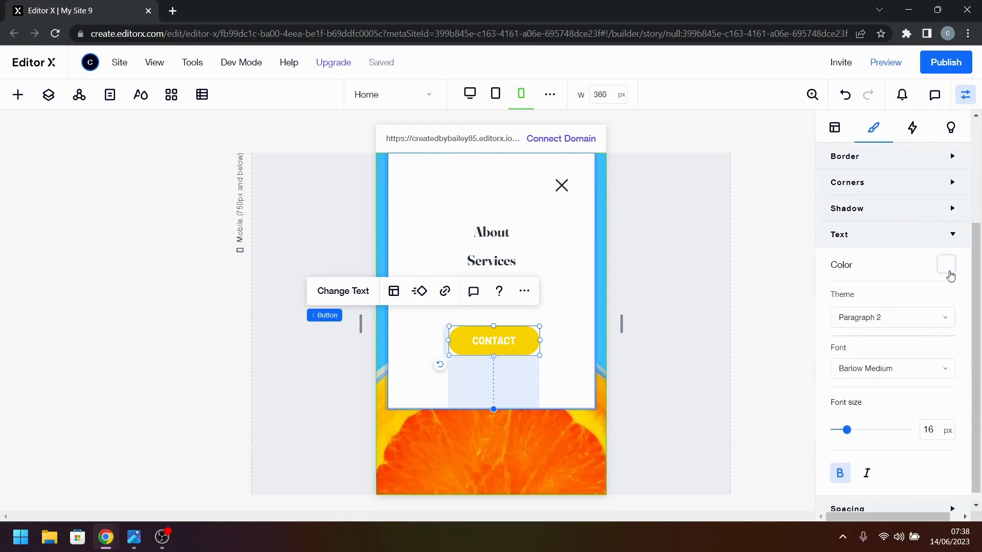
pyautogui.click(946, 265)
pyautogui.click(955, 324)
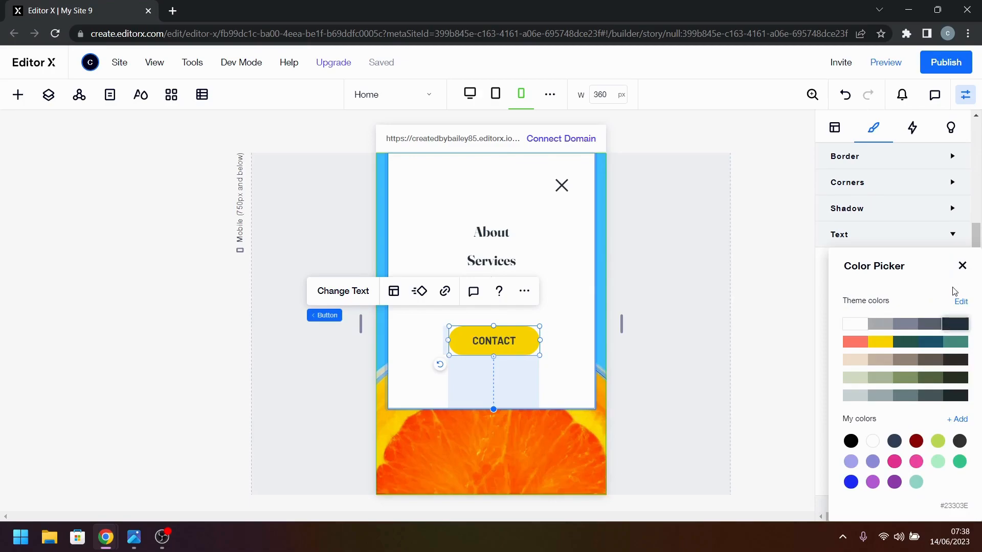
pyautogui.click(961, 265)
pyautogui.click(133, 538)
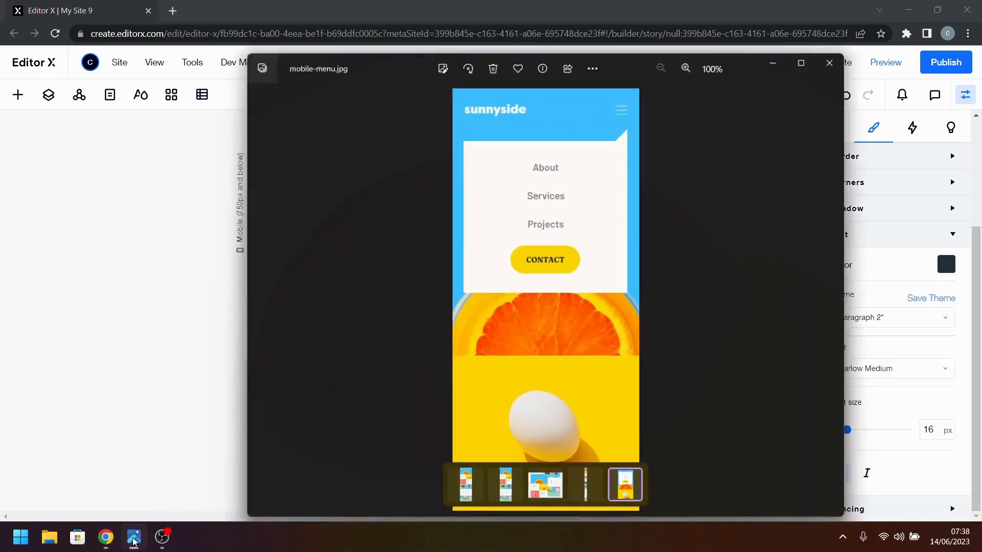
pyautogui.click(133, 538)
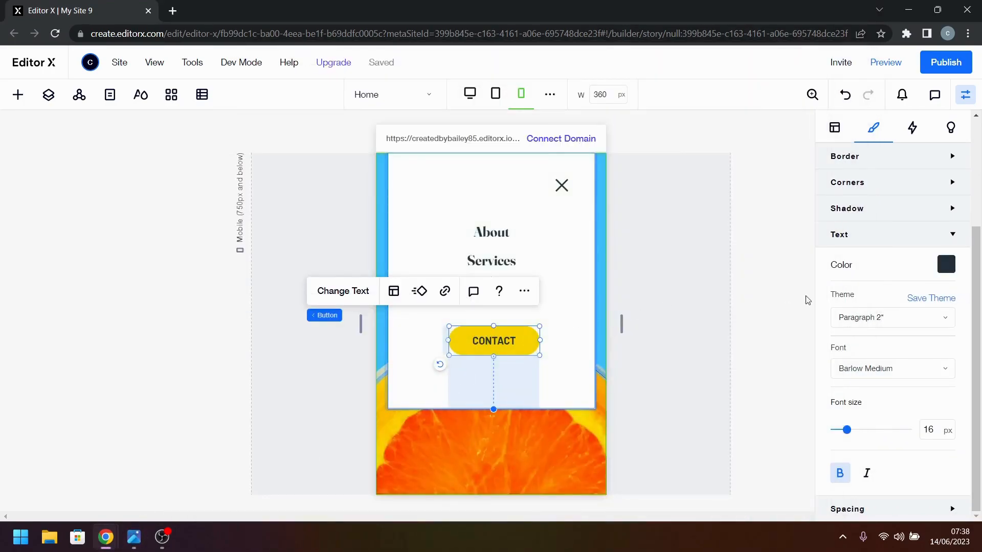
# - Set the CONTACT button's minimum height to 48 px
pyautogui.scroll(3, 897, 288)
pyautogui.scroll(1, 898, 288)
pyautogui.click(836, 177)
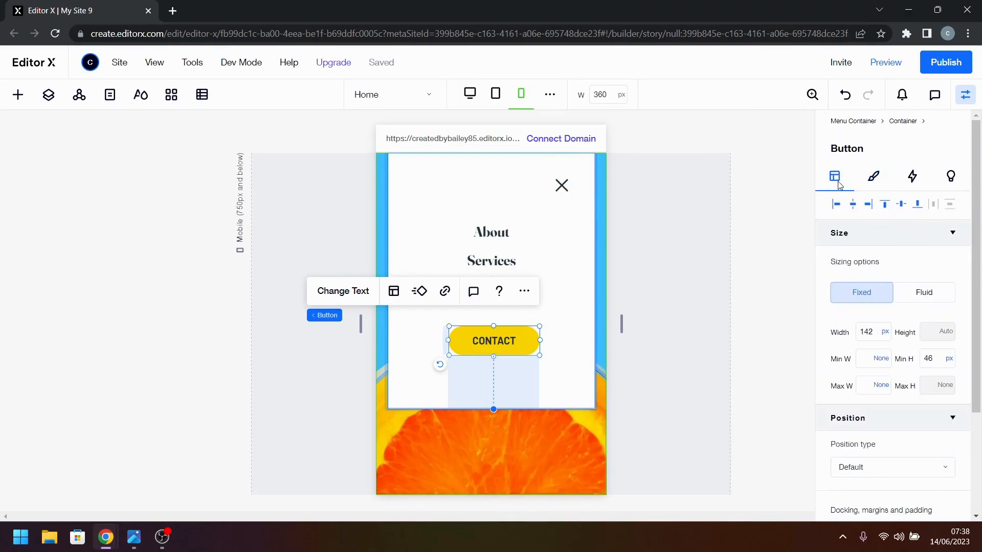
pyautogui.click(931, 358)
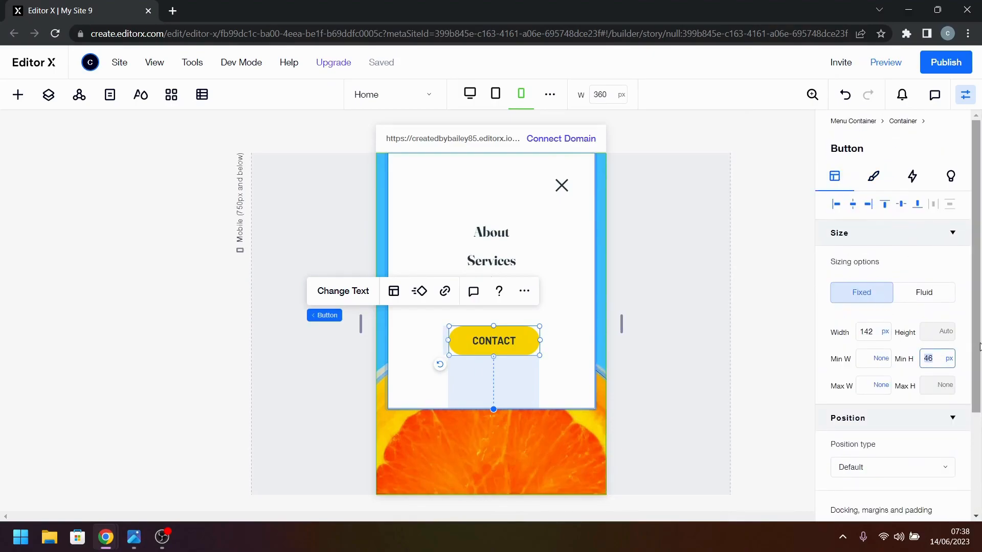
pyautogui.write('48')
pyautogui.press('Return')
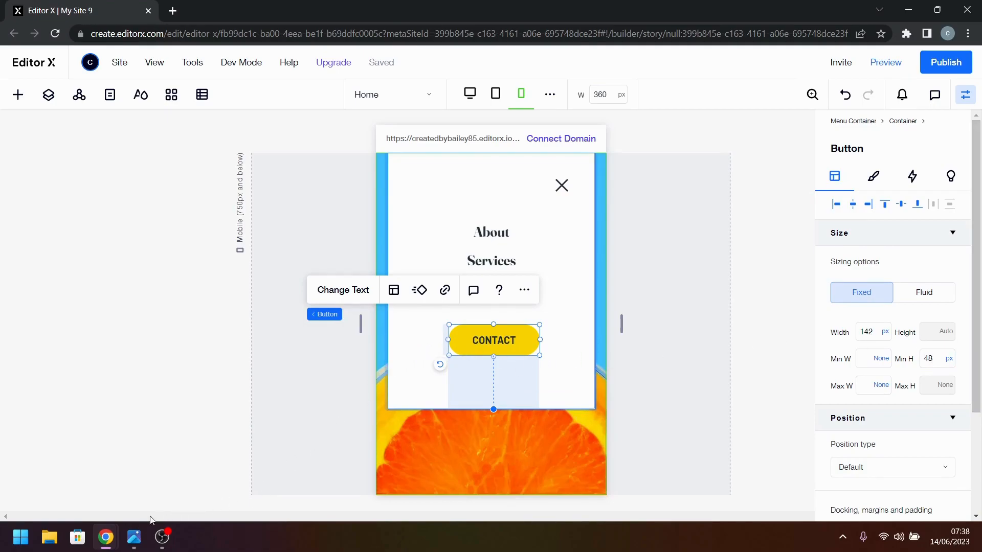
# - Compare the CONTACT button with the mobile-menu.jpg design and return to the editor
pyautogui.moveTo(110, 541)
pyautogui.click(205, 486)
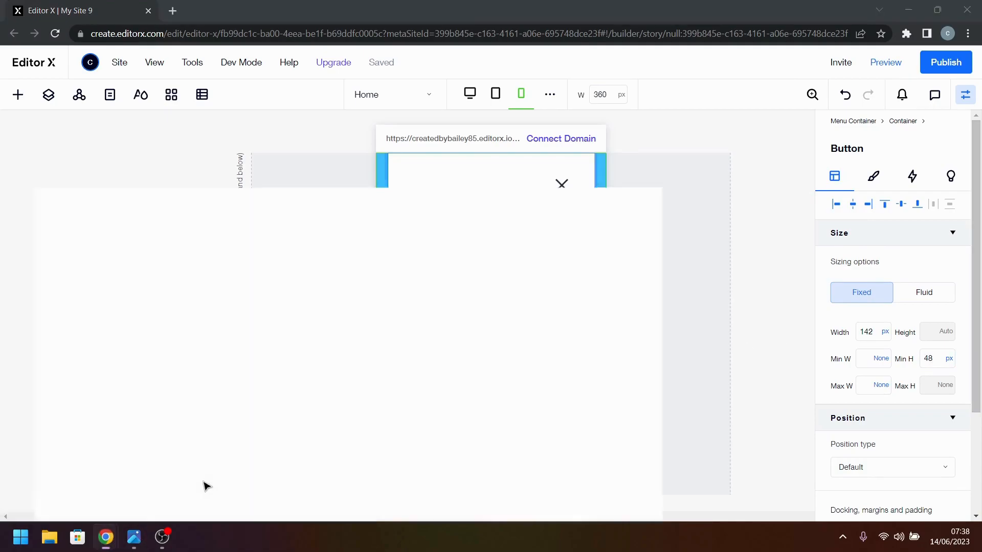
pyautogui.click(135, 543)
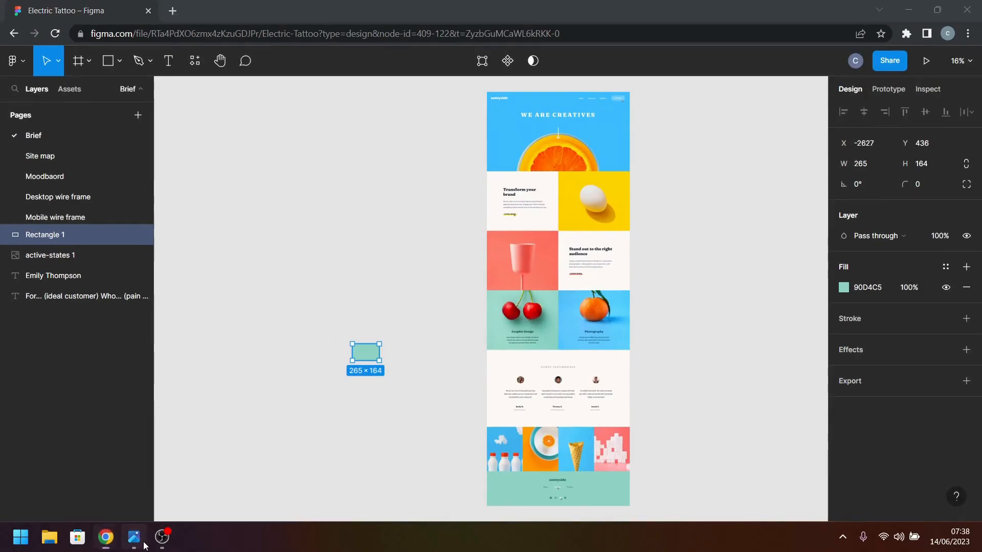
pyautogui.click(931, 19)
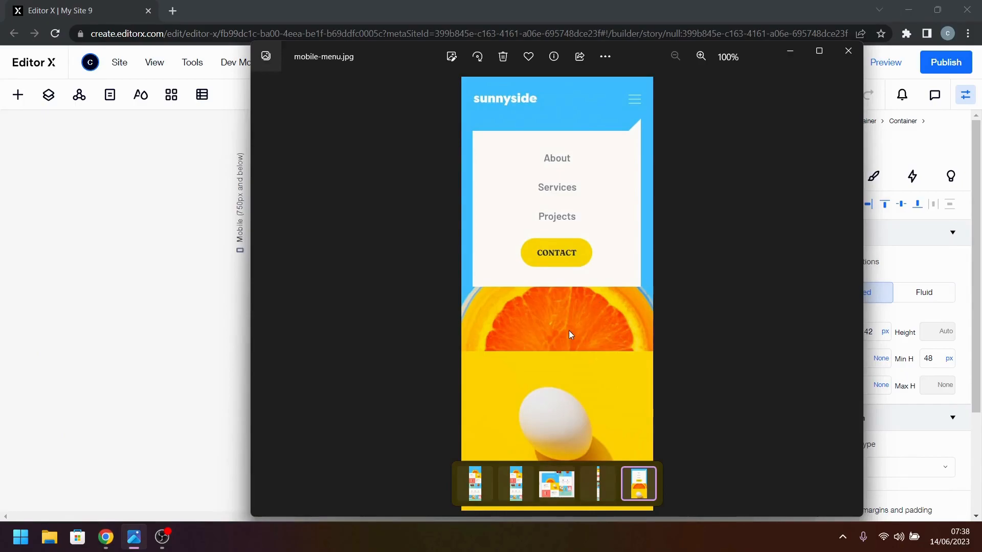
pyautogui.click(790, 53)
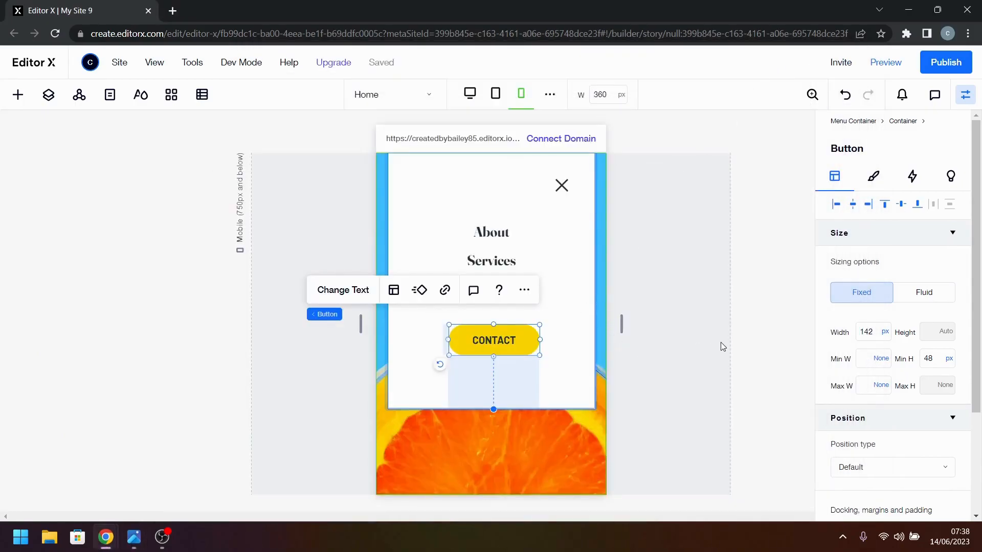
# - Preview the mobile page, test opening and closing the hamburger menu, and return to editing
pyautogui.click(674, 344)
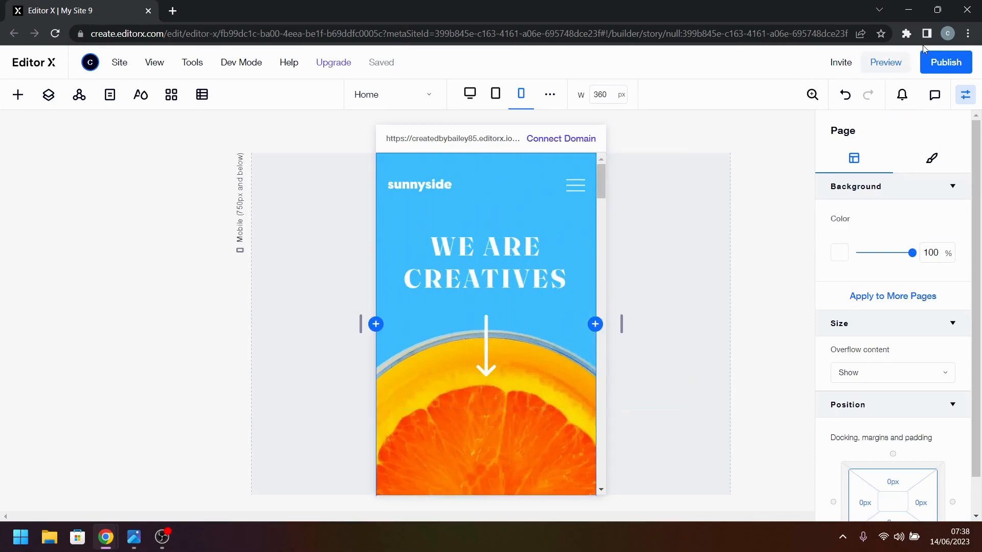
pyautogui.click(887, 62)
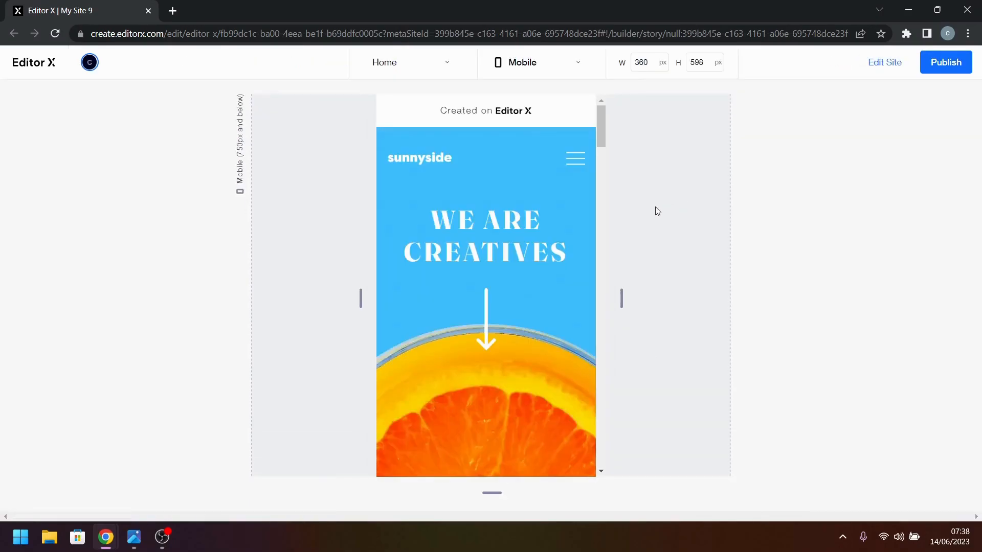
pyautogui.click(575, 159)
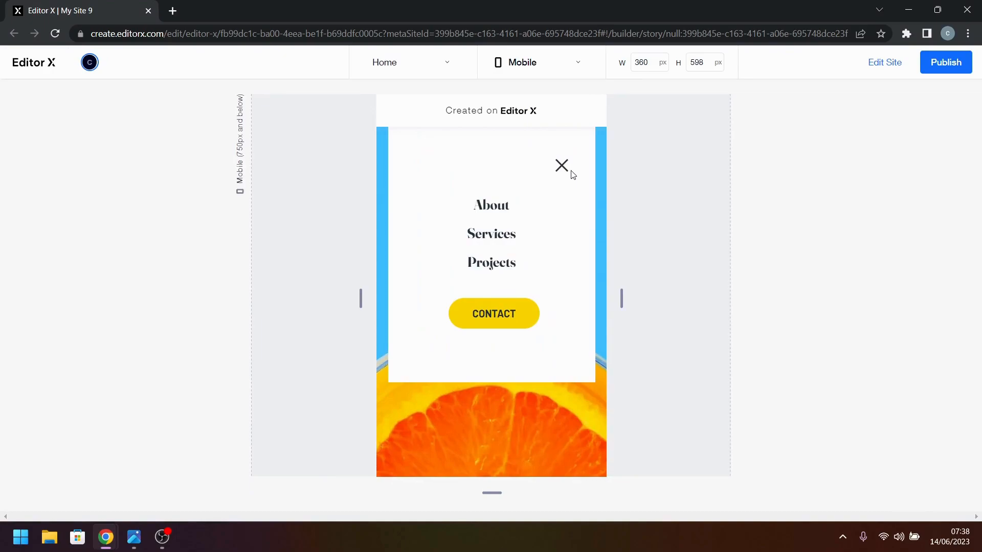
pyautogui.doubleClick(599, 183)
pyautogui.doubleClick(500, 442)
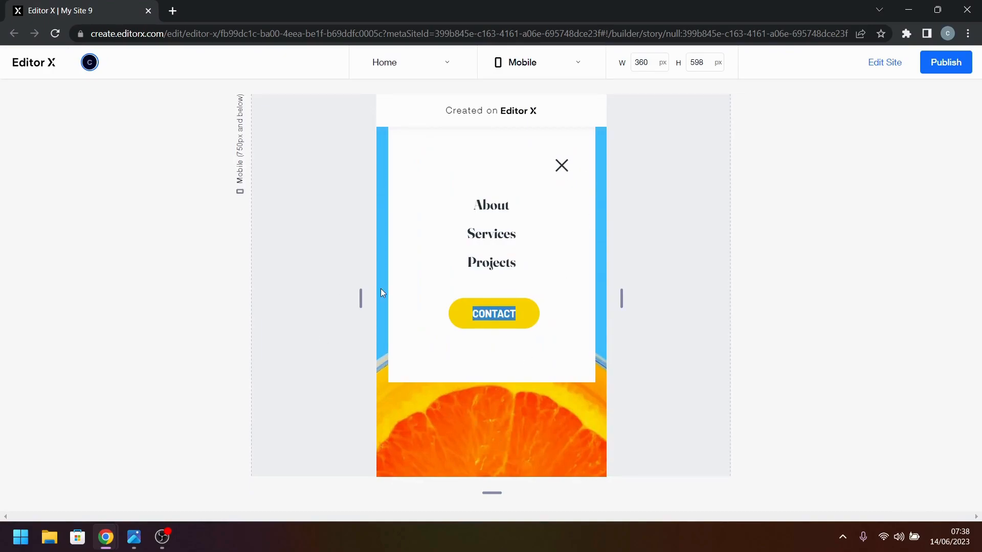
pyautogui.click(561, 165)
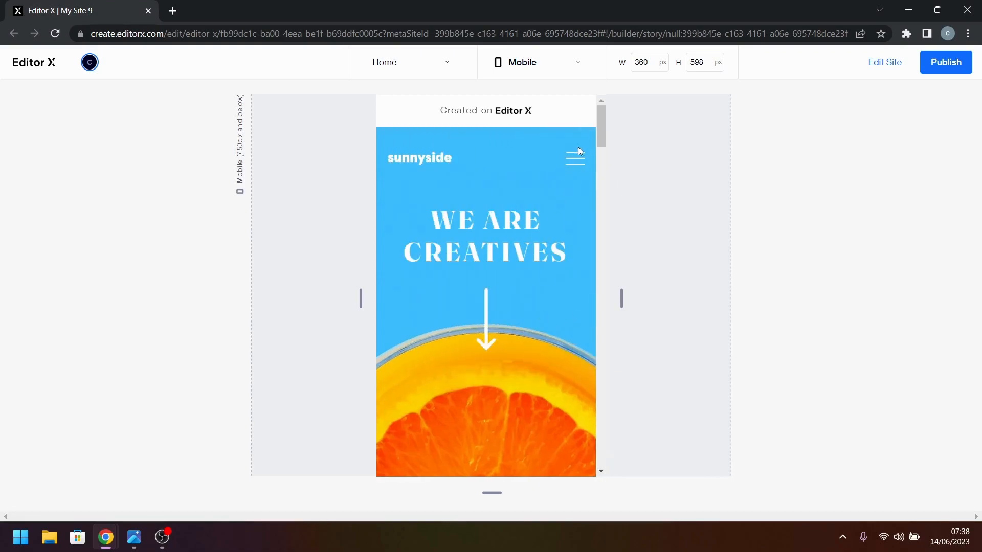
pyautogui.click(576, 153)
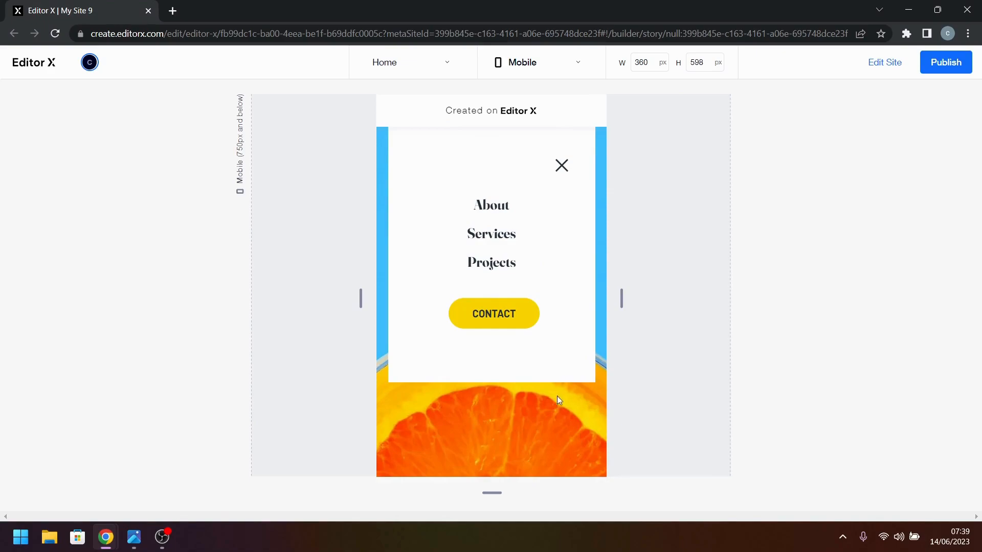
pyautogui.click(883, 63)
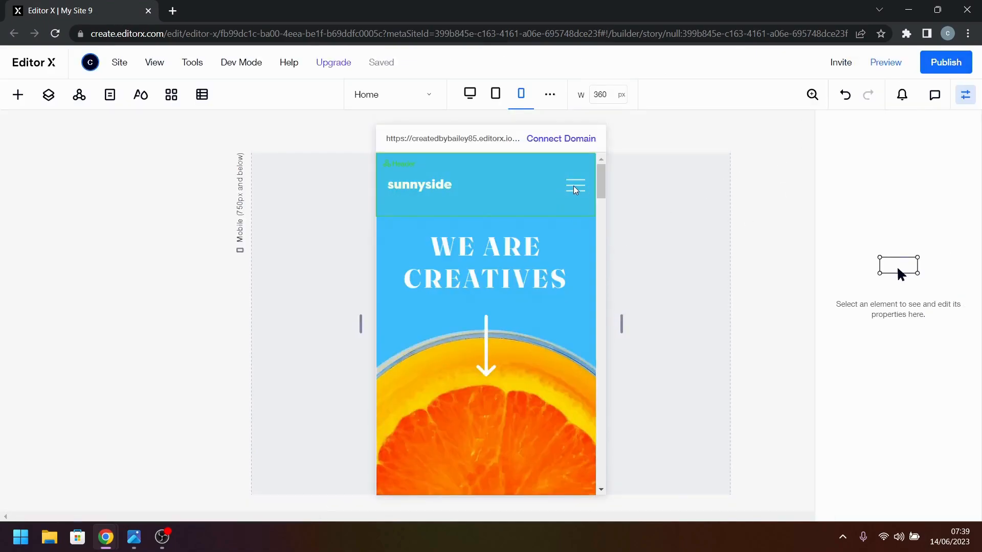
pyautogui.click(564, 238)
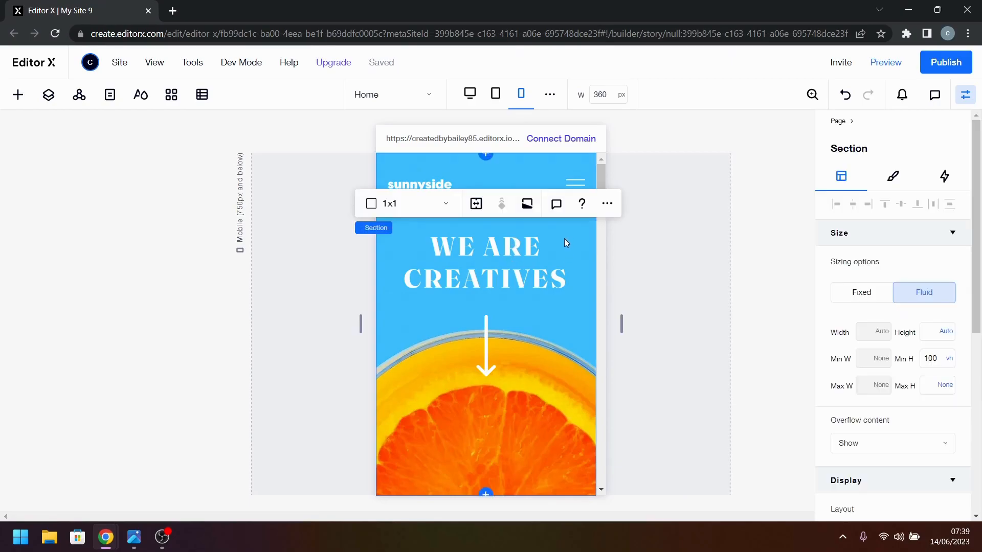
pyautogui.click(564, 238)
pyautogui.click(585, 202)
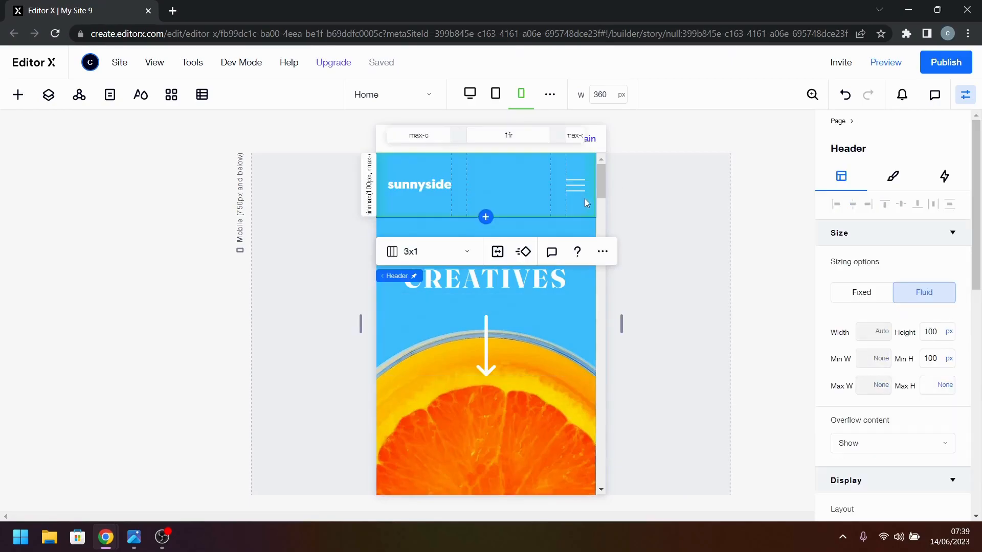
pyautogui.click(580, 189)
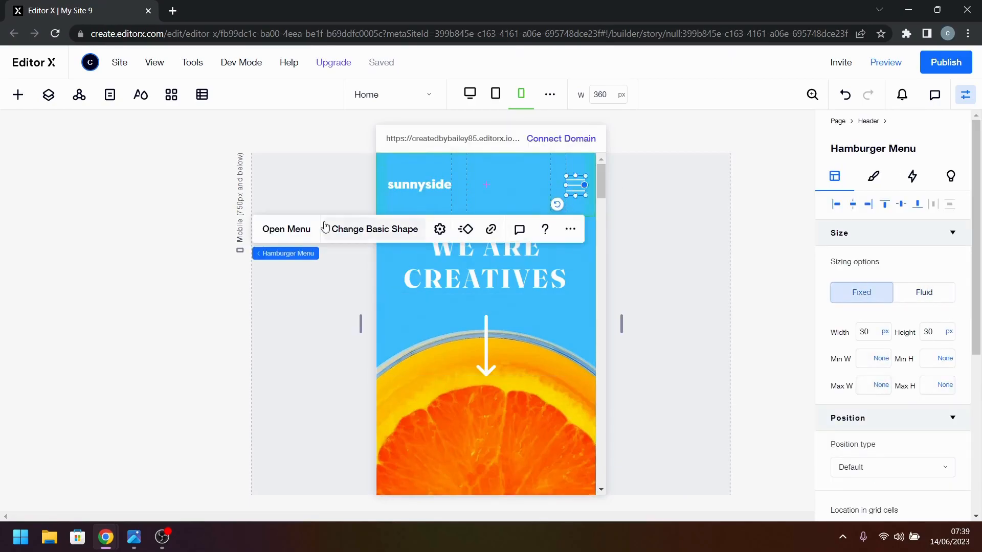
pyautogui.click(298, 230)
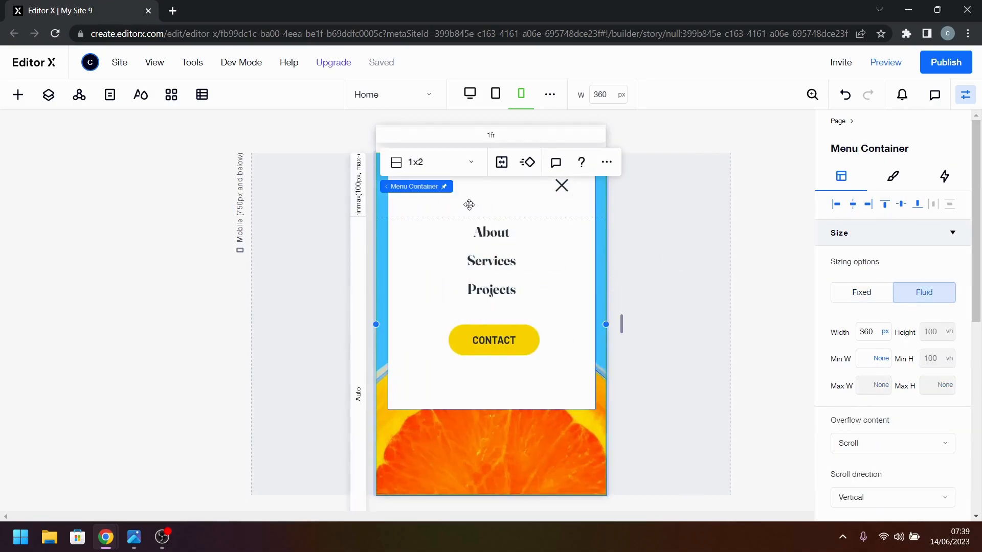
pyautogui.click(660, 293)
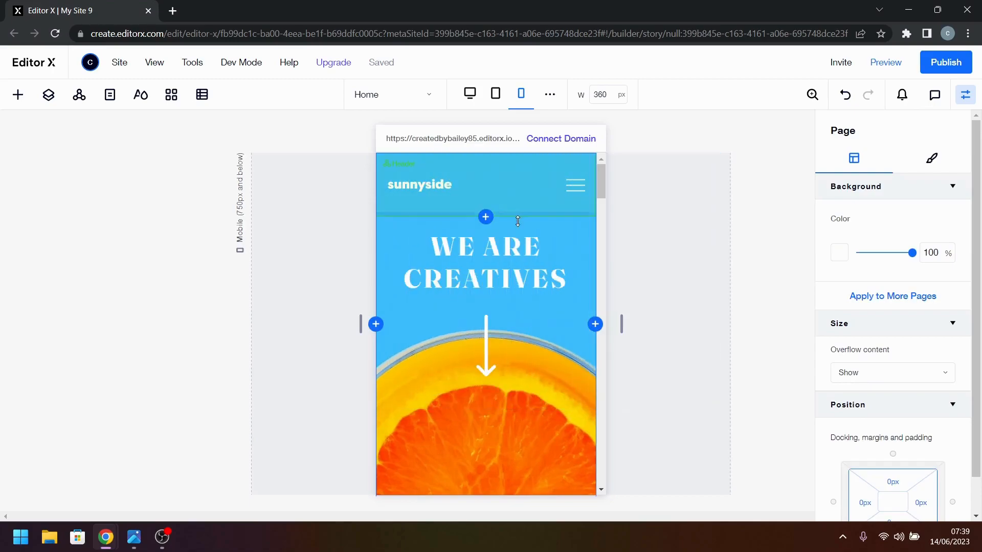
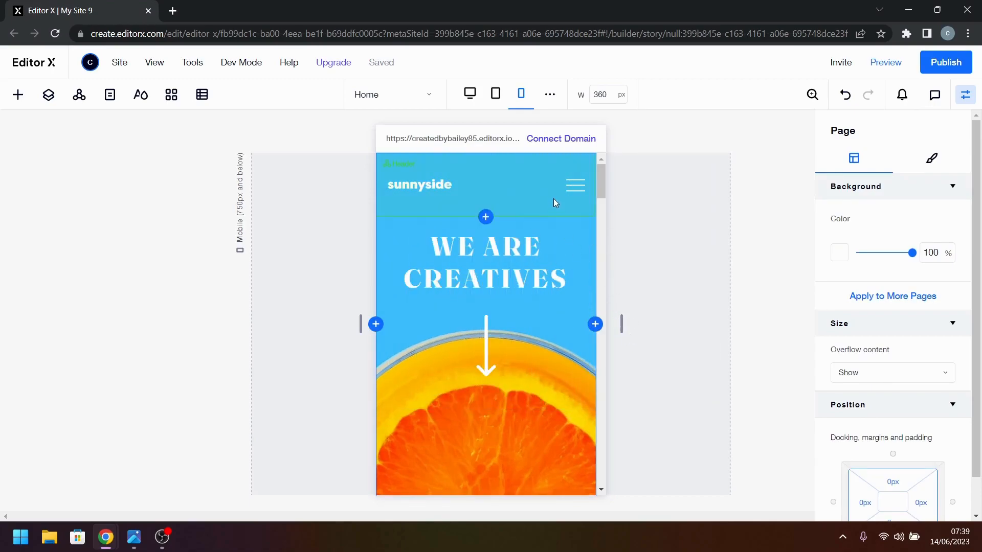
# - Reopen the hamburger menu and center the CONTACT button horizontally within the white container
pyautogui.click(575, 188)
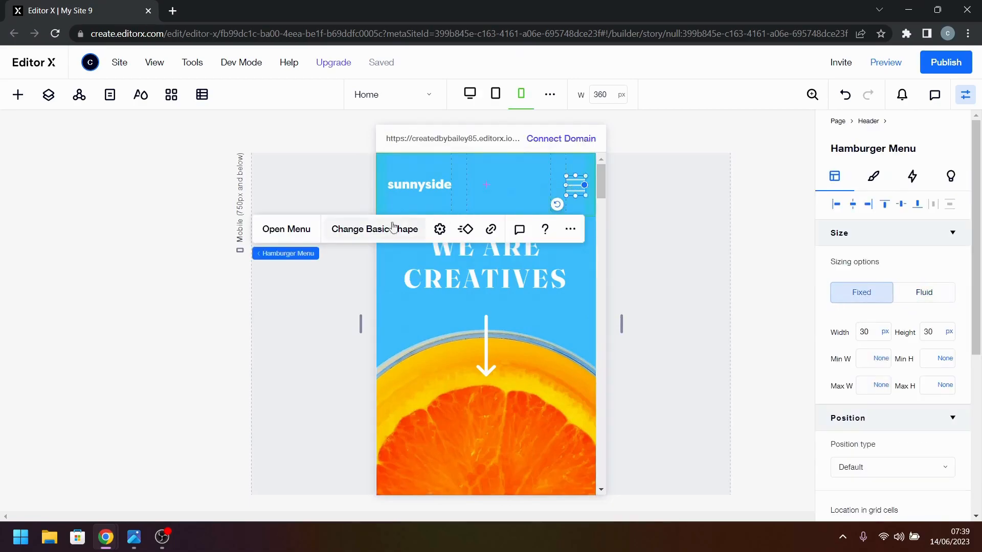
pyautogui.click(295, 229)
pyautogui.click(498, 307)
pyautogui.click(500, 299)
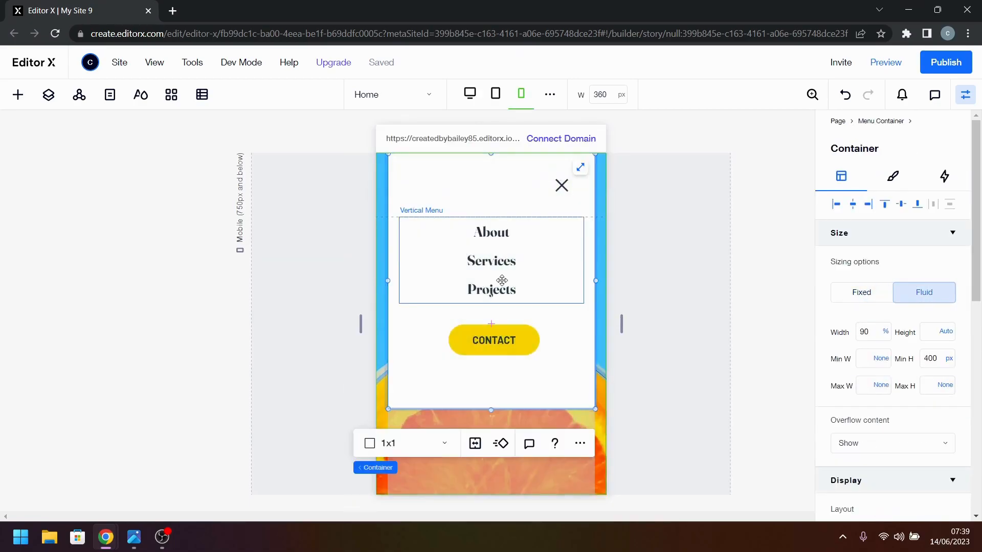
pyautogui.click(501, 281)
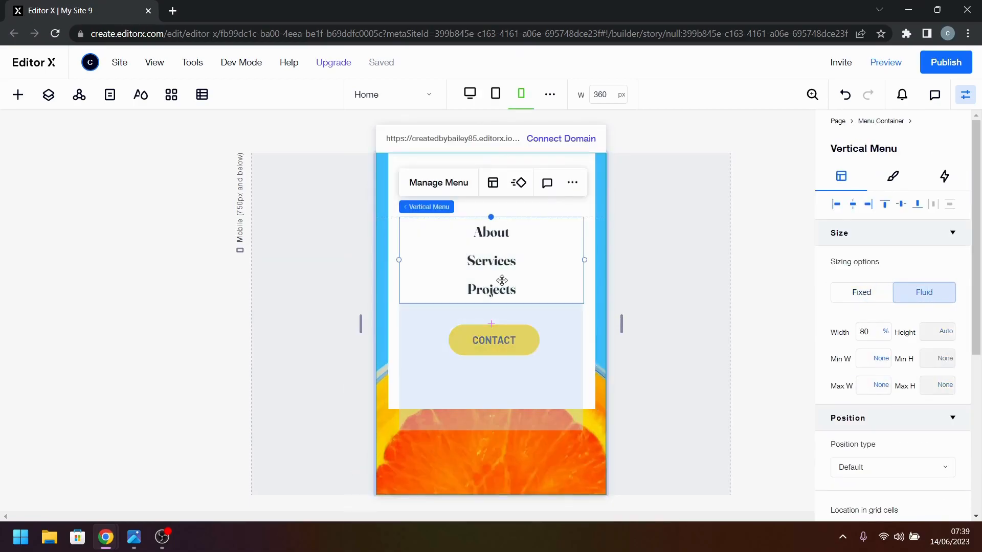
pyautogui.keyDown('shift'); pyautogui.click(513, 342); pyautogui.keyUp('shift')
pyautogui.click(513, 343)
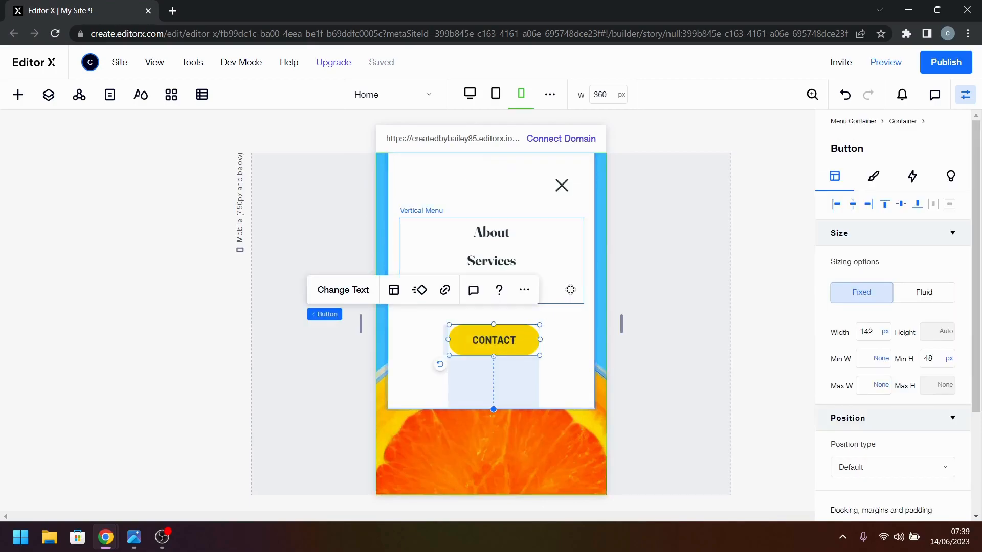
pyautogui.click(851, 209)
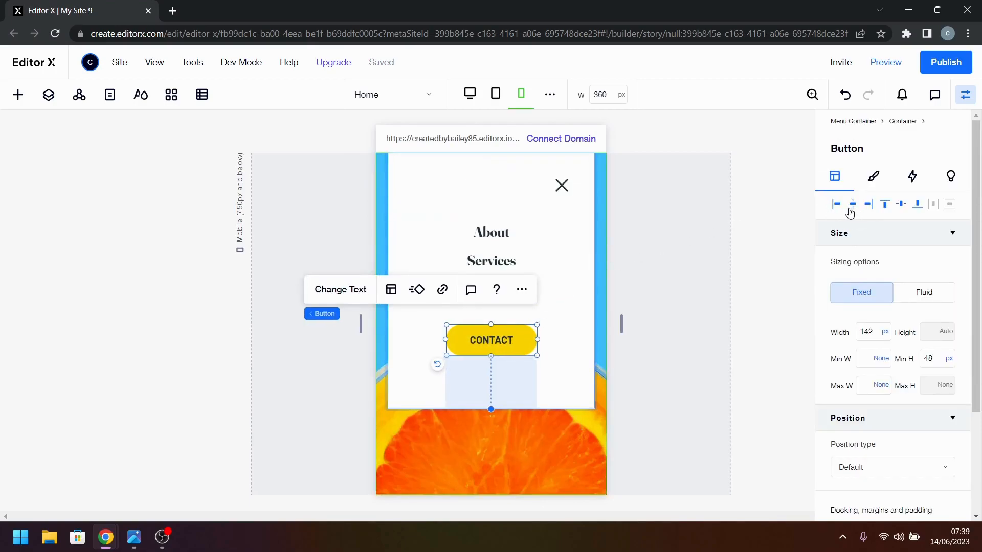
# - Select the vertical menu and the CONTACT button together and check which actions are available for both
pyautogui.keyDown('shift'); pyautogui.click(522, 247); pyautogui.keyUp('shift')
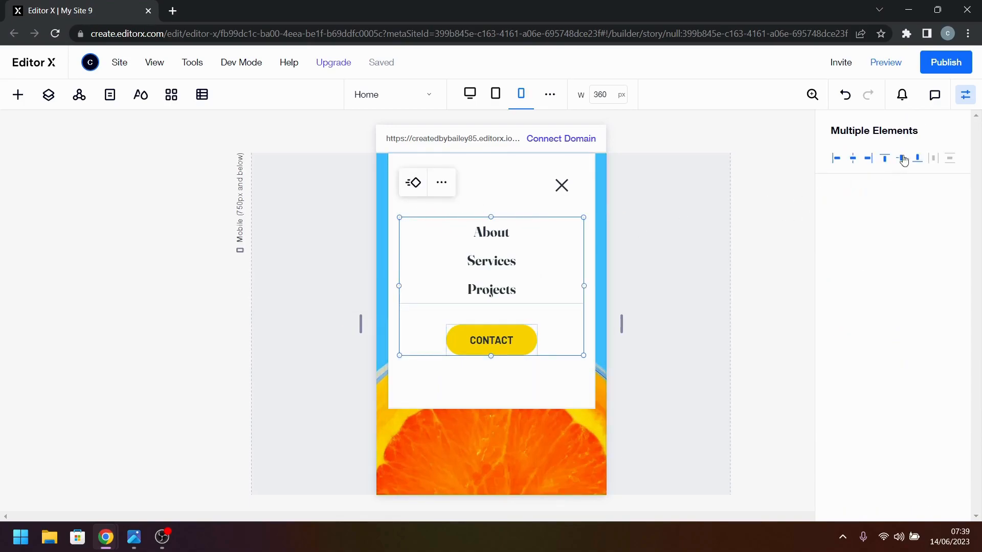
pyautogui.click(965, 94)
pyautogui.click(512, 294)
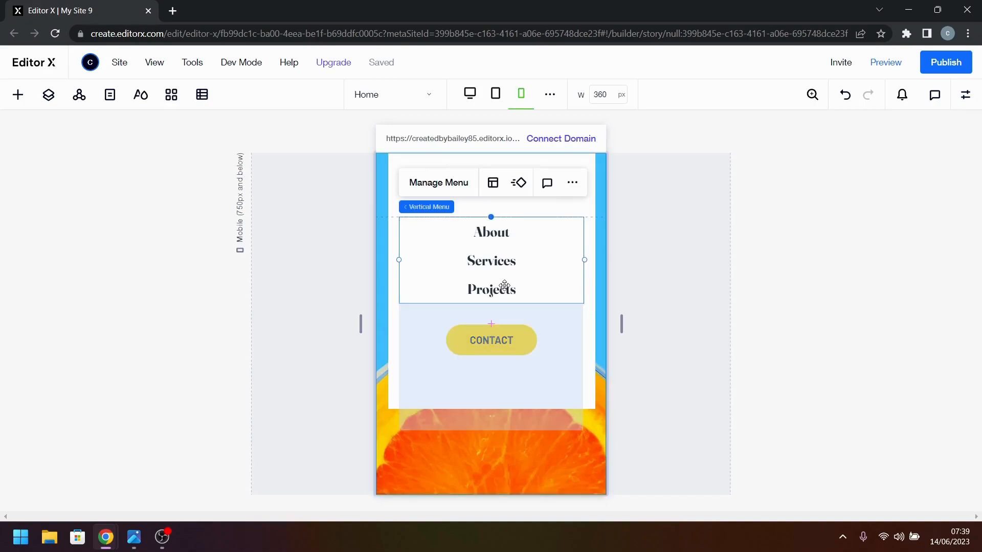
pyautogui.click(509, 340)
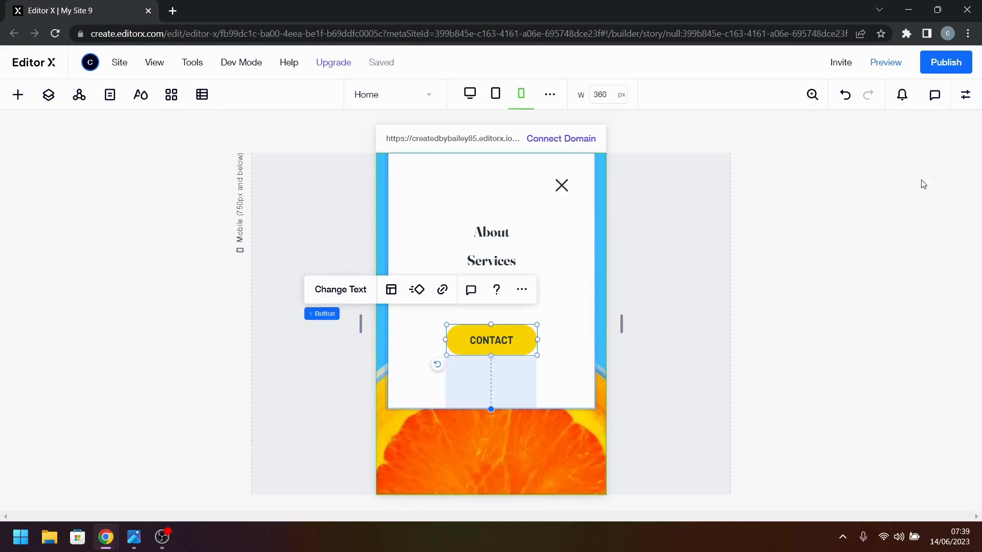
pyautogui.click(499, 254)
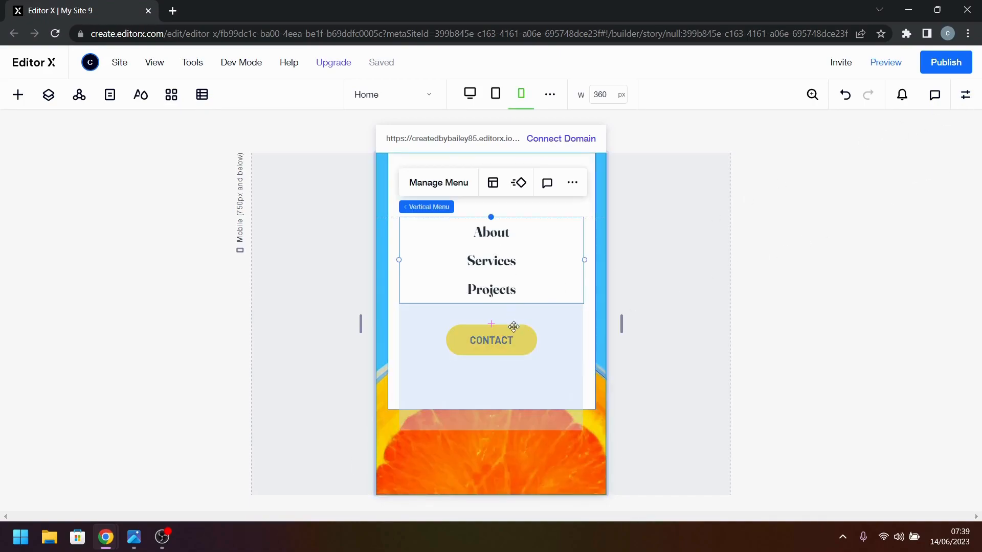
pyautogui.keyDown('shift'); pyautogui.click(510, 339); pyautogui.keyUp('shift')
pyautogui.click(510, 339)
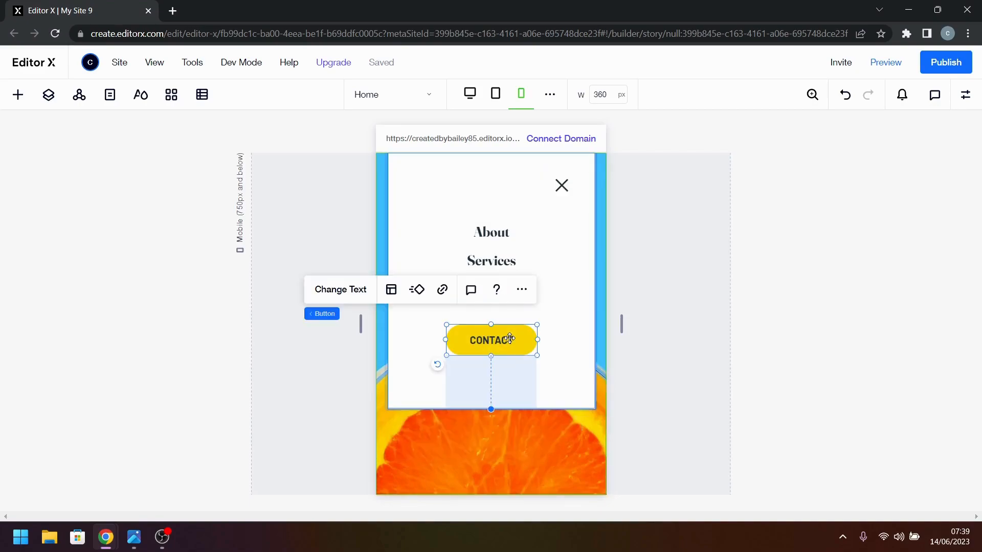
pyautogui.keyDown('shift'); pyautogui.click(548, 268); pyautogui.keyUp('shift')
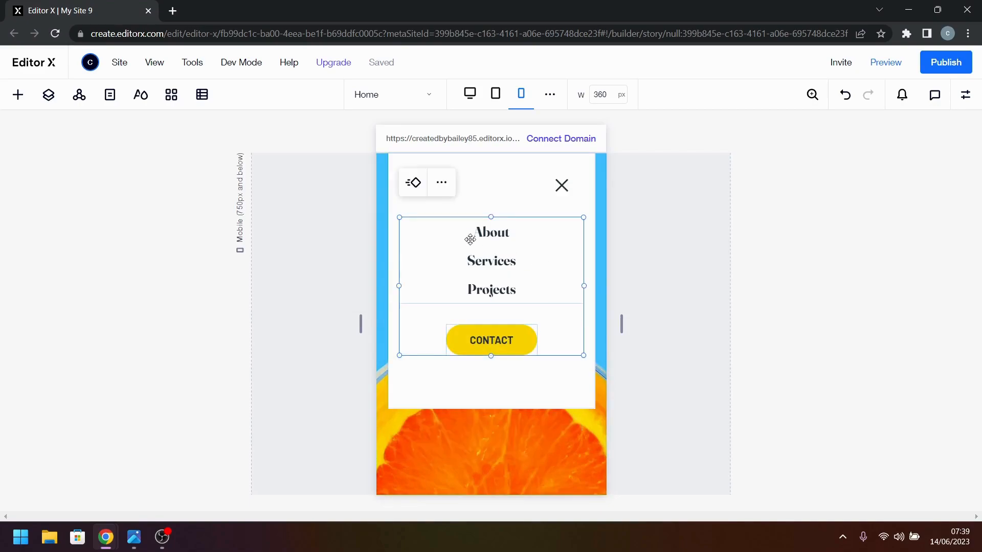
pyautogui.click(441, 186)
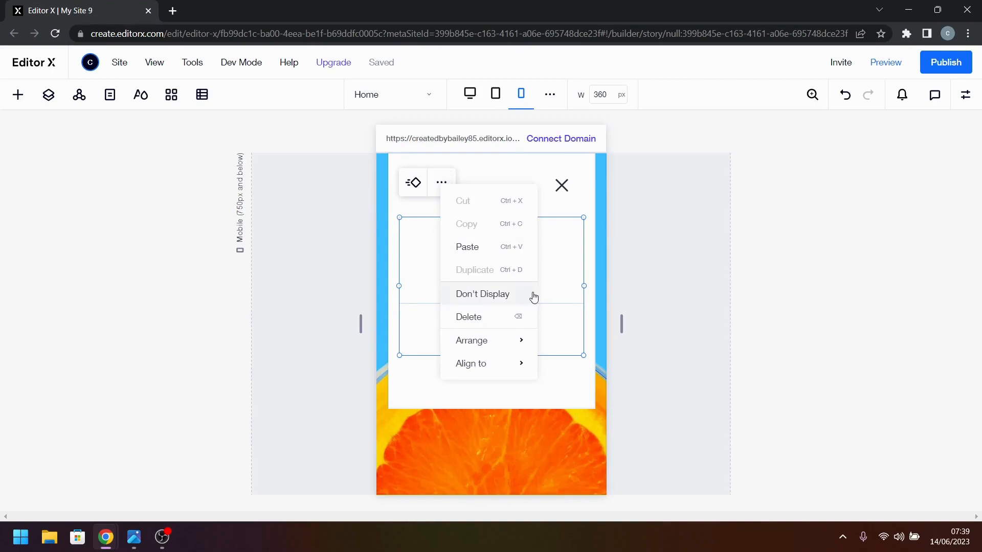
pyautogui.rightClick(572, 286)
pyautogui.click(546, 289)
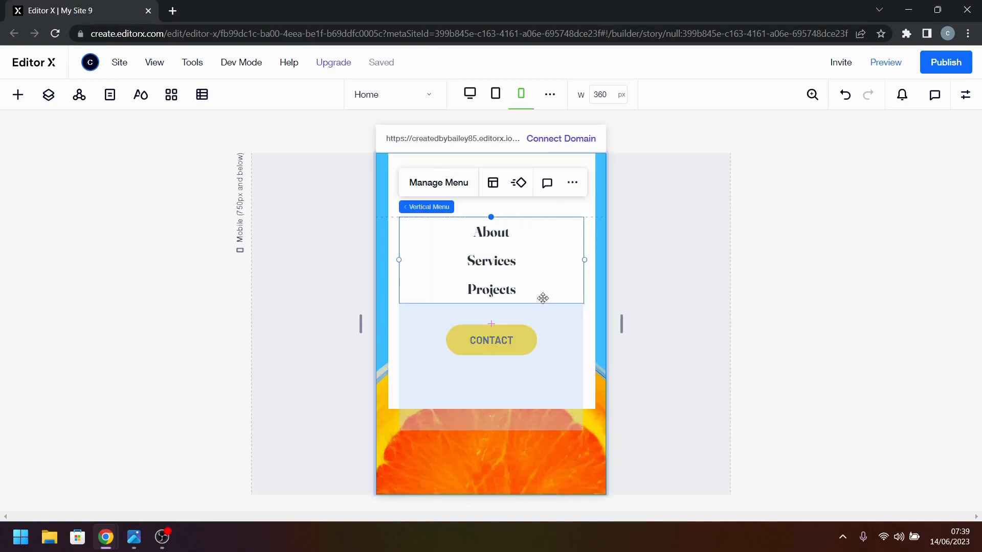
# - Set the CONTACT button's bottom margin to 100 px in the hamburger menu
pyautogui.click(543, 320)
pyautogui.click(521, 340)
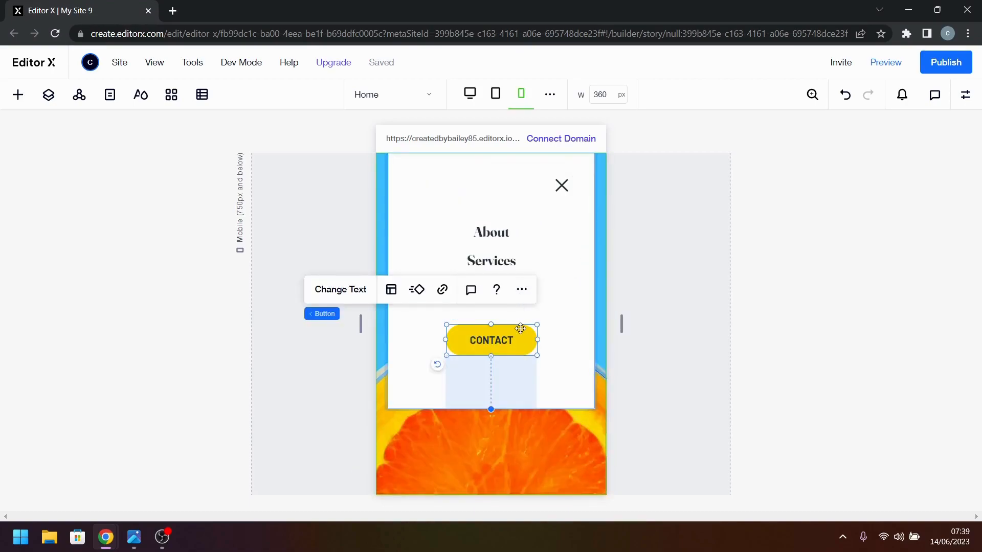
pyautogui.click(966, 94)
pyautogui.scroll(-3, 843, 341)
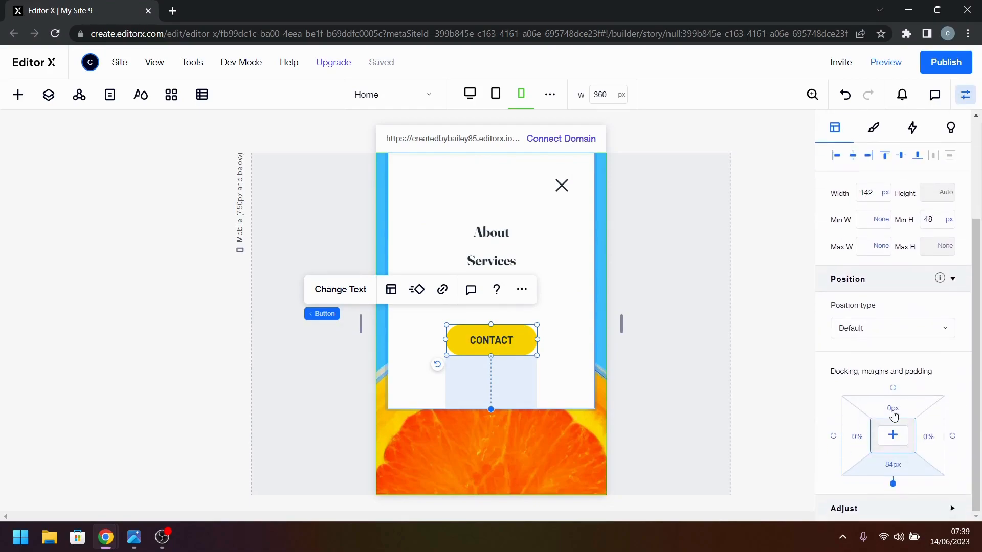
pyautogui.click(893, 467)
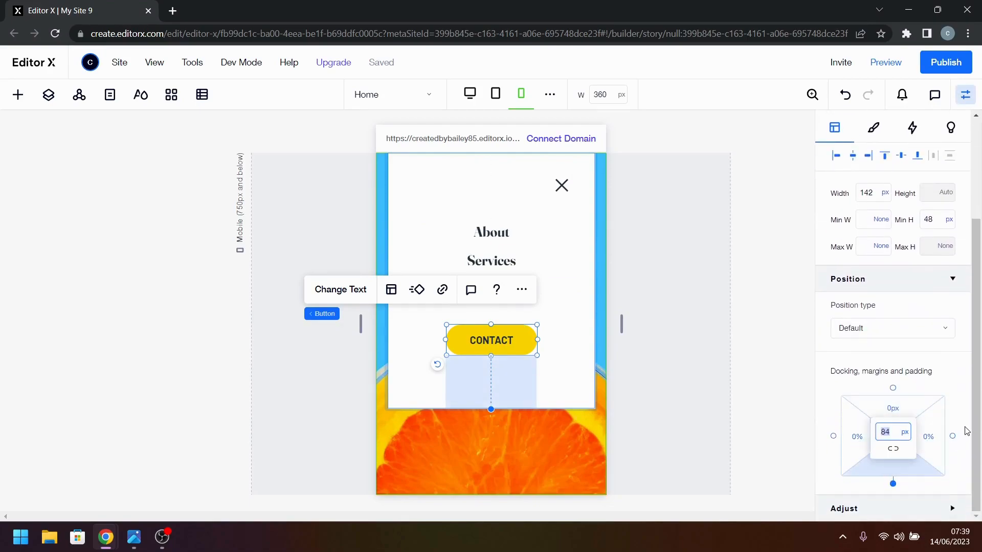
pyautogui.press('Return')
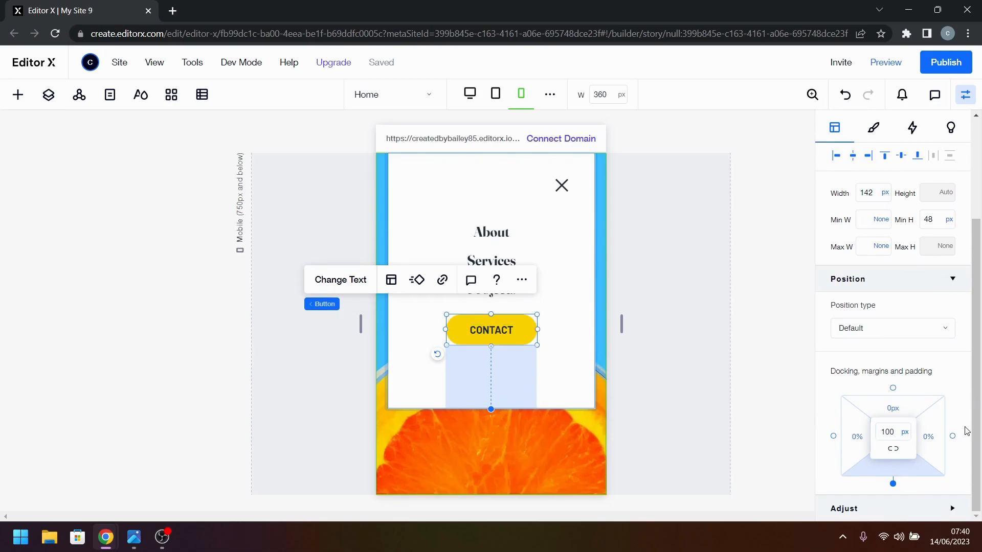
# - Set the white container's minimum height to 350 px
pyautogui.click(537, 363)
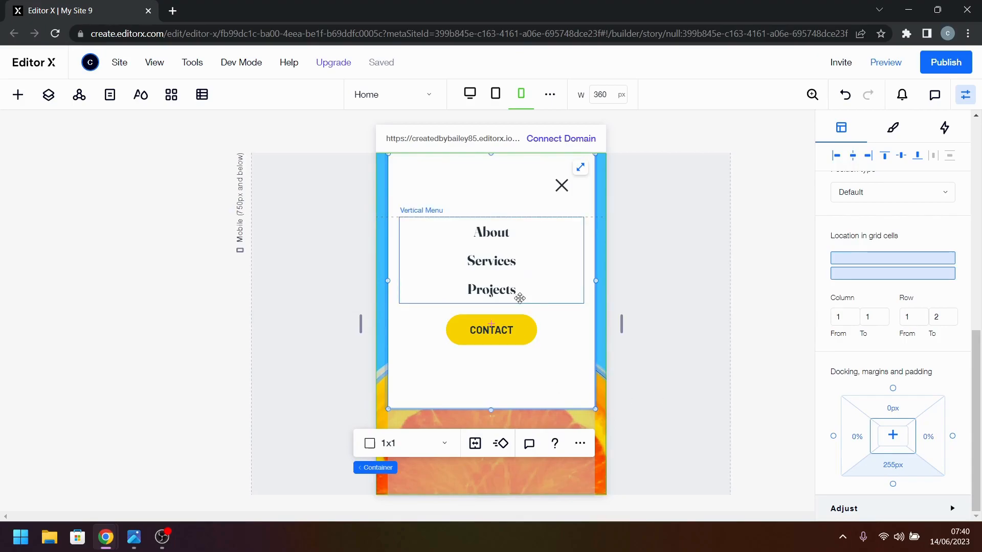
pyautogui.scroll(10, 951, 362)
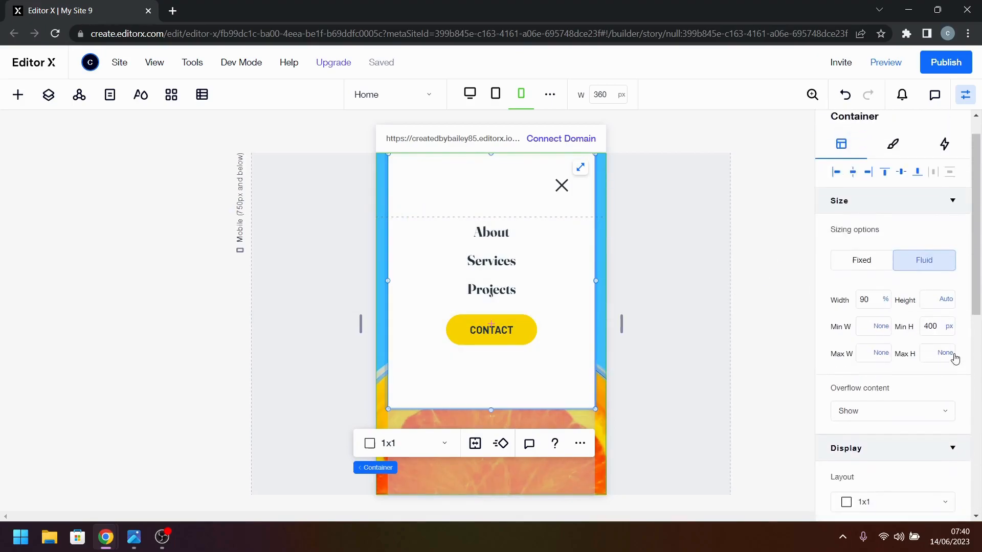
pyautogui.click(921, 360)
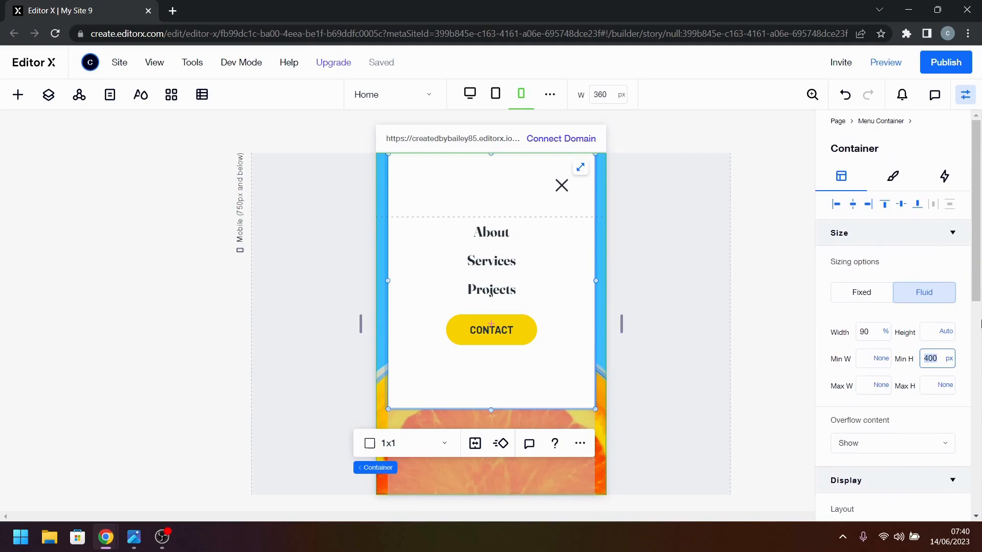
pyautogui.write('350')
pyautogui.press('Return')
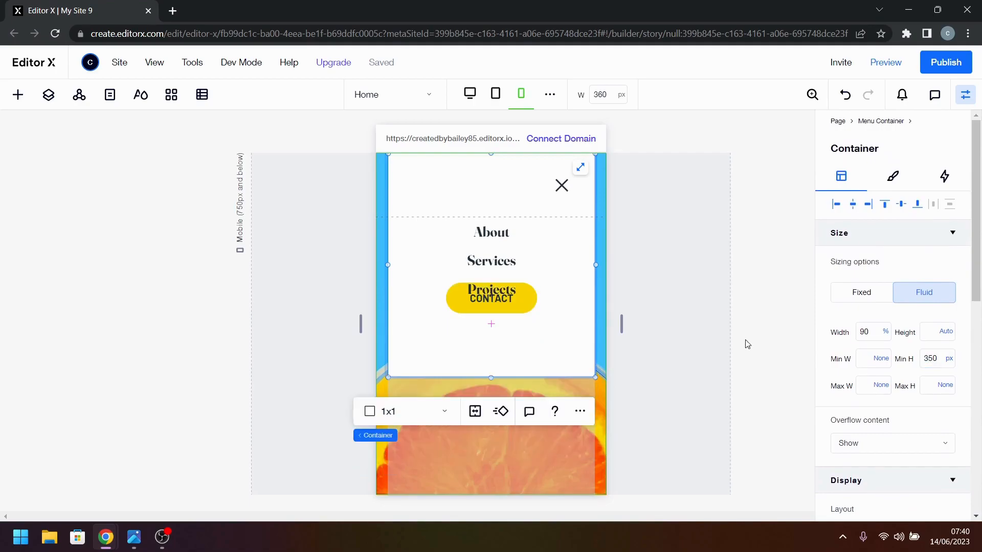
# - Try a bottom margin of 80 px on the CONTACT button and settle on 60 px
pyautogui.click(491, 297)
pyautogui.scroll(-3, 900, 450)
pyautogui.click(900, 463)
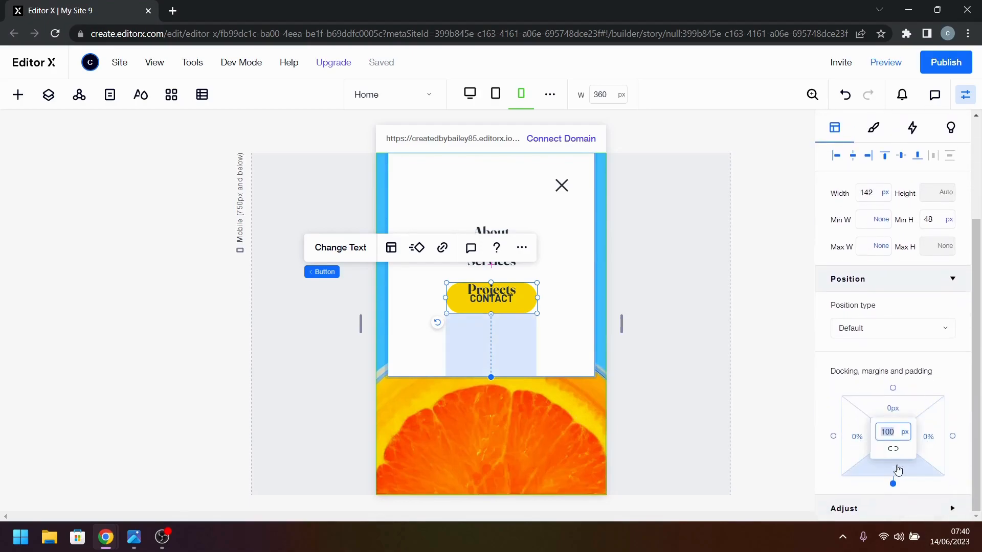
pyautogui.write('80')
pyautogui.press('Return')
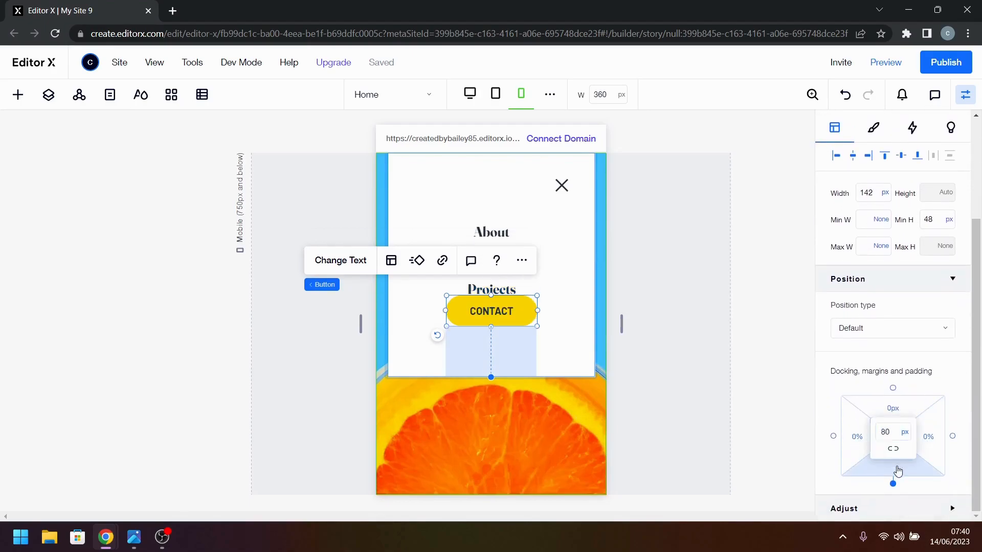
pyautogui.doubleClick(886, 432)
pyautogui.write('60')
pyautogui.press('Return')
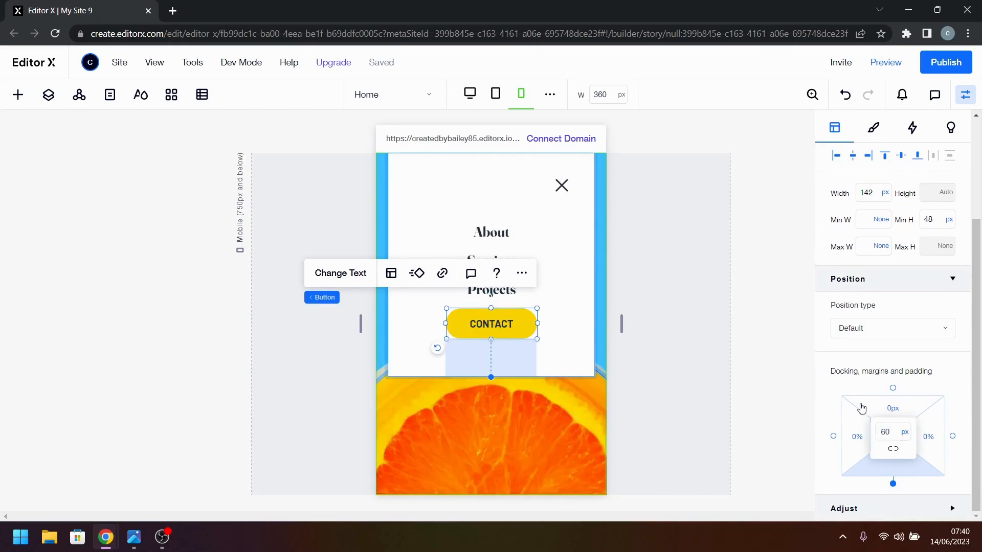
# - Widen the mobile canvas to 528 px, preview the page and open its hamburger menu
pyautogui.click(729, 364)
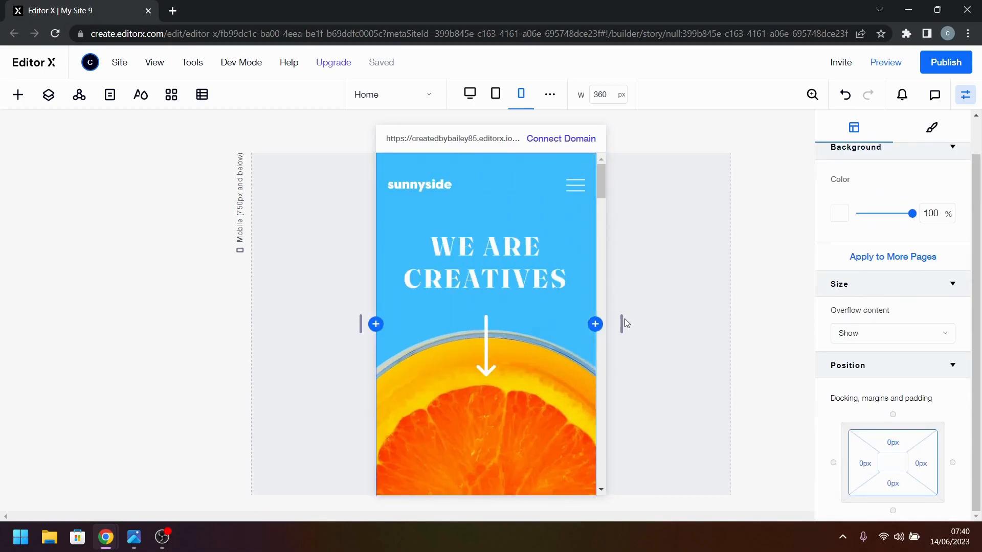
pyautogui.moveTo(622, 322); pyautogui.dragTo(678, 313)
pyautogui.click(627, 191)
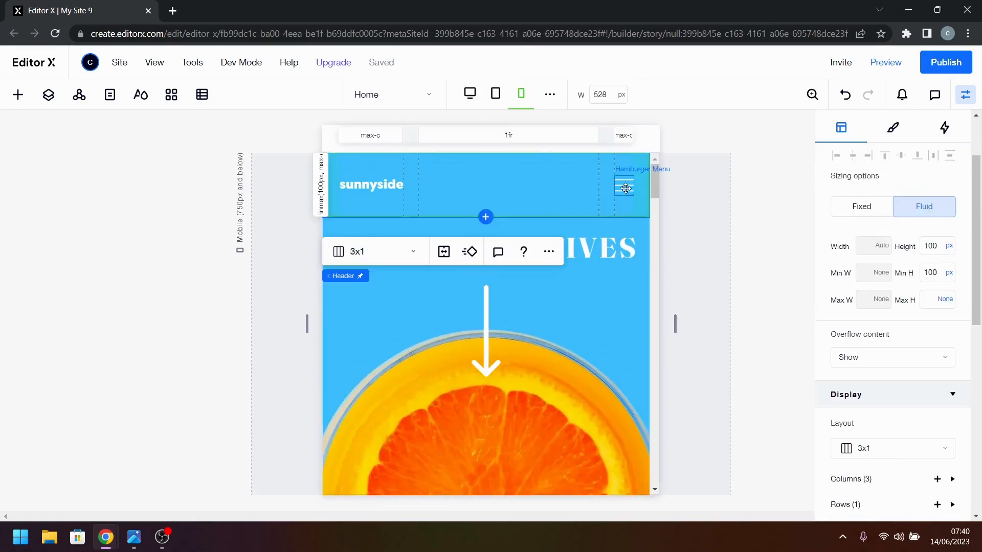
pyautogui.click(887, 59)
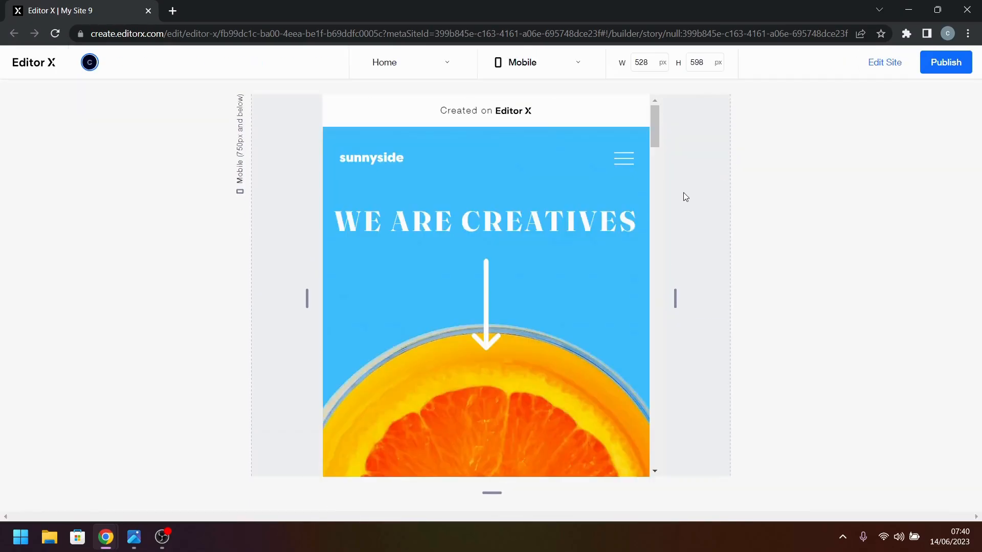
pyautogui.click(623, 166)
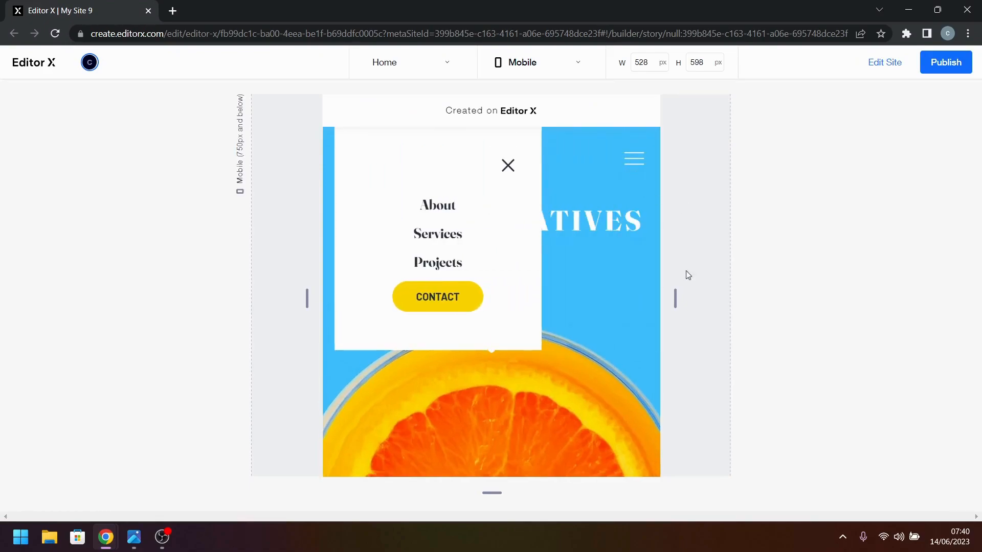
# - Widen the preview to 612 px, check the open menu's width, close the menu and return to editing
pyautogui.moveTo(675, 297); pyautogui.dragTo(701, 300)
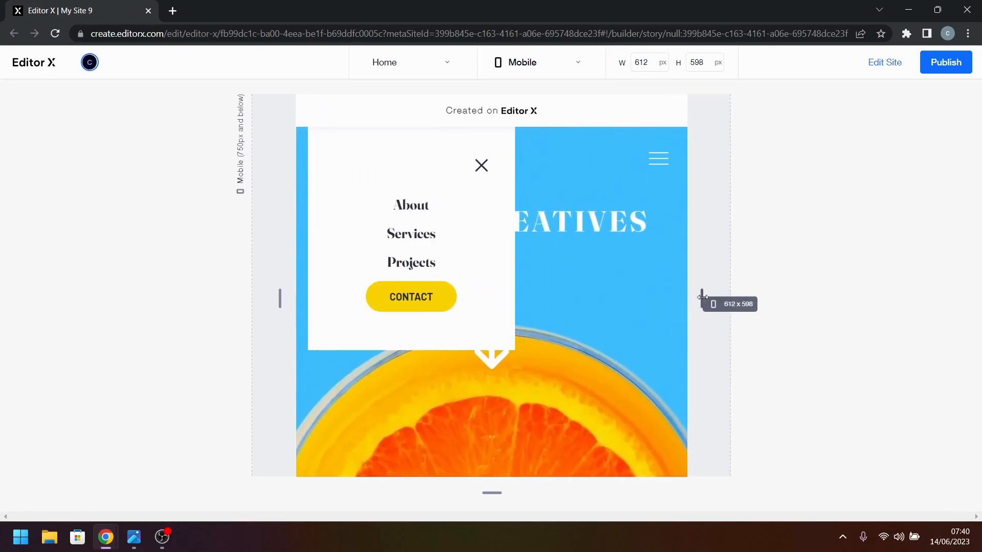
pyautogui.click(668, 168)
pyautogui.click(649, 162)
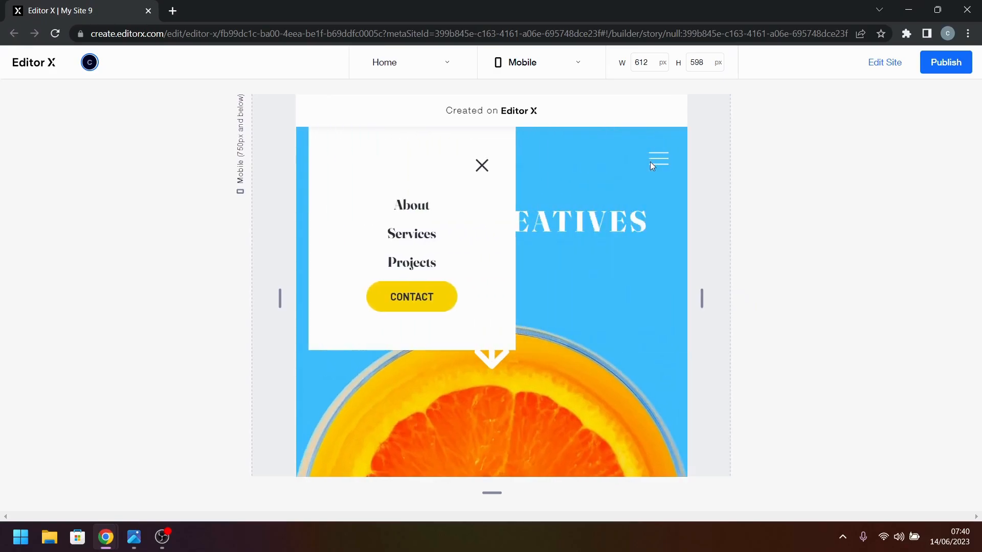
pyautogui.click(657, 163)
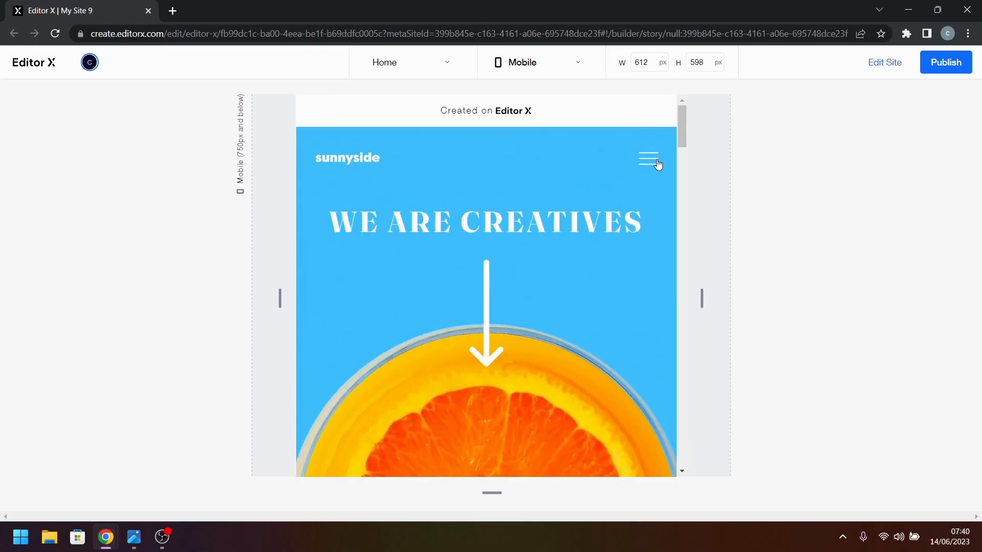
pyautogui.click(877, 62)
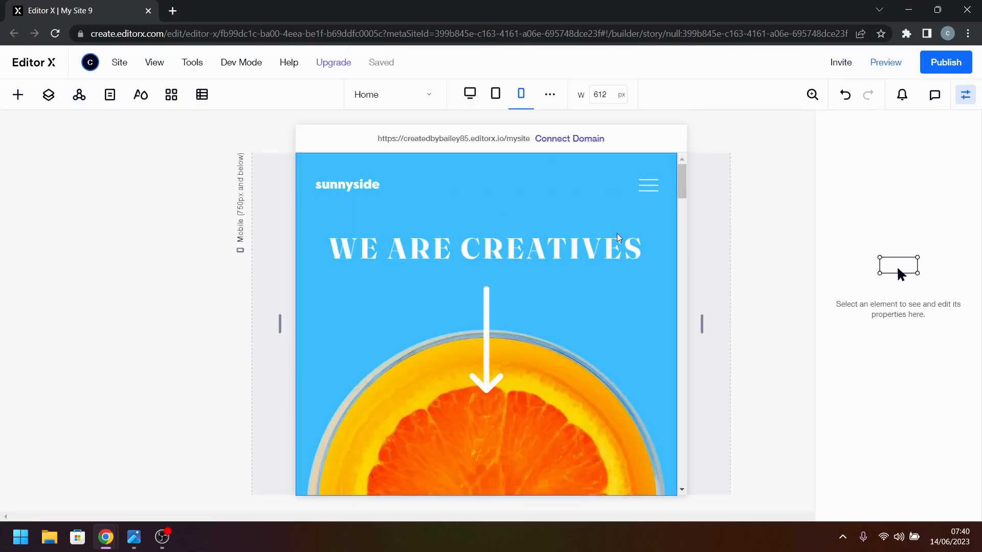
# - Reopen the hamburger menu and try to set the Menu Container's width to 100
pyautogui.click(648, 186)
pyautogui.click(375, 228)
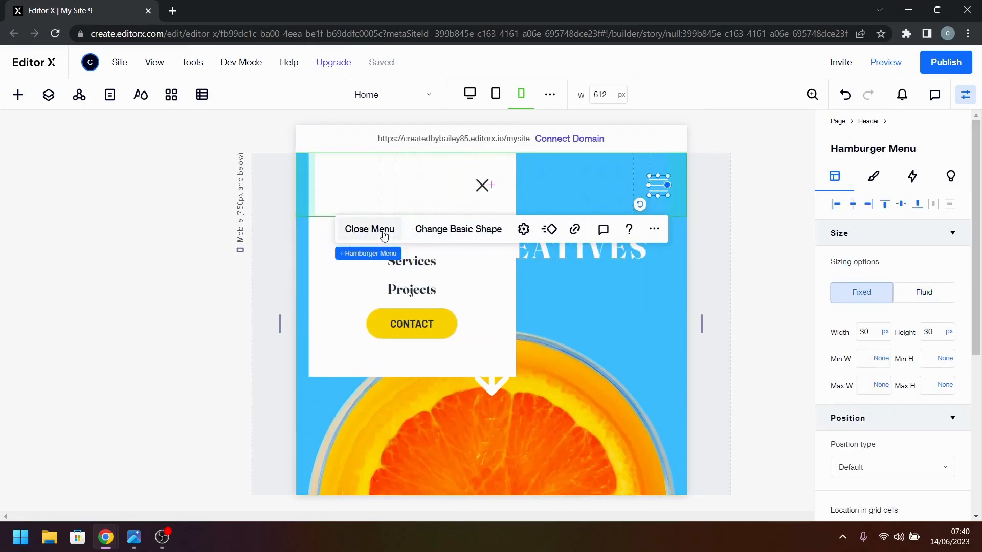
pyautogui.click(427, 267)
pyautogui.click(507, 345)
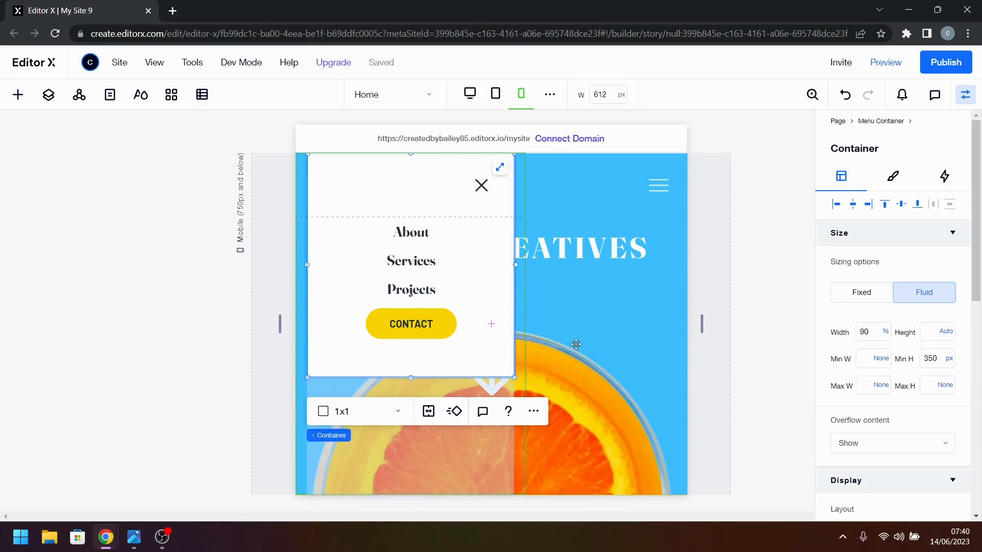
pyautogui.click(519, 470)
pyautogui.click(870, 331)
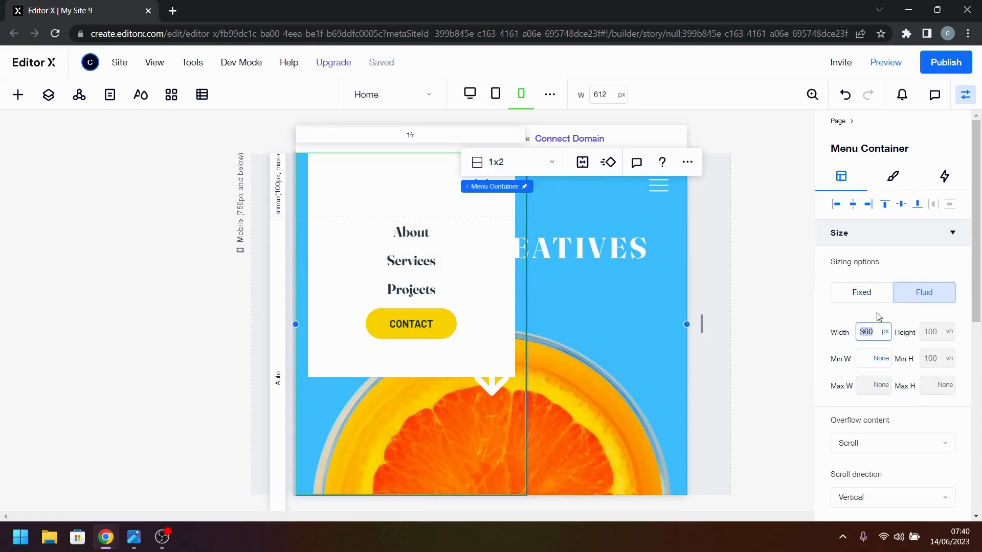
pyautogui.write('100')
# - Check the Menu Container in the layers list and try again to change its width to 100
pyautogui.click(50, 96)
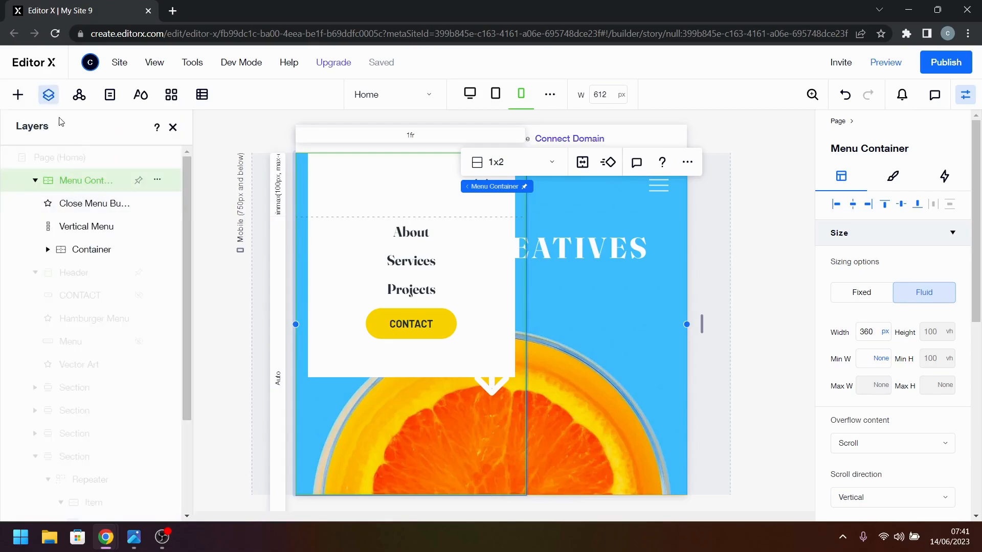
pyautogui.click(57, 102)
pyautogui.click(880, 331)
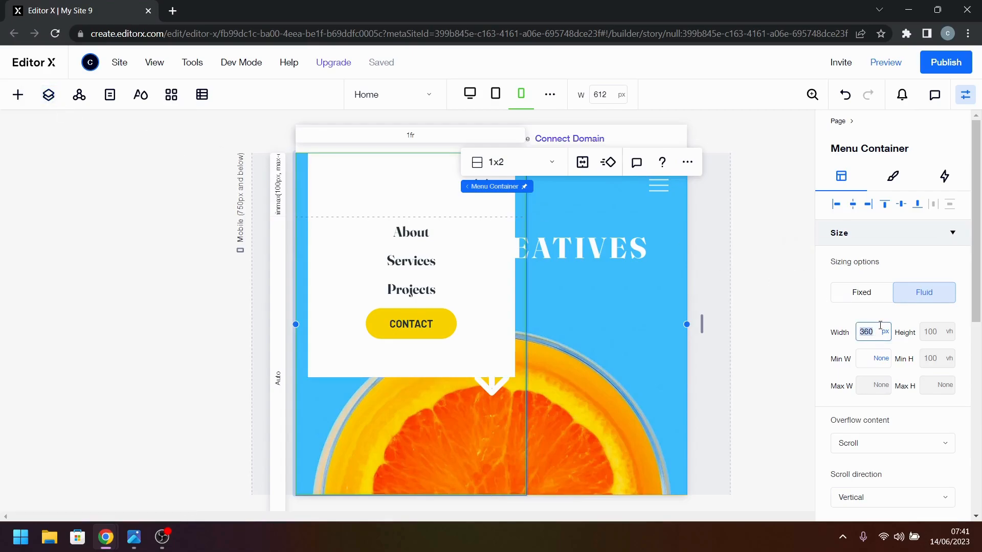
pyautogui.write('100')
pyautogui.press('Return')
pyautogui.click(874, 335)
pyautogui.write('10')
pyautogui.press('Return')
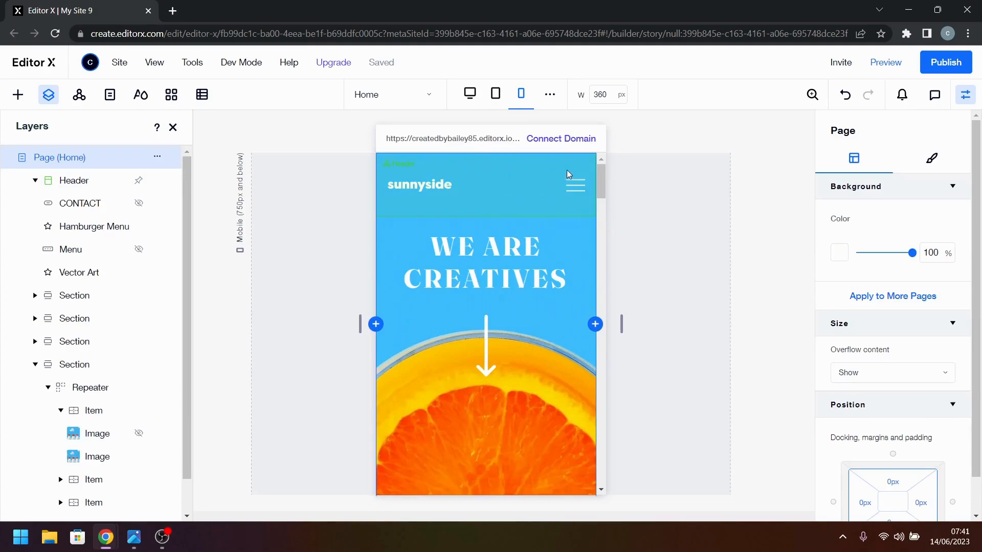
# - Reopen the hamburger menu, set the Menu Container's width to 100 vw (viewport width) and leave the menu
pyautogui.click(569, 183)
pyautogui.click(572, 183)
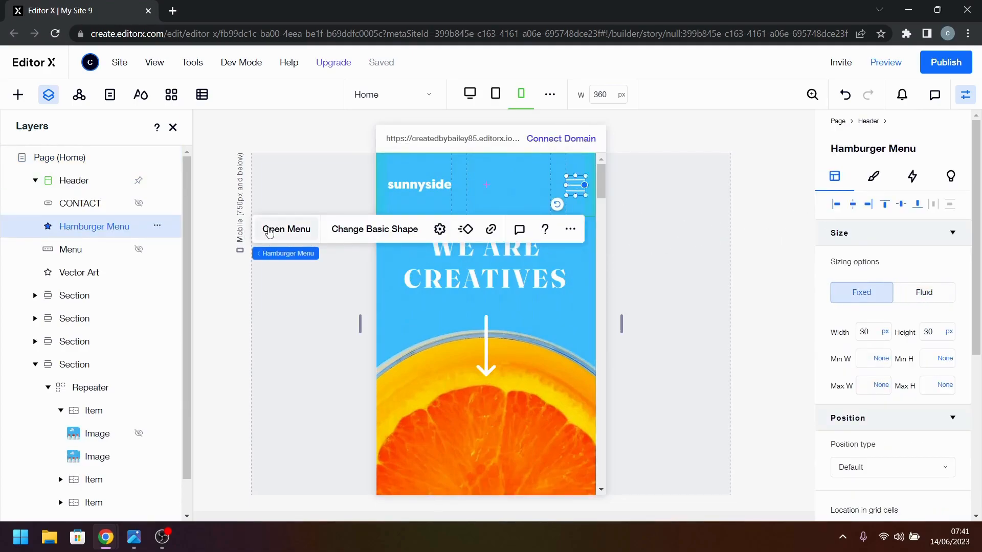
pyautogui.click(271, 228)
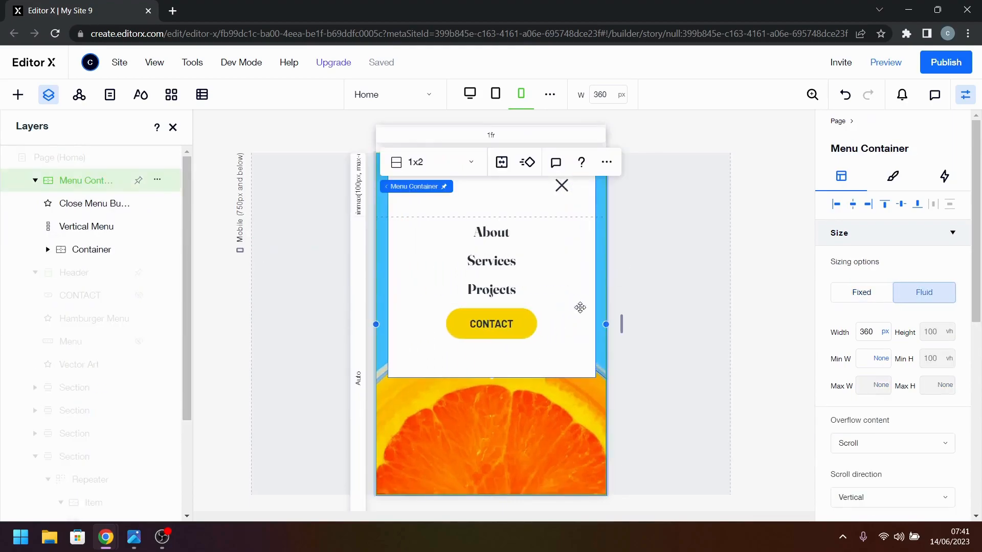
pyautogui.click(579, 359)
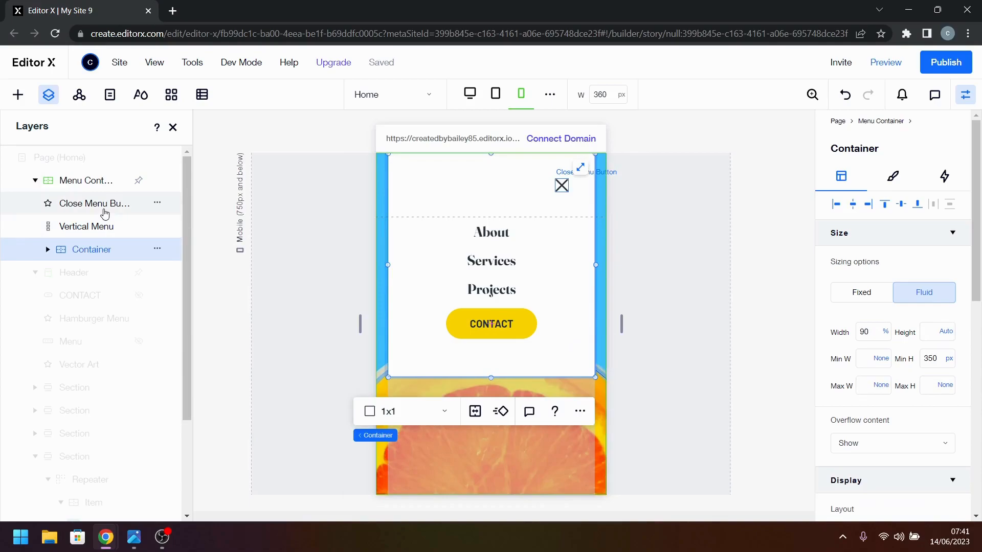
pyautogui.click(87, 180)
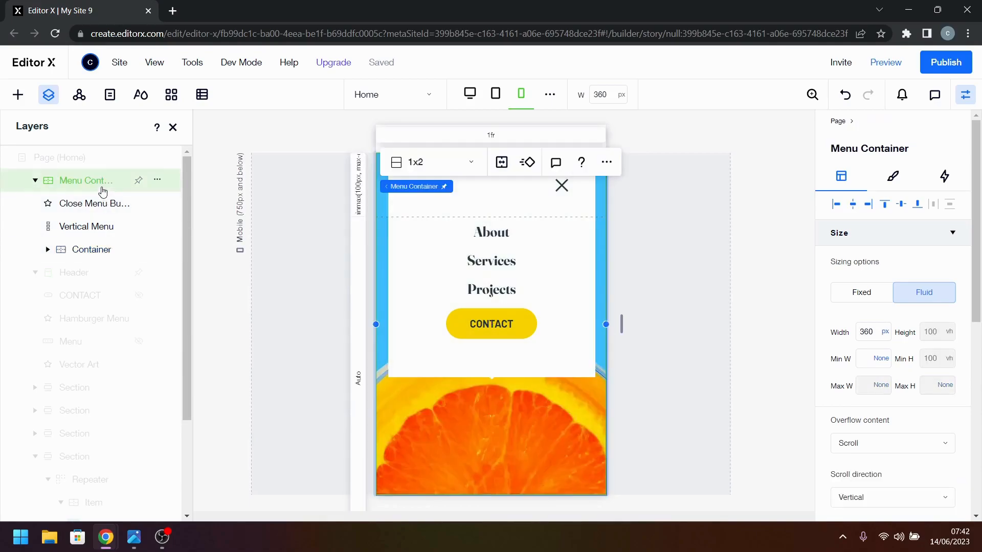
pyautogui.click(875, 337)
pyautogui.click(889, 335)
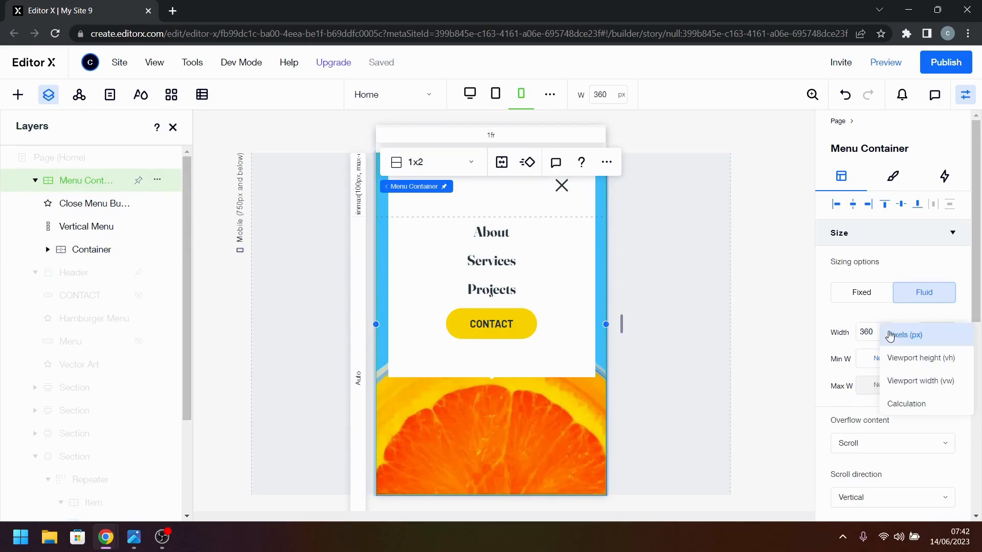
pyautogui.click(906, 393)
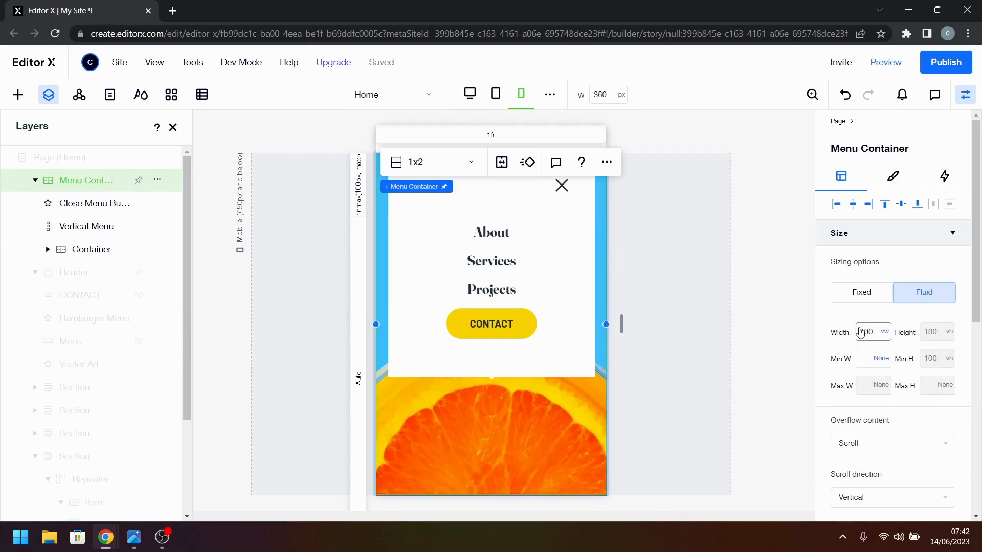
pyautogui.click(887, 334)
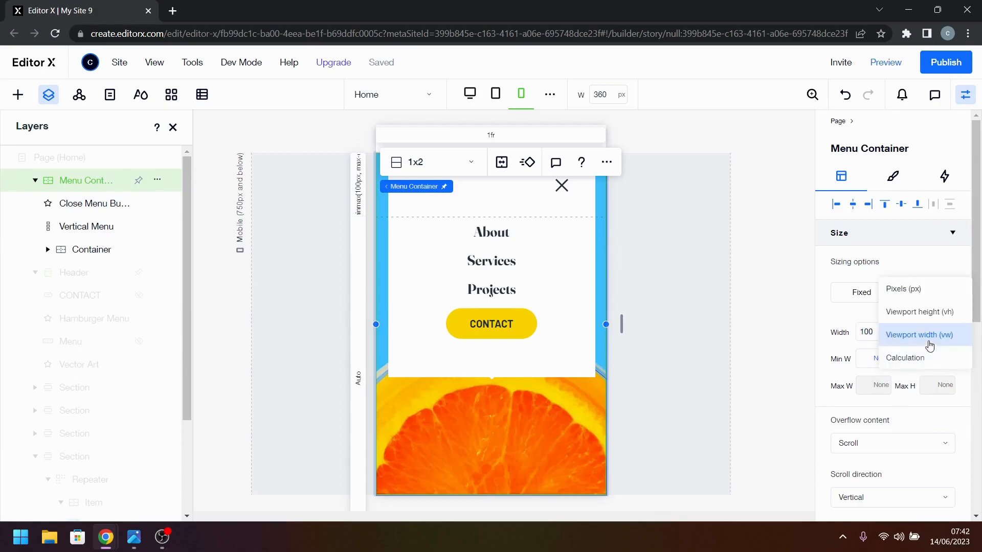
pyautogui.click(923, 338)
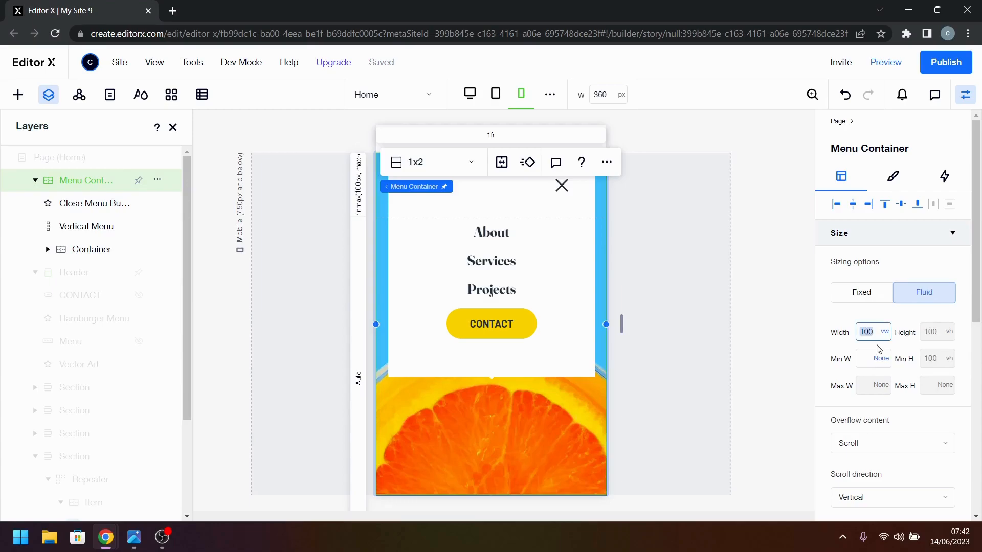
pyautogui.click(811, 343)
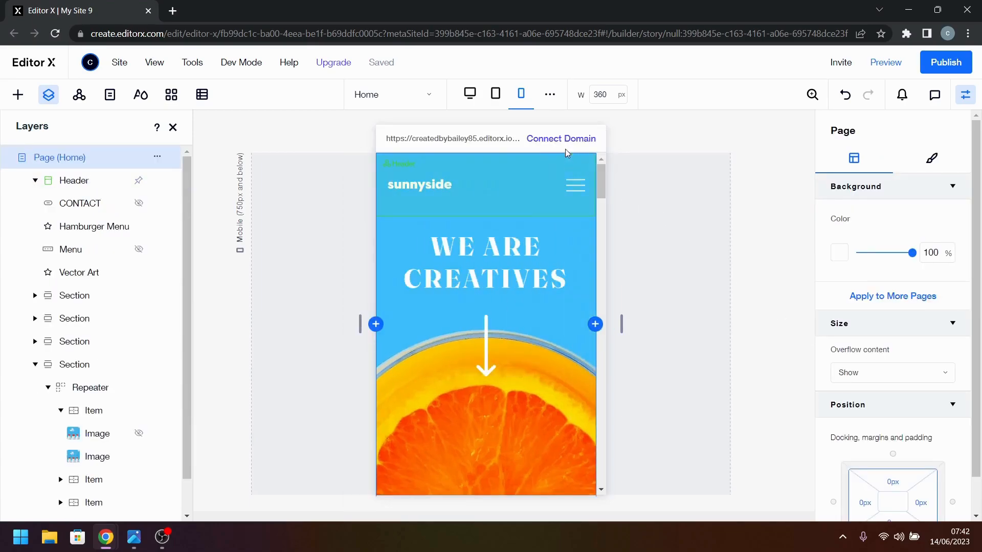
# - Preview the mobile page at 572 px wide, open and close the hamburger menu to check its alignment with the header, and return to editing
pyautogui.click(886, 62)
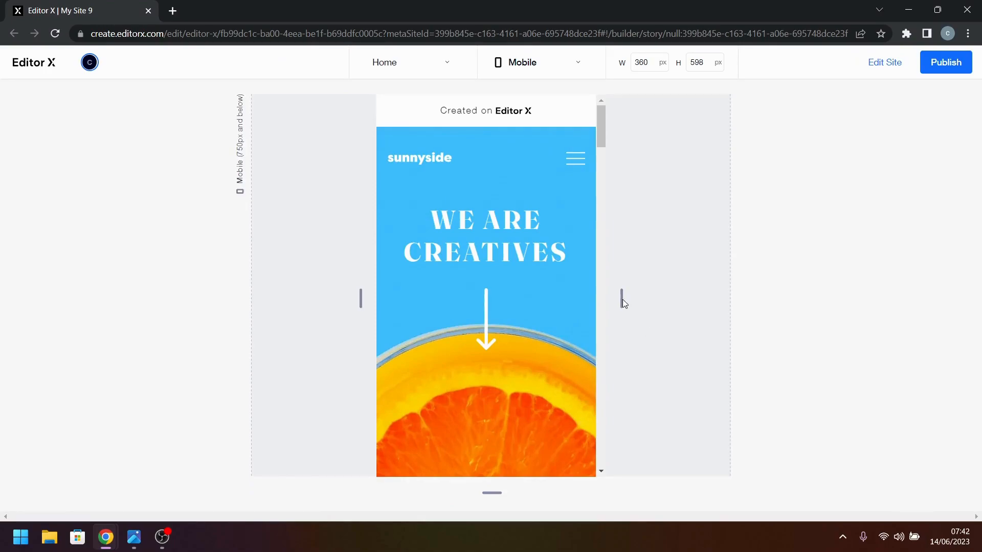
pyautogui.moveTo(623, 300); pyautogui.dragTo(689, 299)
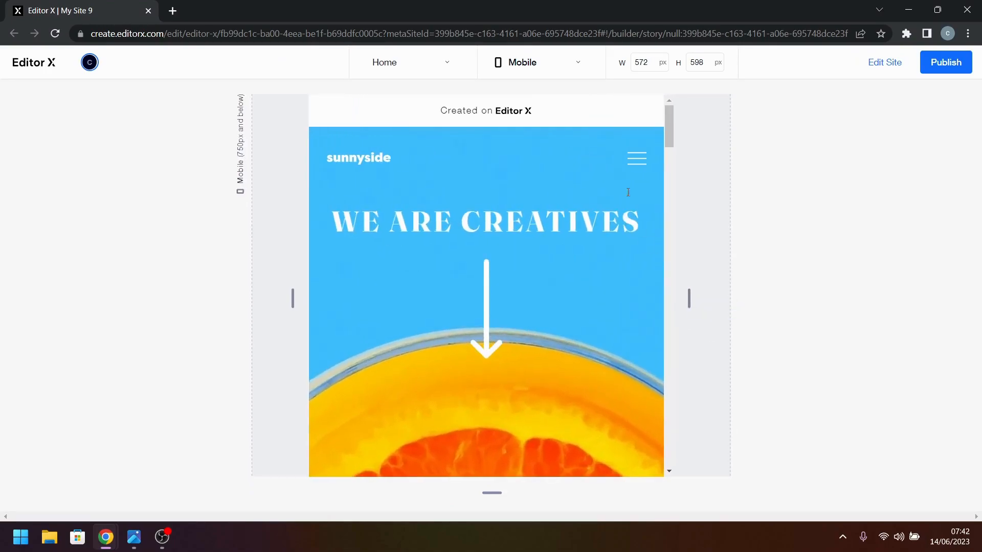
pyautogui.click(640, 160)
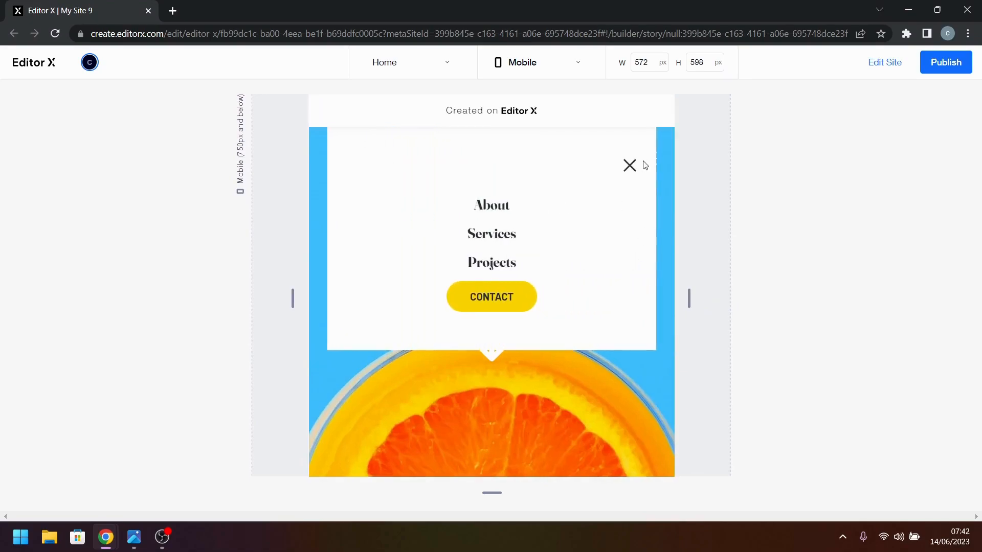
pyautogui.click(627, 166)
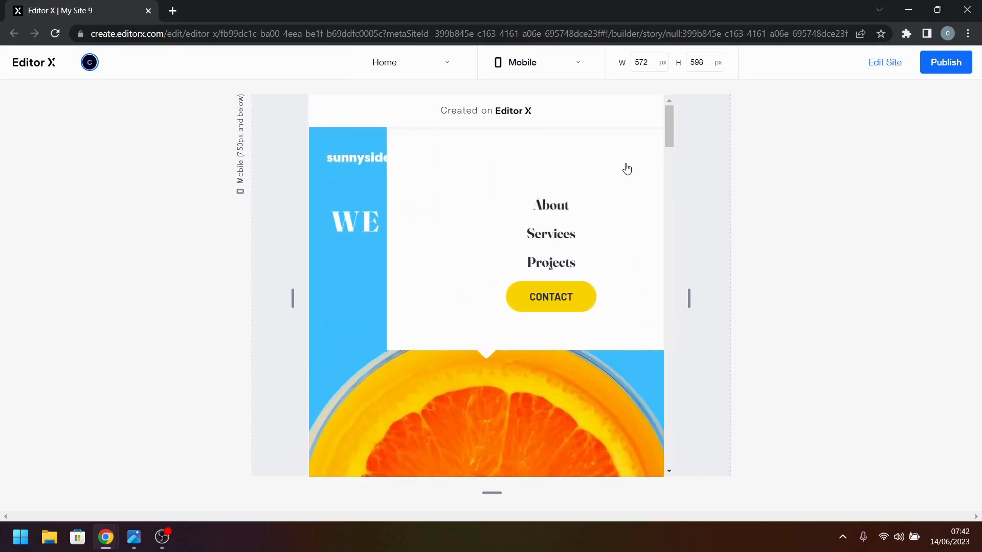
pyautogui.click(628, 164)
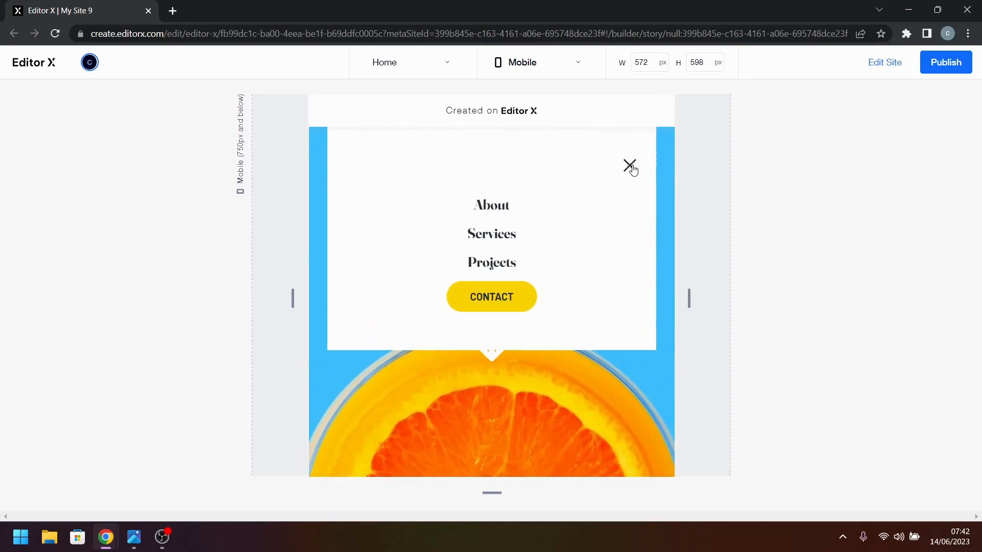
pyautogui.click(629, 166)
pyautogui.click(638, 162)
pyautogui.click(630, 165)
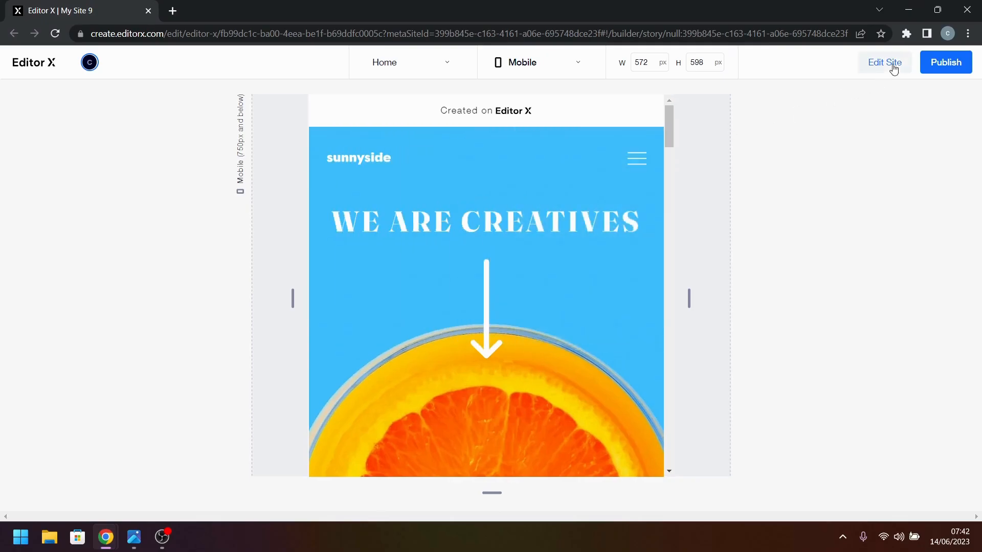
pyautogui.click(885, 62)
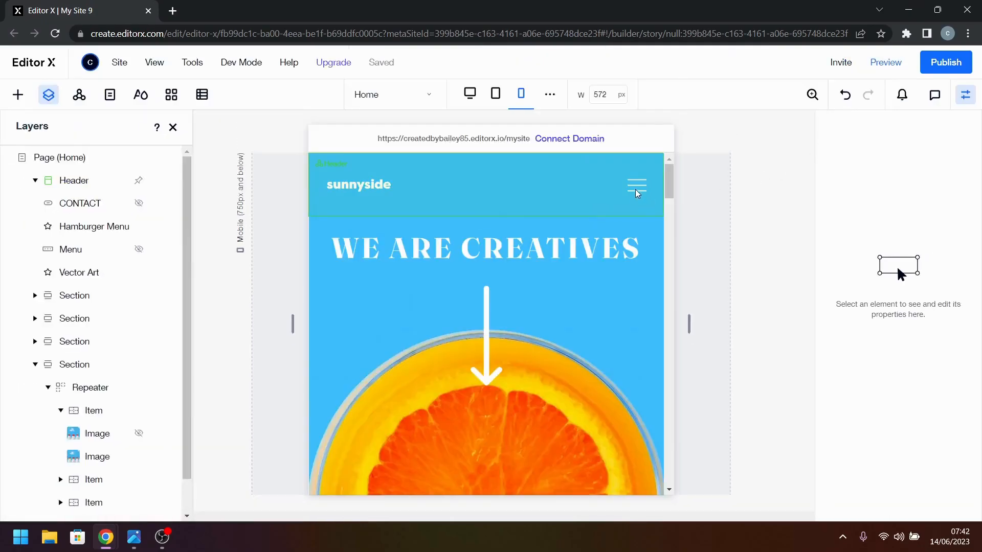
# - Set the mobile header's left and right padding to 6%
pyautogui.click(643, 190)
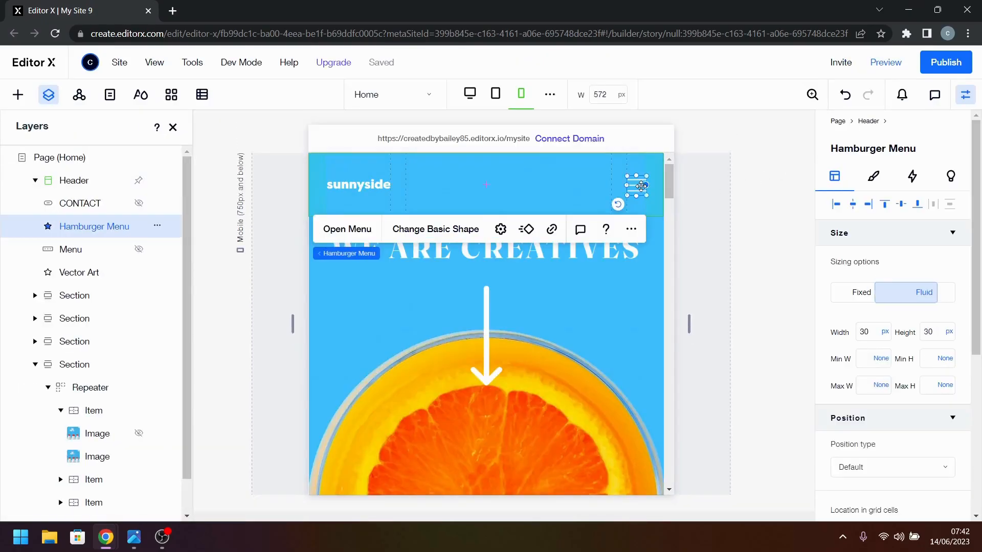
pyautogui.click(649, 212)
pyautogui.scroll(-8, 971, 404)
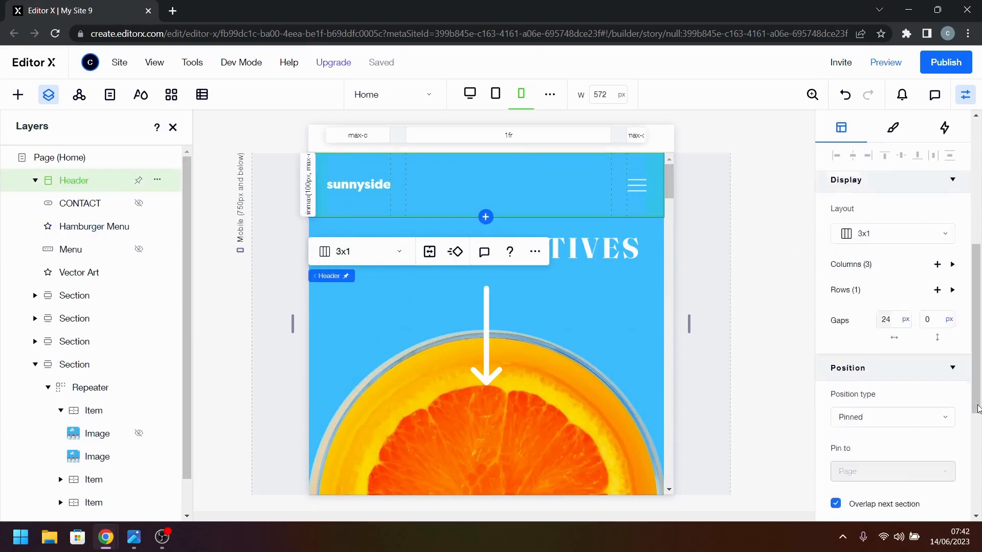
pyautogui.click(868, 396)
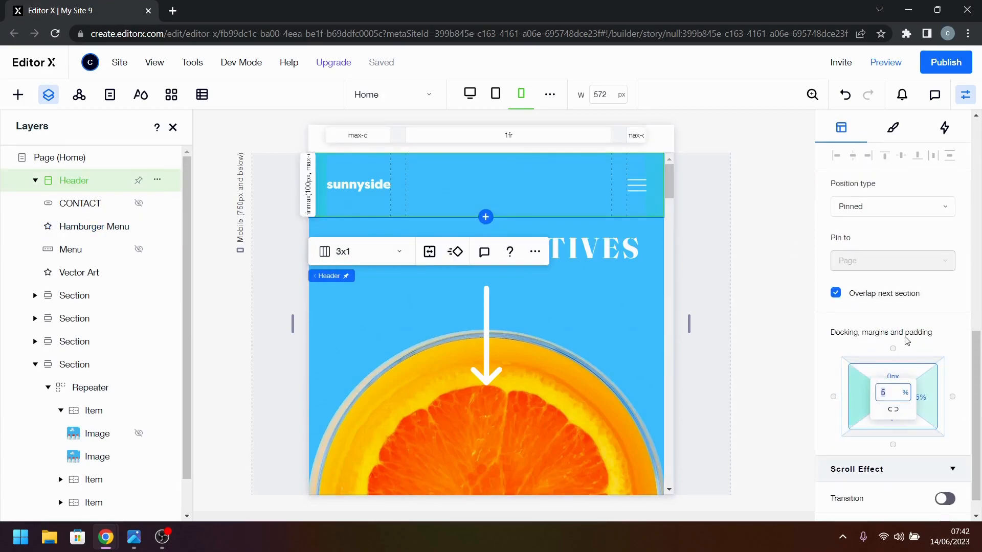
pyautogui.press('Tab')
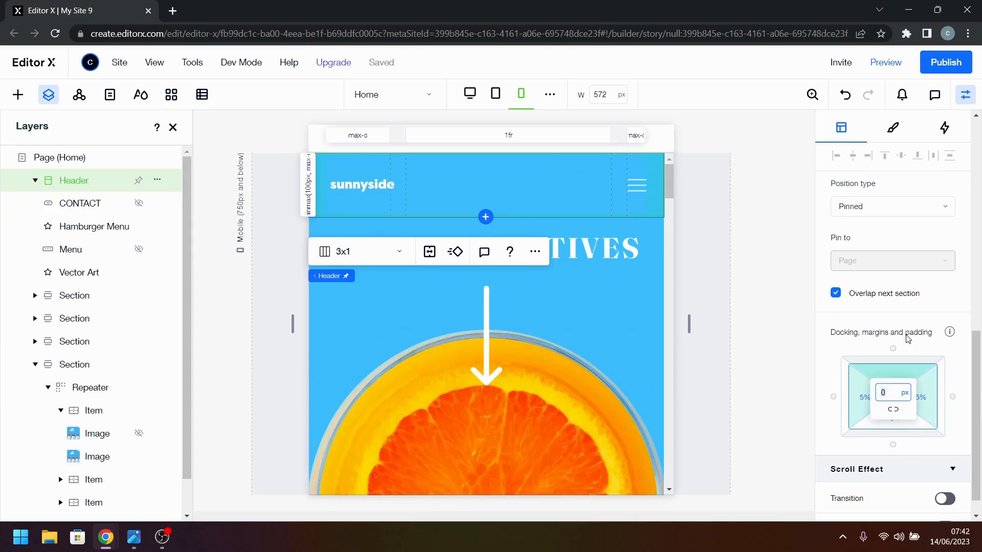
pyautogui.write('6')
pyautogui.press('Return')
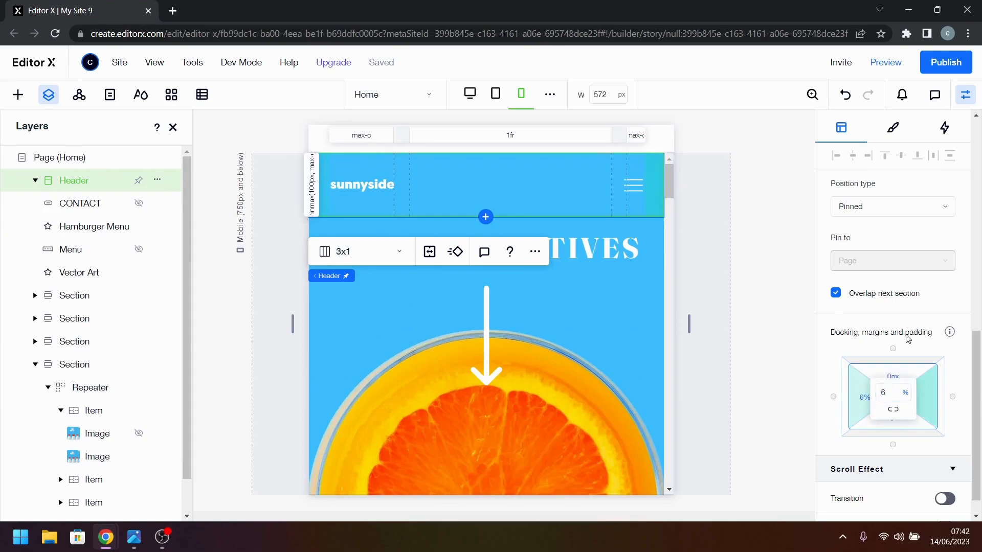
pyautogui.click(764, 227)
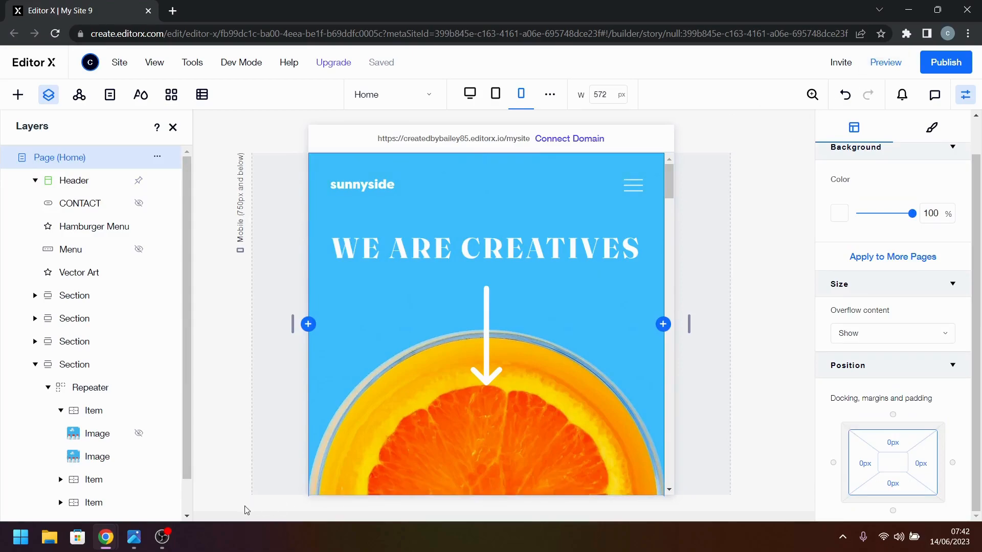
# - Consult the mobile-menu.jpg design, check the opened hamburger menu's alignment with the canvas widened to 606 px, and close the menu
pyautogui.click(134, 537)
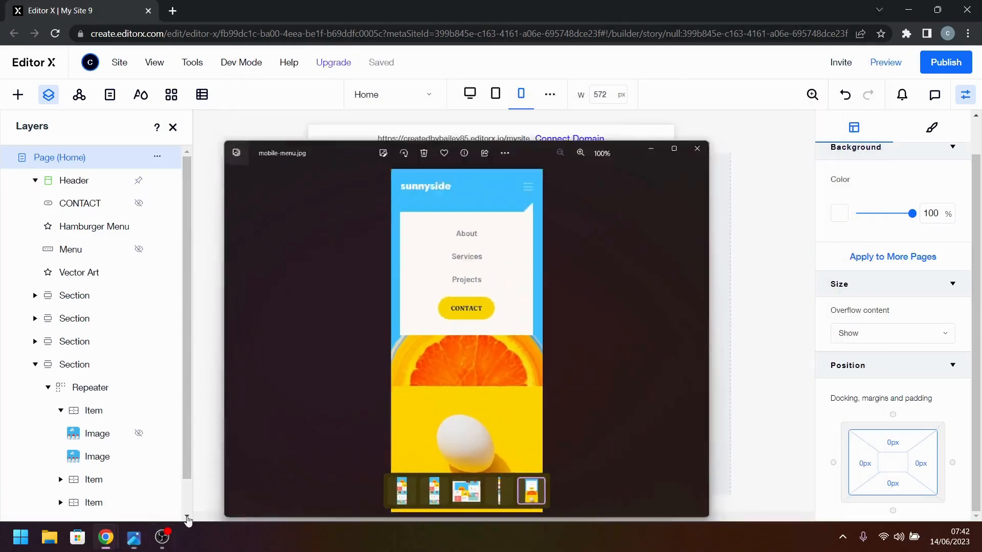
pyautogui.click(188, 520)
pyautogui.click(631, 188)
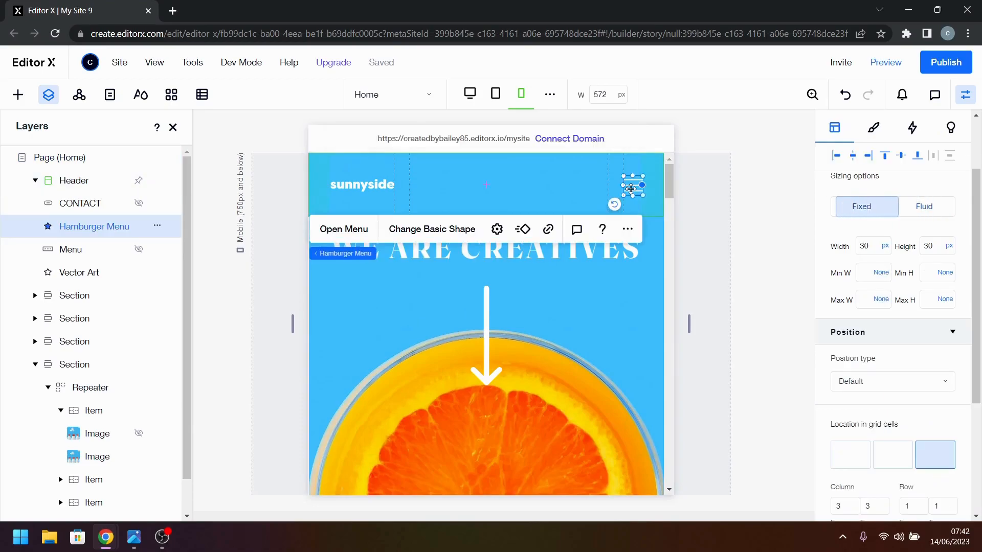
pyautogui.click(344, 229)
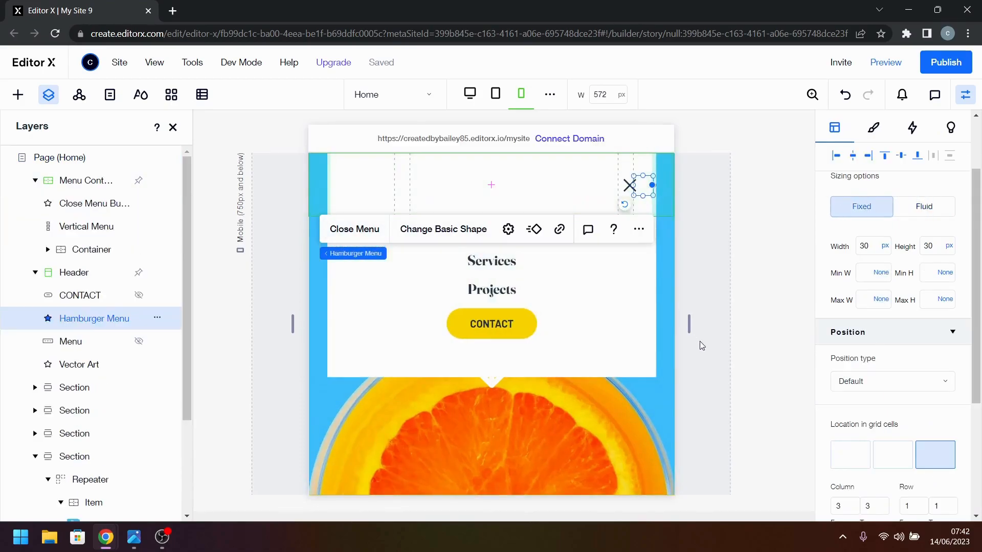
pyautogui.click(692, 343)
pyautogui.moveTo(689, 328)
pyautogui.mouseDown()
pyautogui.moveTo(714, 332)
pyautogui.moveTo(700, 329)
pyautogui.mouseUp()
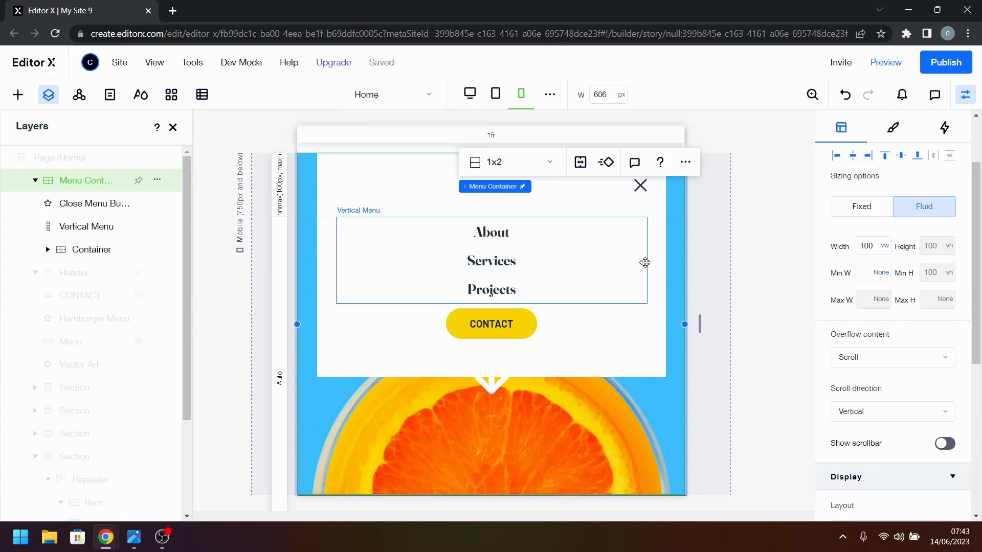
pyautogui.click(641, 185)
pyautogui.click(744, 241)
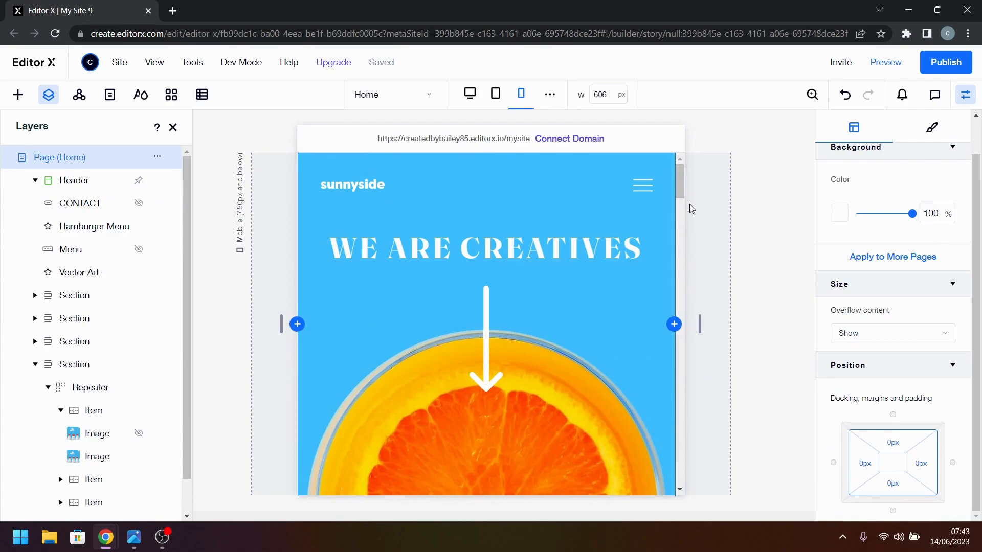
# - Hide the layers list, switch to the desktop breakpoint and preview the page
pyautogui.click(173, 128)
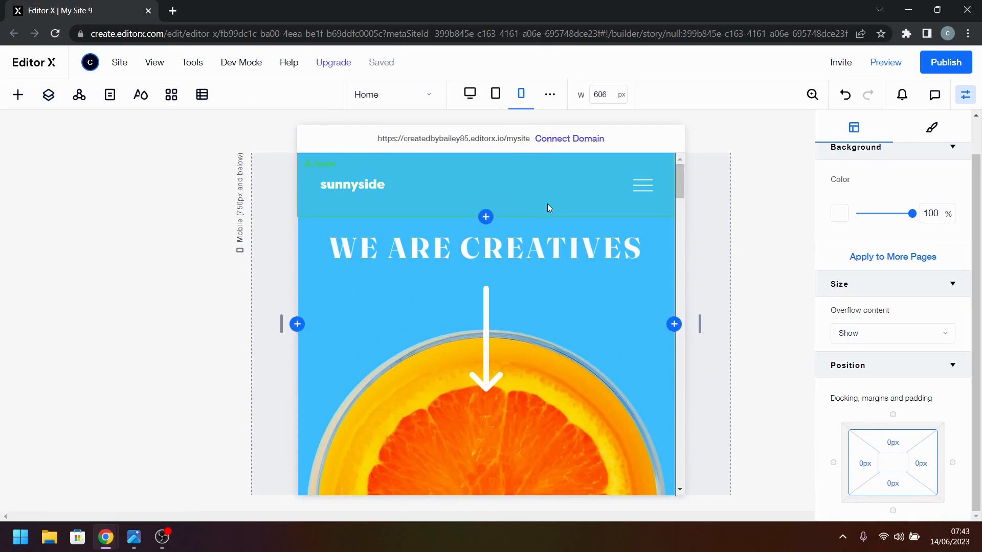
pyautogui.click(470, 94)
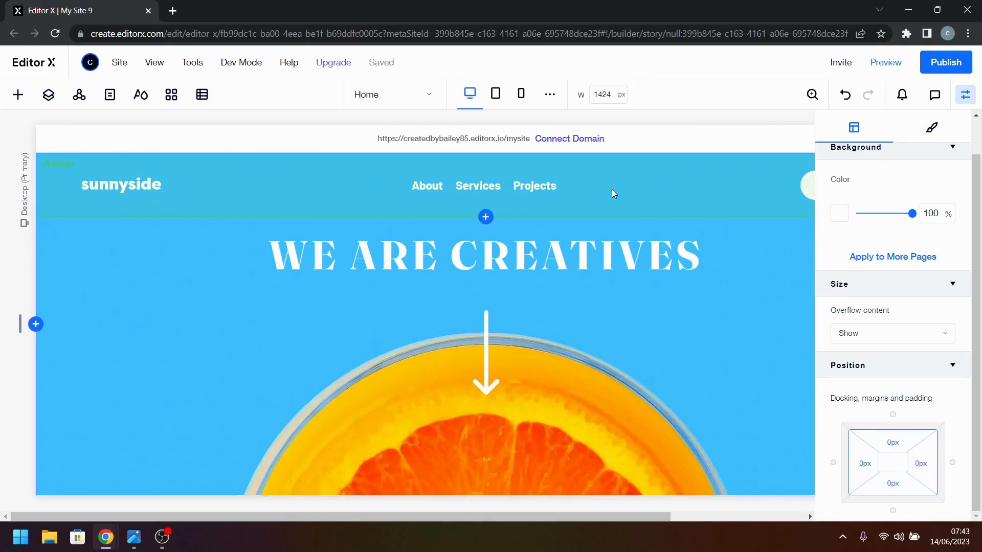
pyautogui.click(897, 62)
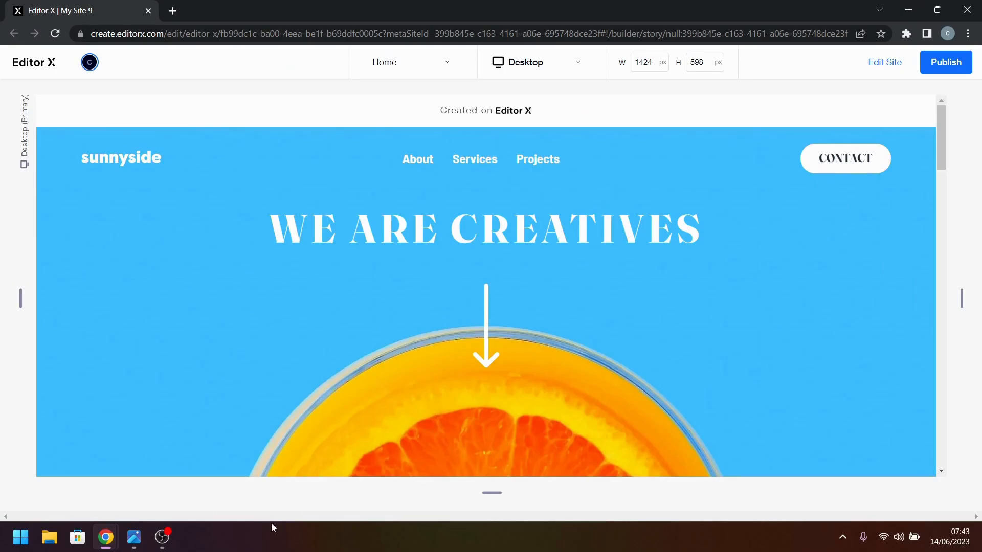
# - Compare the desktop page preview with the desktop-preview.jpg design and review the sections below the hero
pyautogui.click(132, 539)
pyautogui.press('Left')
pyautogui.press('Left')
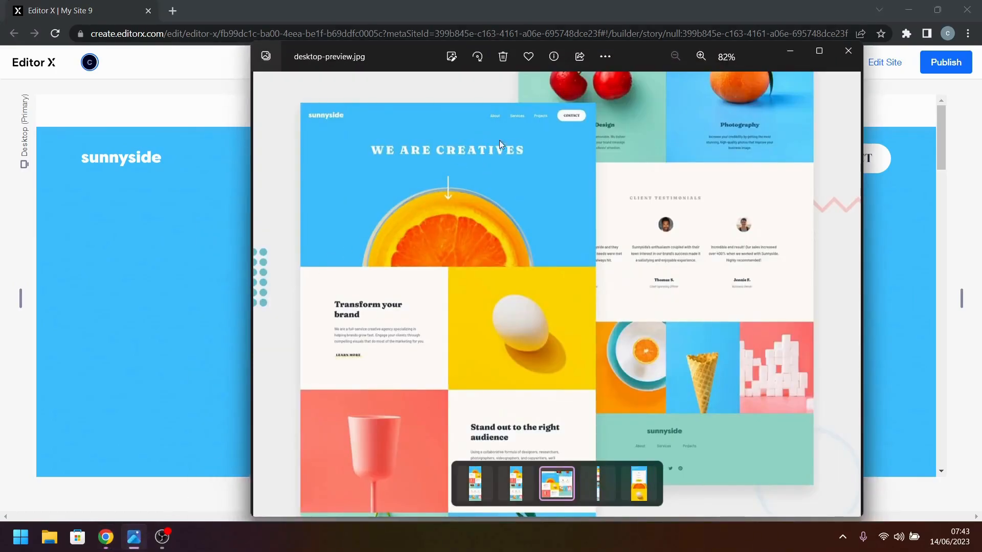
pyautogui.click(911, 273)
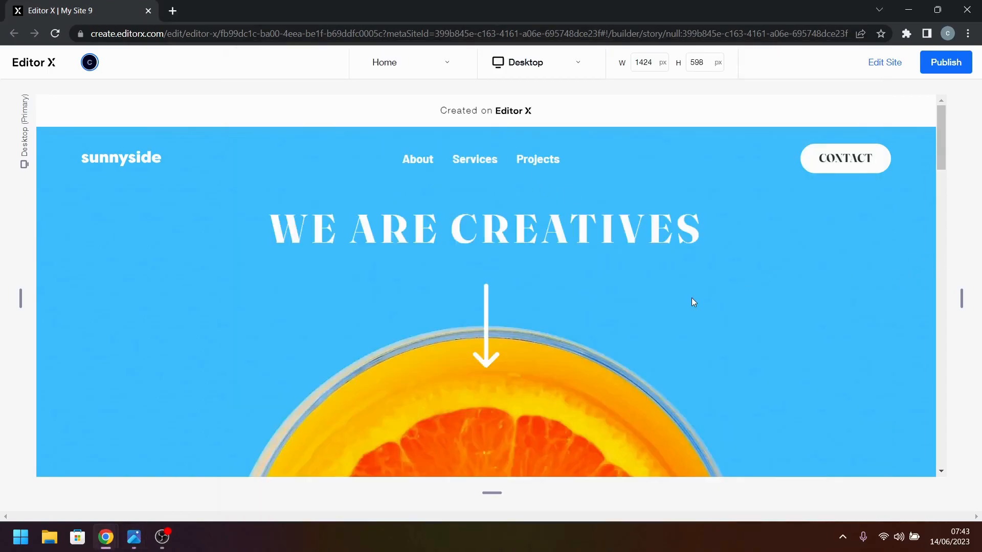
pyautogui.scroll(-4, 692, 299)
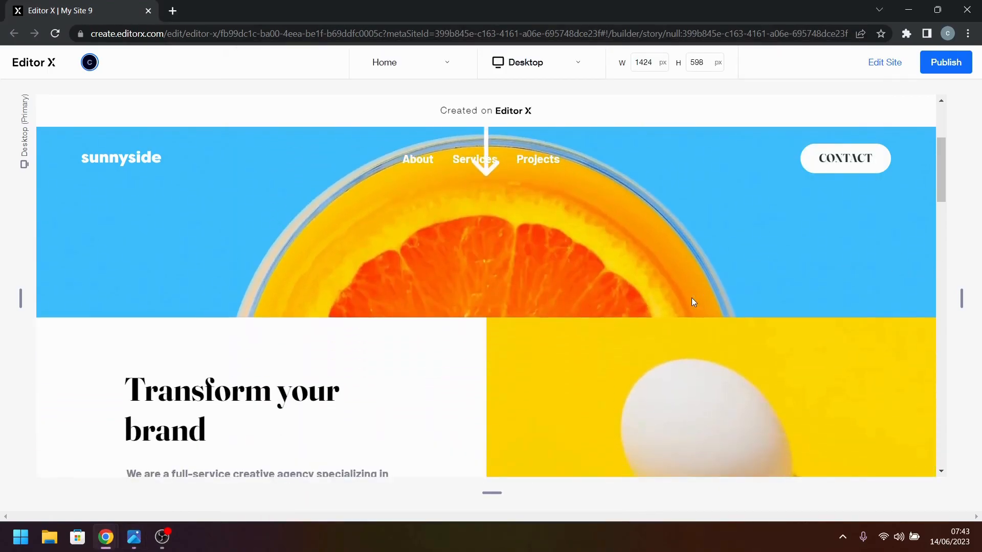
# - Review the previewed home page from the hero down to the footer, comparing it with the desktop-preview.jpg design
pyautogui.scroll(-5, 691, 299)
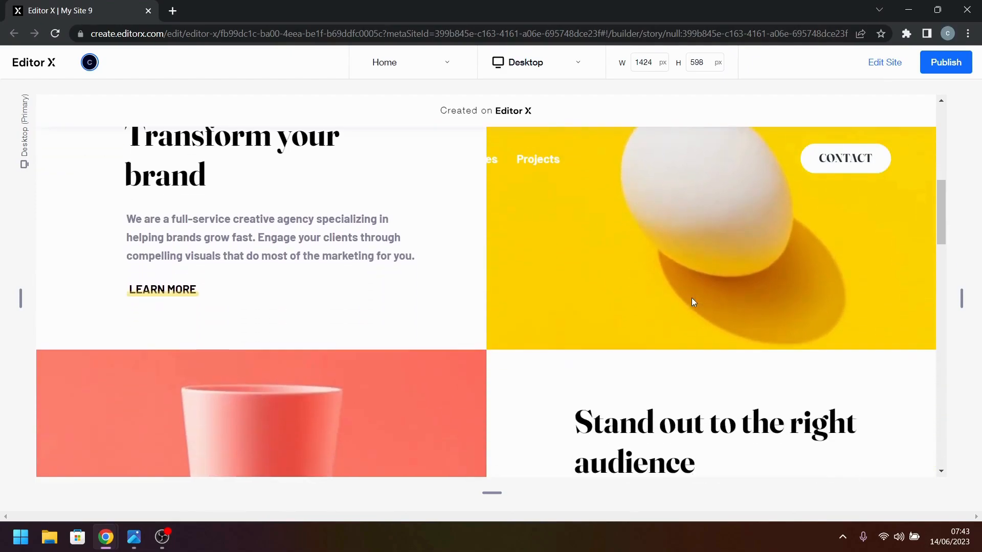
pyautogui.scroll(1, 693, 301)
pyautogui.click(134, 537)
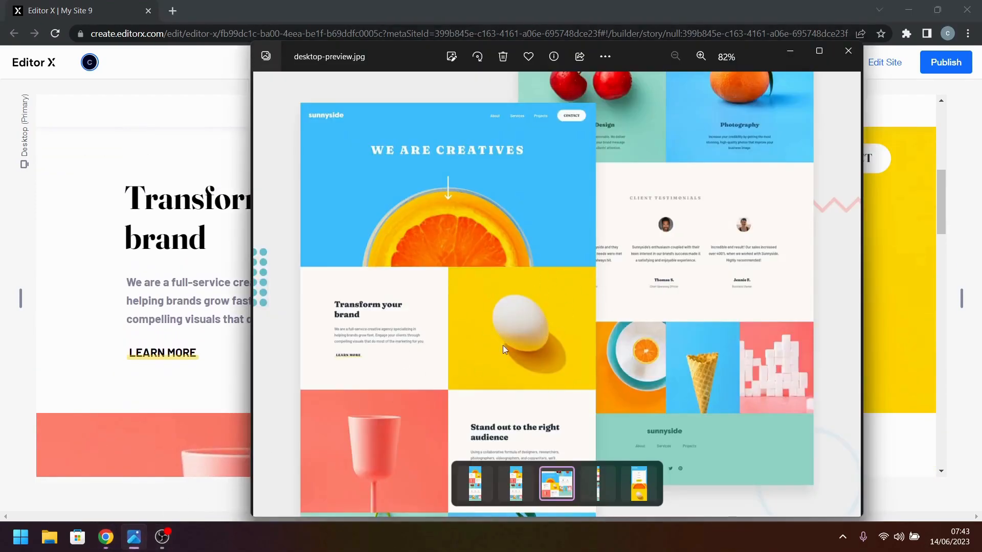
pyautogui.click(790, 53)
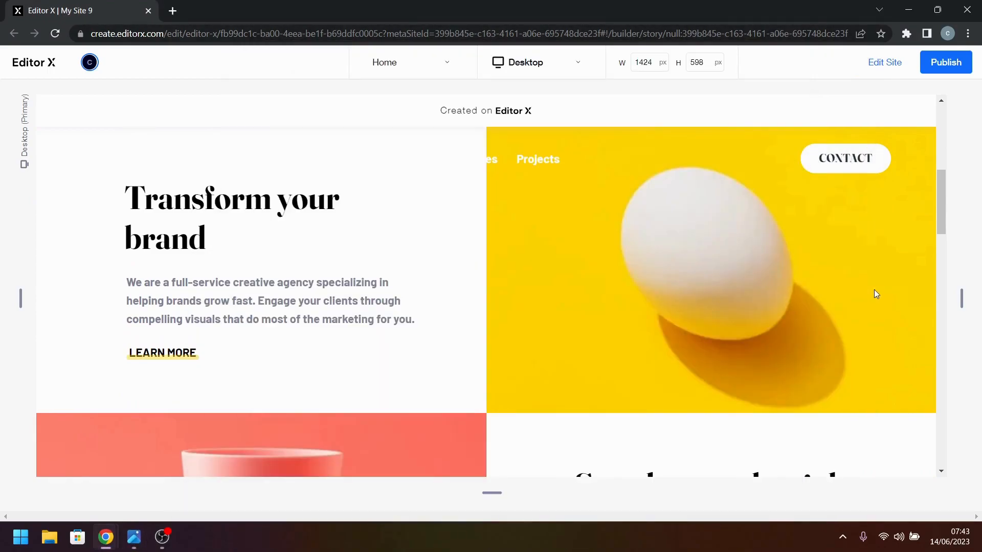
pyautogui.scroll(-4, 790, 353)
pyautogui.scroll(-1, 789, 351)
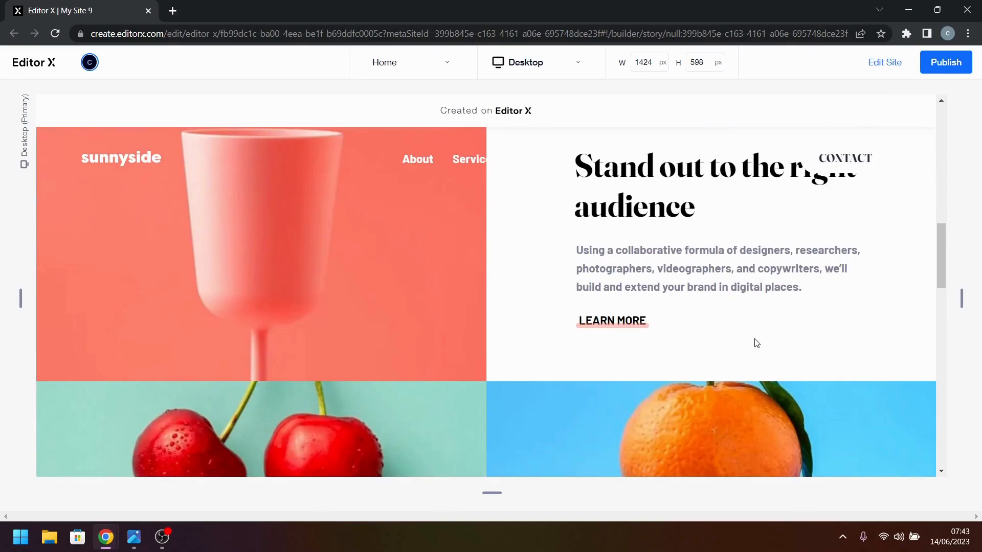
pyautogui.scroll(-8, 757, 343)
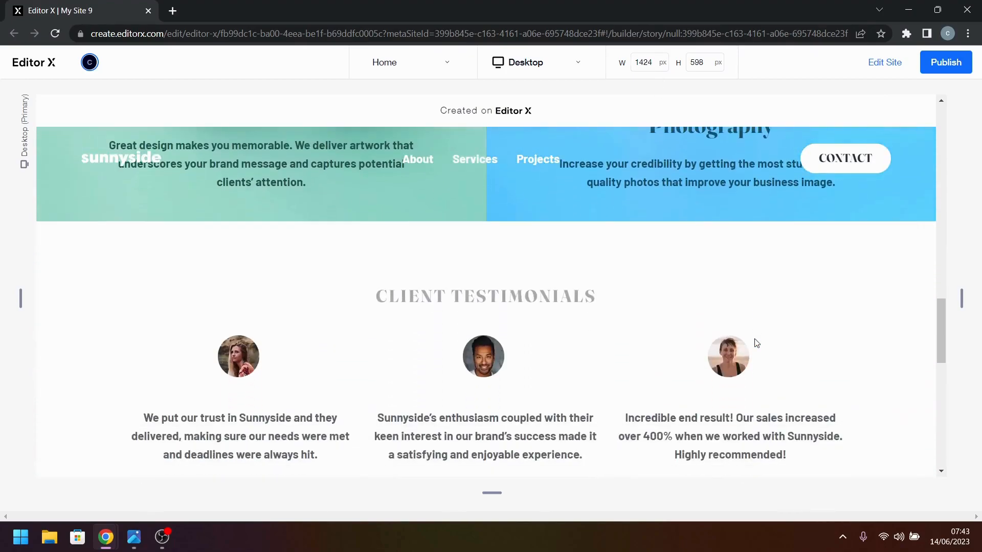
pyautogui.scroll(-8, 757, 343)
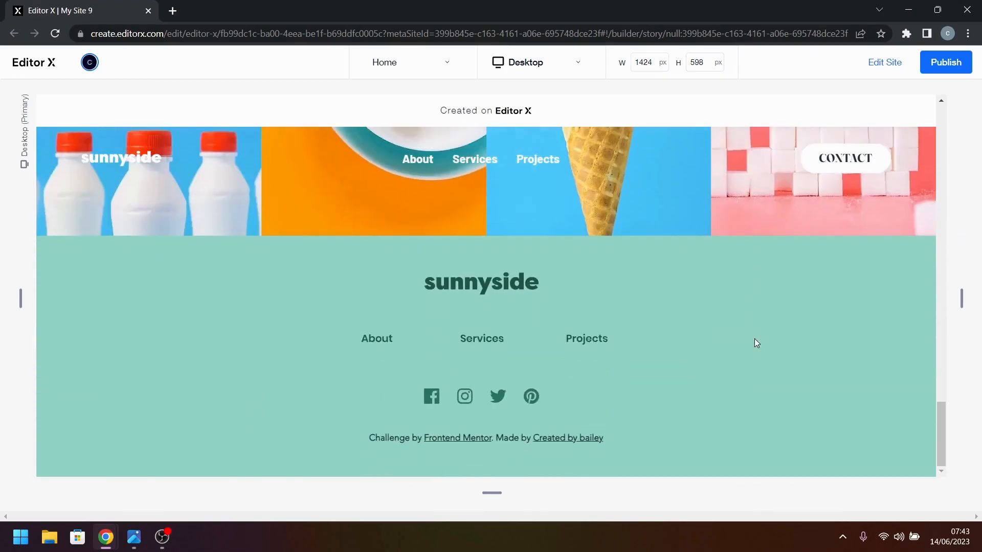
pyautogui.scroll(15, 754, 338)
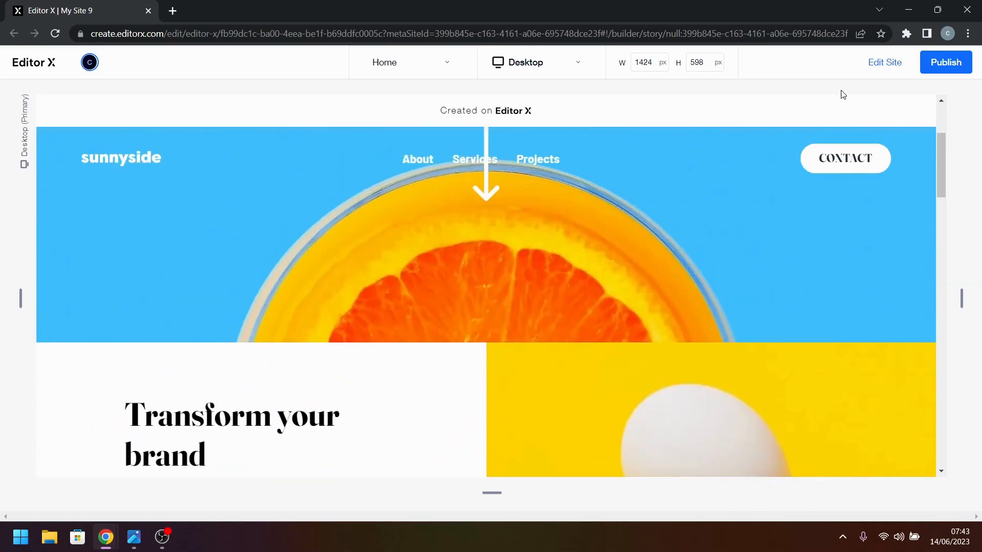
# - Set the top margin of the stack holding the WE ARE CREATIVES heading and arrow to 140 px, checking the reference design
pyautogui.click(869, 67)
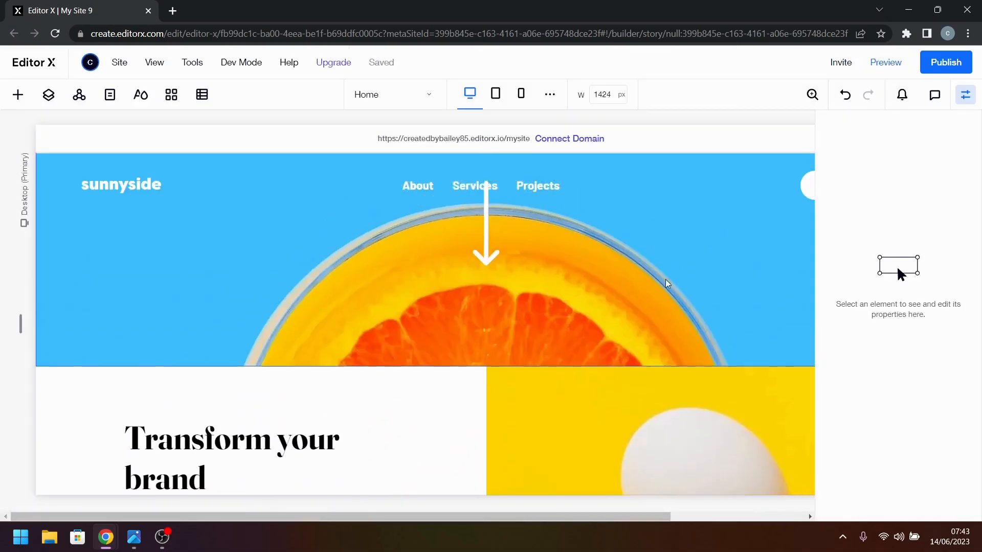
pyautogui.click(522, 257)
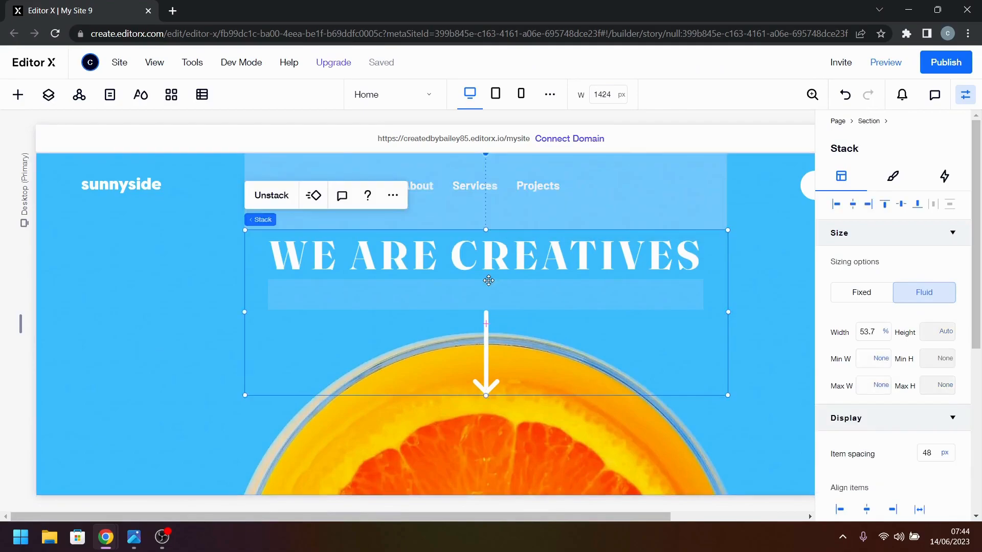
pyautogui.scroll(-5, 898, 410)
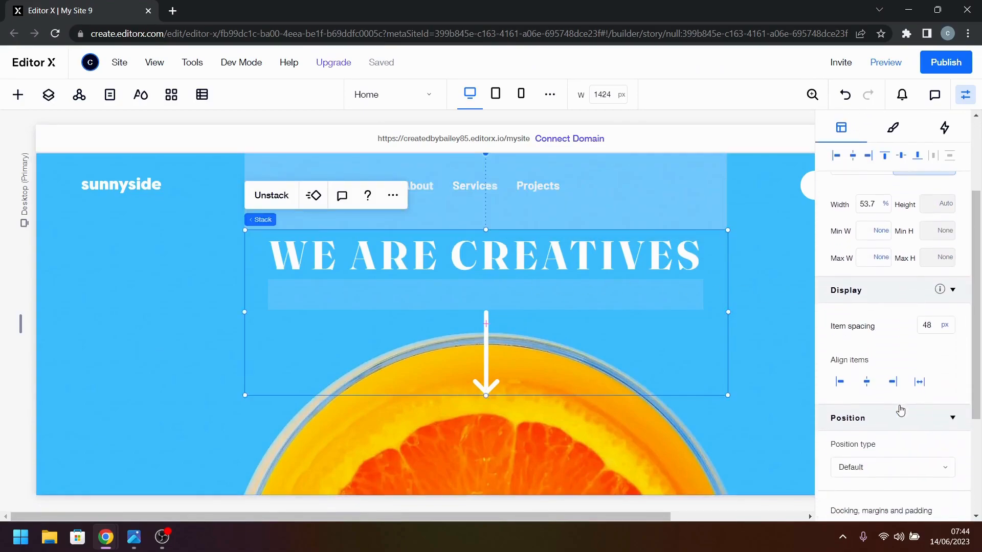
pyautogui.click(892, 378)
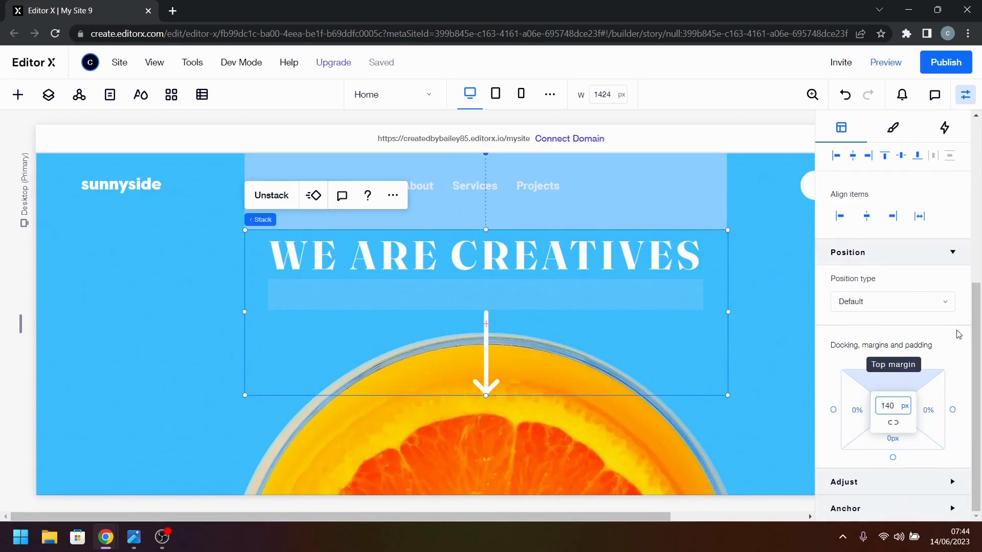
pyautogui.write('140')
pyautogui.press('Return')
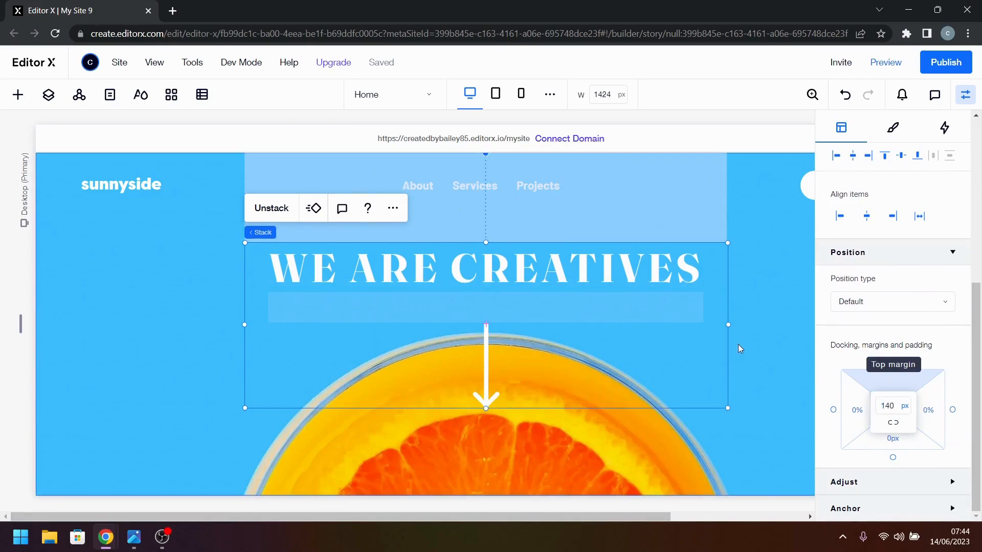
pyautogui.click(722, 342)
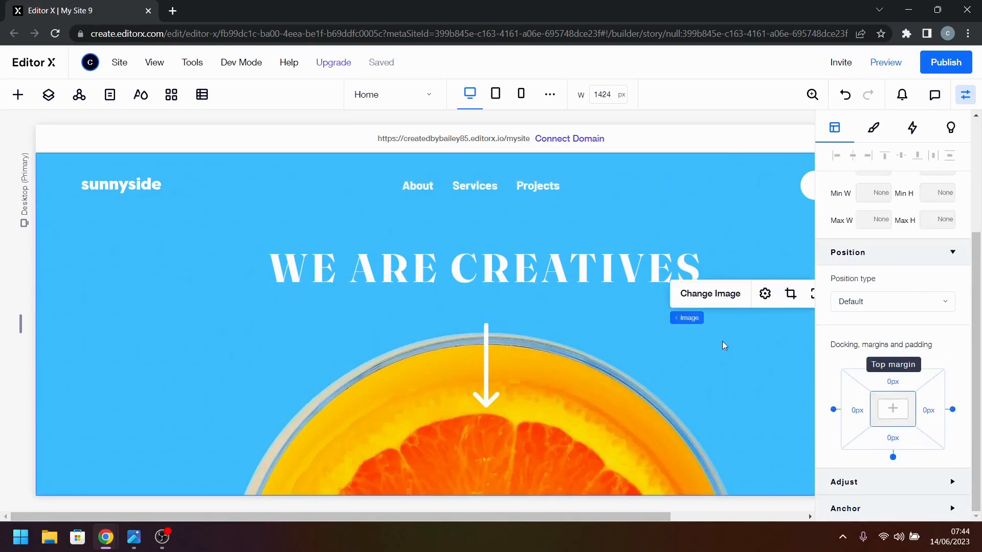
pyautogui.click(140, 542)
pyautogui.click(139, 542)
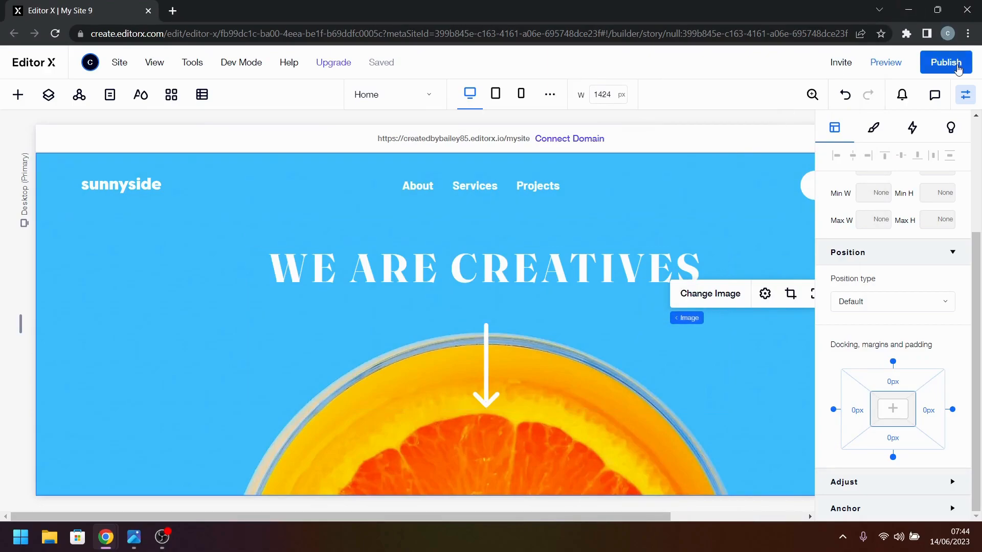
# - Publish the site, check the reloaded live page, and return to the editor with the live page and publish confirmation closed
pyautogui.click(957, 63)
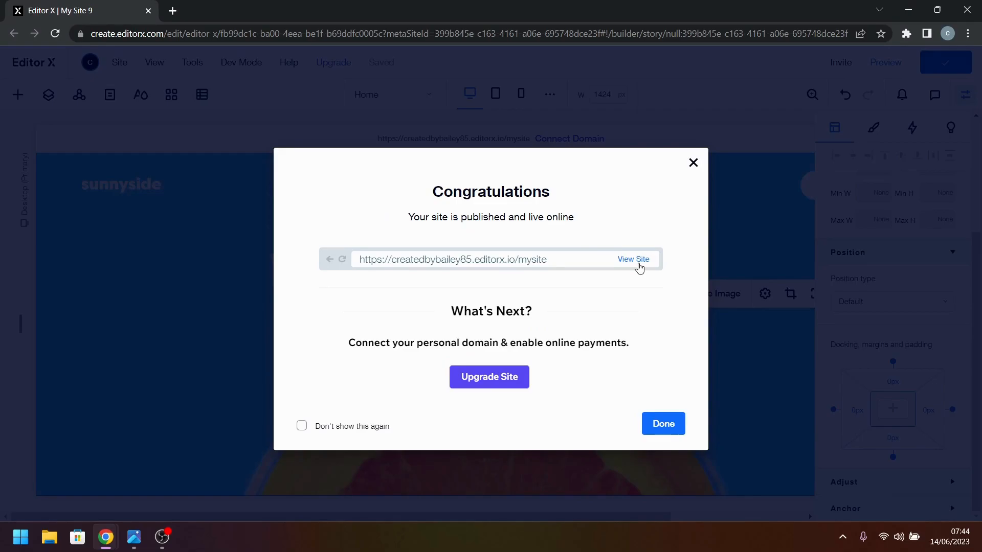
pyautogui.click(636, 260)
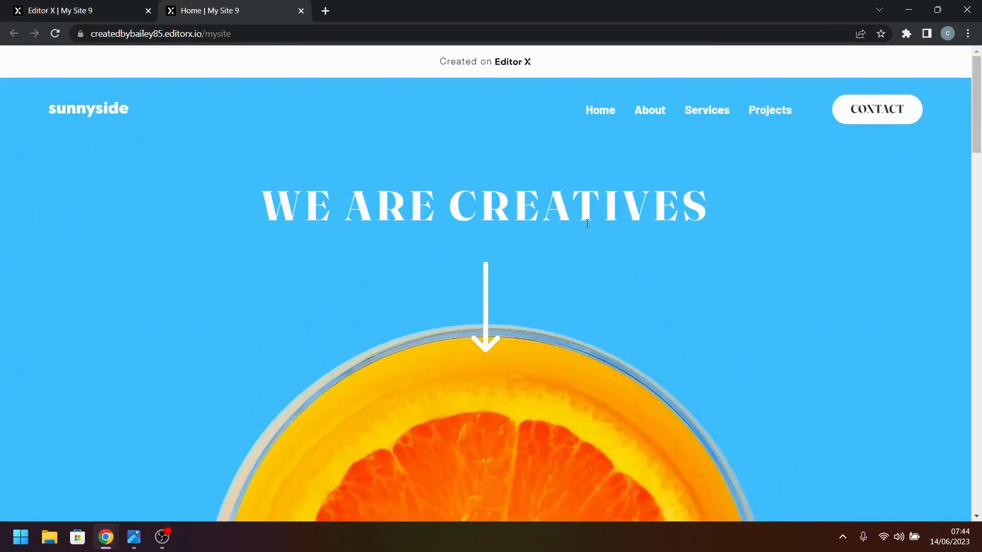
pyautogui.click(57, 35)
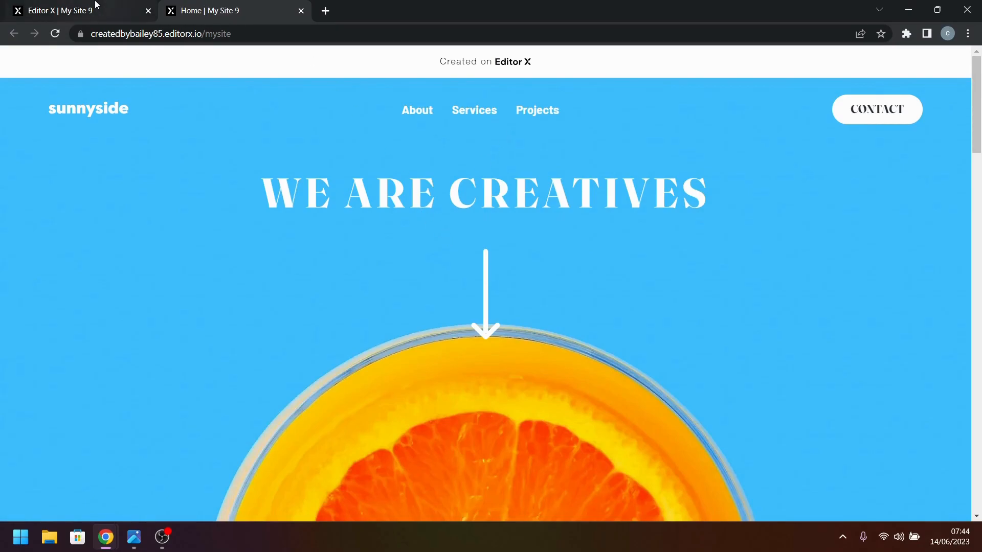
pyautogui.click(97, 6)
pyautogui.click(186, 8)
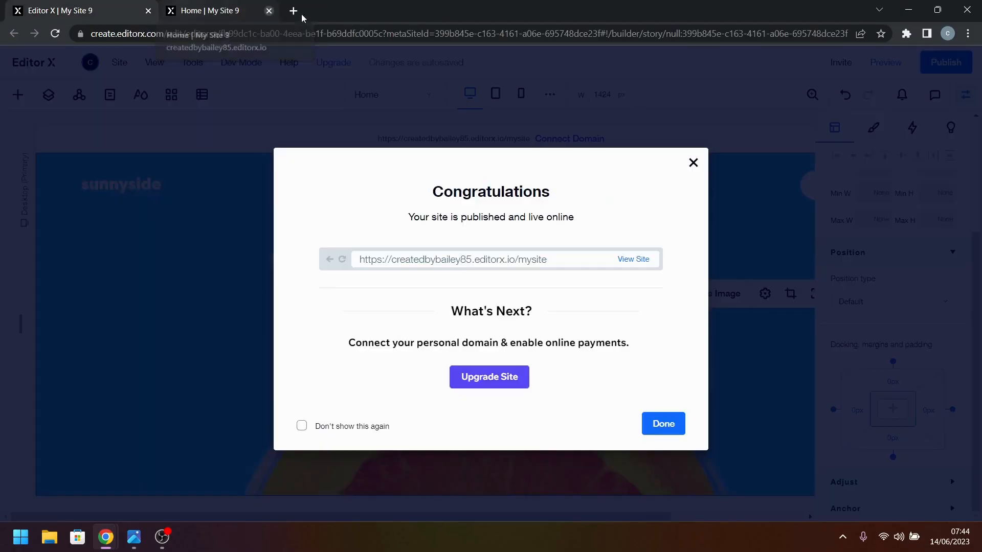
pyautogui.click(300, 11)
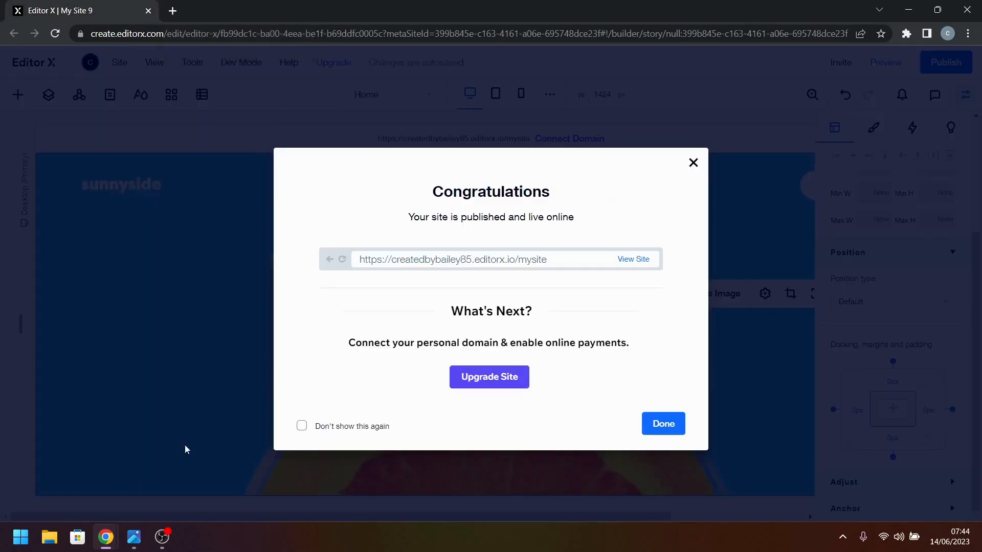
pyautogui.click(694, 163)
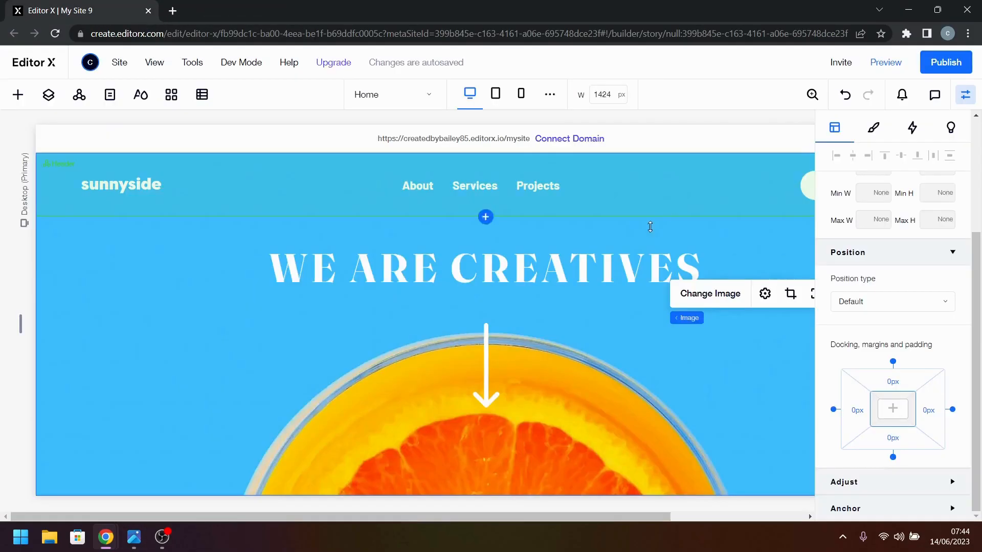
# - Set the header menu's item alignment to right at the desktop breakpoint
pyautogui.click(508, 187)
pyautogui.click(508, 187)
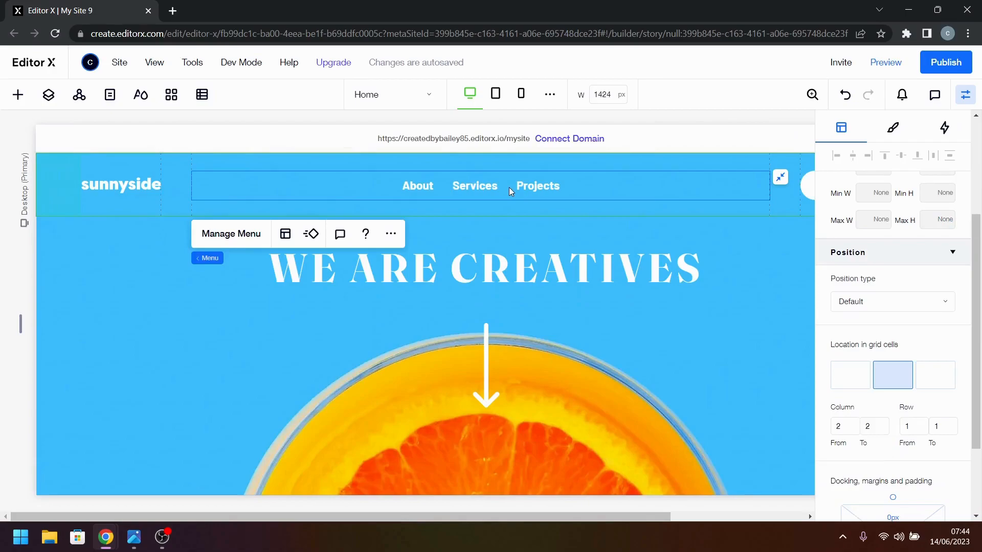
pyautogui.click(285, 234)
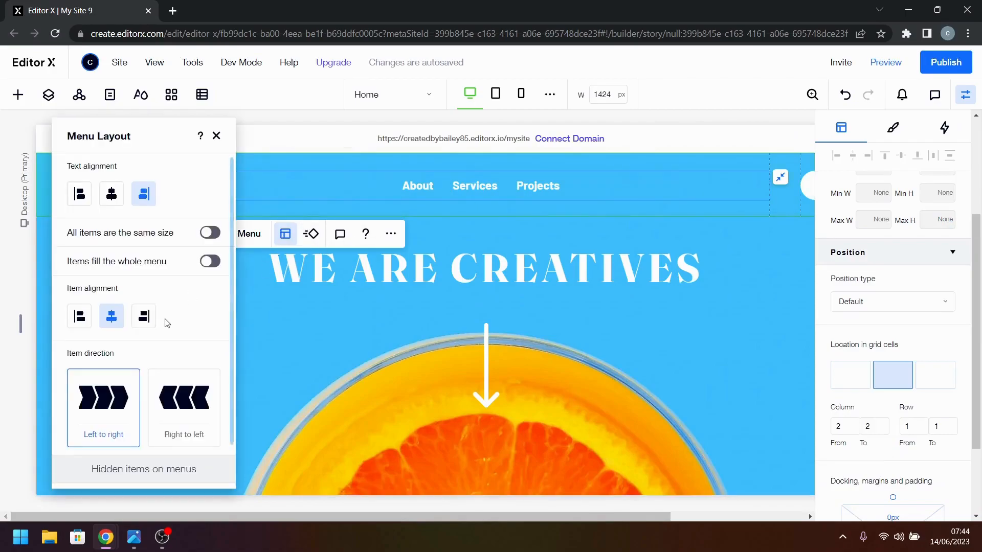
pyautogui.click(144, 321)
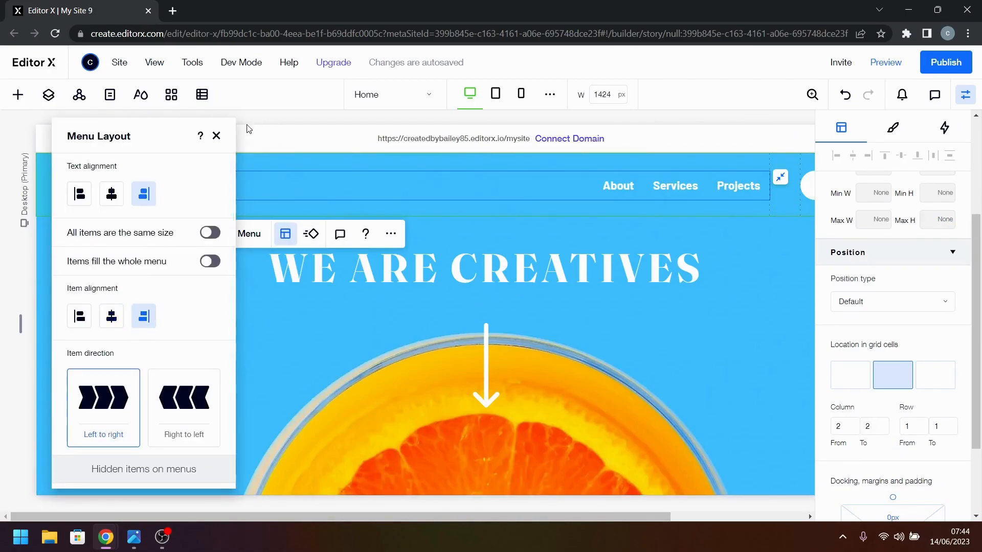
pyautogui.click(217, 136)
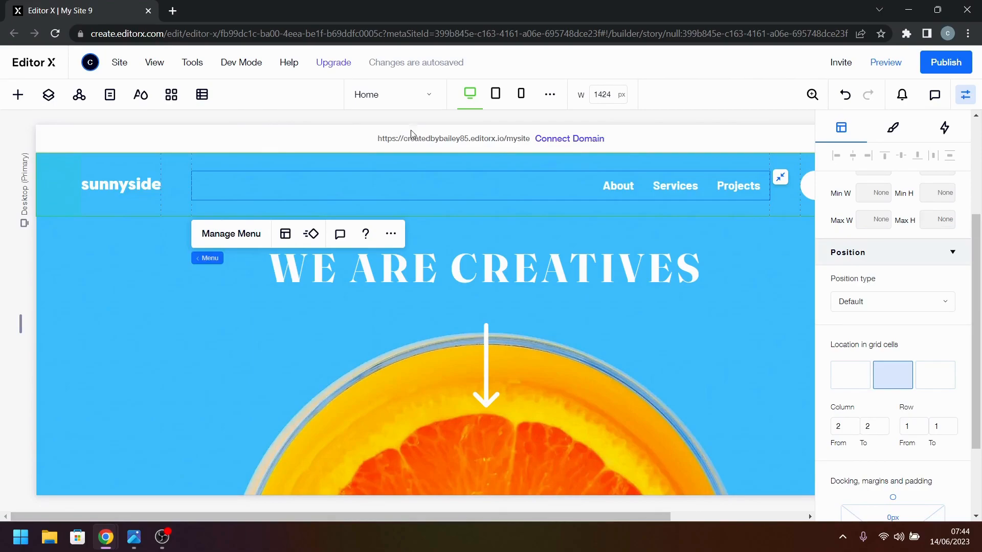
# - Try centred item and text alignment for the header menu at the tablet breakpoint, restoring right alignment for both
pyautogui.click(495, 94)
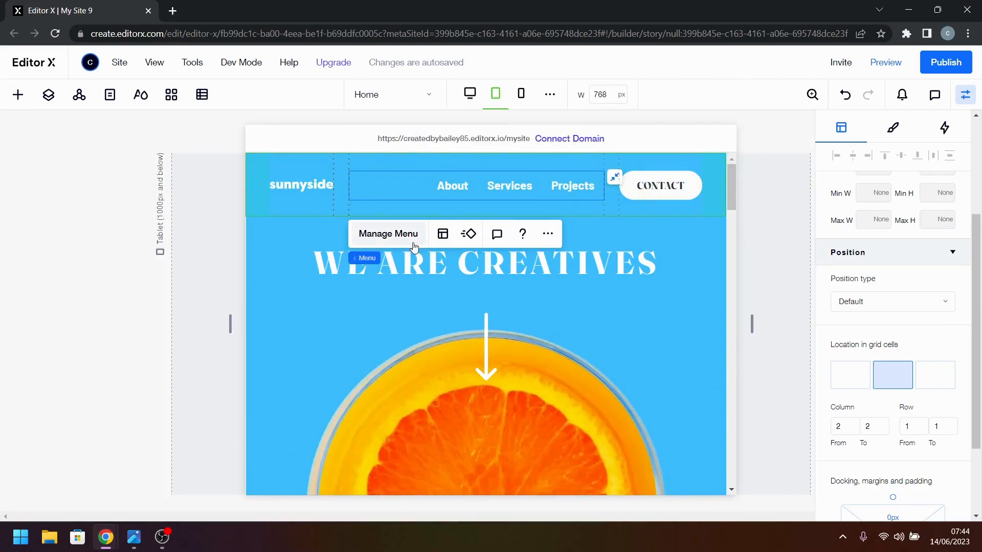
pyautogui.click(442, 235)
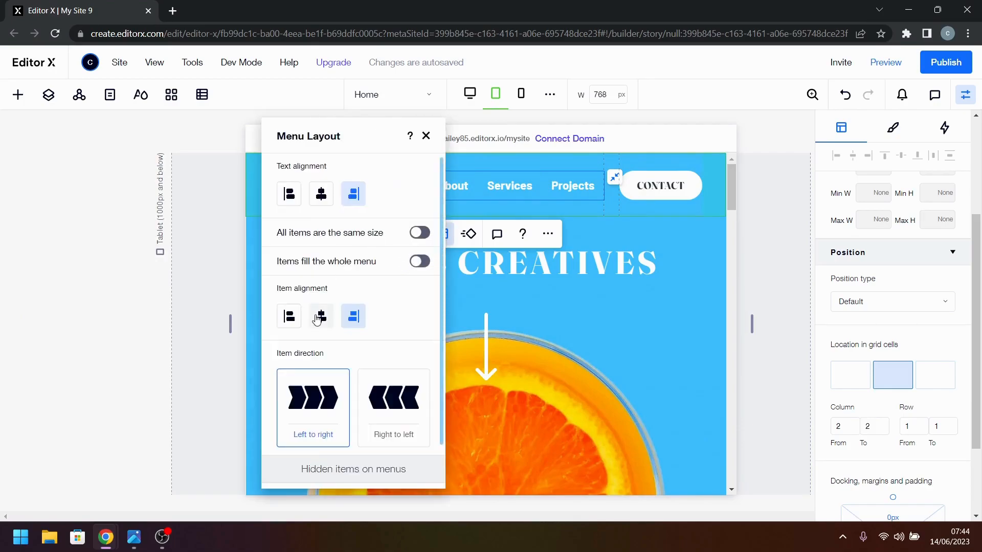
pyautogui.click(322, 316)
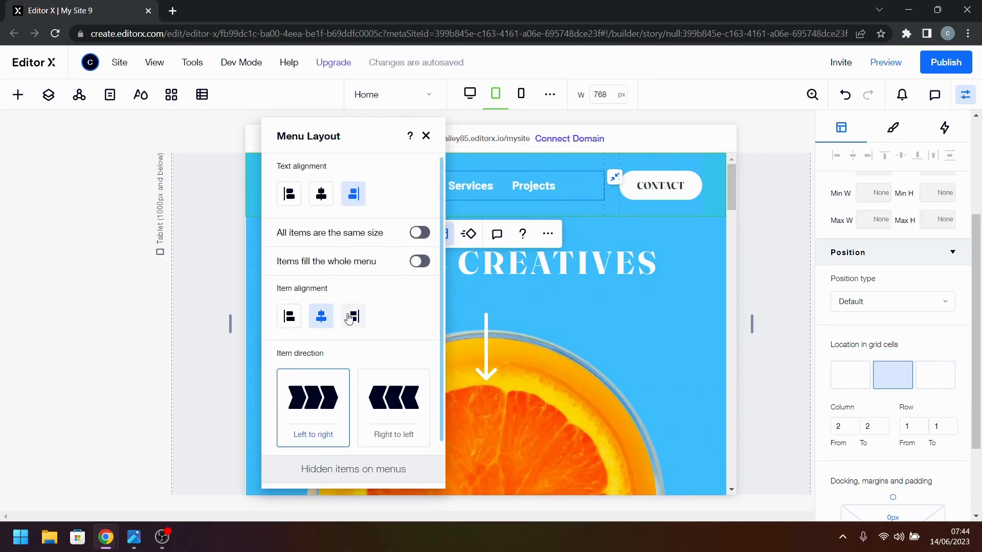
pyautogui.click(350, 318)
pyautogui.click(321, 194)
pyautogui.click(346, 193)
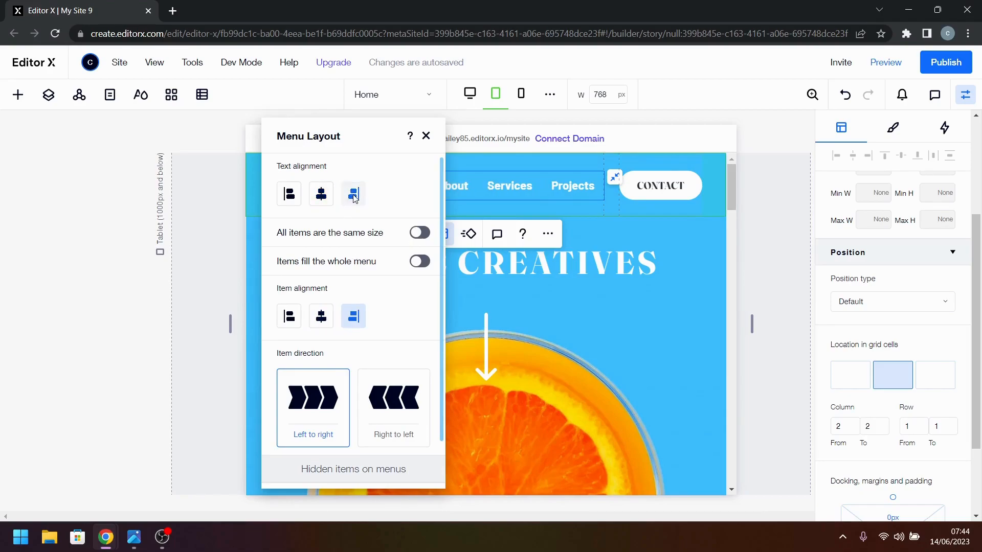
pyautogui.click(427, 135)
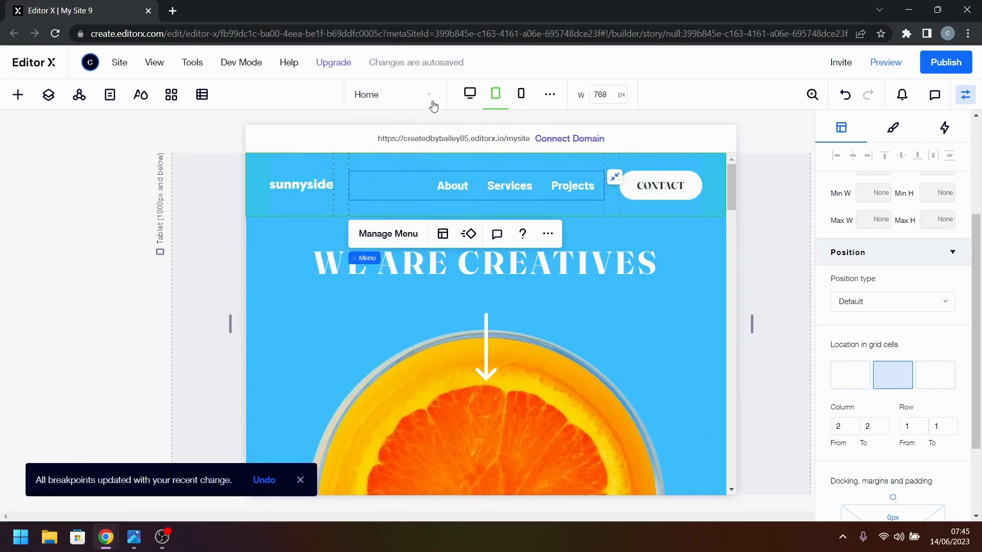
# - Compare the header and hero section layout between the desktop and tablet breakpoints
pyautogui.click(470, 94)
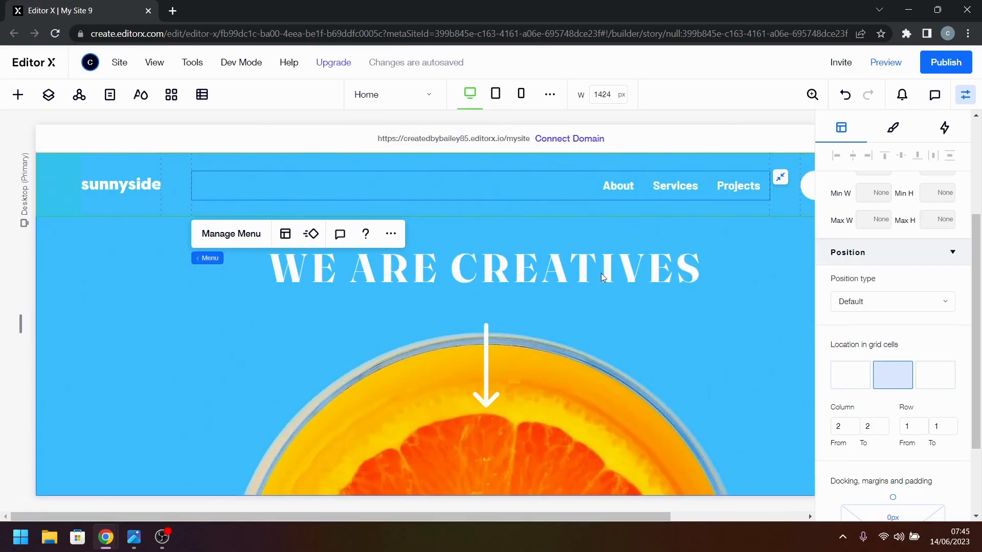
pyautogui.click(496, 94)
pyautogui.click(649, 312)
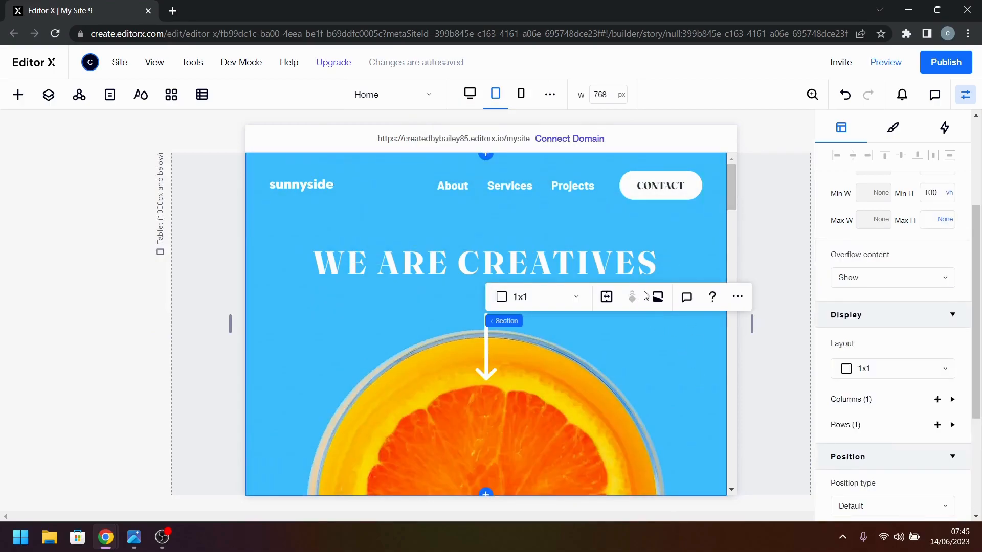
pyautogui.click(469, 95)
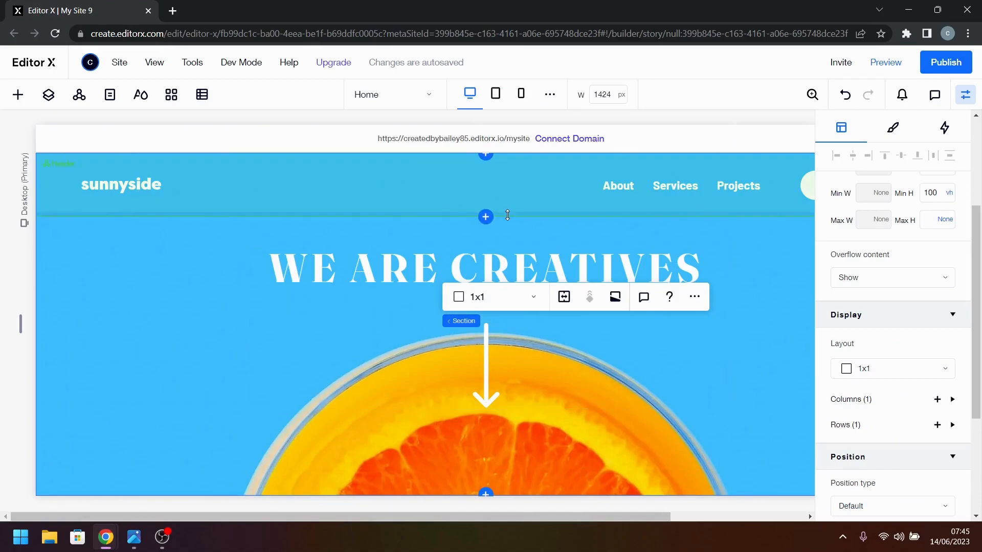
pyautogui.click(357, 177)
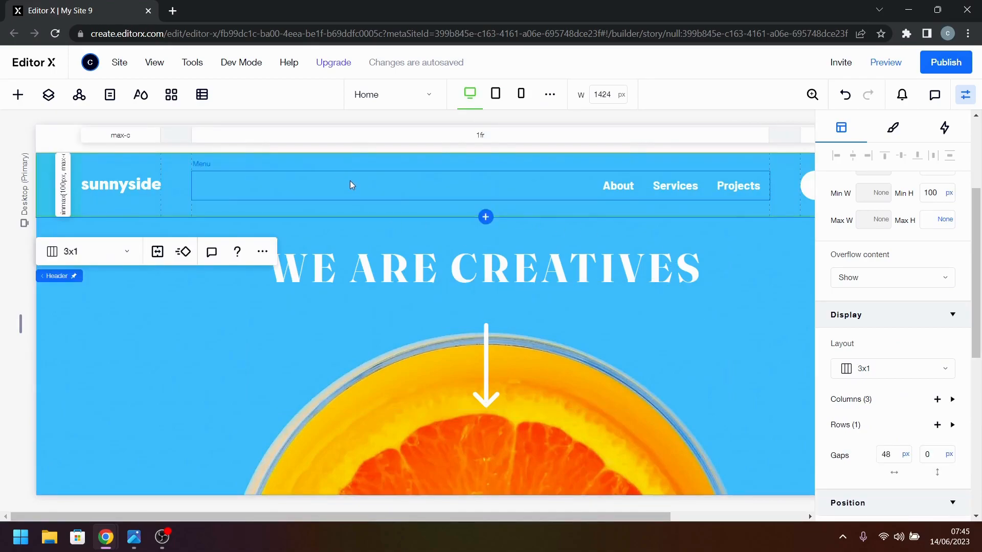
# - Preview the desktop home page and check how the header sits over the sections below the hero
pyautogui.click(889, 63)
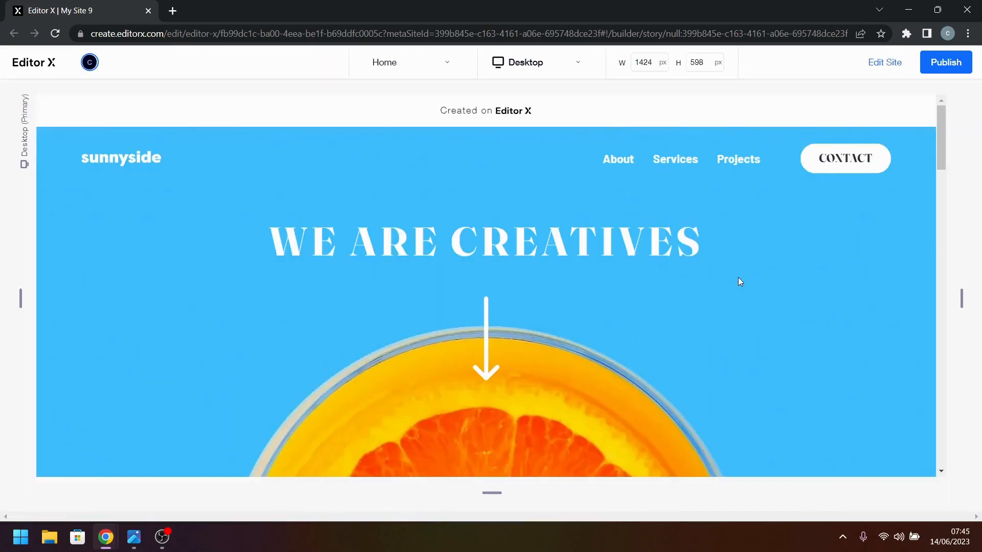
pyautogui.scroll(-1, 740, 281)
pyautogui.scroll(-5, 738, 278)
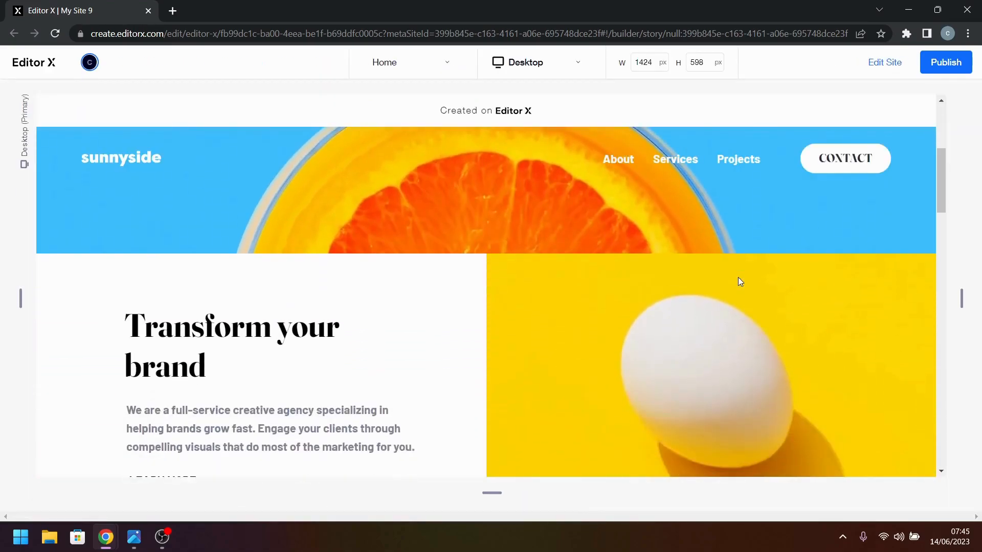
# - Leave the preview and turn on the header's scroll-effect transition, setting its type to Fade
pyautogui.scroll(6, 738, 277)
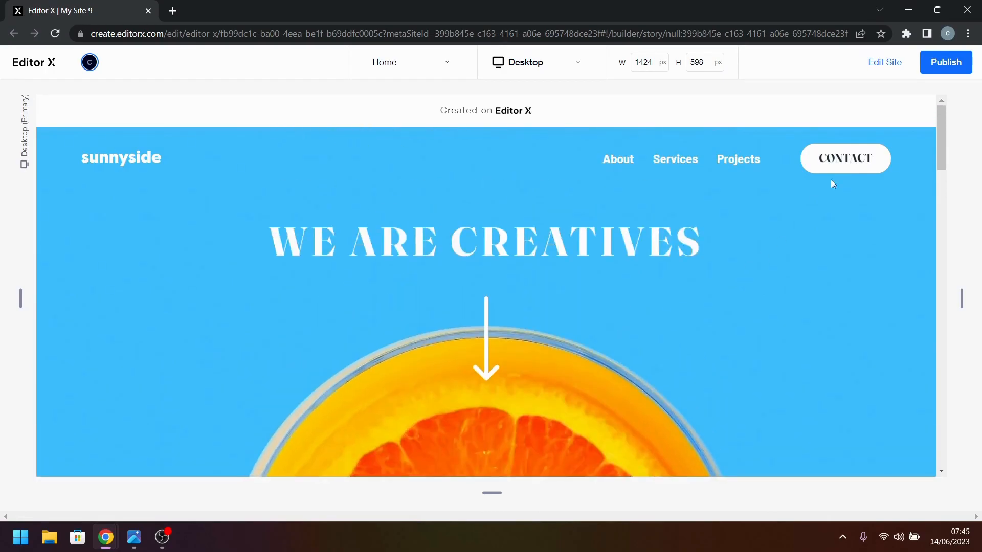
pyautogui.click(887, 58)
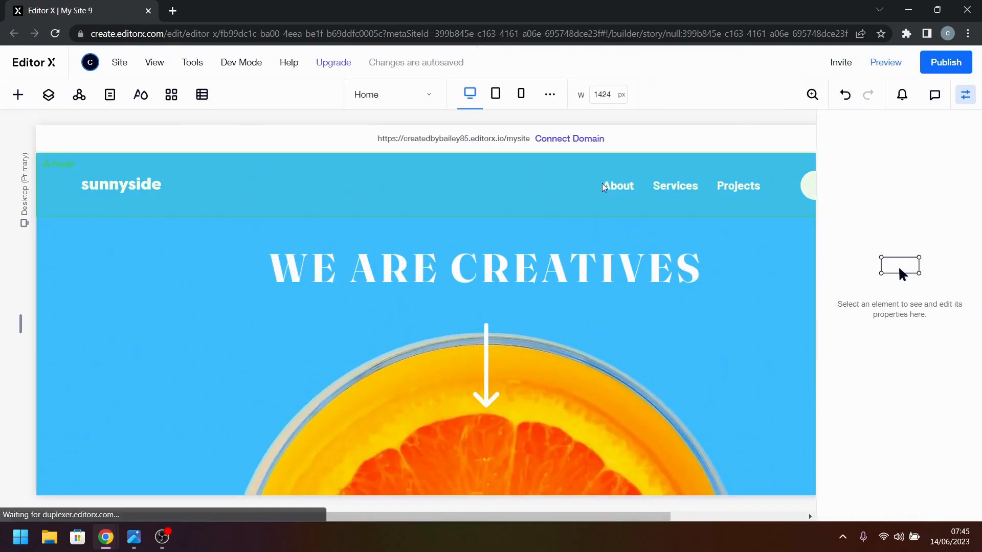
pyautogui.click(458, 192)
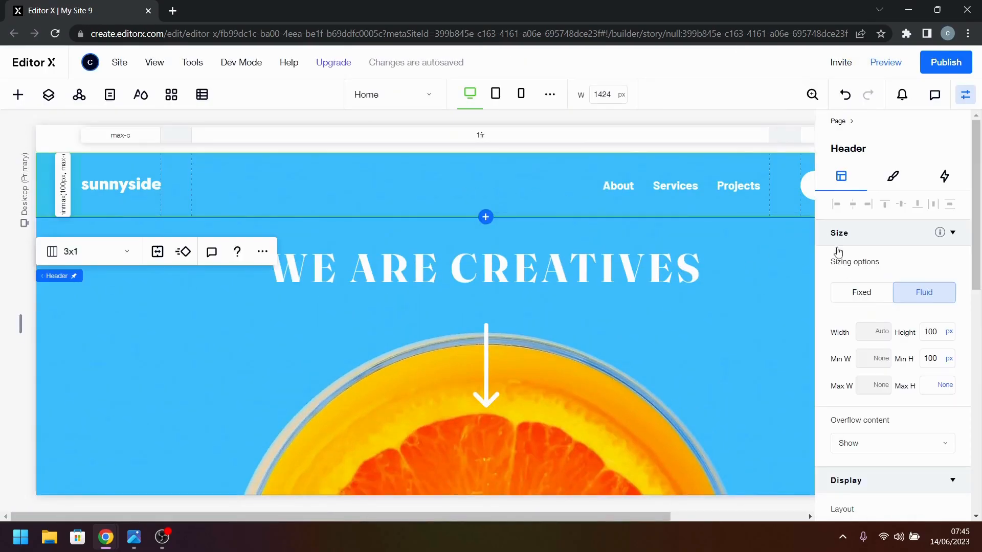
pyautogui.scroll(-5, 888, 337)
pyautogui.scroll(-5, 888, 337)
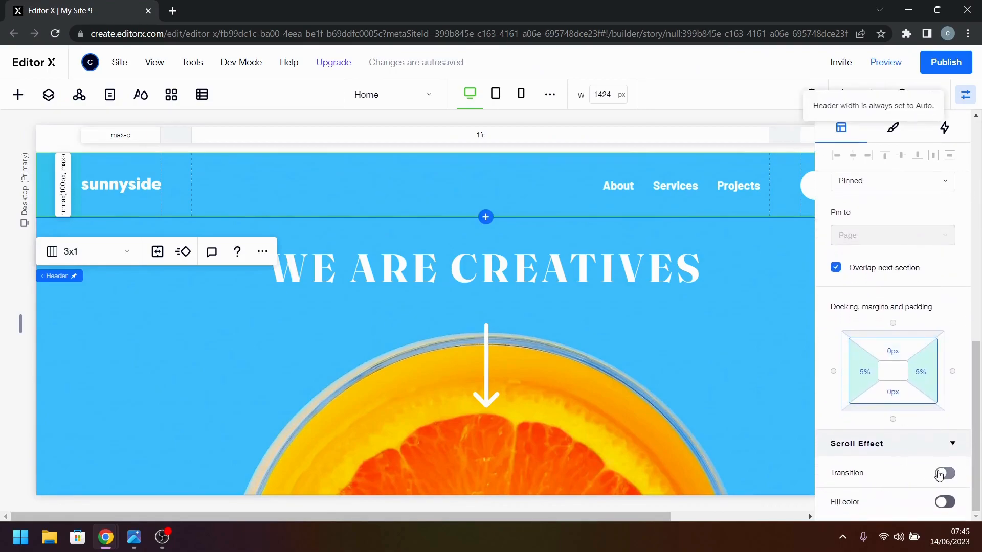
pyautogui.click(946, 474)
pyautogui.scroll(-4, 875, 455)
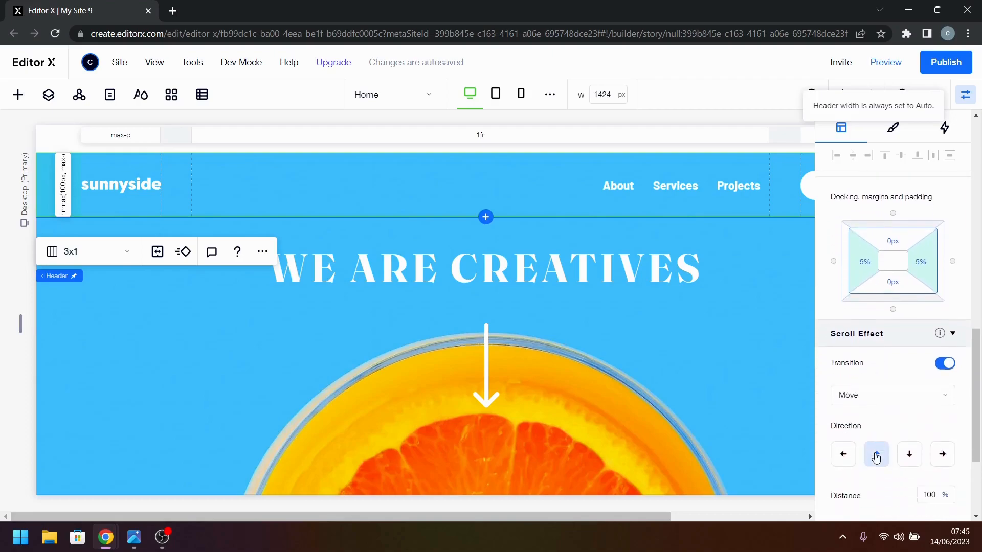
pyautogui.scroll(-2, 868, 418)
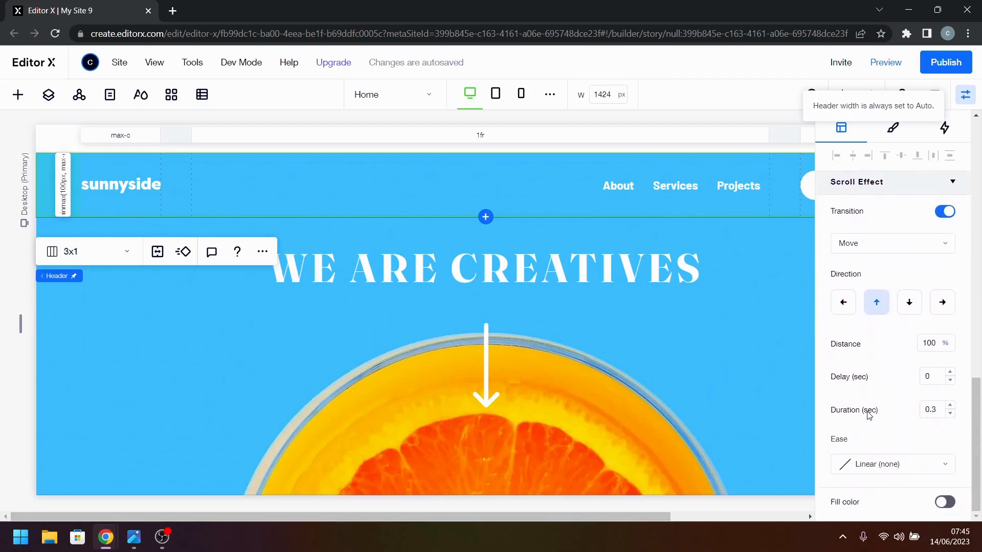
pyautogui.click(870, 245)
pyautogui.click(876, 271)
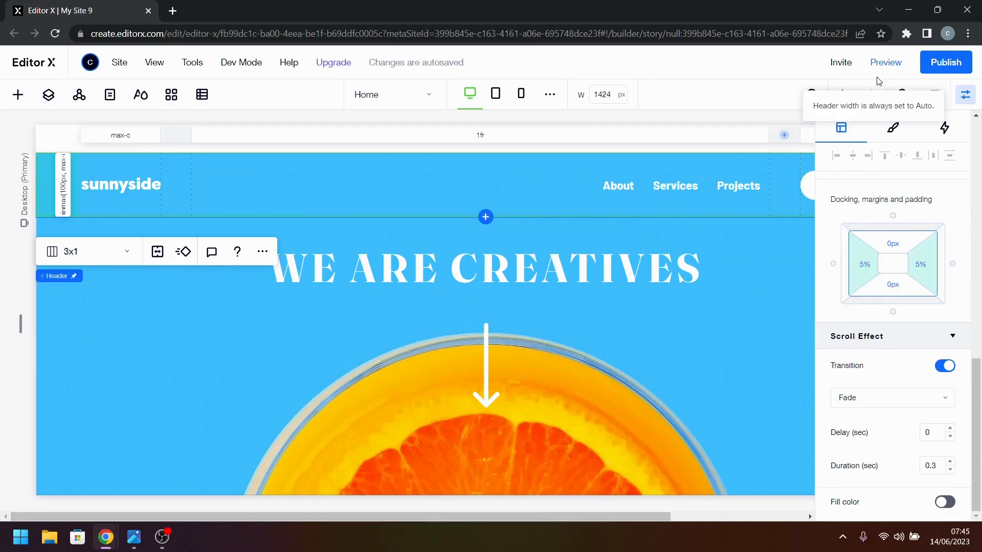
# - Preview the desktop home page to check how the header fades while scrolling past the hero, and return to editing
pyautogui.click(884, 62)
pyautogui.scroll(-2, 703, 268)
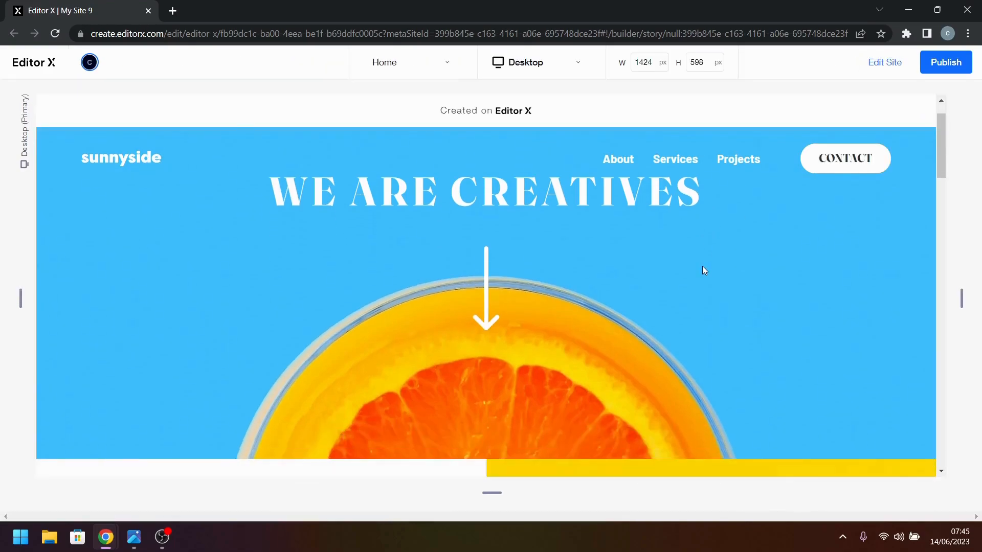
pyautogui.scroll(-5, 703, 269)
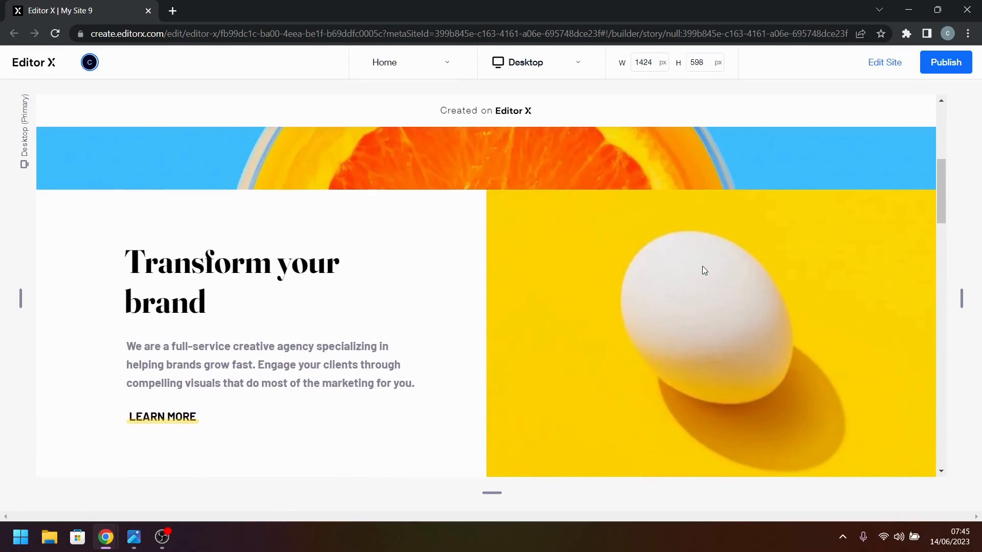
pyautogui.scroll(6, 702, 269)
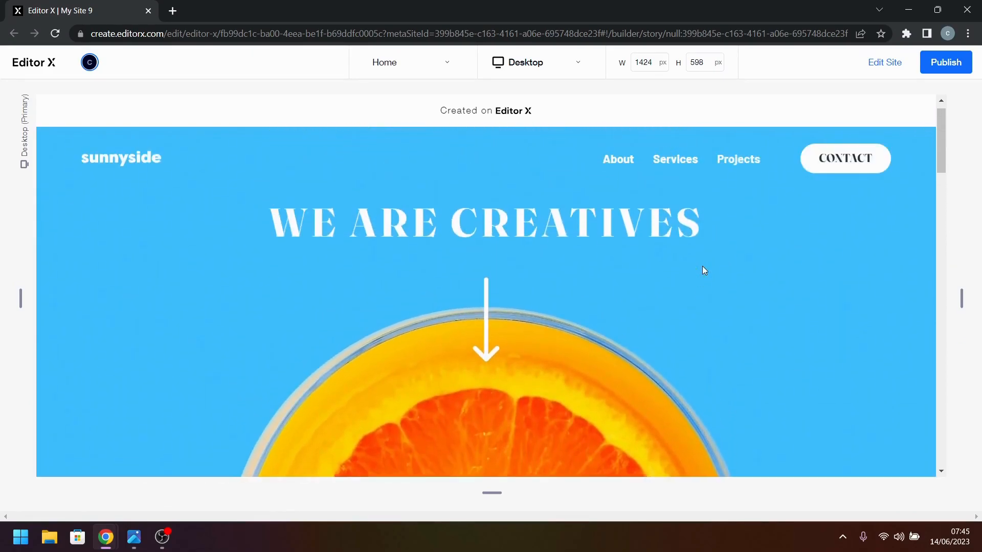
pyautogui.scroll(-8, 702, 270)
pyautogui.scroll(3, 703, 270)
pyautogui.scroll(5, 701, 269)
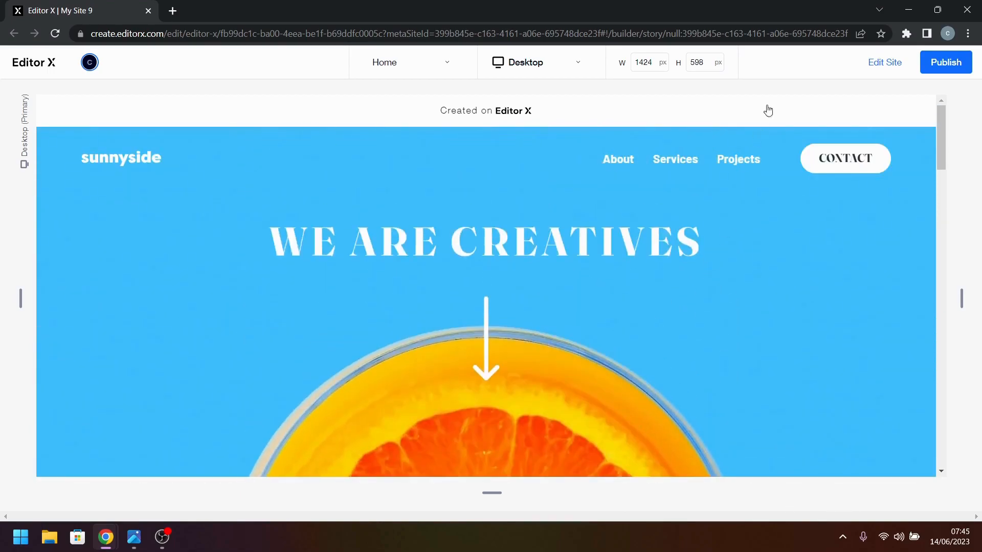
pyautogui.click(880, 71)
# - Turn on the header's scroll-effect fill color and open the color picker for it
pyautogui.click(436, 195)
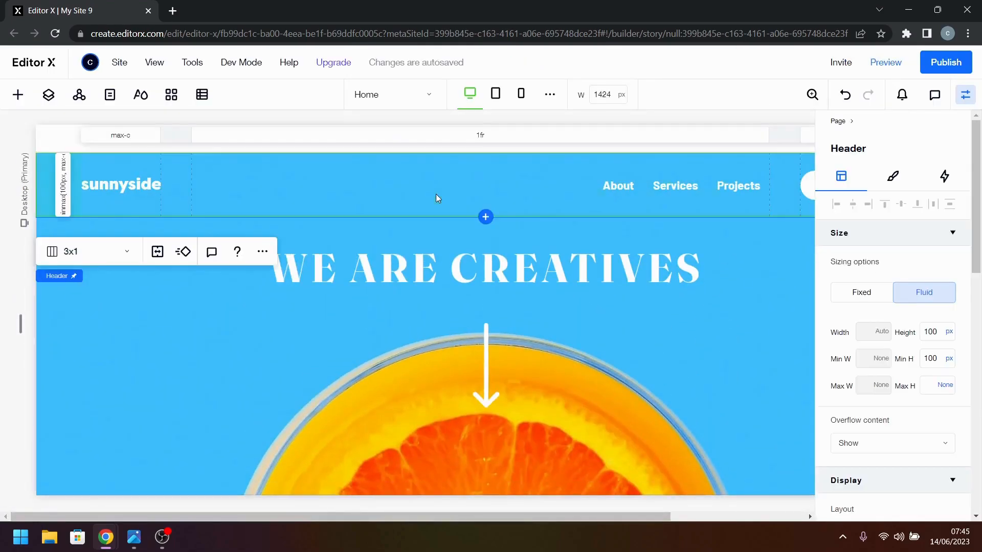
pyautogui.scroll(-6, 927, 463)
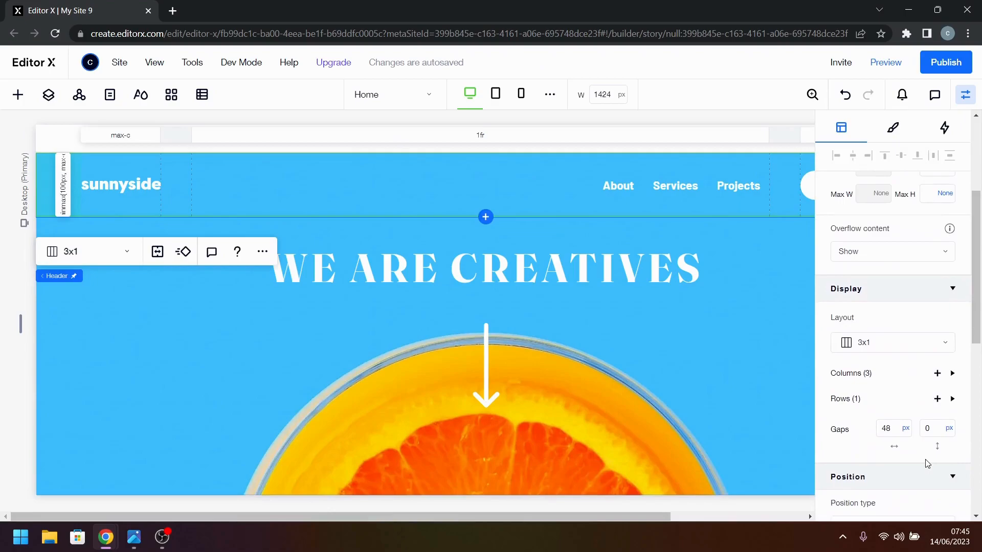
pyautogui.scroll(-6, 927, 463)
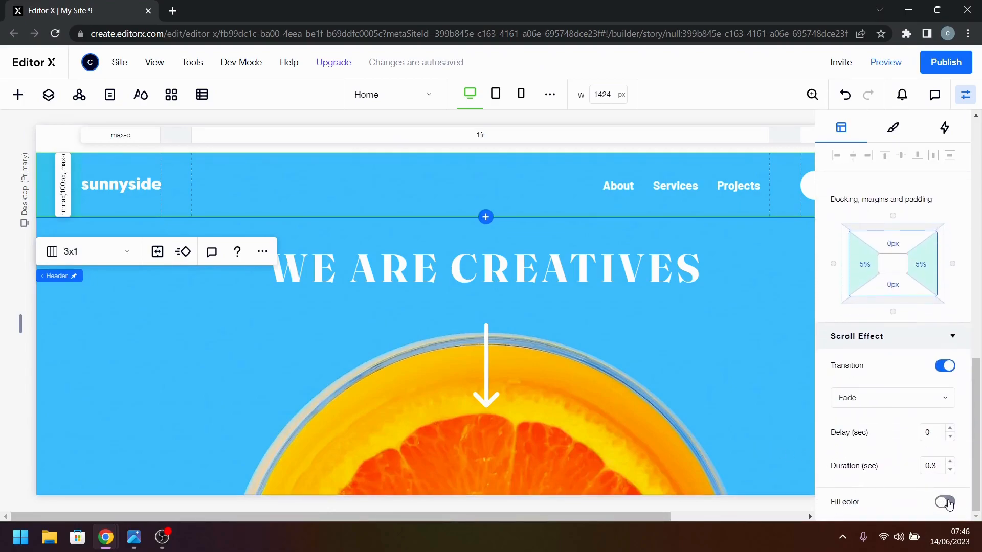
pyautogui.click(945, 503)
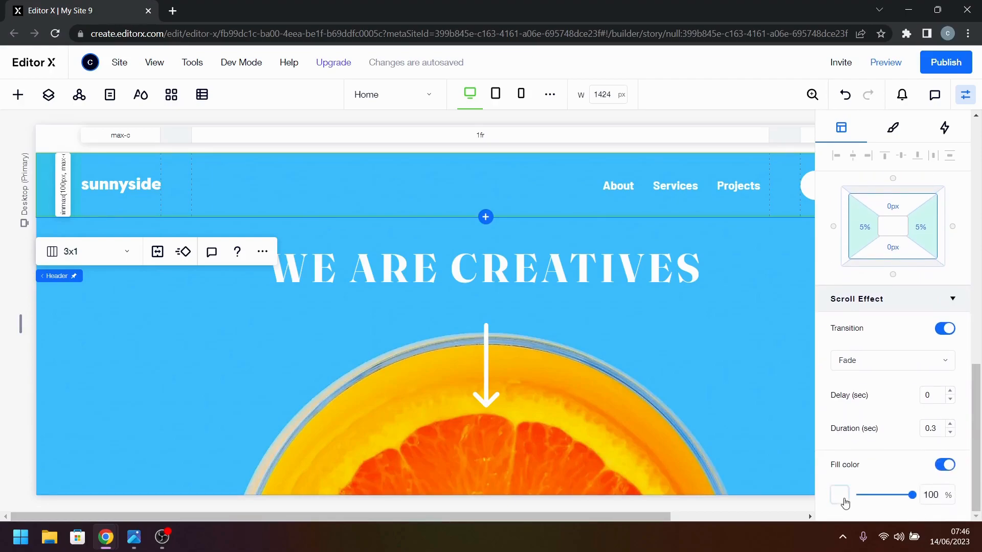
pyautogui.click(843, 499)
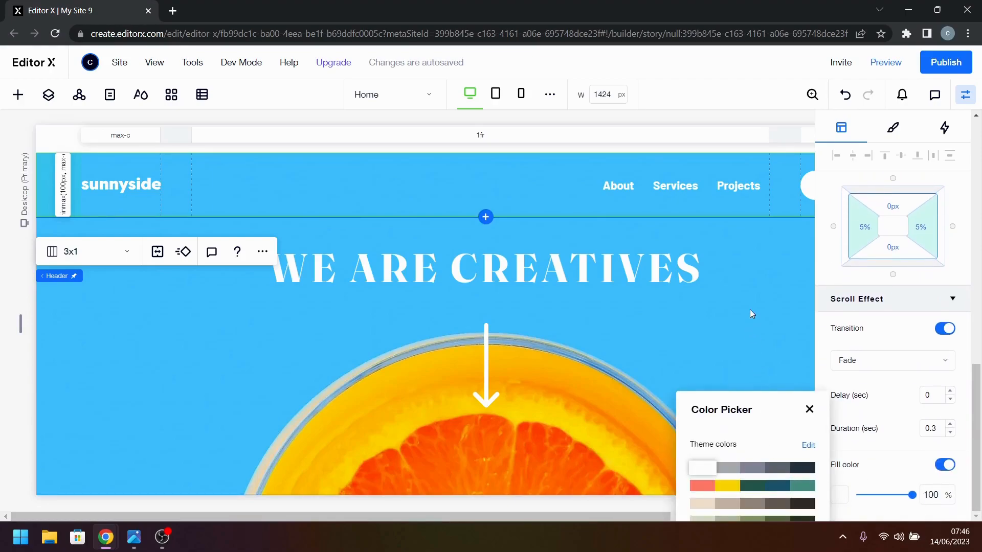
pyautogui.moveTo(762, 408); pyautogui.dragTo(747, 264)
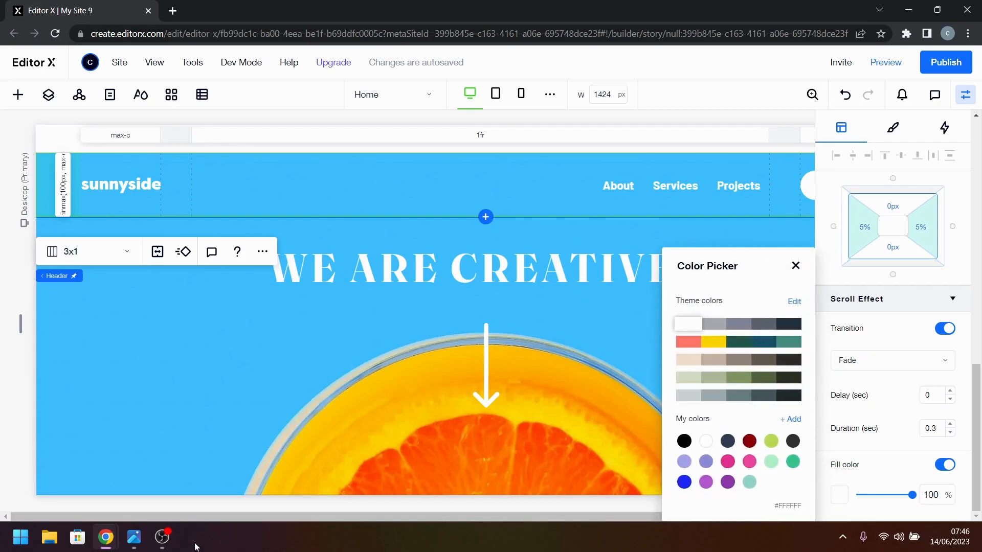
# - Switch to the Figma design, sample the hero's blue background into the small rectangle's fill, and copy its hex code 3DBEFF
pyautogui.moveTo(105, 538)
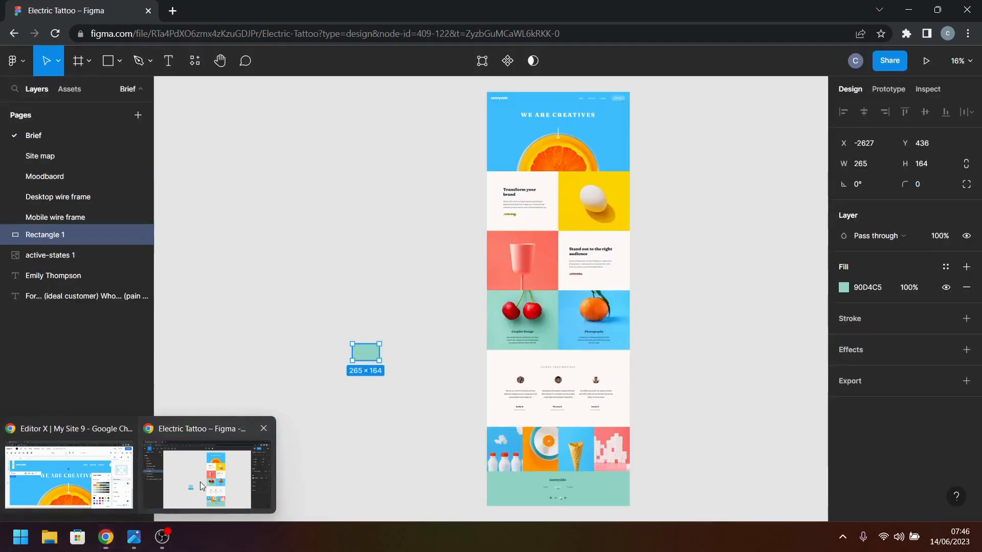
pyautogui.click(200, 486)
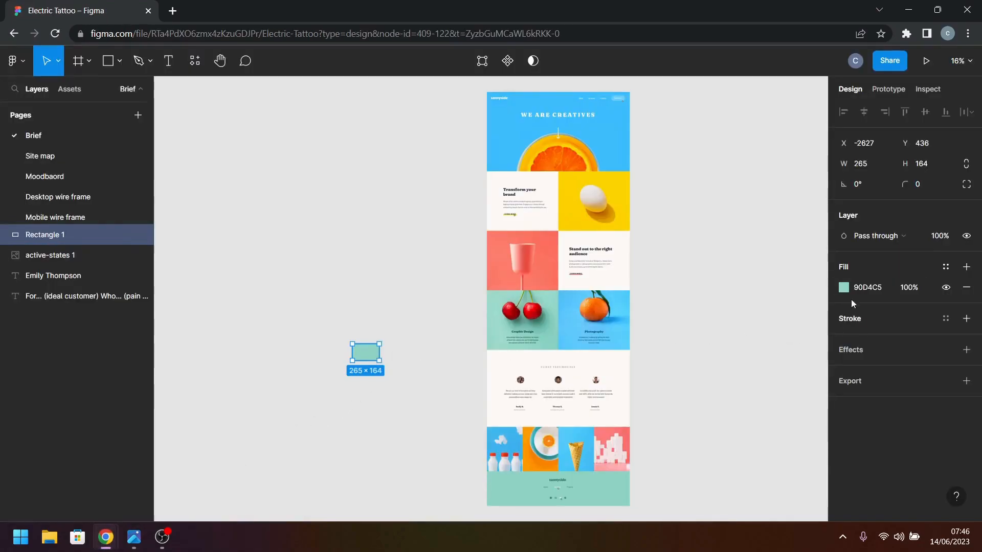
pyautogui.click(844, 287)
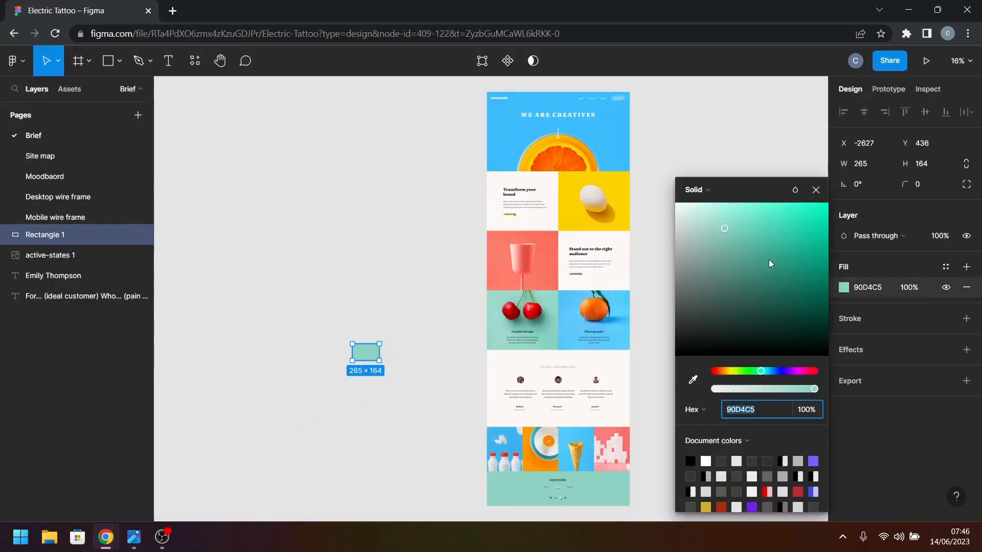
pyautogui.click(691, 382)
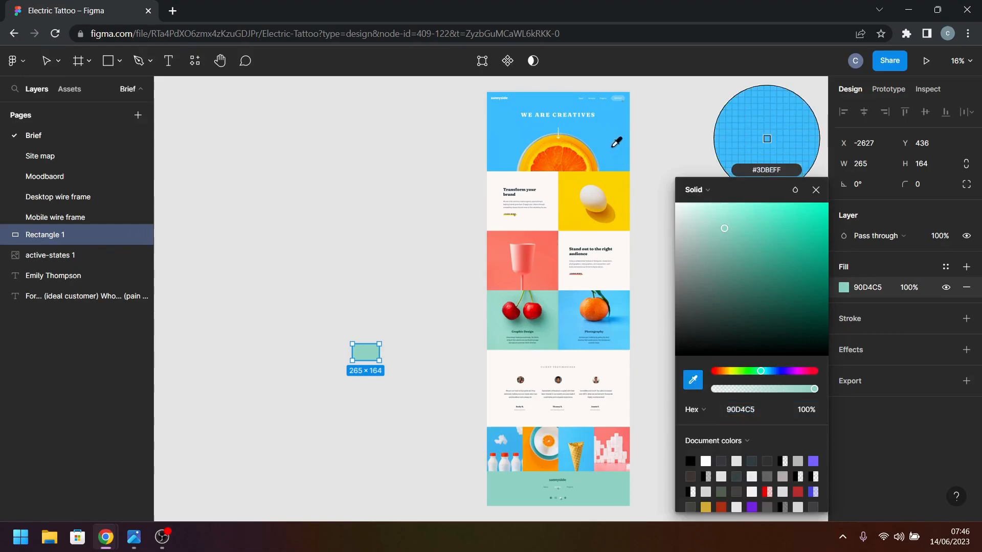
pyautogui.click(616, 142)
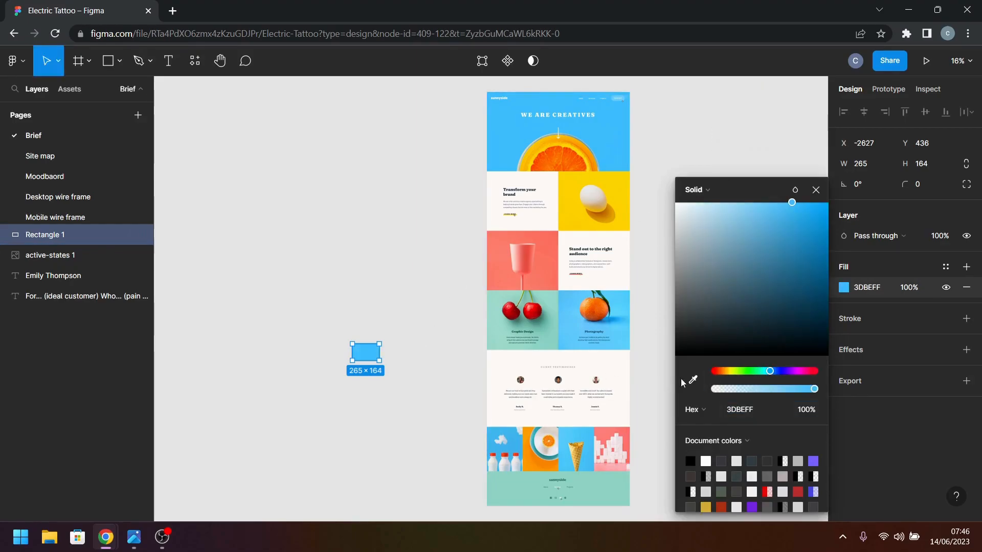
pyautogui.click(740, 409)
pyautogui.rightClick(748, 410)
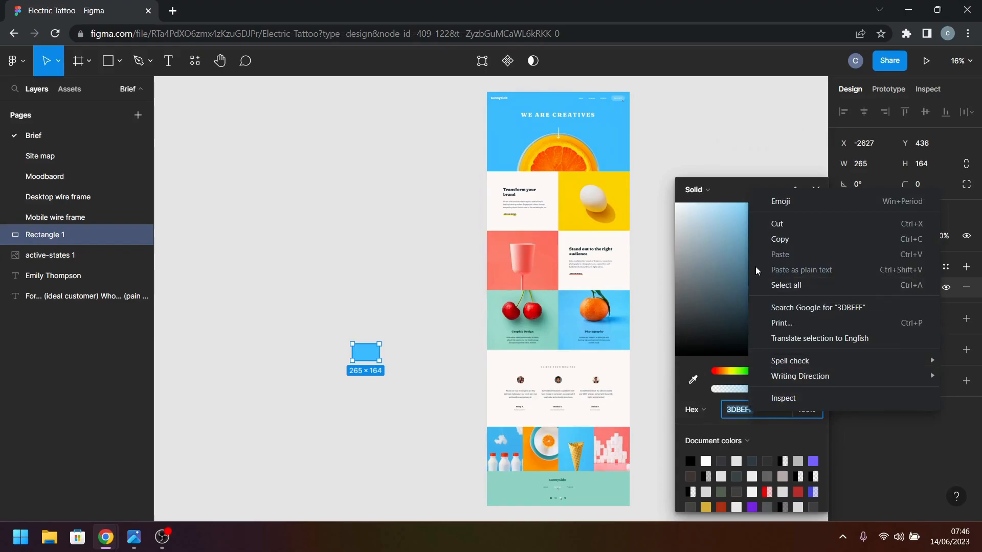
pyautogui.click(776, 240)
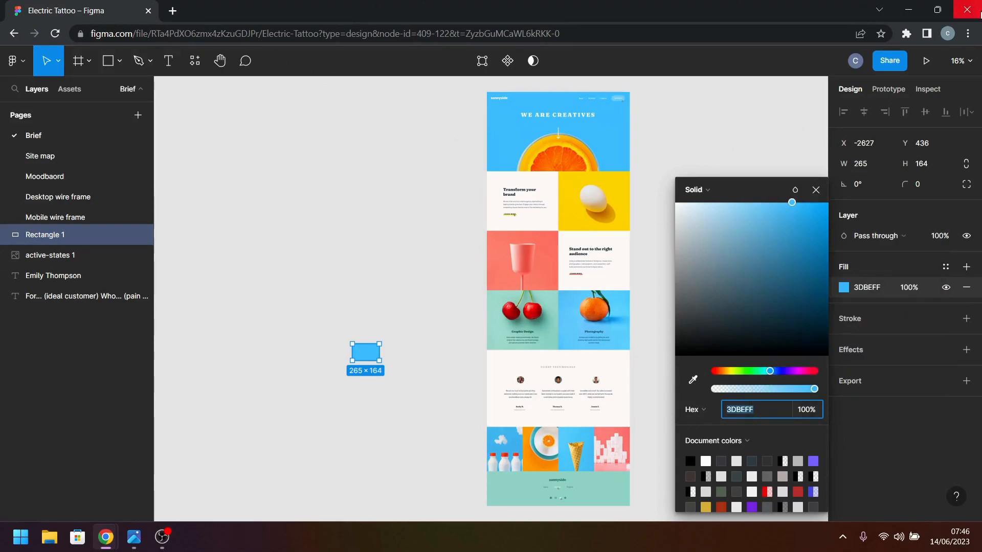
pyautogui.click(968, 8)
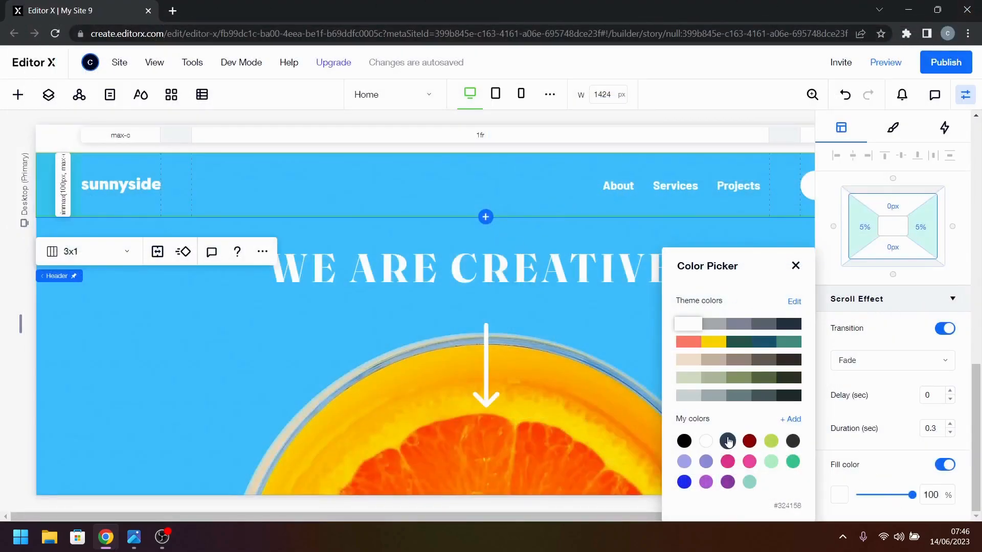
# - Add #3DBEFF as a custom color and apply it to the header's scroll-effect fill
pyautogui.click(793, 419)
pyautogui.click(753, 460)
pyautogui.doubleClick(755, 454)
pyautogui.write('38B6FF')
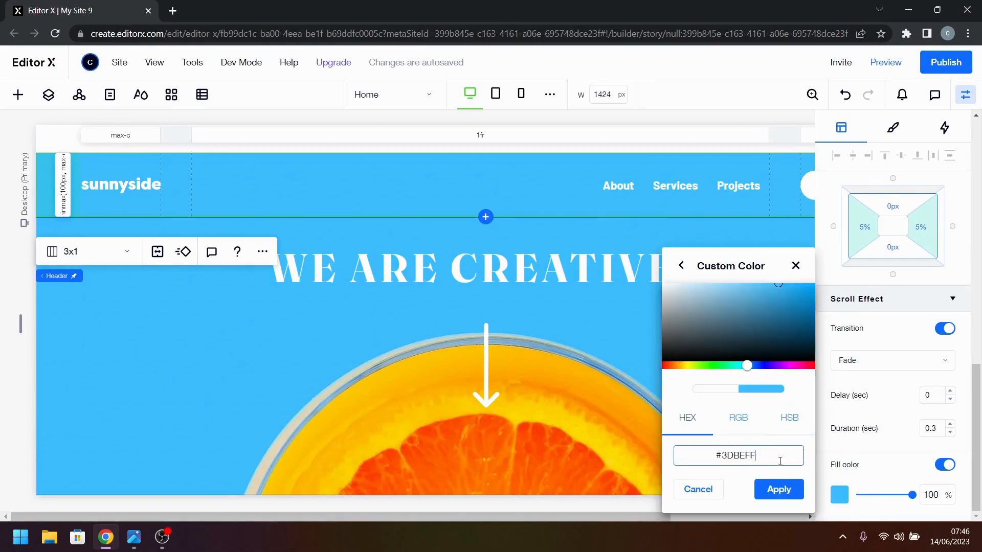
pyautogui.click(779, 490)
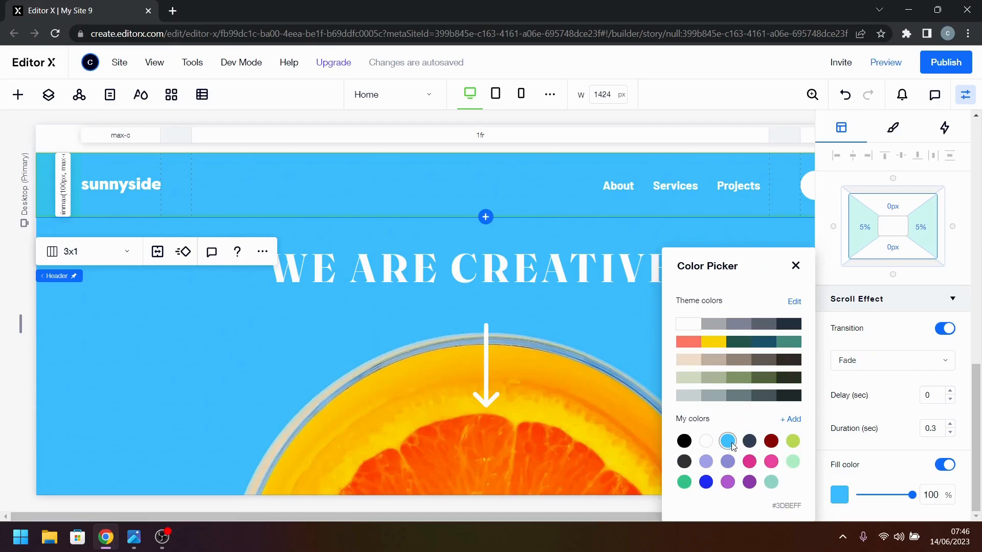
pyautogui.click(795, 265)
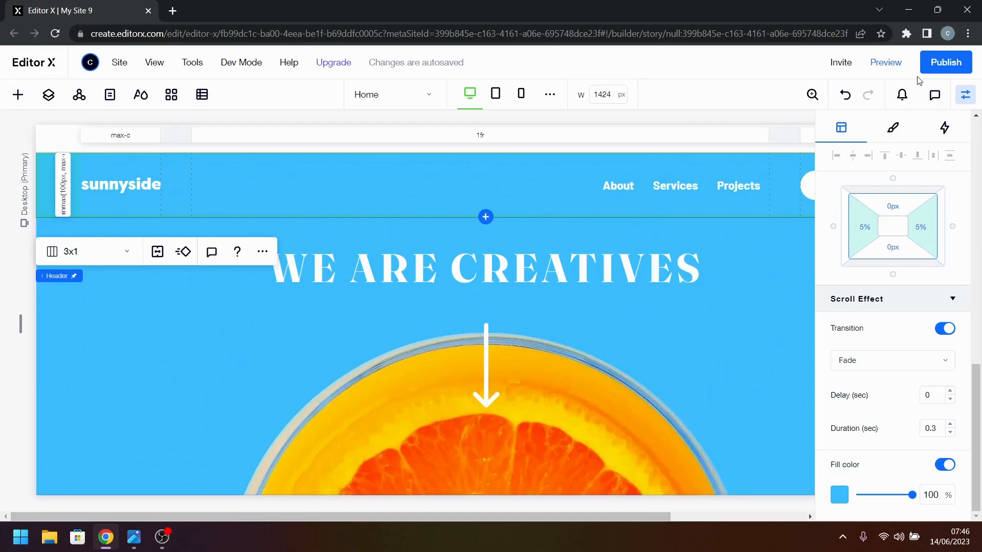
# - Preview the desktop home page to check the header's fill color while scrolling, and return to editing
pyautogui.click(886, 62)
pyautogui.scroll(-6, 871, 257)
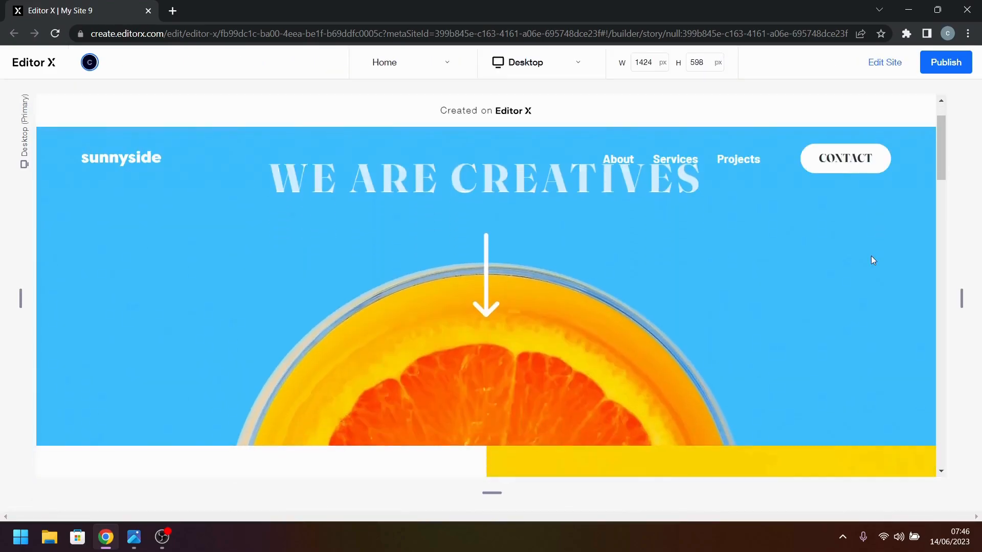
pyautogui.scroll(-2, 871, 256)
pyautogui.scroll(2, 865, 261)
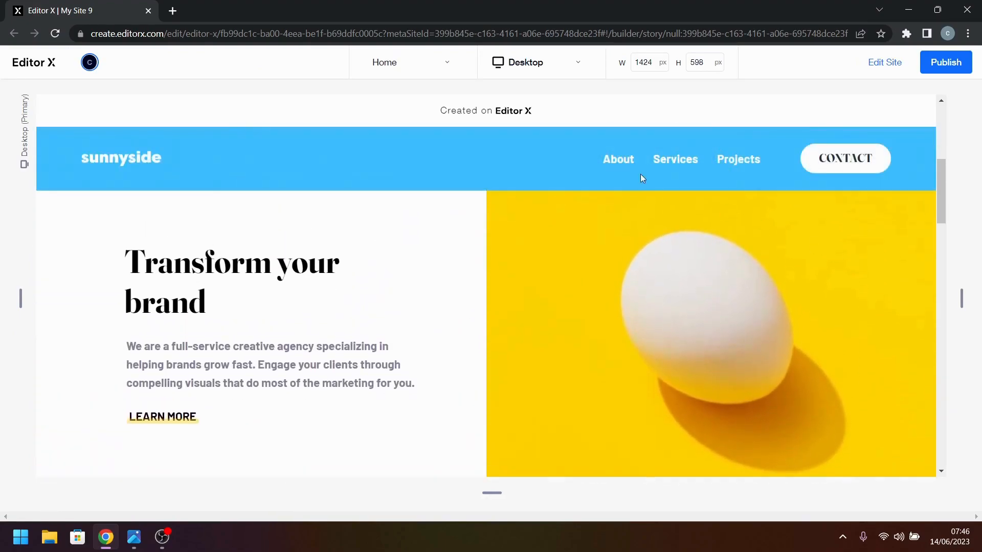
pyautogui.scroll(5, 739, 292)
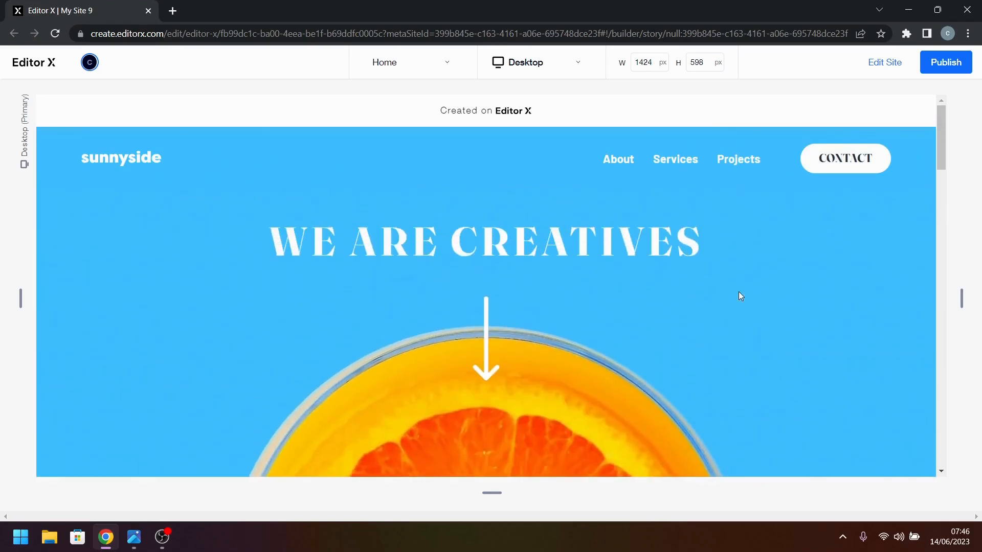
pyautogui.click(885, 62)
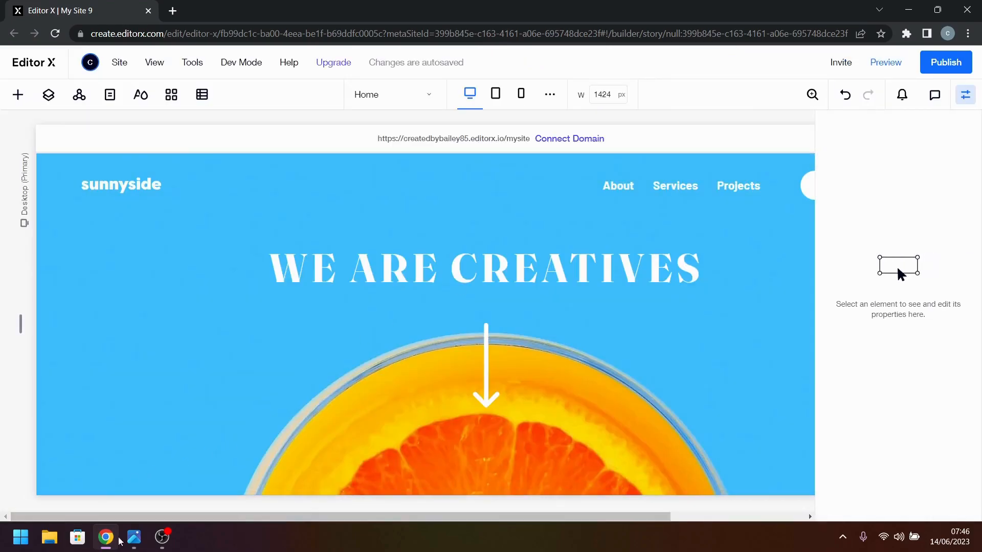
# - Switch to the Photos viewer, bring up active-states.jpg, and zoom in to examine the reference design's active states
pyautogui.click(131, 545)
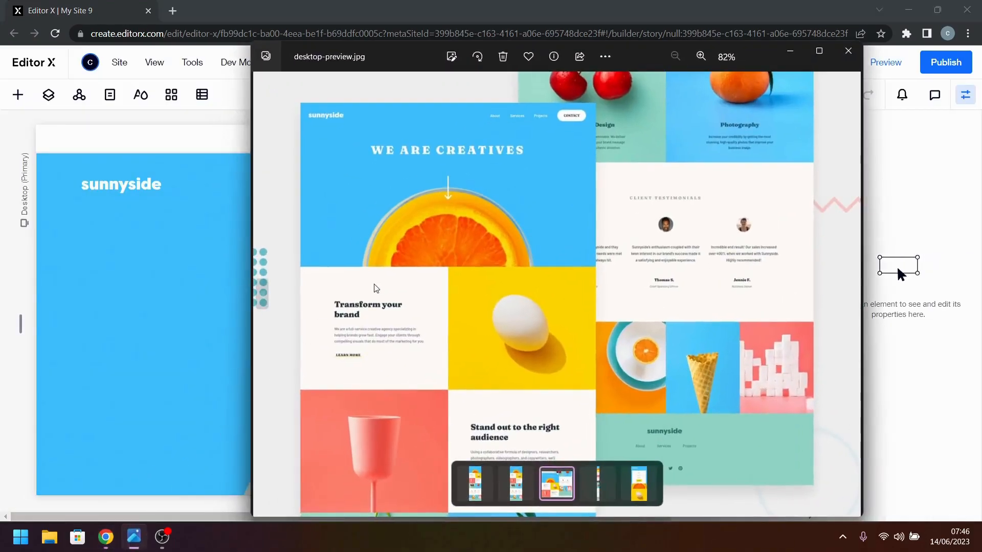
pyautogui.click(271, 297)
pyautogui.click(272, 298)
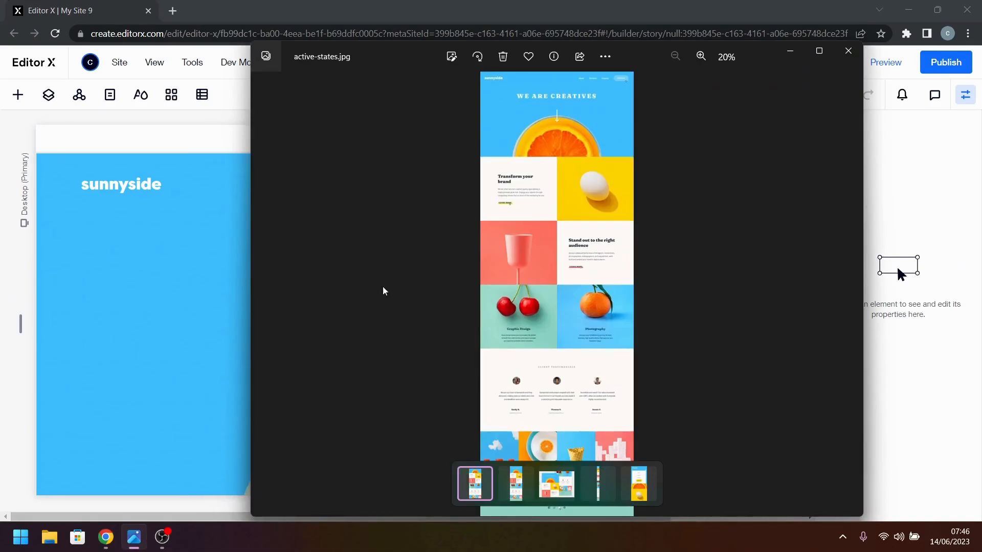
pyautogui.scroll(2, 625, 158)
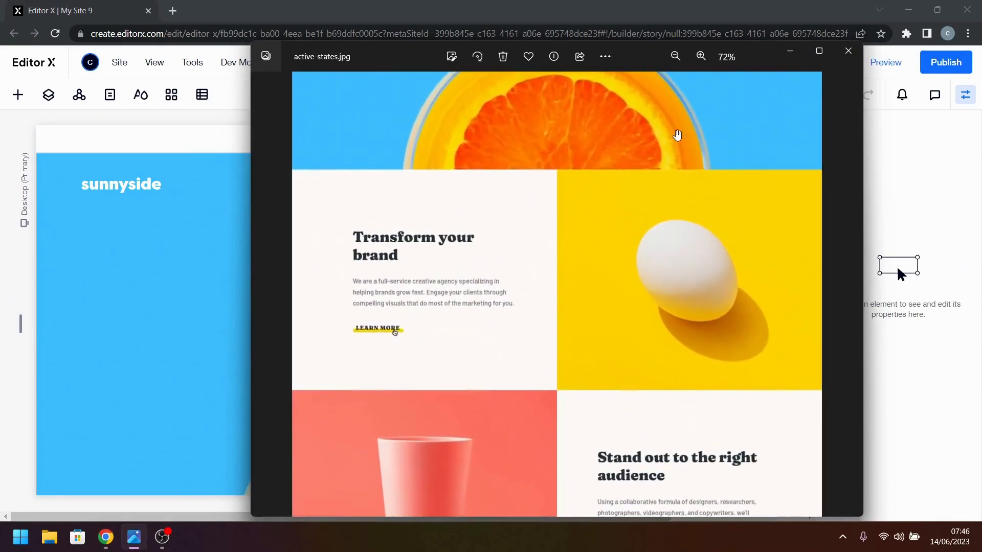
# - Examine the header menu and CONTACT button's active states in the reference image, and return to the site editor
pyautogui.moveTo(671, 137); pyautogui.dragTo(684, 351)
pyautogui.moveTo(703, 230); pyautogui.dragTo(687, 361)
pyautogui.scroll(2, 758, 180)
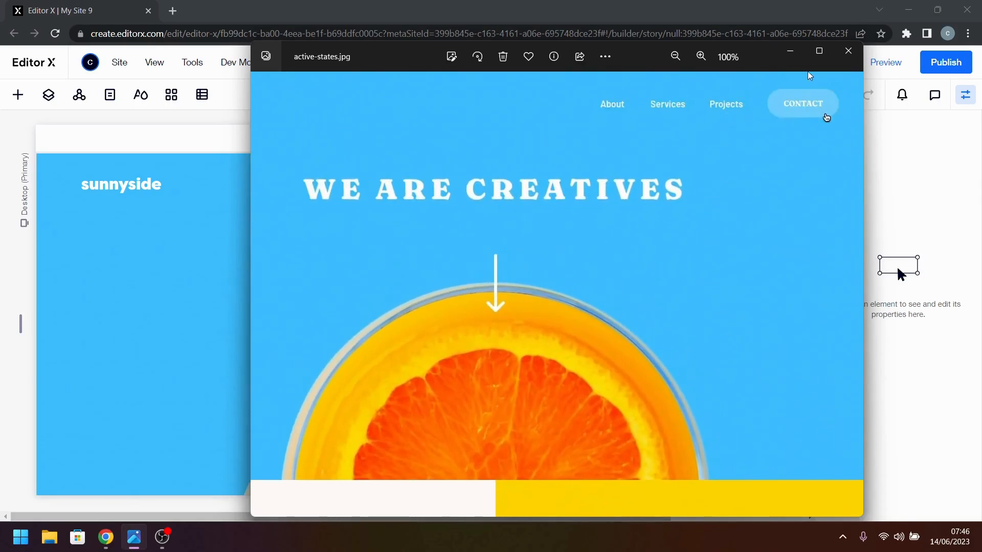
pyautogui.click(790, 51)
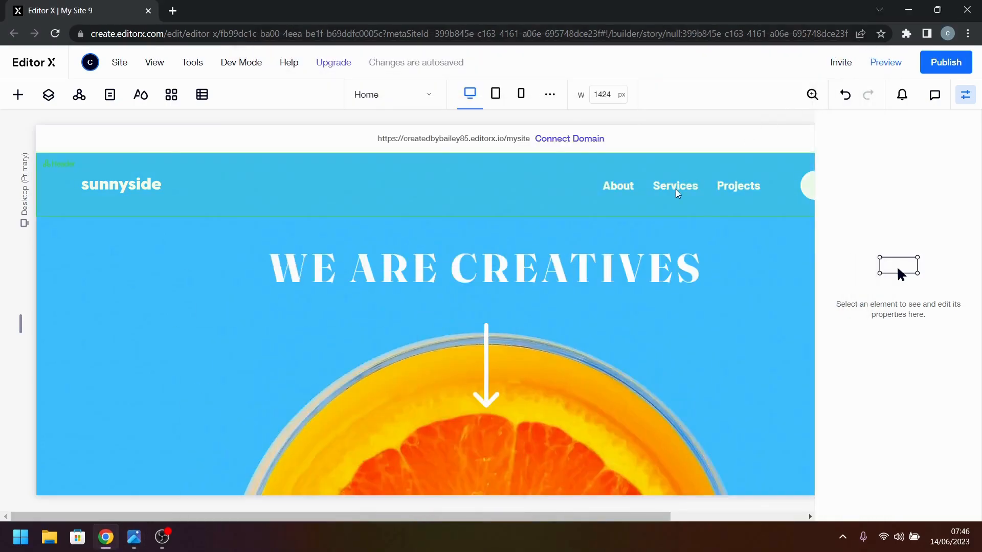
# - Set the header menu's hover text color to white (#FFFFFF) and check its clicked and regular design states
pyautogui.click(658, 191)
pyautogui.click(658, 191)
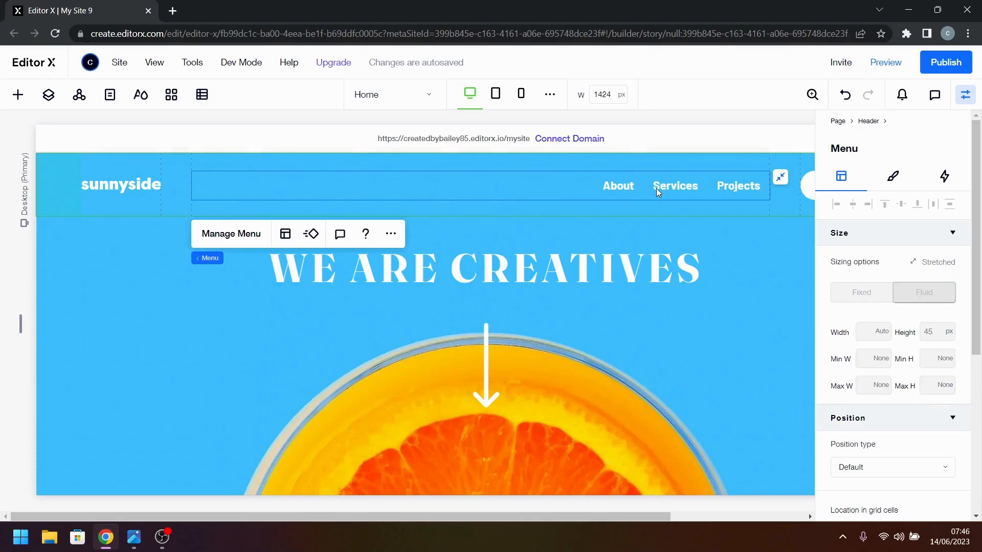
pyautogui.click(897, 184)
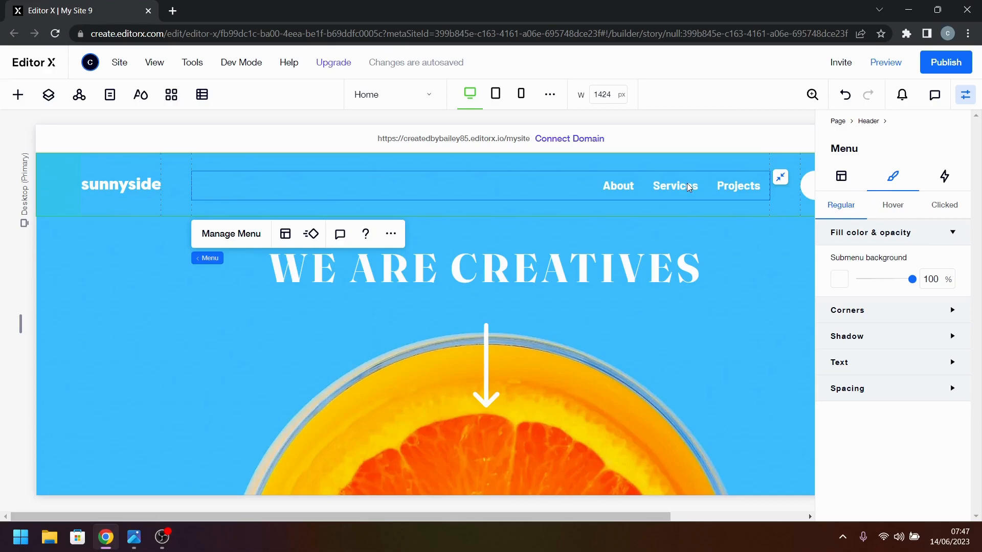
pyautogui.click(883, 207)
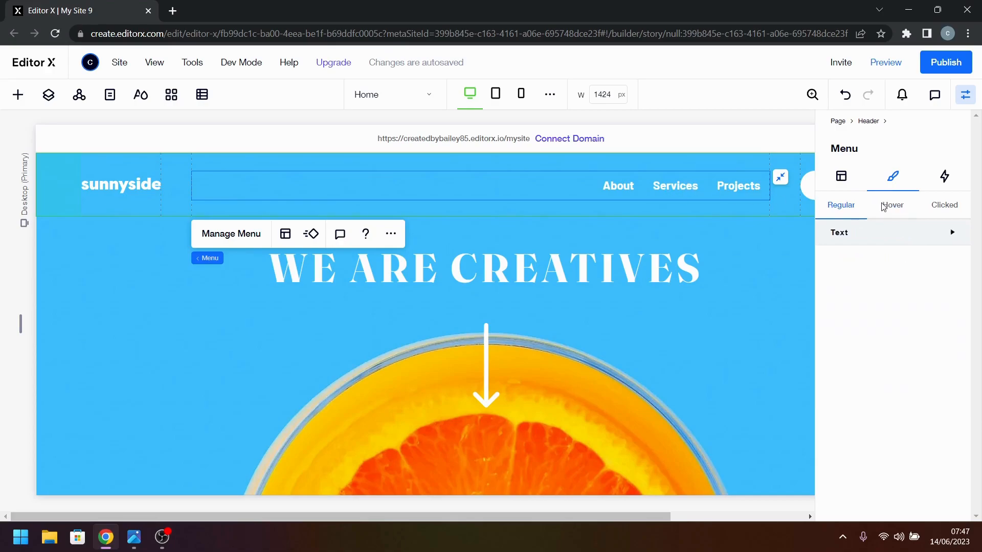
pyautogui.click(875, 239)
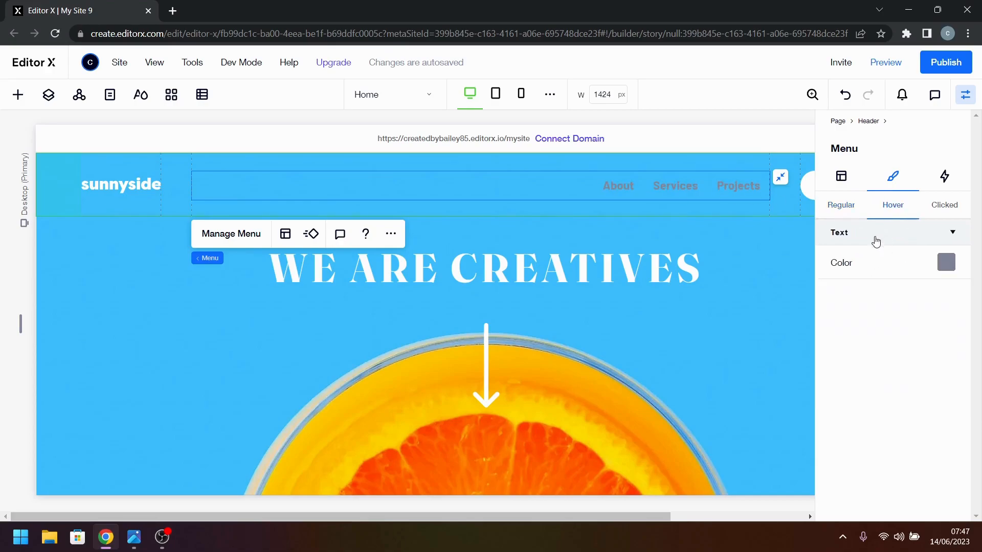
pyautogui.click(948, 265)
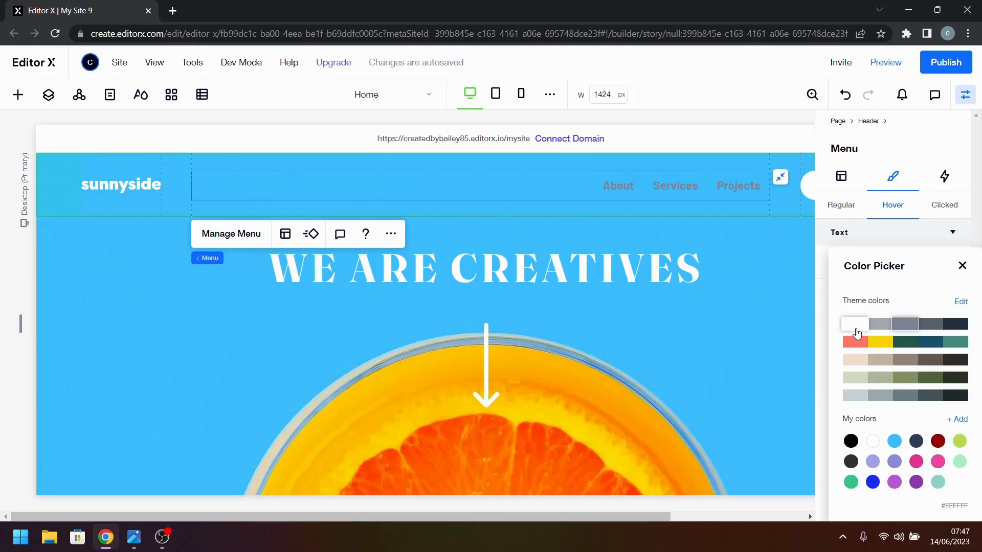
pyautogui.click(856, 329)
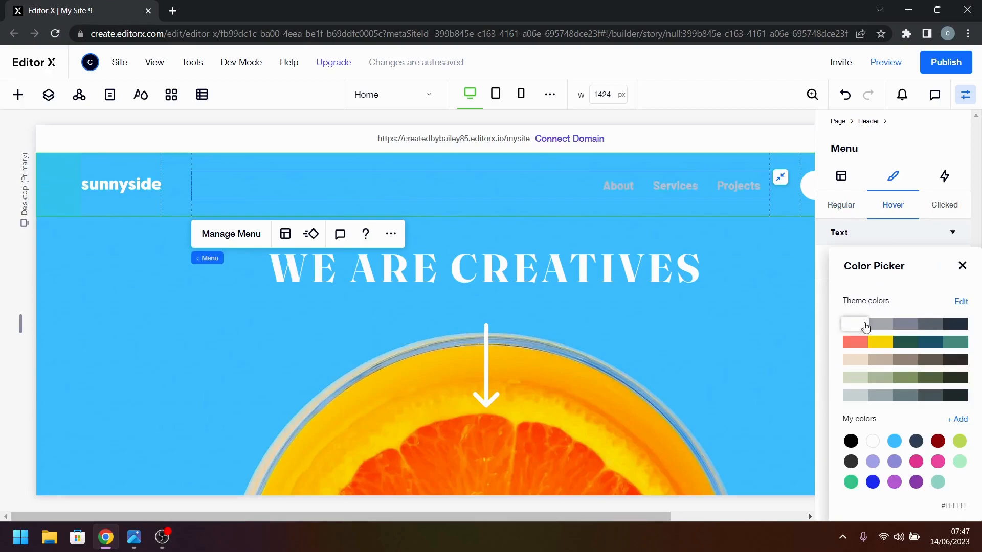
pyautogui.click(962, 267)
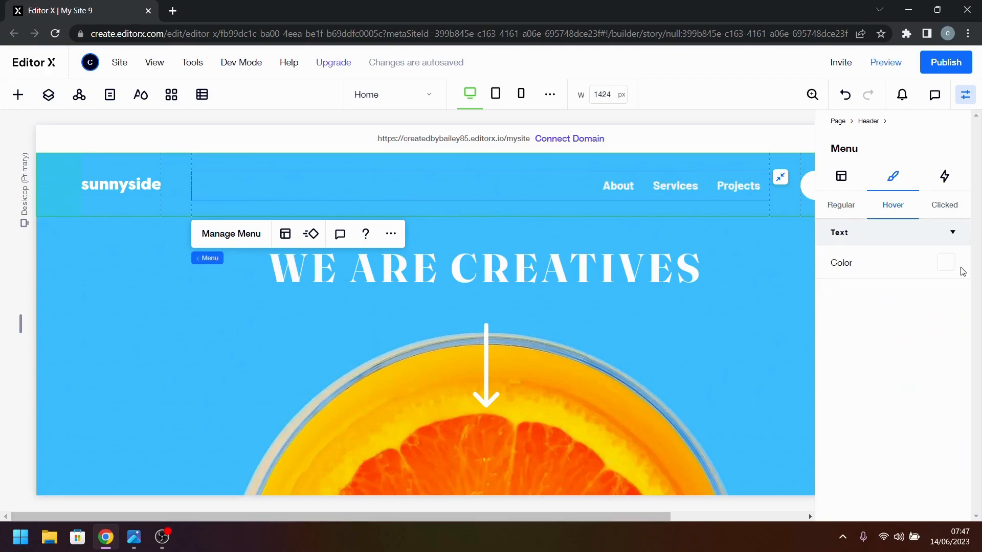
pyautogui.click(929, 217)
pyautogui.click(849, 207)
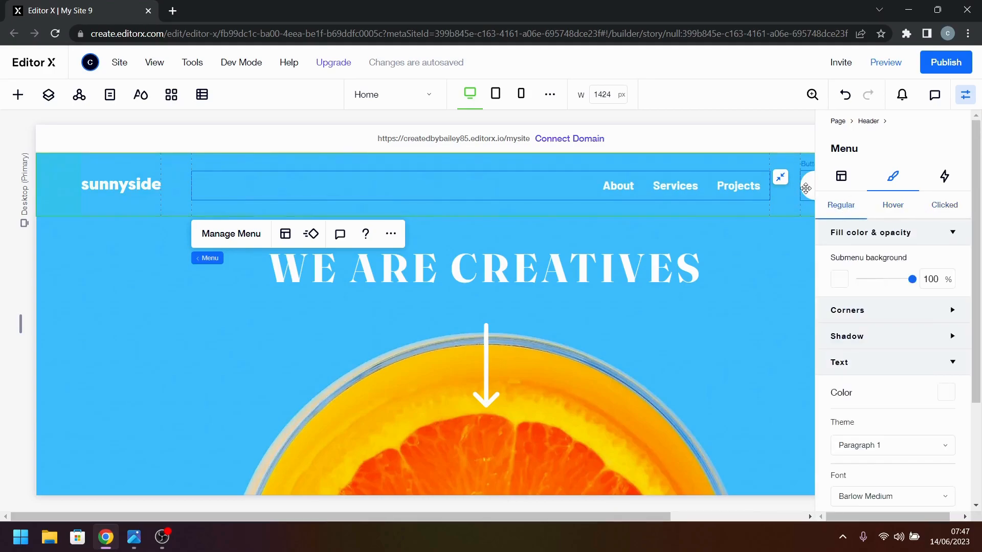
# - Set the CONTACT button's hover background color to white (#FFFFFF) and compare it with the reference image
pyautogui.click(806, 188)
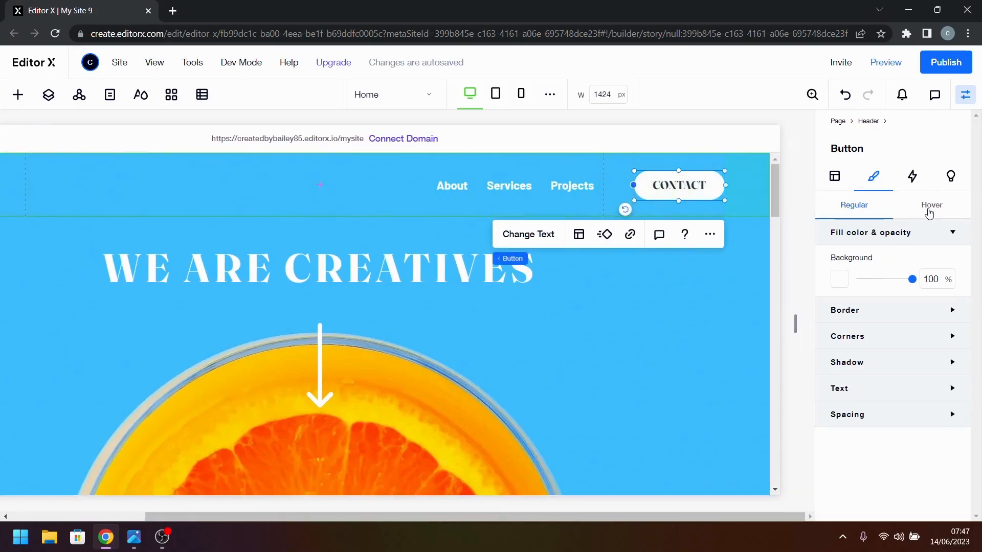
pyautogui.click(831, 180)
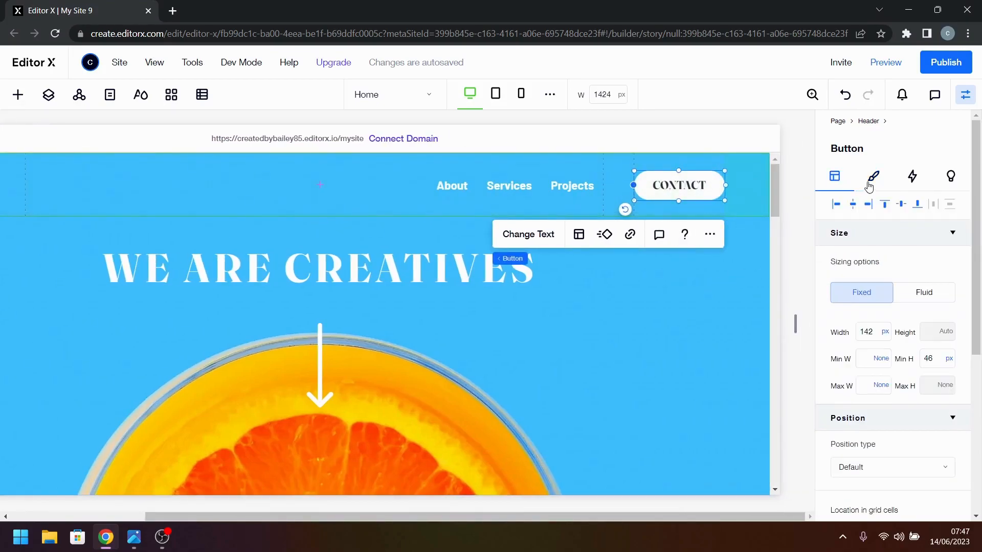
pyautogui.click(873, 178)
pyautogui.click(923, 215)
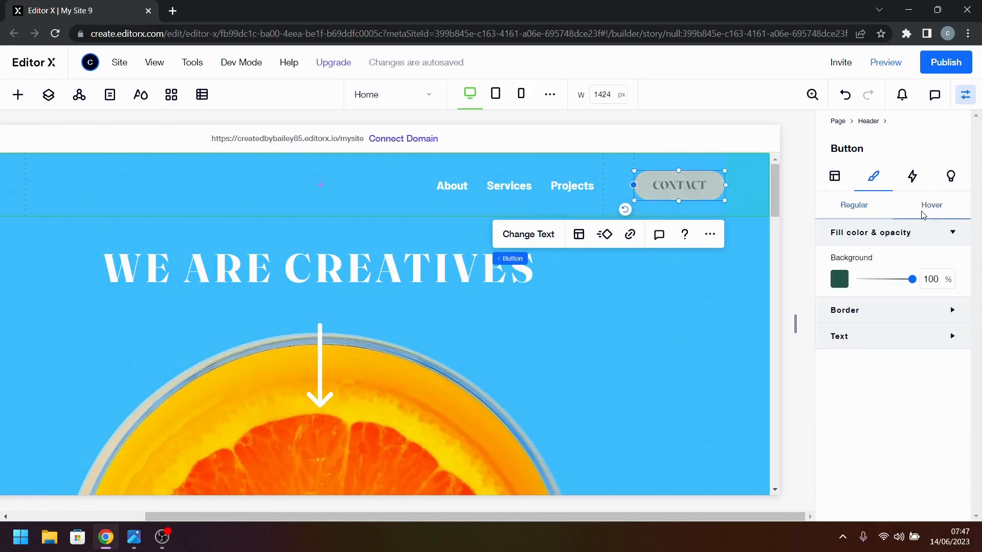
pyautogui.click(839, 279)
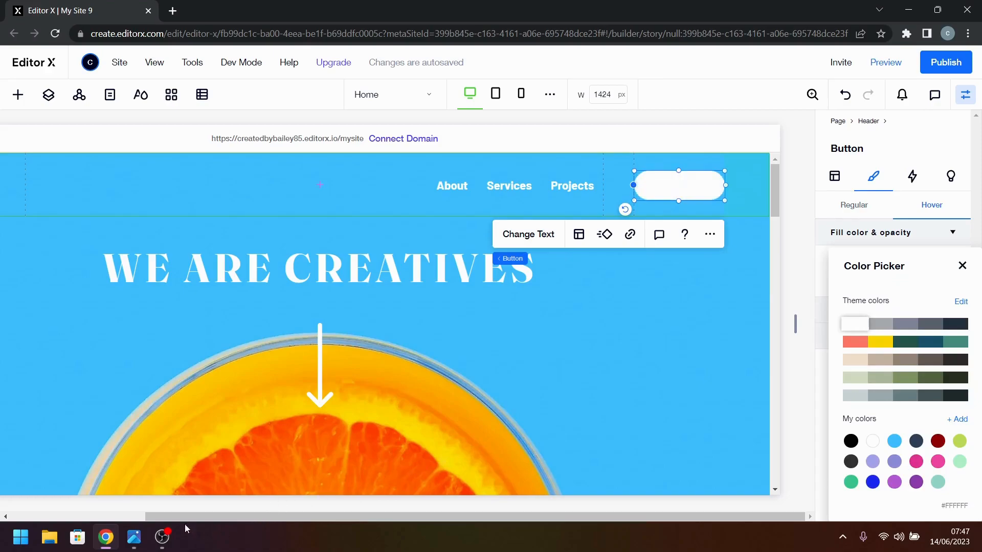
pyautogui.click(133, 538)
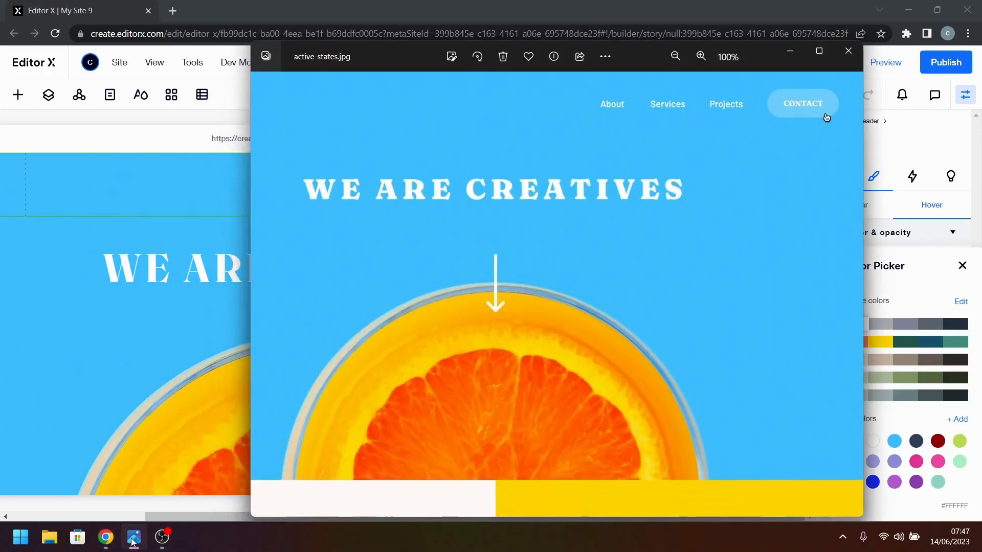
pyautogui.click(134, 538)
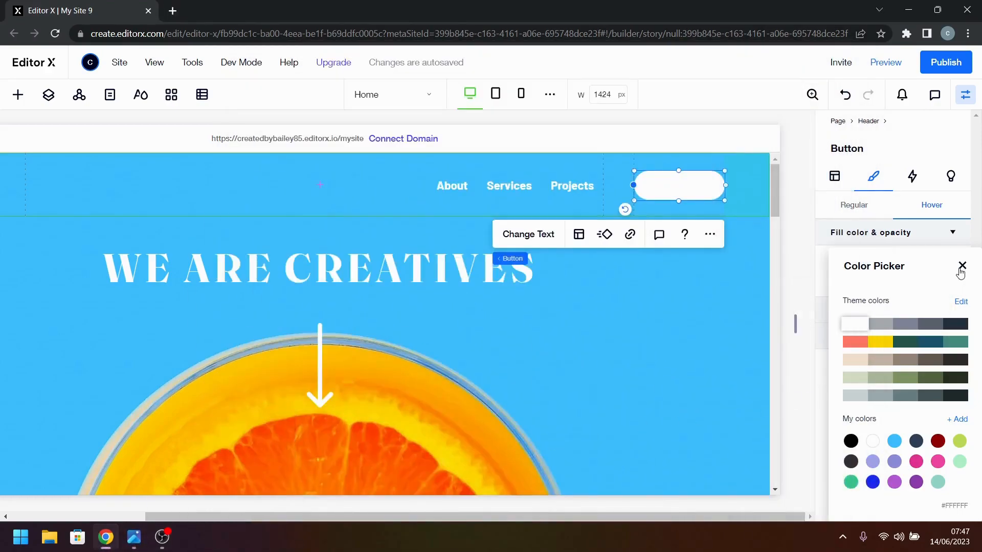
# - Try 5% opacity for the CONTACT button's hover background, settle on 20%, and compare it with the reference image
pyautogui.click(963, 265)
pyautogui.moveTo(896, 281); pyautogui.dragTo(866, 283)
pyautogui.click(932, 280)
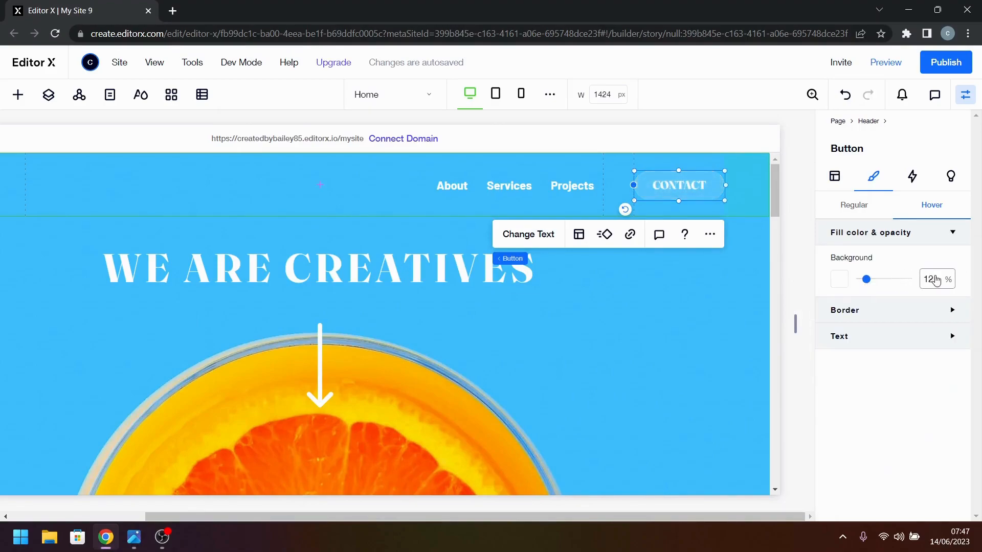
pyautogui.write('5')
pyautogui.press('Return')
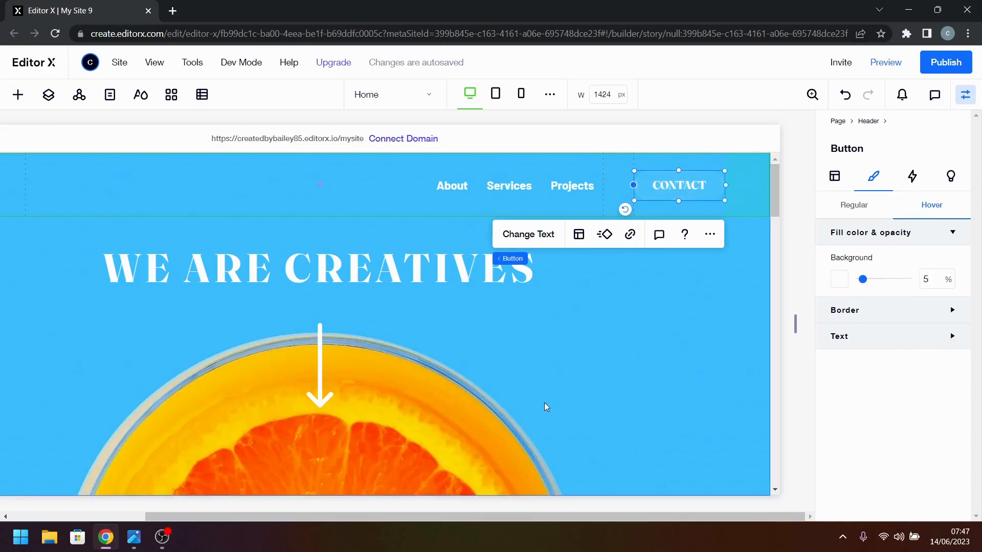
pyautogui.click(949, 283)
pyautogui.write('20')
pyautogui.press('Return')
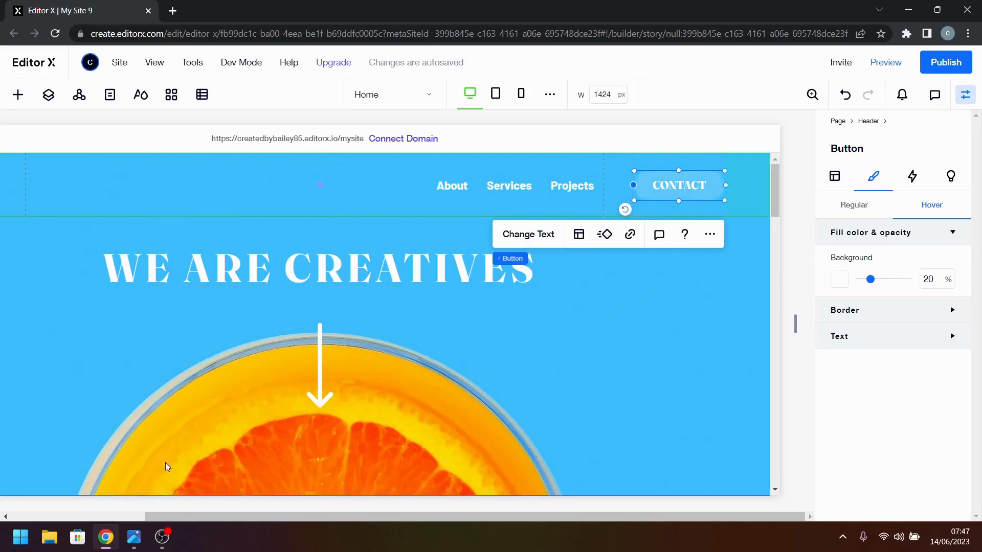
pyautogui.click(133, 537)
pyautogui.click(133, 538)
pyautogui.click(618, 290)
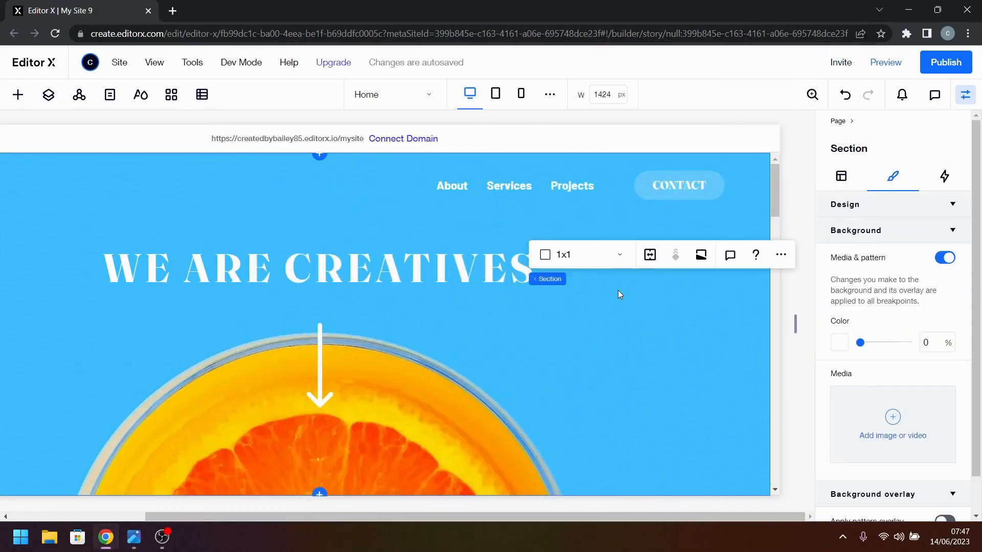
# - Set the CONTACT button's minimum height to 48 px
pyautogui.click(705, 183)
pyautogui.click(705, 183)
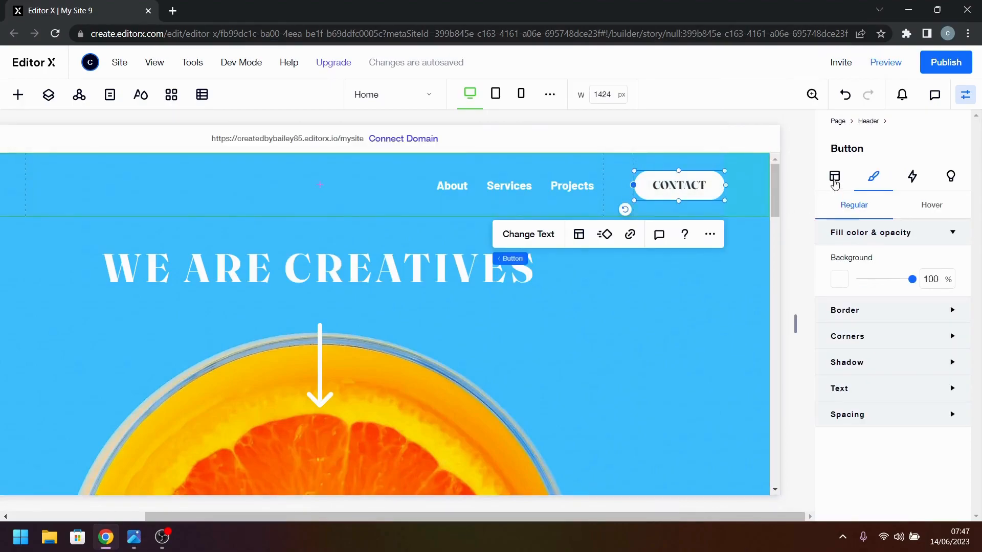
pyautogui.click(834, 186)
pyautogui.click(934, 357)
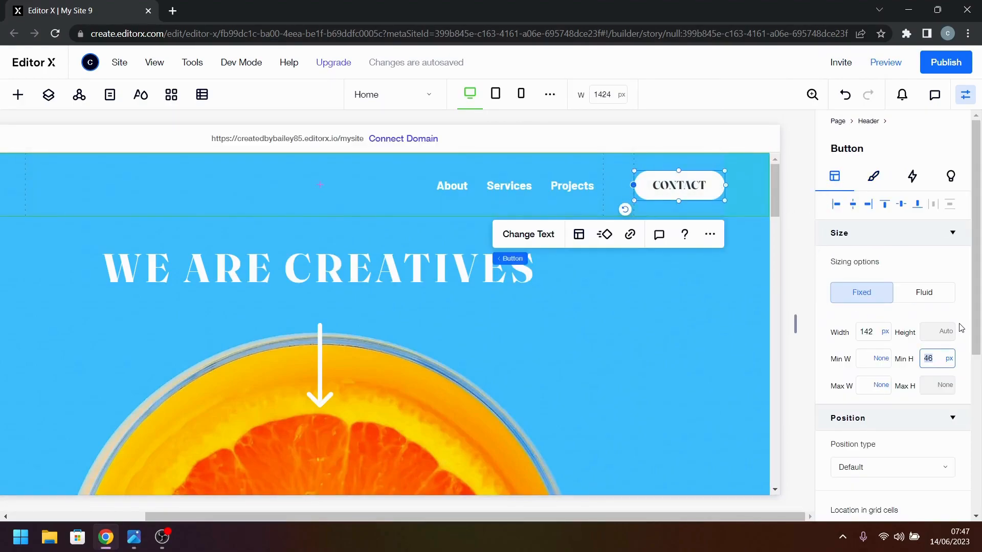
pyautogui.press('Return')
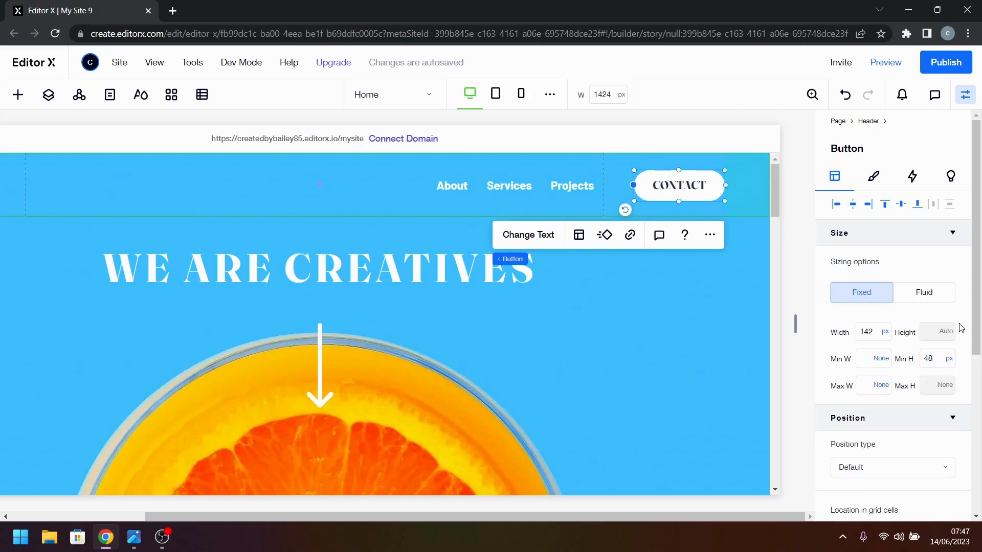
# - Preview the desktop home page to check the CONTACT button and menu hover styles, and return to editing
pyautogui.click(874, 177)
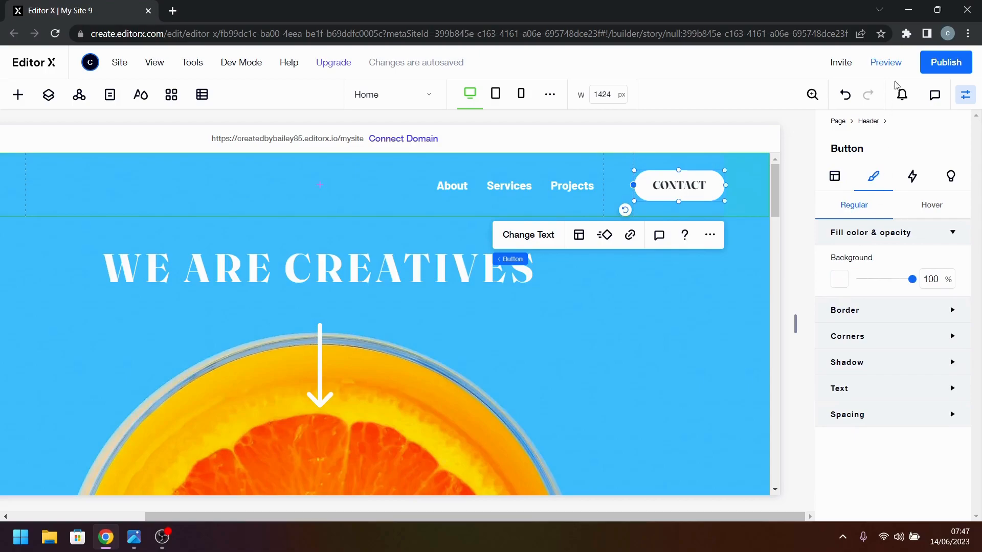
pyautogui.click(886, 62)
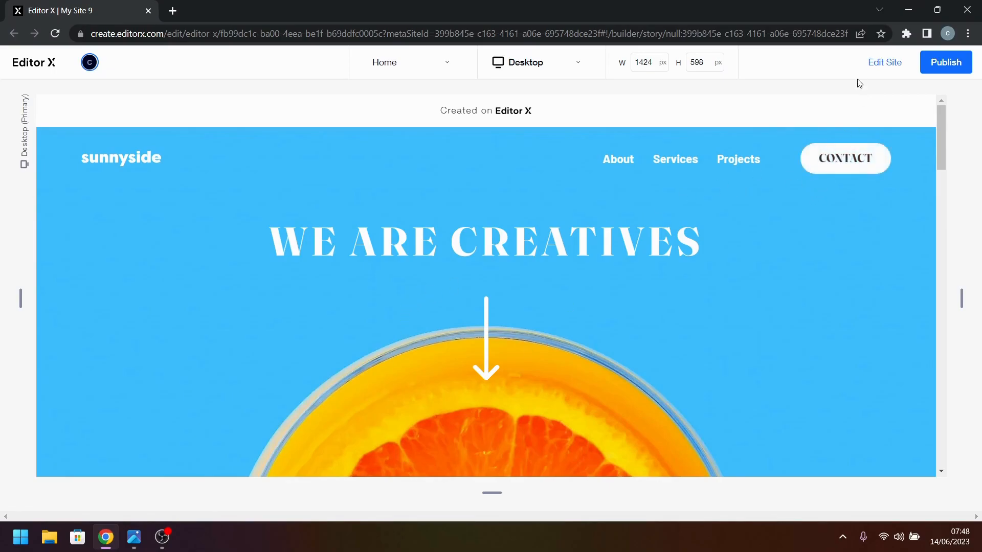
pyautogui.click(870, 65)
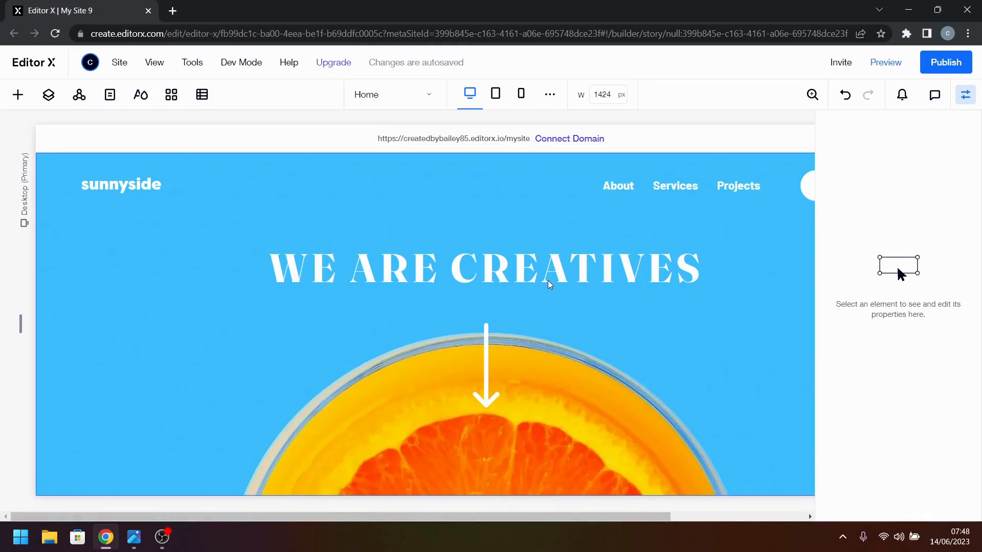
# - Apply the Reveal animation to the WE ARE CREATIVES heading, with direction From left, a 1.2-second duration and no delay
pyautogui.click(548, 281)
pyautogui.click(433, 283)
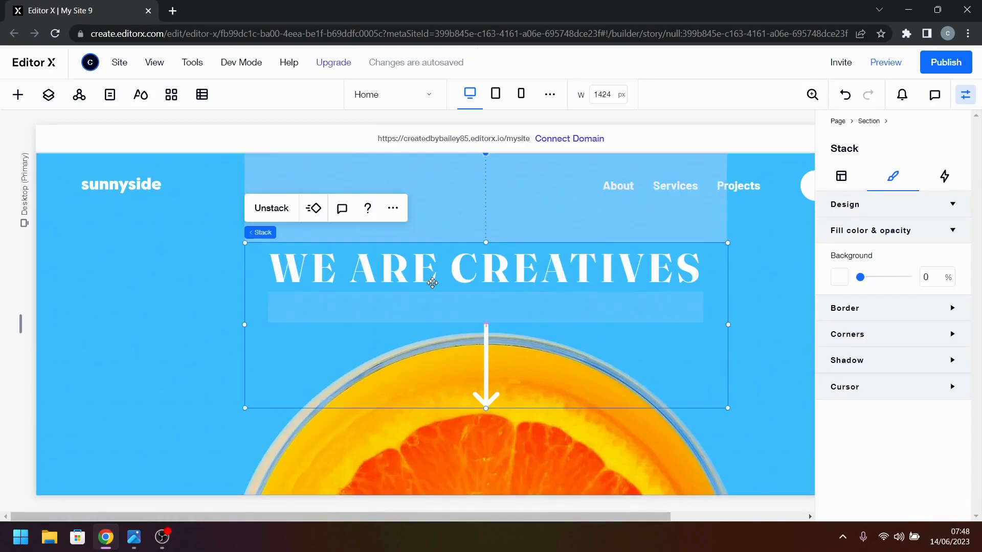
pyautogui.click(432, 283)
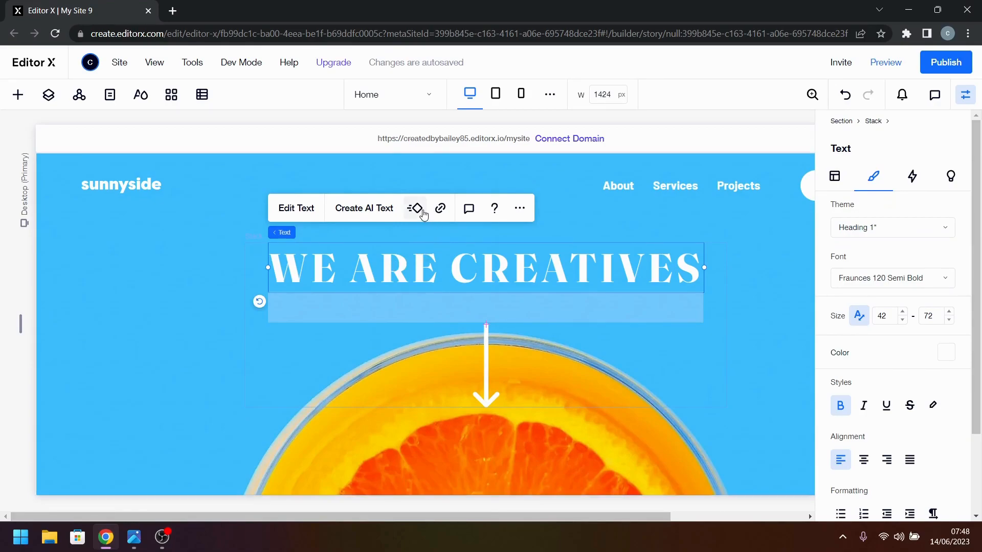
pyautogui.click(418, 210)
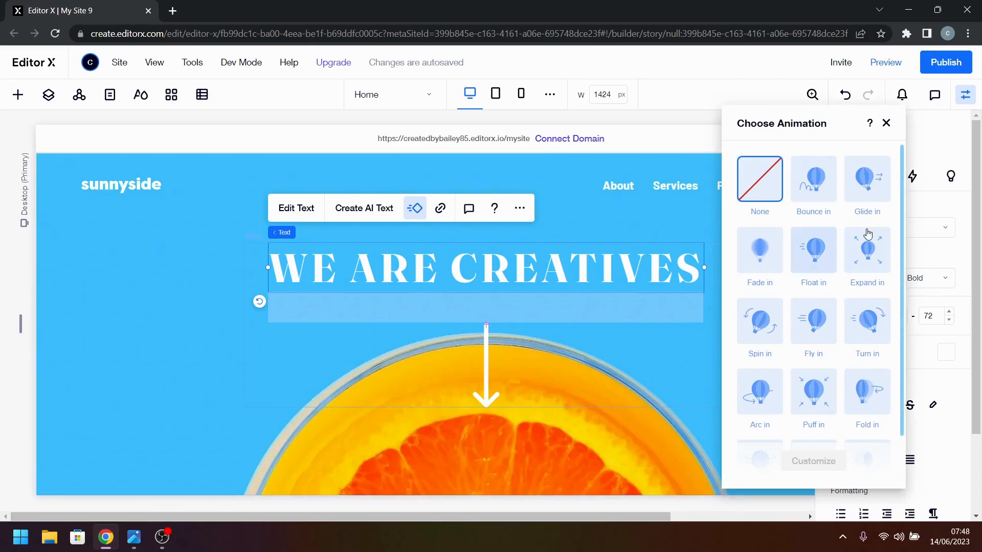
pyautogui.scroll(-1, 818, 365)
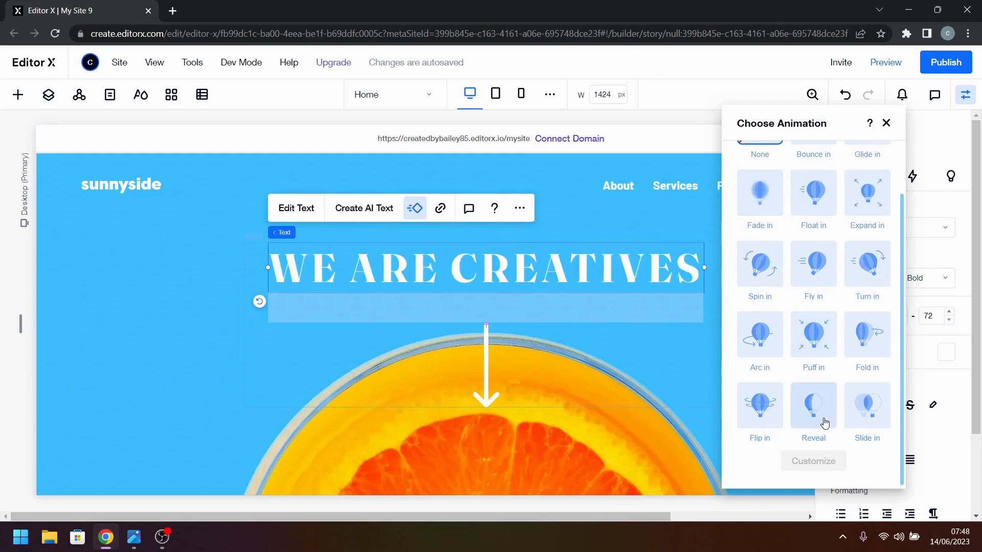
pyautogui.click(825, 422)
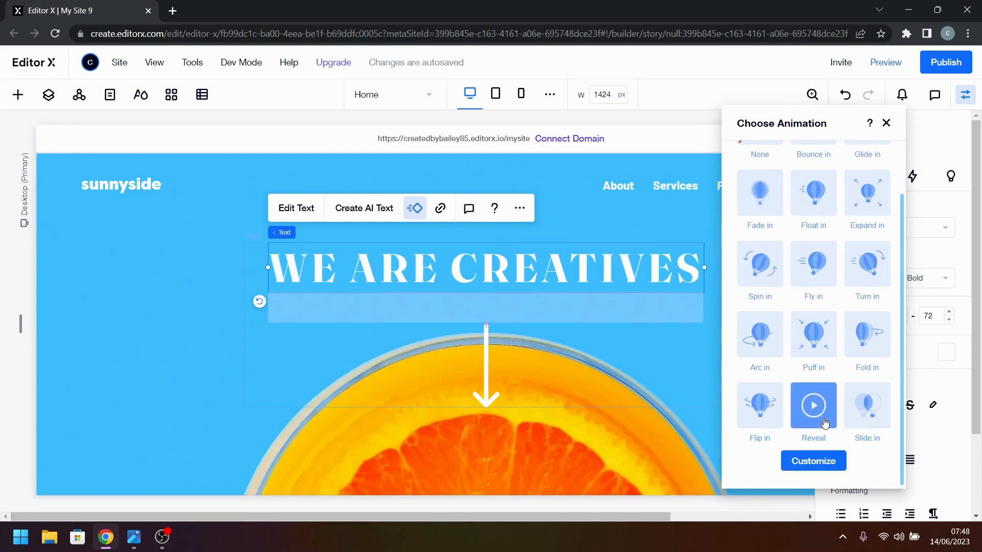
pyautogui.click(827, 462)
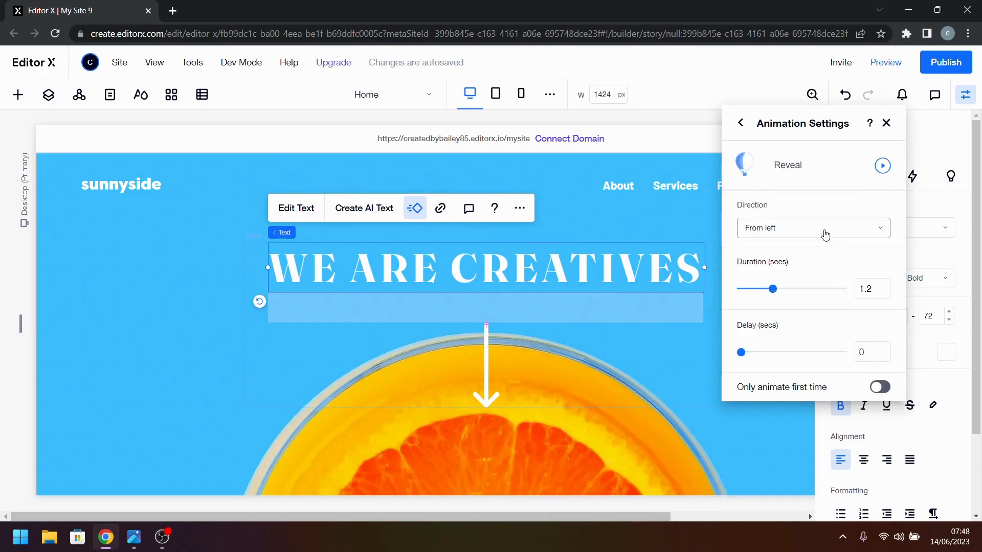
pyautogui.click(824, 233)
pyautogui.click(825, 231)
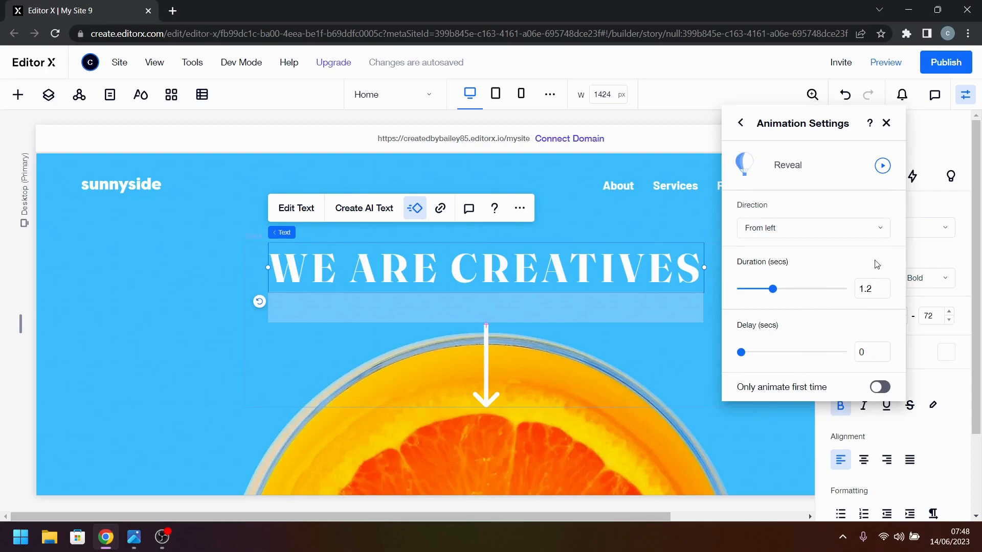
pyautogui.click(886, 123)
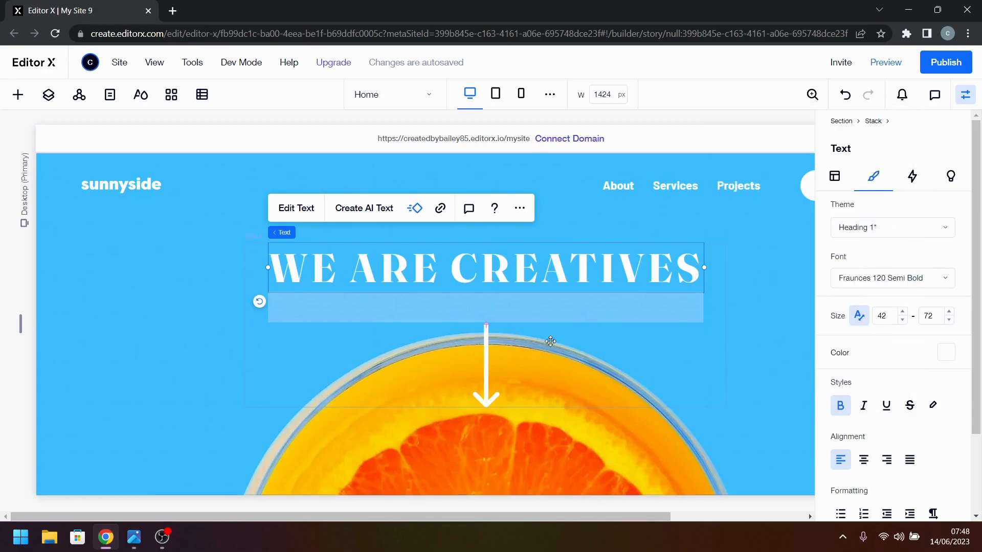
# - Apply the Slide in animation with direction From top to the hero's down arrow, and preview the desktop page
pyautogui.click(490, 367)
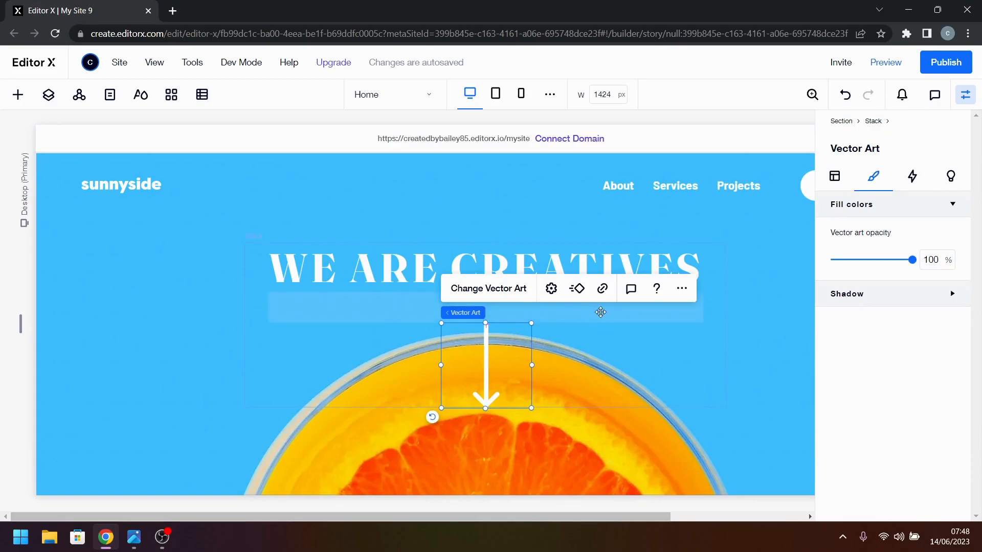
pyautogui.click(578, 289)
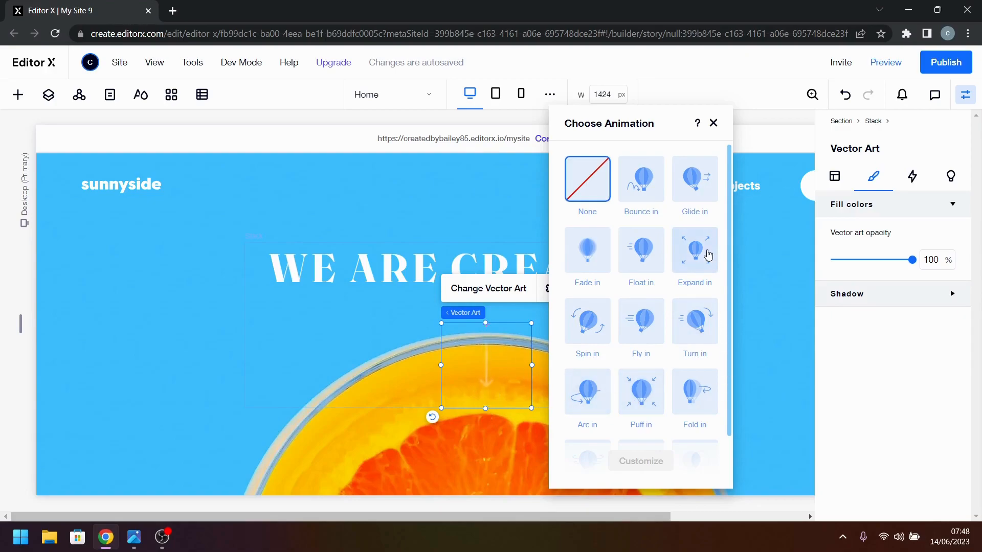
pyautogui.scroll(-1, 689, 286)
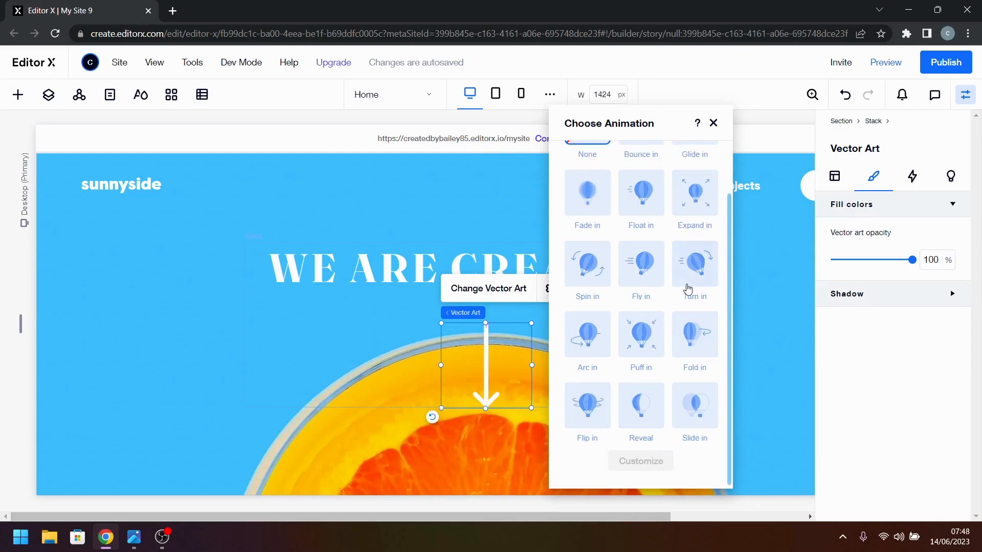
pyautogui.click(646, 405)
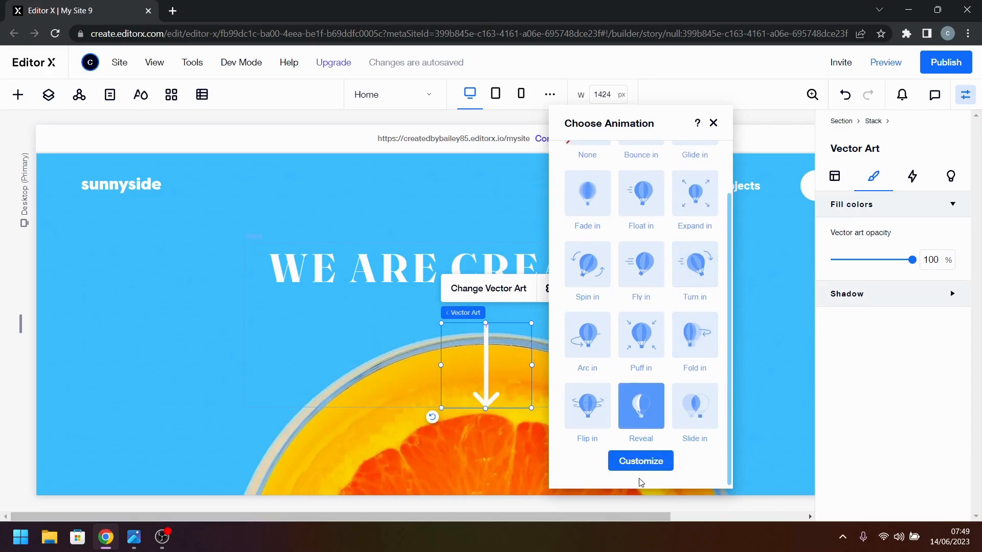
pyautogui.click(695, 414)
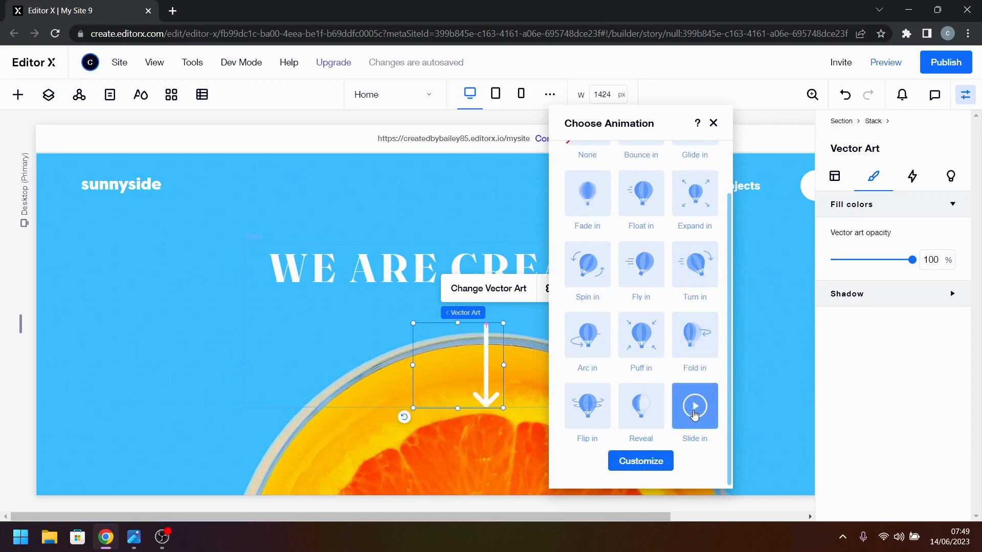
pyautogui.click(641, 461)
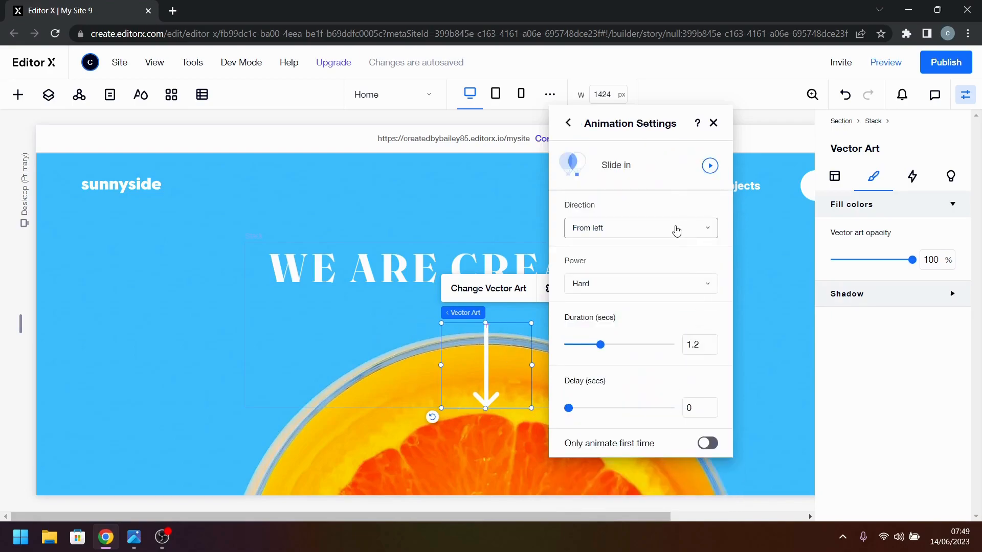
pyautogui.click(676, 230)
pyautogui.click(667, 163)
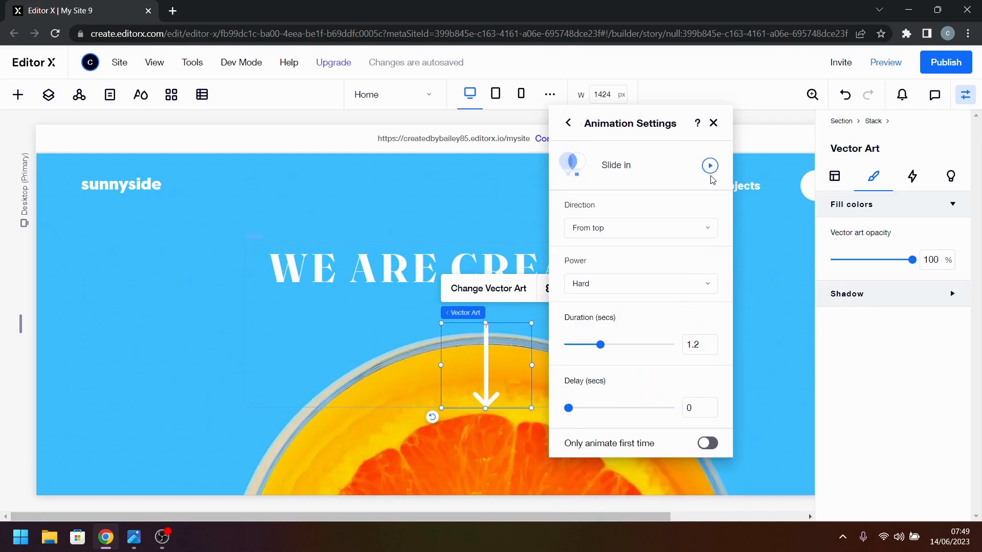
pyautogui.click(712, 166)
pyautogui.click(713, 123)
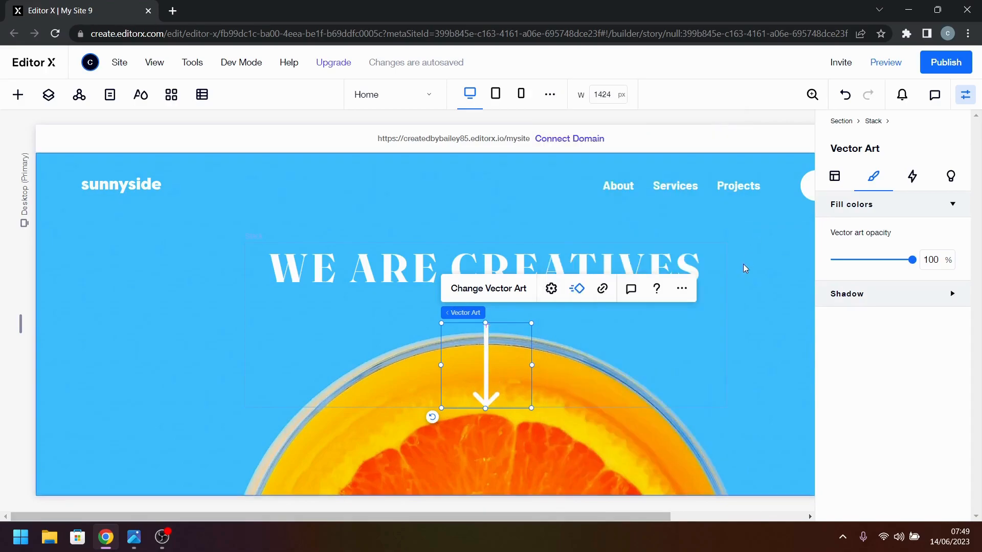
pyautogui.click(885, 63)
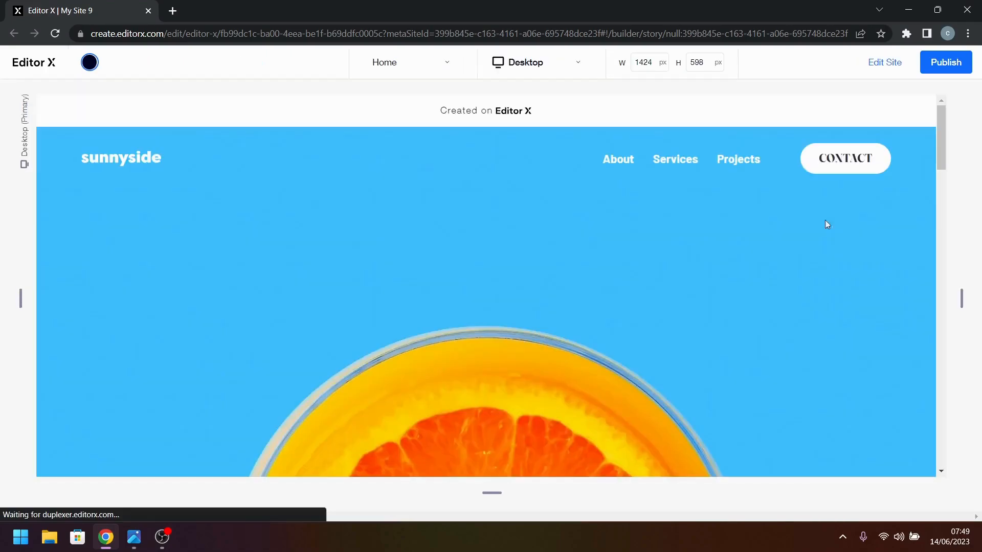
pyautogui.click(886, 62)
# - Set the power of the down arrow's Slide in animation to Medium and play it
pyautogui.click(484, 369)
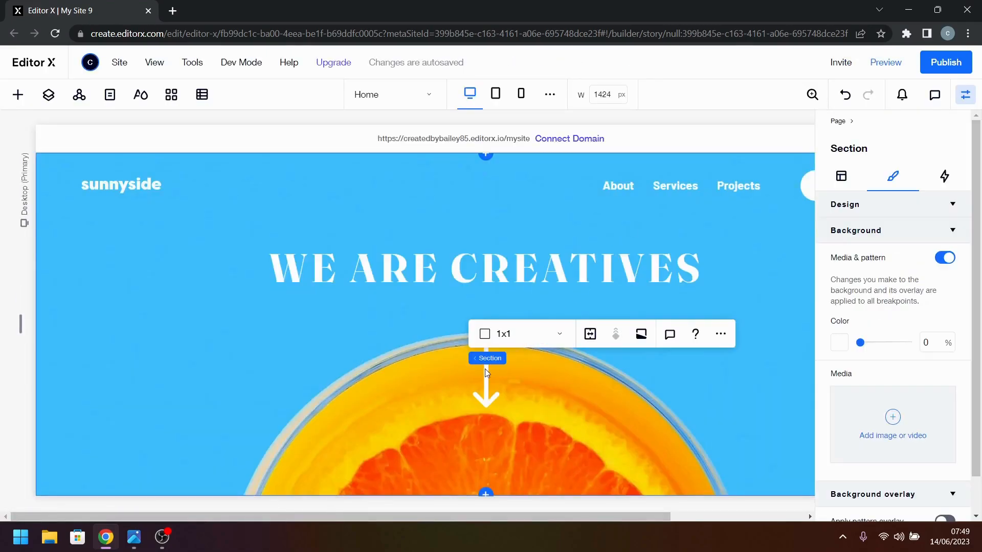
pyautogui.click(486, 372)
pyautogui.click(488, 376)
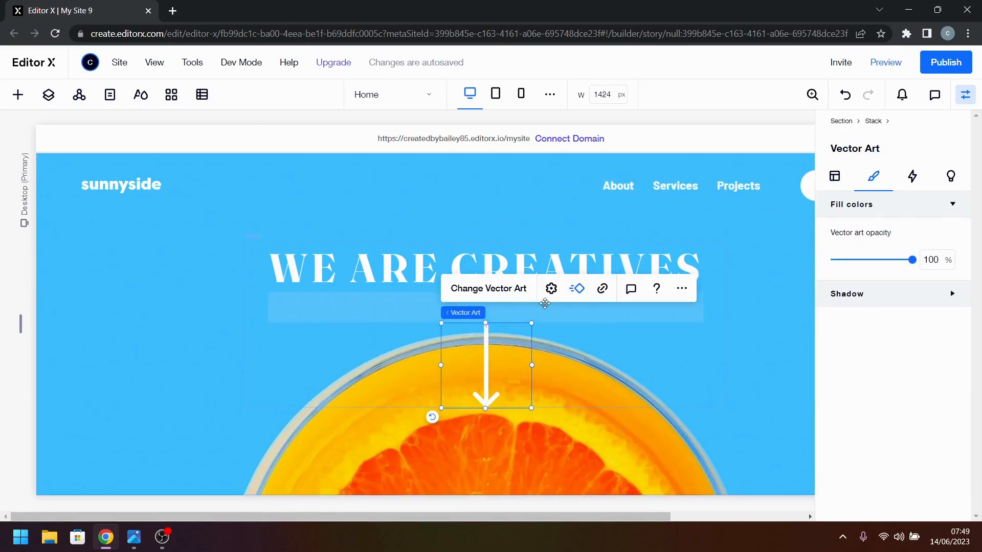
pyautogui.click(576, 288)
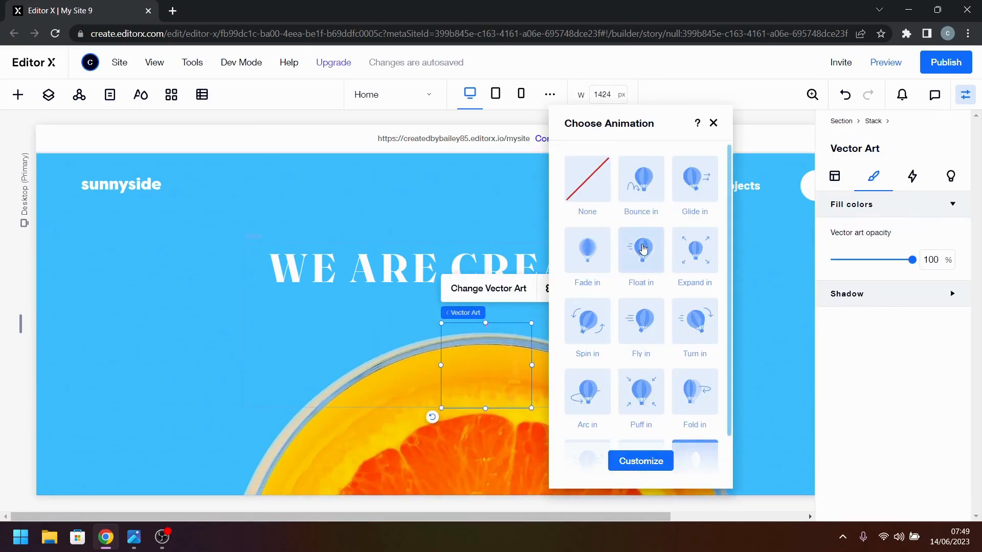
pyautogui.scroll(-2, 671, 351)
pyautogui.click(645, 462)
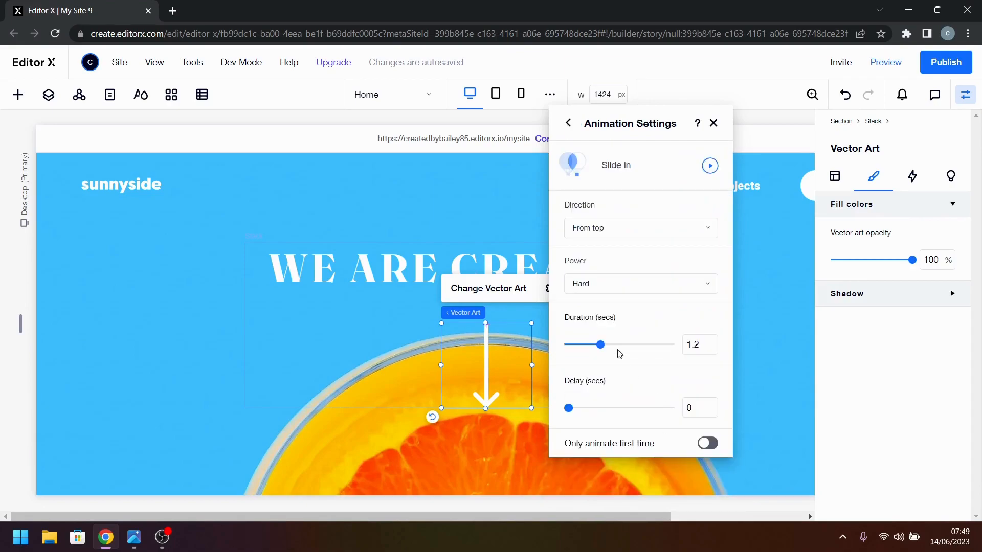
pyautogui.click(620, 283)
pyautogui.click(619, 265)
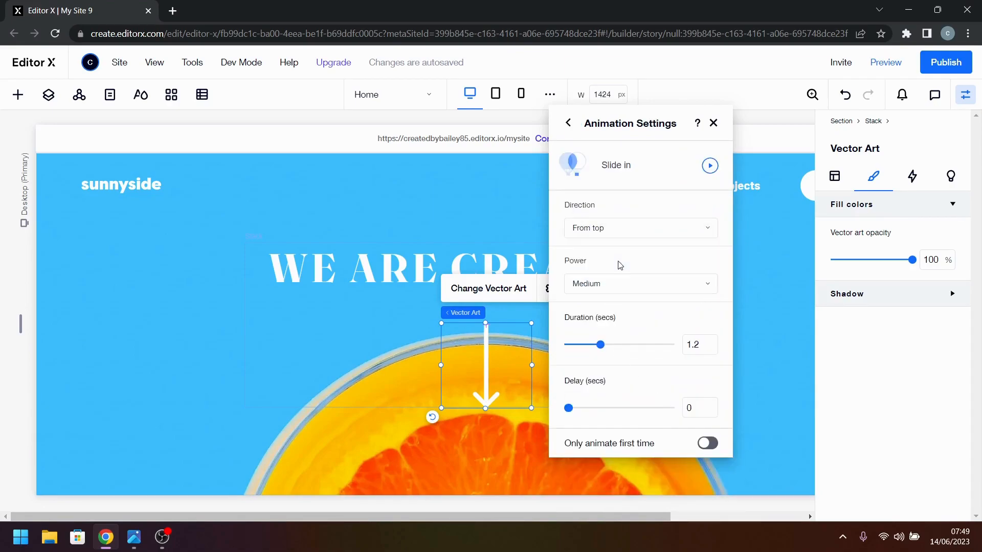
pyautogui.click(710, 164)
# - Set the down arrow animation's delay to 0.8 seconds, preview the desktop page and return to editing
pyautogui.click(703, 414)
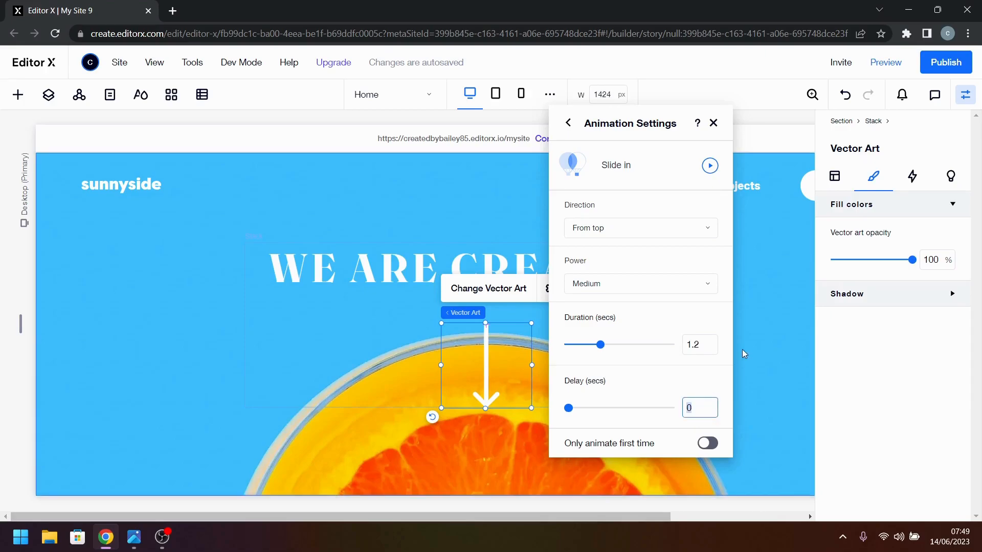
pyautogui.write('0.8')
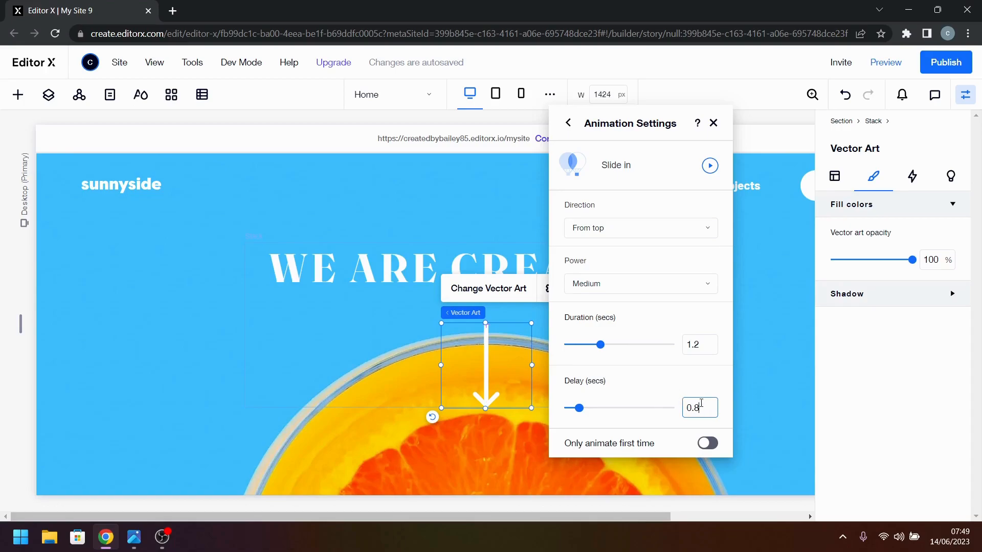
pyautogui.click(713, 126)
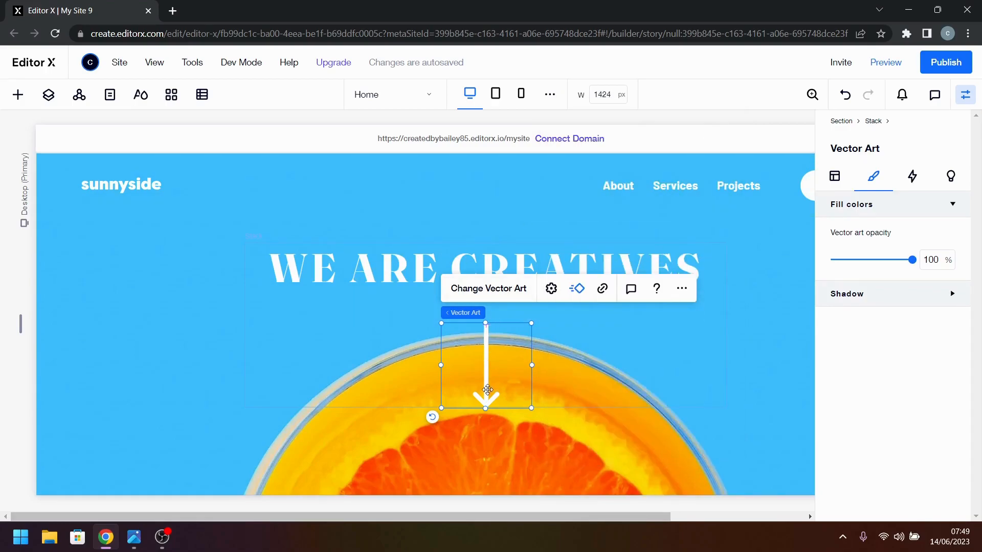
pyautogui.click(885, 62)
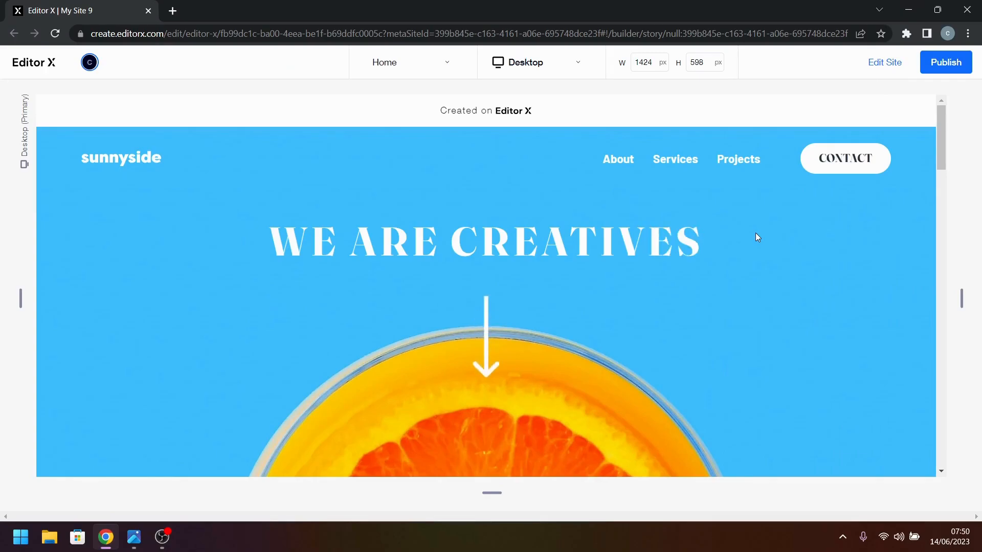
pyautogui.click(890, 67)
# - Examine the Transform your brand section and hero at the tablet breakpoint and at a desktop width of 1024 px
pyautogui.scroll(-5, 606, 335)
pyautogui.scroll(1, 605, 336)
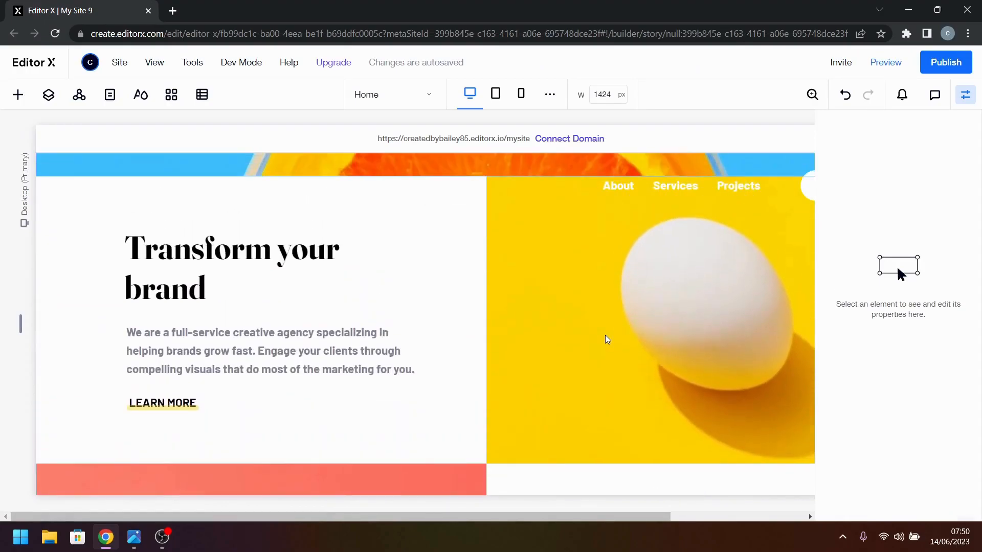
pyautogui.click(560, 324)
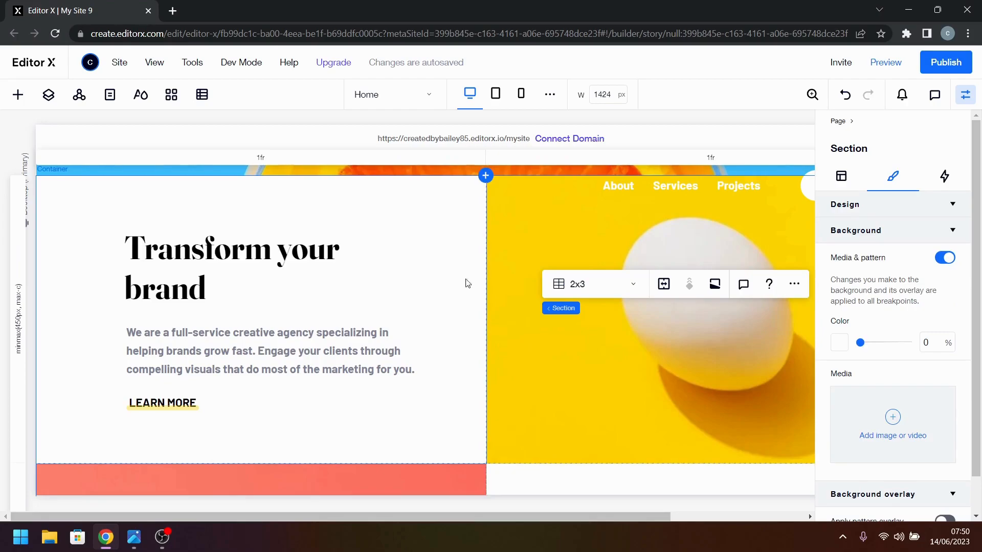
pyautogui.click(495, 93)
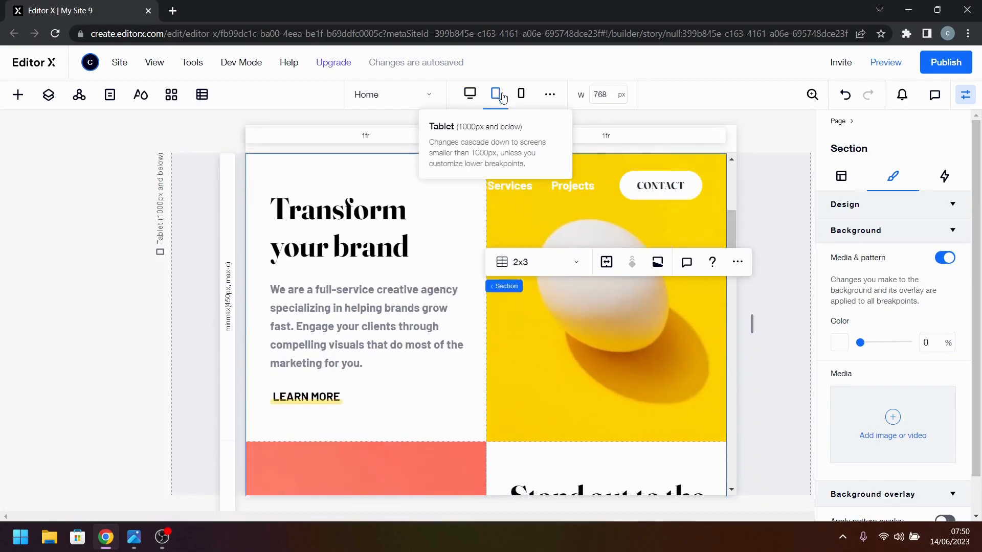
pyautogui.click(470, 93)
pyautogui.click(595, 95)
pyautogui.write('1024')
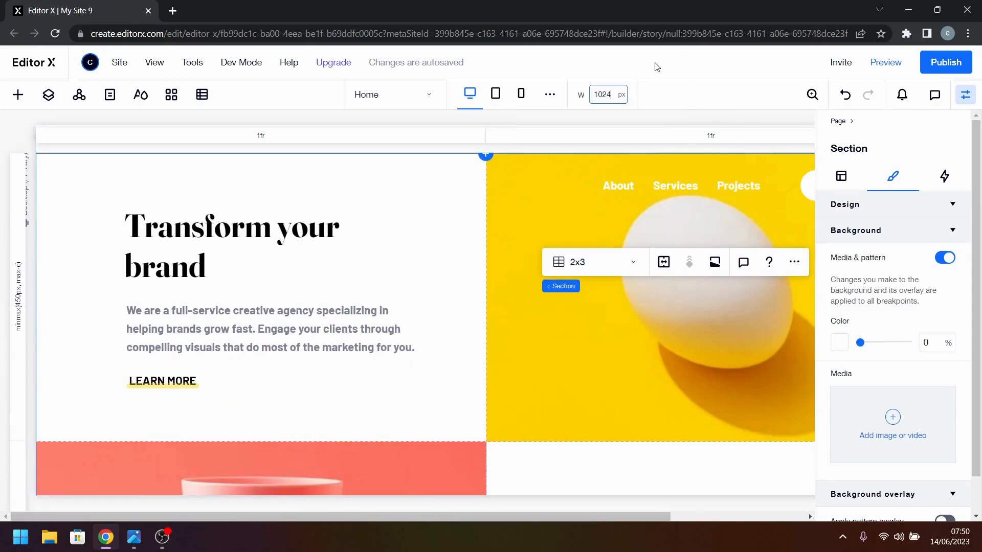
pyautogui.press('Return')
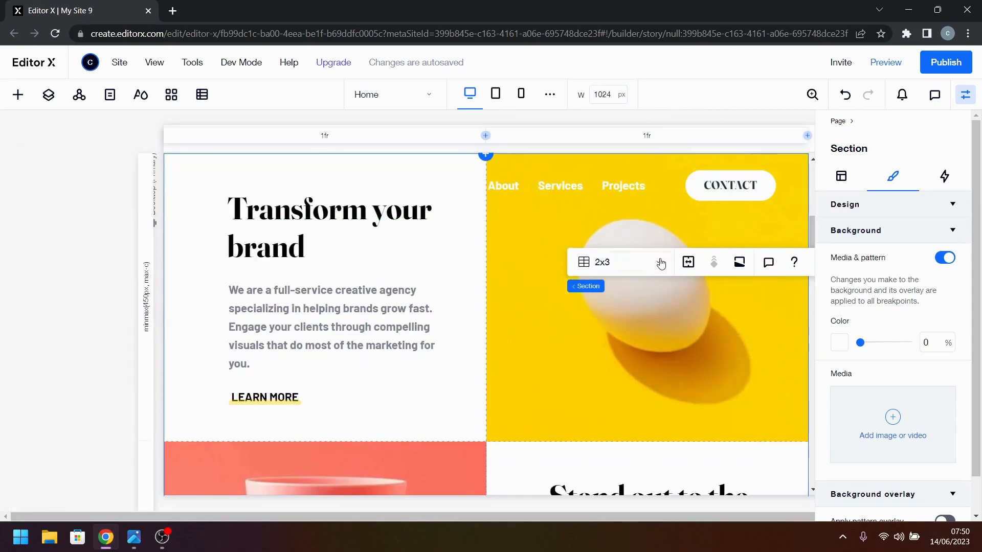
pyautogui.scroll(-5, 588, 327)
pyautogui.scroll(7, 624, 361)
pyautogui.scroll(2, 587, 330)
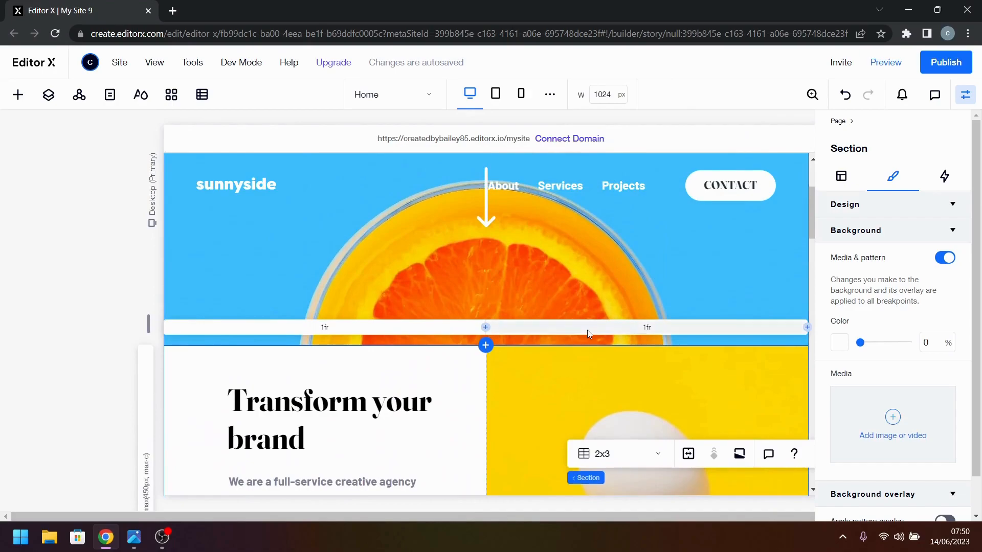
# - Add a 1024 px breakpoint to the home page
pyautogui.click(550, 97)
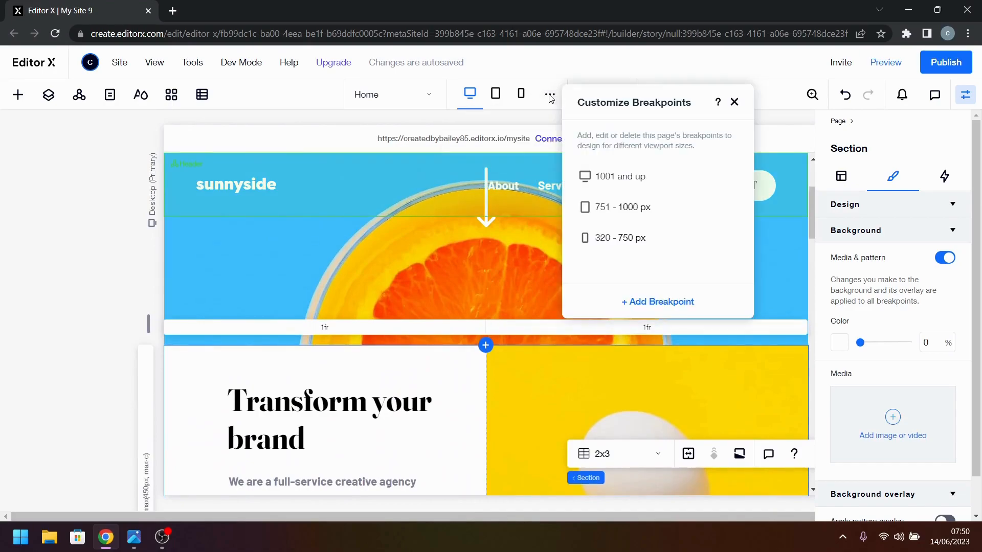
pyautogui.click(672, 302)
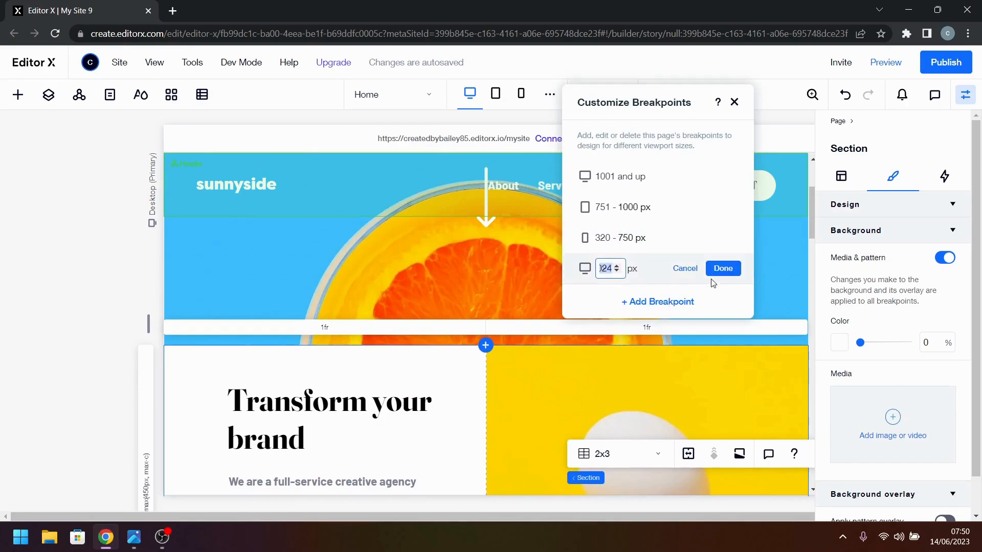
pyautogui.click(727, 271)
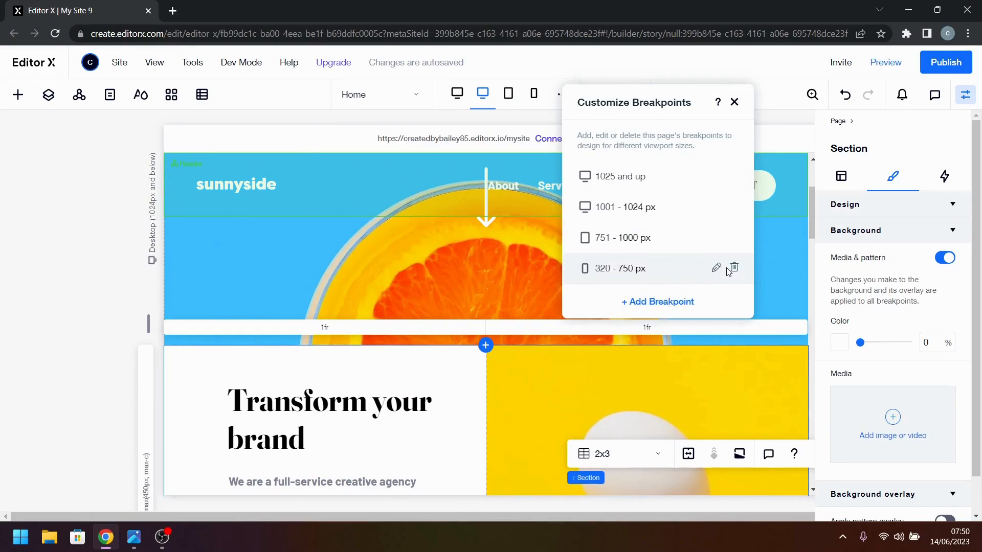
pyautogui.click(735, 101)
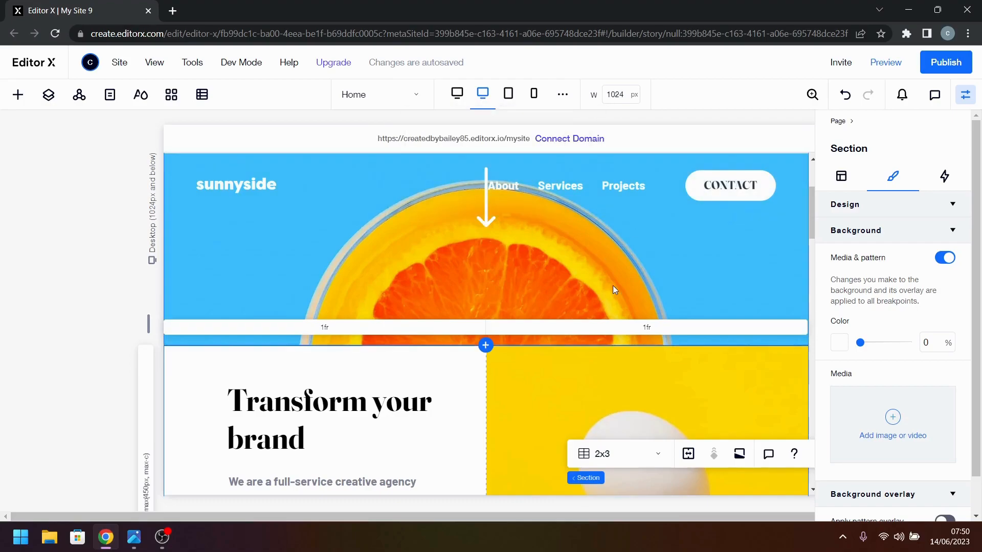
# - At the primary desktop breakpoint, set the minimum height of the Transform your brand section's first grid row to 500 px
pyautogui.click(463, 96)
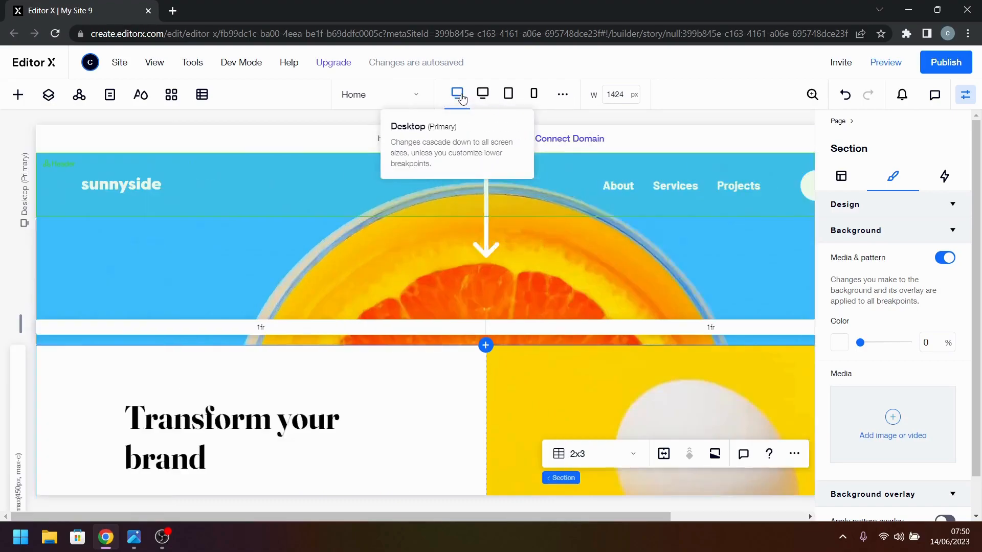
pyautogui.scroll(3, 522, 263)
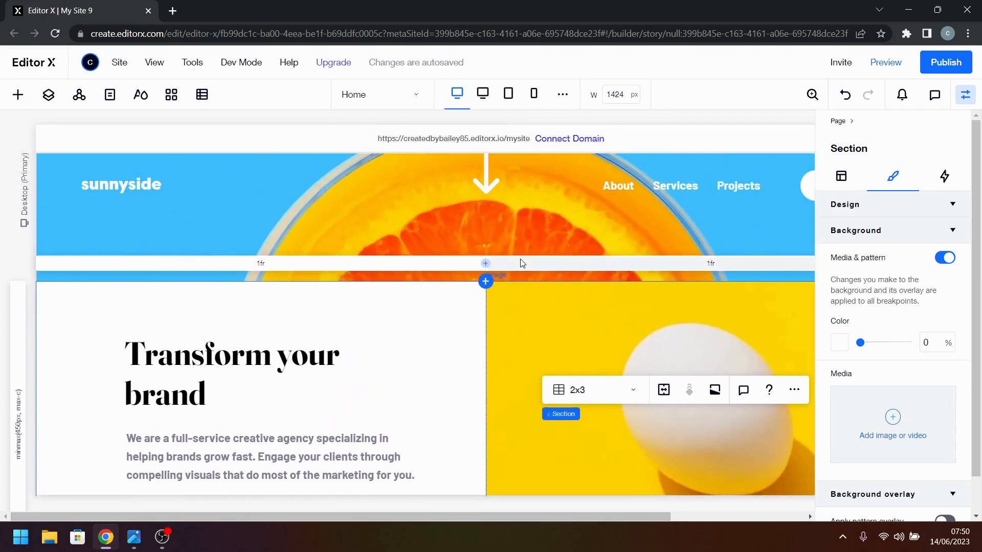
pyautogui.scroll(-2, 444, 332)
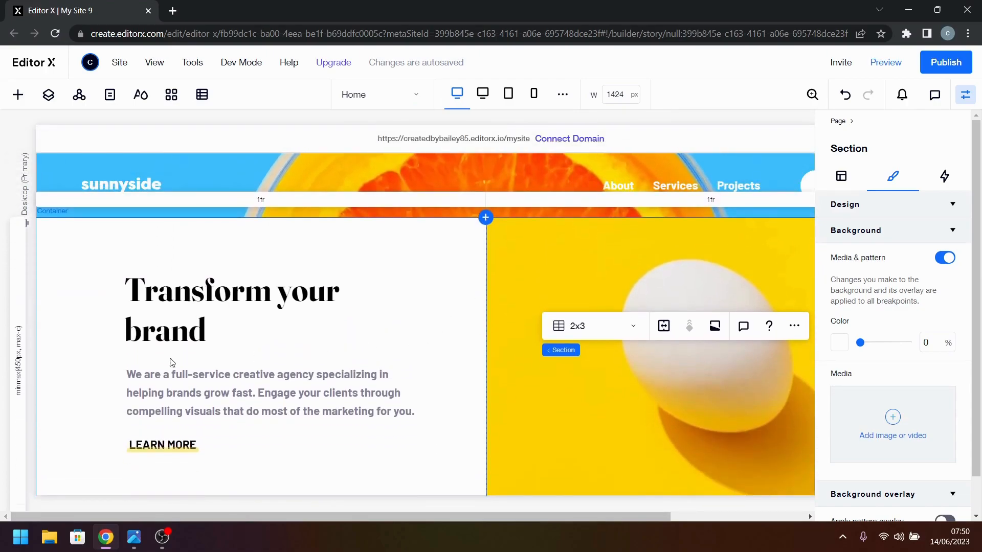
pyautogui.click(18, 371)
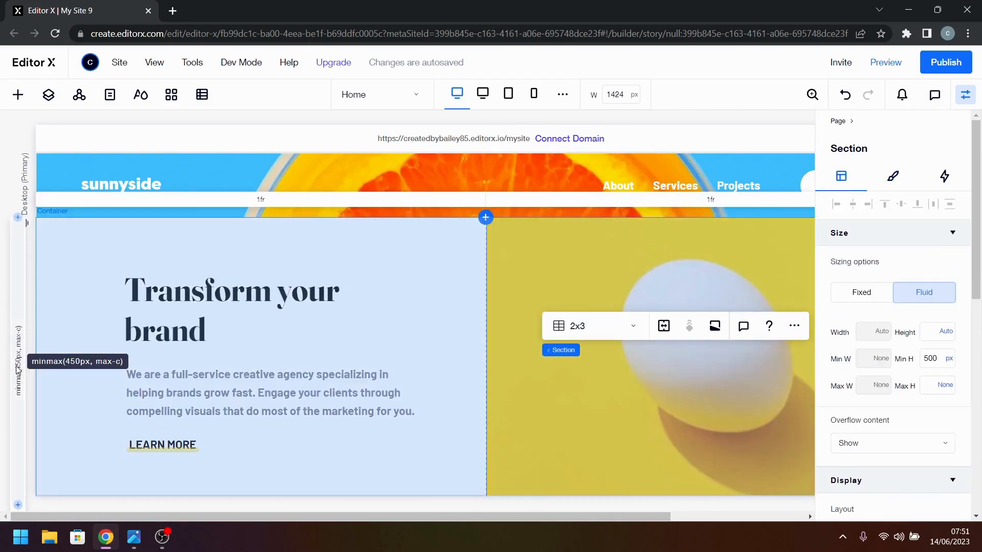
pyautogui.scroll(-3, 910, 407)
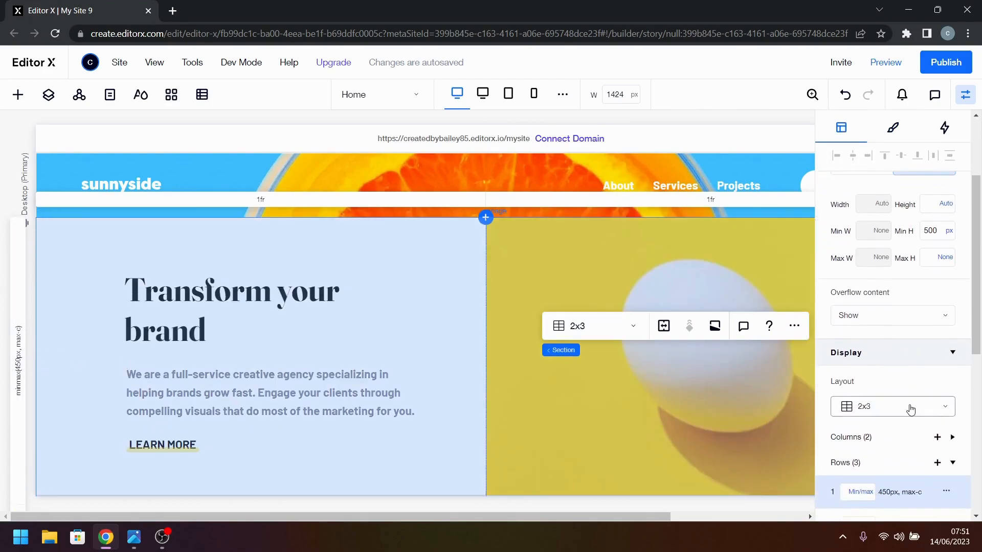
pyautogui.scroll(-1, 912, 408)
pyautogui.scroll(1, 921, 358)
pyautogui.scroll(-3, 868, 447)
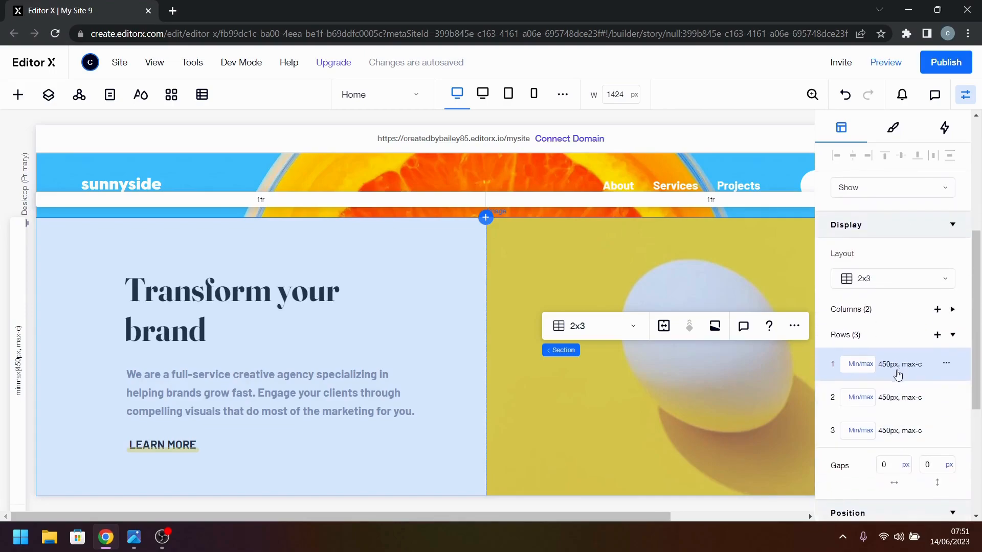
pyautogui.click(894, 367)
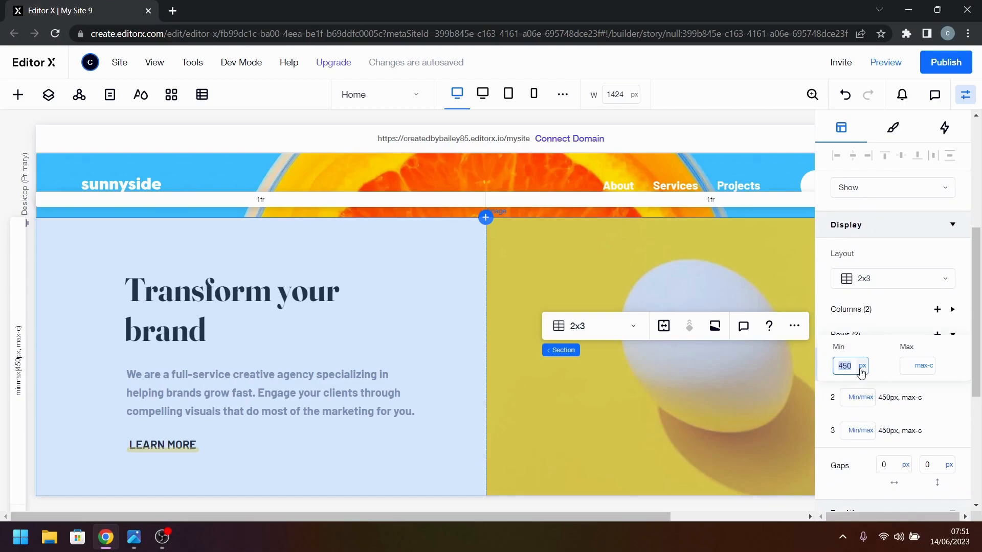
pyautogui.press('Return')
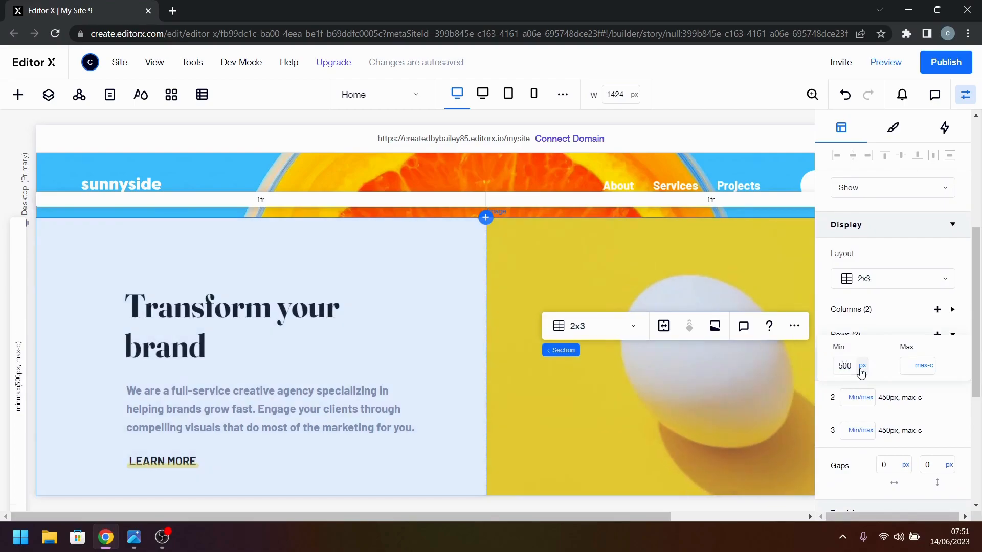
# - Preview the desktop page and check the height of the Transform your brand row
pyautogui.click(969, 103)
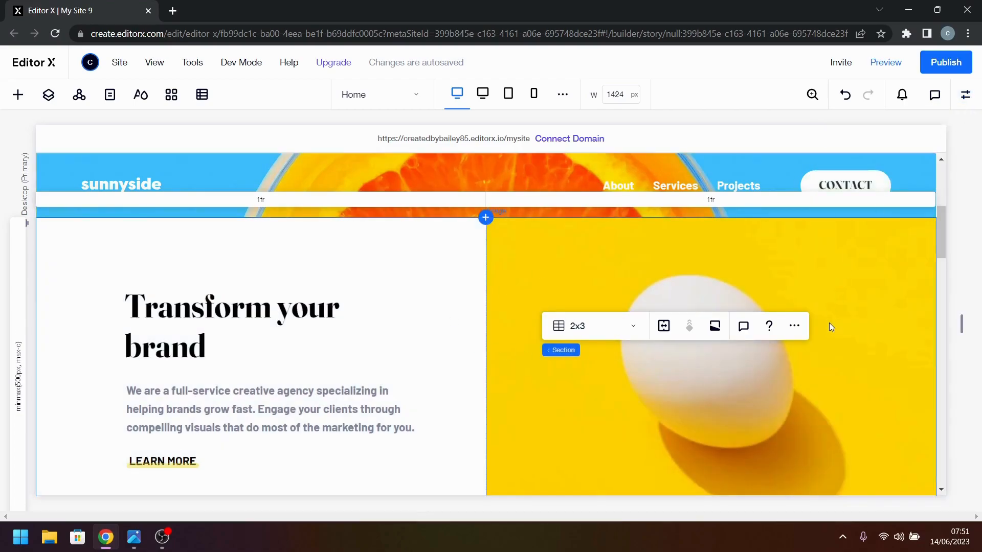
pyautogui.scroll(-2, 830, 322)
pyautogui.scroll(1, 830, 324)
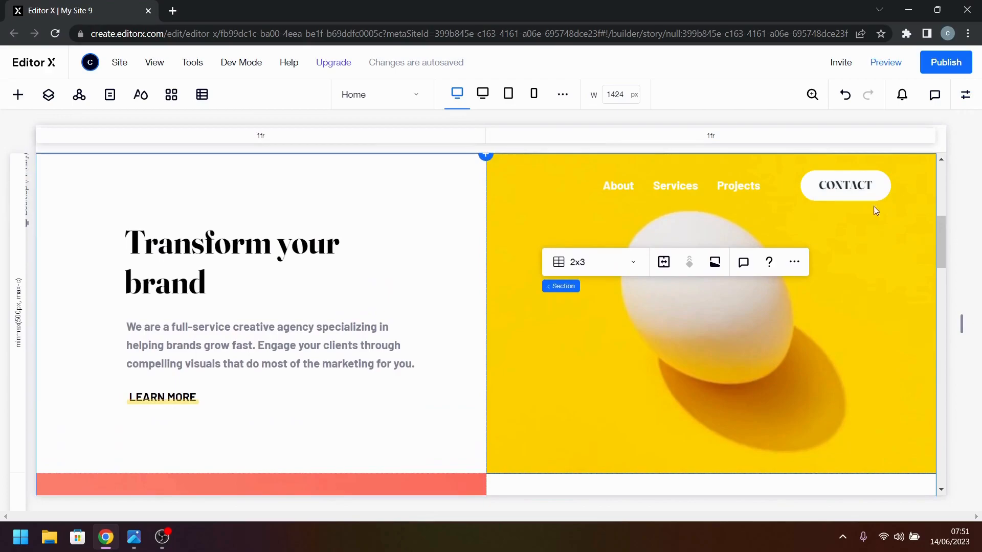
pyautogui.click(886, 62)
pyautogui.scroll(-3, 800, 308)
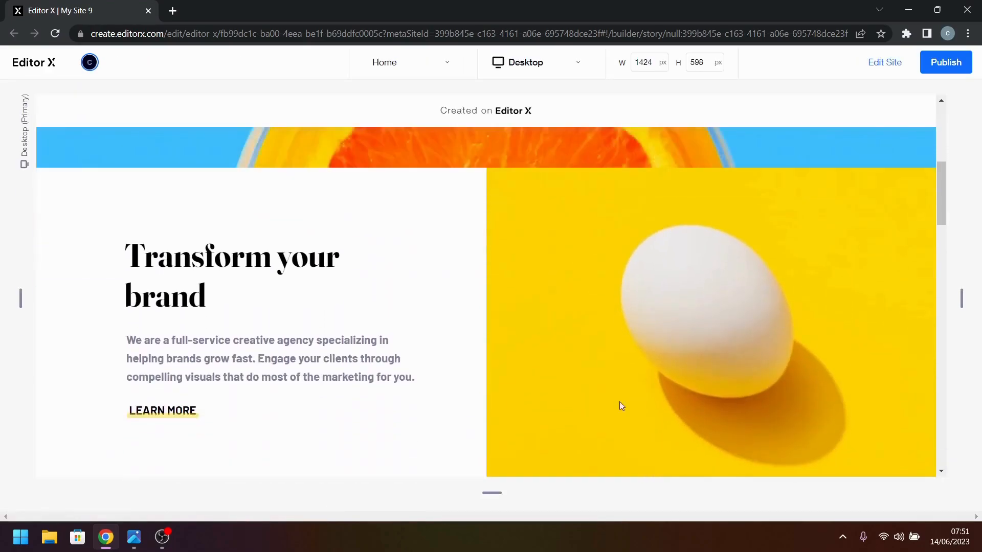
pyautogui.scroll(-1, 481, 458)
# - Switch to the active-states.jpg reference design, examine its Transform your brand row enlarged, and return to the page preview in the browser
pyautogui.click(134, 537)
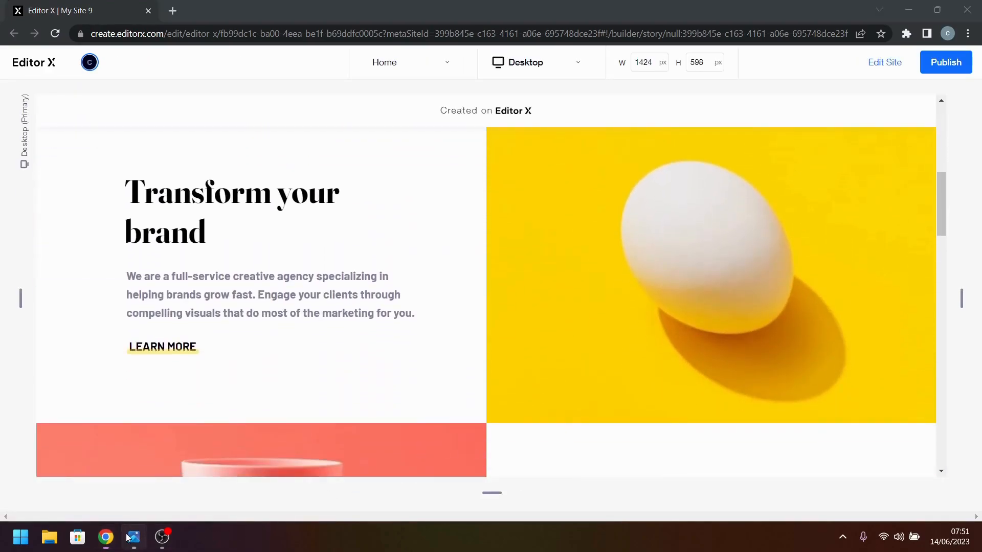
pyautogui.moveTo(566, 402); pyautogui.dragTo(597, 262)
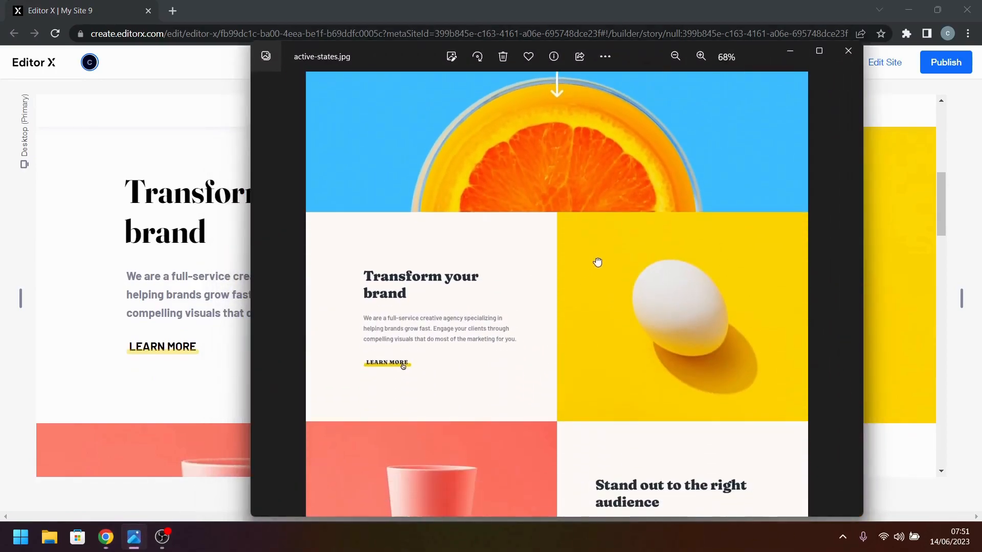
pyautogui.scroll(2, 603, 324)
pyautogui.scroll(-1, 603, 324)
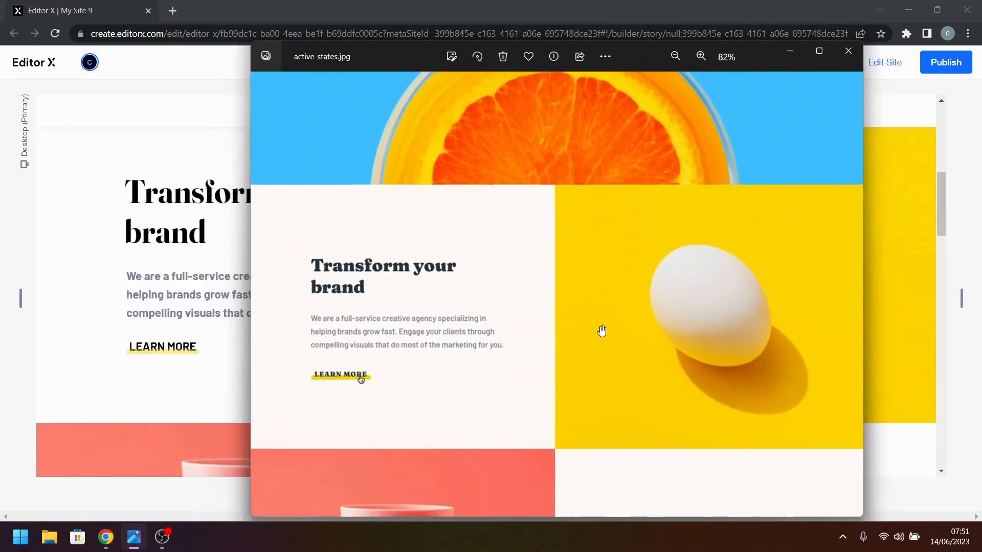
pyautogui.click(819, 51)
pyautogui.scroll(3, 682, 307)
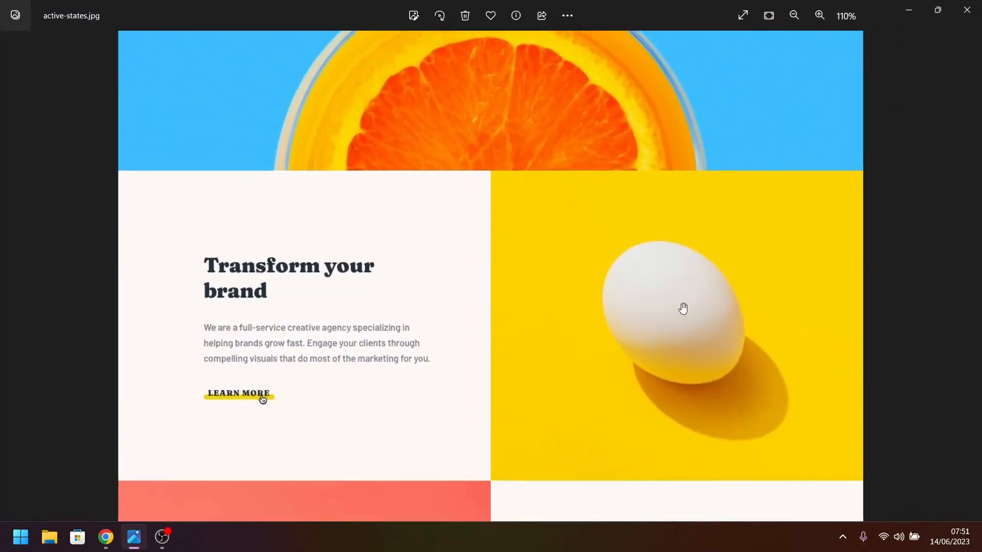
pyautogui.scroll(1, 683, 308)
pyautogui.scroll(1, 683, 308)
pyautogui.scroll(-1, 683, 308)
pyautogui.moveTo(683, 308); pyautogui.dragTo(682, 228)
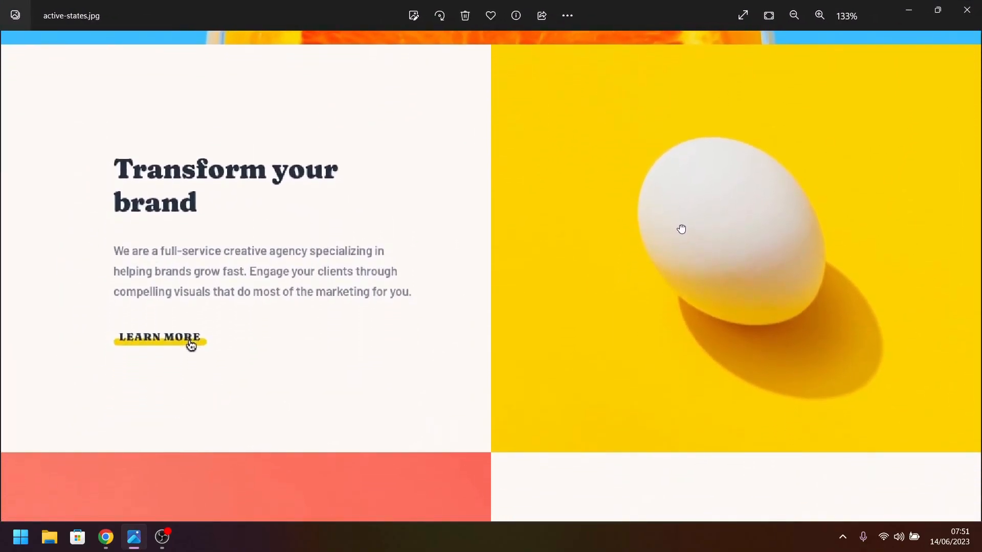
pyautogui.click(910, 10)
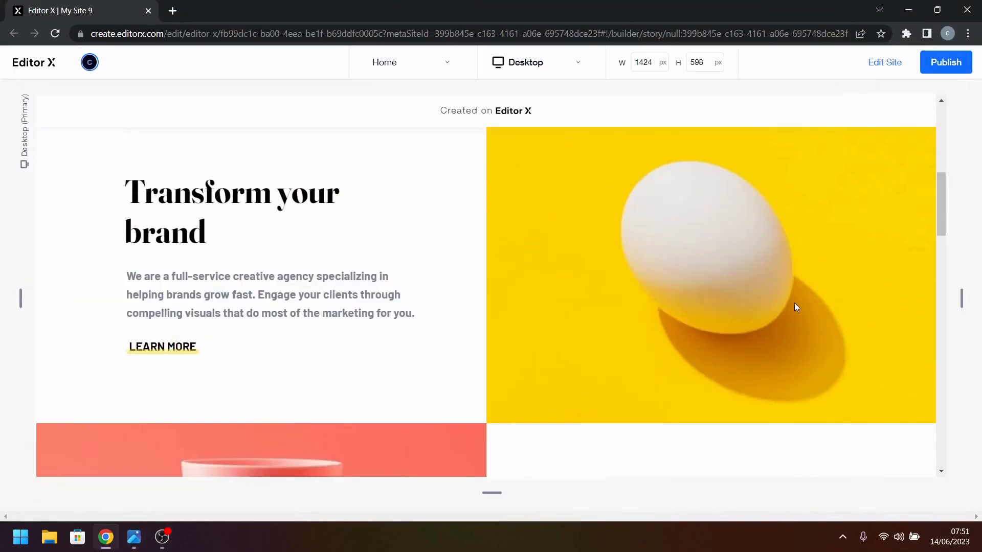
# - Leave the preview and set the minimum height of the section's first grid row to 550 px
pyautogui.scroll(2, 794, 302)
pyautogui.scroll(-1, 795, 303)
pyautogui.click(881, 73)
pyautogui.click(523, 296)
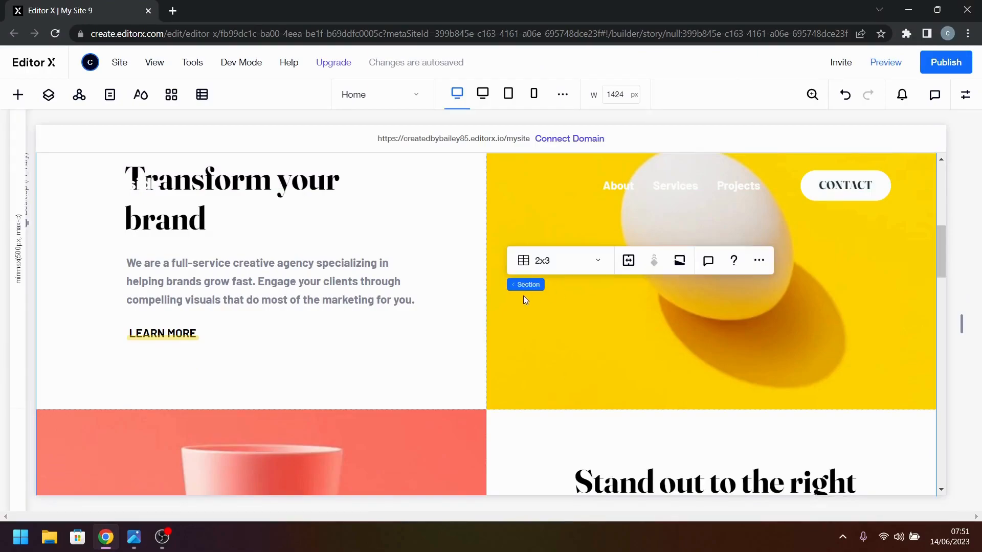
pyautogui.click(444, 299)
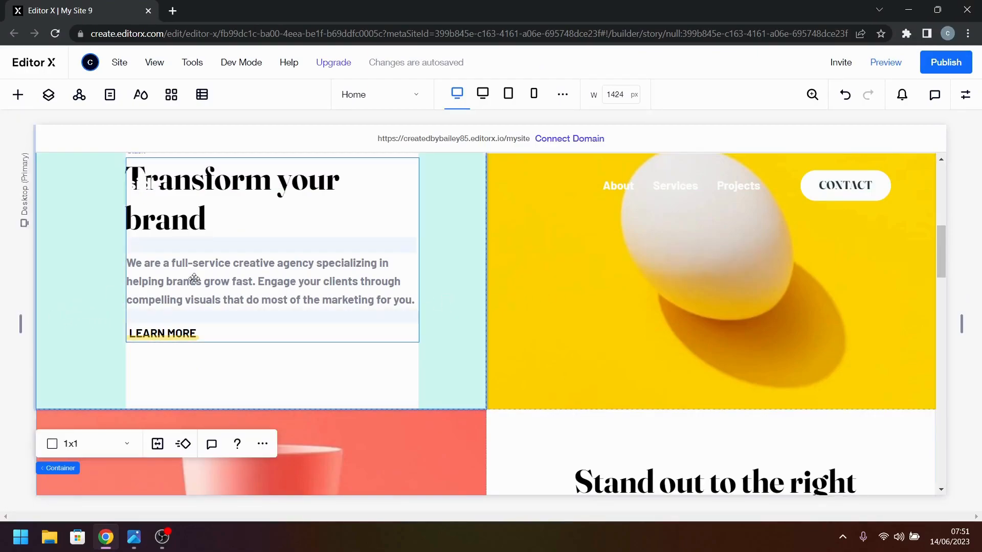
pyautogui.click(52, 468)
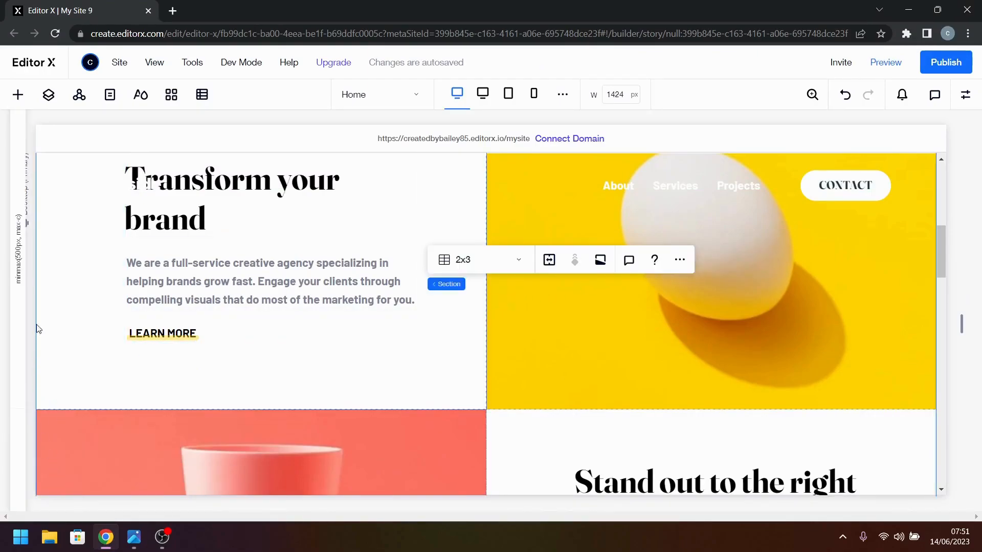
pyautogui.click(20, 249)
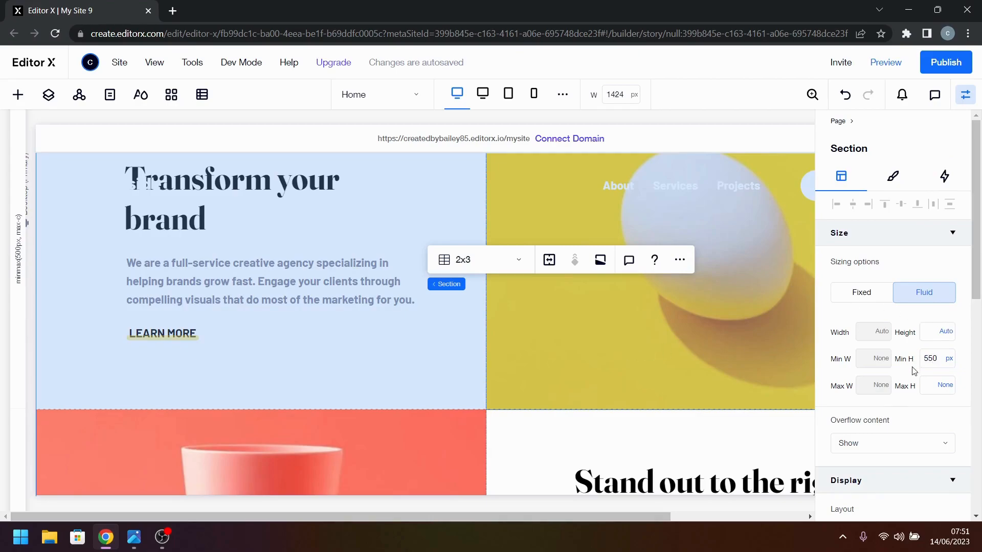
pyautogui.scroll(-4, 915, 371)
pyautogui.click(897, 437)
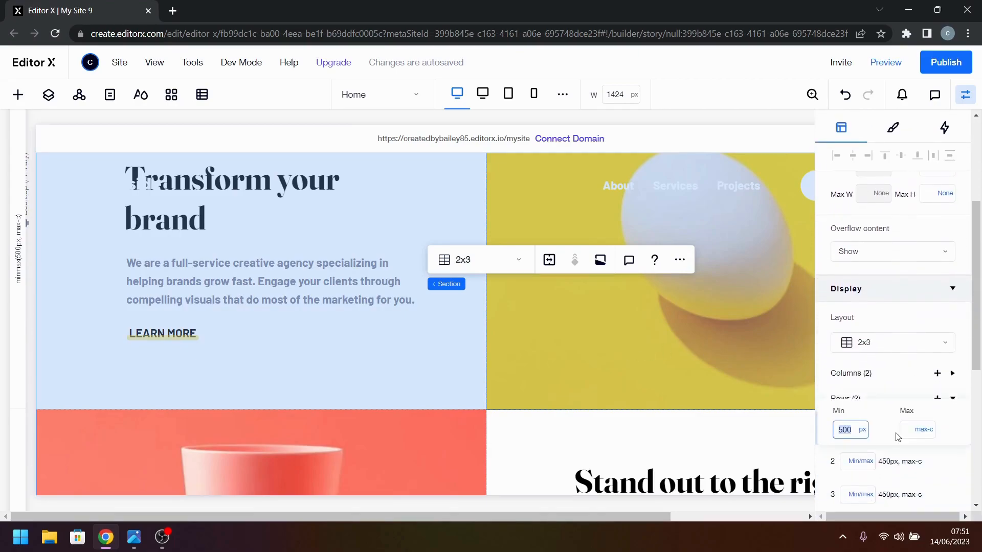
pyautogui.write('550')
pyautogui.click(894, 439)
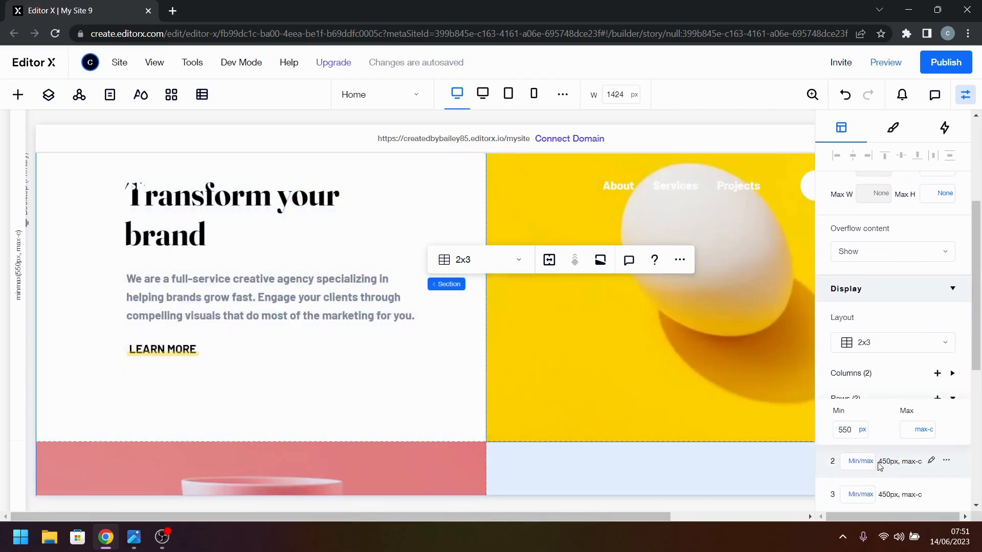
# - Set the minimum height of the section's second and third grid rows to 550 px
pyautogui.click(880, 462)
pyautogui.write('550')
pyautogui.scroll(-4, 859, 450)
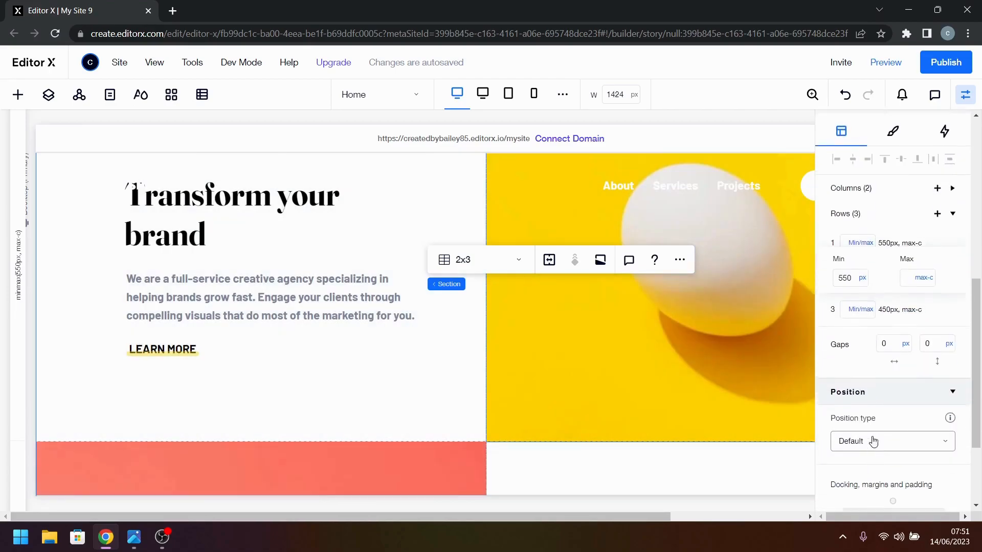
pyautogui.click(890, 305)
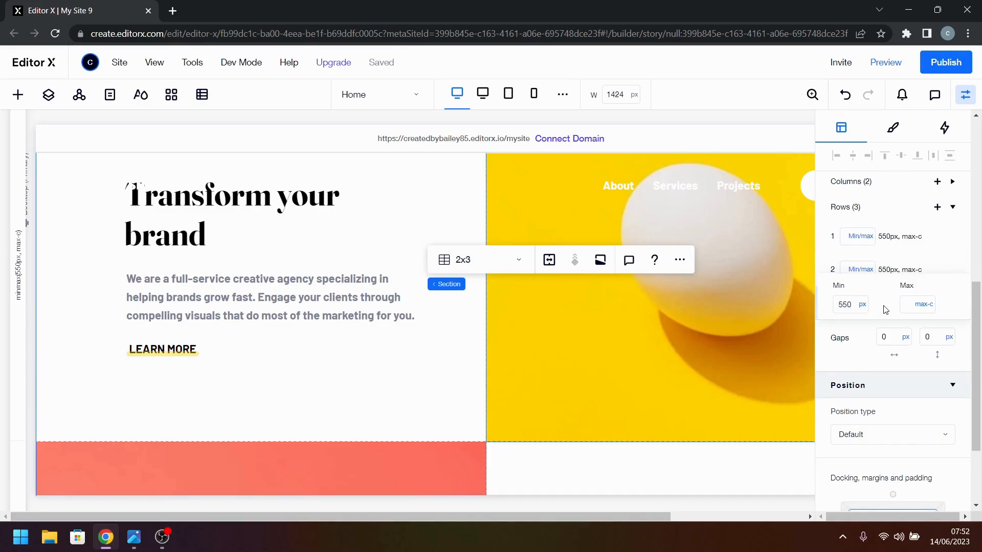
# - At the 1024 px breakpoint, set the minimum height of all three grid rows of the section to 400 px
pyautogui.click(484, 101)
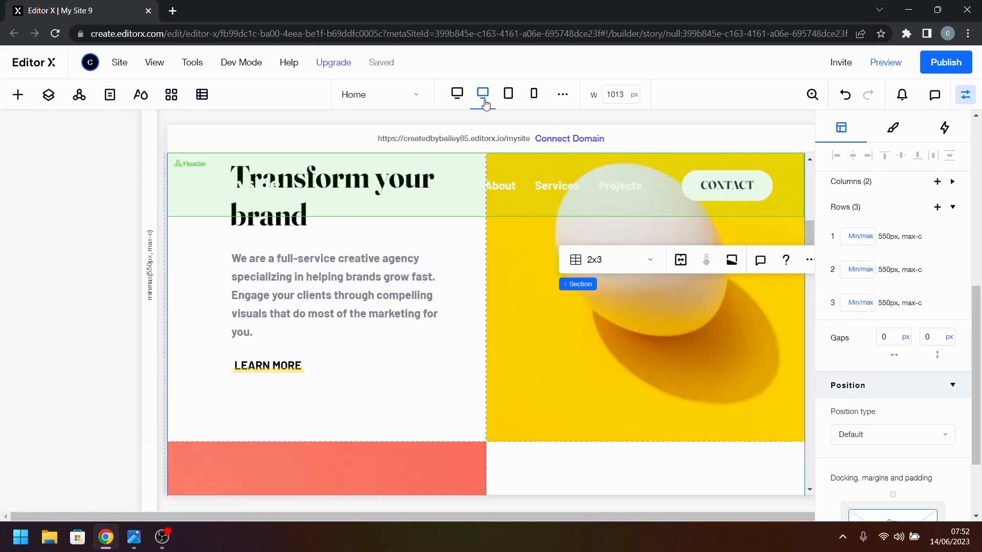
pyautogui.scroll(4, 537, 317)
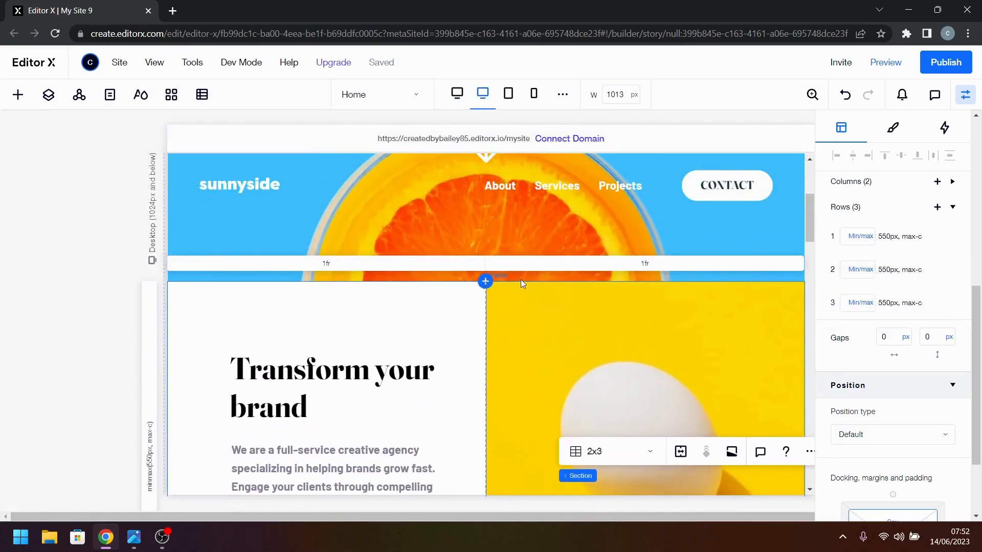
pyautogui.scroll(2, 436, 274)
pyautogui.scroll(-2, 461, 348)
pyautogui.click(149, 450)
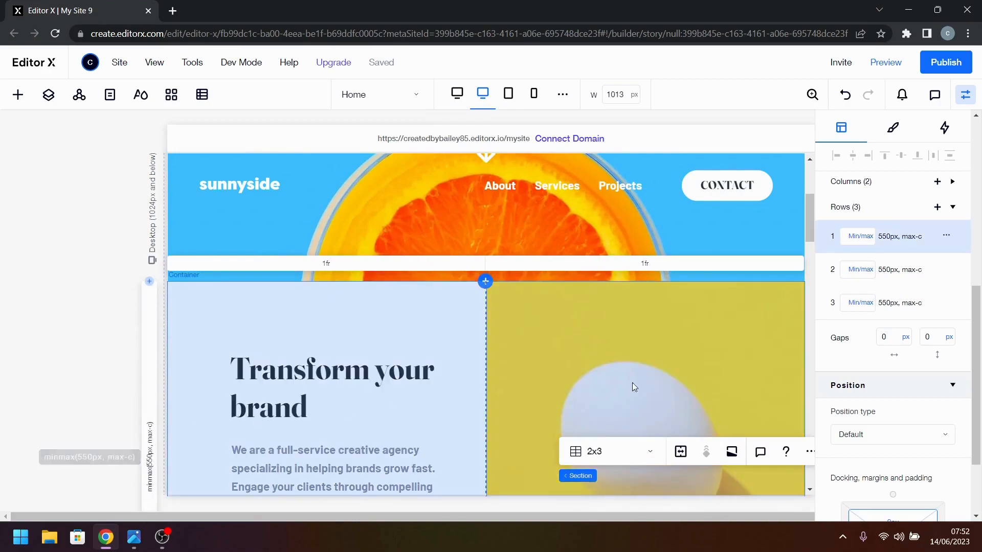
pyautogui.click(889, 236)
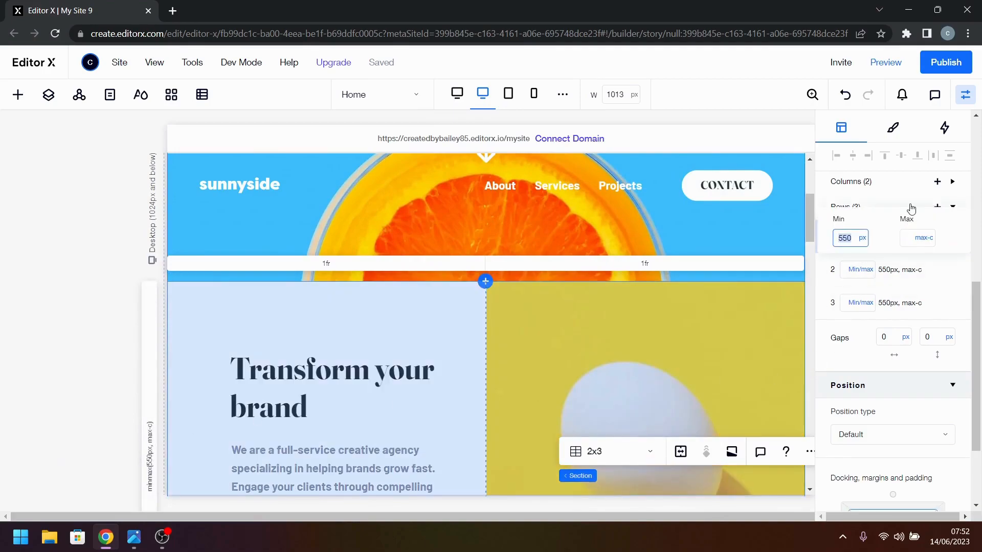
pyautogui.press('Return')
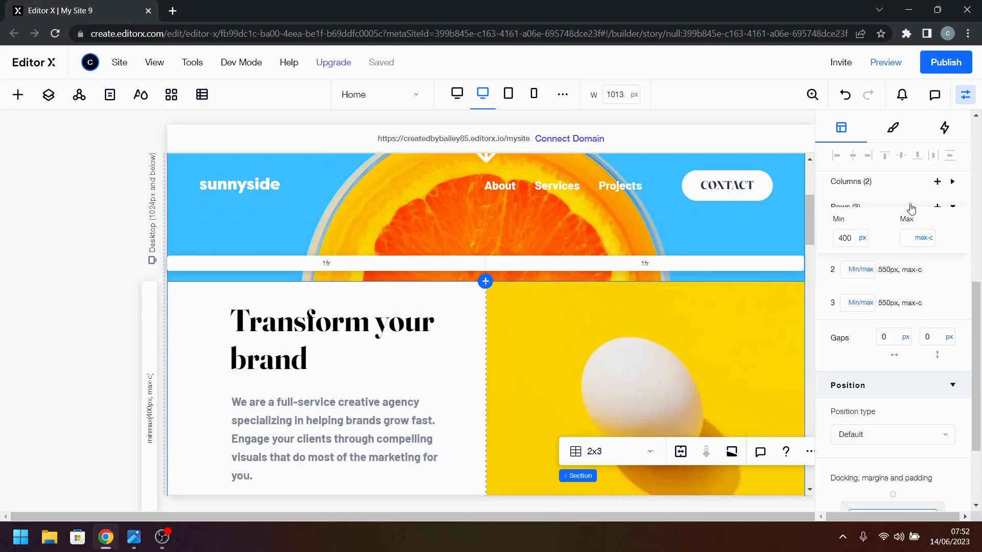
pyautogui.click(890, 271)
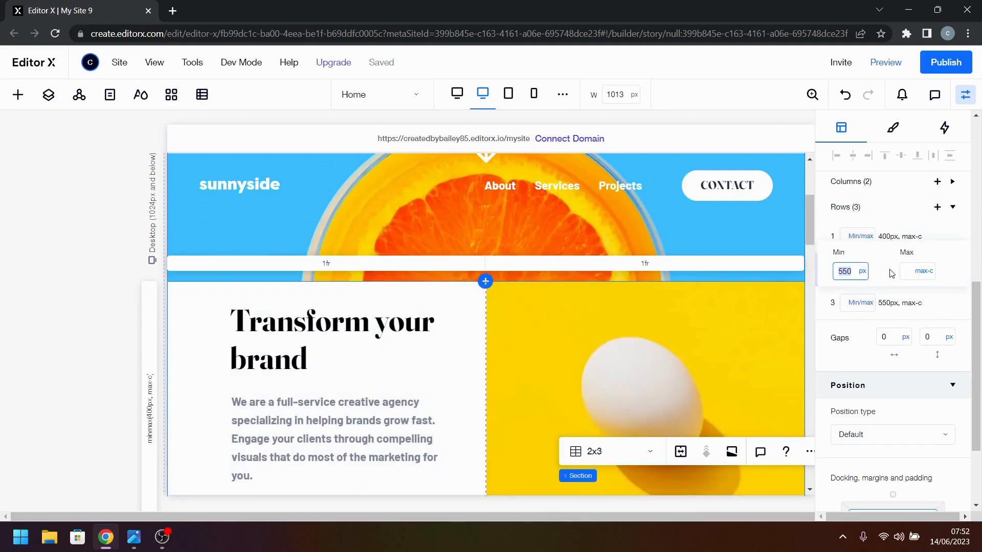
pyautogui.click(888, 305)
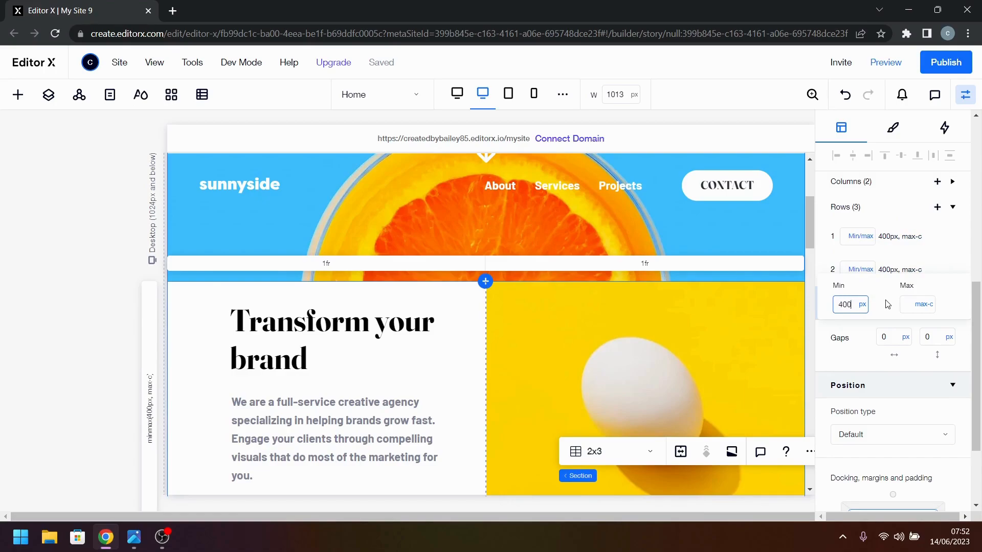
# - Examine the section's grid rows at the tablet breakpoint, from Transform your brand down to Graphic design and Photography
pyautogui.click(508, 94)
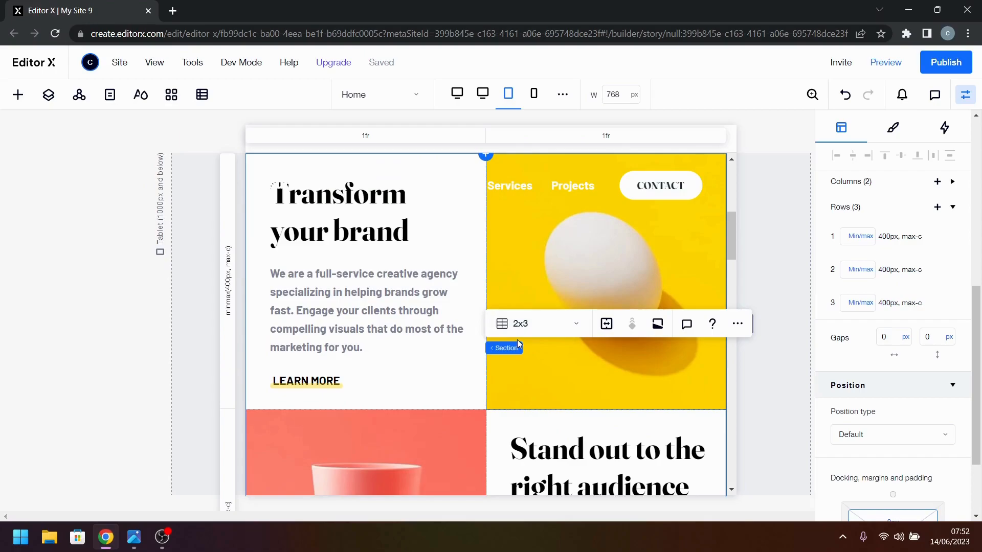
pyautogui.scroll(-4, 673, 334)
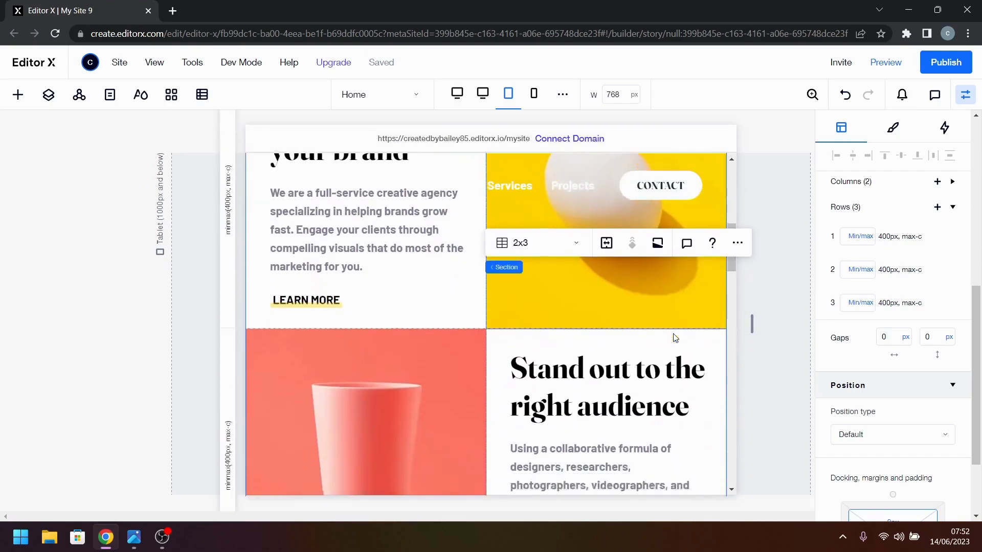
pyautogui.scroll(-6, 673, 333)
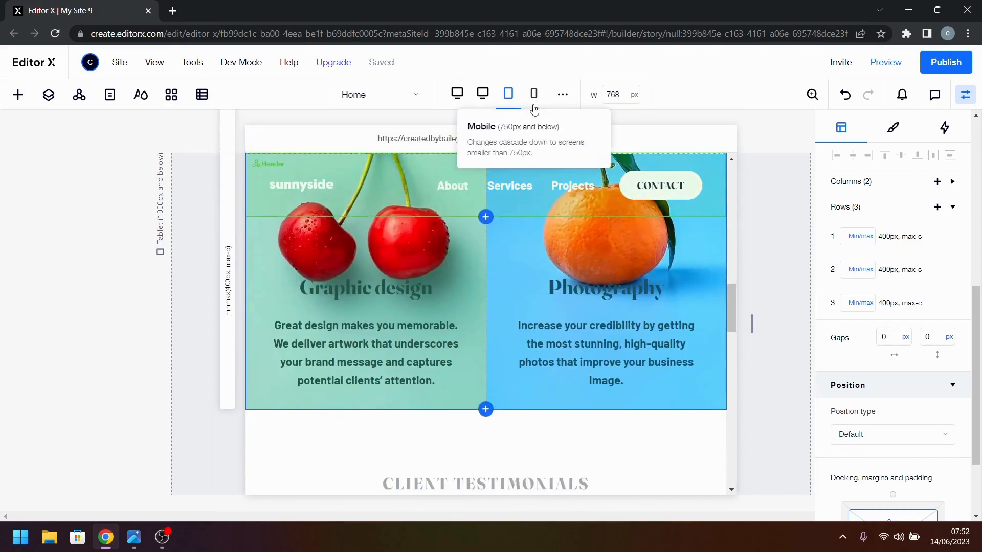
# - Check the section's image and text rows at the mobile breakpoint and return to the desktop breakpoint
pyautogui.click(534, 94)
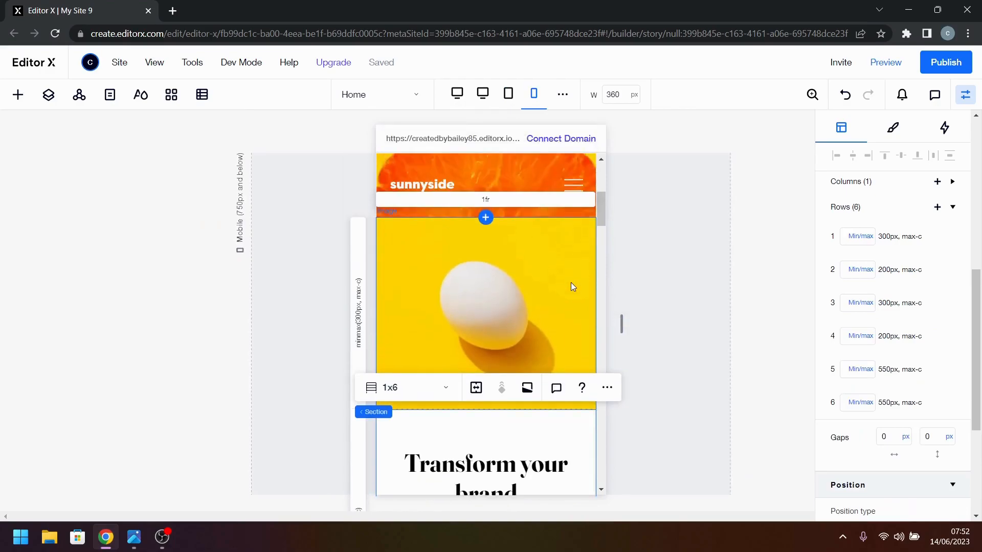
pyautogui.scroll(-8, 570, 283)
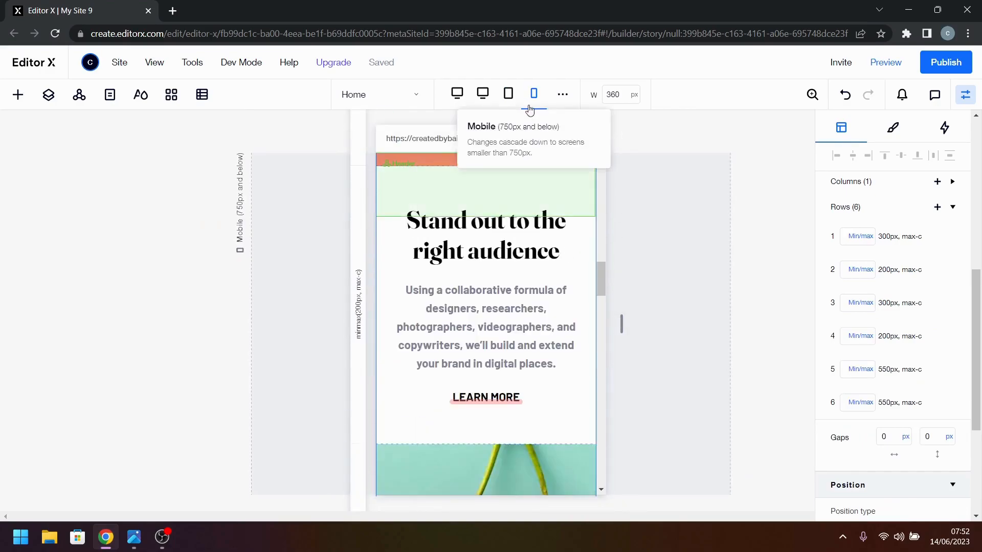
pyautogui.click(457, 95)
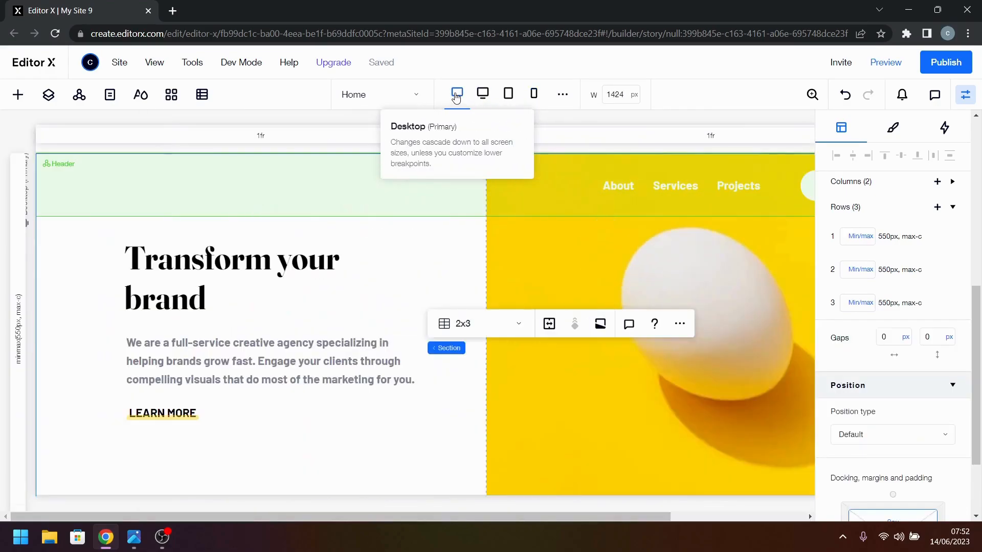
pyautogui.scroll(5, 455, 291)
pyautogui.scroll(-2, 455, 292)
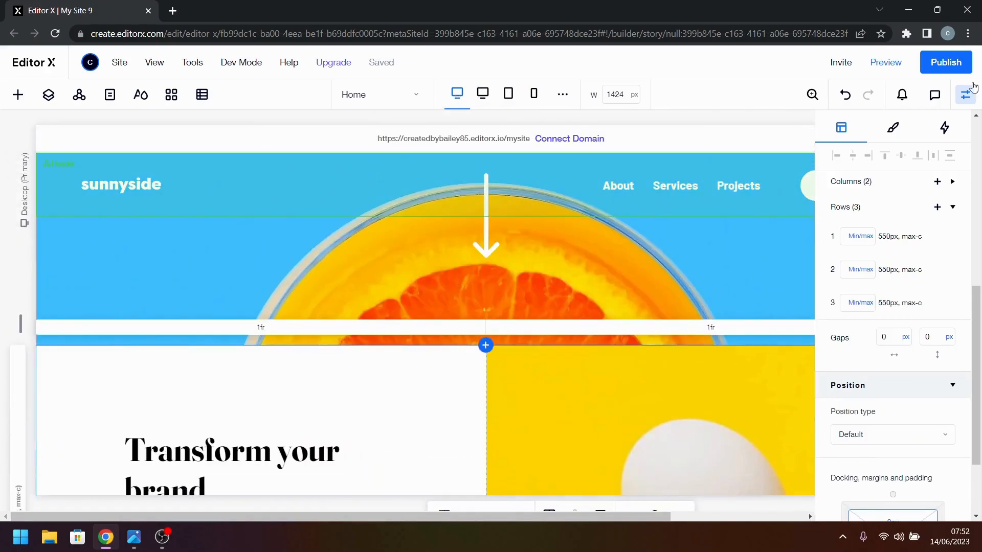
# - Hide the inspector and set the egg image's scroll behavior to Parallax
pyautogui.click(965, 95)
pyautogui.scroll(-4, 664, 303)
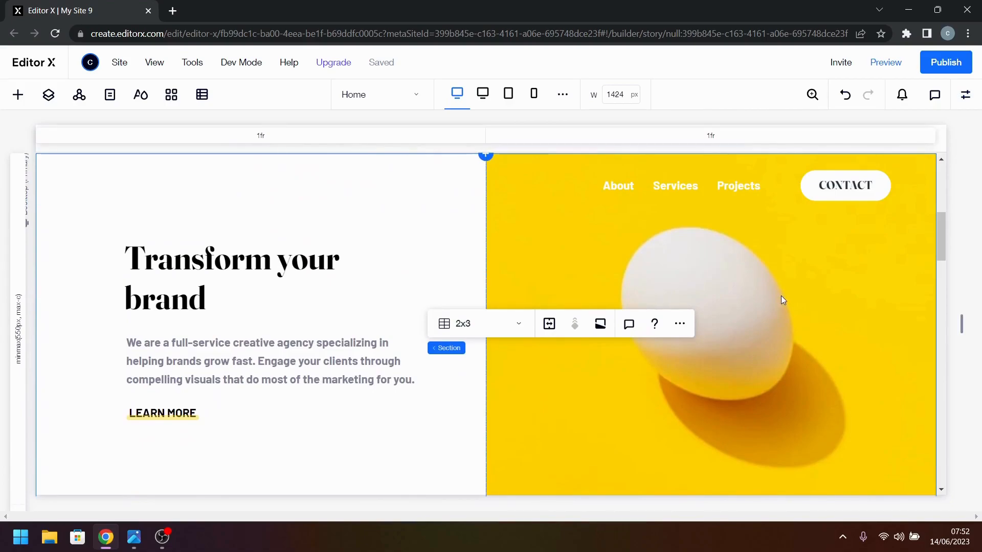
pyautogui.click(721, 259)
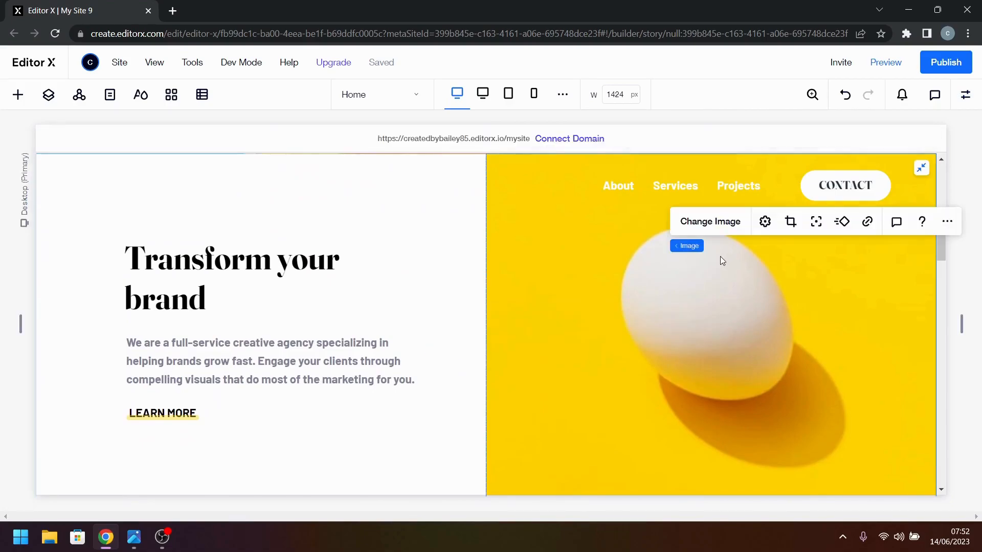
pyautogui.click(765, 222)
pyautogui.click(381, 421)
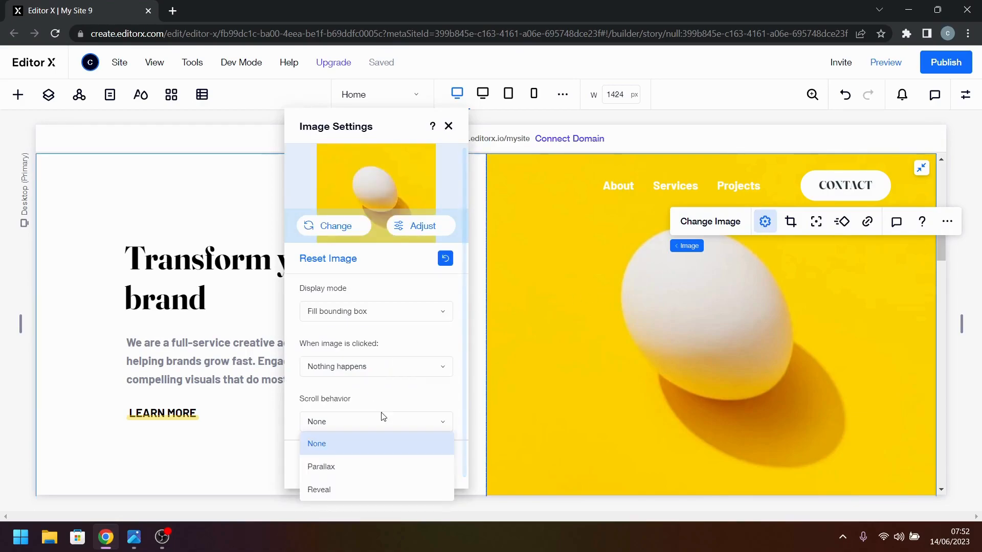
pyautogui.click(363, 476)
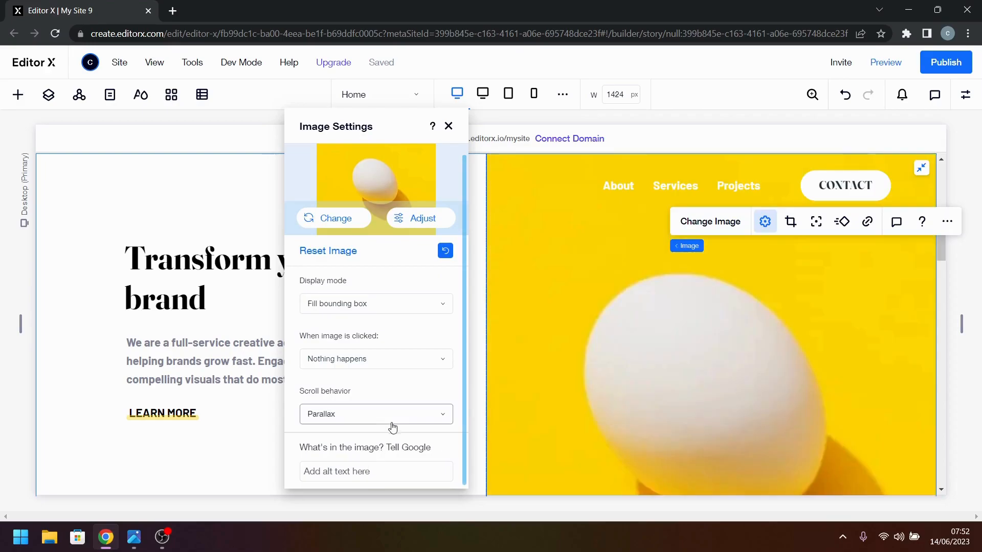
pyautogui.click(447, 125)
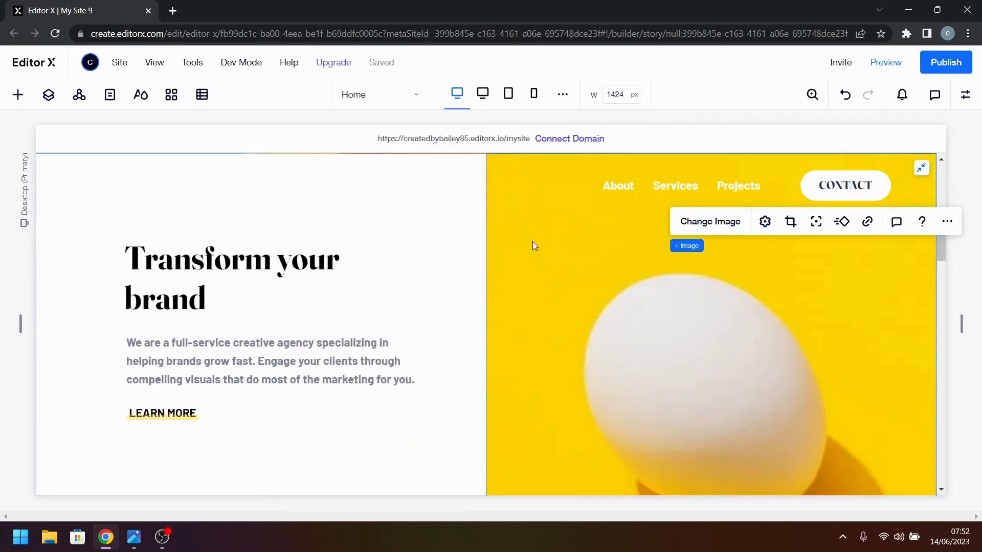
# - Preview the page from the hero down to check the egg image's parallax scrolling
pyautogui.scroll(5, 520, 232)
pyautogui.click(889, 66)
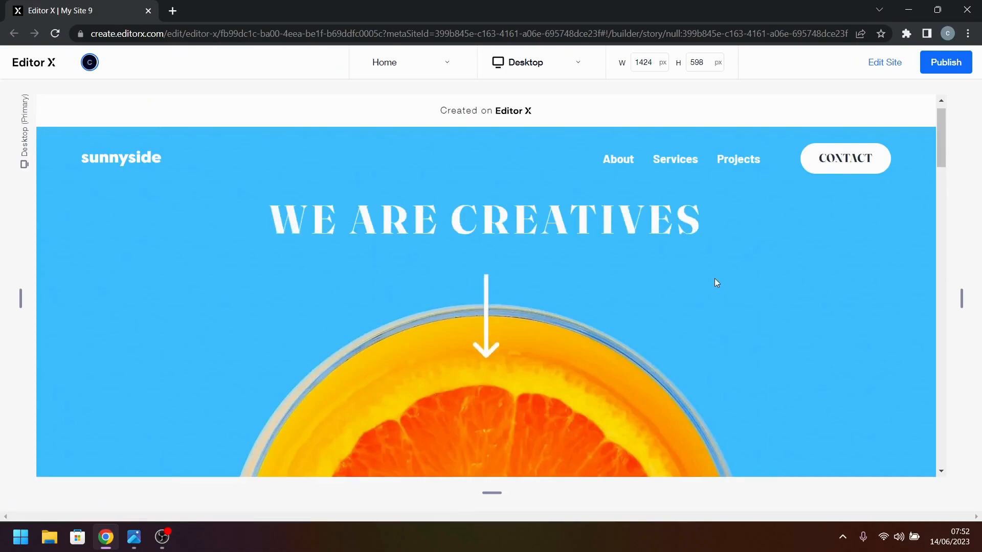
pyautogui.scroll(-6, 714, 279)
pyautogui.scroll(-6, 716, 281)
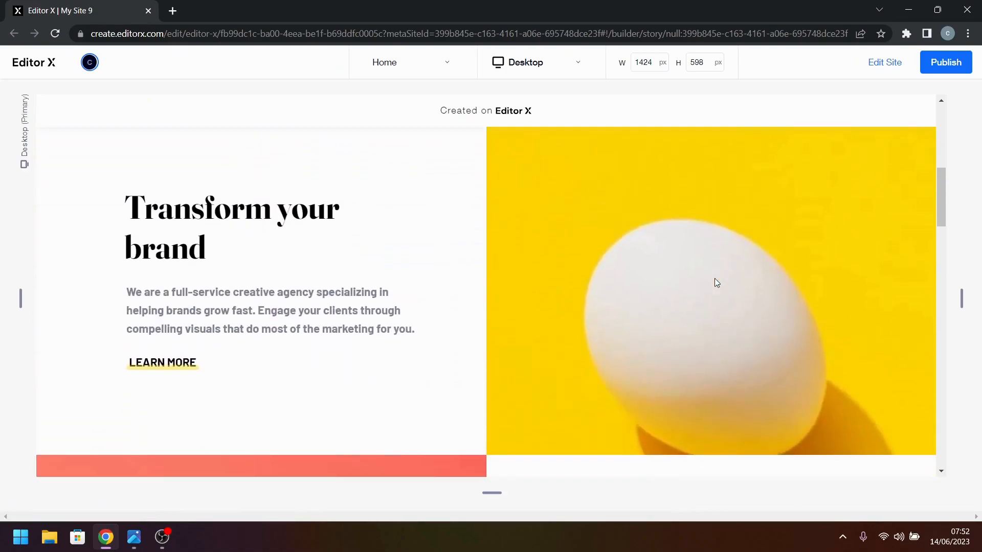
pyautogui.scroll(12, 717, 282)
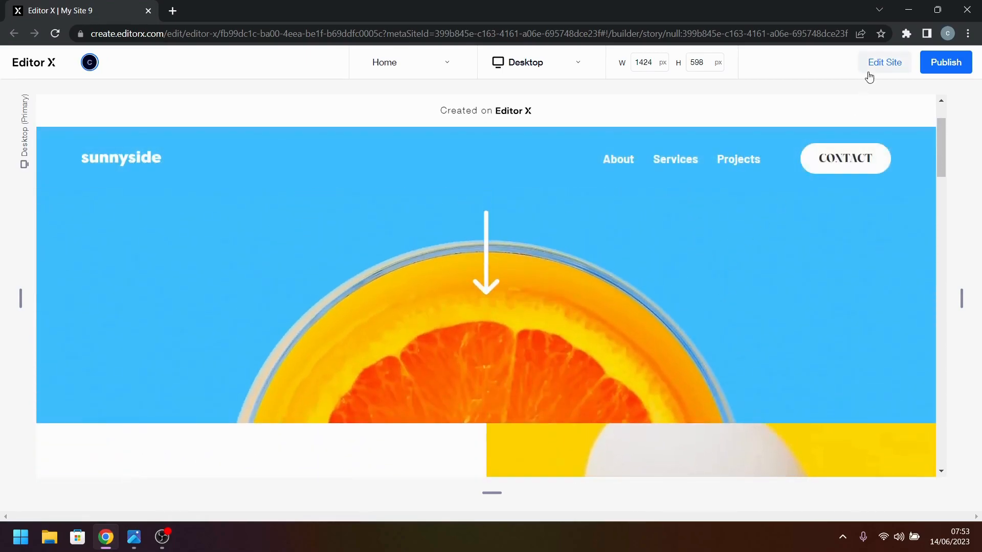
# - Leave the preview and set the scroll behavior of the egg image beside Transform your brand to Reveal
pyautogui.click(872, 66)
pyautogui.scroll(-3, 689, 318)
pyautogui.click(682, 380)
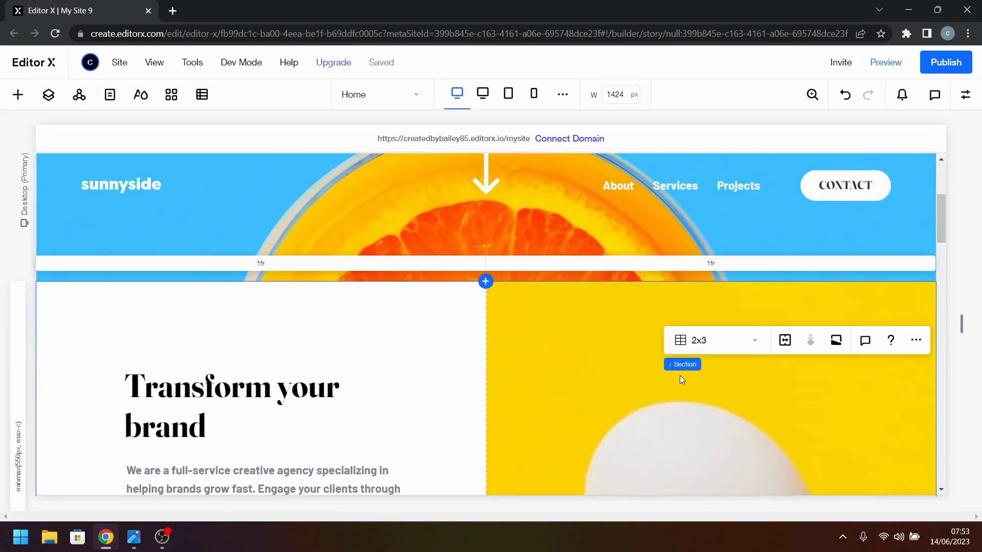
pyautogui.click(610, 381)
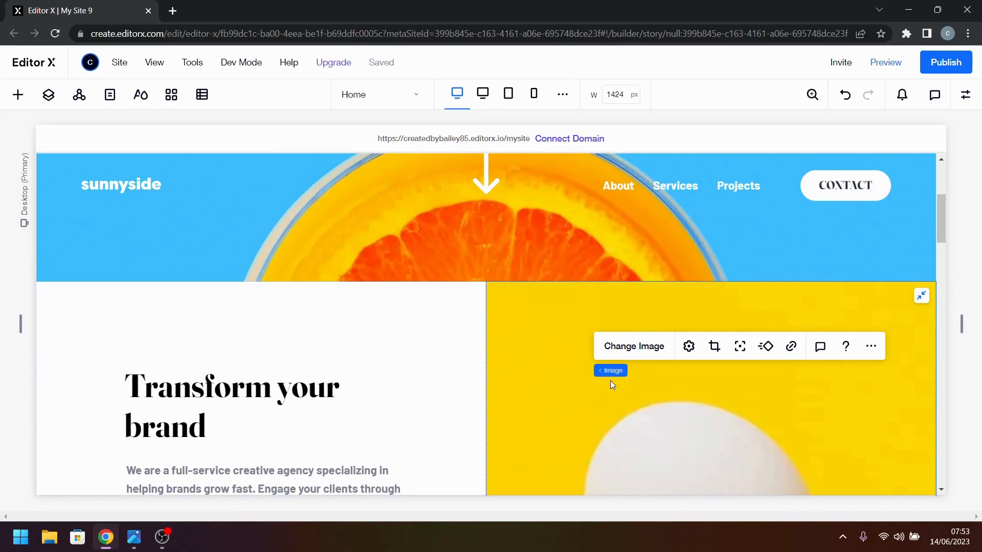
pyautogui.click(689, 346)
pyautogui.click(408, 427)
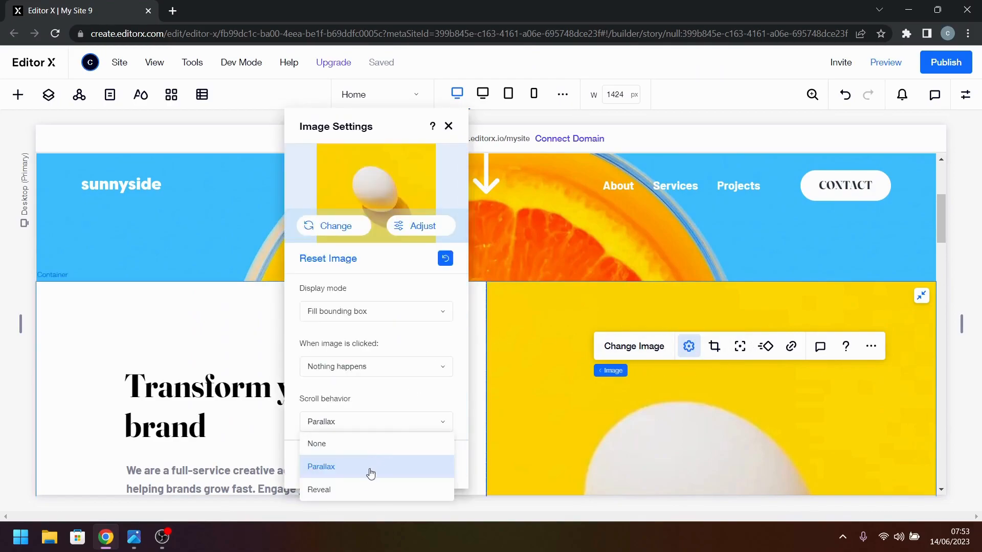
pyautogui.click(364, 488)
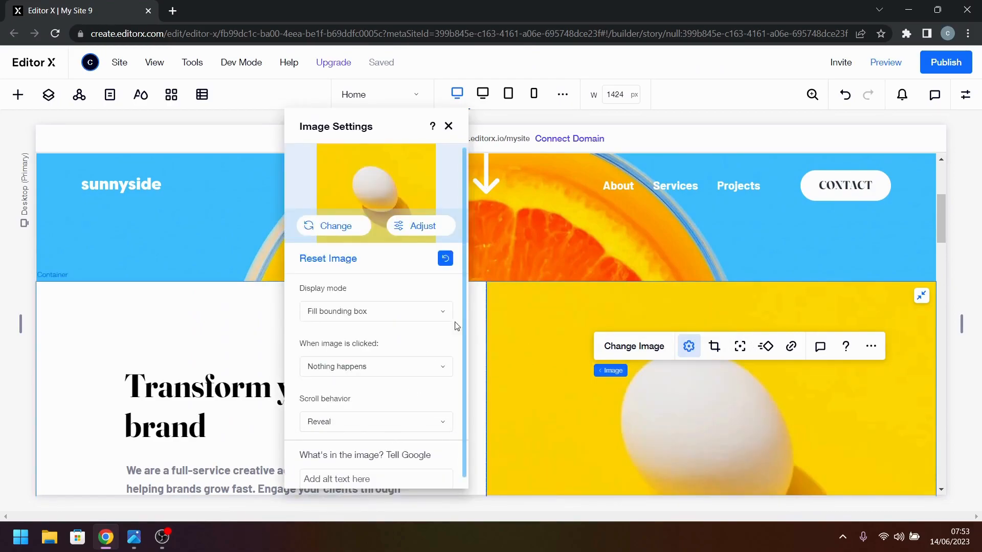
pyautogui.click(449, 126)
# - Preview the page from the hero down to check the egg image's reveal scrolling
pyautogui.scroll(5, 626, 320)
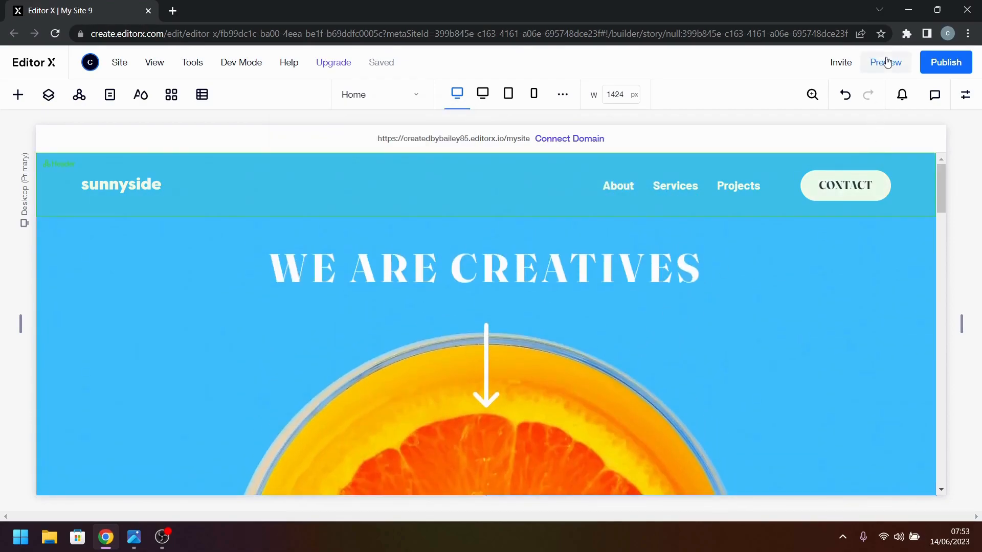
pyautogui.click(887, 62)
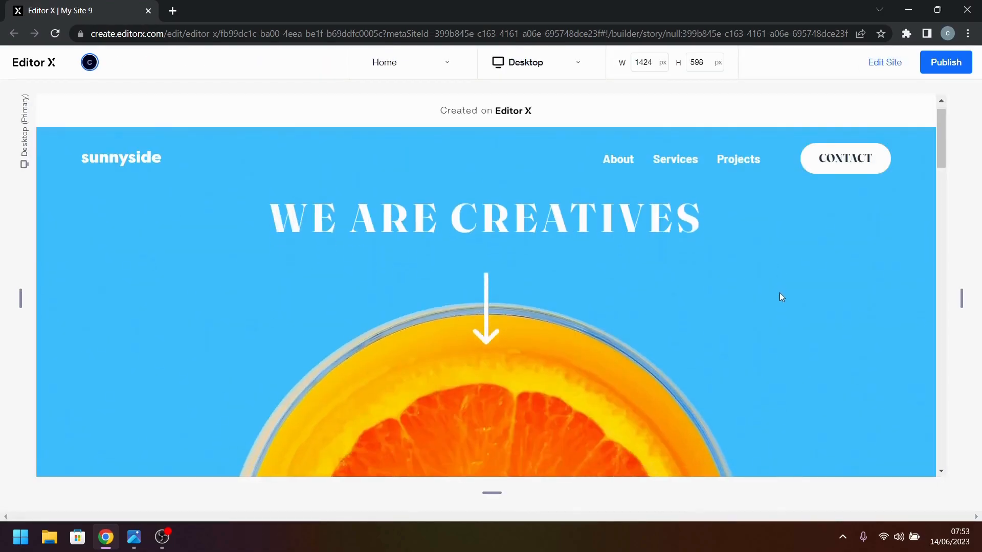
pyautogui.scroll(-8, 779, 293)
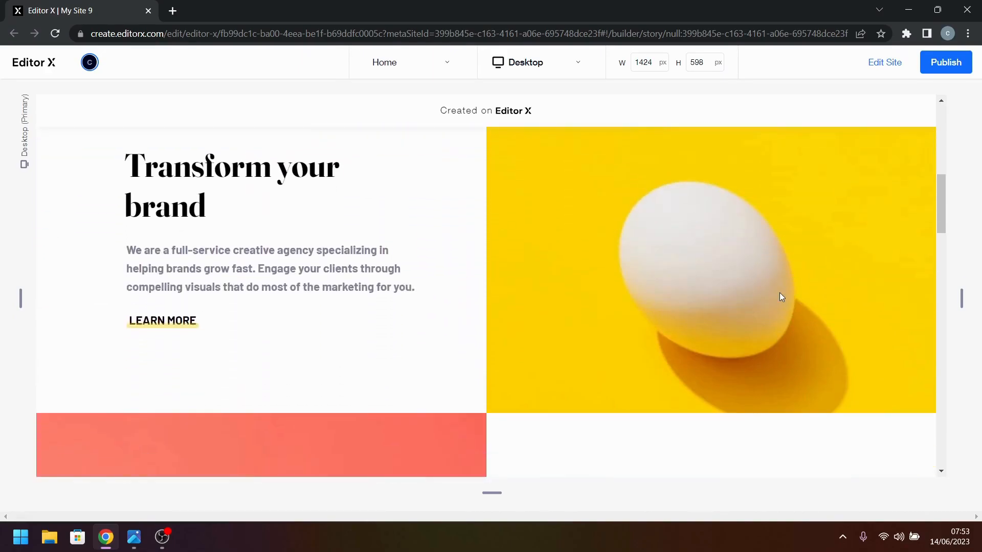
pyautogui.scroll(-6, 779, 292)
pyautogui.scroll(4, 785, 274)
pyautogui.scroll(6, 785, 272)
# - Leave the preview and set the scroll behavior of the red cup image beside Stand out to the right audience to Reveal
pyautogui.click(881, 69)
pyautogui.scroll(-8, 593, 265)
pyautogui.click(434, 296)
pyautogui.click(351, 316)
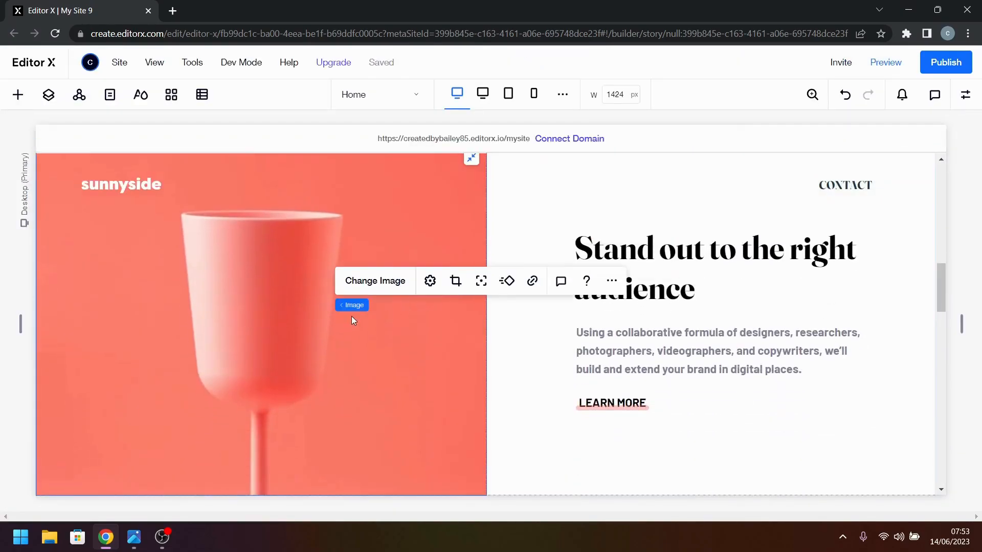
pyautogui.click(430, 282)
pyautogui.scroll(-1, 598, 427)
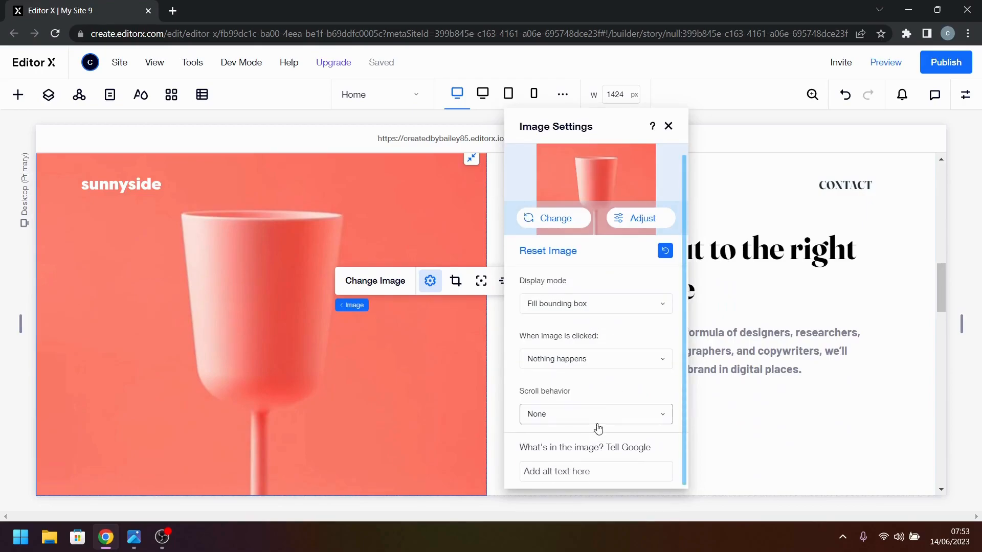
pyautogui.click(590, 415)
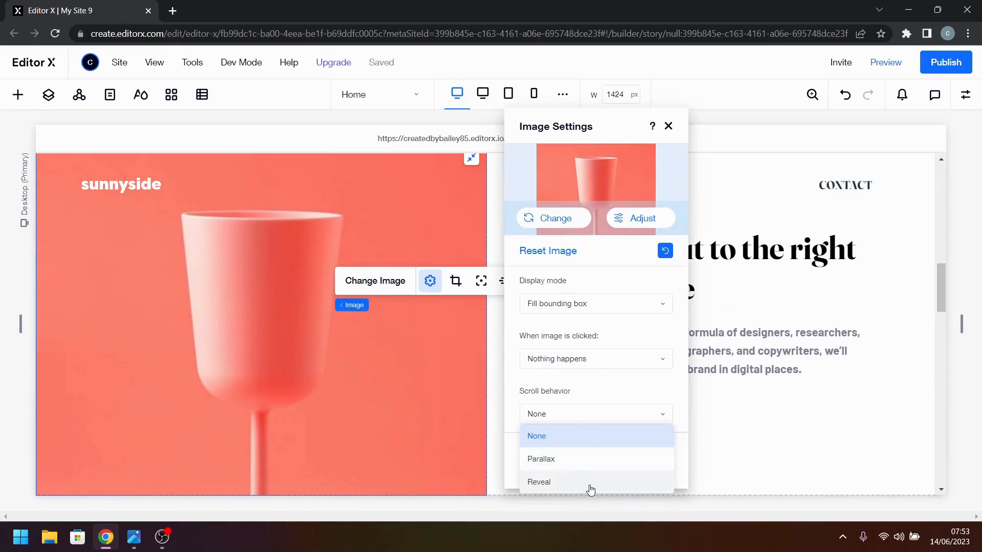
pyautogui.click(590, 483)
pyautogui.scroll(-6, 443, 413)
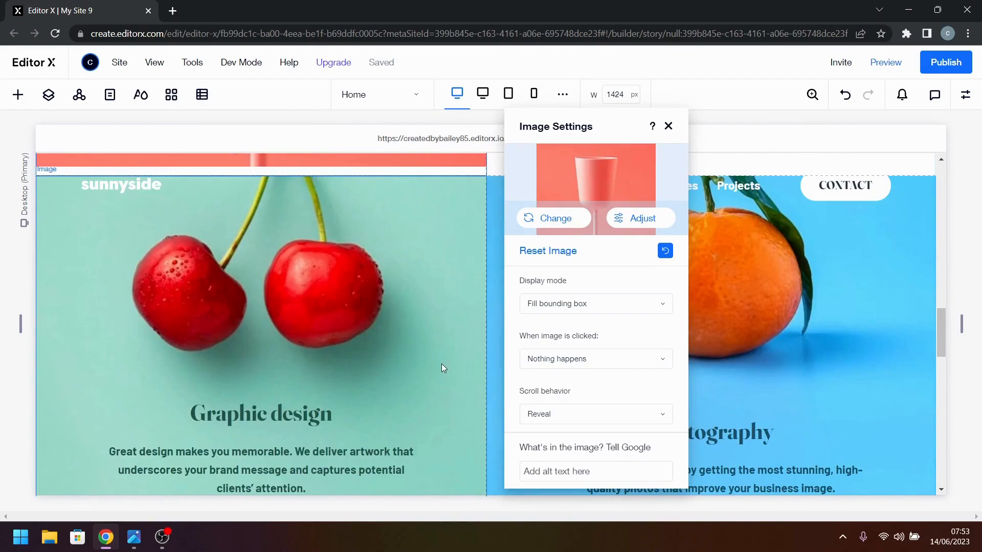
pyautogui.click(441, 365)
# - Examine the red cup image's size, position type and grid cell location in the inspector
pyautogui.scroll(4, 448, 285)
pyautogui.click(448, 285)
pyautogui.scroll(5, 426, 354)
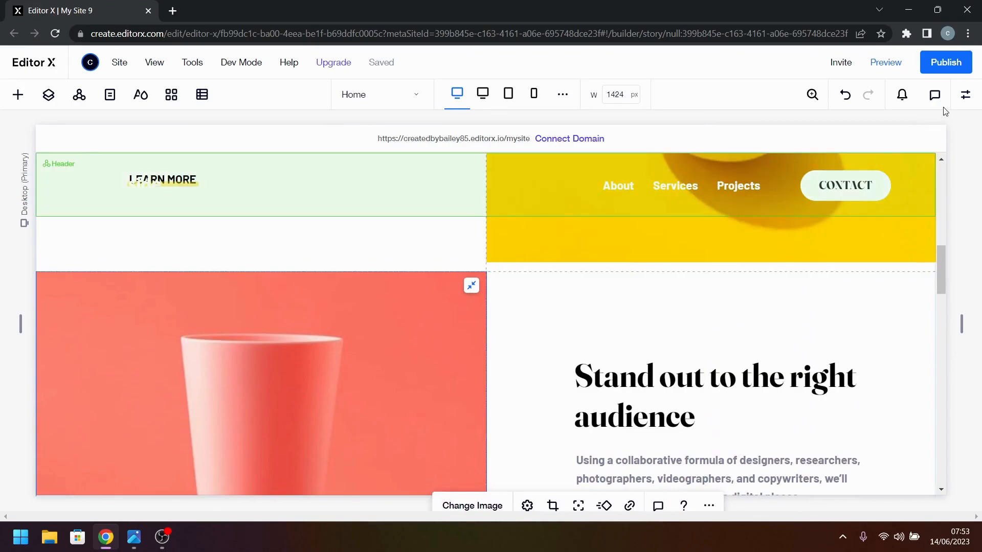
pyautogui.click(965, 96)
pyautogui.scroll(-3, 463, 349)
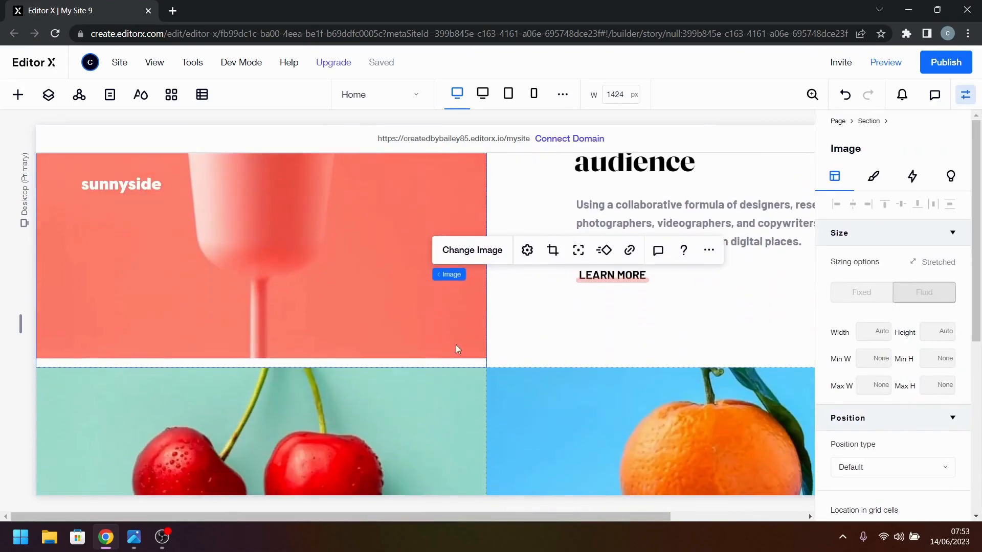
pyautogui.scroll(-6, 914, 449)
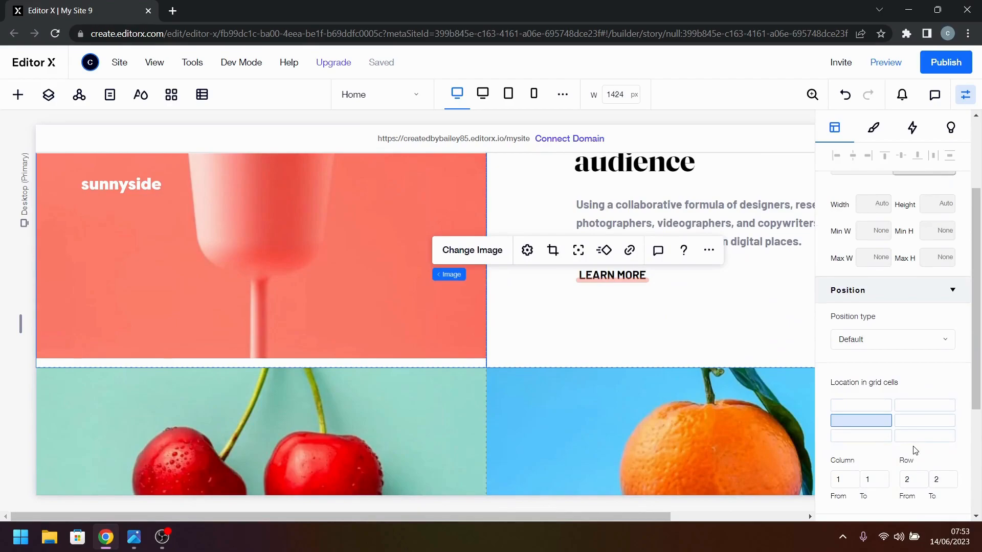
pyautogui.click(360, 332)
pyautogui.scroll(6, 870, 266)
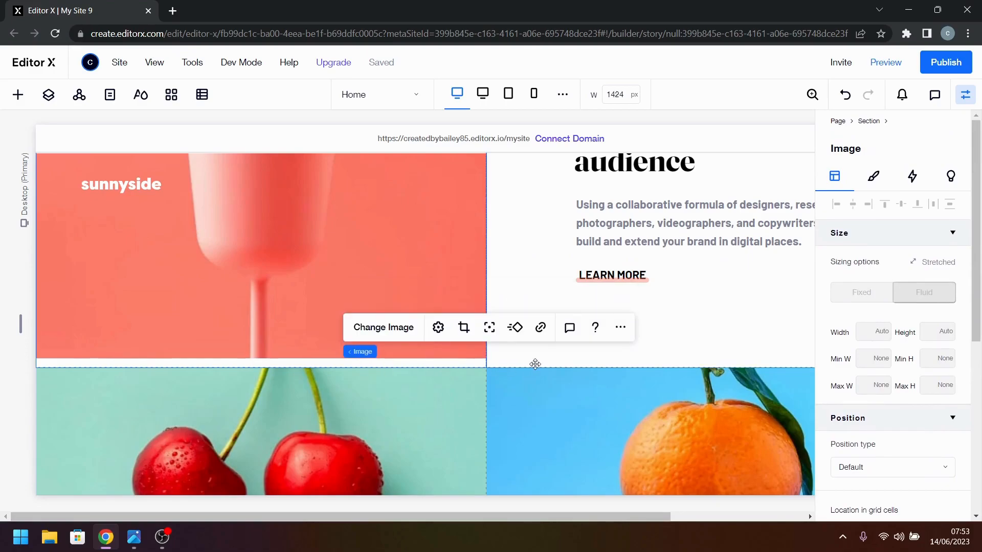
# - Compare the lower edges of the red cup image and the egg image with their grid row boundaries
pyautogui.click(361, 364)
pyautogui.click(435, 360)
pyautogui.click(300, 338)
pyautogui.scroll(3, 225, 342)
pyautogui.scroll(5, 225, 342)
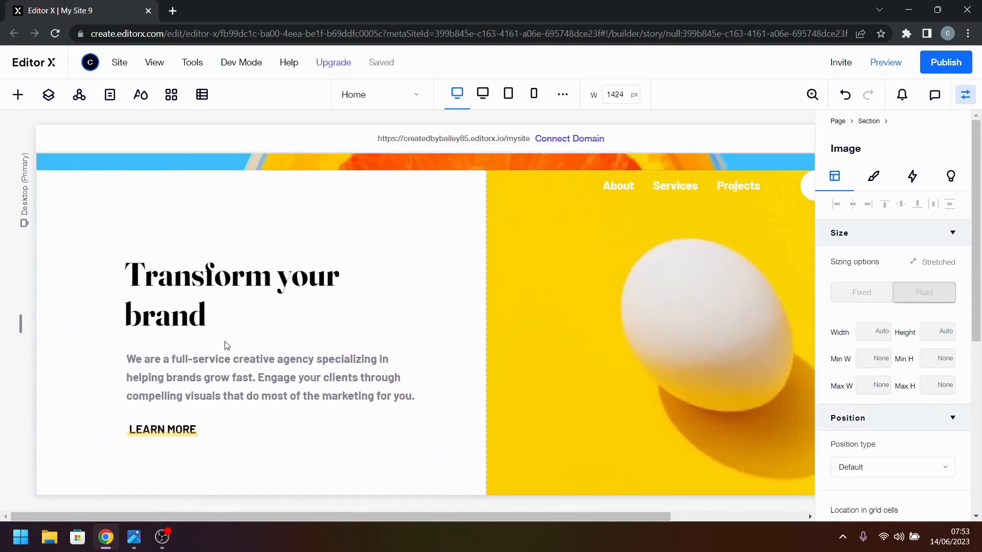
pyautogui.scroll(-2, 500, 334)
pyautogui.click(632, 341)
pyautogui.scroll(3, 605, 347)
pyautogui.scroll(-5, 614, 347)
pyautogui.scroll(-2, 616, 349)
pyautogui.click(375, 367)
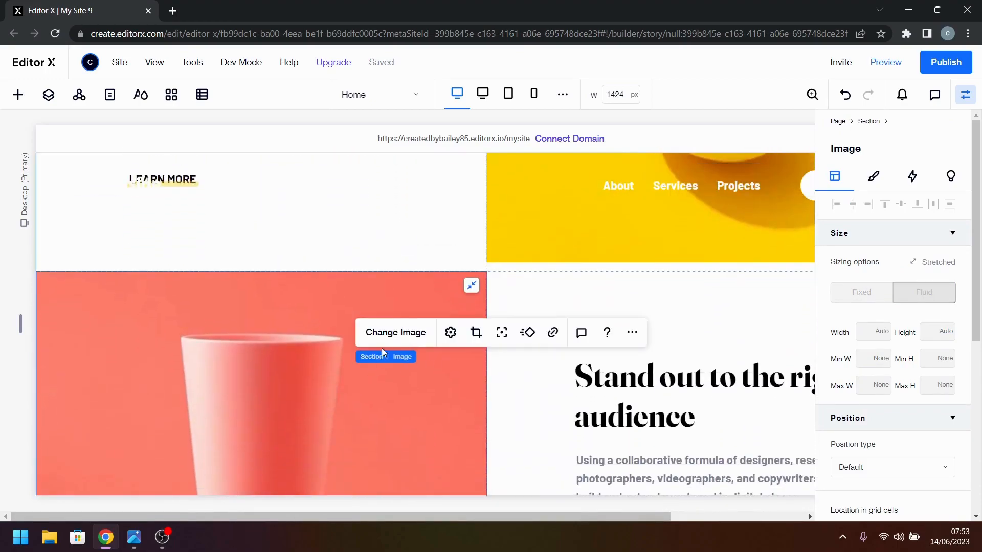
# - Preview the reveal scrolling of the egg and red cup images and return to editing at the boundary between them
pyautogui.scroll(5, 406, 309)
pyautogui.click(887, 63)
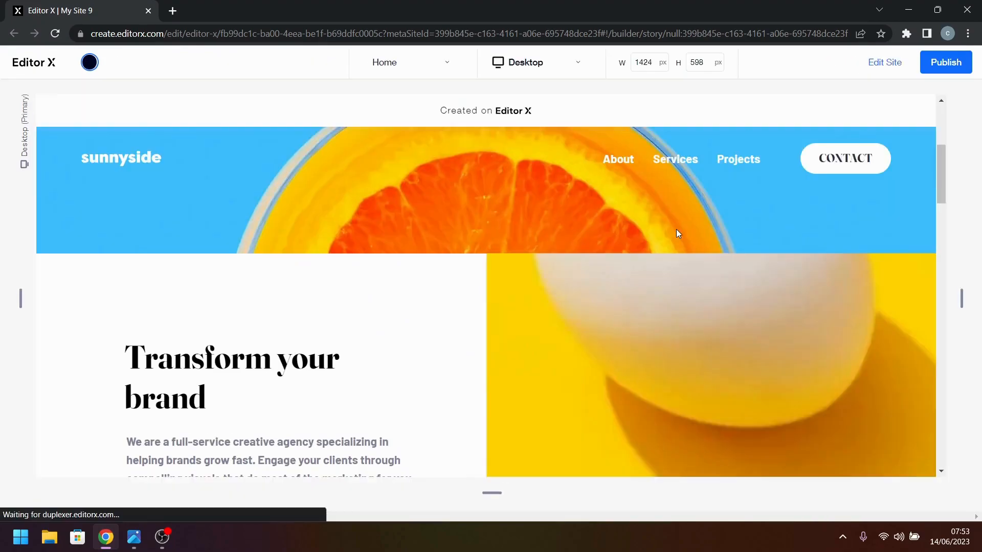
pyautogui.scroll(-6, 685, 262)
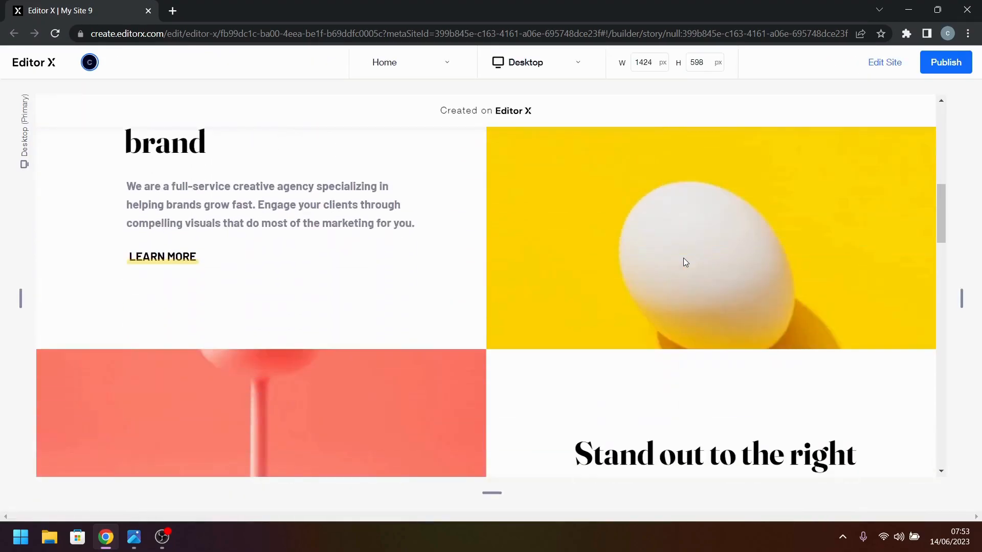
pyautogui.scroll(-8, 686, 263)
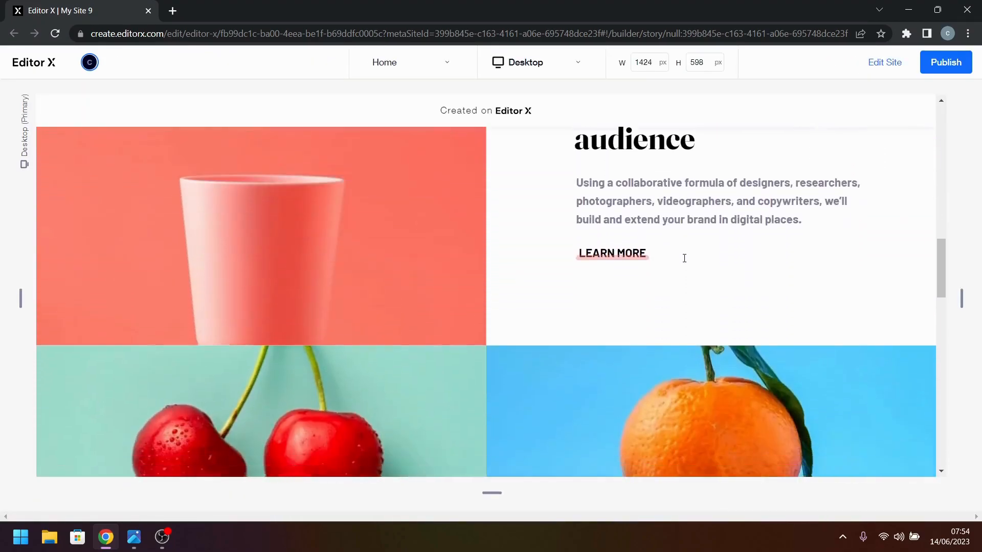
pyautogui.scroll(12, 684, 261)
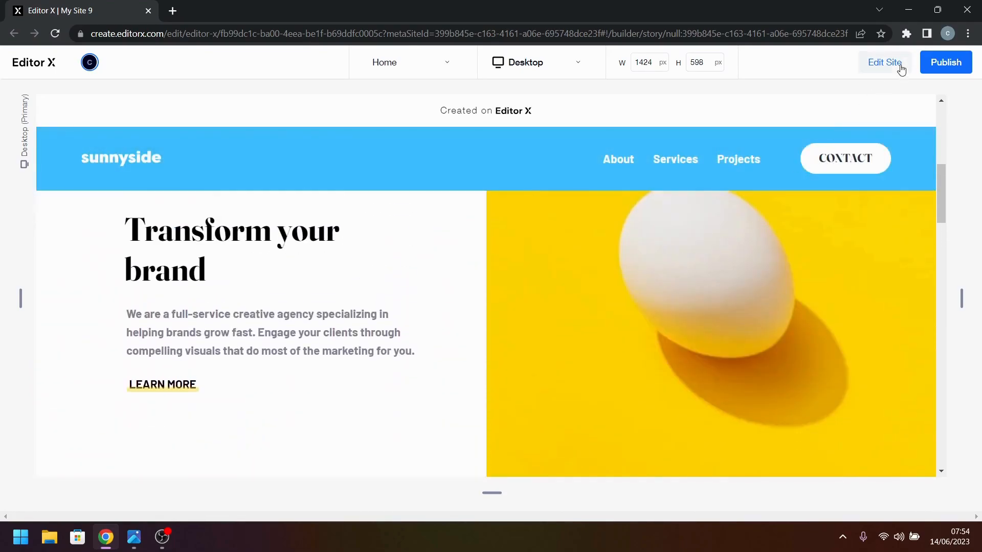
pyautogui.click(901, 68)
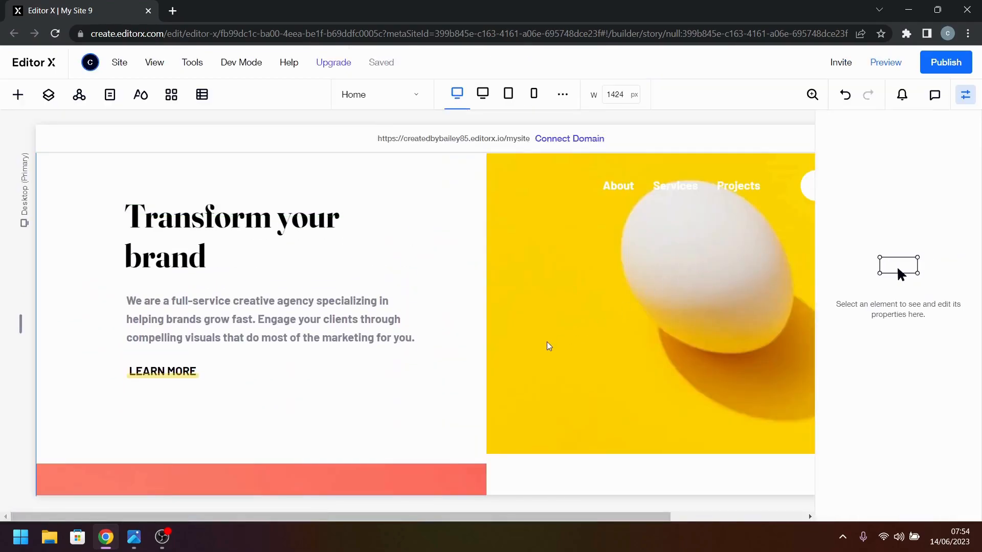
pyautogui.scroll(-3, 548, 345)
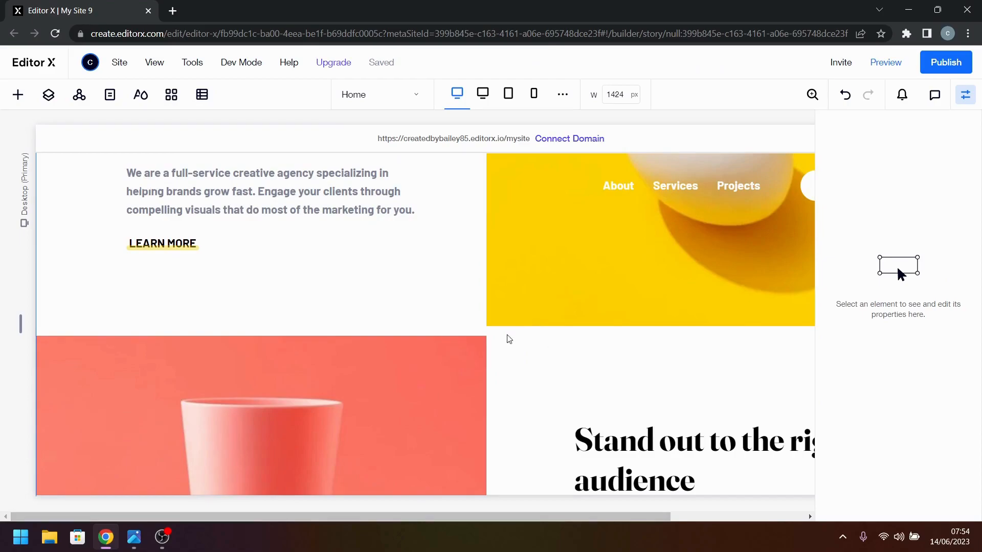
# - Set the scroll behavior of the cherries image in the Graphic design block to Reveal
pyautogui.scroll(-10, 485, 347)
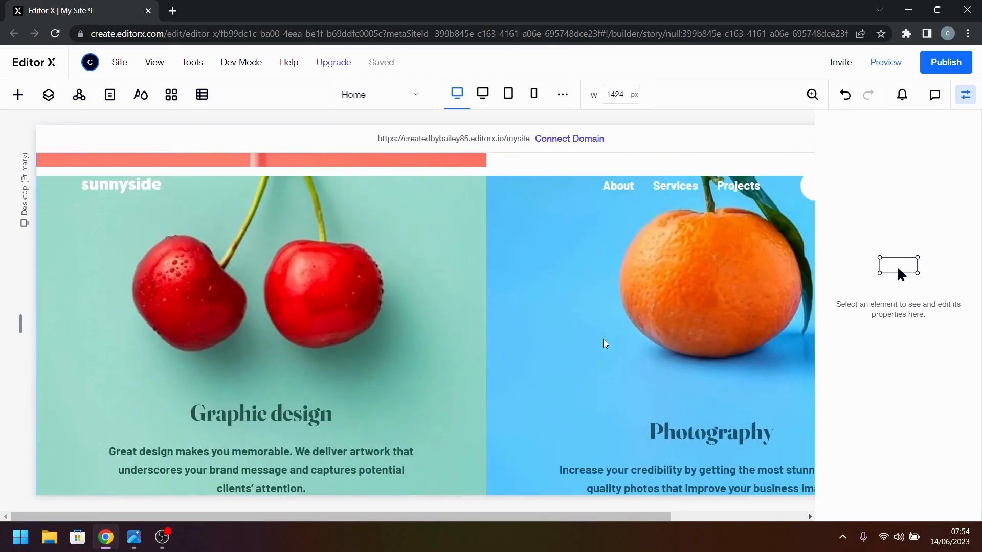
pyautogui.click(445, 323)
pyautogui.click(403, 348)
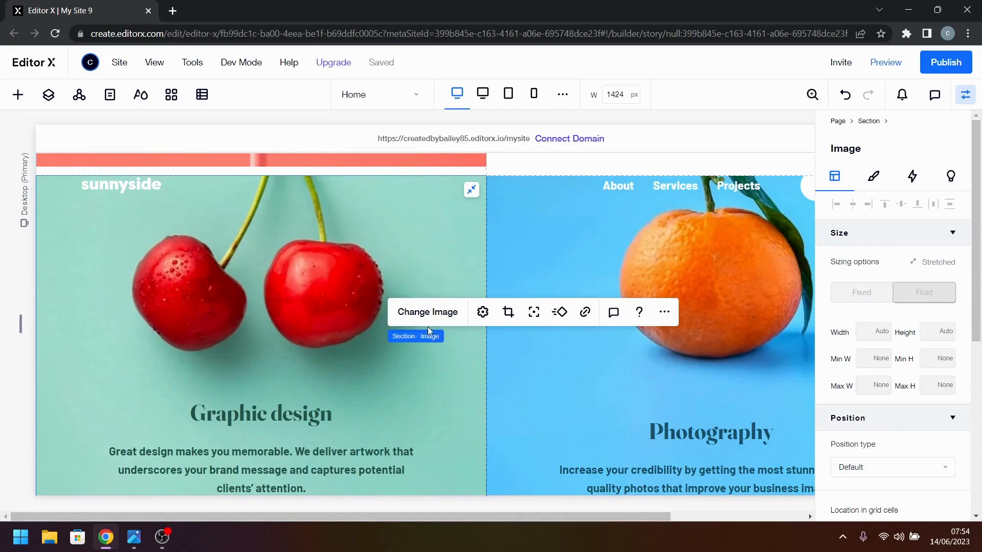
pyautogui.click(482, 312)
pyautogui.click(580, 421)
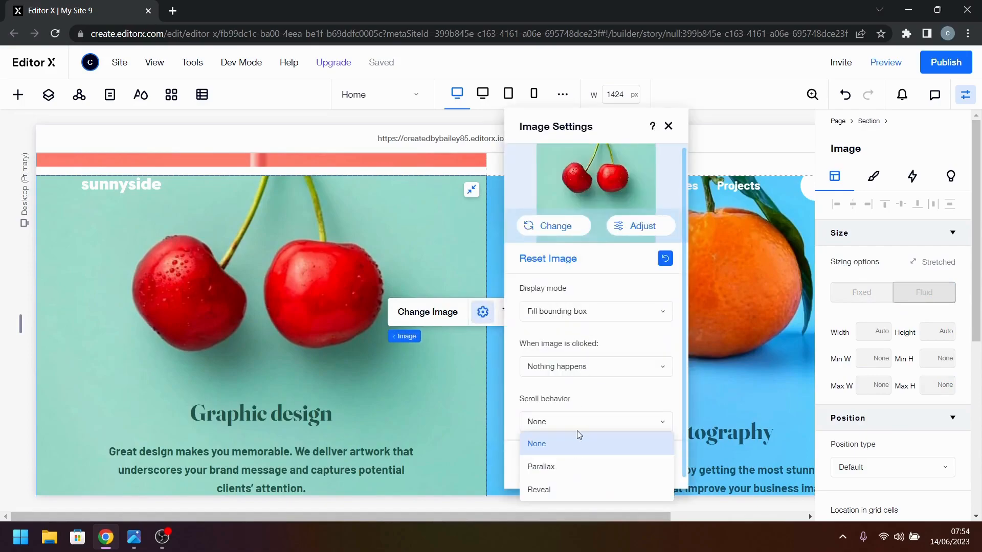
pyautogui.click(576, 488)
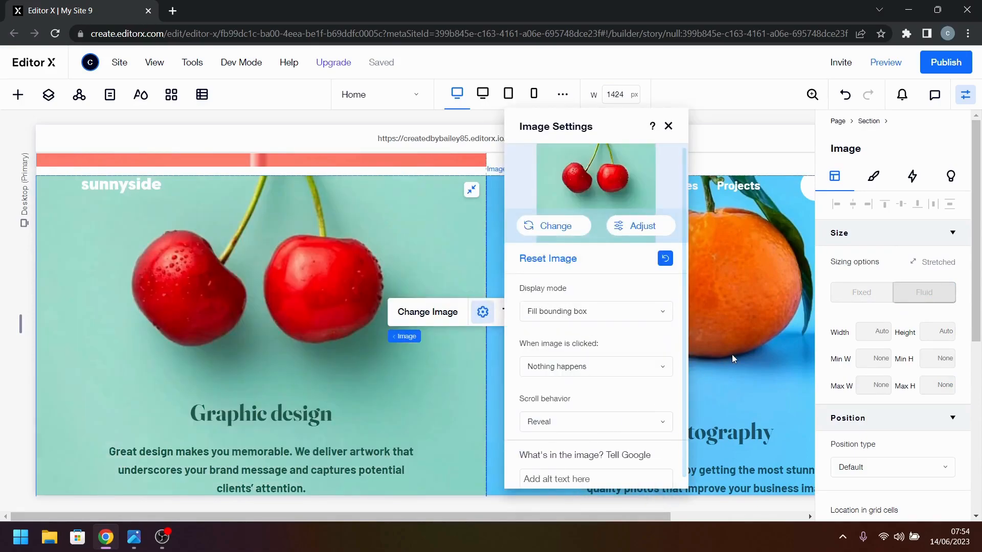
# - Set the scroll behavior of the orange image in the Photography block to Reveal
pyautogui.click(698, 325)
pyautogui.click(765, 320)
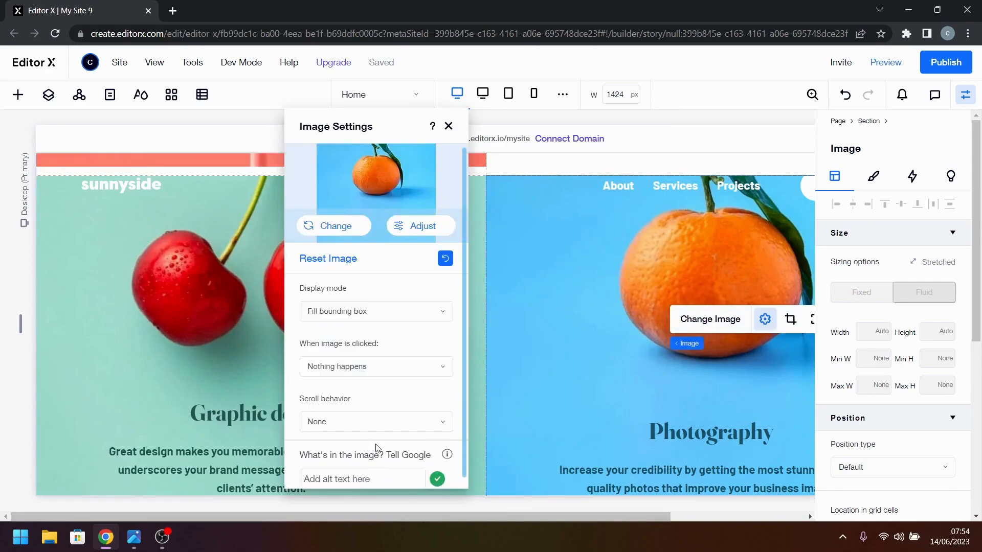
pyautogui.click(377, 427)
pyautogui.click(364, 490)
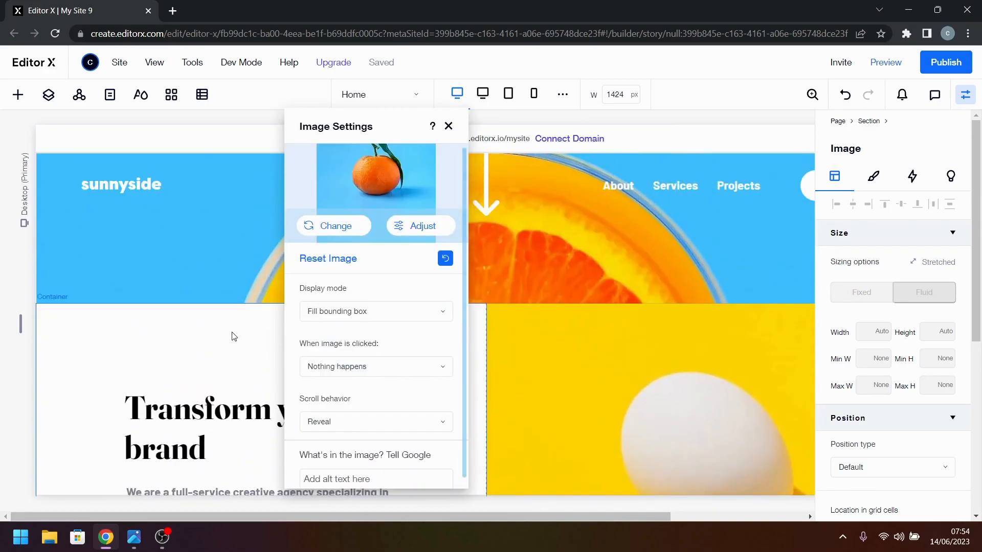
pyautogui.click(214, 336)
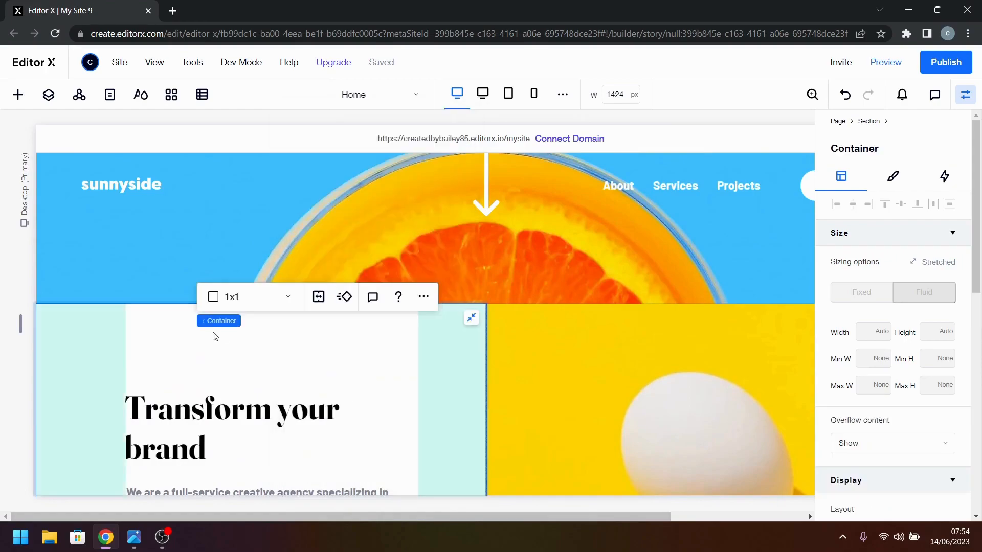
pyautogui.scroll(-2, 314, 402)
pyautogui.click(318, 379)
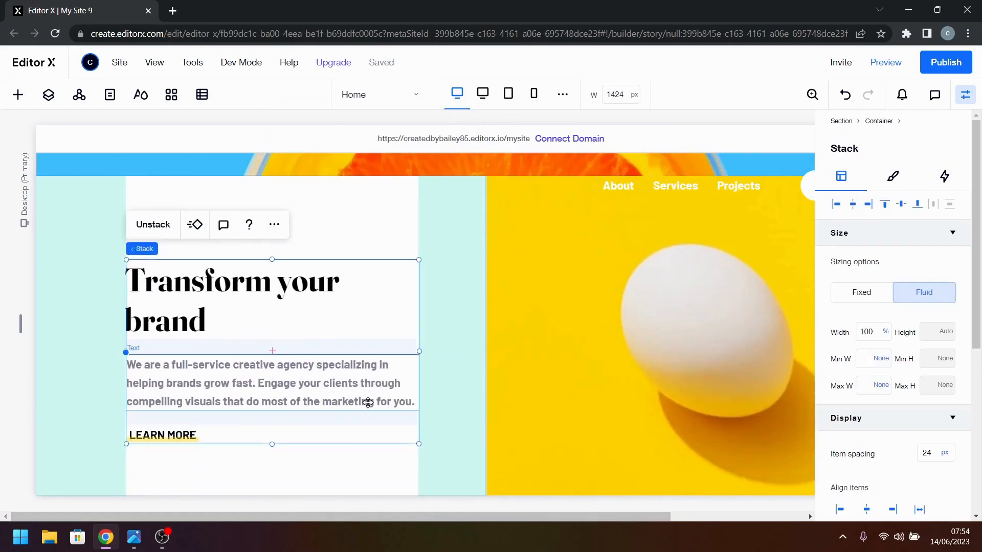
pyautogui.click(360, 338)
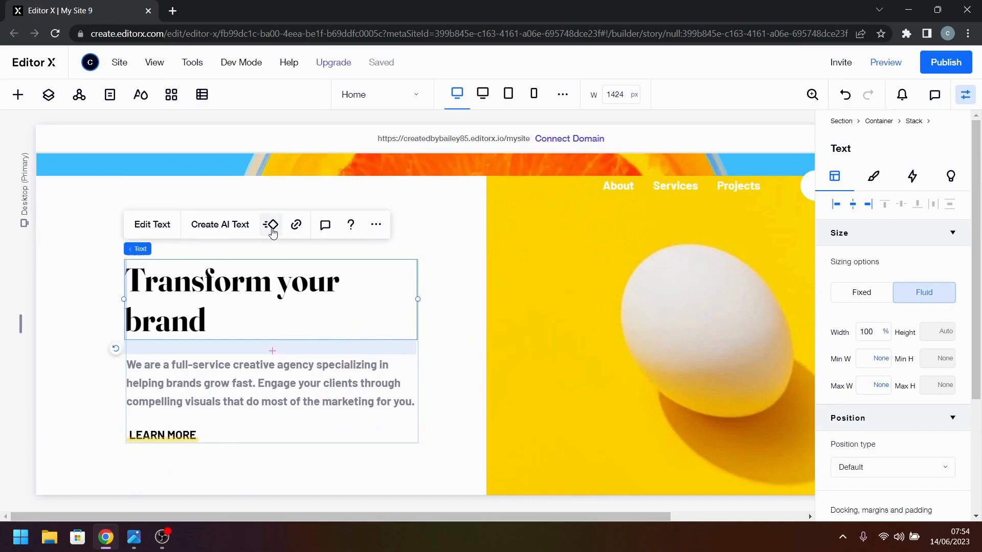
pyautogui.click(368, 416)
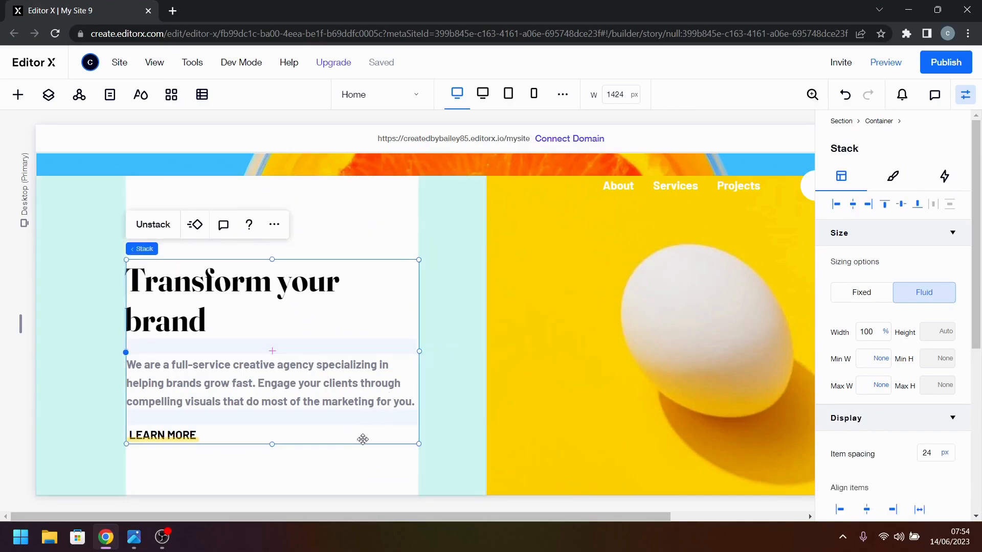
pyautogui.scroll(5, 729, 273)
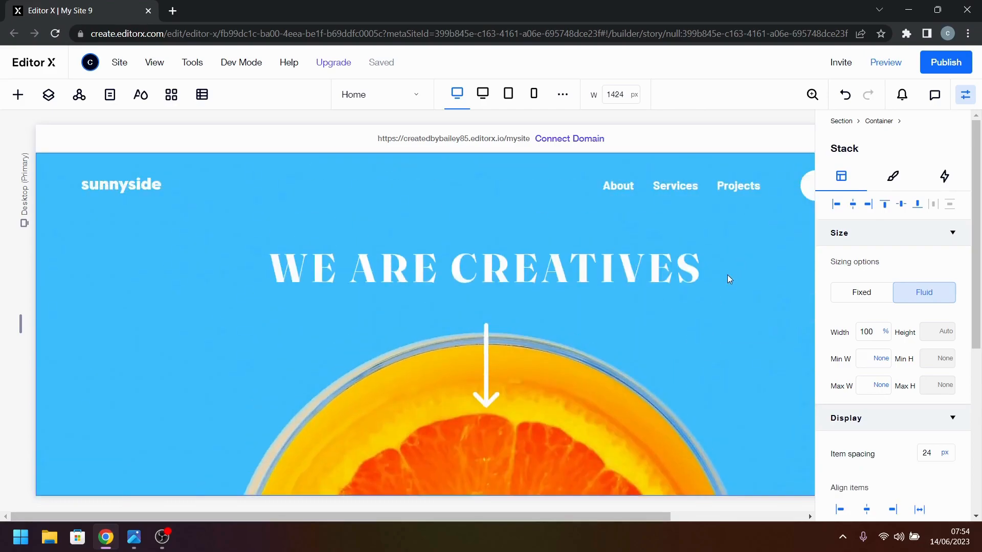
# - Preview the whole page to check the image reveal effects and text animations, and return to editing
pyautogui.click(885, 62)
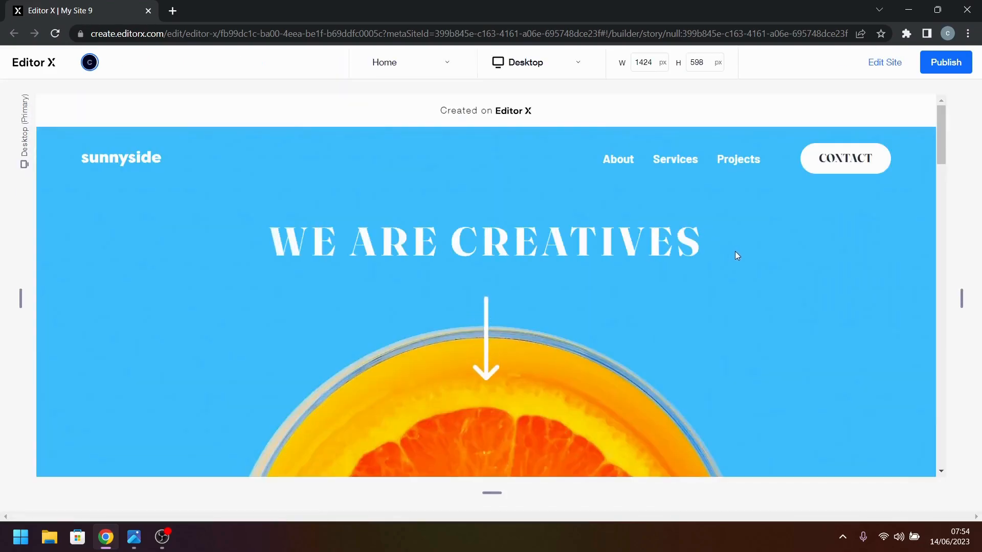
pyautogui.scroll(-2, 736, 252)
pyautogui.scroll(-8, 735, 250)
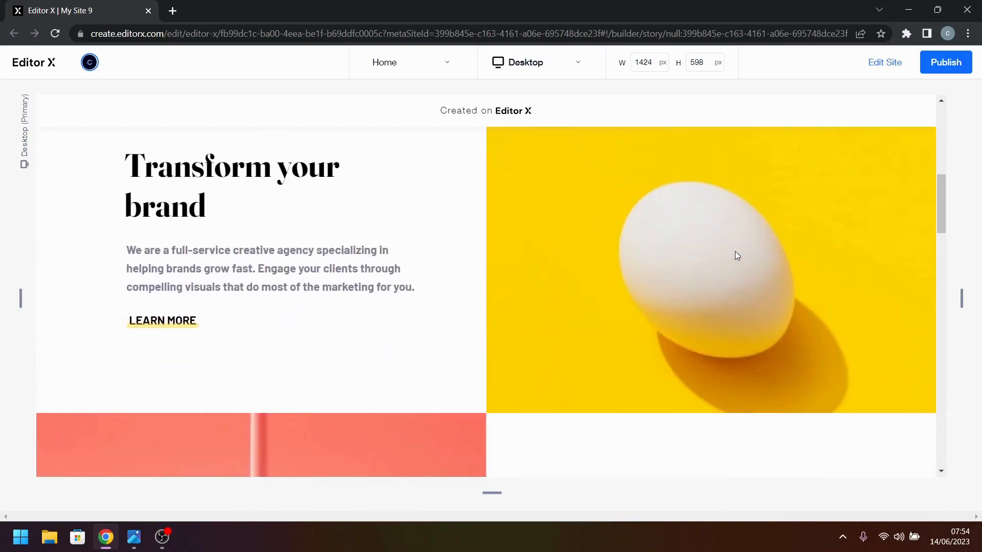
pyautogui.scroll(-8, 735, 251)
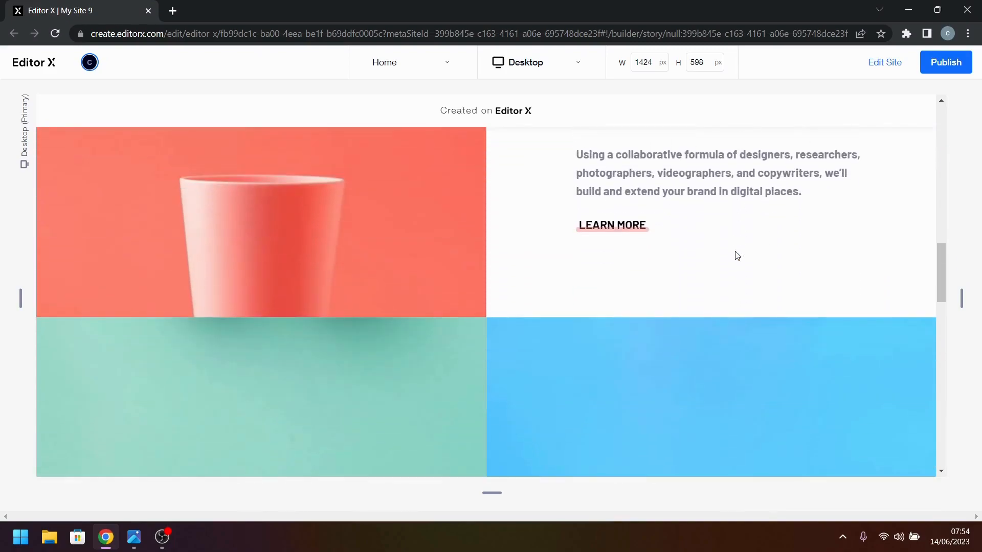
pyautogui.scroll(-6, 735, 250)
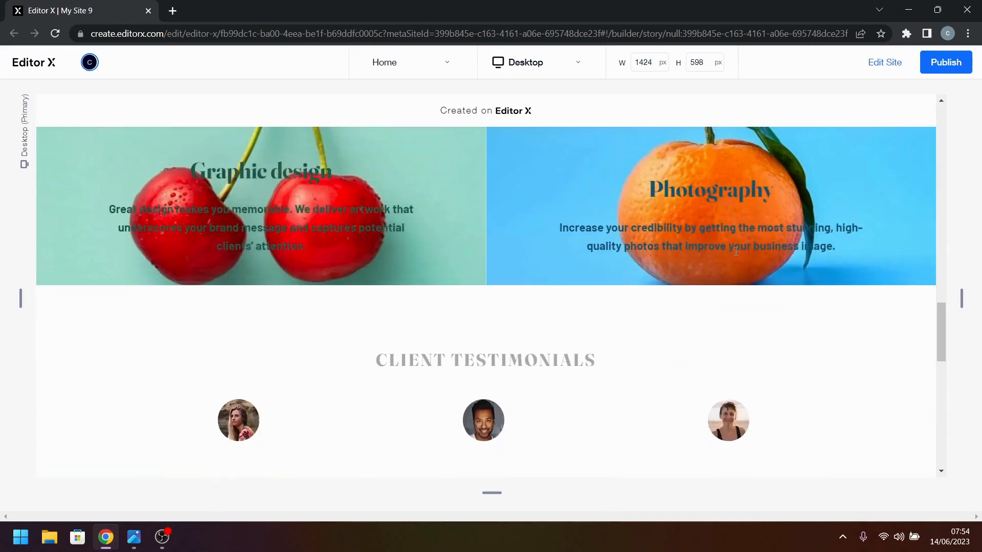
pyautogui.scroll(-6, 736, 251)
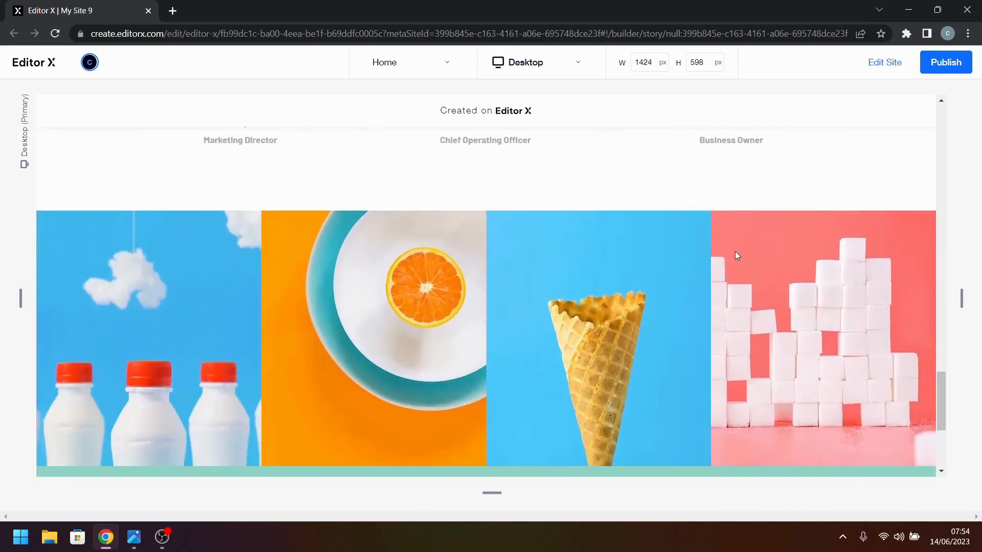
pyautogui.scroll(-3, 736, 254)
pyautogui.scroll(12, 736, 254)
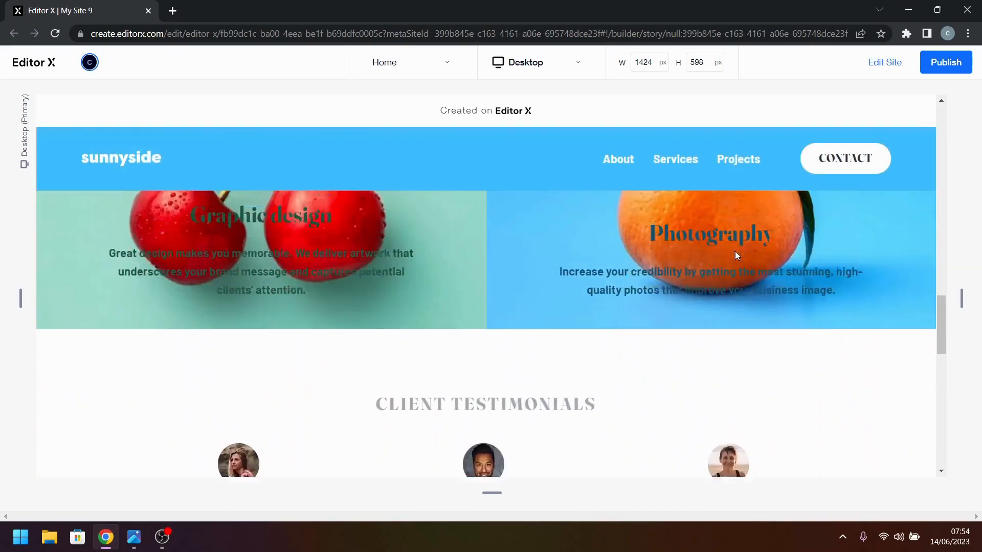
pyautogui.scroll(10, 737, 255)
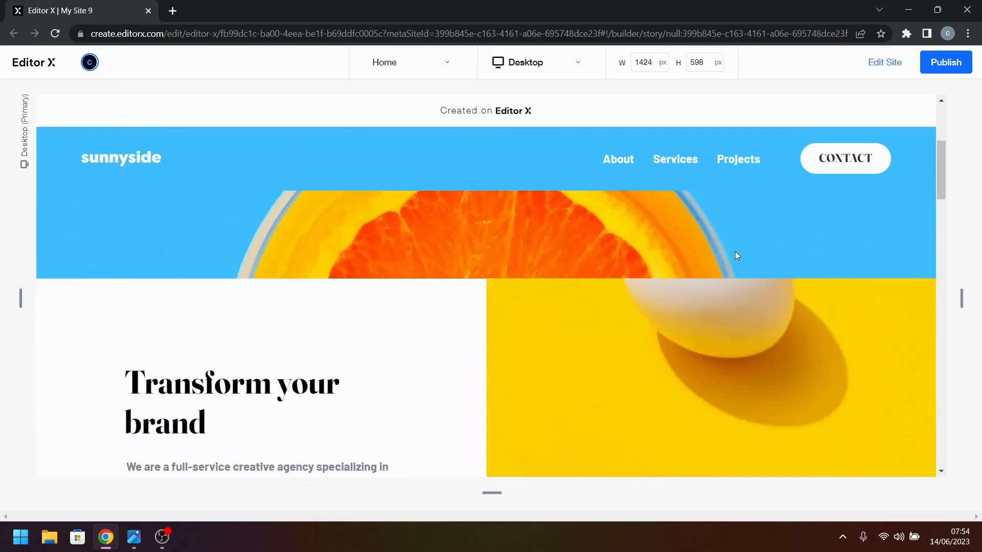
pyautogui.scroll(-5, 735, 250)
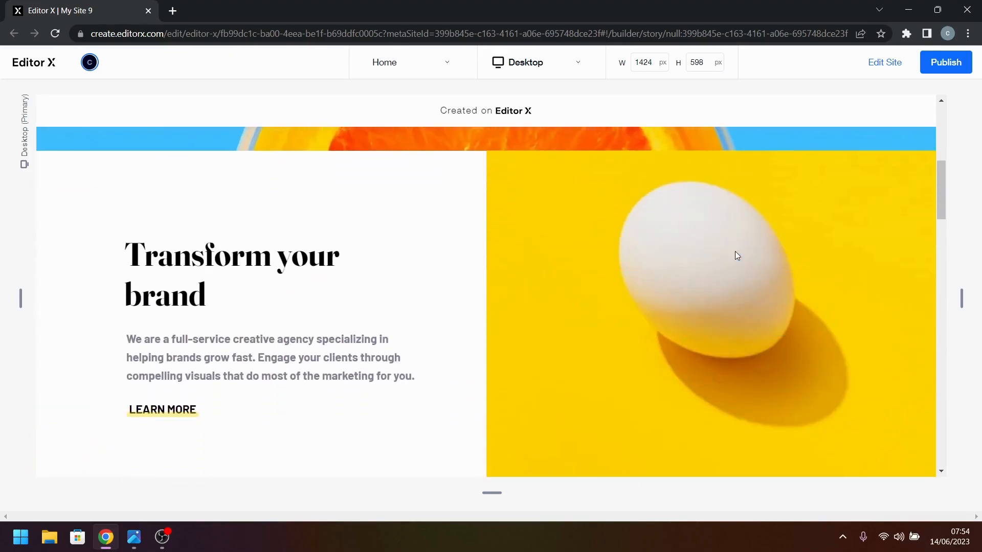
pyautogui.scroll(6, 735, 251)
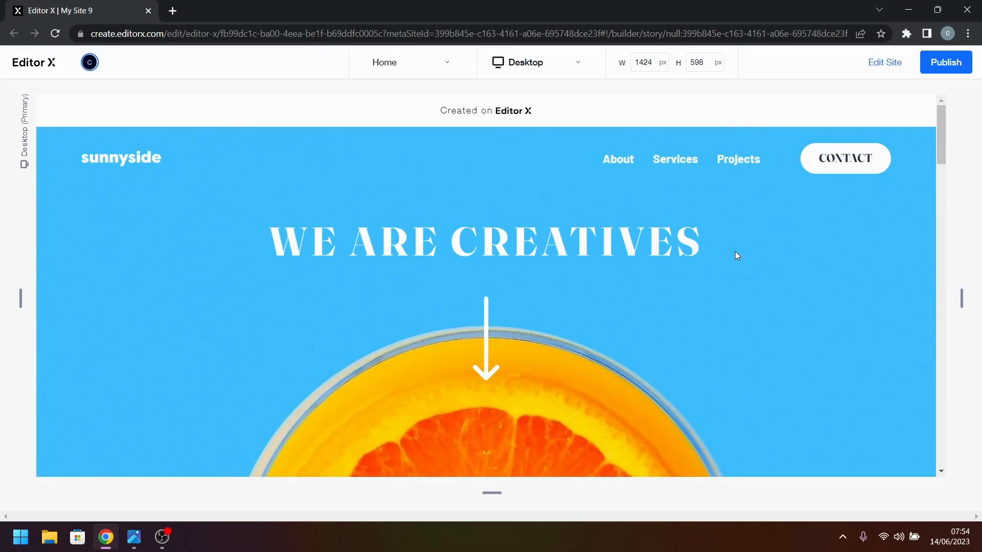
pyautogui.click(892, 64)
# - Give the yellow underline container of the Transform your brand LEARN MORE link a Reveal animation with a duration of 1 second
pyautogui.scroll(-5, 453, 305)
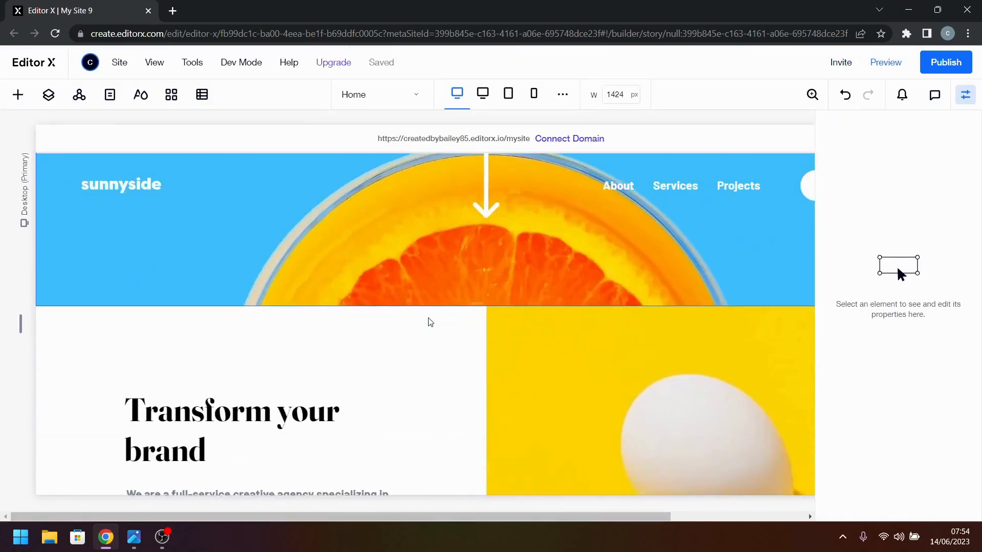
pyautogui.click(185, 441)
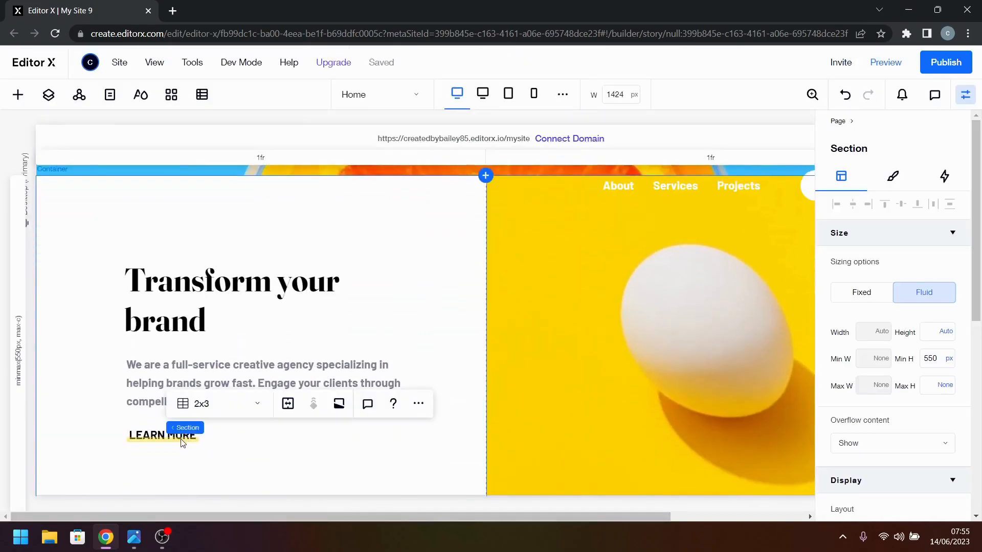
pyautogui.click(184, 442)
pyautogui.click(183, 442)
pyautogui.click(182, 442)
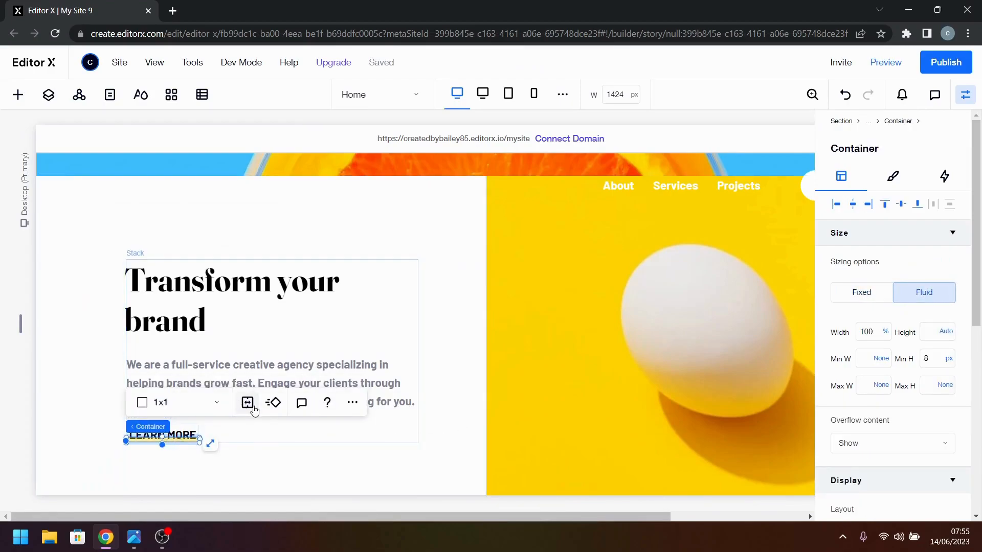
pyautogui.click(273, 402)
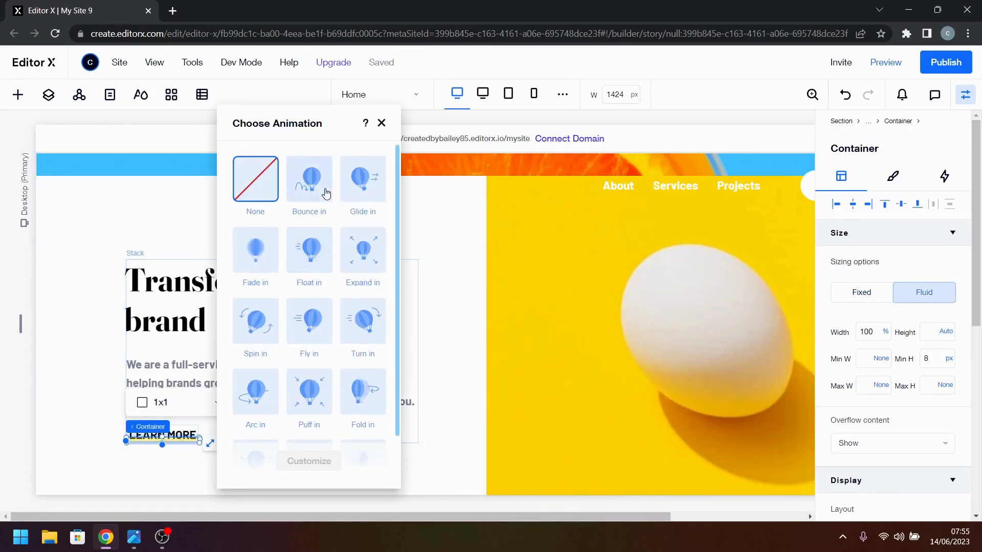
pyautogui.scroll(-1, 337, 323)
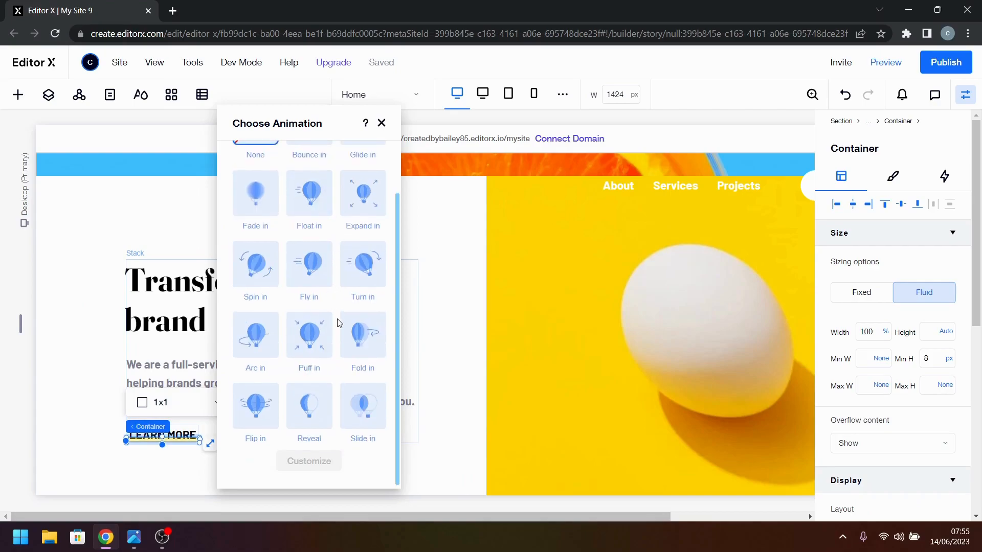
pyautogui.click(315, 406)
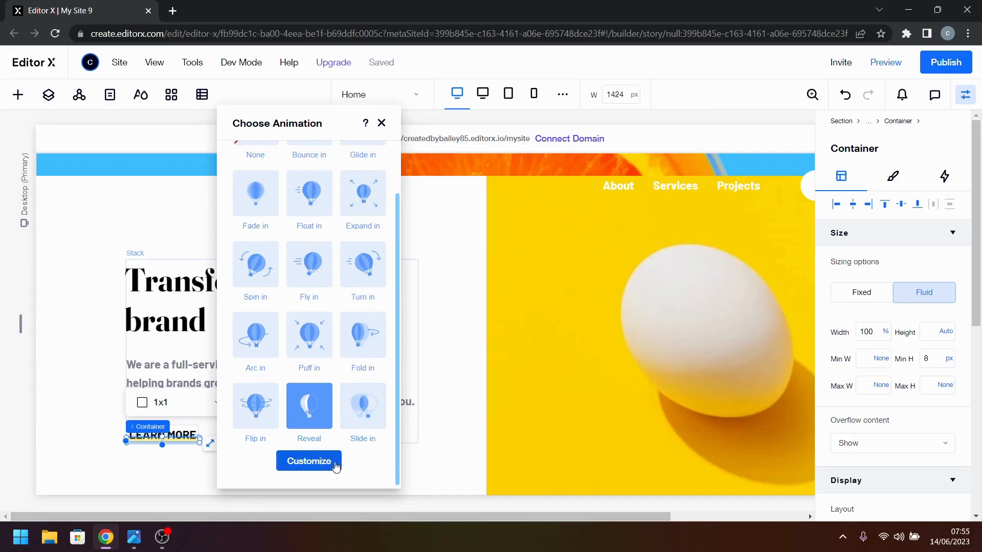
pyautogui.click(316, 460)
pyautogui.click(361, 289)
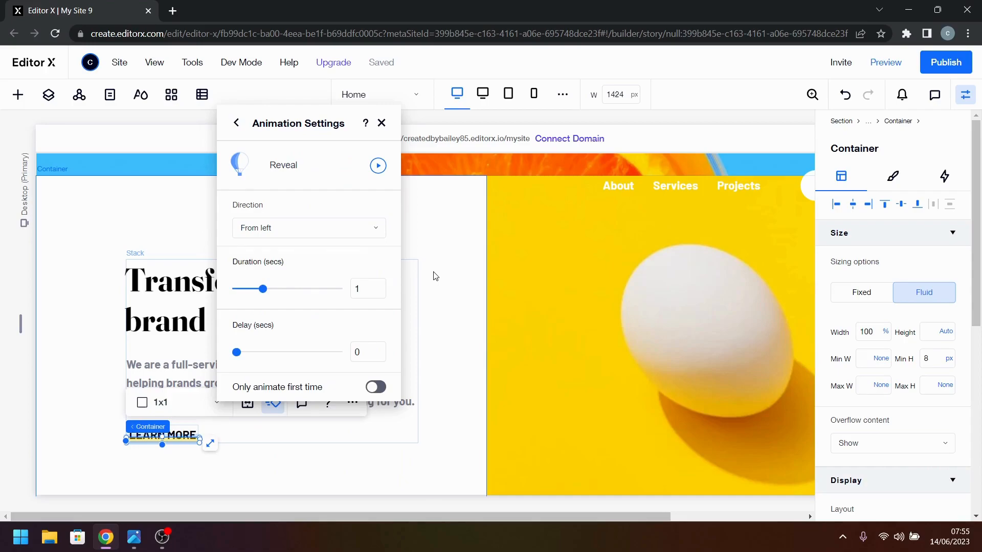
pyautogui.click(436, 276)
# - Apply the Reveal animation to the pink underline container of the Stand out to the right audience LEARN MORE link and open its animation settings
pyautogui.scroll(-10, 465, 323)
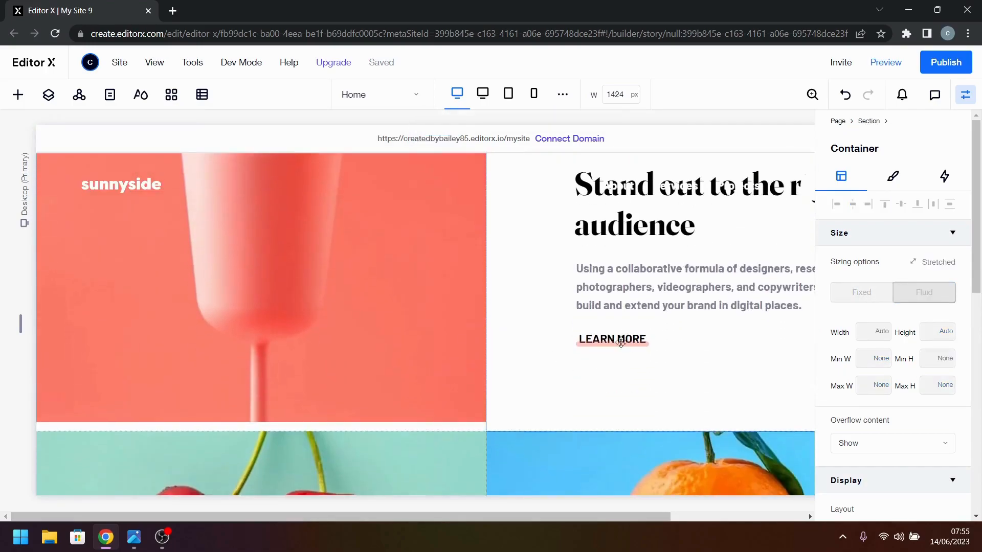
pyautogui.click(620, 345)
pyautogui.click(620, 345)
pyautogui.click(619, 346)
pyautogui.click(619, 346)
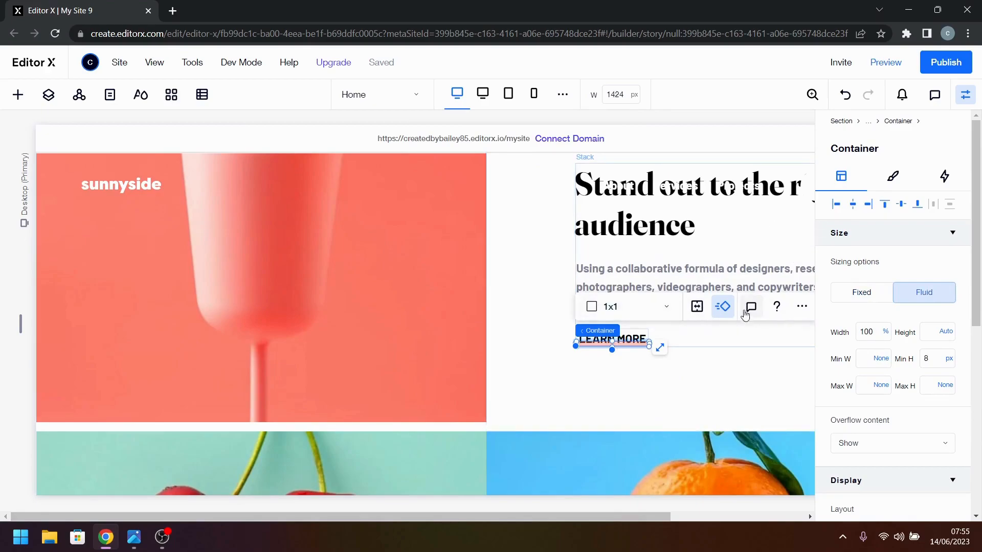
pyautogui.click(725, 307)
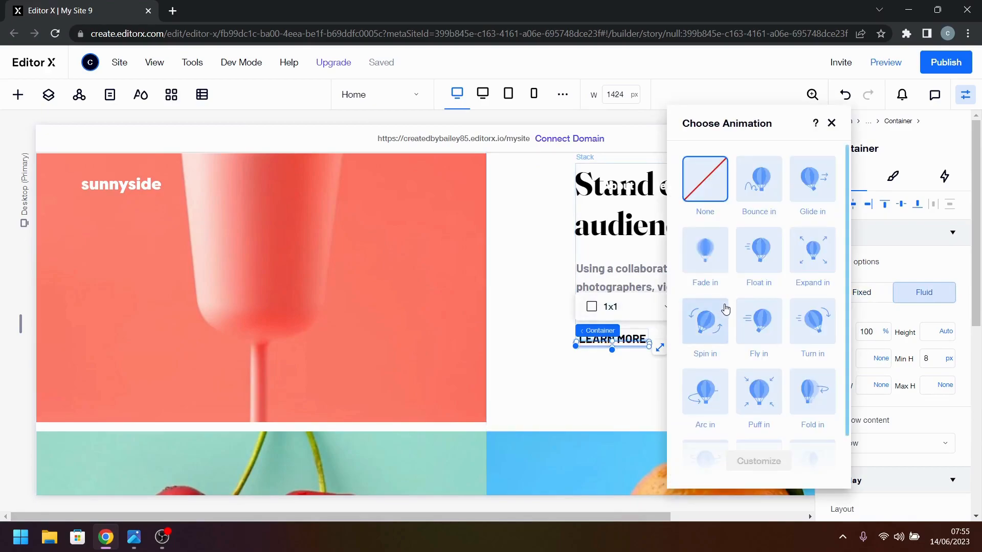
pyautogui.scroll(-1, 754, 353)
pyautogui.click(758, 405)
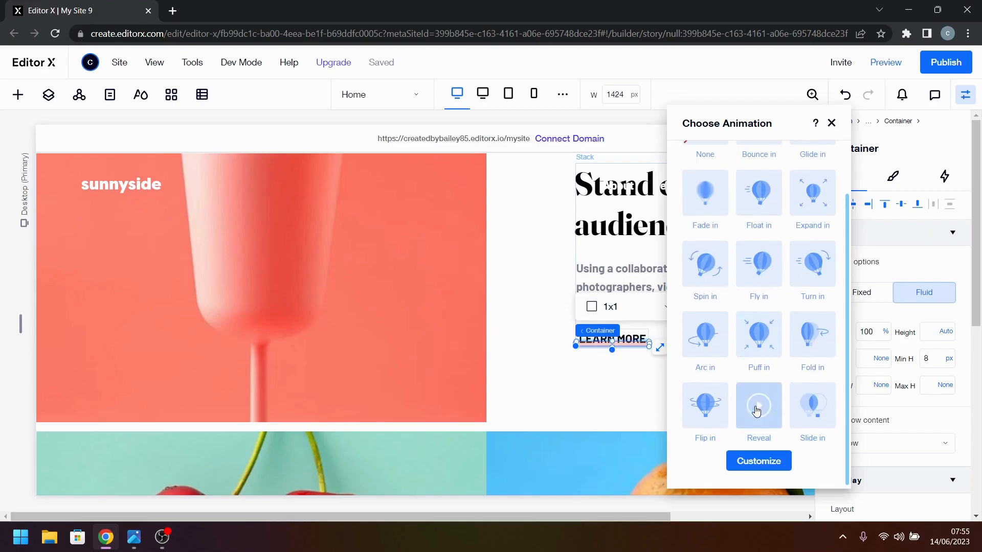
pyautogui.click(761, 461)
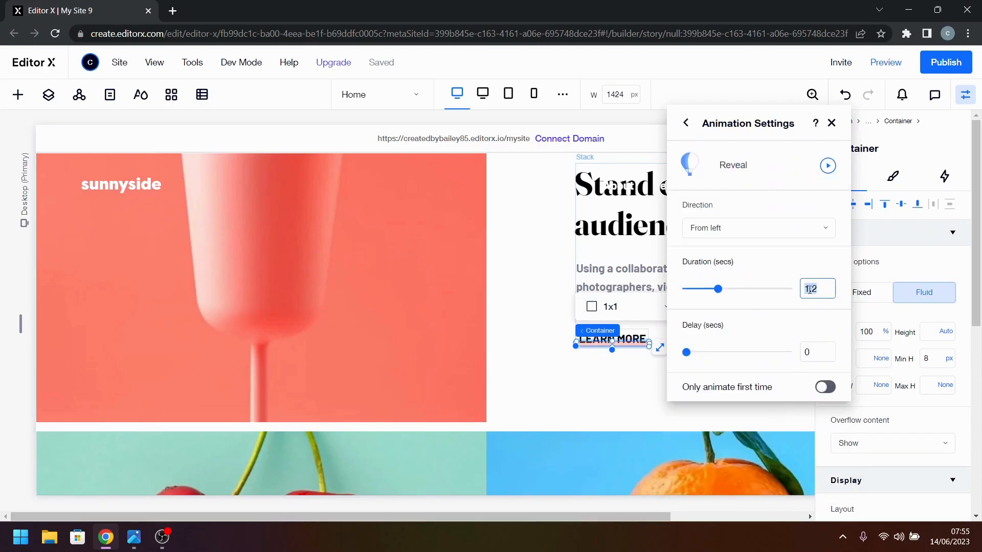
pyautogui.click(831, 124)
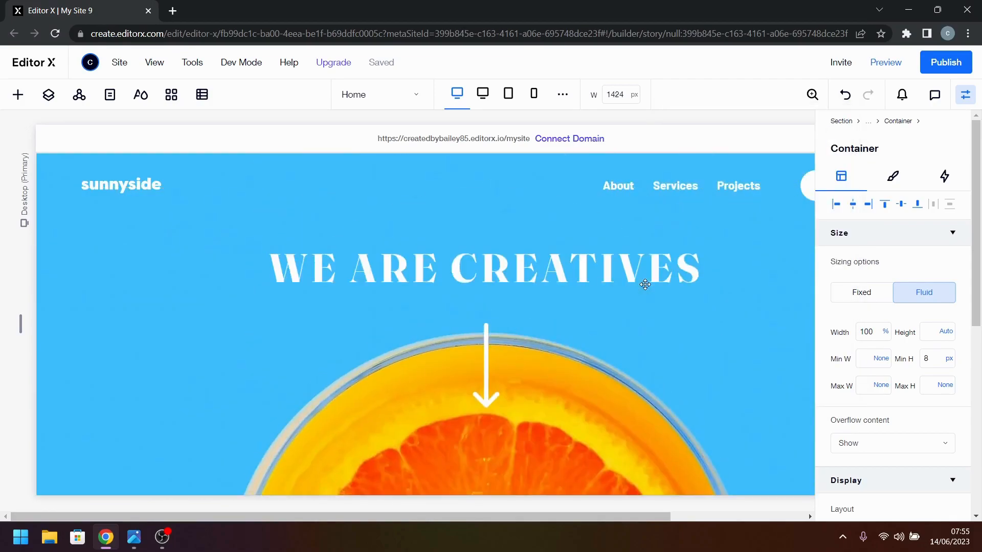
# - Preview the page down to the client testimonials to check the LEARN MORE underline reveals, and return to editing
pyautogui.click(887, 62)
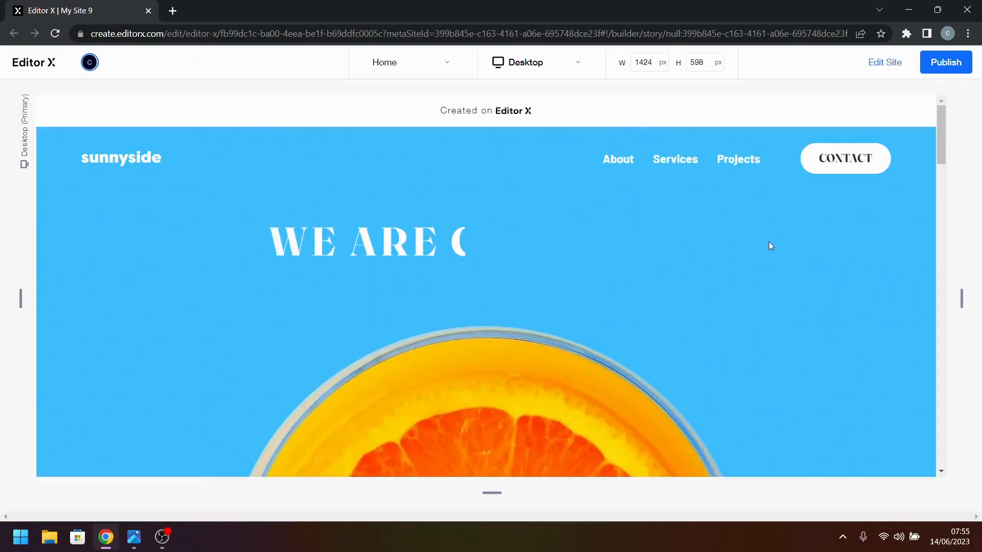
pyautogui.scroll(-5, 768, 241)
pyautogui.scroll(-6, 770, 245)
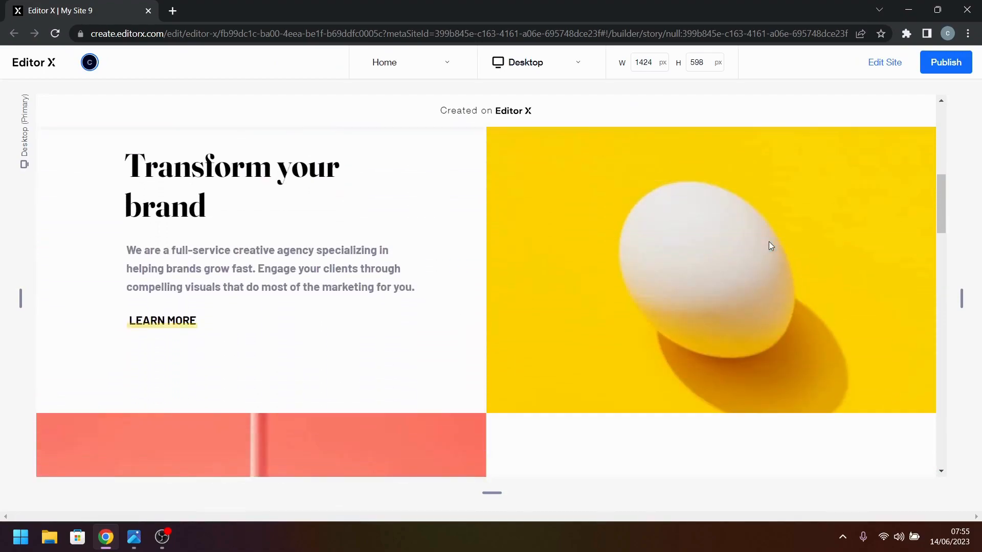
pyautogui.scroll(-6, 770, 243)
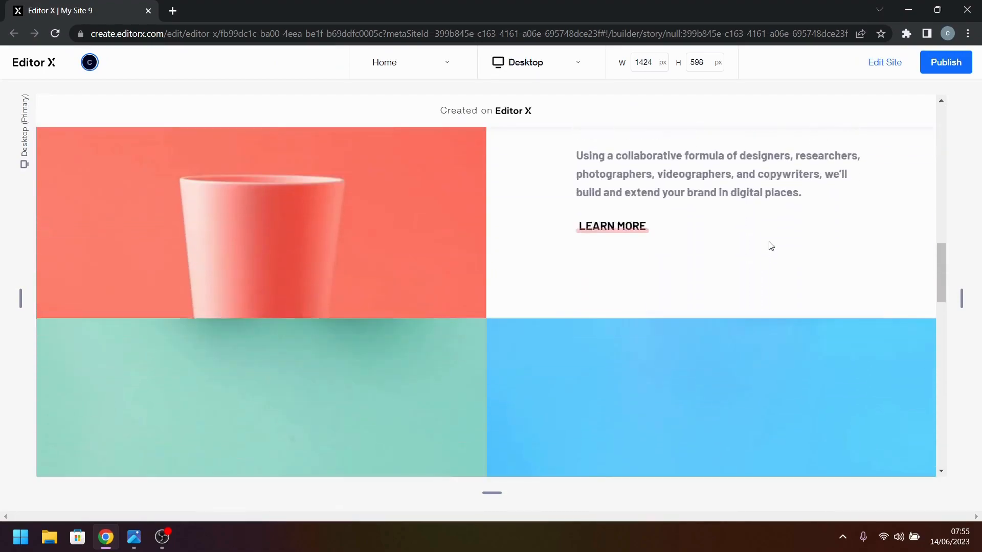
pyautogui.scroll(-4, 769, 243)
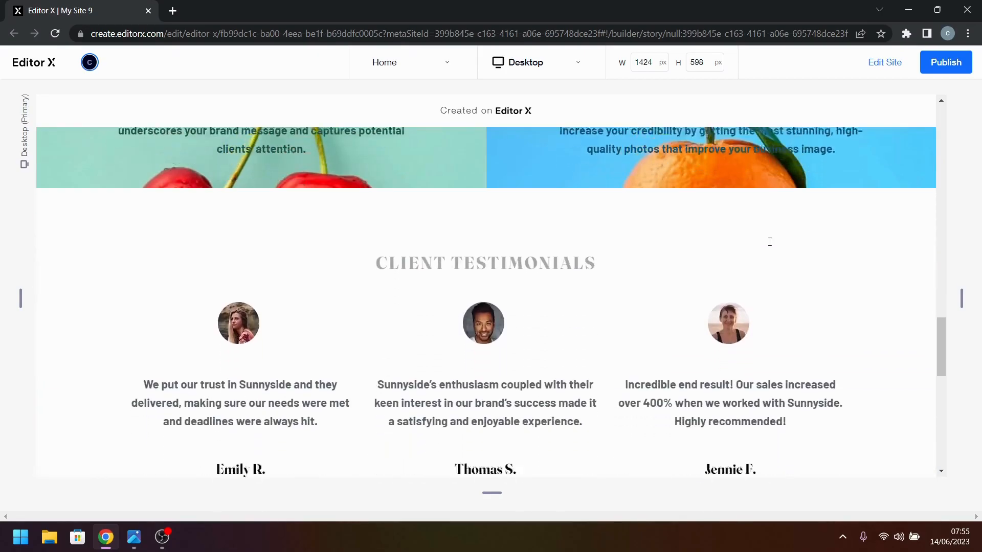
pyautogui.click(863, 73)
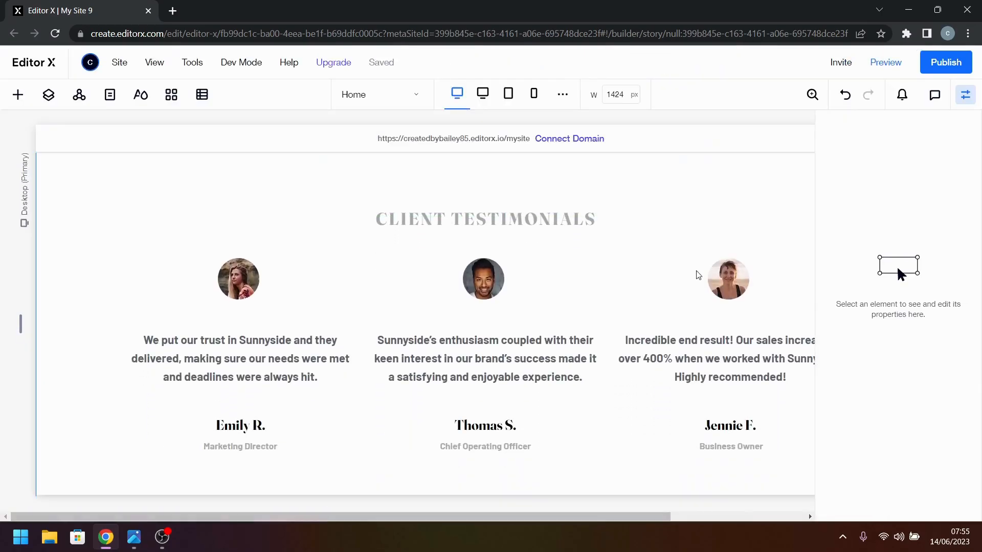
# - Give the CLIENT TESTIMONIALS heading a Float in animation with the direction From bottom
pyautogui.click(514, 228)
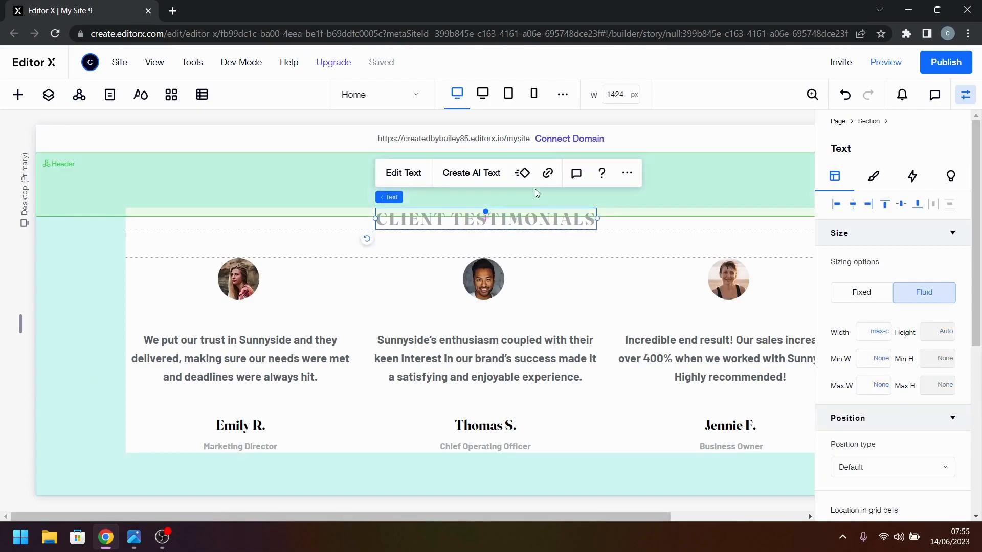
pyautogui.click(522, 173)
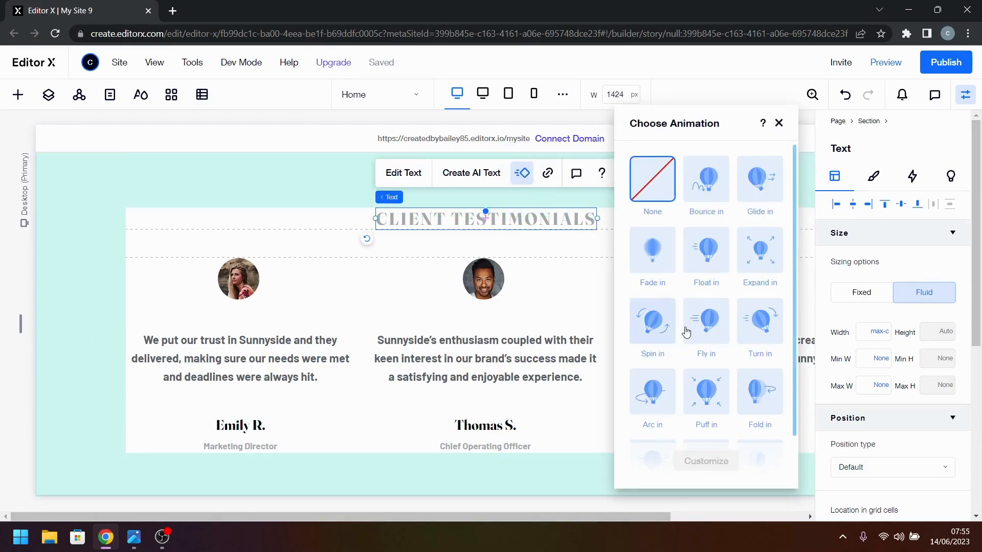
pyautogui.scroll(-1, 709, 353)
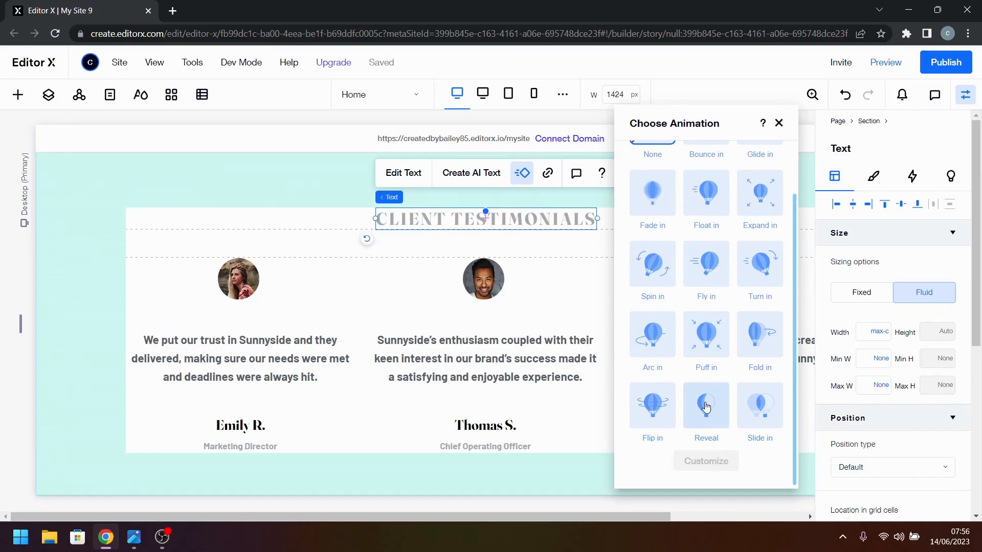
pyautogui.scroll(1, 706, 408)
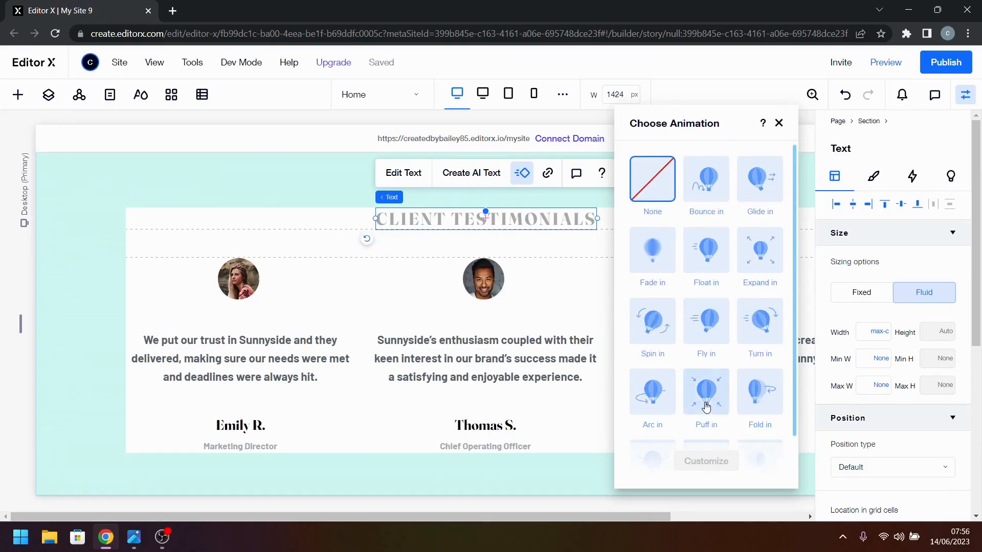
pyautogui.click(704, 251)
pyautogui.click(714, 462)
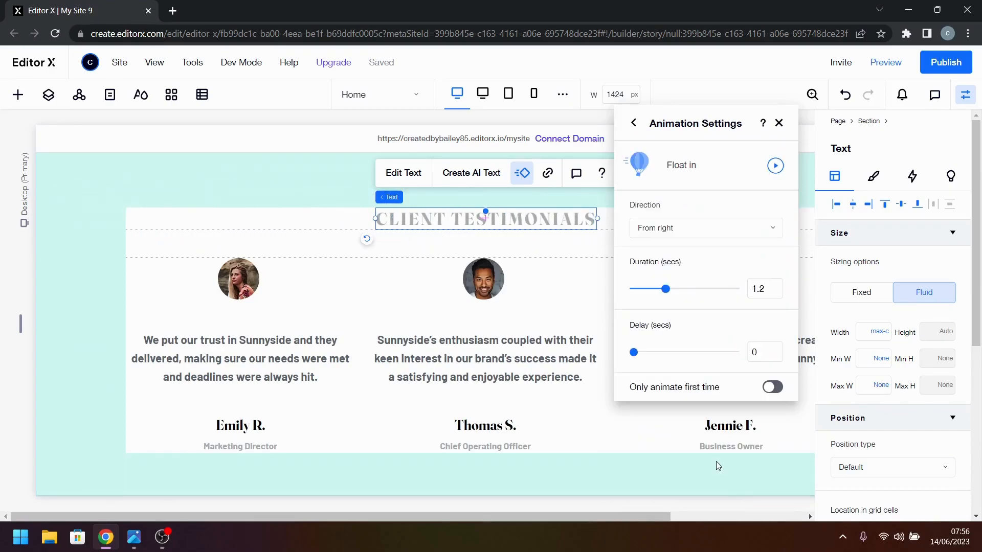
pyautogui.click(709, 230)
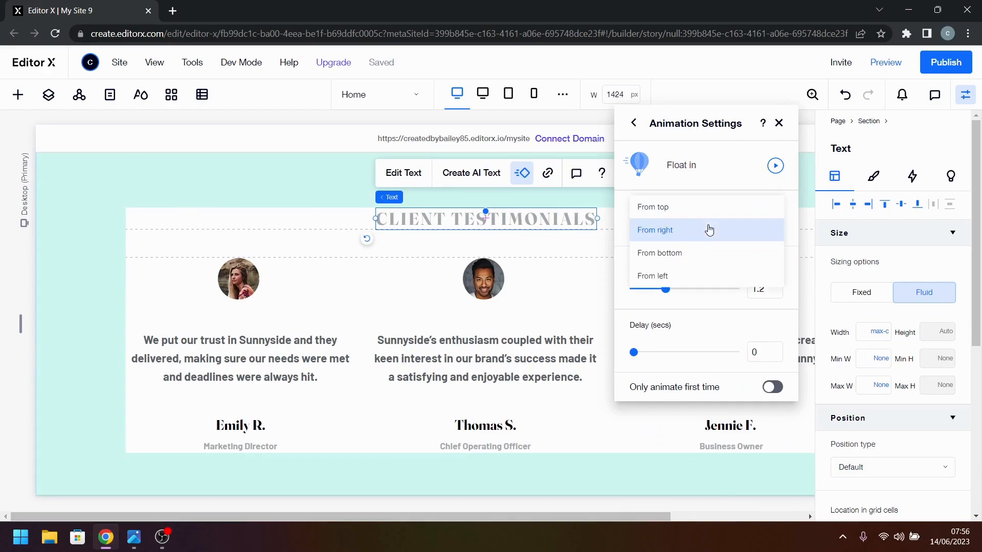
pyautogui.click(696, 254)
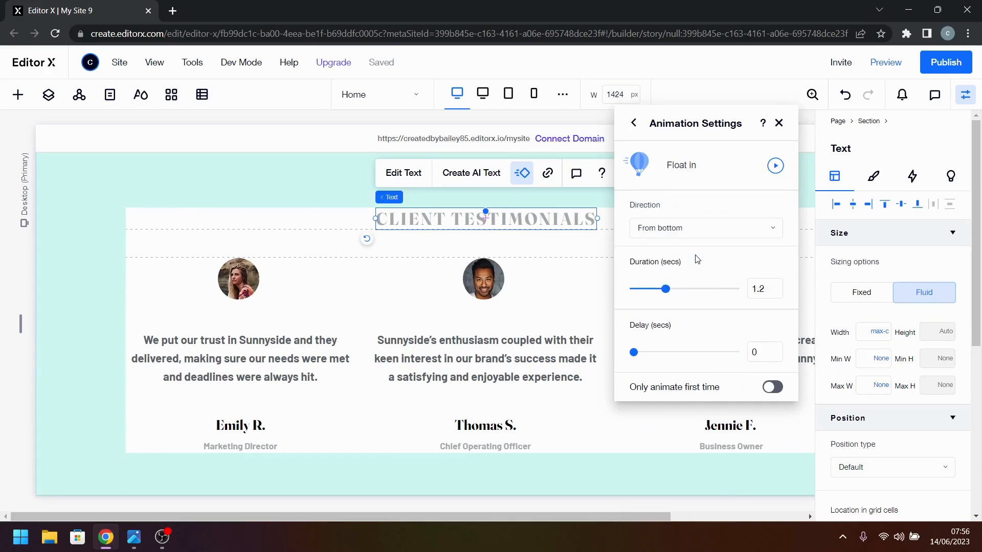
pyautogui.click(780, 123)
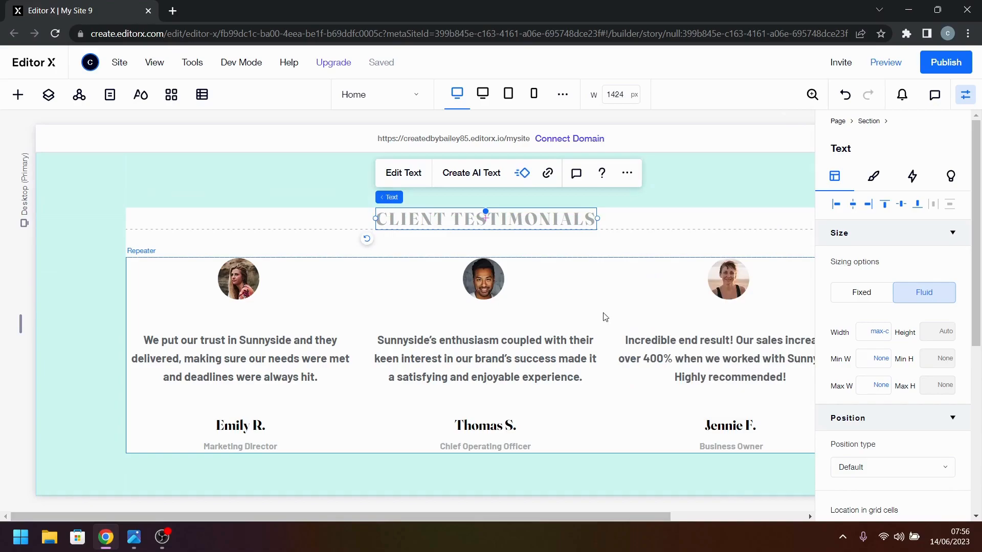
# - Give the first item of the testimonials repeater a Float in animation with the direction From bottom
pyautogui.click(555, 325)
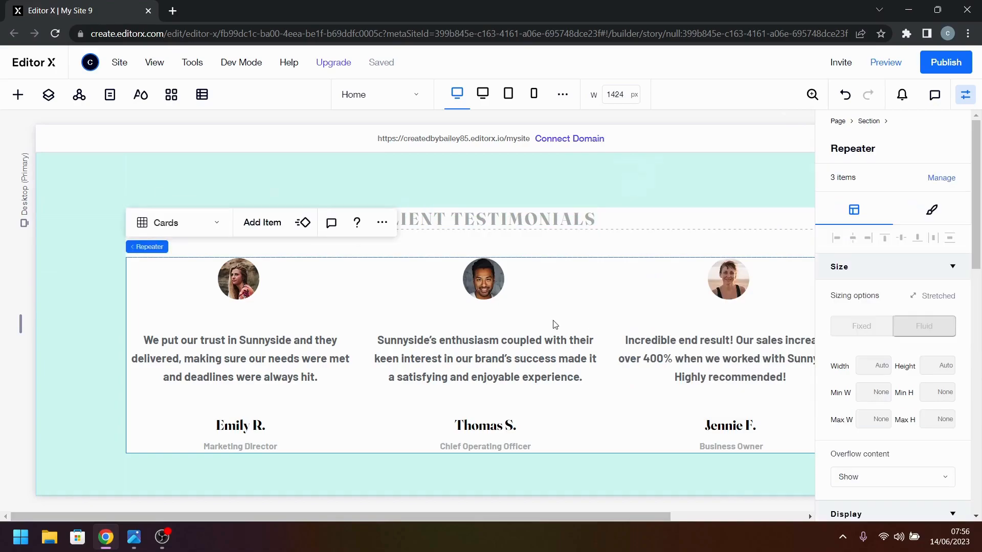
pyautogui.click(301, 353)
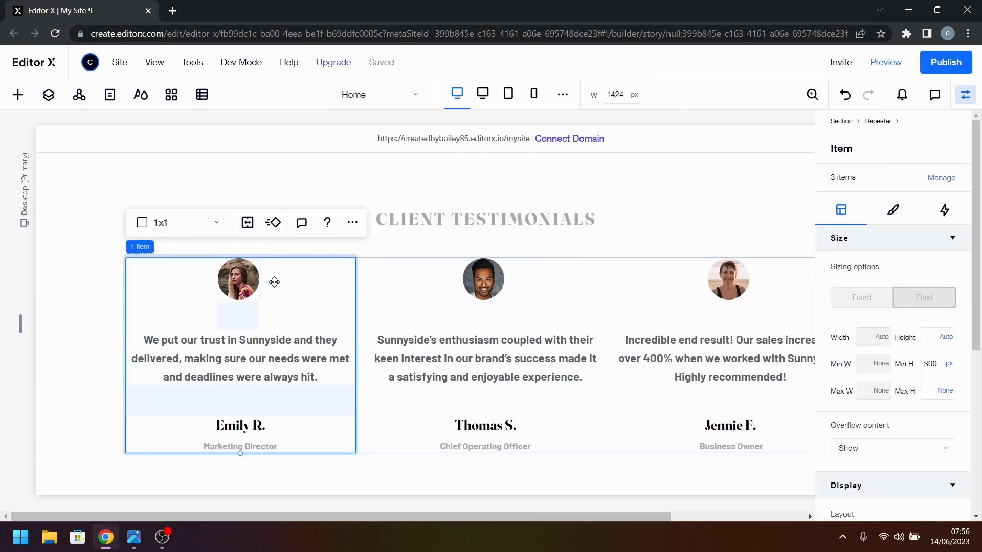
pyautogui.click(273, 225)
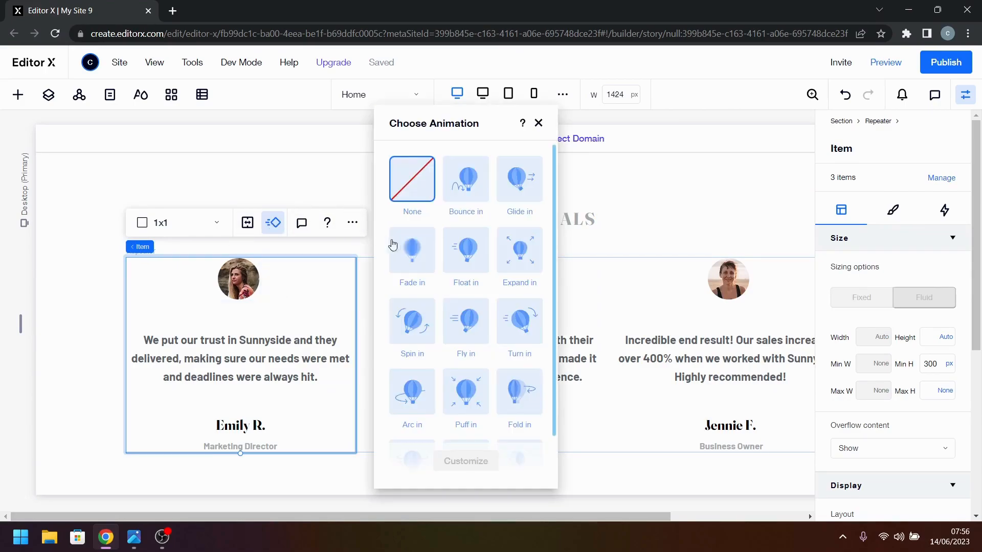
pyautogui.click(479, 261)
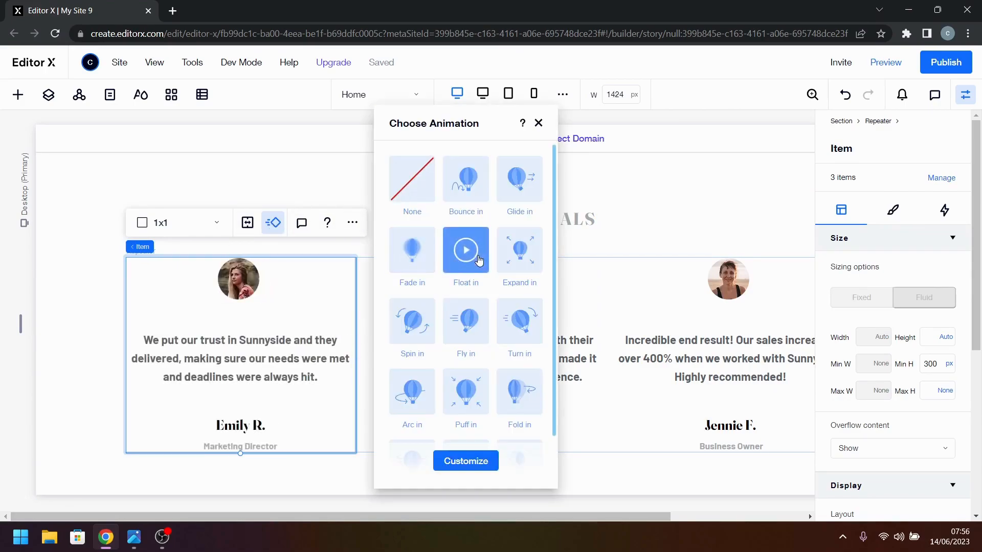
pyautogui.click(473, 463)
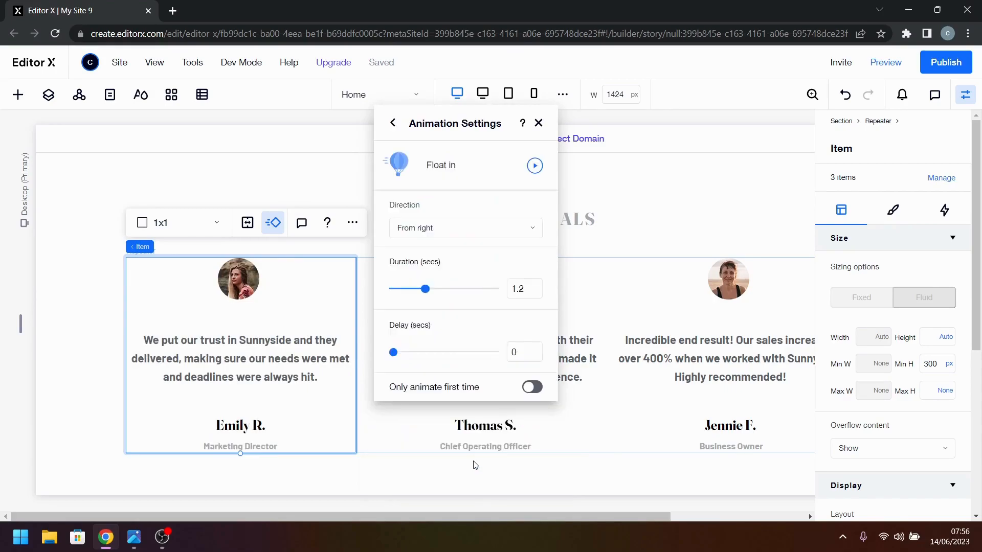
pyautogui.click(480, 231)
pyautogui.click(471, 258)
pyautogui.click(539, 122)
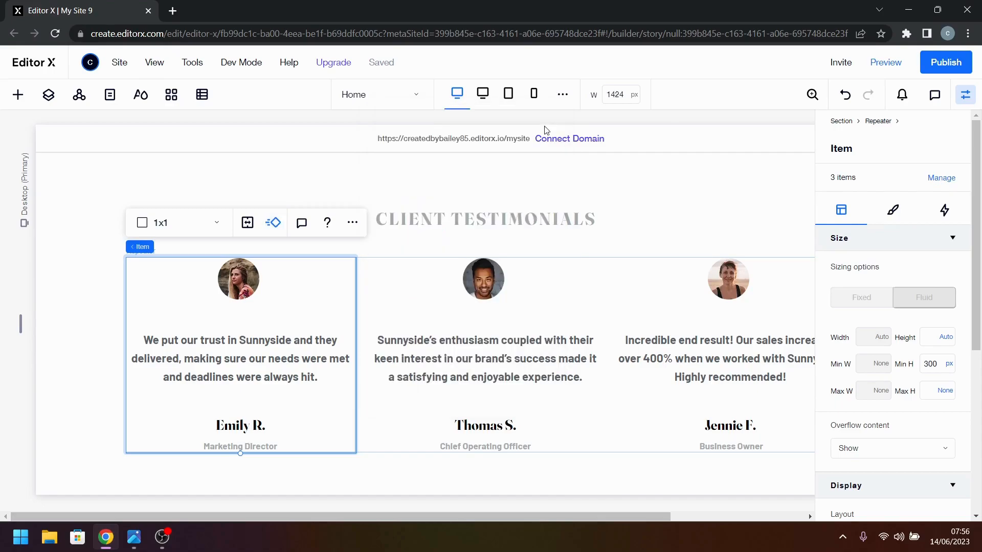
# - Preview the page from the service blocks to the image gallery to check the testimonial animations, and return to editing
pyautogui.scroll(10, 778, 226)
pyautogui.scroll(-4, 778, 226)
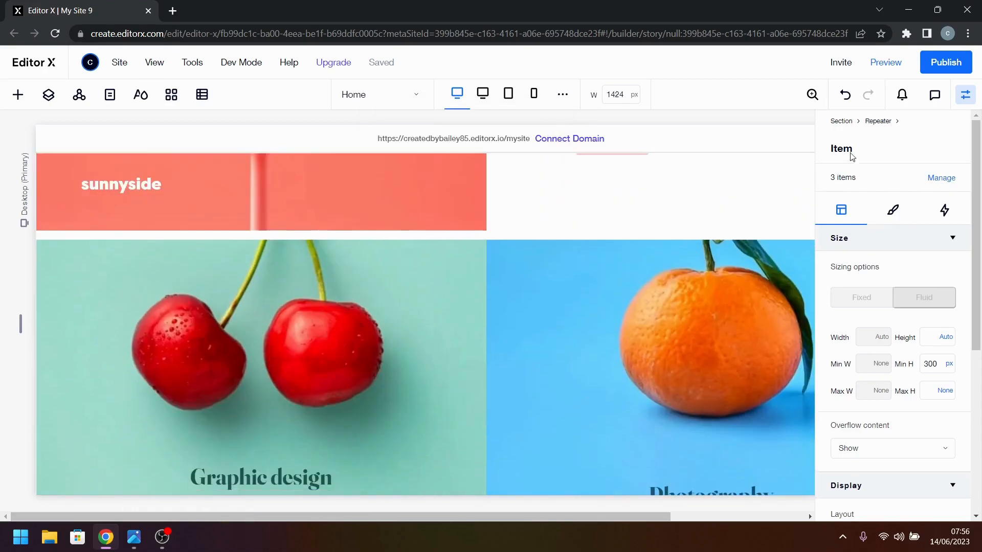
pyautogui.click(886, 62)
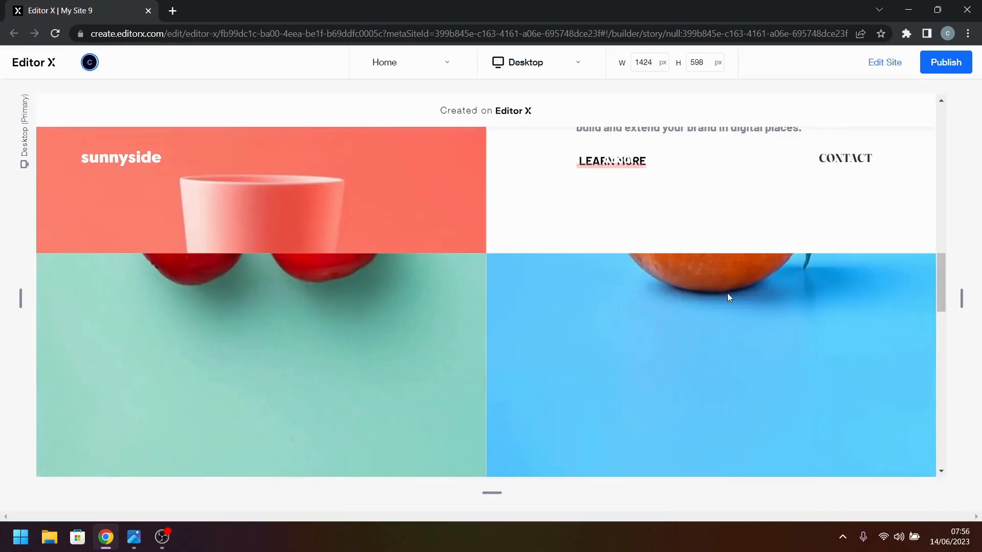
pyautogui.scroll(-3, 727, 294)
pyautogui.scroll(-5, 727, 293)
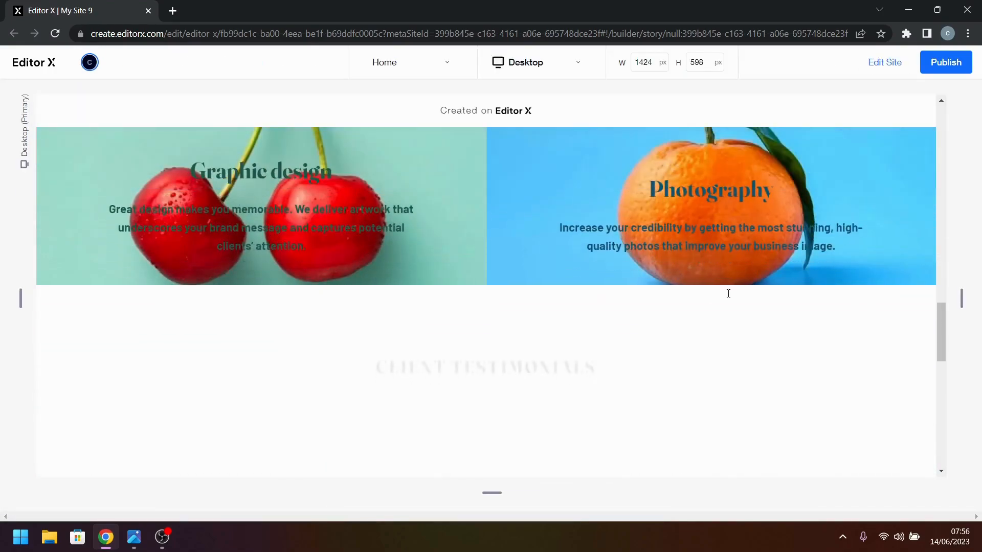
pyautogui.scroll(-5, 728, 293)
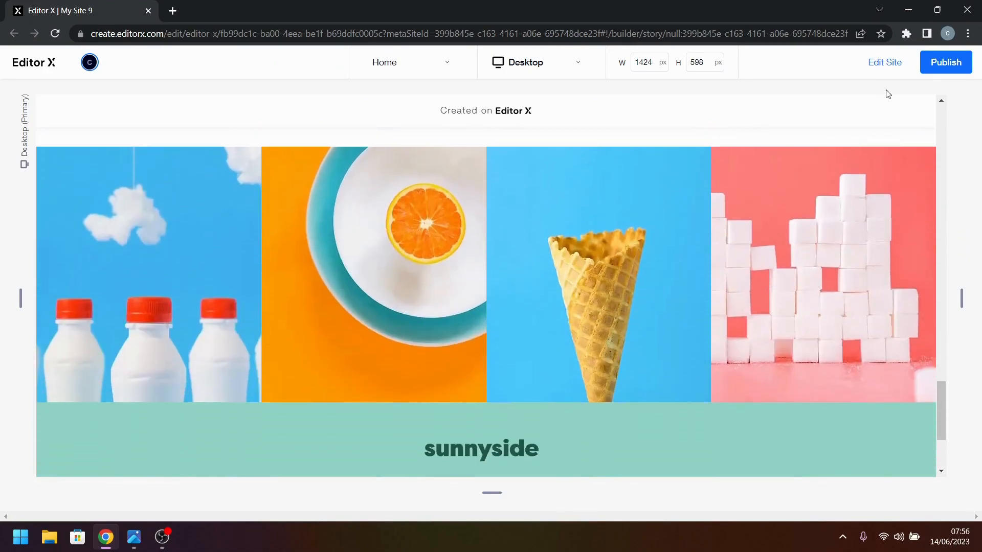
pyautogui.click(885, 62)
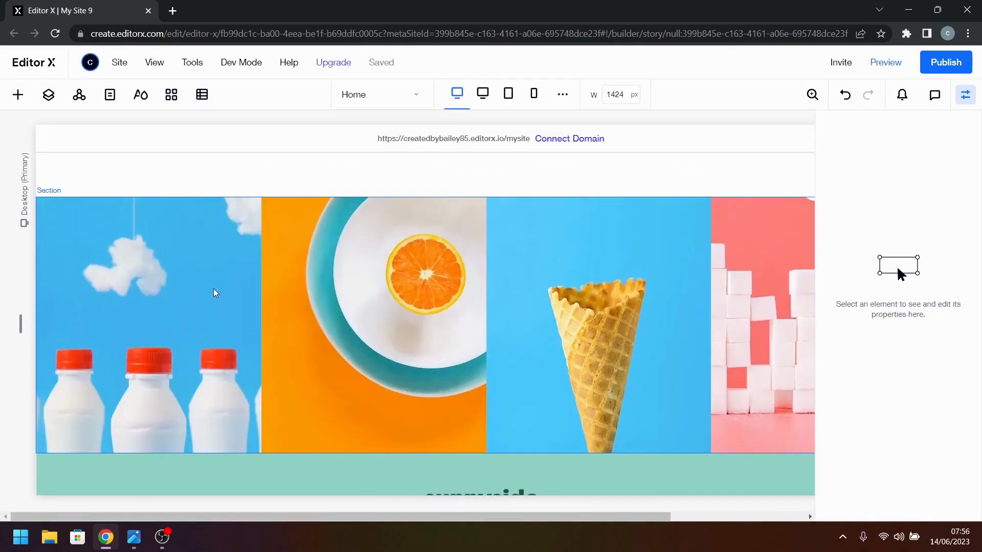
# - Give the milk bottle item of the image gallery repeater a Float in animation From bottom with a duration of 1 second
pyautogui.click(215, 293)
pyautogui.click(198, 291)
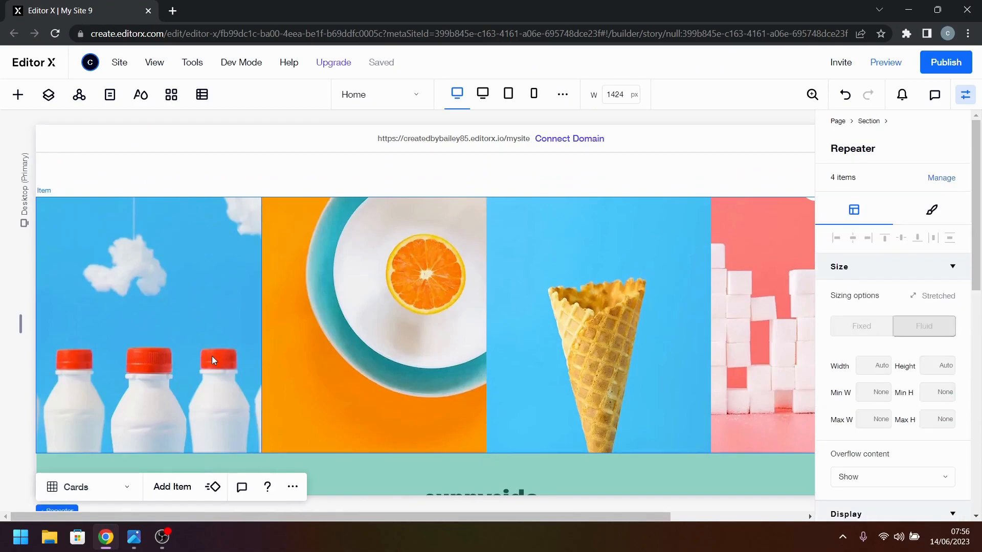
pyautogui.scroll(-1, 215, 338)
pyautogui.click(214, 315)
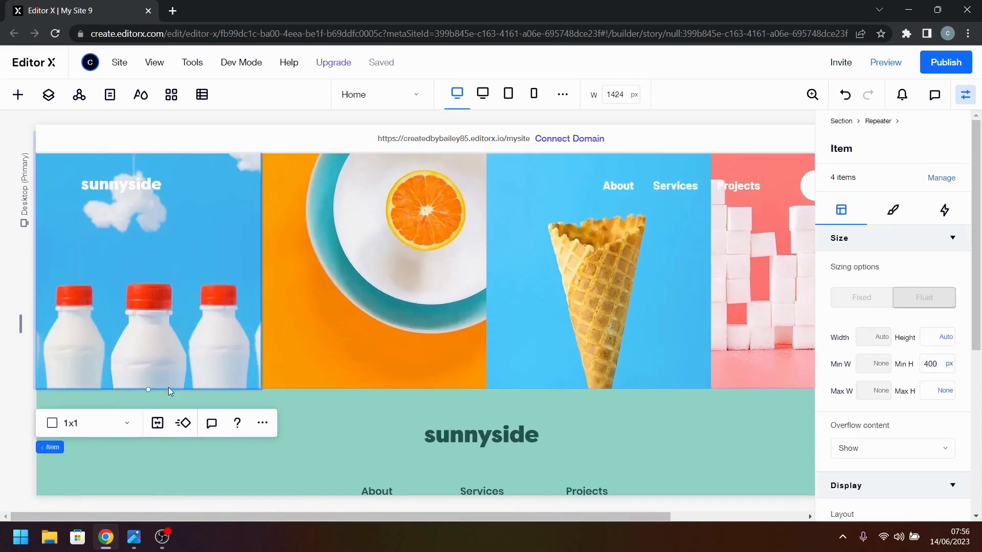
pyautogui.click(187, 424)
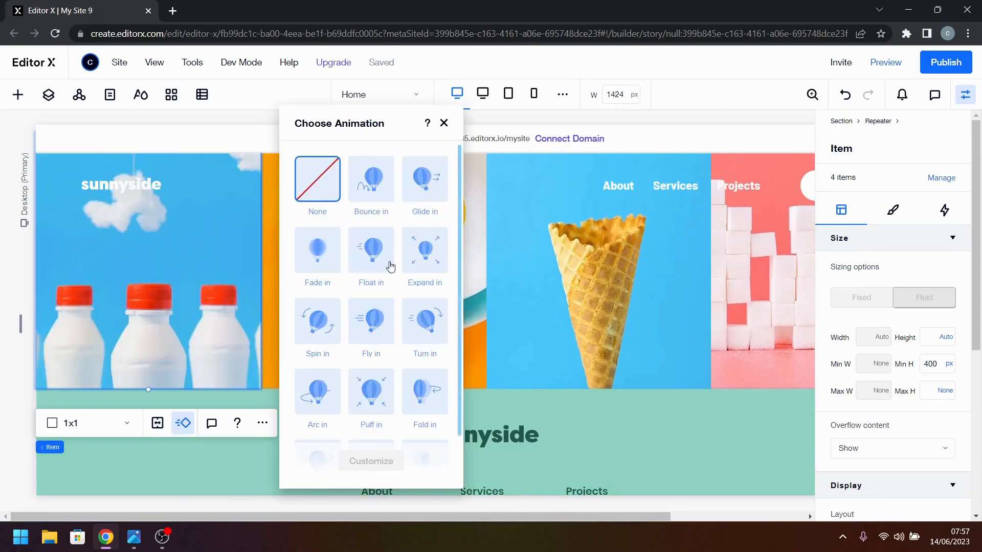
pyautogui.click(360, 261)
pyautogui.click(372, 462)
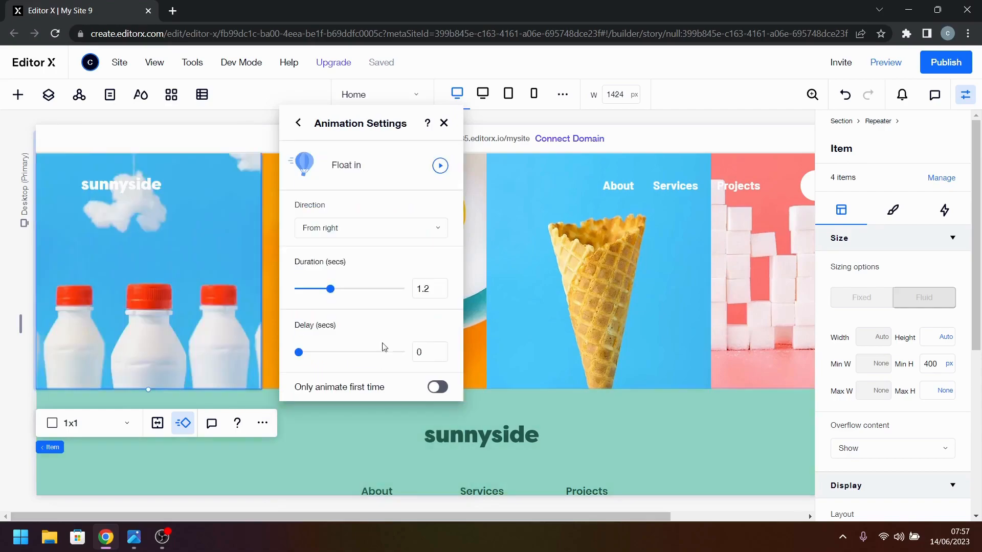
pyautogui.click(394, 233)
pyautogui.click(392, 254)
pyautogui.click(420, 292)
pyautogui.write('1')
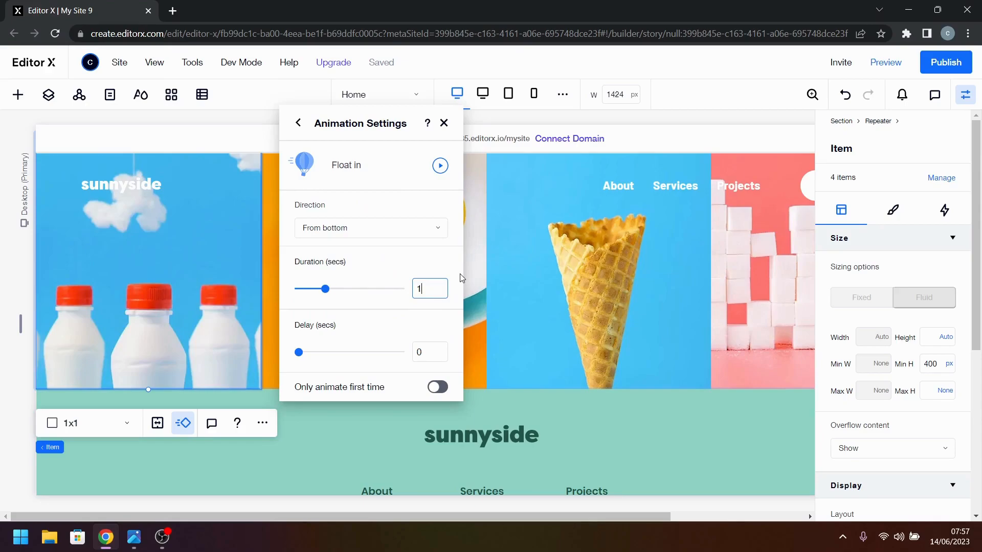
pyautogui.click(444, 123)
# - Switch to the active-states.jpg reference image, examine the LEARN MORE link's active state under Transform your brand, and return to the site editor
pyautogui.scroll(-3, 465, 293)
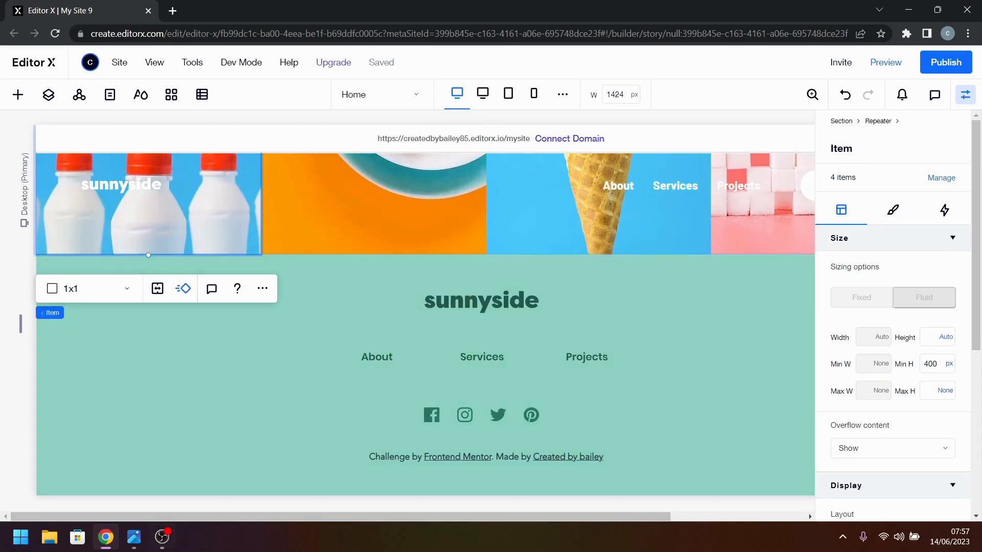
pyautogui.click(136, 536)
pyautogui.scroll(-3, 562, 335)
pyautogui.scroll(1, 553, 348)
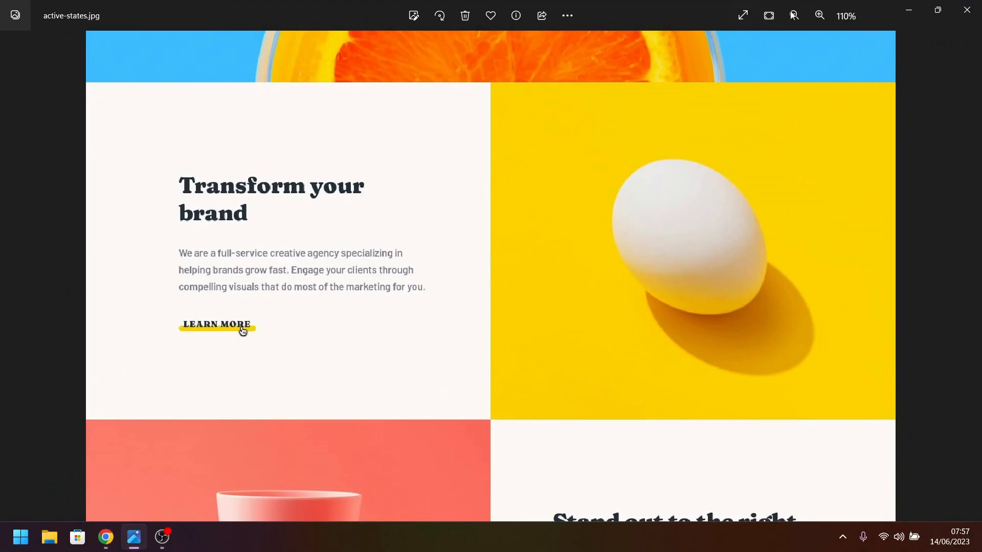
pyautogui.click(908, 10)
# - Add a hover interaction that starts an animation to the LEARN MORE text under Transform your brand
pyautogui.scroll(20, 438, 367)
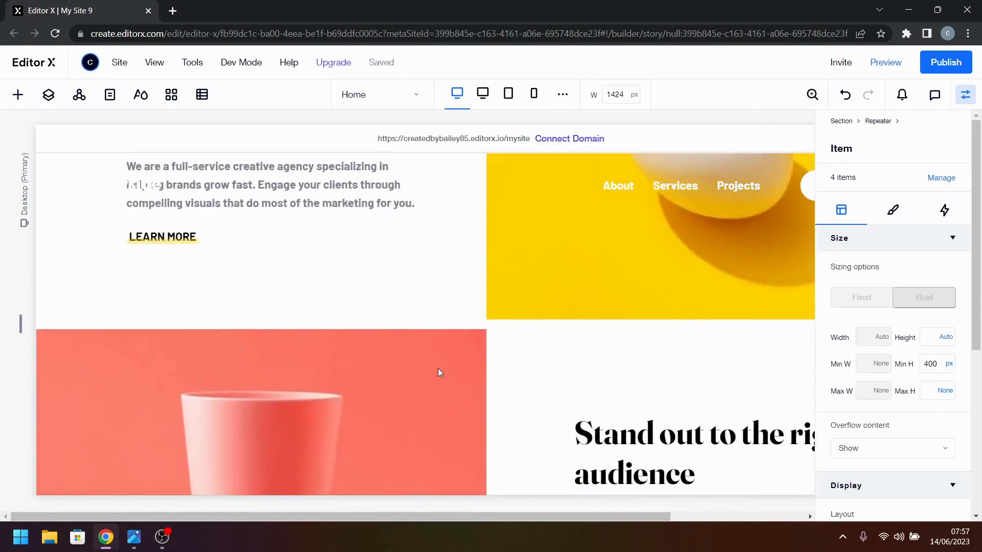
pyautogui.scroll(2, 439, 373)
pyautogui.click(156, 370)
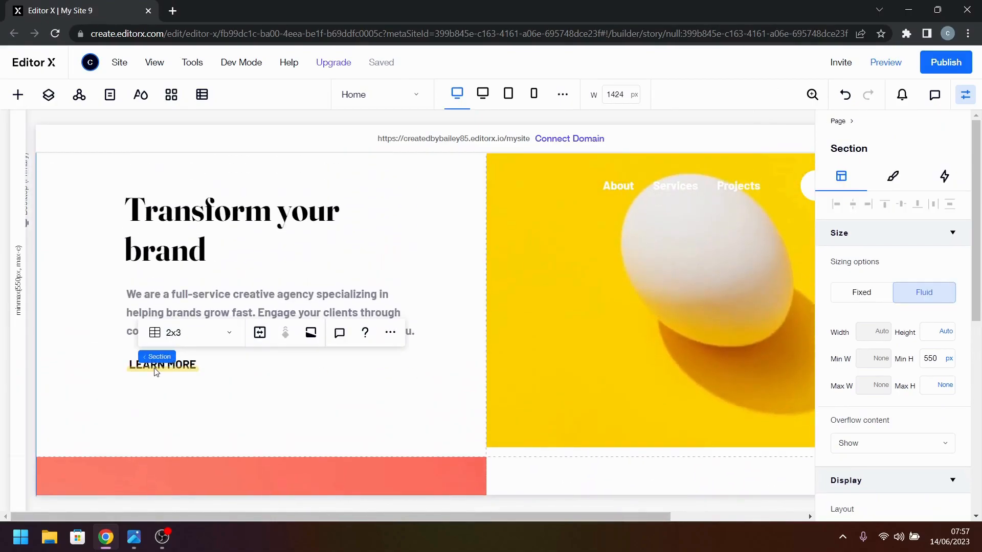
pyautogui.click(156, 372)
pyautogui.click(156, 372)
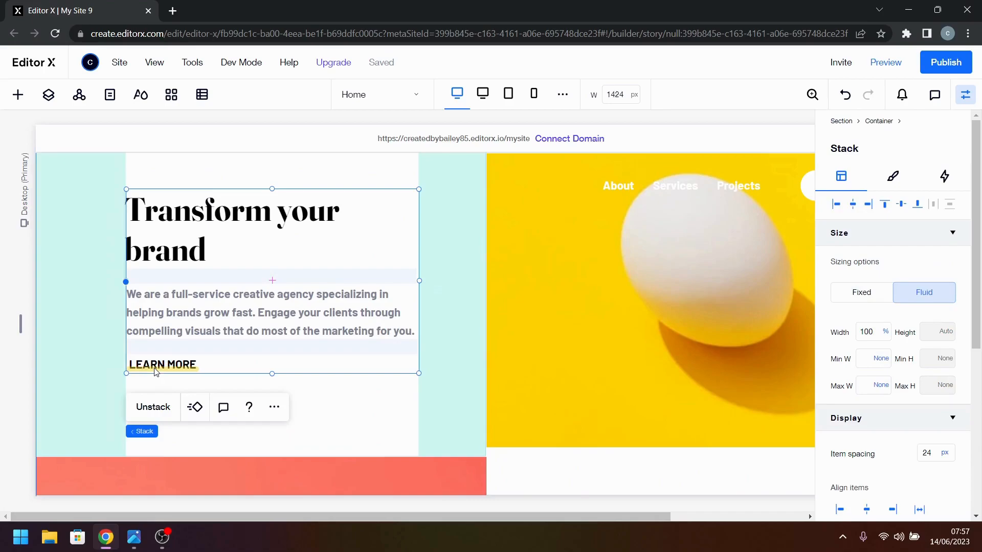
pyautogui.click(156, 372)
pyautogui.click(156, 372)
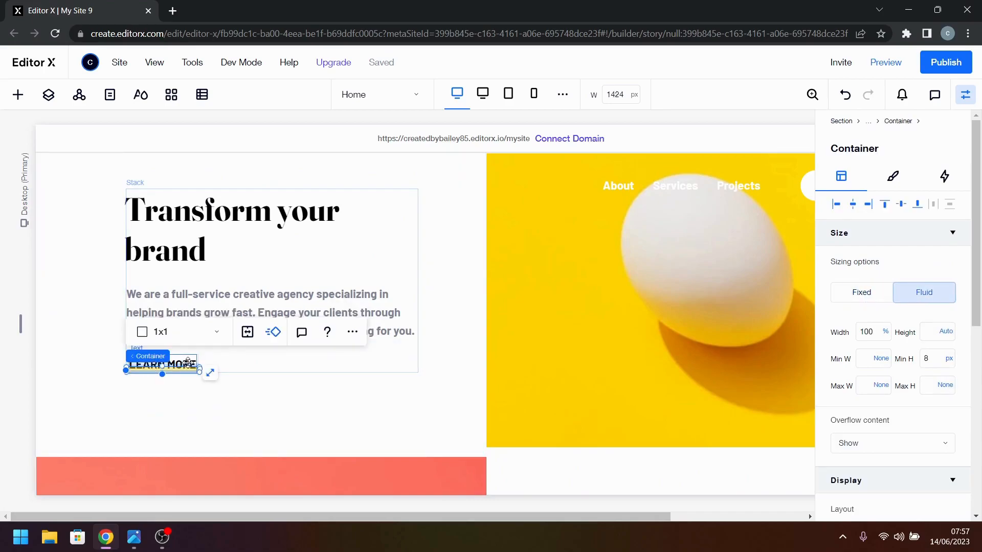
pyautogui.click(189, 362)
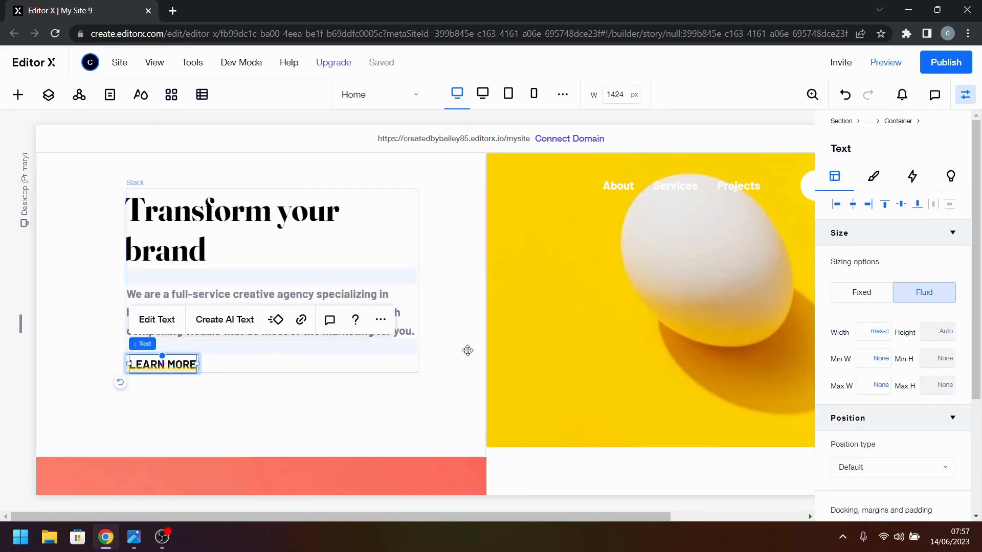
pyautogui.click(914, 179)
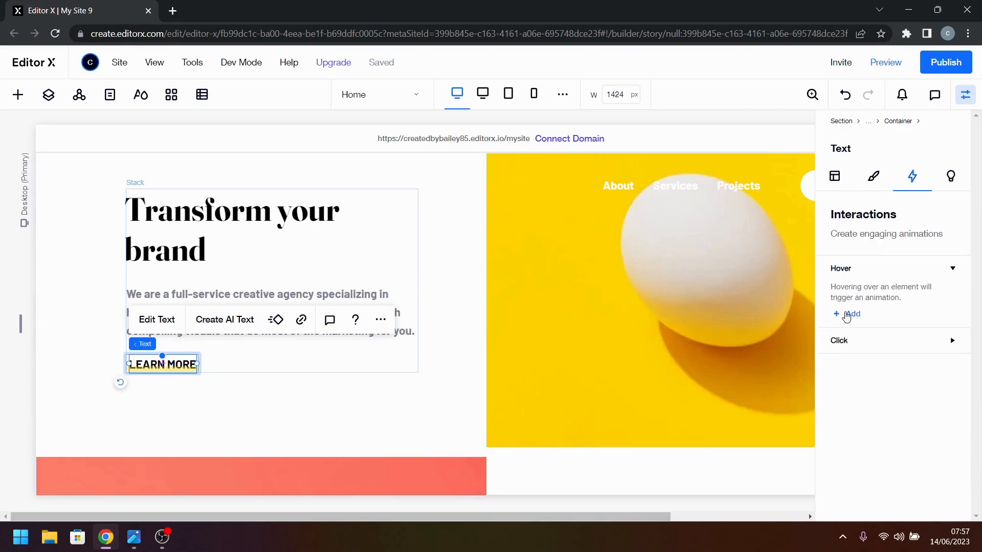
pyautogui.click(847, 314)
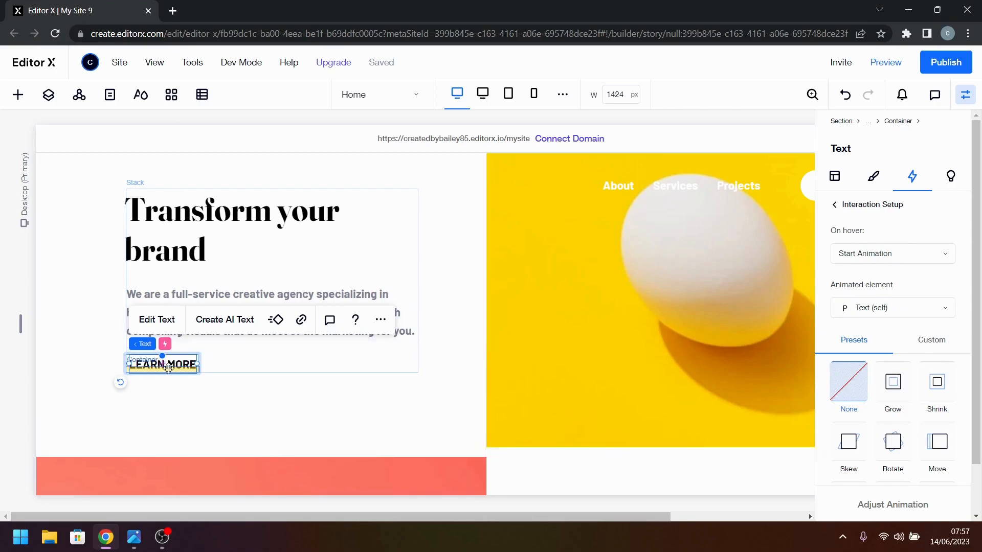
# - Check the LEARN MORE active state in active-states.jpg and set the hover interaction's animated element to the highlight container behind the text
pyautogui.click(134, 537)
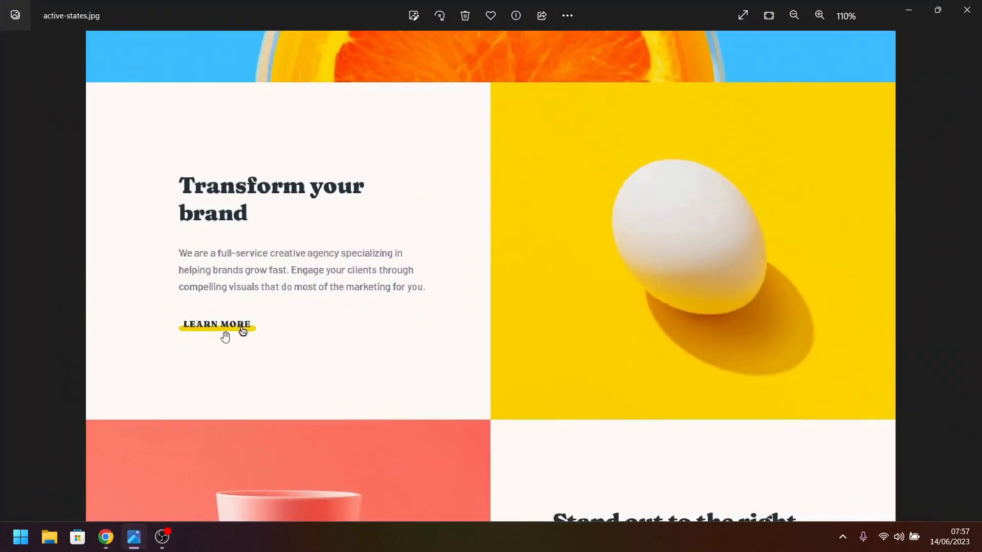
pyautogui.click(909, 11)
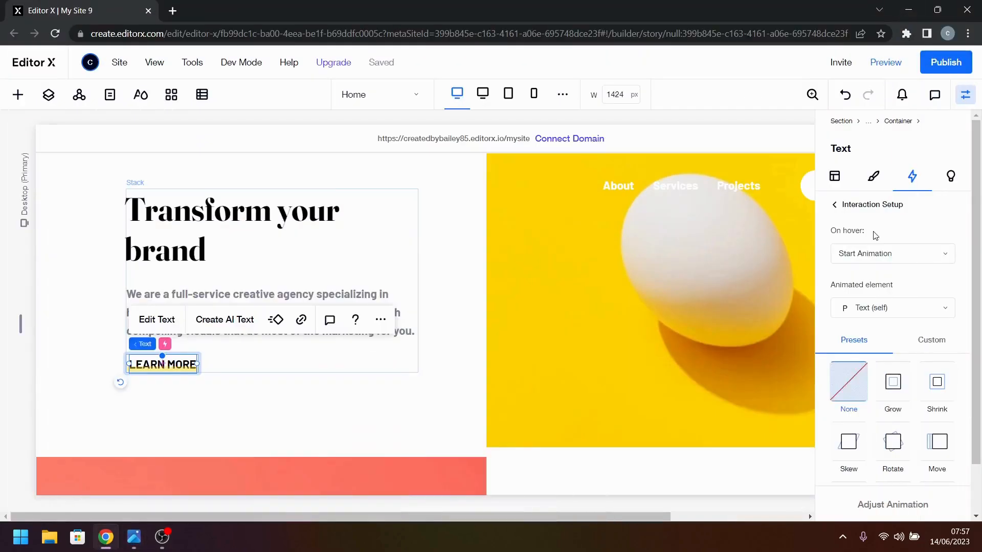
pyautogui.click(886, 309)
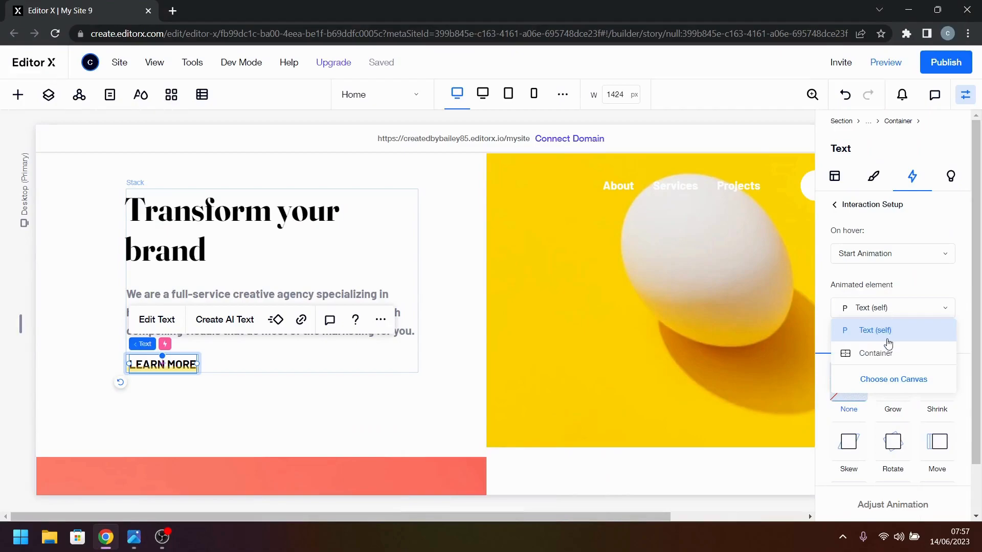
pyautogui.click(891, 380)
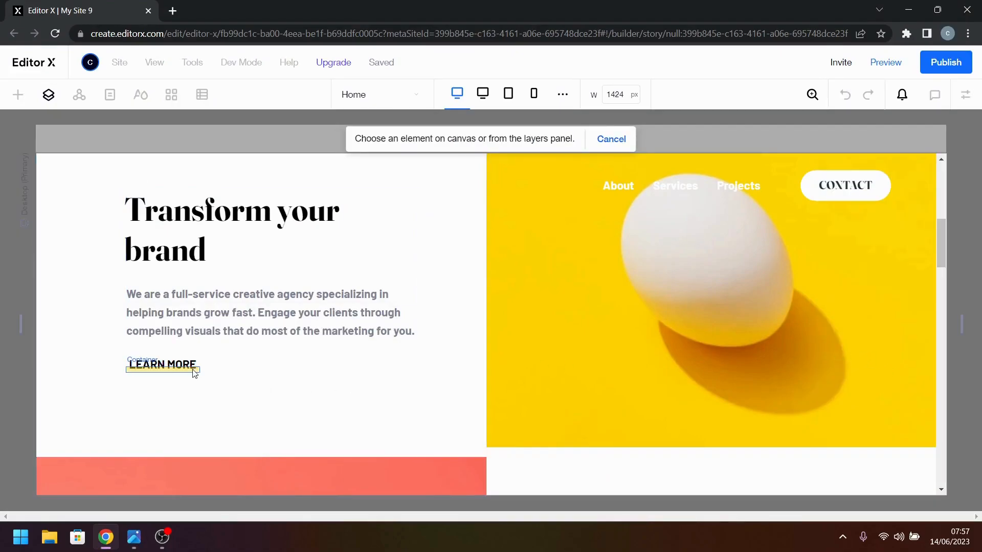
pyautogui.click(177, 370)
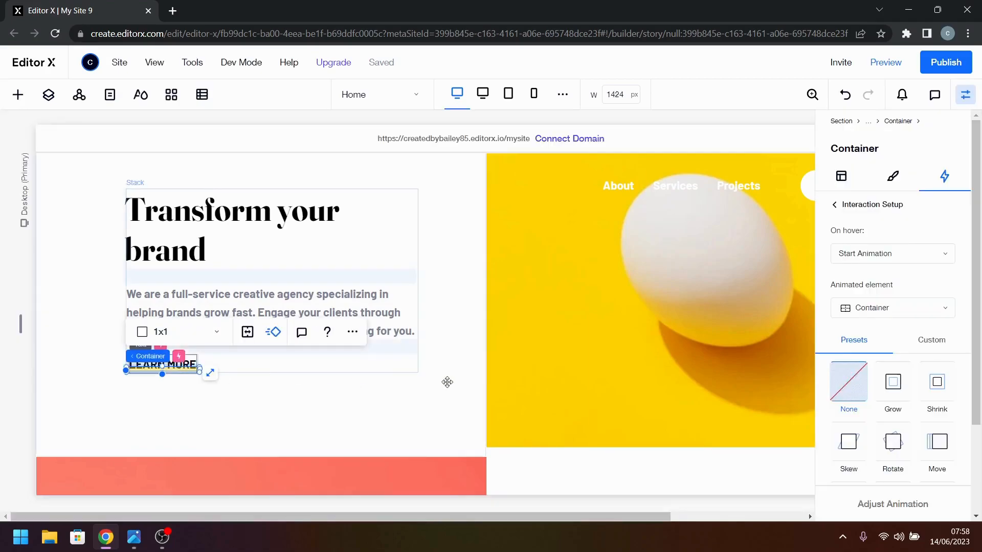
# - Apply the Color preset to the highlight container's hover animation with the yellow theme color #FAD400 as its fill
pyautogui.scroll(-2, 912, 383)
pyautogui.scroll(-1, 912, 383)
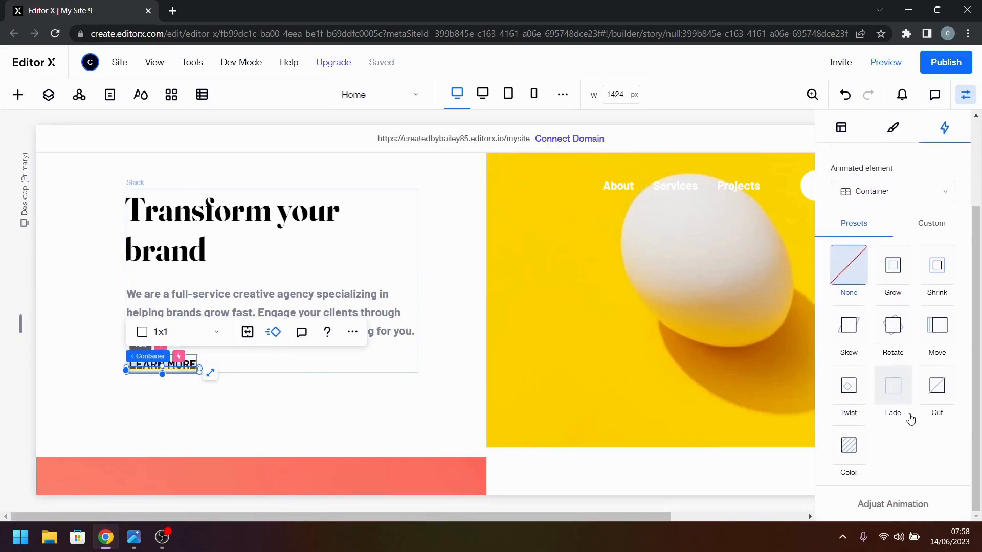
pyautogui.click(849, 450)
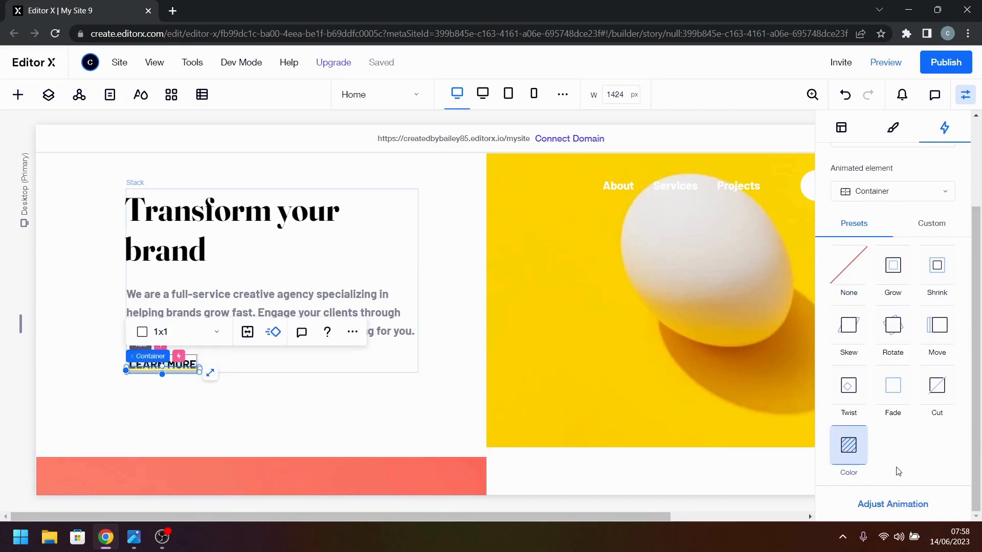
pyautogui.click(893, 506)
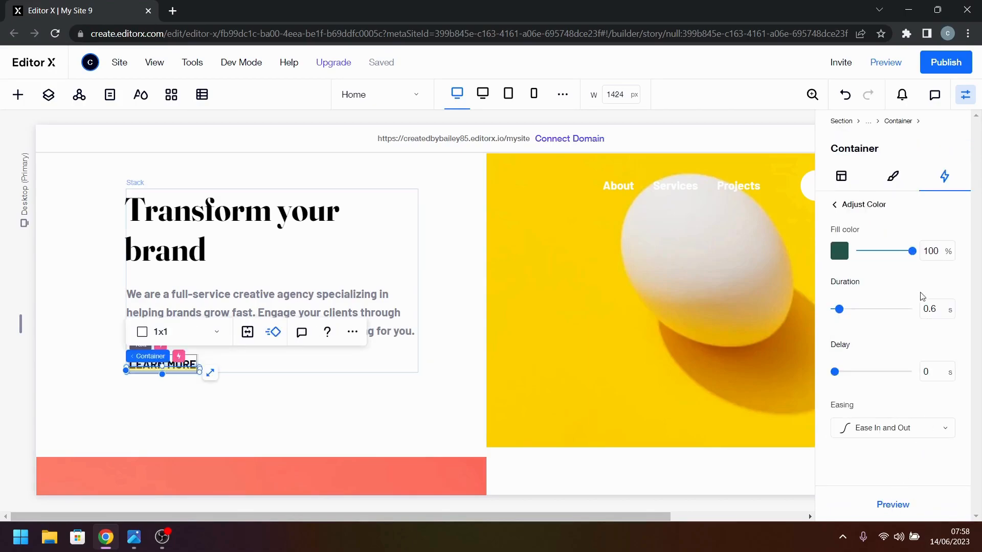
pyautogui.click(841, 261)
pyautogui.click(731, 246)
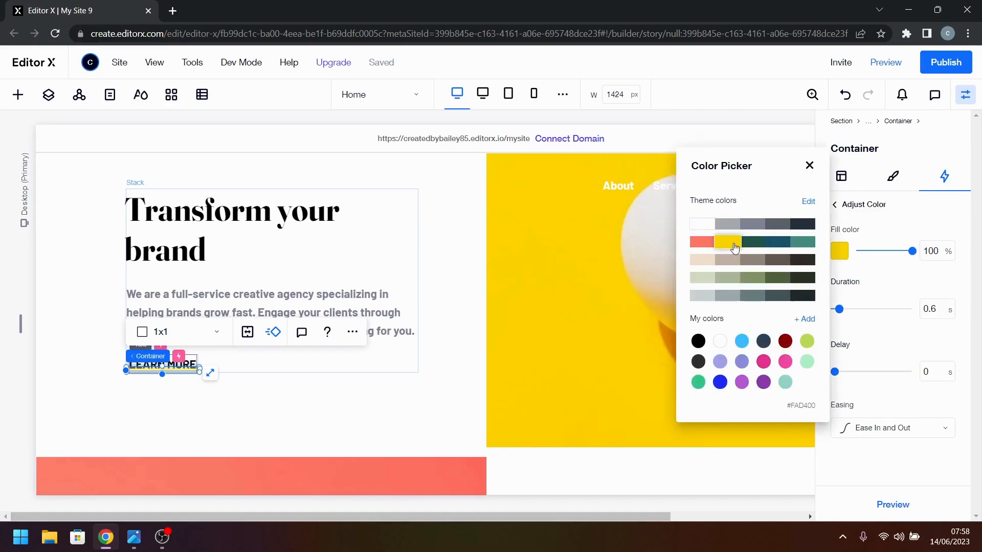
pyautogui.click(914, 292)
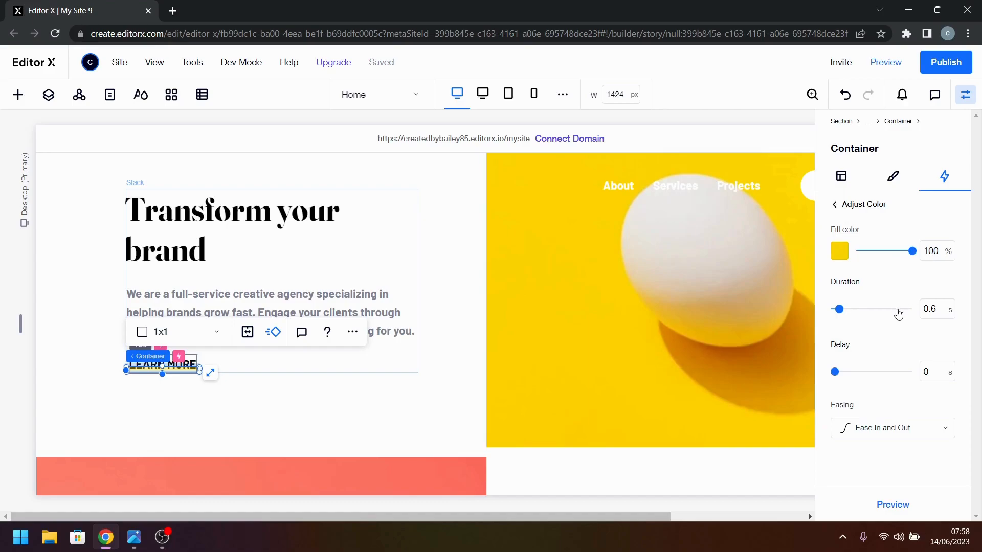
# - Preview the highlight's color animation, test the LEARN MORE hover effect in the page preview, and return to editing
pyautogui.click(897, 505)
pyautogui.click(890, 429)
pyautogui.click(900, 390)
pyautogui.click(886, 63)
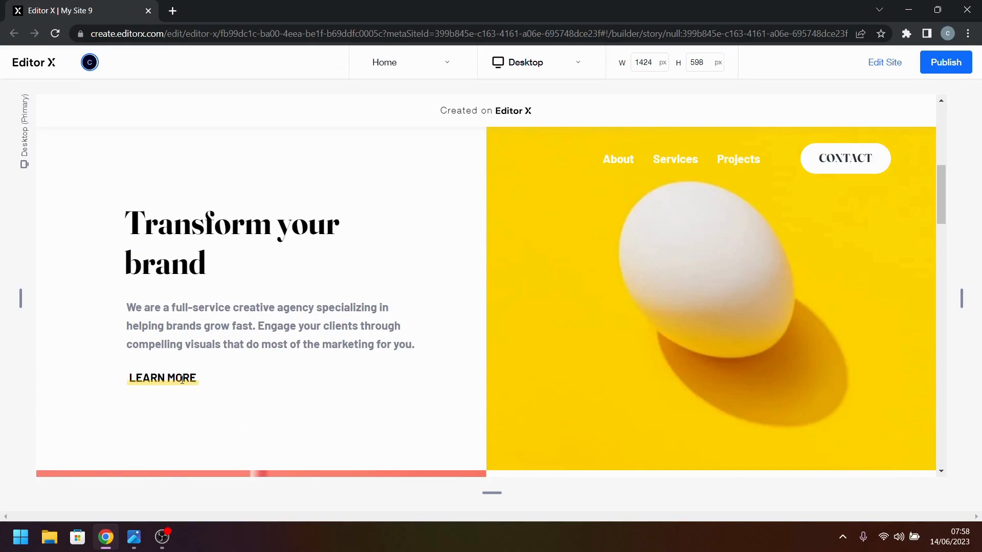
pyautogui.click(868, 66)
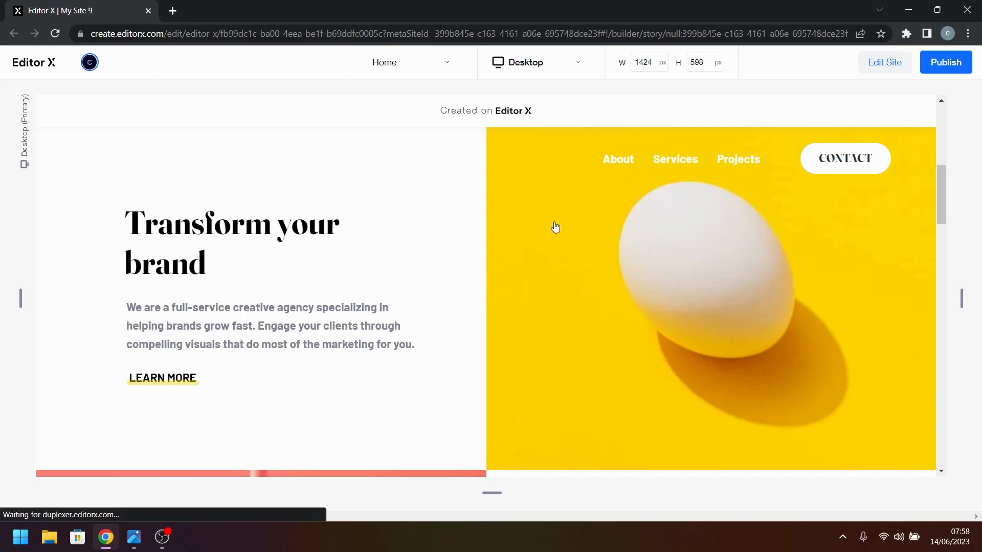
# - Link the LEARN MORE text under Transform your brand to the About page, opening in the current window
pyautogui.click(163, 368)
pyautogui.click(163, 366)
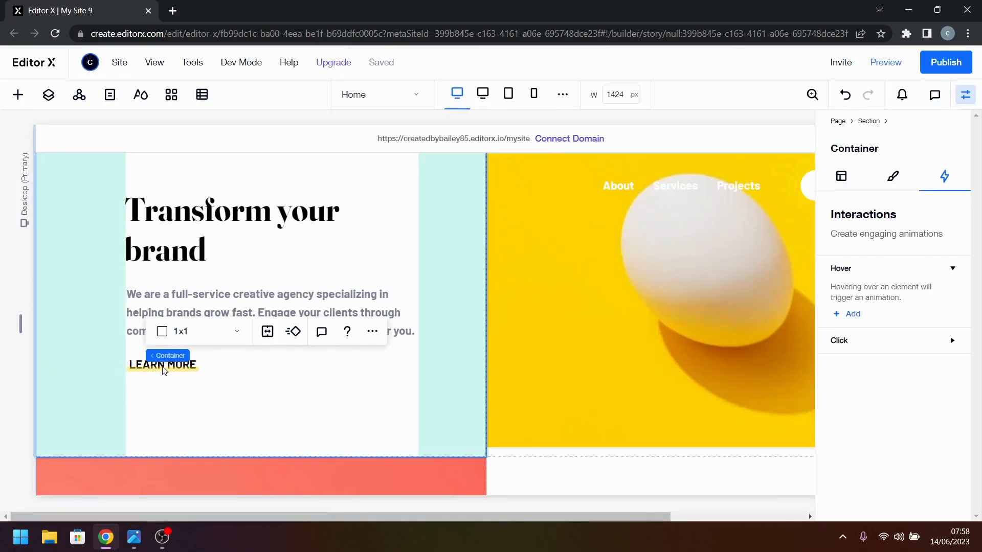
pyautogui.click(163, 365)
pyautogui.click(162, 366)
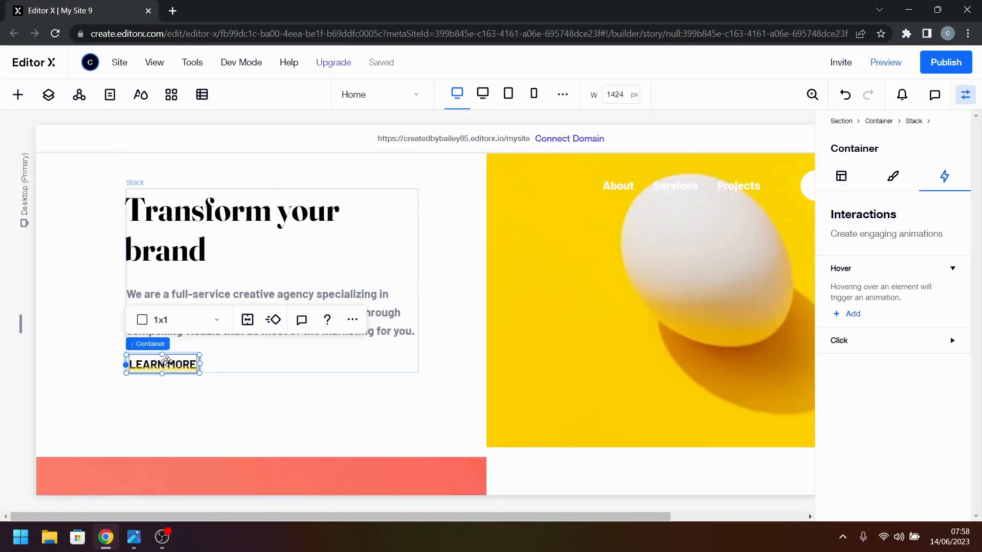
pyautogui.click(163, 365)
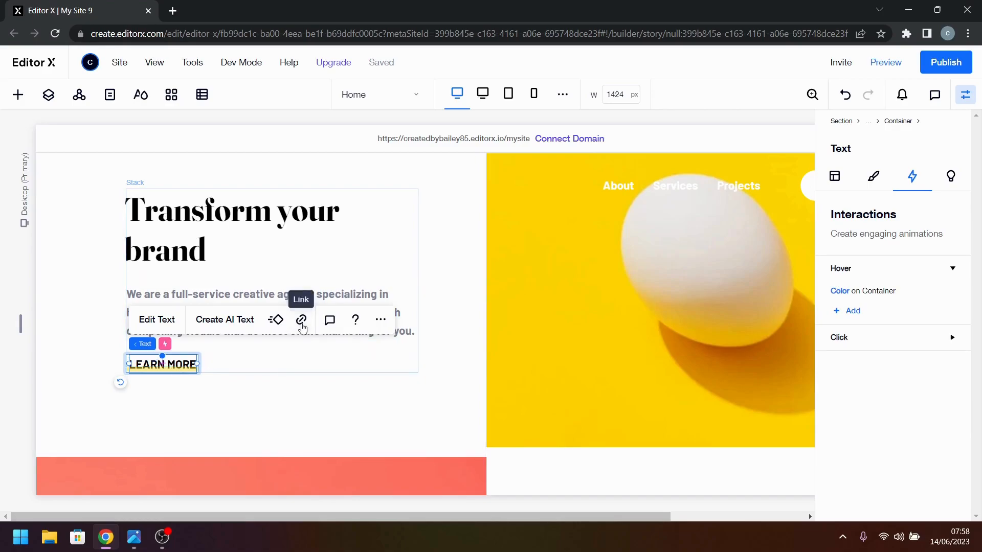
pyautogui.click(302, 321)
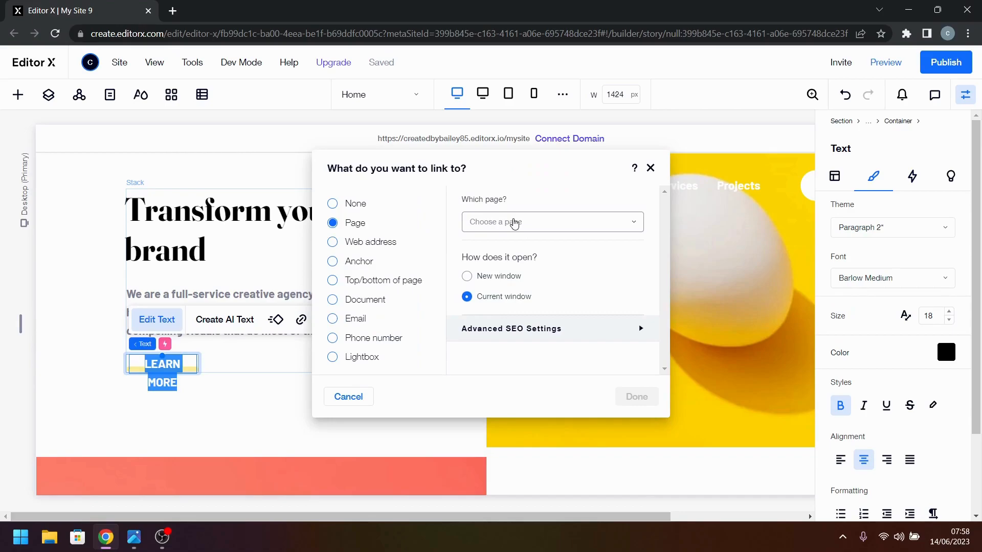
pyautogui.click(514, 222)
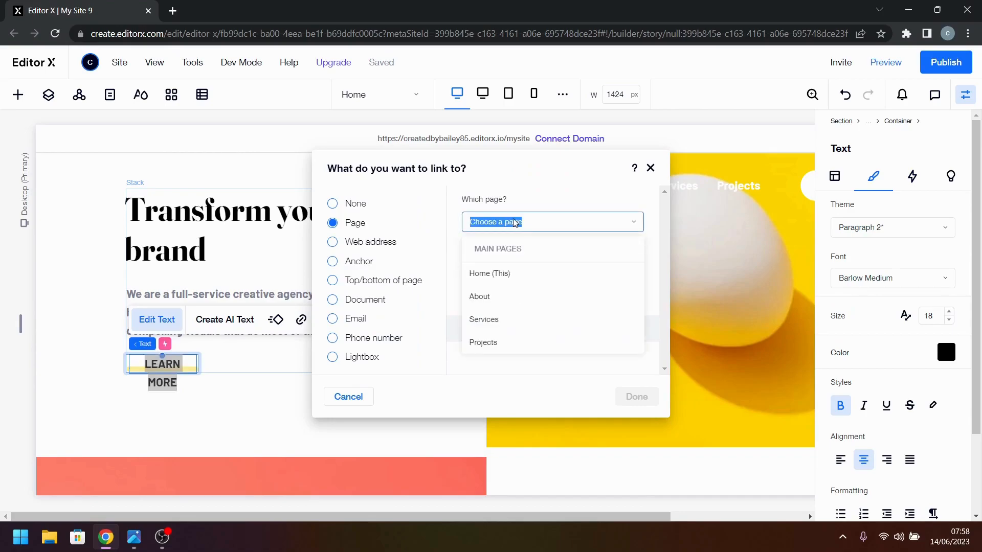
pyautogui.click(506, 298)
pyautogui.click(628, 398)
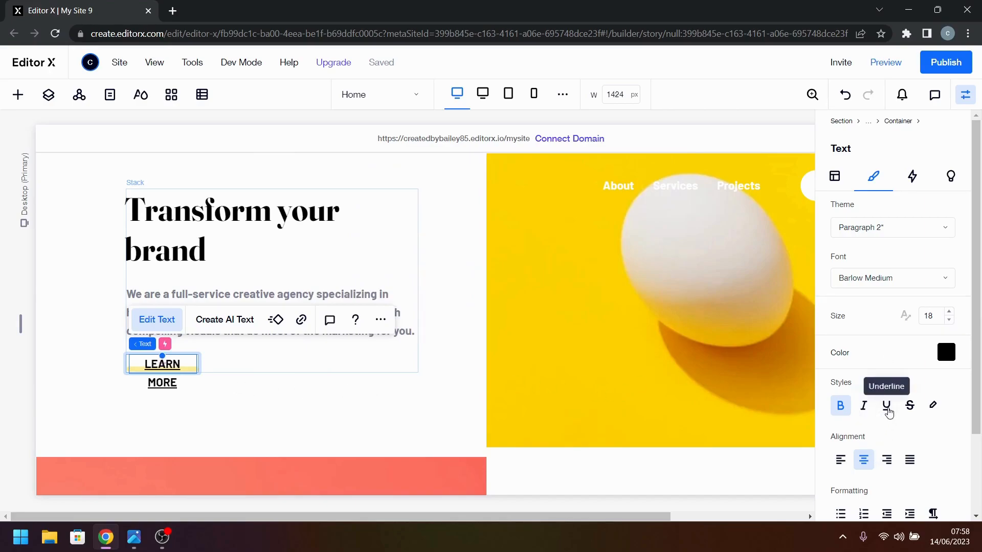
# - Remove the underline style from the linked LEARN MORE text under Transform your brand
pyautogui.click(256, 419)
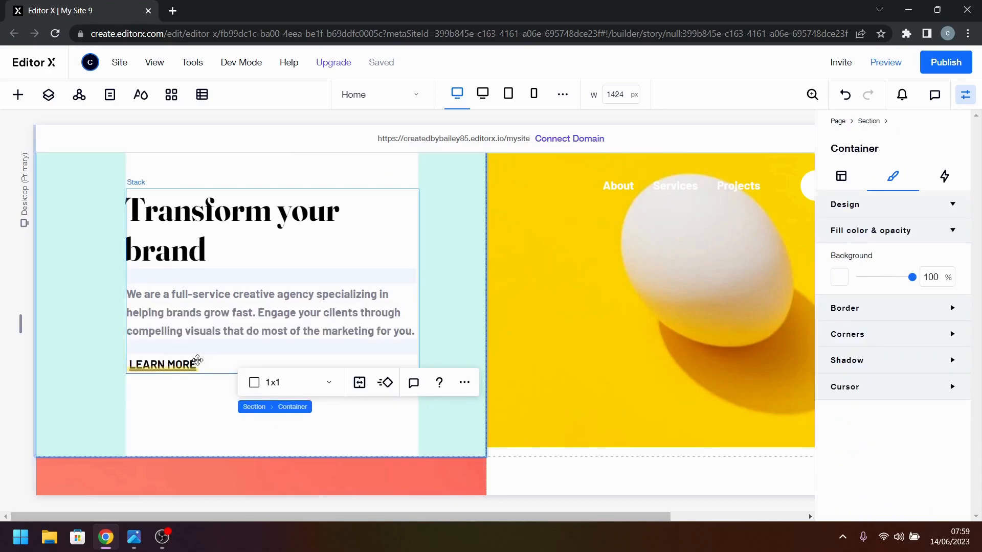
pyautogui.click(180, 365)
pyautogui.click(180, 365)
pyautogui.click(180, 365)
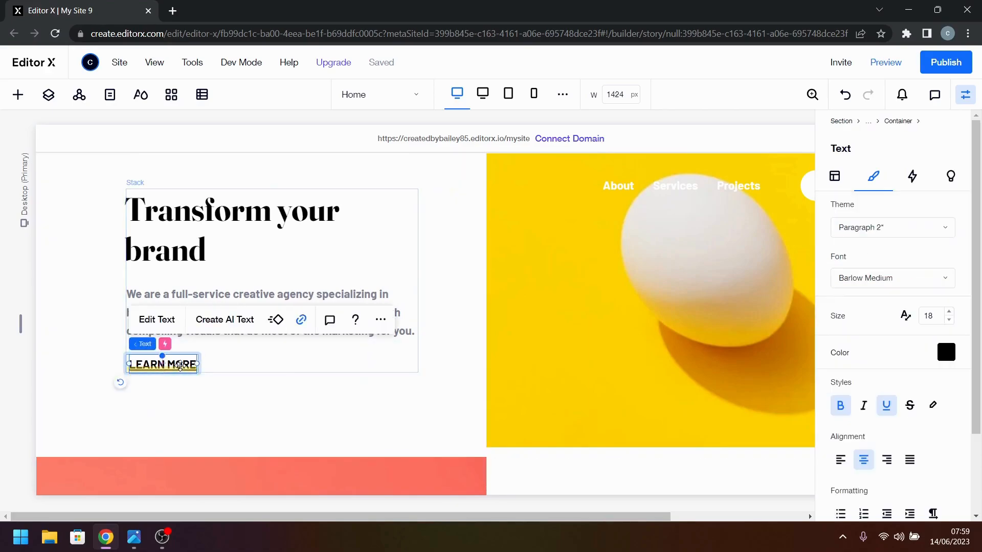
pyautogui.click(895, 410)
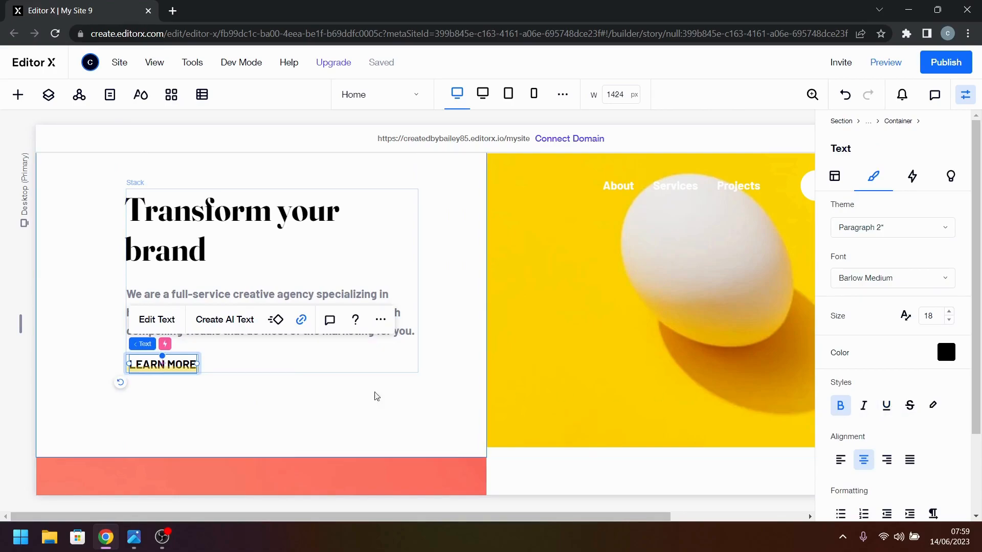
pyautogui.click(260, 393)
# - Link the LEARN MORE text under Stand out to the right audience to the About page, opening in the current window
pyautogui.scroll(-6, 352, 400)
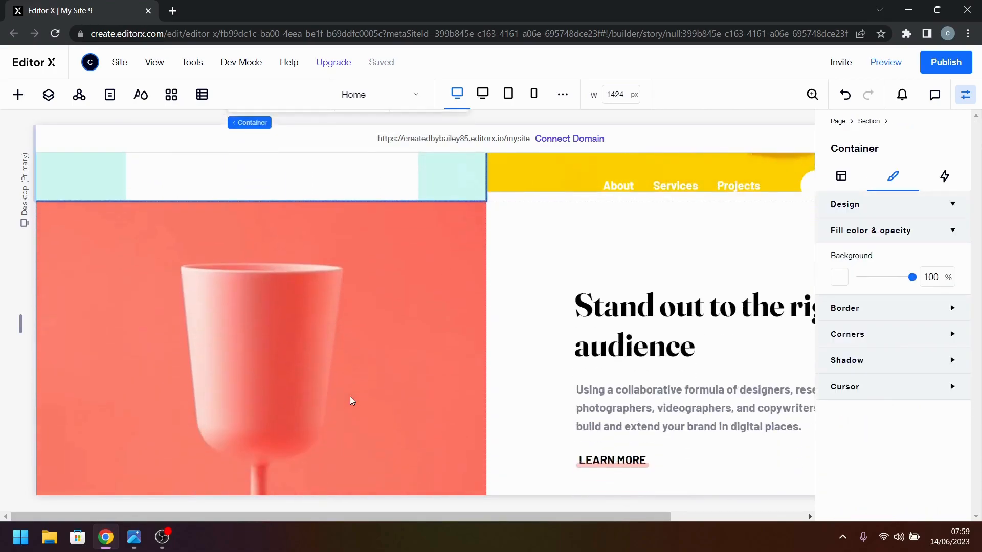
pyautogui.click(618, 405)
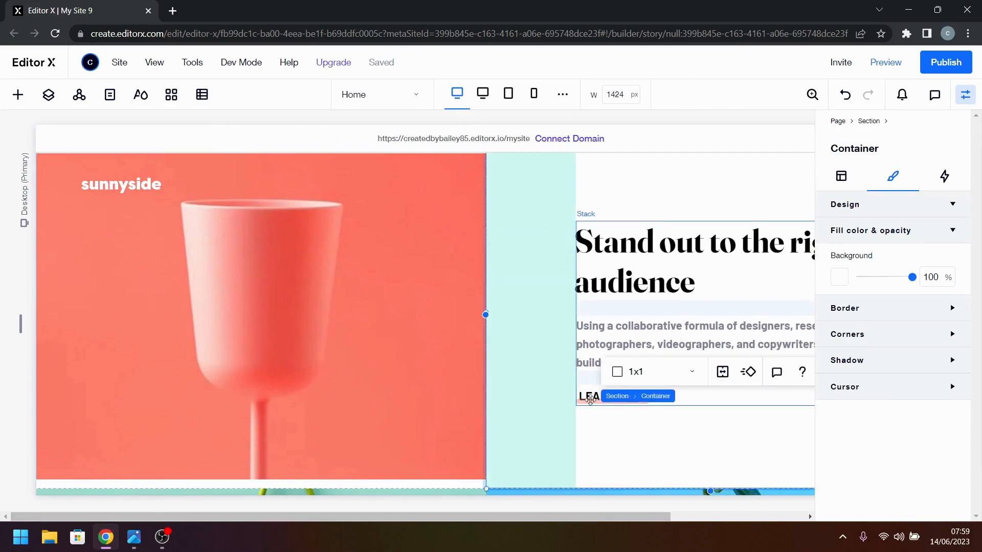
pyautogui.click(595, 400)
pyautogui.click(636, 399)
pyautogui.click(625, 397)
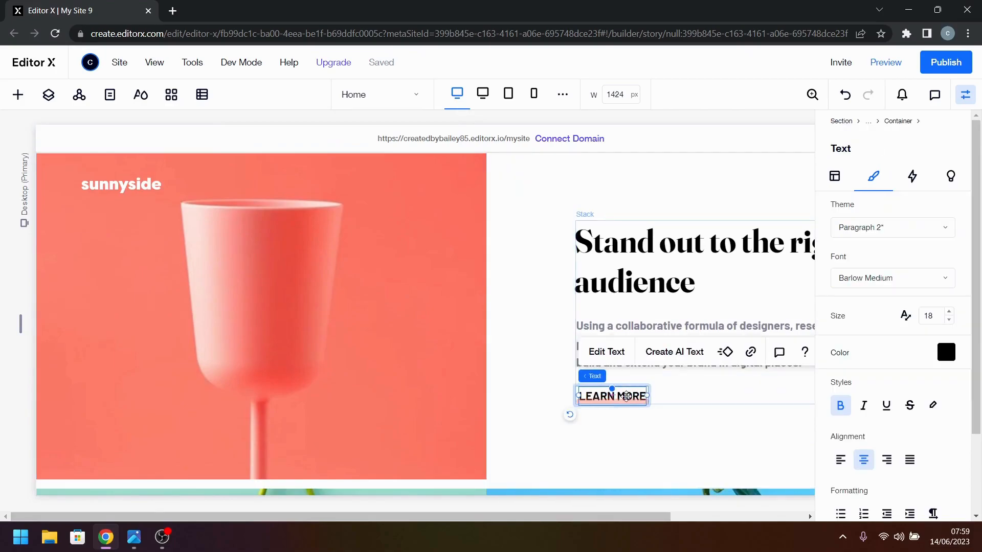
pyautogui.click(750, 352)
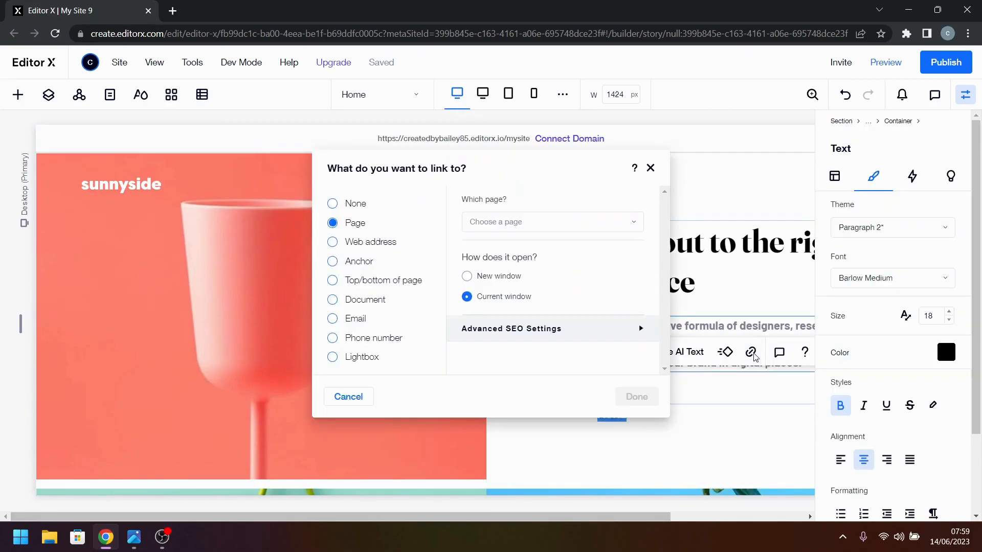
pyautogui.click(531, 222)
pyautogui.click(499, 299)
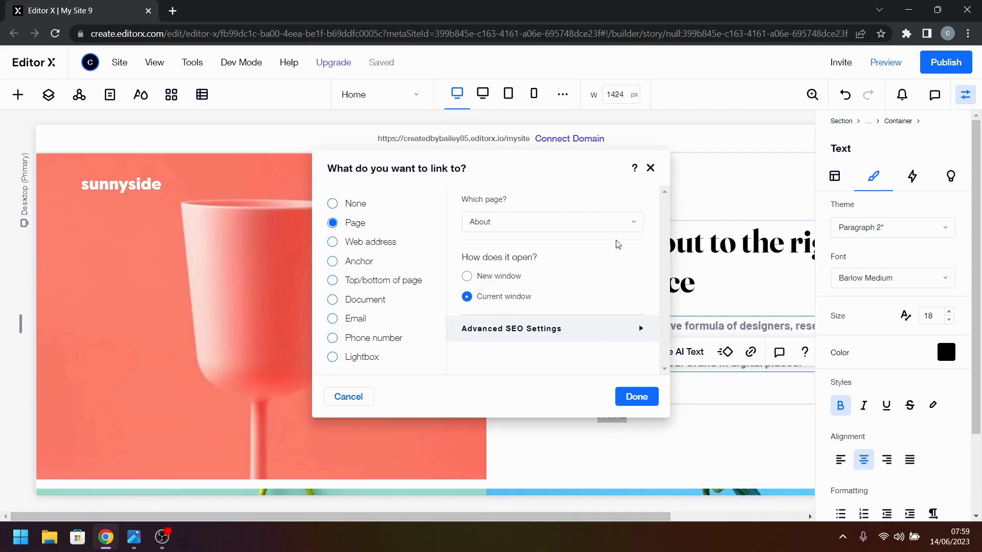
pyautogui.click(641, 395)
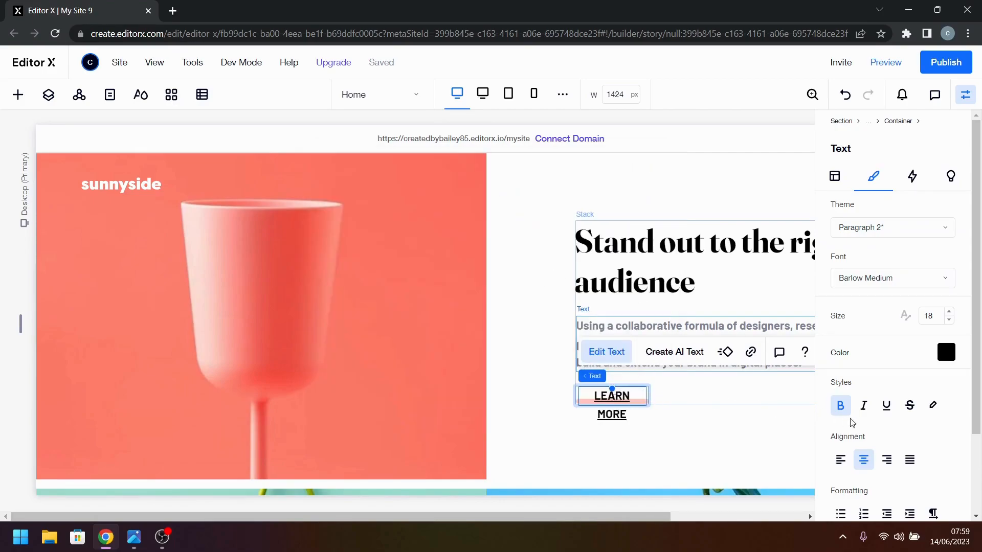
# - Remove the underline style from the linked LEARN MORE text under Stand out to the right audience
pyautogui.click(750, 443)
pyautogui.click(612, 398)
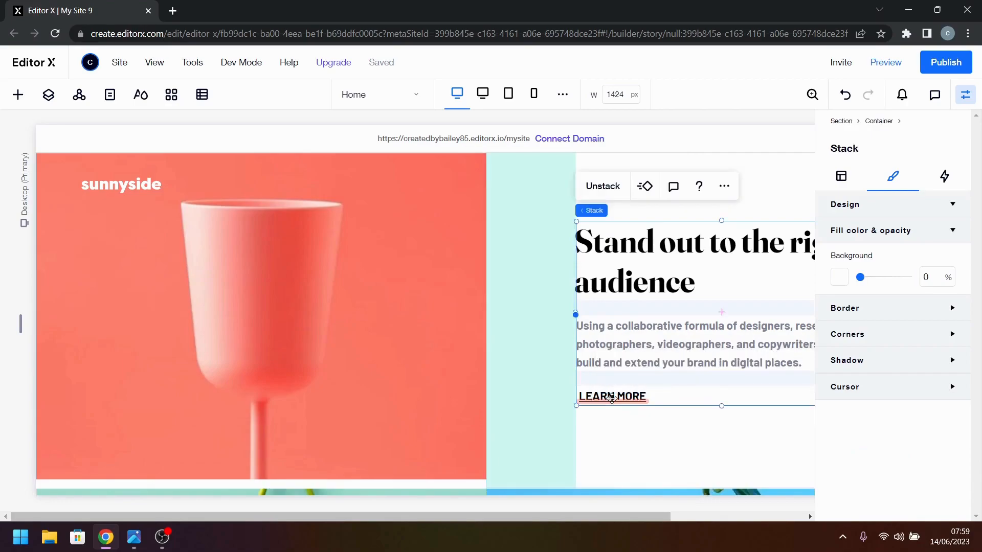
pyautogui.click(611, 398)
pyautogui.click(612, 398)
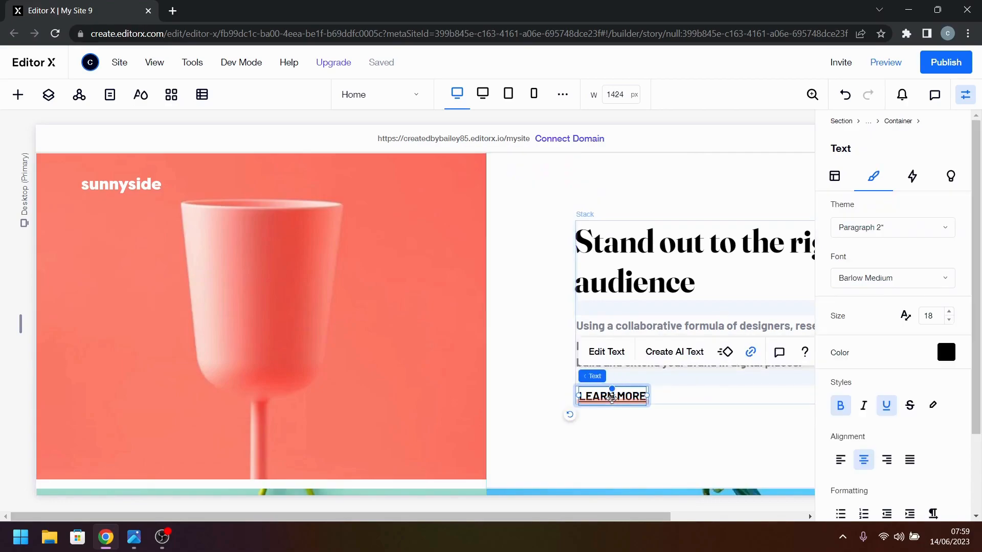
pyautogui.click(896, 413)
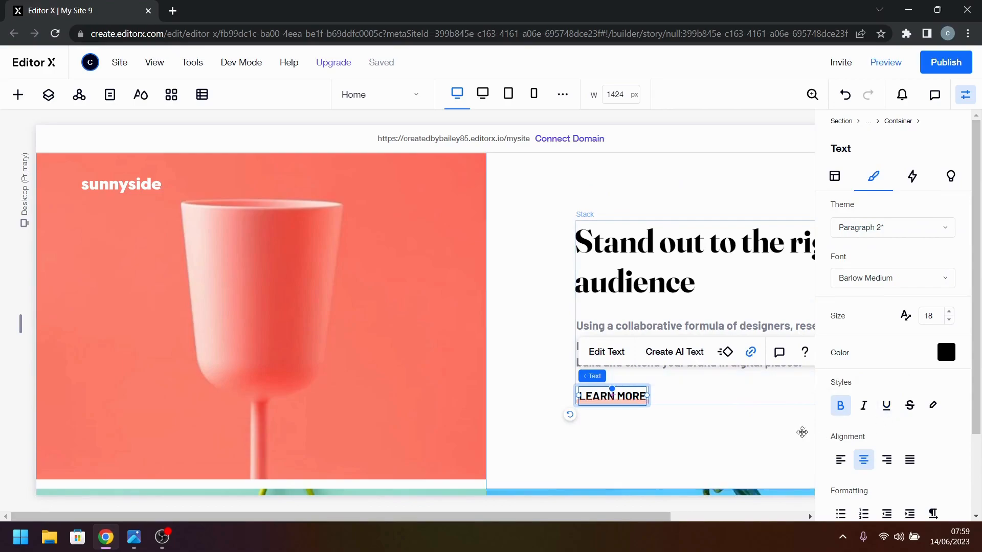
# - Add a hover interaction to that LEARN MORE text that animates its Container with the Color preset
pyautogui.click(911, 182)
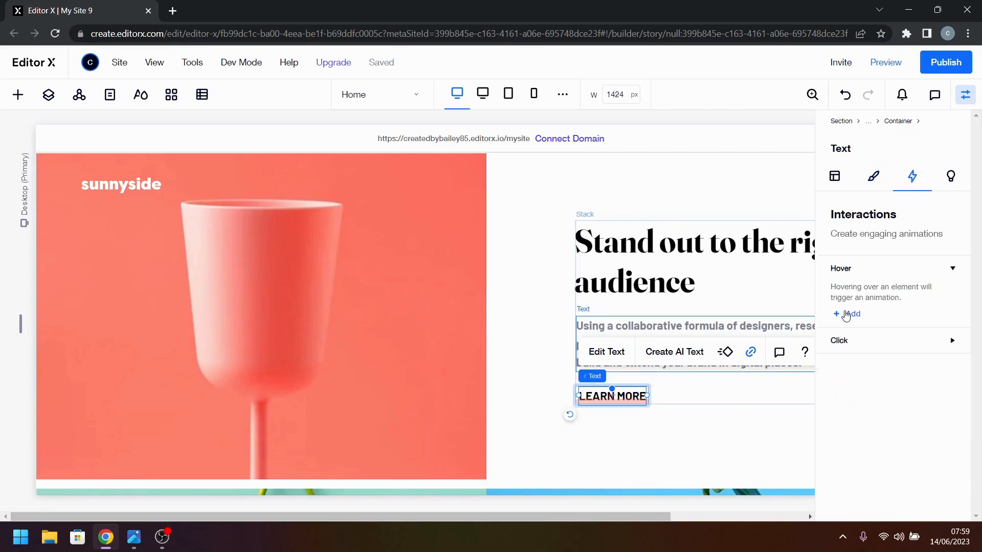
pyautogui.click(849, 314)
pyautogui.click(884, 313)
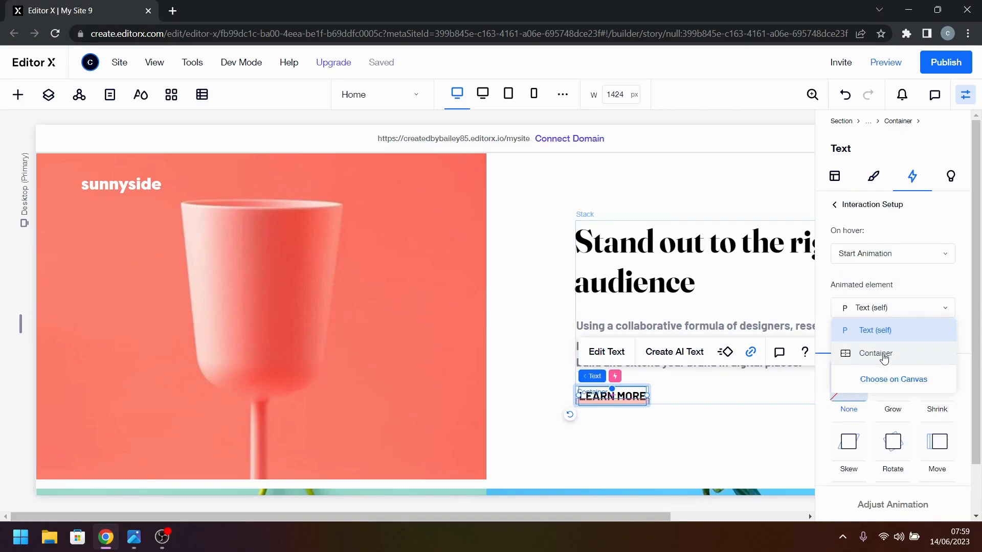
pyautogui.click(884, 358)
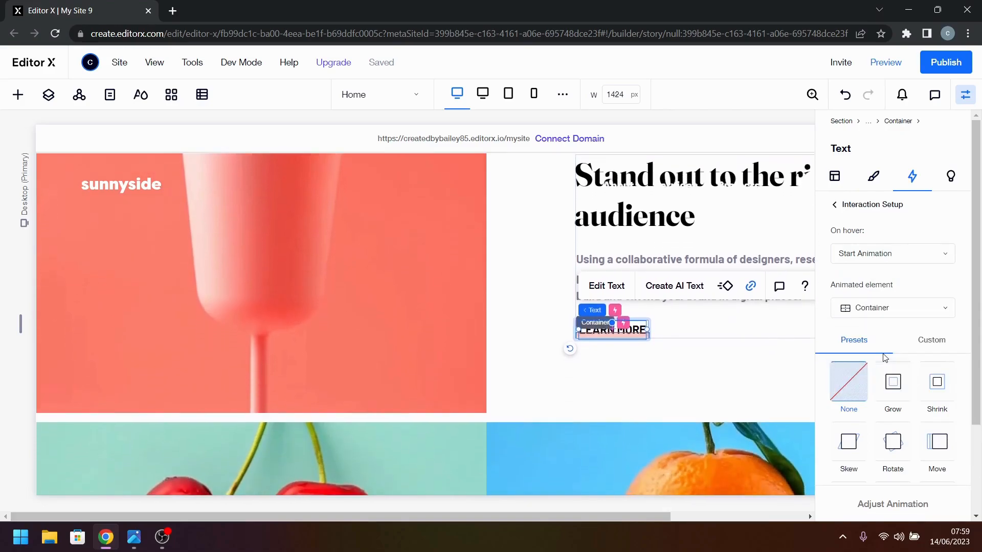
pyautogui.scroll(-2, 889, 458)
pyautogui.click(851, 450)
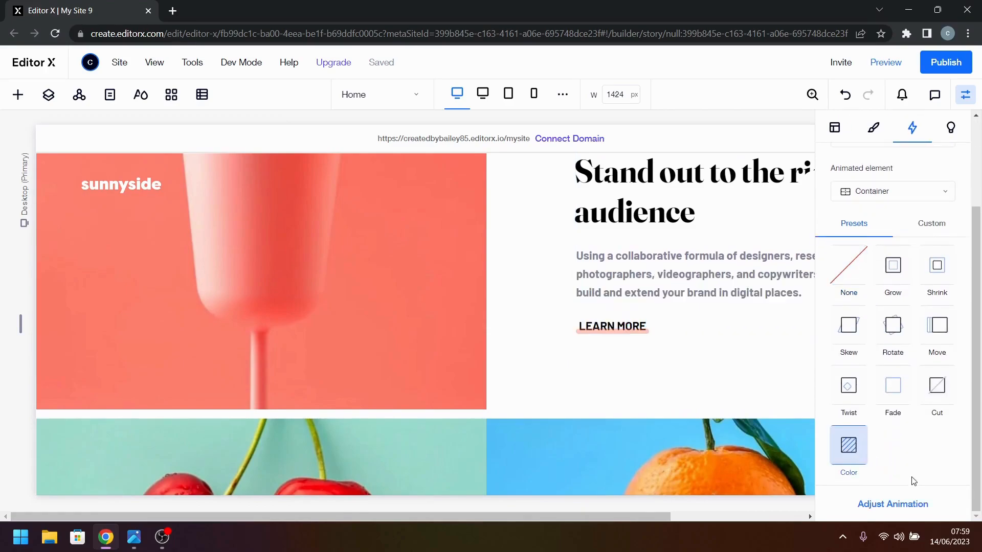
# - Set the hover animation's fill color to the coral theme color #FE7867 and close its settings
pyautogui.click(916, 505)
pyautogui.click(842, 251)
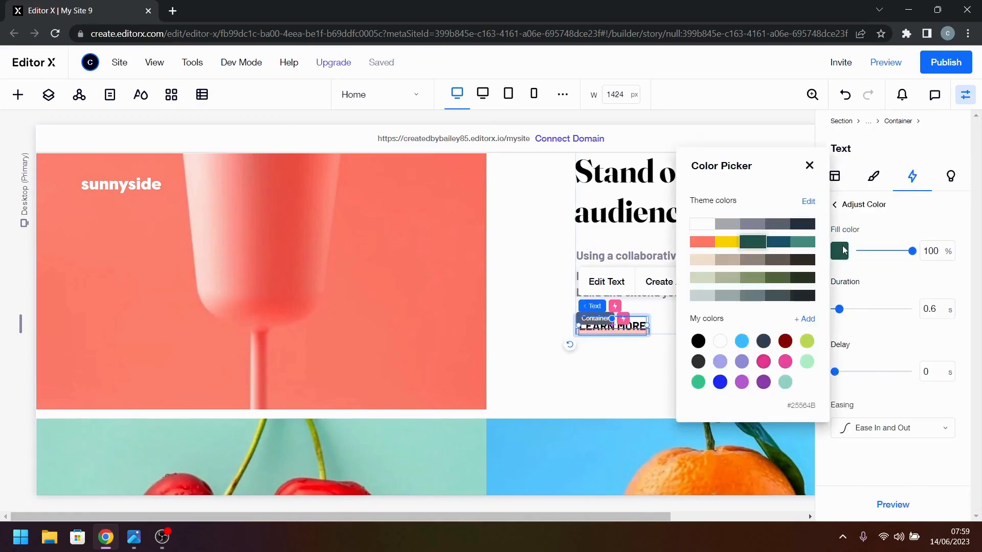
pyautogui.click(702, 242)
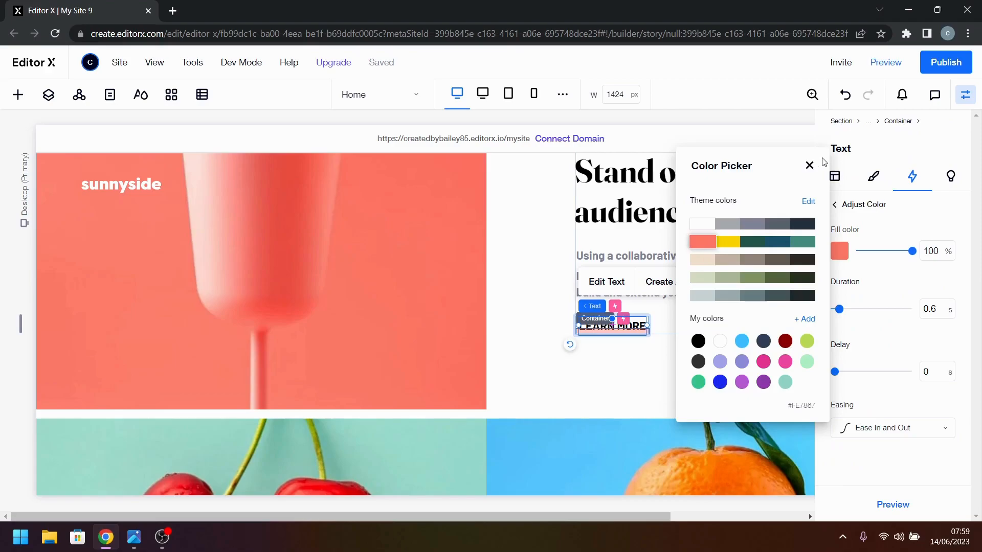
pyautogui.click(810, 166)
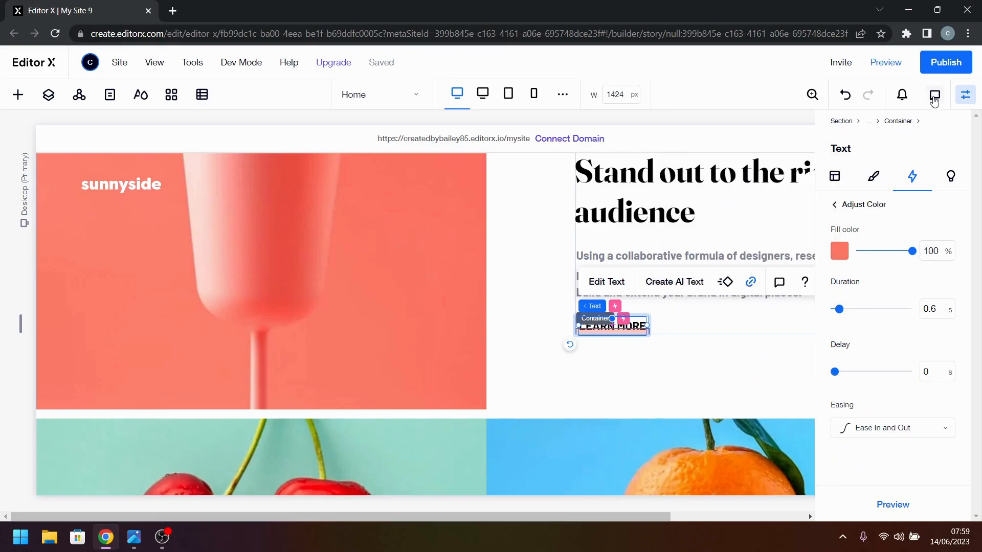
pyautogui.click(966, 95)
pyautogui.click(762, 365)
# - Examine the remaining sections of active-states.jpg down to the footer menu and social icon hover states, and return to Editor X
pyautogui.scroll(-5, 762, 364)
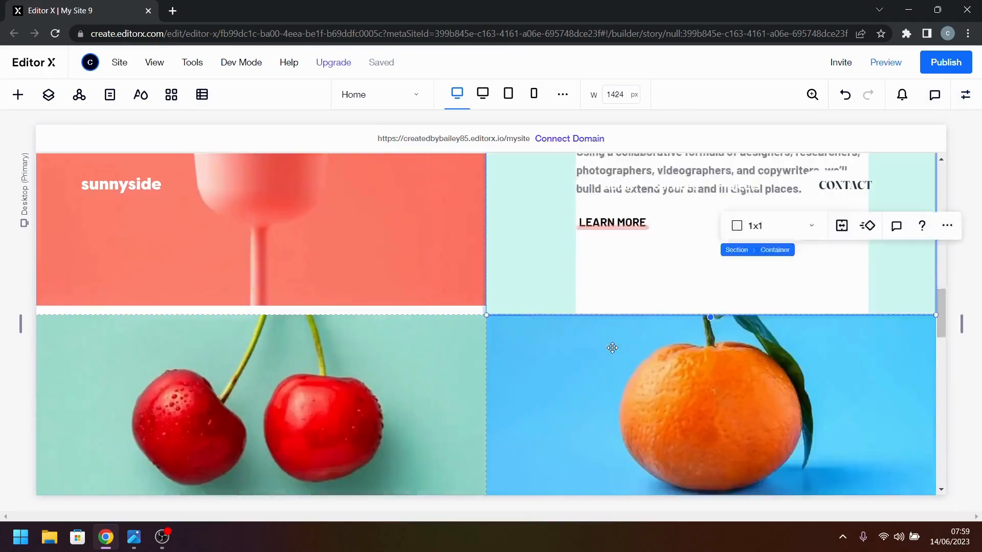
pyautogui.click(134, 537)
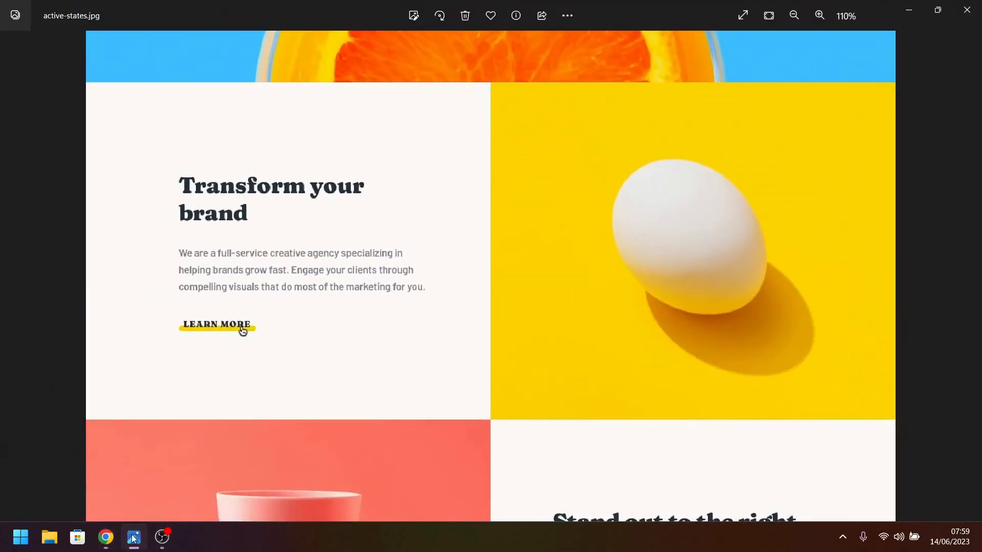
pyautogui.scroll(-4, 527, 405)
pyautogui.moveTo(513, 455); pyautogui.dragTo(521, 358)
pyautogui.scroll(-10, 521, 358)
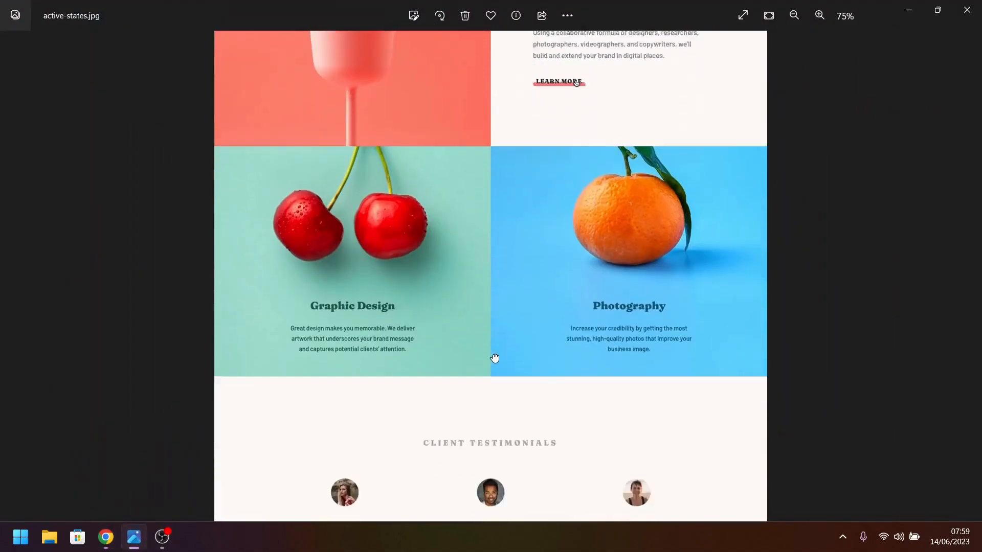
pyautogui.scroll(5, 491, 475)
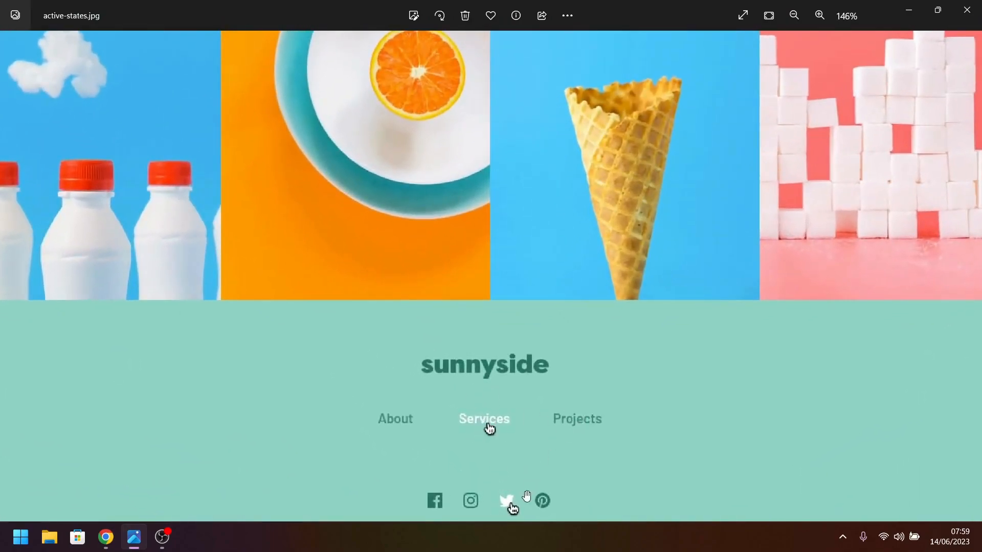
pyautogui.click(908, 10)
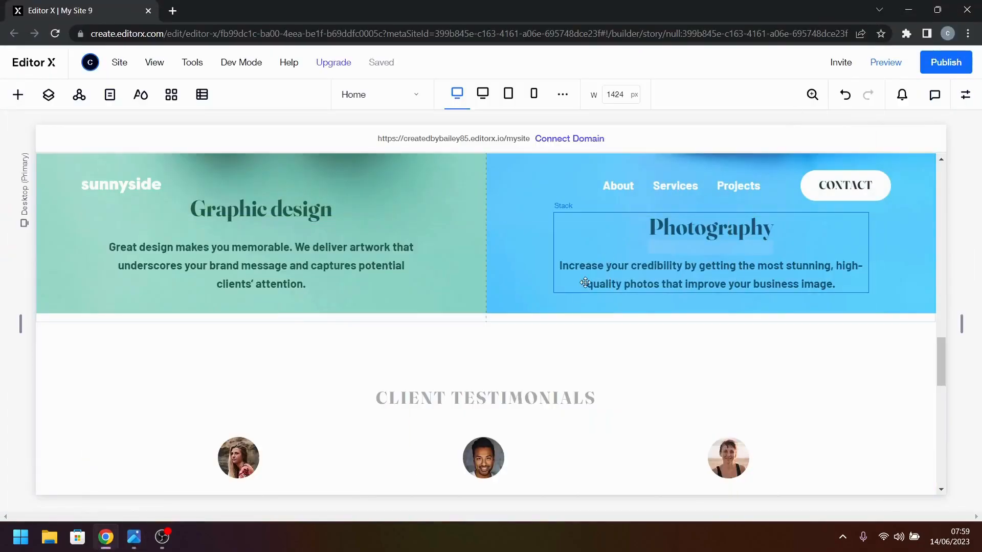
# - Set the hover text color of the footer menu to white, #FFFFFF
pyautogui.scroll(-3, 464, 407)
pyautogui.scroll(-5, 495, 394)
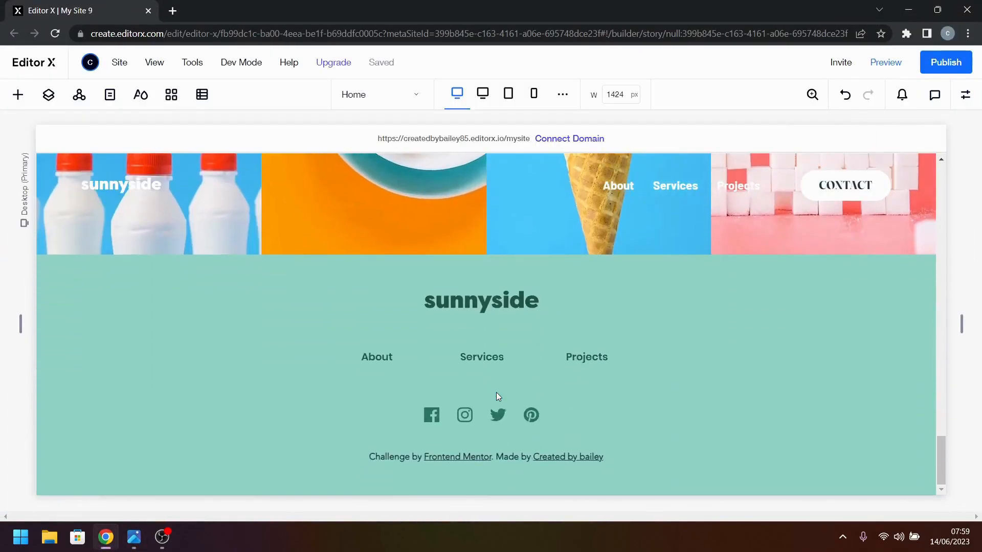
pyautogui.click(485, 353)
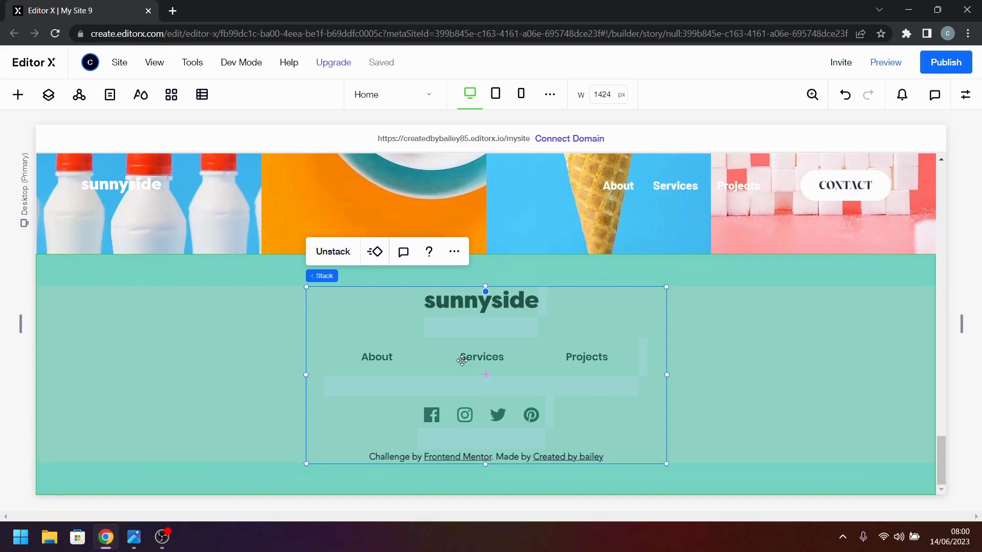
pyautogui.click(462, 361)
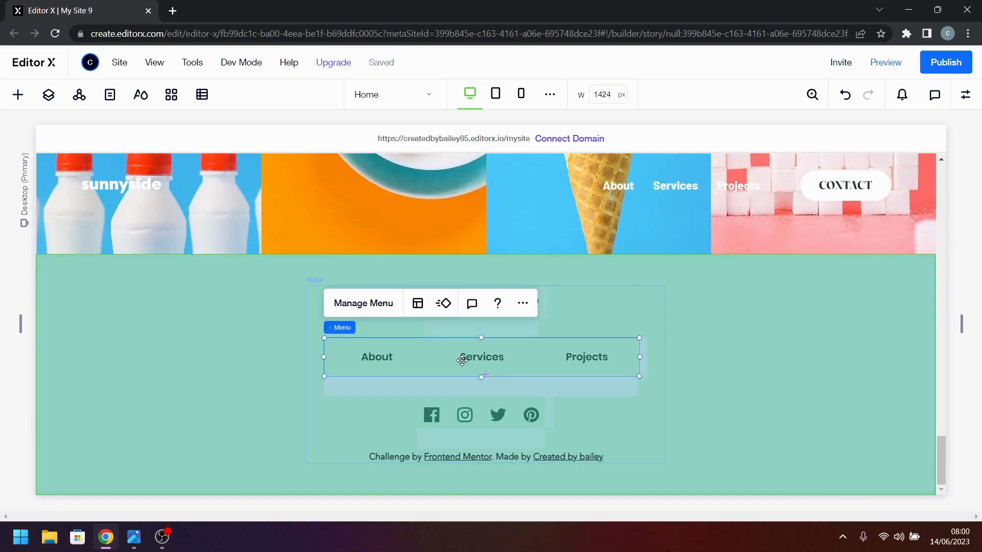
pyautogui.click(963, 94)
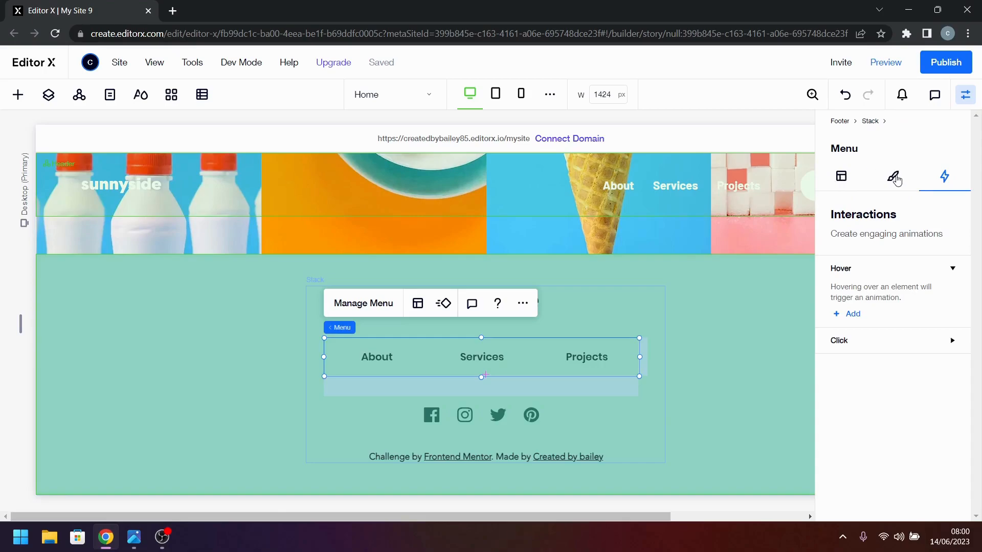
pyautogui.click(895, 178)
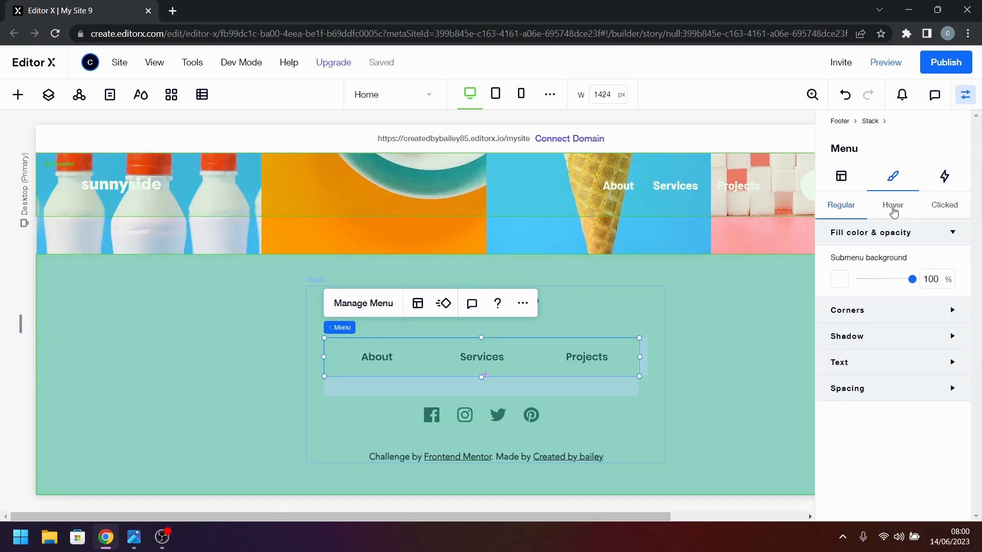
pyautogui.click(893, 210)
pyautogui.click(882, 233)
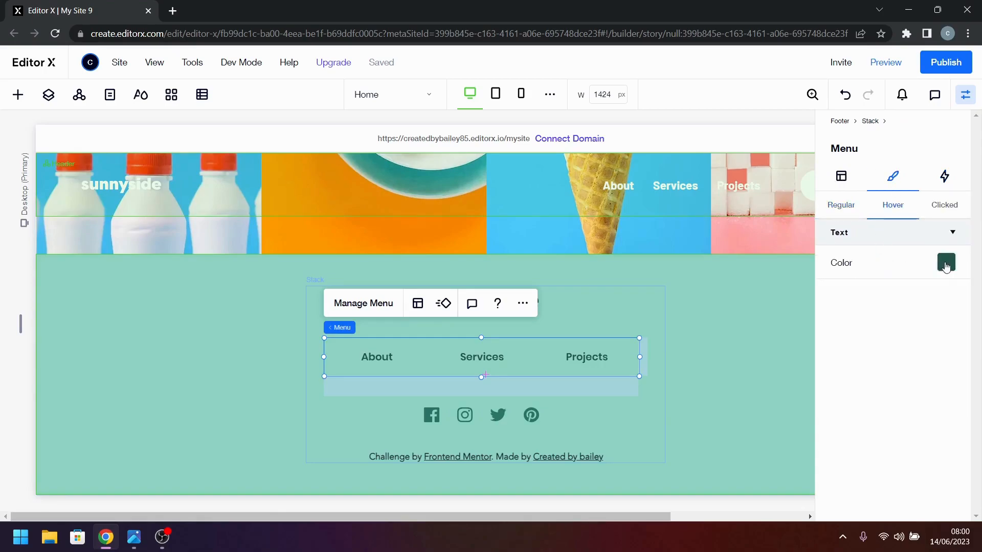
pyautogui.click(946, 264)
pyautogui.click(859, 323)
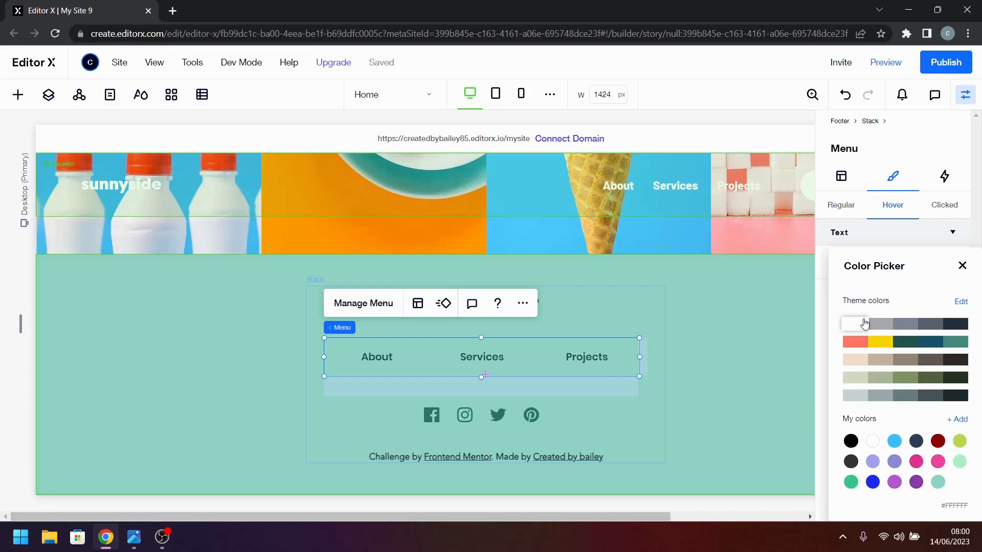
pyautogui.click(962, 266)
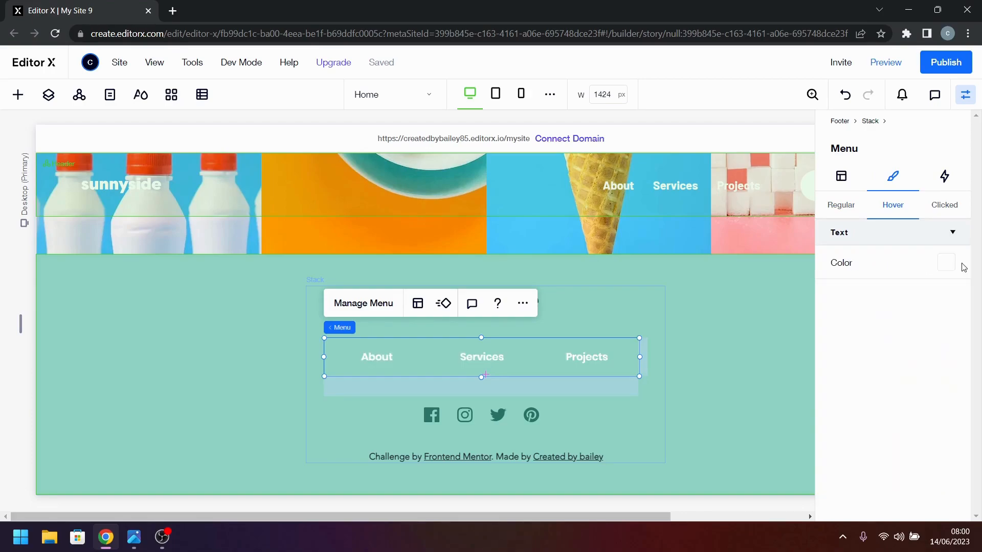
# - Add a hover interaction to the footer's Facebook icon, targeting the icon itself, and look through the animation presets
pyautogui.click(499, 425)
pyautogui.click(431, 421)
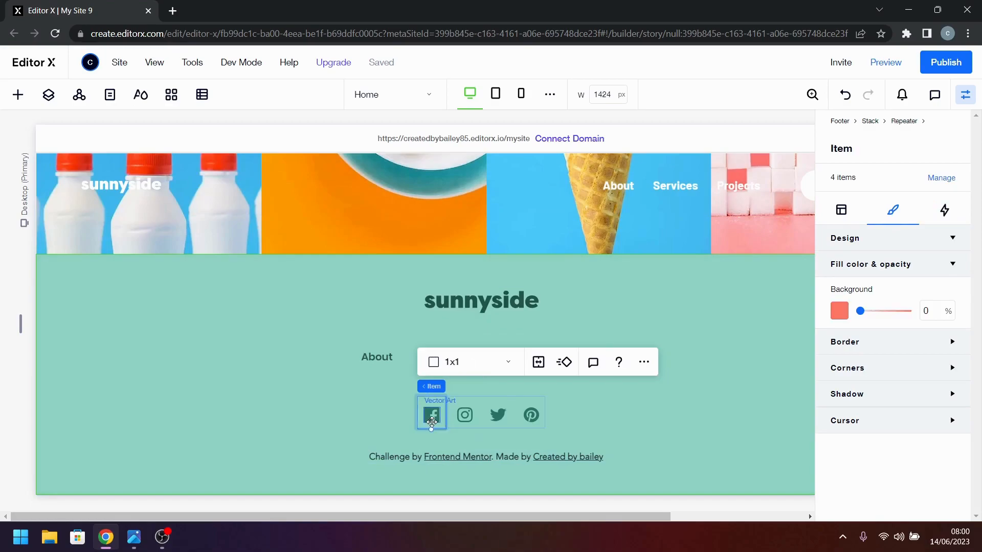
pyautogui.click(431, 417)
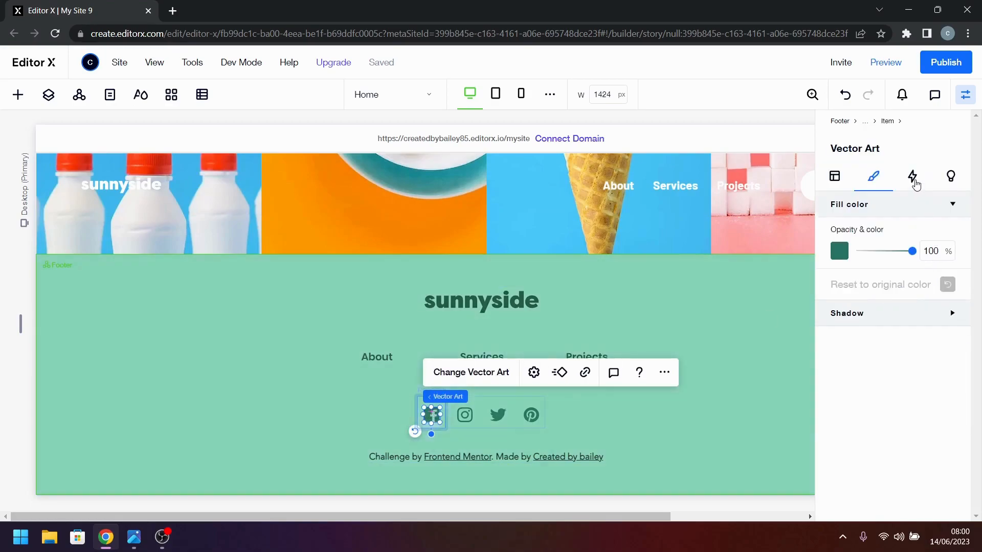
pyautogui.click(913, 178)
pyautogui.click(853, 314)
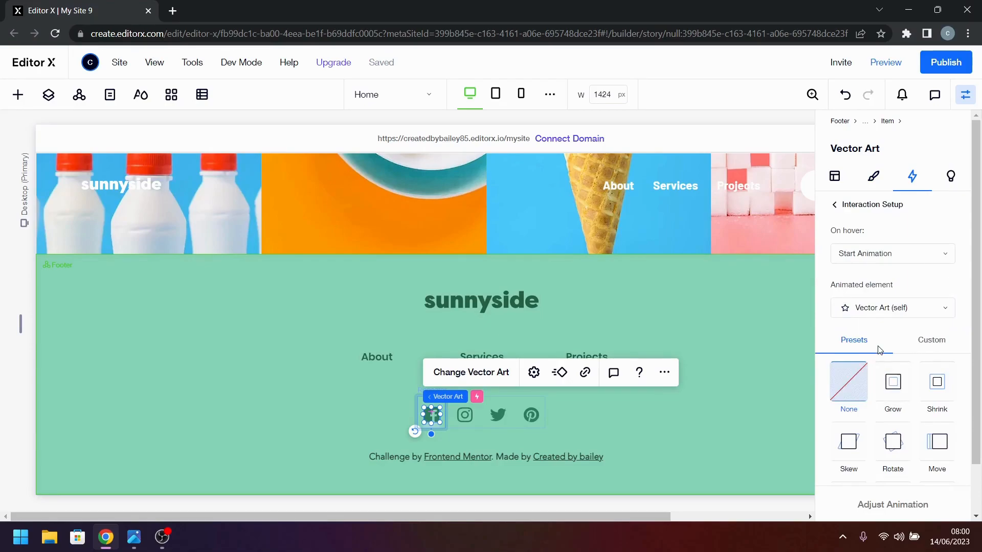
pyautogui.scroll(-1, 877, 358)
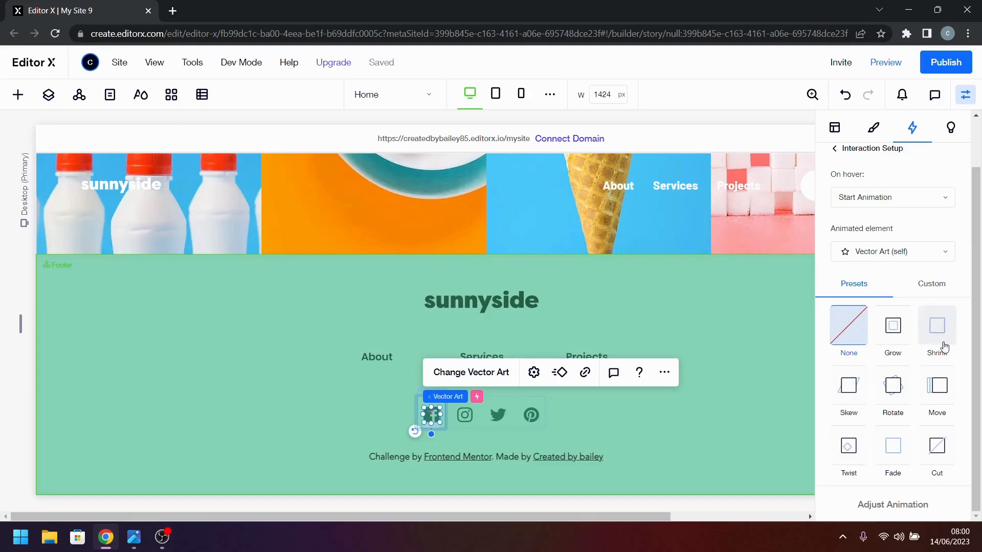
pyautogui.click(890, 259)
pyautogui.click(890, 259)
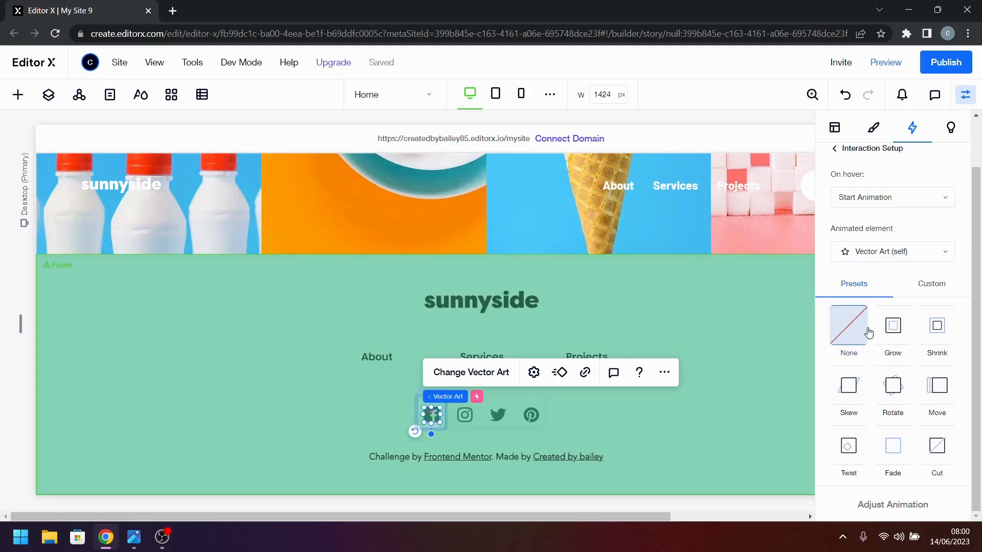
# - Open a custom hover animation for the Facebook icon, examine its adjustable properties, and finish without editing them
pyautogui.click(918, 285)
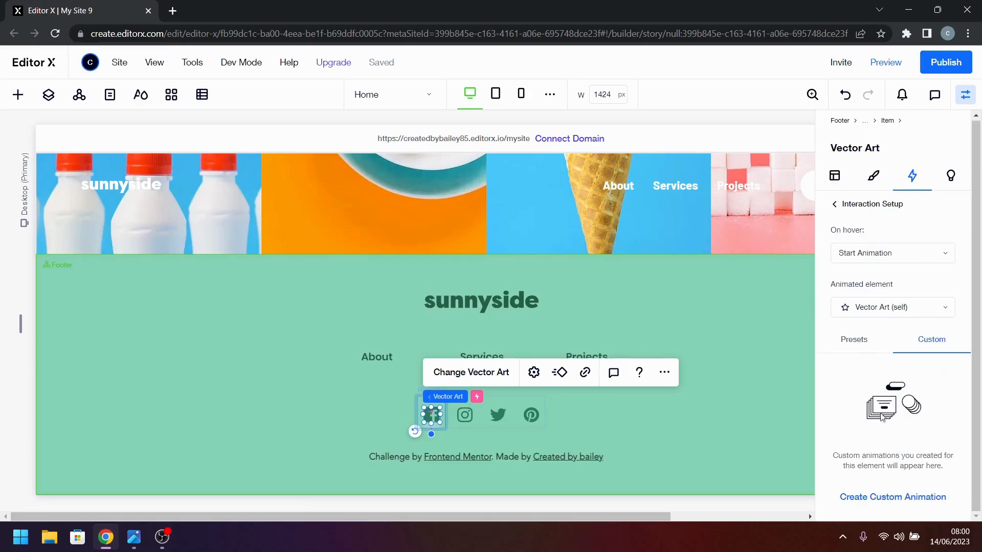
pyautogui.click(895, 497)
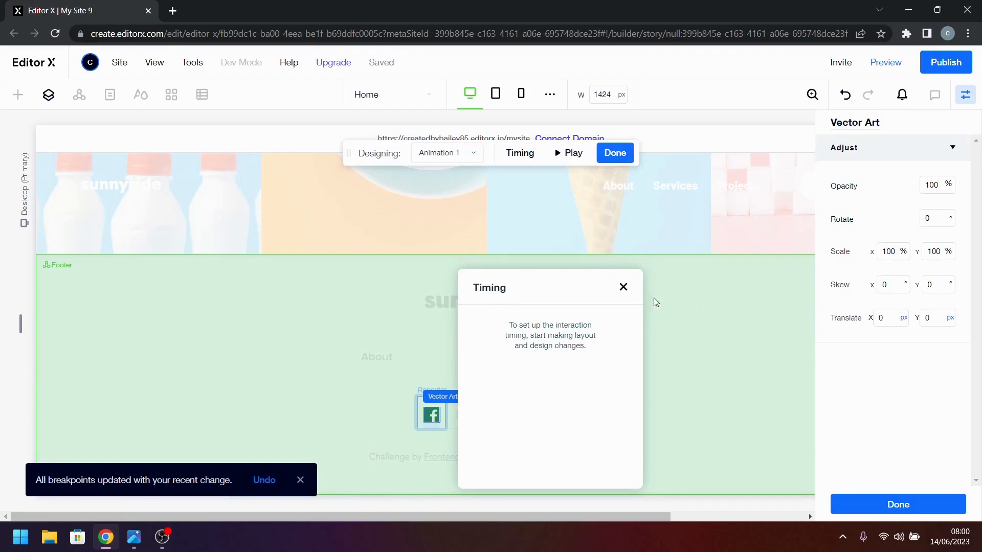
pyautogui.click(623, 287)
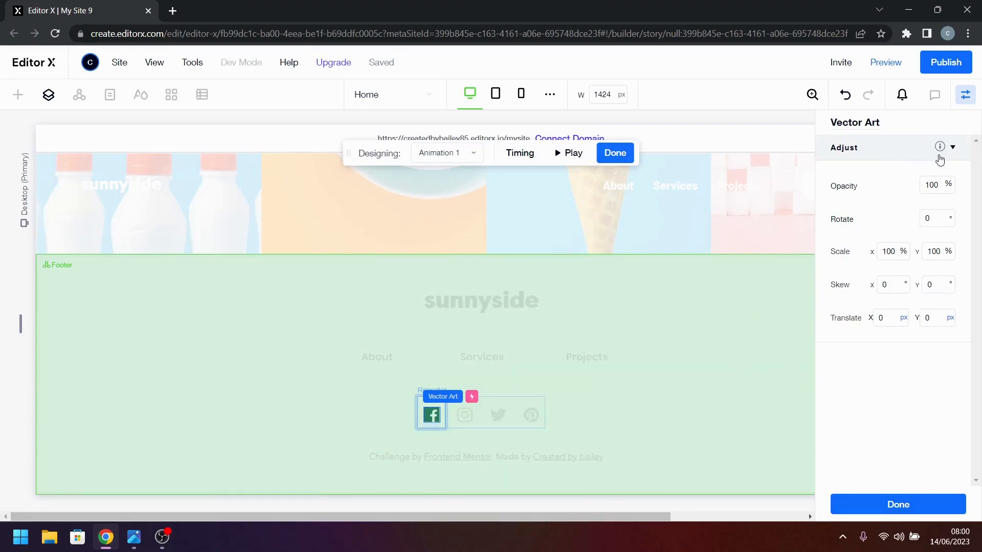
pyautogui.click(615, 153)
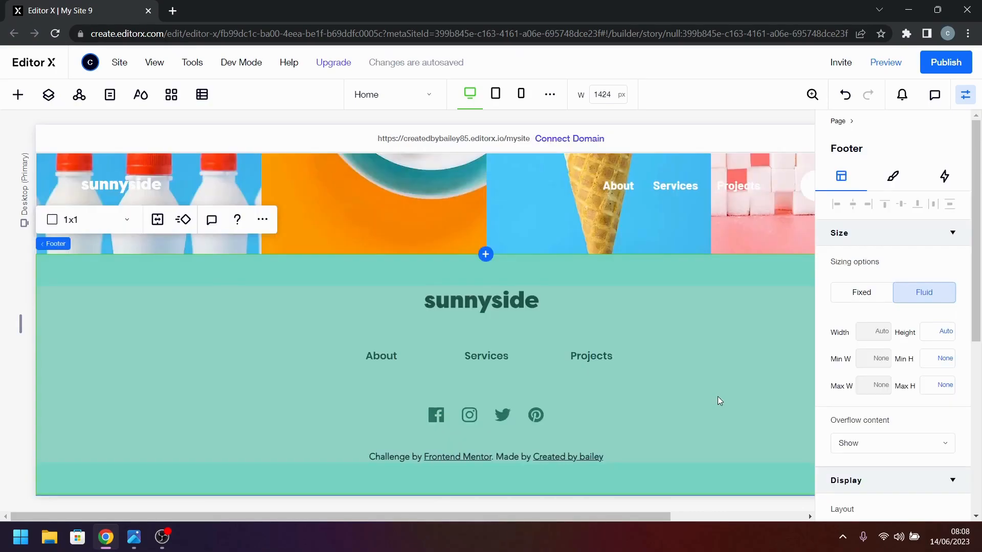